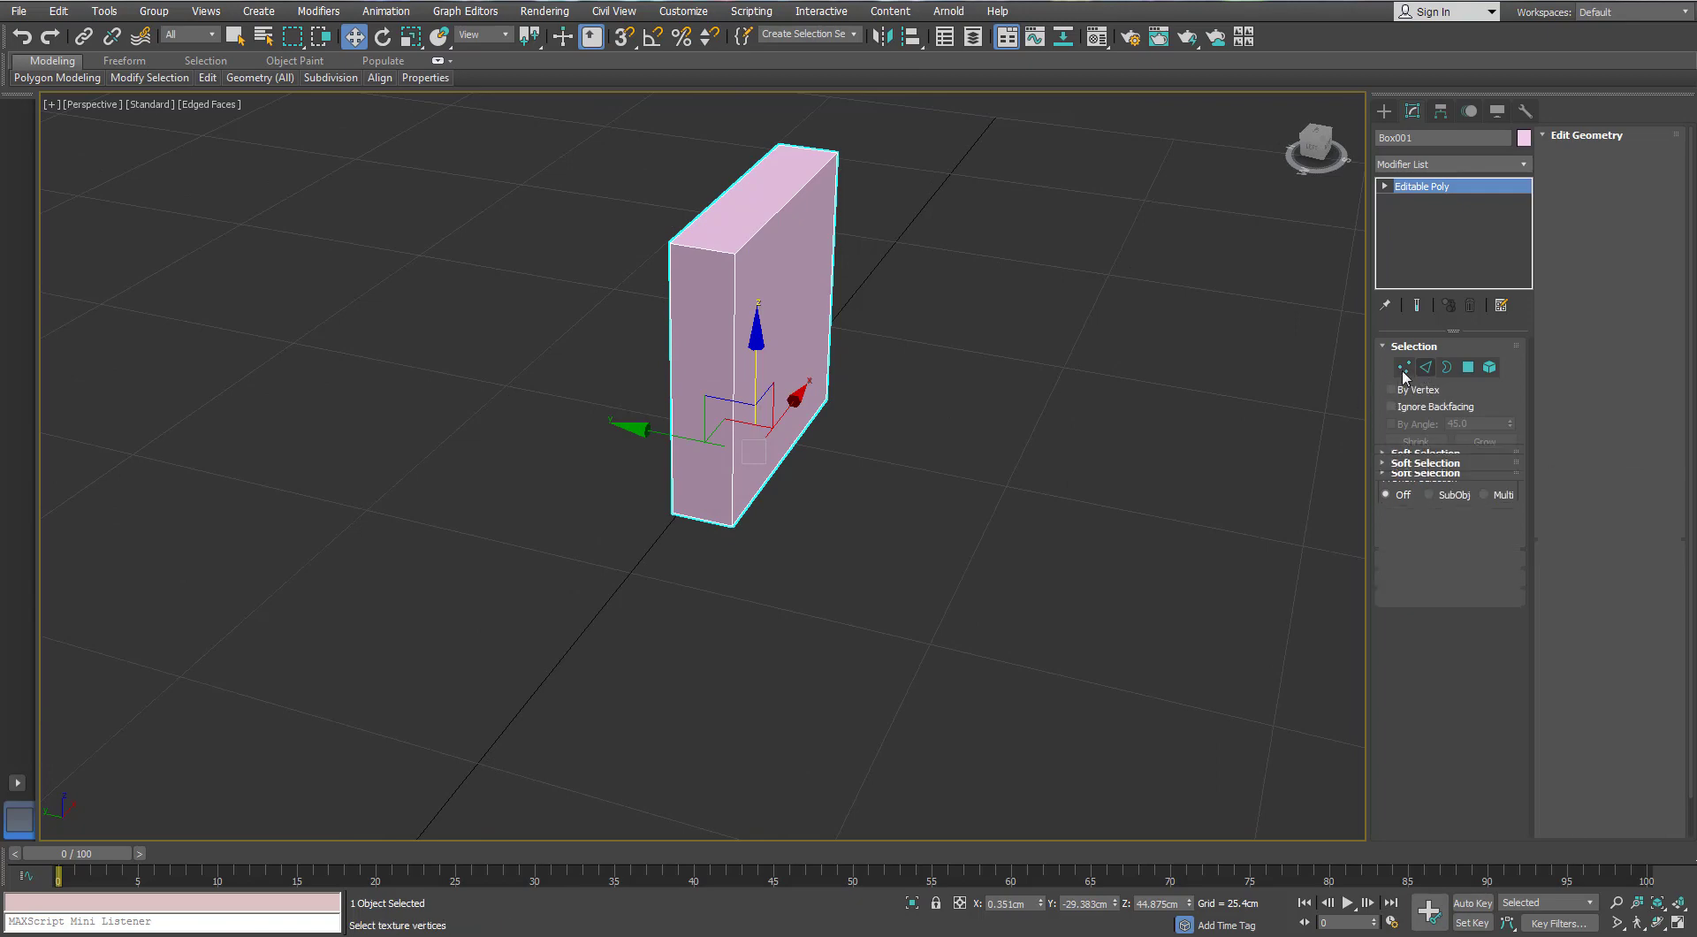
Chamfer the box's four short corner edges by 1.2 cm
left_click(710, 256)
left_click(1401, 461)
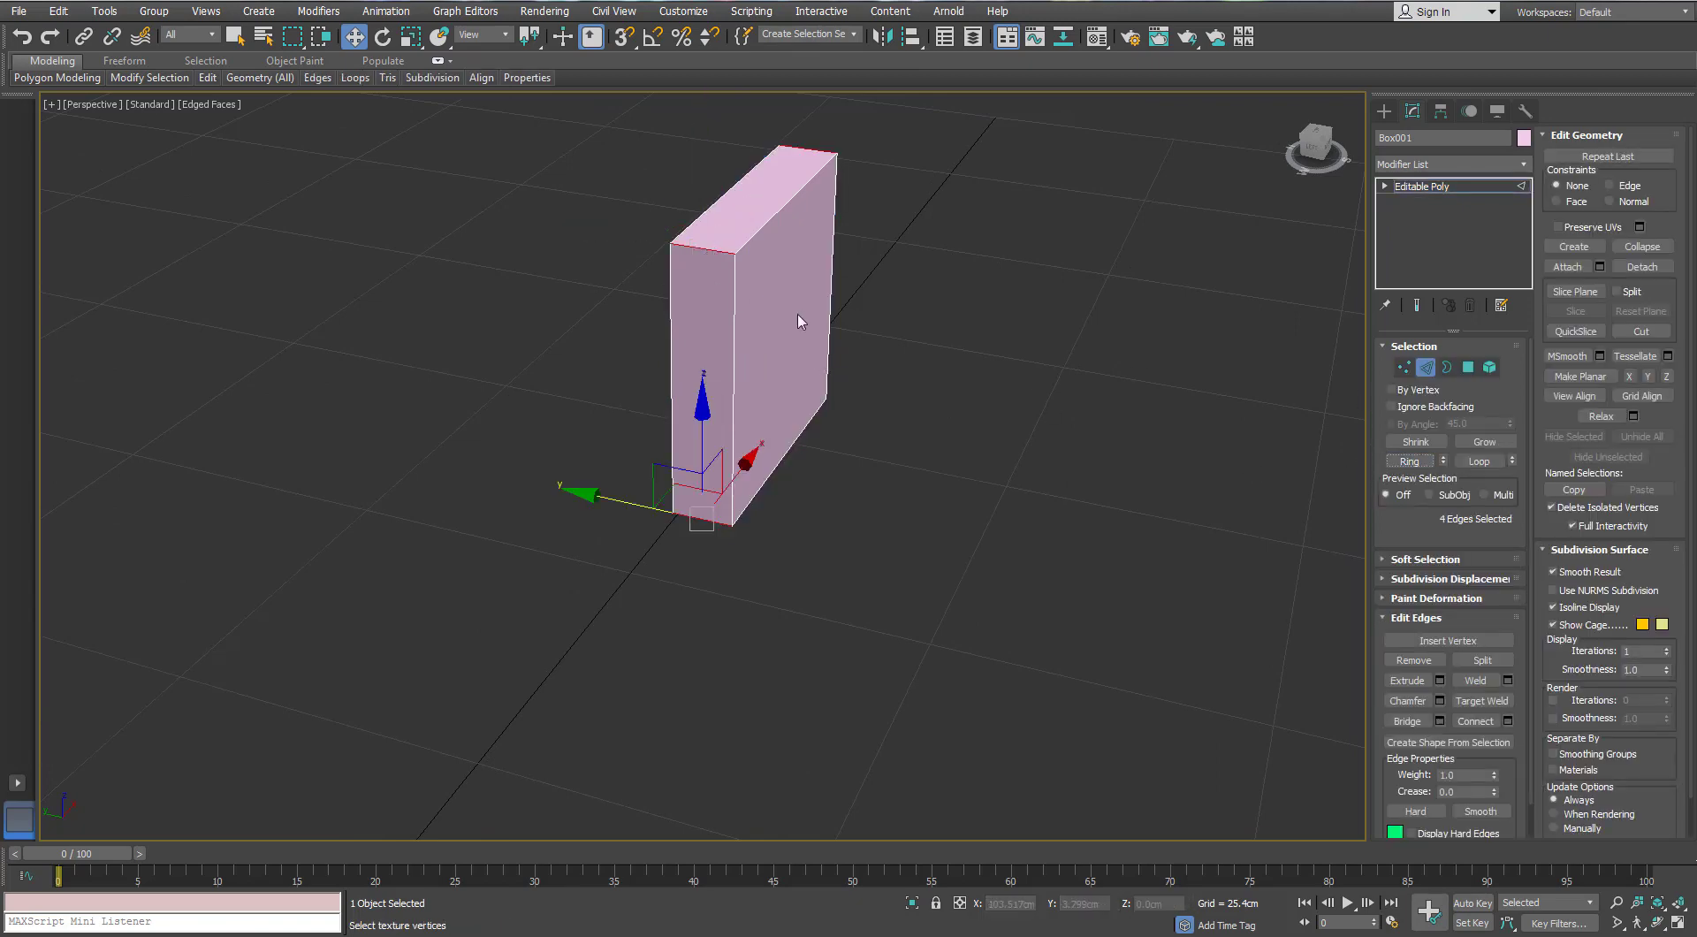
middle_click_drag(799, 319, 676, 429, "alt")
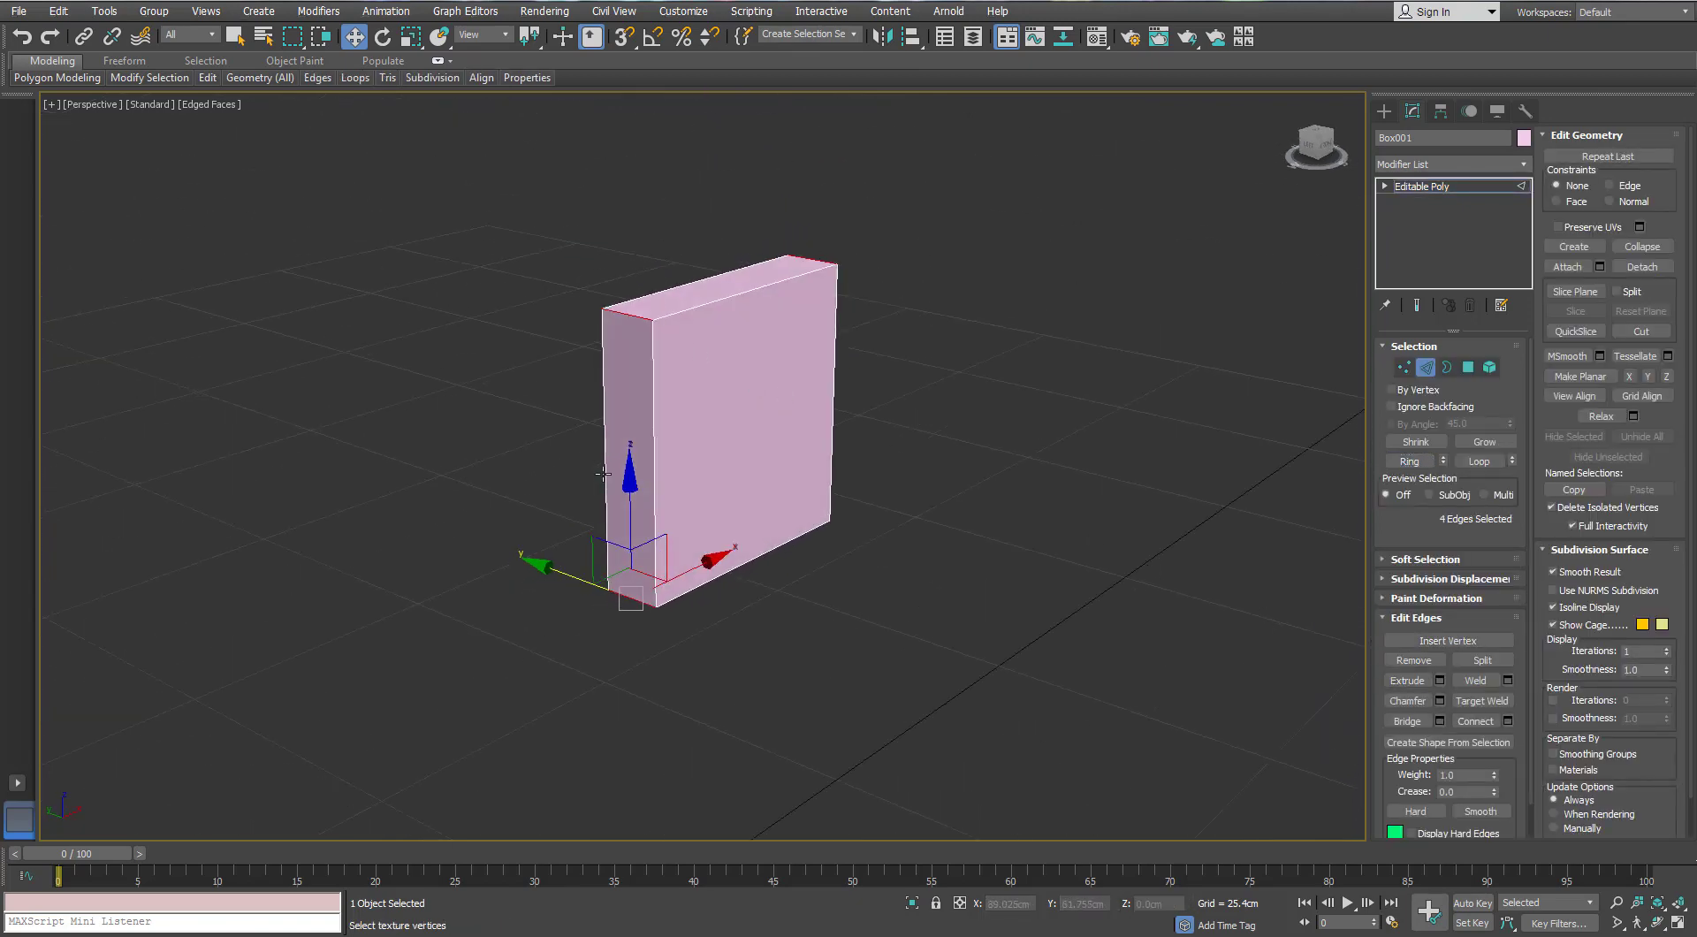
left_click(1439, 702)
left_click_drag(715, 429, 1101, 420)
right_click(1091, 479)
left_click_drag(1092, 478, 1092, 470)
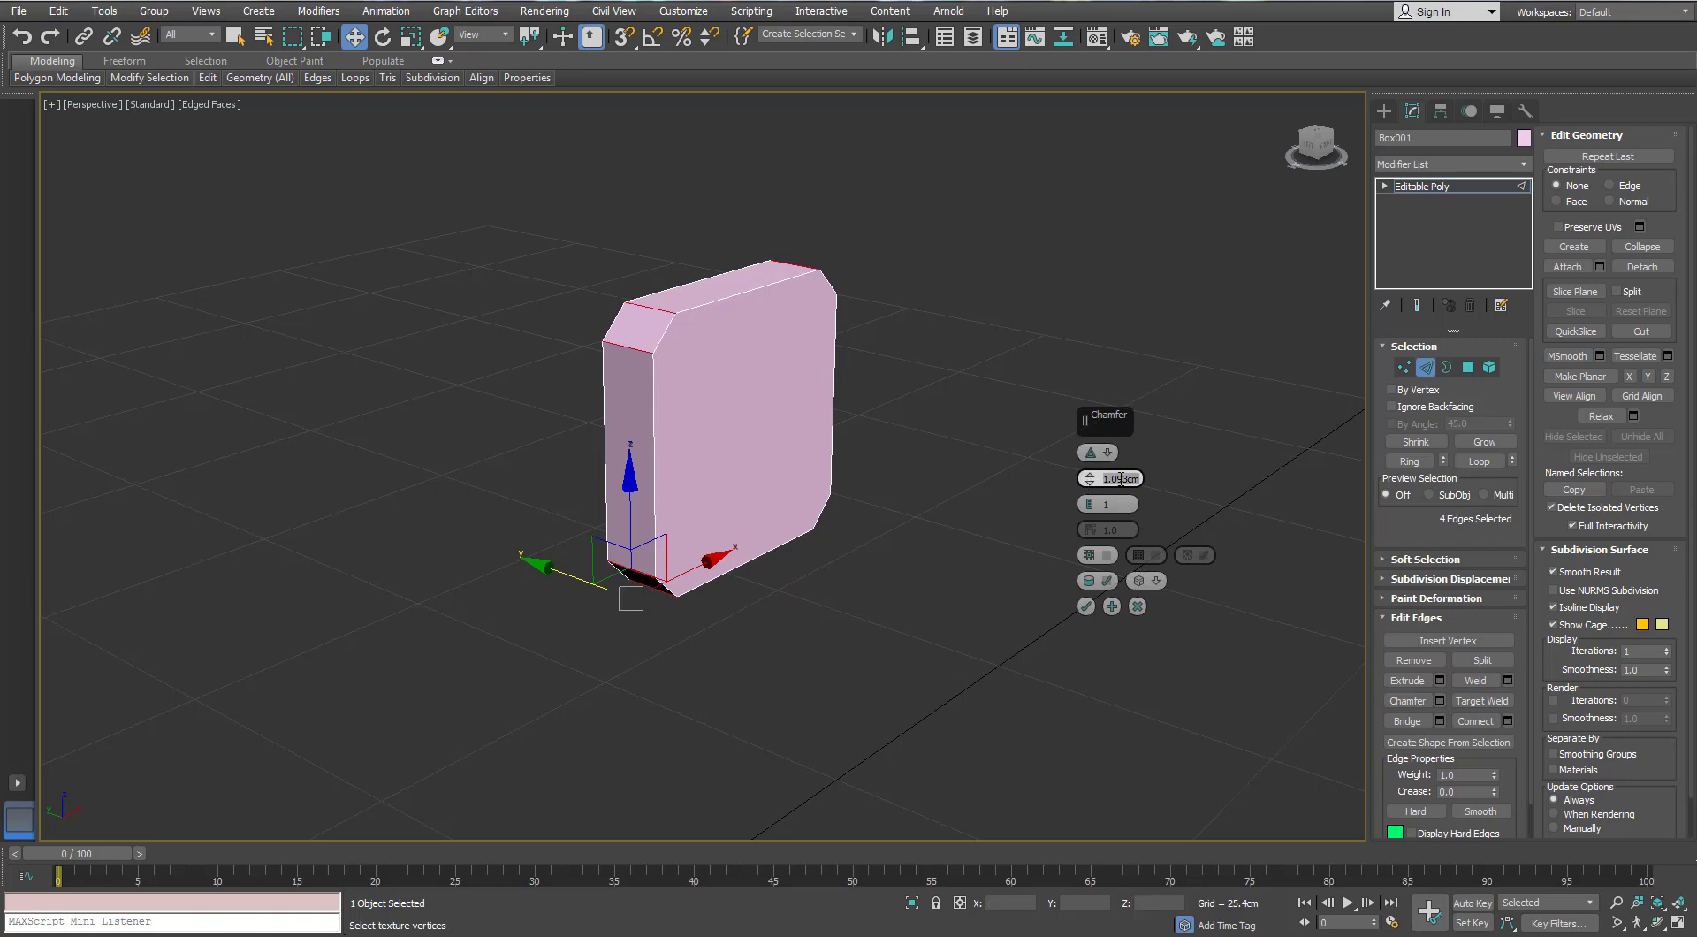
type("1")
key("Return")
middle_click_drag(1047, 492, 751, 406, "alt")
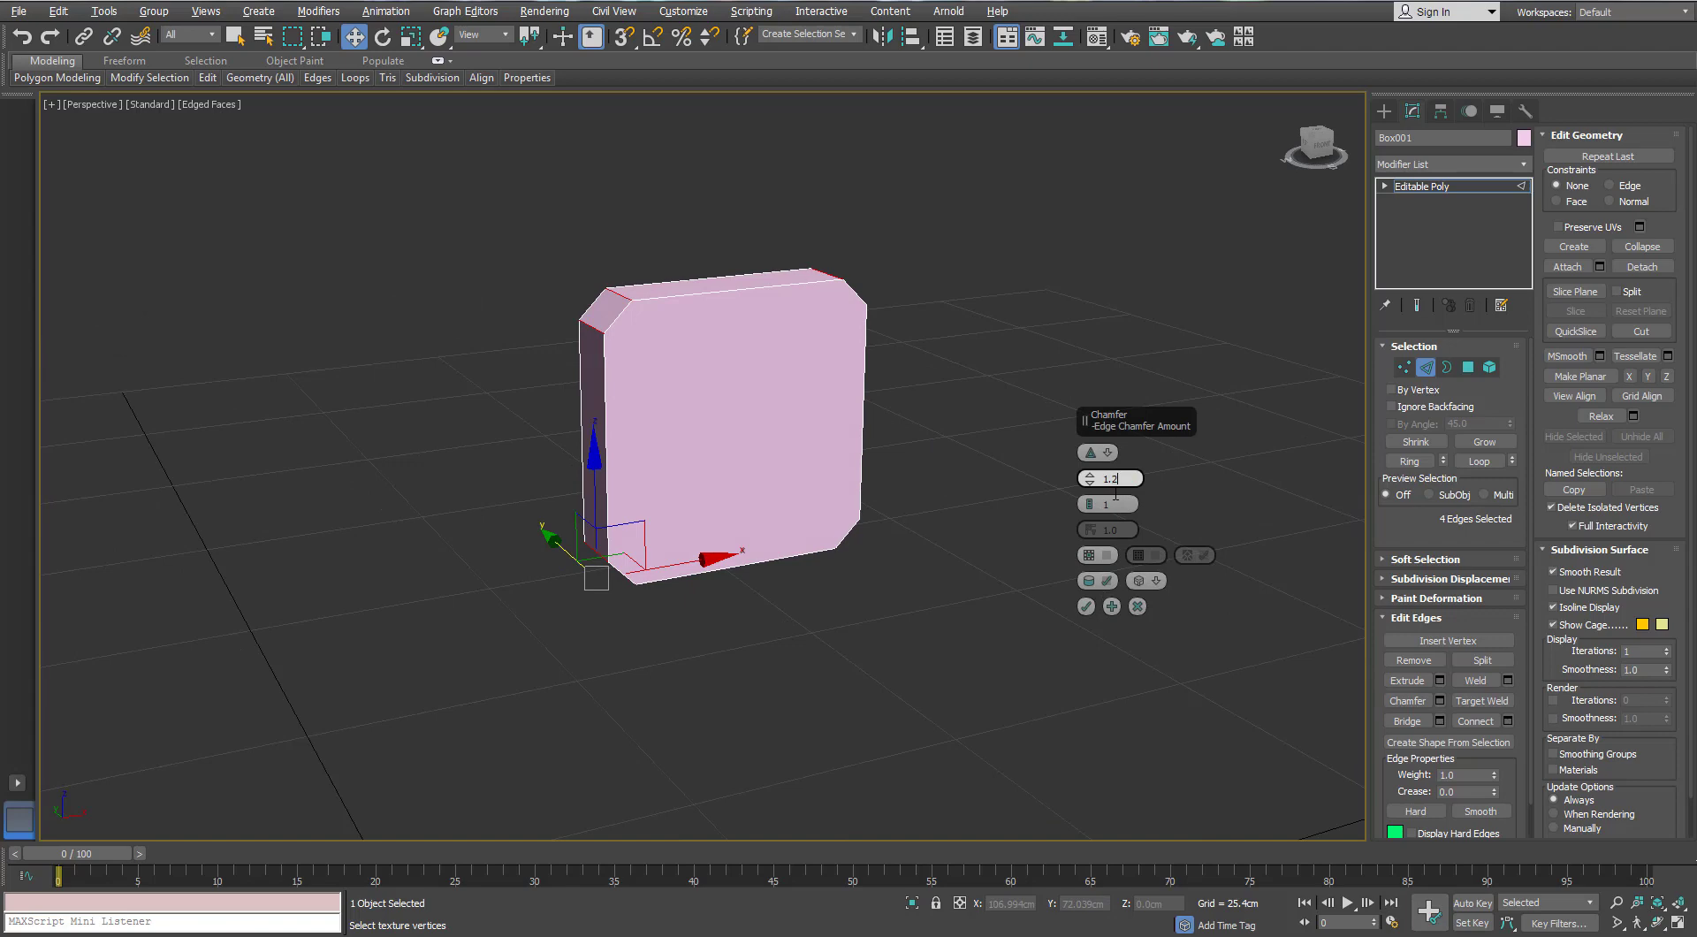
key("Return")
left_click(1087, 607)
Clear the edge selection and change the box's object color to blue
middle_click_drag(954, 440, 1070, 461, "alt")
left_click(1083, 442)
left_click(1525, 138)
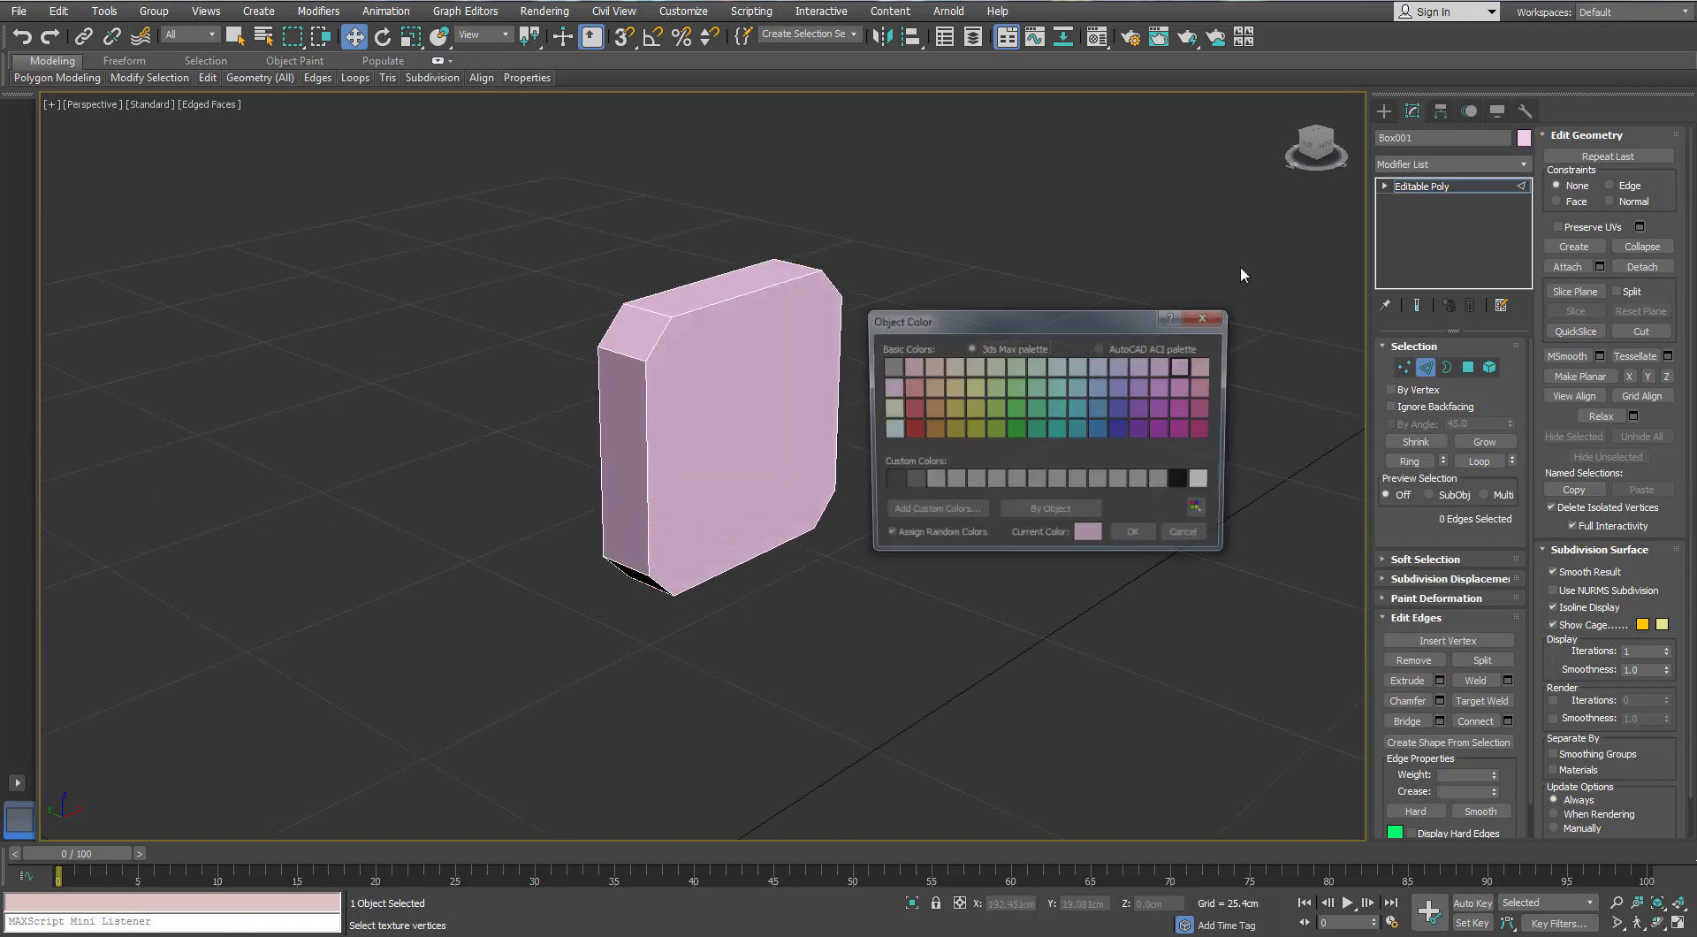
left_click(1099, 408)
left_click(1138, 538)
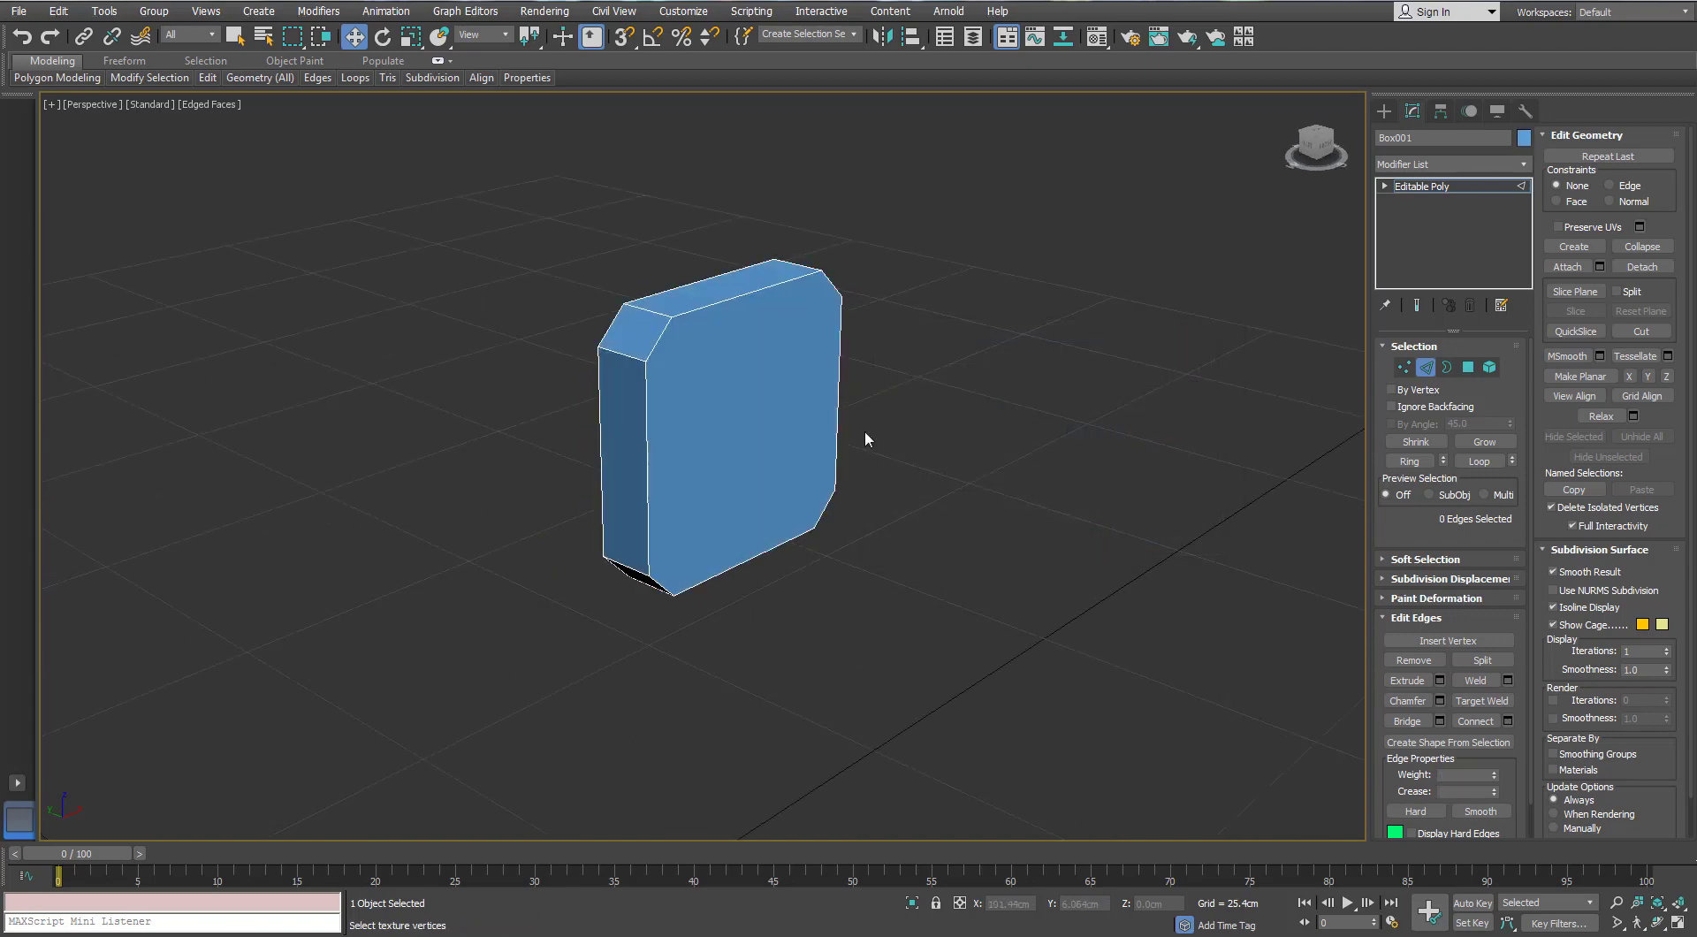
Clone the whole box as one instance, placed some distance away along the Y axis
middle_click_drag(865, 429, 749, 315, "alt")
middle_click_drag(616, 343, 1233, 427, "alt")
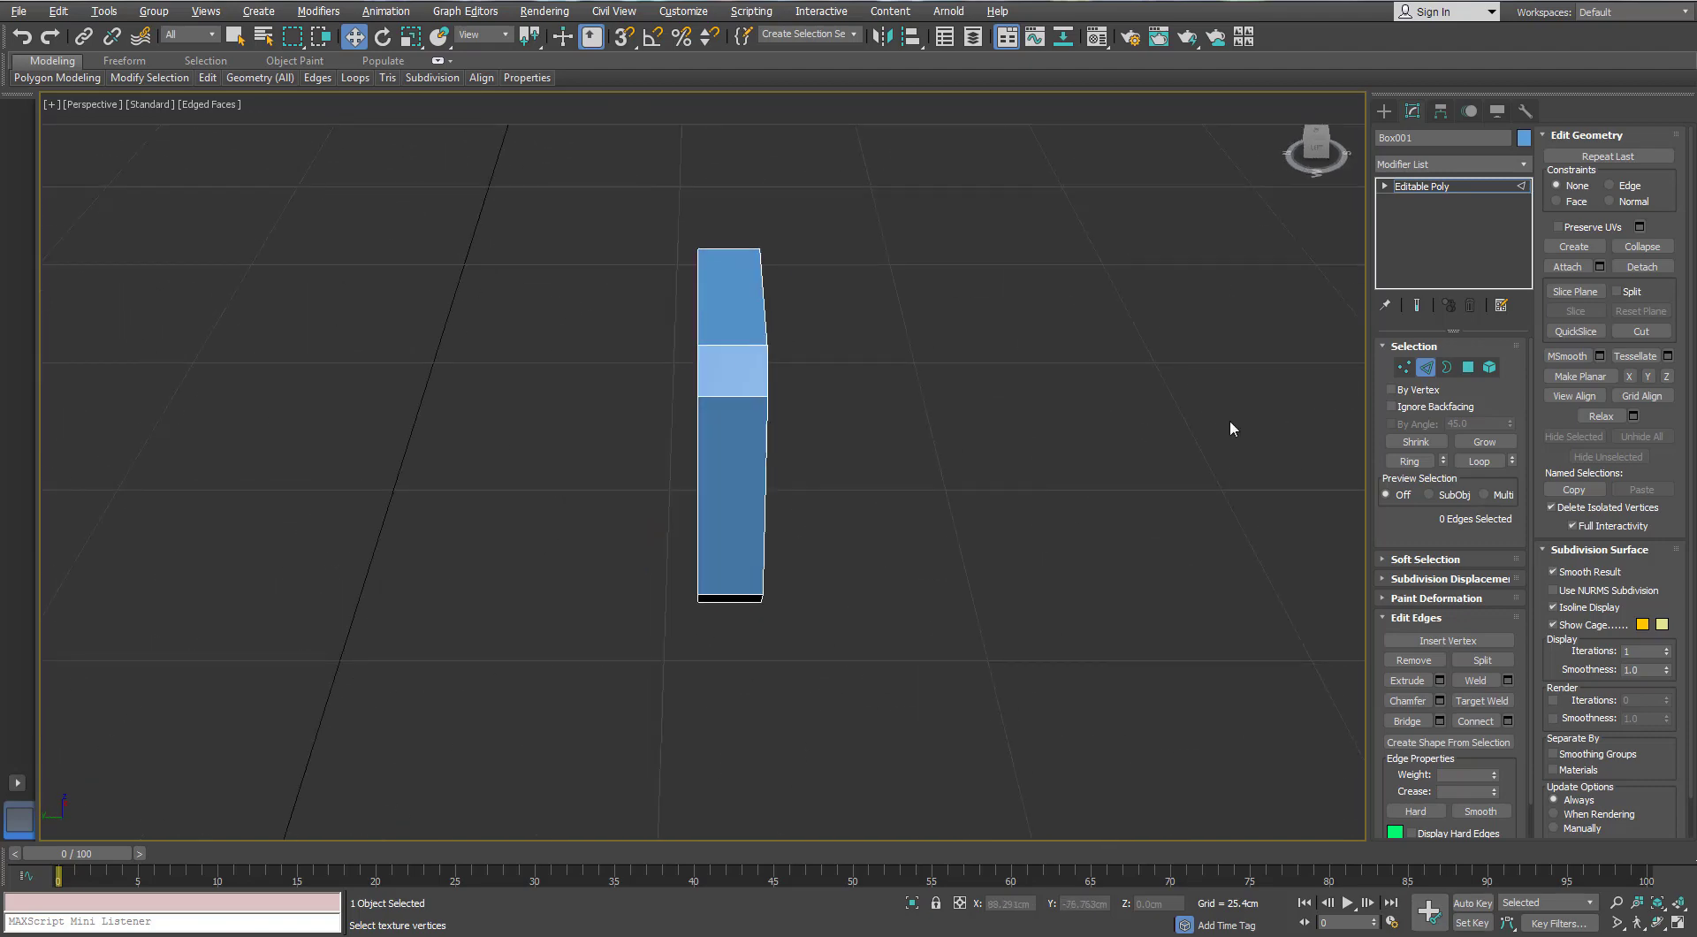
left_click(1421, 371)
scroll(778, 427, "down", 5)
middle_click_drag(771, 428, 809, 405, "alt")
left_click_drag(739, 482, 258, 553, "shift")
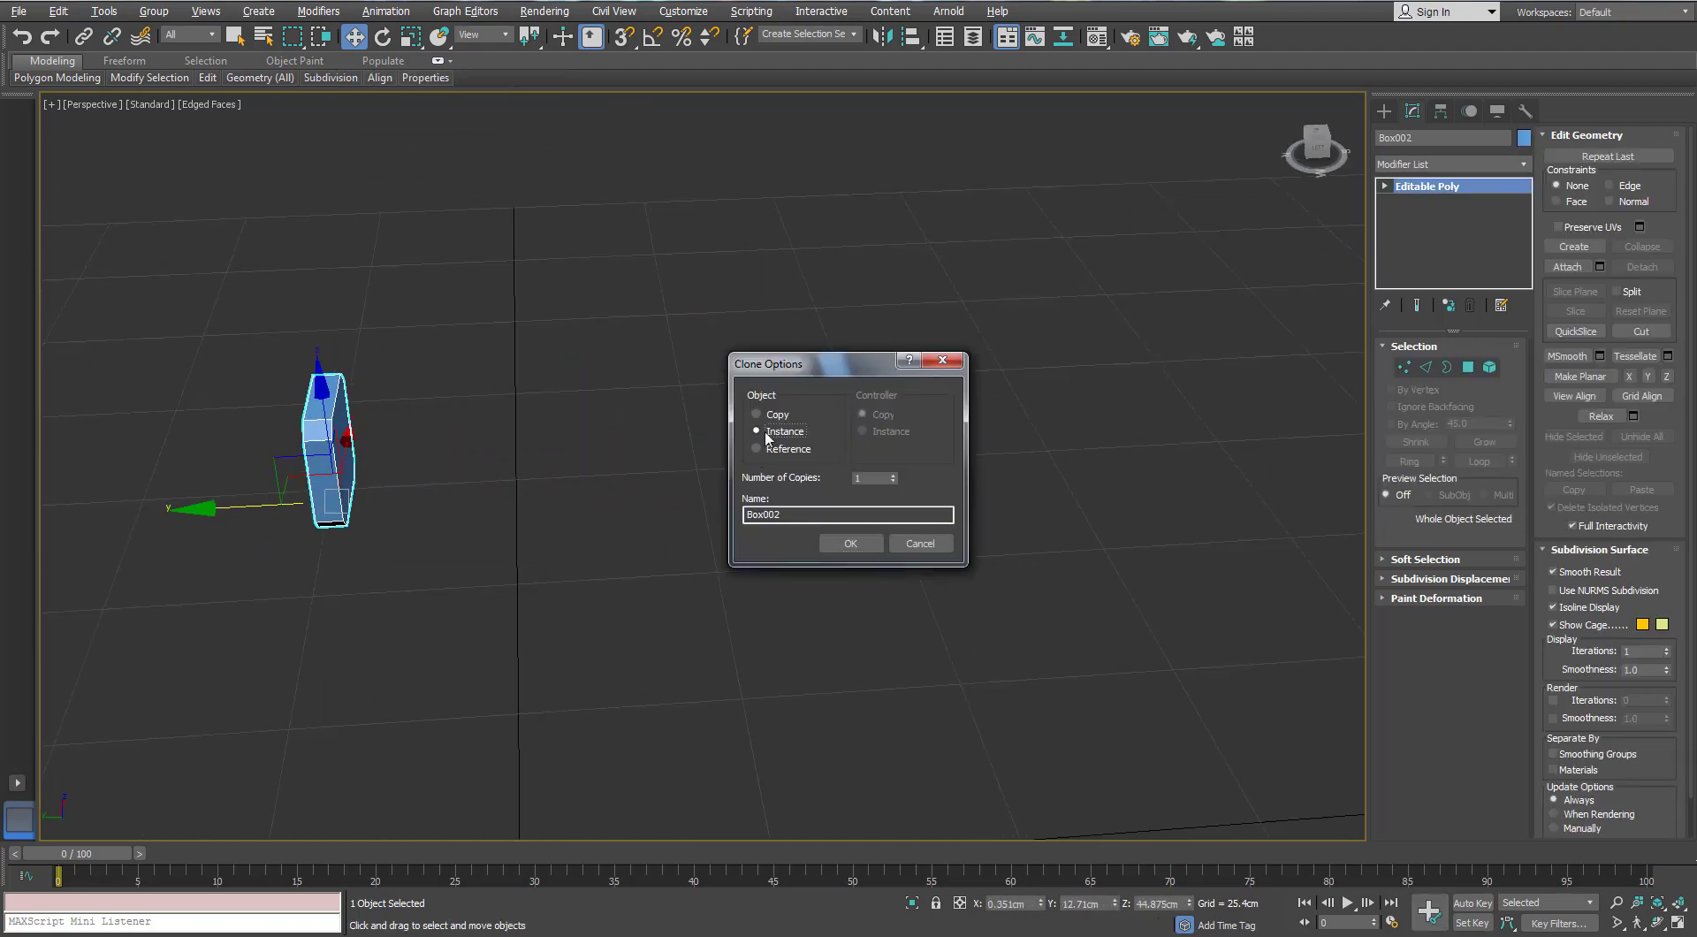
left_click(851, 543)
Inset the large front polygon of the original box to leave a narrow border around it
mouse_move(464, 406)
middle_mouse_down("alt")
mouse_move(575, 424)
mouse_move(550, 427)
mouse_move(625, 454)
mouse_move(601, 452)
middle_mouse_up("alt")
middle_click_drag(390, 534, 745, 500, "alt")
left_click(745, 497)
left_click(1468, 367)
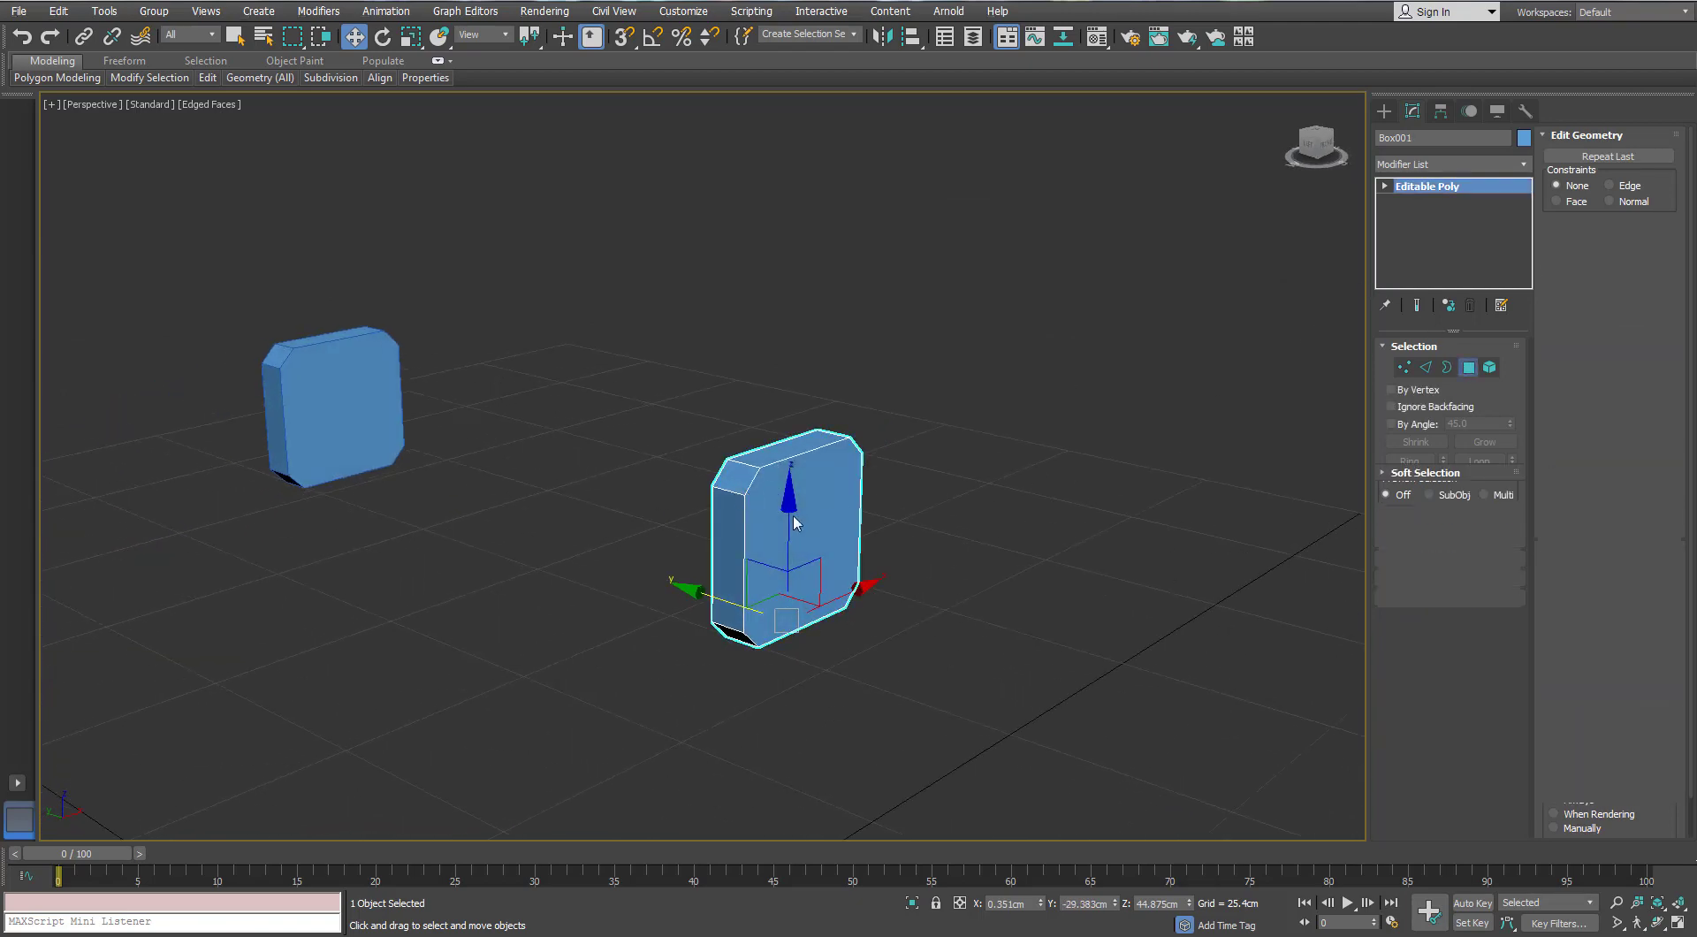
left_click(796, 504)
scroll(796, 504, "up", 4)
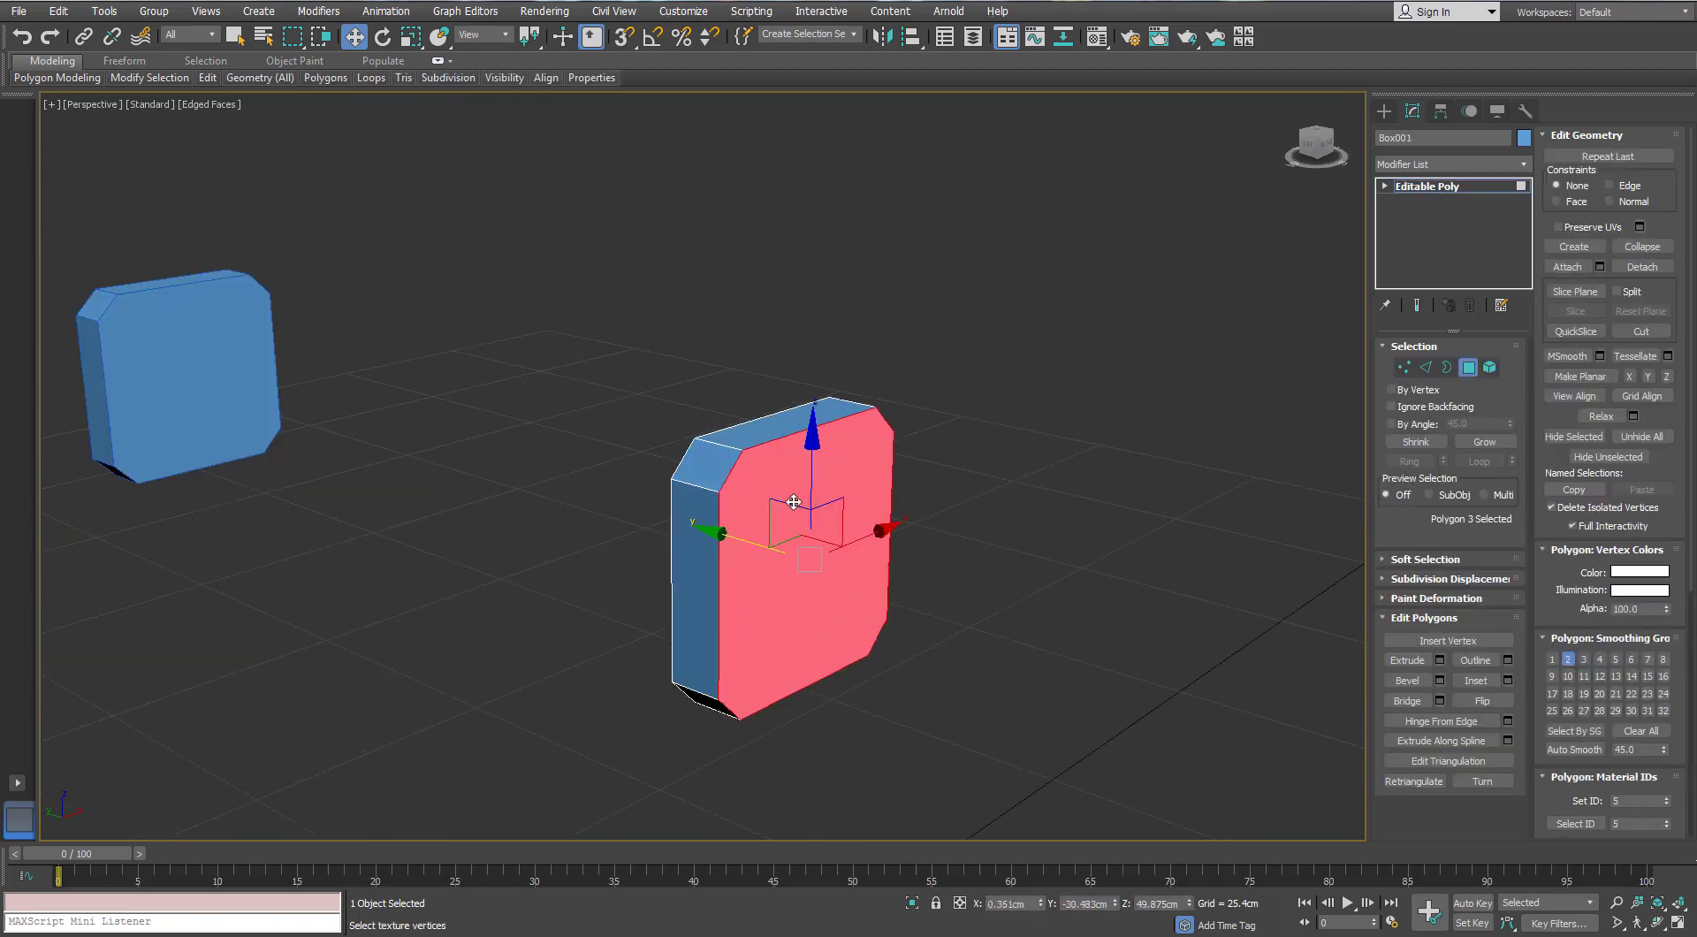
left_click(1508, 681)
left_click_drag(1090, 483, 1090, 475)
left_click(1087, 504)
middle_click_drag(878, 500, 911, 501, "alt")
Extrude the inset front polygon inward by -0.937 cm and leave polygon editing
left_click(1440, 660)
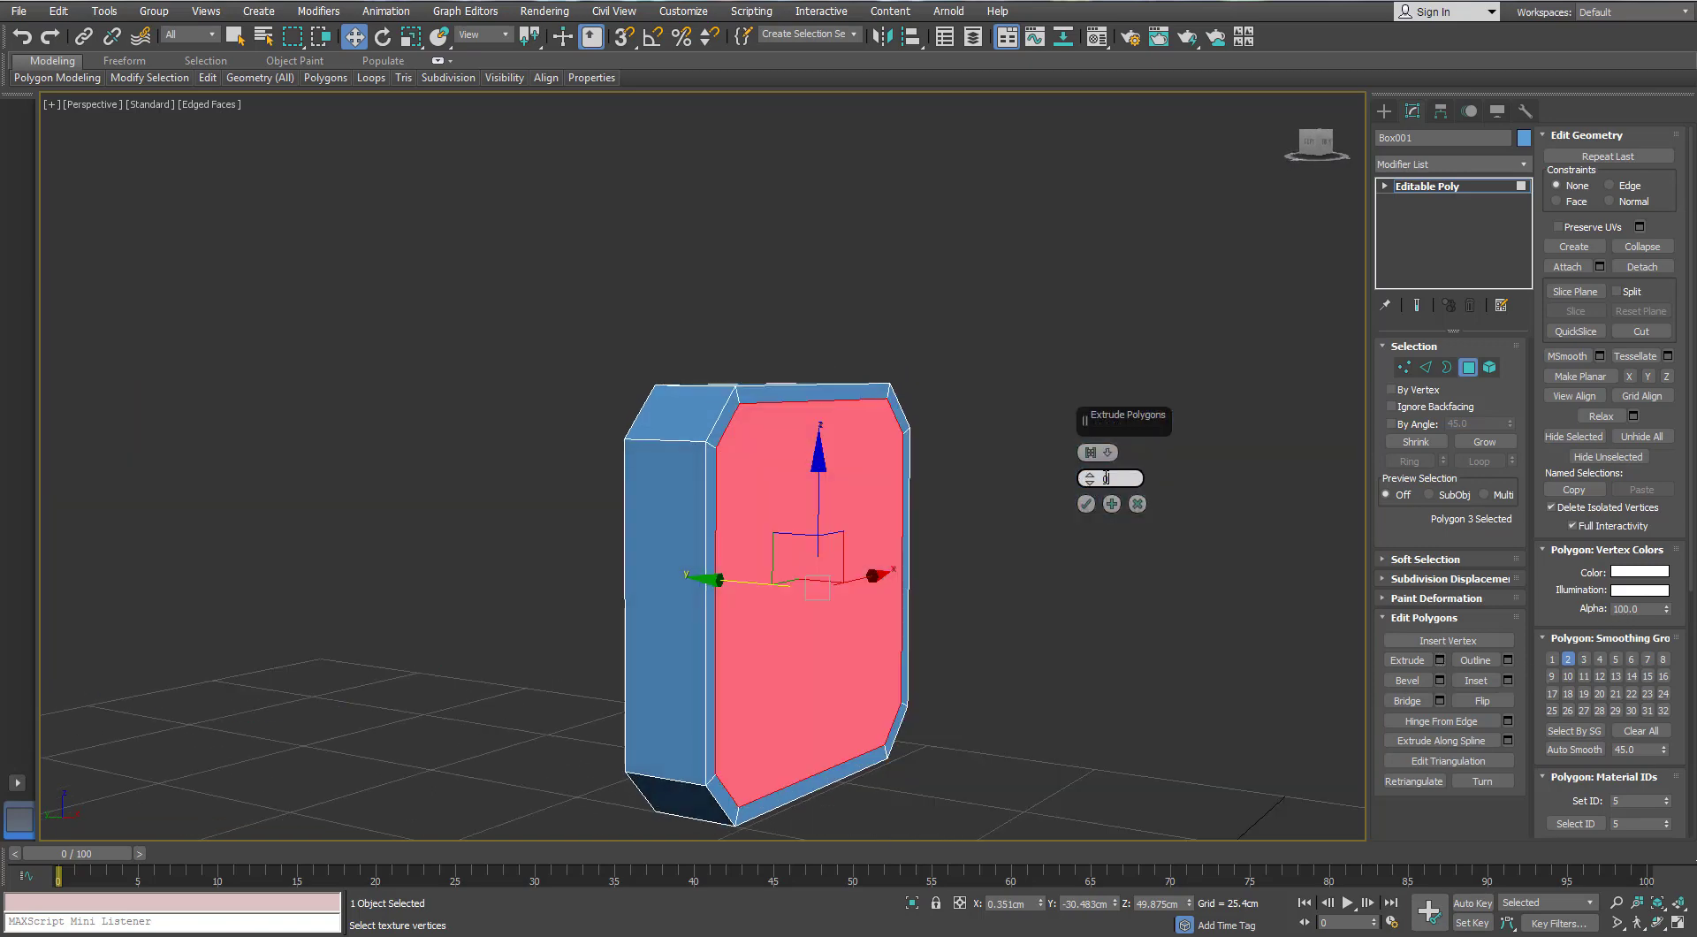
left_click(1094, 496)
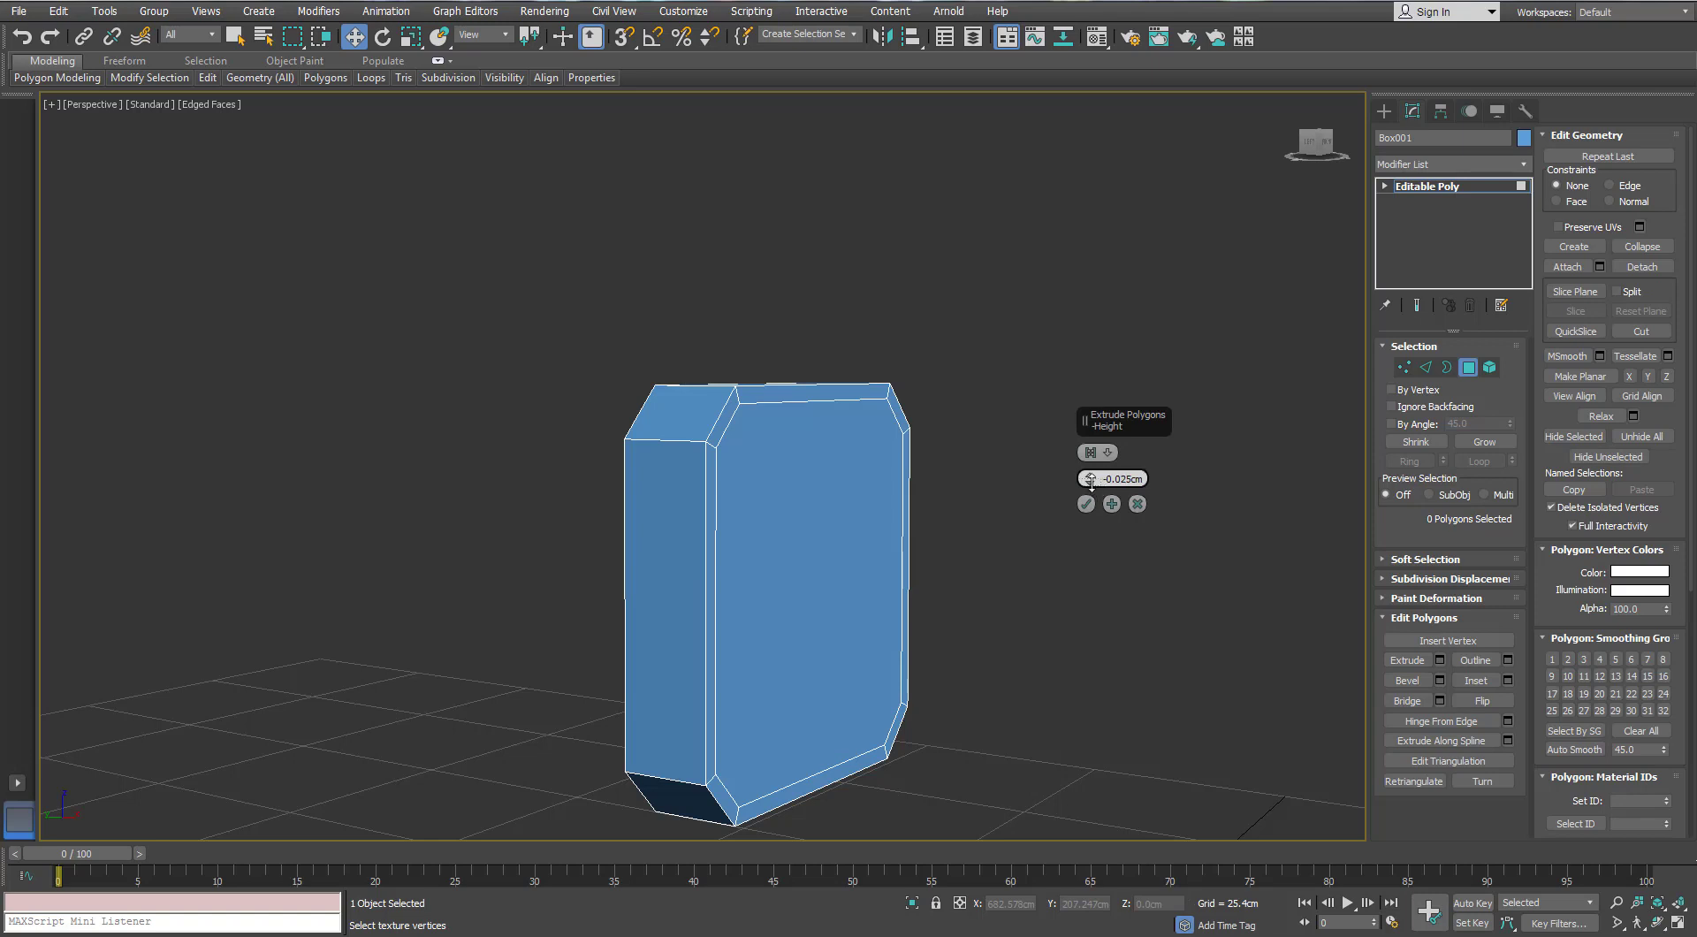
mouse_move(1091, 480)
left_mouse_down()
mouse_move(1057, 490)
mouse_move(1088, 482)
left_mouse_up()
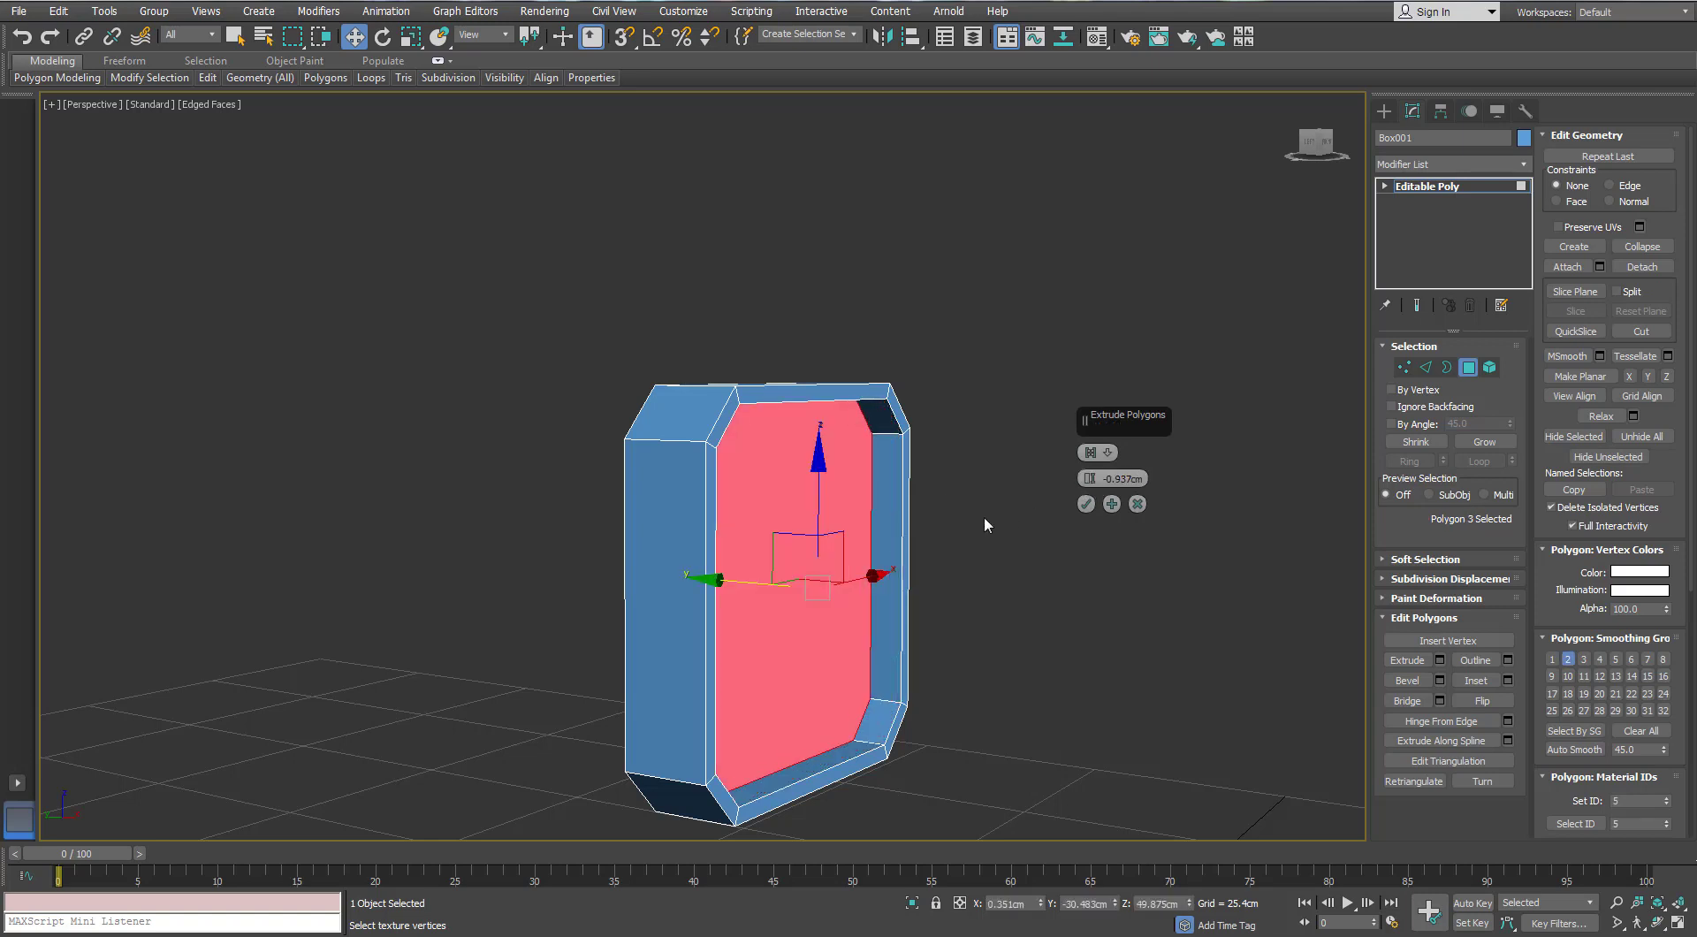
left_click(1087, 504)
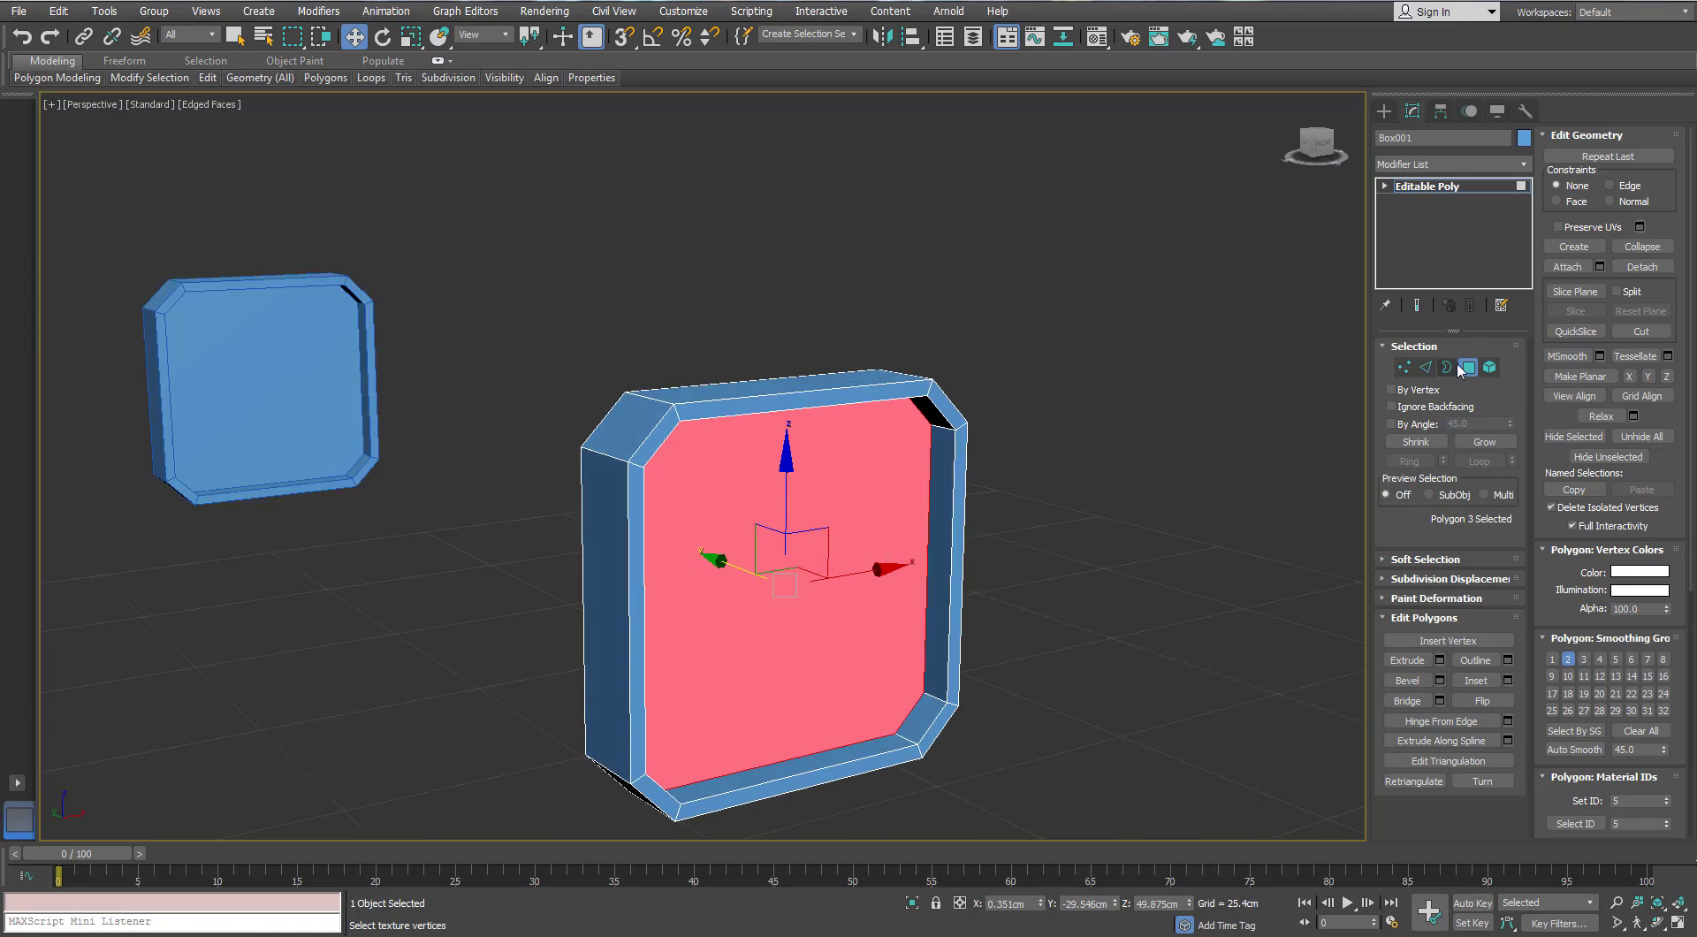
left_click(1464, 367)
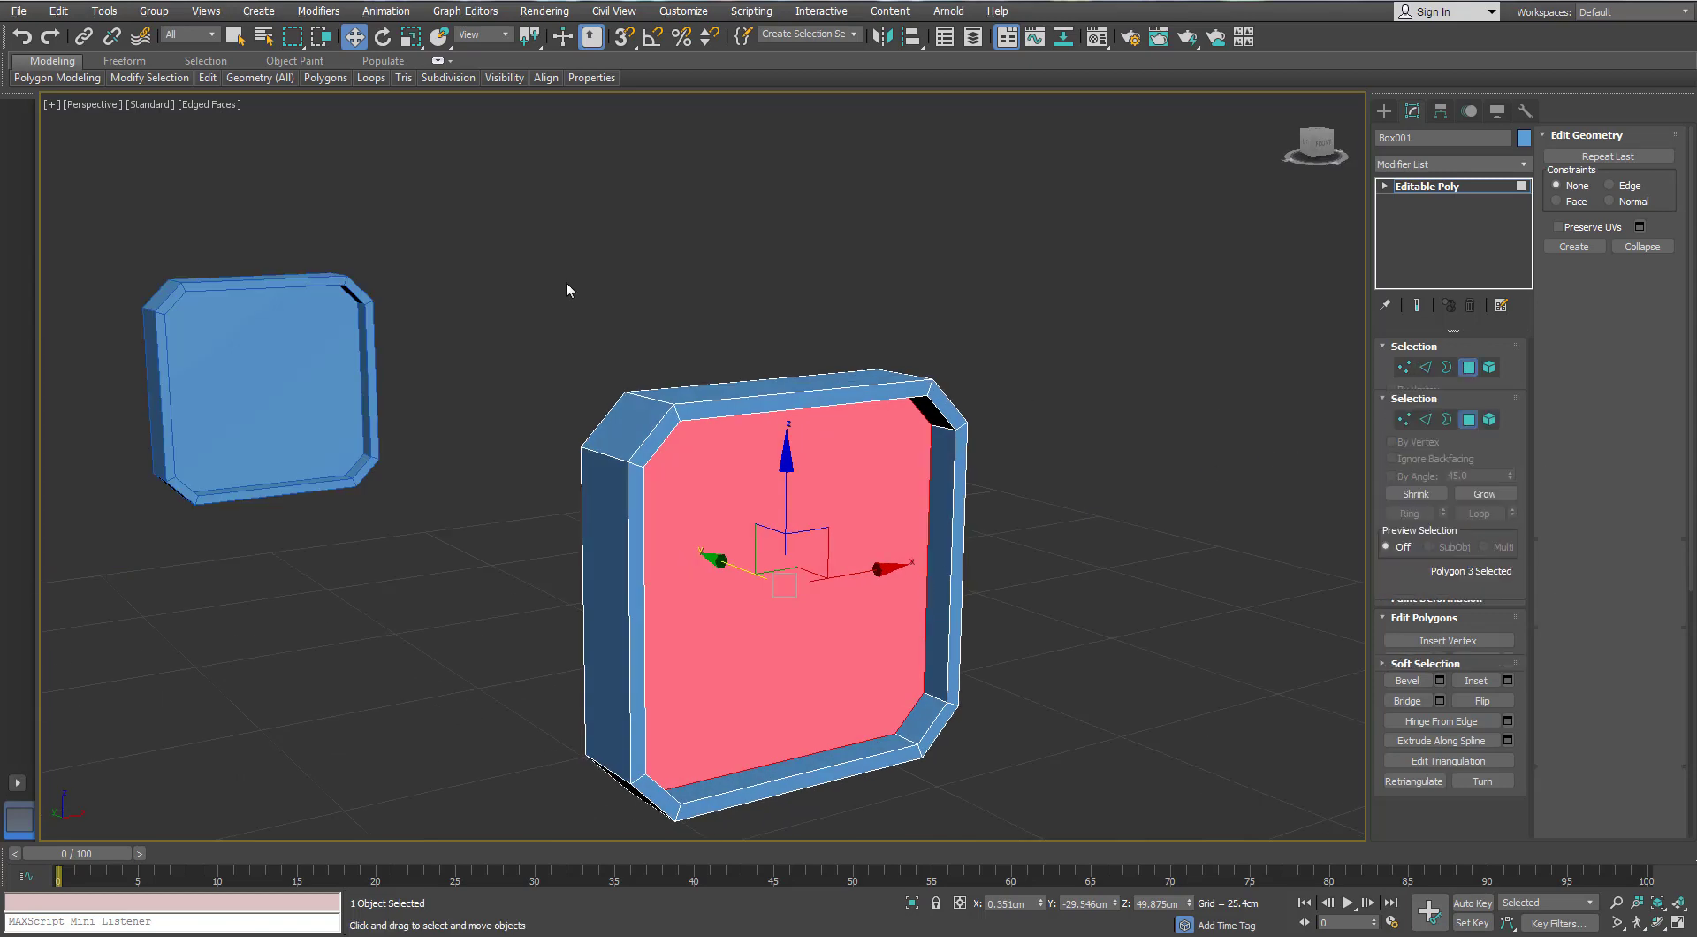
Mirror the second box without cloning it so that its recess faces away from the original box
left_click(565, 281)
middle_click_drag(566, 281, 576, 362, "alt")
scroll(586, 282, "down", 5)
left_click(621, 389)
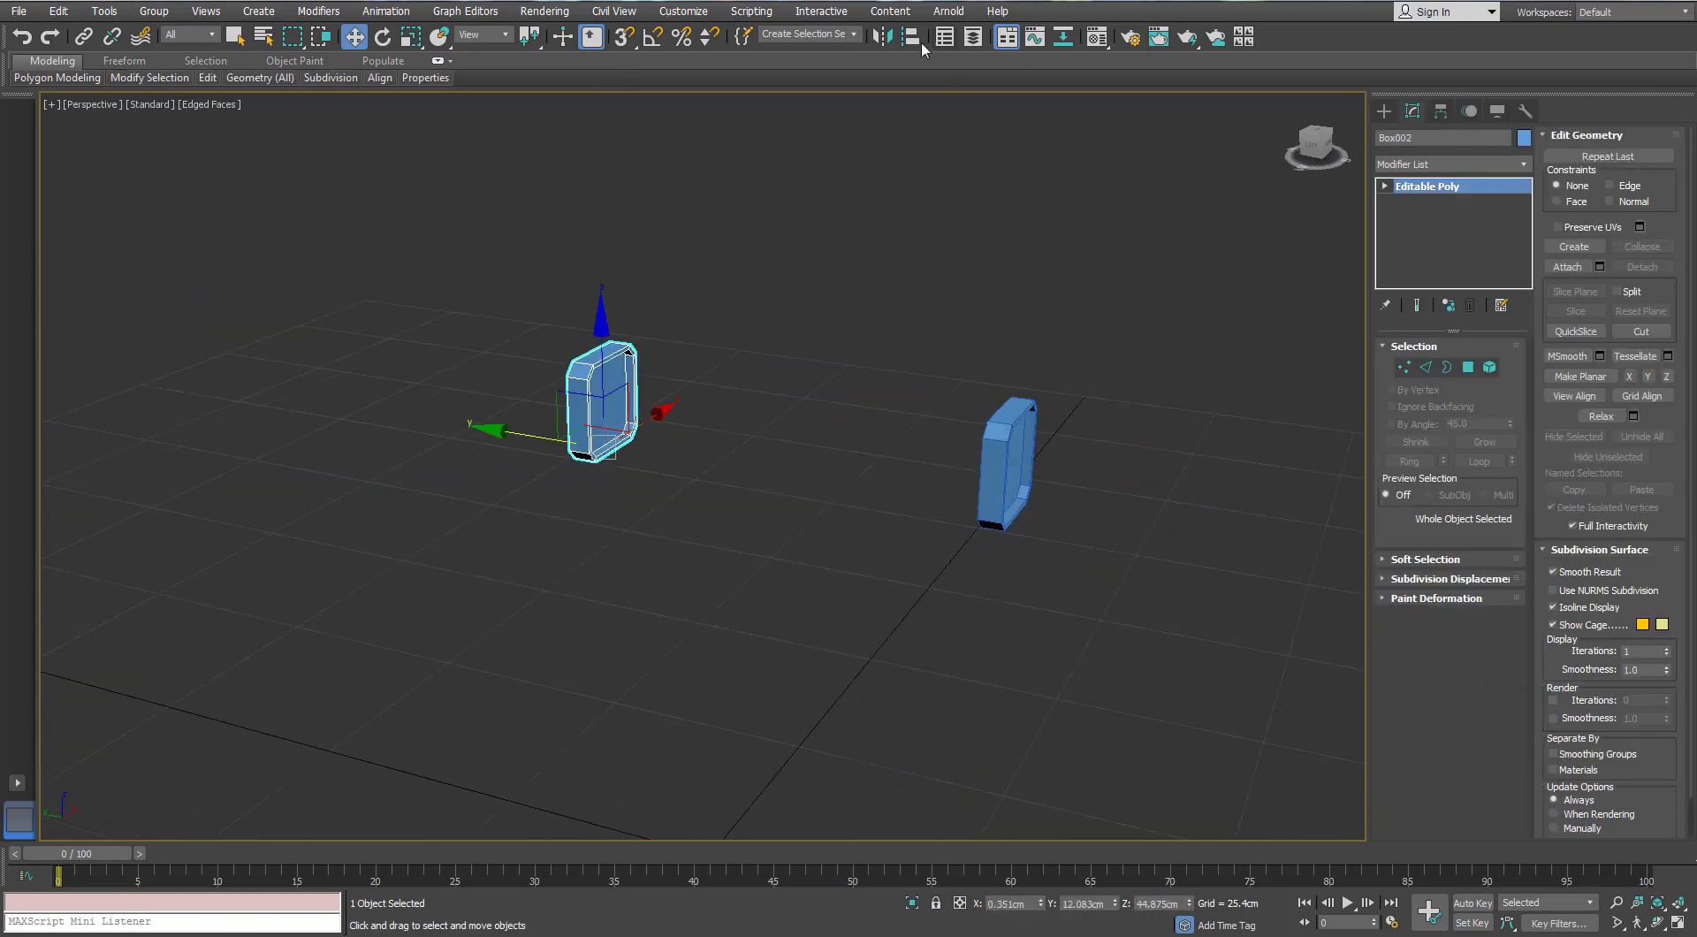
left_click(882, 36)
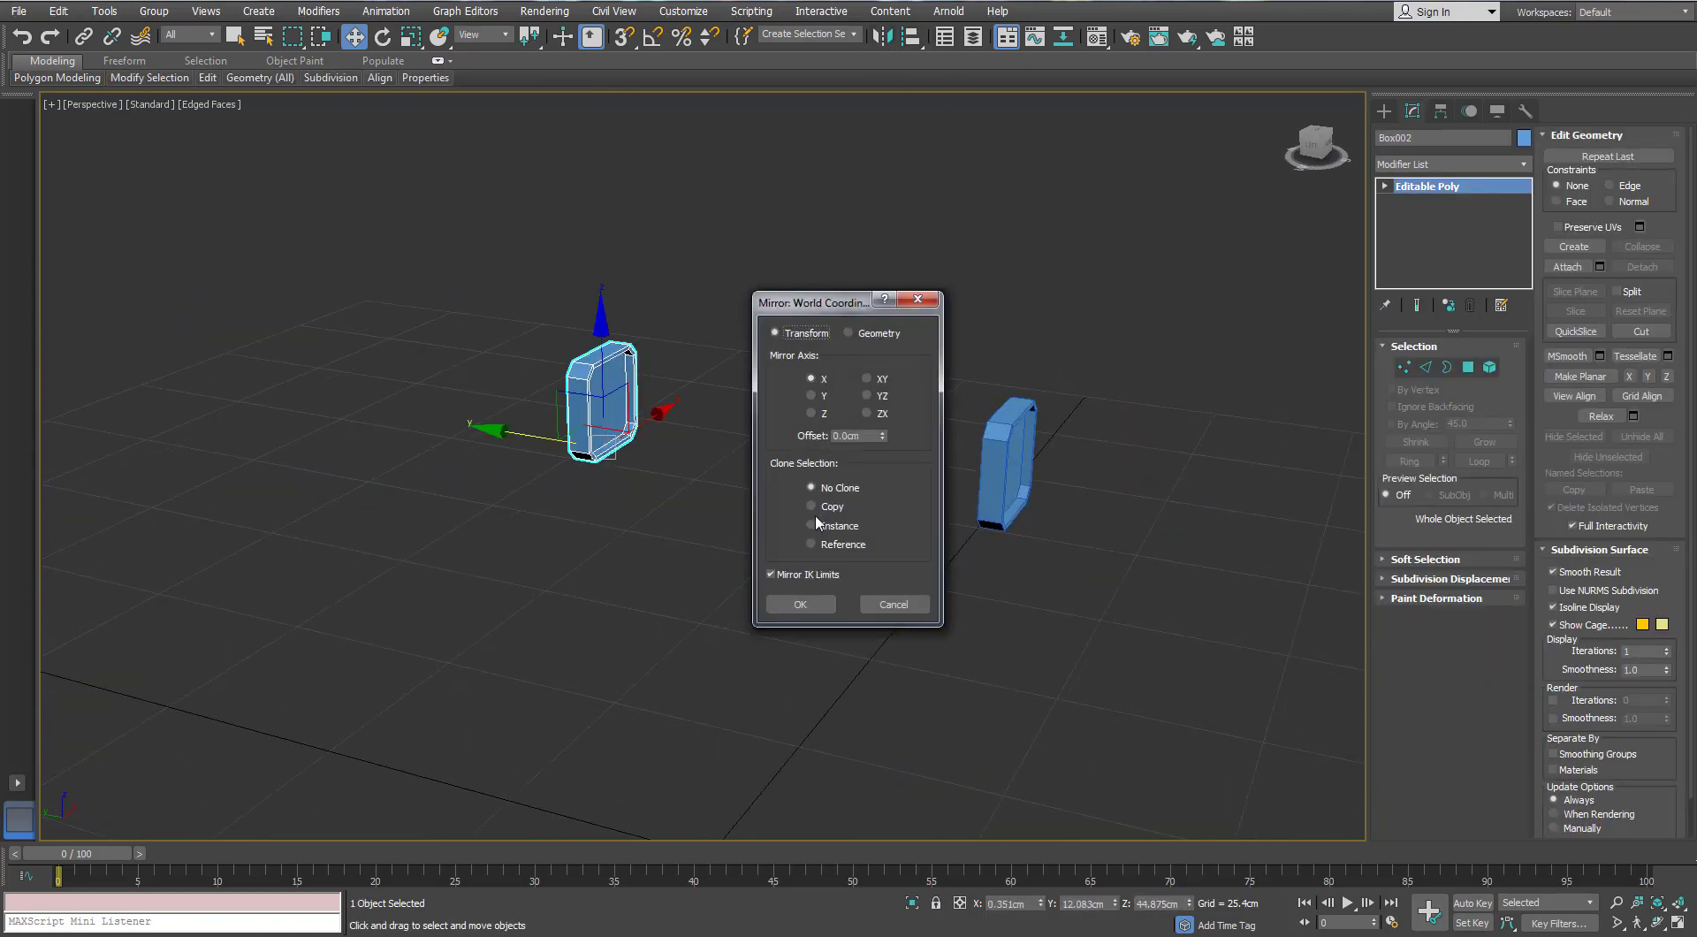
left_click(801, 605)
middle_click_drag(791, 565, 826, 530, "alt")
Create a cylinder with AutoGrid at the center of the original box's recessed face, about 3.65 cm in radius and 3.63 cm high
left_click(827, 521)
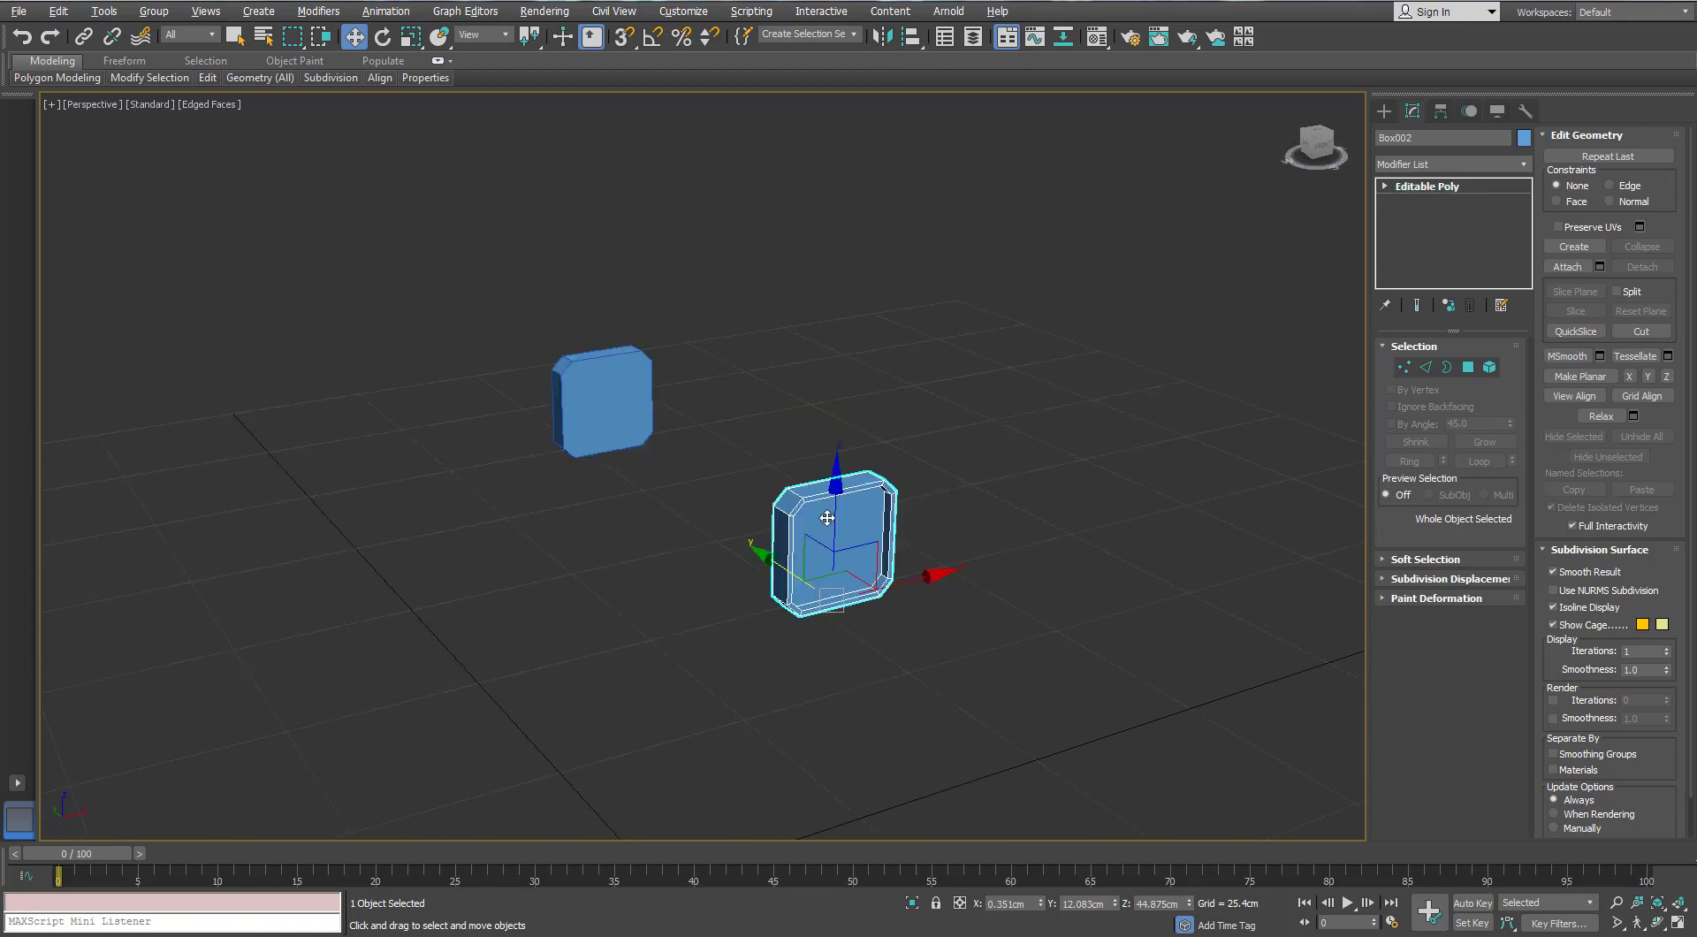
scroll(829, 523, "up", 5)
middle_click_drag(790, 466, 862, 428, "alt")
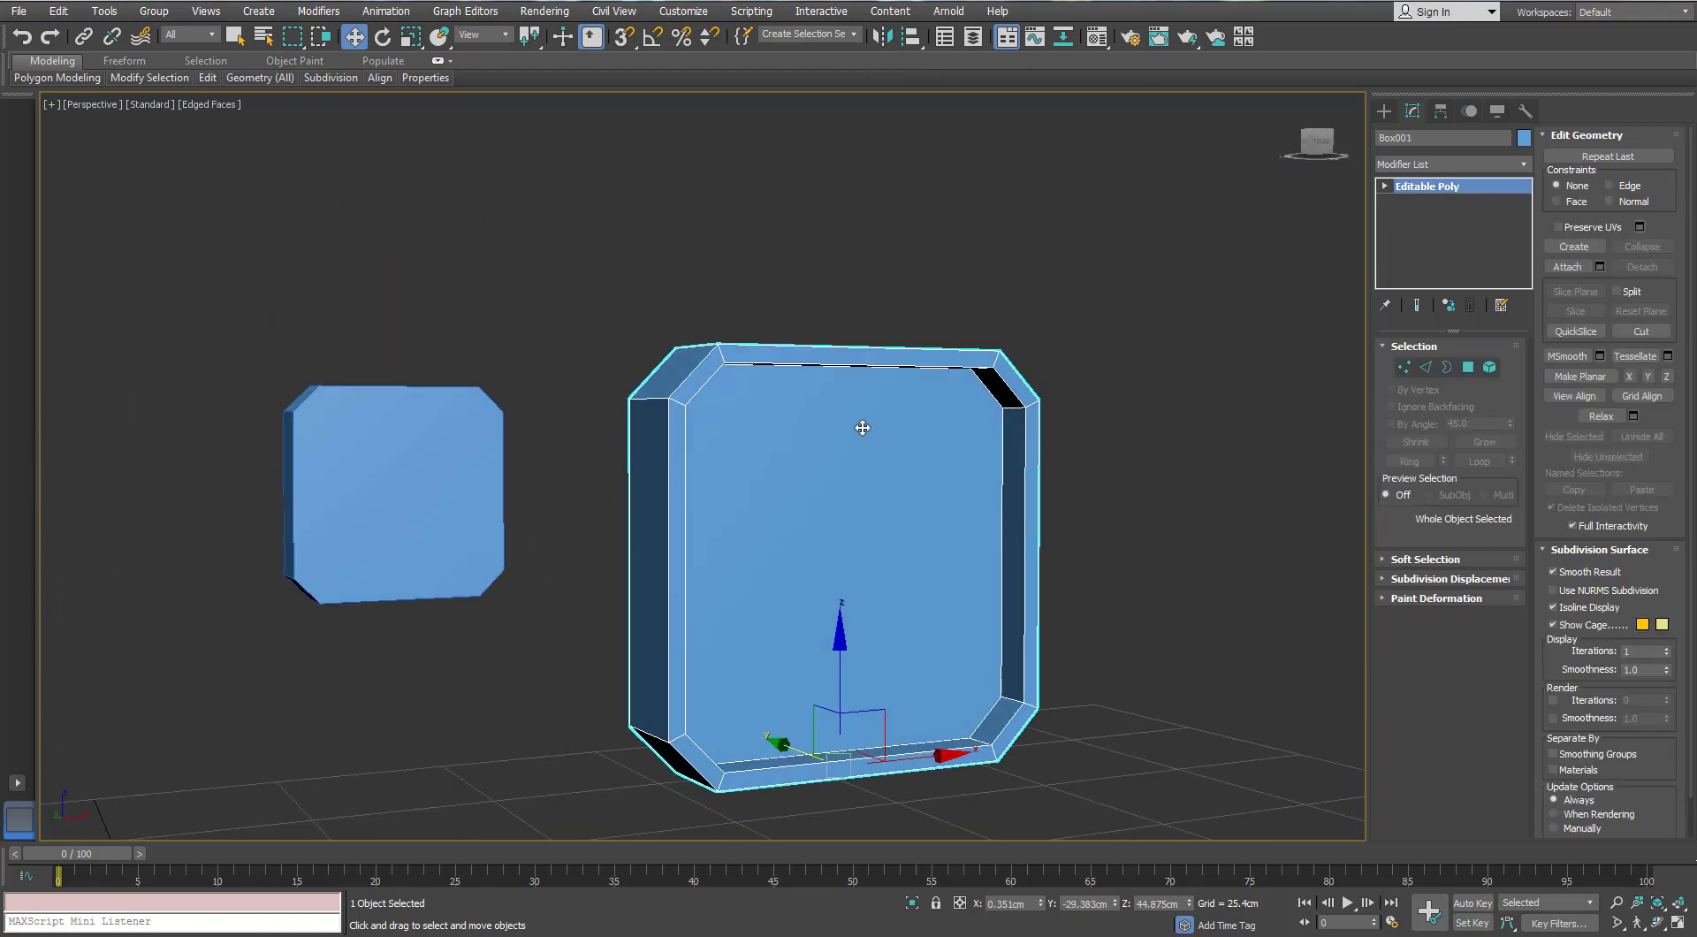
left_click(1385, 111)
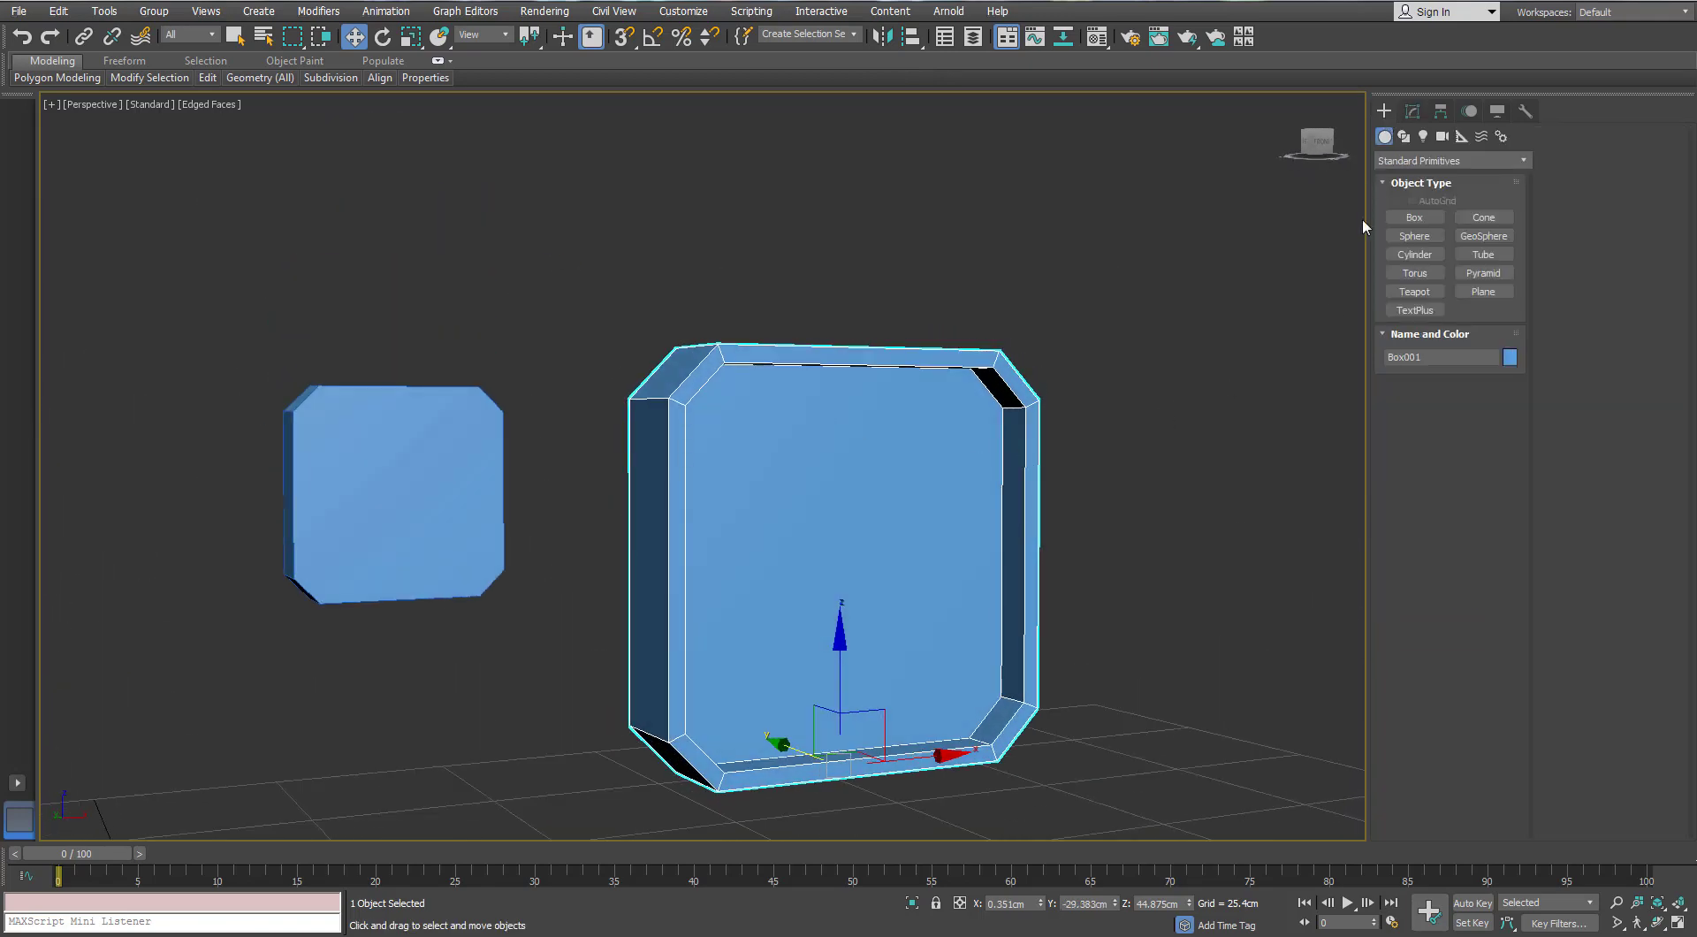
left_click(1413, 252)
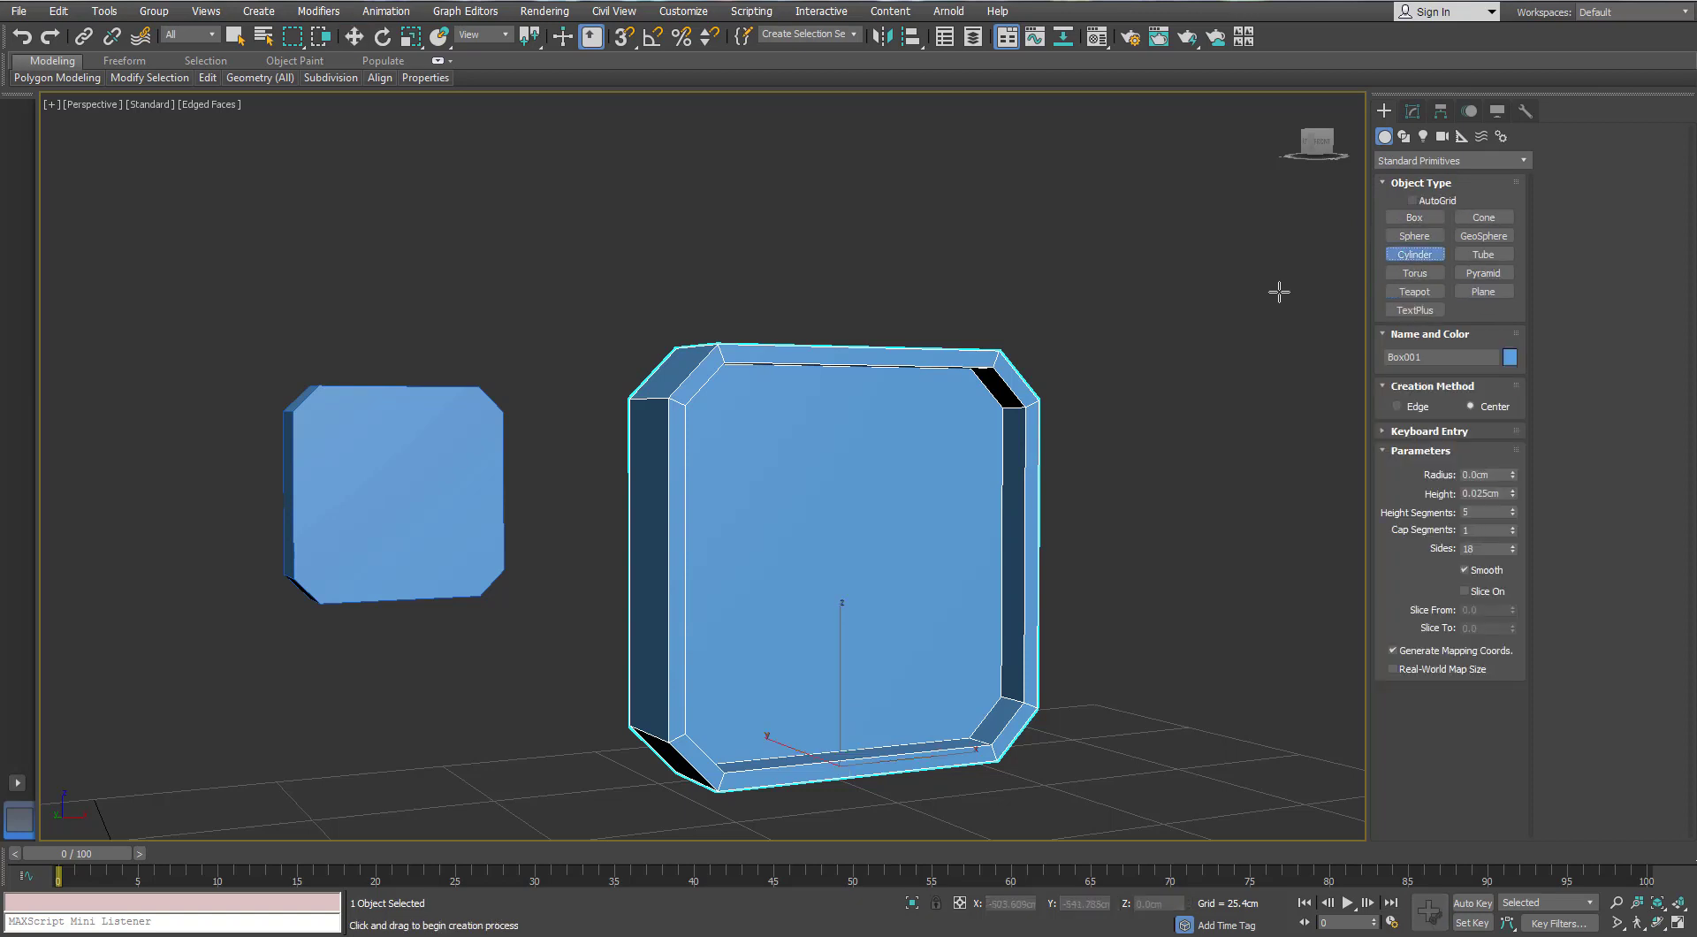
middle_click_drag(1013, 391, 898, 417, "alt")
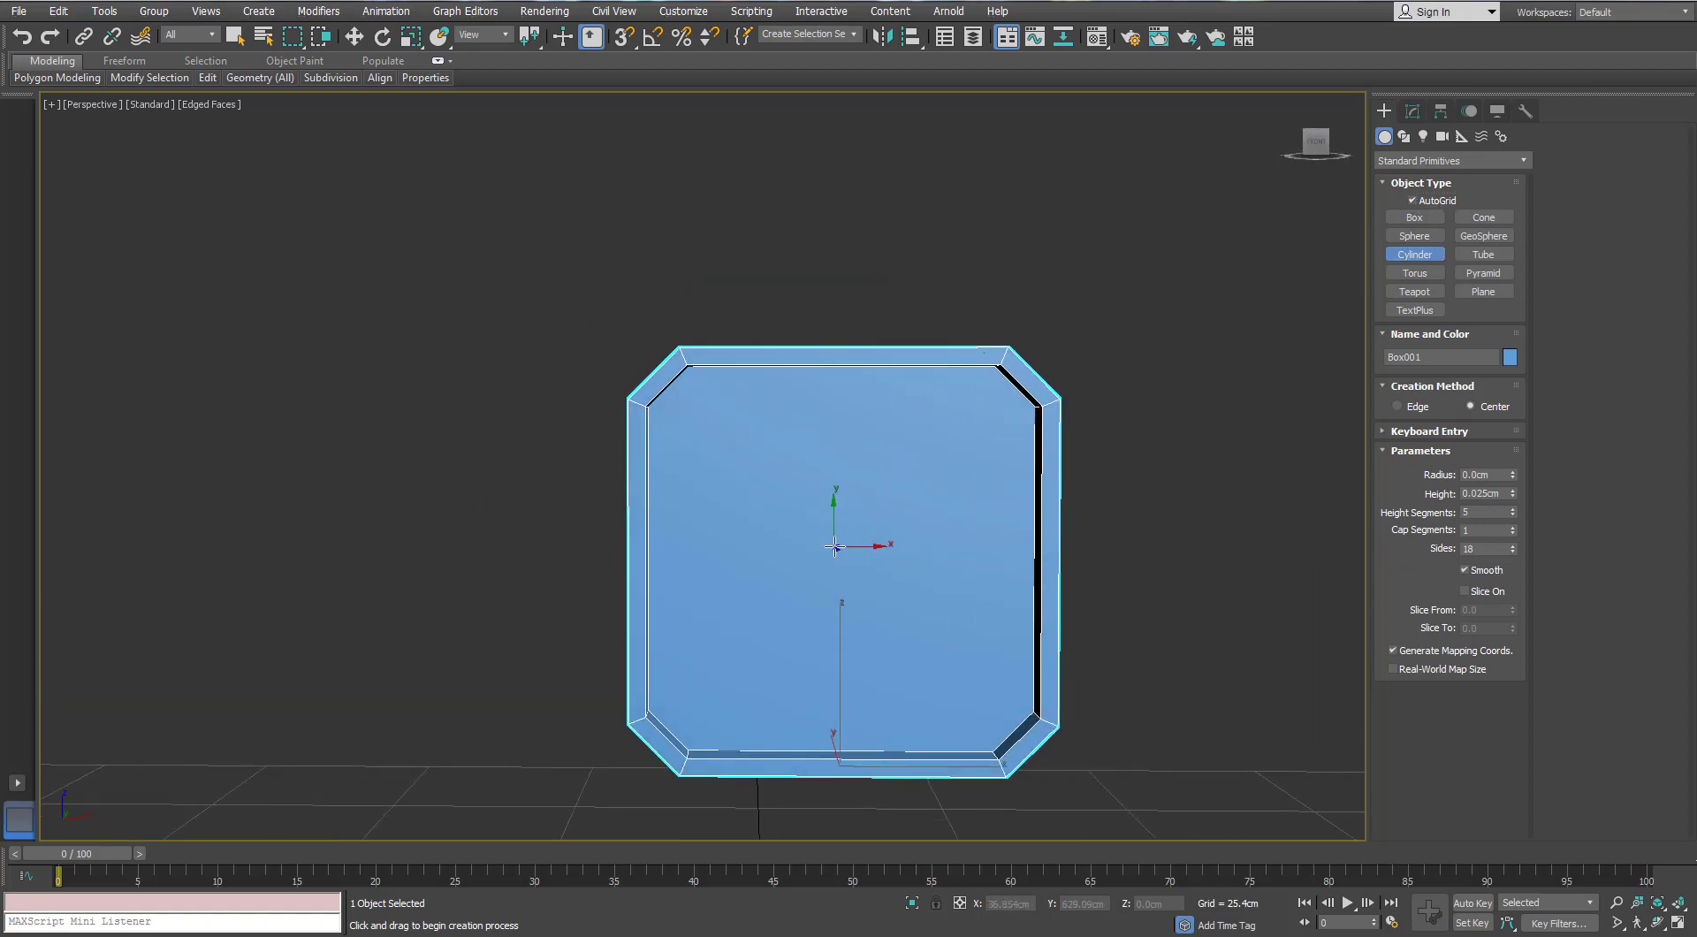
left_click_drag(835, 546, 896, 402)
middle_click_drag(862, 541, 1008, 602, "alt")
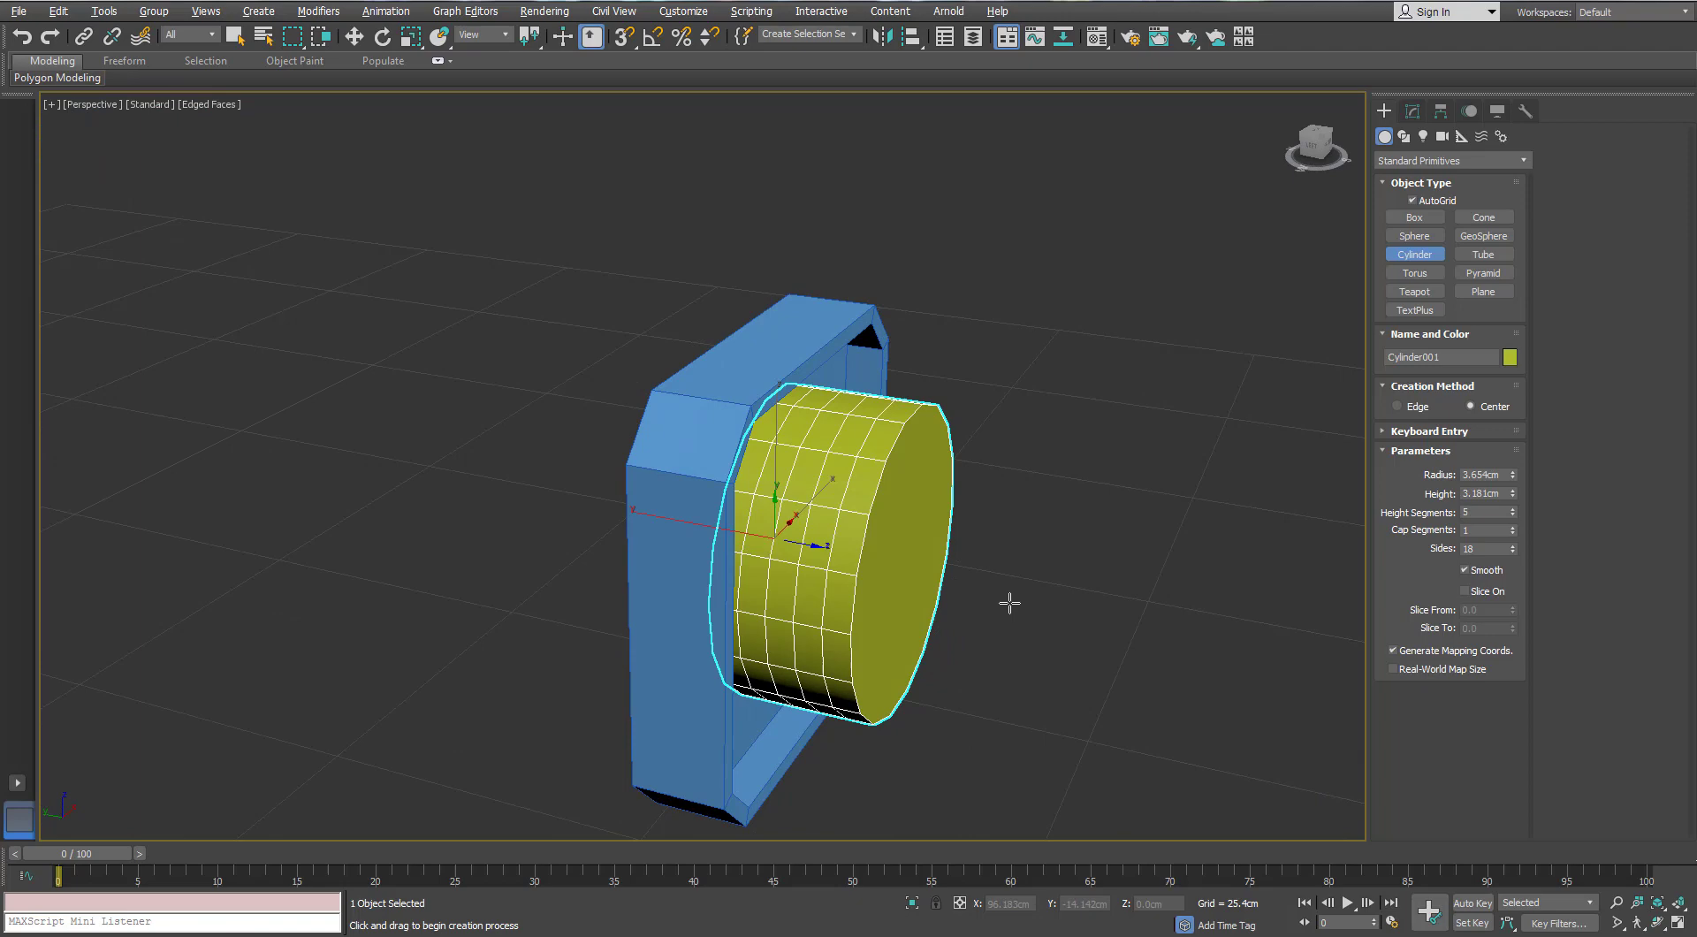
left_click(913, 512)
Set the cylinder's height segments to 1 and its sides to 24
middle_click_drag(981, 415, 959, 389, "alt")
left_click(1412, 112)
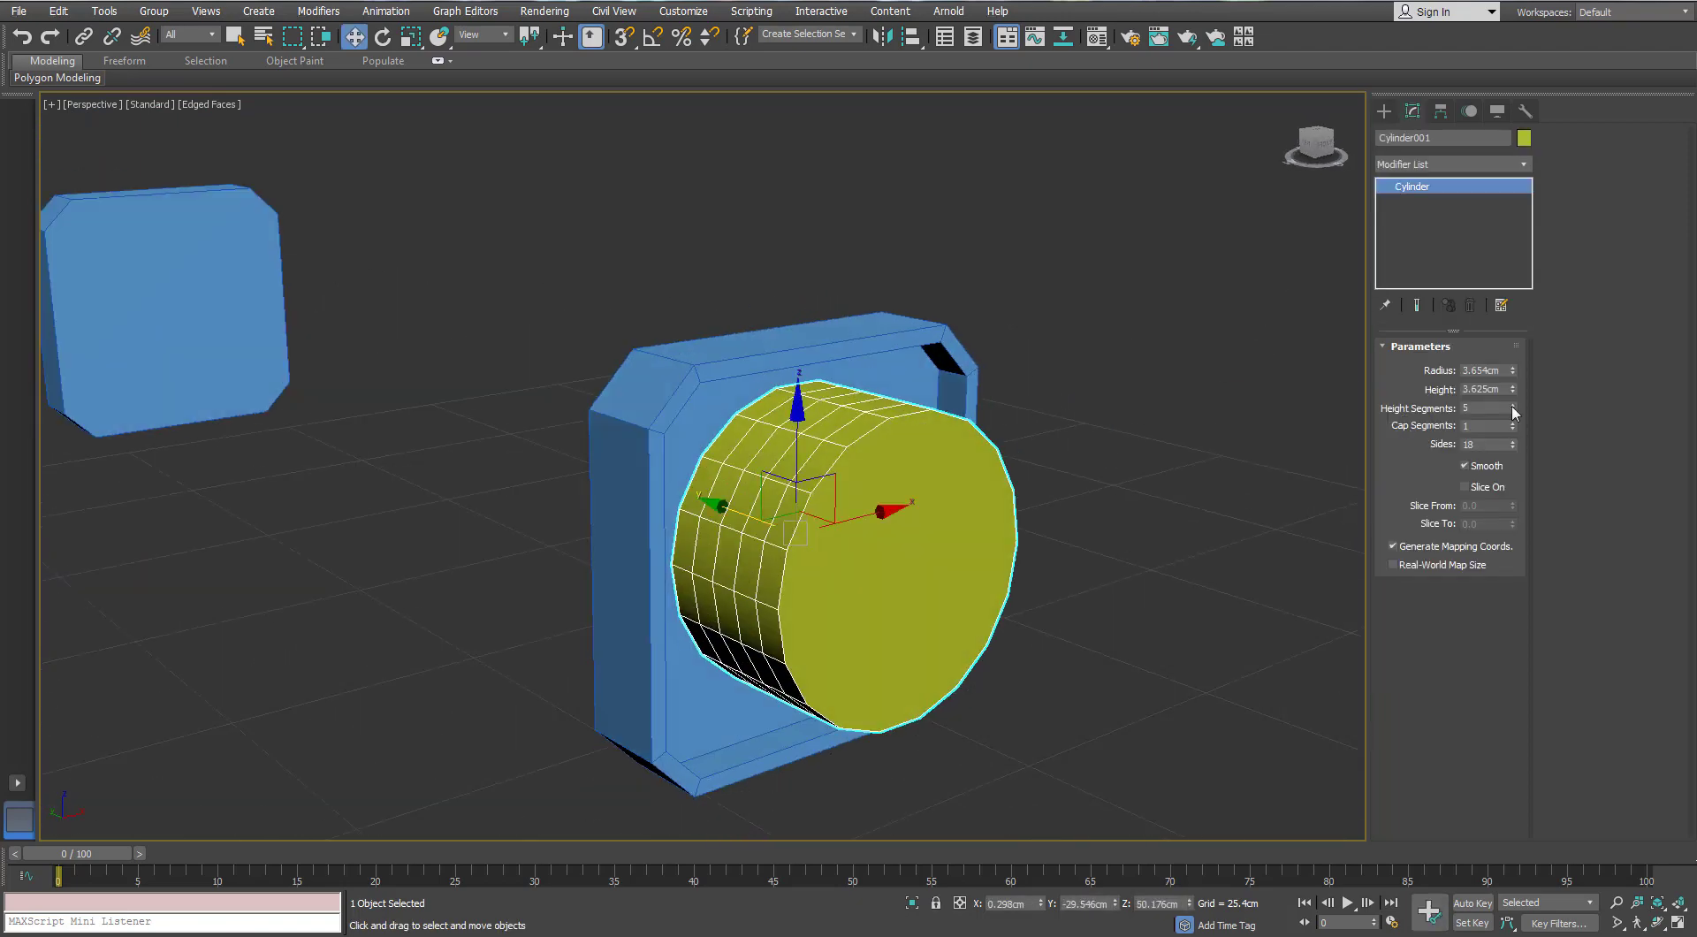
right_click(1512, 409)
middle_click_drag(1062, 512, 1127, 515, "alt")
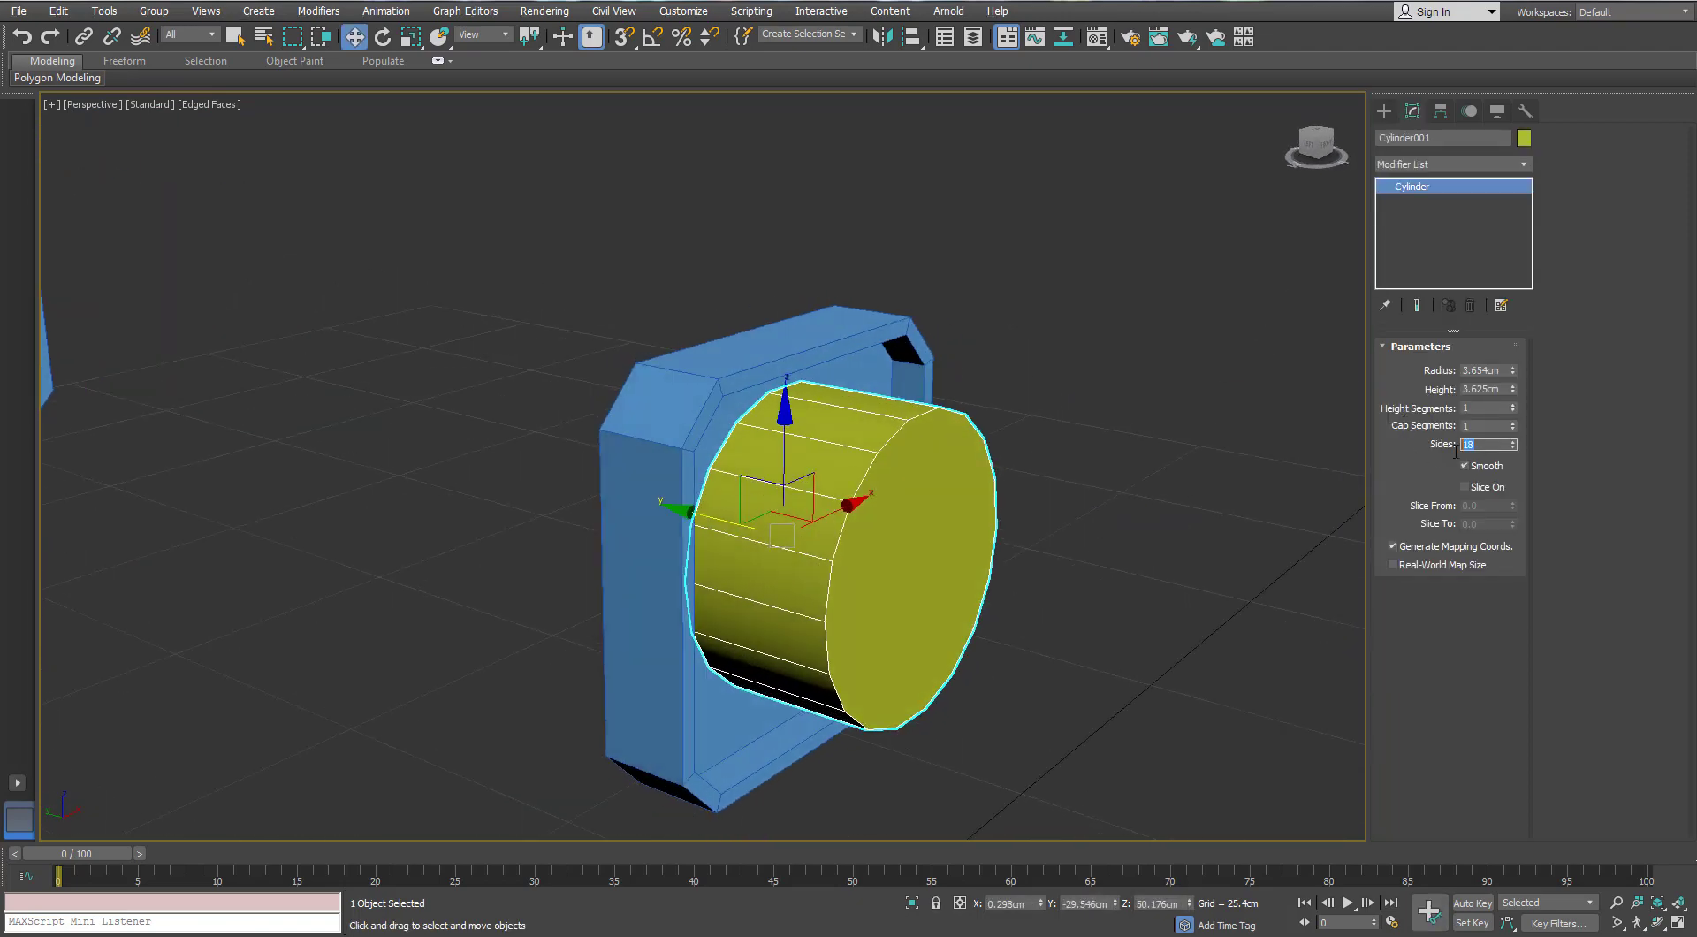
type("24")
key("Return")
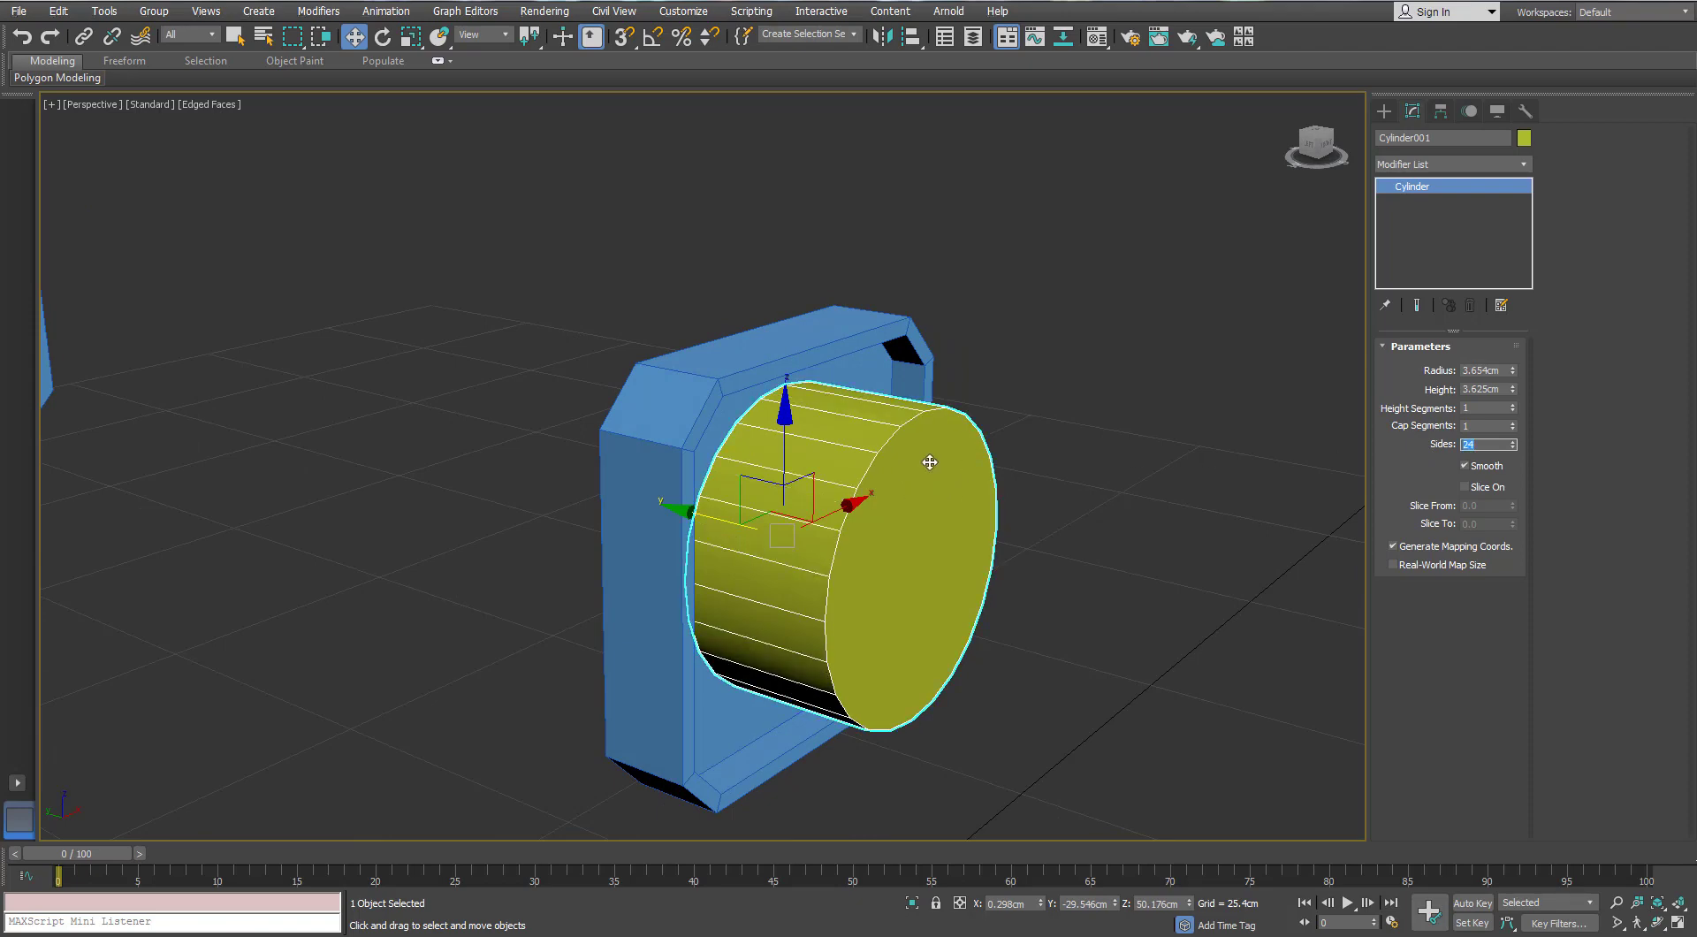
Align the cylinder to the original box in X and Y position only, pivot point to pivot point
mouse_move(930, 462)
middle_mouse_down("alt")
mouse_move(902, 519)
mouse_move(906, 442)
middle_mouse_up("alt")
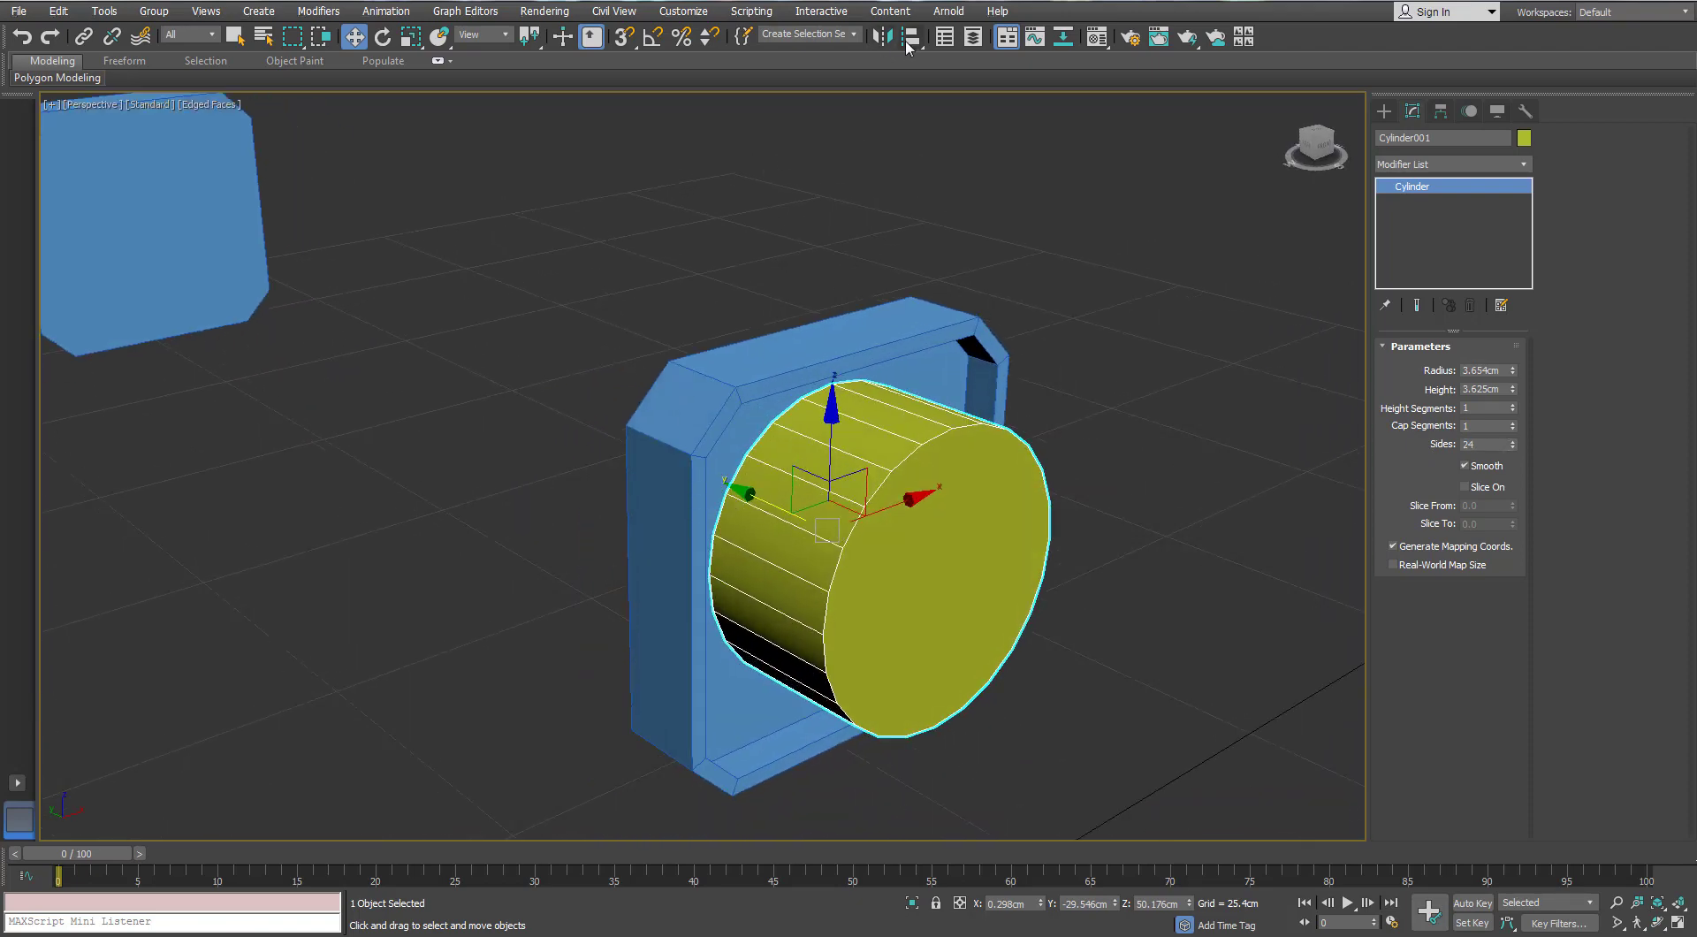
left_click(908, 40)
left_click(910, 344)
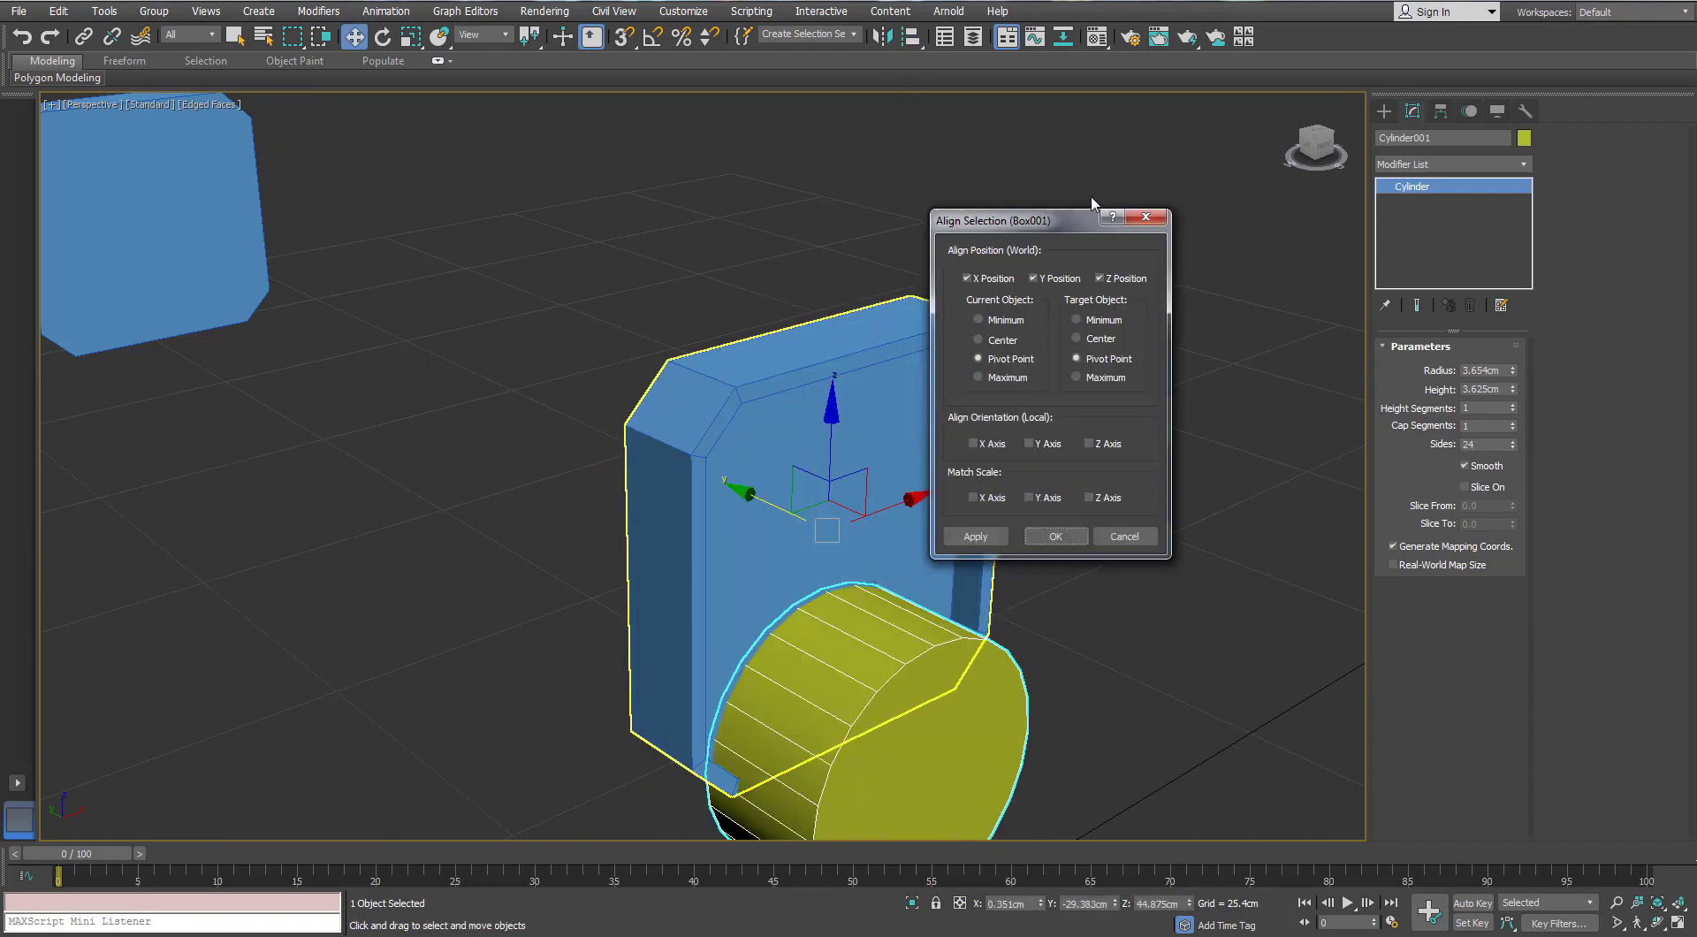
left_click_drag(1093, 220, 1159, 193)
left_click(1167, 251)
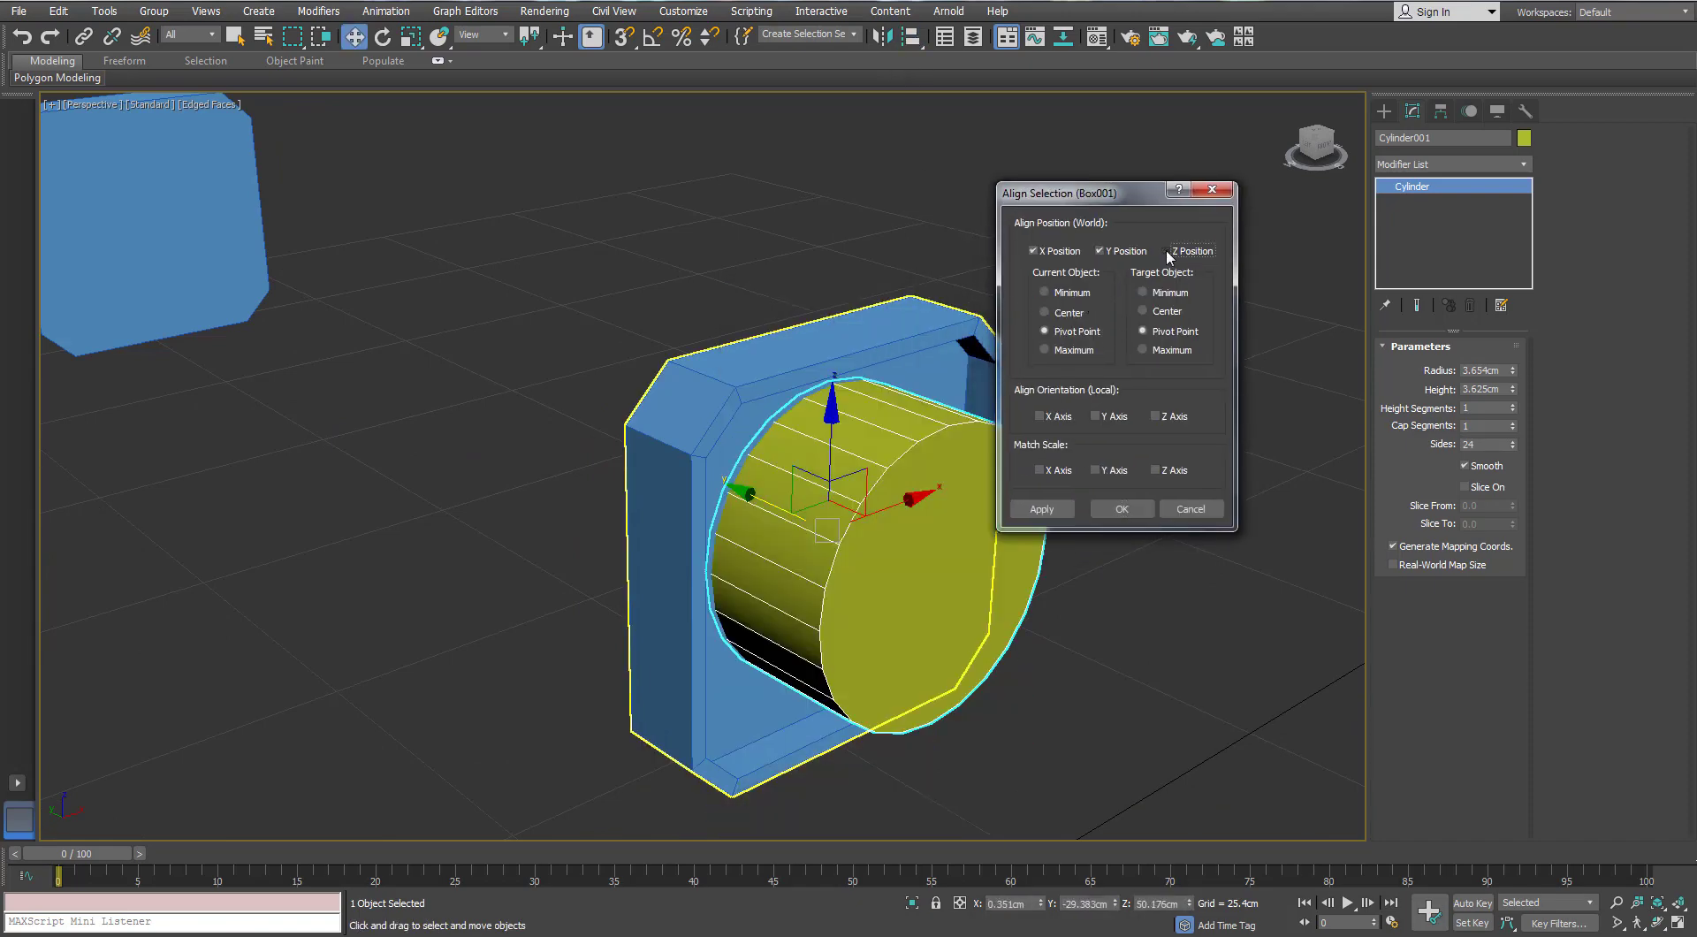
left_click(1122, 509)
Convert the cylinder to an Editable Poly and delete its front cap polygon
mouse_move(818, 484)
middle_mouse_down("alt")
mouse_move(687, 488)
mouse_move(962, 512)
mouse_move(807, 519)
mouse_move(829, 506)
middle_mouse_up("alt")
right_click(828, 506)
mouse_move(835, 689)
left_click(760, 702)
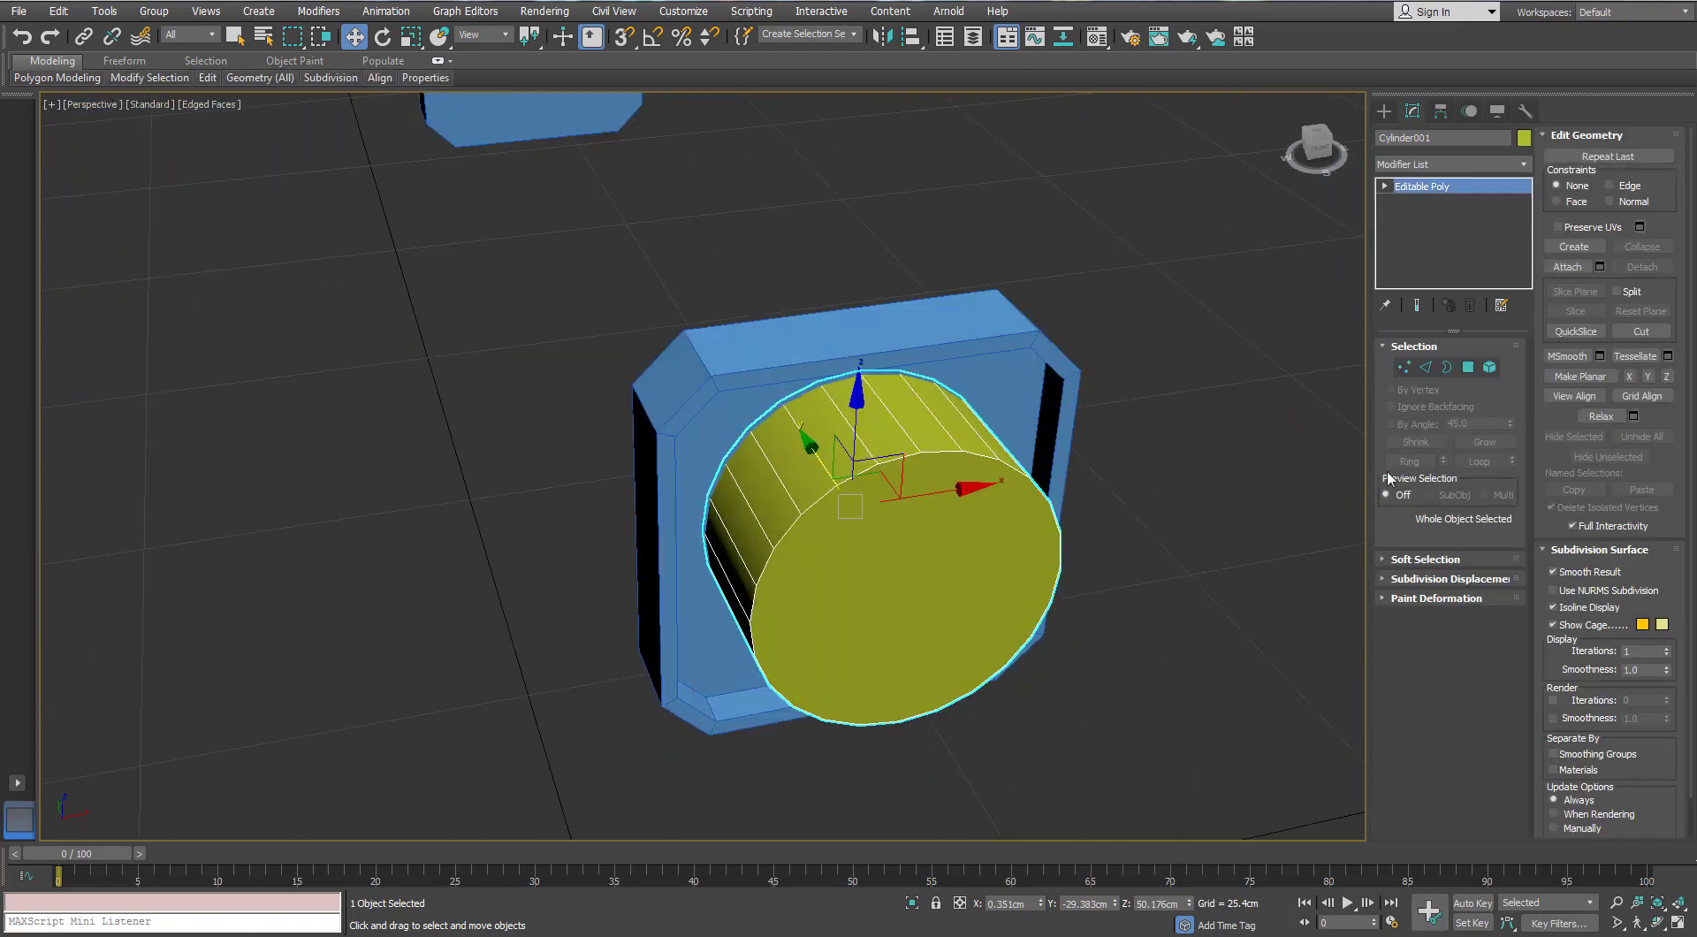
left_click(1468, 367)
left_click(875, 568)
middle_click_drag(875, 568, 924, 535, "alt")
key("Delete")
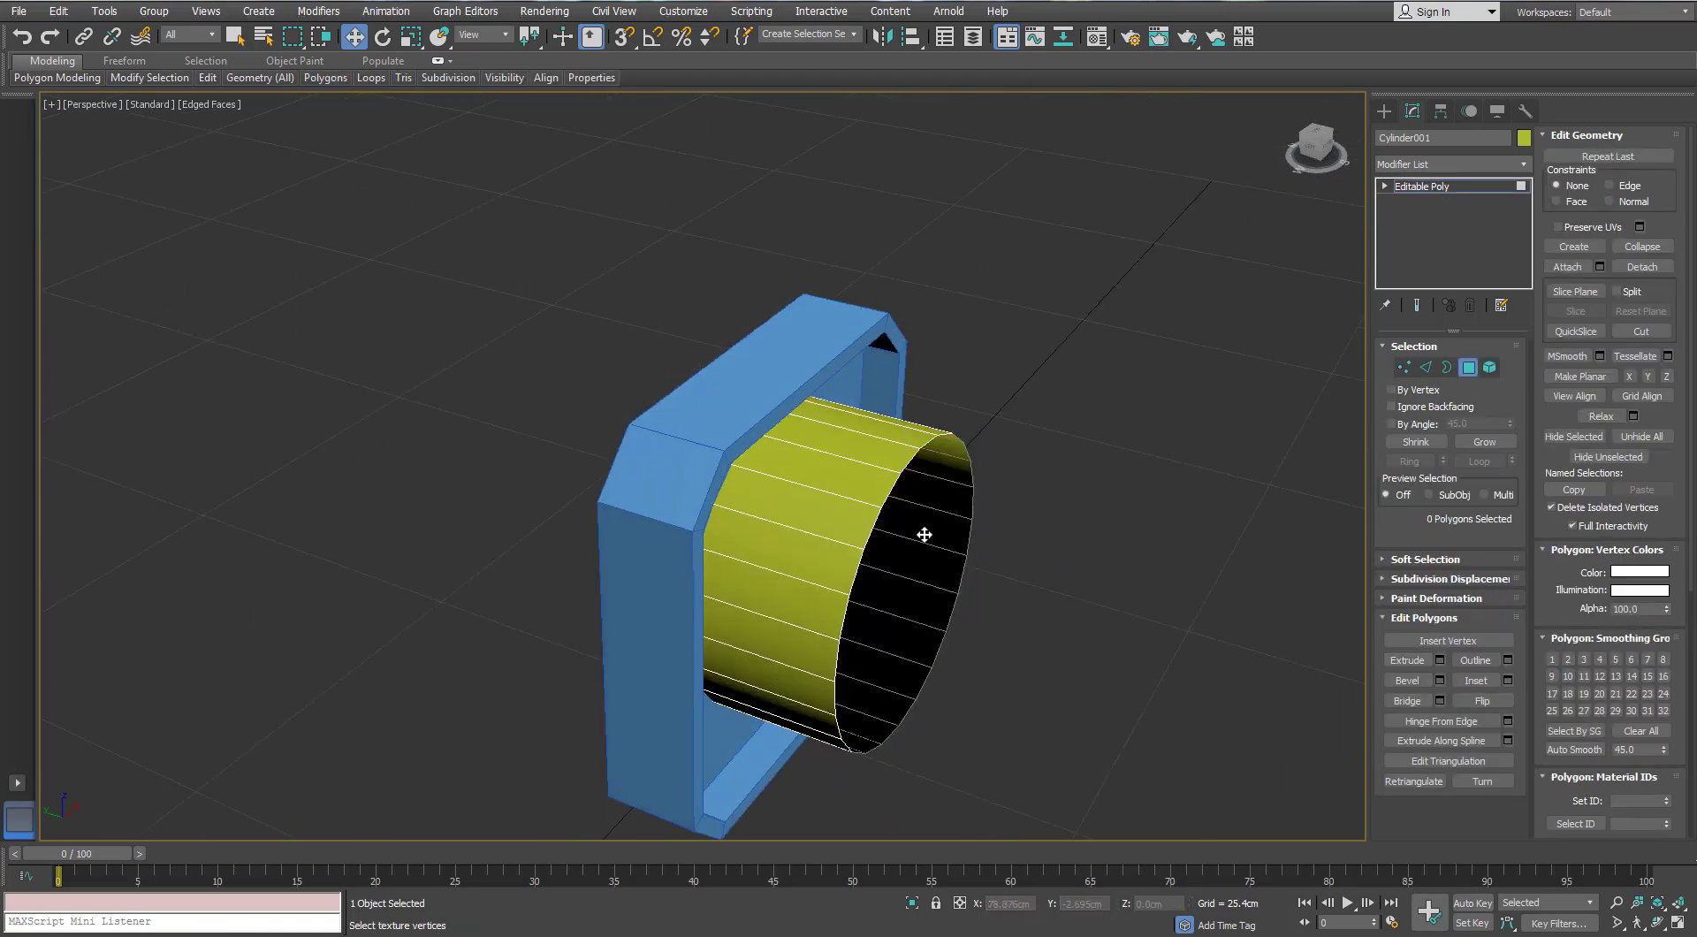
Shorten the cylinder by moving its open front border toward the box, and extend that border outward with a short band of faces
left_click(1447, 367)
left_click(840, 566)
left_click_drag(817, 567, 783, 561)
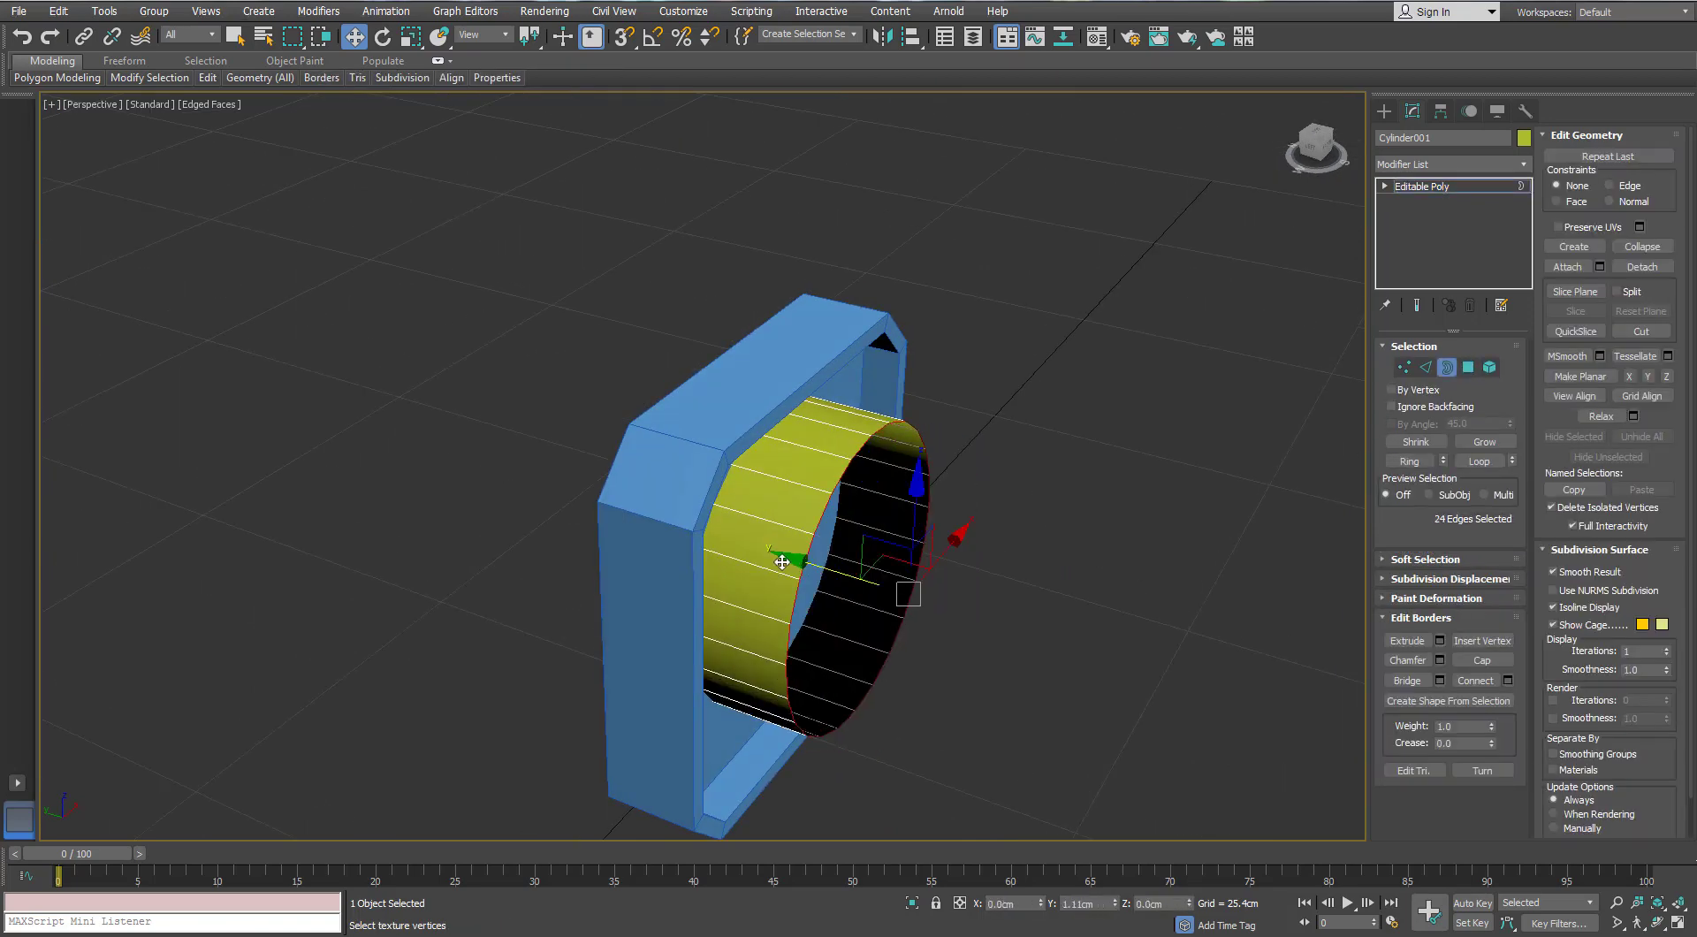
middle_click_drag(782, 562, 862, 561, "alt")
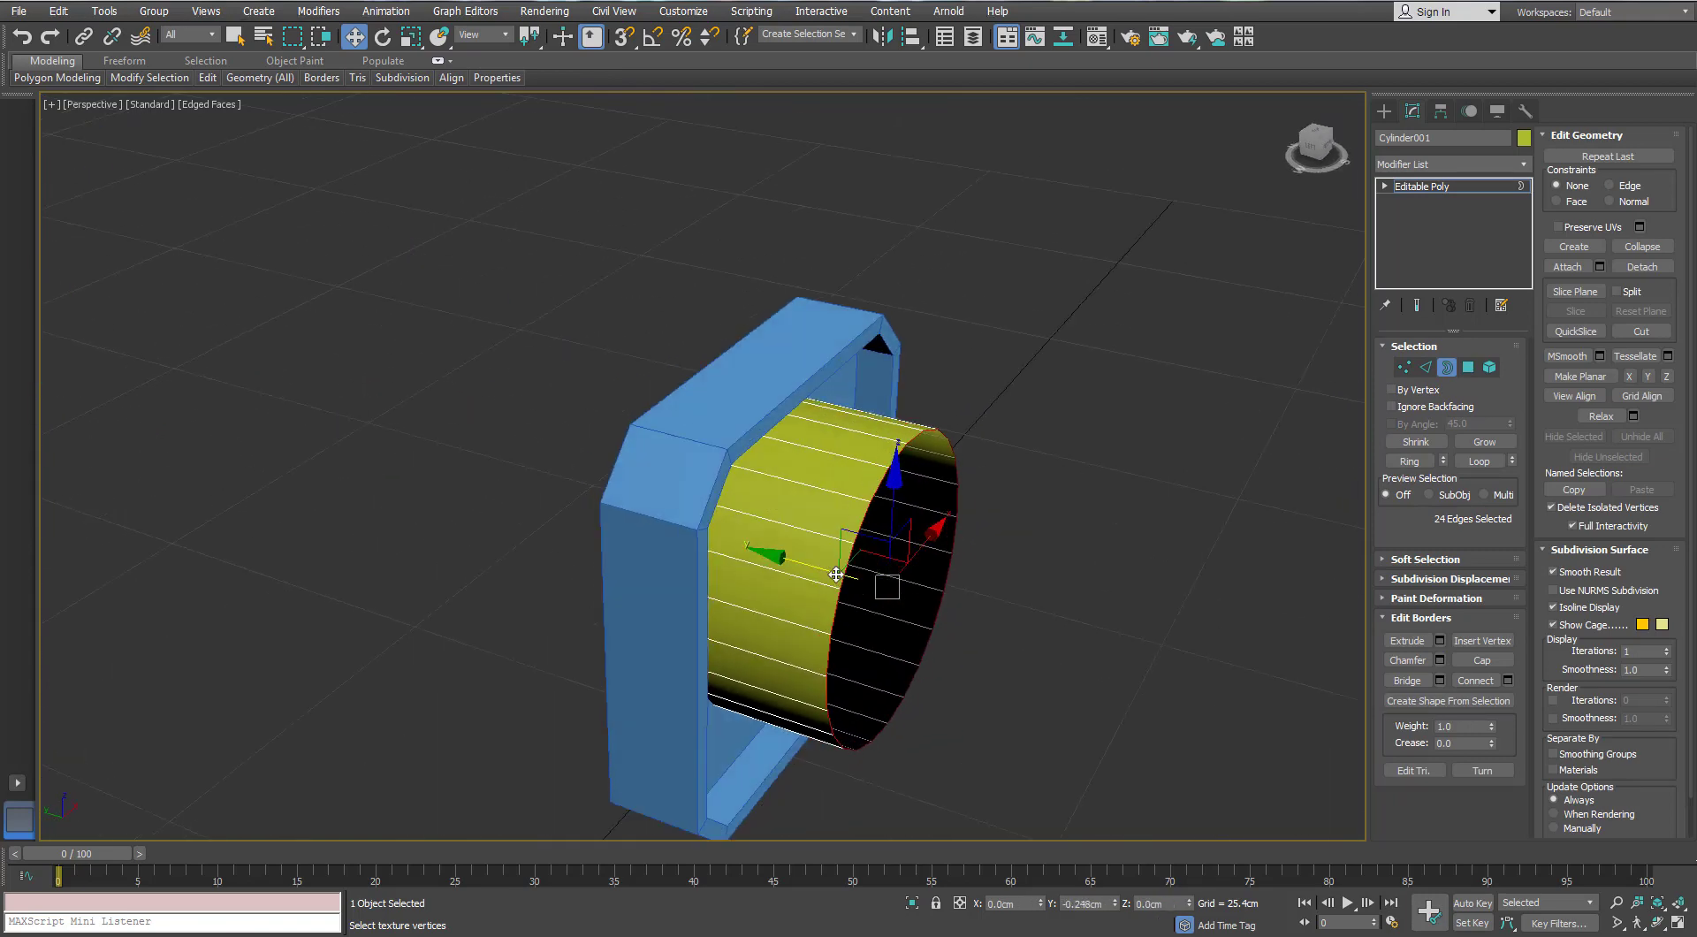
left_click_drag(840, 577, 829, 576)
middle_click_drag(829, 586, 853, 579, "alt")
left_click_drag(824, 582, 859, 585, "shift")
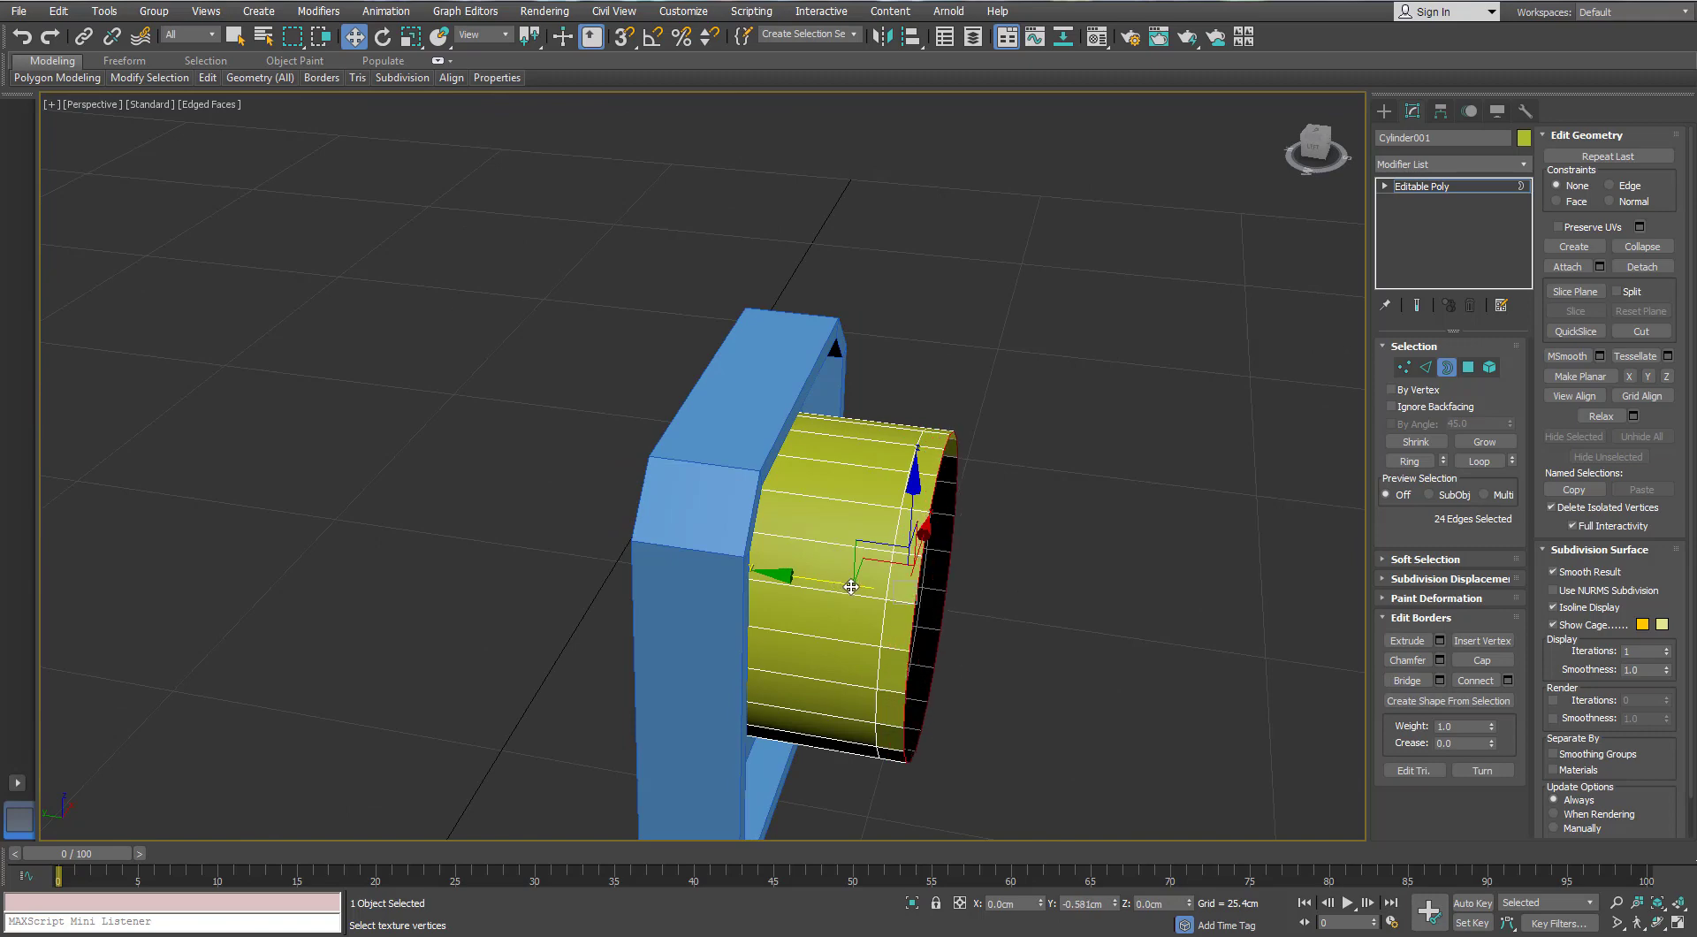
Scale the cylinder's front border inward to taper the outer band, and move the border slightly toward the box
middle_click_drag(851, 549, 878, 549, "alt")
key("r")
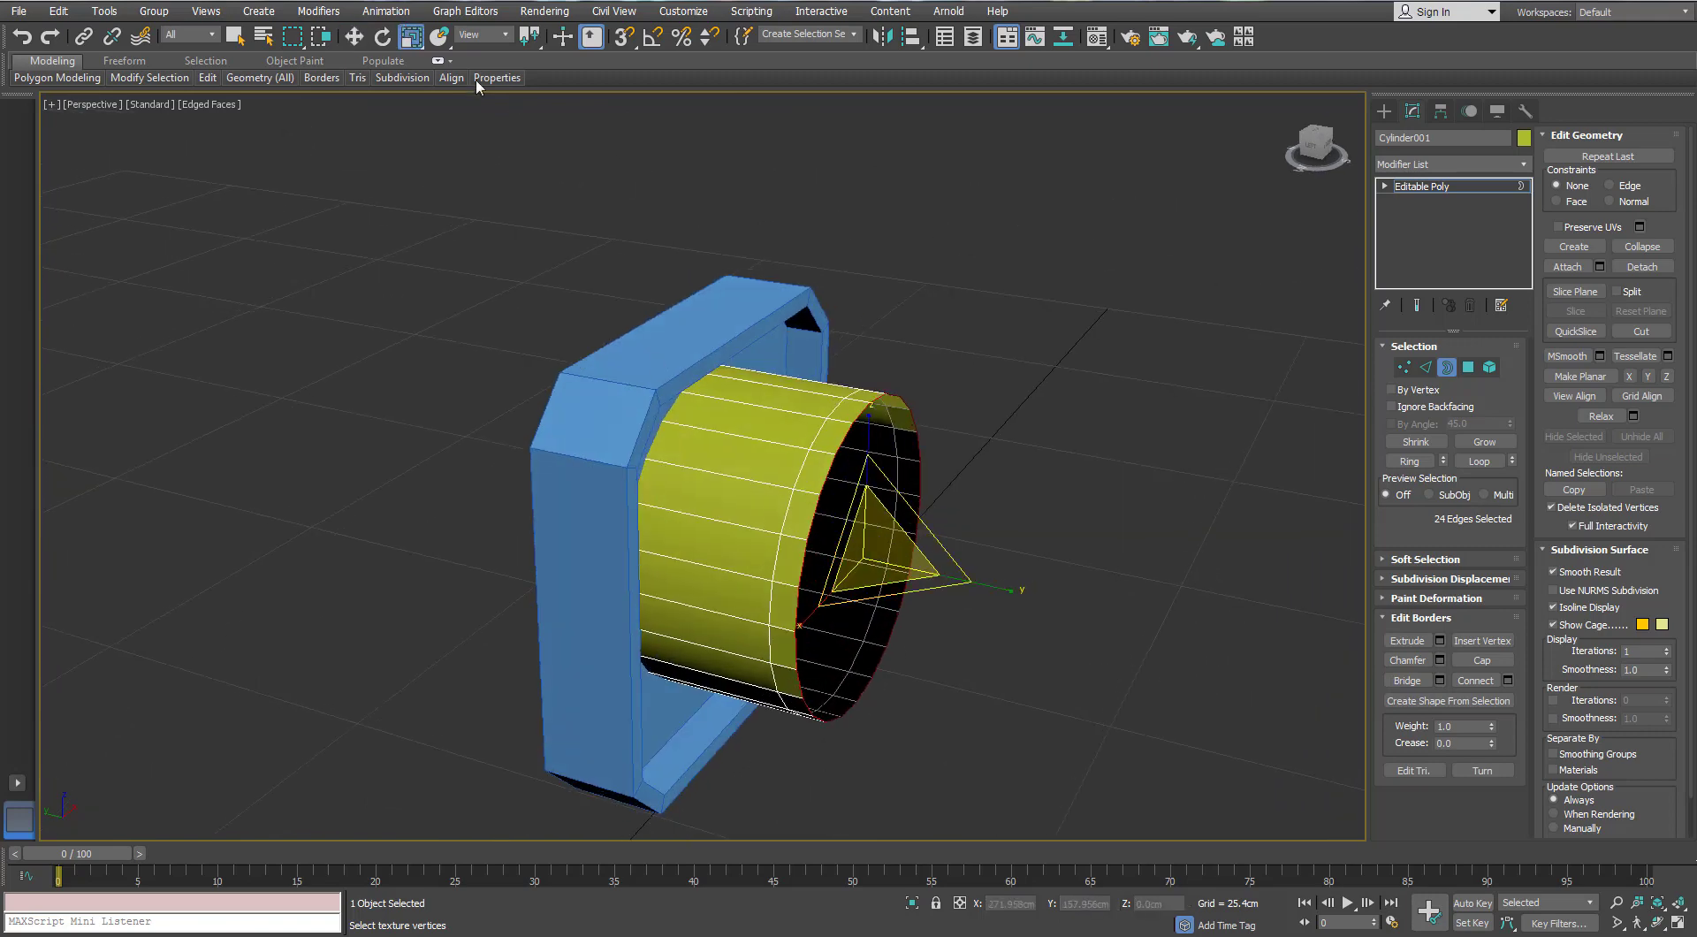
left_click(354, 36)
left_click(411, 38)
middle_click_drag(906, 559, 865, 528, "alt")
left_click_drag(864, 525, 854, 541, "shift")
middle_click_drag(854, 541, 893, 537, "alt")
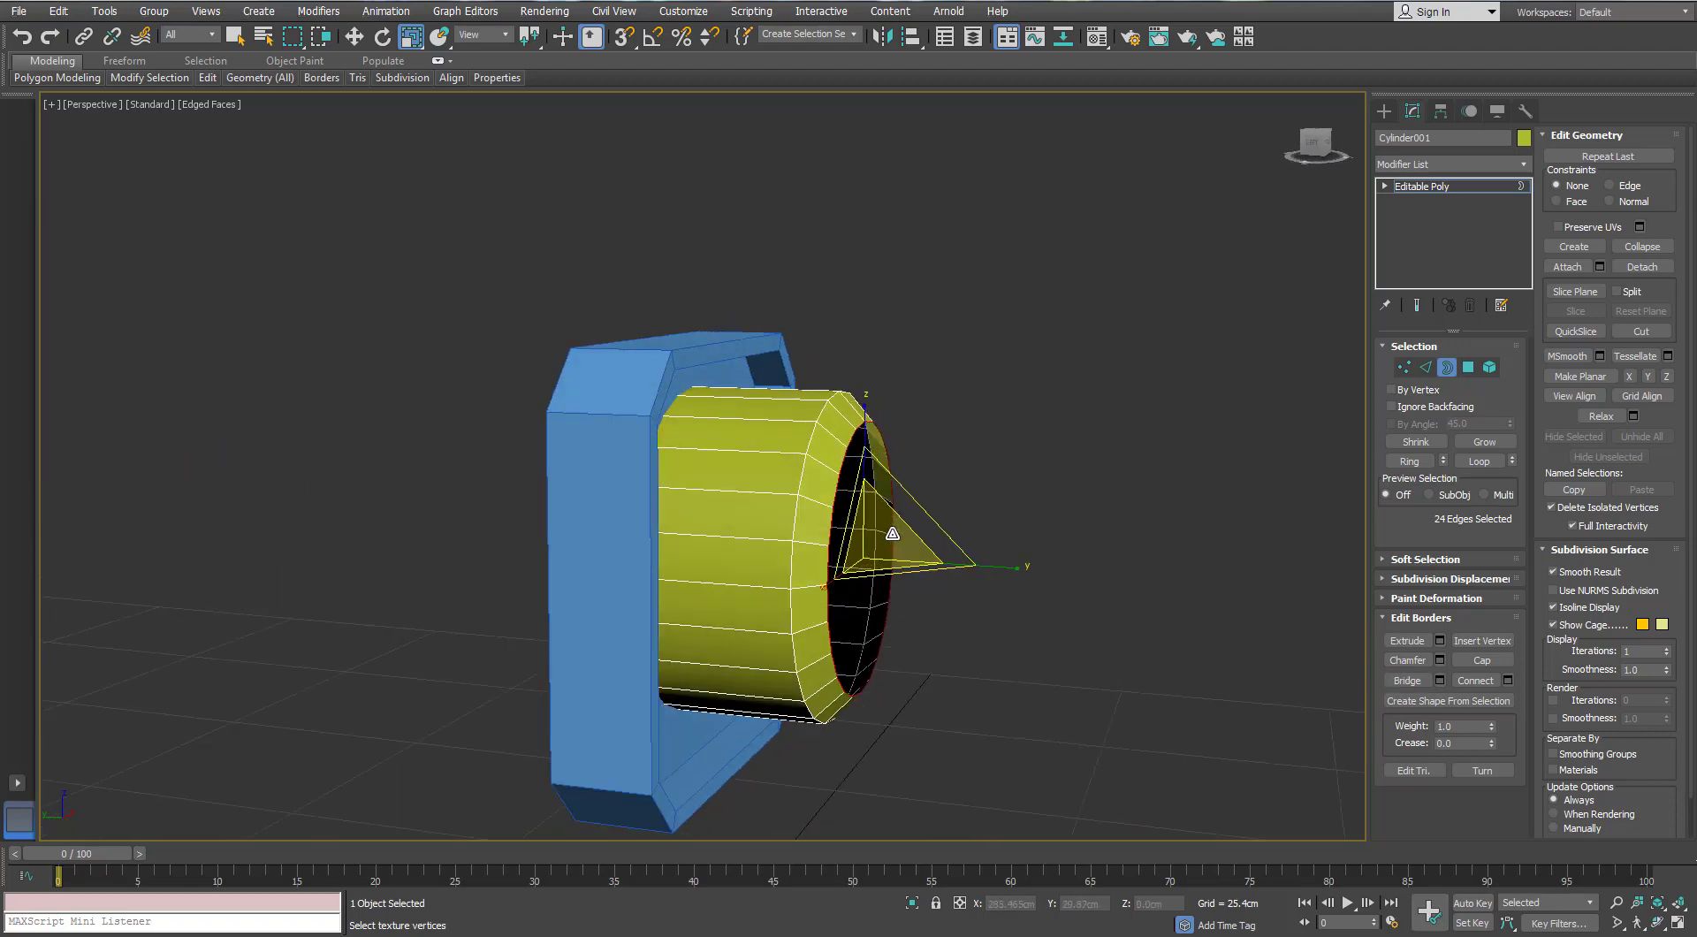
key("w")
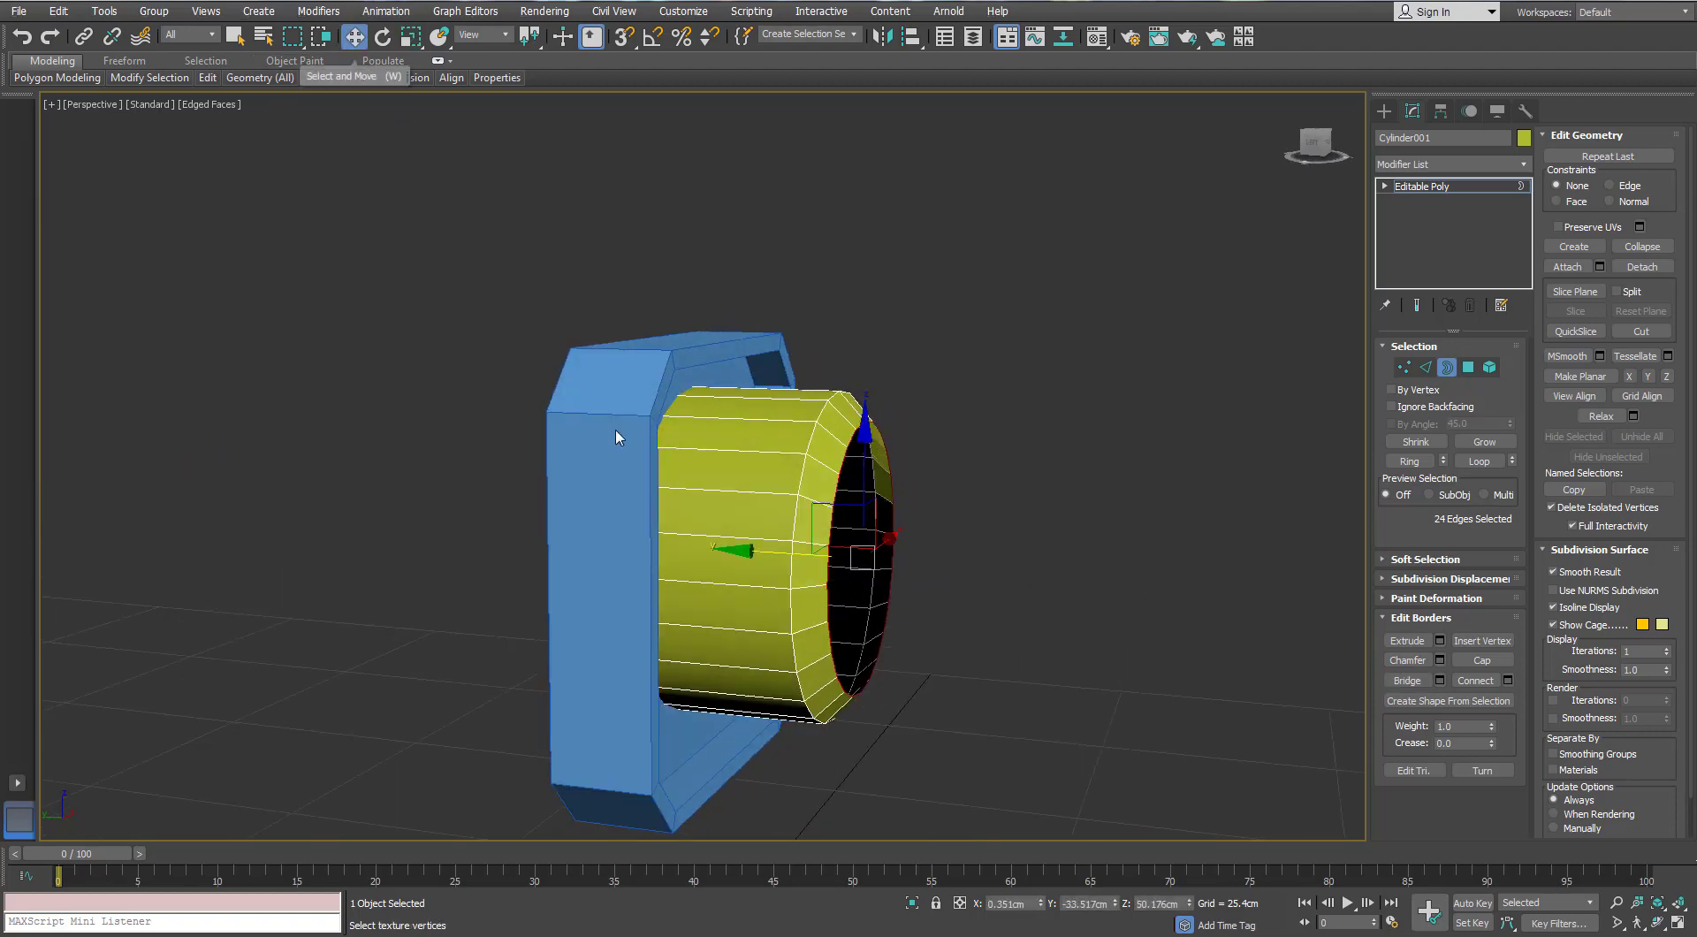
left_click_drag(786, 554, 783, 554)
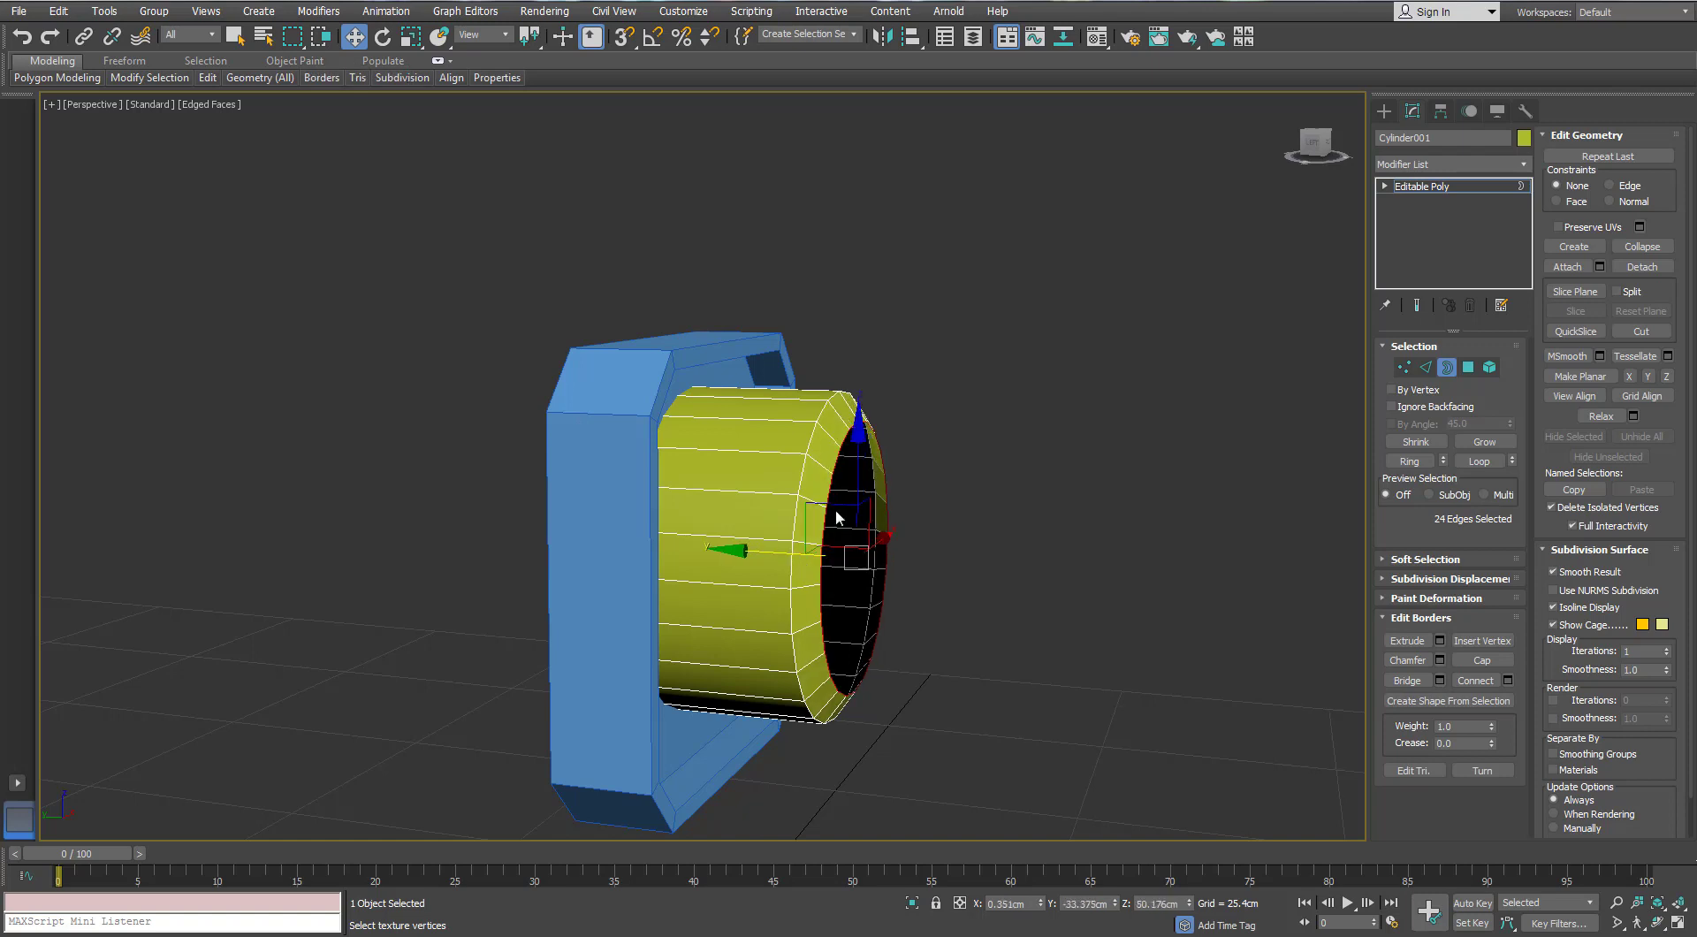
Extend the front border inward as a narrow rim, and extend the inner border back into the cylinder as a shallow recess wall
scroll(840, 498, "up", 3)
key("r")
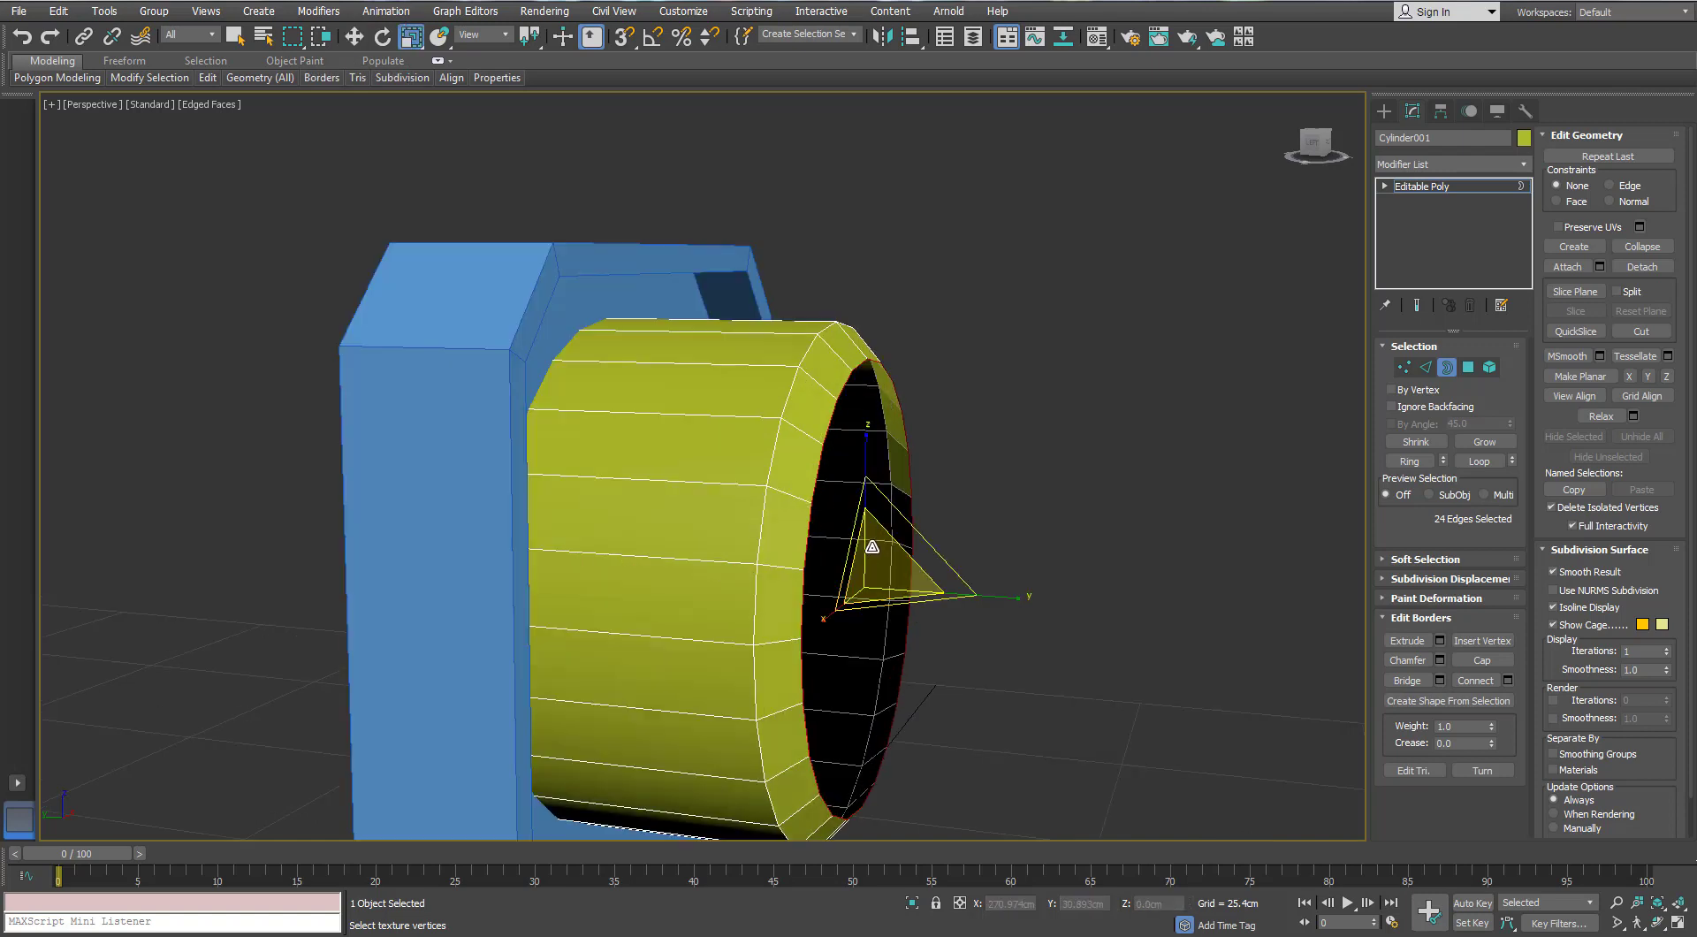
key("w")
key("r")
left_click_drag(877, 558, 766, 579)
key("w")
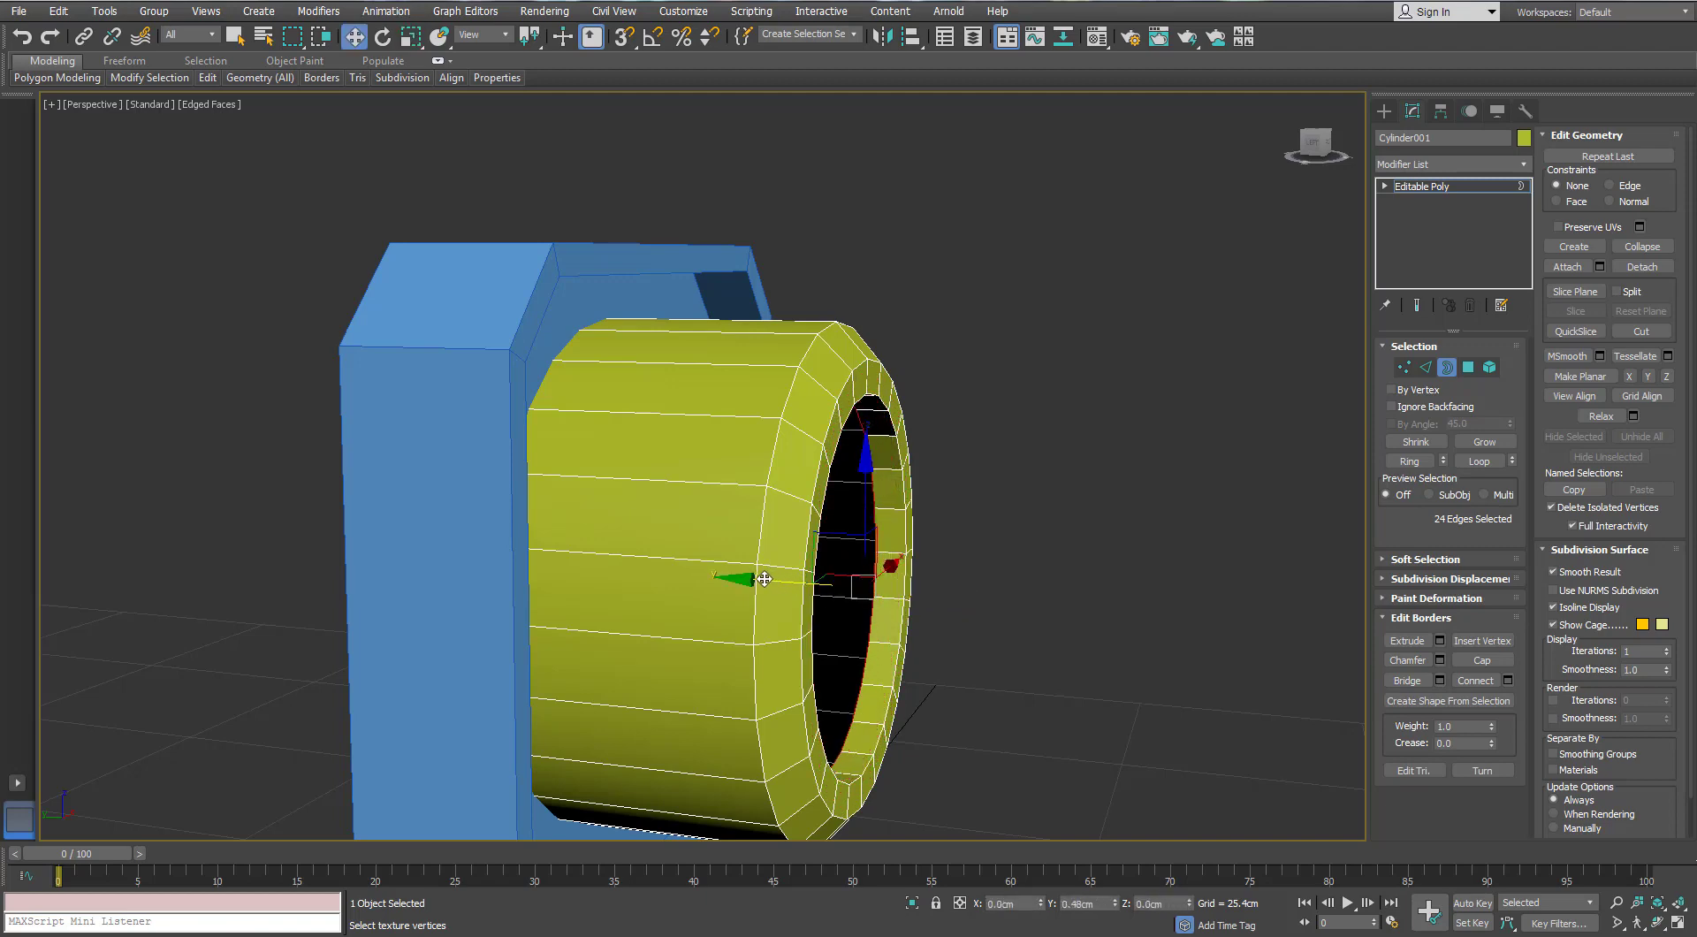
middle_click_drag(865, 536, 793, 586, "alt")
Extend the recessed border inward at about 57% scale and collapse it to a single centre point, closing the cylinder's front
key("r")
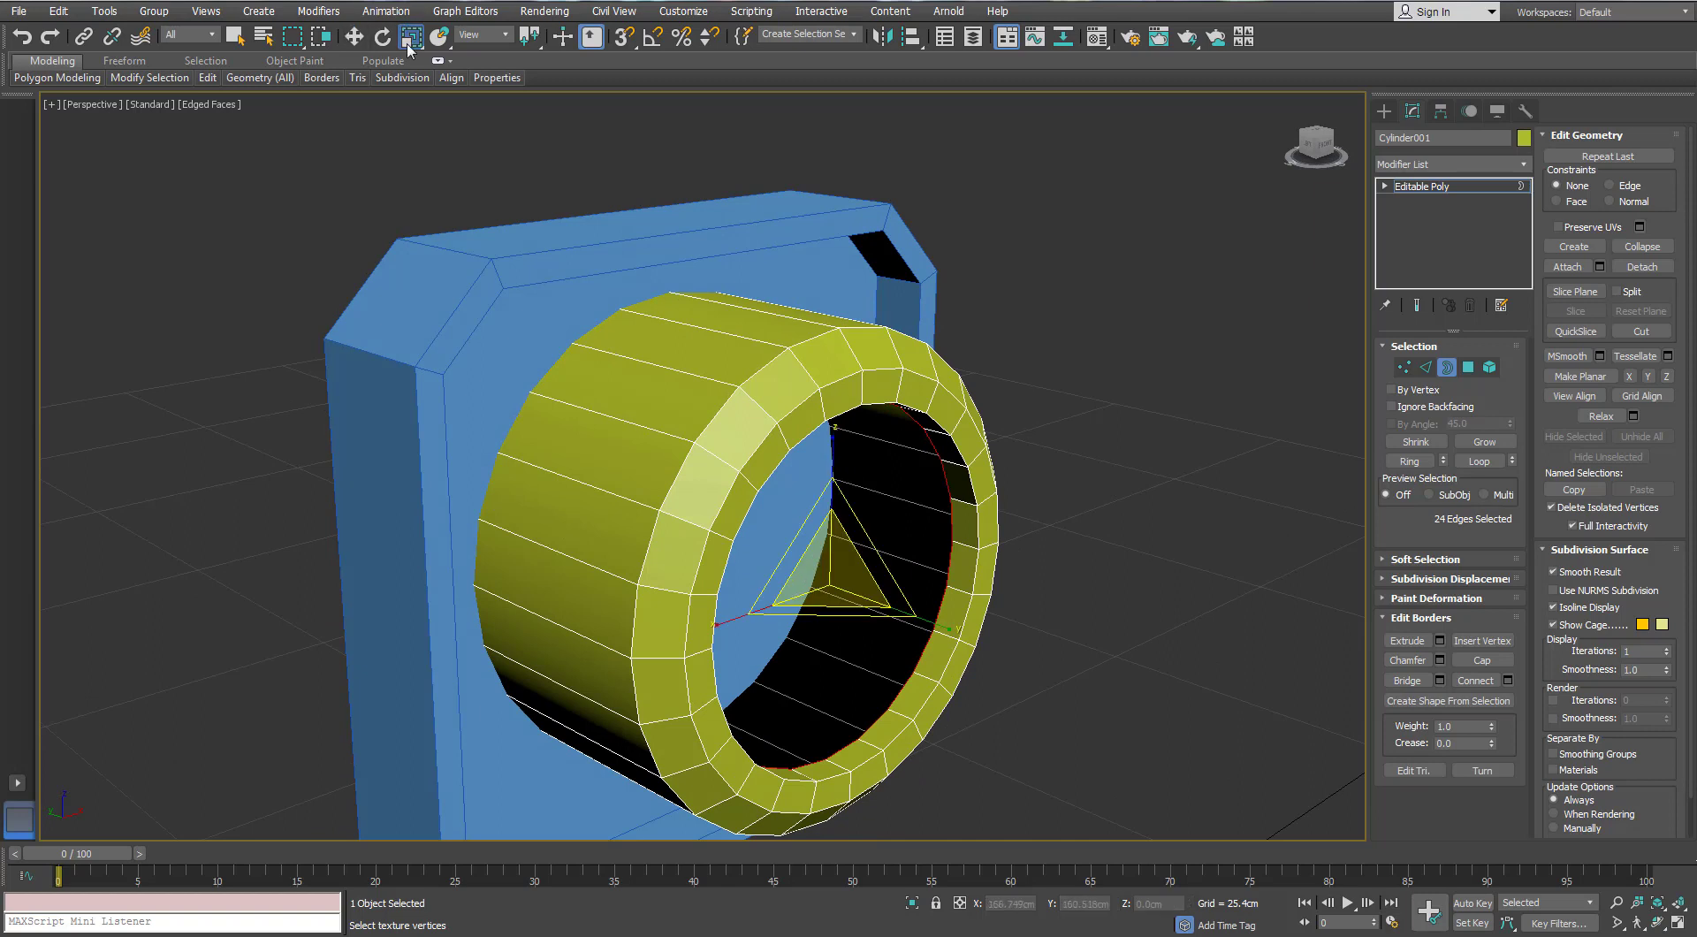
left_click_drag(818, 585, 776, 624)
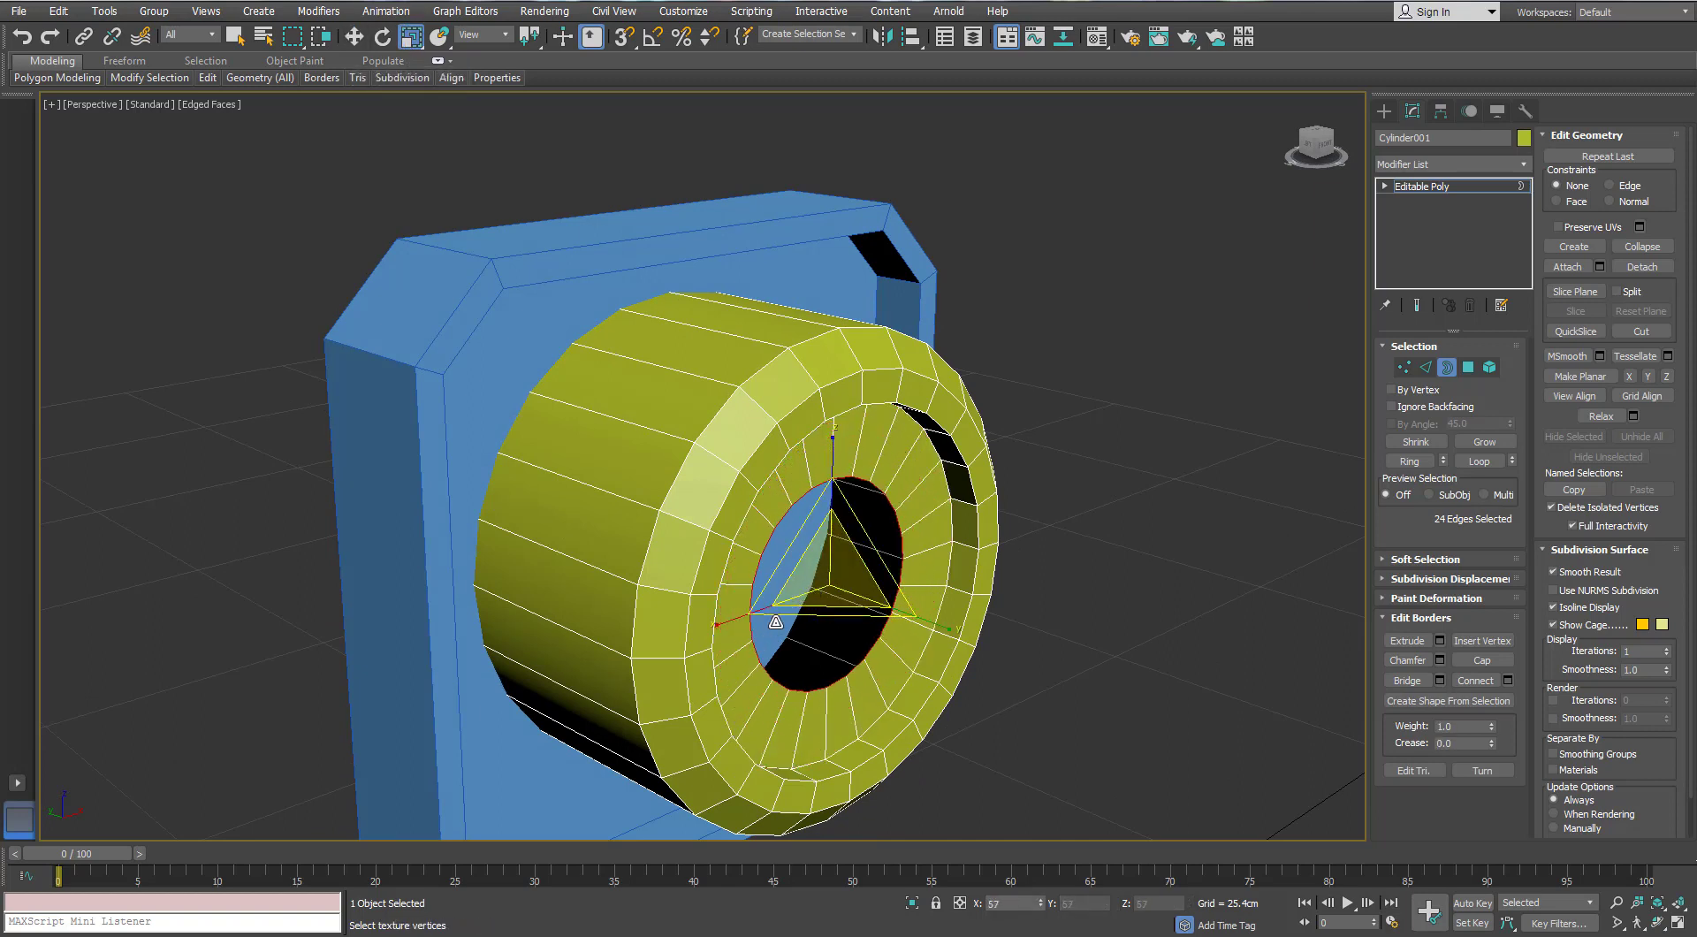
middle_click_drag(776, 624, 818, 469, "alt")
right_click(819, 468)
left_click(785, 290)
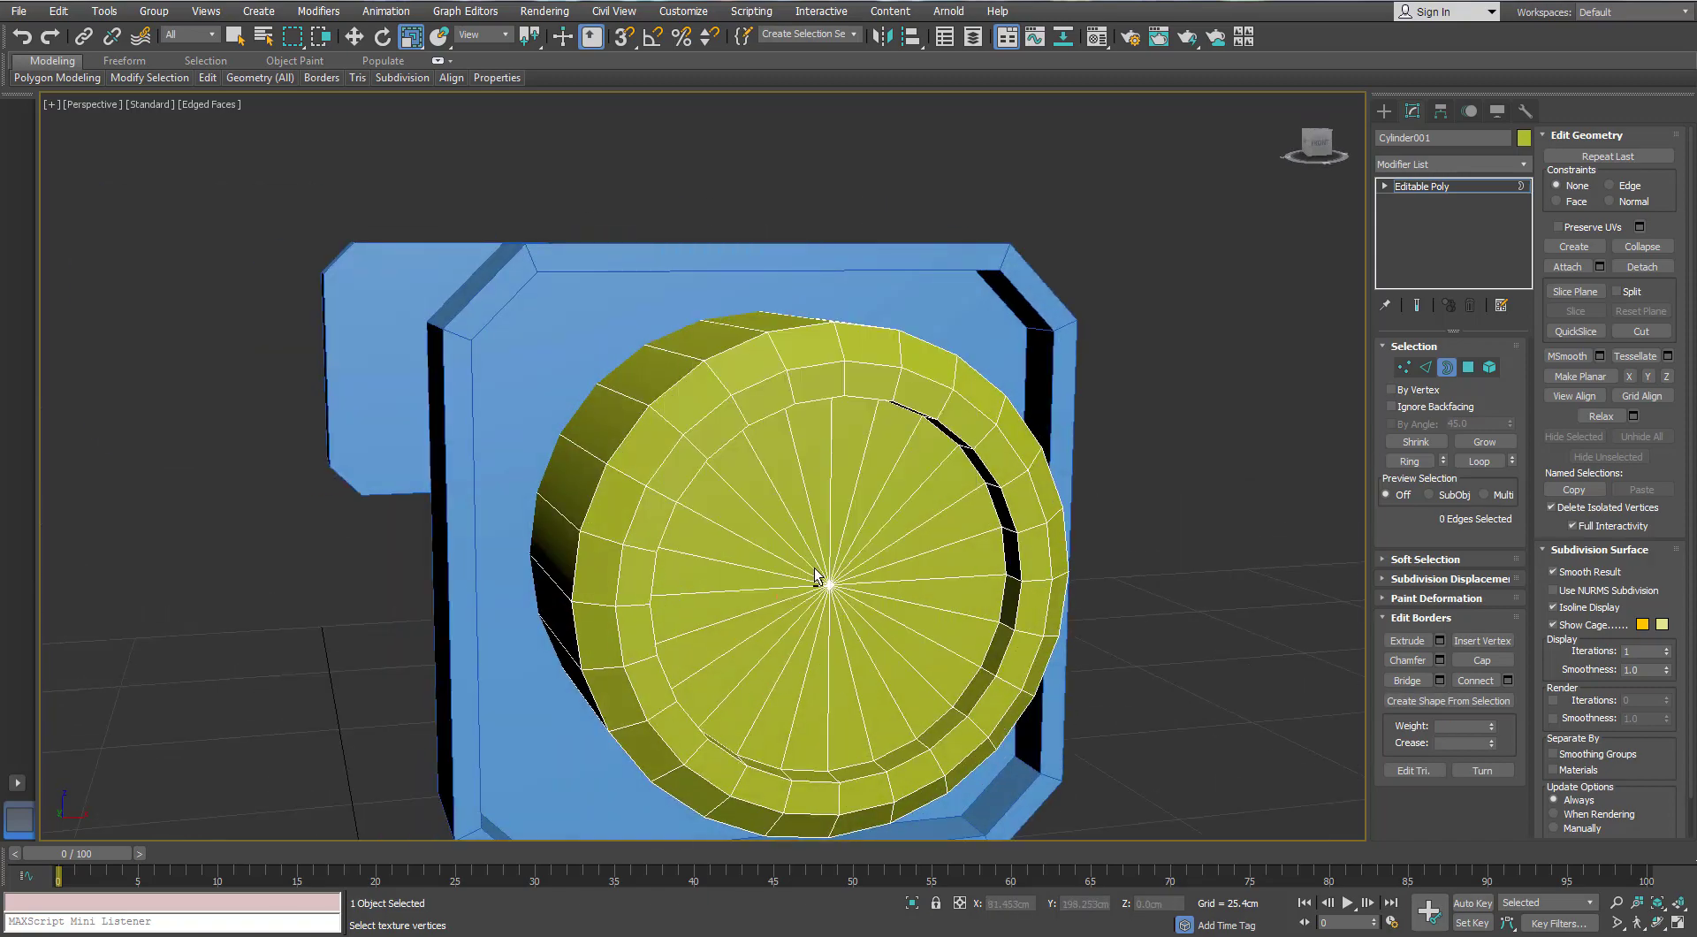
scroll(825, 580, "down", 4)
middle_click_drag(810, 545, 725, 460, "alt")
scroll(855, 573, "up", 4)
middle_click_drag(992, 412, 702, 403, "alt")
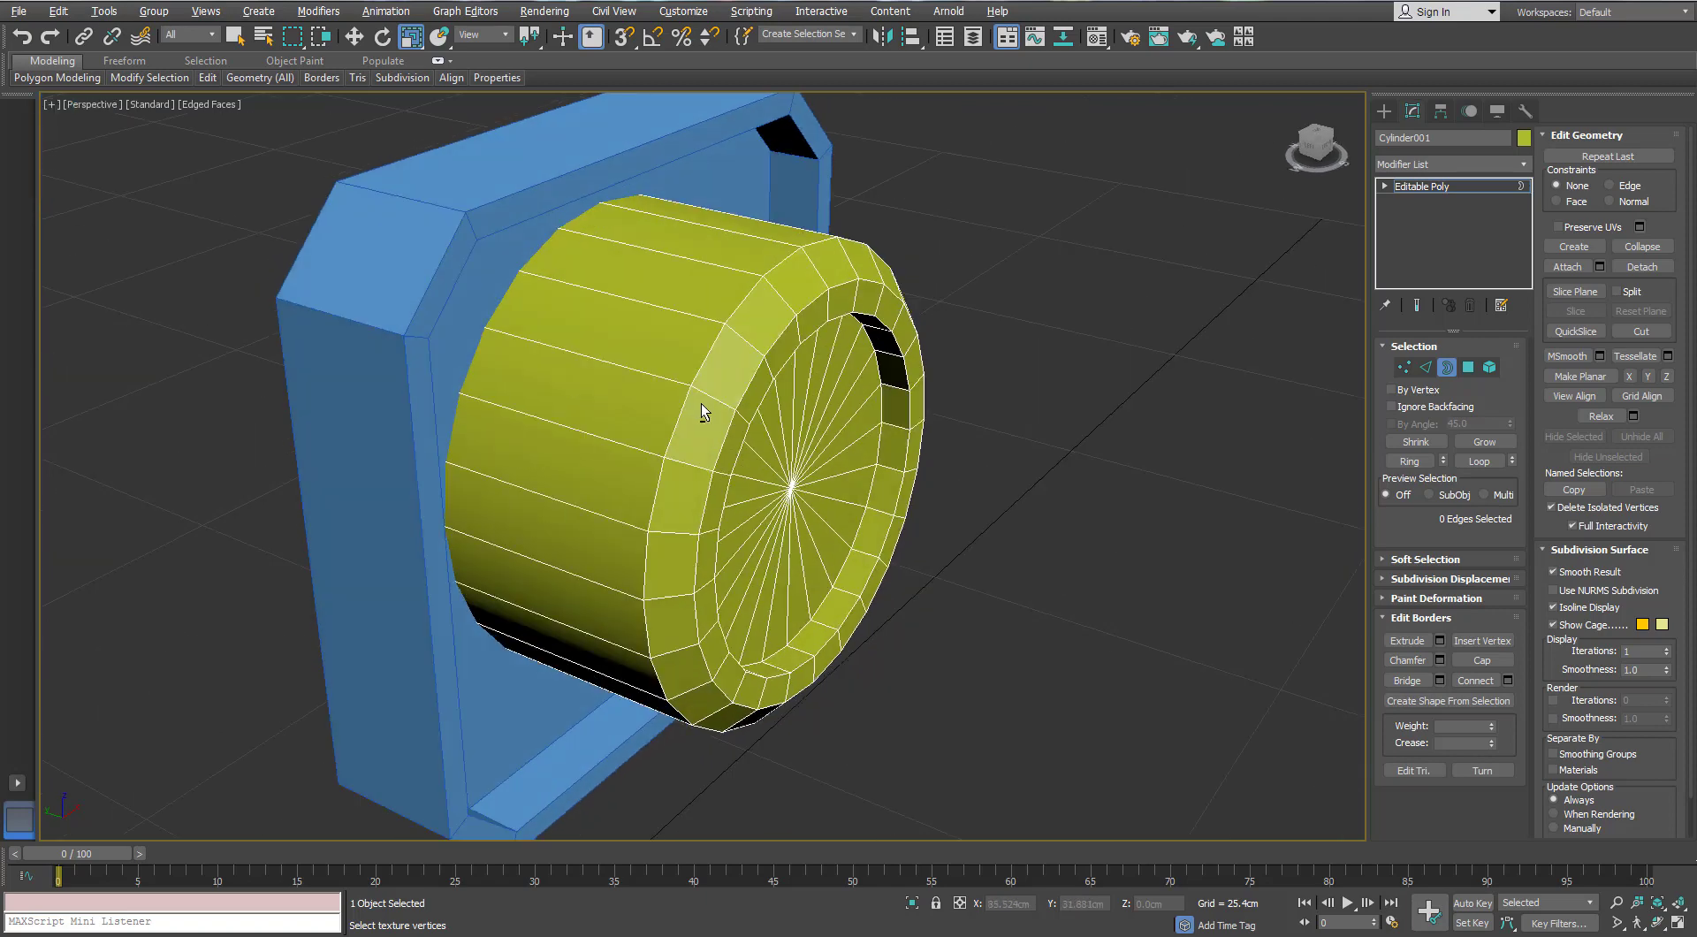
Leave border editing and scale the whole cylinder down to about 91.6% across its diameter
left_click(1444, 370)
middle_click_drag(495, 389, 619, 380, "alt")
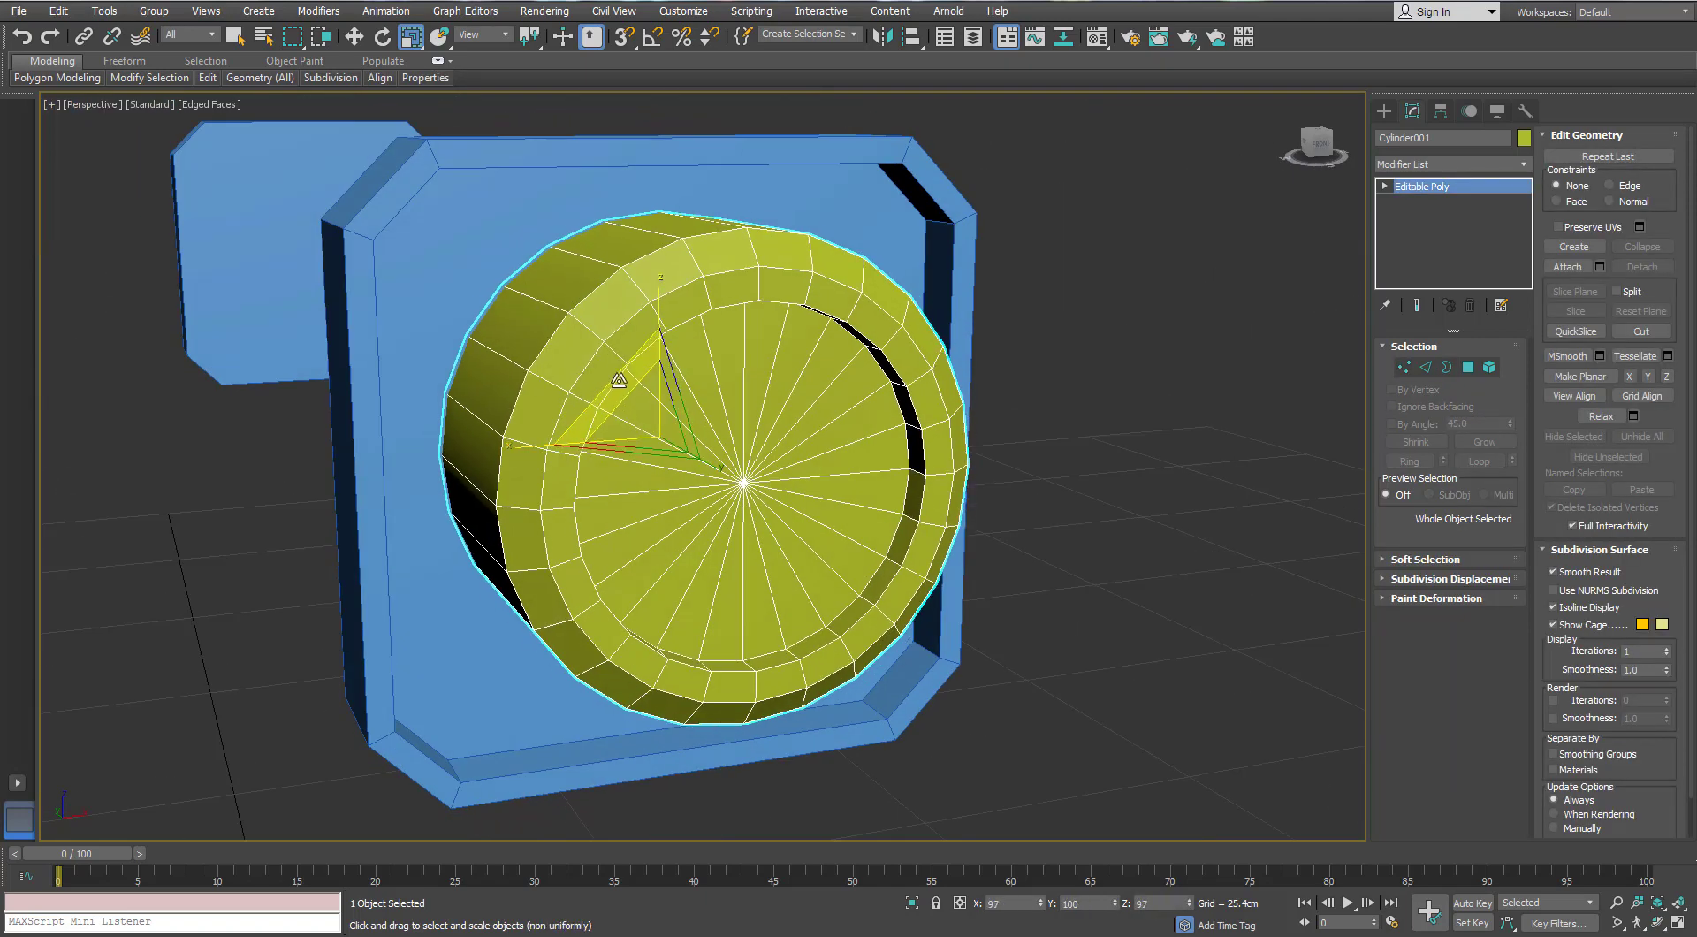
left_click_drag(619, 380, 616, 386)
middle_click_drag(604, 387, 617, 394, "alt")
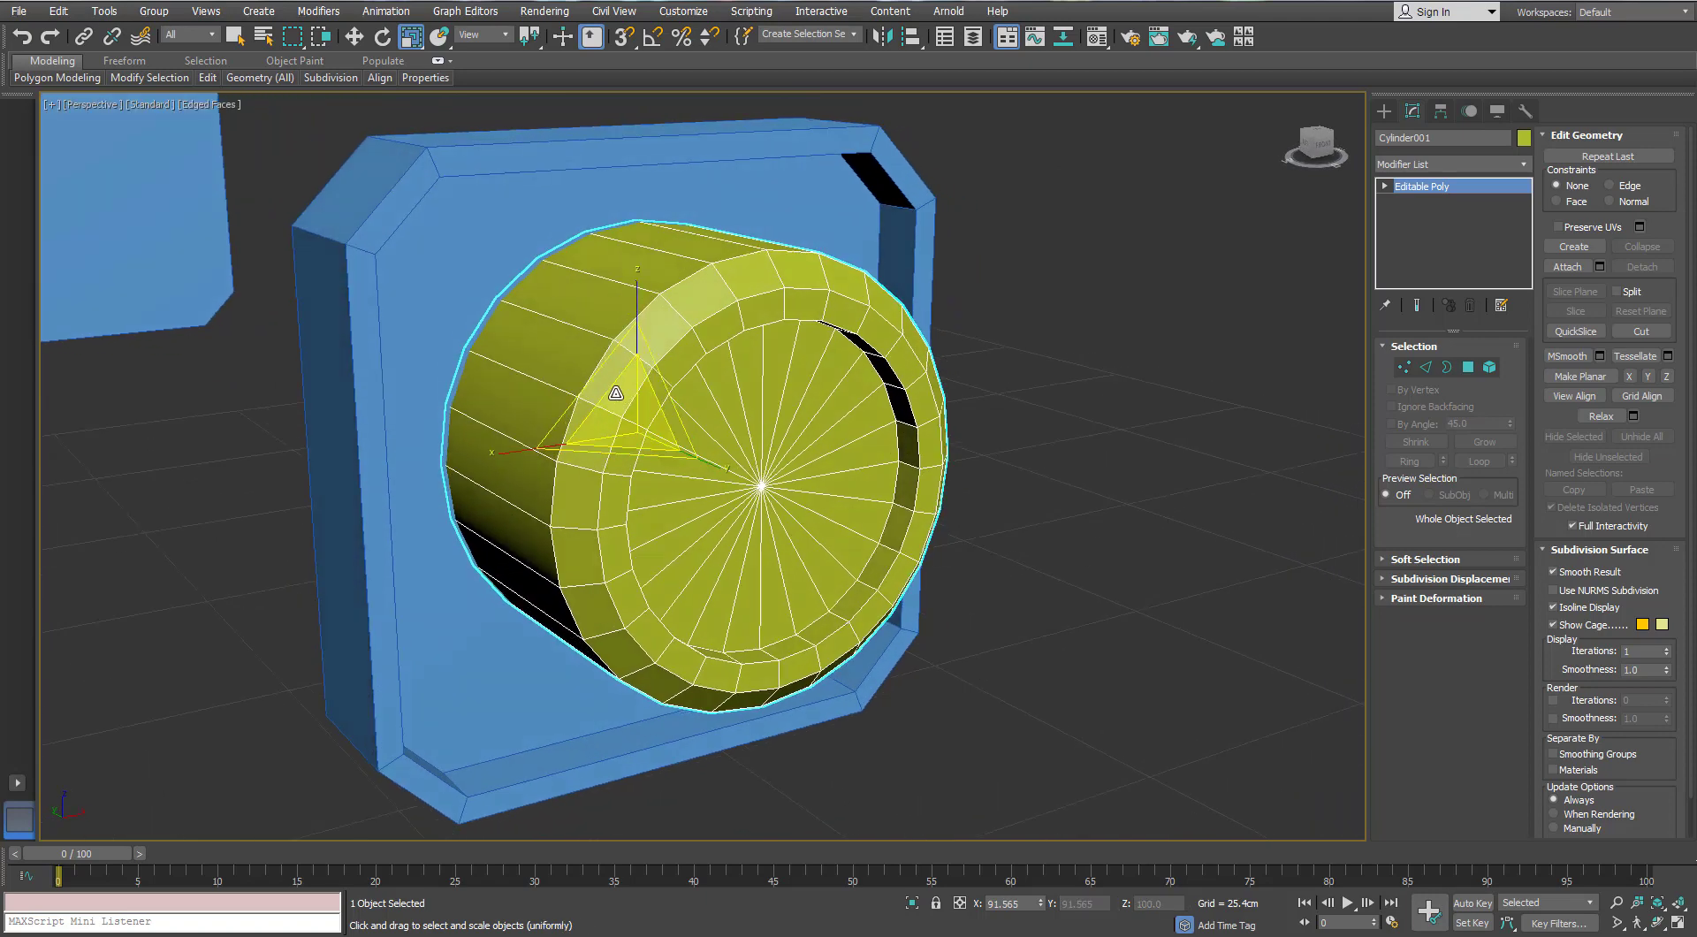
Select every other long side polygon around the cylinder, 12 polygons in total
left_click(1466, 367)
middle_click_drag(704, 292, 513, 477, "alt")
left_click(609, 324)
left_click(570, 362, "ctrl")
left_click(512, 477, "ctrl")
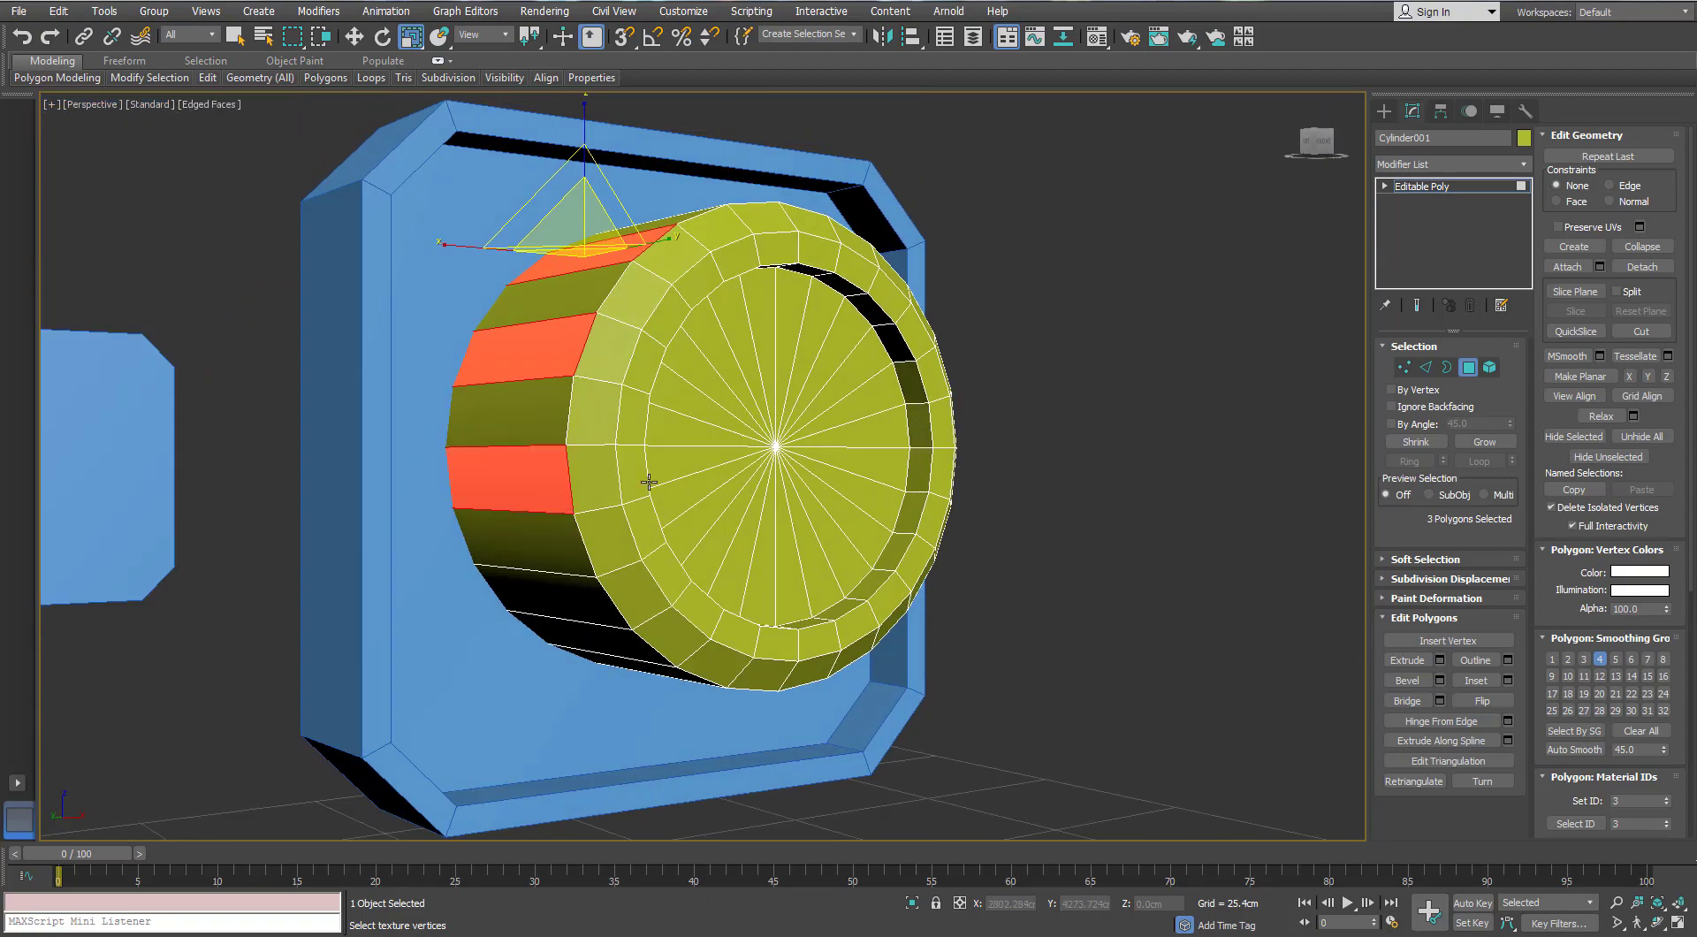
middle_click_drag(649, 583, 619, 563, "alt")
left_click(571, 565, "ctrl")
middle_click_drag(671, 699, 644, 667, "alt")
left_click(641, 670, "ctrl")
middle_click_drag(762, 656, 738, 580, "alt")
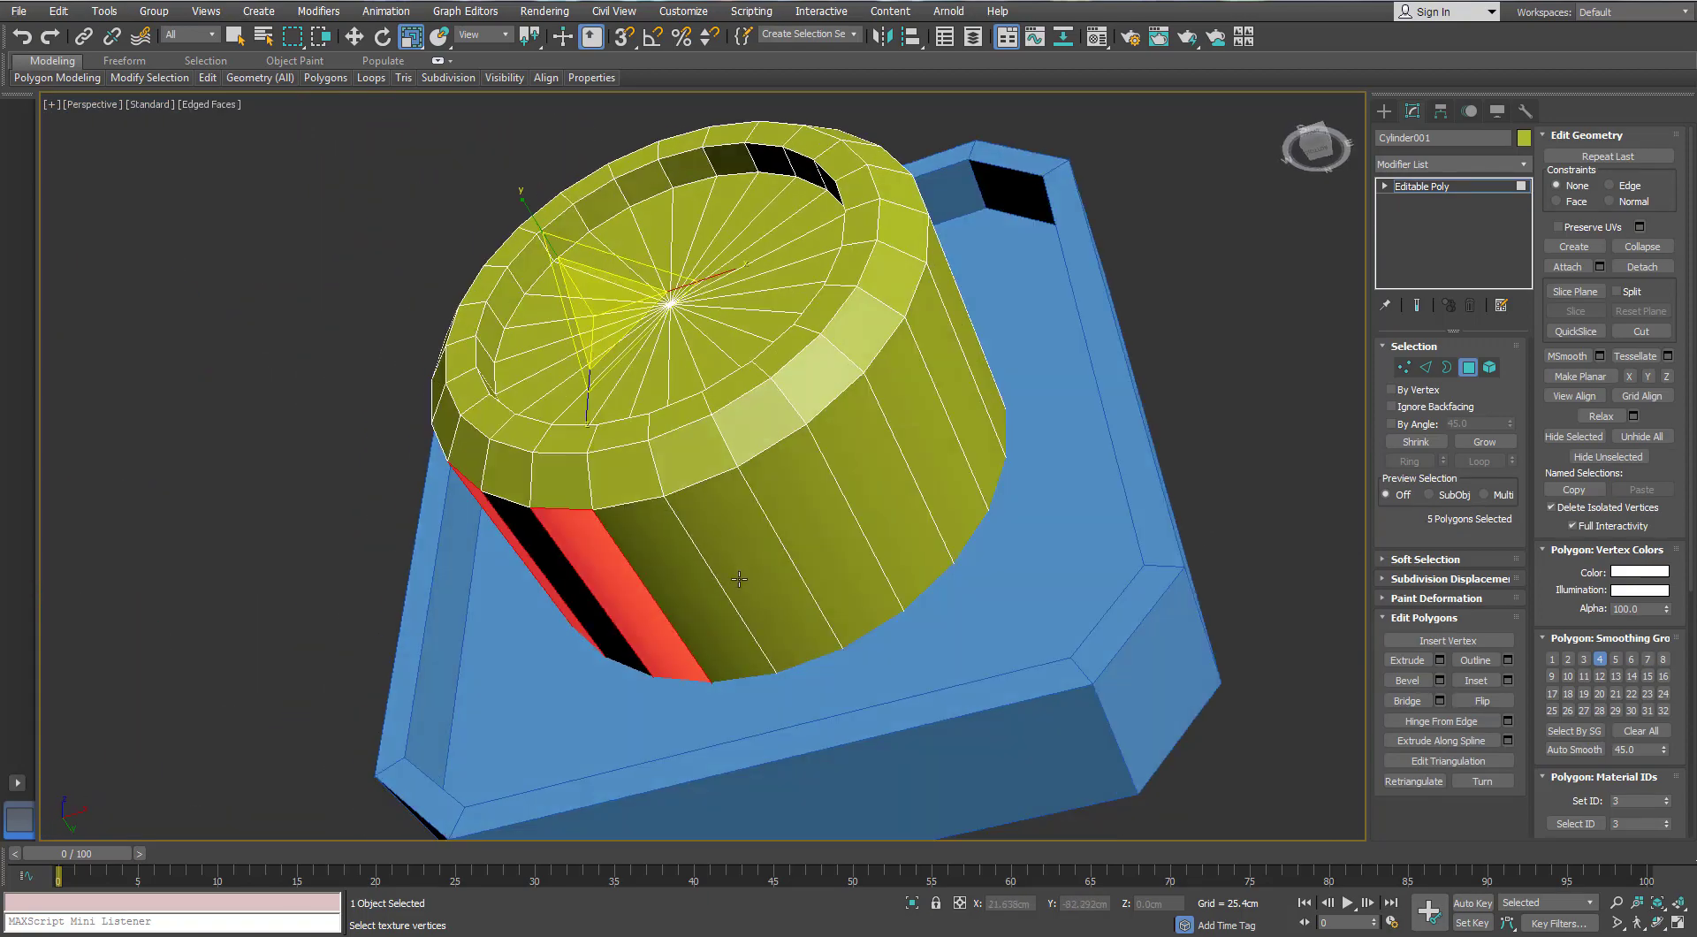
left_click(740, 574, "ctrl")
left_click(870, 418, "ctrl")
middle_click_drag(882, 398, 876, 553, "alt")
left_click(875, 550, "ctrl")
left_click(872, 389, "ctrl")
left_click(857, 250, "ctrl")
middle_click_drag(858, 250, 789, 351, "alt")
left_click(789, 341, "ctrl")
left_click(710, 253, "ctrl")
middle_click_drag(709, 253, 653, 370, "alt")
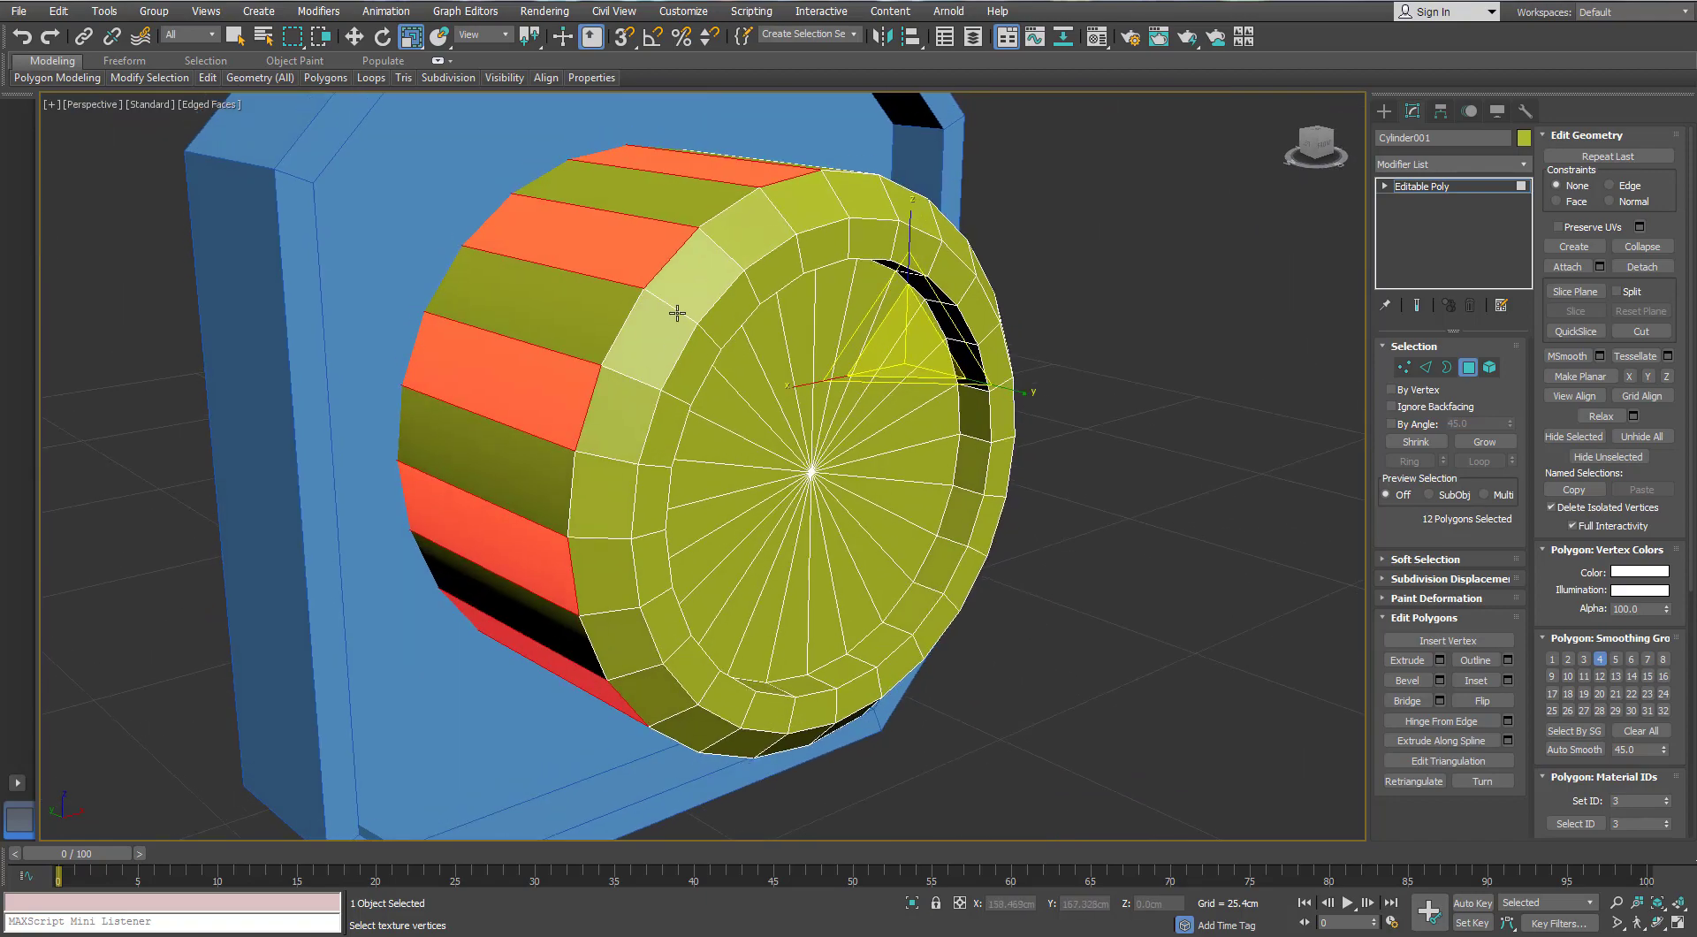
Add the 12 front bevel polygons adjoining the selected side polygons to the selection
scroll(679, 311, "up", 2)
scroll(681, 301, "down", 2)
left_click(694, 281, "ctrl")
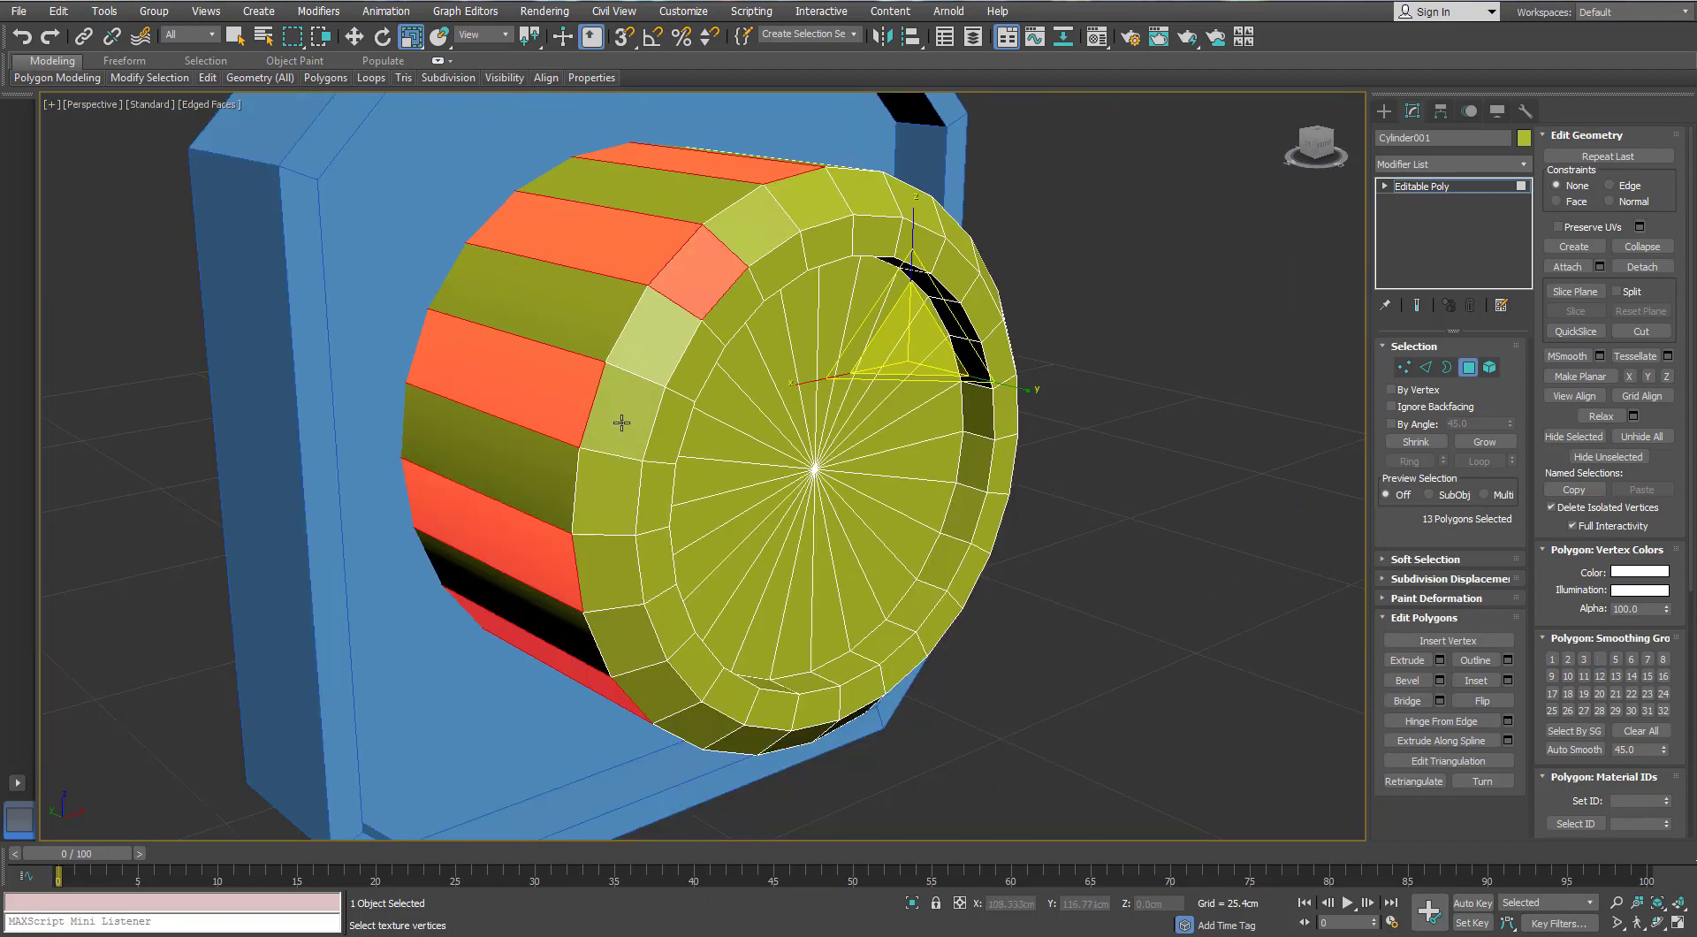
left_click(623, 411, "ctrl")
left_click(634, 545, "ctrl")
middle_click_drag(634, 545, 614, 420, "alt")
left_click(663, 481, "ctrl")
left_click(763, 516, "ctrl")
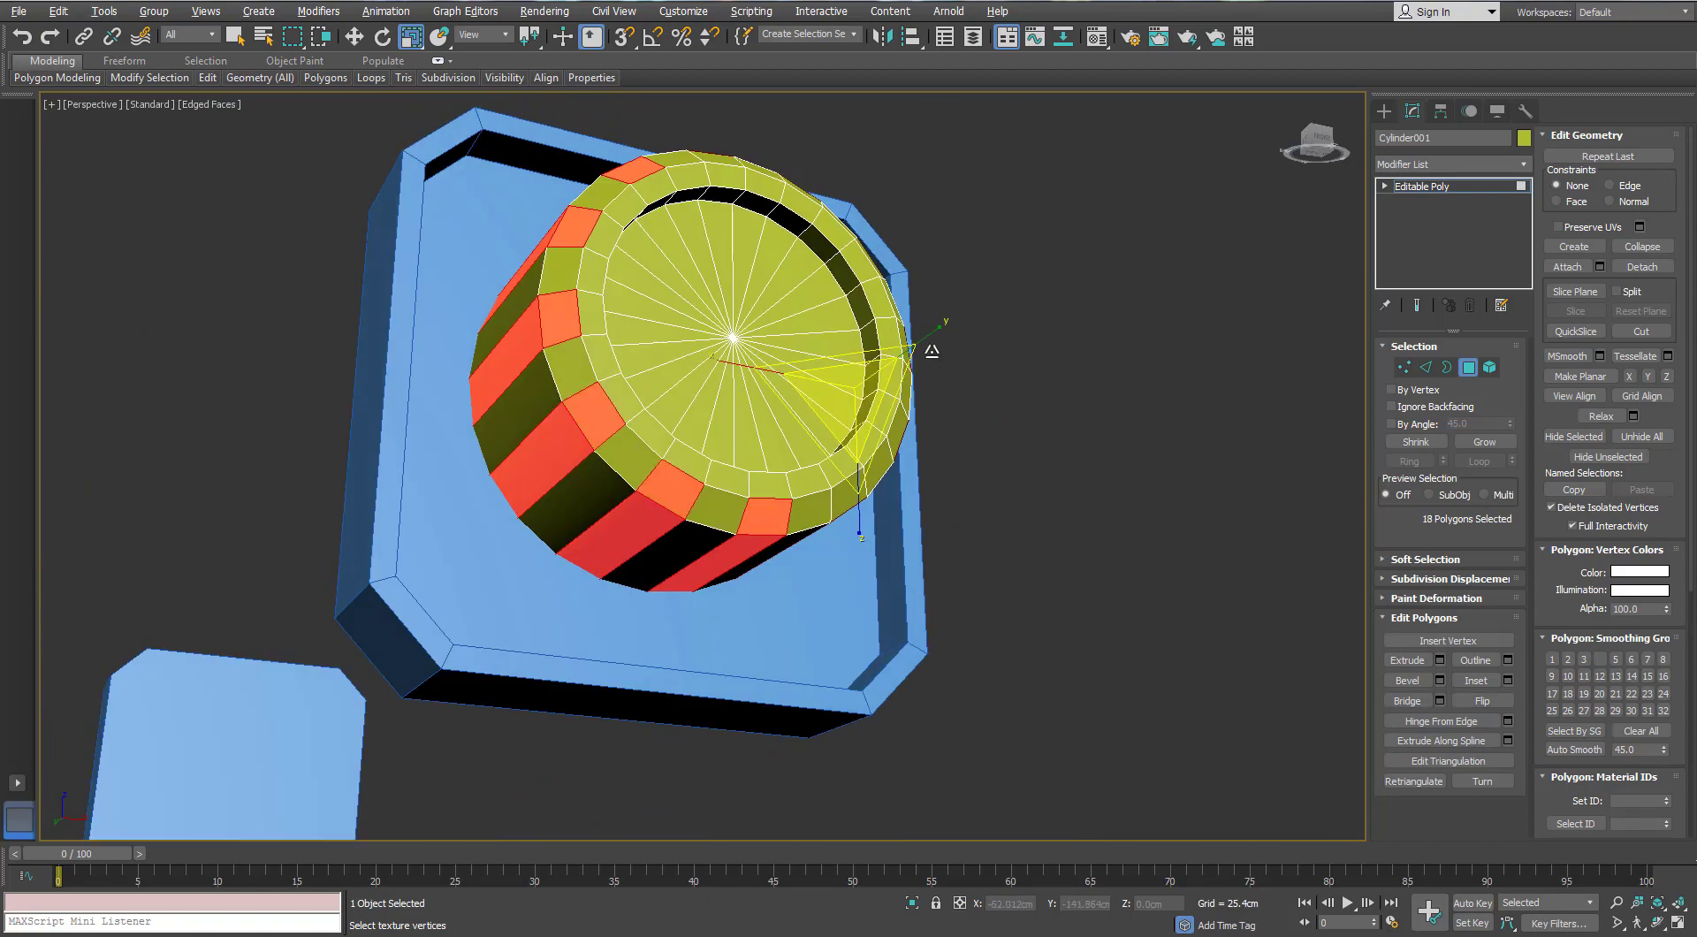
middle_click_drag(764, 516, 783, 502, "alt")
left_click(782, 502, "ctrl")
left_click(842, 417, "ctrl")
left_click(853, 309, "ctrl")
left_click(802, 217, "ctrl")
middle_click_drag(803, 218, 750, 242, "alt")
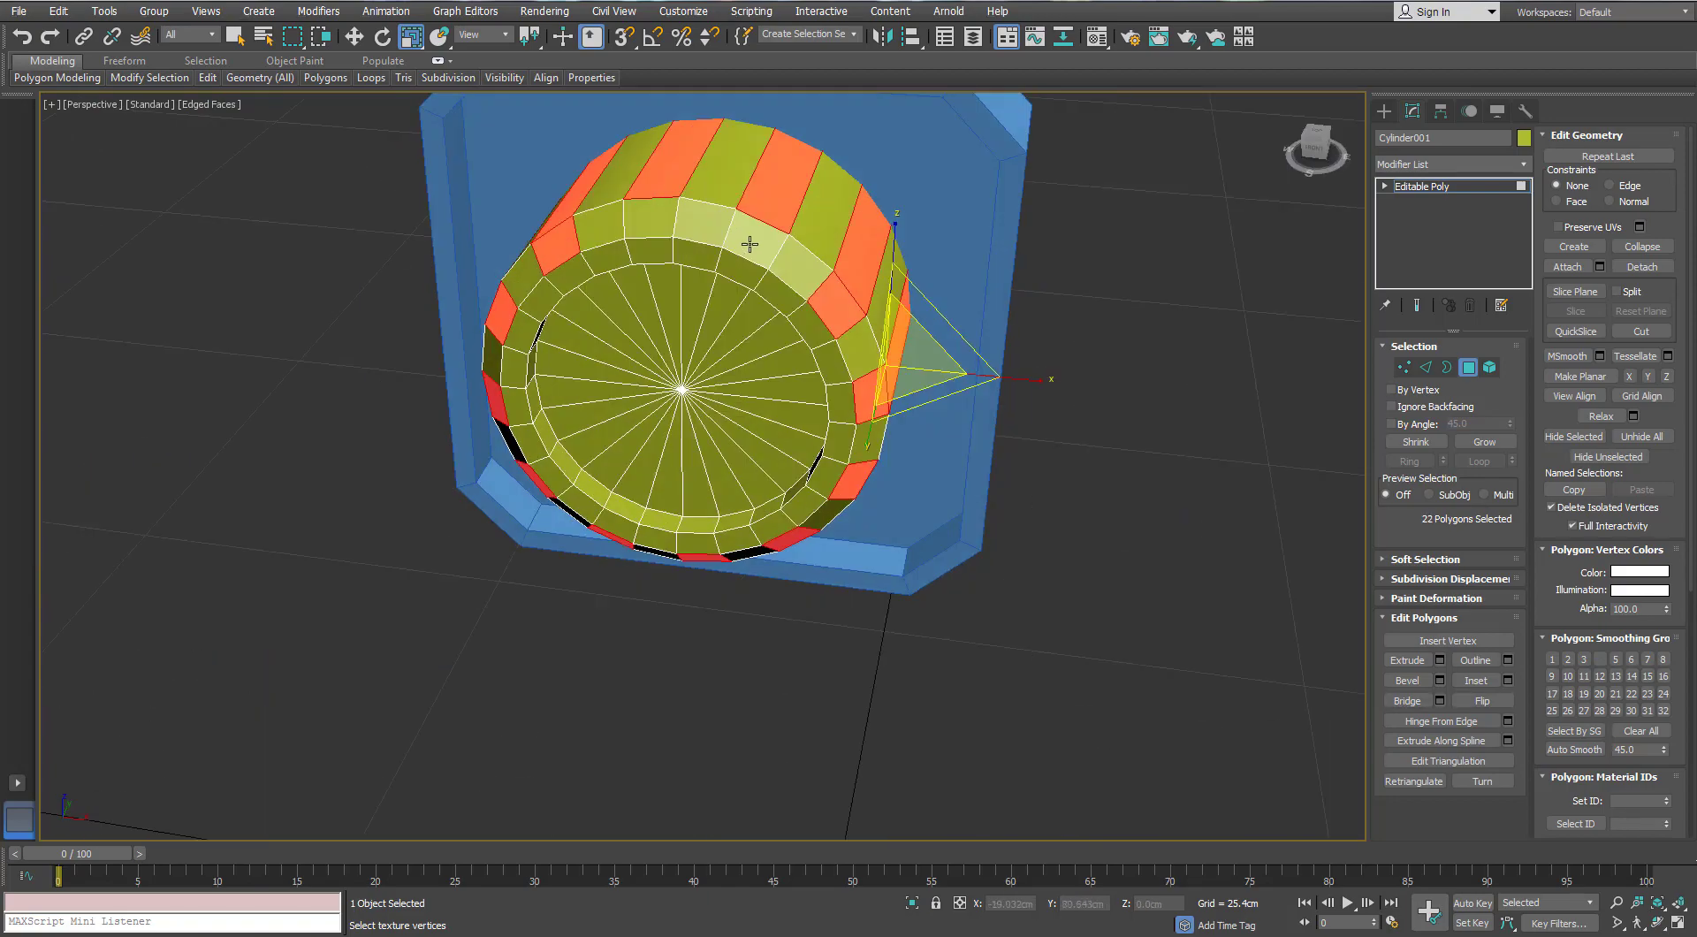
left_click(750, 243, "ctrl")
left_click(652, 220, "ctrl")
Extrude the 24 selected polygons outward by a short height to form raised grip teeth around the cylinder
middle_click_drag(653, 220, 656, 253, "alt")
scroll(657, 253, "up", 2)
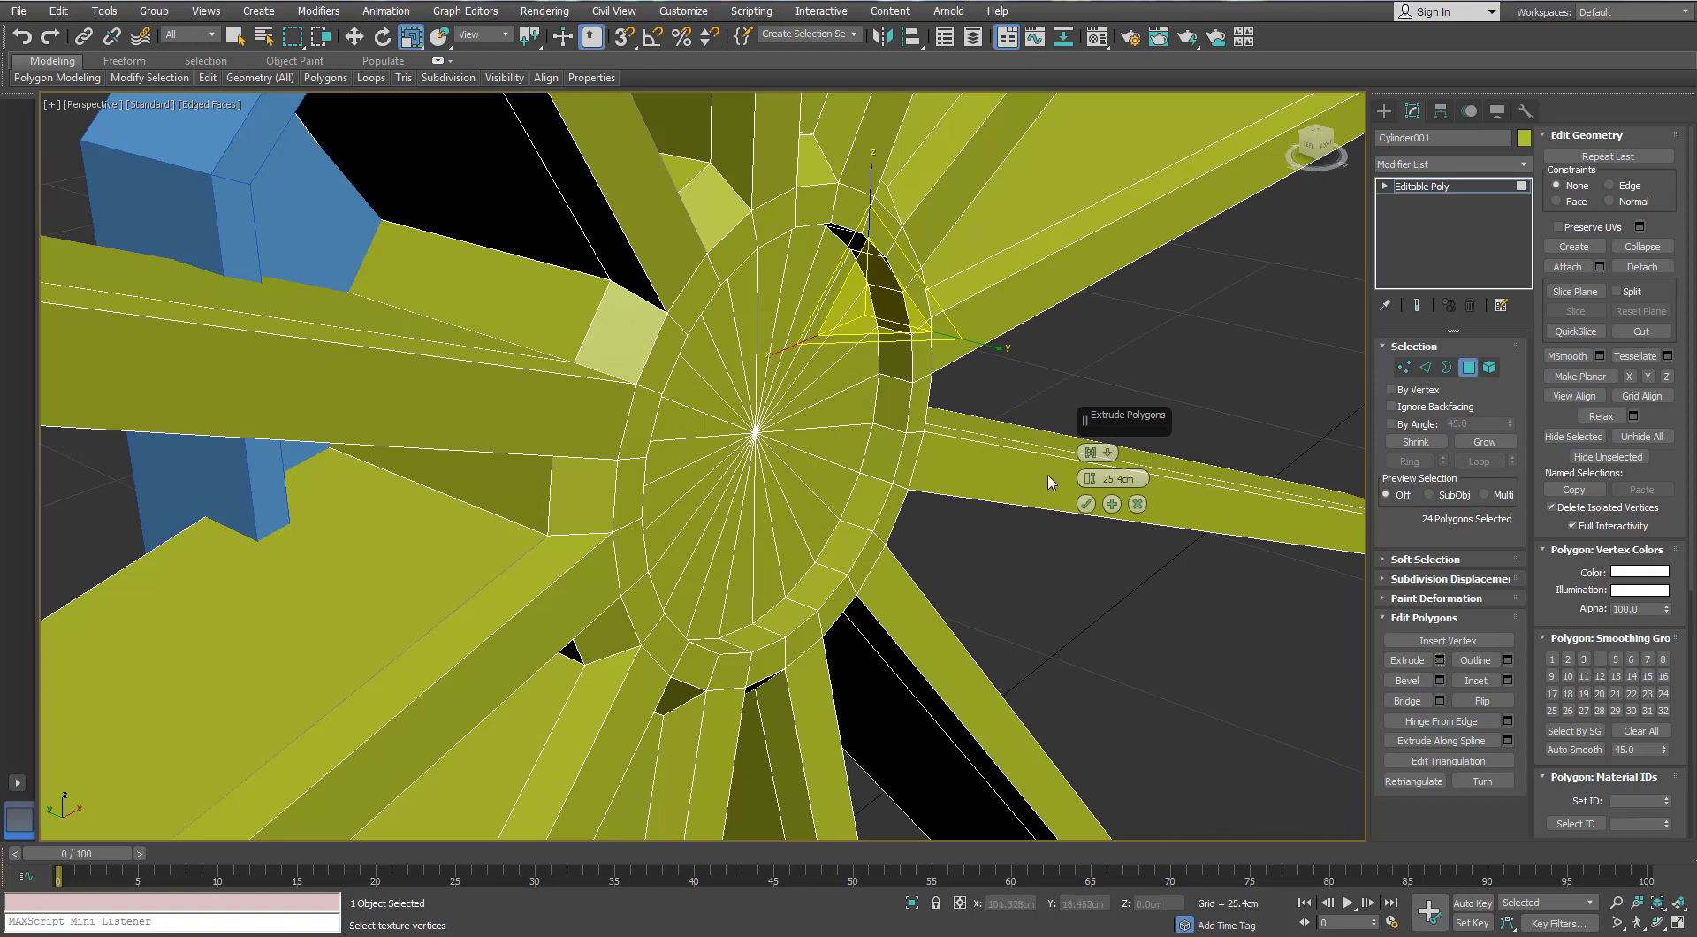
left_click(1090, 478)
double_click(1105, 480)
type("0")
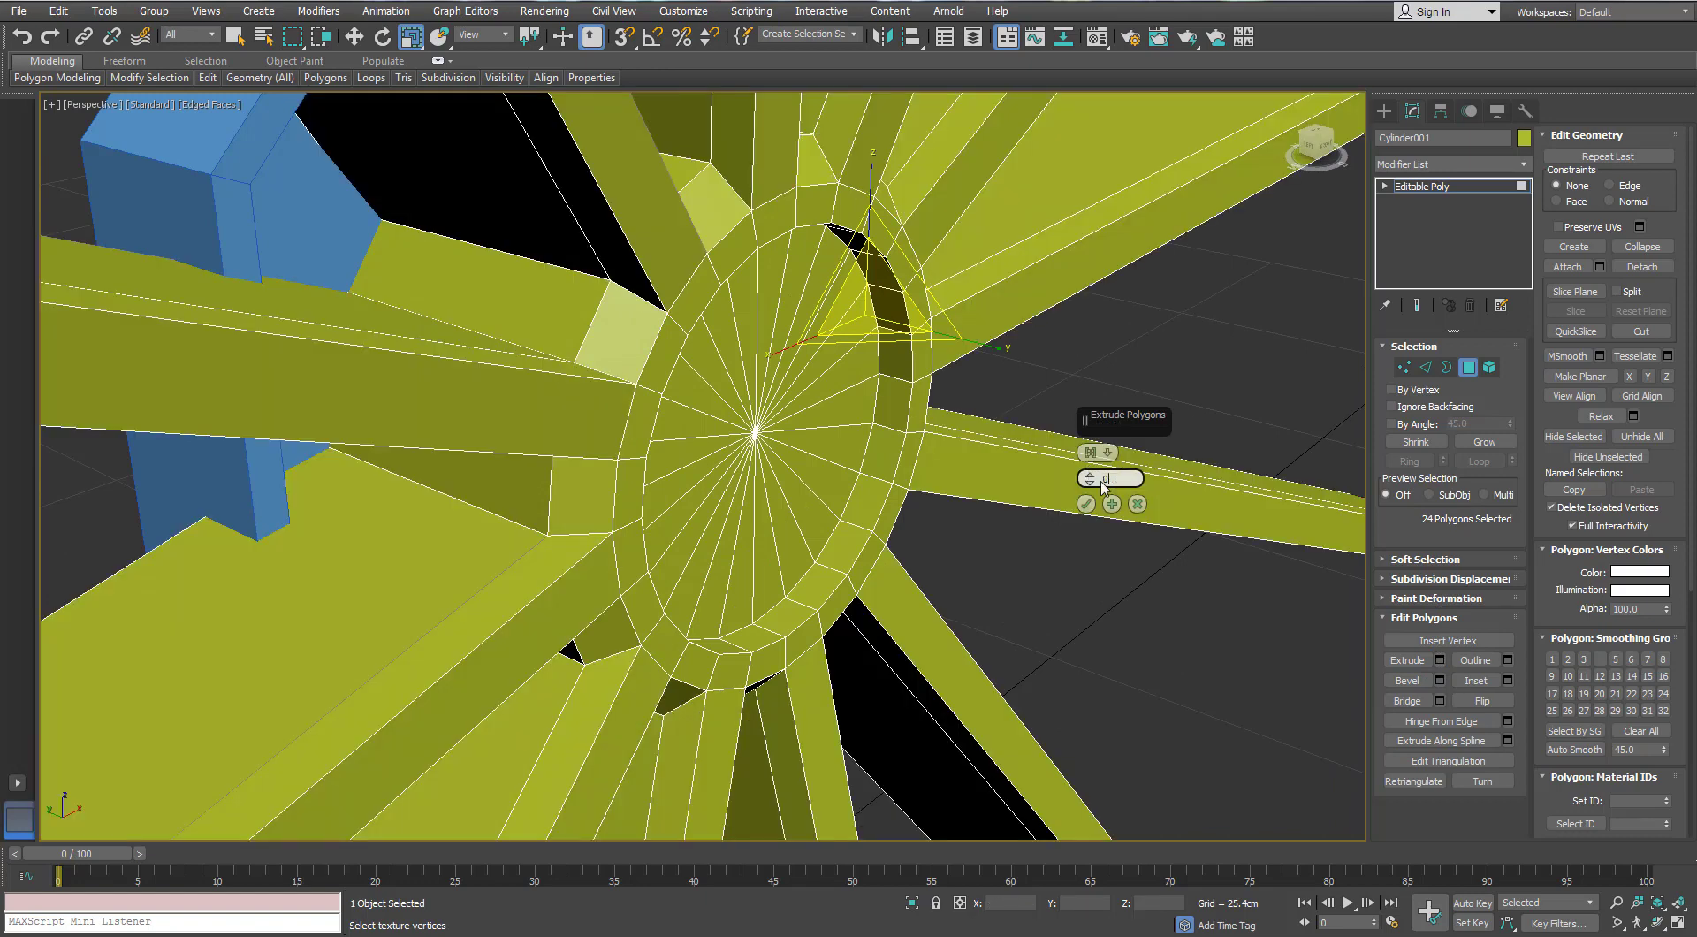
type("0")
key("Return")
left_click_drag(1091, 481, 1092, 475)
middle_click_drag(594, 459, 620, 367, "alt")
left_click(1087, 505)
middle_click_drag(594, 271, 657, 290, "alt")
middle_click_drag(568, 318, 854, 333, "alt")
left_click(1138, 450)
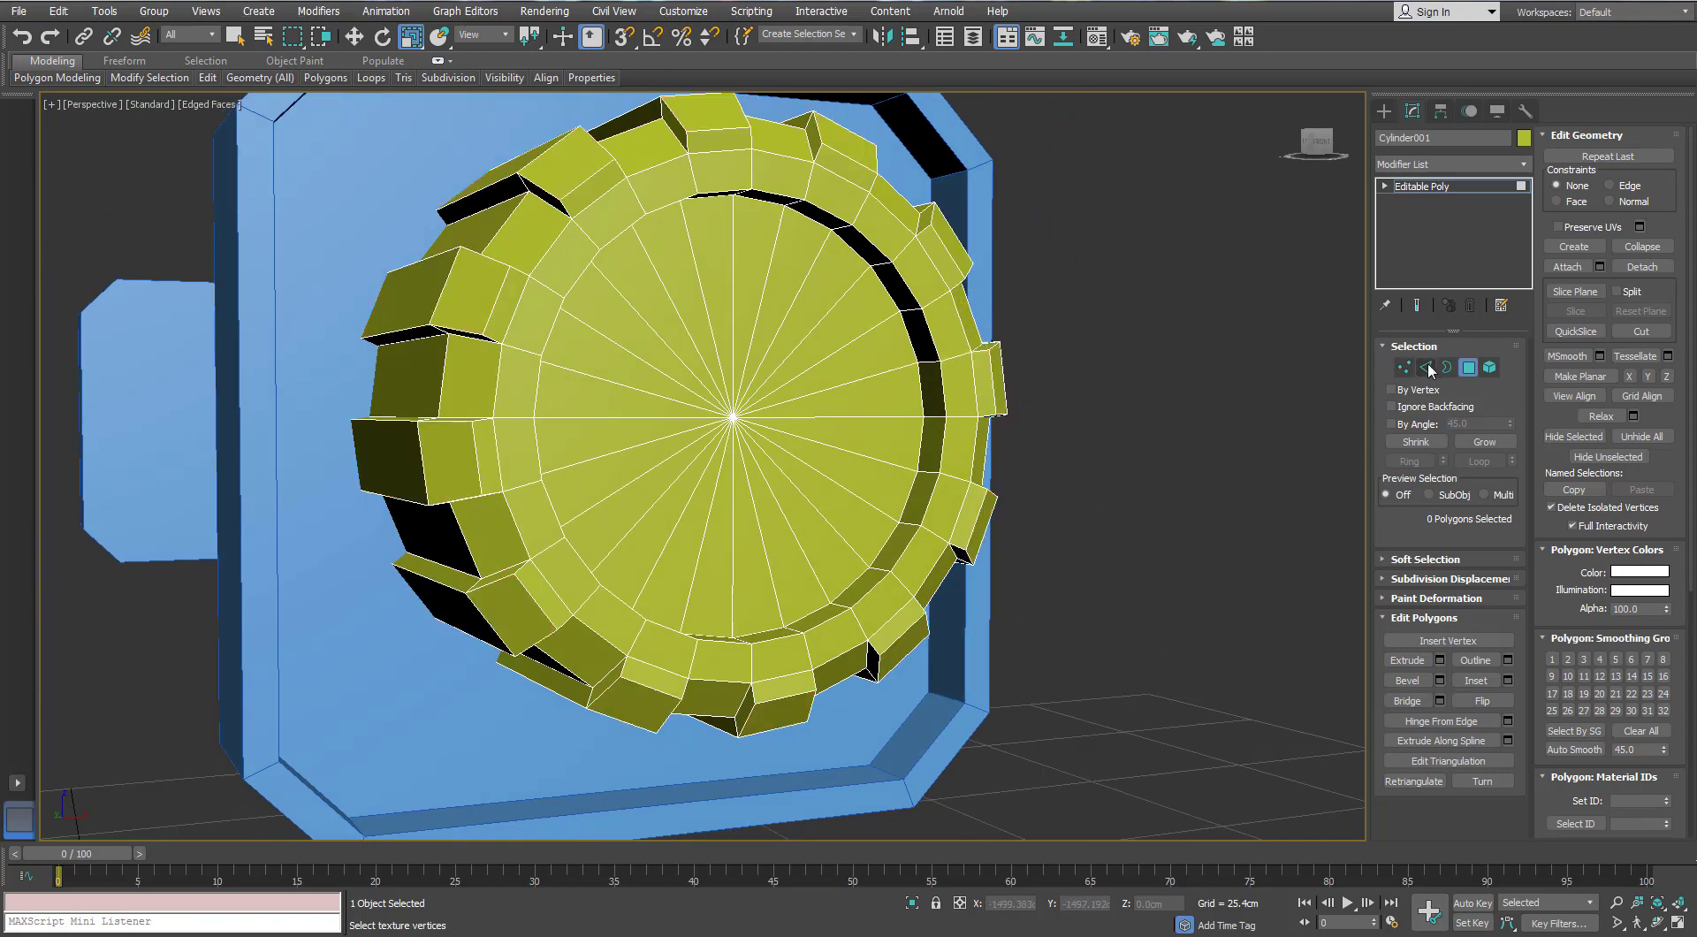
Select the outer front bevel edge in each of the 12 gaps between the teeth, and expand the selection to the edge rings
left_click(1426, 367)
left_click(550, 247)
left_click(511, 519, "ctrl")
middle_click_drag(522, 522, 482, 434, "alt")
left_click(599, 636, "ctrl")
left_click(739, 700, "ctrl")
left_click(882, 686, "ctrl")
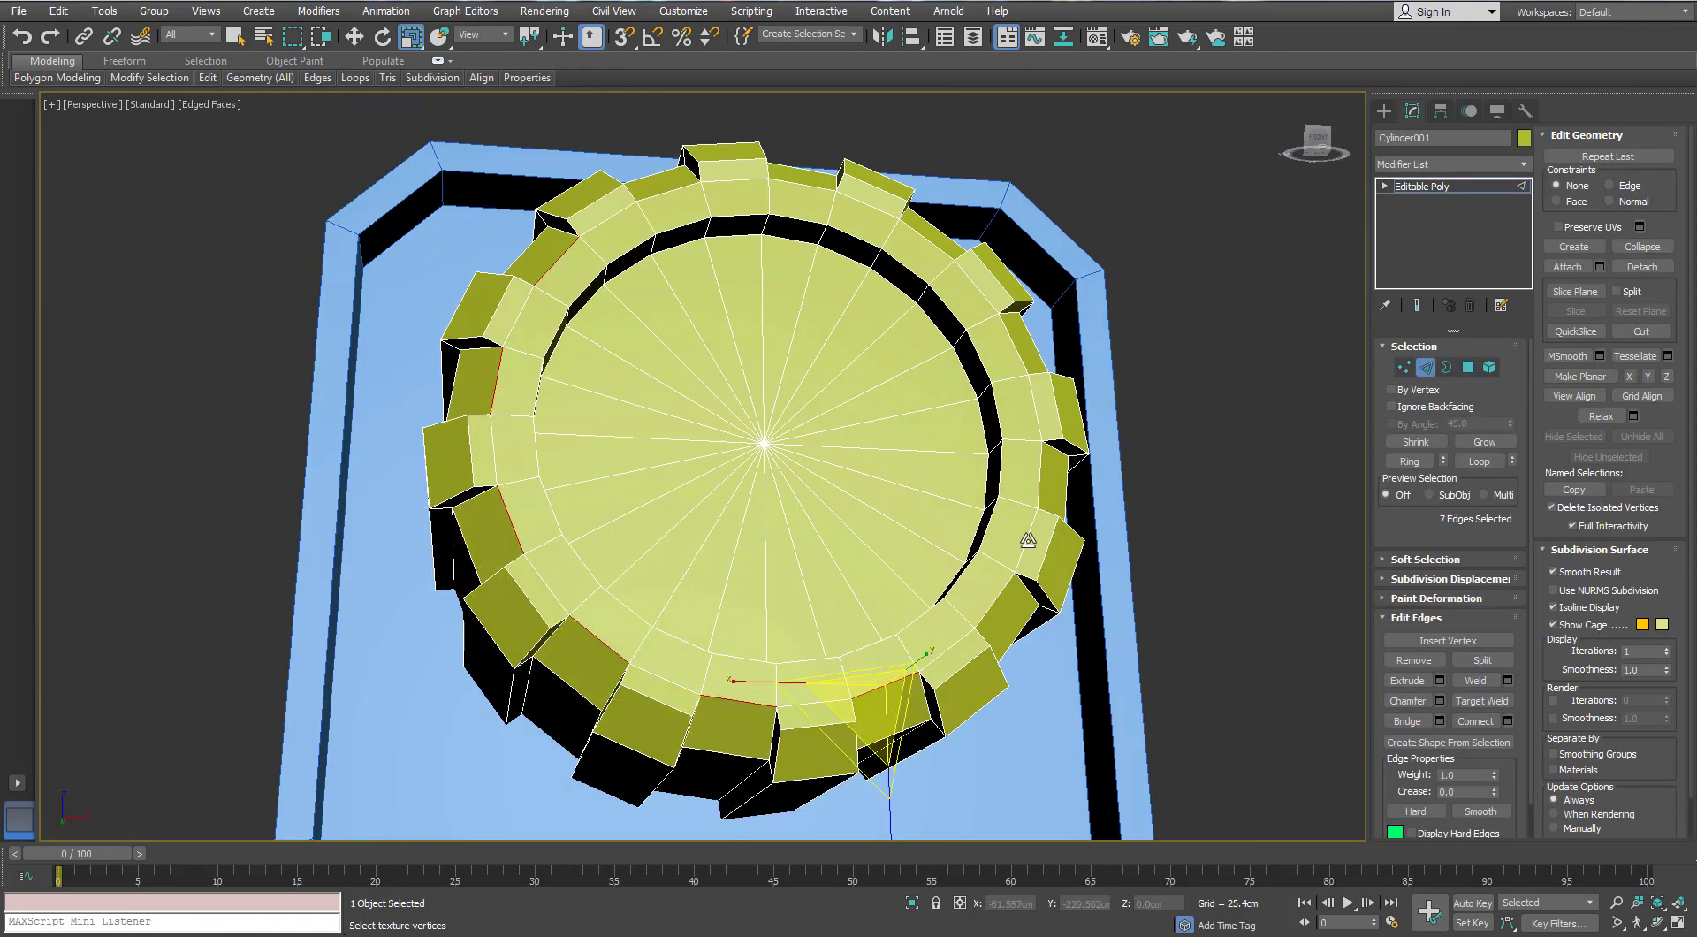
left_click(995, 599, "ctrl")
left_click(1041, 477, "ctrl")
left_click(1024, 349, "ctrl")
left_click(942, 241, "ctrl")
left_click(817, 191, "ctrl")
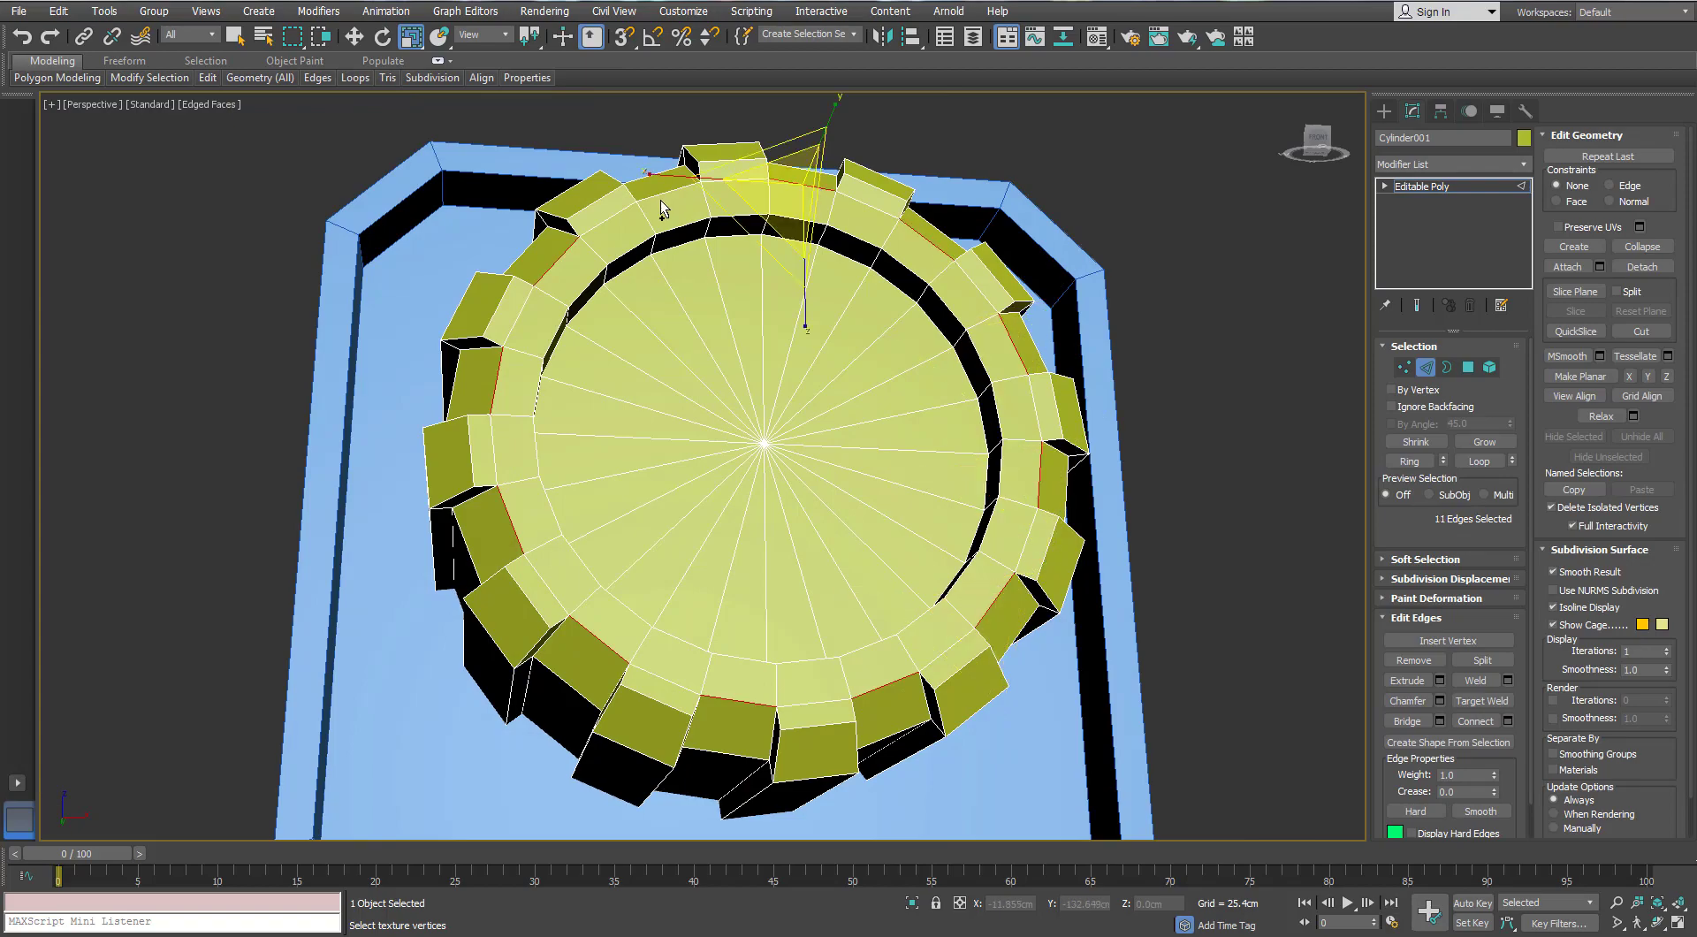
left_click(669, 191, "ctrl")
middle_click_drag(568, 348, 682, 435, "alt")
left_click(1409, 464)
scroll(682, 436, "down", 3)
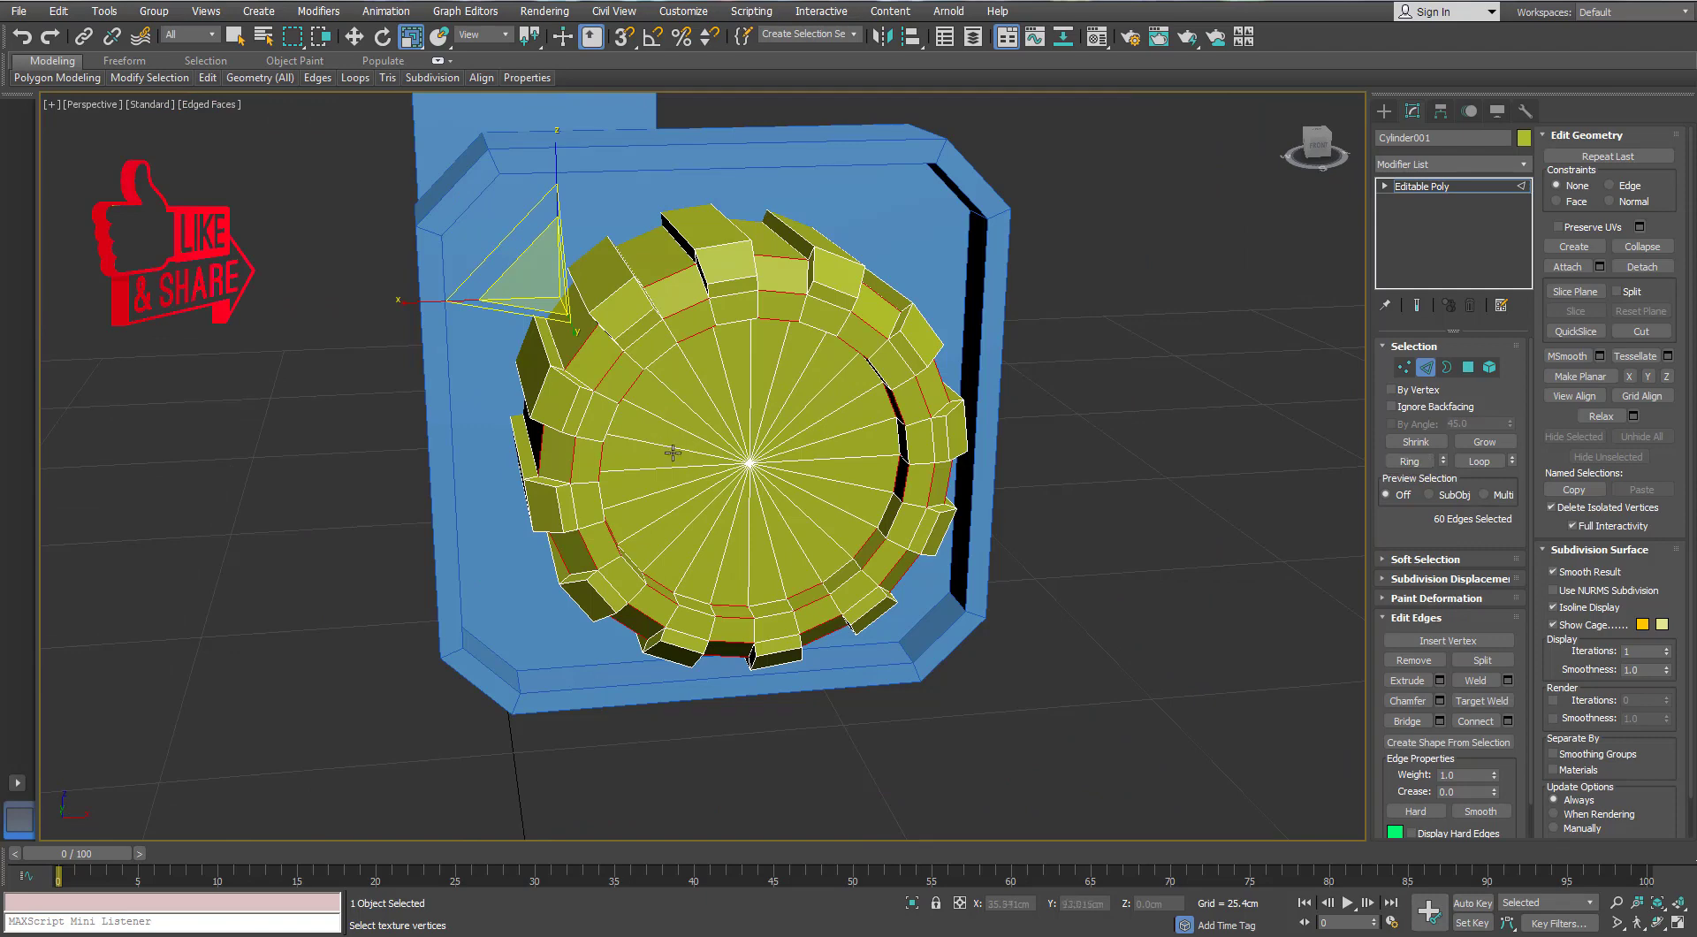
scroll(672, 453, "up", 4)
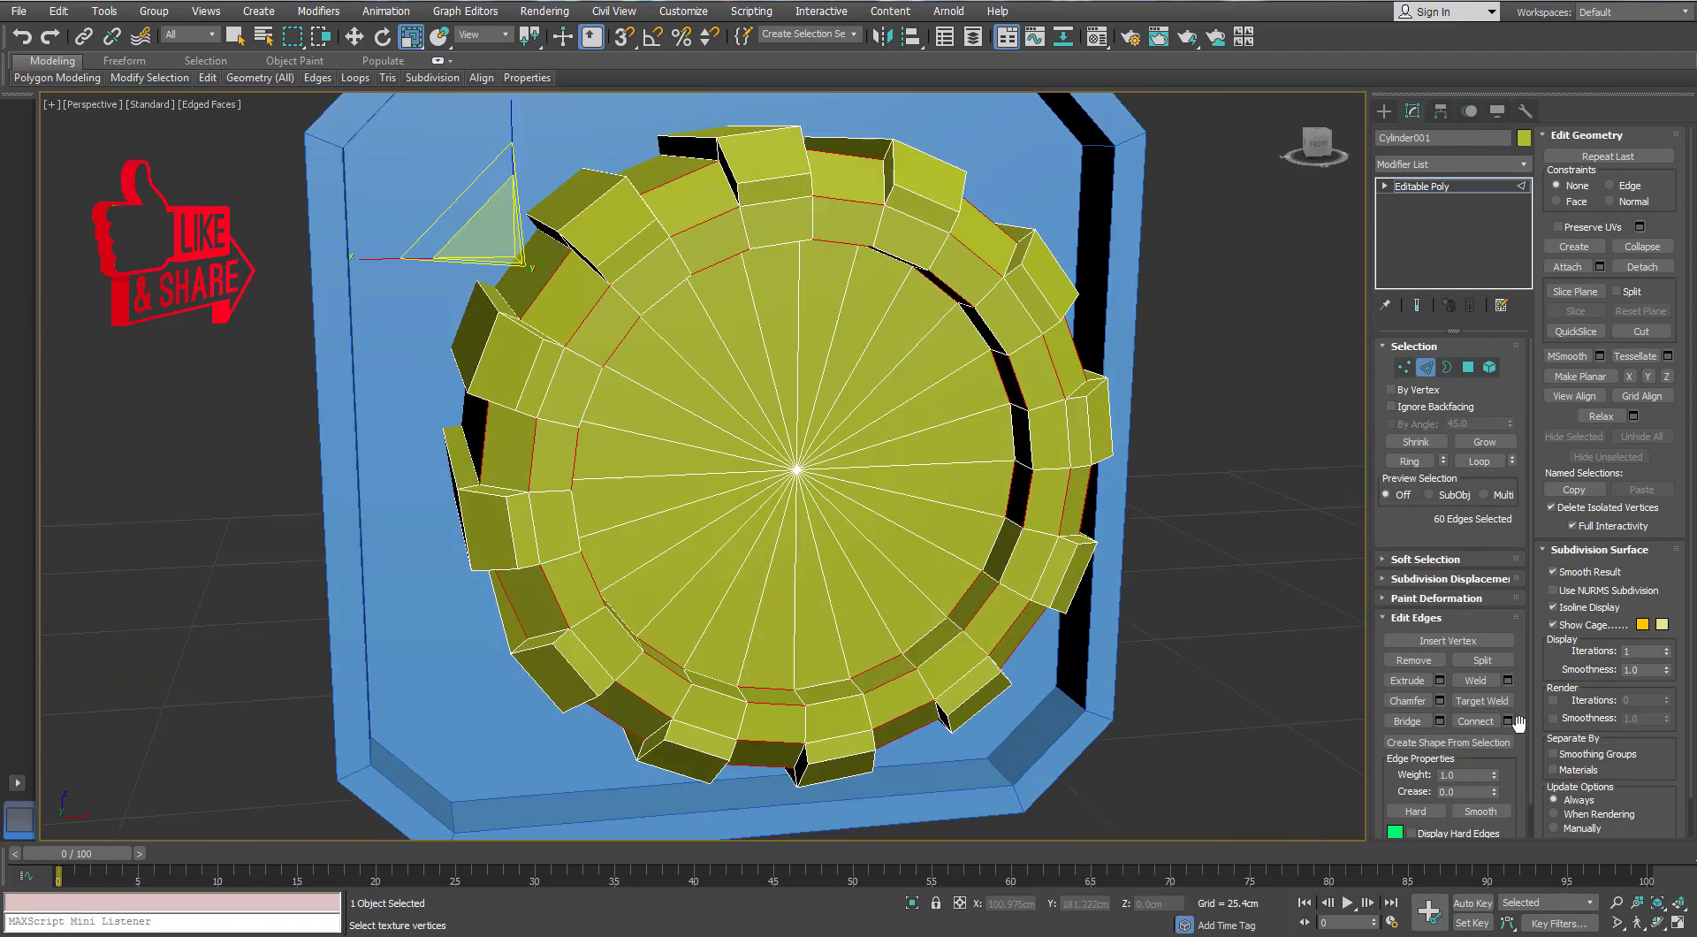
Connect the selected ring edges with 2 segments, and convert the resulting edge selection to vertices
left_click(1508, 721)
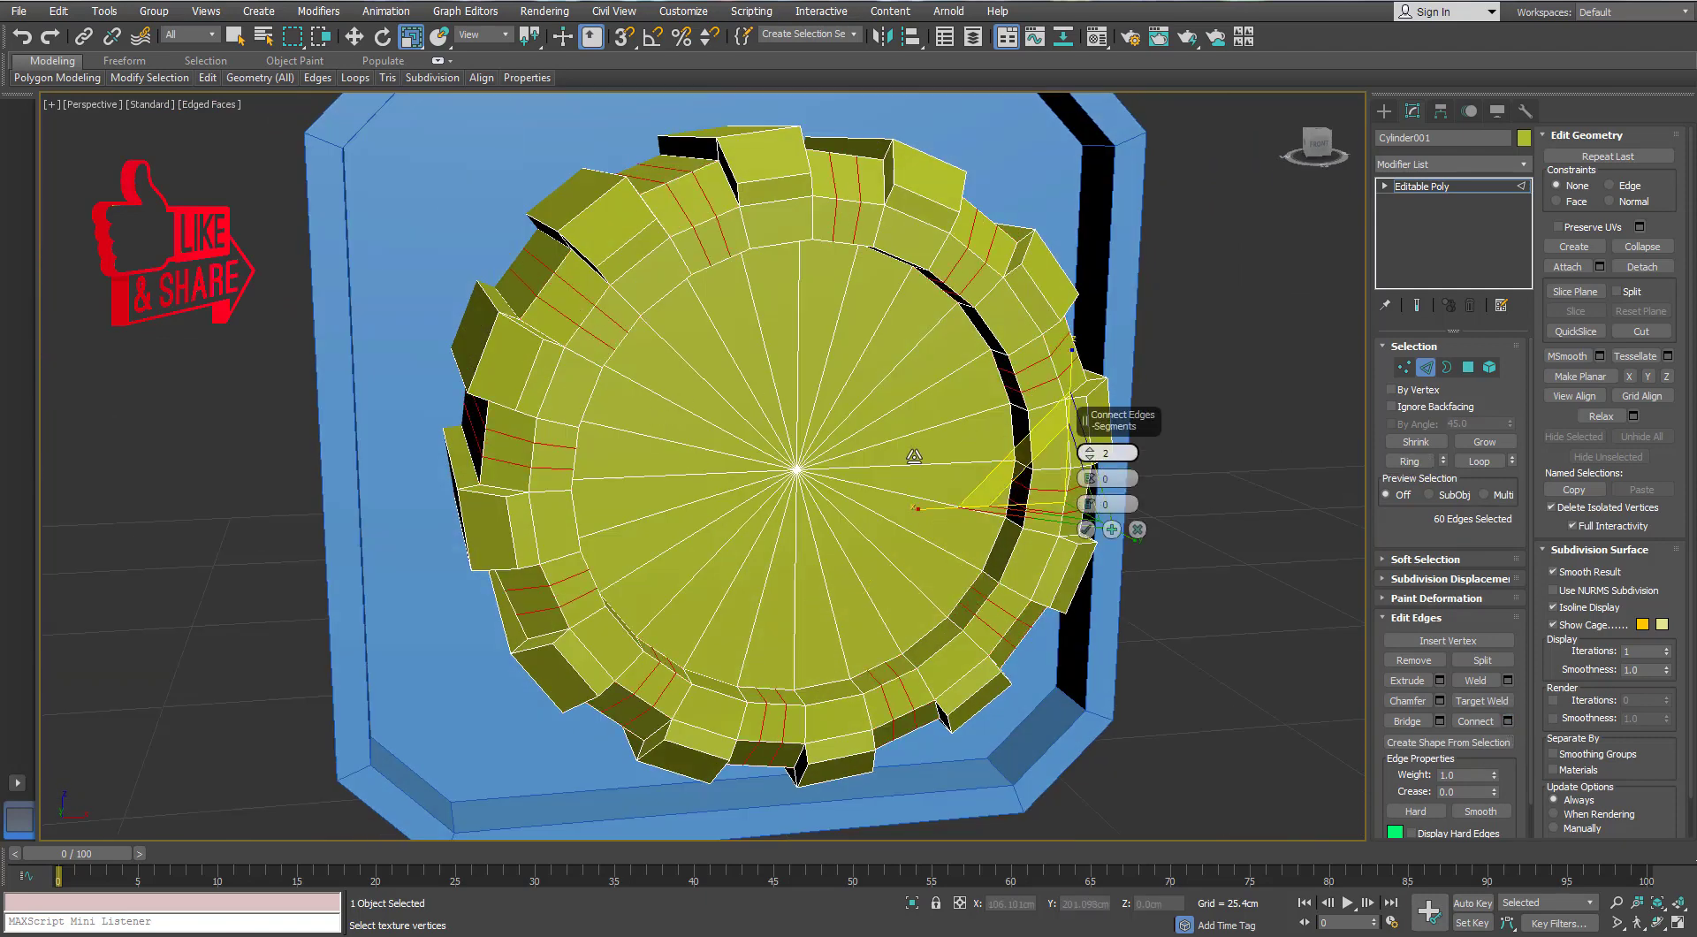
left_click(1088, 532)
middle_click_drag(962, 434, 932, 433, "alt")
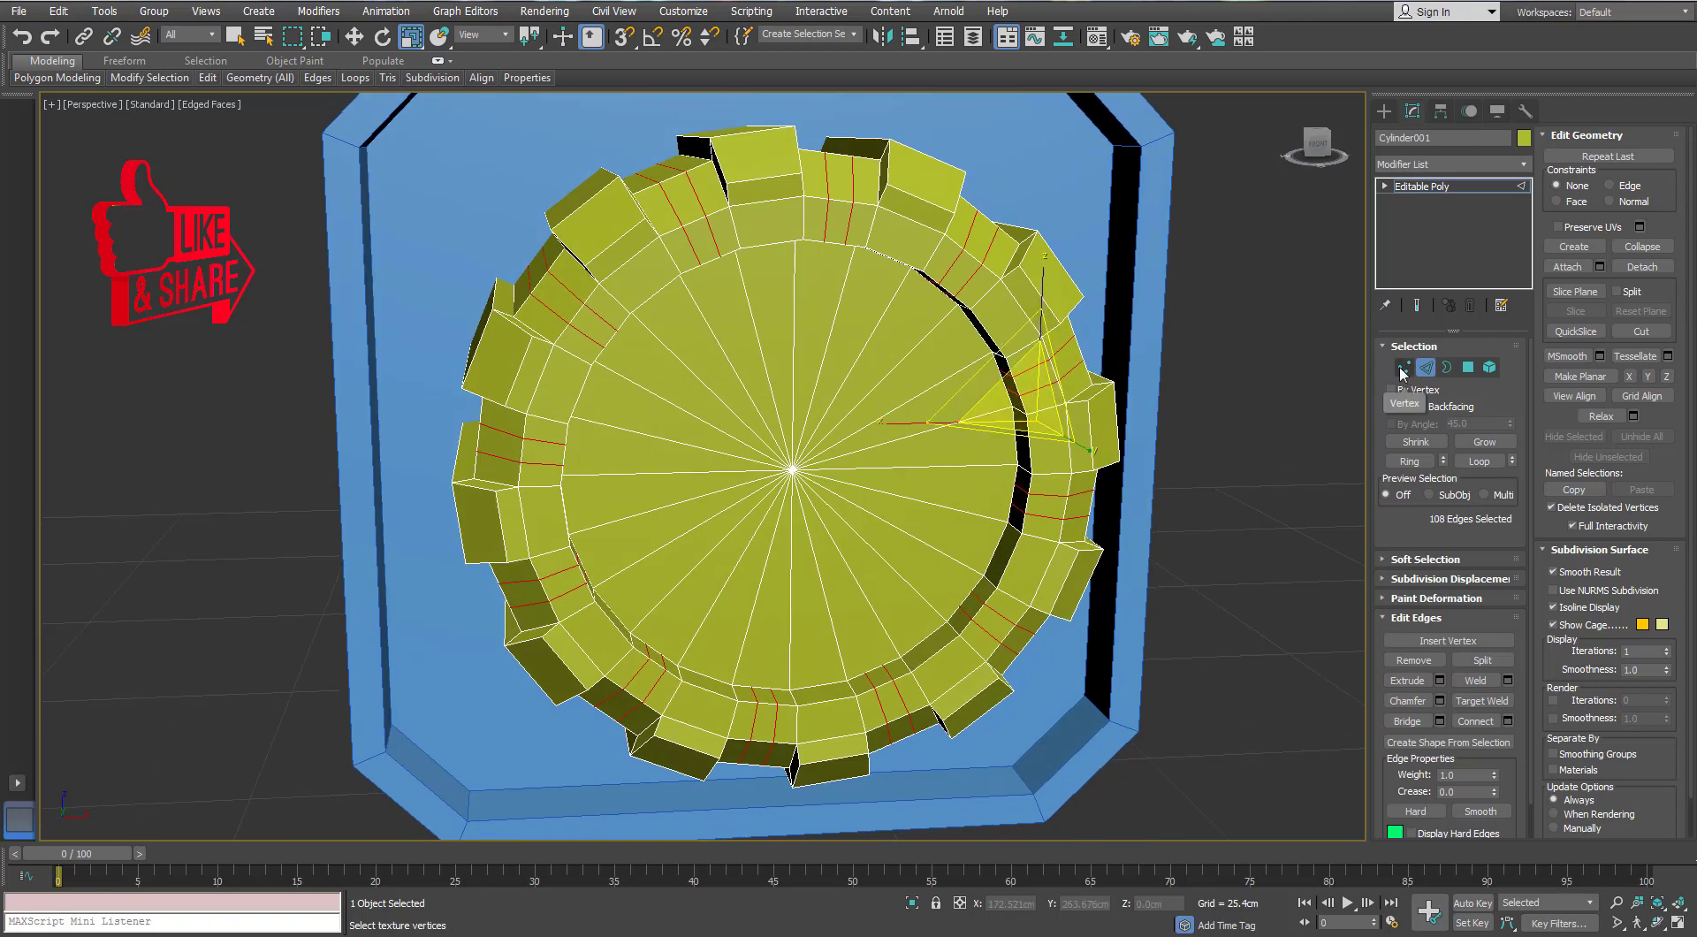
left_click(1403, 370, "ctrl")
middle_click_drag(1045, 382, 1015, 349, "alt")
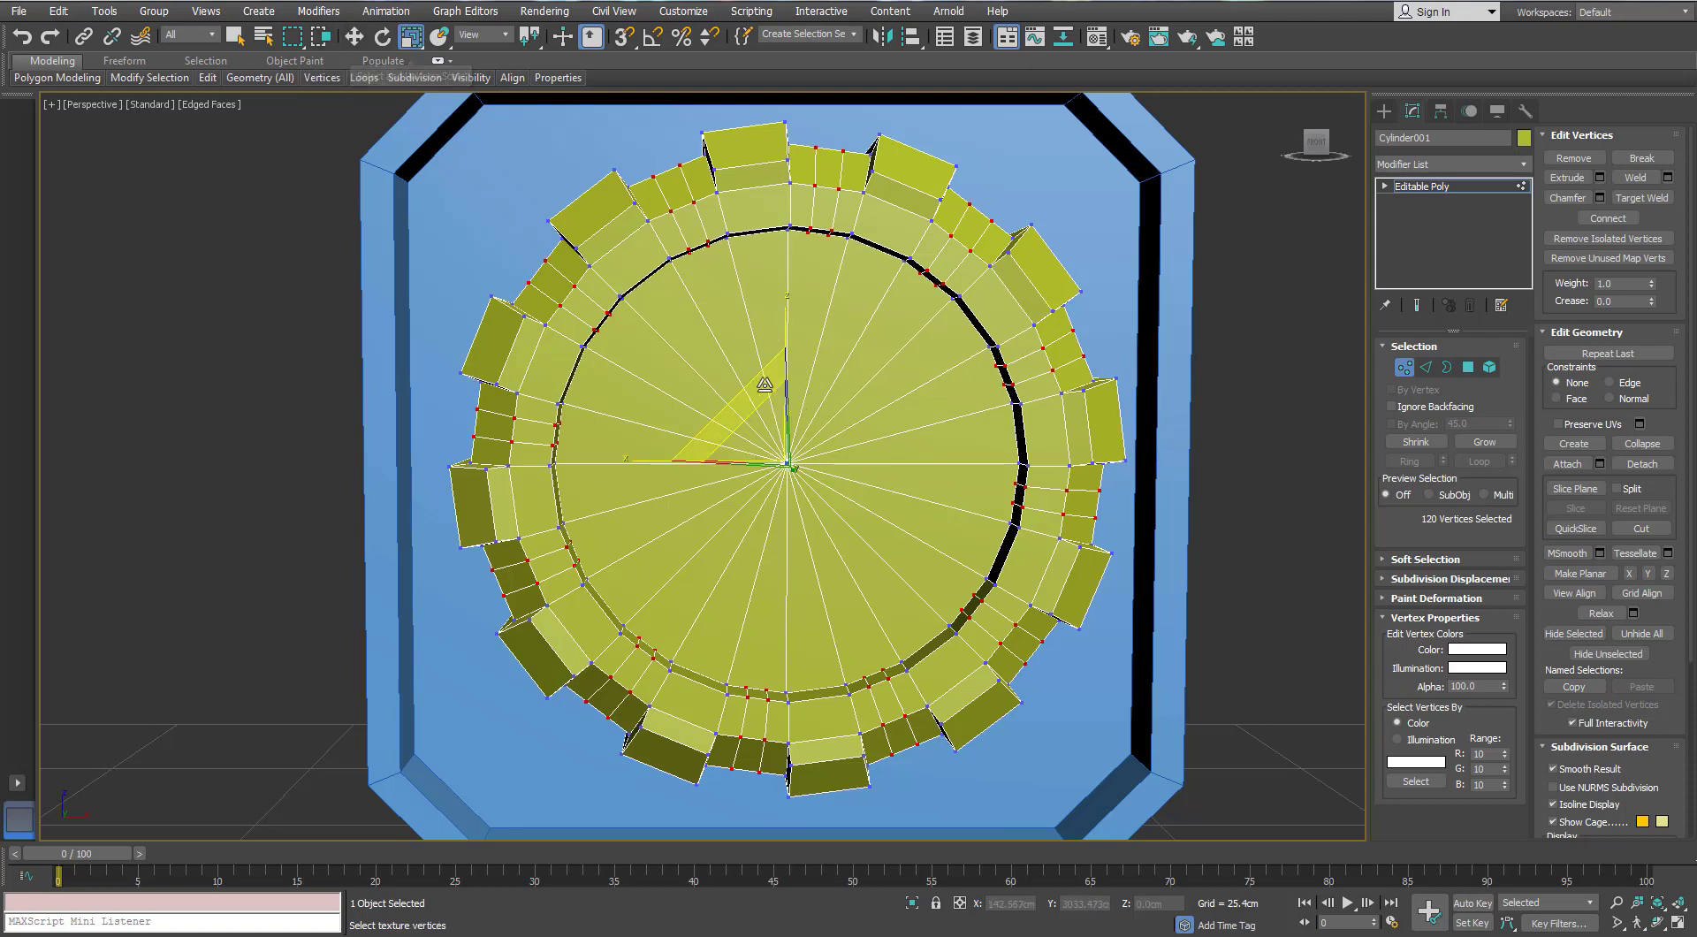
Try scaling the selected gap vertices inward to 93% in X and Z, and undo the scaling
left_click_drag(762, 375, 765, 381)
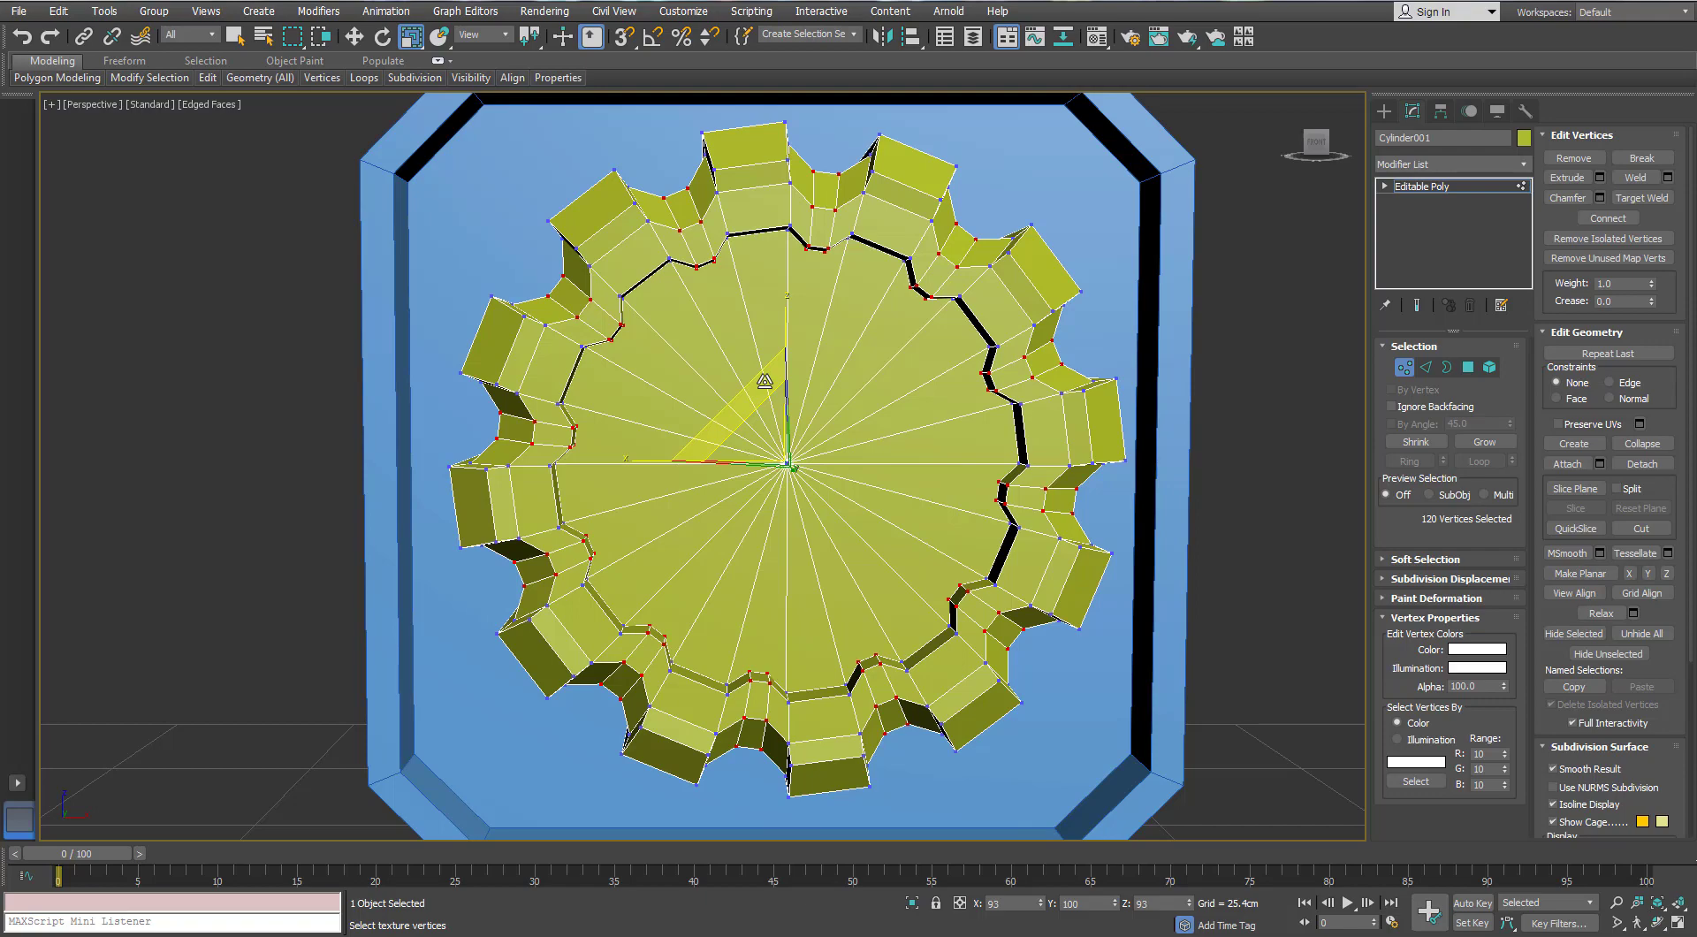
mouse_move(629, 328)
middle_mouse_down("alt")
mouse_move(707, 265)
mouse_move(634, 312)
middle_mouse_up("alt")
key("ctrl+z")
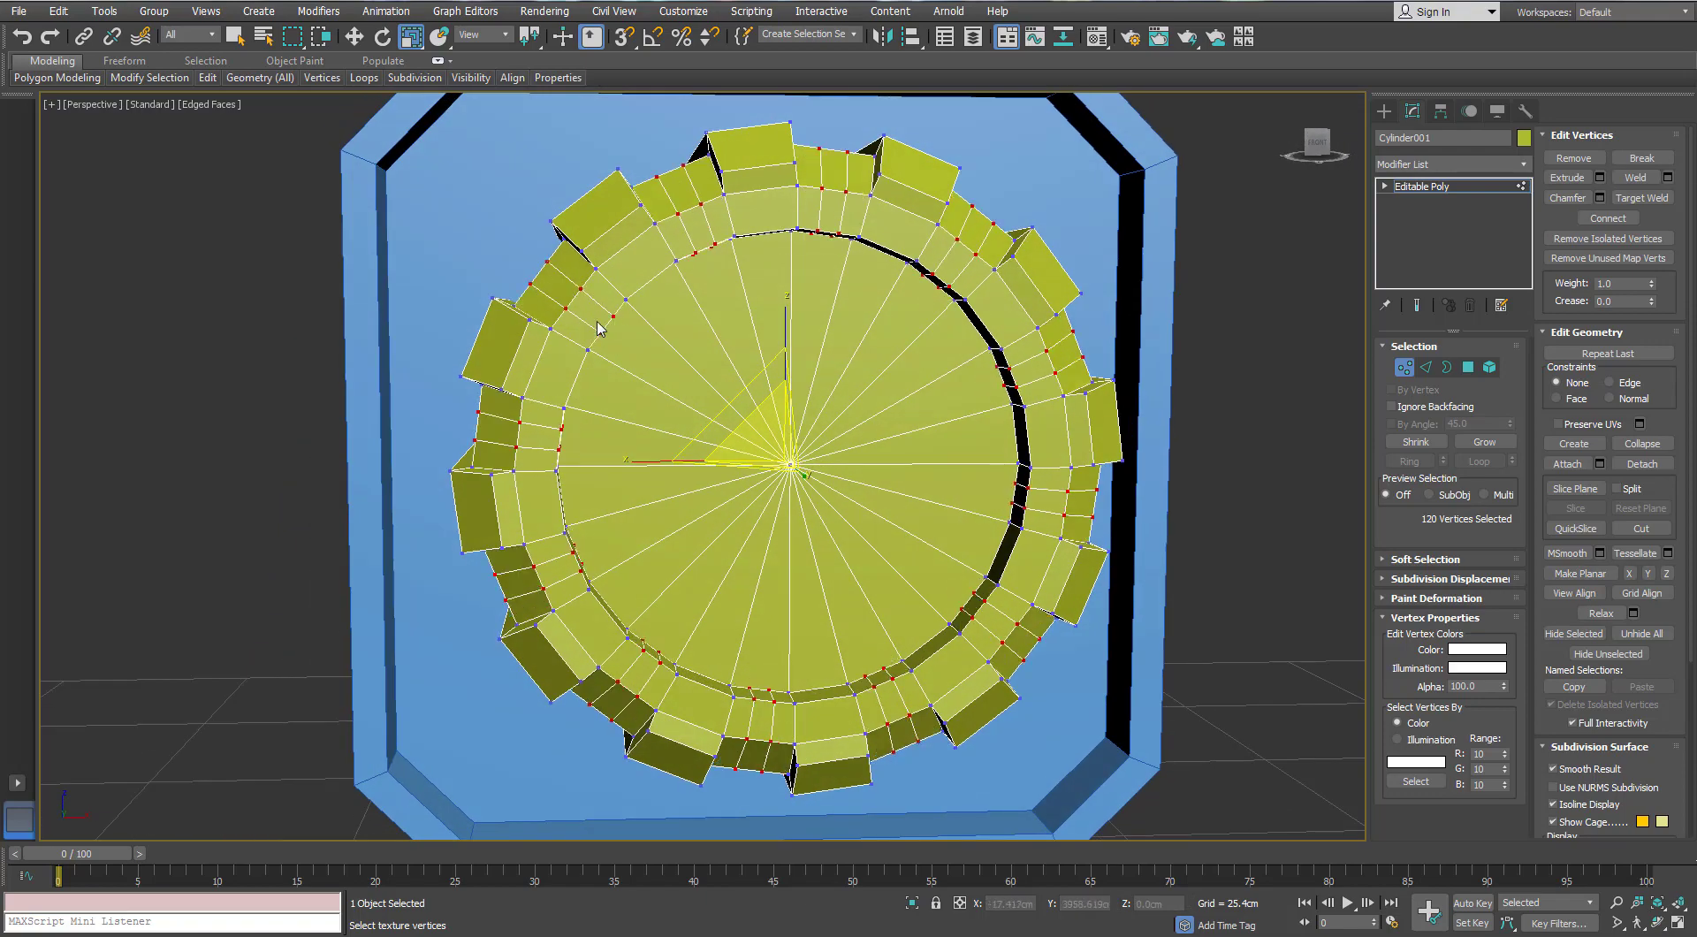
Show the cylinder in a front wireframe view framed on the selected vertices, and set the selection region to circular
mouse_move(738, 402)
middle_mouse_down()
mouse_move(699, 393)
mouse_move(761, 393)
middle_mouse_up()
key("F3")
key("f")
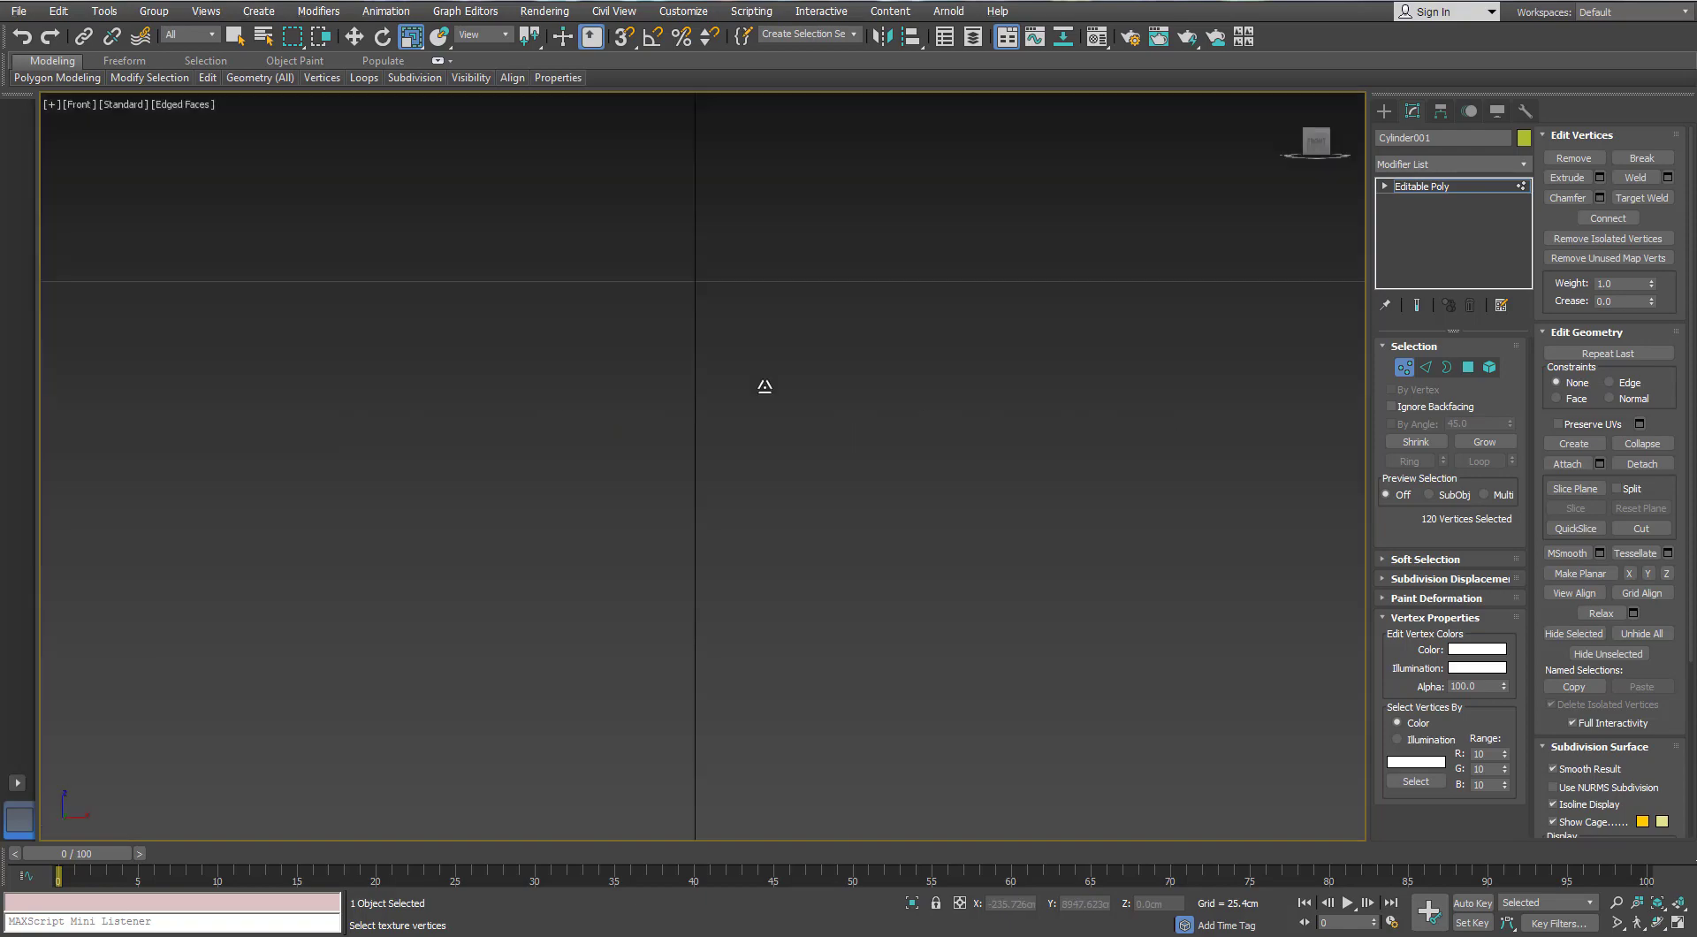
key("z")
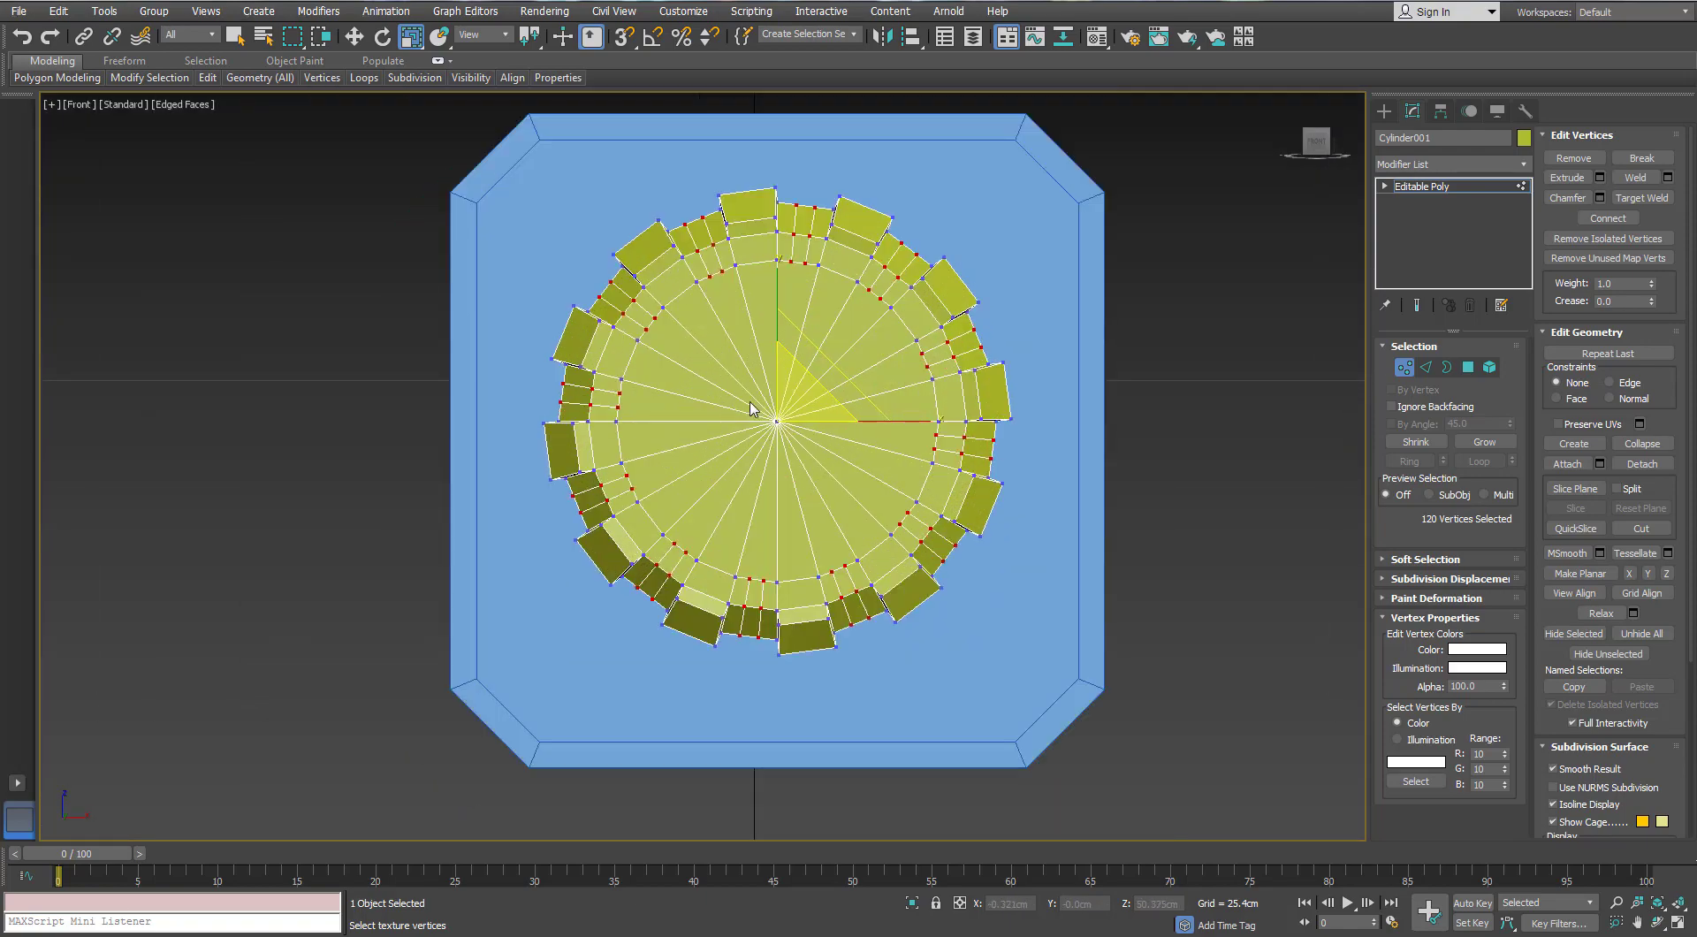
key("F3")
scroll(750, 403, "up", 5)
scroll(750, 403, "down", 5)
middle_click_drag(750, 403, 750, 411)
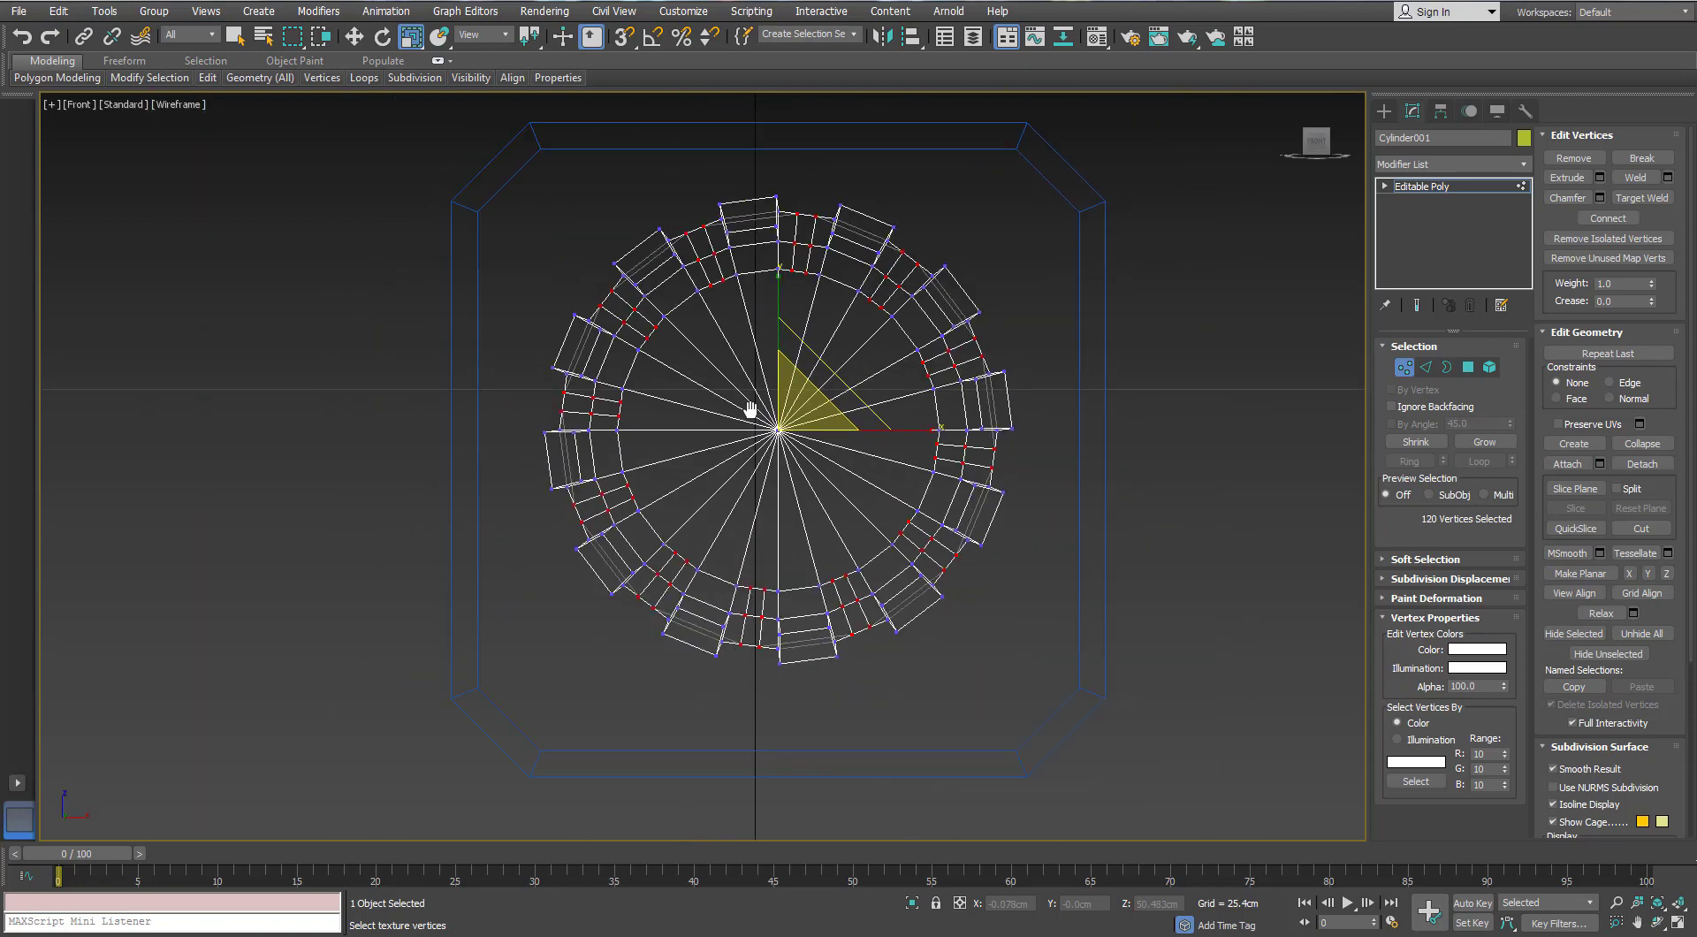
scroll(840, 356, "up", 3)
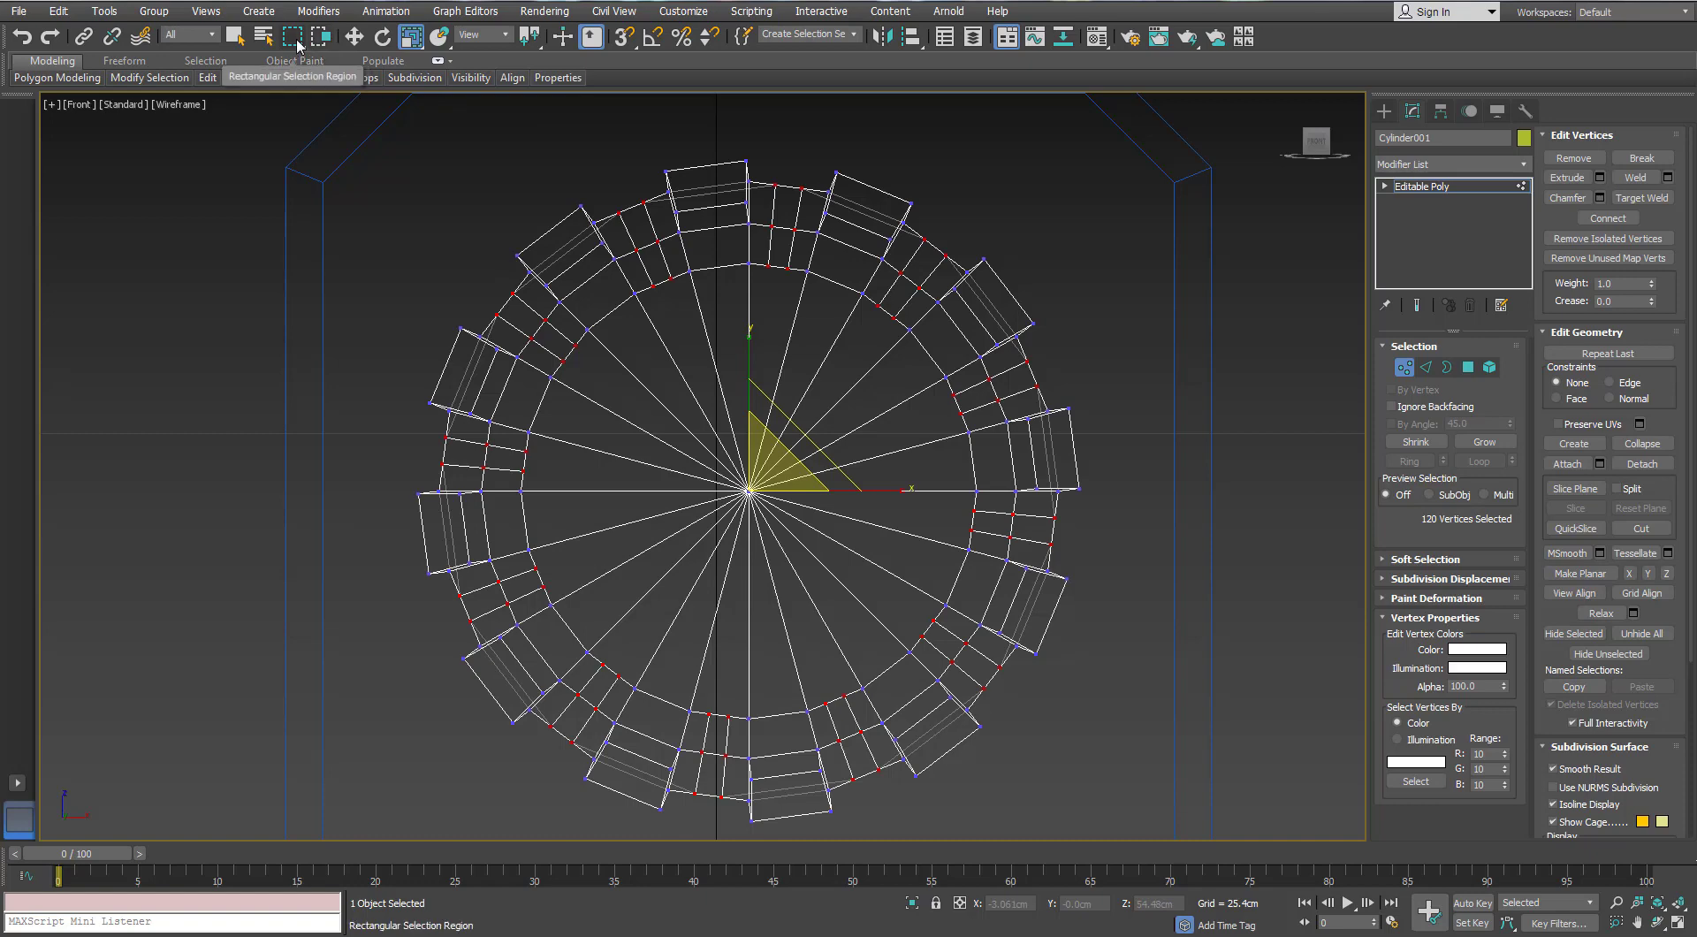
left_click_drag(292, 36, 293, 67)
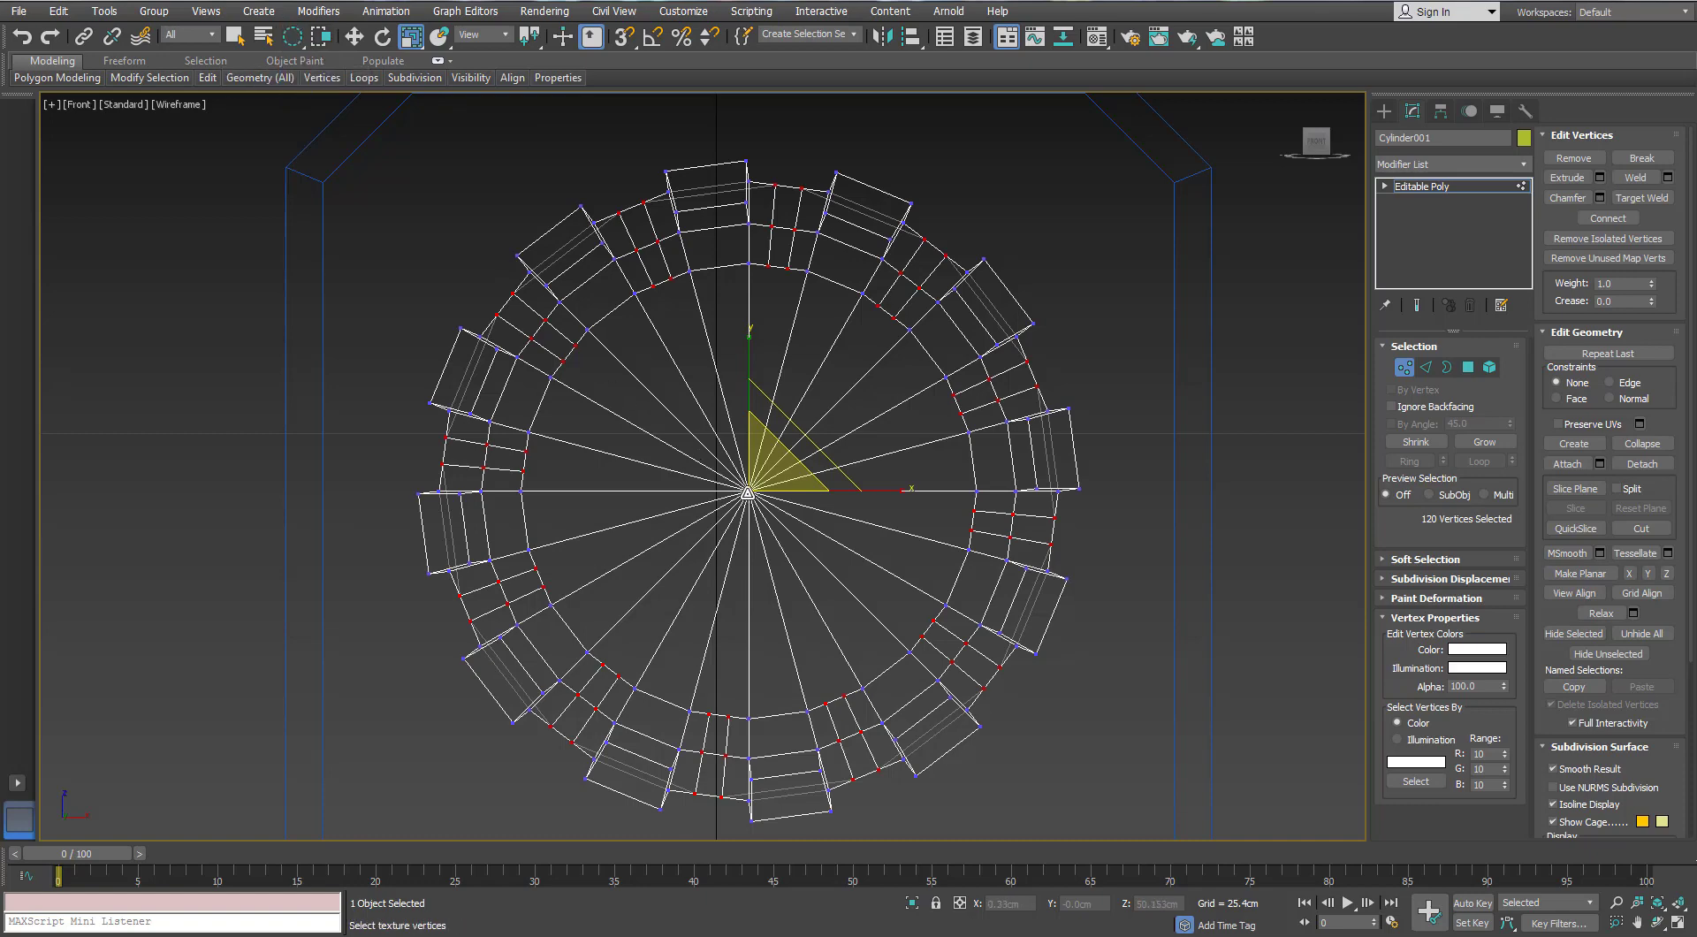
Deselect the inner ring of gap vertices, and scale the remaining ones inward to 94% in X and Y
left_click_drag(749, 340, 754, 252, "alt")
left_click_drag(806, 448, 801, 439)
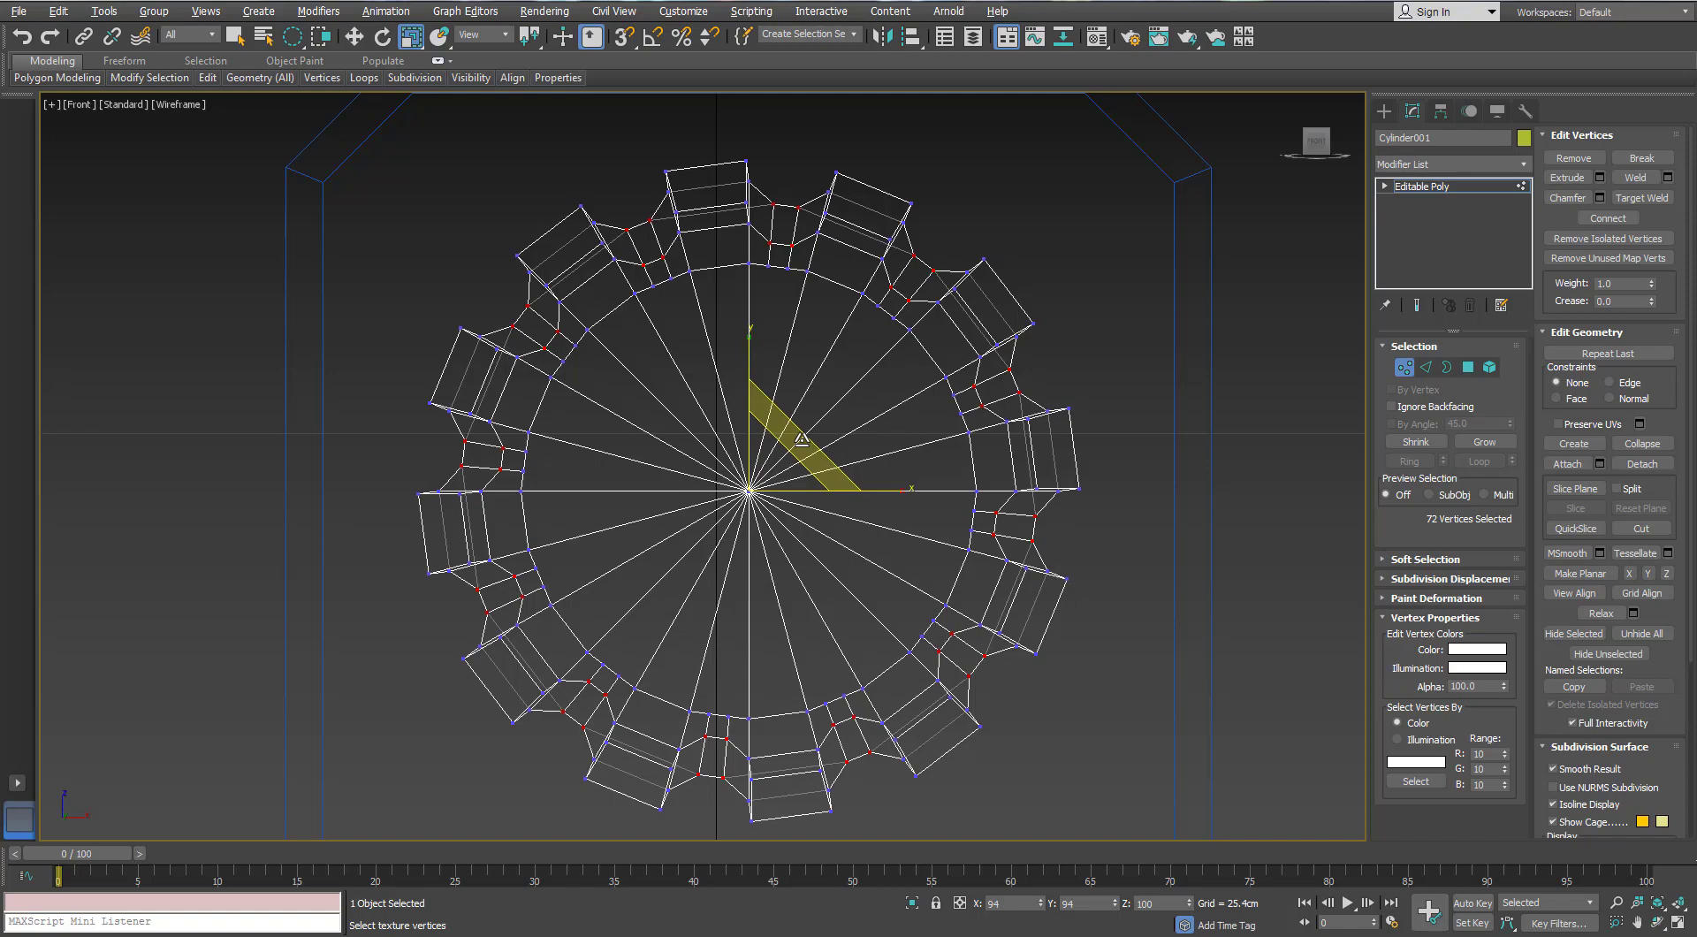
key("p")
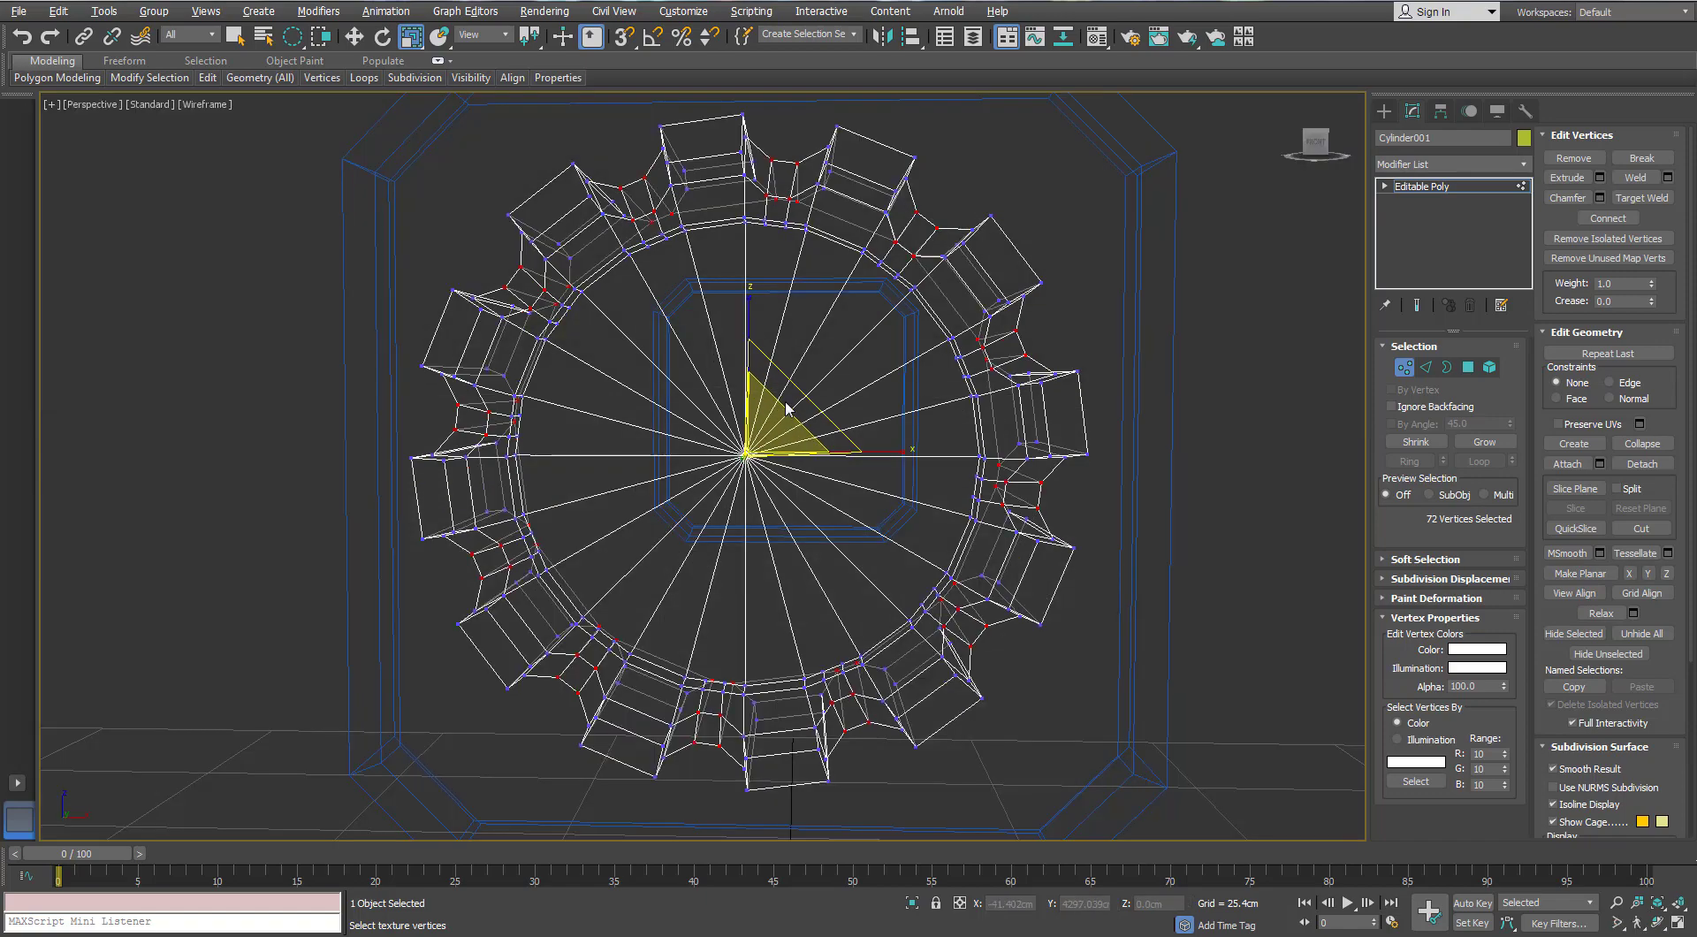
scroll(757, 397, "up", 3)
left_click_drag(757, 397, 698, 363, "alt")
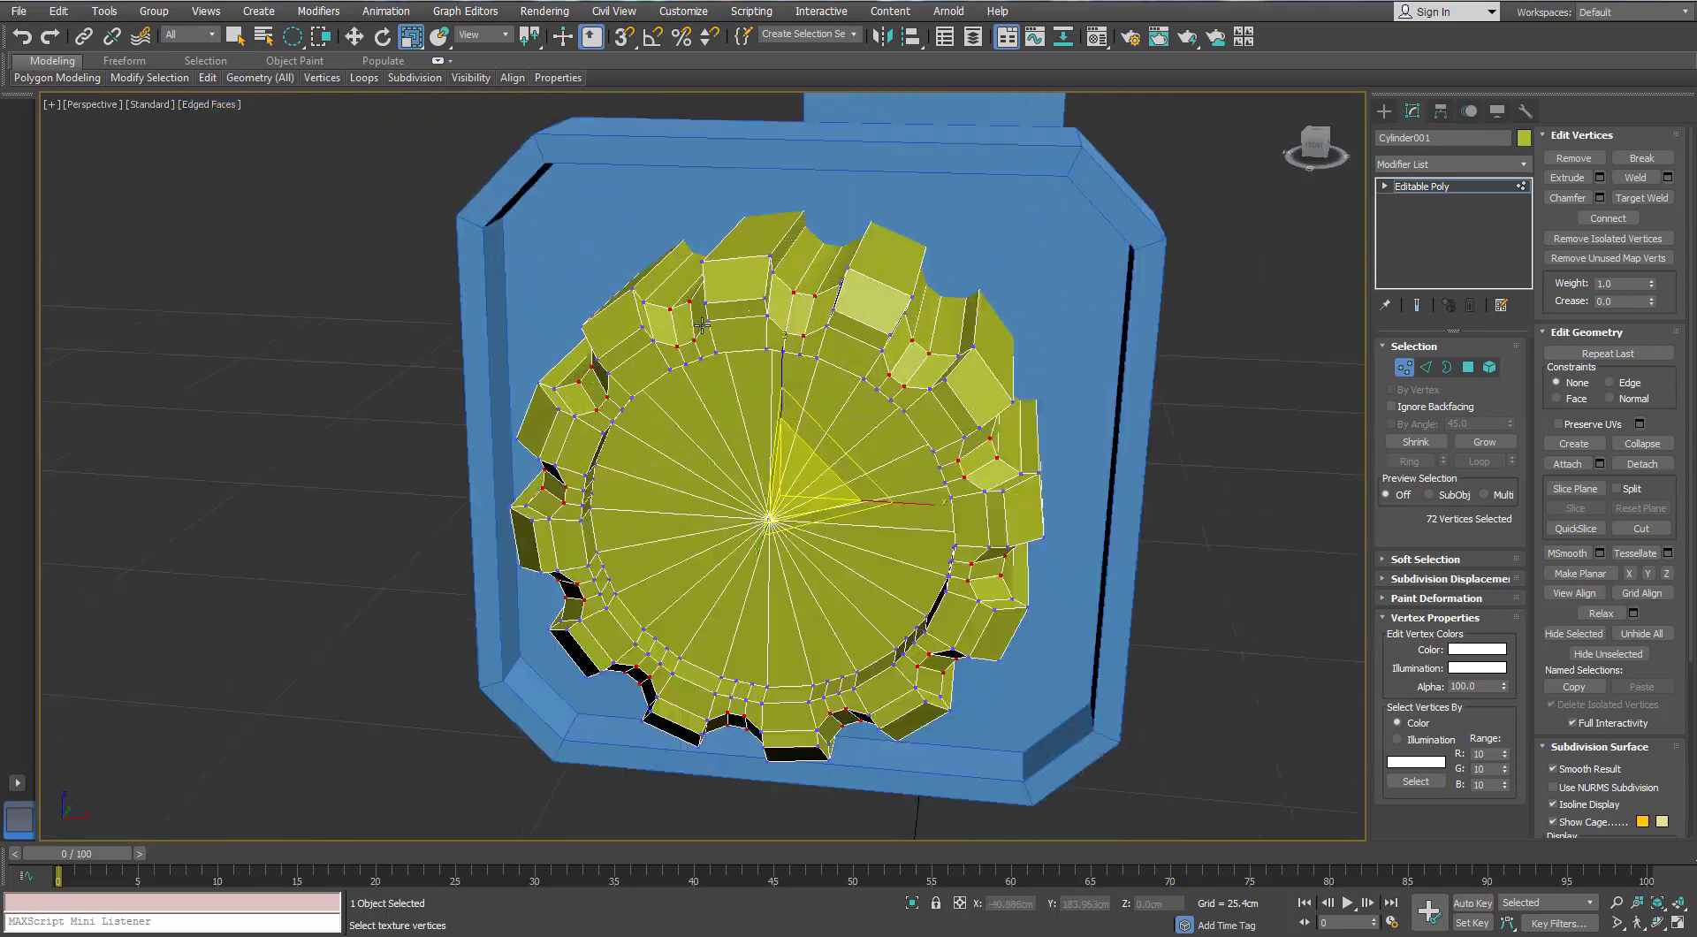
scroll(698, 362, "up", 2)
middle_click_drag(698, 362, 787, 333, "alt")
scroll(787, 334, "down", 2)
left_click(1404, 367)
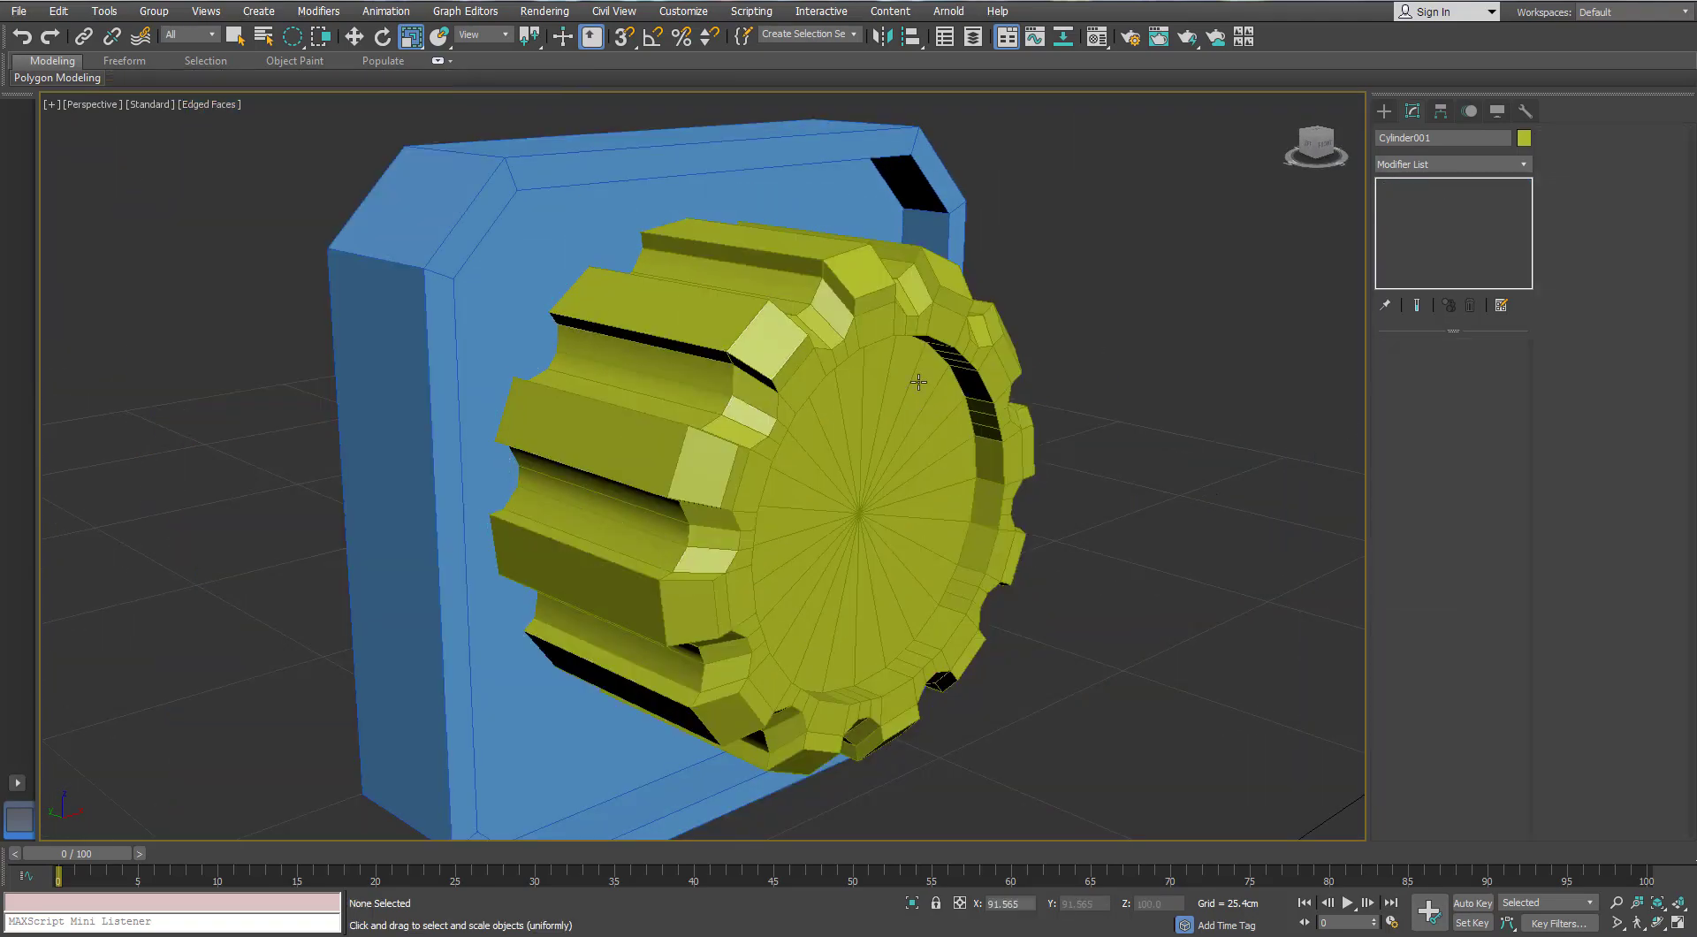
Try a TurboSmooth modifier on the toothed cylinder, and delete it from the stack after checking the smoothed shape
left_click(1523, 164)
key("t")
key("Return")
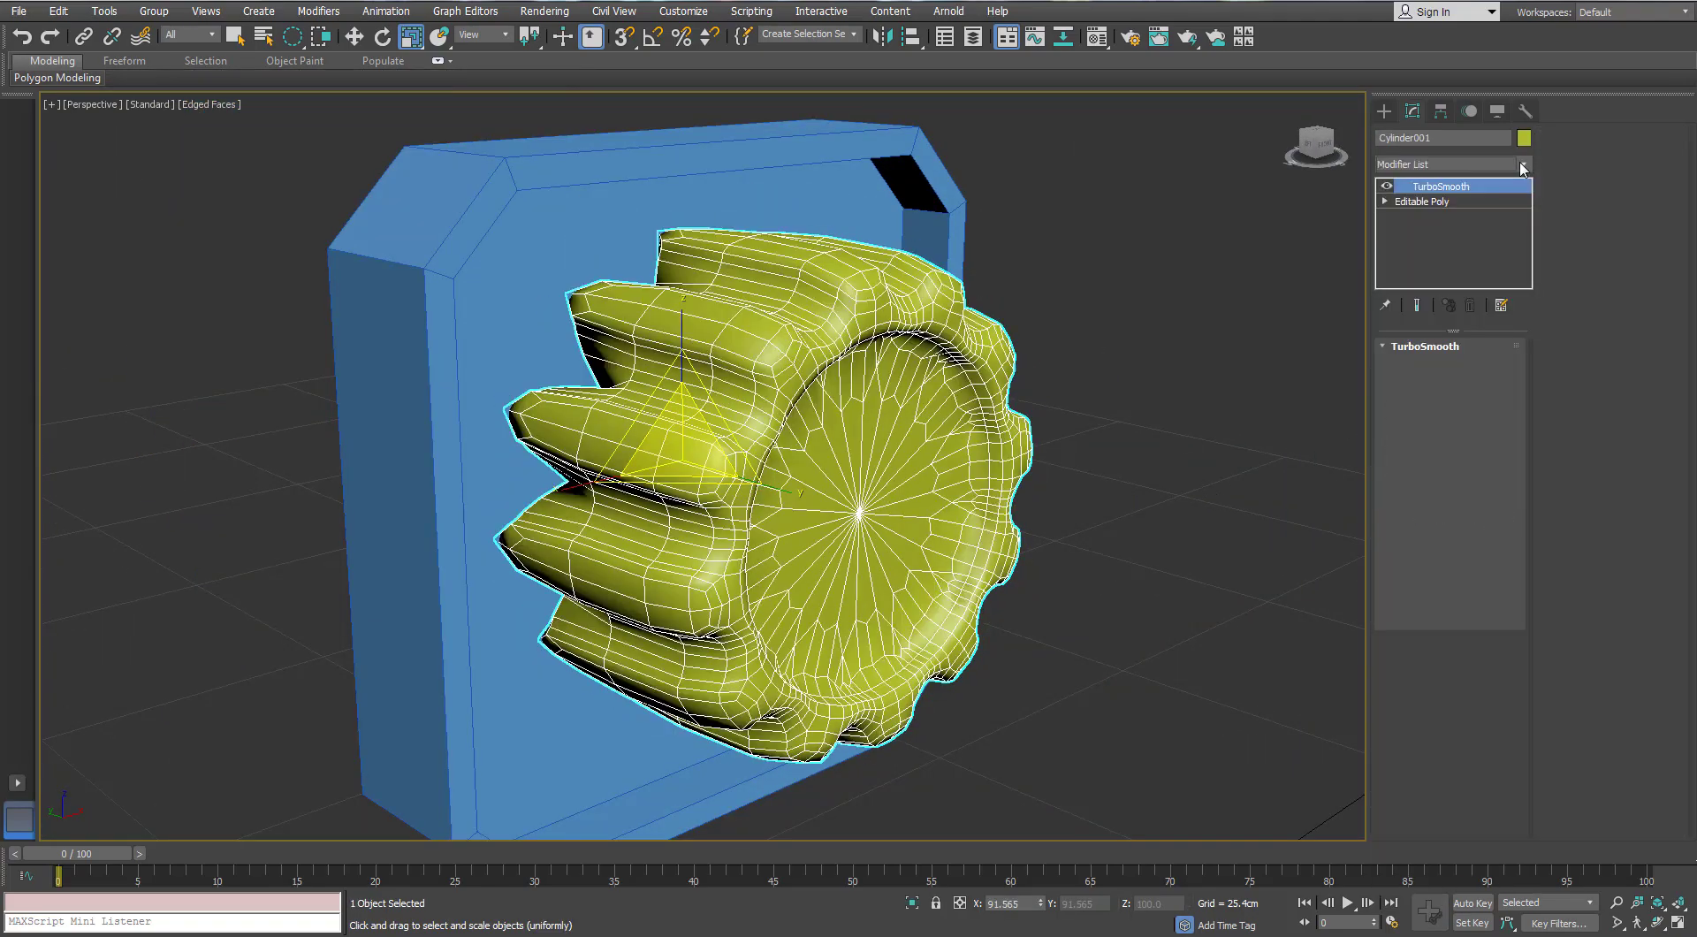
middle_click_drag(1131, 347, 964, 363, "alt")
key("F4")
key("F4")
middle_click_drag(827, 385, 912, 427, "alt")
right_click(1414, 187)
left_click(1445, 218)
left_click(1252, 302)
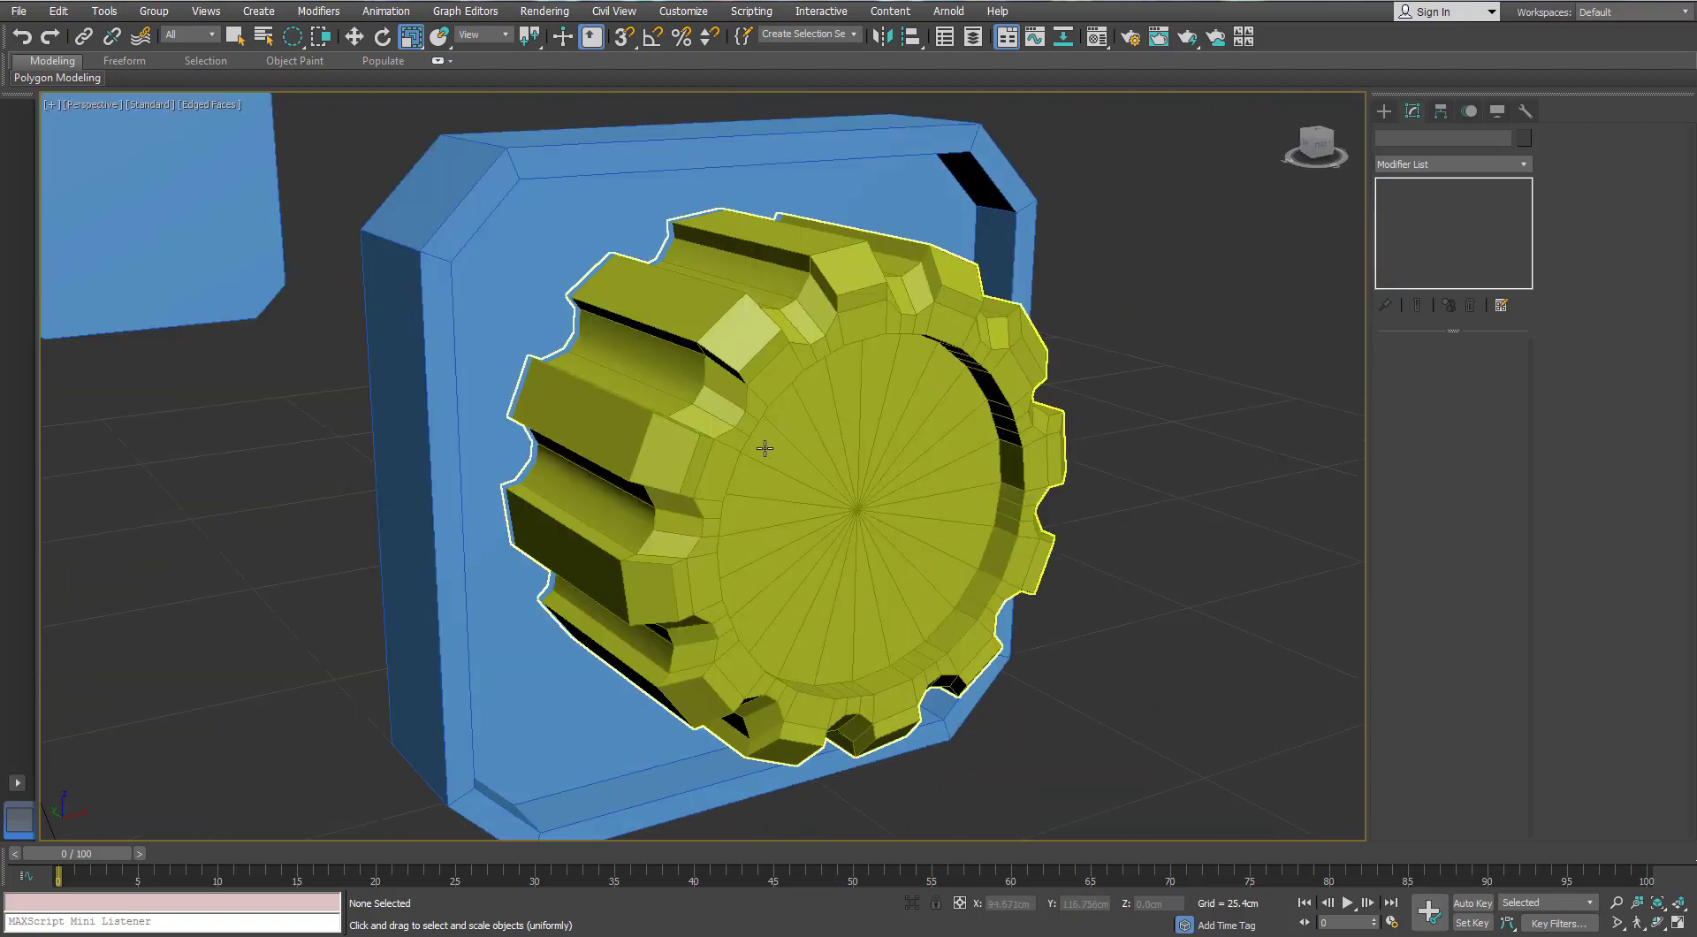
Create an AutoGrid cylinder outward from the centre of the knob's recessed face, about 0.98 cm in radius and 2.3 cm high
left_click(852, 504)
middle_click_drag(852, 504, 761, 473, "alt")
left_click(1384, 112)
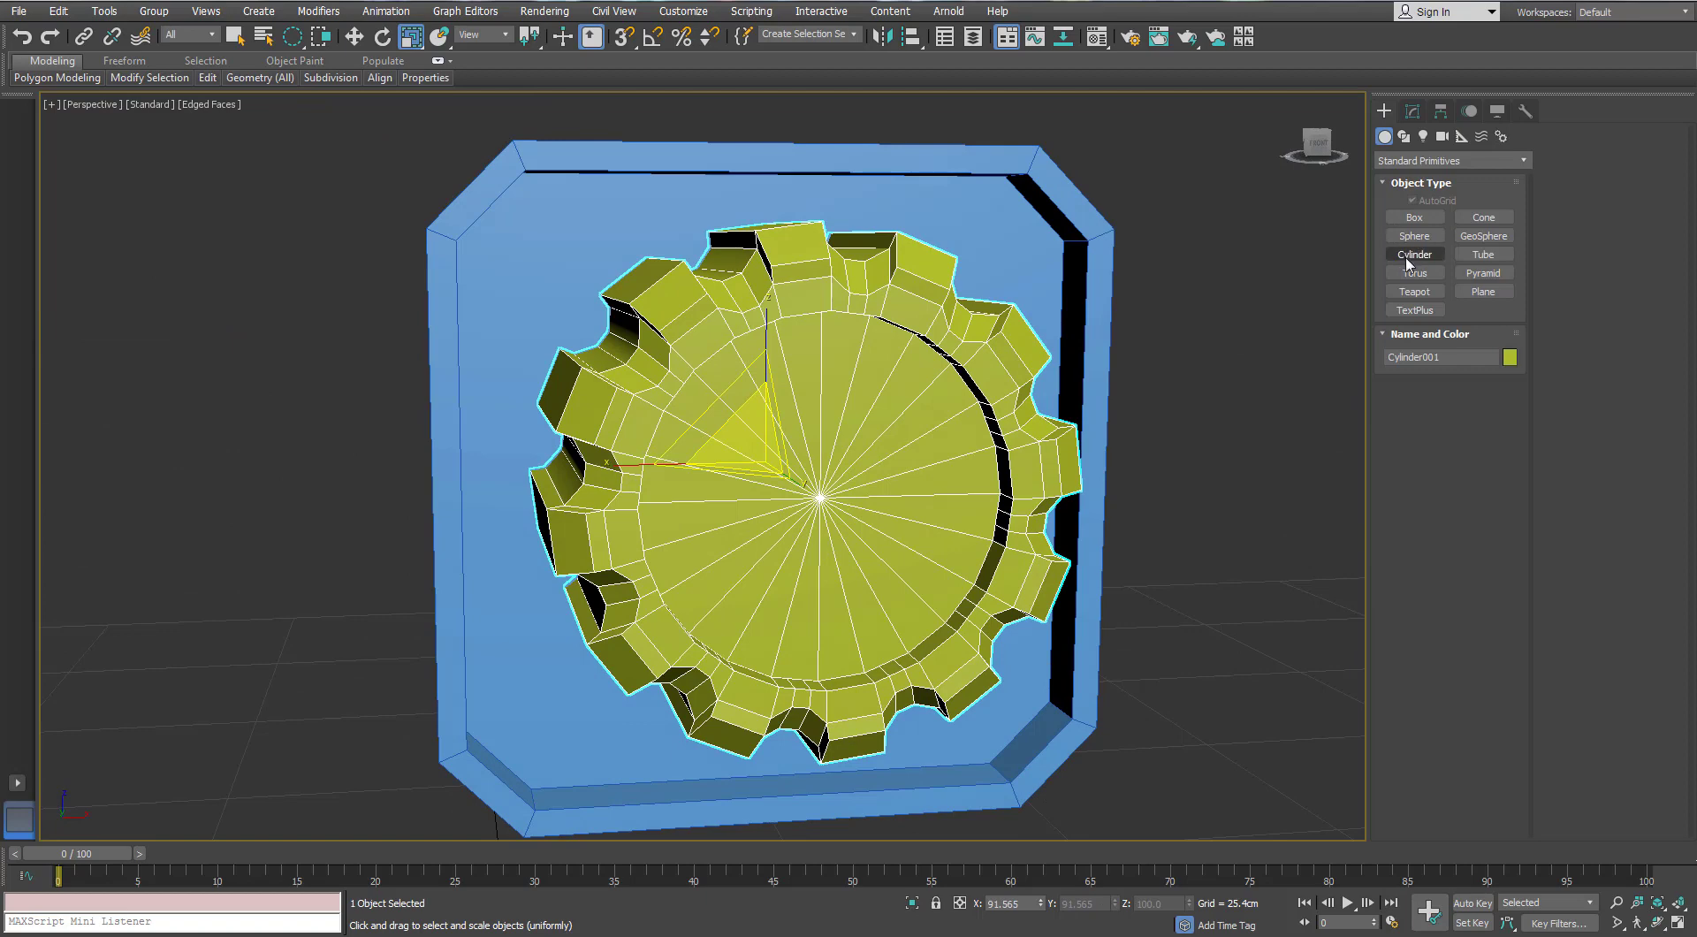
left_click(1406, 259)
middle_click_drag(751, 541, 707, 524, "alt")
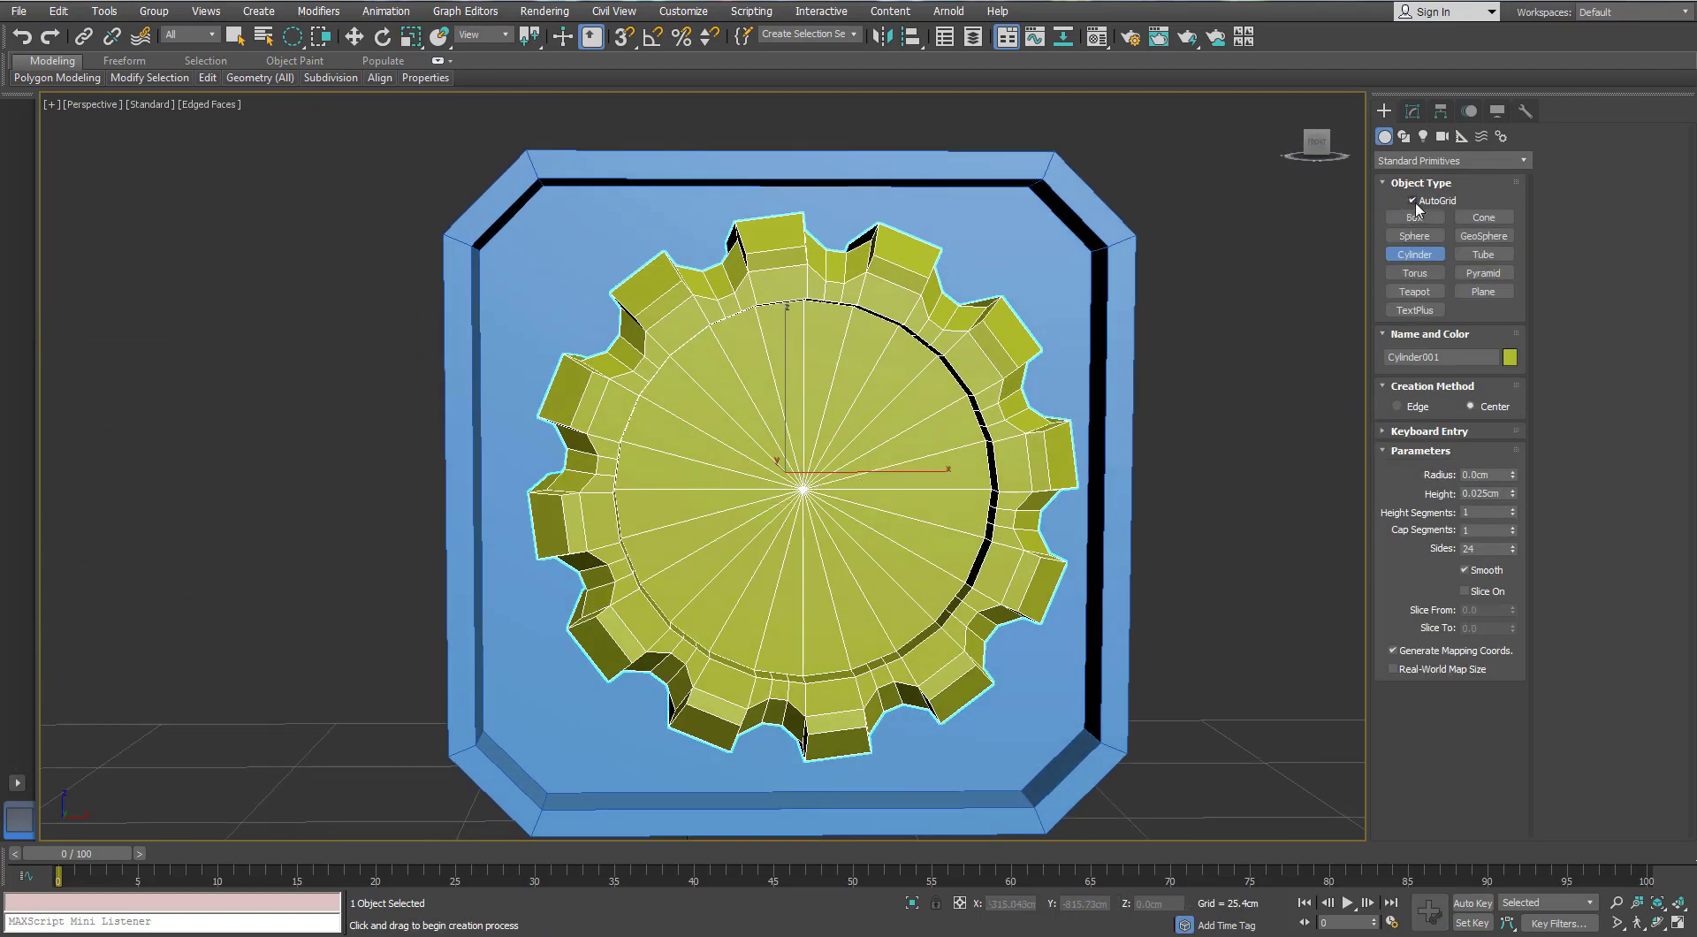
left_click_drag(804, 488, 885, 497)
middle_click_drag(919, 533, 1001, 549, "alt")
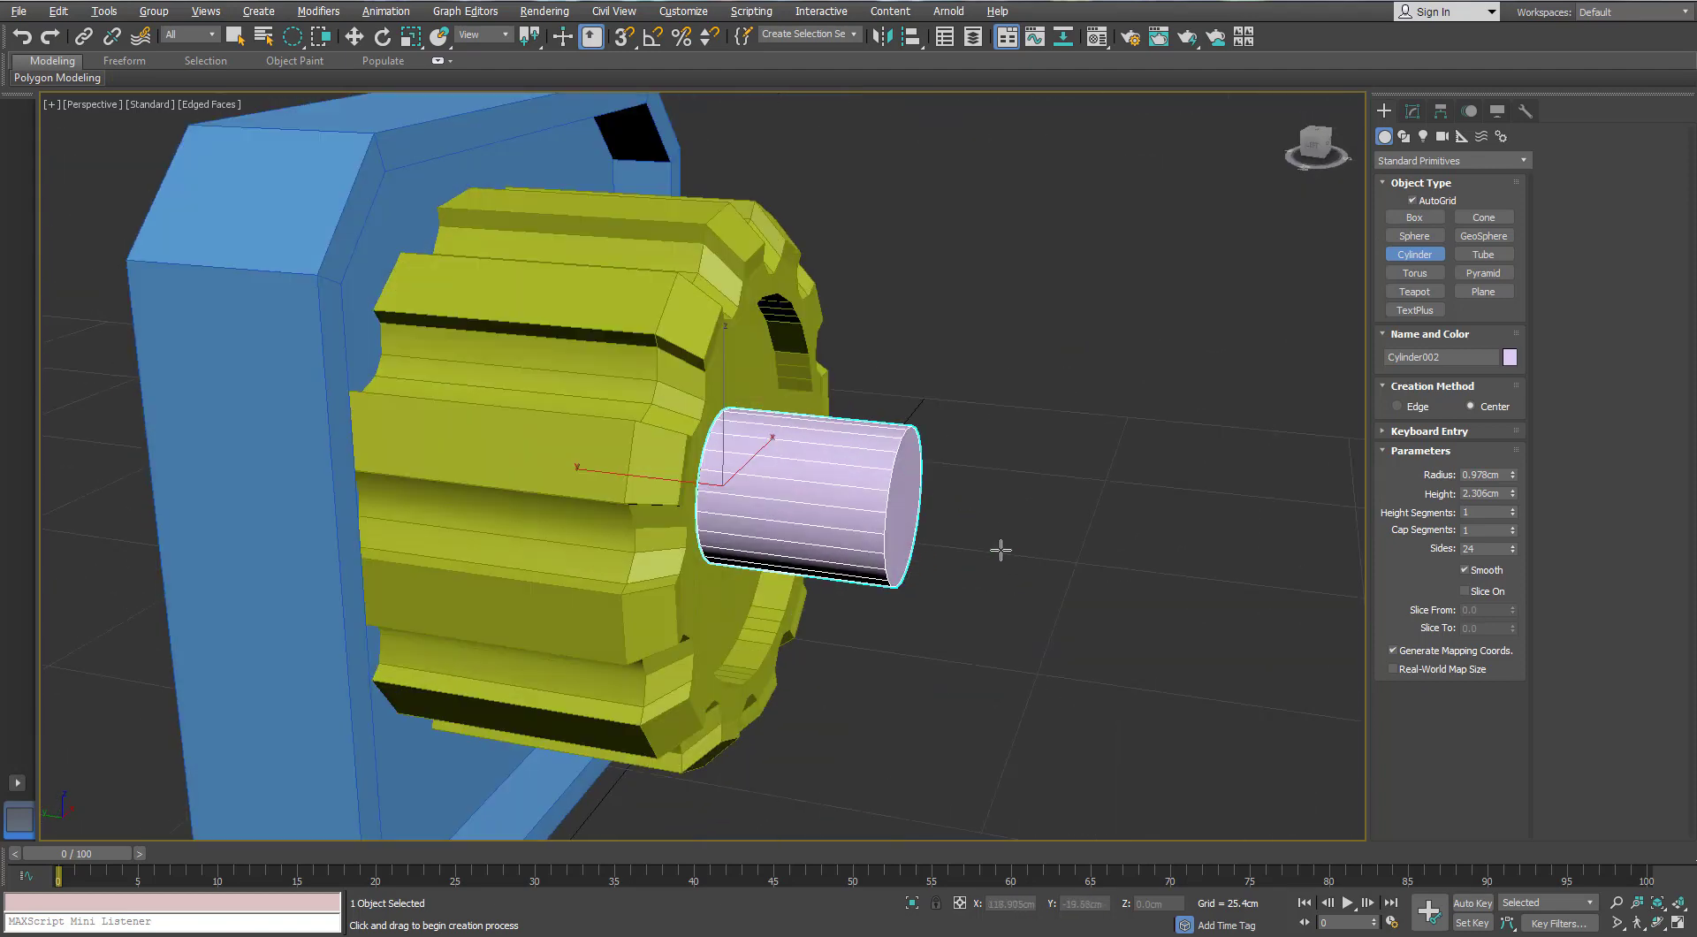
Set the small shaft cylinder's side count to 16
left_click(1412, 112)
key("r")
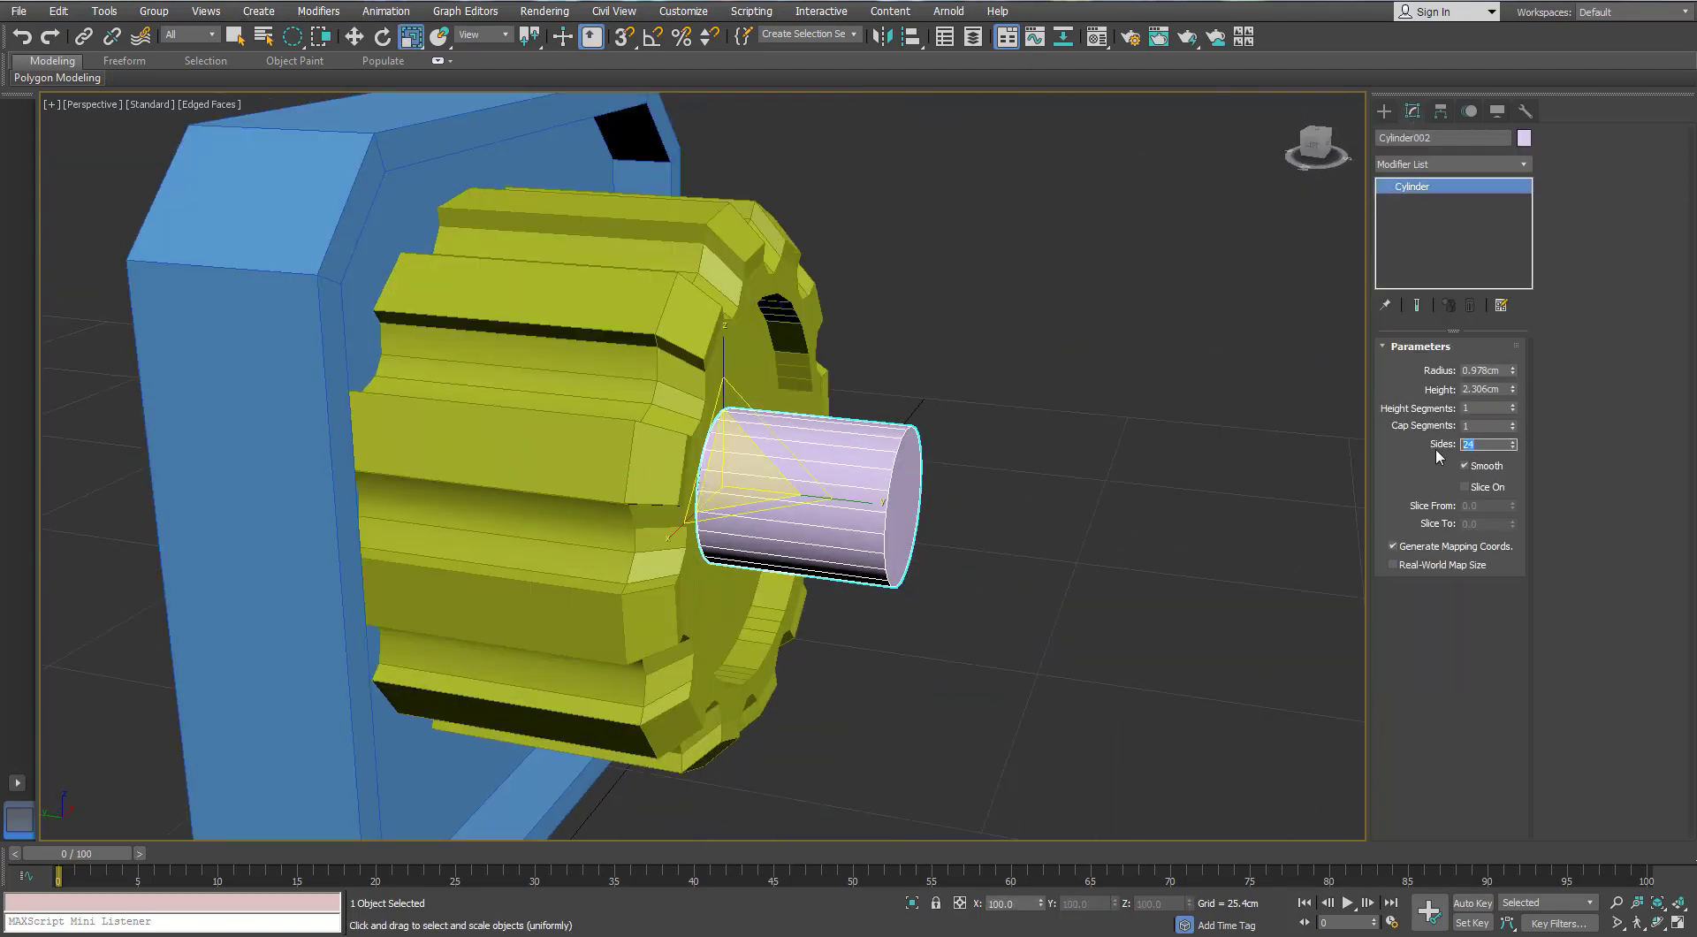
scroll(930, 528, "up", 4)
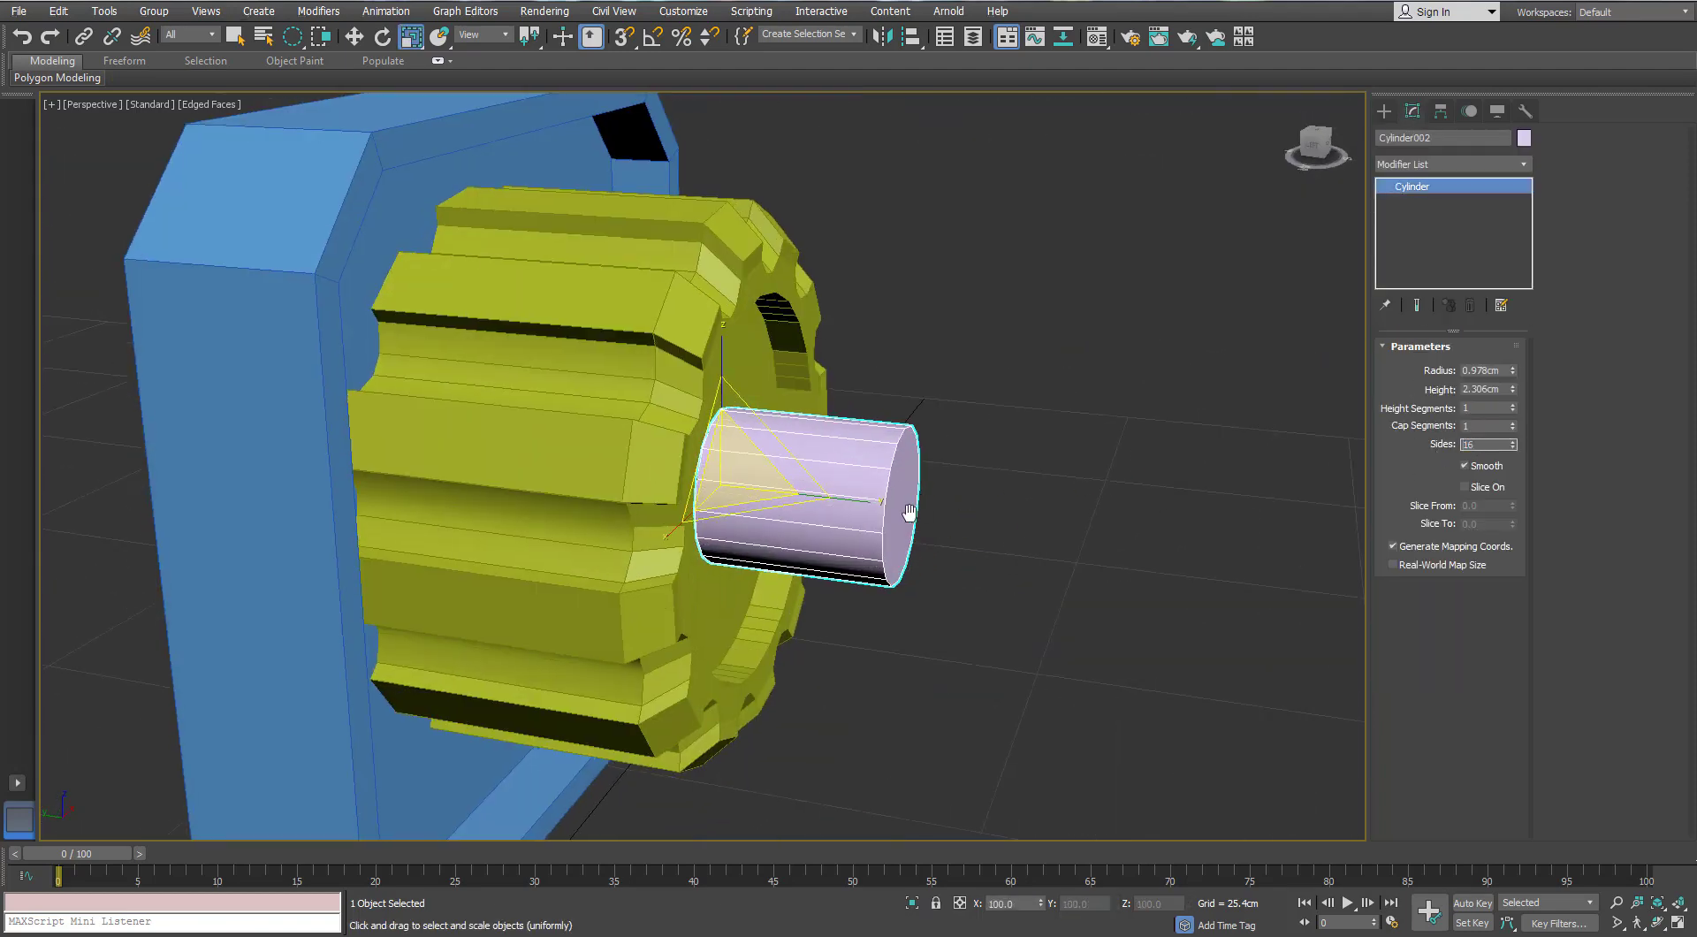
scroll(850, 464, "down", 5)
scroll(805, 461, "up", 3)
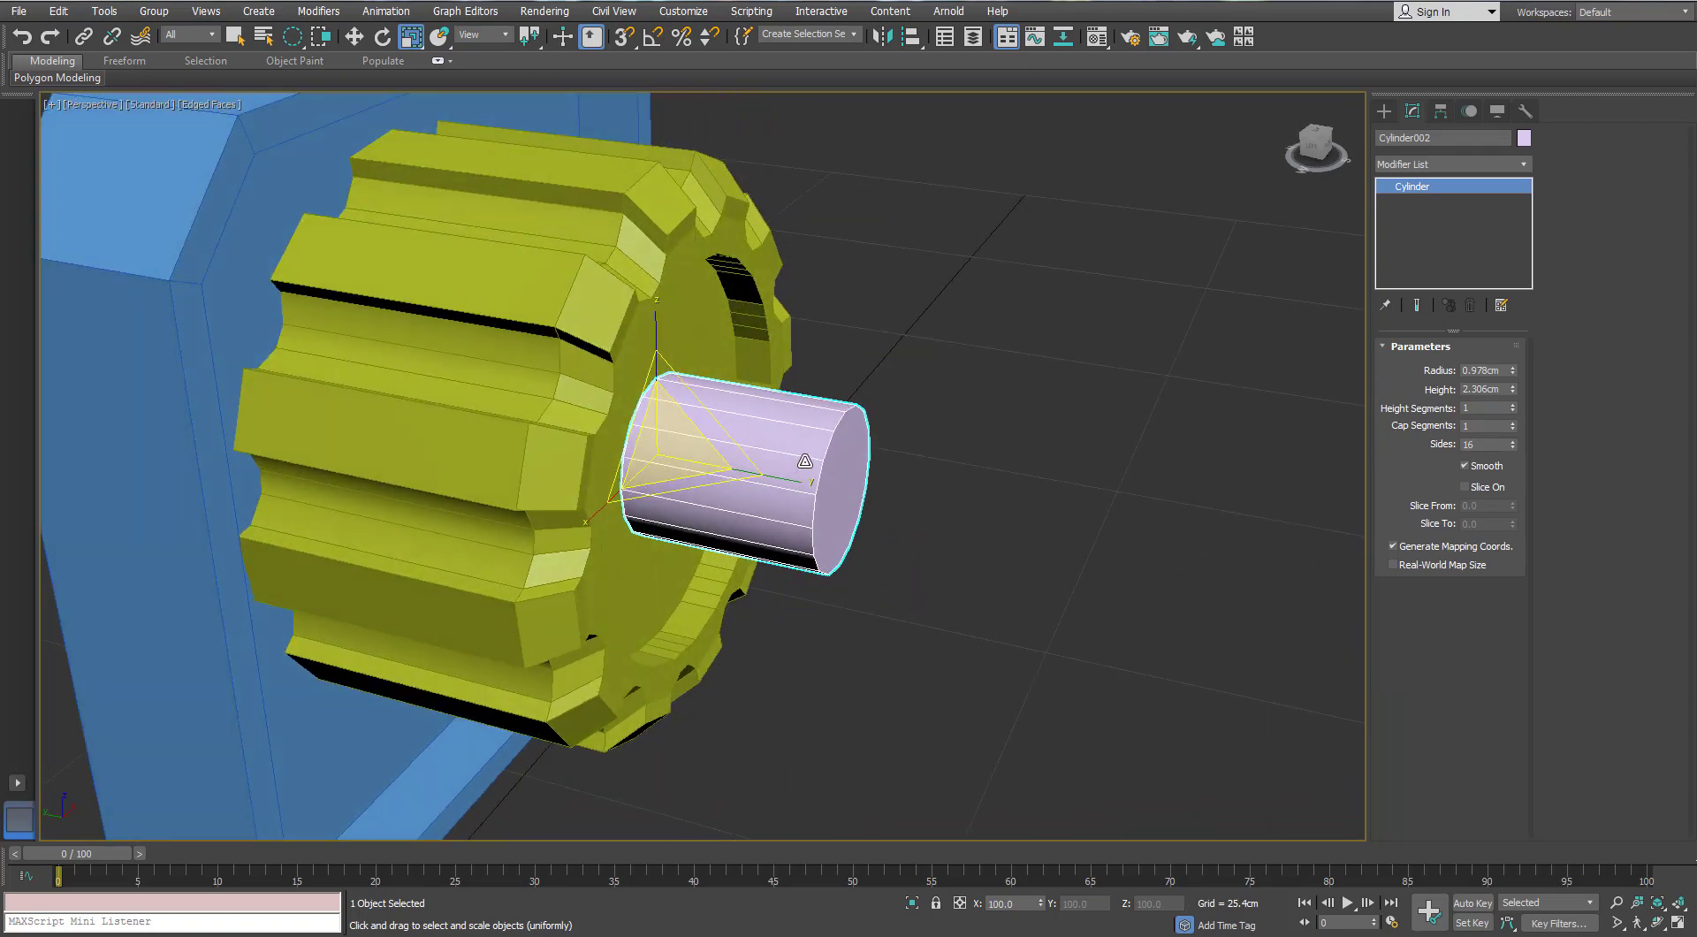
Convert the shaft cylinder to an editable poly and move its front-end vertices outward to lengthen it
right_click(804, 460)
left_click(777, 653)
middle_click_drag(777, 647, 829, 612, "alt")
left_click(1405, 367)
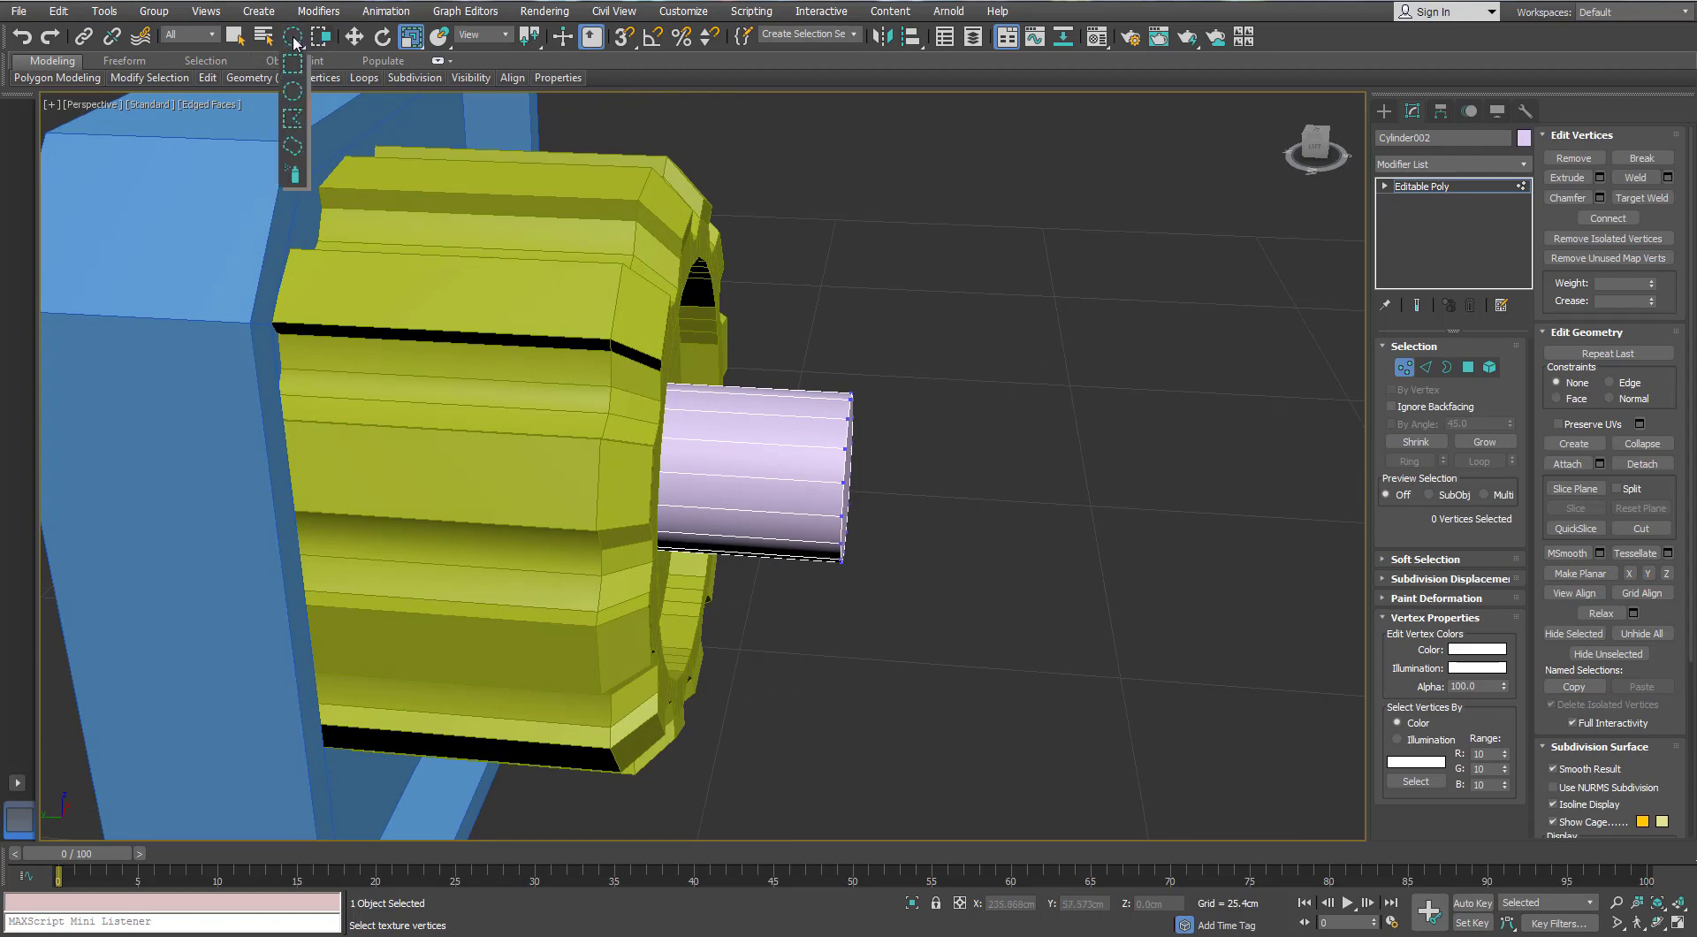
key("w")
left_click_drag(764, 470, 877, 484)
middle_click_drag(878, 485, 832, 428, "alt")
scroll(805, 454, "down", 5)
scroll(814, 470, "up", 5)
key("1")
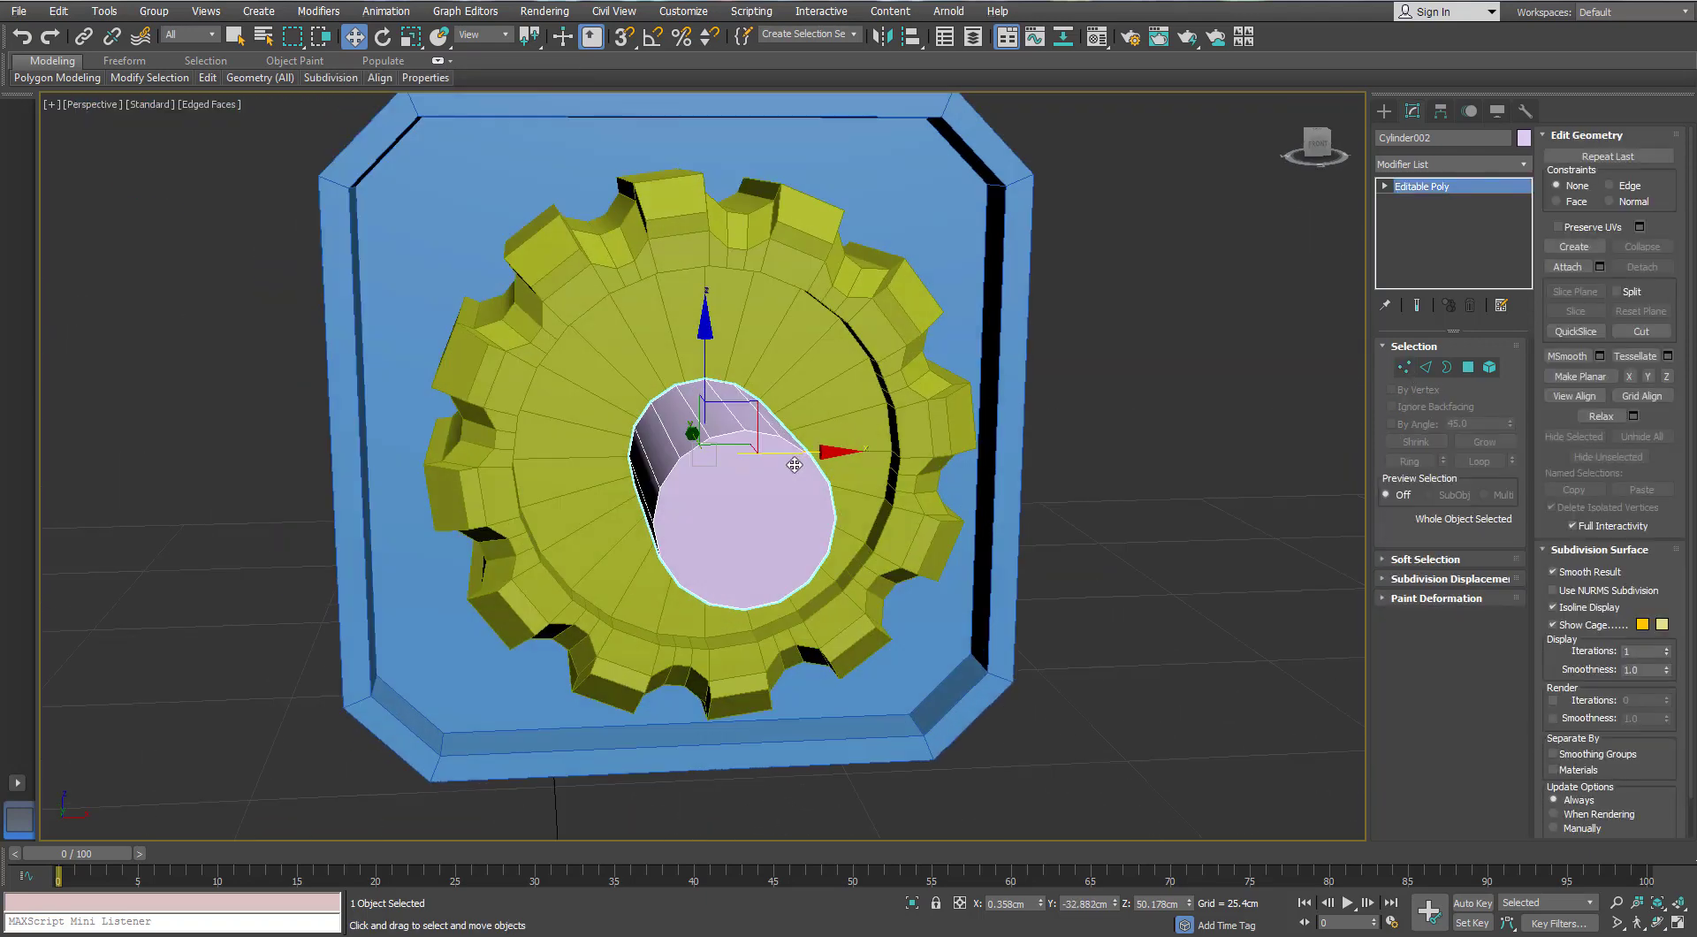
Align the shaft with the toothed cylinder in X and Z position only, pivot point to pivot point, and check it in wireframe
left_click(914, 38)
left_click(746, 322)
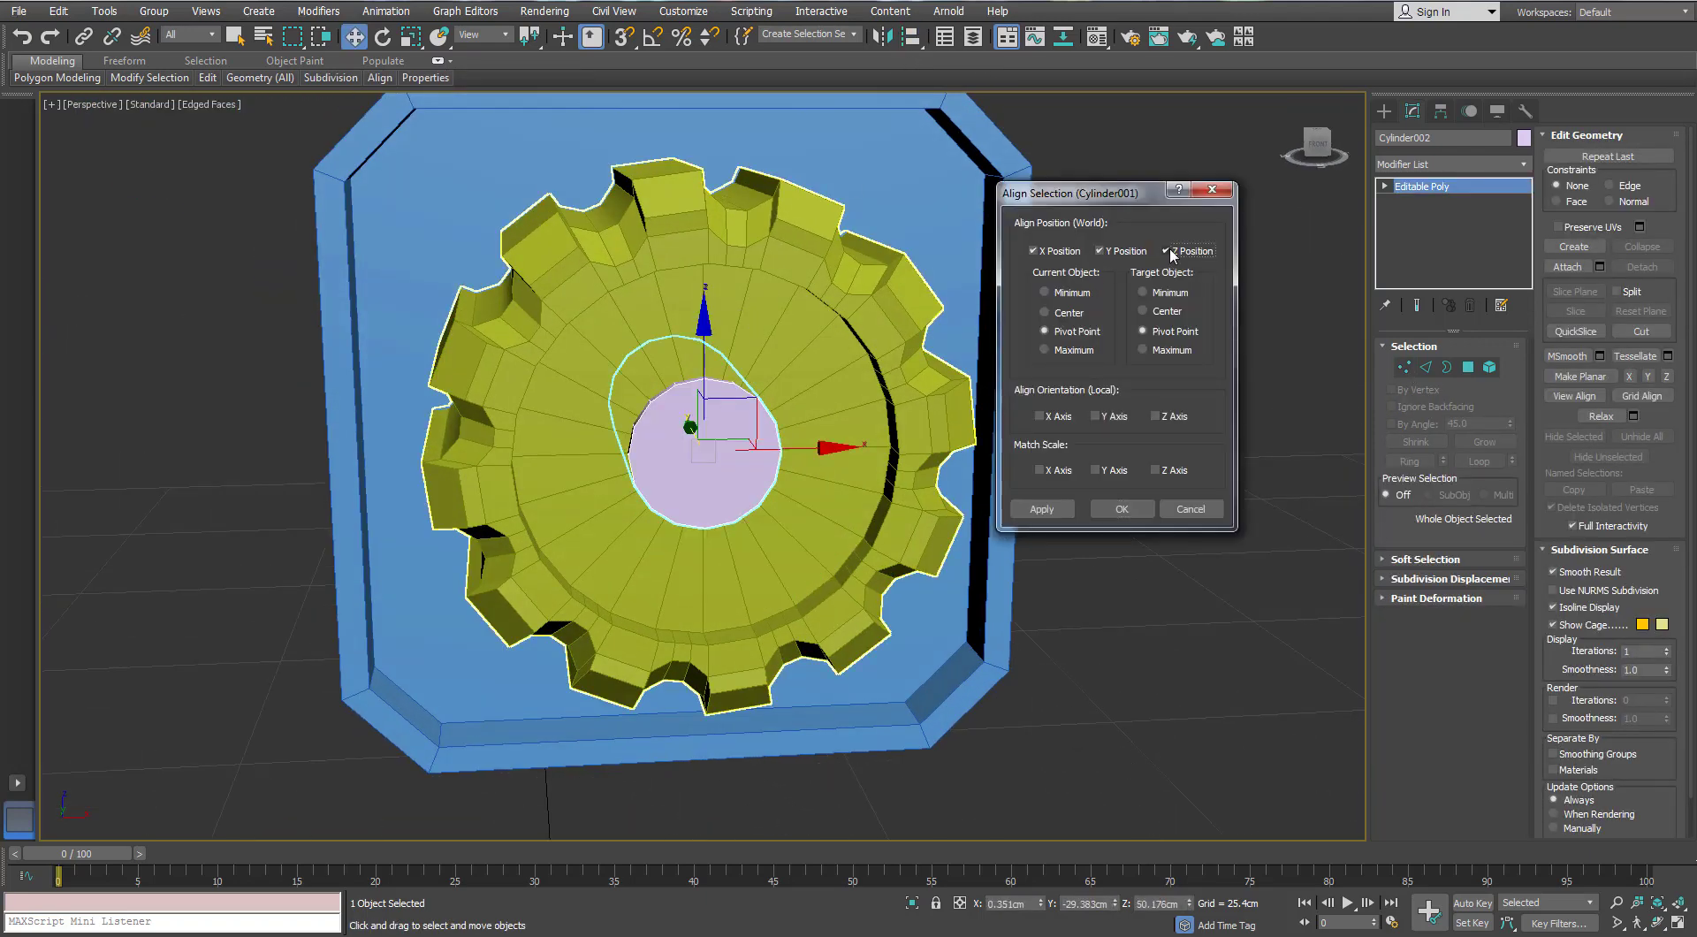
left_click(1104, 251)
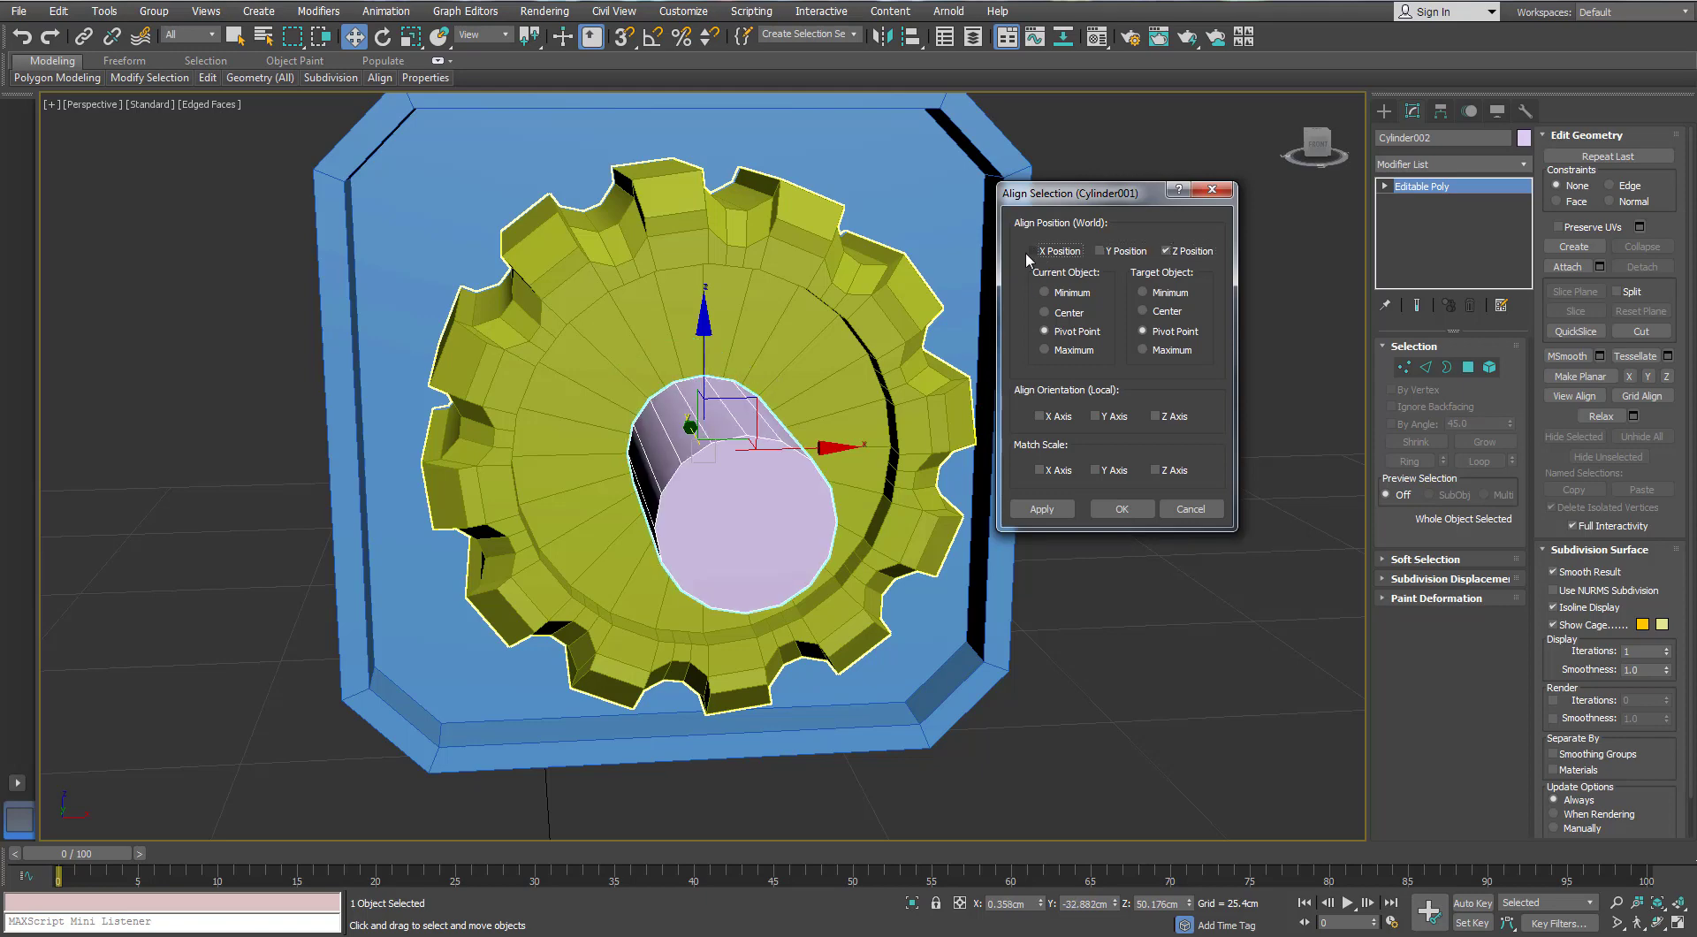
left_click(1101, 252)
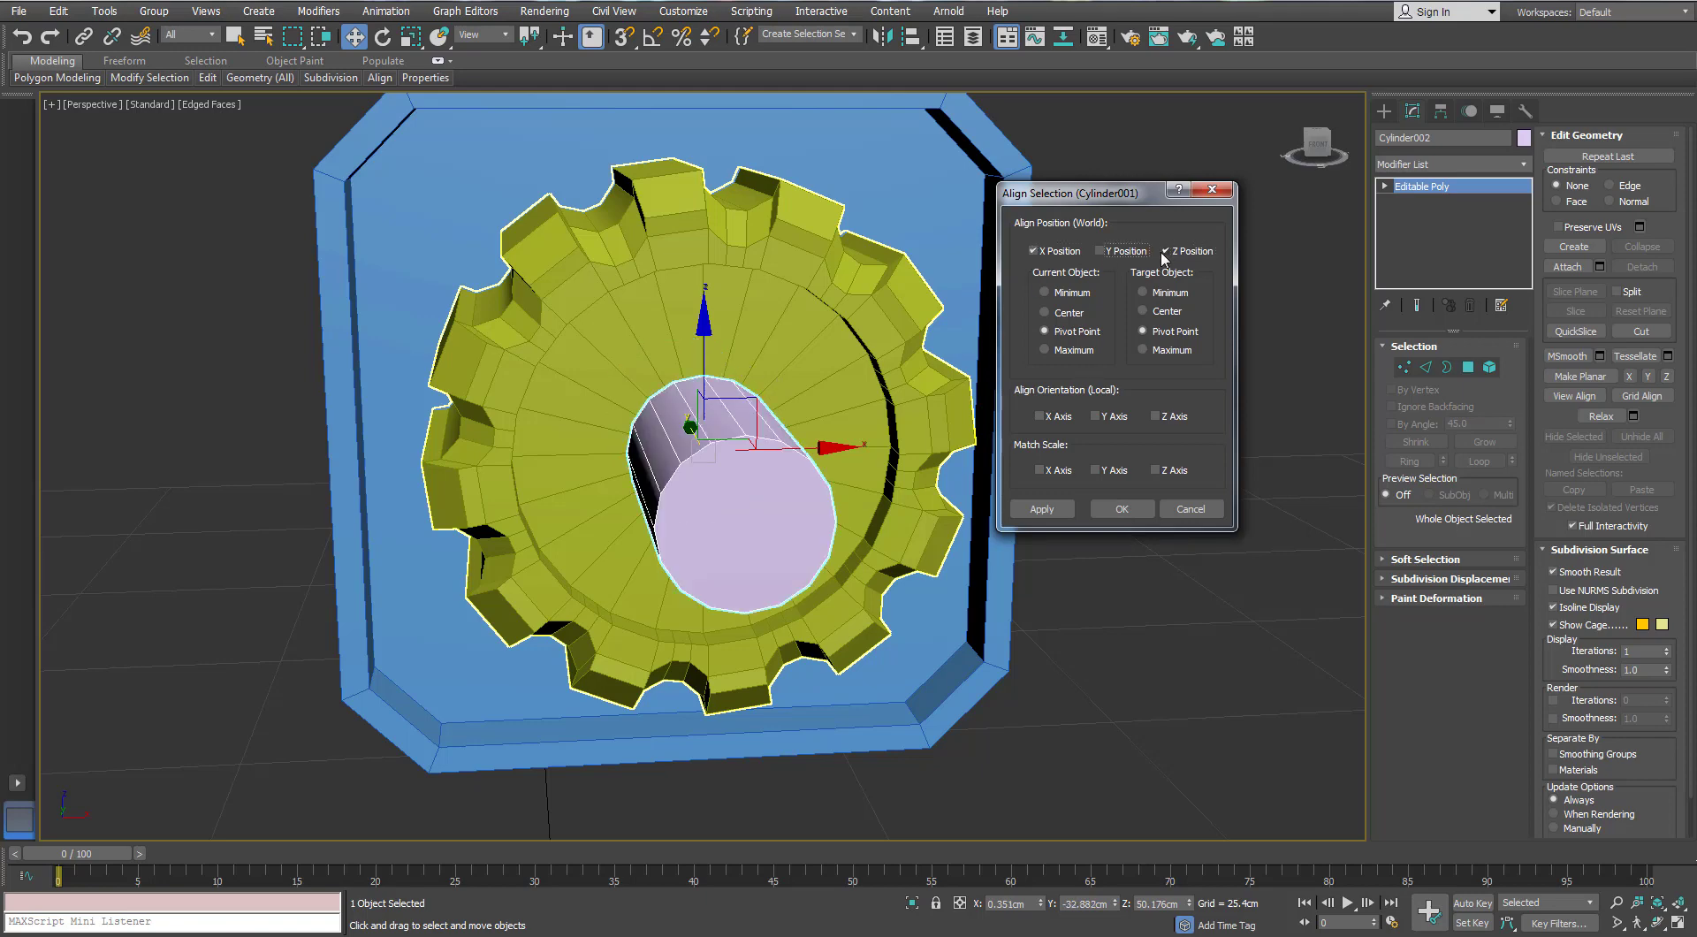
left_click(1134, 508)
mouse_move(990, 477)
middle_mouse_down("alt")
mouse_move(1076, 493)
mouse_move(1143, 635)
middle_mouse_up("alt")
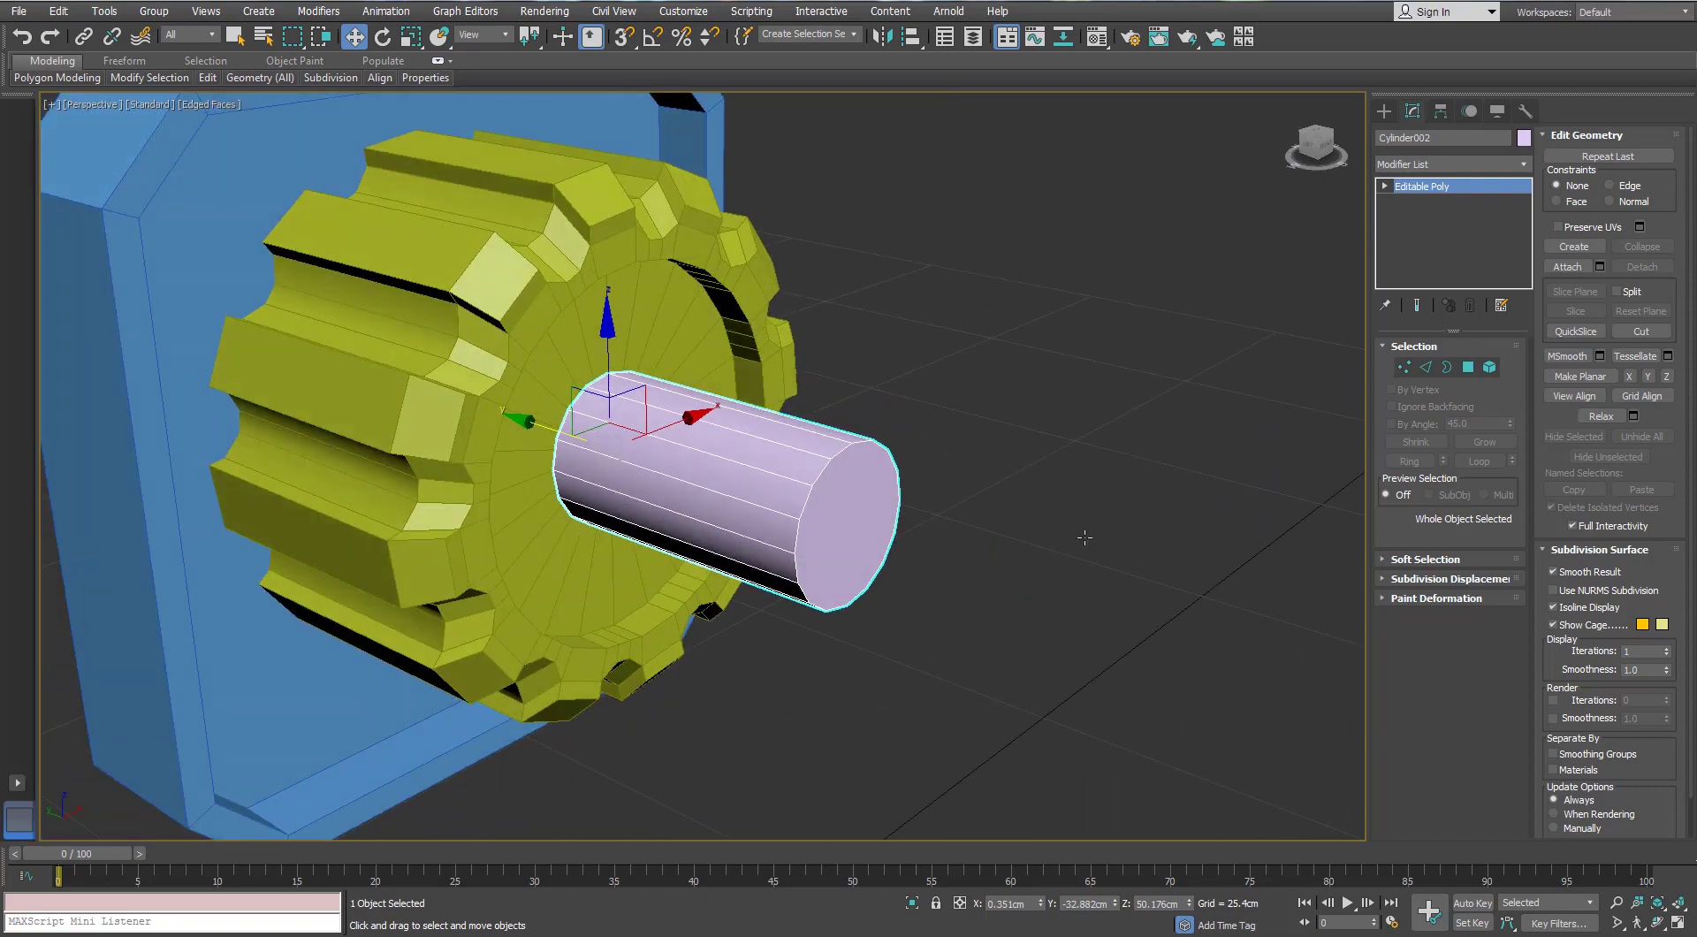
scroll(1051, 530, "down", 5)
key("F3")
key("F3")
scroll(665, 419, "up", 4)
Create a cylinder centred on the shaft's front end, about 1.79 cm in radius and 1.09 cm high
mouse_move(876, 462)
middle_mouse_down()
mouse_move(665, 419)
mouse_move(655, 367)
mouse_move(667, 382)
mouse_move(610, 393)
mouse_move(916, 358)
middle_mouse_up()
scroll(609, 393, "up", 4)
scroll(602, 411, "down", 4)
left_click(1384, 113)
left_click(1415, 260)
middle_click_drag(998, 437, 855, 408)
scroll(841, 448, "up", 3)
left_click_drag(862, 410, 873, 172)
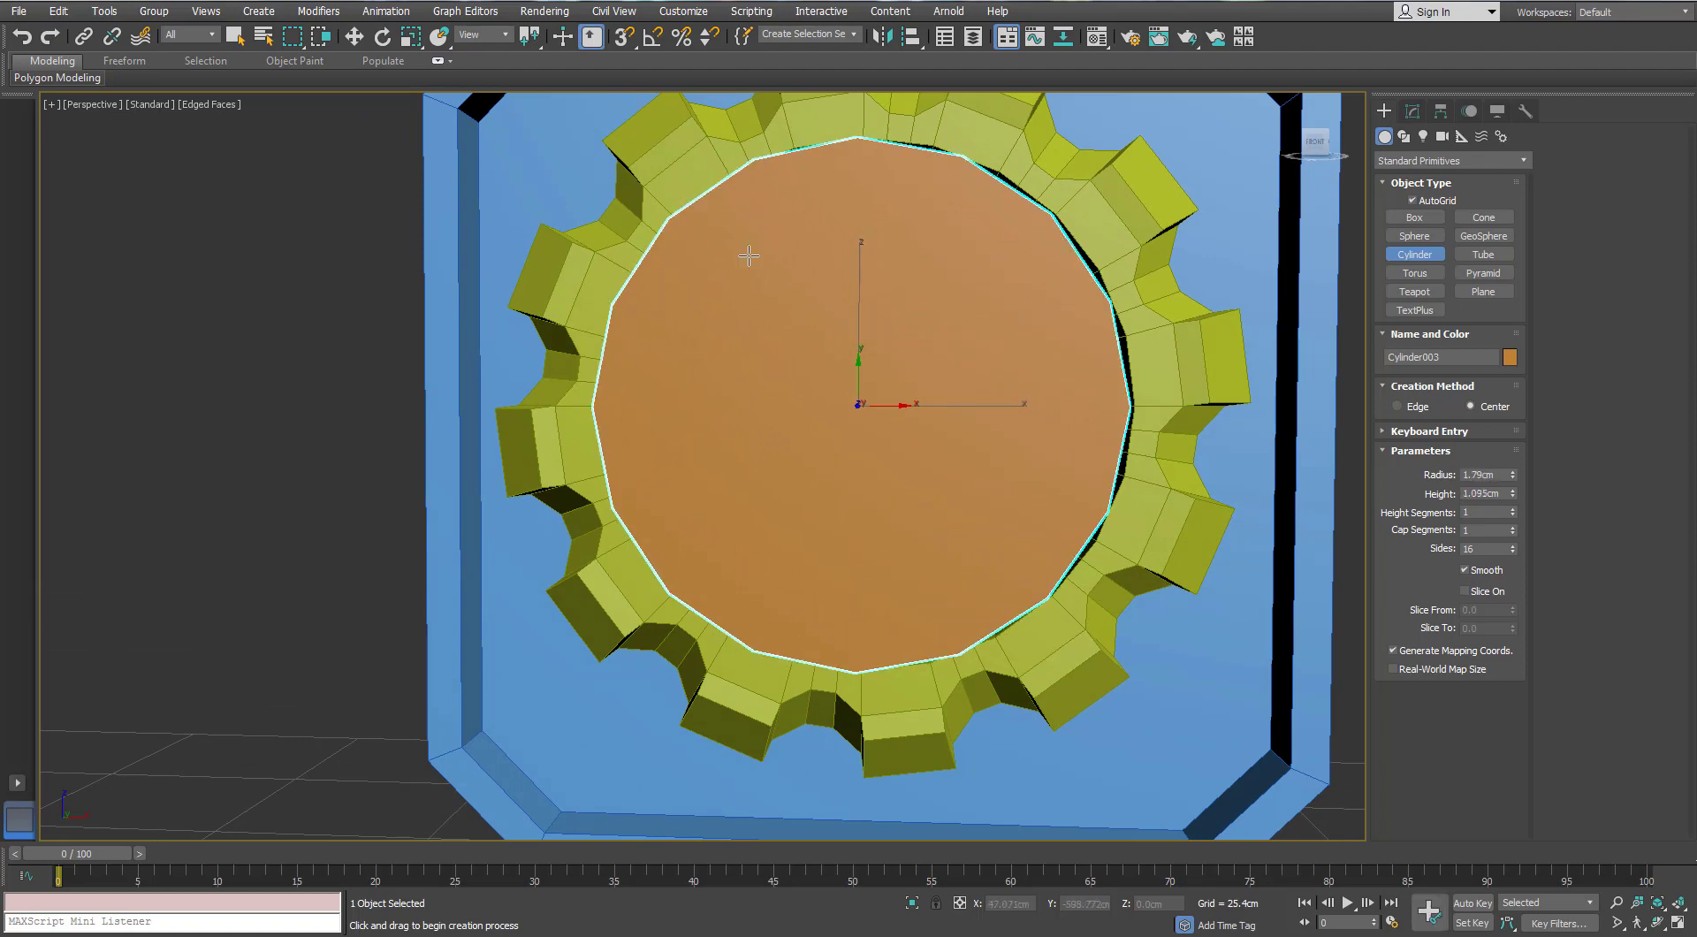
left_click(752, 257)
middle_click_drag(833, 340, 982, 396, "alt")
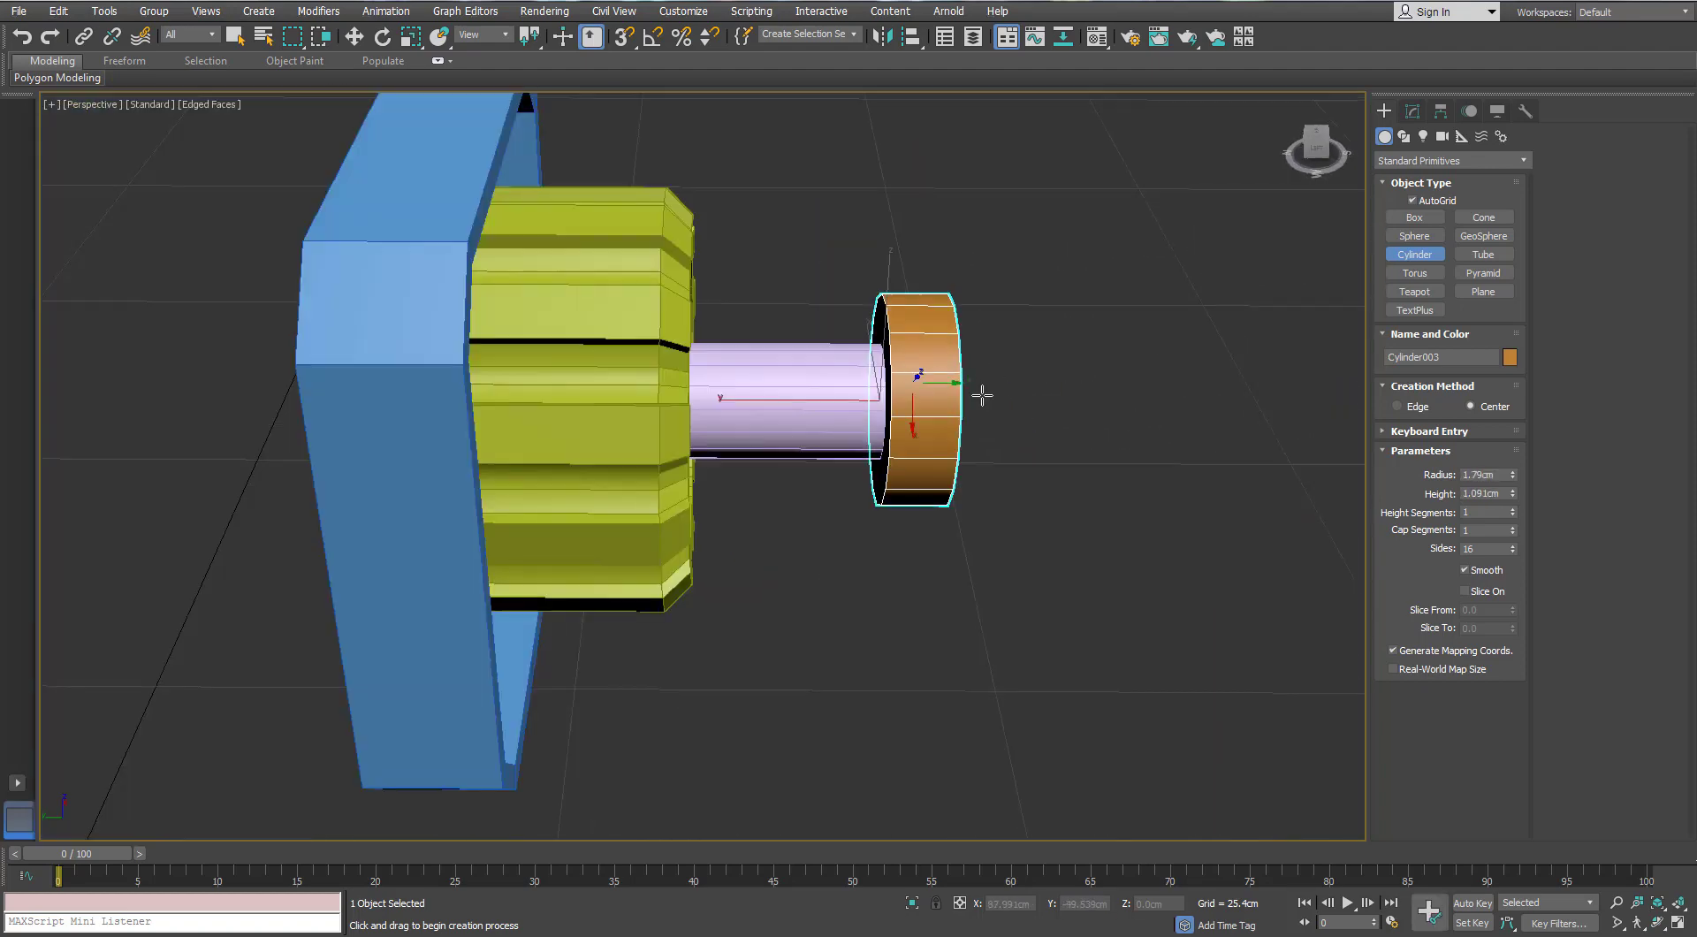
key("w")
scroll(838, 378, "up", 3)
middle_click_drag(835, 376, 742, 433, "alt")
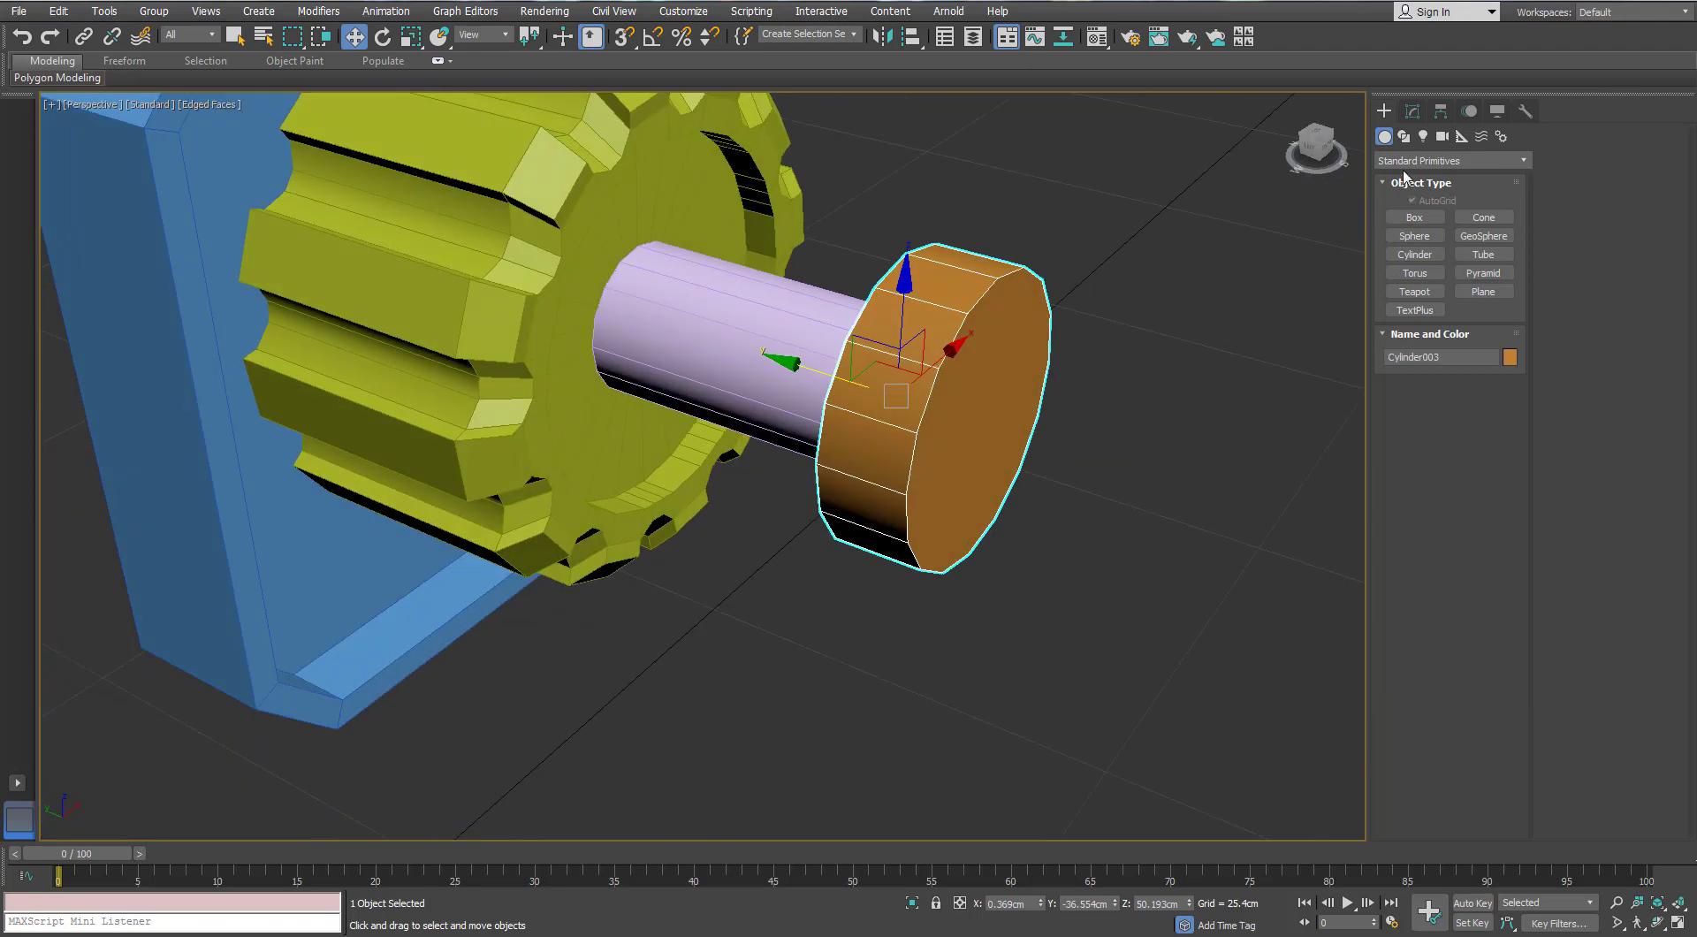
Try a side count of 8 on the end cylinder
left_click(1413, 112)
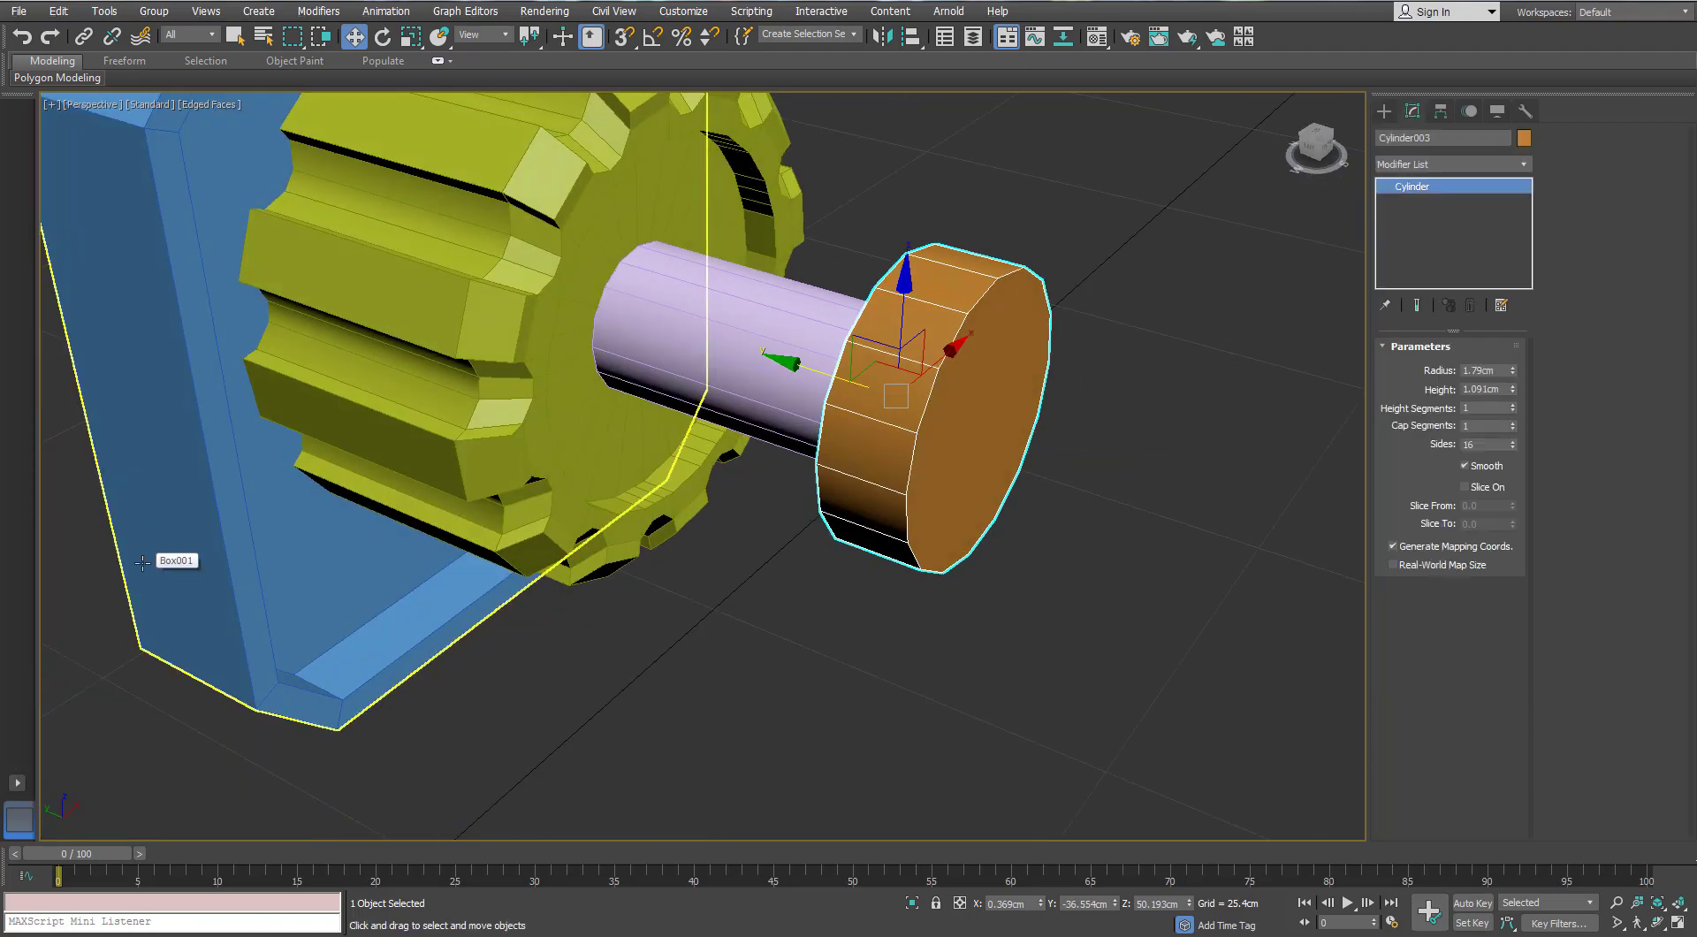
middle_click_drag(922, 420, 870, 449)
type("8")
key("Return")
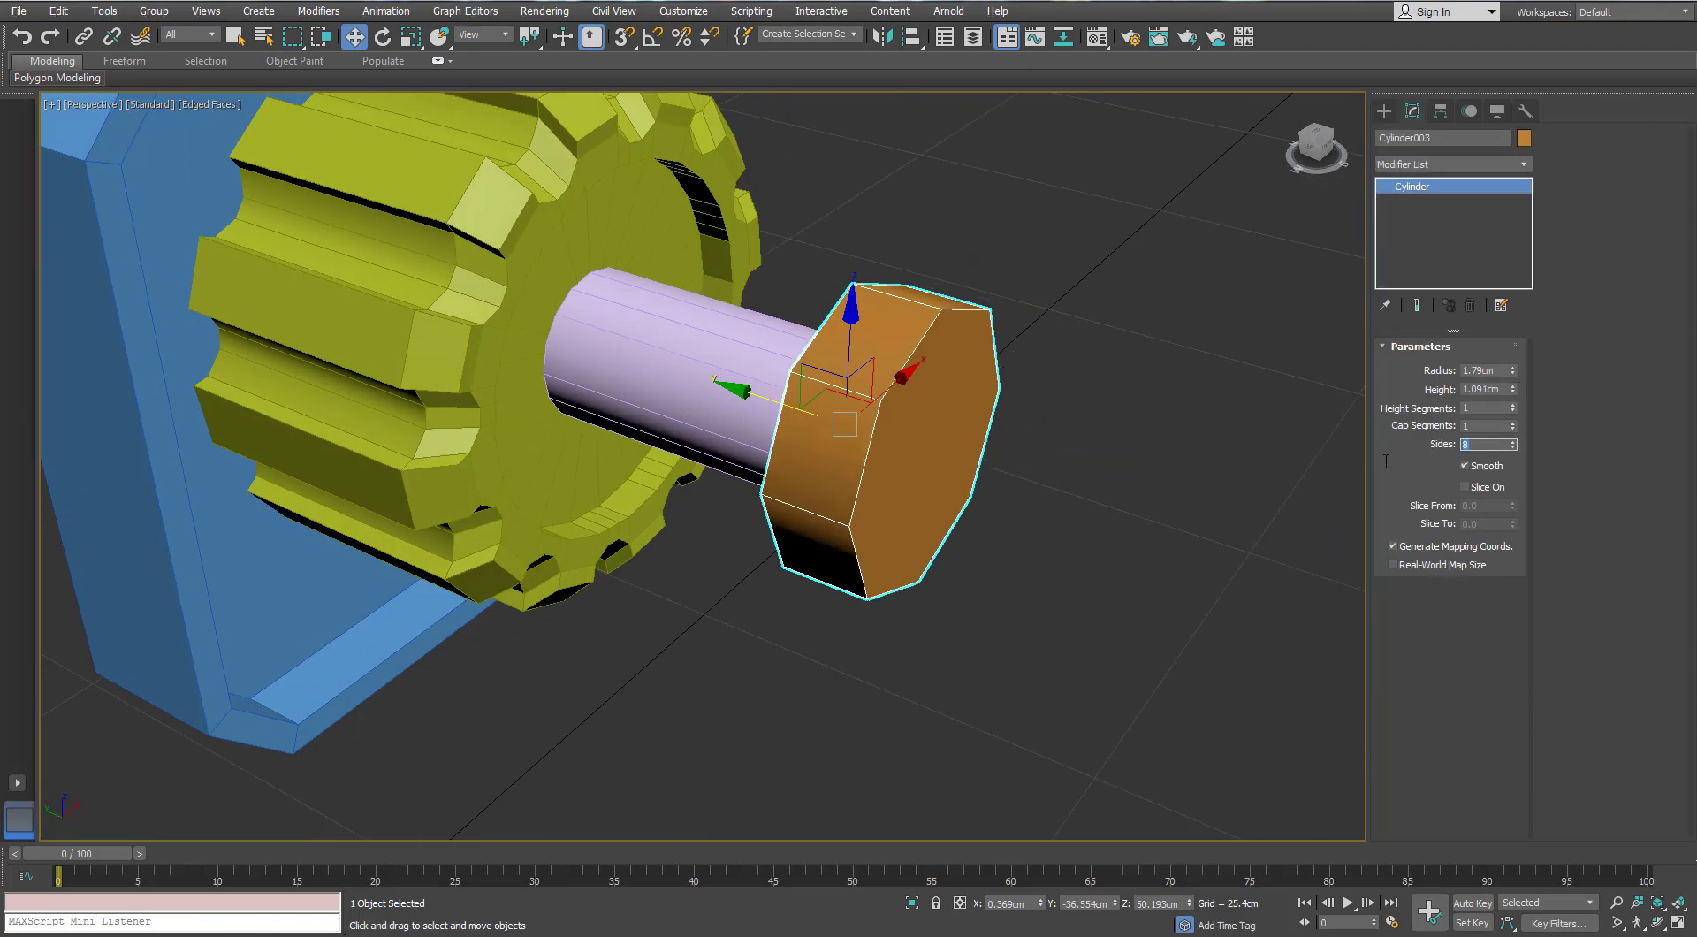
middle_click_drag(991, 453, 890, 406, "alt")
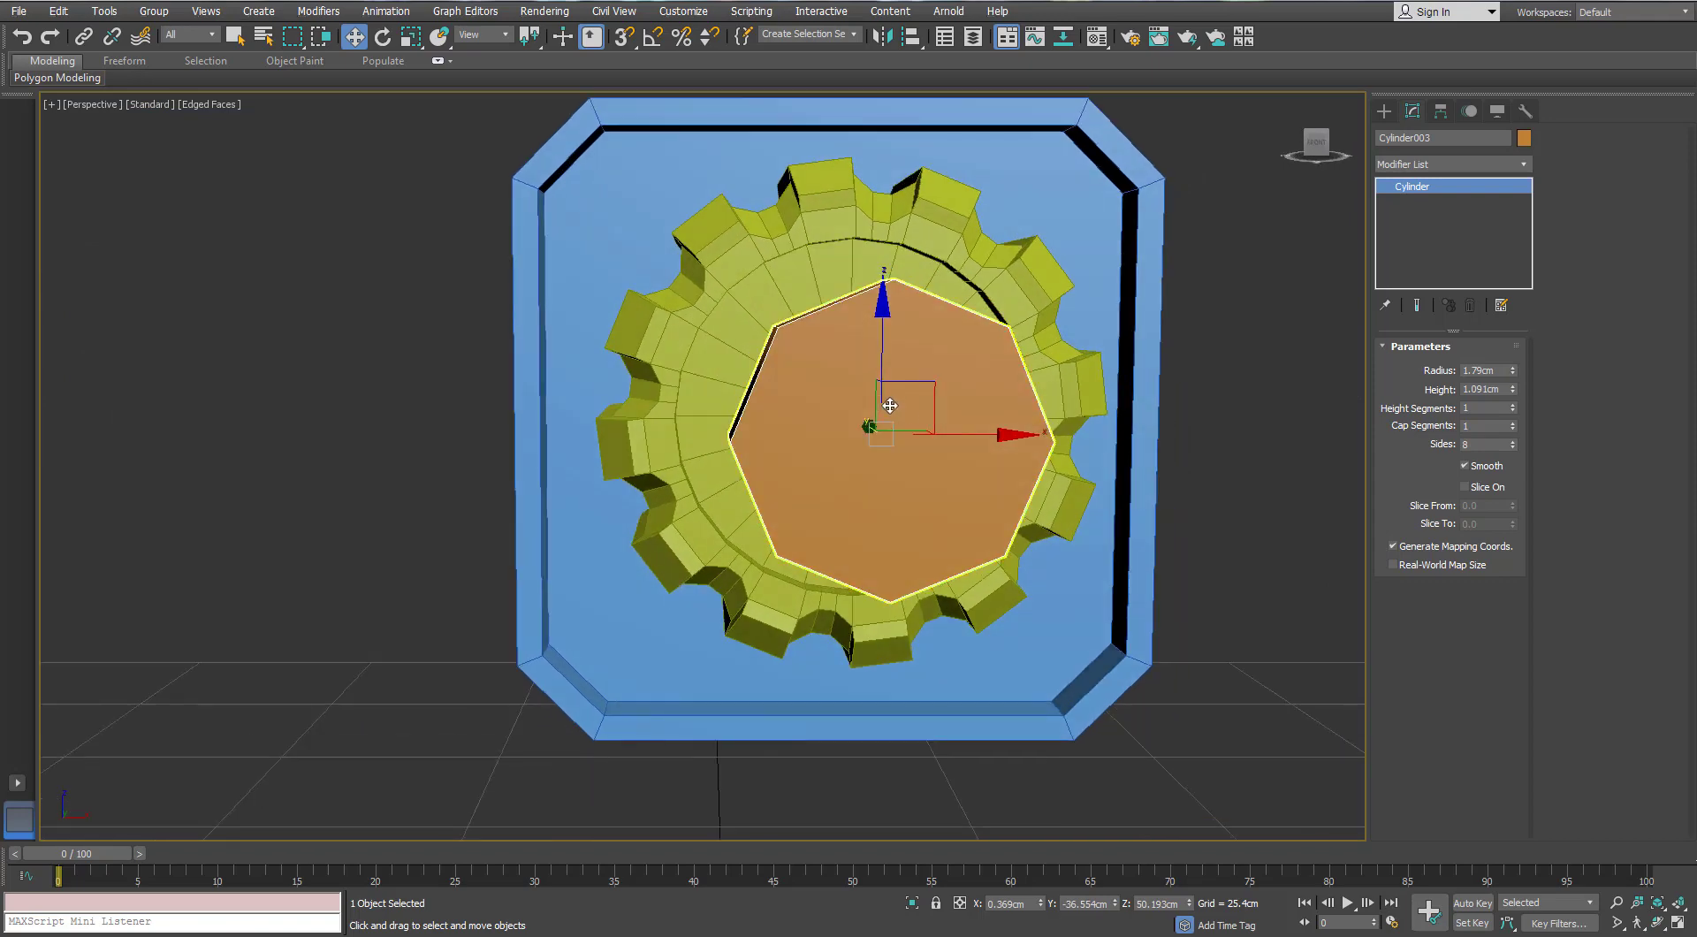
Set the end cylinder's side count to 6 and reduce its height to 0.964 cm
key("shift+z")
type("6")
key("Return")
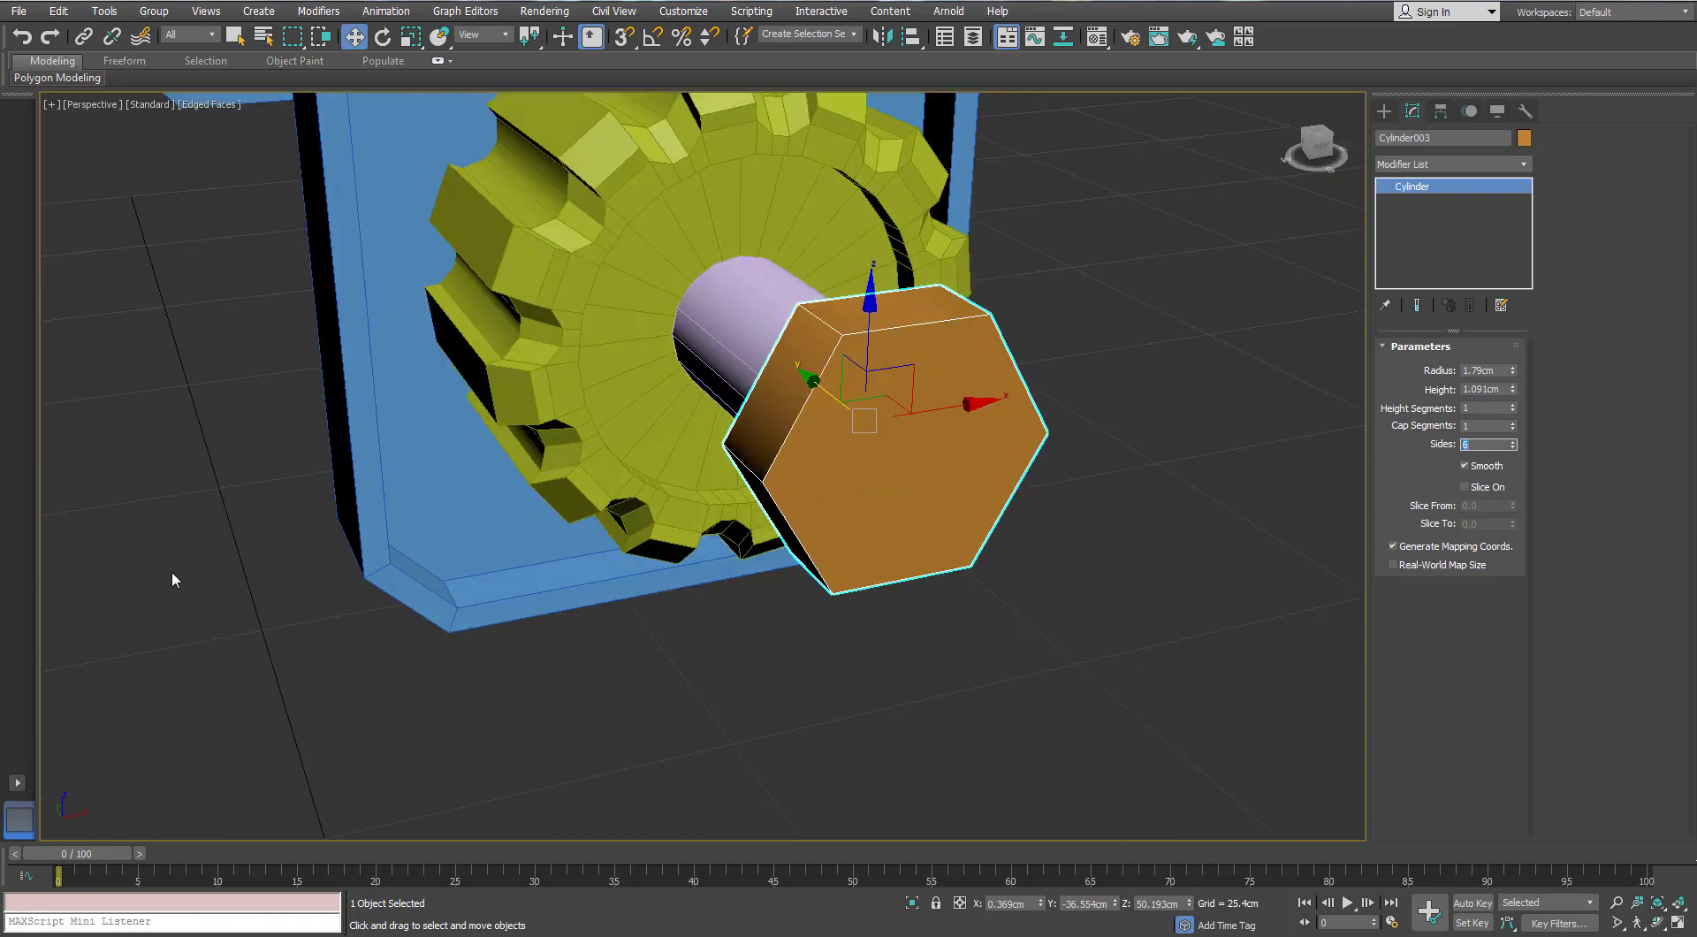
middle_click_drag(587, 464, 743, 439, "alt")
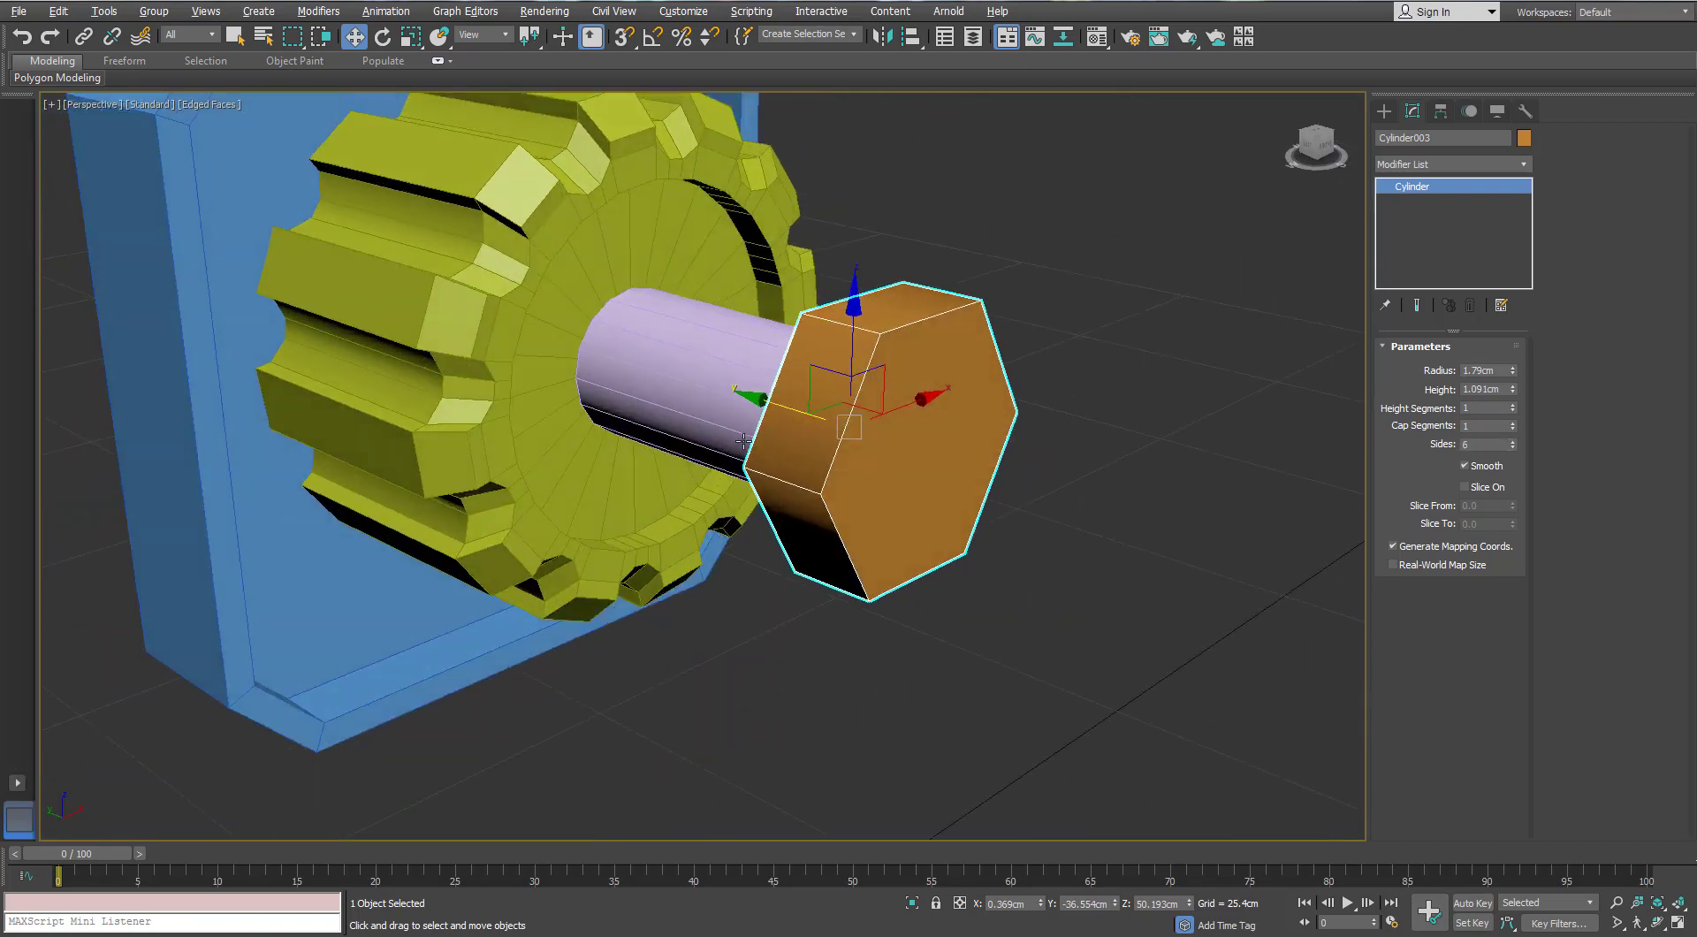
middle_click_drag(847, 467, 968, 451, "alt")
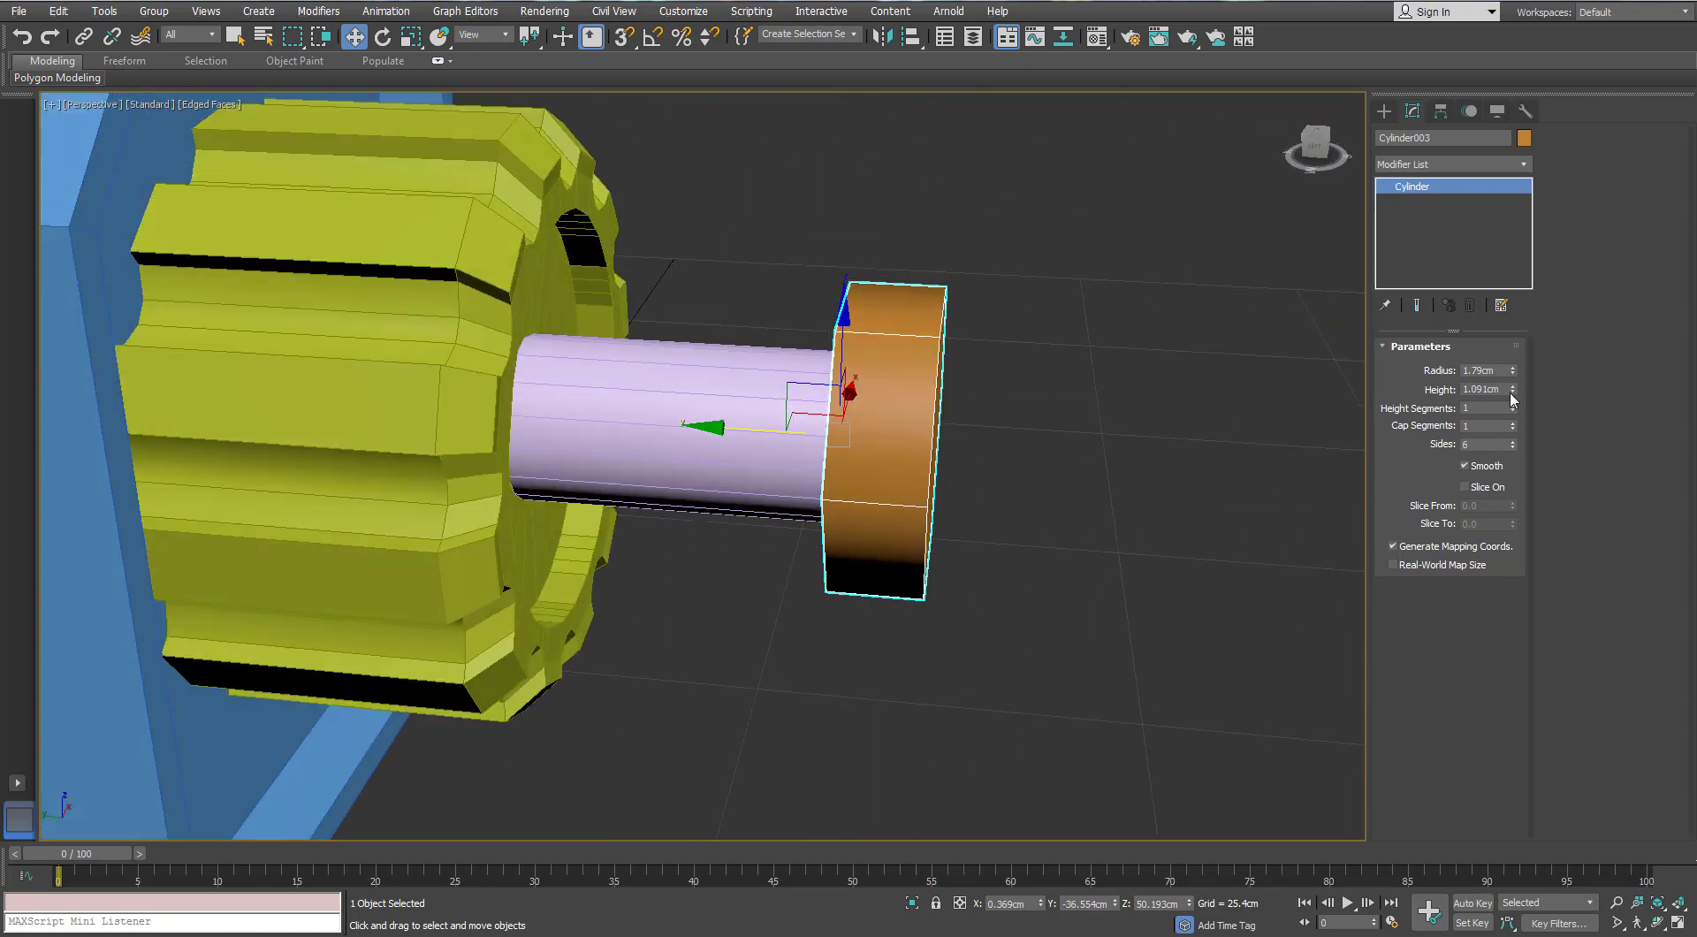
left_click_drag(1512, 390, 1507, 399)
middle_click_drag(840, 453, 886, 442, "alt")
Move the shaft's front-end vertices 0.612 cm along Y toward the knob to shorten the shaft
left_click(776, 437)
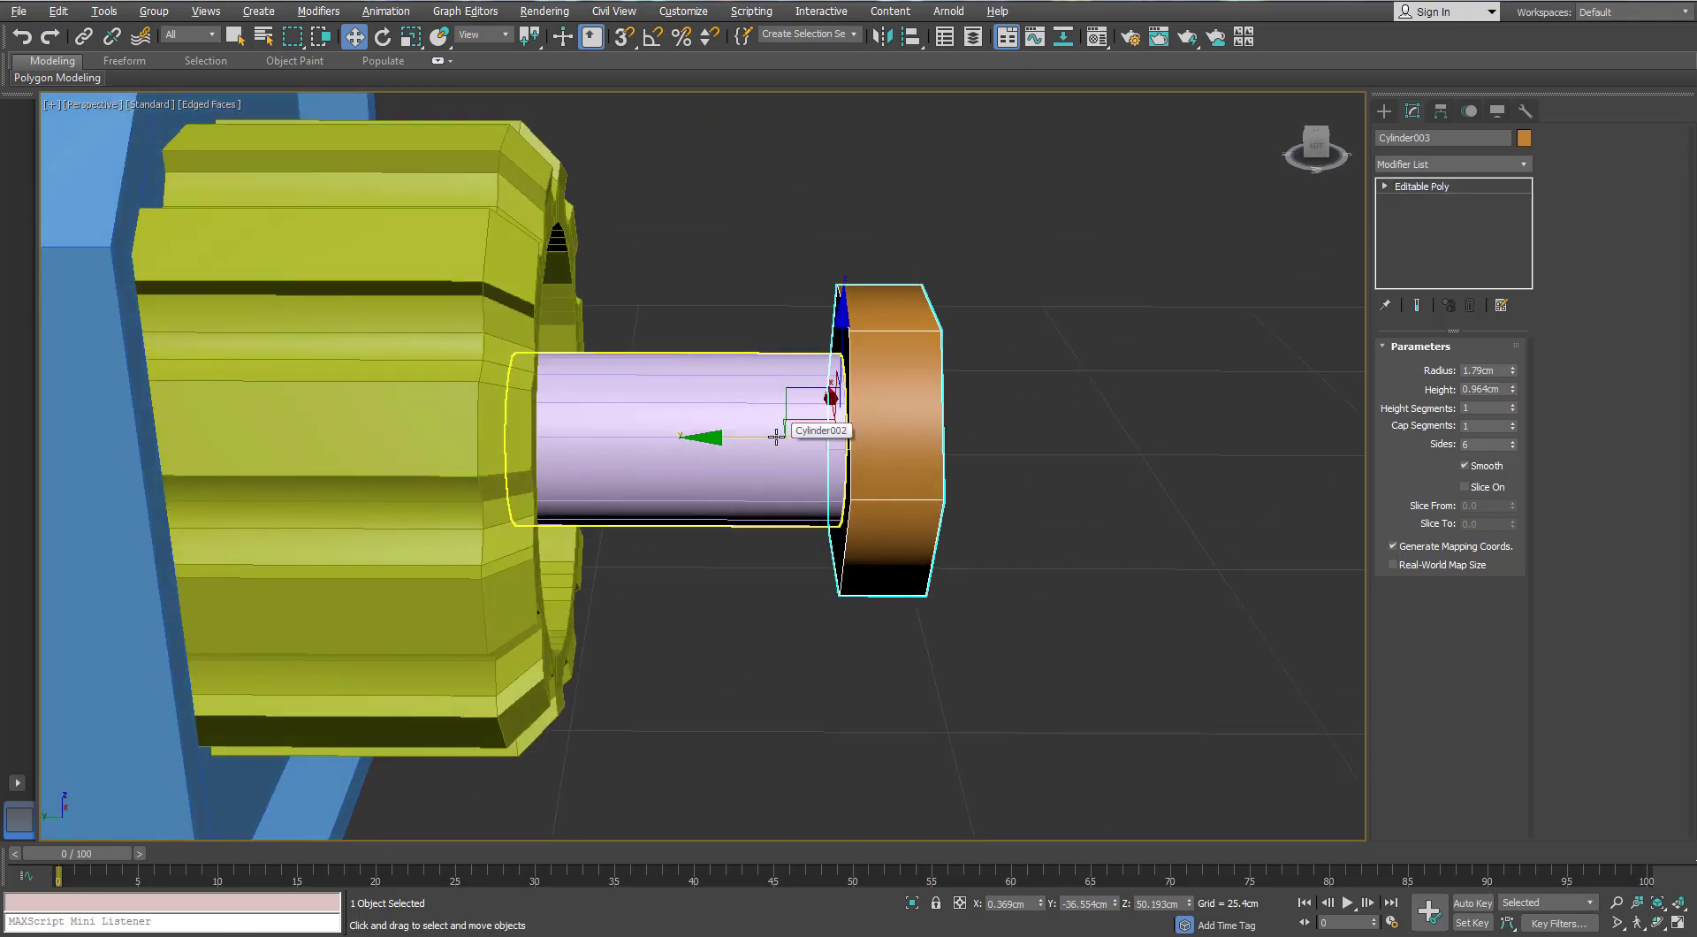
left_click(1403, 367)
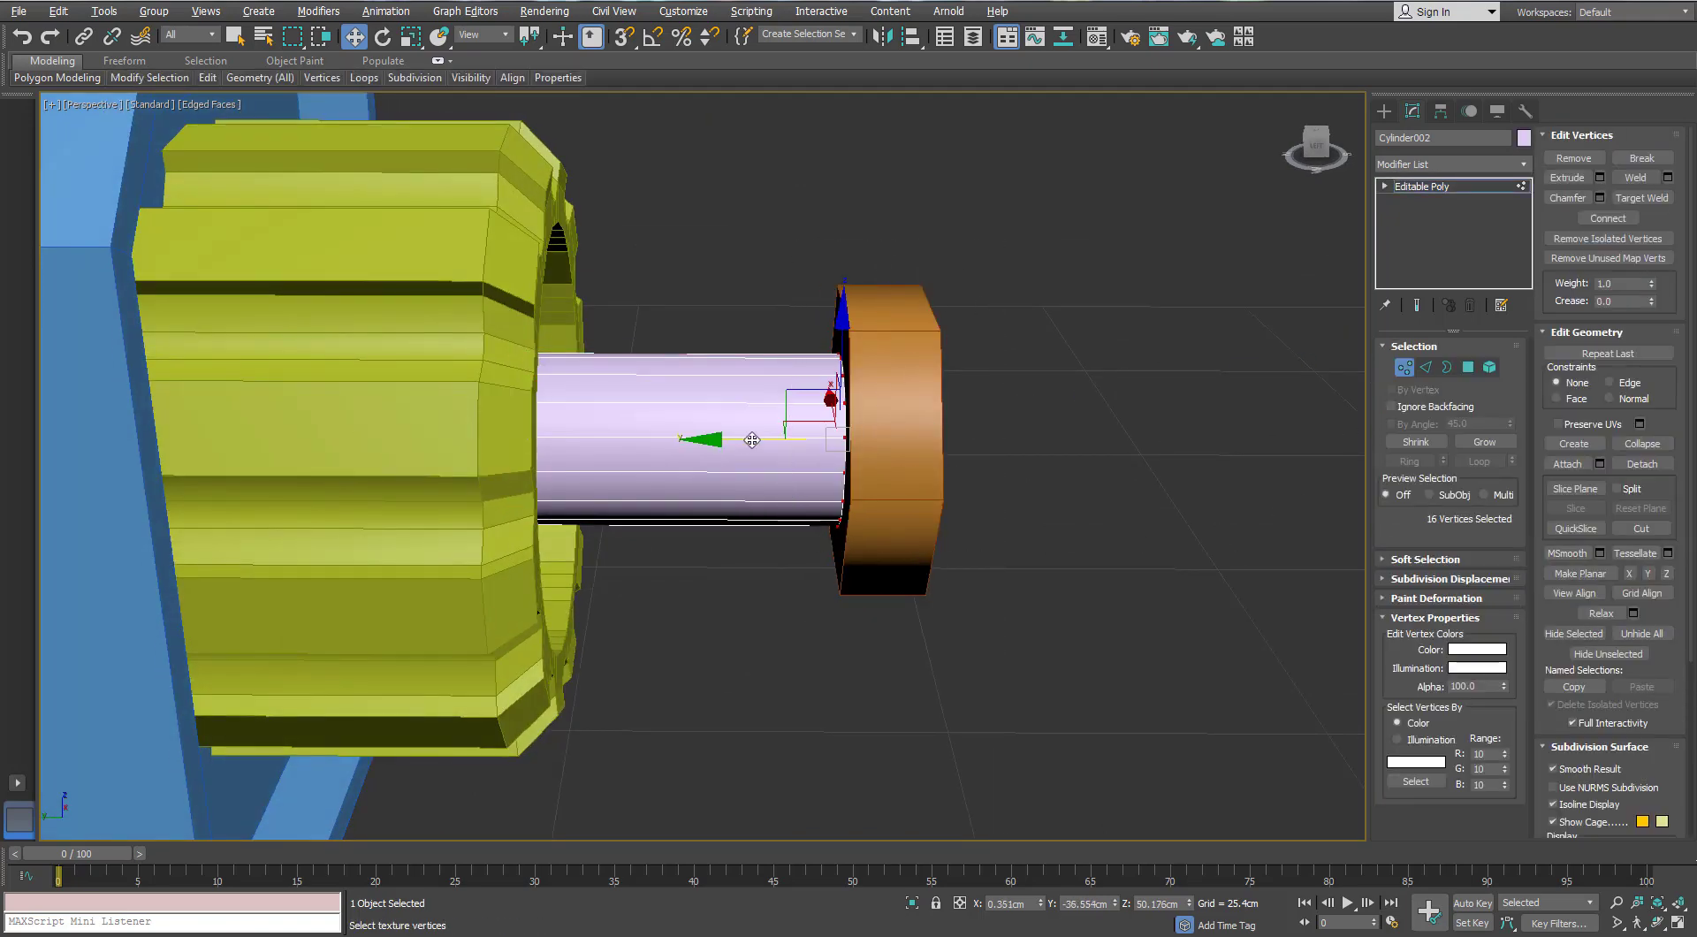
left_click_drag(752, 440, 698, 451)
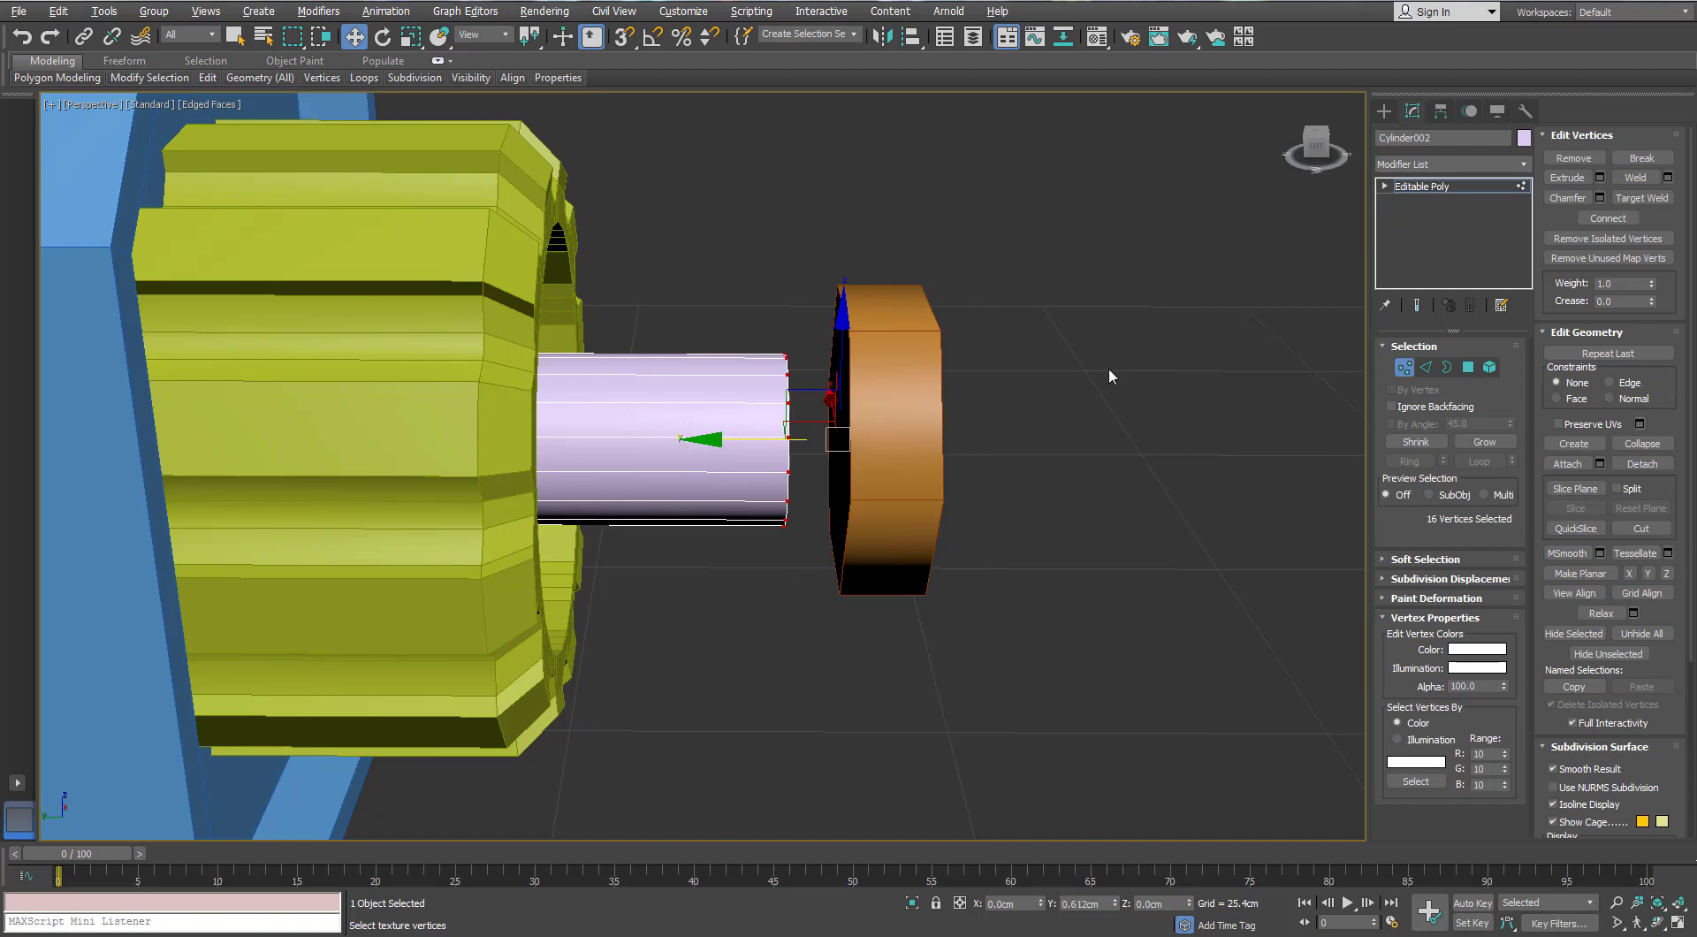
left_click(1404, 368)
Move the hexagonal cylinder along Y toward the knob so it sits against the shaft's front end
left_click(884, 426)
scroll(744, 439, "up", 3)
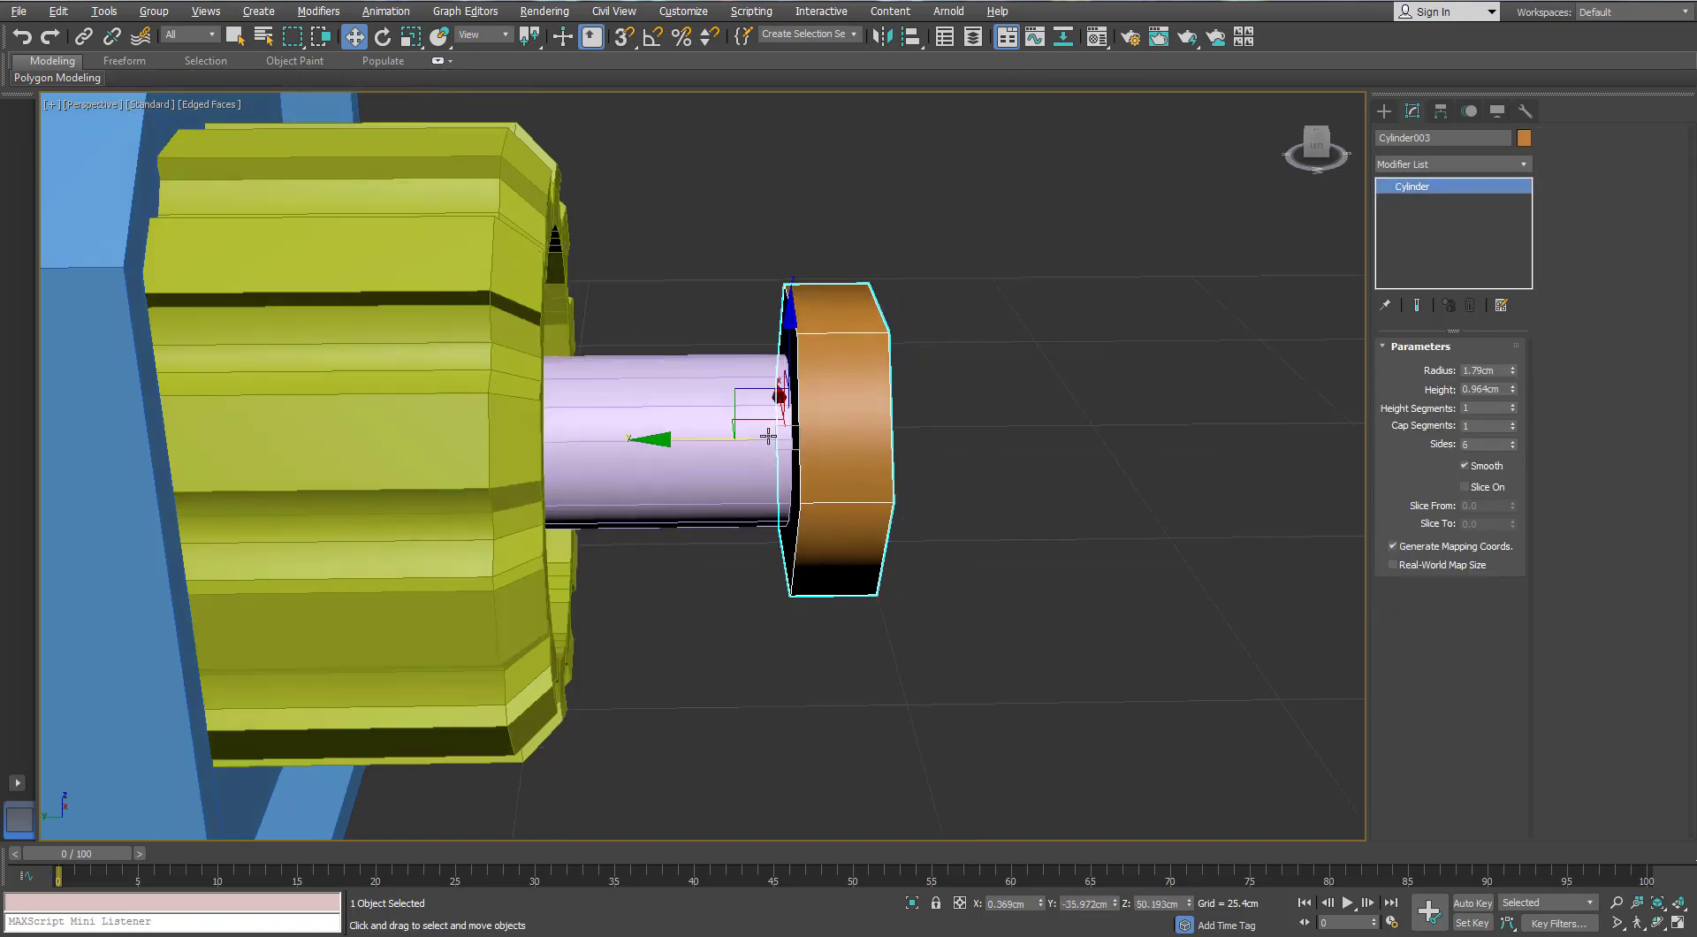
left_click_drag(698, 455, 690, 454)
scroll(882, 421, "down", 3)
left_click(882, 421)
scroll(882, 421, "down", 4)
middle_click_drag(882, 421, 1043, 293, "alt")
scroll(619, 384, "up", 3)
left_click(645, 389)
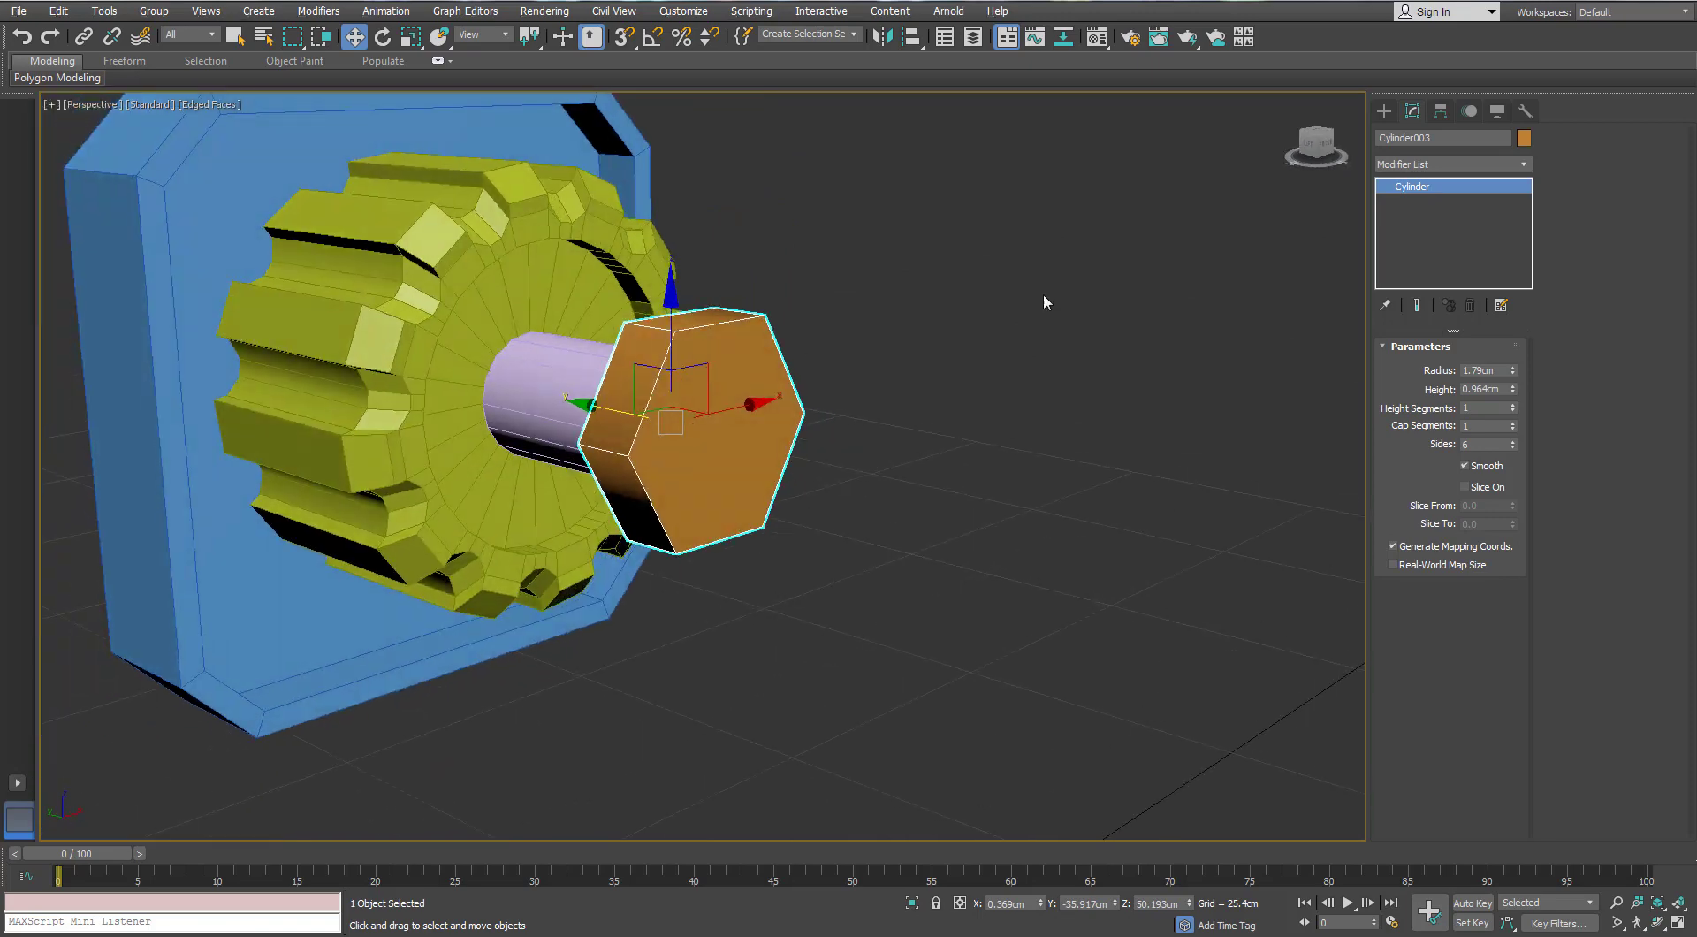
Create a cylinder centred on the hexagonal piece's front face, about 1.7 cm in radius and 1.35 cm high
left_click(1385, 111)
left_click(1414, 258)
middle_click_drag(584, 435, 678, 430, "alt")
left_click_drag(678, 430, 703, 243)
left_click(800, 331)
middle_click_drag(832, 355, 1056, 369, "alt")
Set the new front cylinder's side count to 24
left_click(1412, 111)
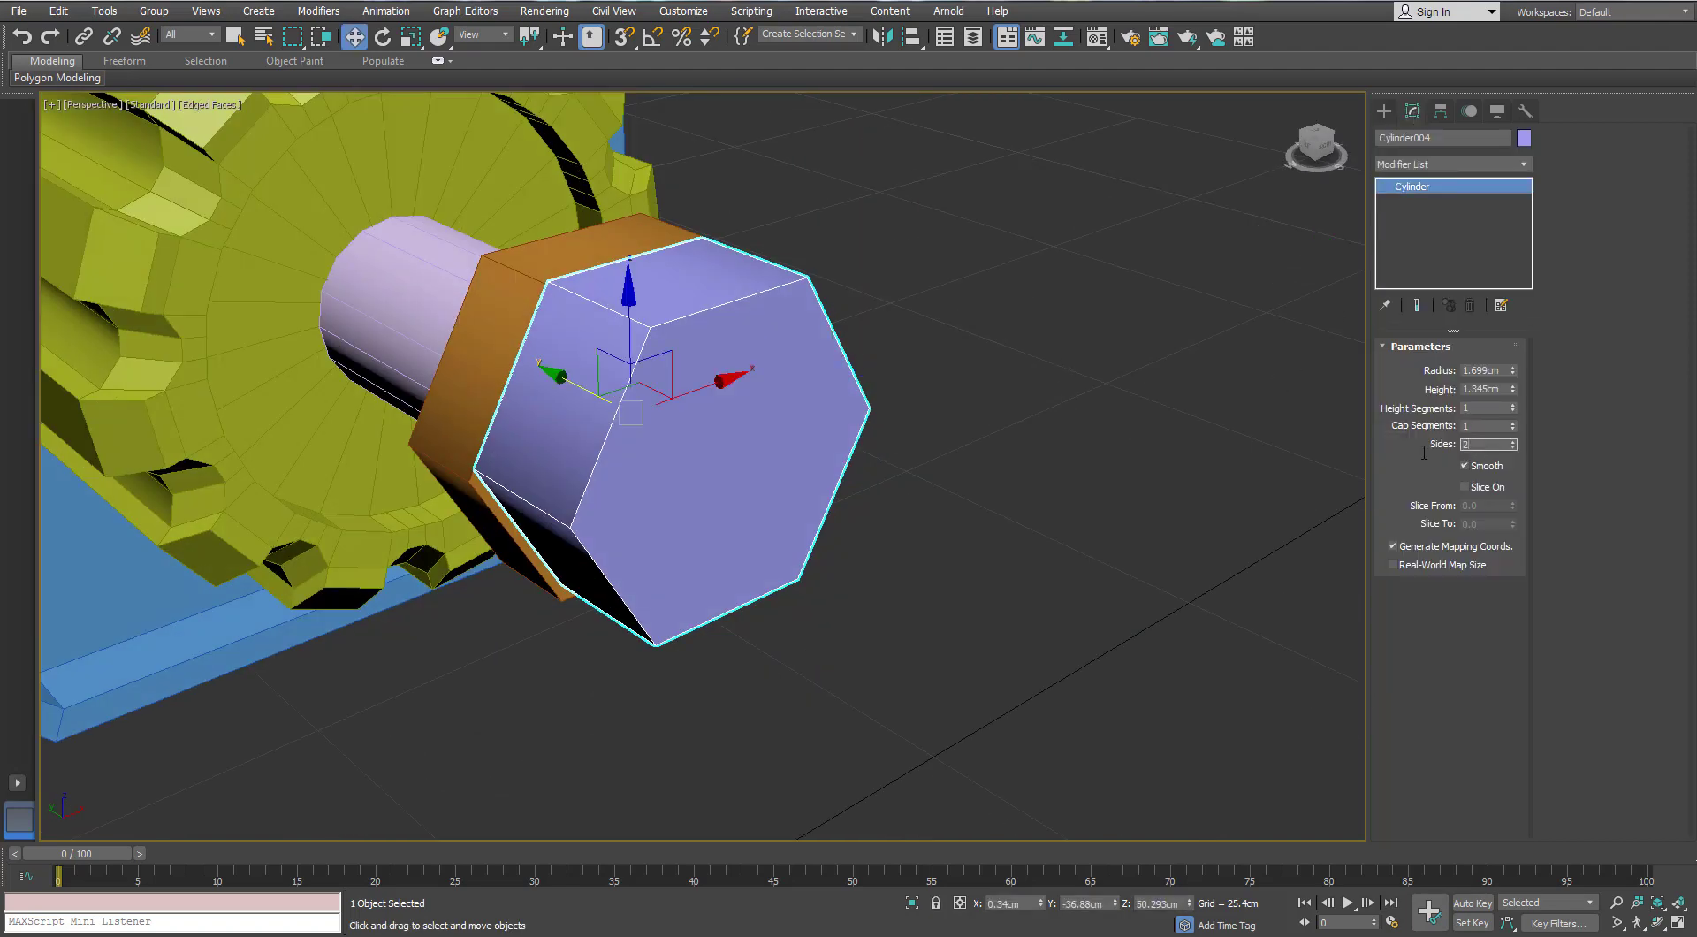
type("24")
key("Return")
middle_click_drag(560, 449, 550, 415, "alt")
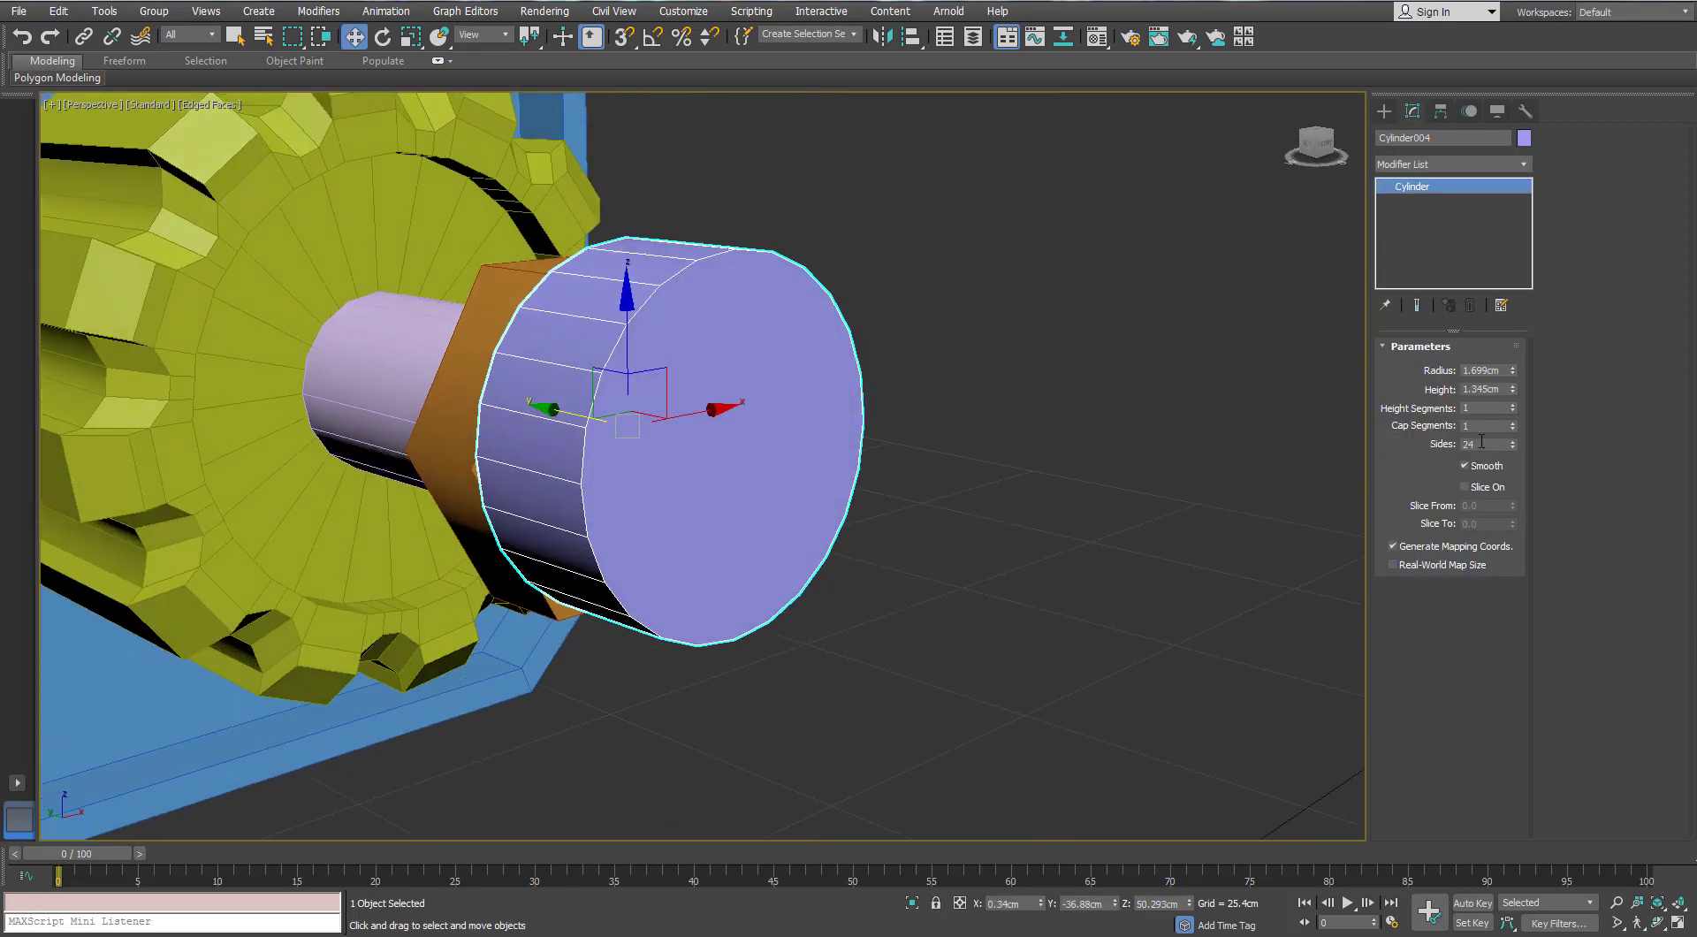
middle_click_drag(697, 472, 665, 479, "alt")
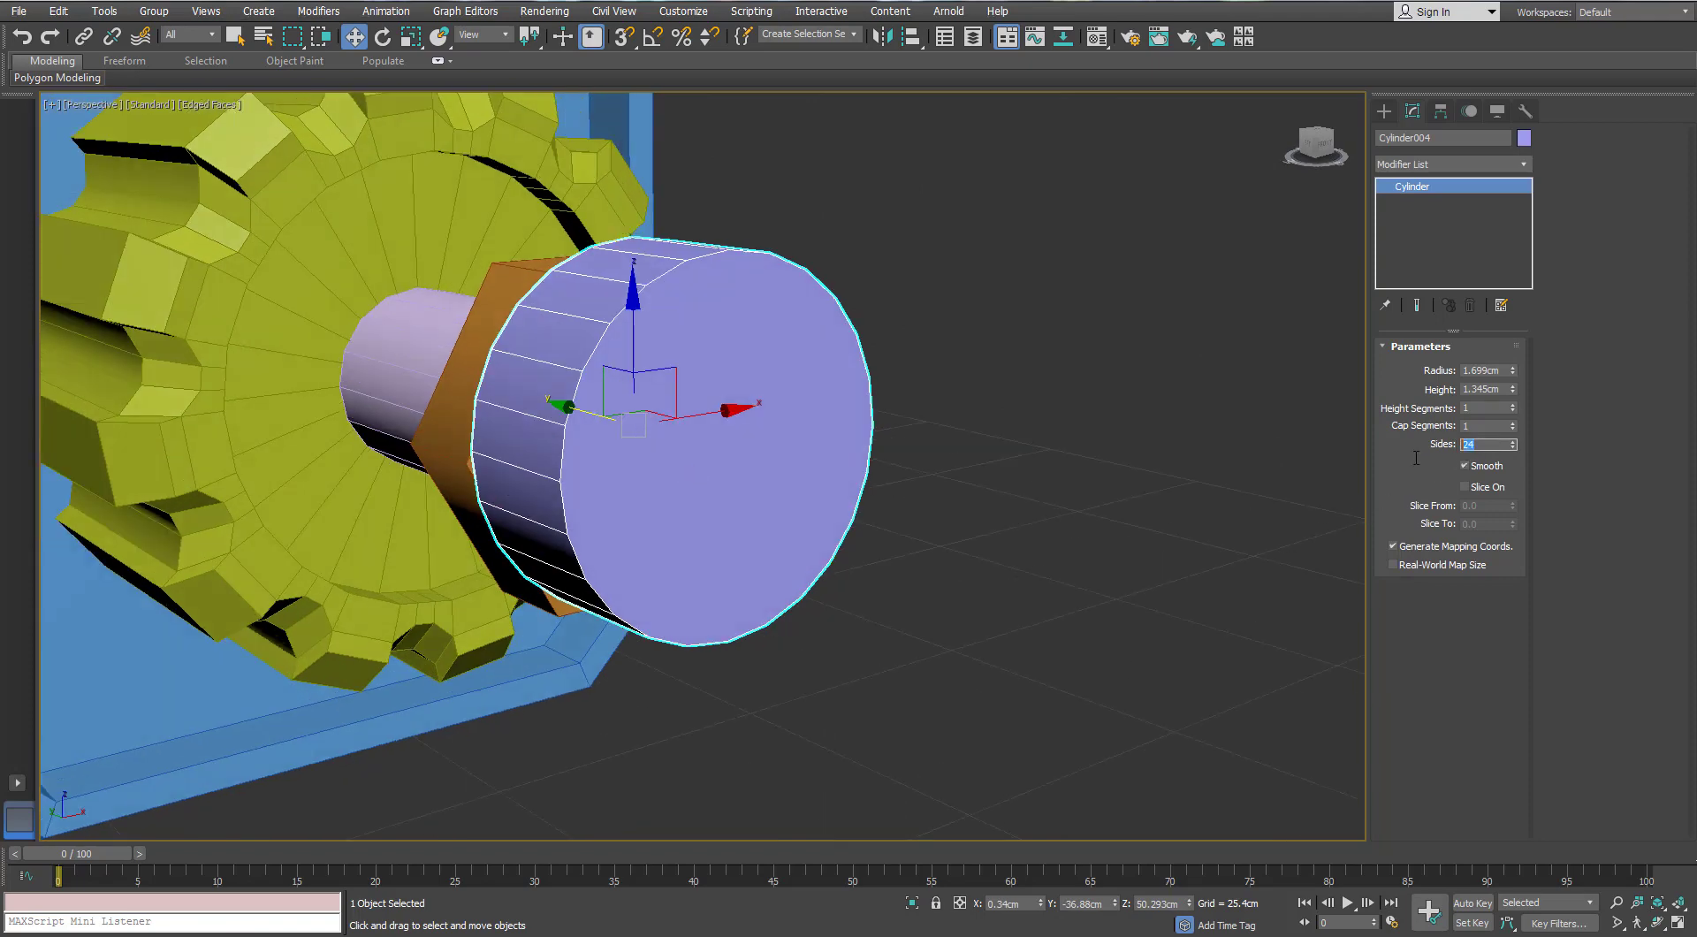
Align the front cylinder to the hexagonal nut by pivot point in X and Z only, leaving Y position out
key("Return")
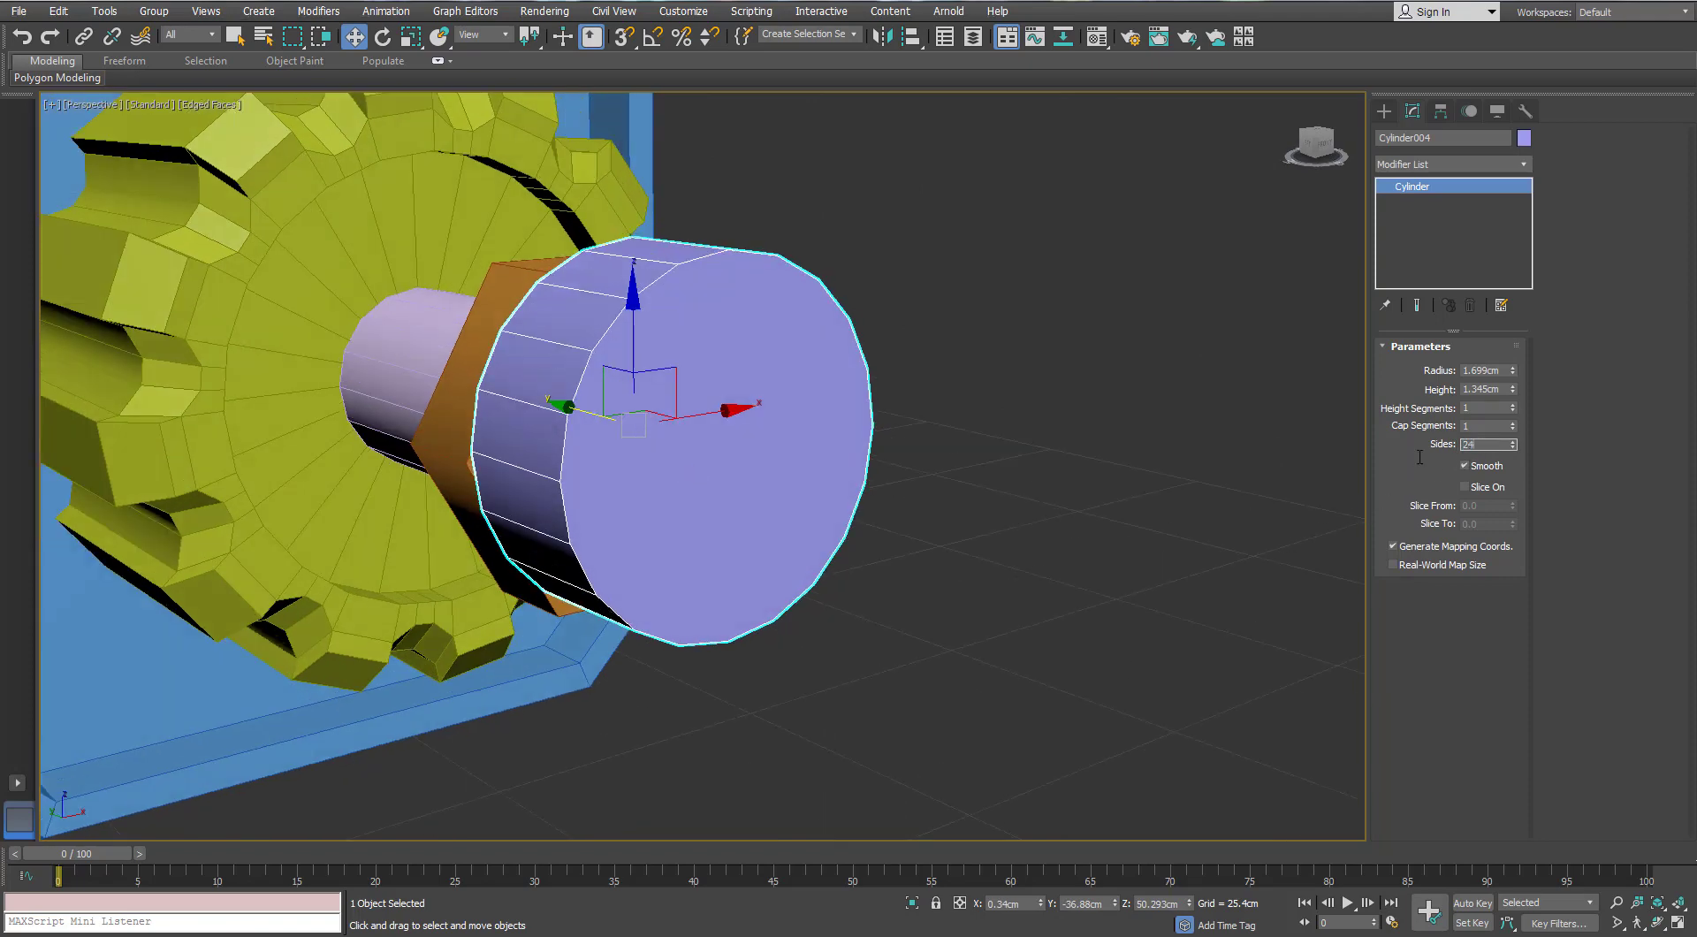
key("Return")
mouse_move(580, 421)
middle_mouse_down("alt")
mouse_move(610, 445)
mouse_move(590, 442)
middle_mouse_up("alt")
left_click(912, 38)
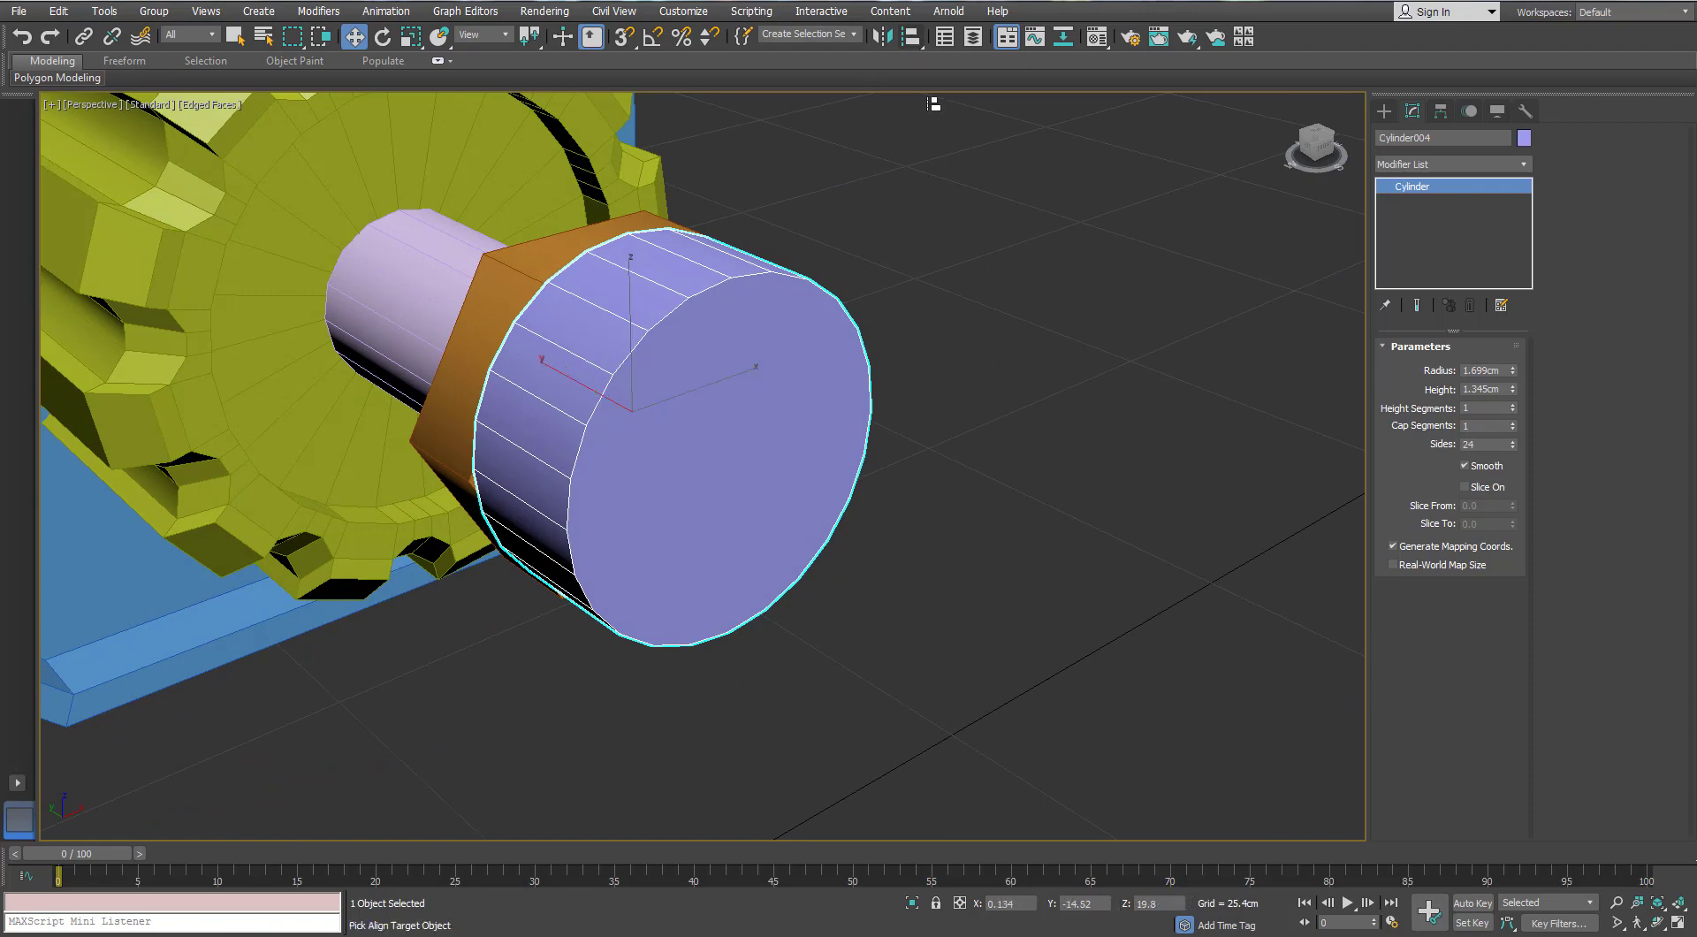
left_click(566, 265)
left_click(1100, 251)
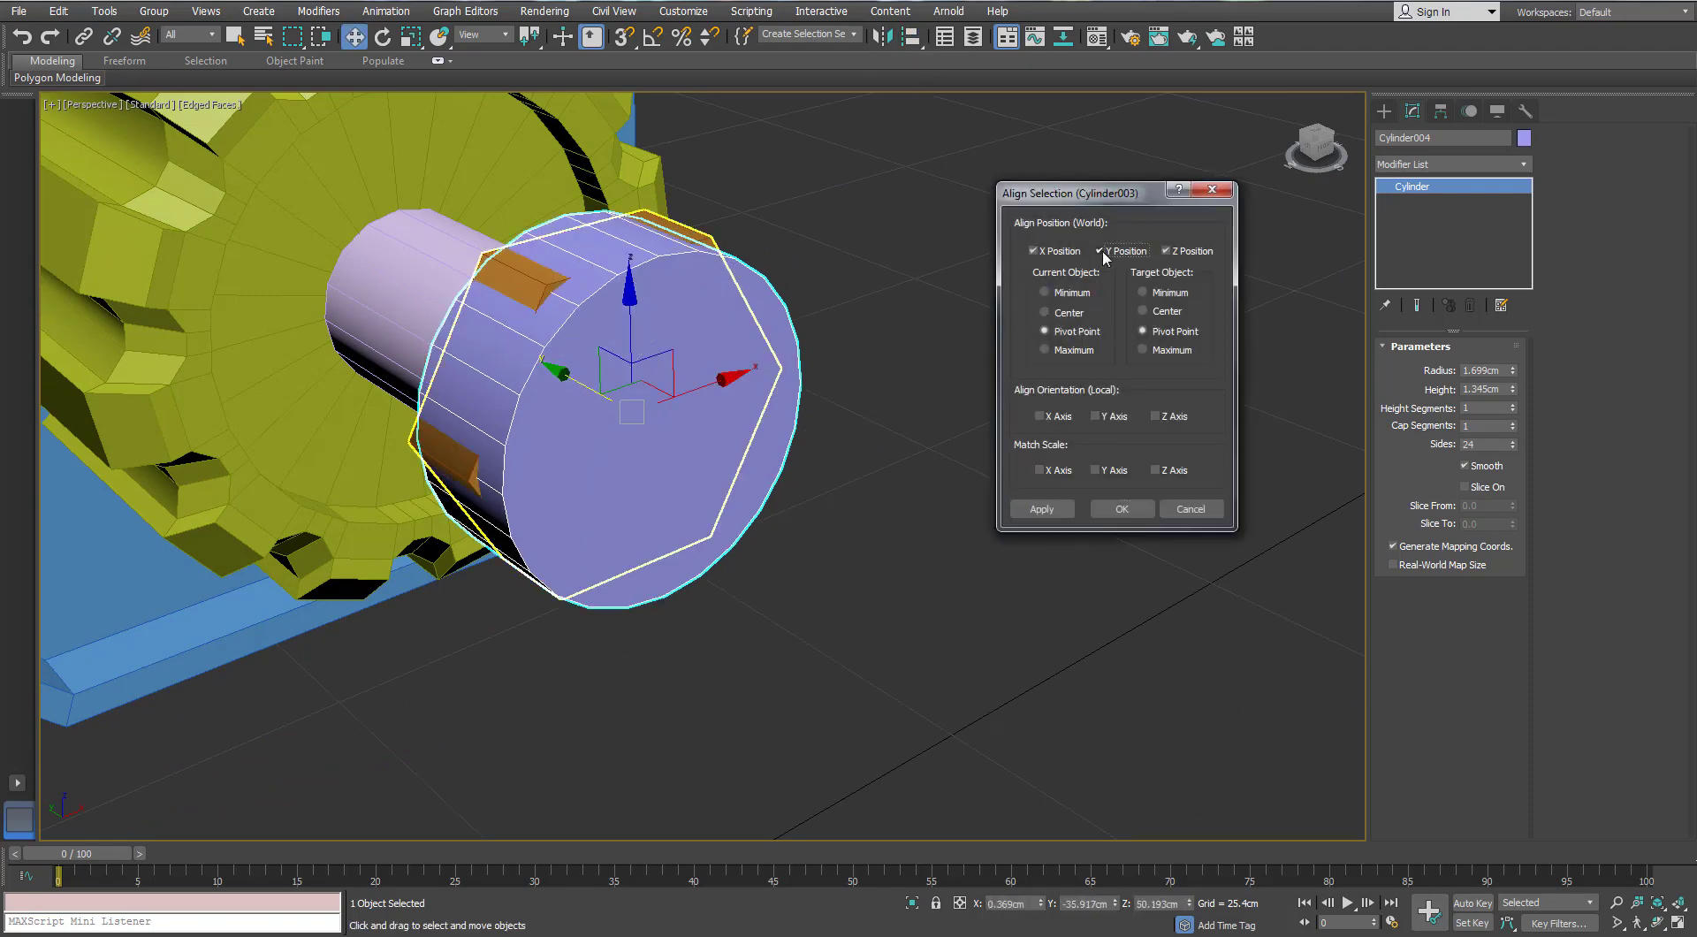
left_click(1101, 251)
left_click(1105, 508)
Reduce the front cylinder's radius to about 1.495 cm and its height to about 0.761 cm
middle_click_drag(552, 298, 875, 495, "alt")
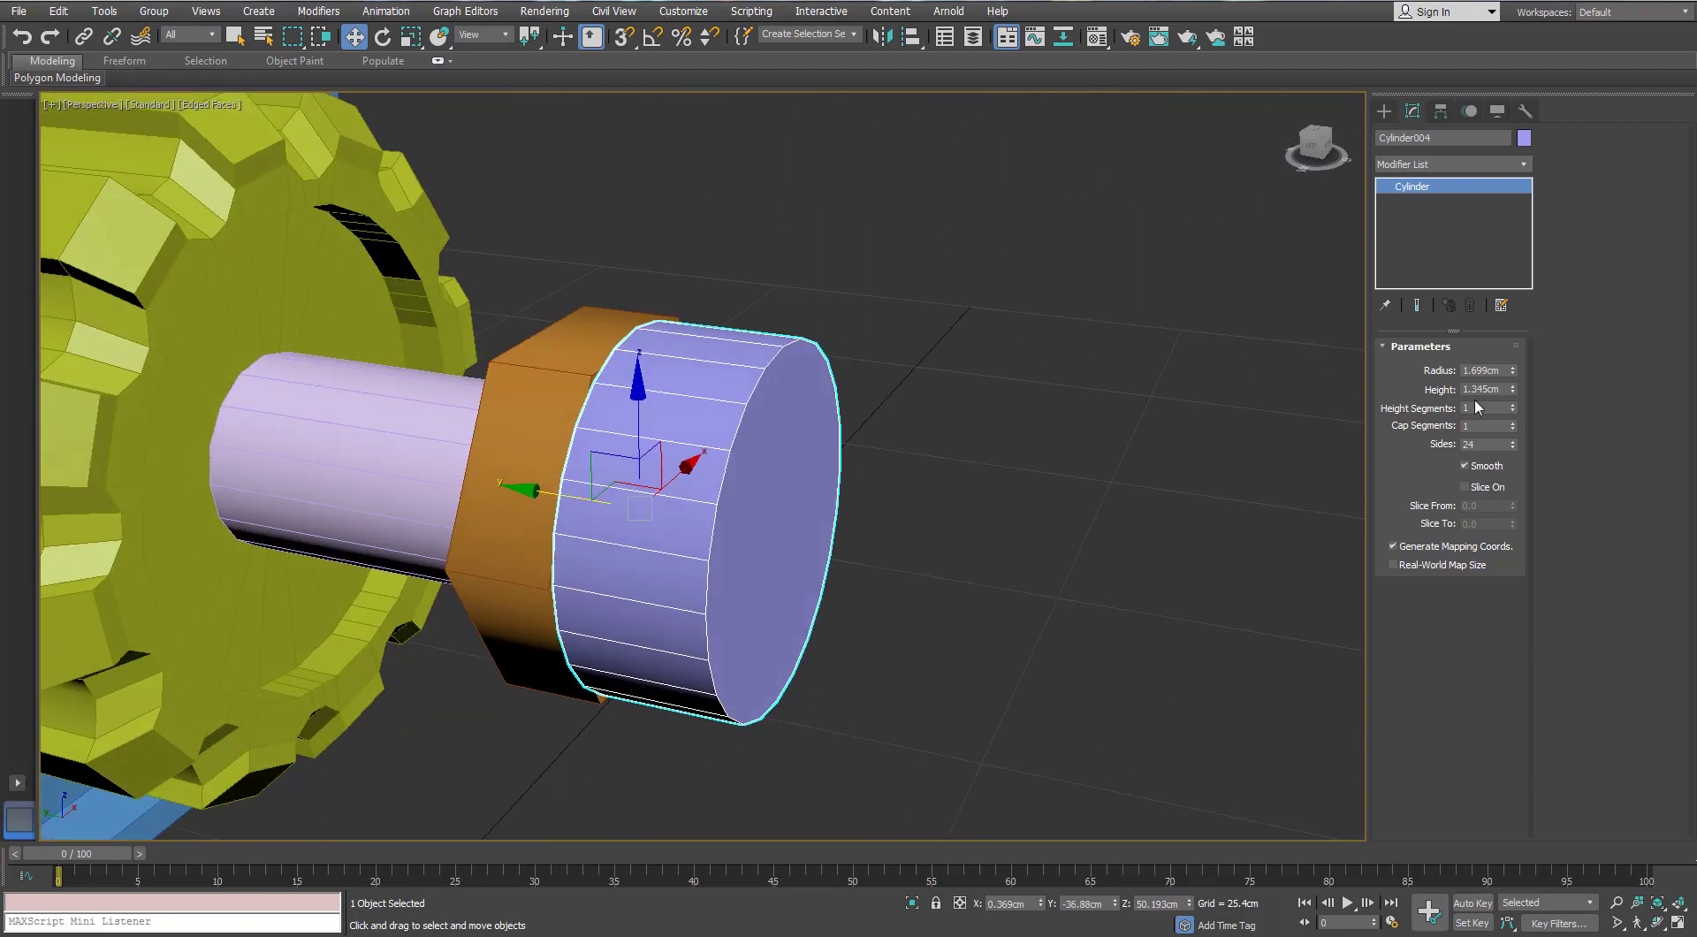
left_click_drag(1512, 393, 1512, 410)
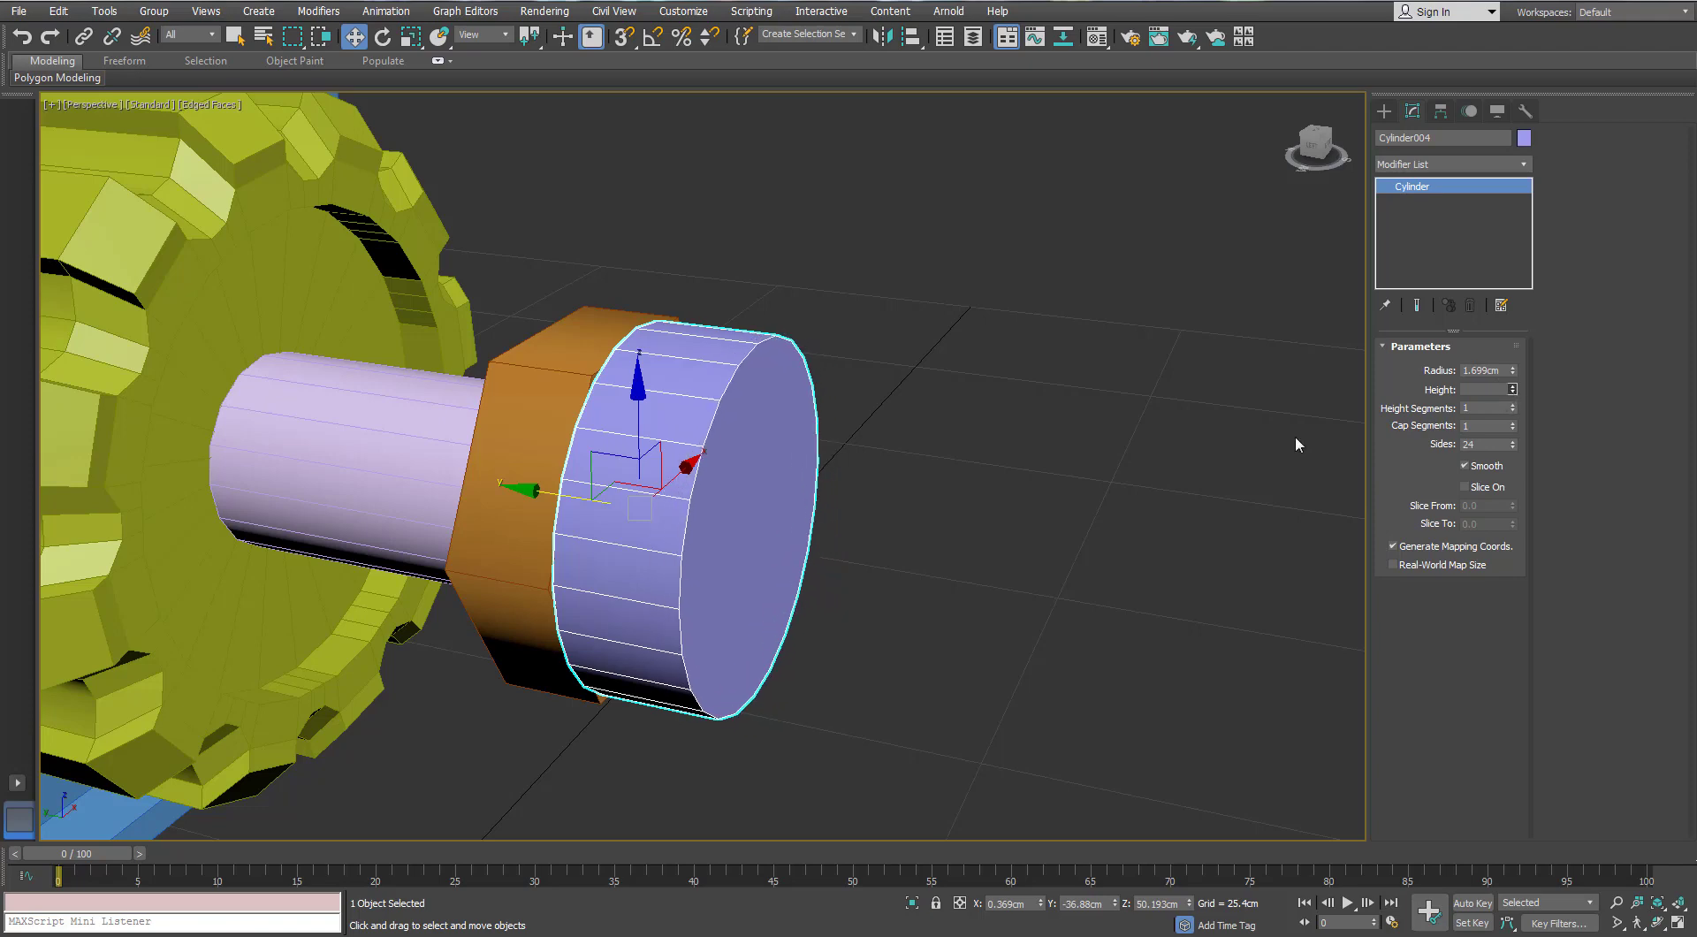
middle_click_drag(1296, 439, 1273, 411, "alt")
left_click_drag(1512, 373, 1511, 406)
middle_click_drag(558, 502, 760, 517, "alt")
left_click_drag(1514, 393, 1507, 394)
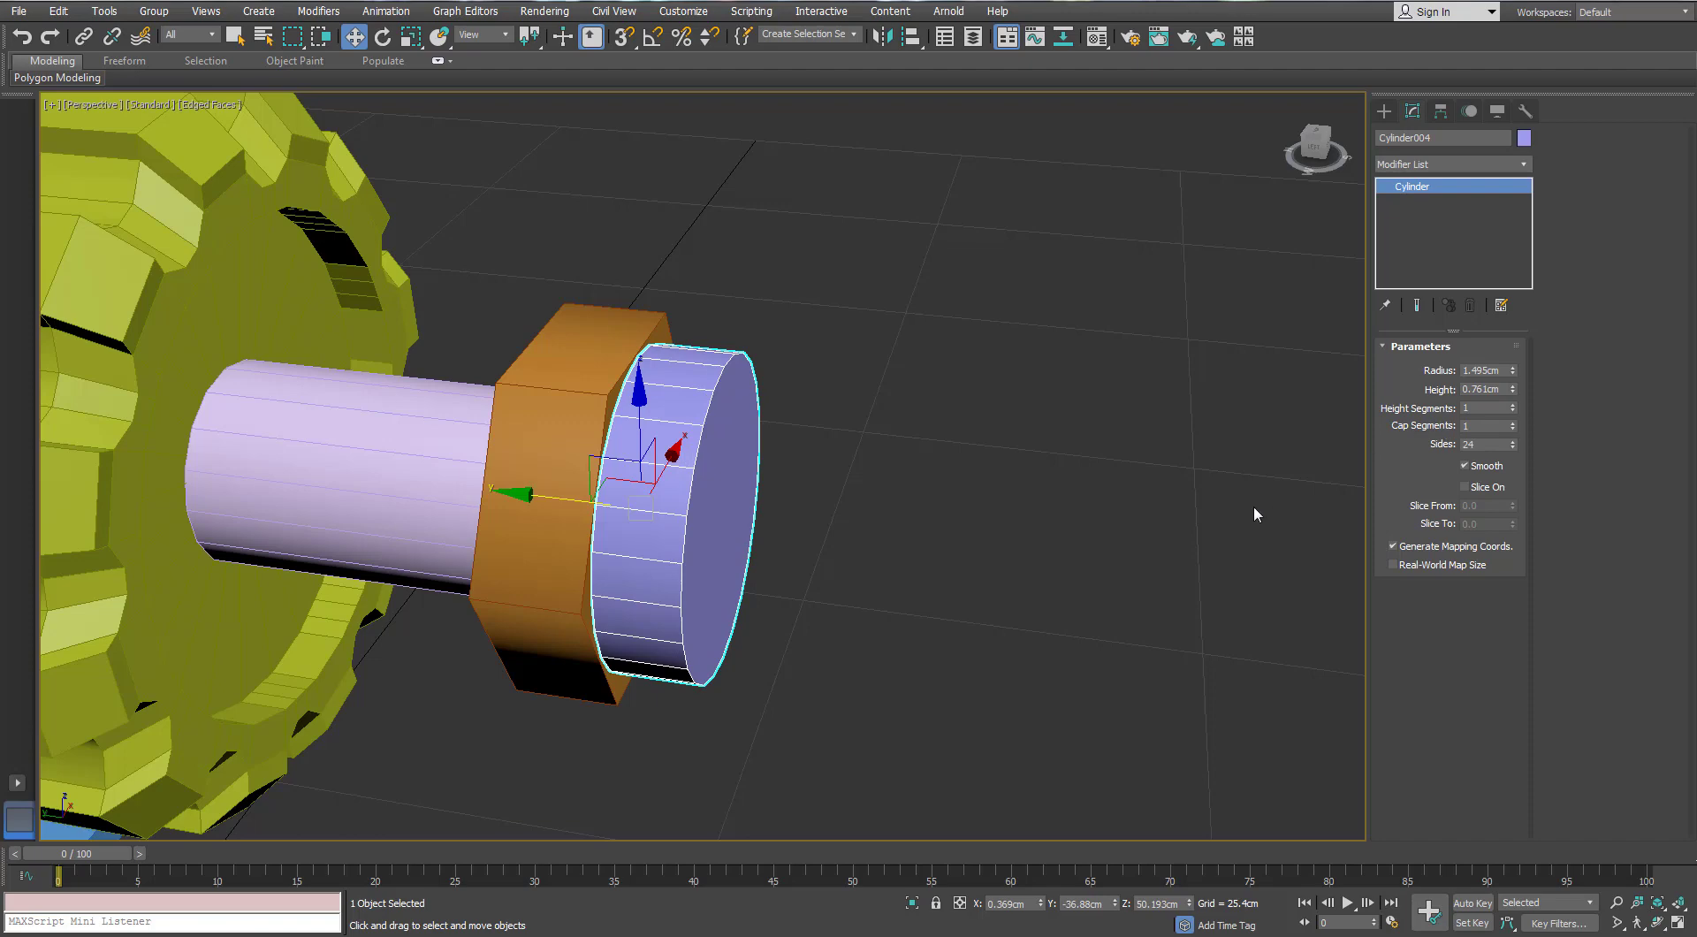
Convert the front cylinder to an Editable Poly and delete its front cap polygon
right_click(716, 484)
left_click(636, 590)
mouse_move(831, 513)
middle_mouse_down("alt")
mouse_move(875, 496)
mouse_move(839, 482)
middle_mouse_up("alt")
left_click(1467, 368)
left_click(744, 498)
key("Delete")
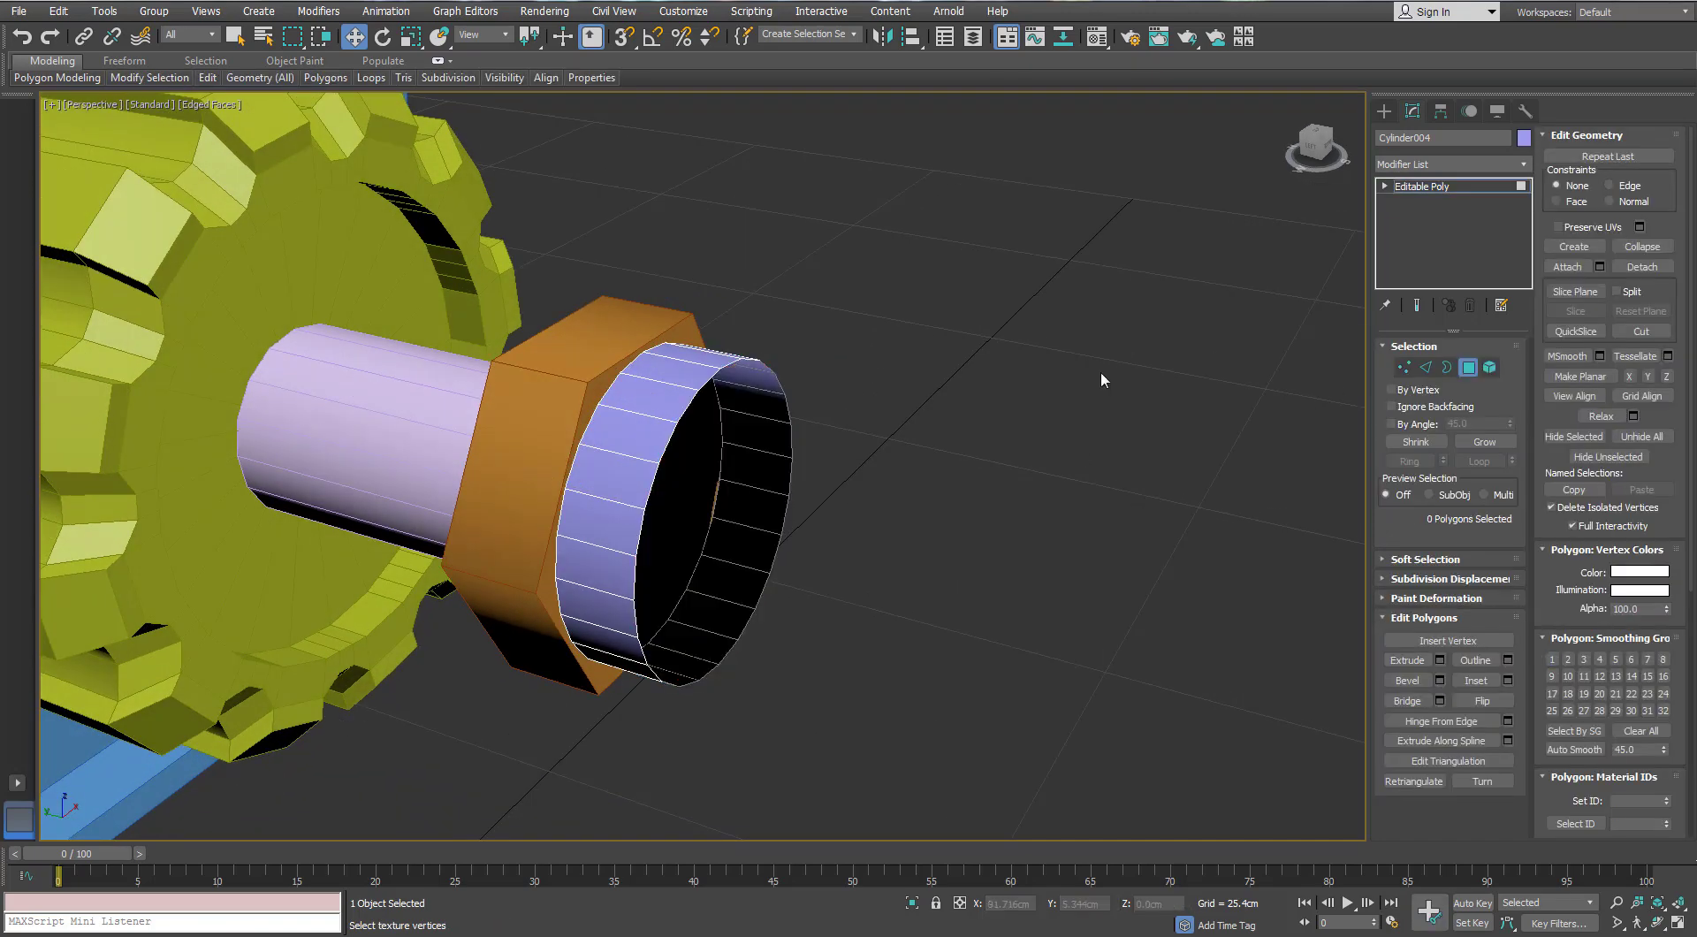
Select the cylinder's open front border and scale a copy of it inward to about 91% to form a flat rim
left_click(1447, 369)
left_click(779, 387)
middle_click_drag(779, 388, 670, 392, "alt")
scroll(669, 392, "up", 3)
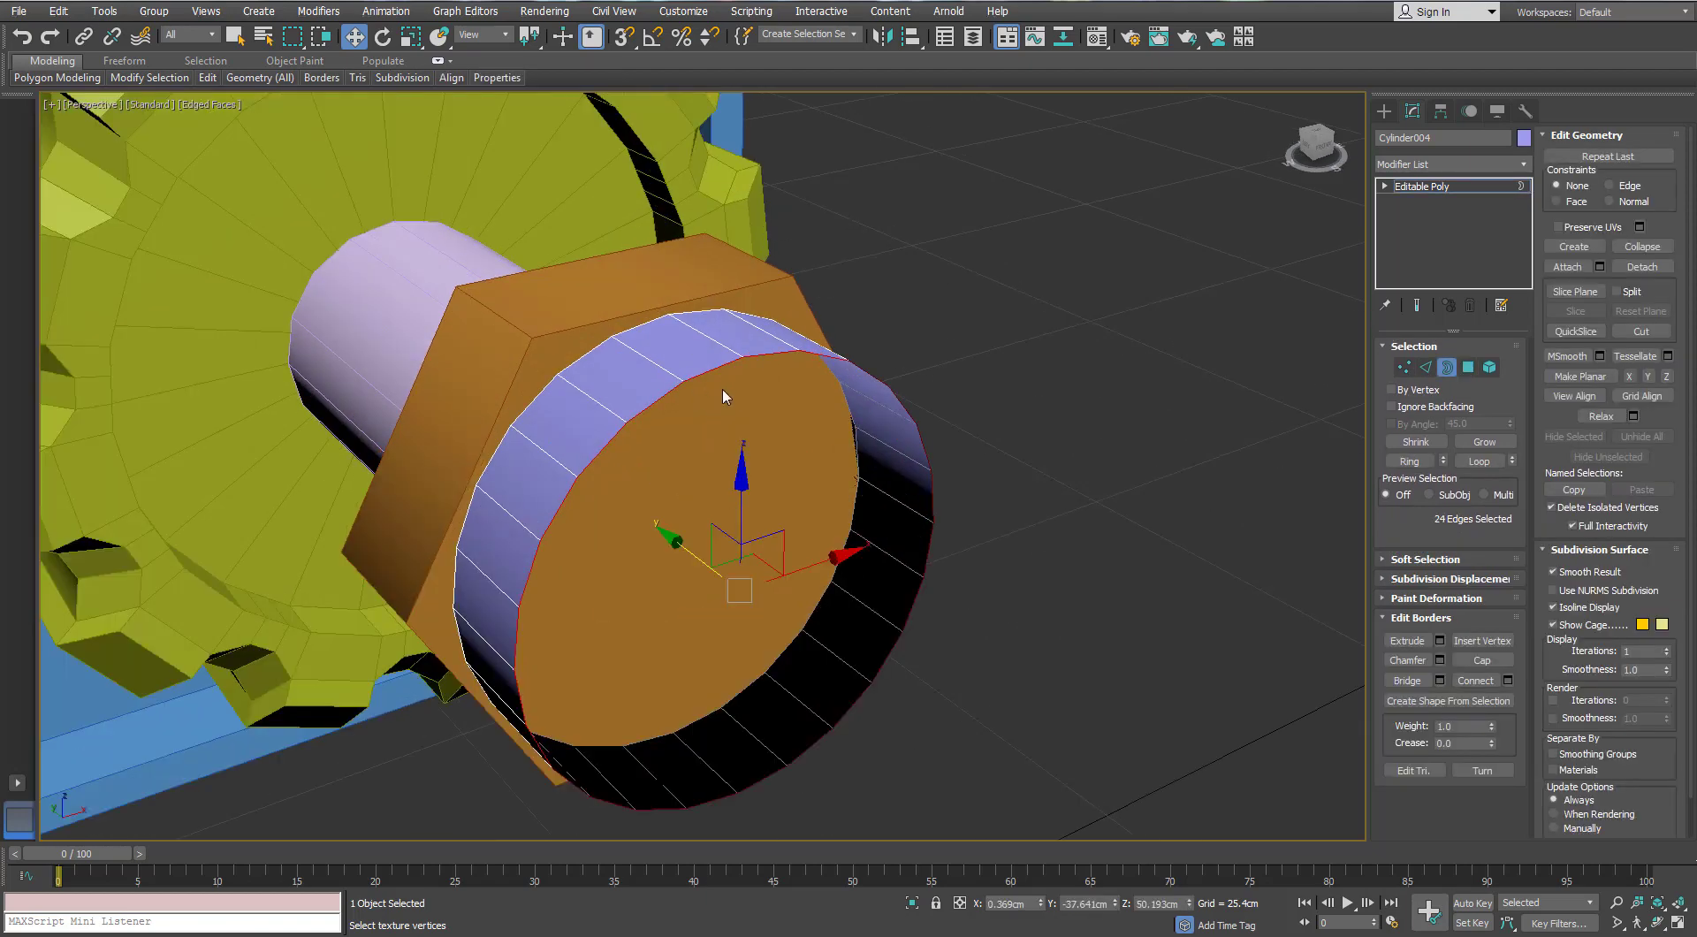
key("r")
middle_click_drag(740, 573, 742, 530)
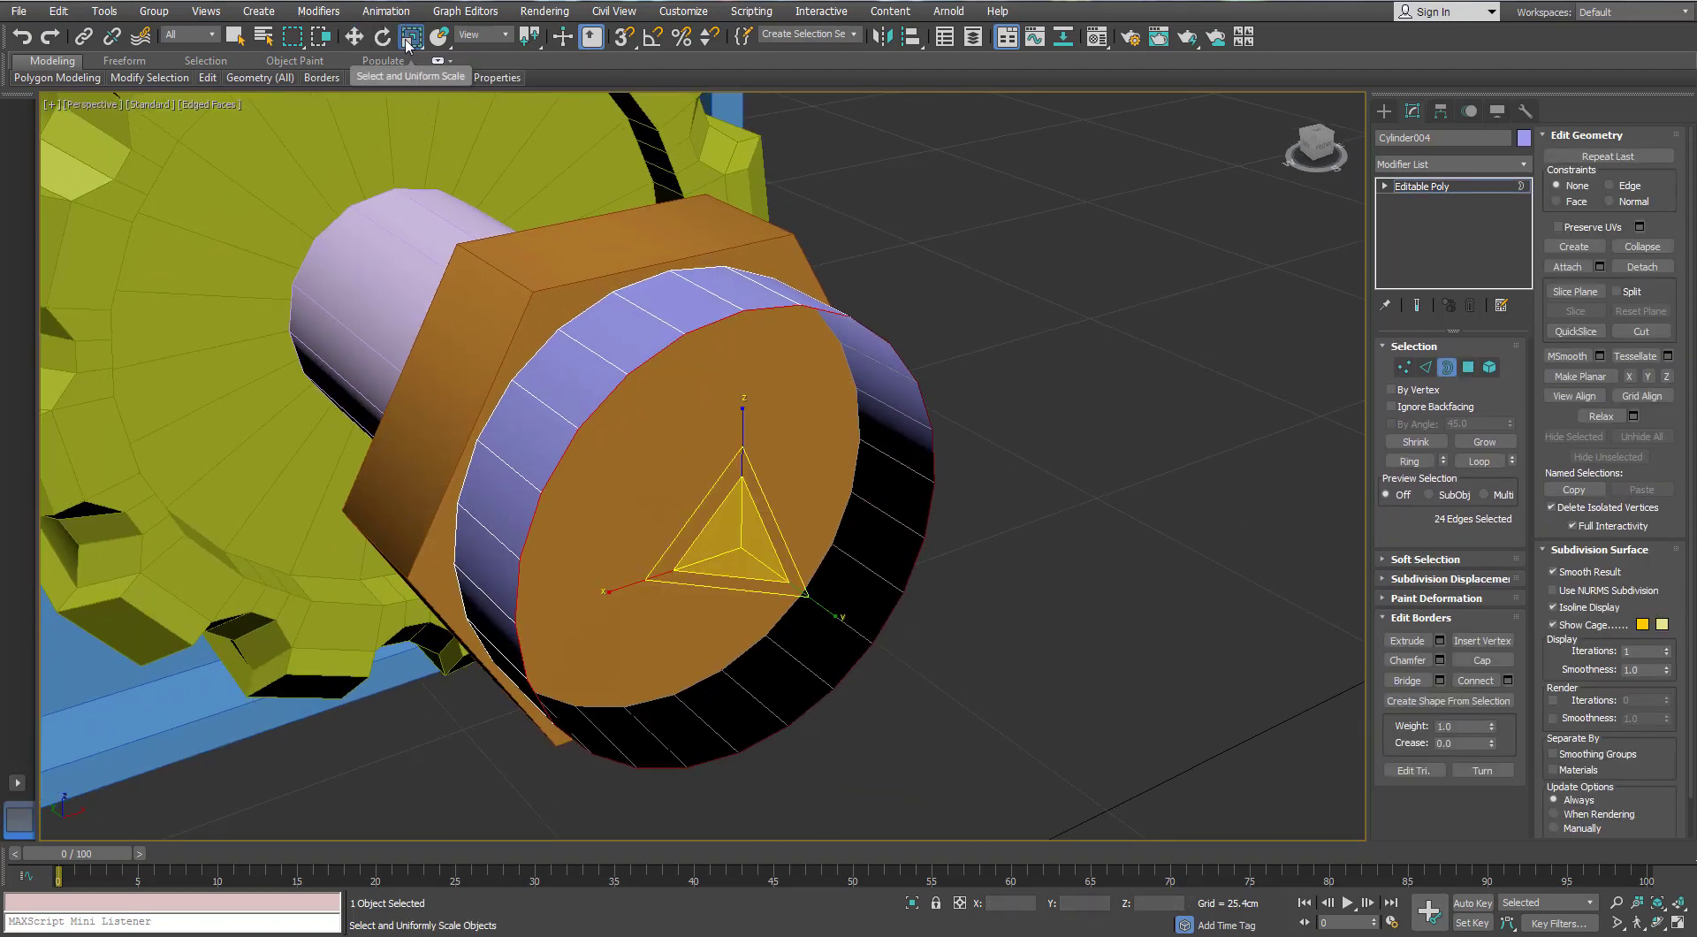
left_click_drag(733, 534, 725, 541, "shift")
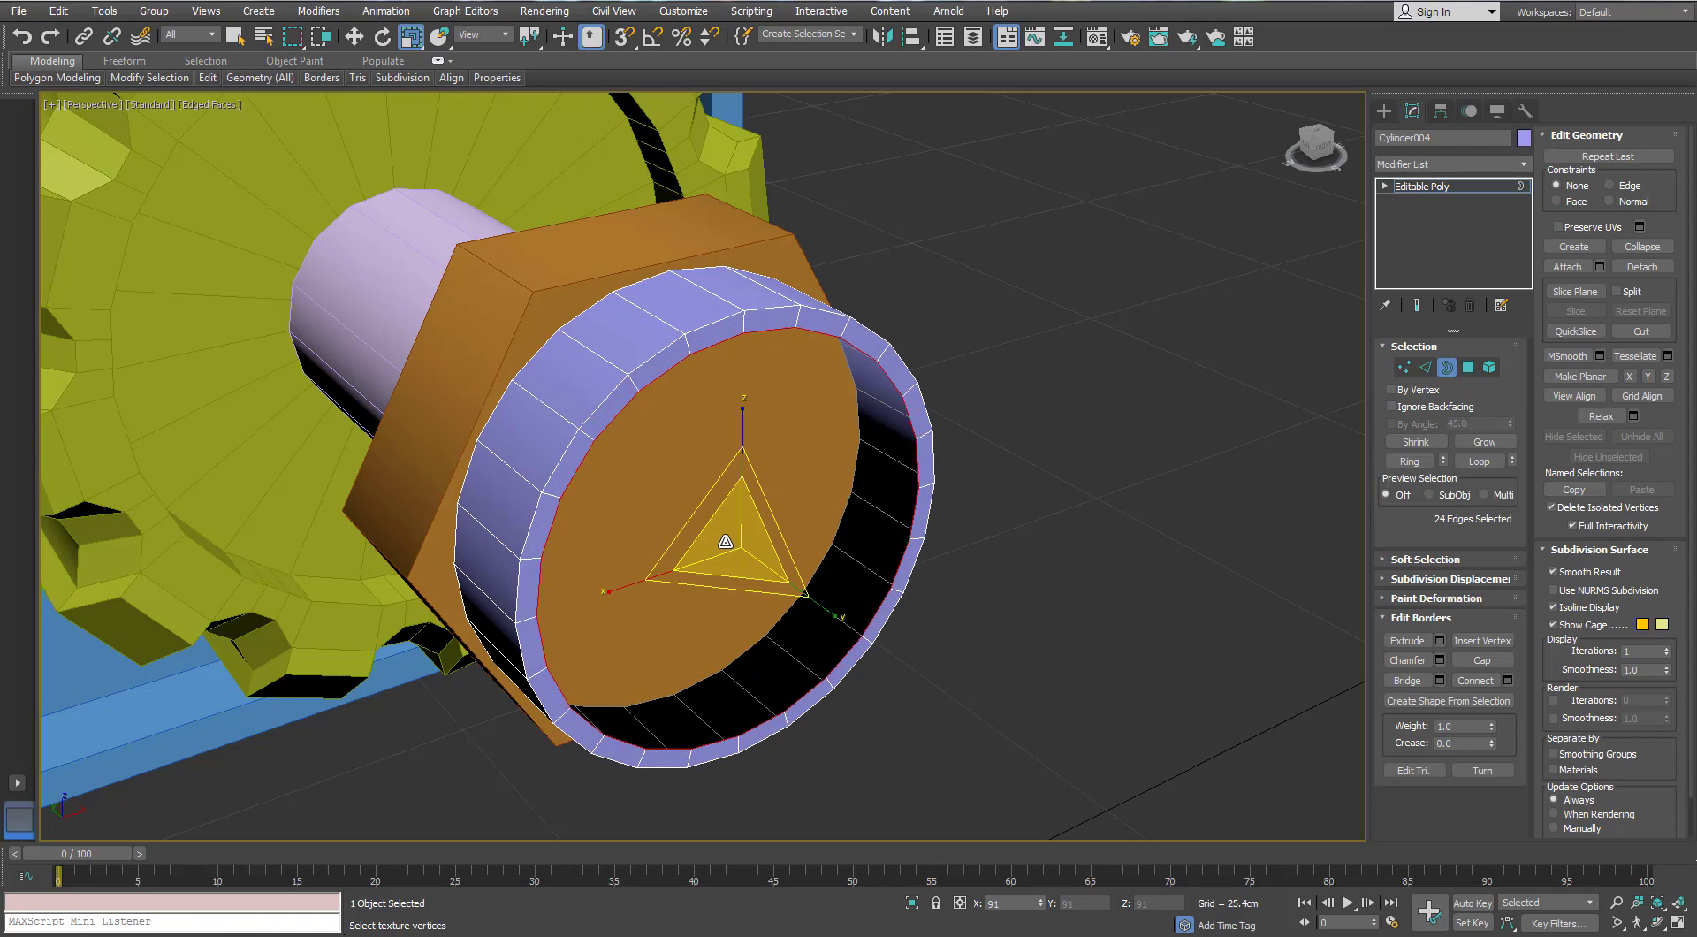
Extend the rim's inner border back along Y into the cylinder and scale a further copy inward to about 67%
key("w")
middle_click_drag(723, 541, 705, 550, "alt")
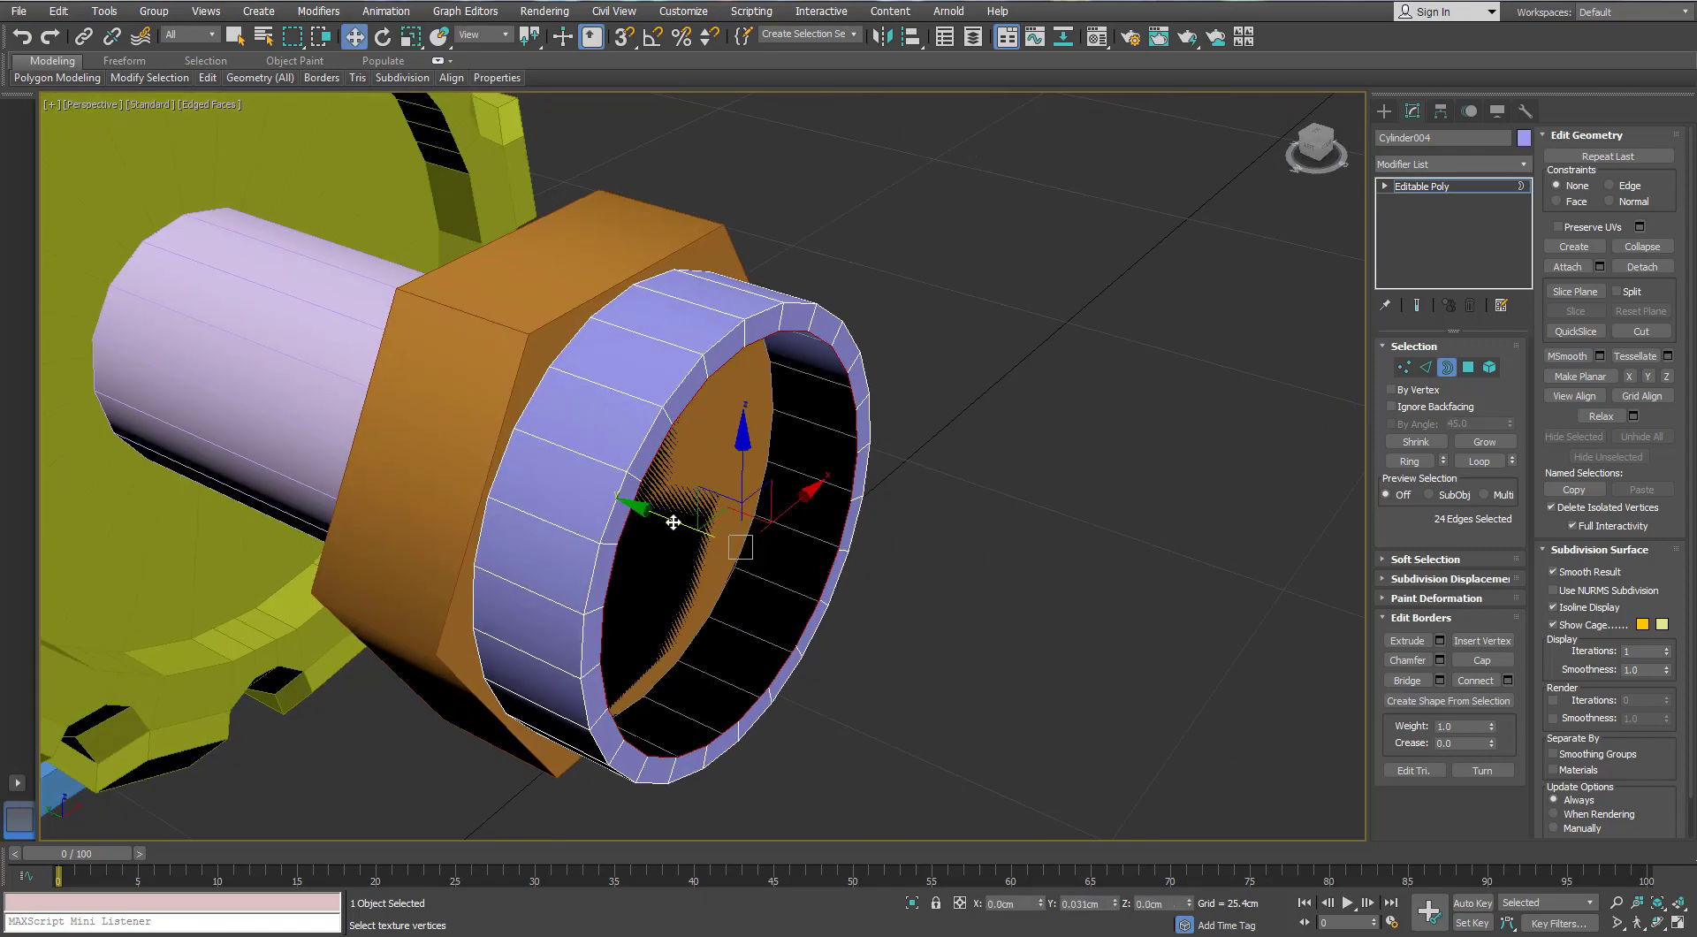
left_click_drag(673, 522, 640, 513, "shift")
middle_click_drag(718, 517, 696, 502, "alt")
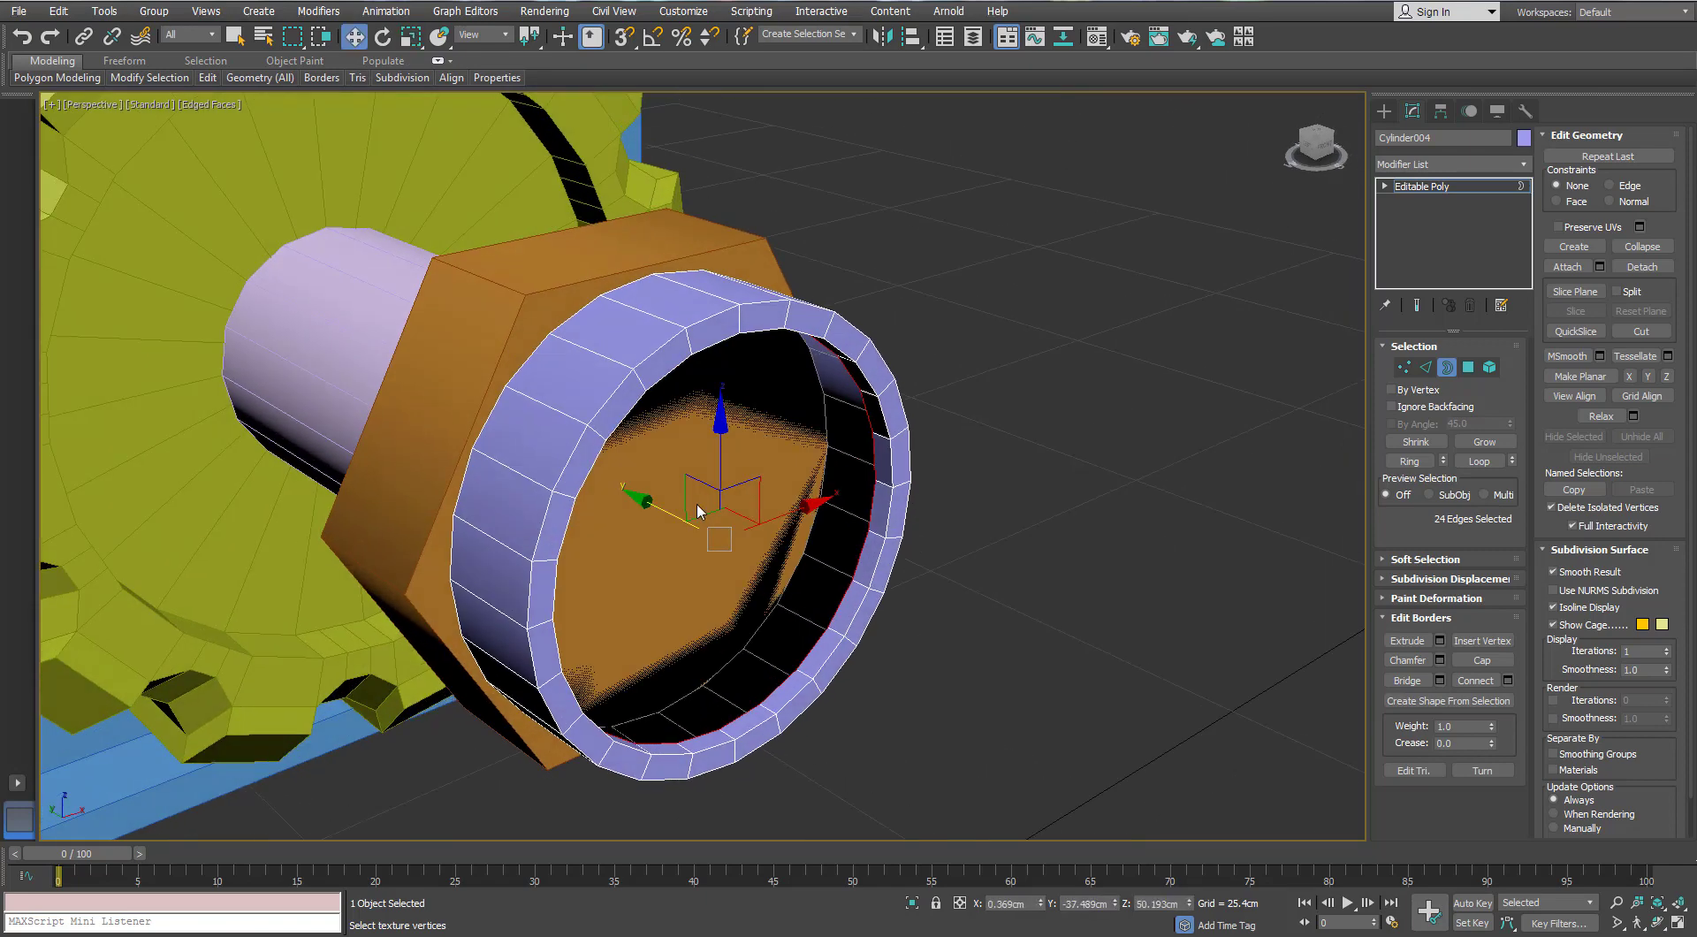
key("r")
left_click_drag(717, 510, 694, 557, "shift")
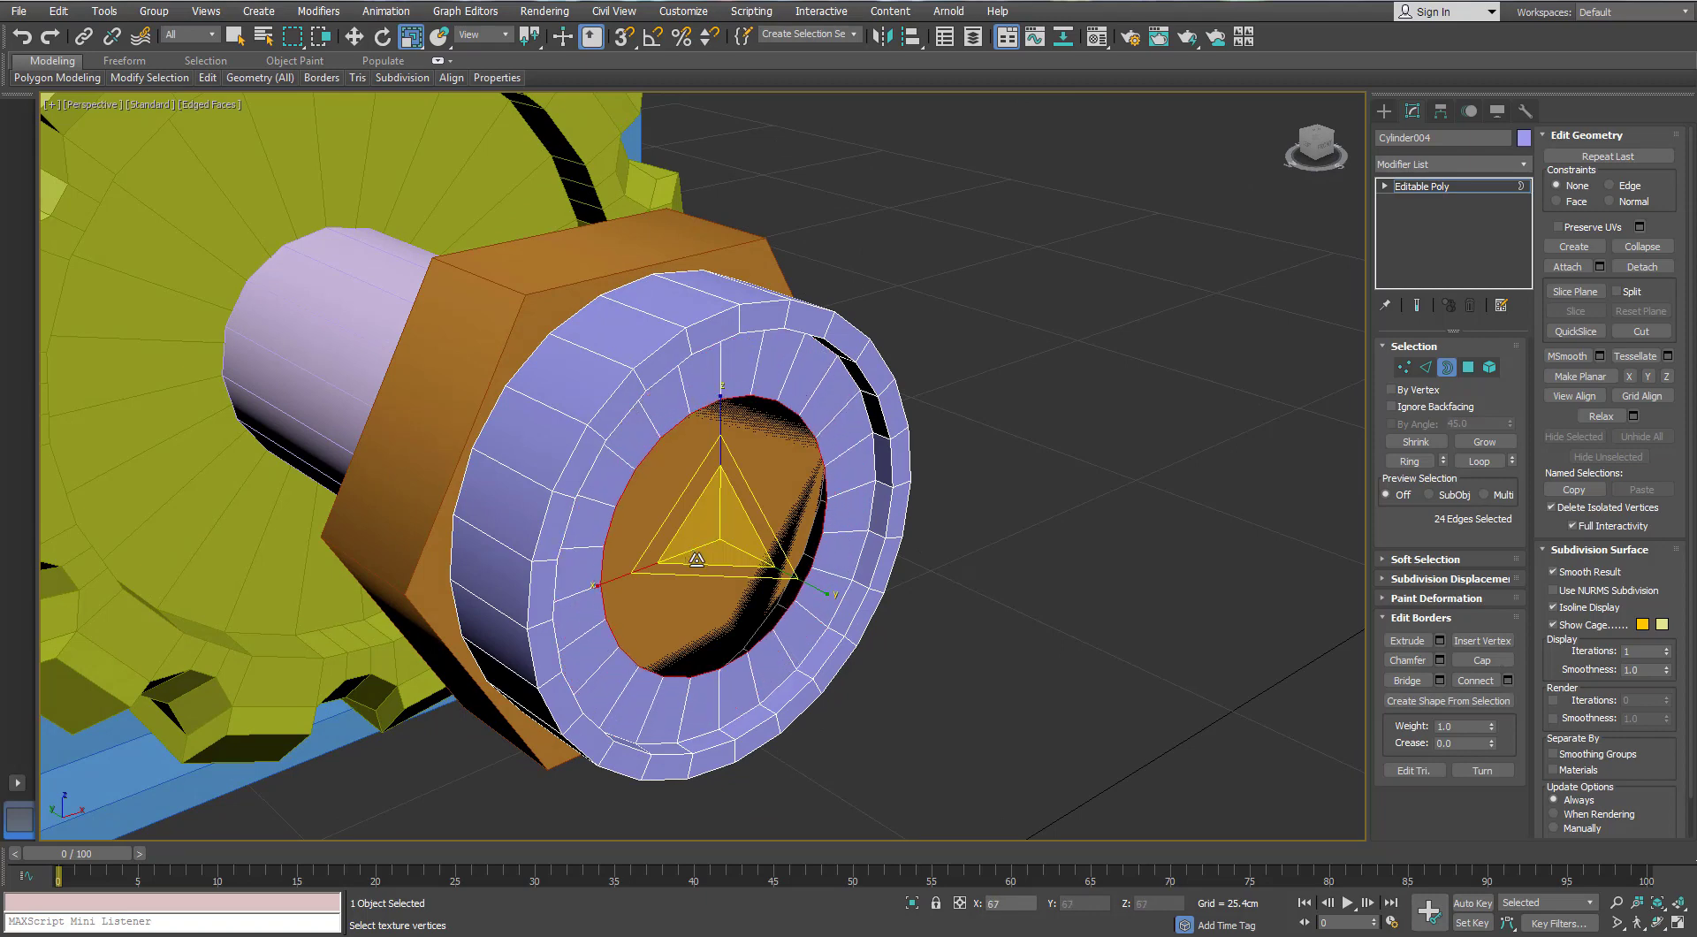
Extend the inner border along Y for a second recess, collapse it to a centre point, and leave border editing
middle_click_drag(693, 558, 707, 554, "alt")
key("w")
mouse_move(661, 511)
left_mouse_down("shift")
mouse_move(631, 496)
mouse_move(691, 510)
left_mouse_up("shift")
key("r")
right_click(743, 447)
left_click(716, 273)
middle_click_drag(718, 397, 669, 431, "alt")
scroll(728, 459, "down", 3)
scroll(689, 473, "down", 3)
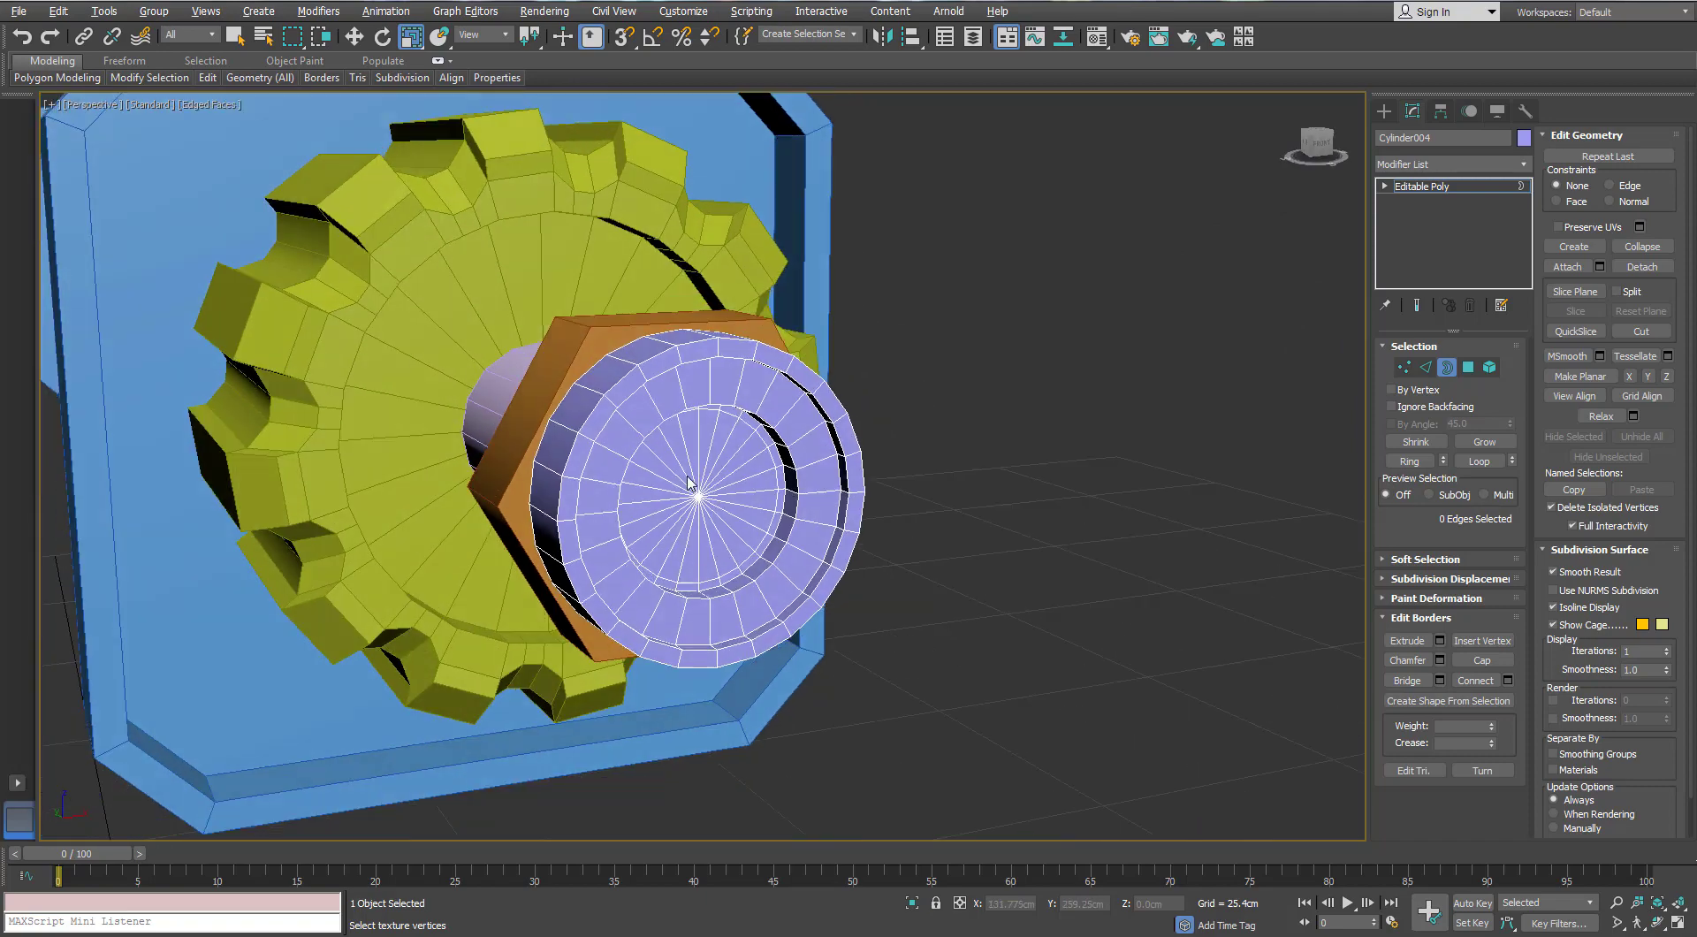
scroll(690, 478, "down", 4)
middle_click_drag(689, 478, 729, 504, "alt")
scroll(697, 490, "up", 3)
scroll(681, 481, "up", 1)
left_click(1447, 368)
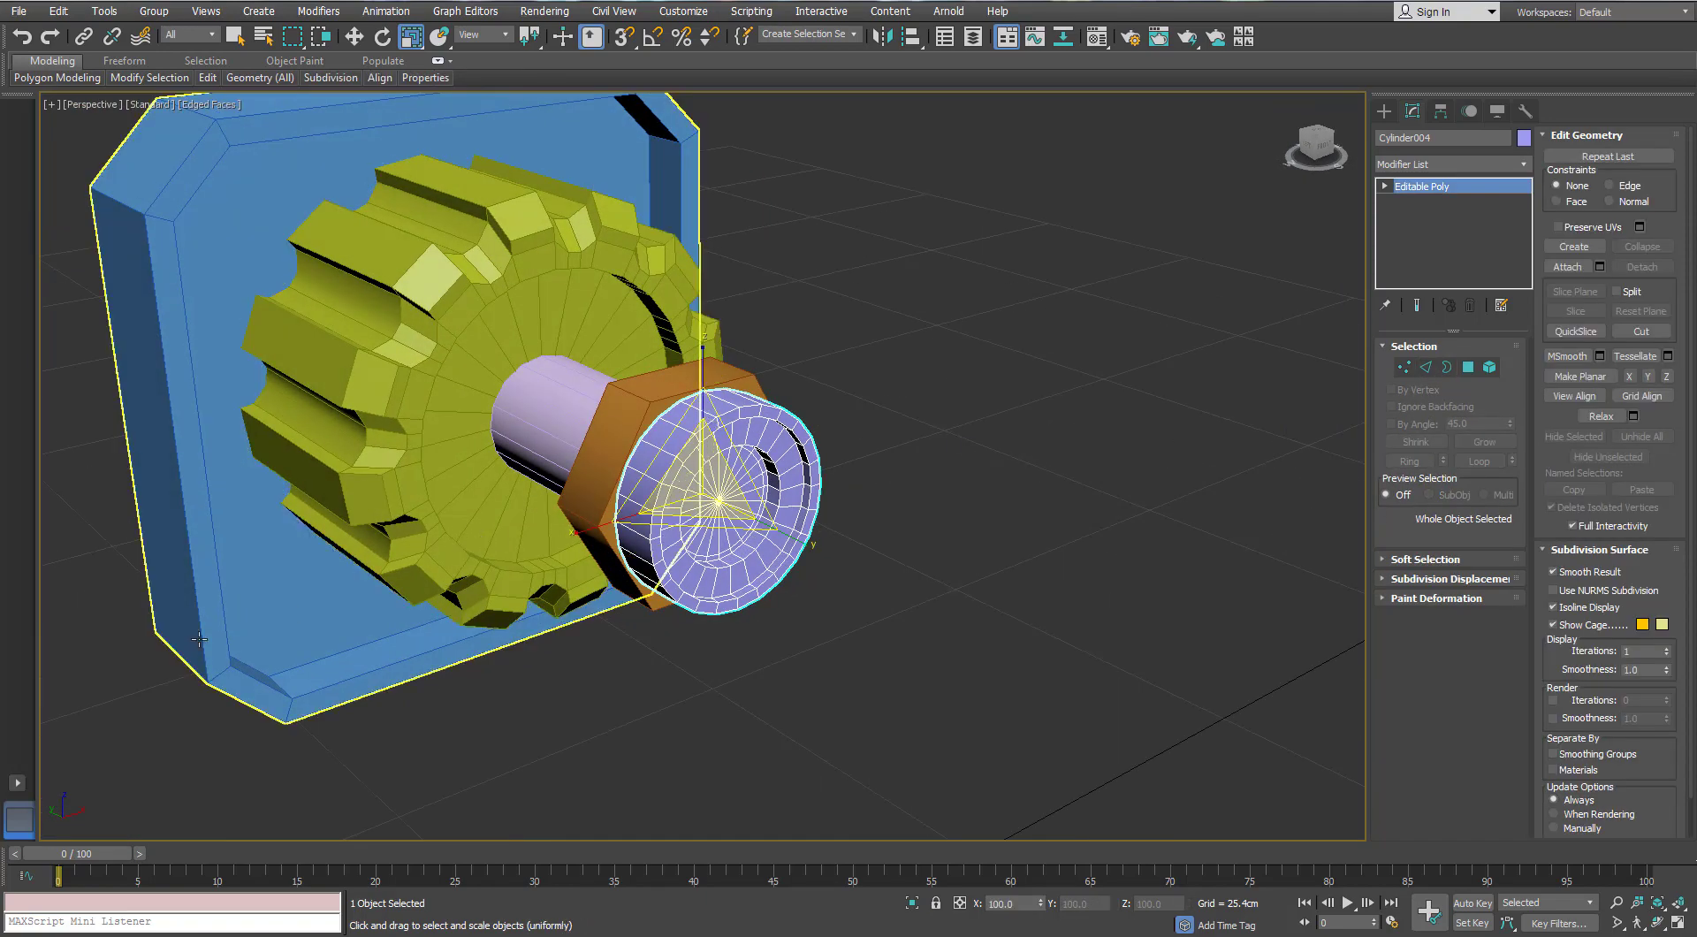
Select the ring of 24 polygons around the cylinder's outer side and detach them as an element
left_click(1384, 110)
scroll(708, 429, "up", 5)
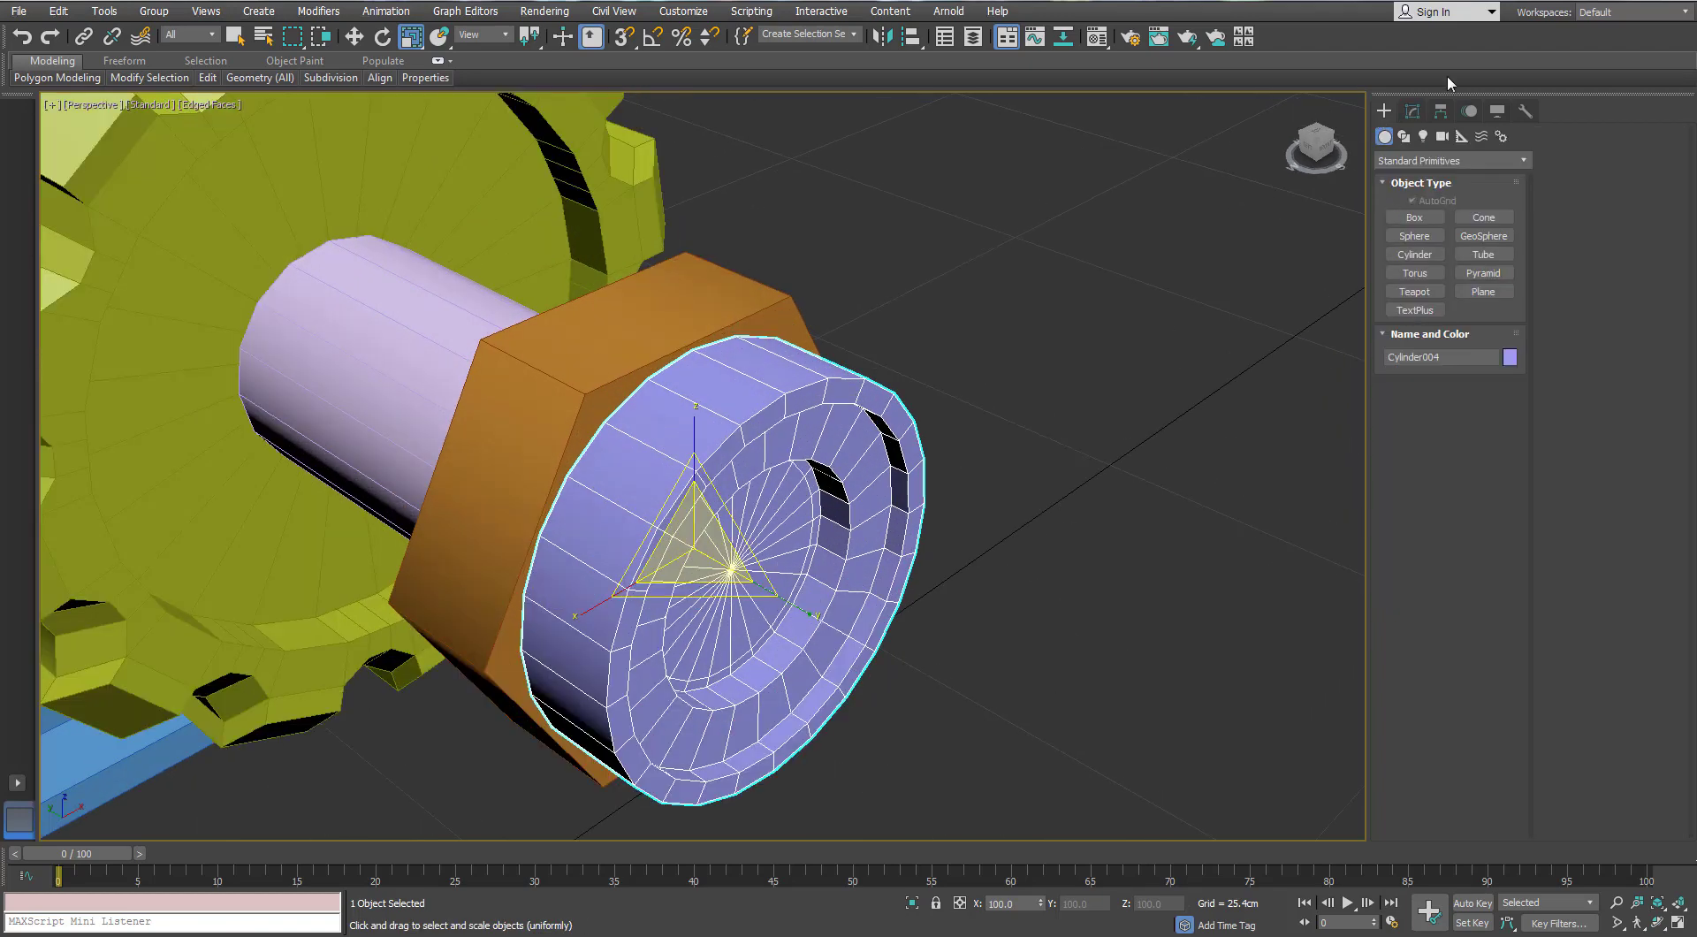
left_click(1413, 110)
left_click(1424, 367)
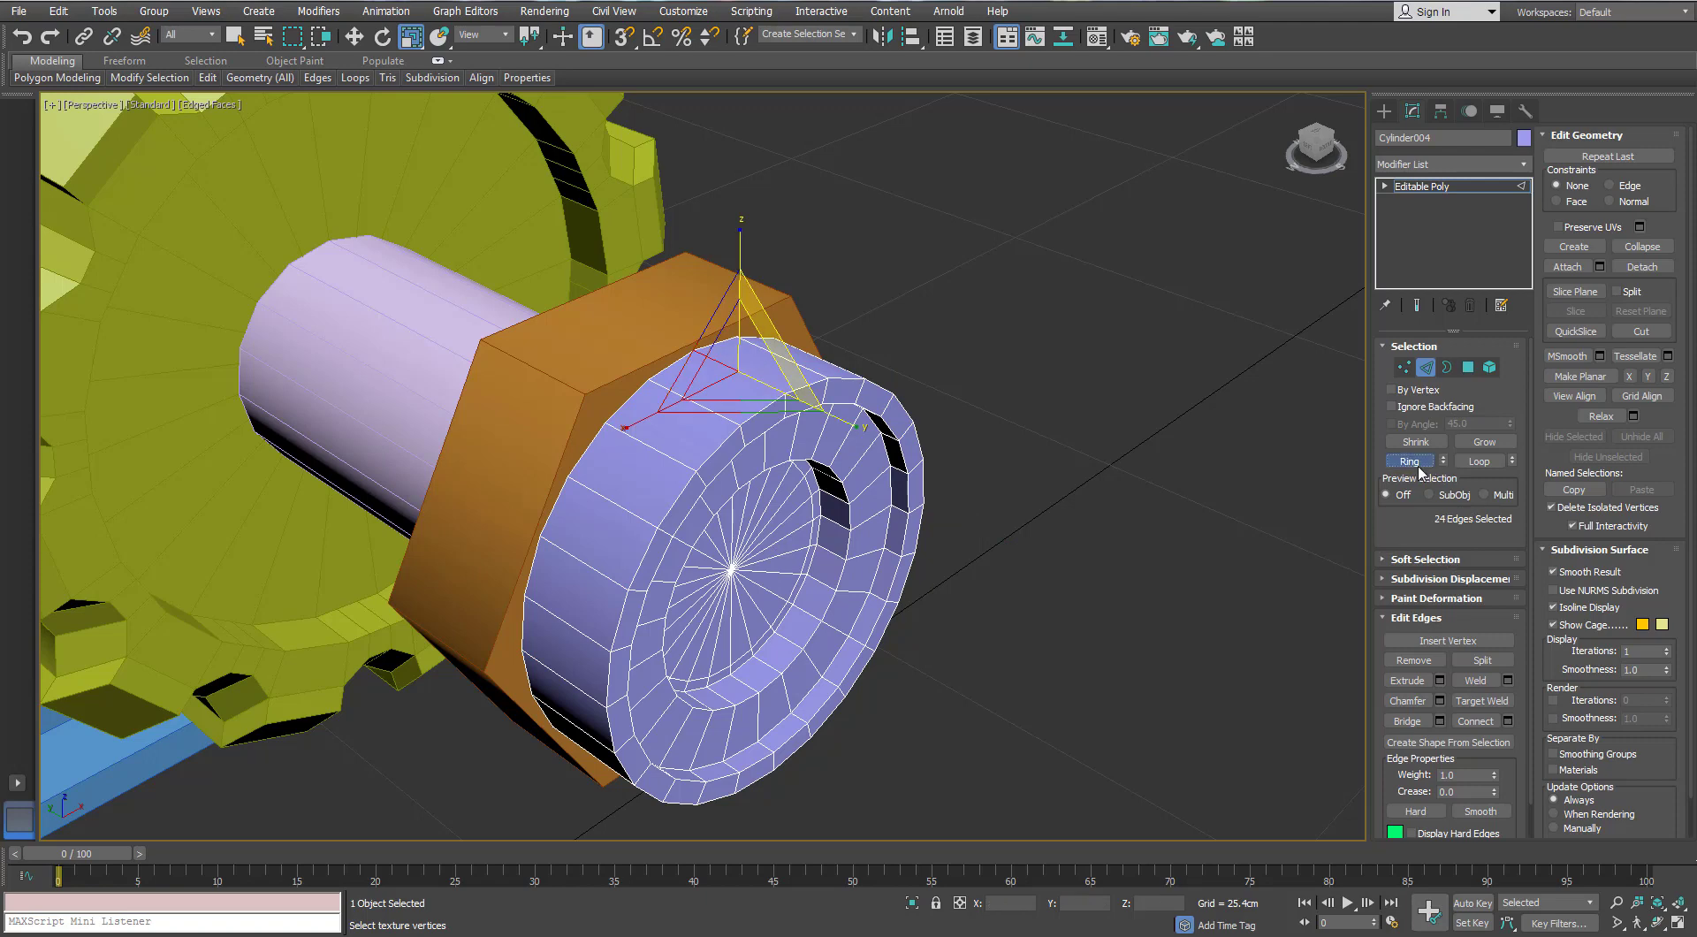
left_click(1468, 368, "ctrl")
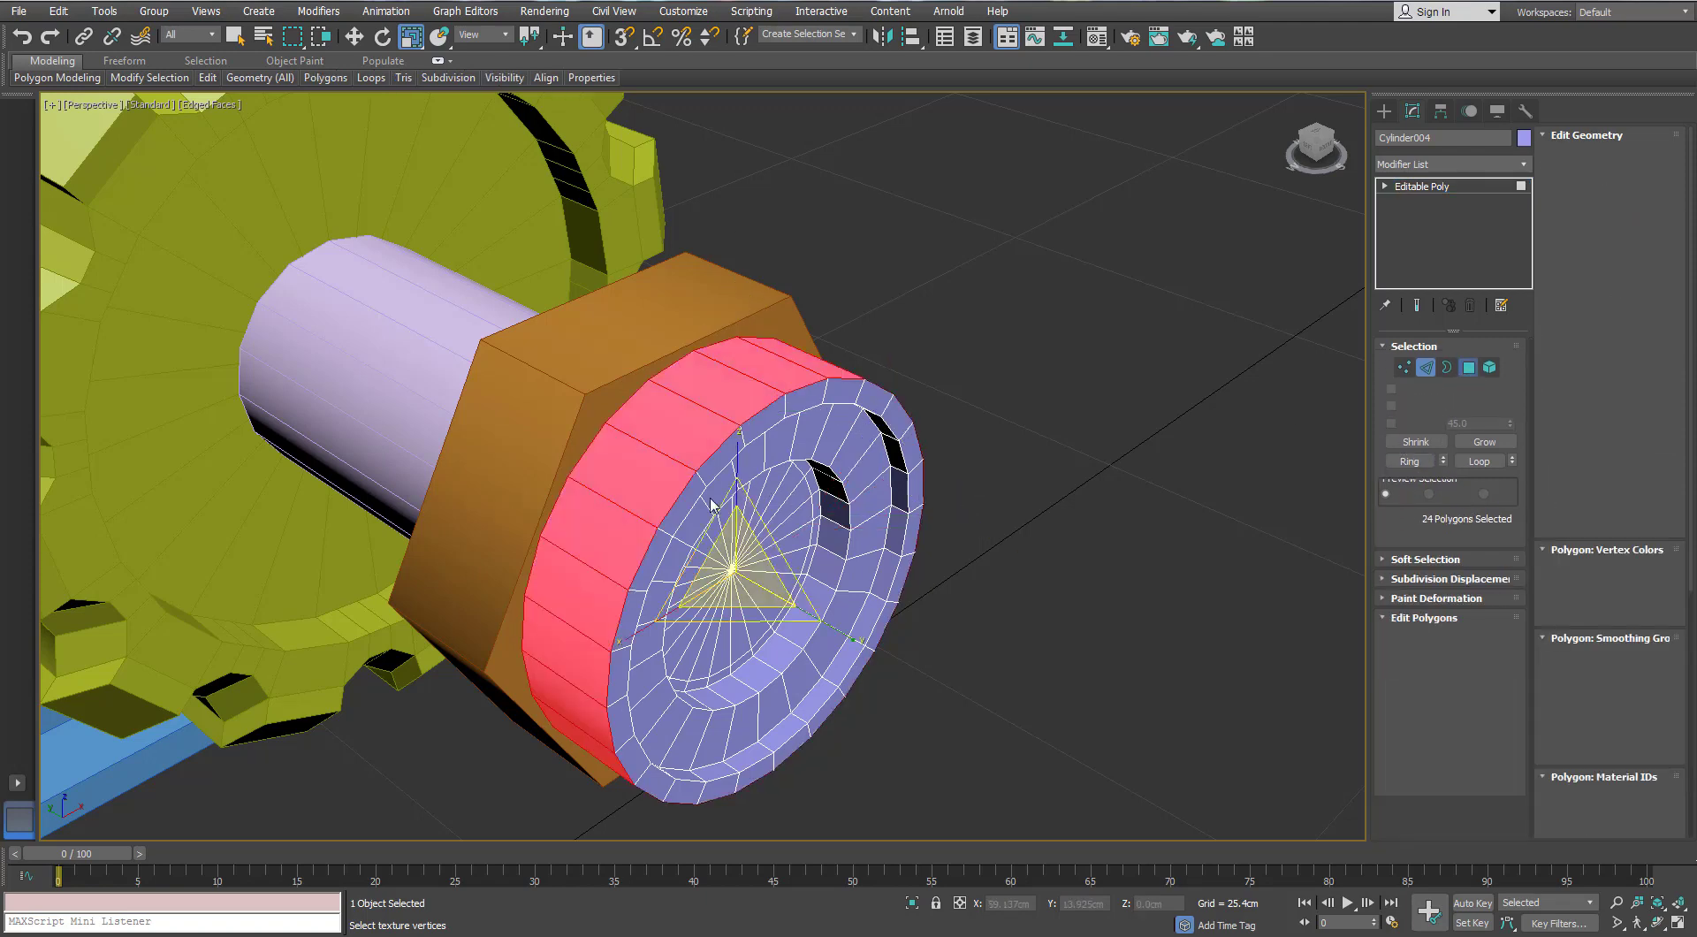
left_click(1641, 267)
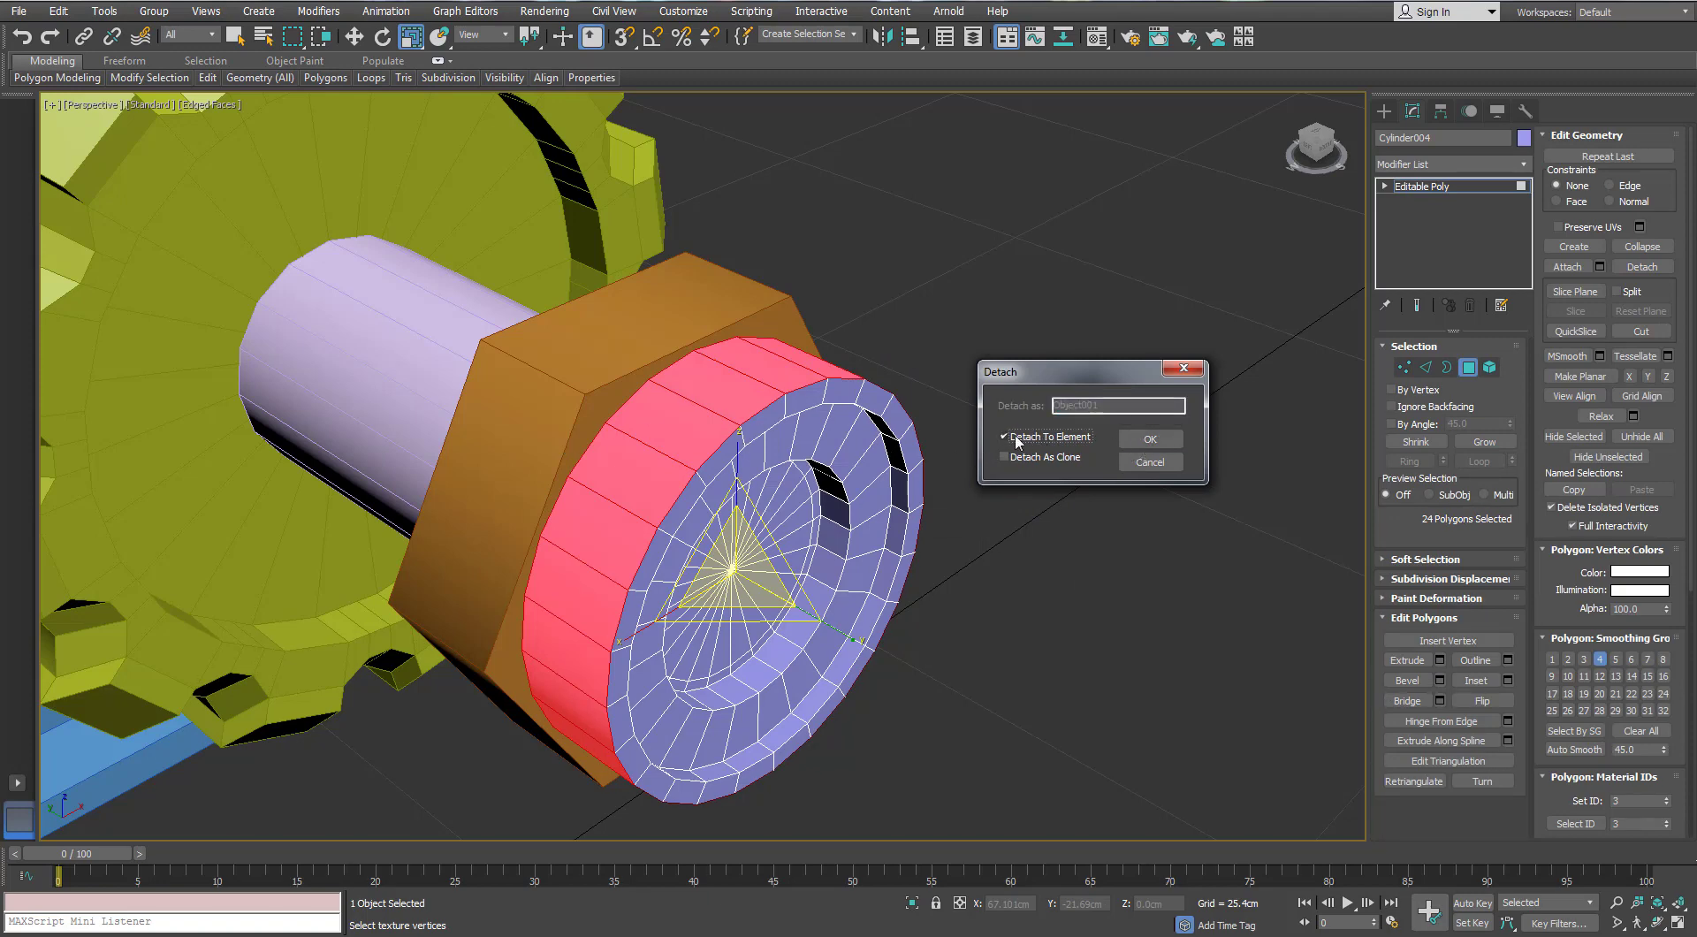
left_click(1005, 436)
left_click(1144, 439)
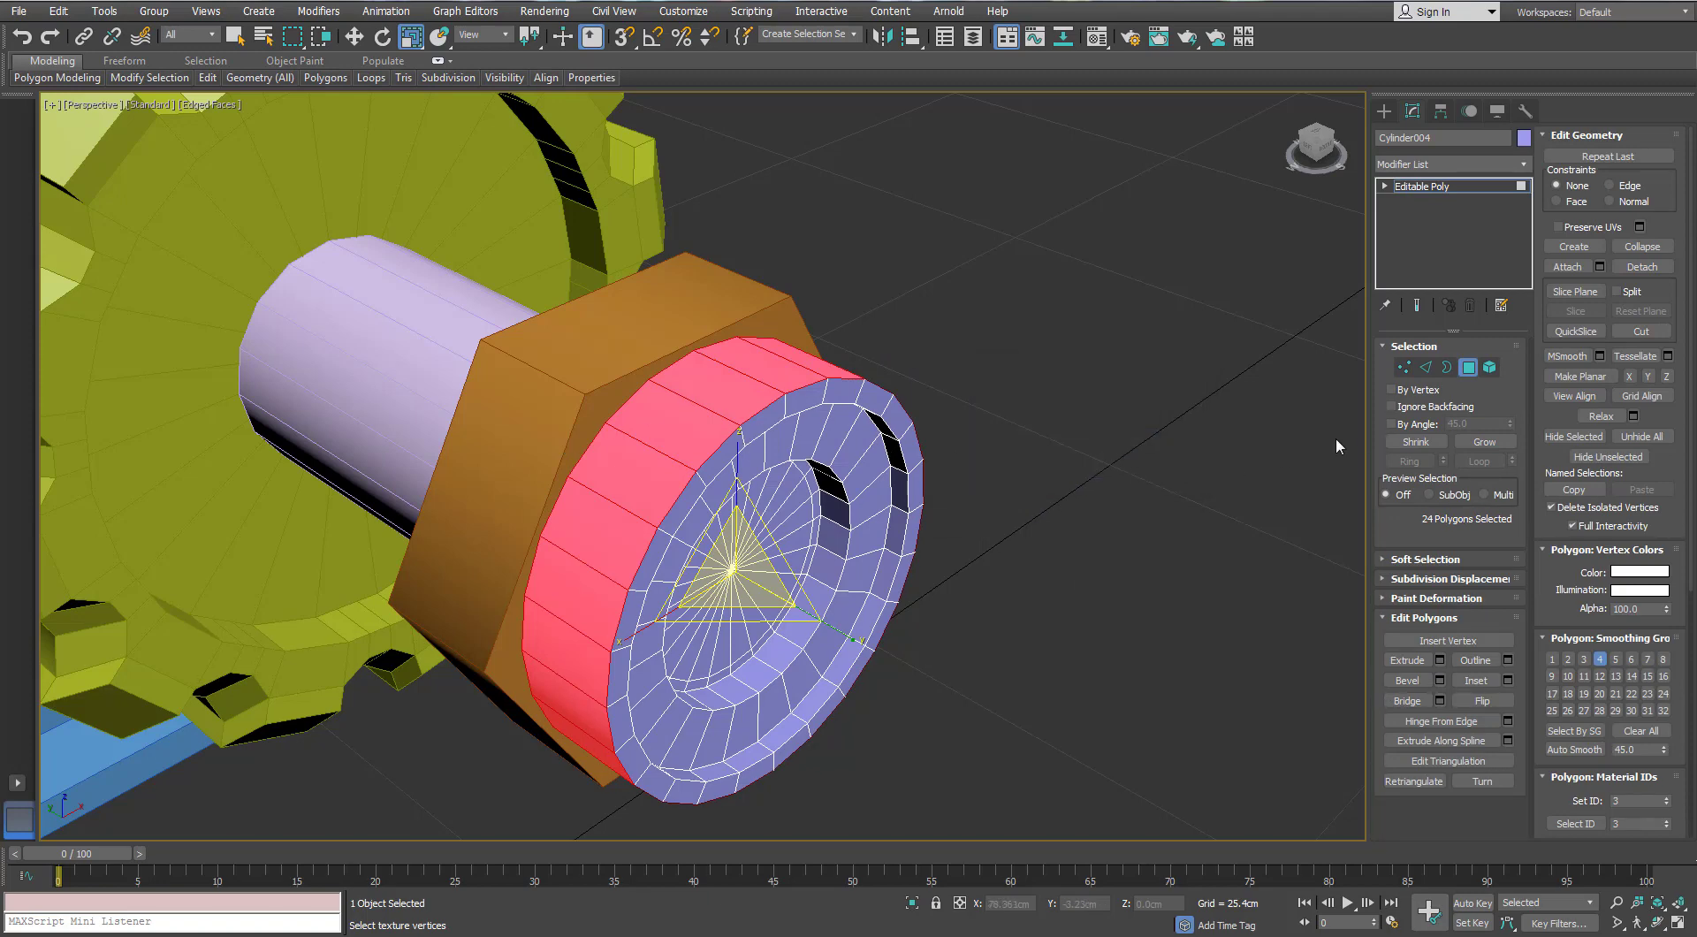
Try moving the detached side band and cap polygons apart, and undo the moves
key("4")
key("w")
left_click_drag(644, 519, 863, 637)
key("ctrl+z")
key("4")
left_click_drag(712, 525, 999, 698)
scroll(698, 352, "down", 2)
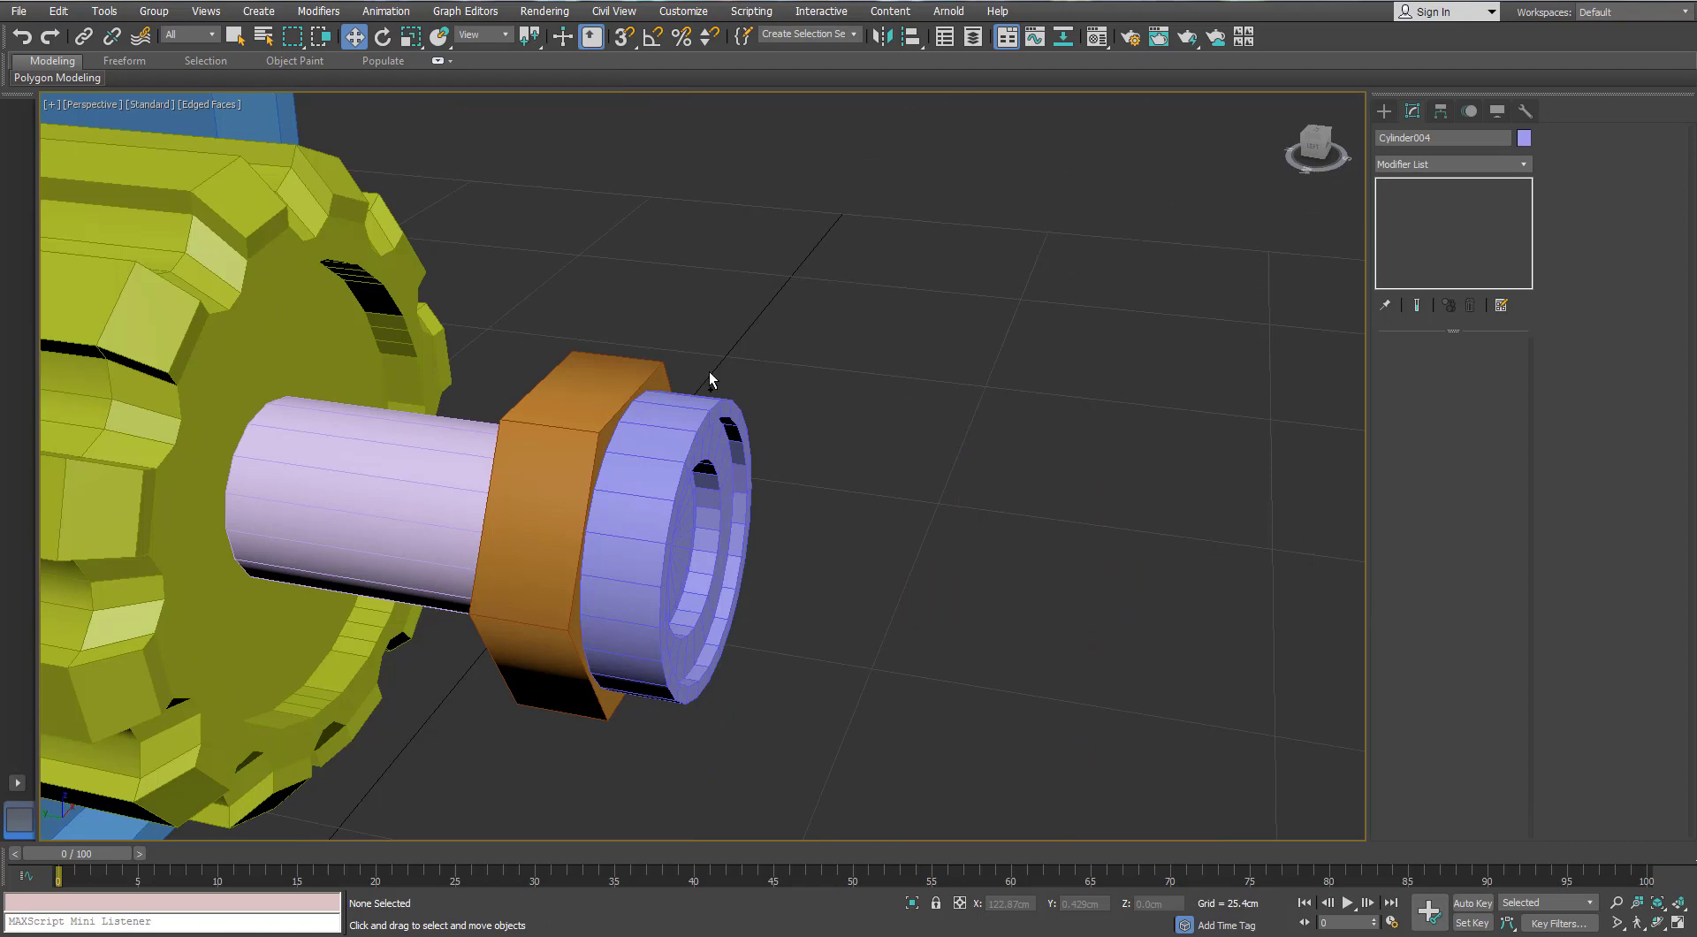
left_click(709, 371)
key("4")
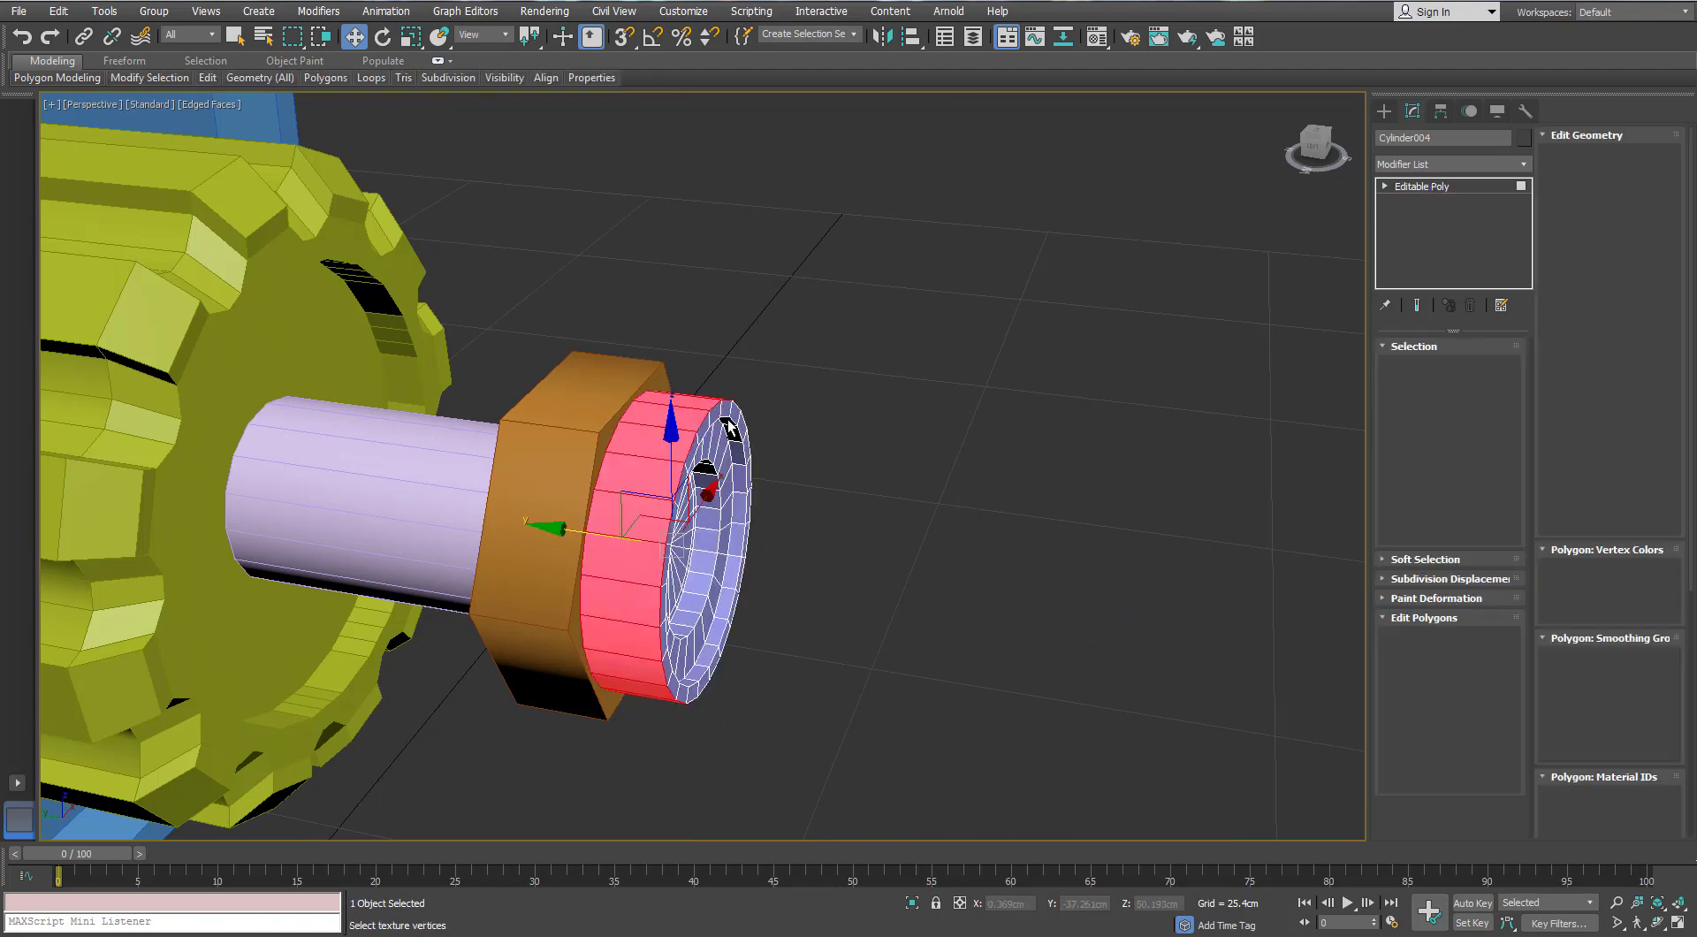
left_click(732, 430)
left_click(672, 412)
left_click_drag(648, 417, 742, 431)
key("ctrl+z")
key("ctrl+z")
left_click(674, 414)
left_click(674, 422, "shift")
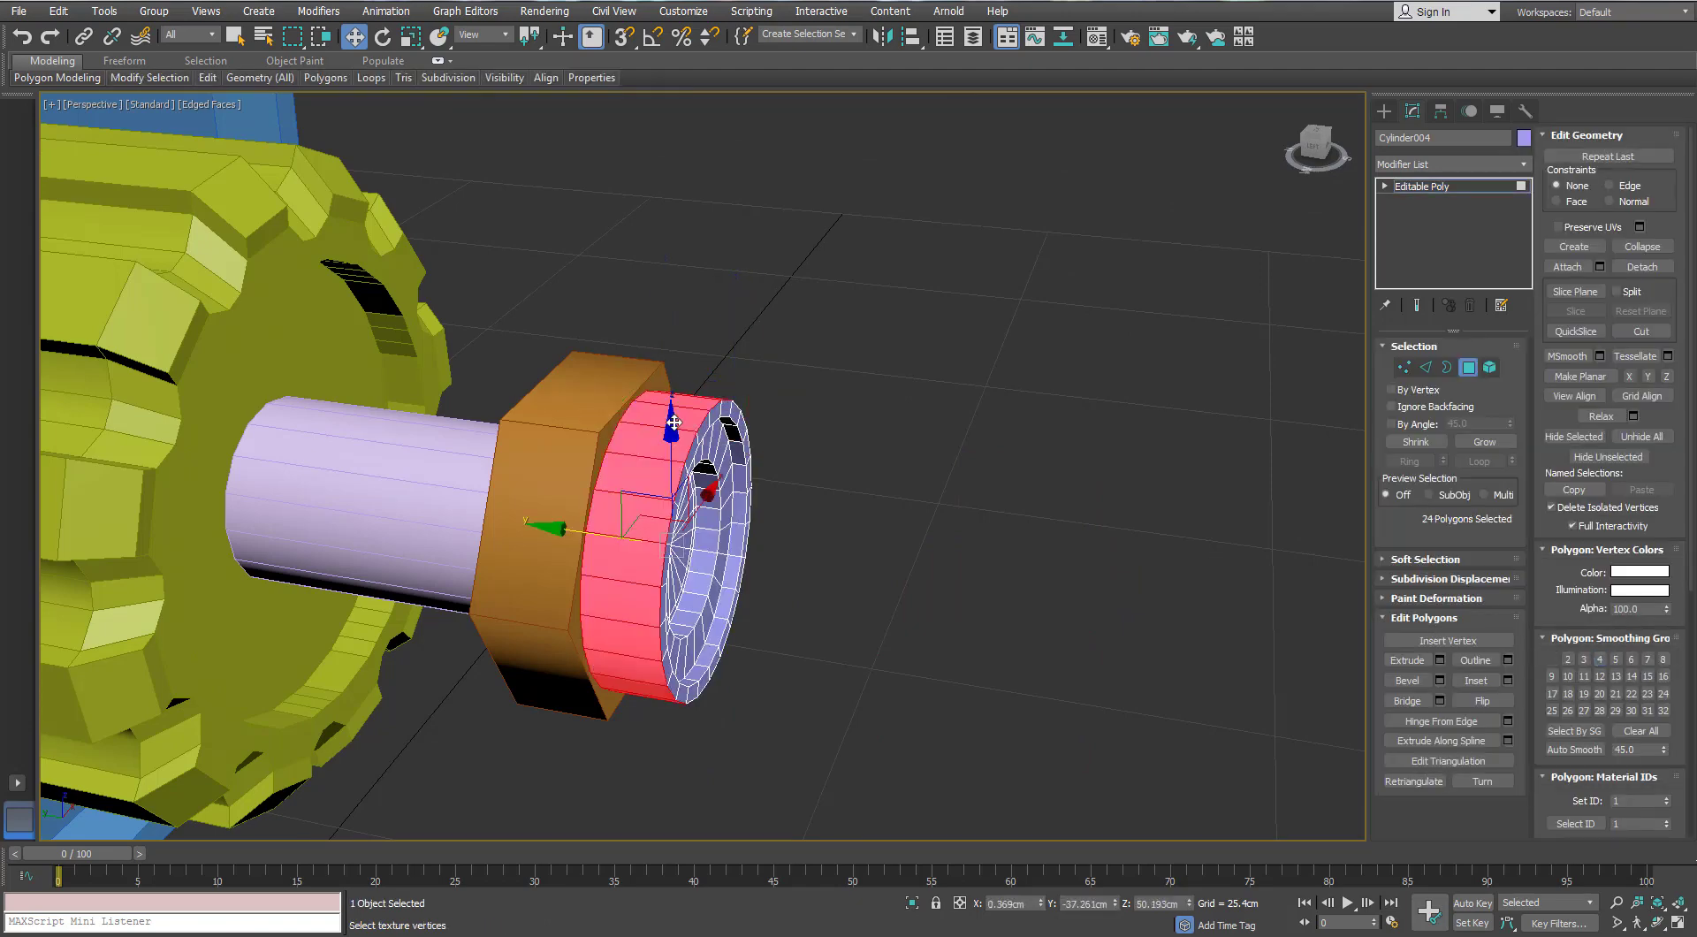
Detach the 24 side-wall polygons as a separate object and leave polygon editing
middle_click_drag(707, 423, 666, 415, "alt")
scroll(665, 415, "up", 2)
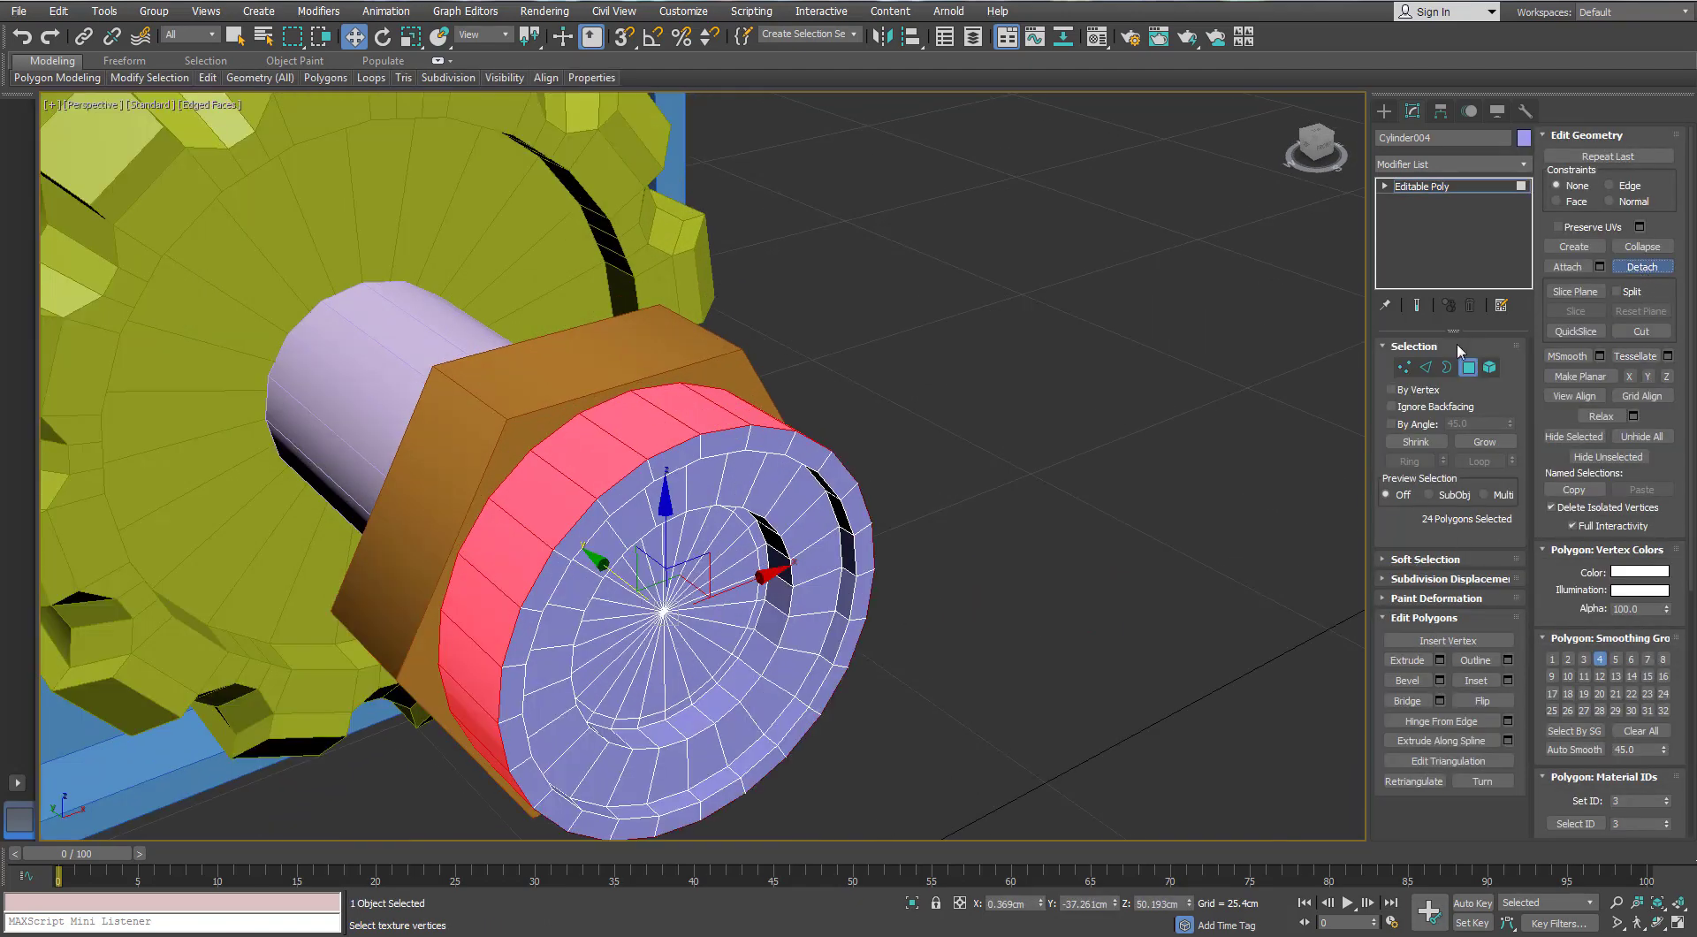
left_click(1140, 442)
left_click(1466, 368)
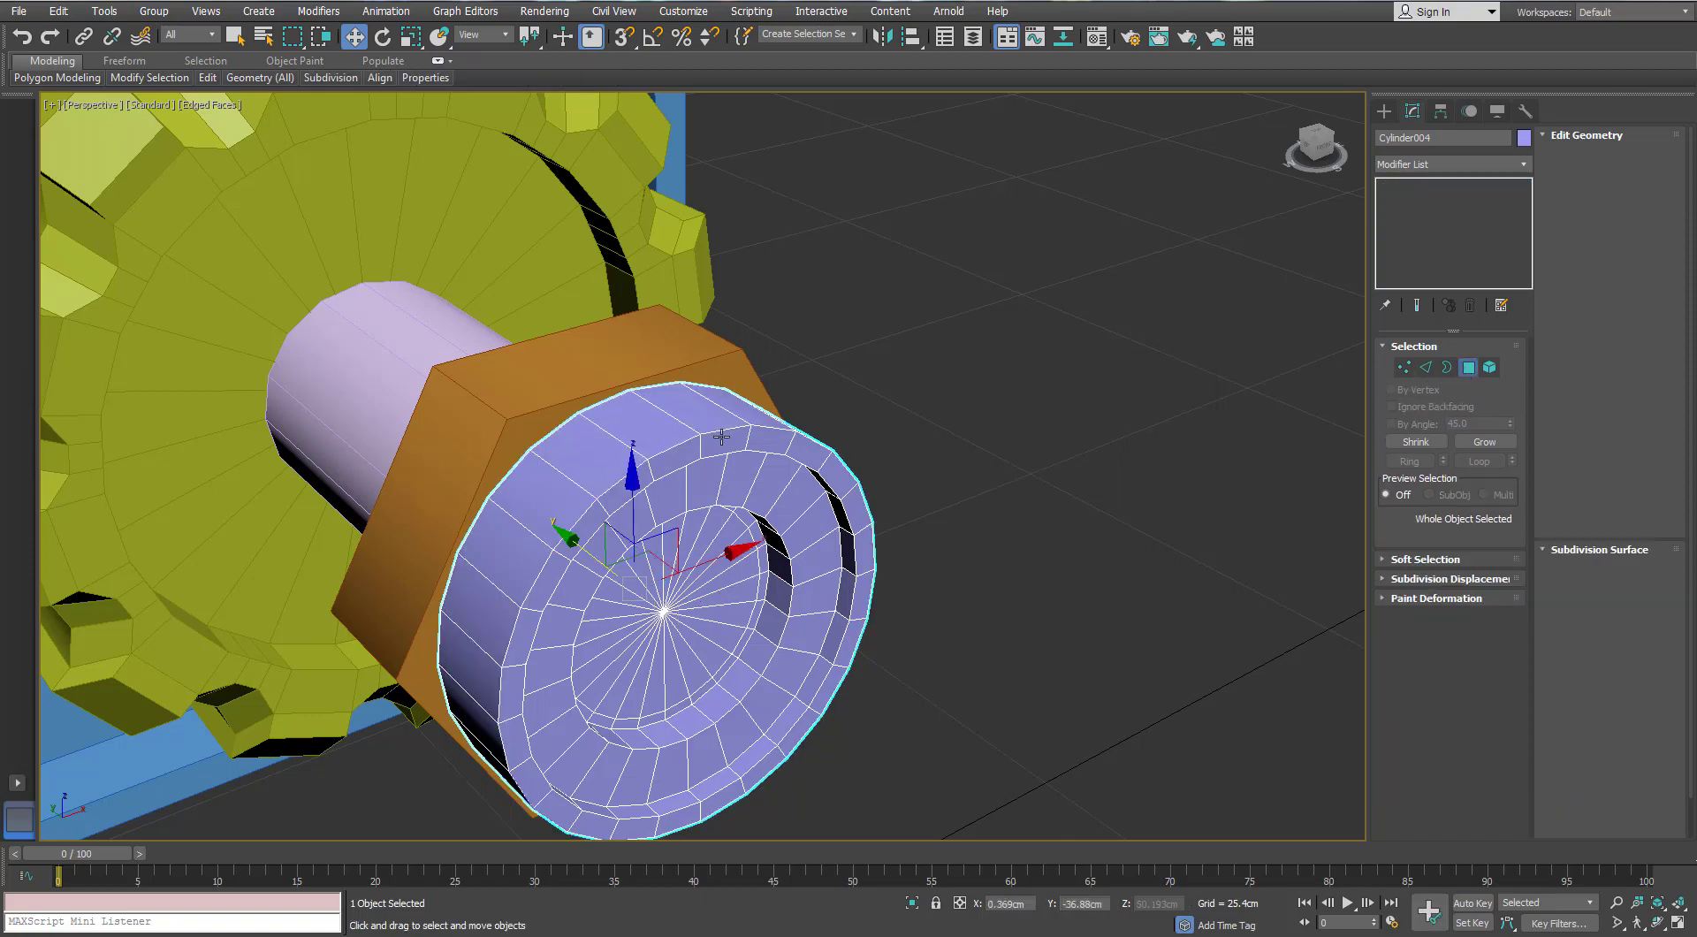
Try moving the recessed cylinder body away from the detached side band along Y, and undo the move
middle_click_drag(655, 423, 712, 405, "alt")
left_click_drag(567, 572, 902, 709)
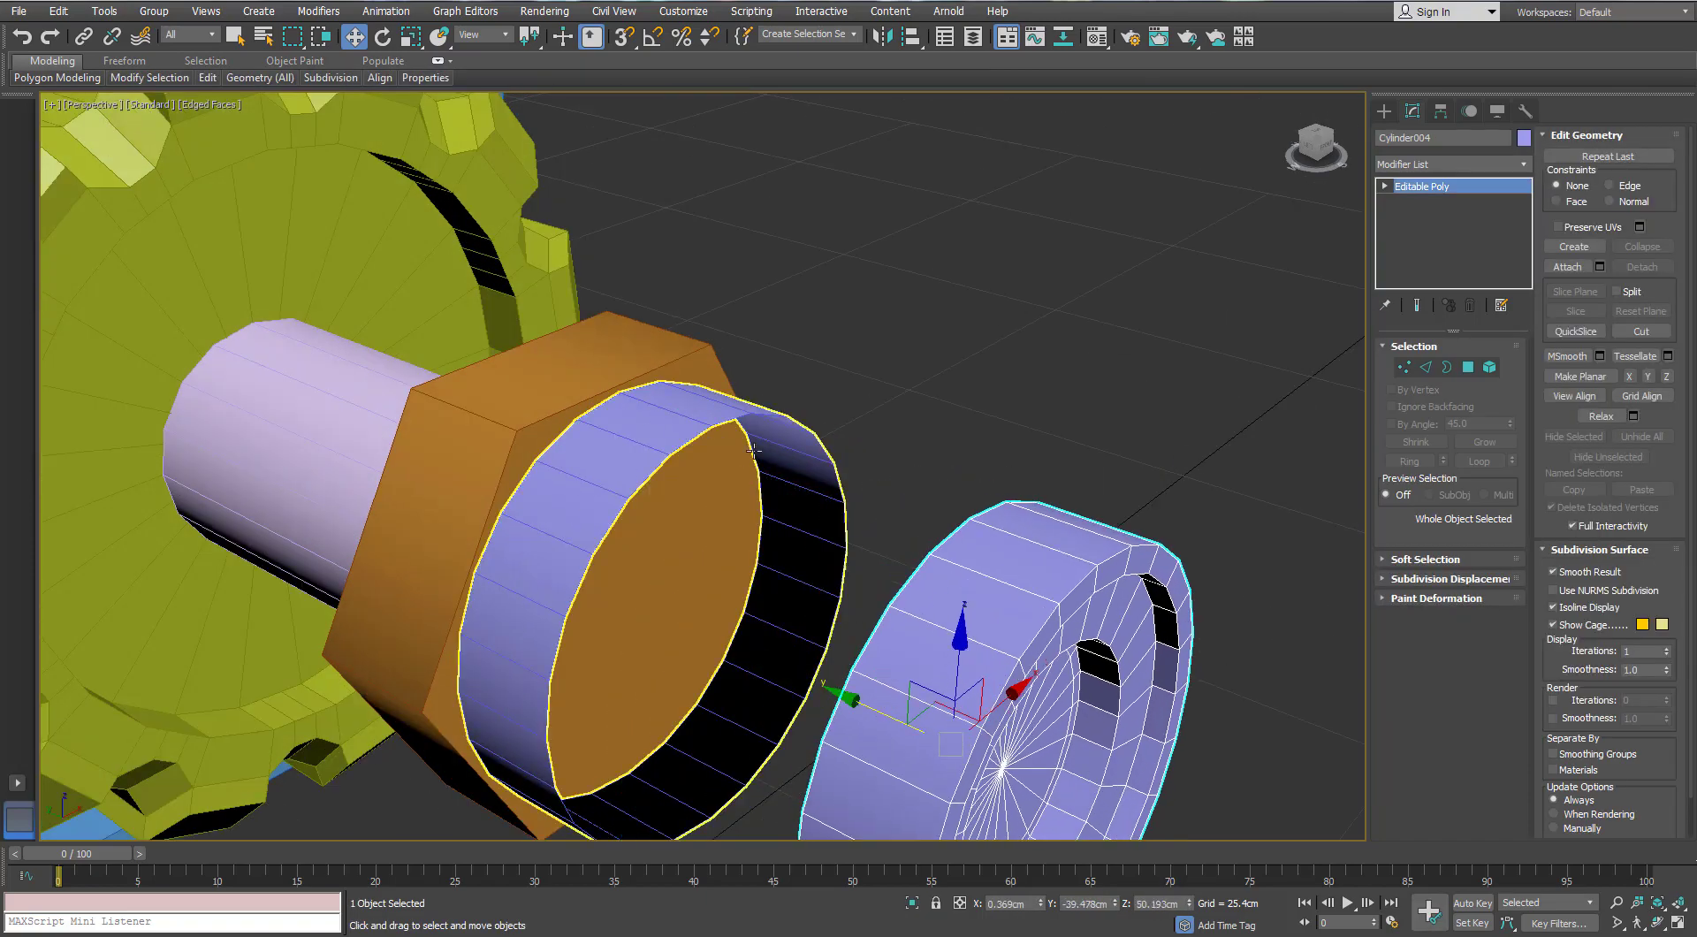
left_click(757, 452)
mouse_move(753, 446)
middle_mouse_down("alt")
mouse_move(889, 334)
mouse_move(753, 436)
middle_mouse_up("alt")
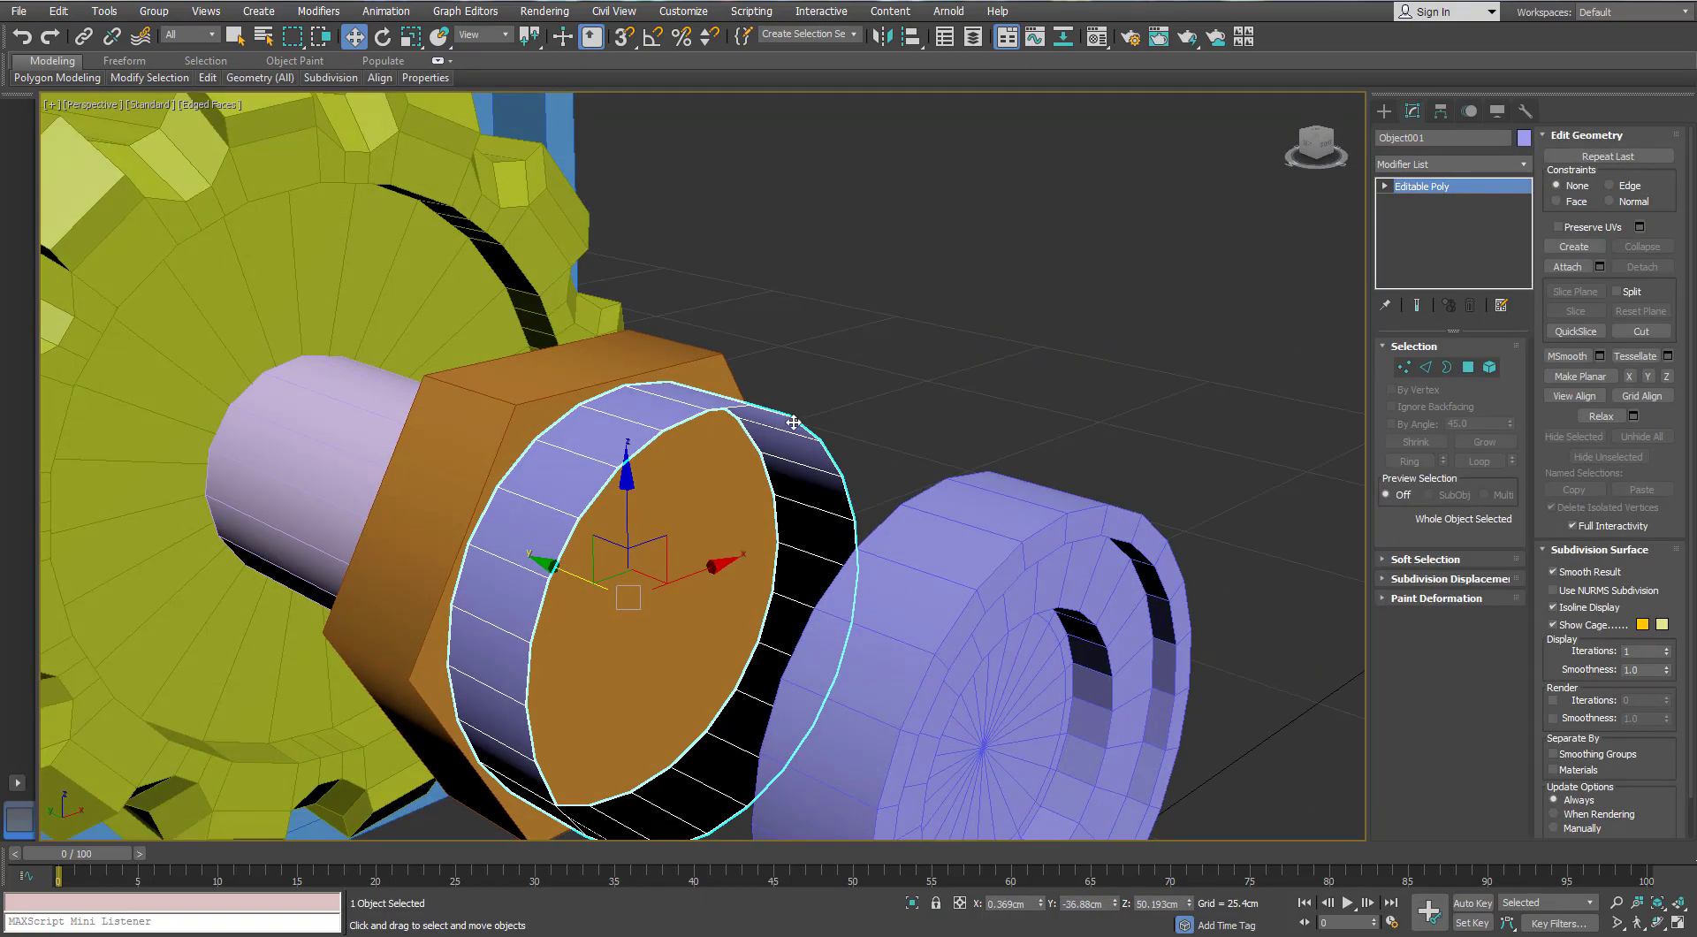
key("ctrl+z")
key("ctrl+z")
Select the side band's 24 cross edges and set up a chamfer of 0.125 cm with 2 segments
left_click(684, 404)
left_click(683, 404)
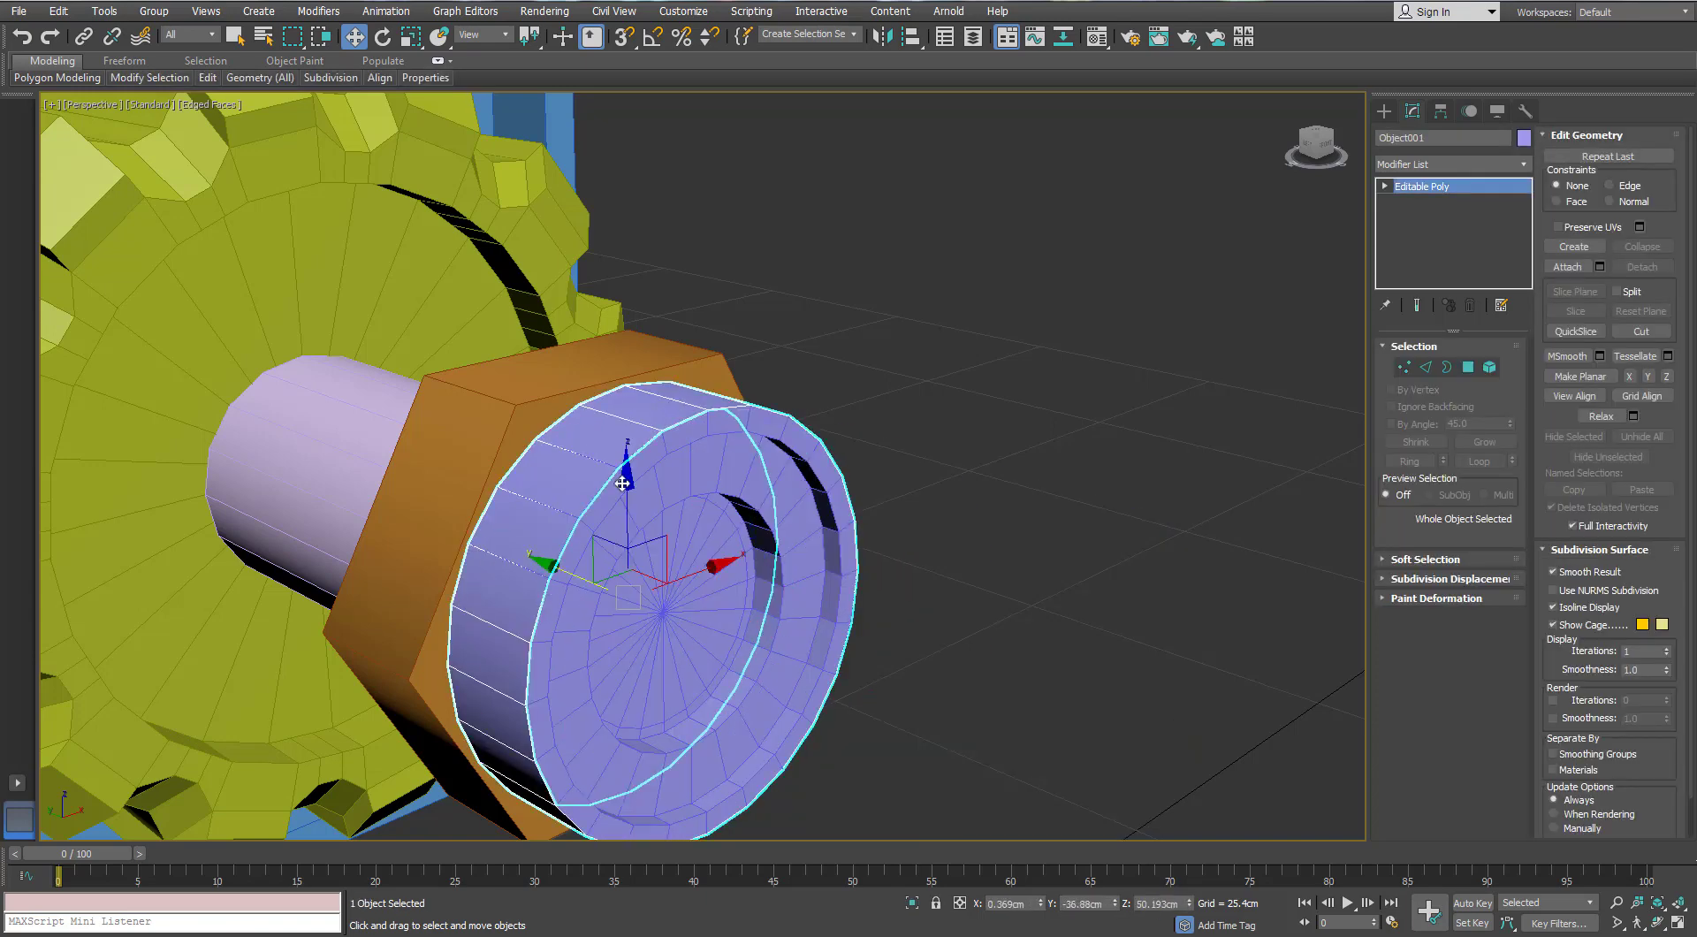
scroll(698, 471, "up", 3)
key("2")
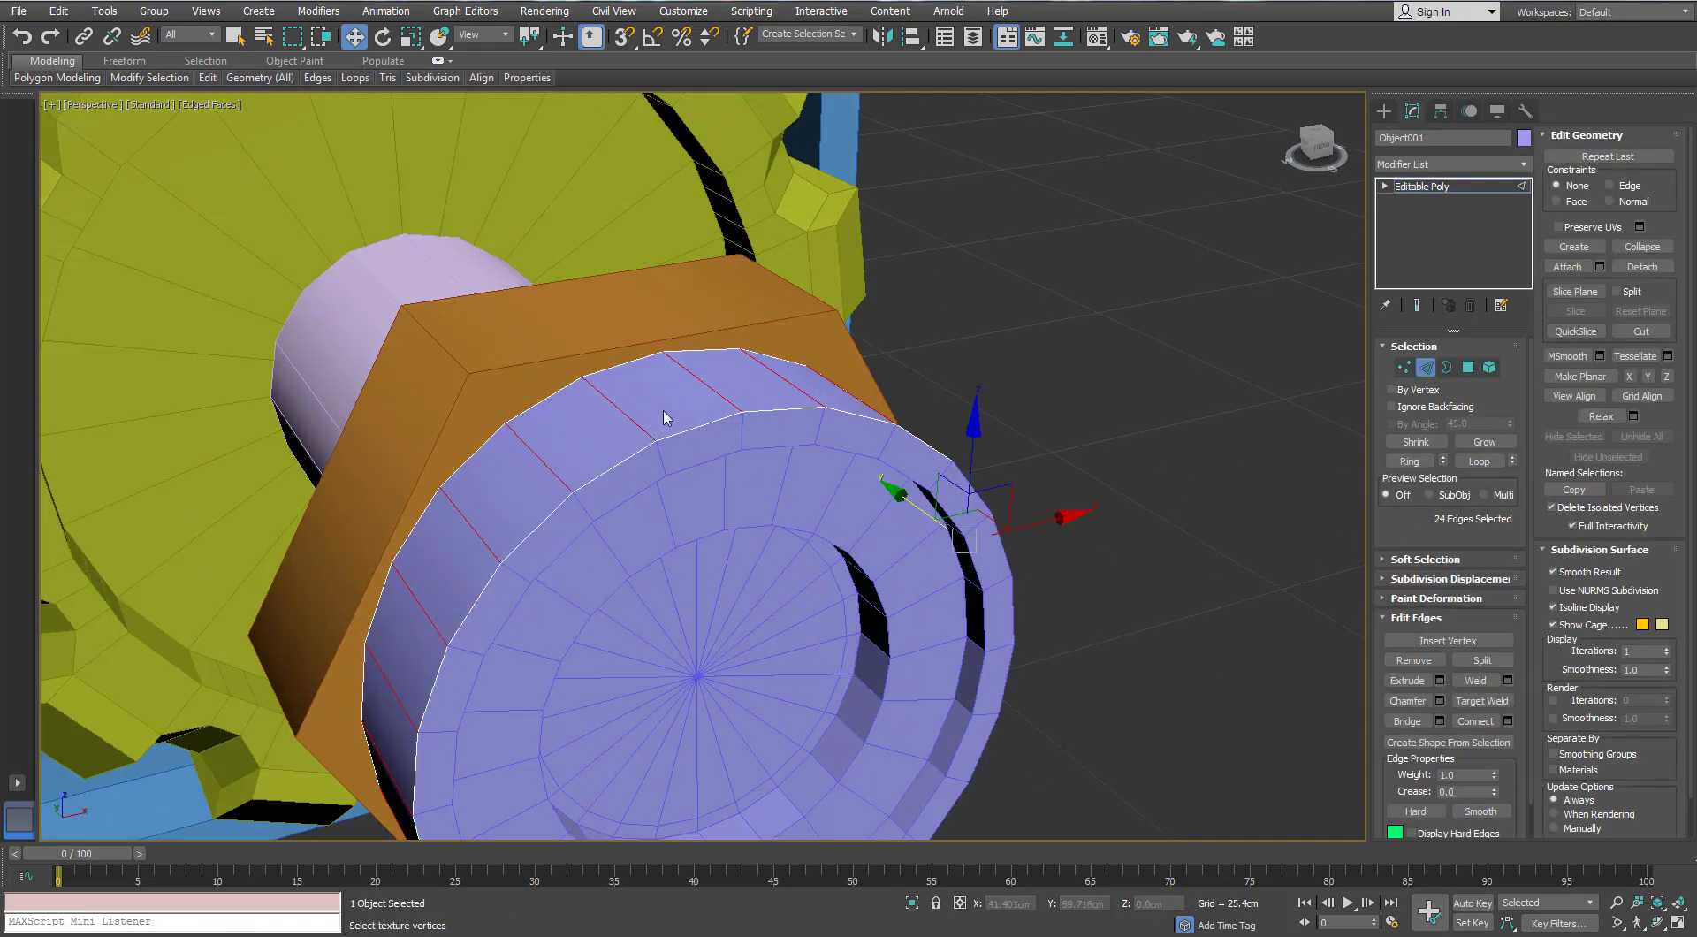
mouse_move(663, 412)
middle_mouse_down()
mouse_move(717, 356)
mouse_move(660, 391)
middle_mouse_up()
left_click(1440, 702)
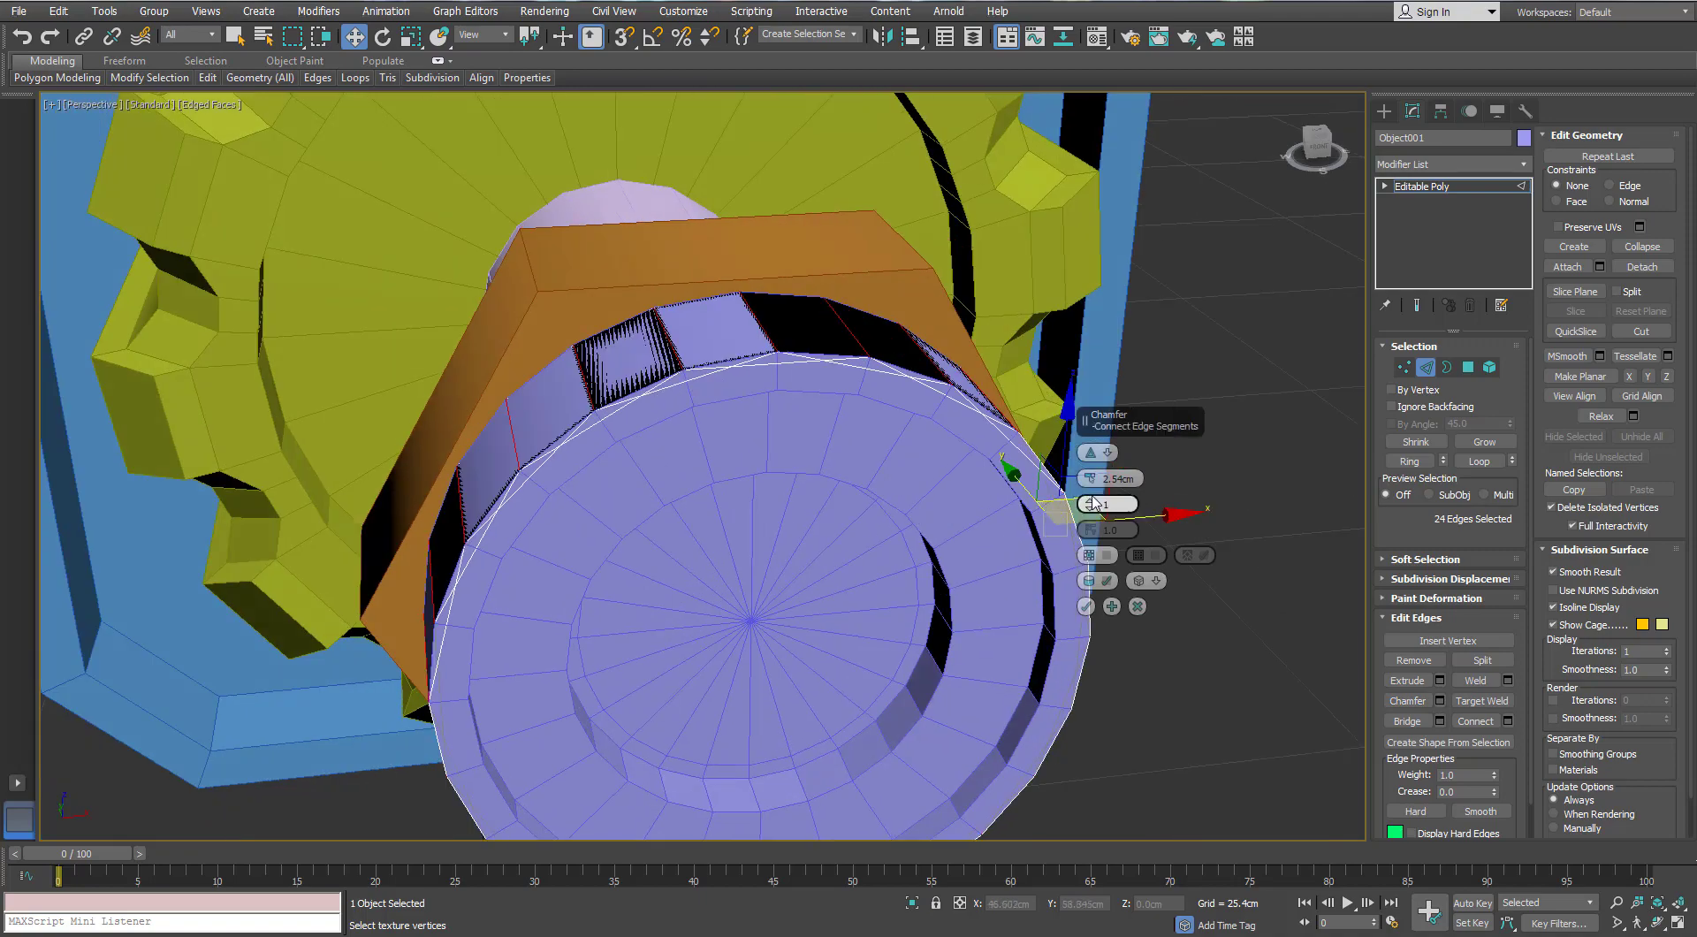
right_click(1092, 478)
left_click_drag(1091, 479, 1091, 468)
middle_click_drag(876, 414, 794, 382, "alt")
scroll(746, 352, "up", 5)
left_click(1089, 500)
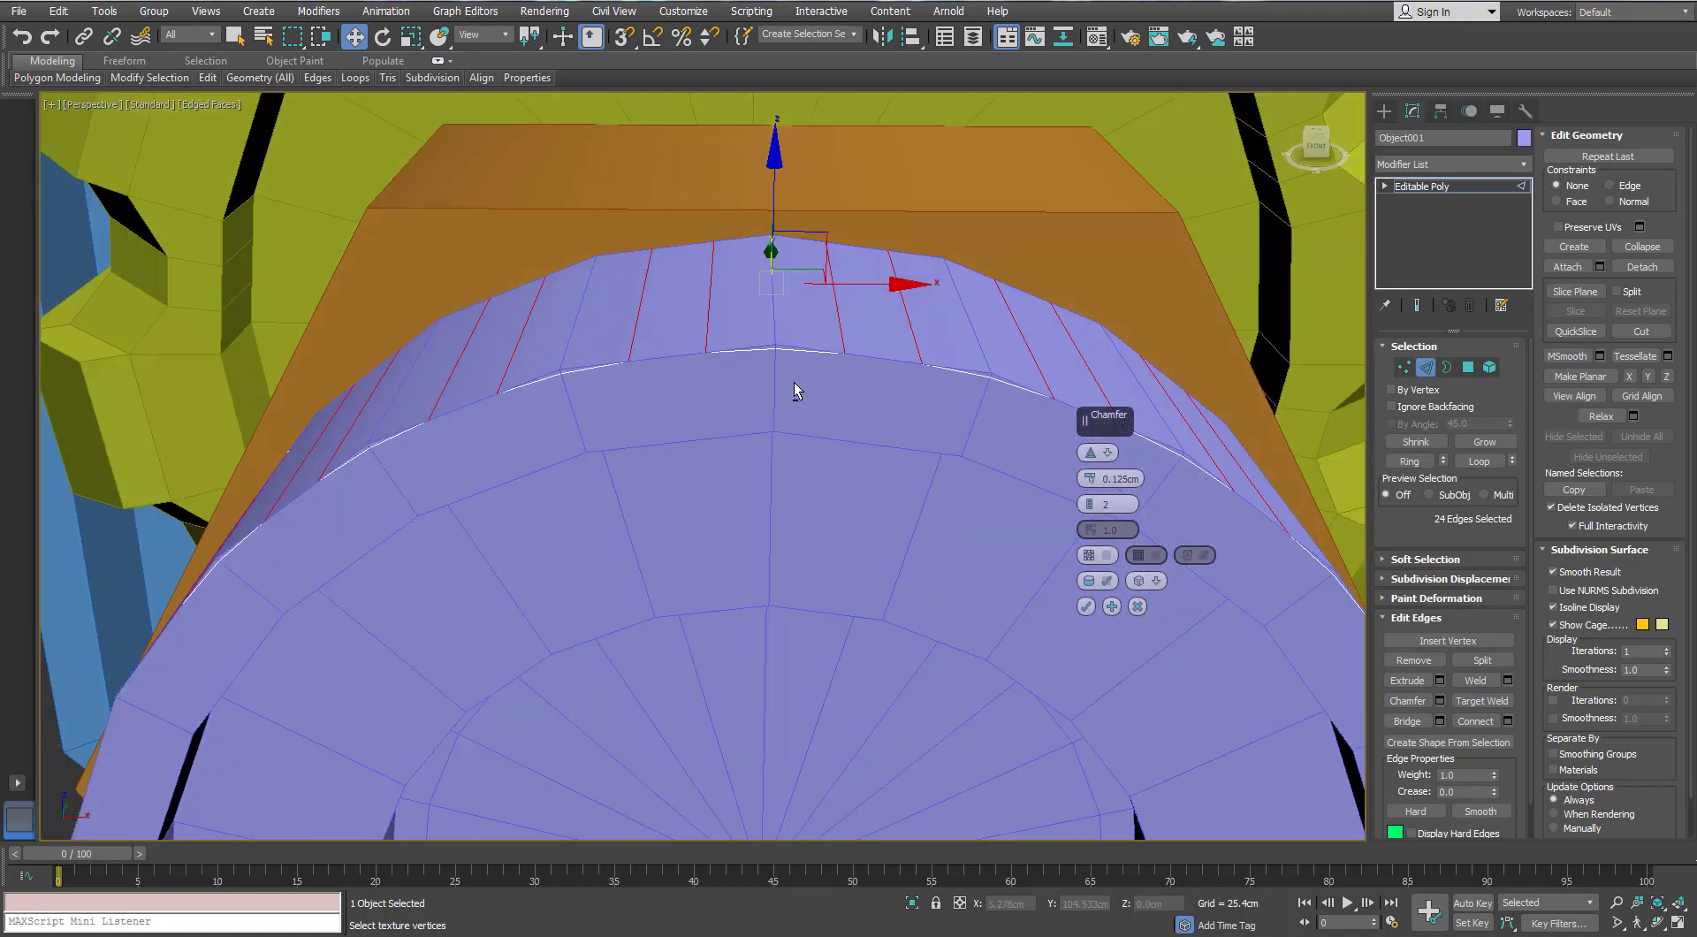
key("F3")
key("F3")
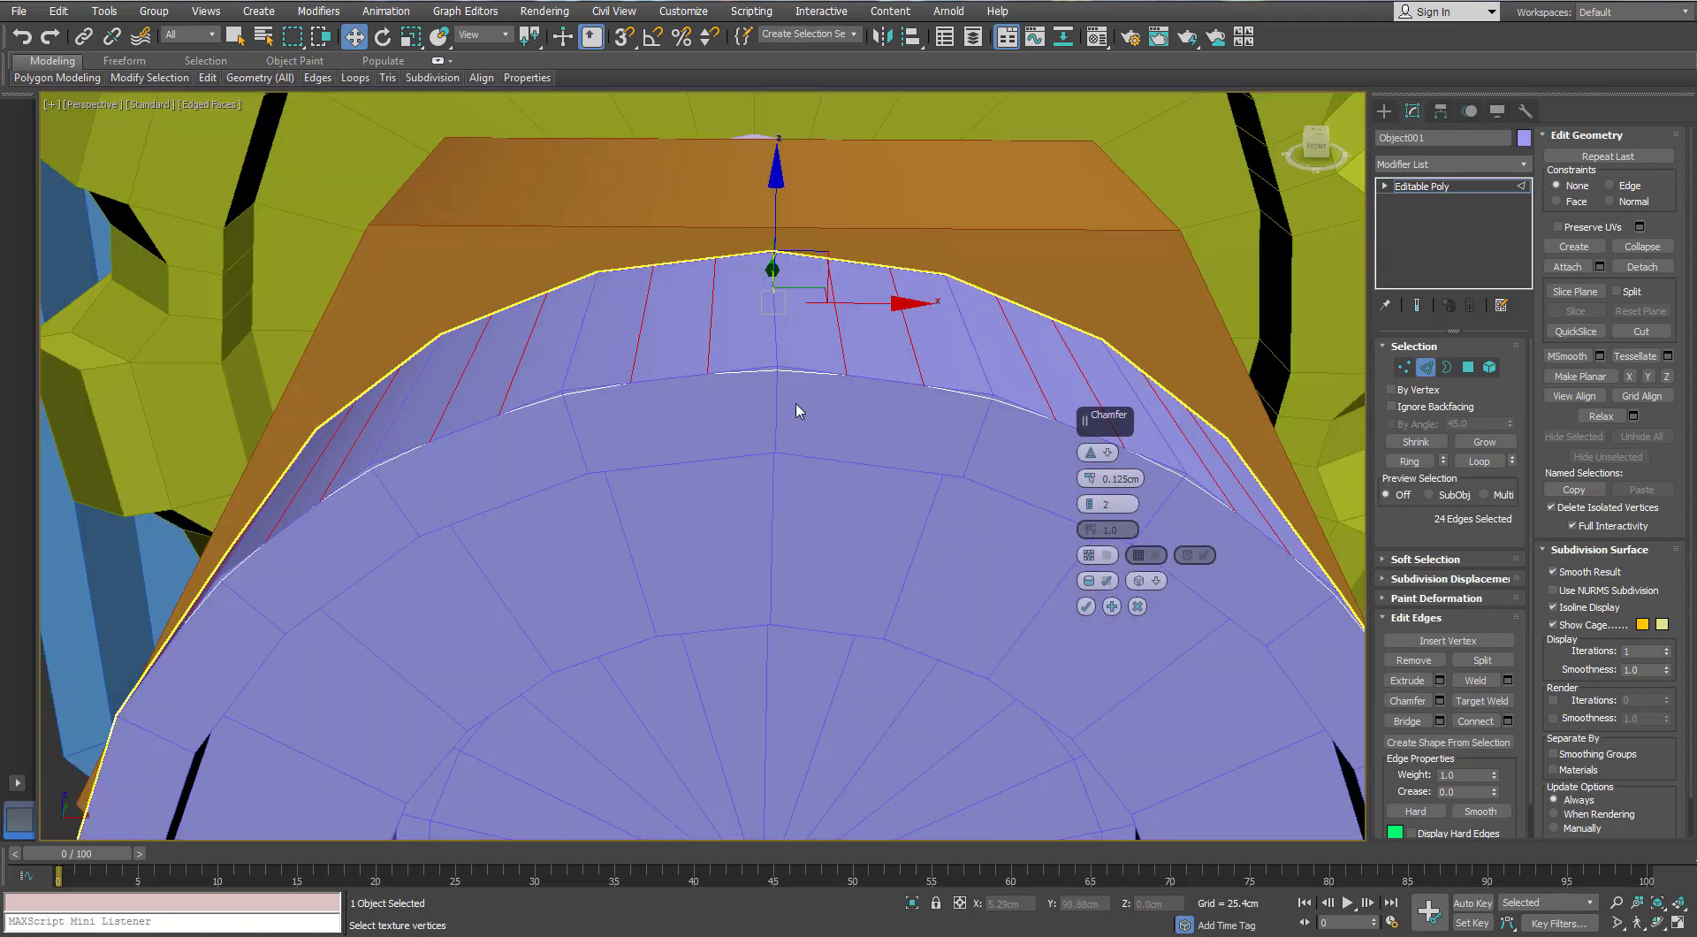
Isolate the side band and apply the two-segment chamfer to its selected cross edges
key("alt+q")
mouse_move(741, 423)
middle_mouse_down("alt")
mouse_move(688, 300)
mouse_move(723, 435)
middle_mouse_up("alt")
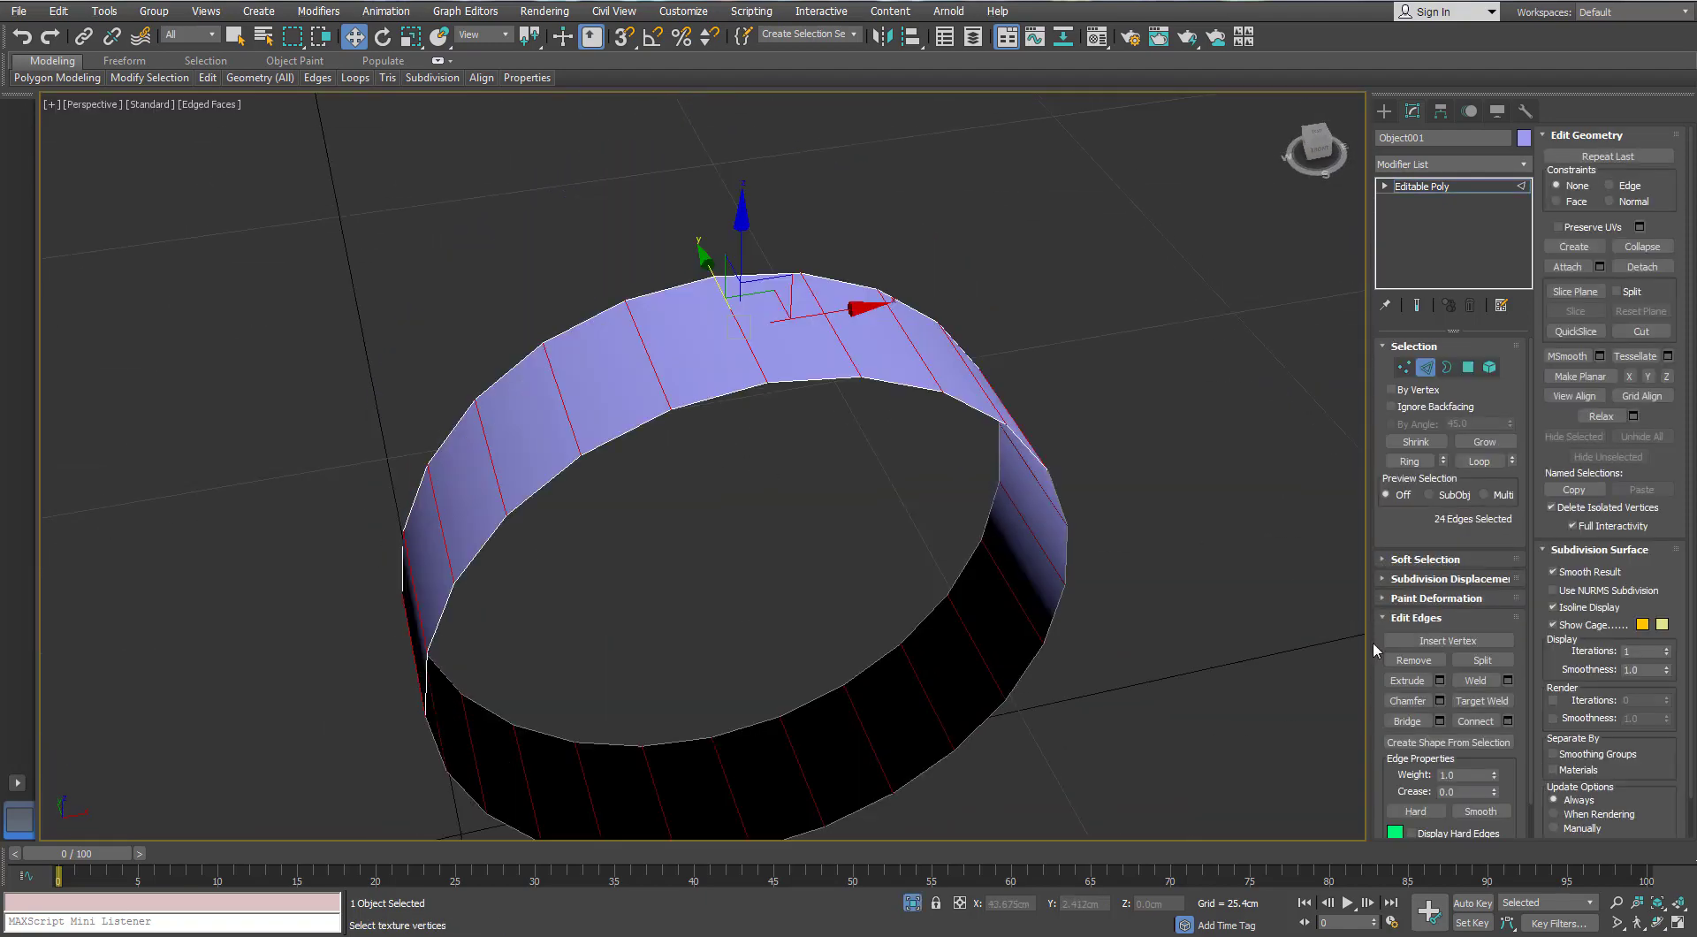
left_click(1440, 701)
scroll(733, 371, "up", 5)
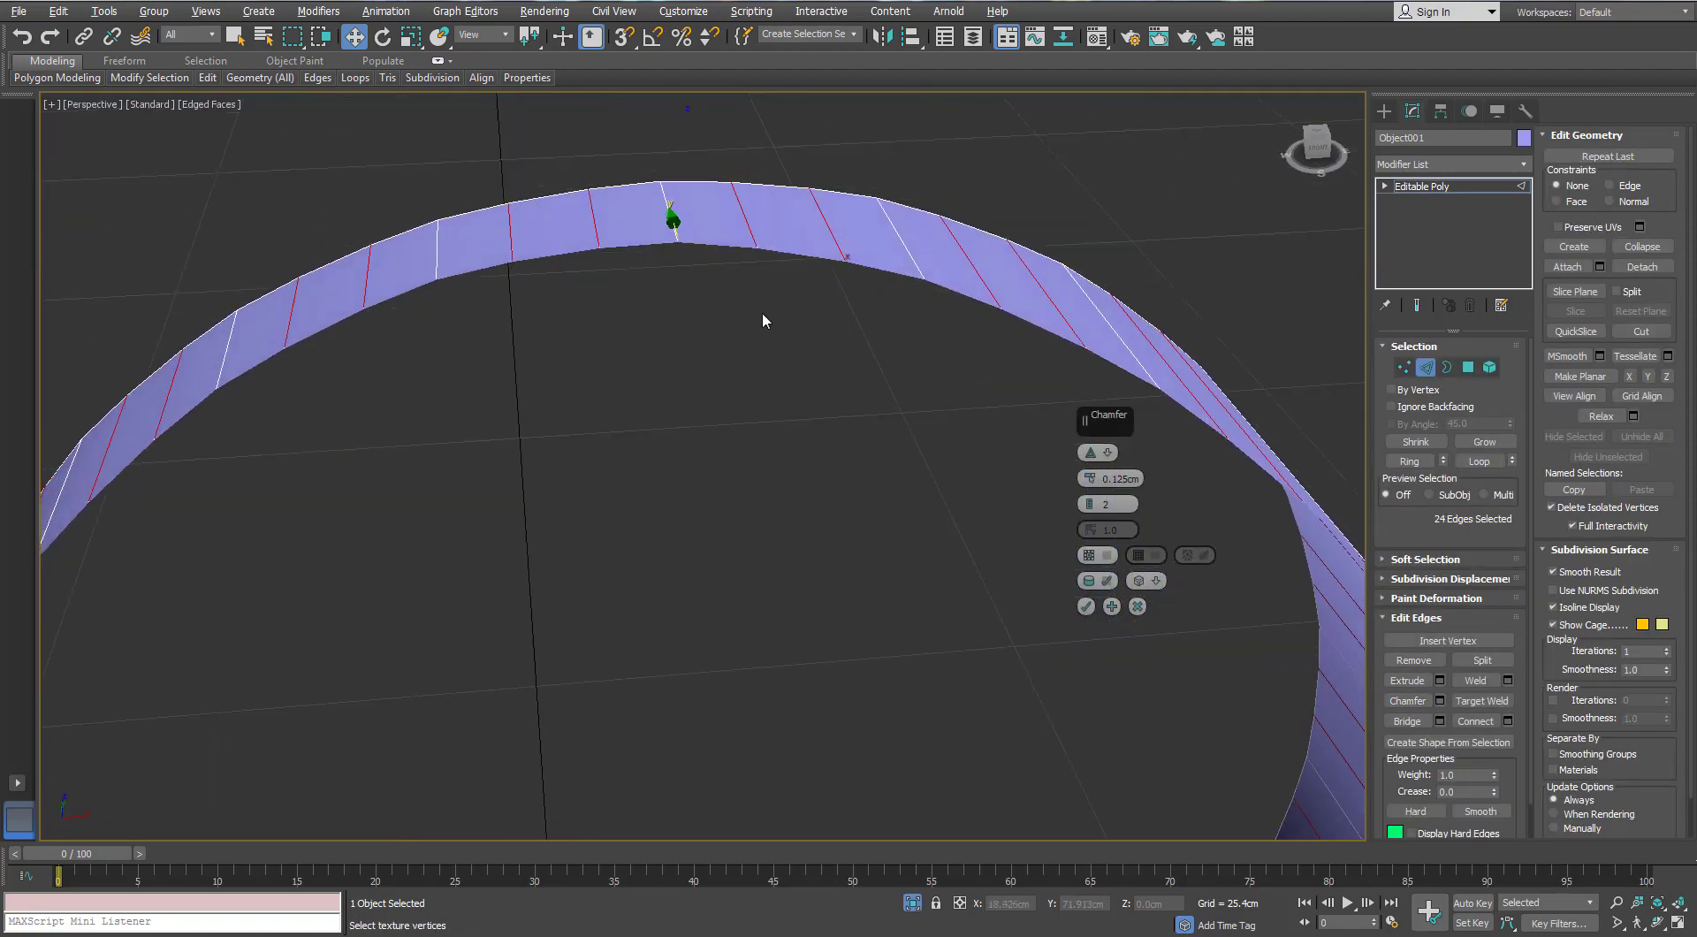
middle_click_drag(762, 313, 773, 338, "alt")
left_click(1088, 606)
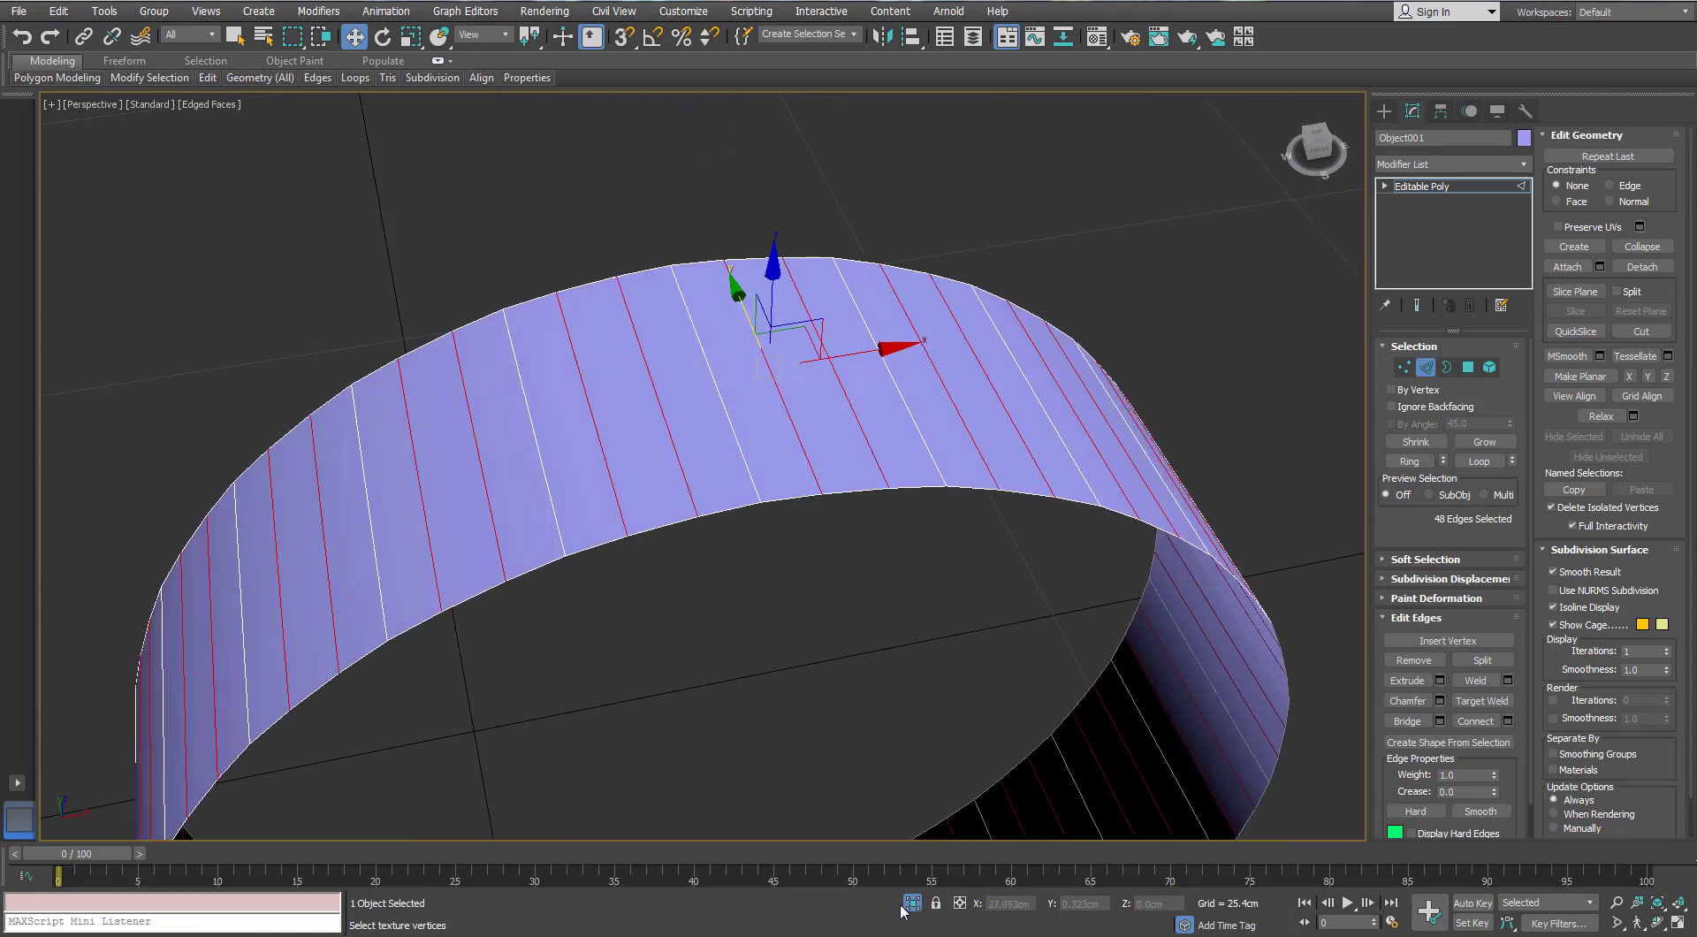
End the isolation of the chamfered side band and leave its sub-object editing
left_click(909, 904)
middle_click_drag(788, 504, 809, 442, "alt")
left_click(1468, 367)
scroll(837, 447, "down", 6)
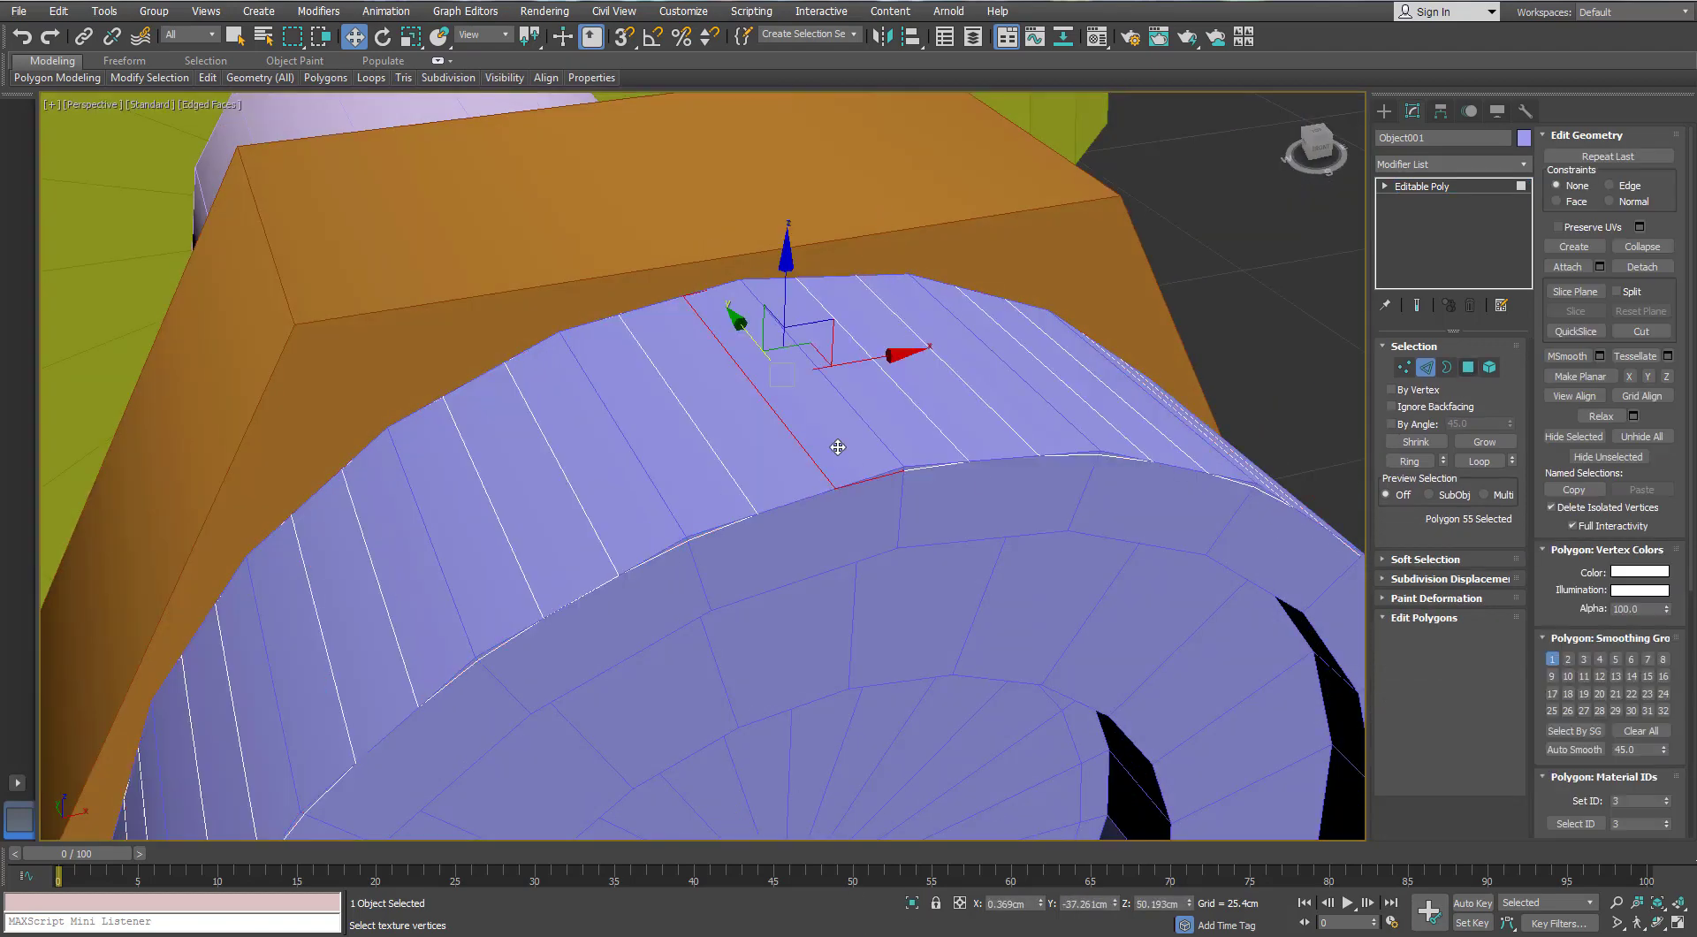
left_click(1468, 367)
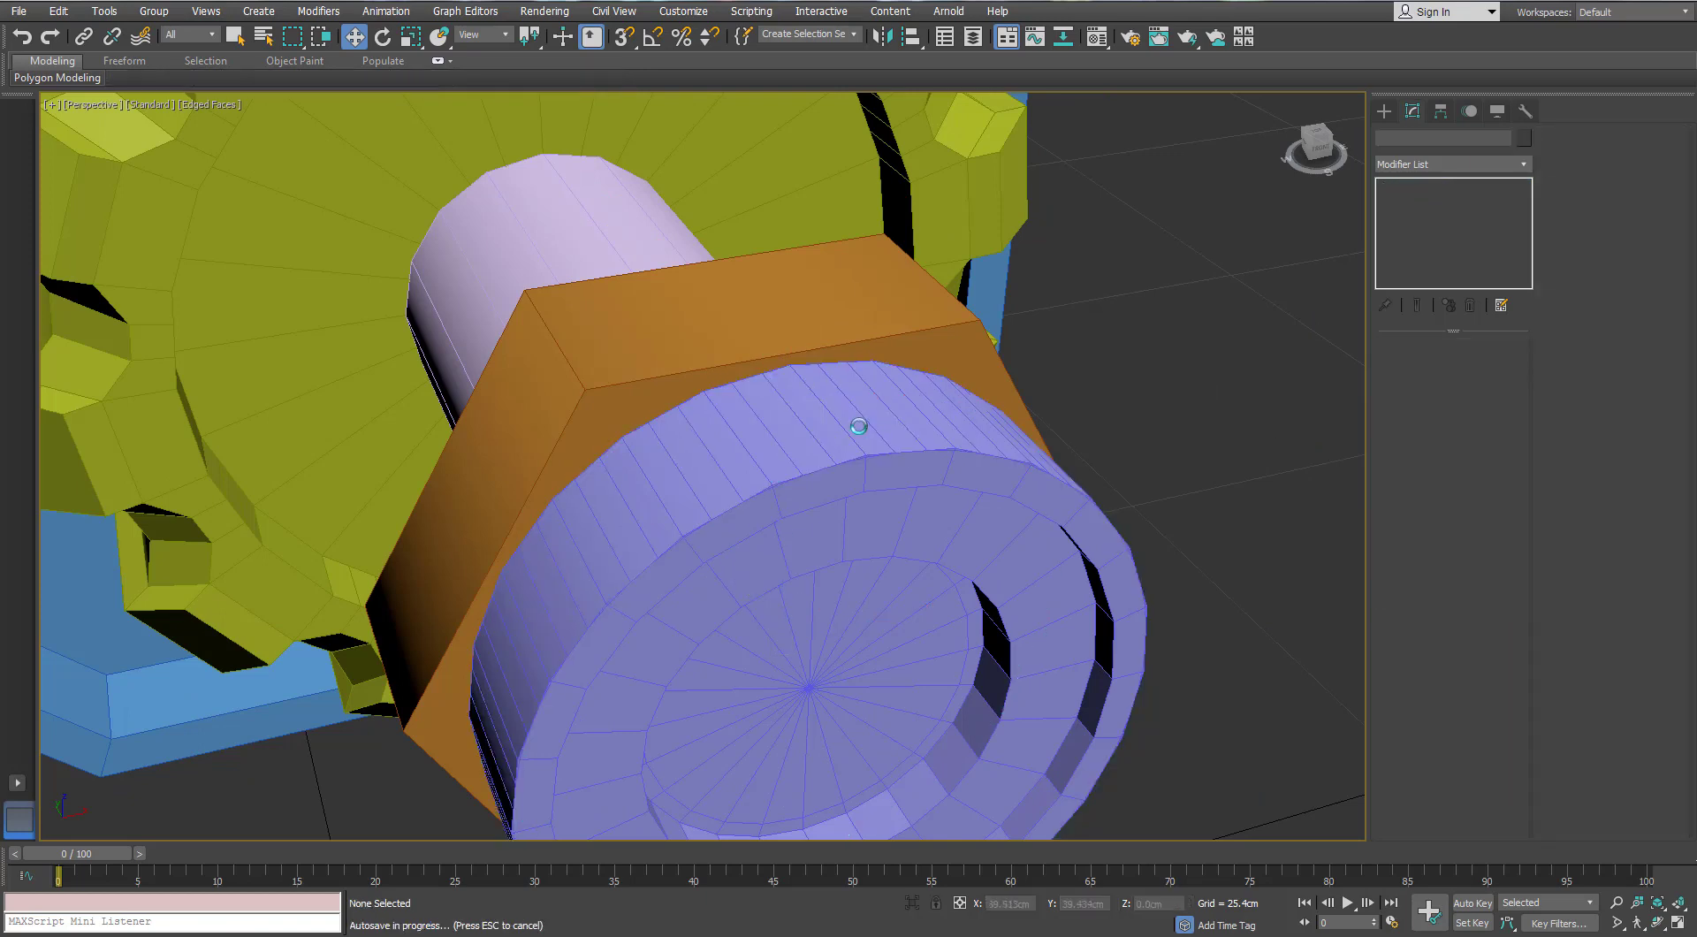
Reselect the chamfered side band instead of the recessed cylinder and isolate it
left_click(860, 425)
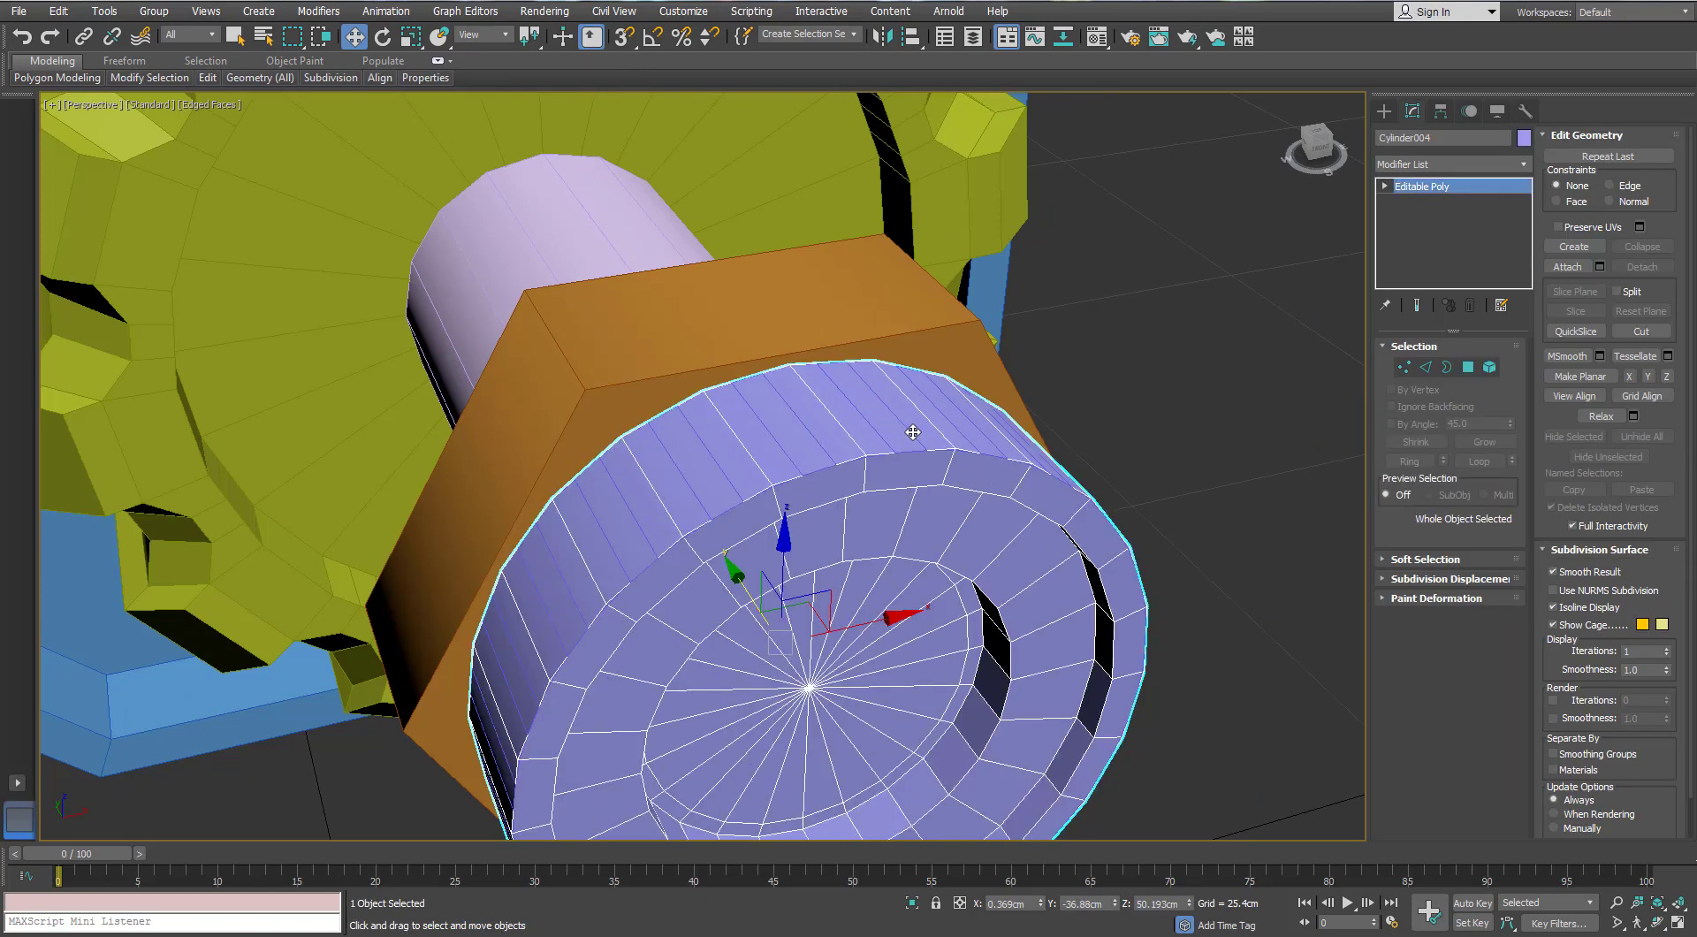
left_click(861, 437)
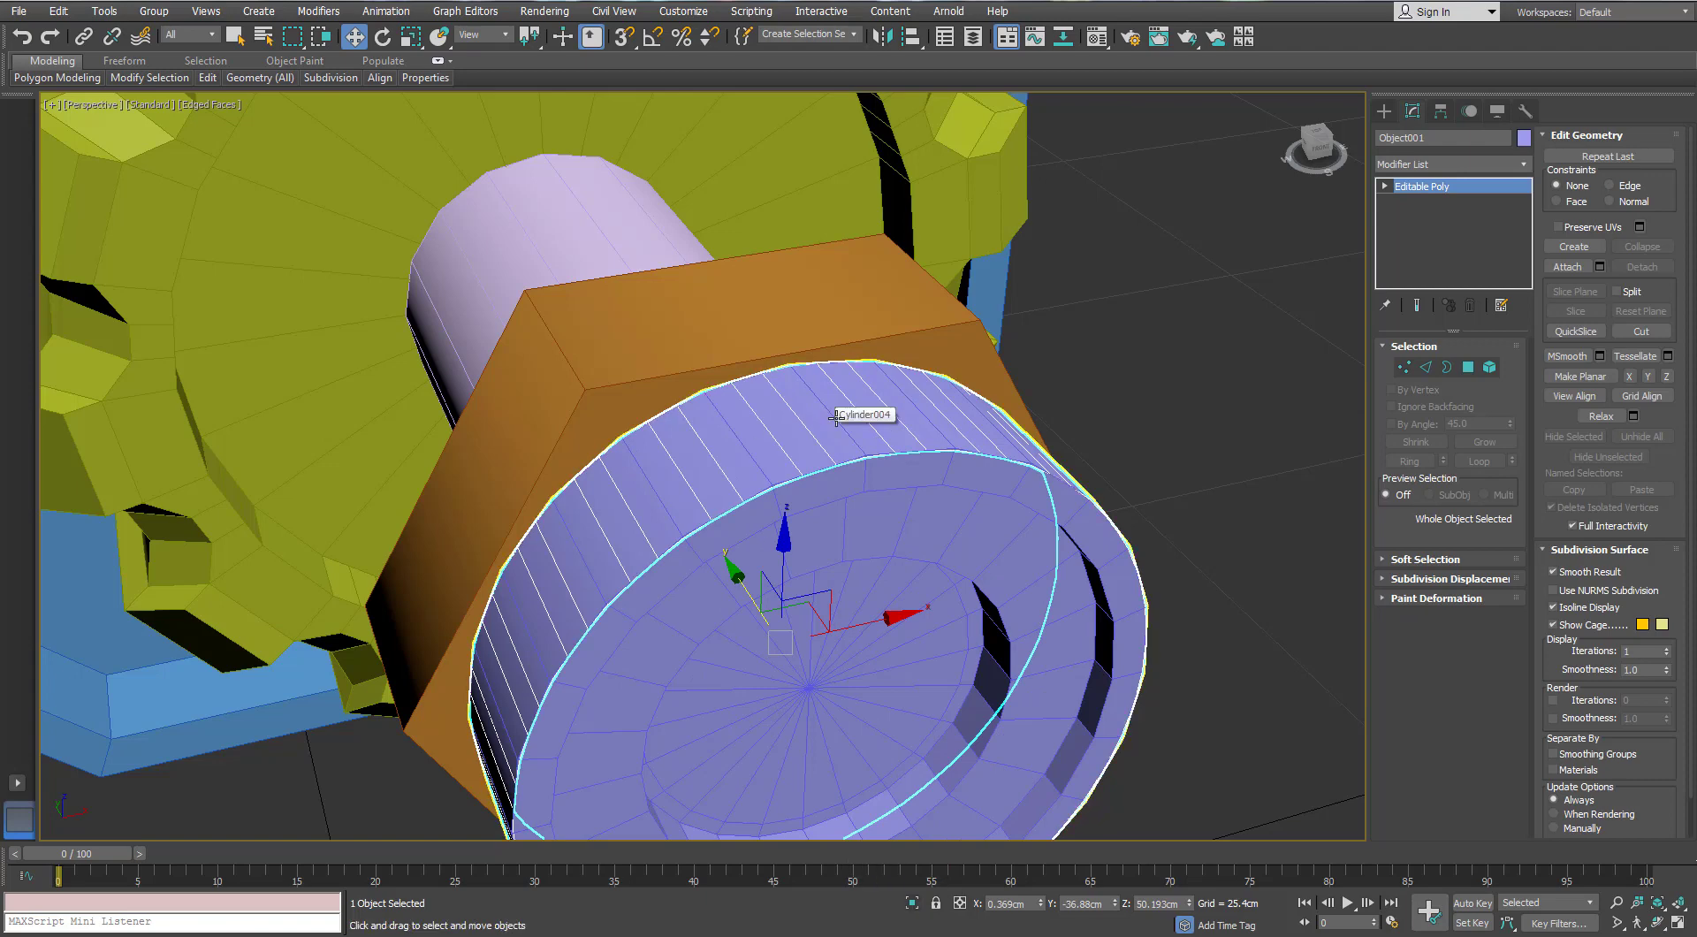
left_click(915, 902)
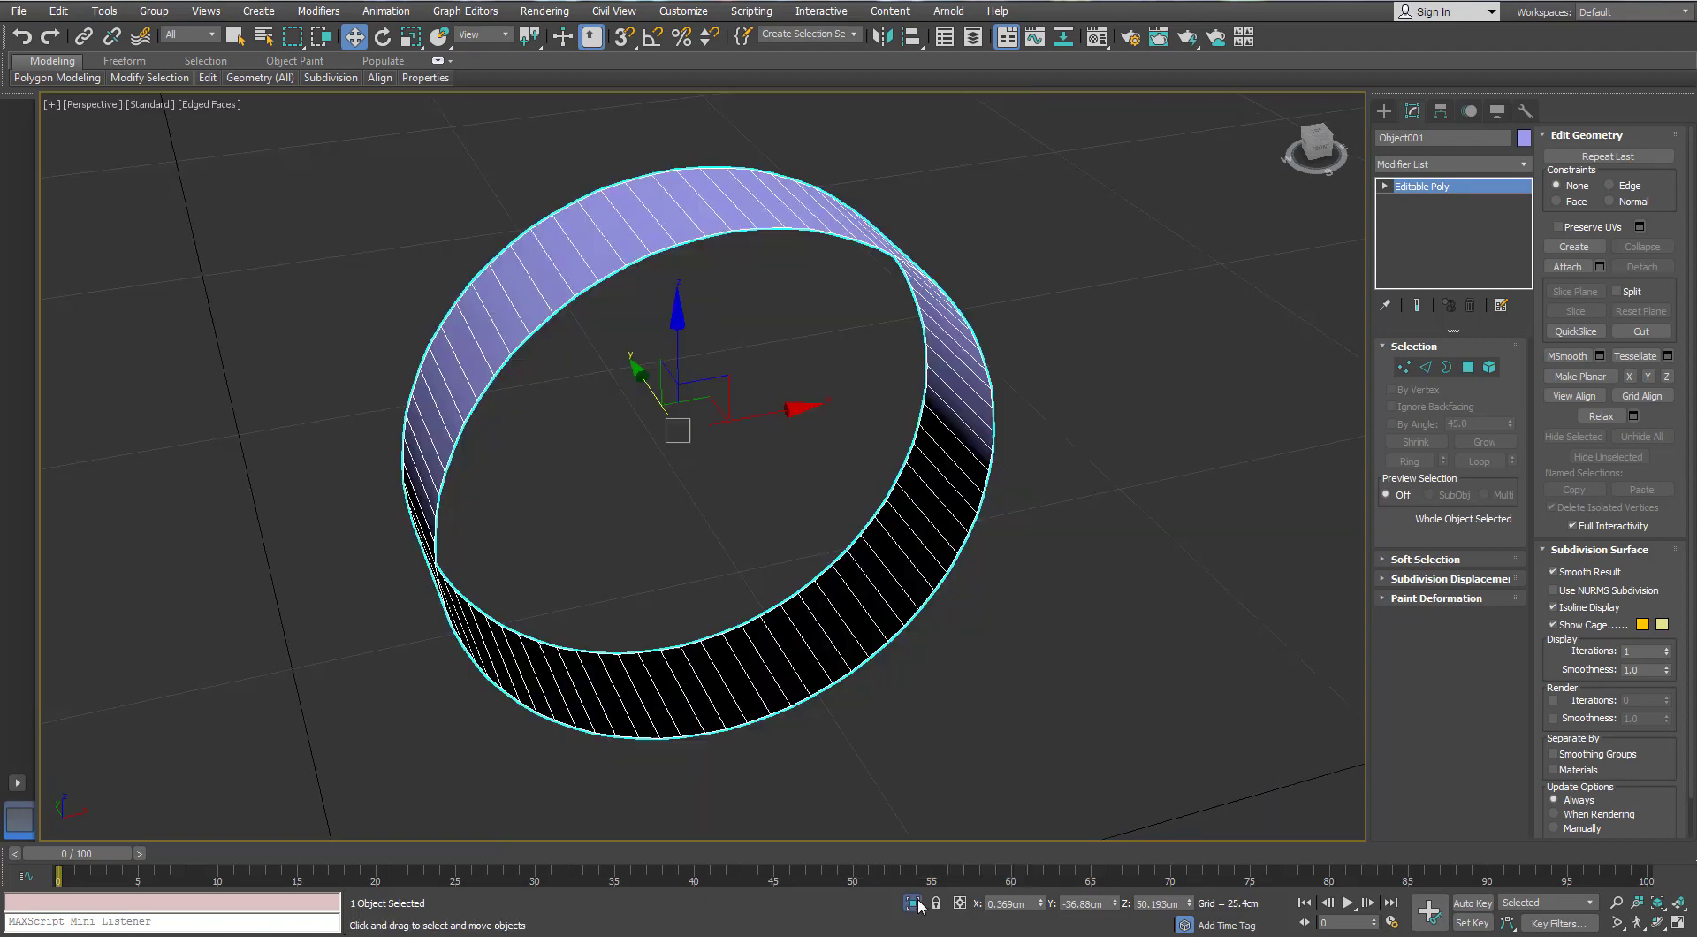
Select every second polygon all the way around the isolated side band, 36 polygons in total
left_click(1465, 373)
left_click(684, 235)
middle_click_drag(651, 305, 631, 265, "alt")
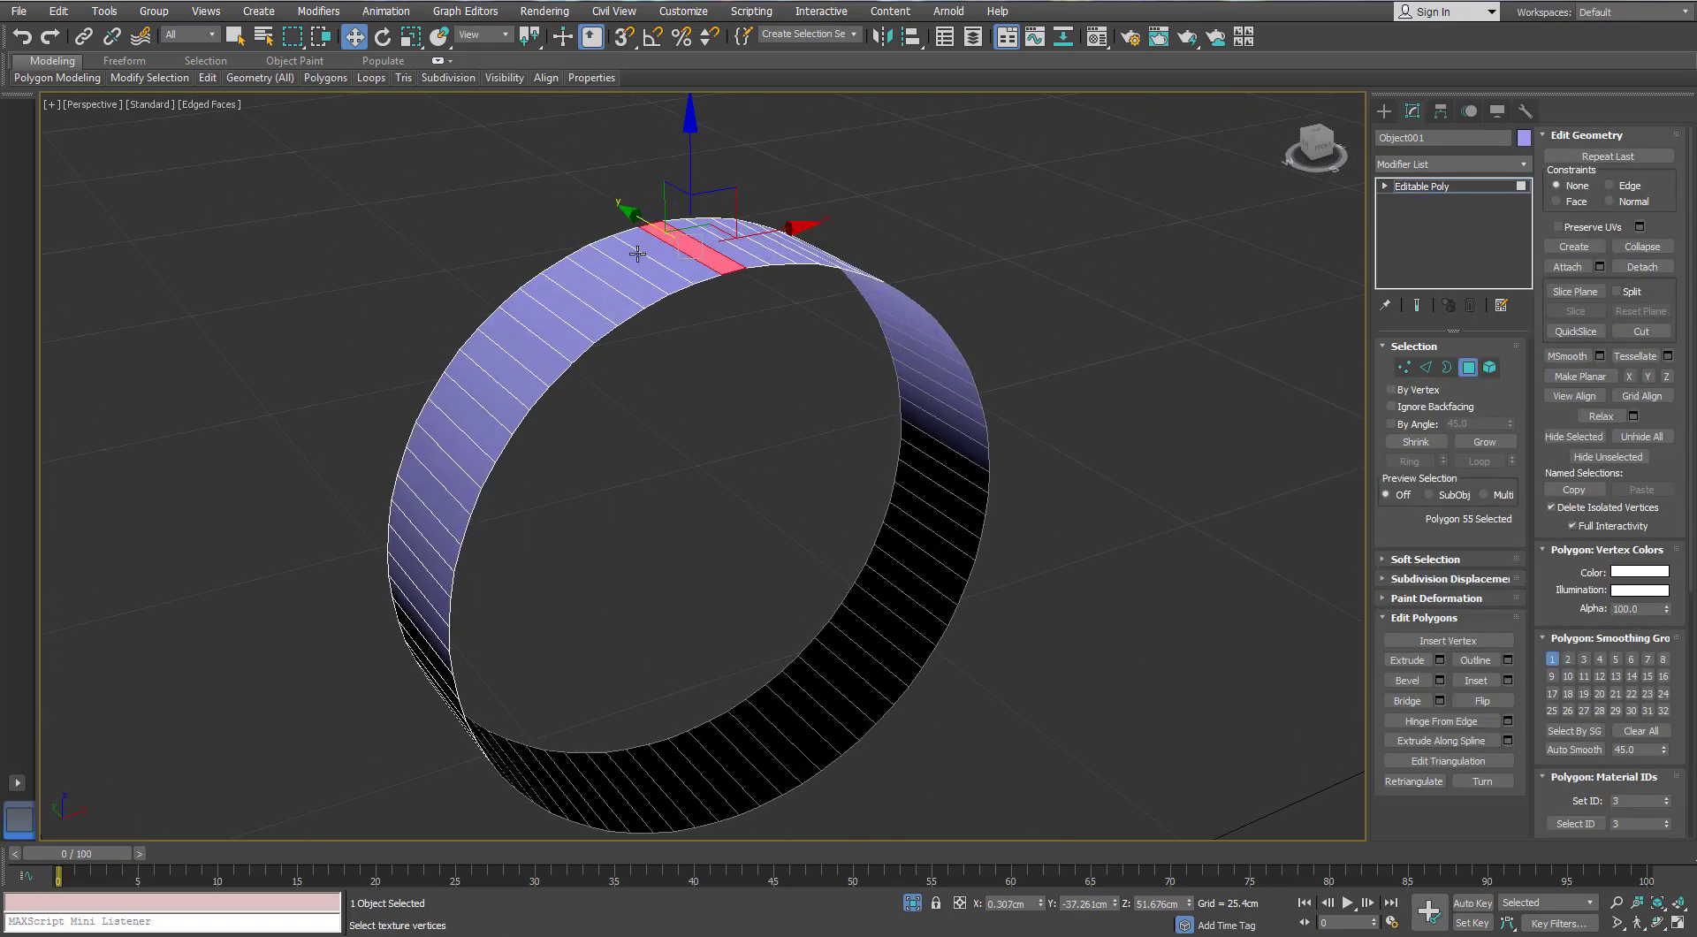
scroll(629, 266, "up", 2)
left_click(641, 270, "ctrl")
left_click(578, 331, "ctrl")
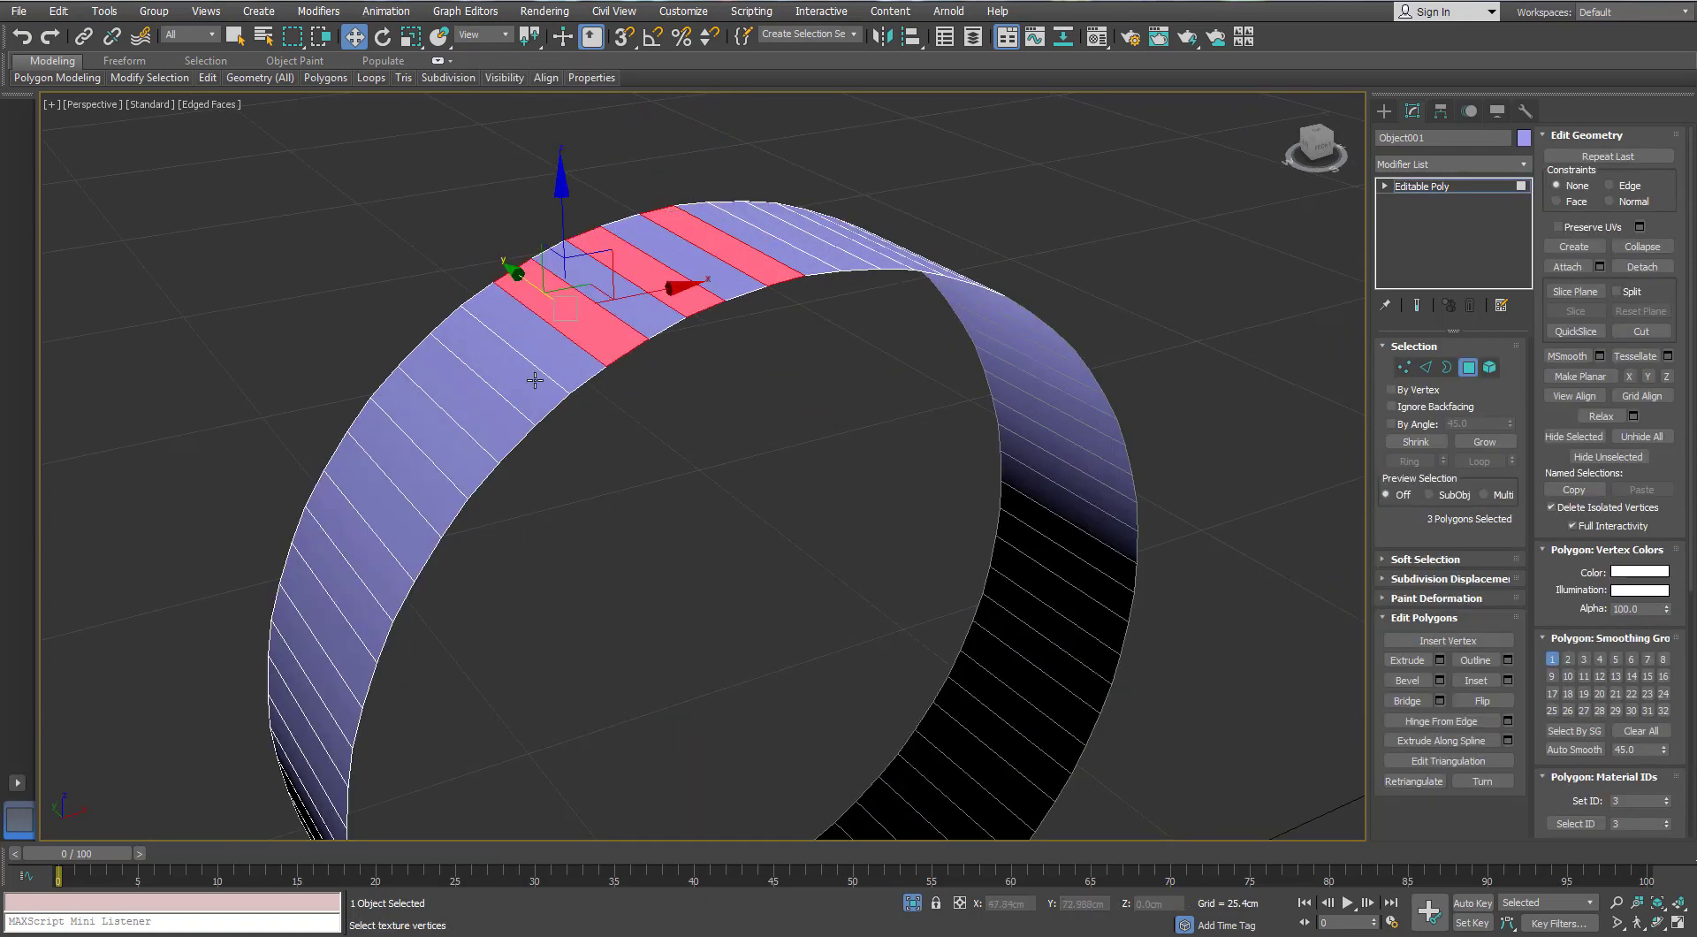
left_click(531, 383, "ctrl")
left_click(463, 451, "ctrl")
middle_click_drag(513, 361, 568, 258)
scroll(568, 258, "down", 3)
left_click(530, 327, "ctrl")
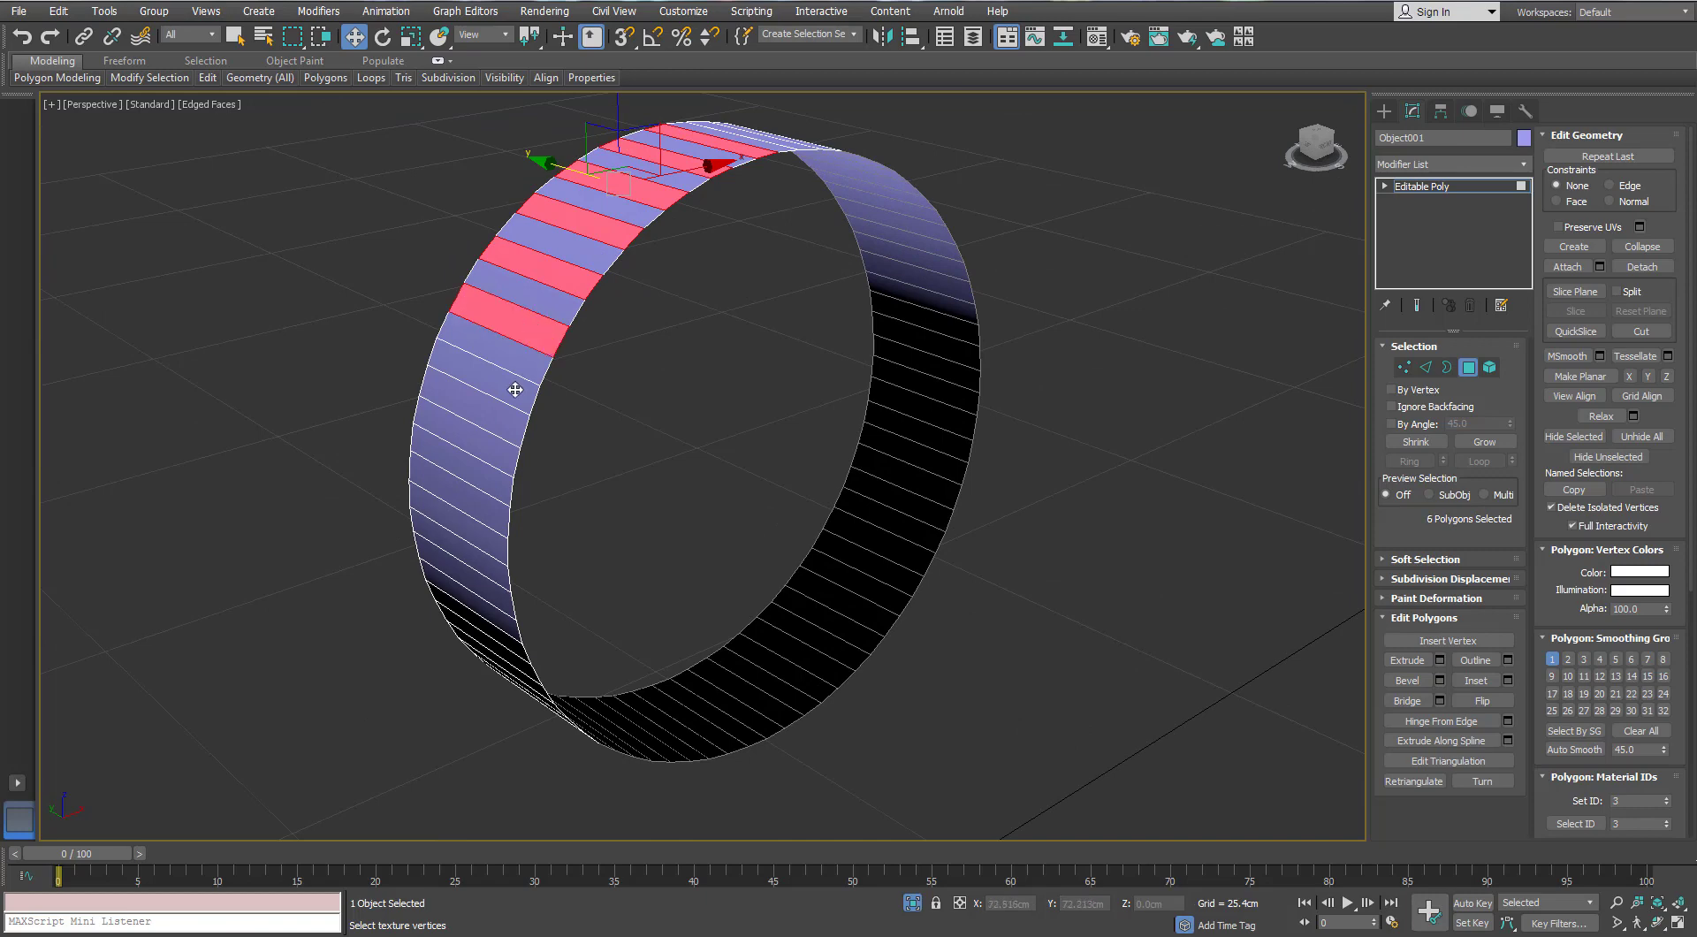
middle_click_drag(478, 377, 482, 311, "alt")
left_click(436, 457, "ctrl")
left_click(421, 463, "ctrl")
middle_click_drag(437, 457, 407, 394)
left_click(417, 448, "ctrl")
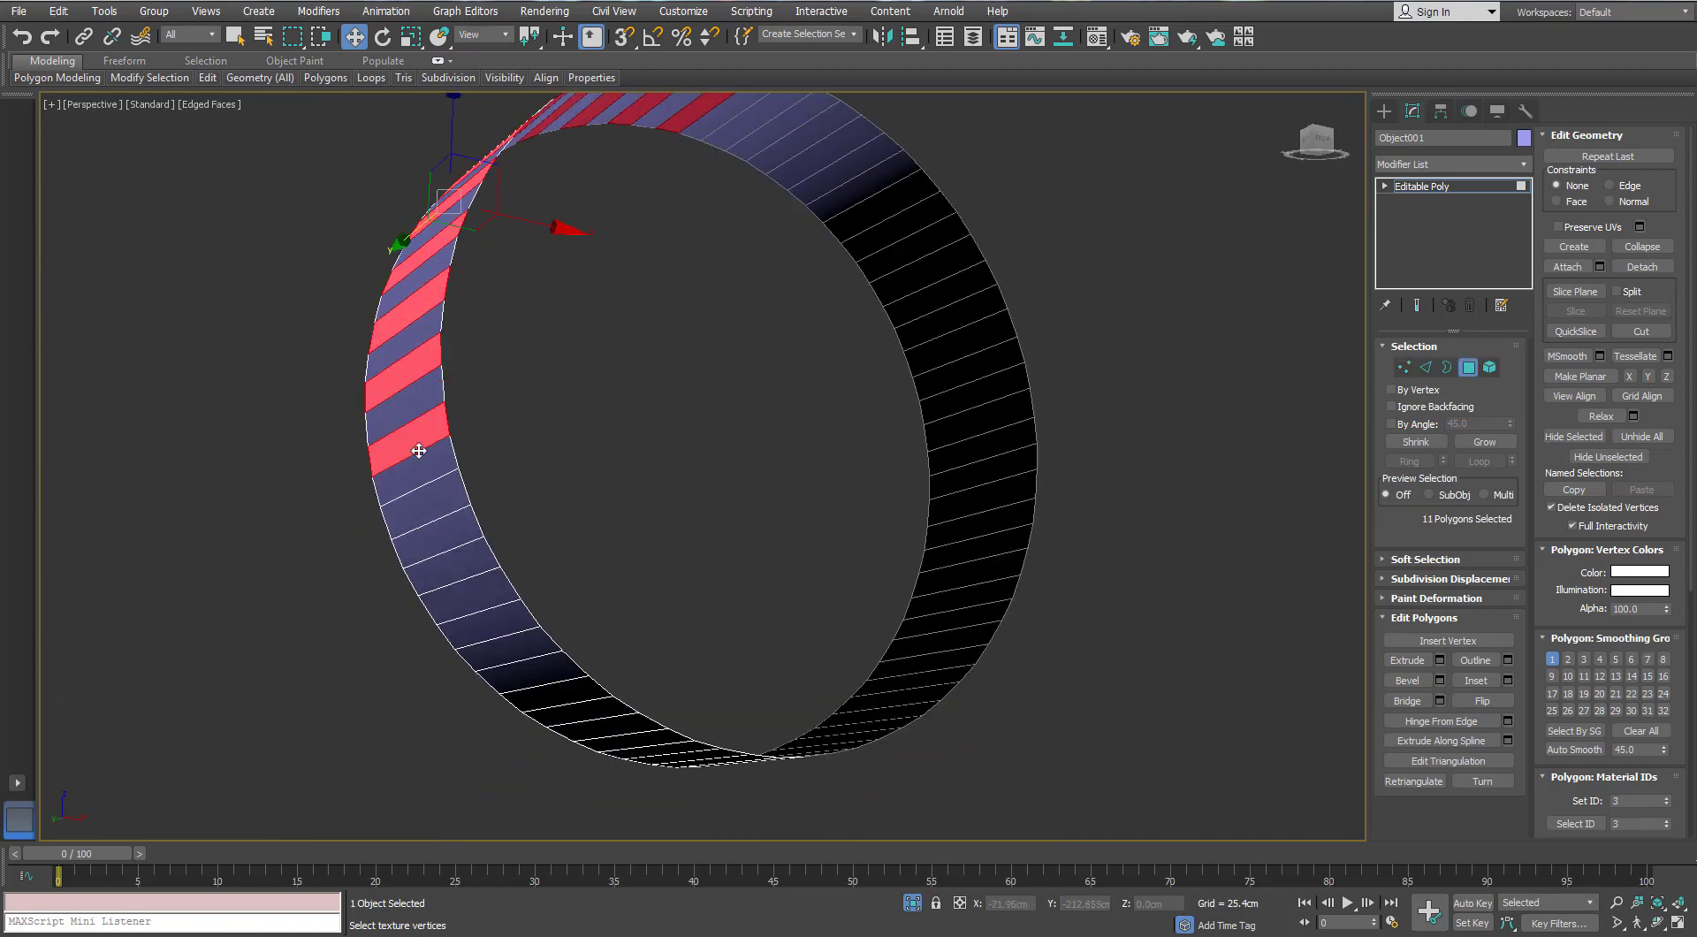
left_click(432, 500, "ctrl")
middle_click_drag(432, 500, 504, 449, "alt")
left_click(460, 485, "ctrl")
left_click(485, 552, "ctrl")
left_click(535, 614, "ctrl")
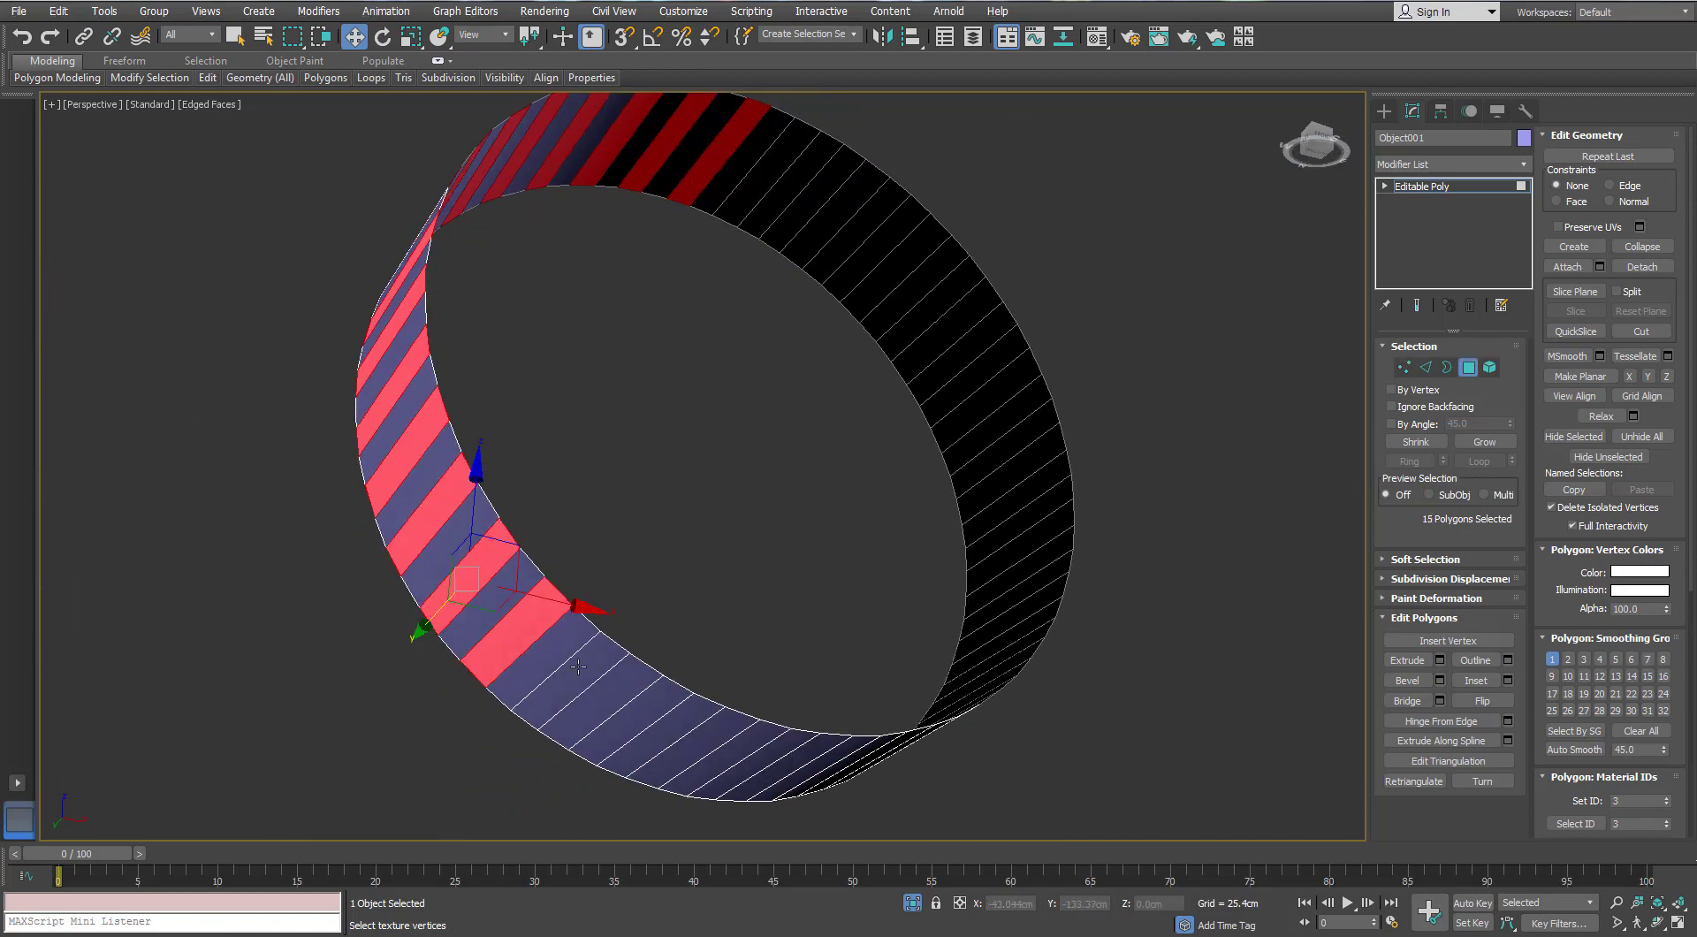
left_click(580, 668, "ctrl")
middle_click_drag(706, 594, 645, 494, "alt")
left_click(658, 485, "ctrl")
left_click(716, 447, "ctrl")
left_click(778, 405, "ctrl")
left_click(848, 353, "ctrl")
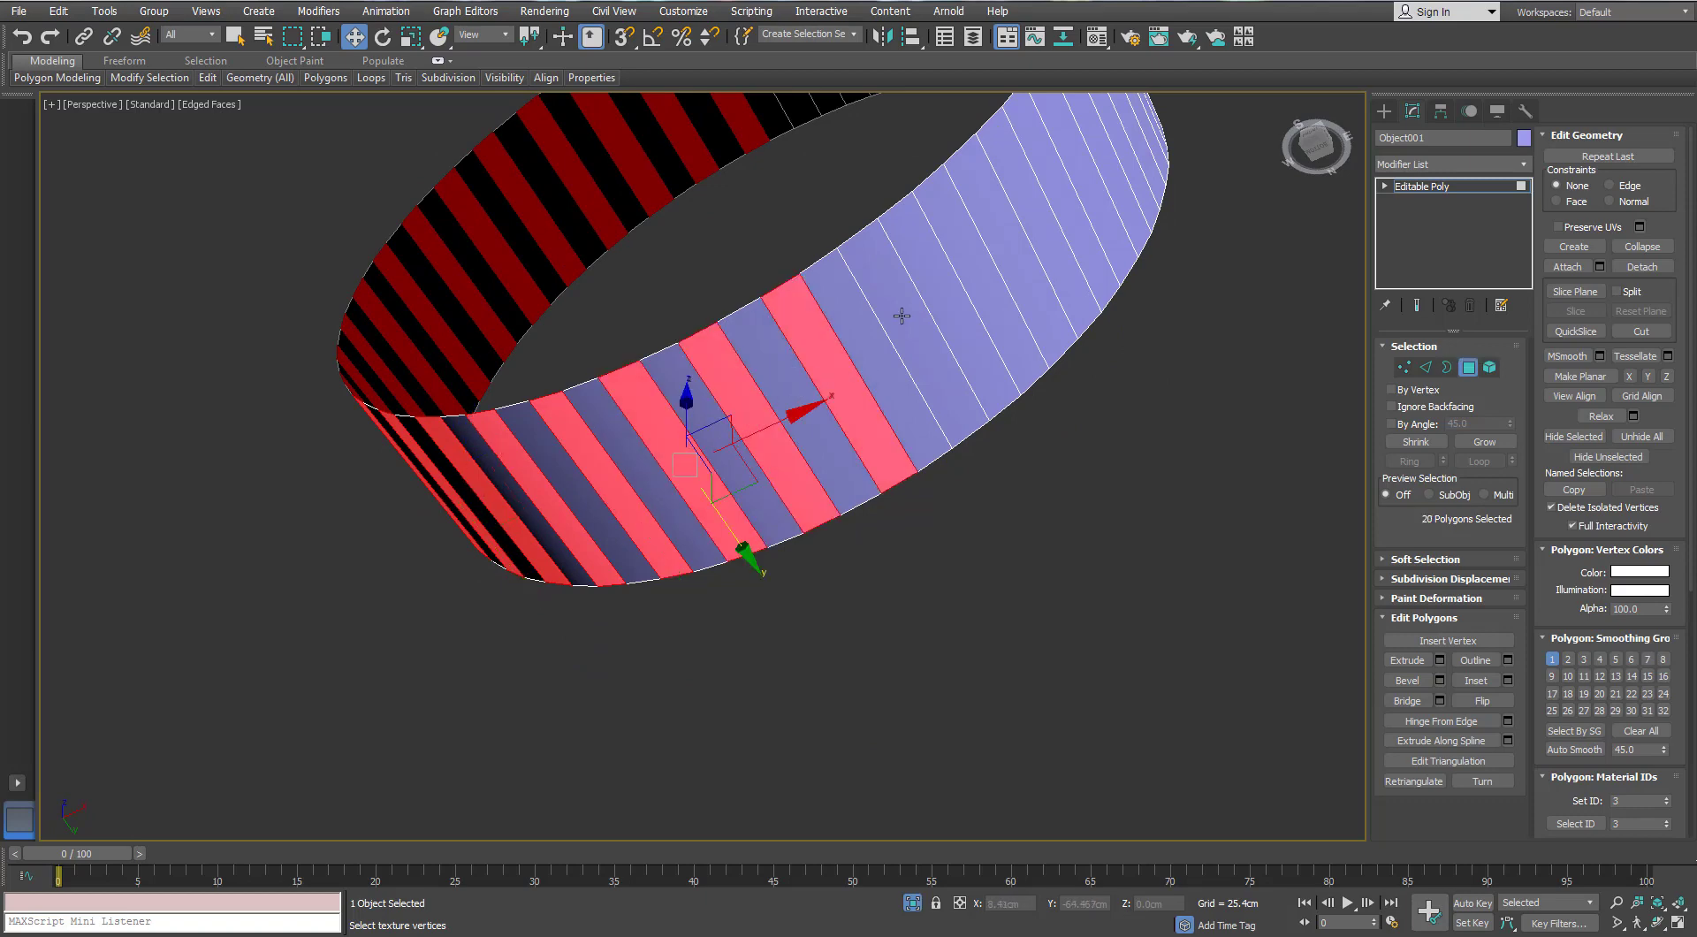
left_click(919, 305, "ctrl")
left_click(986, 257, "ctrl")
left_click(1022, 228, "ctrl")
middle_click_drag(1022, 228, 900, 411, "alt")
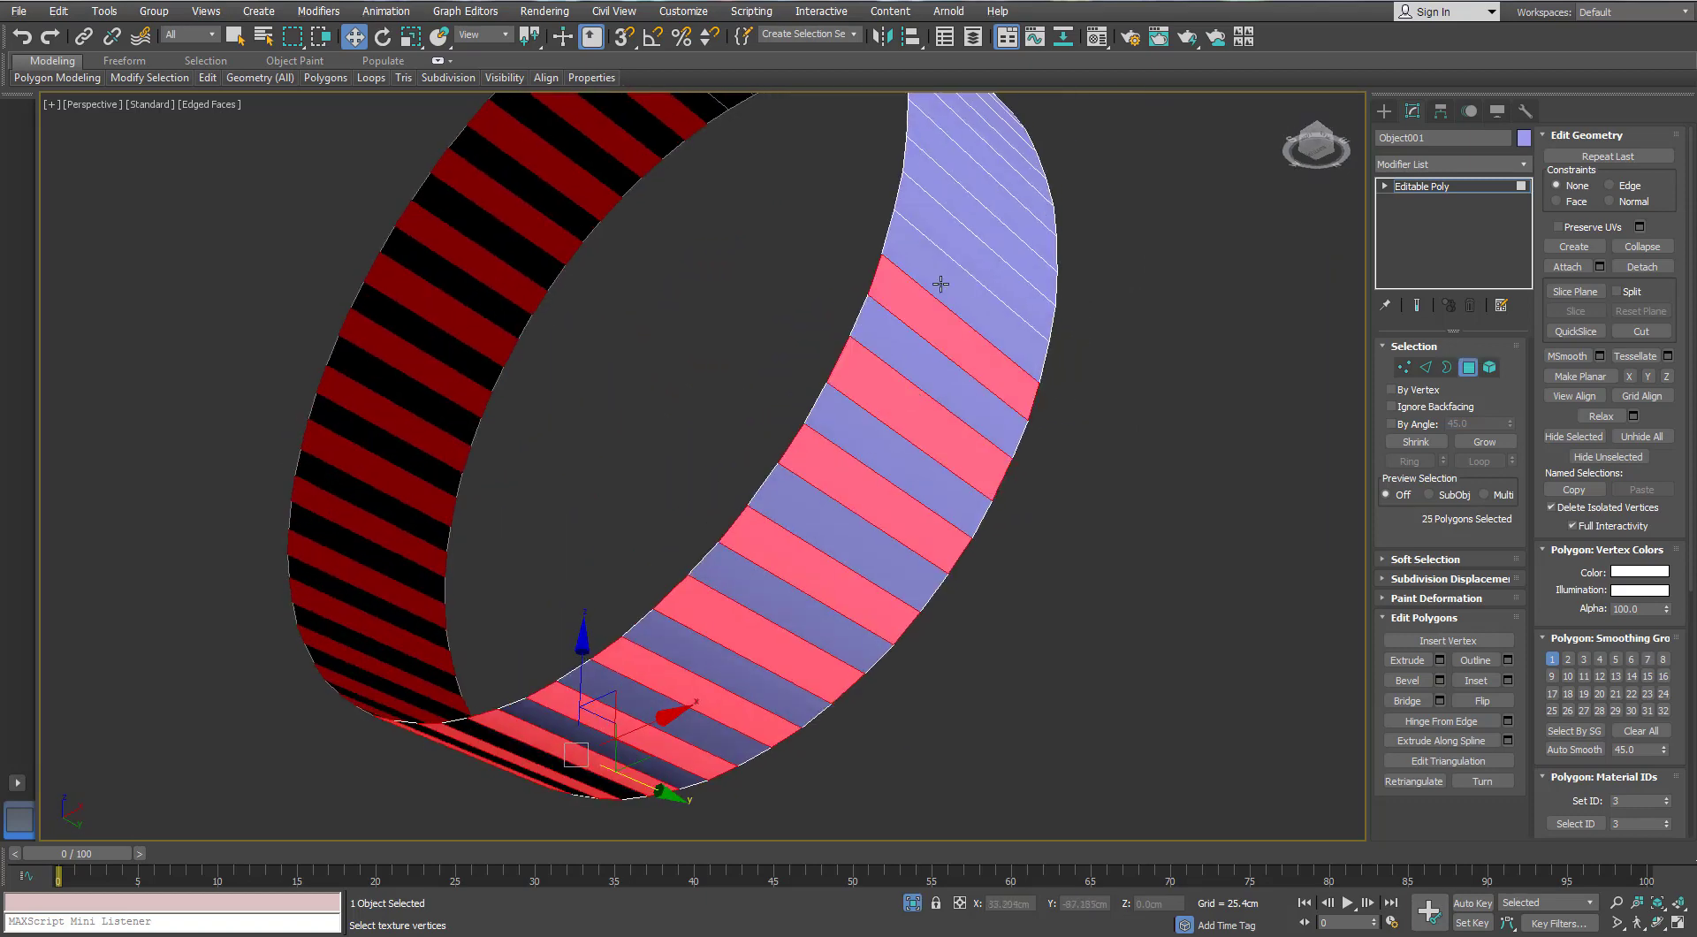
left_click(945, 228, "ctrl")
middle_click_drag(946, 221, 935, 279, "alt")
left_click(929, 341, "ctrl")
middle_click_drag(871, 190, 923, 350, "alt")
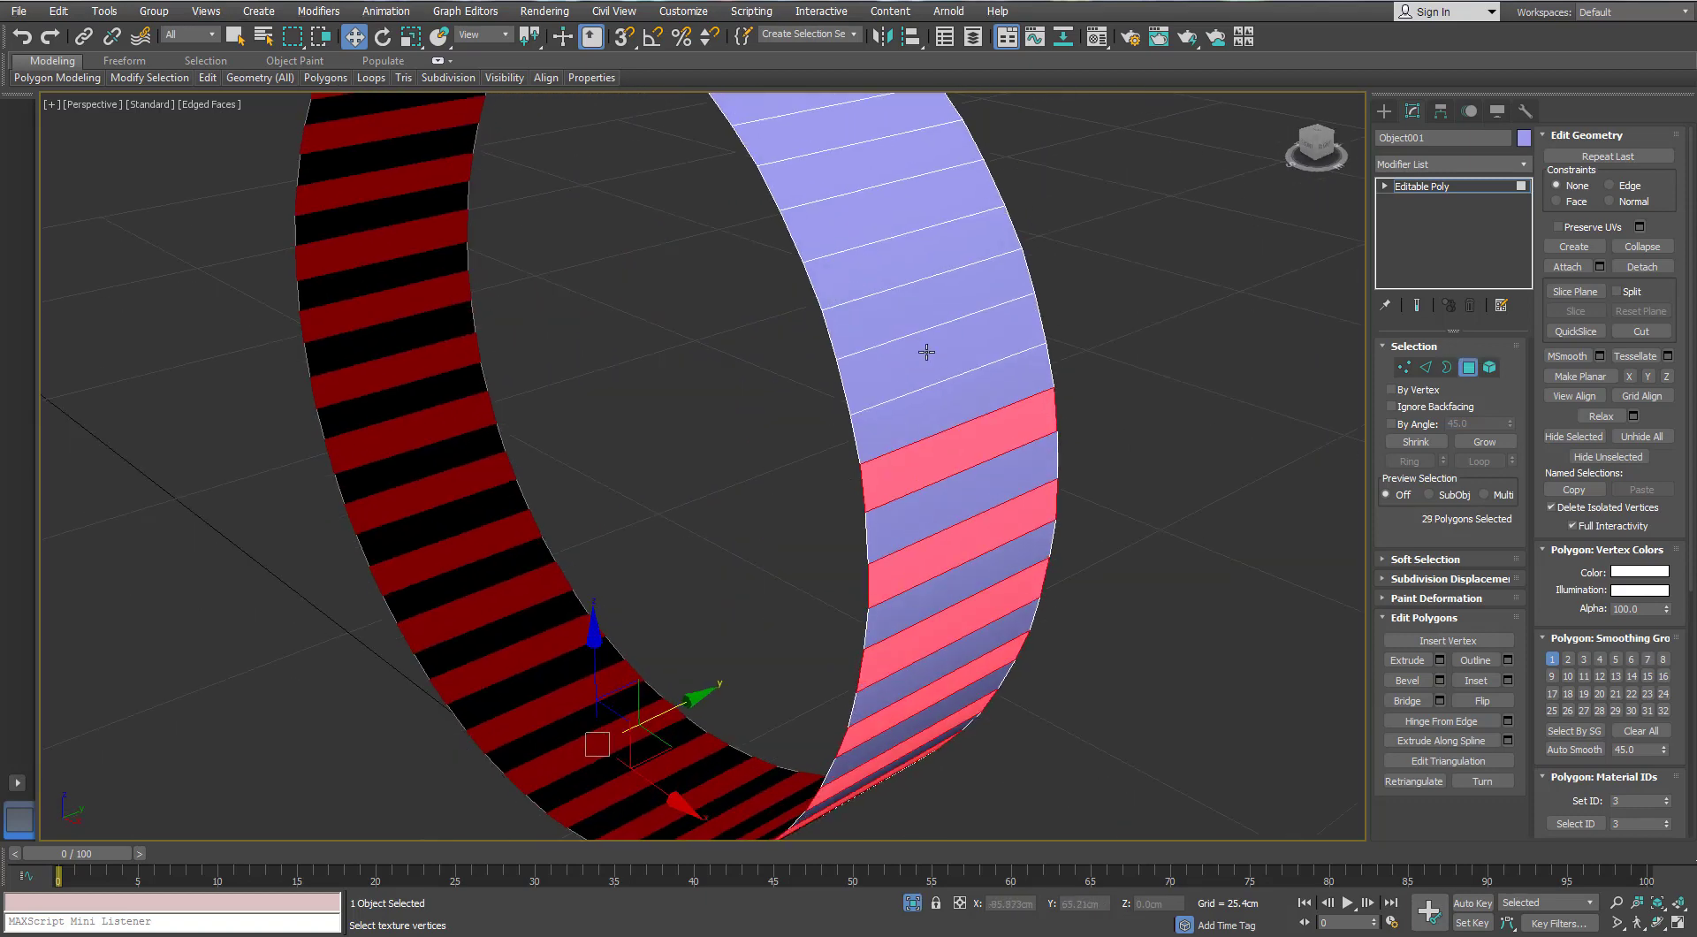
left_click(925, 353, "ctrl")
left_click(897, 258, "ctrl")
left_click(864, 169, "ctrl")
middle_click_drag(853, 177, 792, 360, "alt")
left_click(792, 360, "ctrl")
left_click(748, 287, "ctrl")
middle_click_drag(616, 337, 725, 316, "alt")
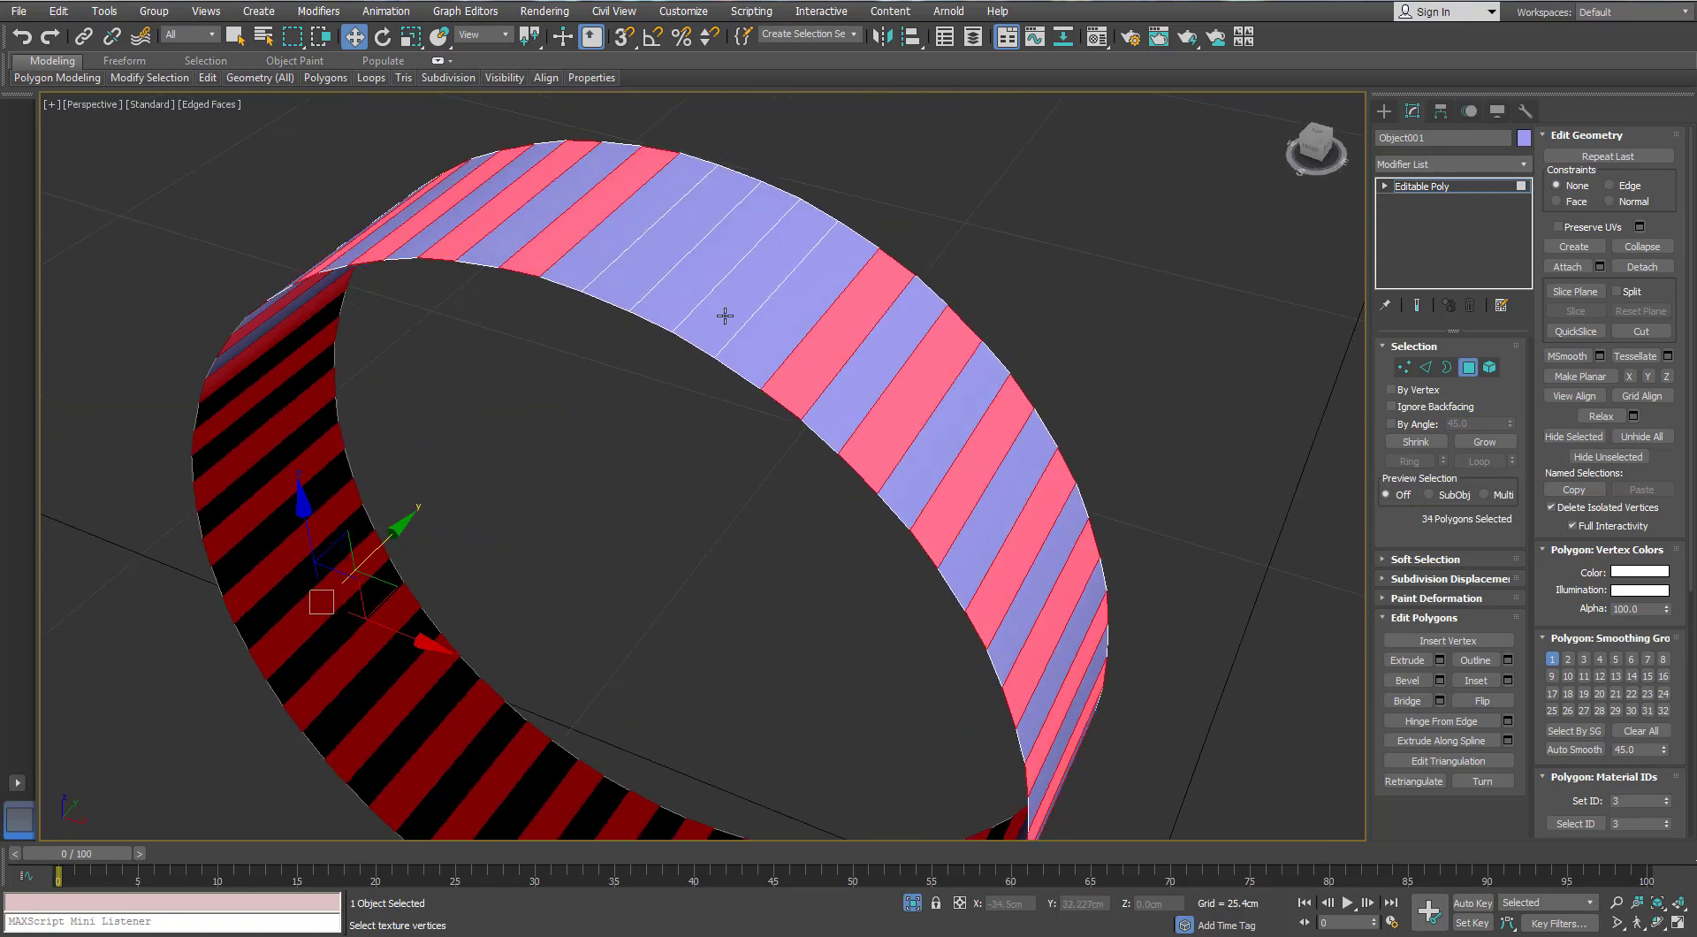
left_click(677, 274, "ctrl")
left_click(626, 261, "ctrl")
middle_click_drag(627, 261, 707, 283, "alt")
End the isolation and set up an extrusion of the 36 selected band polygons with a height of 0.05 cm
left_click(908, 904)
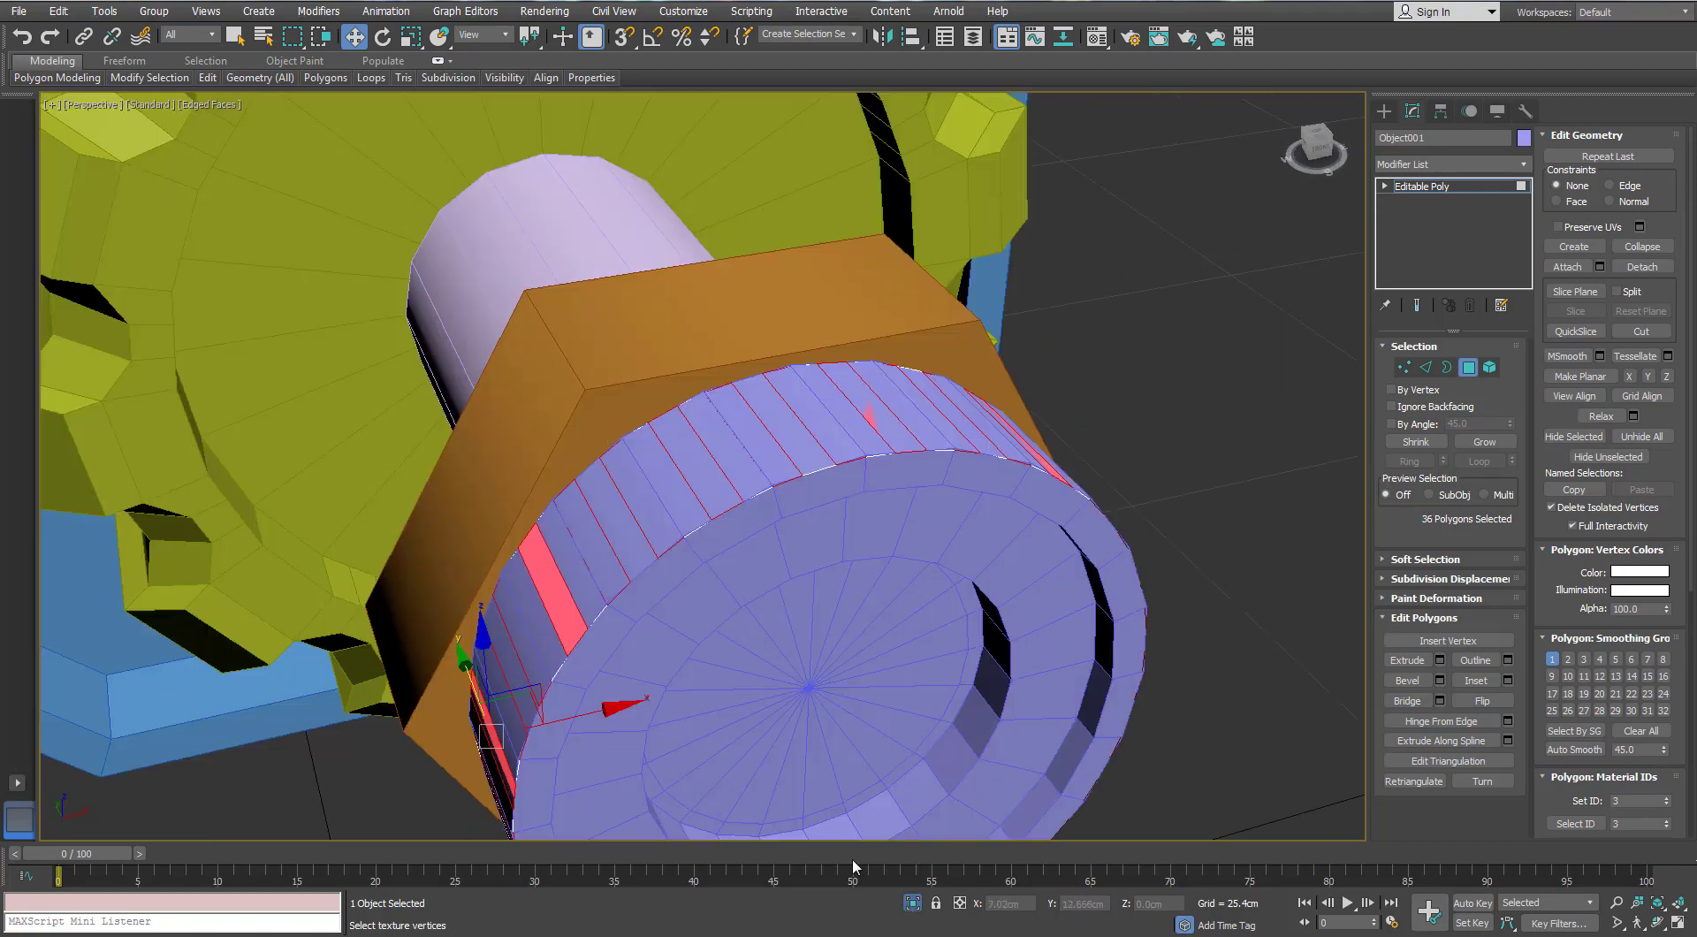
middle_click_drag(610, 420, 650, 429, "alt")
scroll(651, 435, "up", 2)
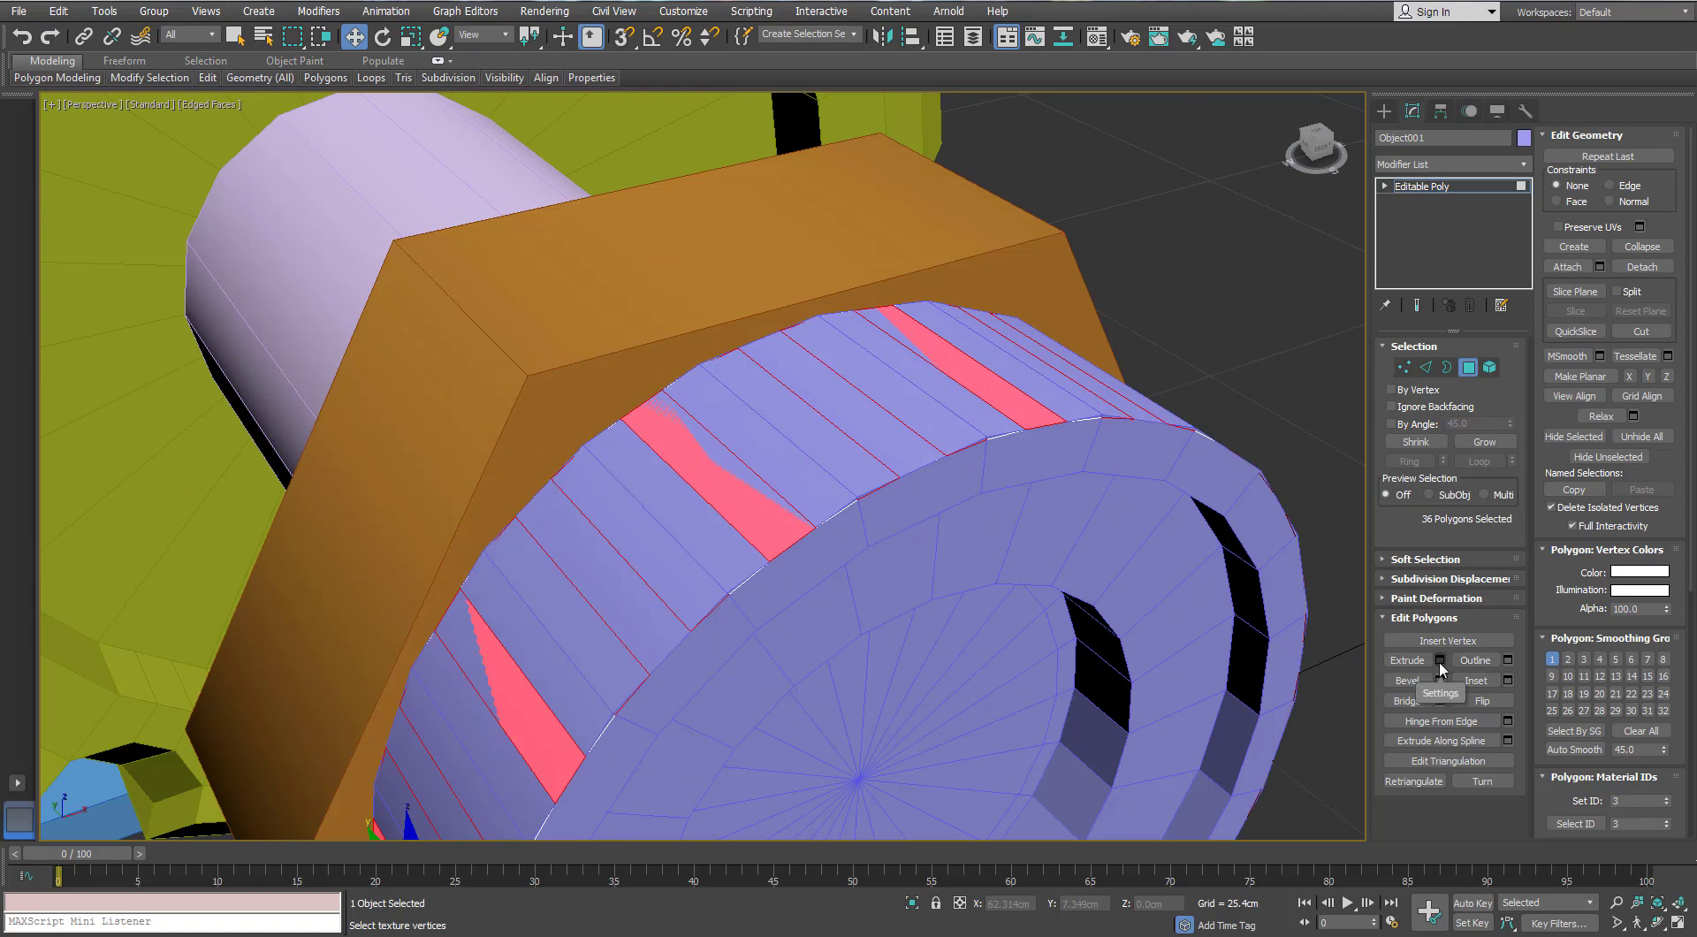
left_click(1440, 660)
left_click(1108, 456)
left_click(1105, 495)
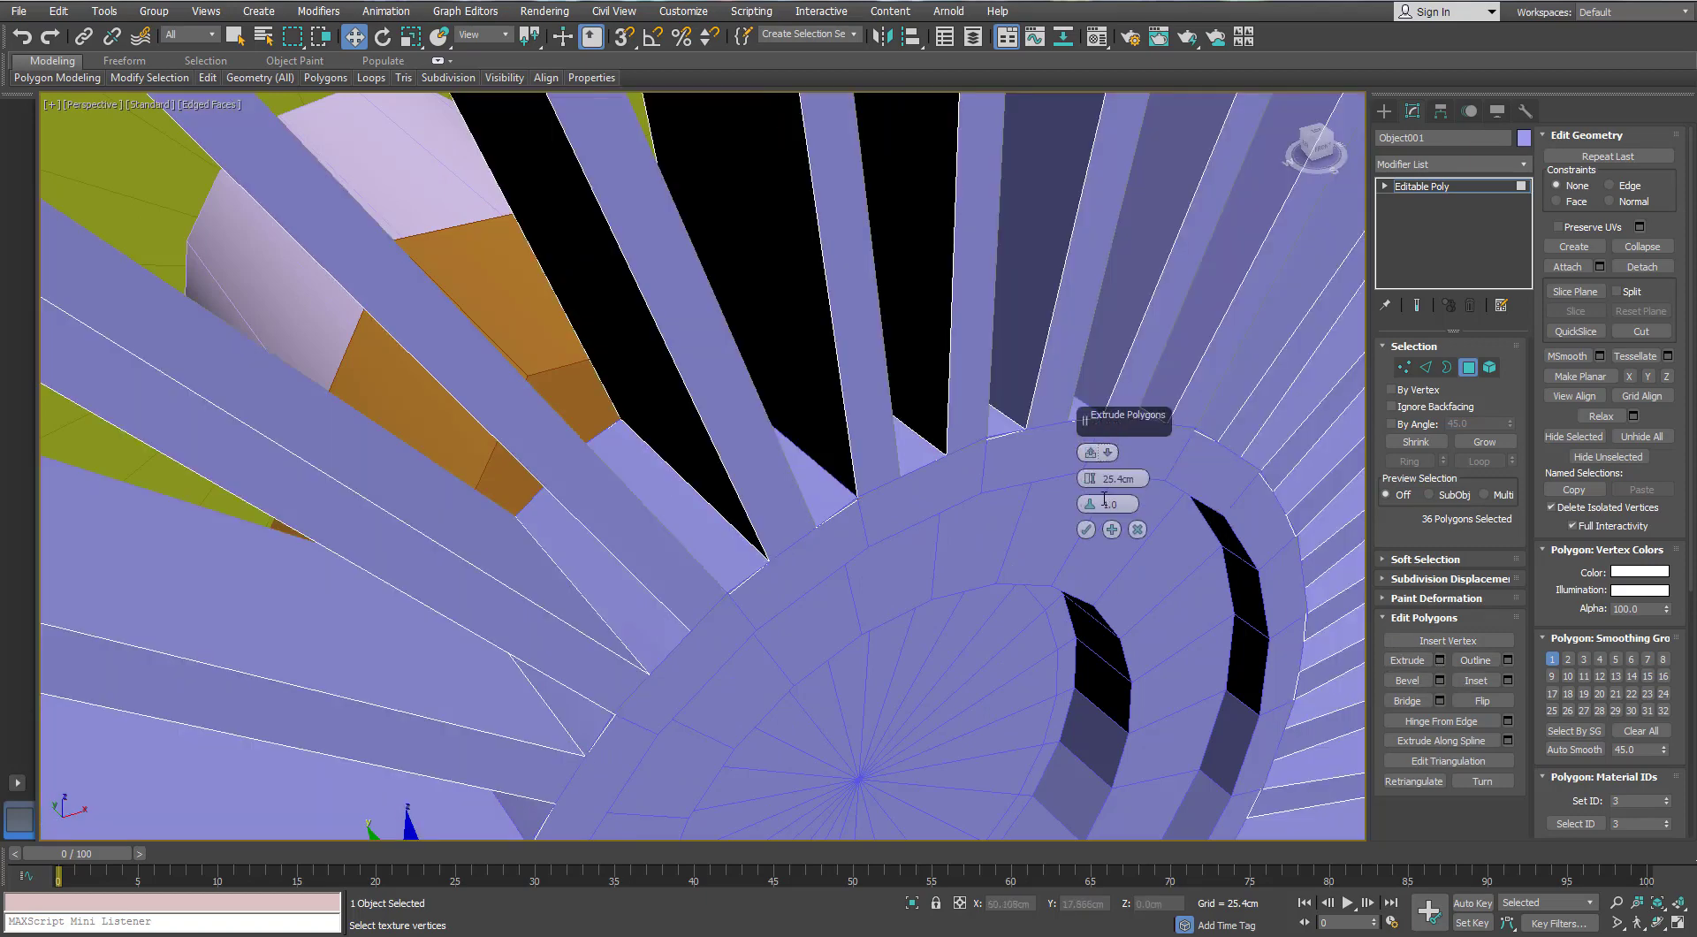
type("0.05")
key("Return")
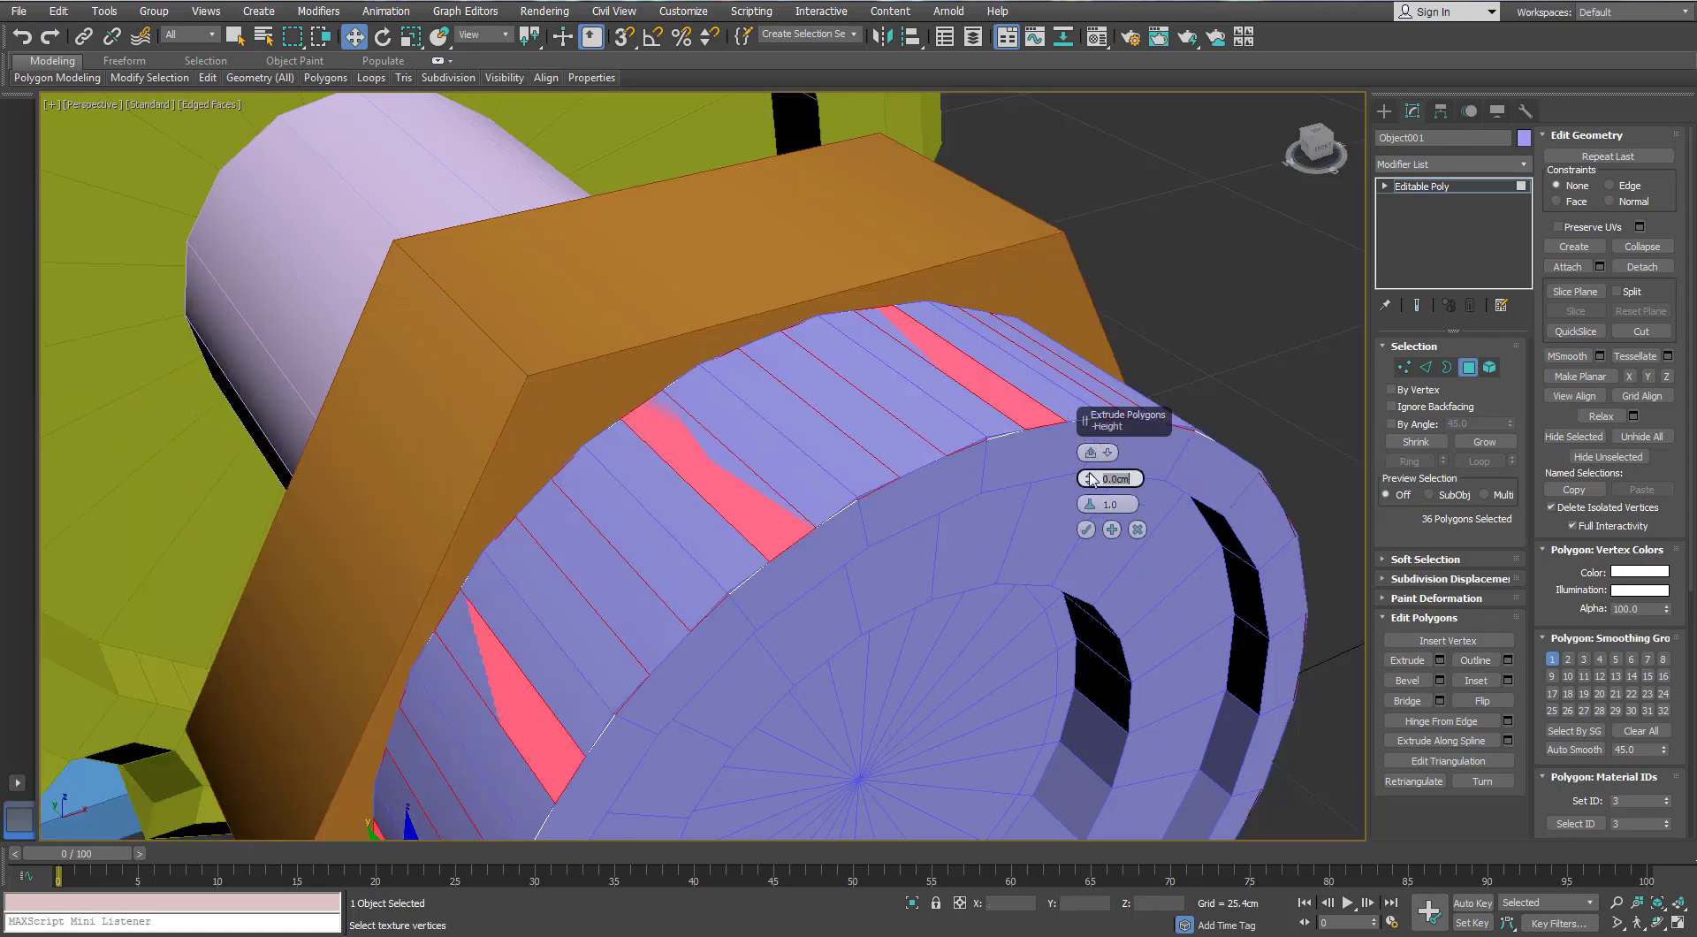
middle_click_drag(694, 581, 996, 528, "alt")
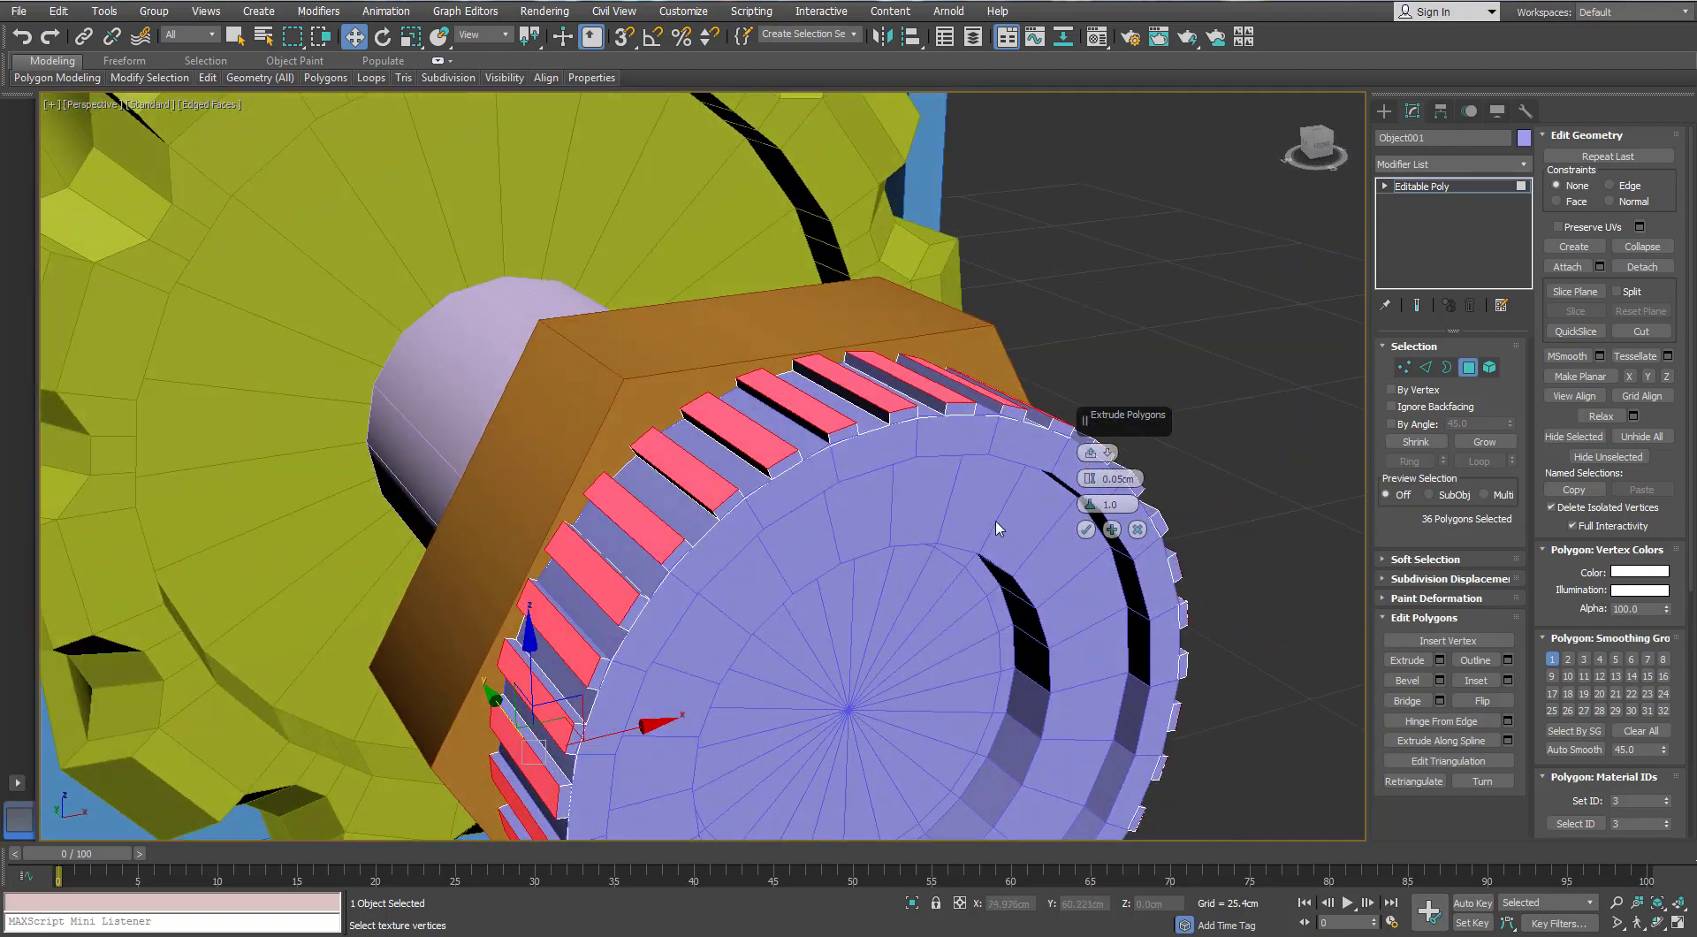
Set the extrusion height of the band's ridges to 0.06 cm, apply it, leave polygon editing and deselect the band
left_click_drag(1098, 490, 1098, 472)
middle_click_drag(846, 500, 888, 506, "alt")
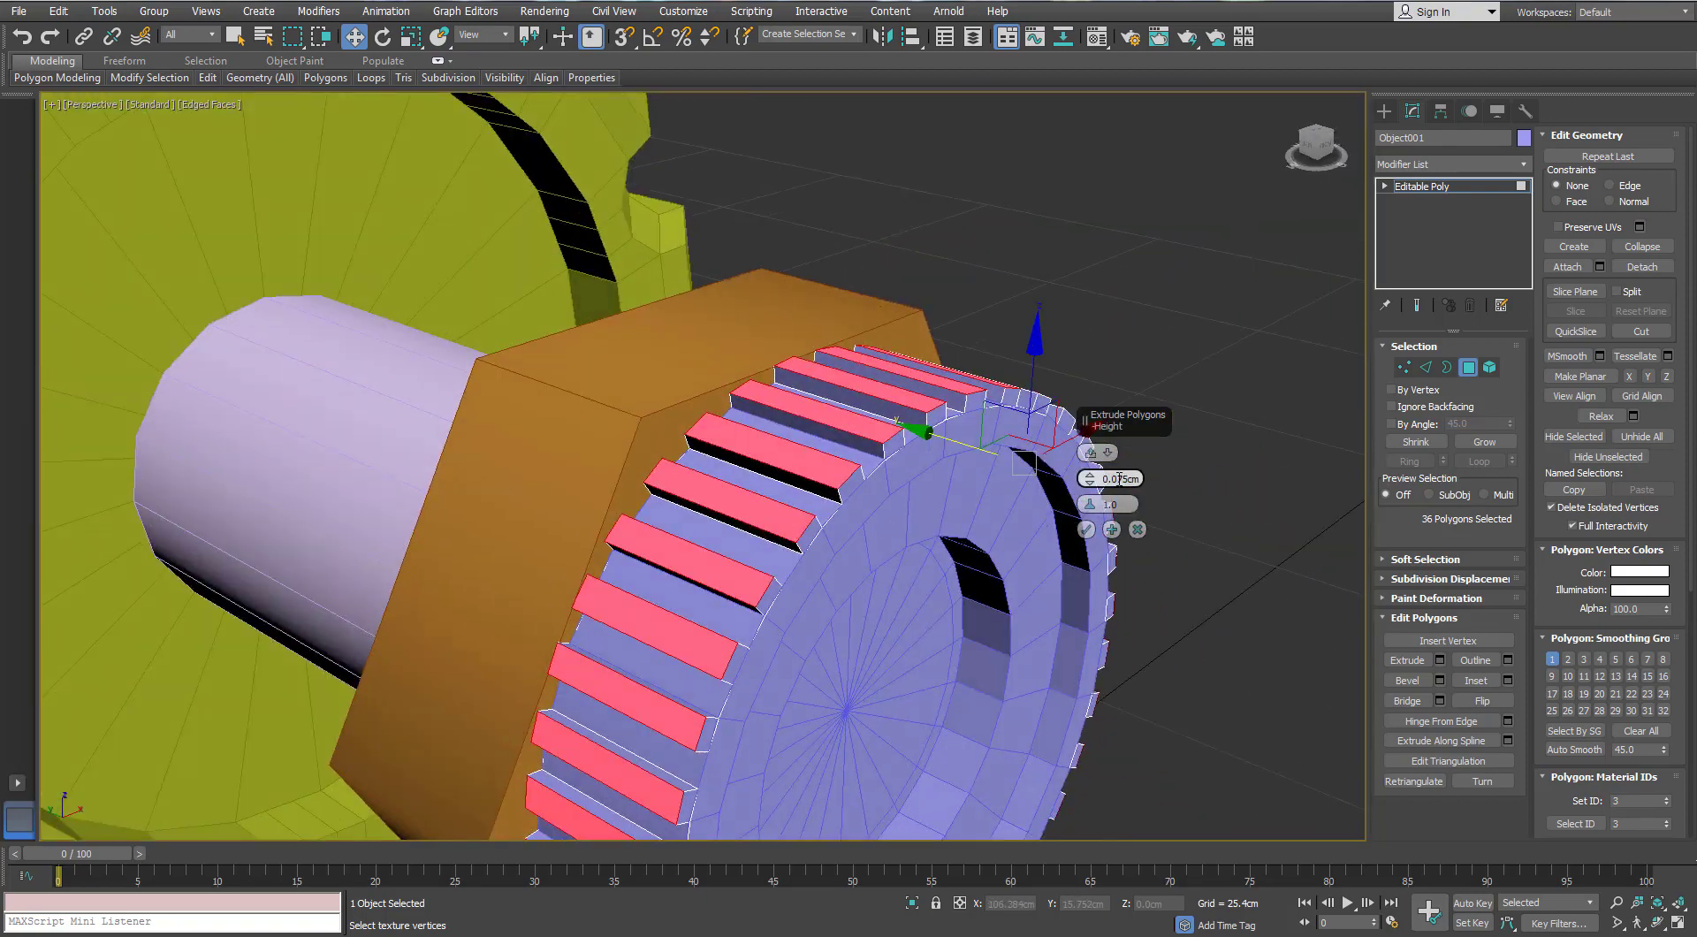
type("6")
key("Return")
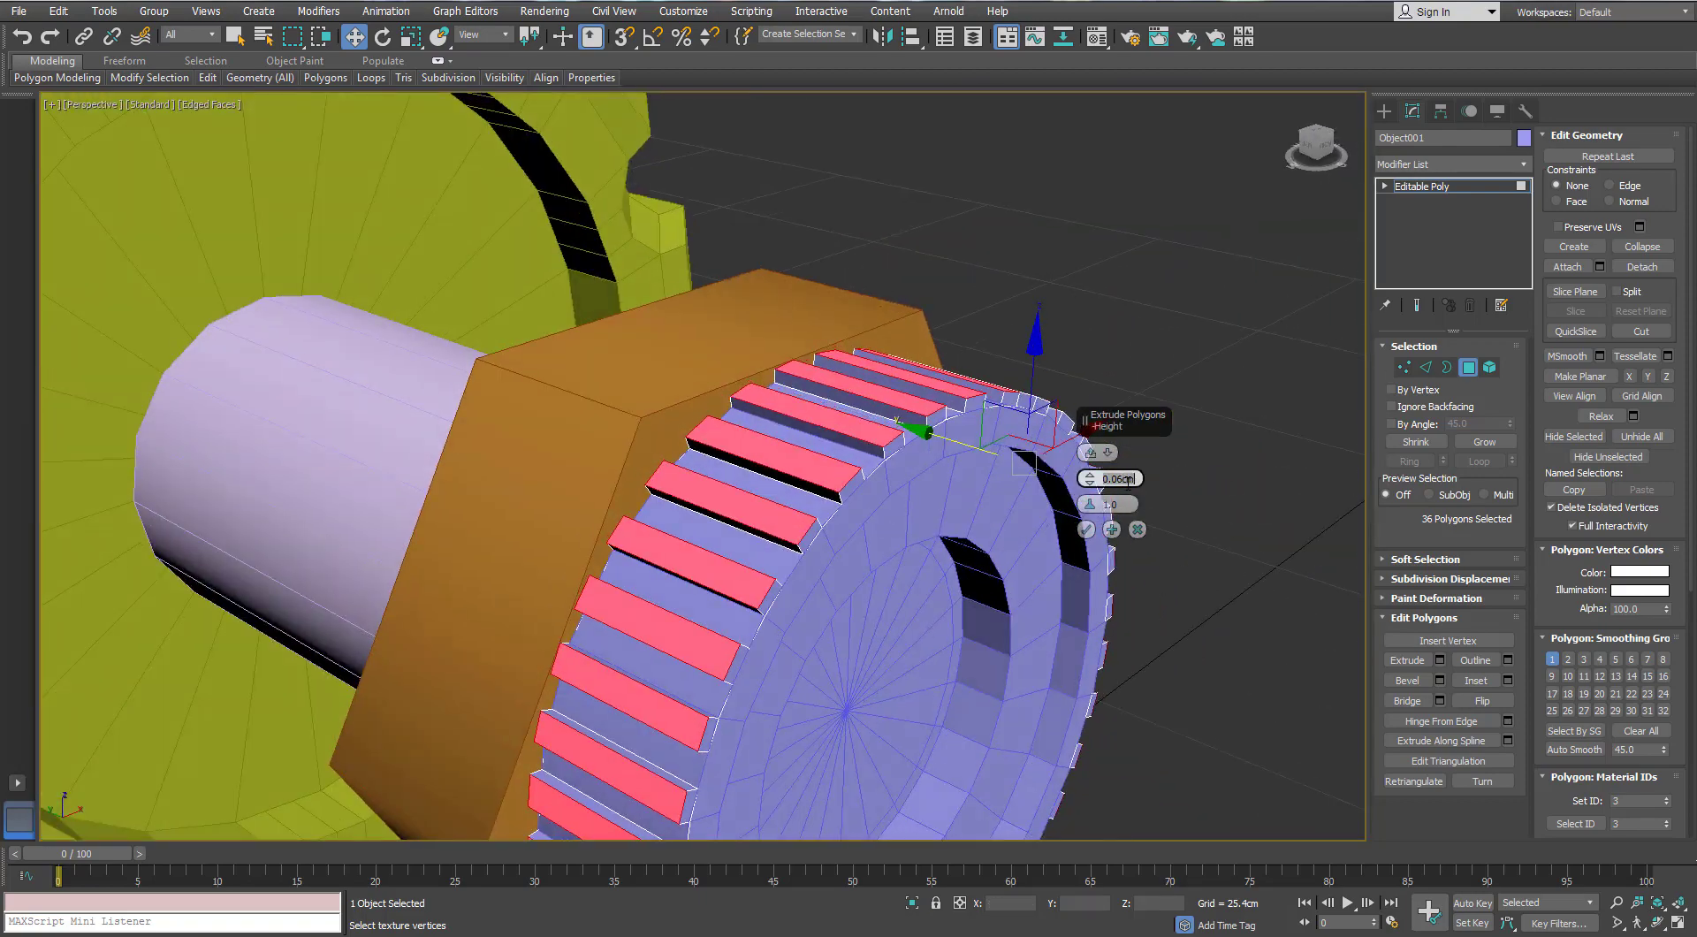
left_click(1084, 530)
left_click(1469, 367)
left_click(1177, 365)
Create a 24-sided cylinder with AutoGrid at the centre of the recess, about 0.84 cm in radius and 0.54 cm high
scroll(1053, 373, "down", 5)
middle_click_drag(1052, 373, 1008, 376, "alt")
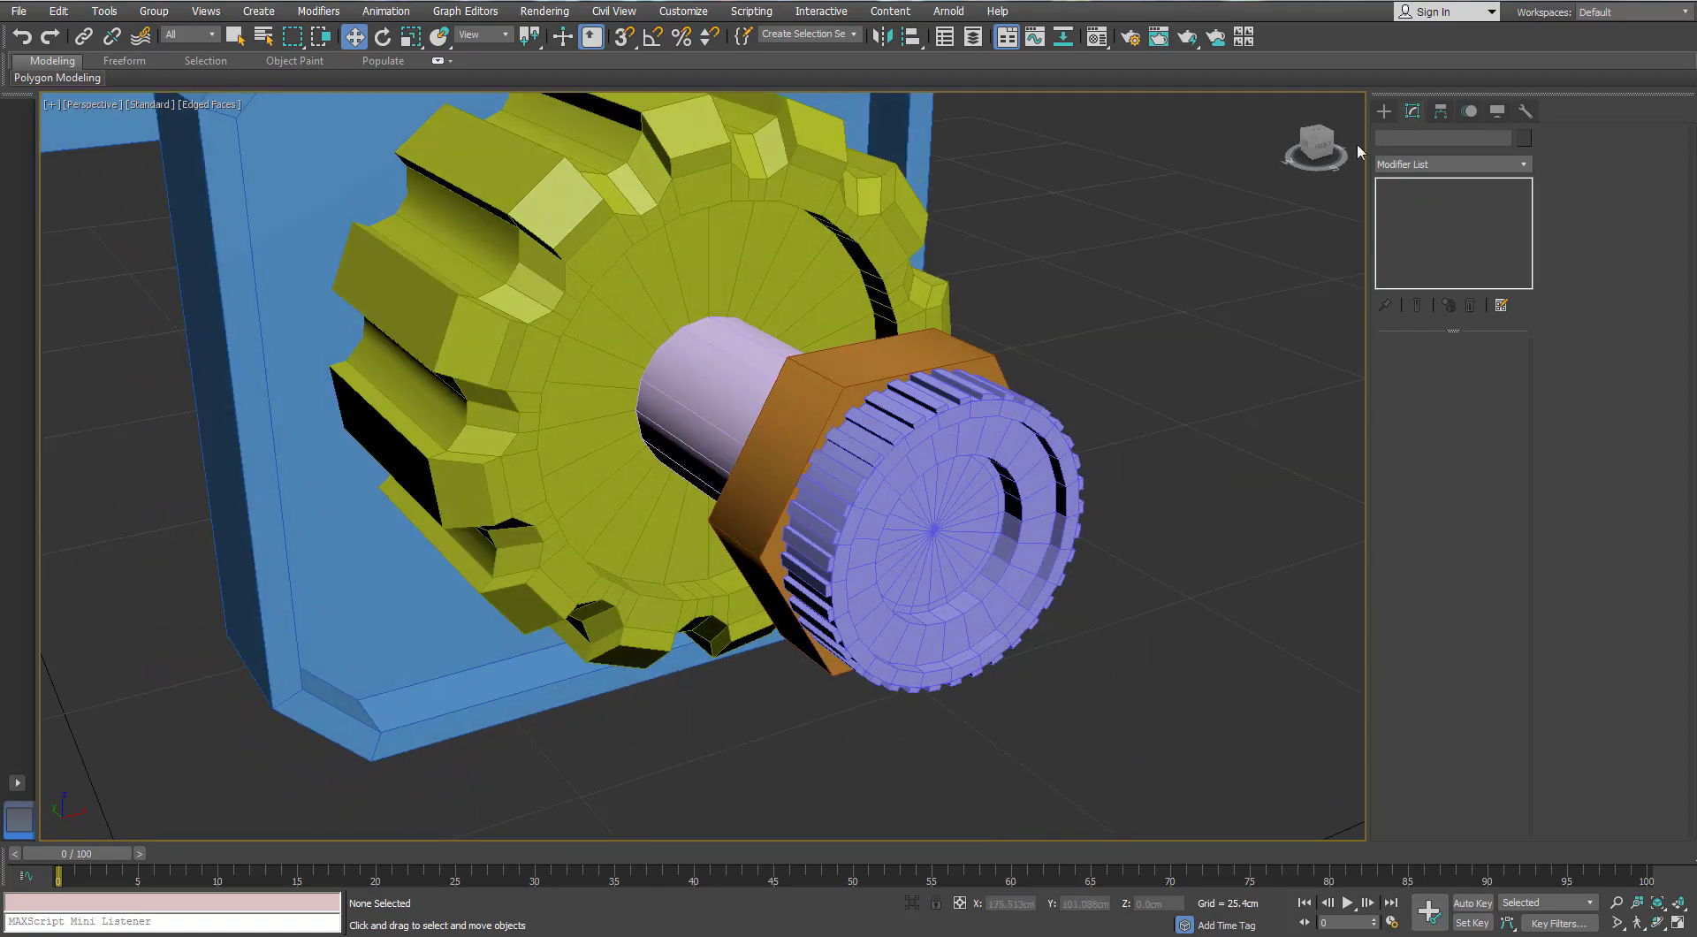
left_click(1384, 110)
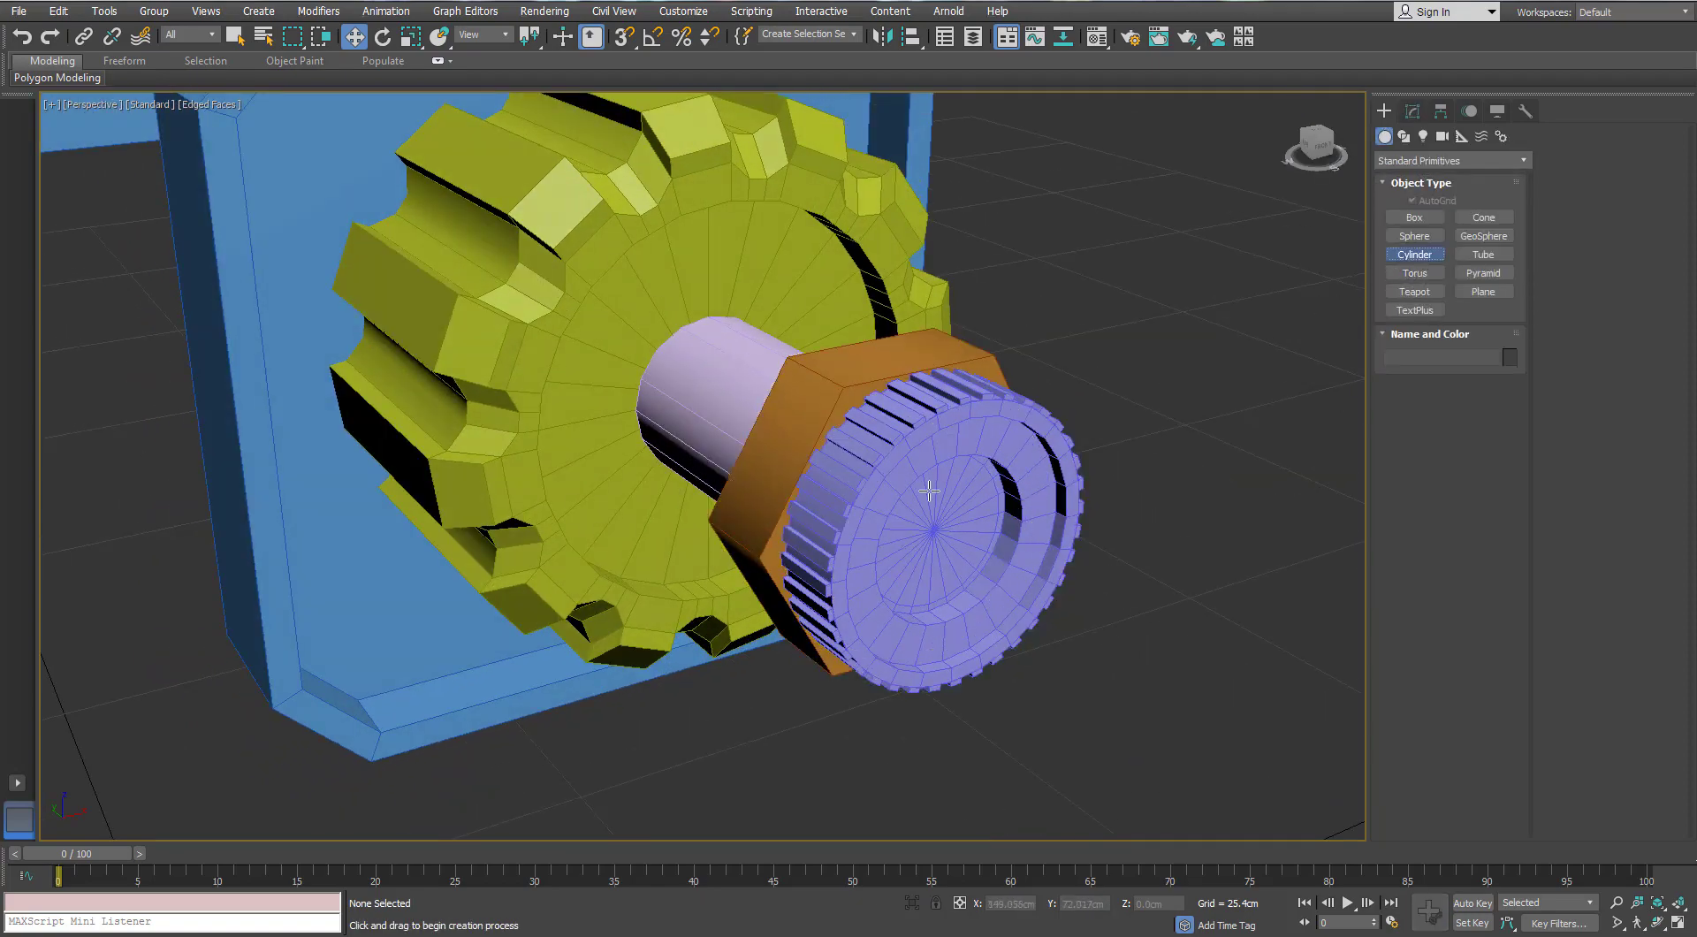
middle_click_drag(929, 490, 790, 457, "alt")
scroll(789, 457, "up", 5)
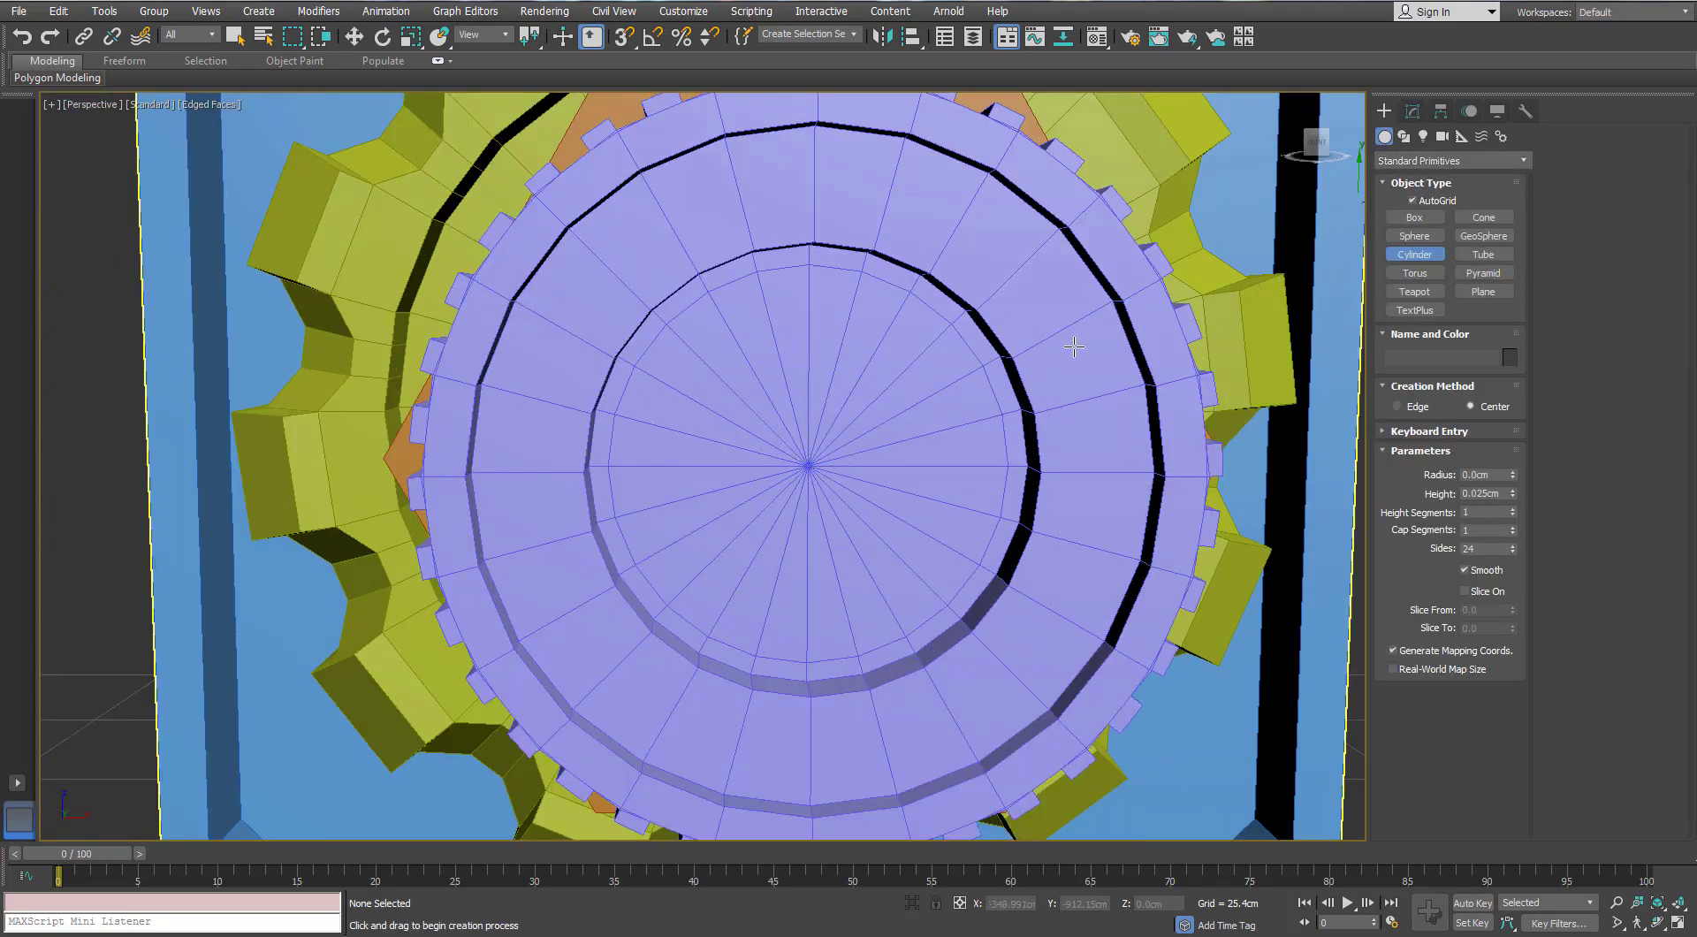
left_click_drag(810, 465, 829, 263)
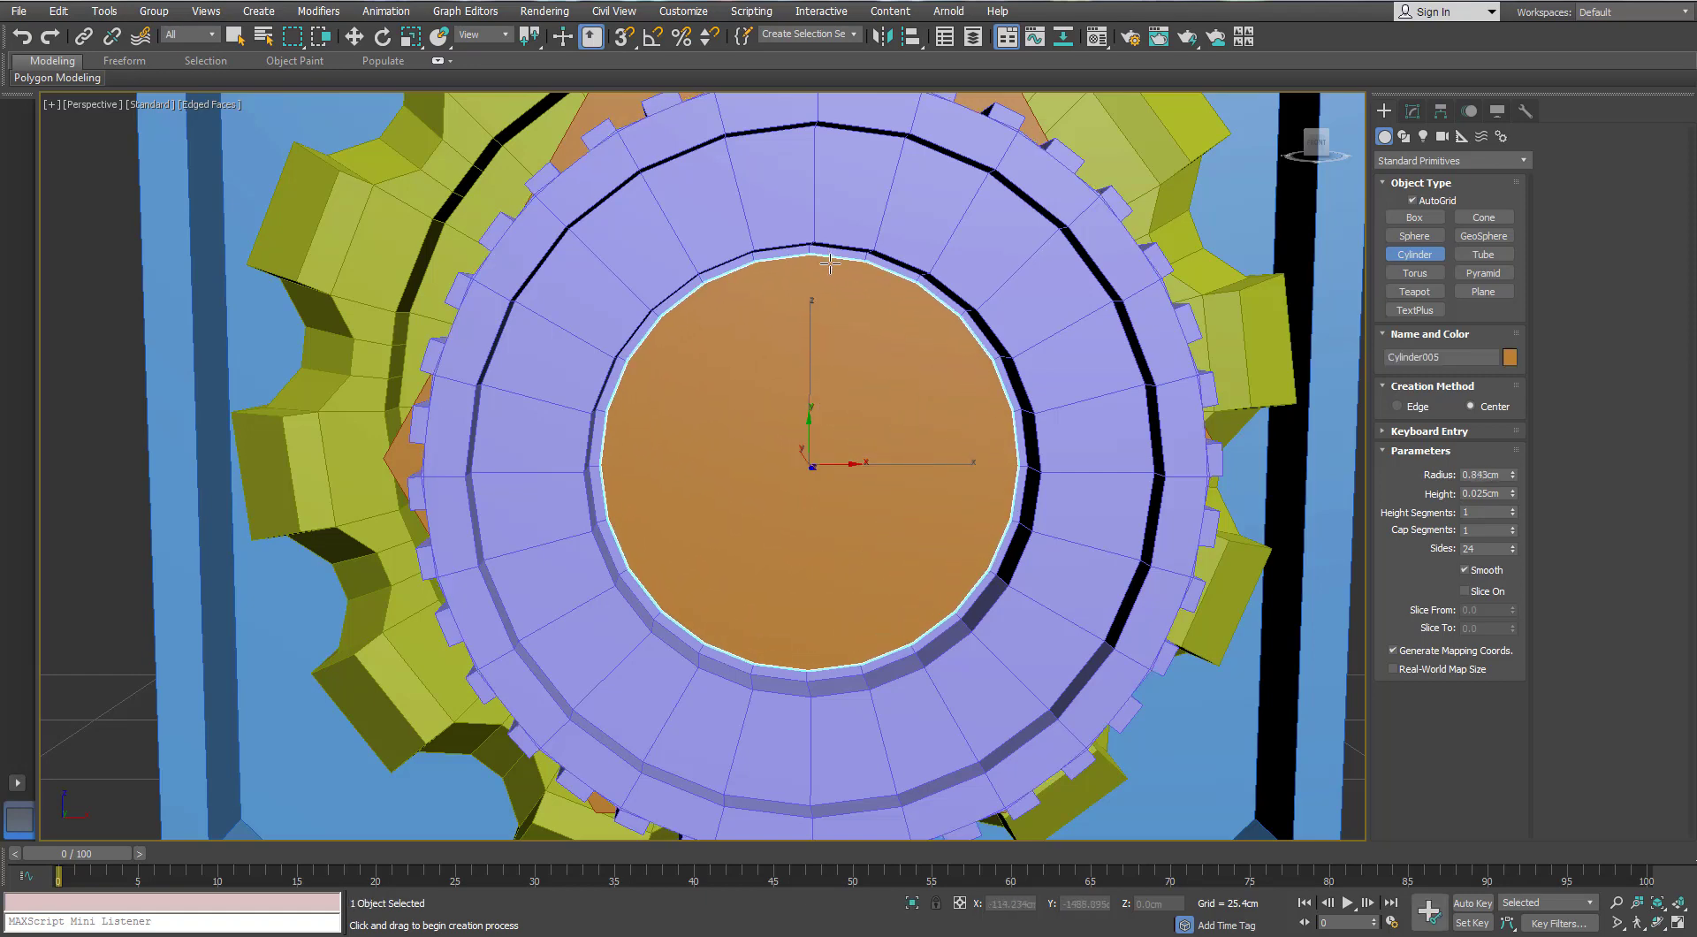
left_click(829, 380)
middle_click_drag(875, 478, 930, 501, "alt")
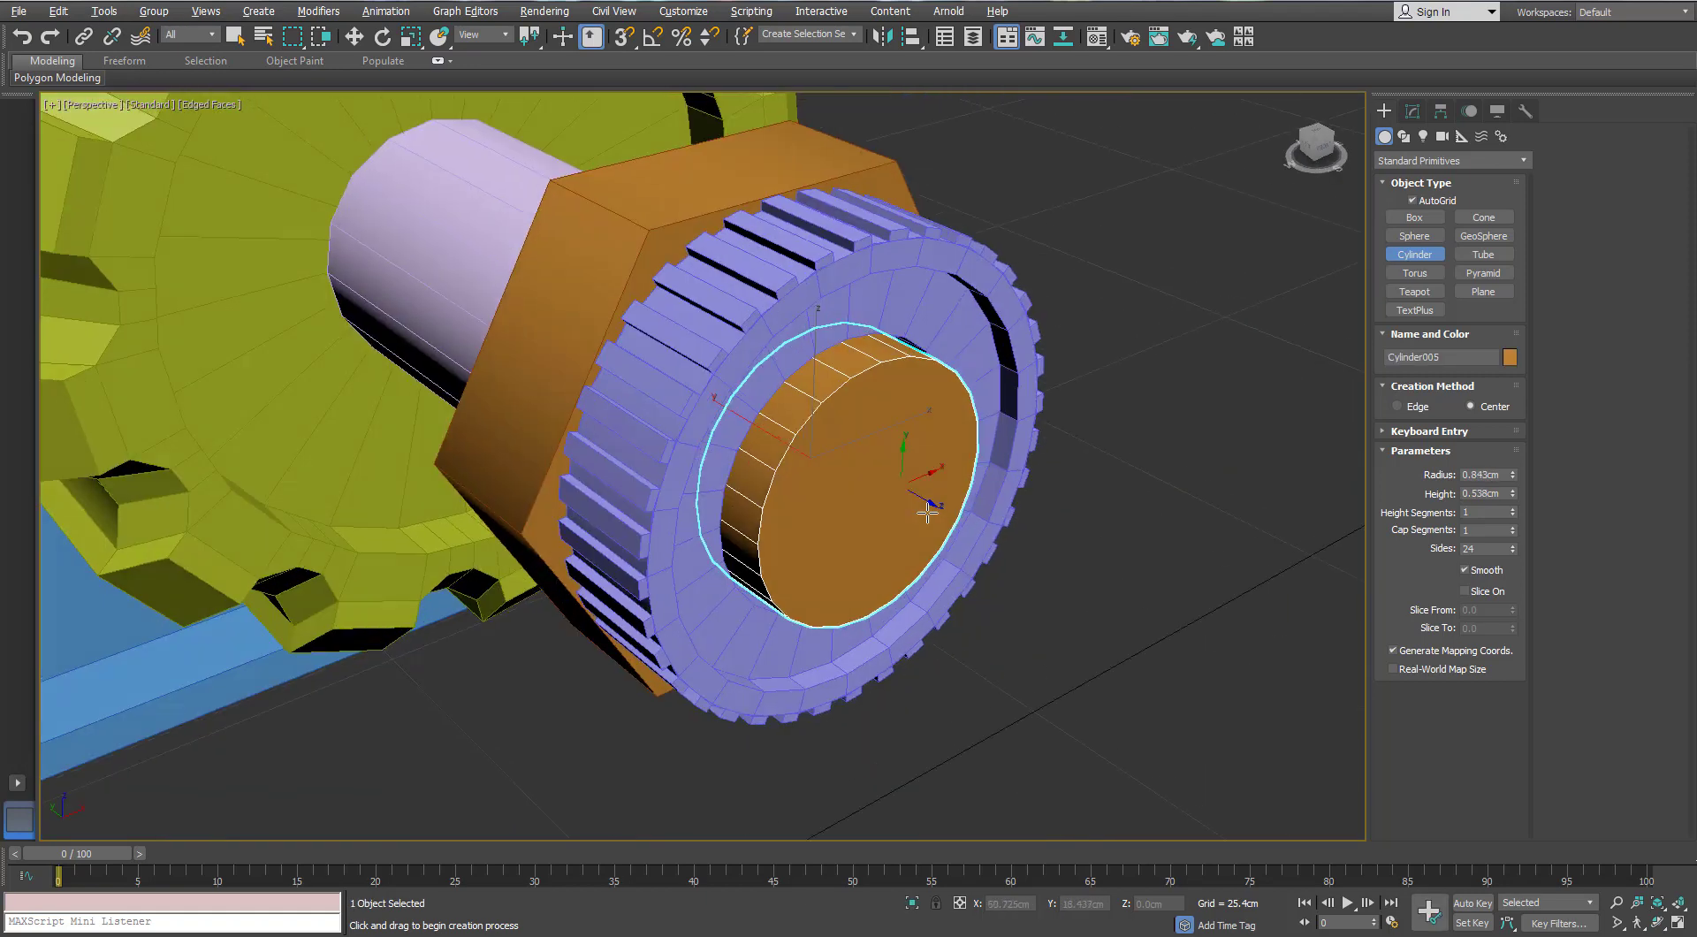
Align the new cylinder to the recessed cylinder in X and Z position, pivot point to pivot point
left_click(821, 302)
left_click(1102, 251)
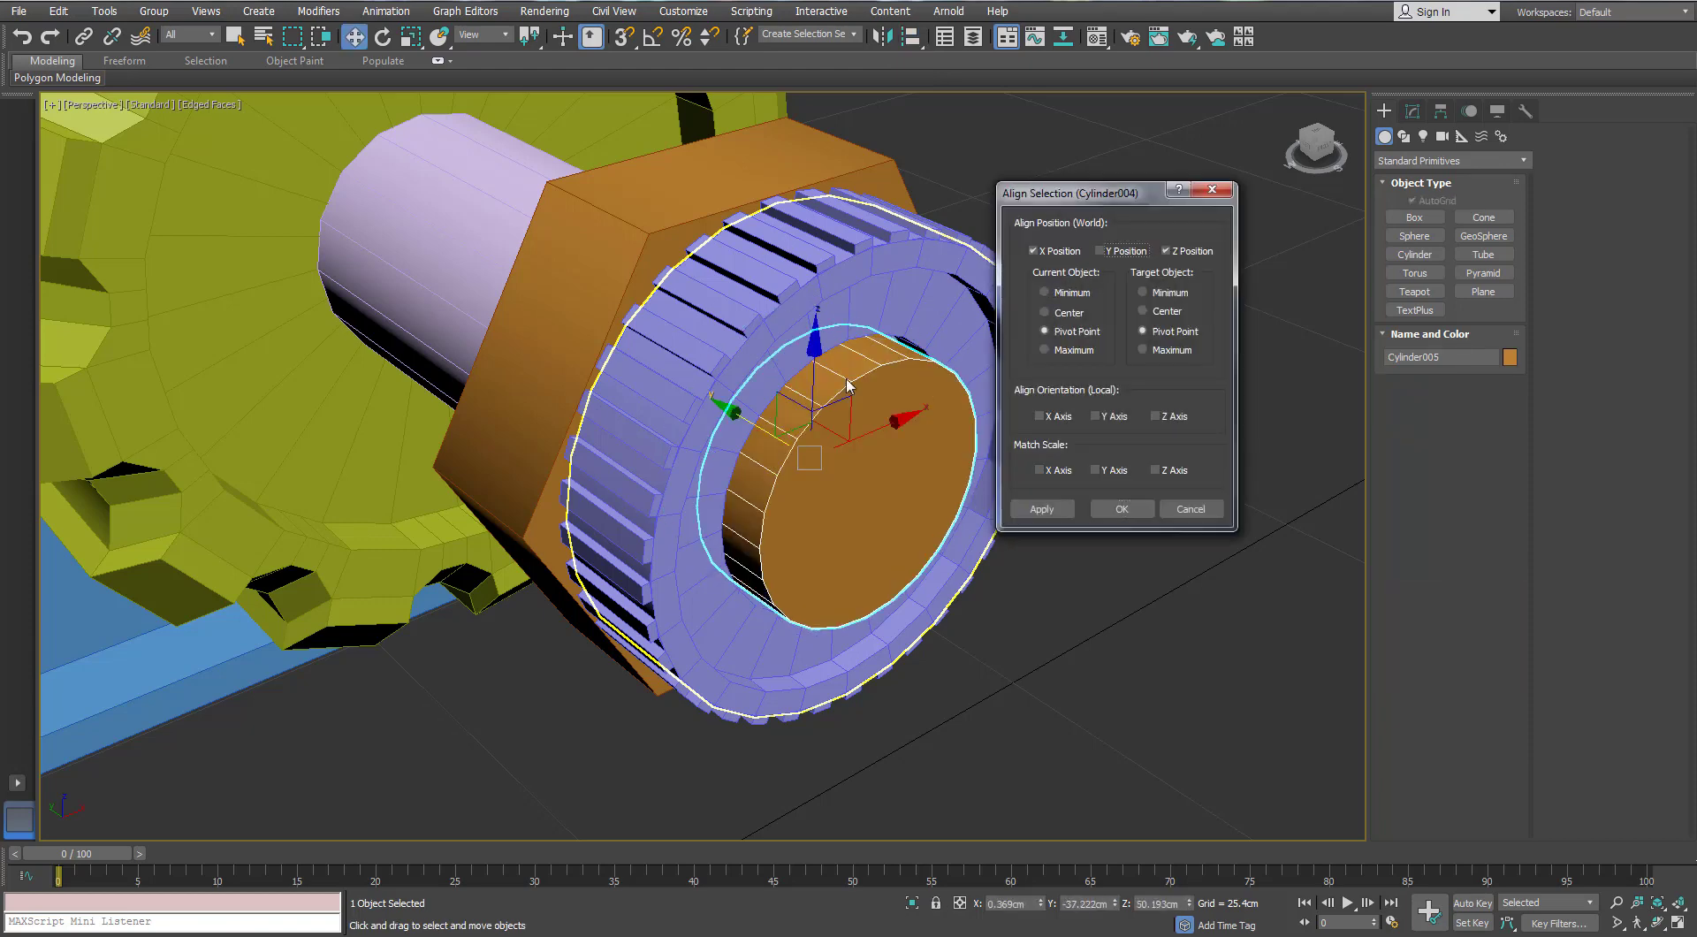
left_click(1121, 508)
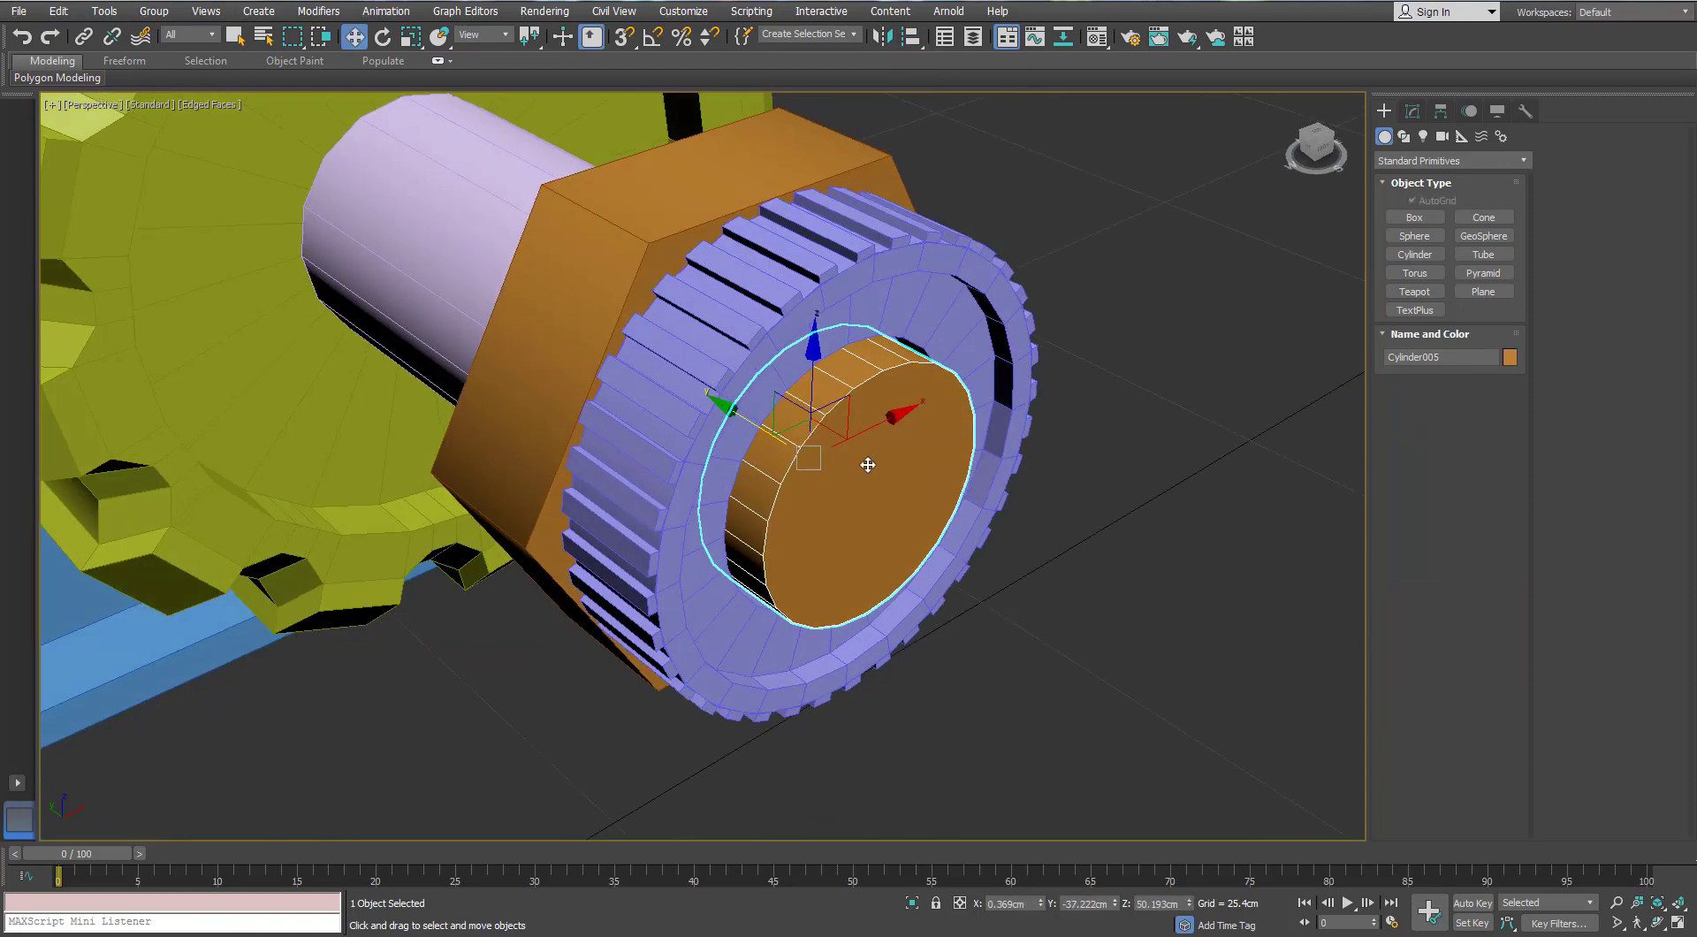
Set the new cylinder's sides to 18 and convert it to an editable poly
left_click(1413, 111)
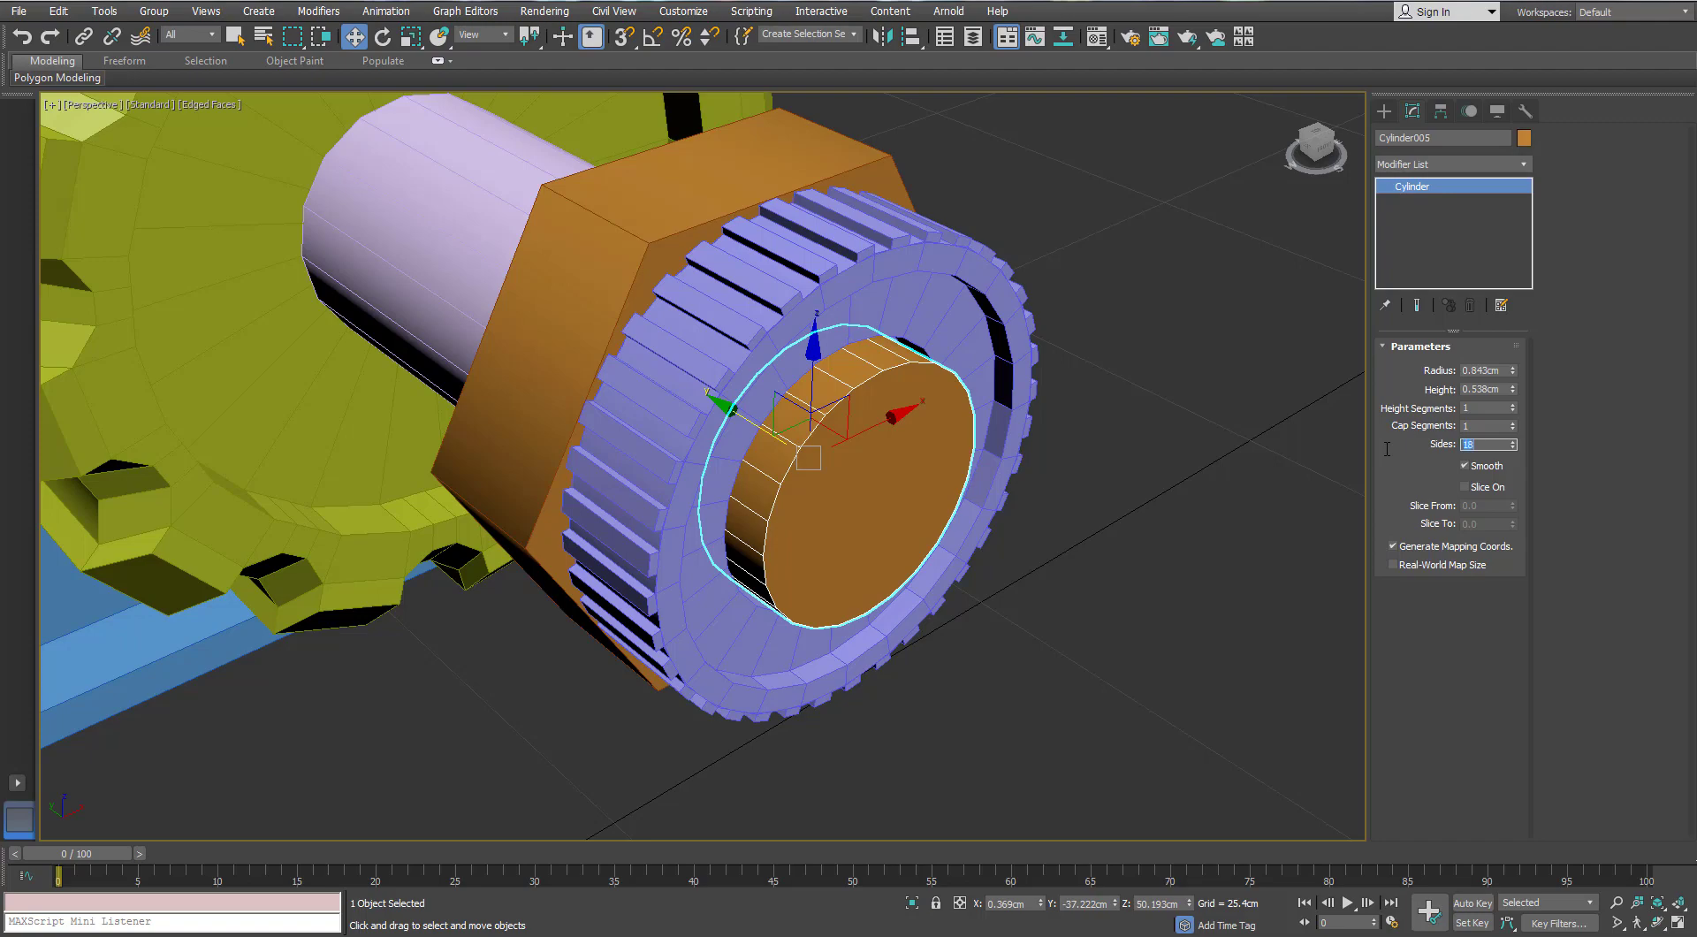
middle_click_drag(817, 513, 849, 485, "alt")
scroll(849, 486, "up", 4)
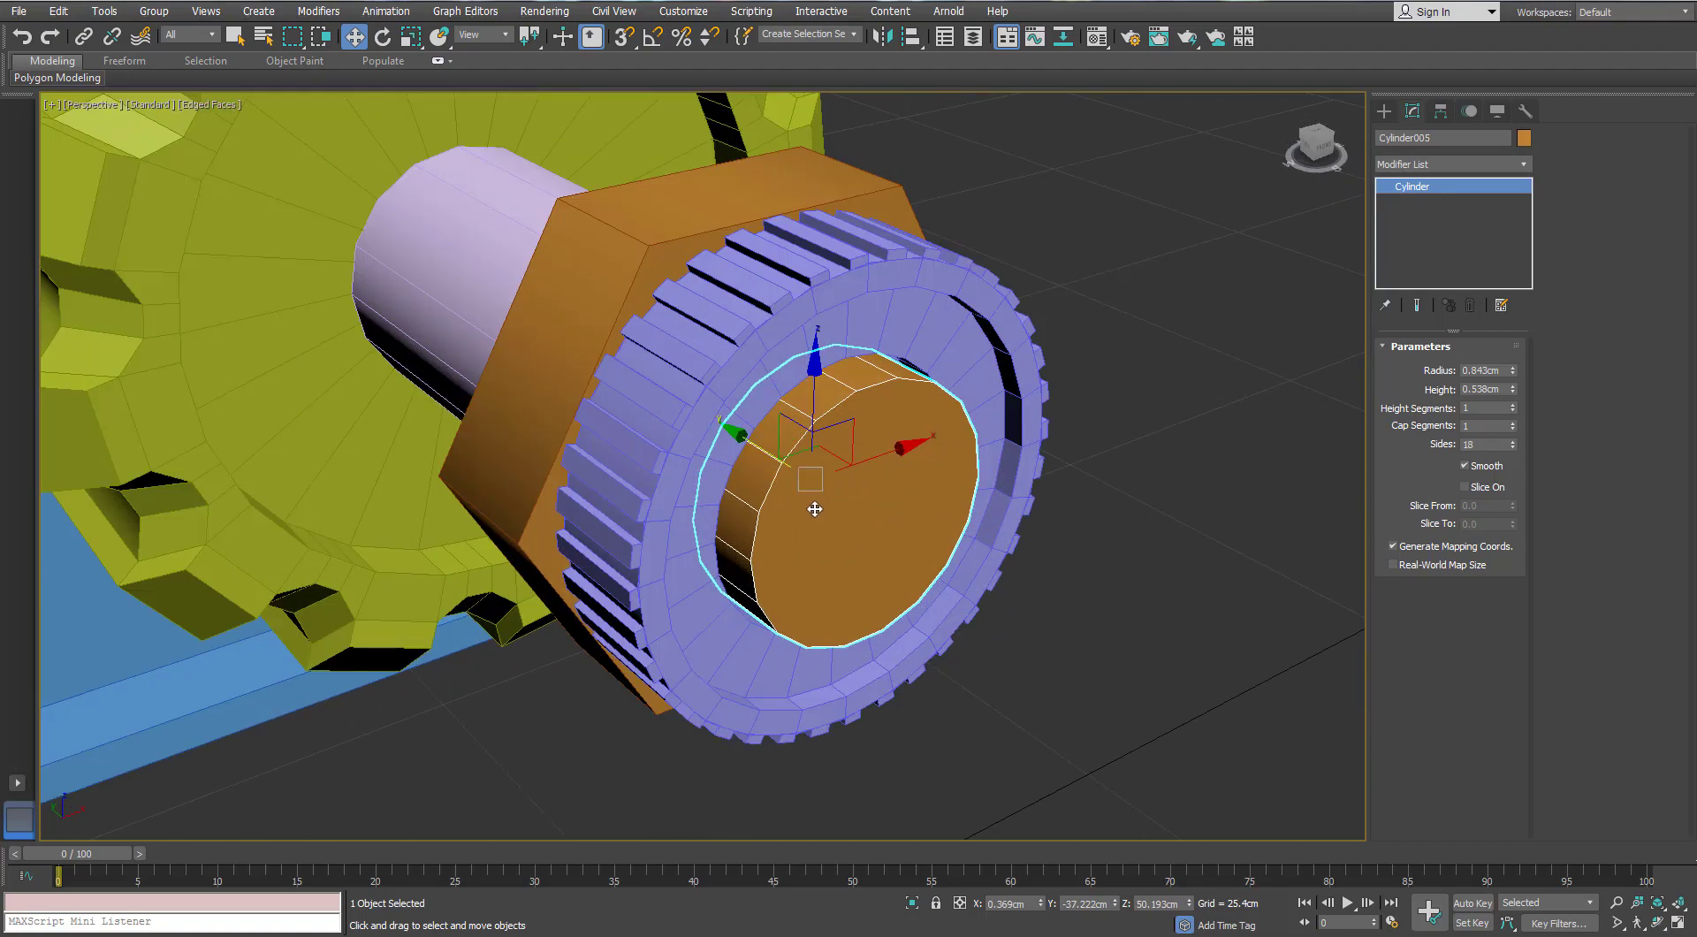
right_click(820, 494)
left_click(743, 690)
scroll(742, 690, "up", 3)
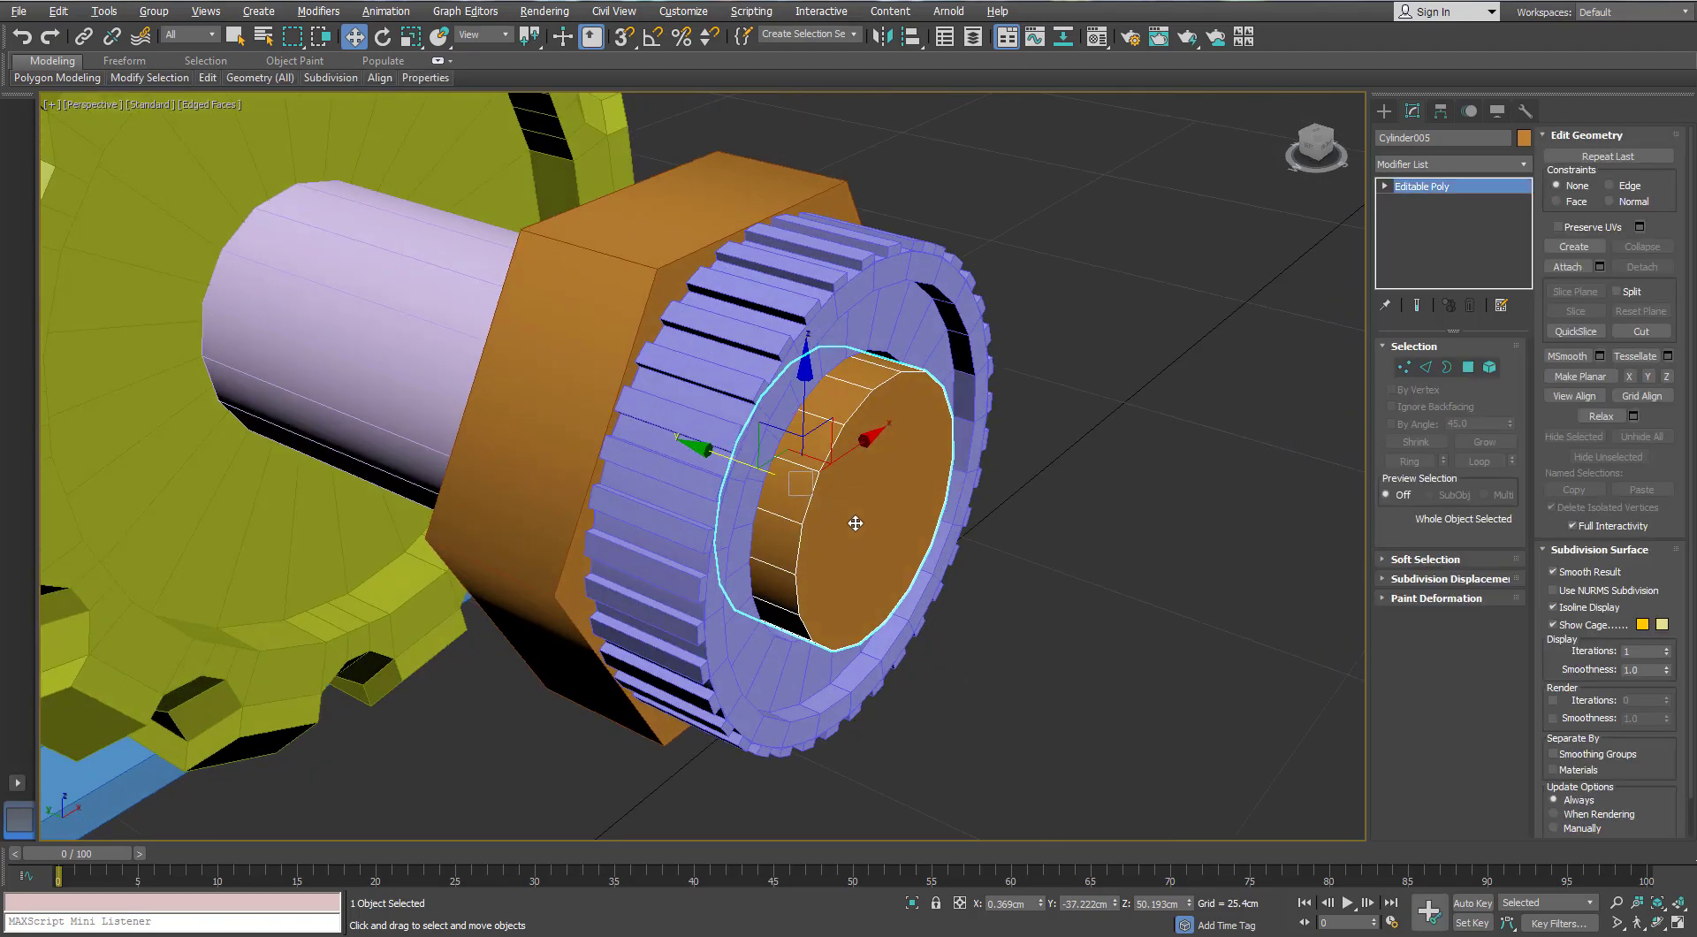
Delete the outer cap polygon of the new 18-sided cylinder
left_click(1468, 367)
left_click(916, 465)
key("Delete")
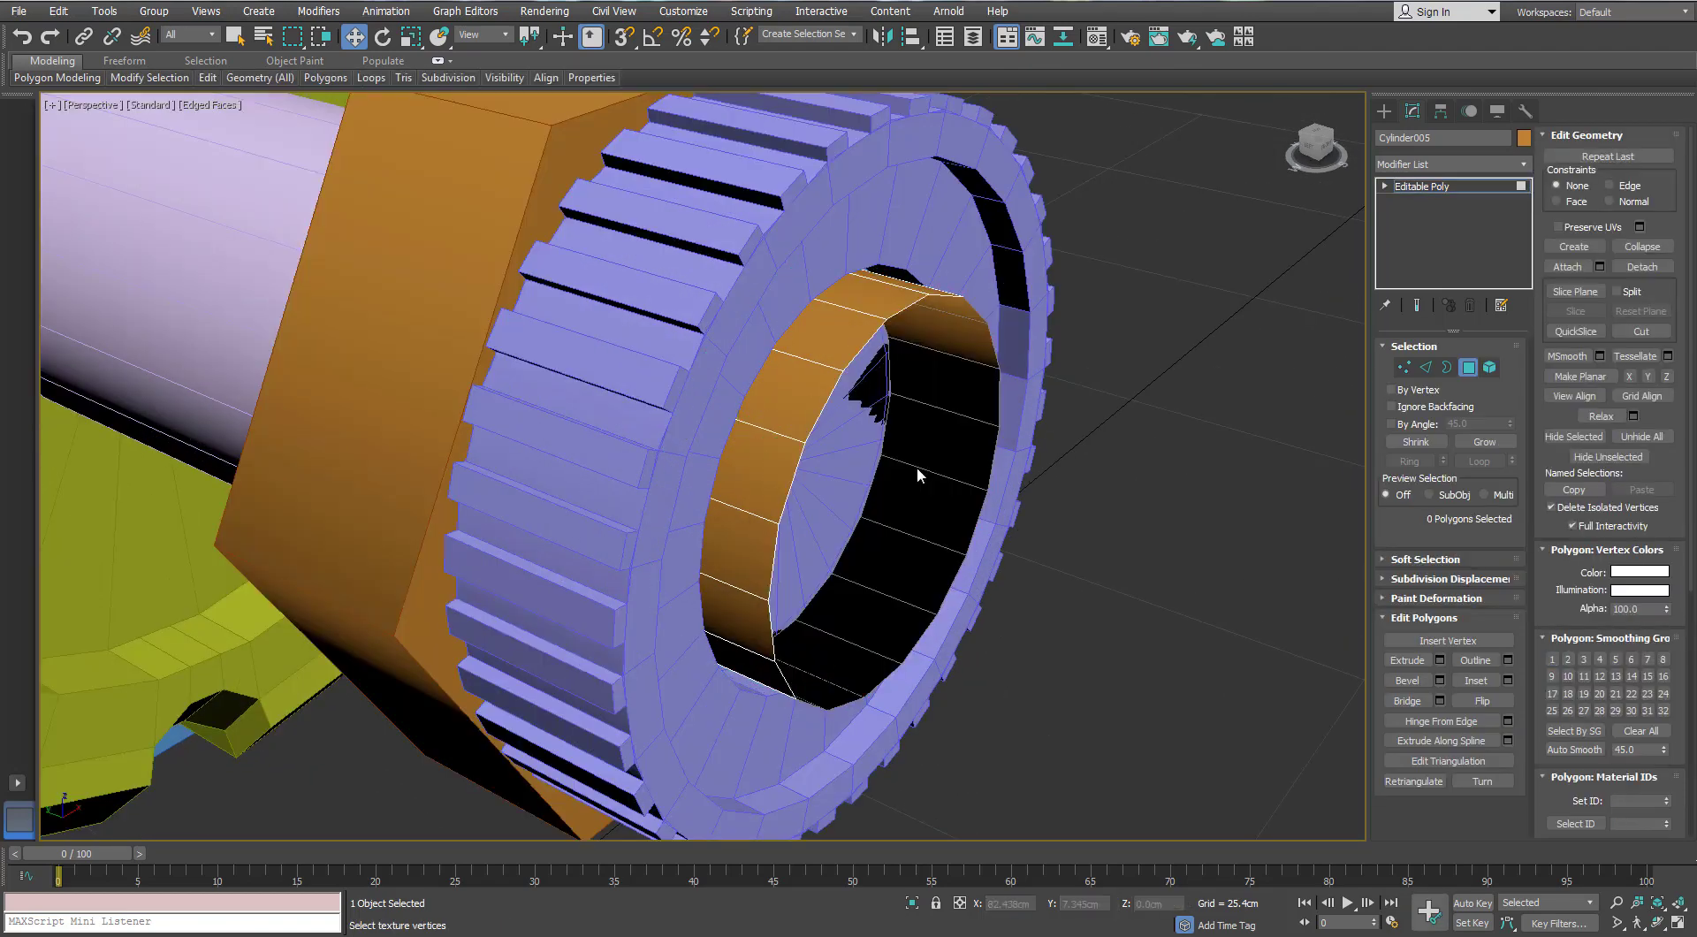
left_click(873, 451)
left_click(1249, 393)
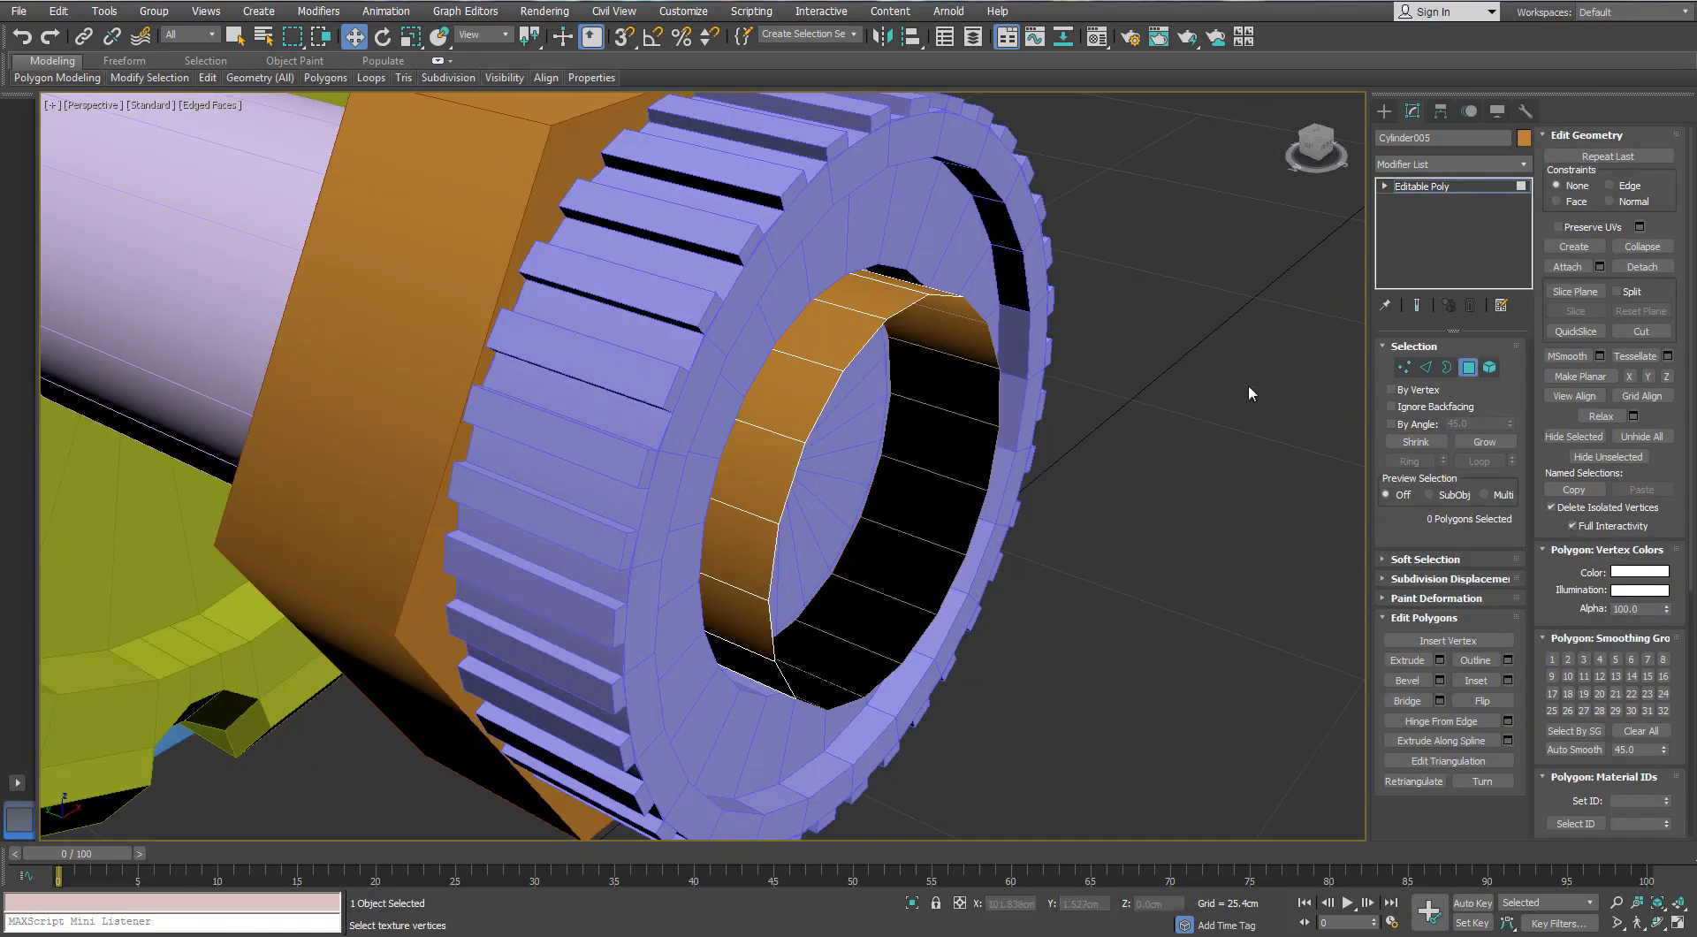
Select the open outer border of the new cylinder and move it outward along Y to lengthen the tube
key("3")
left_click(887, 358)
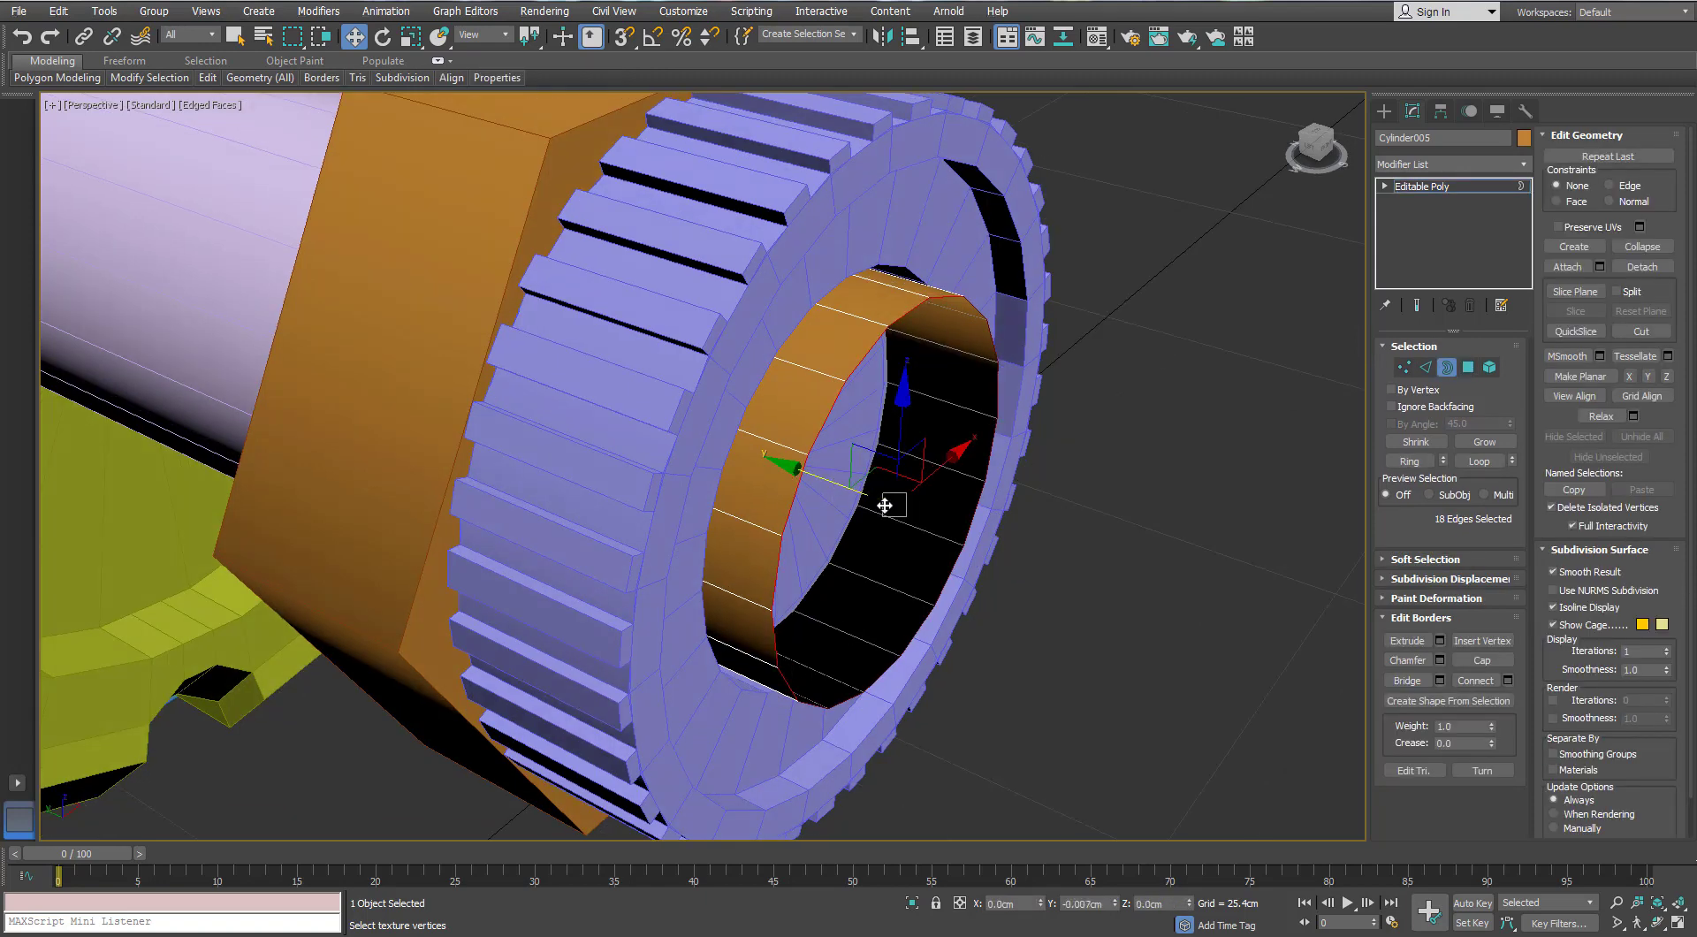
left_click_drag(884, 505, 1014, 564)
scroll(955, 530, "down", 5)
scroll(919, 518, "up", 3)
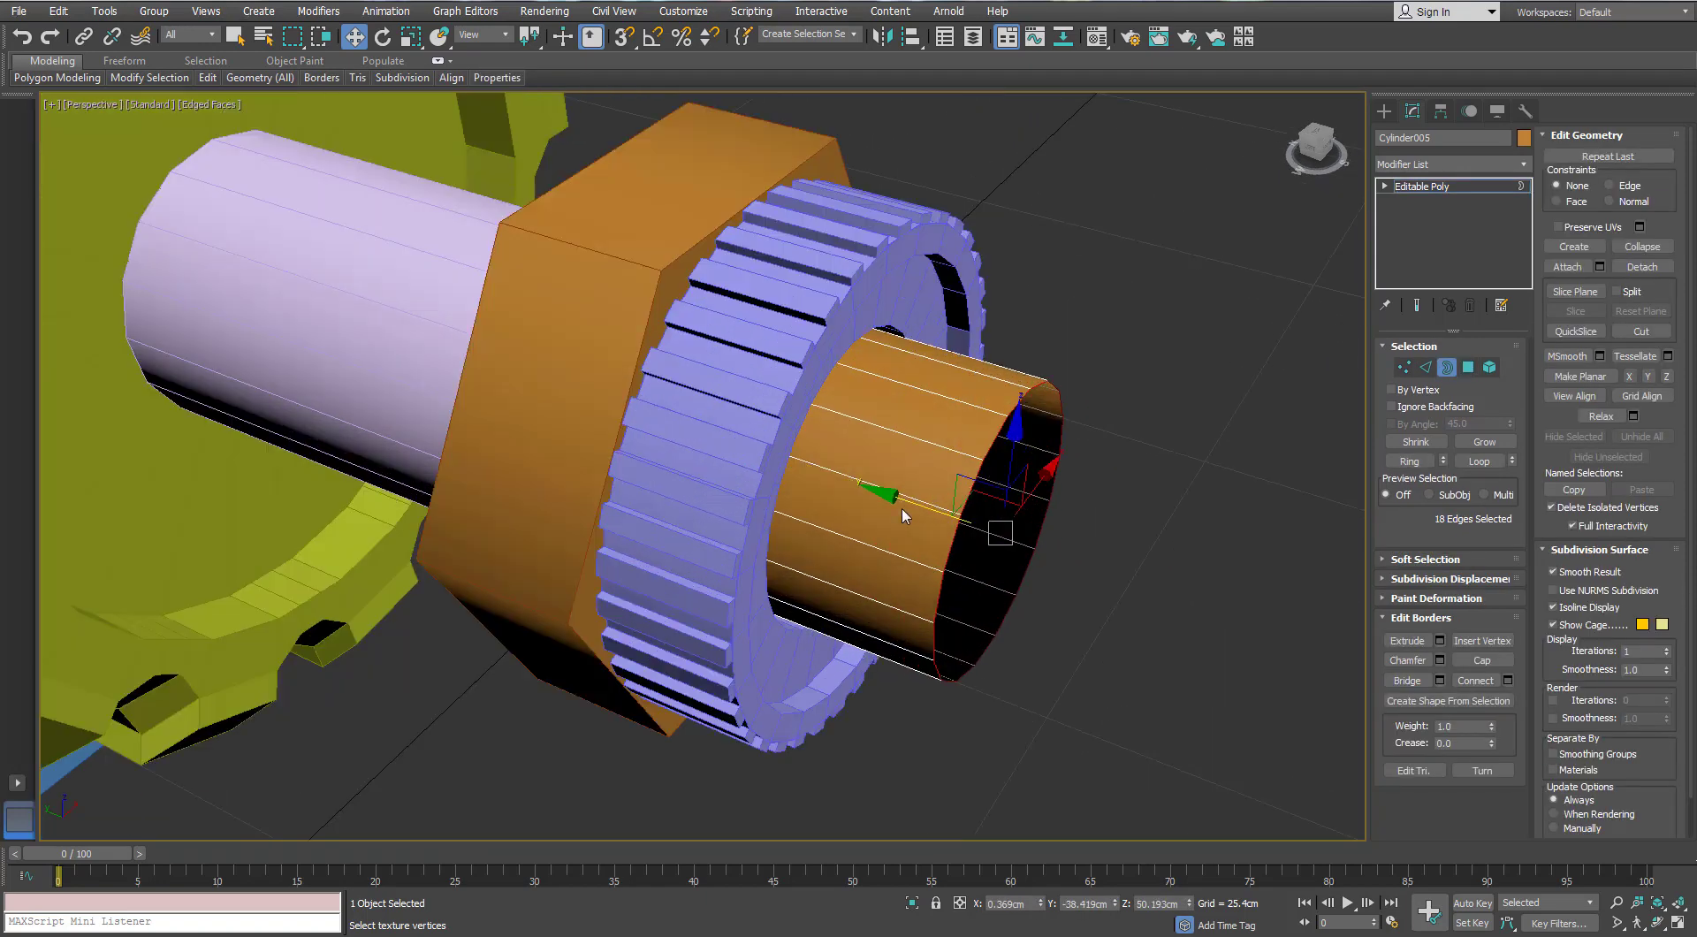
Connect the tube's lengthwise edges with one segment to add an edge loop around its middle
scroll(884, 495, "up", 4)
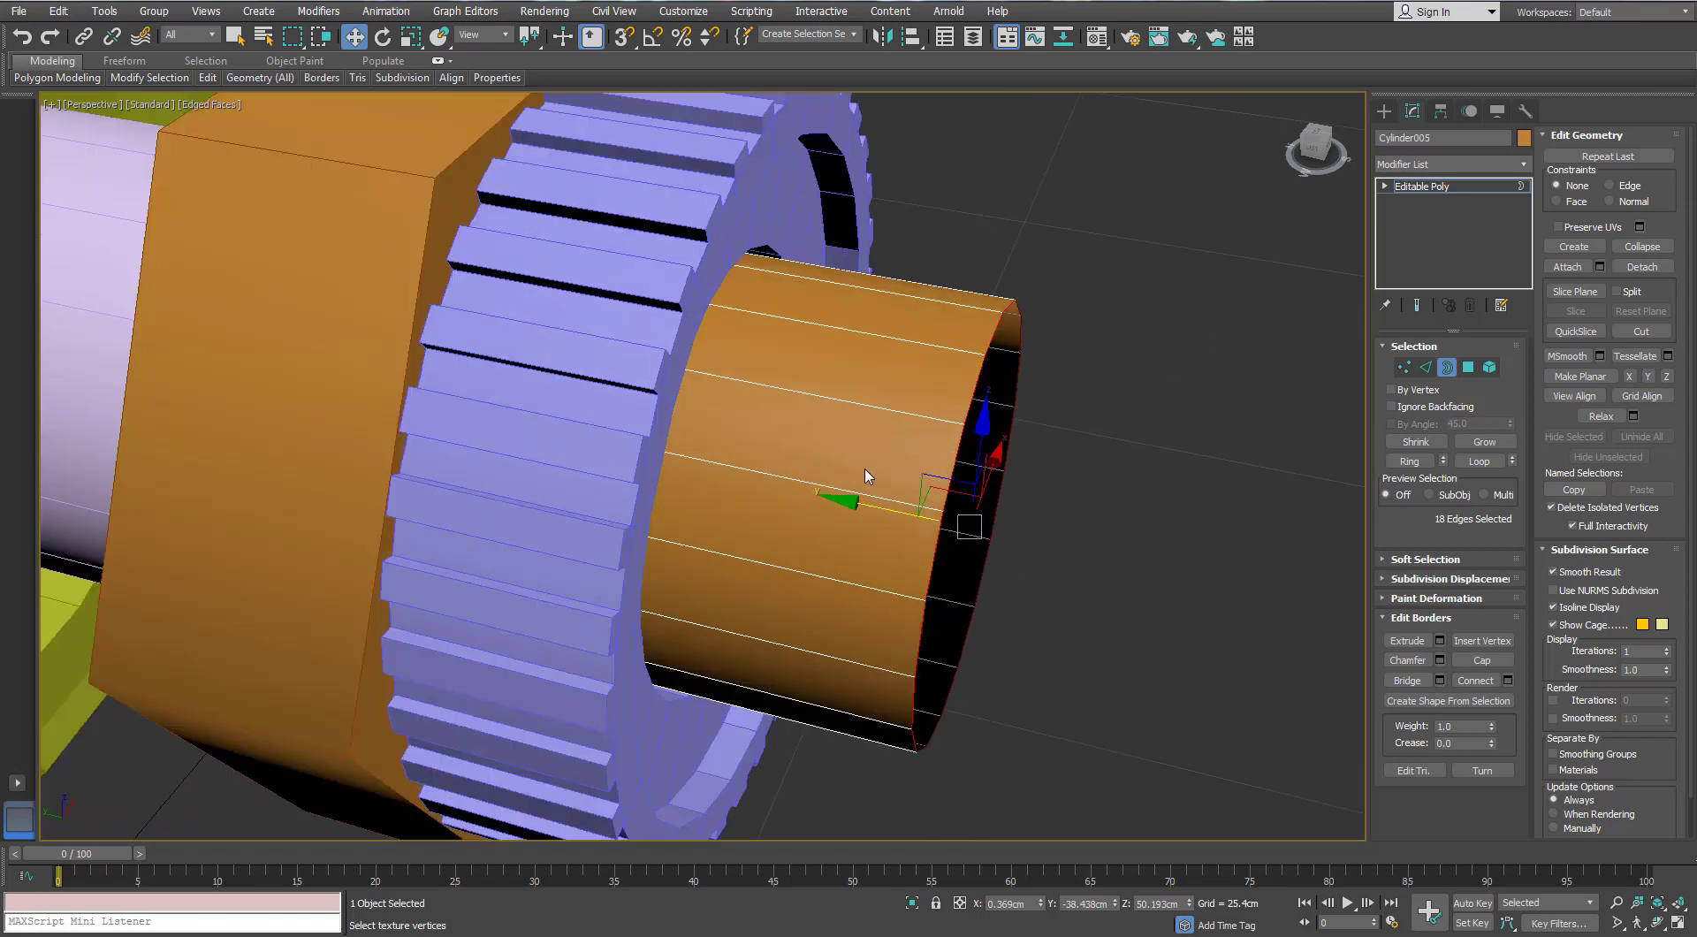
middle_click_drag(864, 470, 862, 453, "alt")
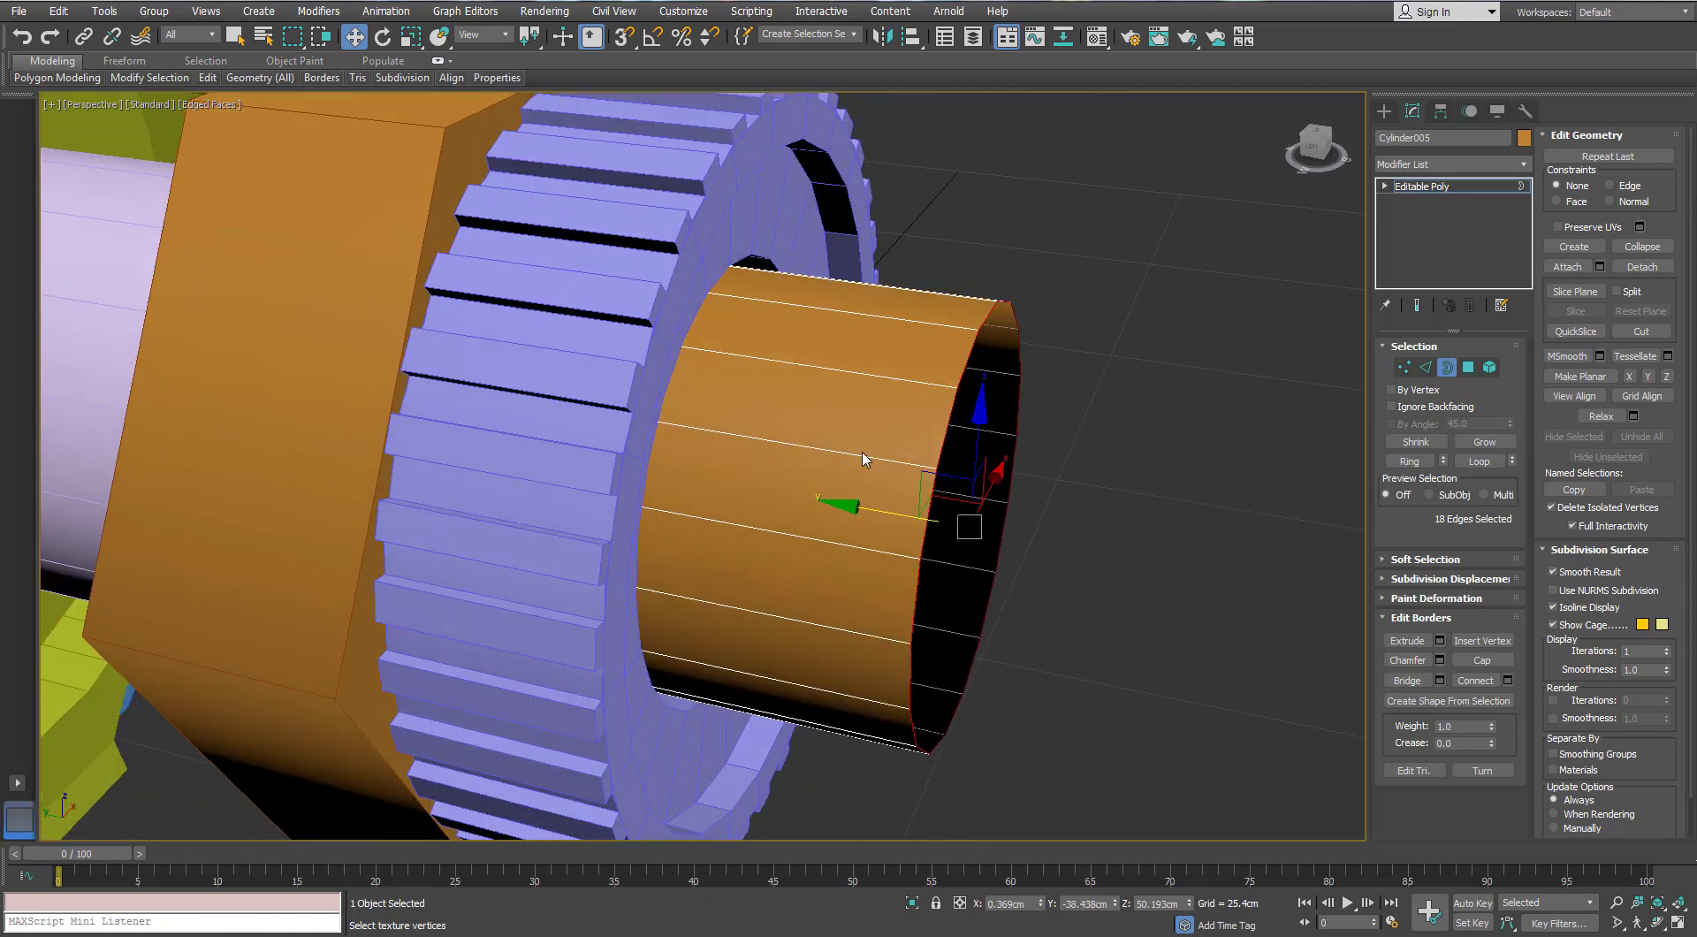
left_click(1425, 367)
left_click(1410, 463)
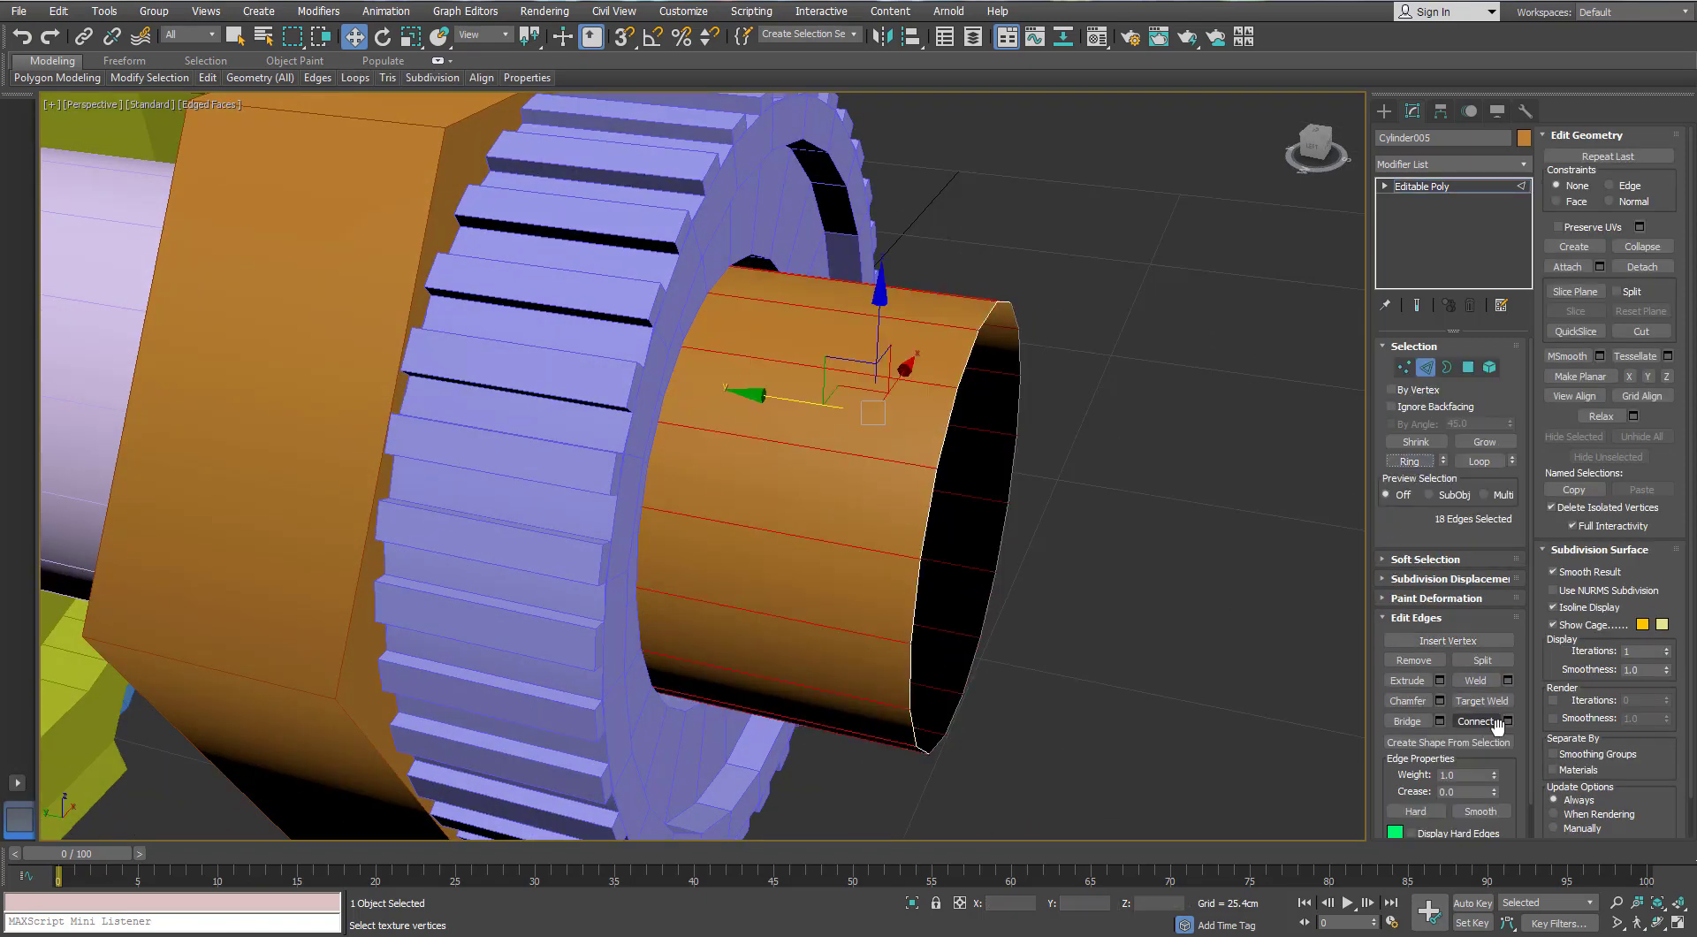
middle_click_drag(787, 524, 815, 521, "alt")
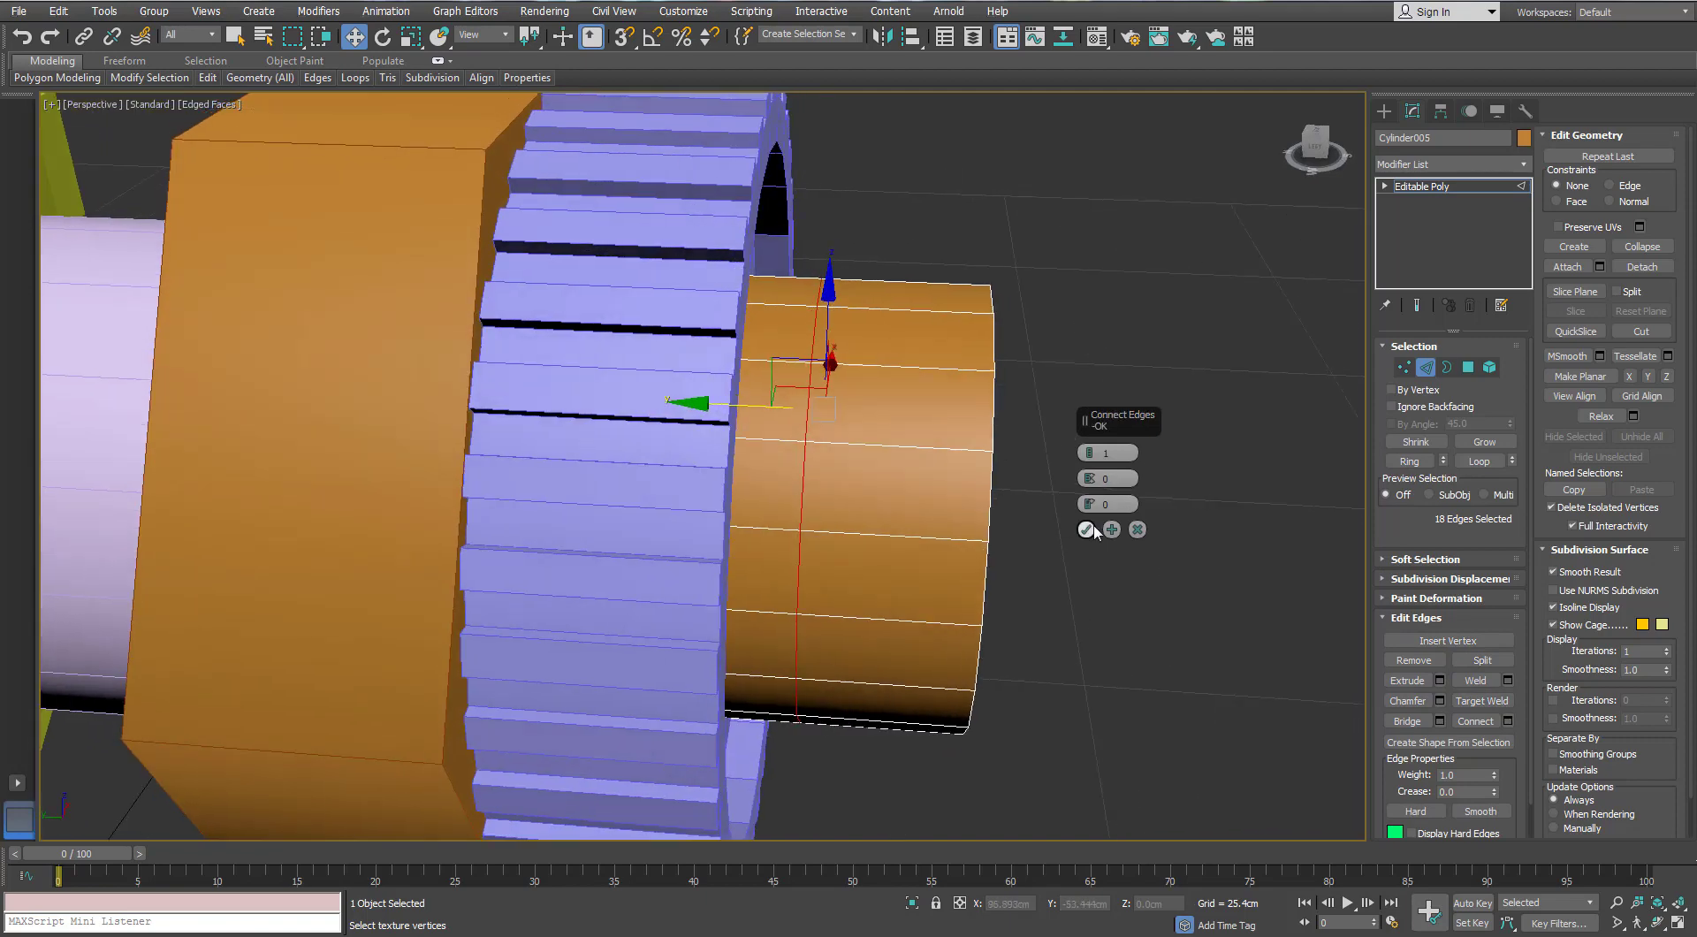
left_click(1091, 529)
Select every second edge around the tube's middle loop and extend the selection to their edge rings
middle_click_drag(1076, 539, 745, 491, "alt")
left_click(732, 478)
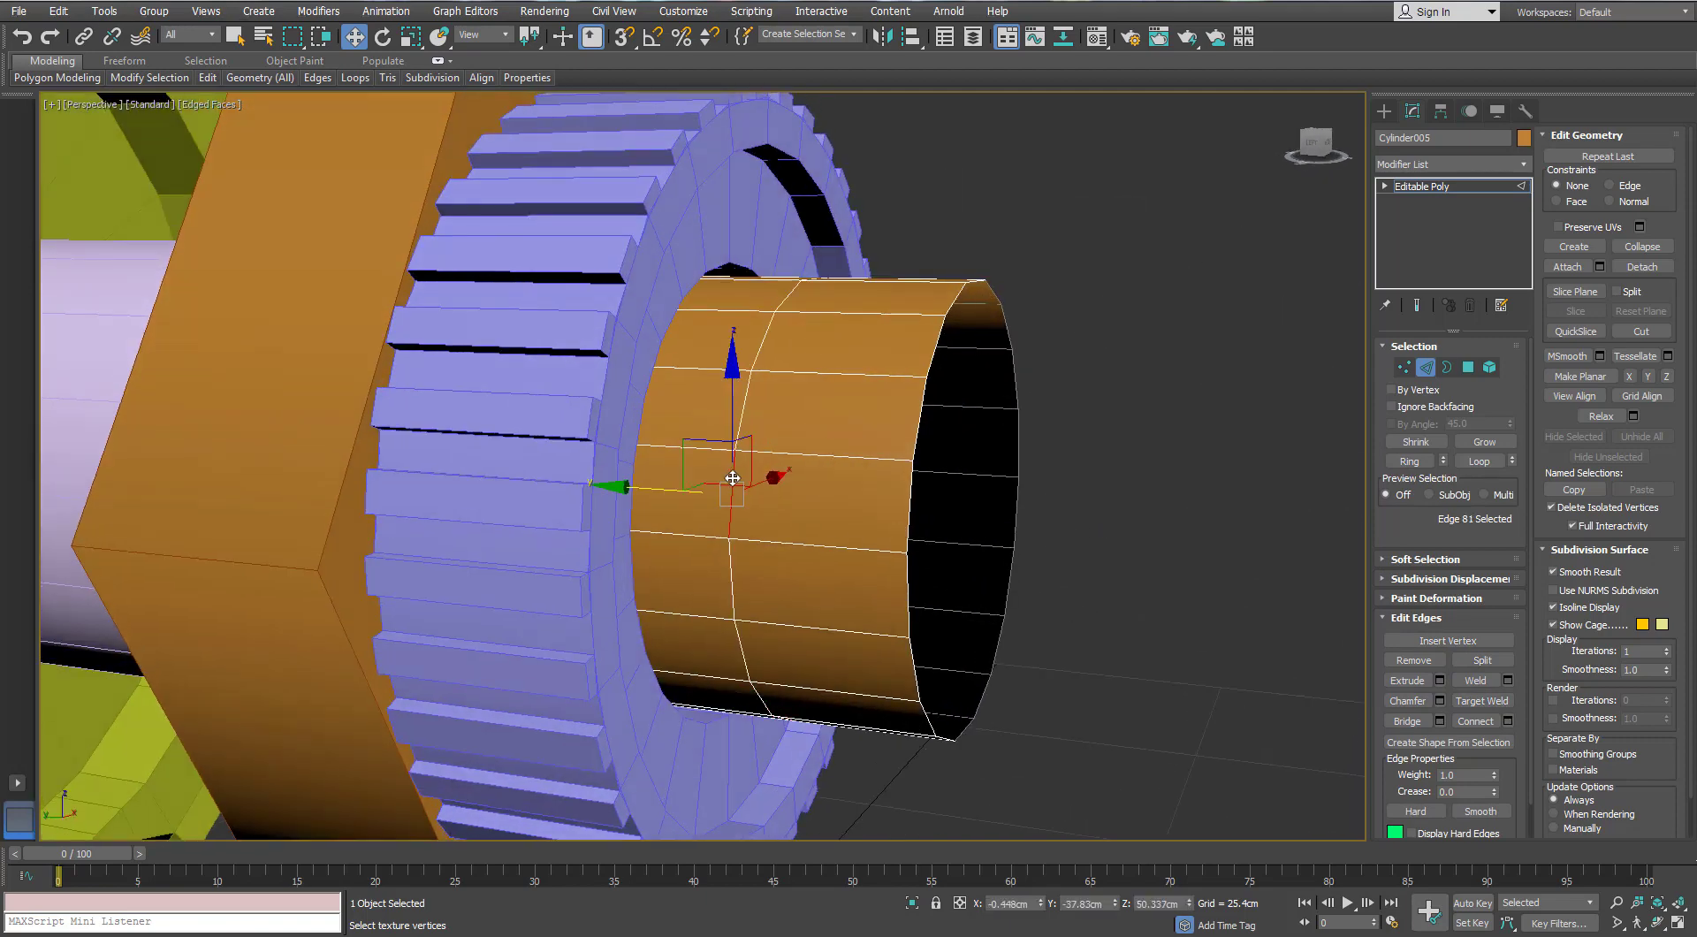
middle_click_drag(733, 549, 808, 585, "alt")
left_click(688, 506, "ctrl")
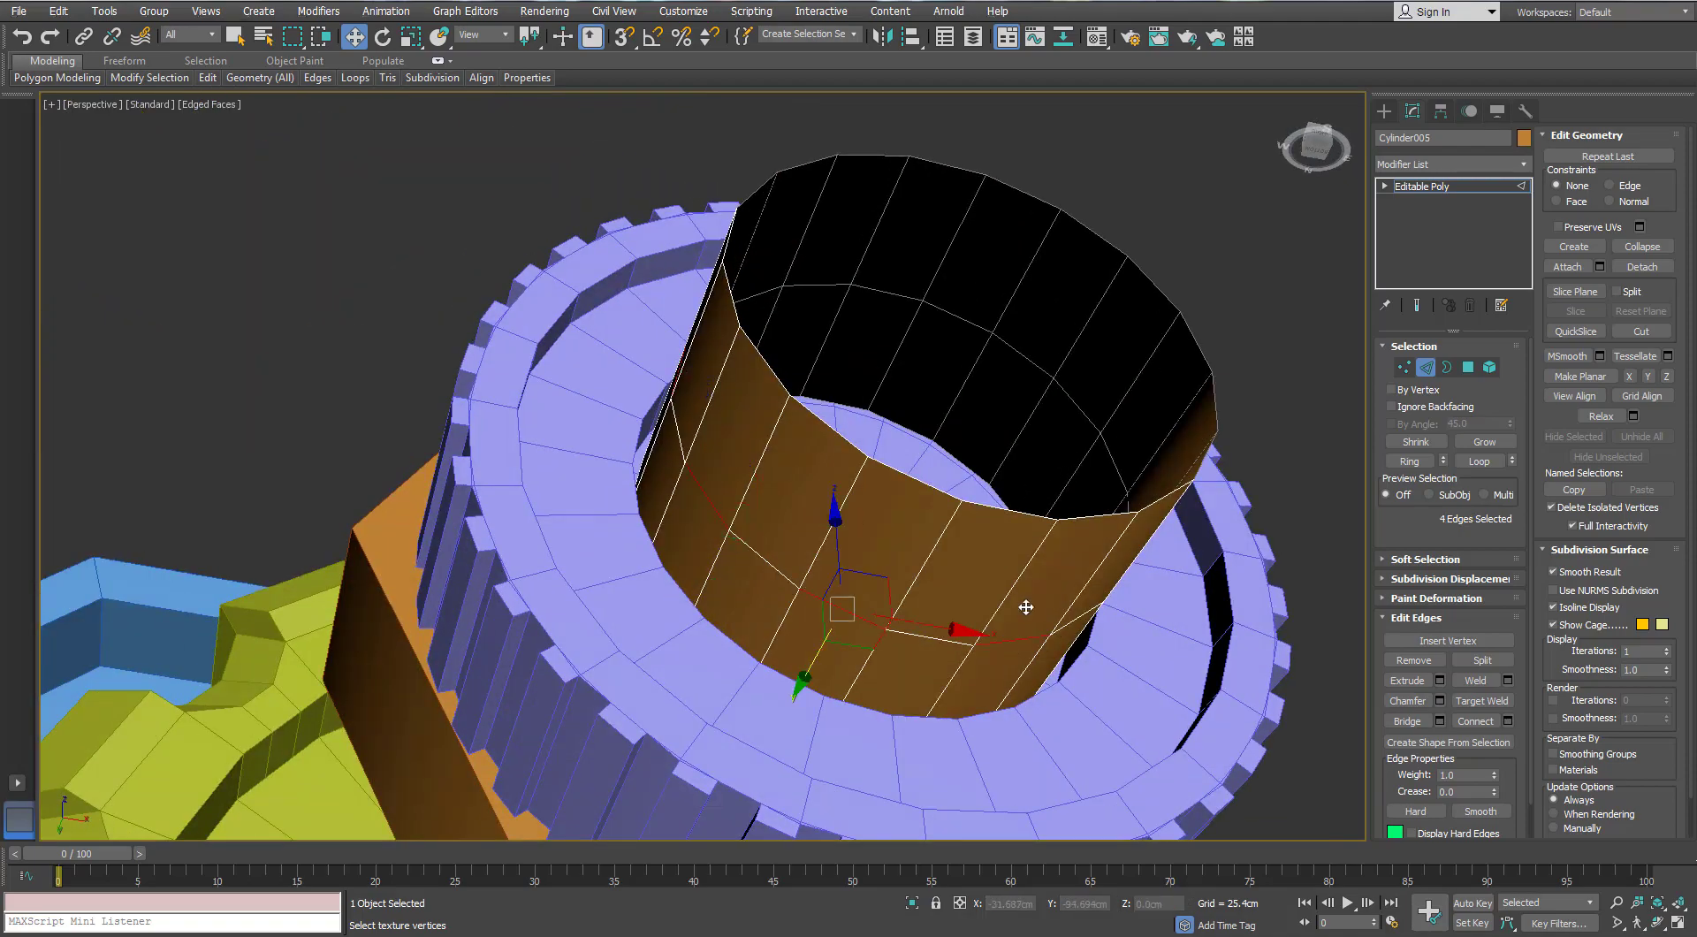
middle_click_drag(1025, 607, 1024, 446, "alt")
left_click(1049, 230, "ctrl")
middle_click_drag(1049, 230, 960, 305, "alt")
left_click(999, 269, "ctrl")
left_click(937, 245, "ctrl")
middle_click_drag(937, 244, 722, 345, "alt")
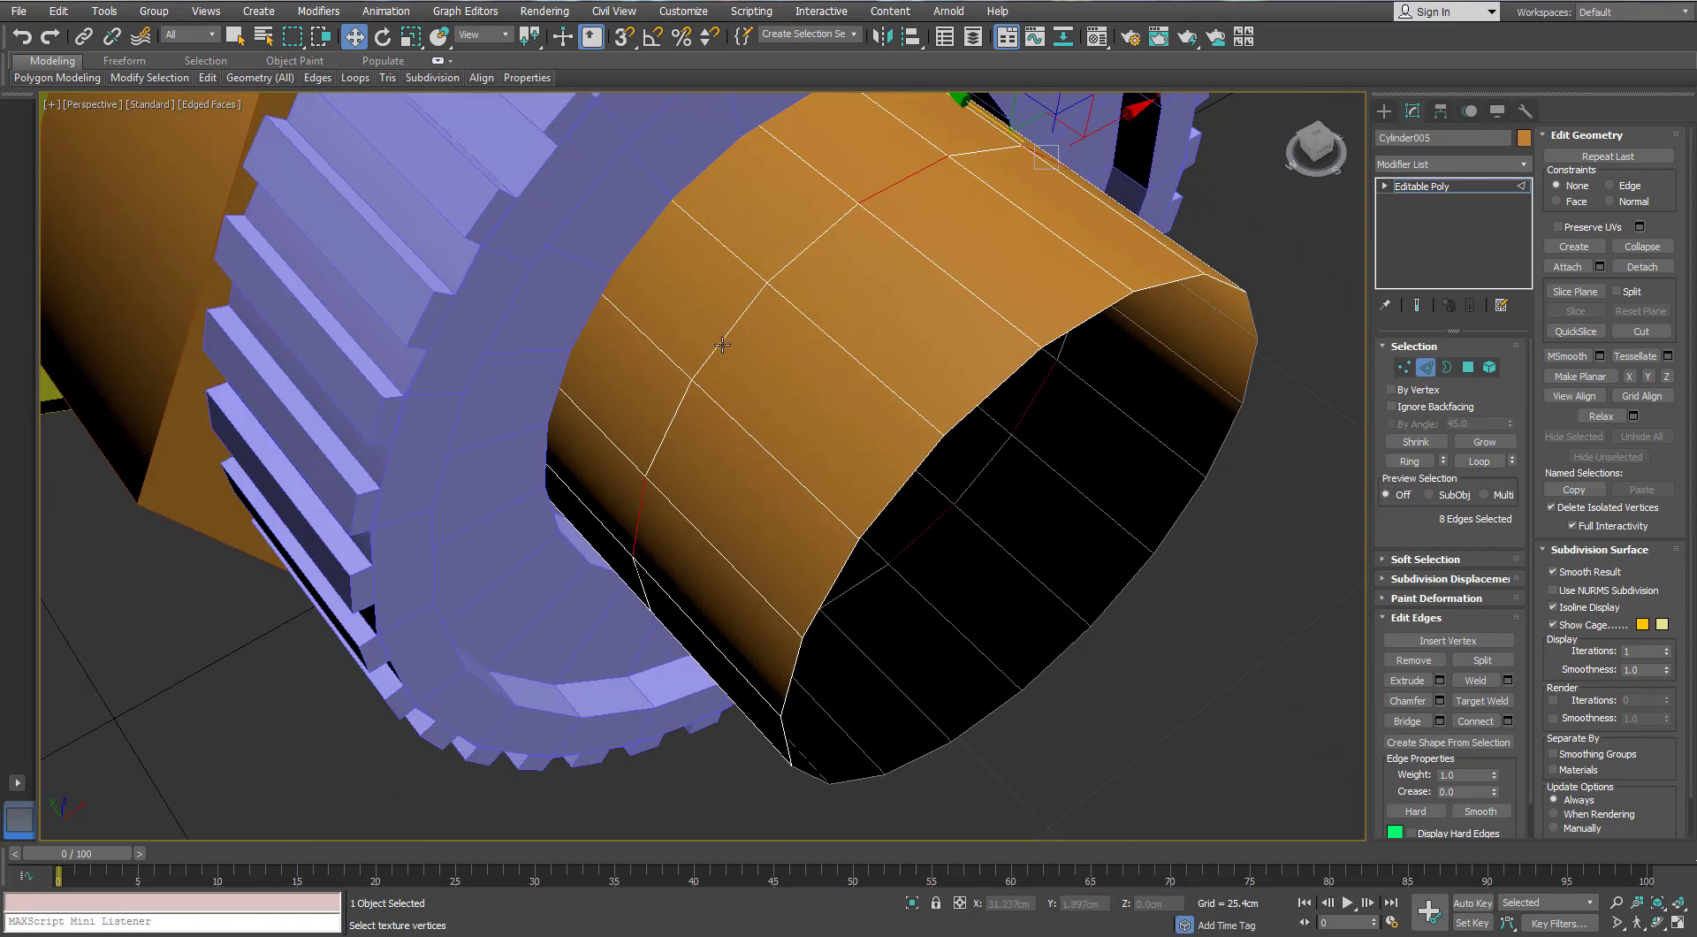
left_click(1410, 460)
Try to connect the ringed edges with one segment, then undo the connection
left_click(1506, 719)
middle_click_drag(771, 361, 914, 340, "alt")
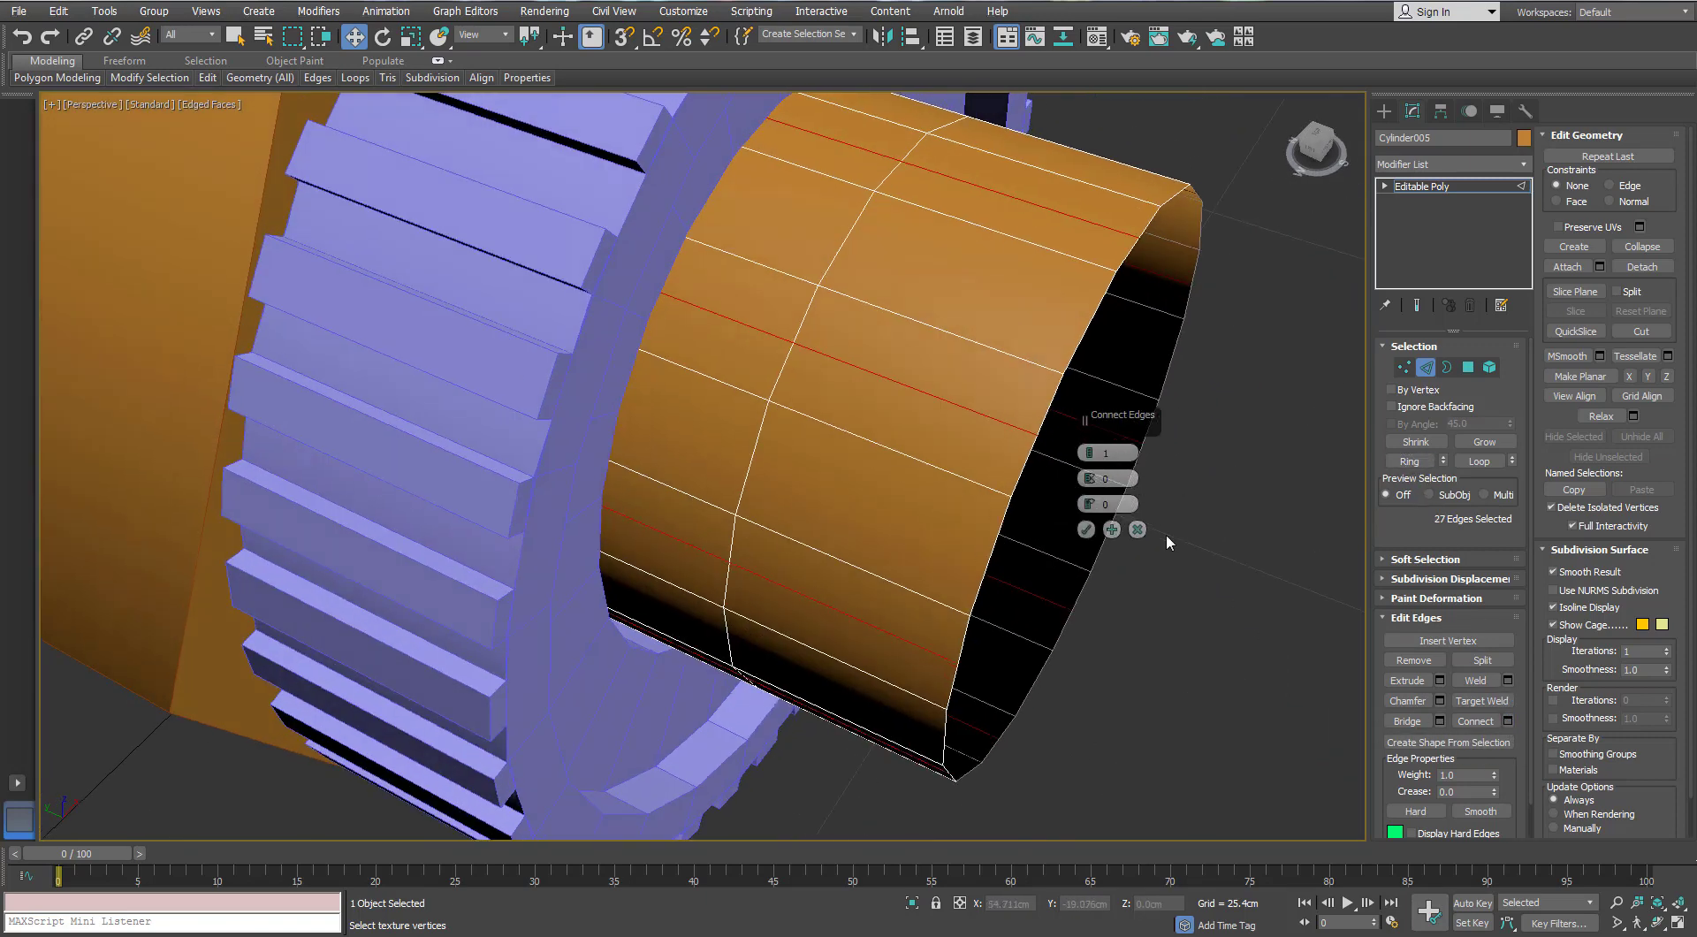
left_click(1089, 528)
middle_click_drag(847, 459, 878, 463, "alt")
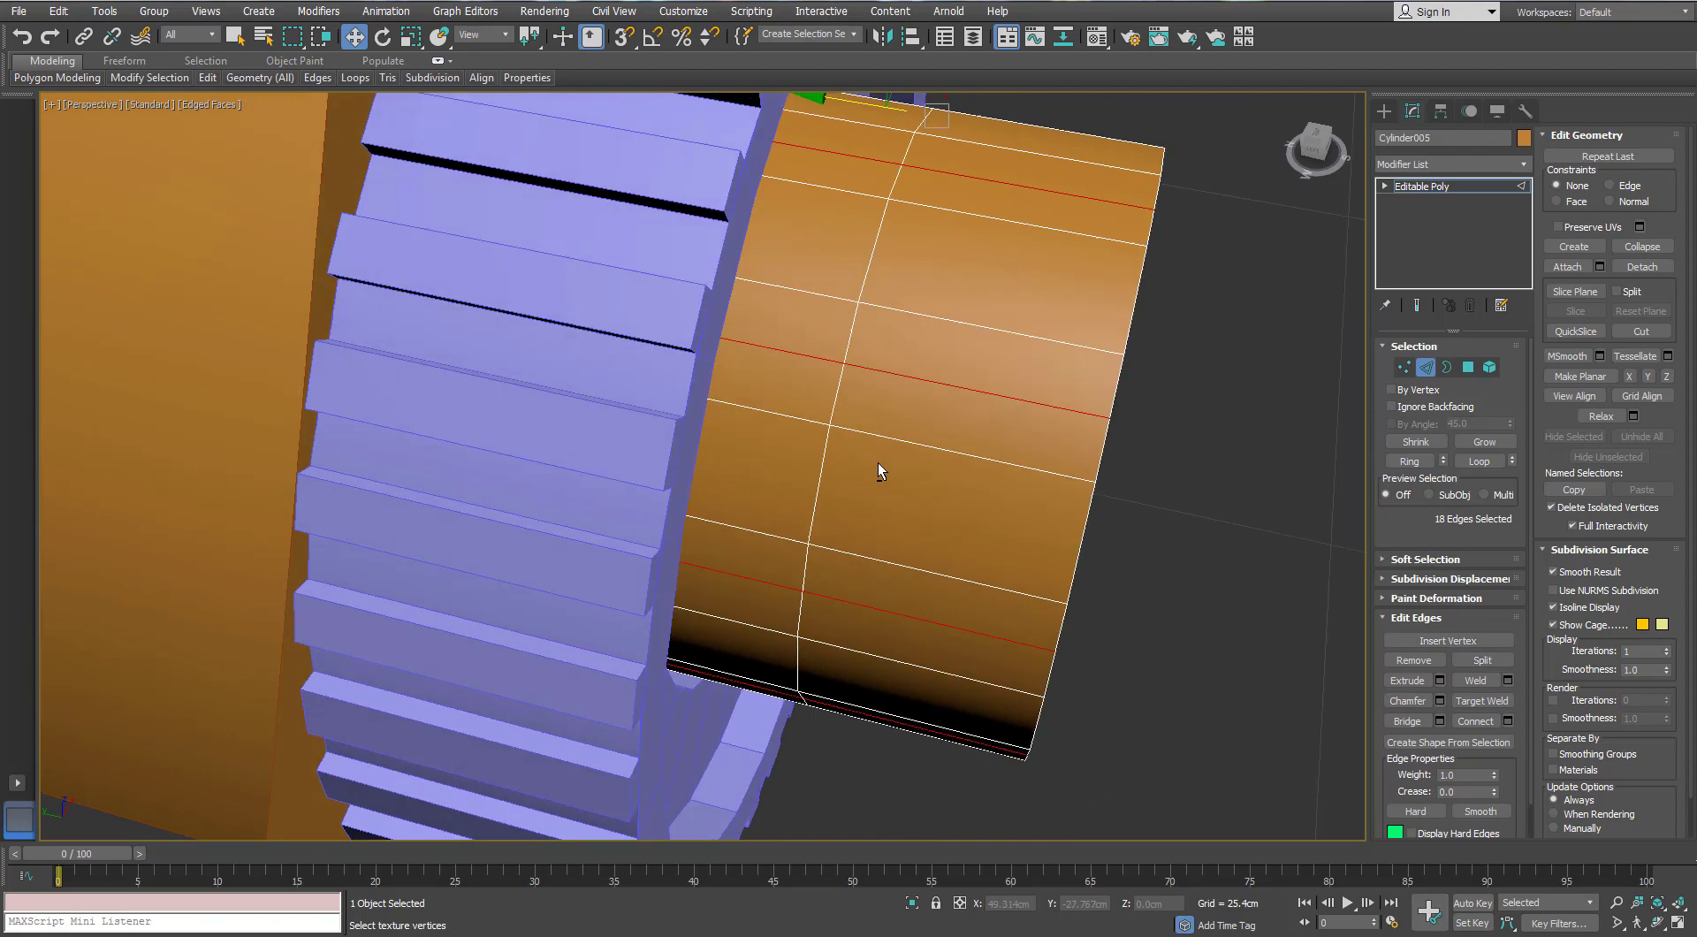
left_click(1405, 368)
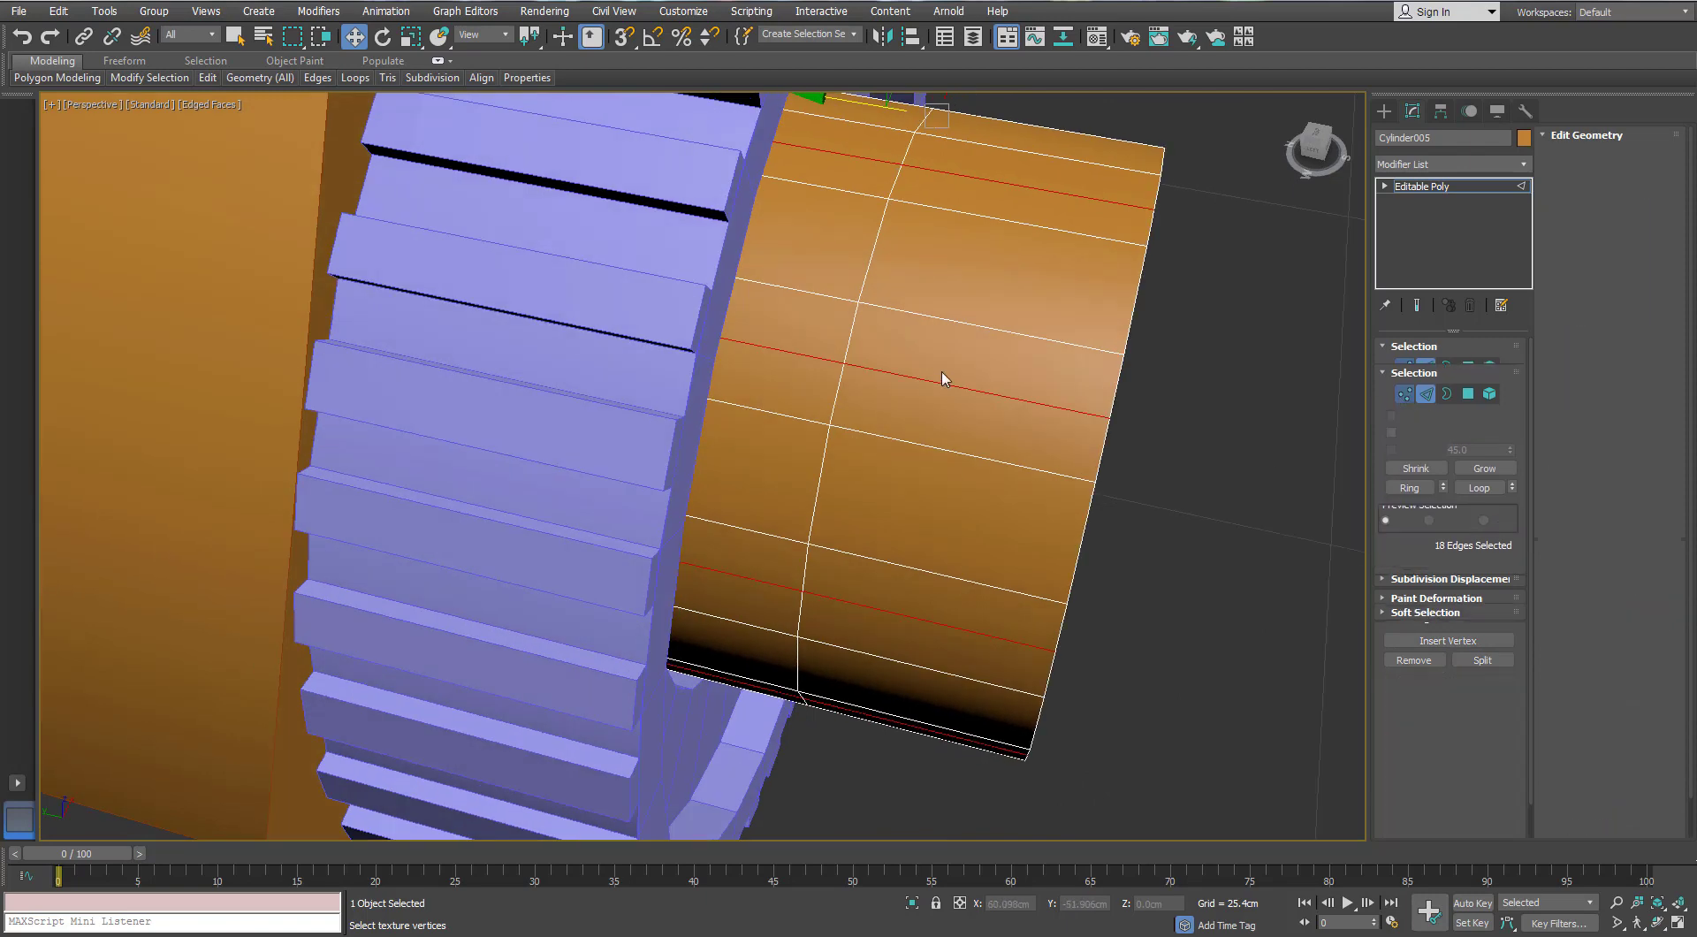
left_click(1425, 369)
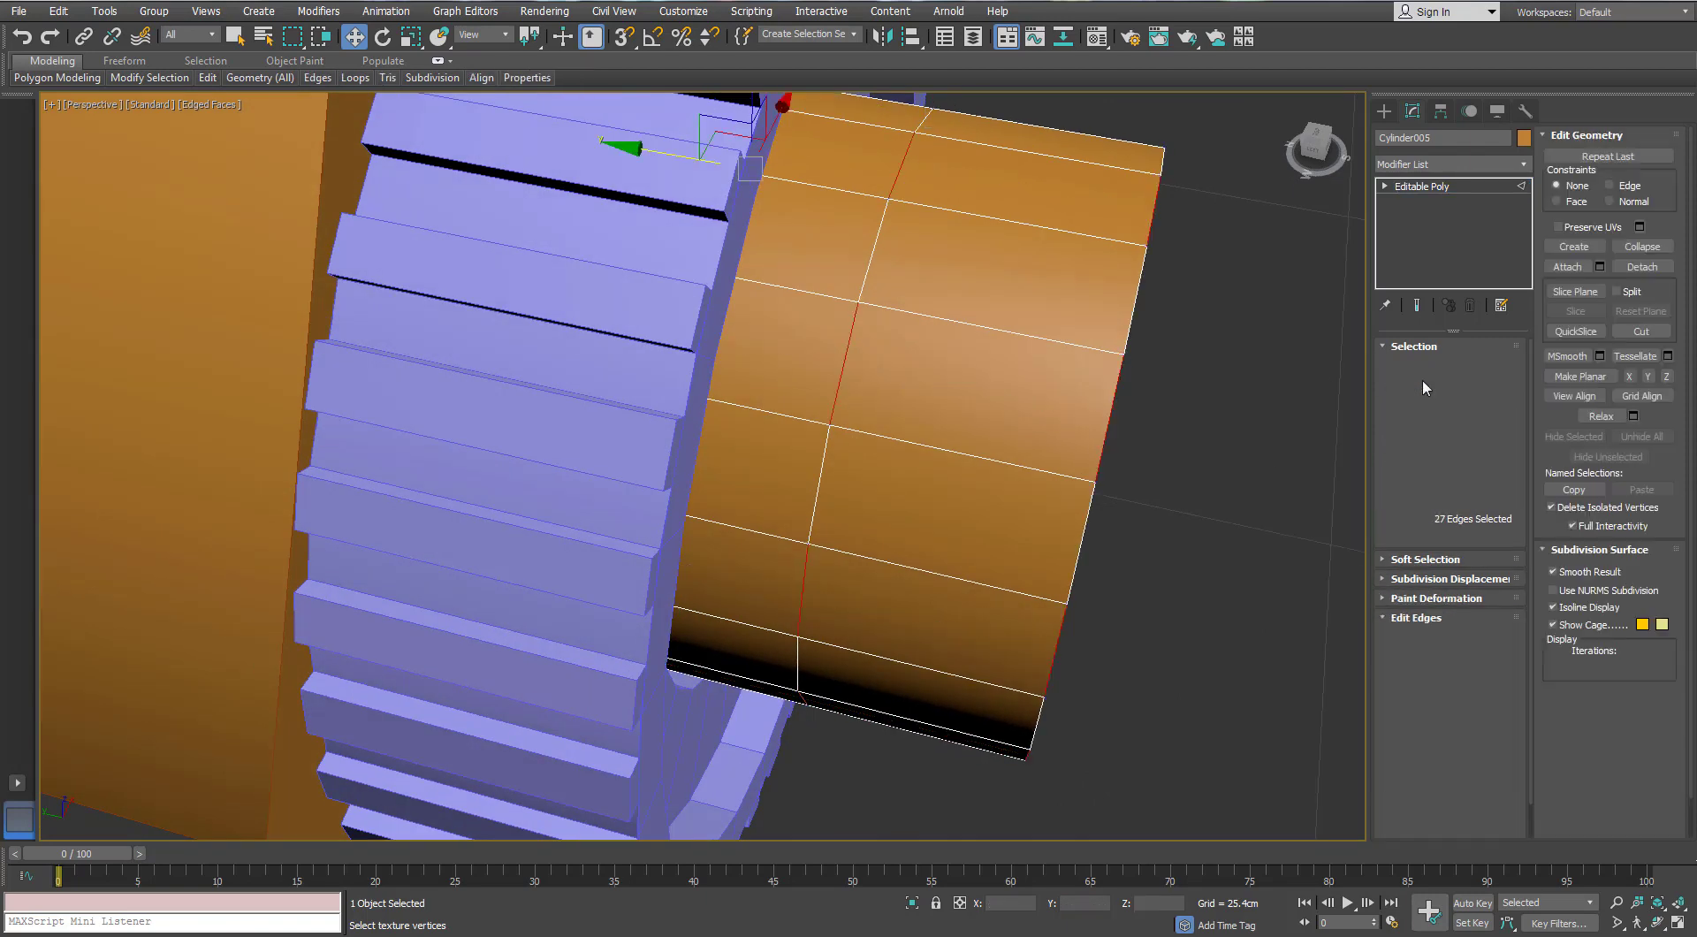
Connect the ringed edges with one segment to divide every second face strip lengthwise
middle_click_drag(1001, 495, 968, 475, "alt")
left_click(830, 360)
left_click(1508, 721)
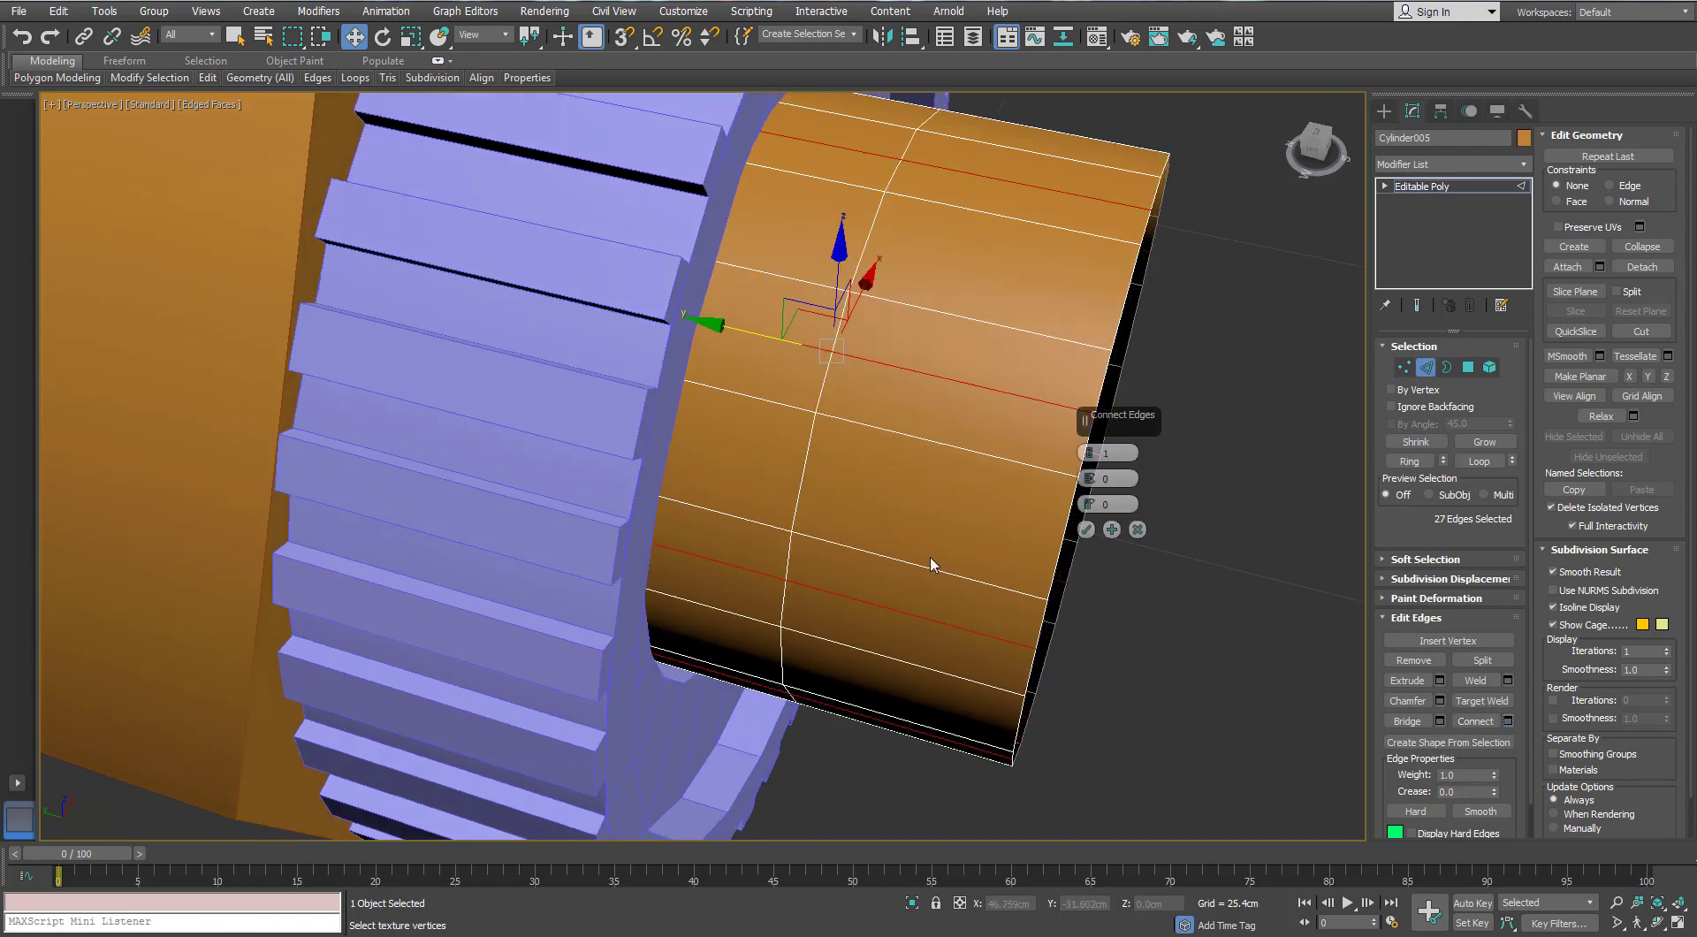
left_click(1087, 531)
Select the nine new midpoint vertices on the middle loop and move them about 0.13 cm along Y toward the toothed ring
left_click(1404, 367)
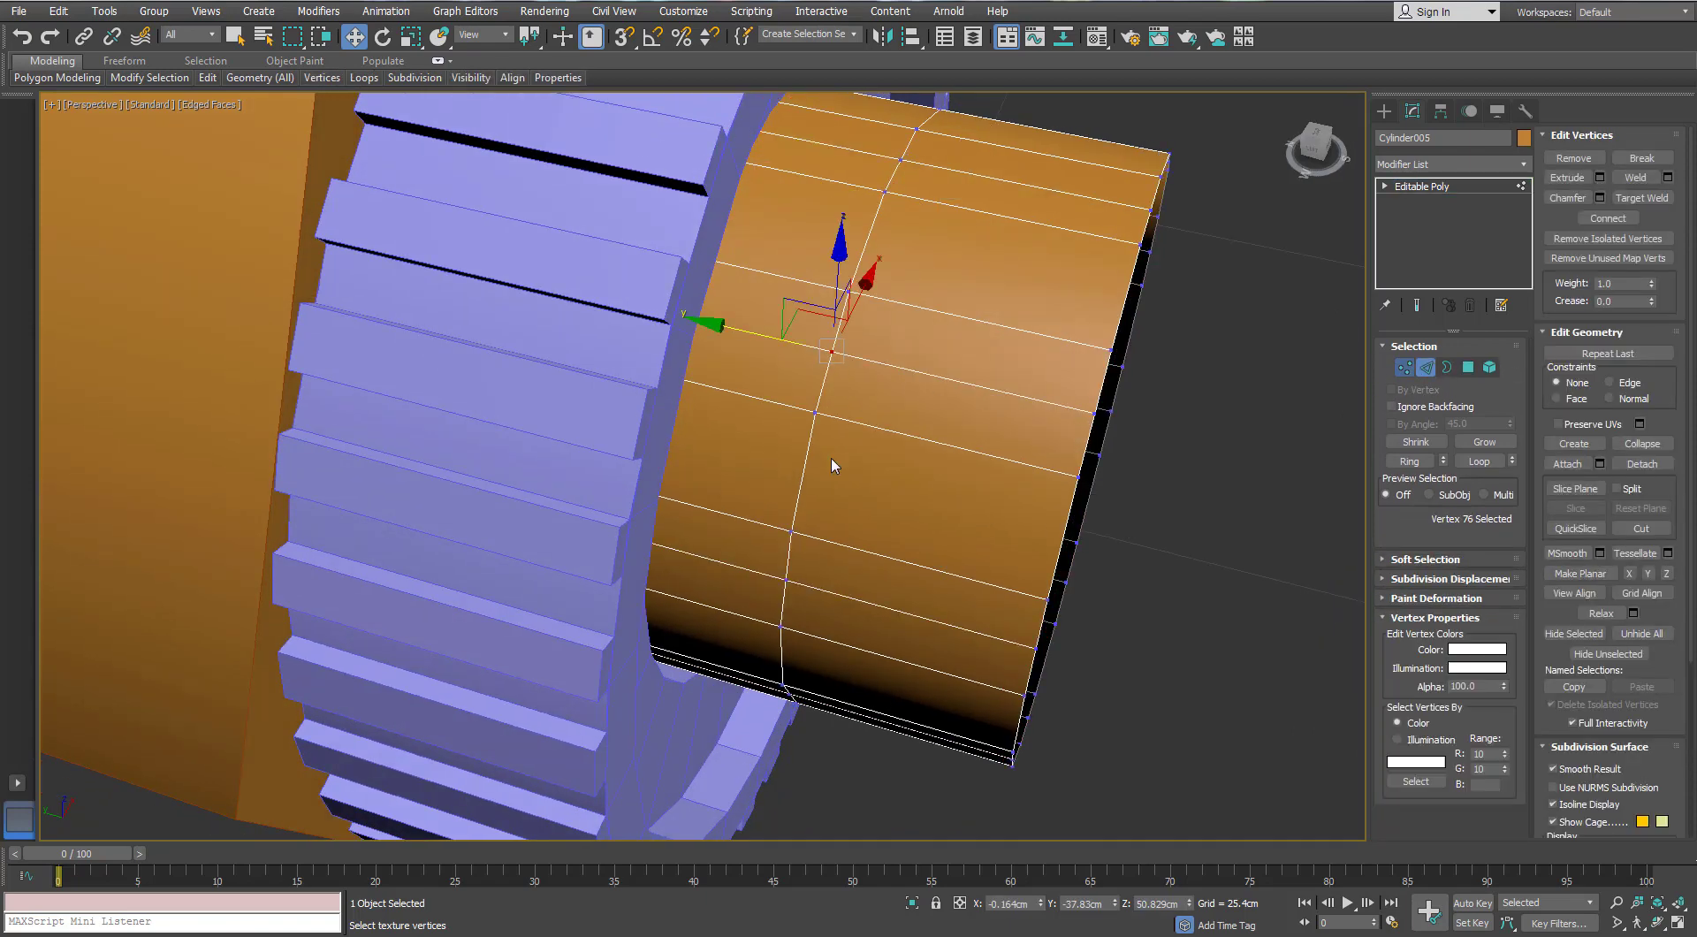
left_click(787, 577, "ctrl")
middle_click_drag(786, 578, 802, 311, "alt")
left_click(805, 618, "ctrl")
middle_click_drag(775, 390, 727, 192)
scroll(727, 193, "down", 4)
middle_click_drag(791, 389, 756, 316, "alt")
scroll(757, 317, "up", 2)
left_click(786, 390, "ctrl")
middle_click_drag(787, 390, 750, 404, "alt")
left_click(999, 185, "ctrl")
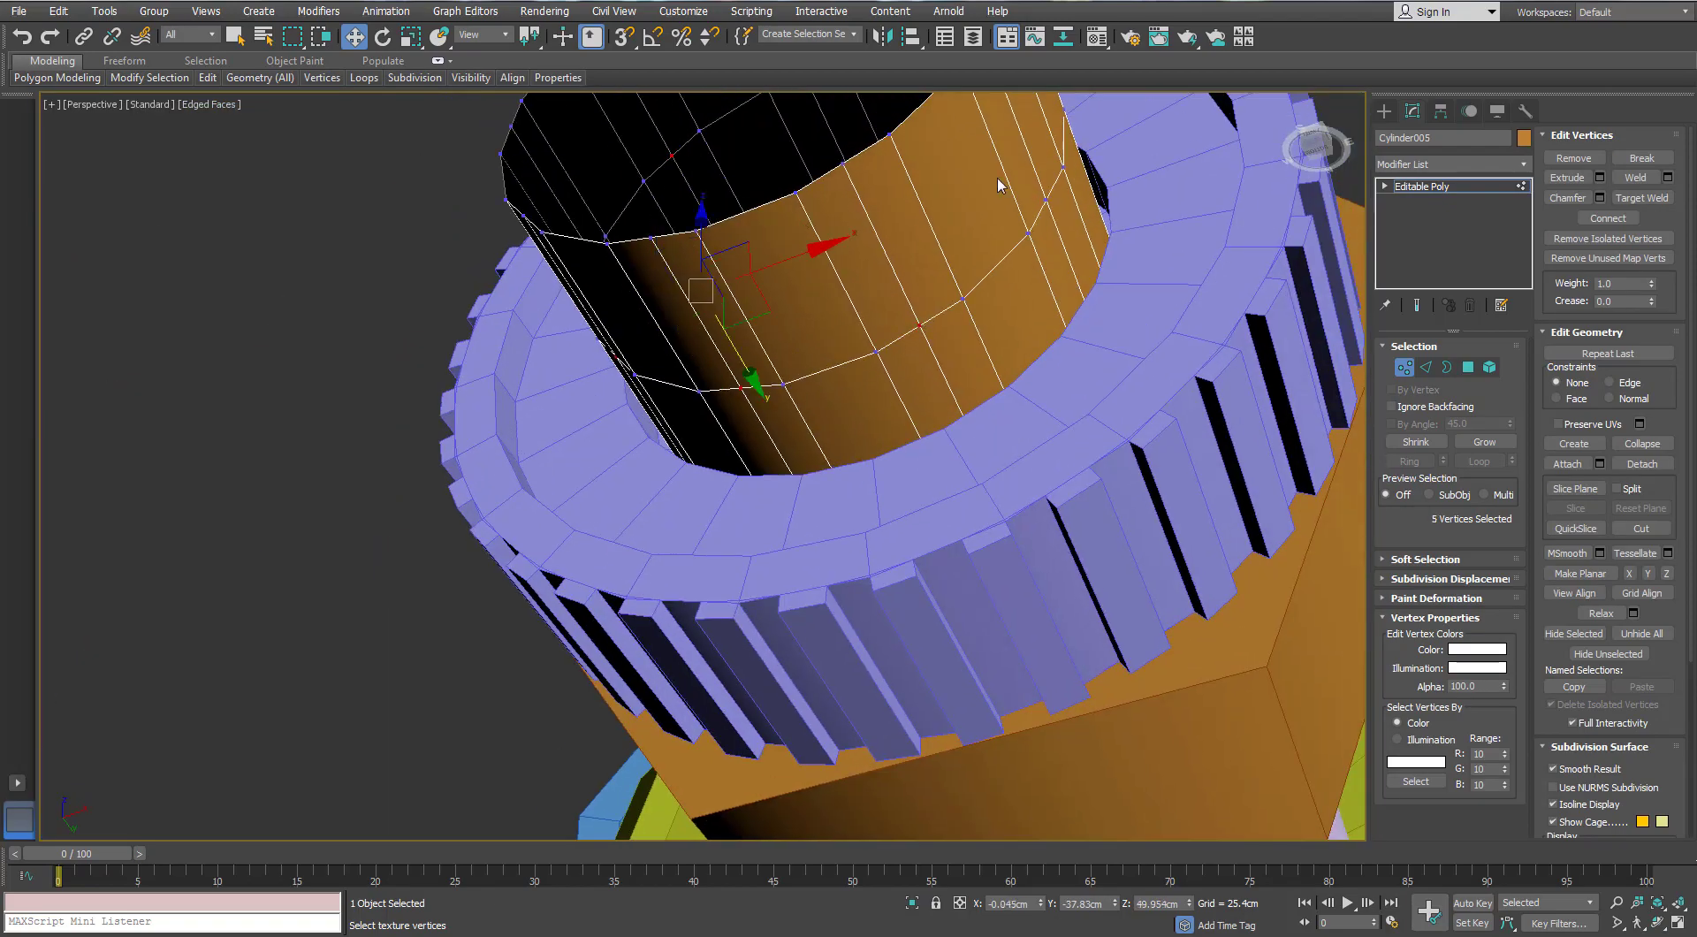
middle_click_drag(999, 184, 853, 392, "alt")
left_click(817, 367, "ctrl")
left_click(833, 189, "ctrl")
key("ctrl+z")
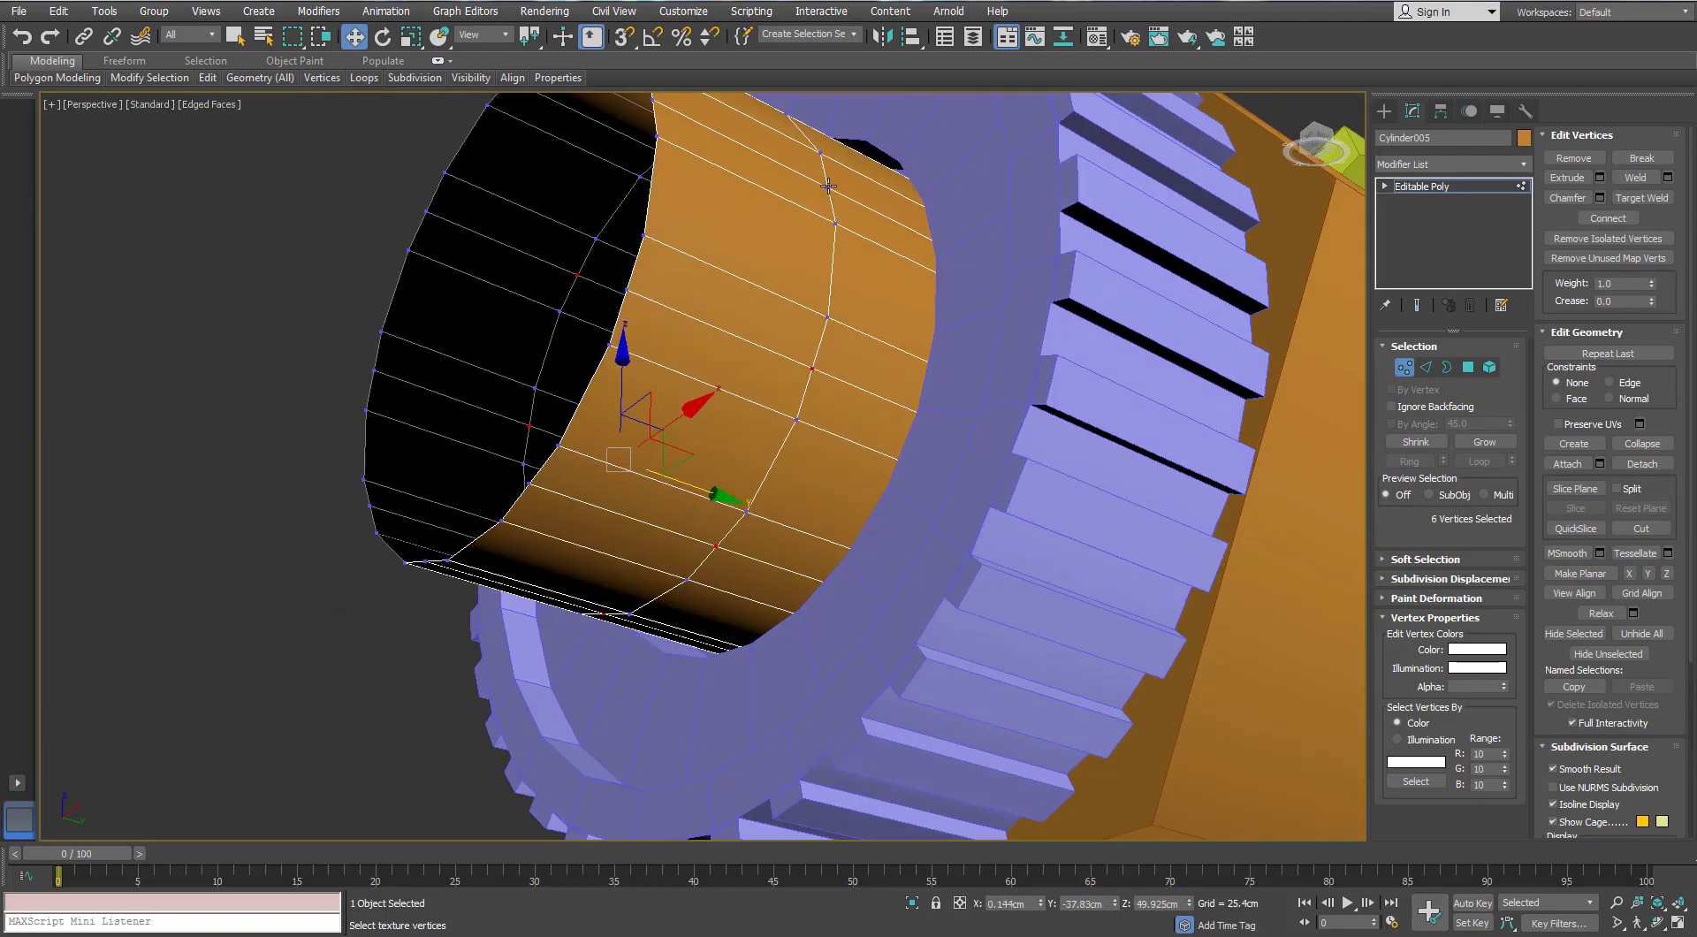
left_click(831, 188, "ctrl")
middle_click_drag(831, 188, 830, 256, "alt")
left_click(764, 245, "ctrl")
left_click(645, 198, "ctrl")
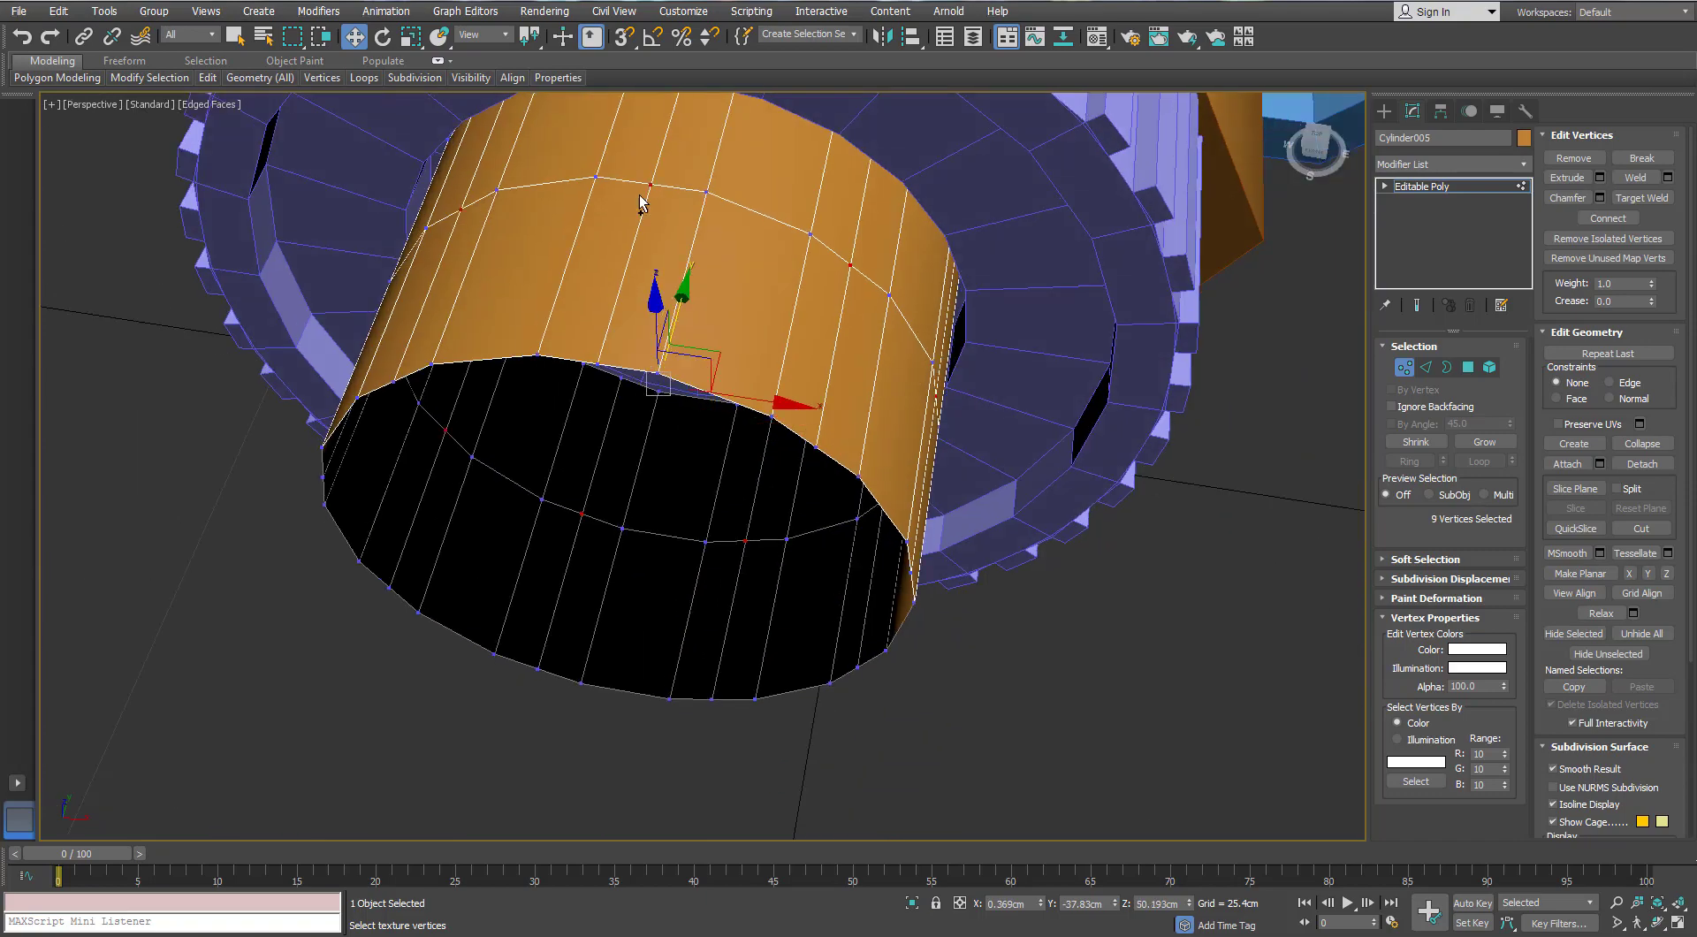
middle_click_drag(644, 197, 774, 229, "alt")
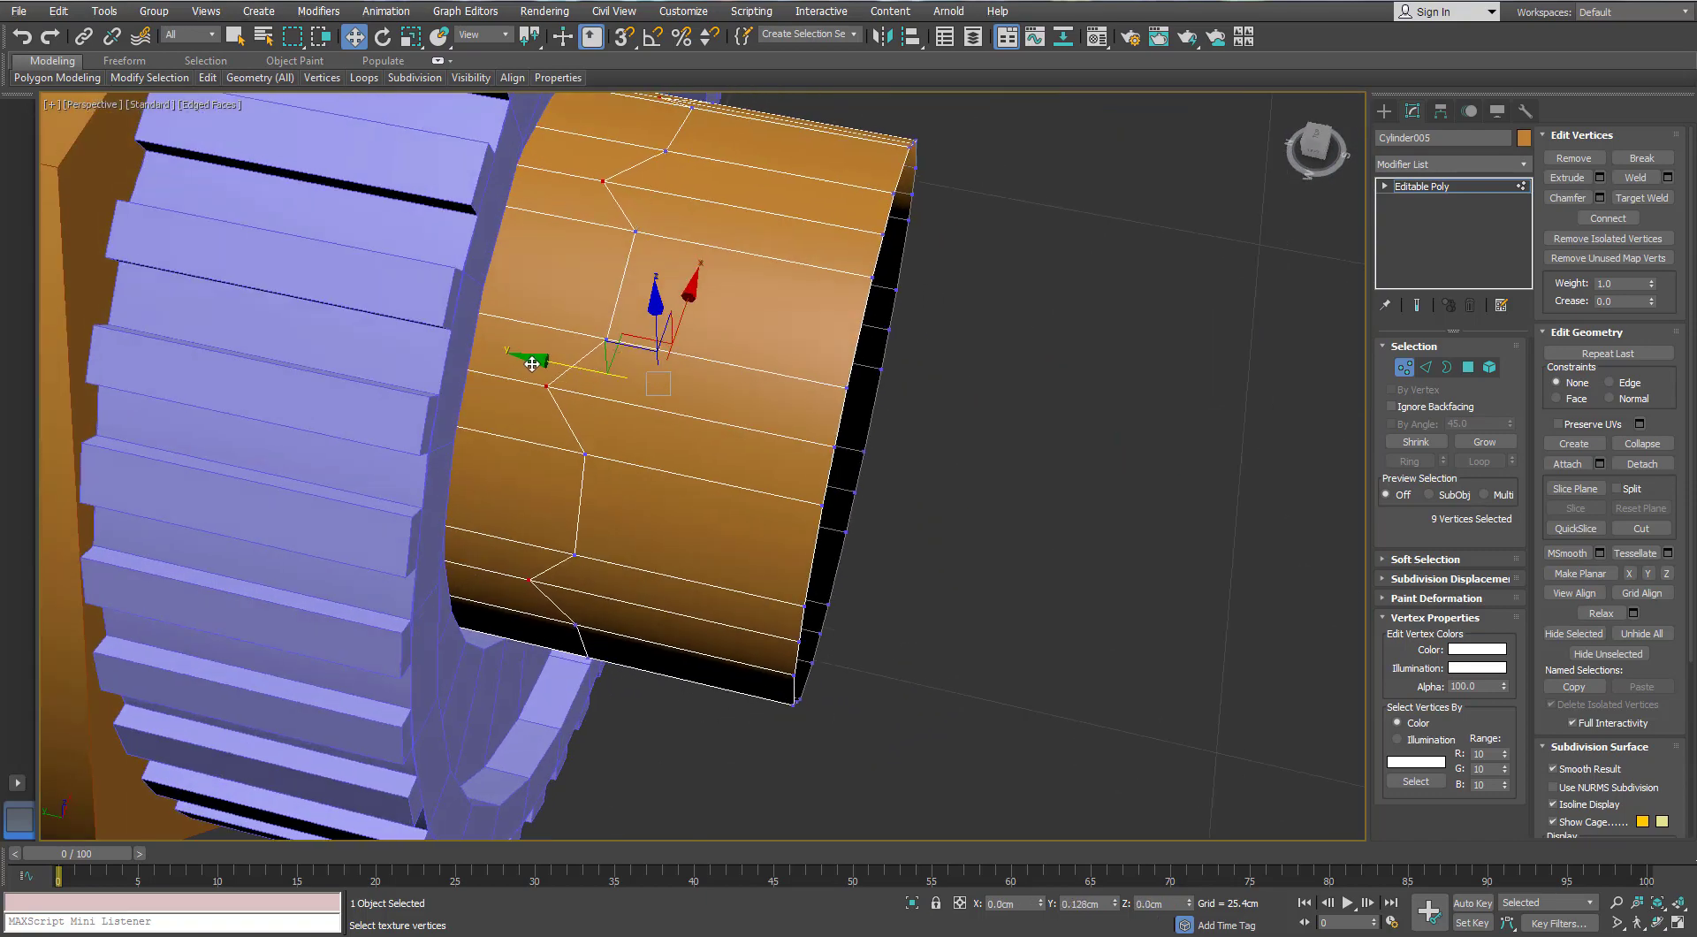
Begin chamfering the 18 lengthwise edges running through the shifted vertices, with a 0.1 cm amount and 3 segments
left_click(1425, 367, "ctrl")
middle_click_drag(883, 371, 774, 308, "alt")
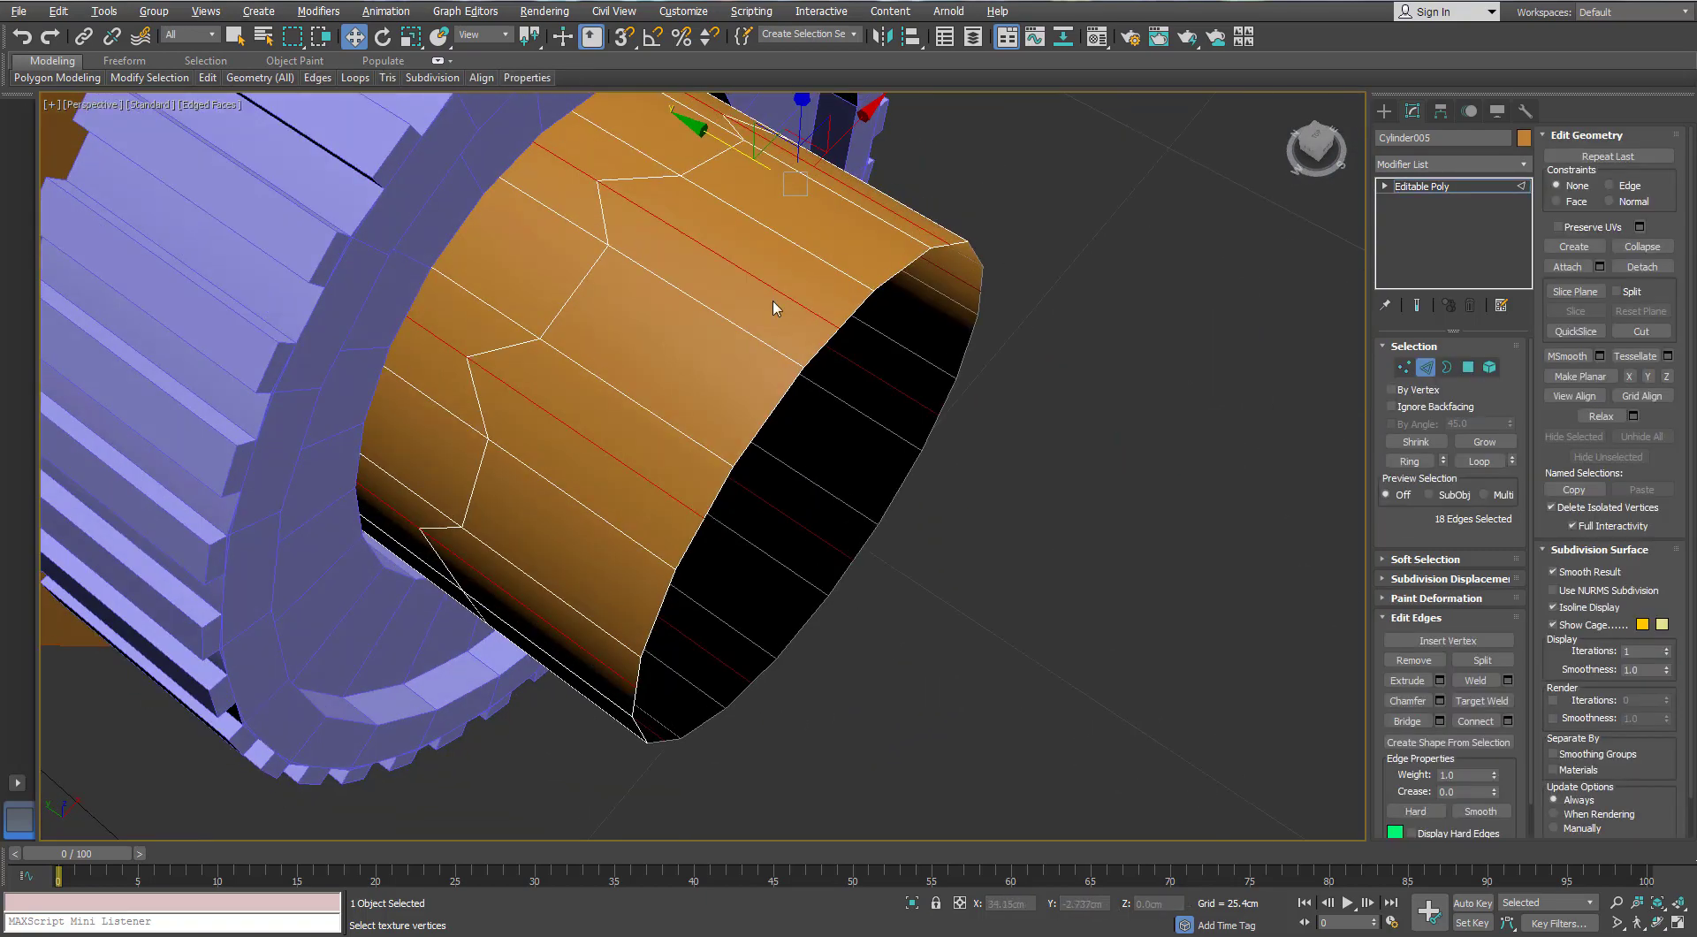
left_click(1440, 701)
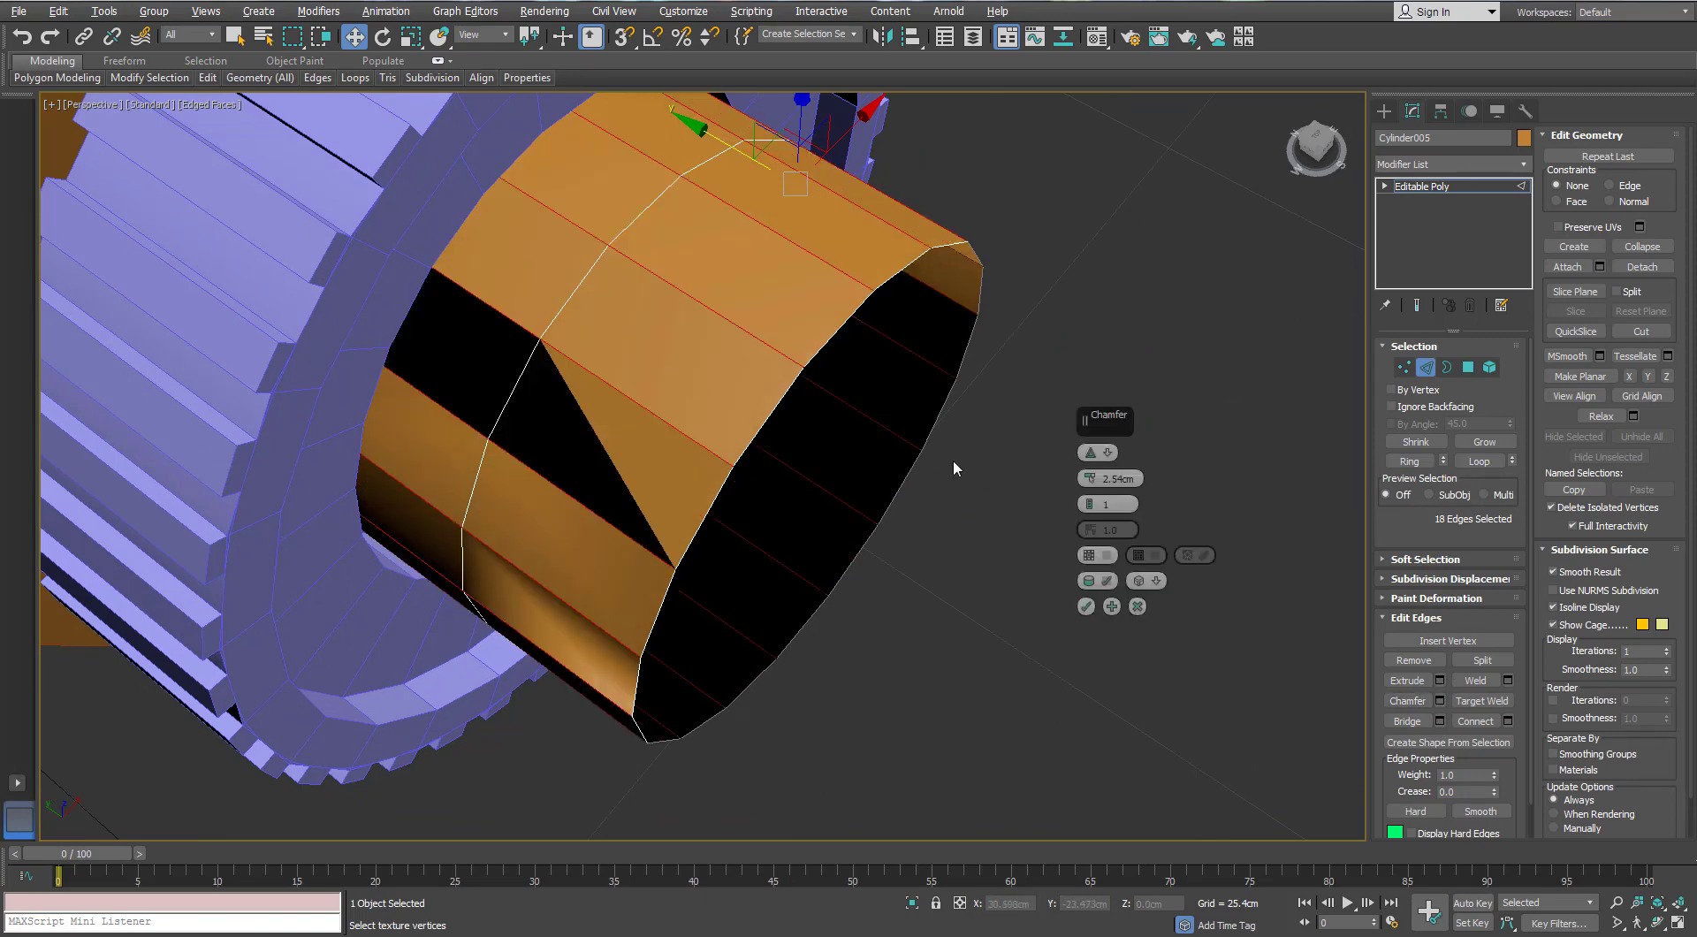
left_click_drag(1089, 483, 1089, 481)
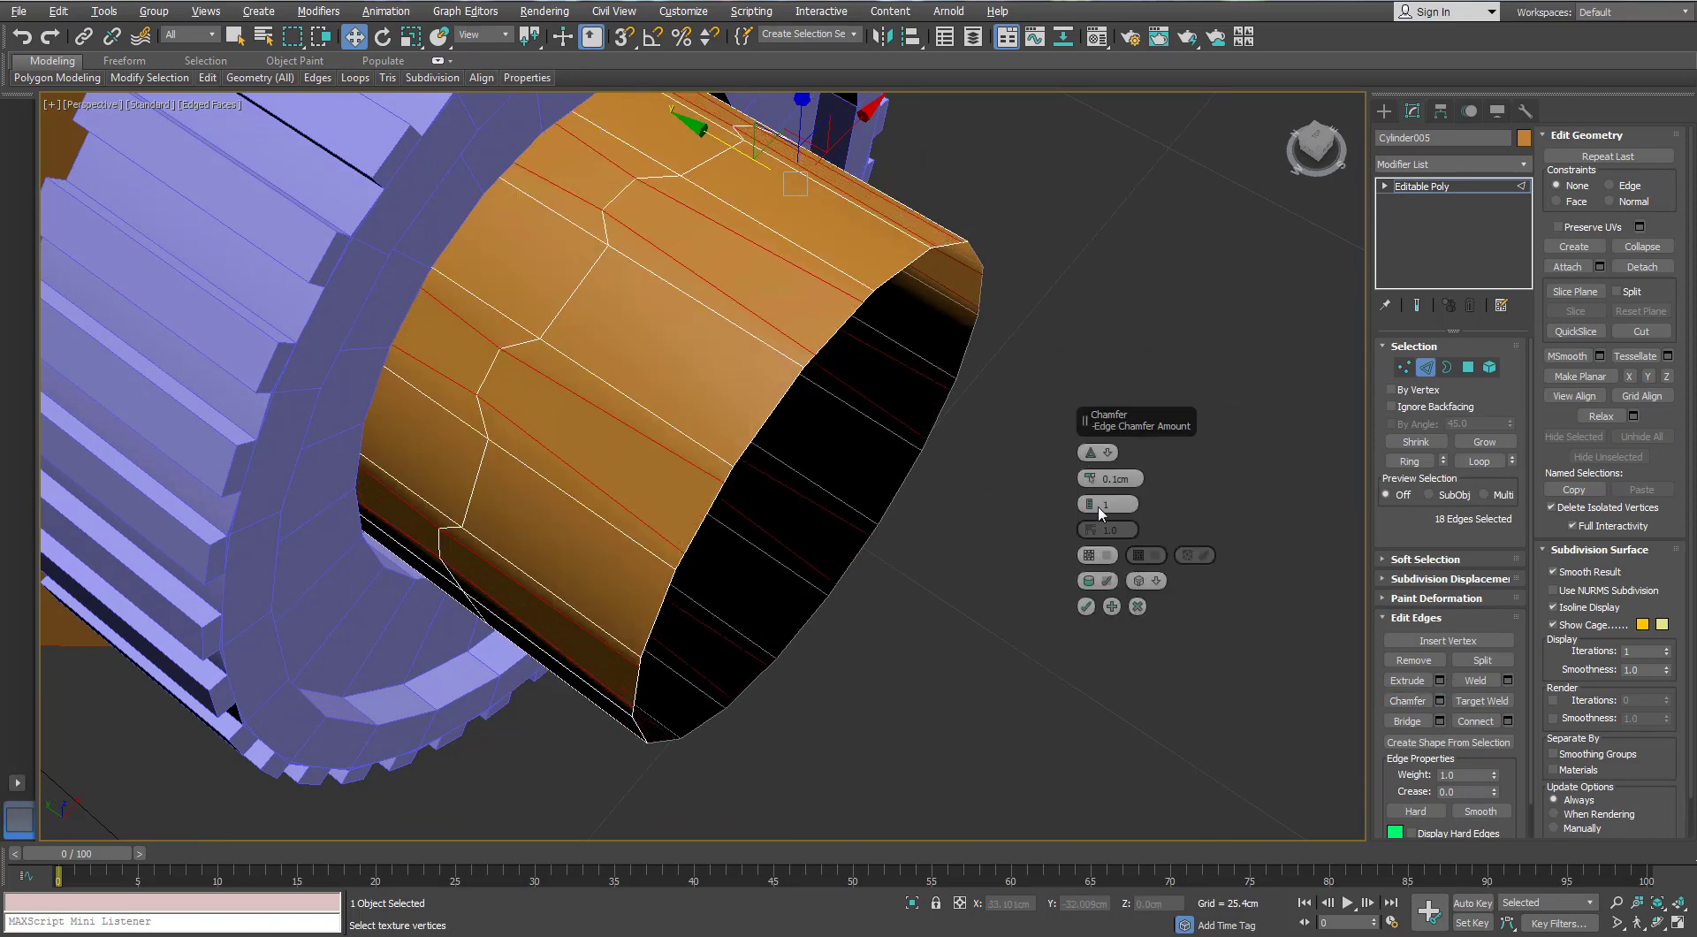
left_click(1089, 501)
left_click(1089, 501)
middle_click_drag(657, 285, 711, 274, "alt")
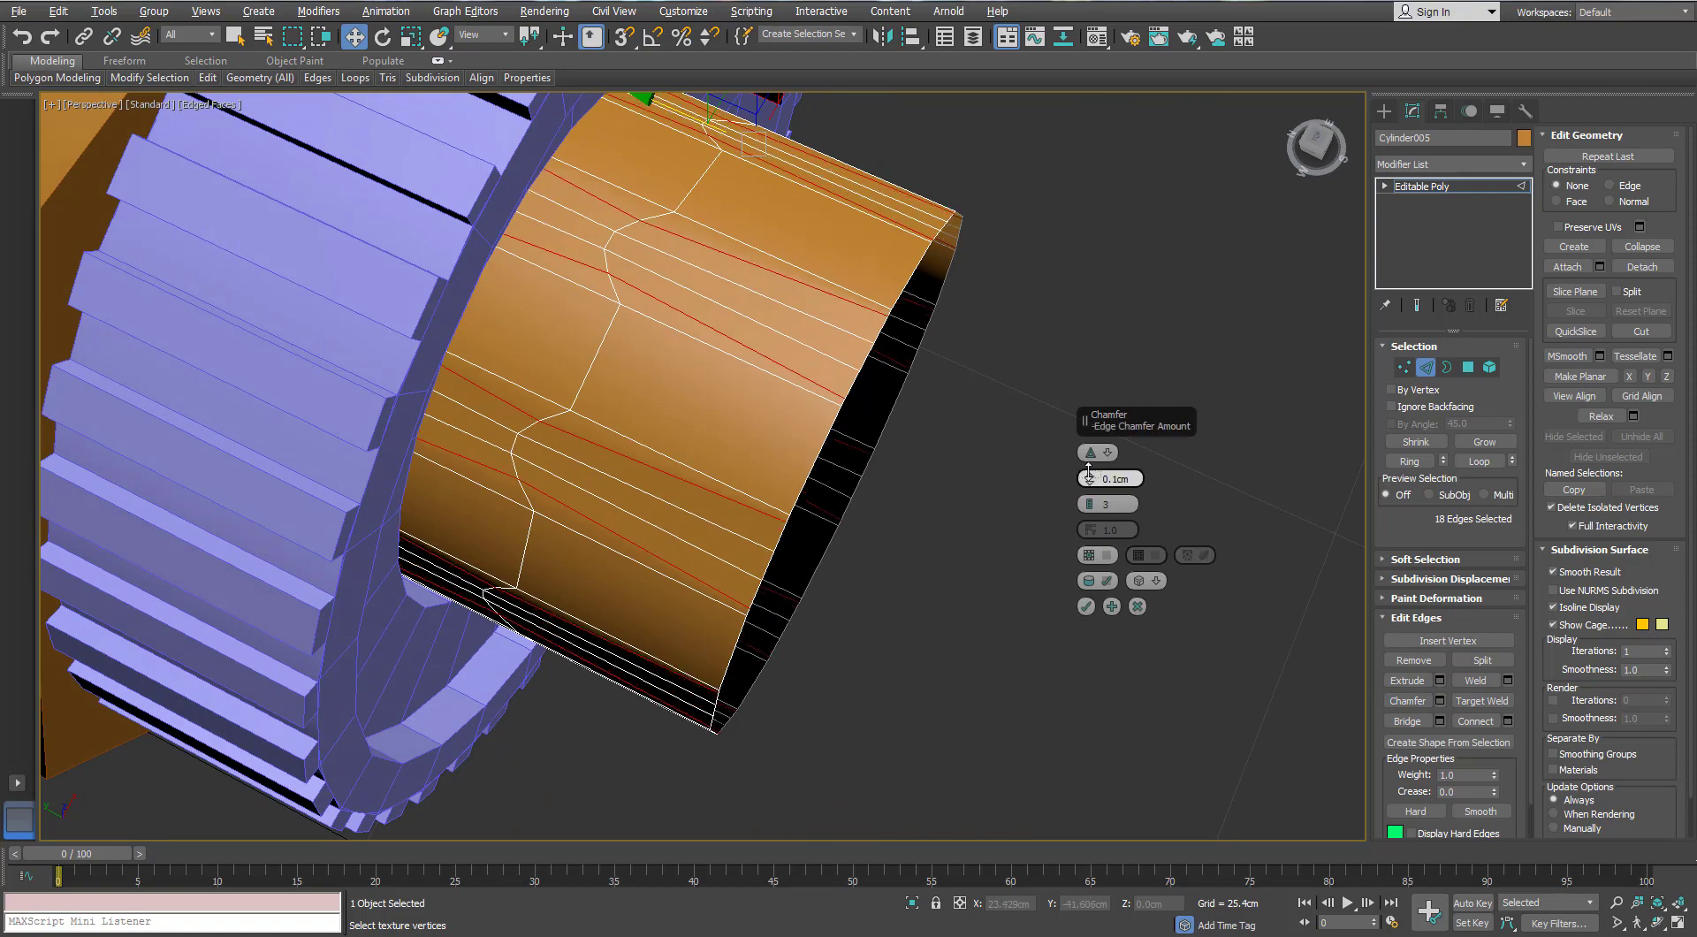
Set the edge chamfer amount to 0.125 cm with 3 segments and apply the chamfer
left_click_drag(1089, 474, 1089, 470)
middle_click_drag(719, 283, 757, 298, "alt")
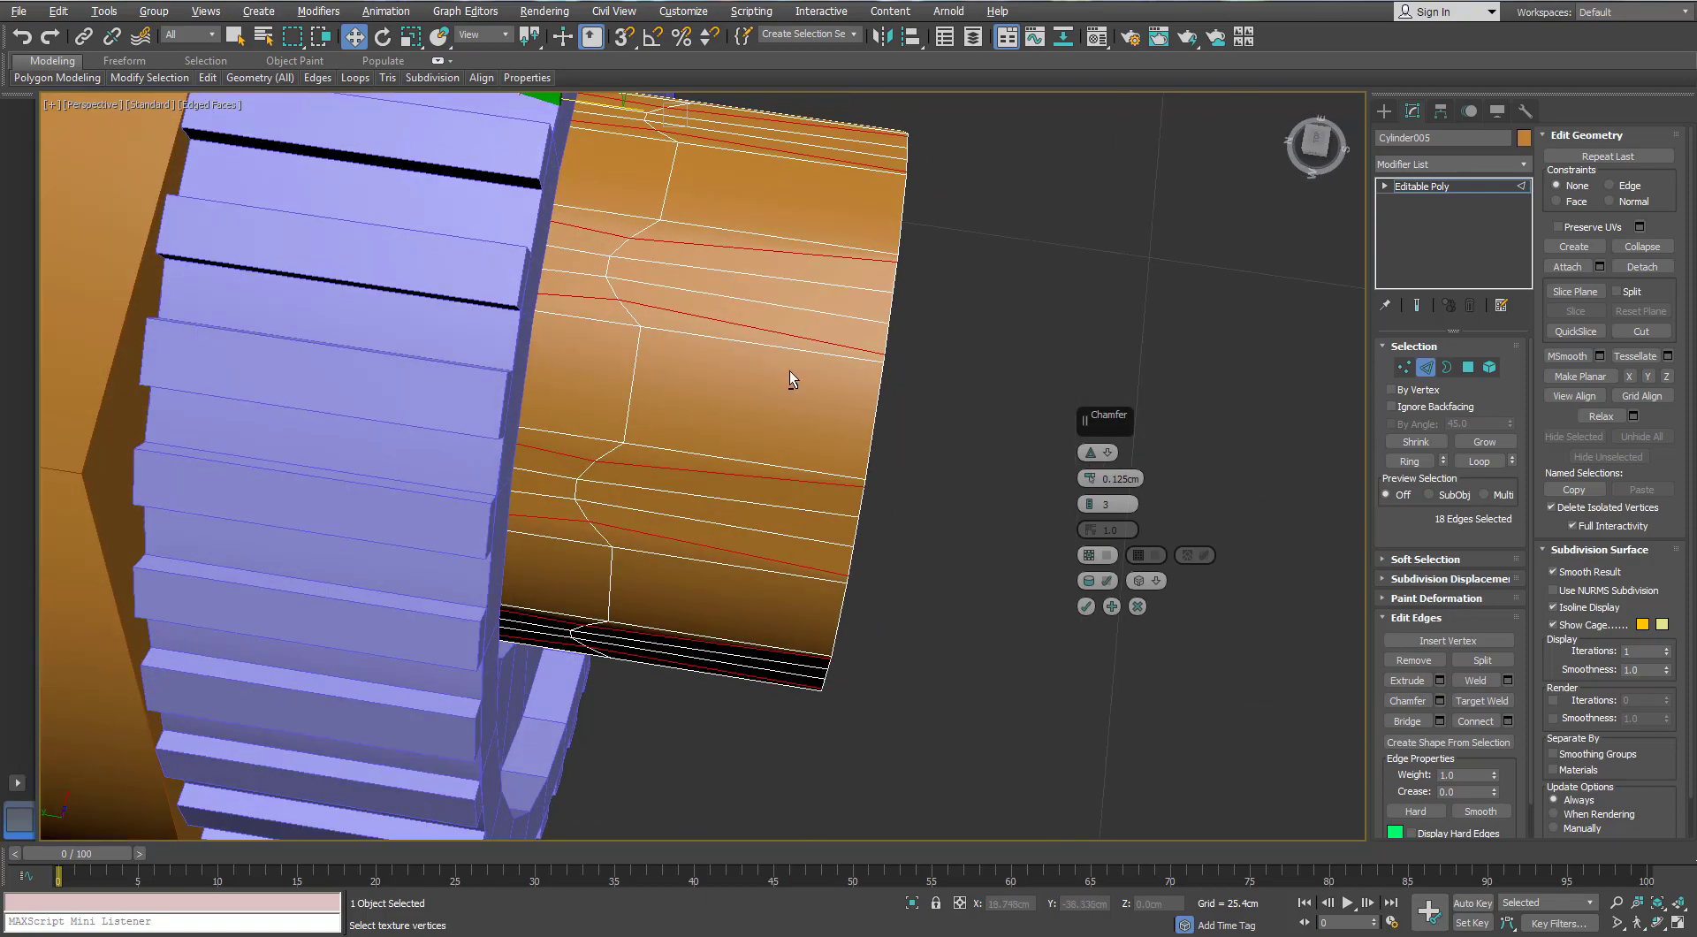
middle_click_drag(788, 369, 806, 376, "alt")
left_click(1092, 510)
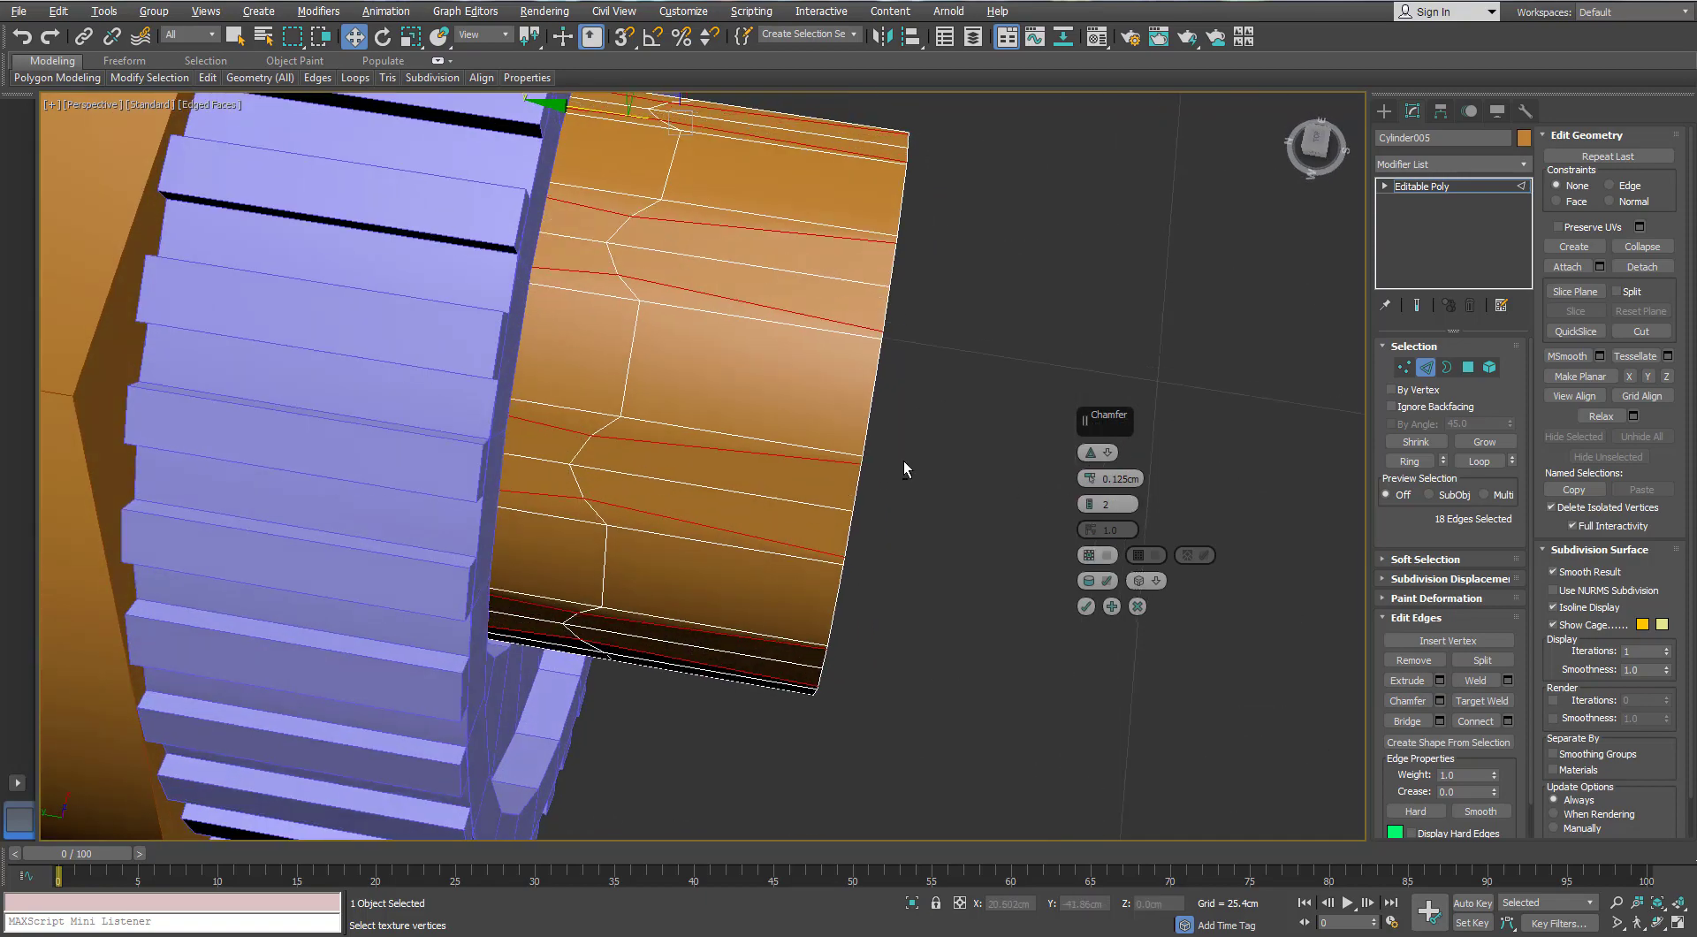
middle_click_drag(904, 462, 914, 437, "alt")
left_click(1090, 475)
left_click(1090, 482)
left_click(1090, 500)
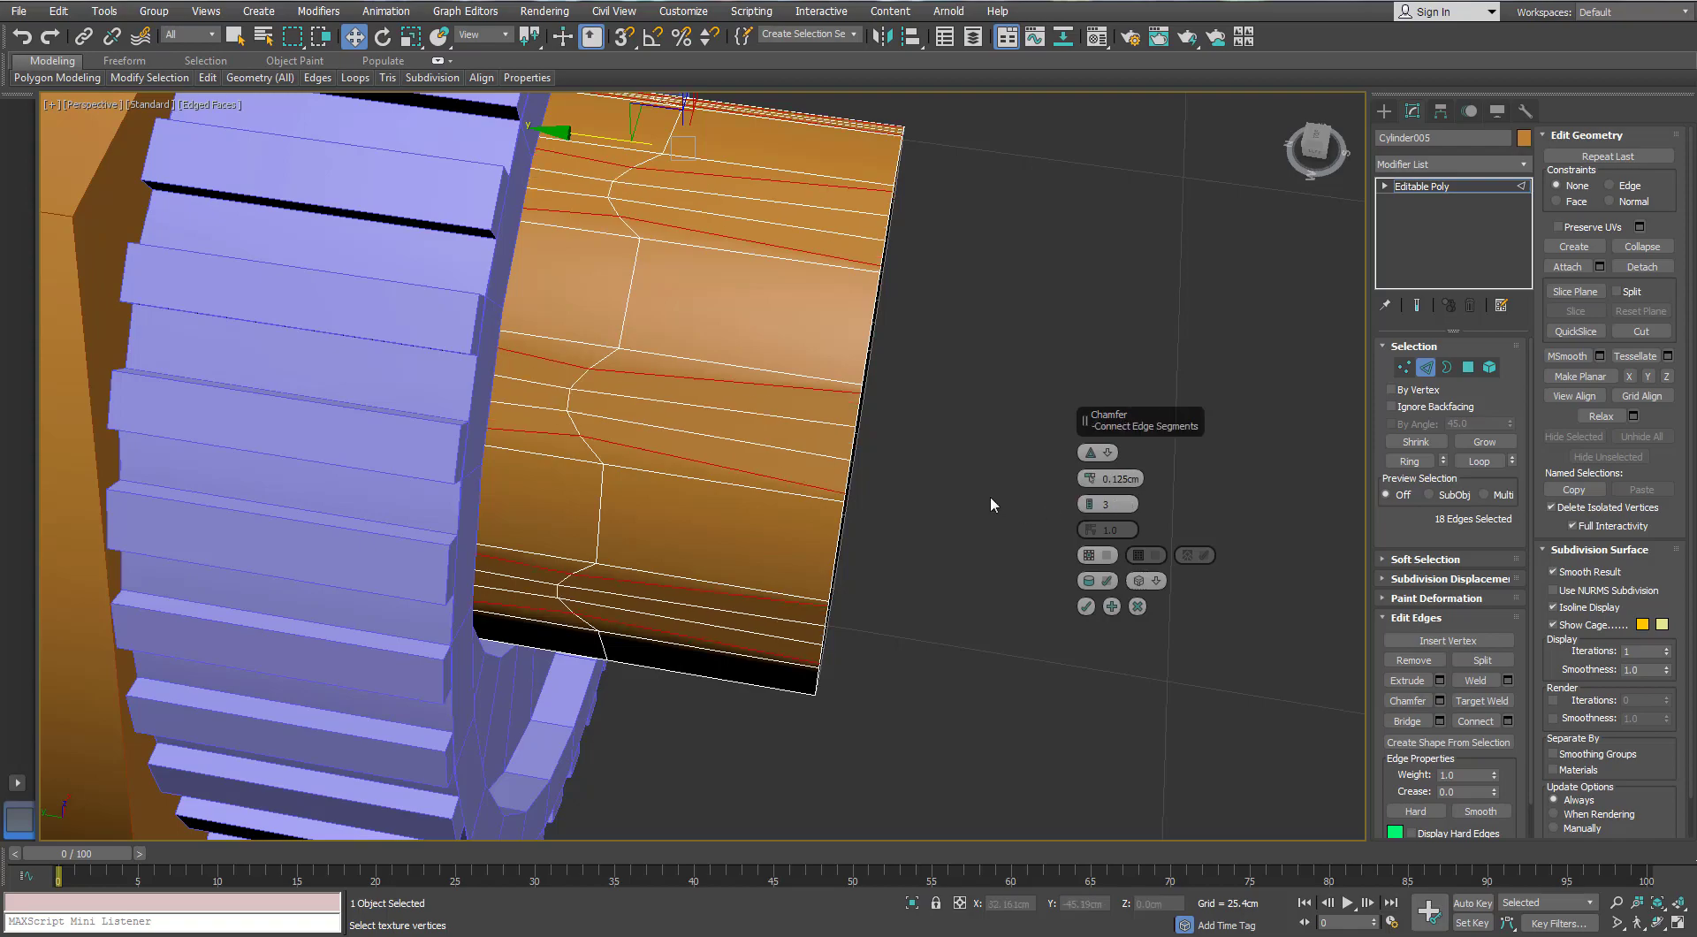
left_click(1086, 607)
Select the 18 innermost vertices of the loop's rounded notches and move them about -0.019 cm along Y, away from the toothed ring
middle_click_drag(973, 531, 679, 345, "alt")
middle_click_drag(682, 334, 642, 363, "alt")
scroll(607, 349, "up", 2)
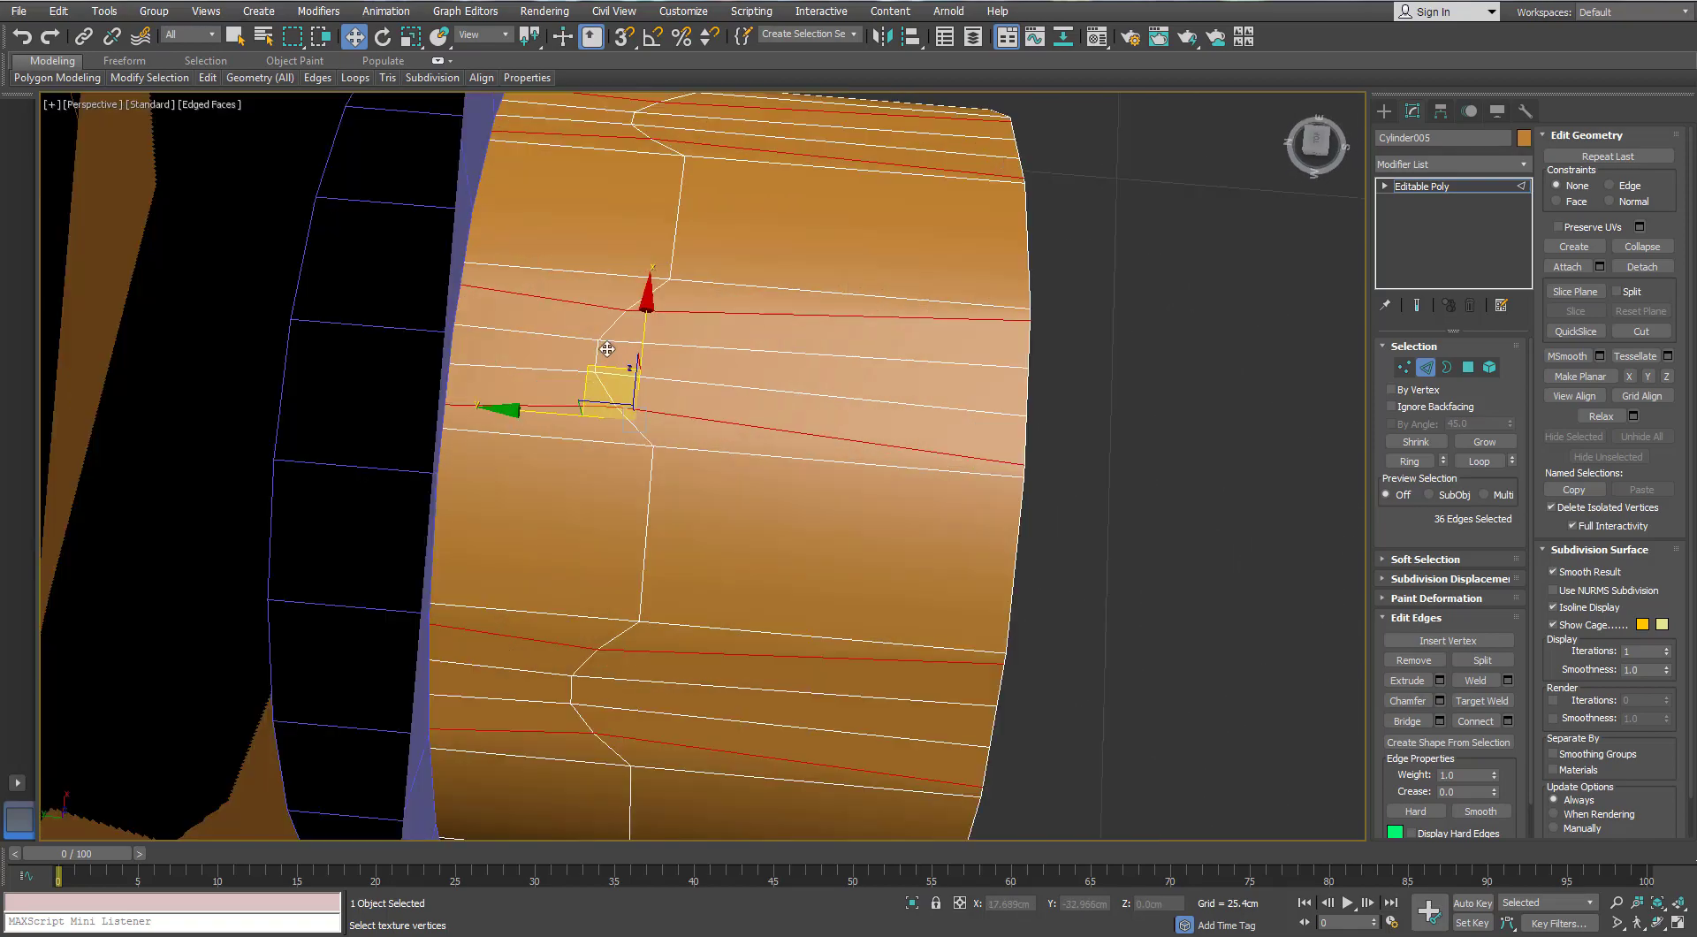
scroll(676, 329, "down", 2)
scroll(645, 329, "up", 2)
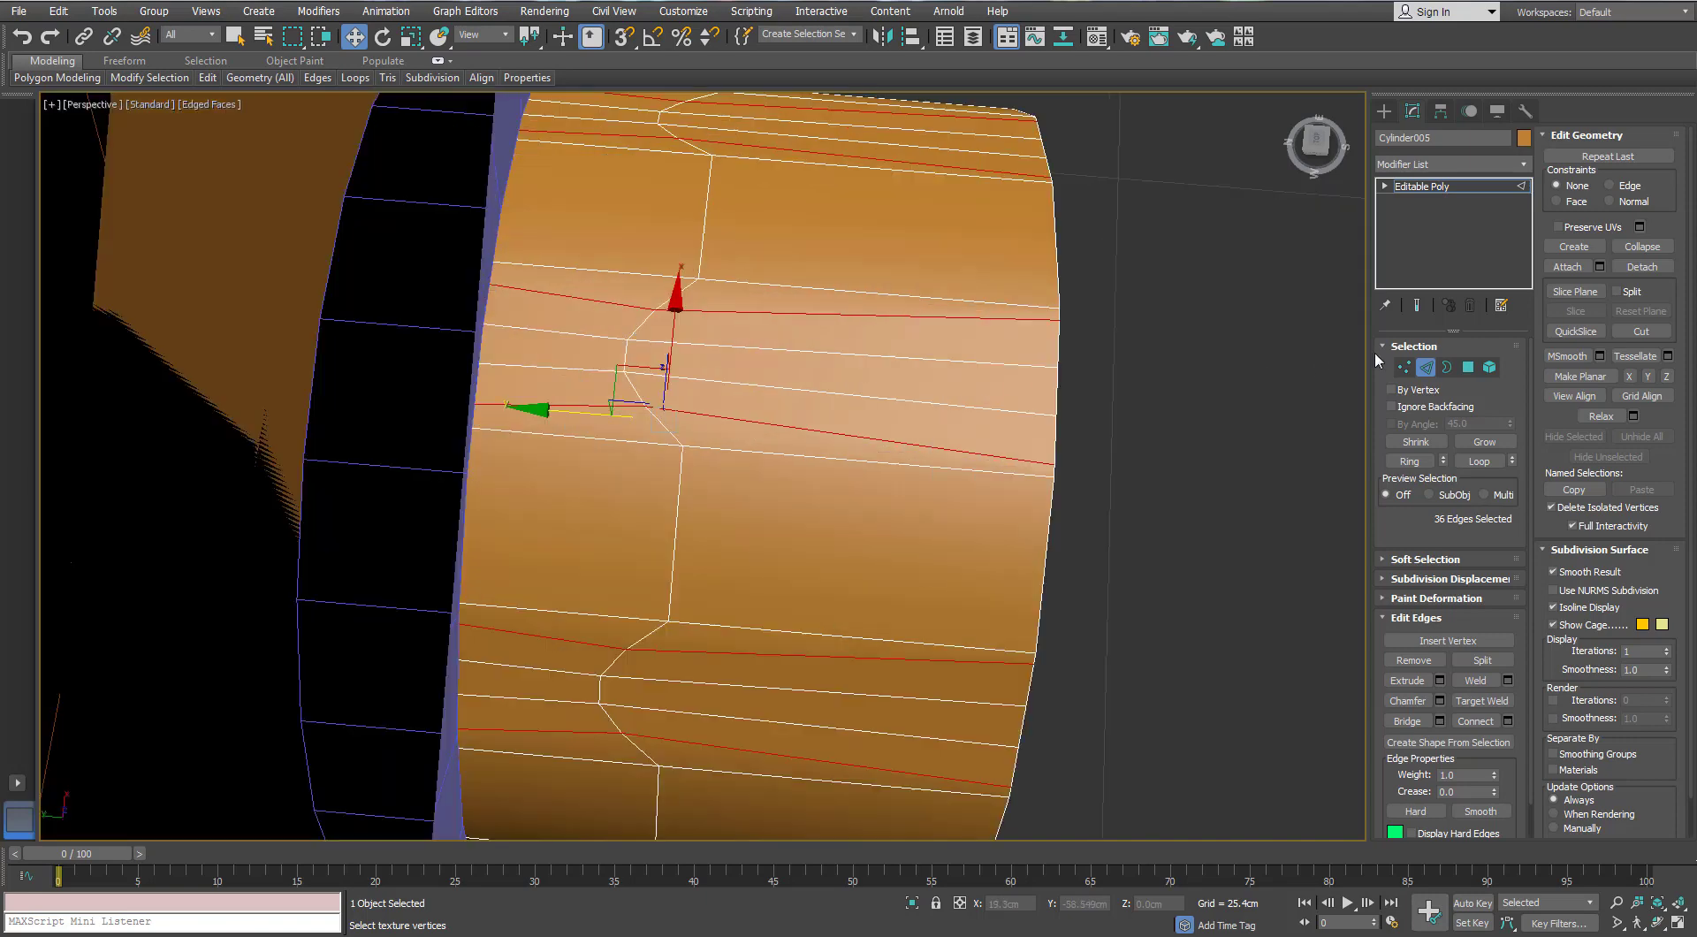
left_click(1404, 367)
left_click(654, 310)
left_click(646, 407, "ctrl")
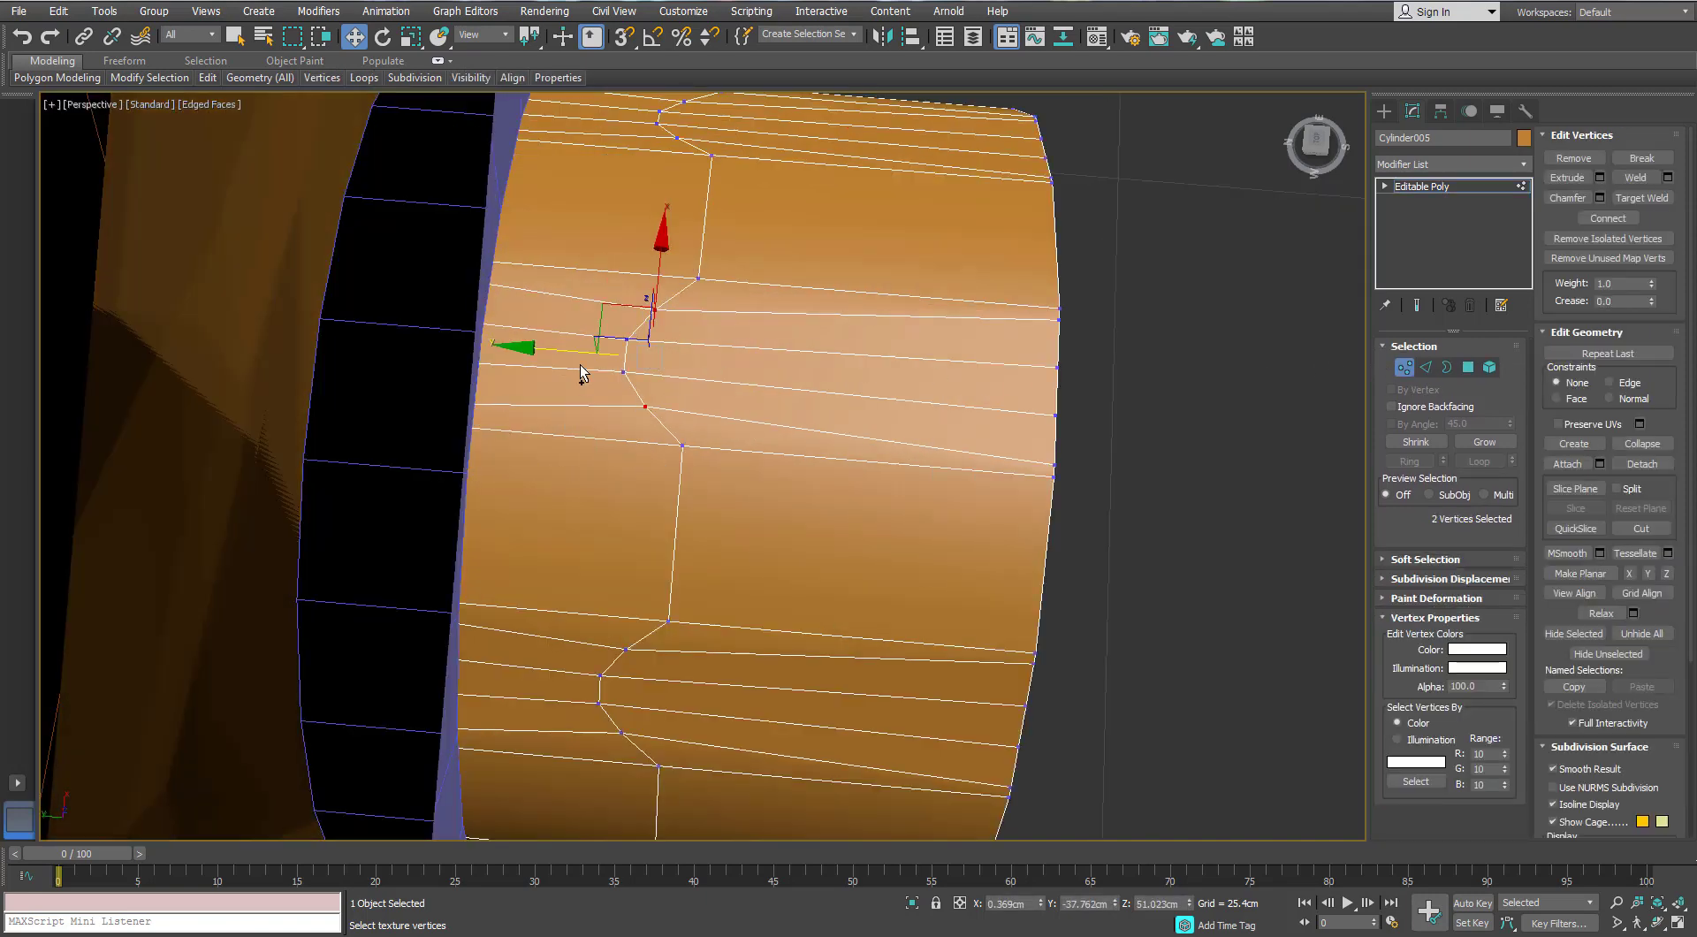
mouse_move(582, 351)
left_mouse_down()
mouse_move(628, 348)
mouse_move(630, 330)
left_mouse_up()
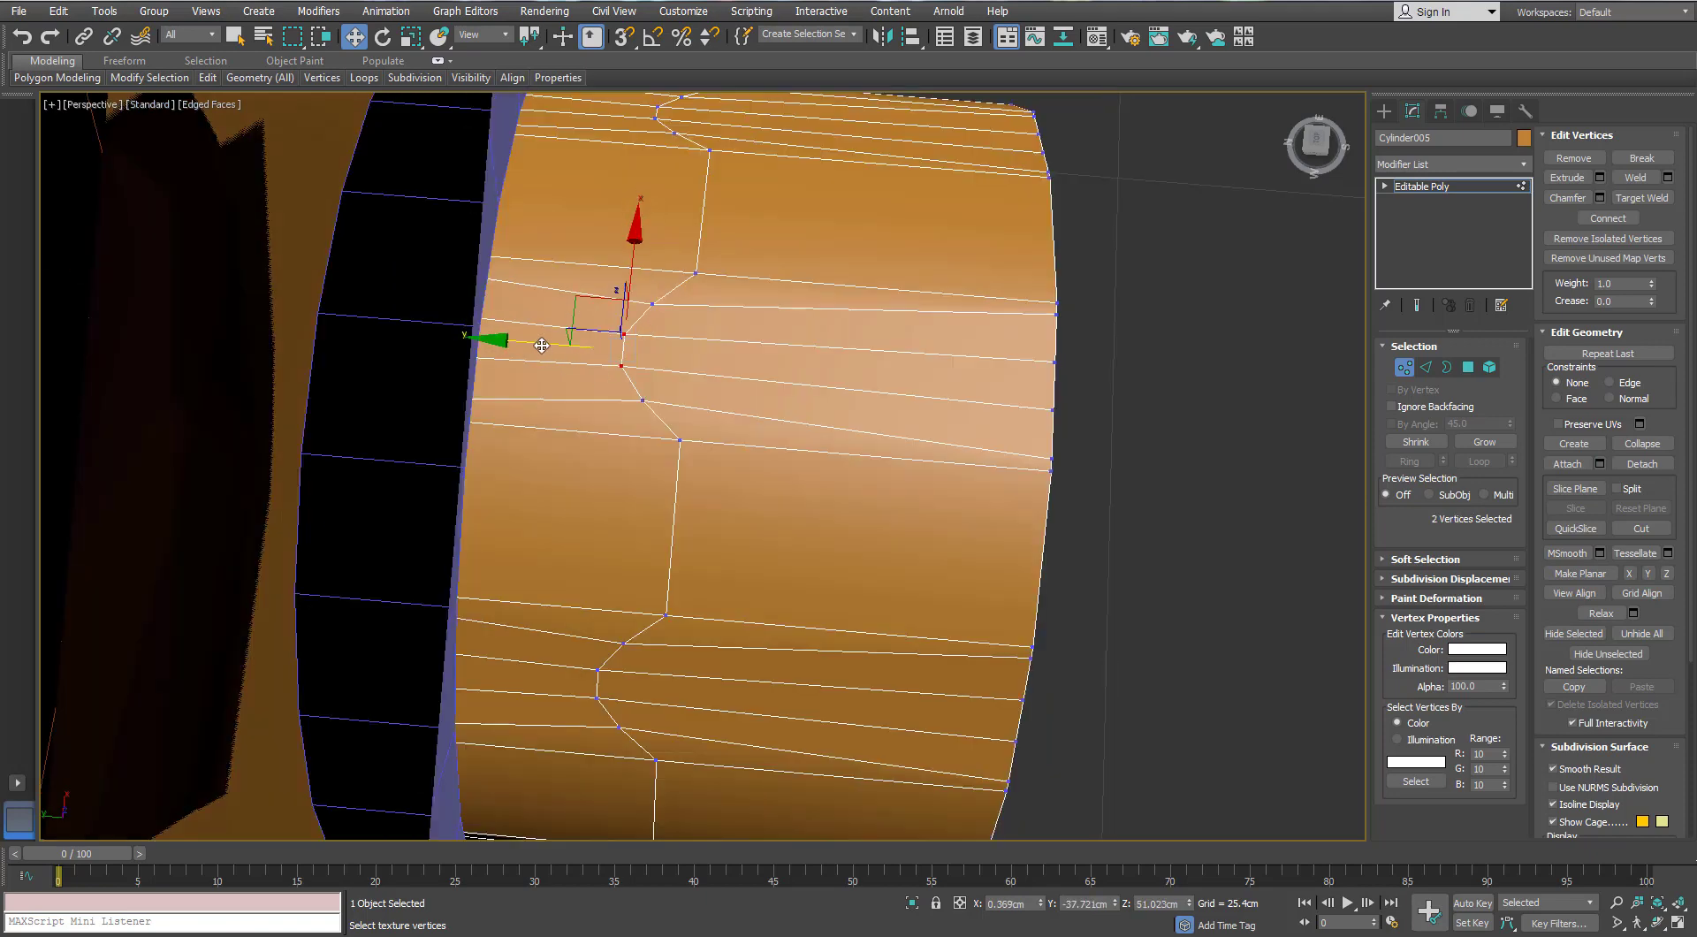
middle_click_drag(555, 344, 585, 406, "alt")
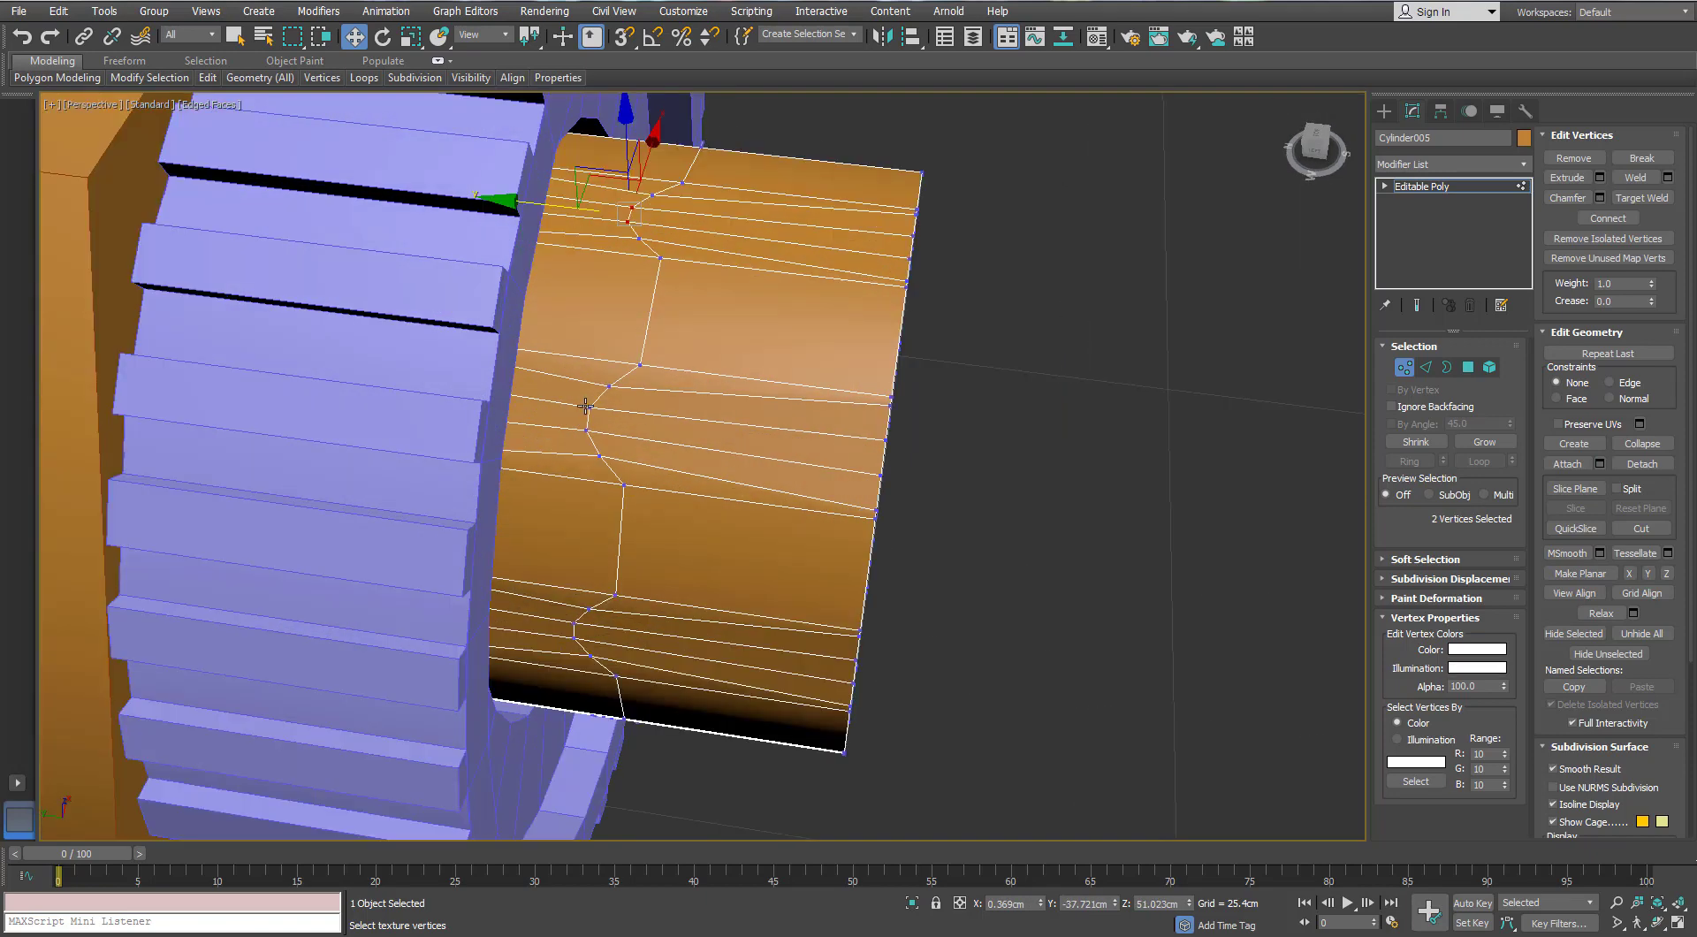
middle_click_drag(633, 504, 824, 322, "alt")
left_click(591, 415, "ctrl")
left_click(655, 464, "ctrl")
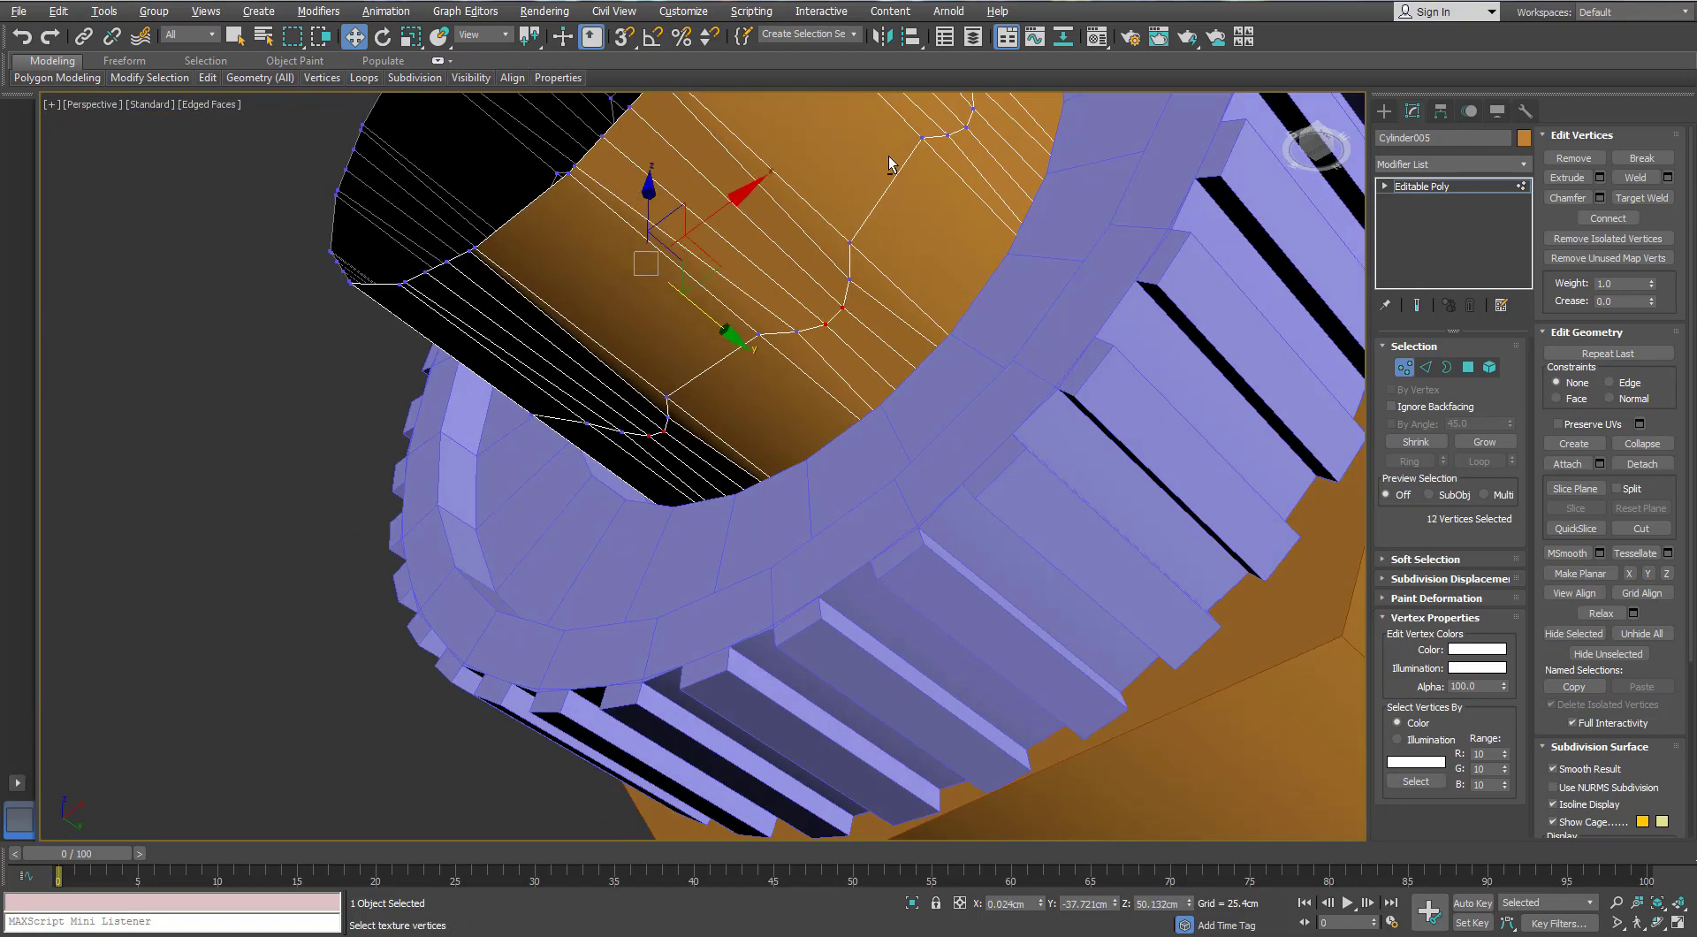
middle_click_drag(890, 164, 734, 362, "alt")
left_click(727, 328, "ctrl")
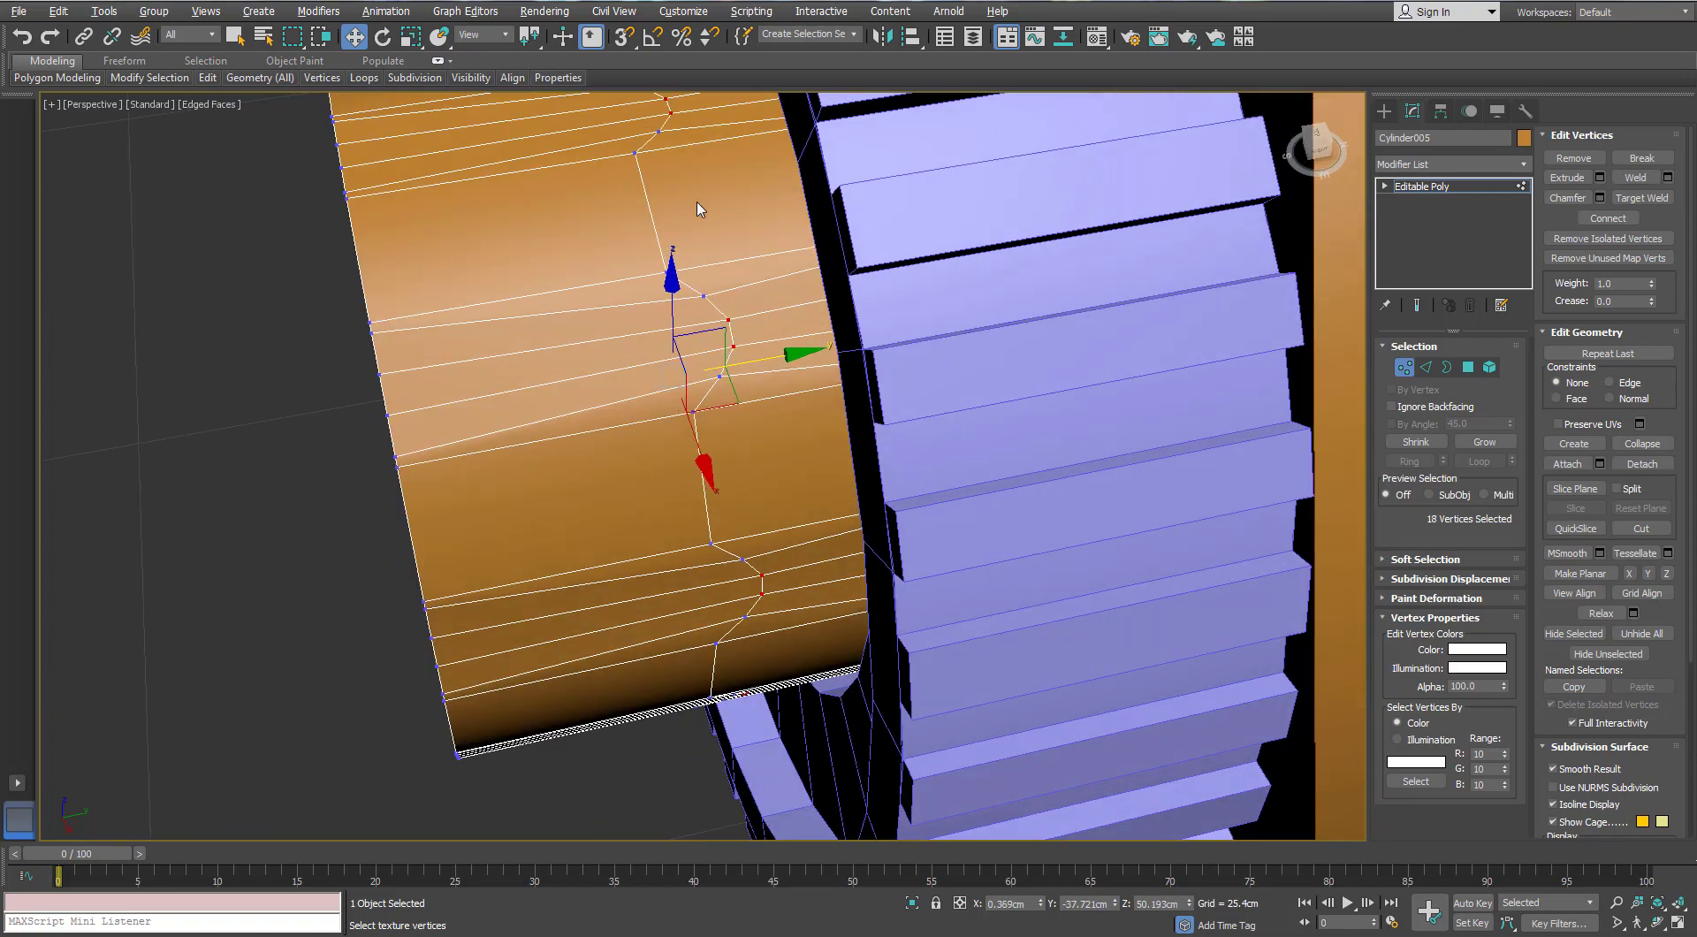
middle_click_drag(699, 208, 748, 277, "alt")
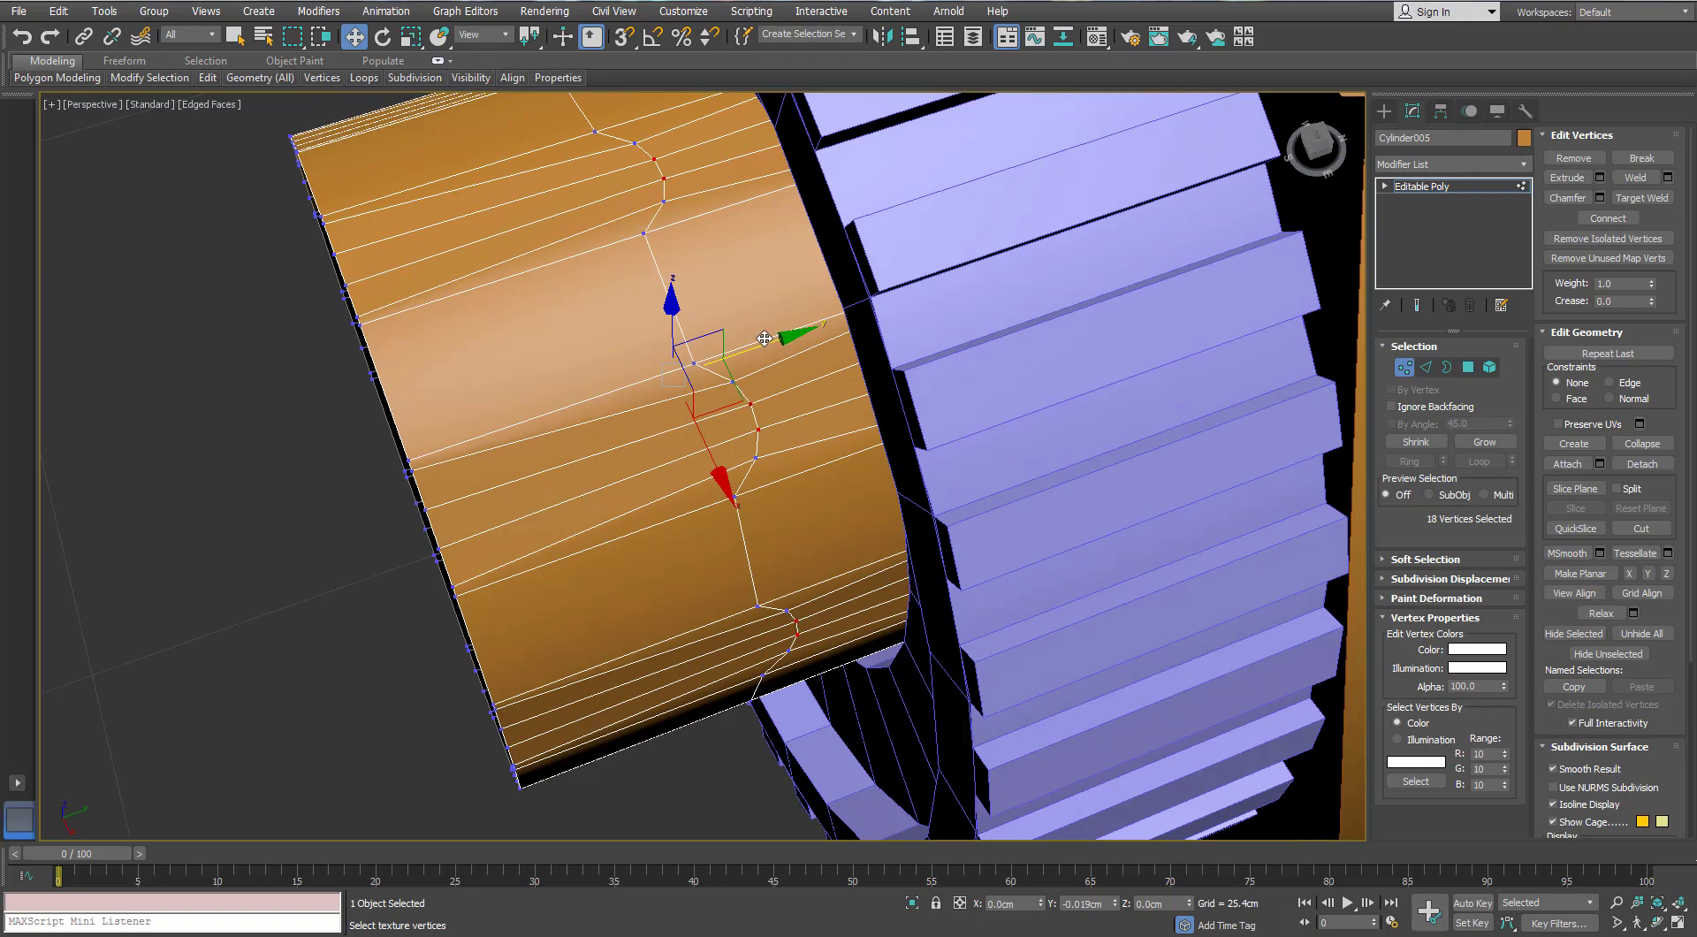
middle_click_drag(764, 338, 847, 274, "alt")
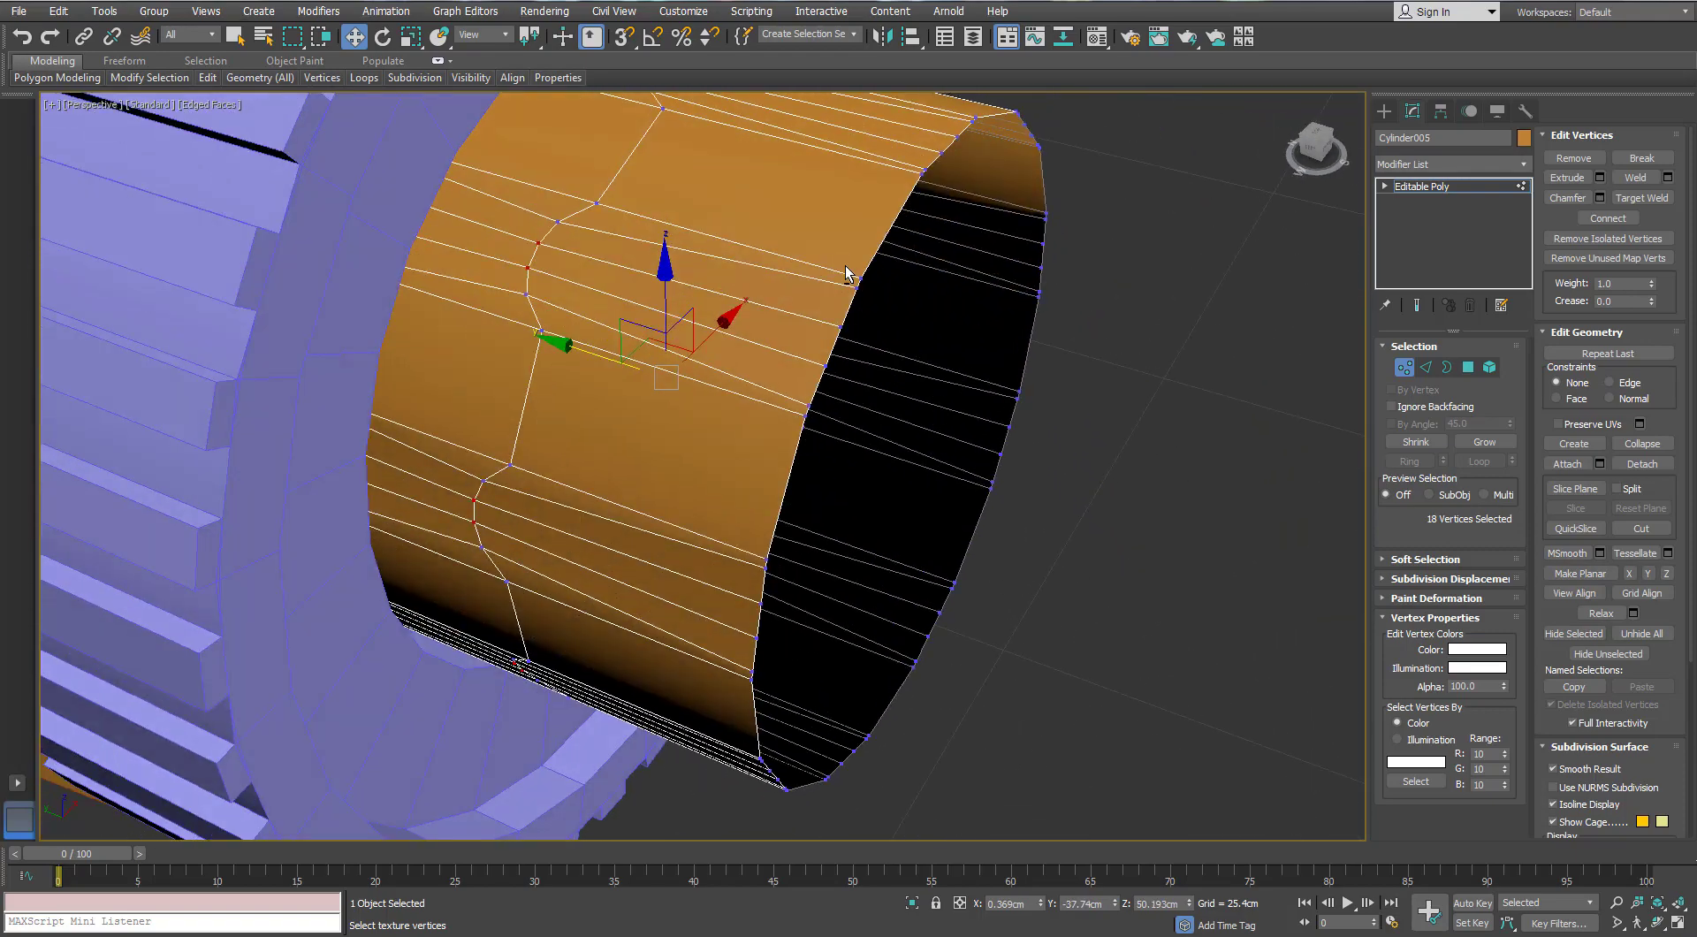
Select the 46 polygons of the rounded notches around the orange cylinder's open end and extrude them by -0.1 cm
left_click(1466, 367)
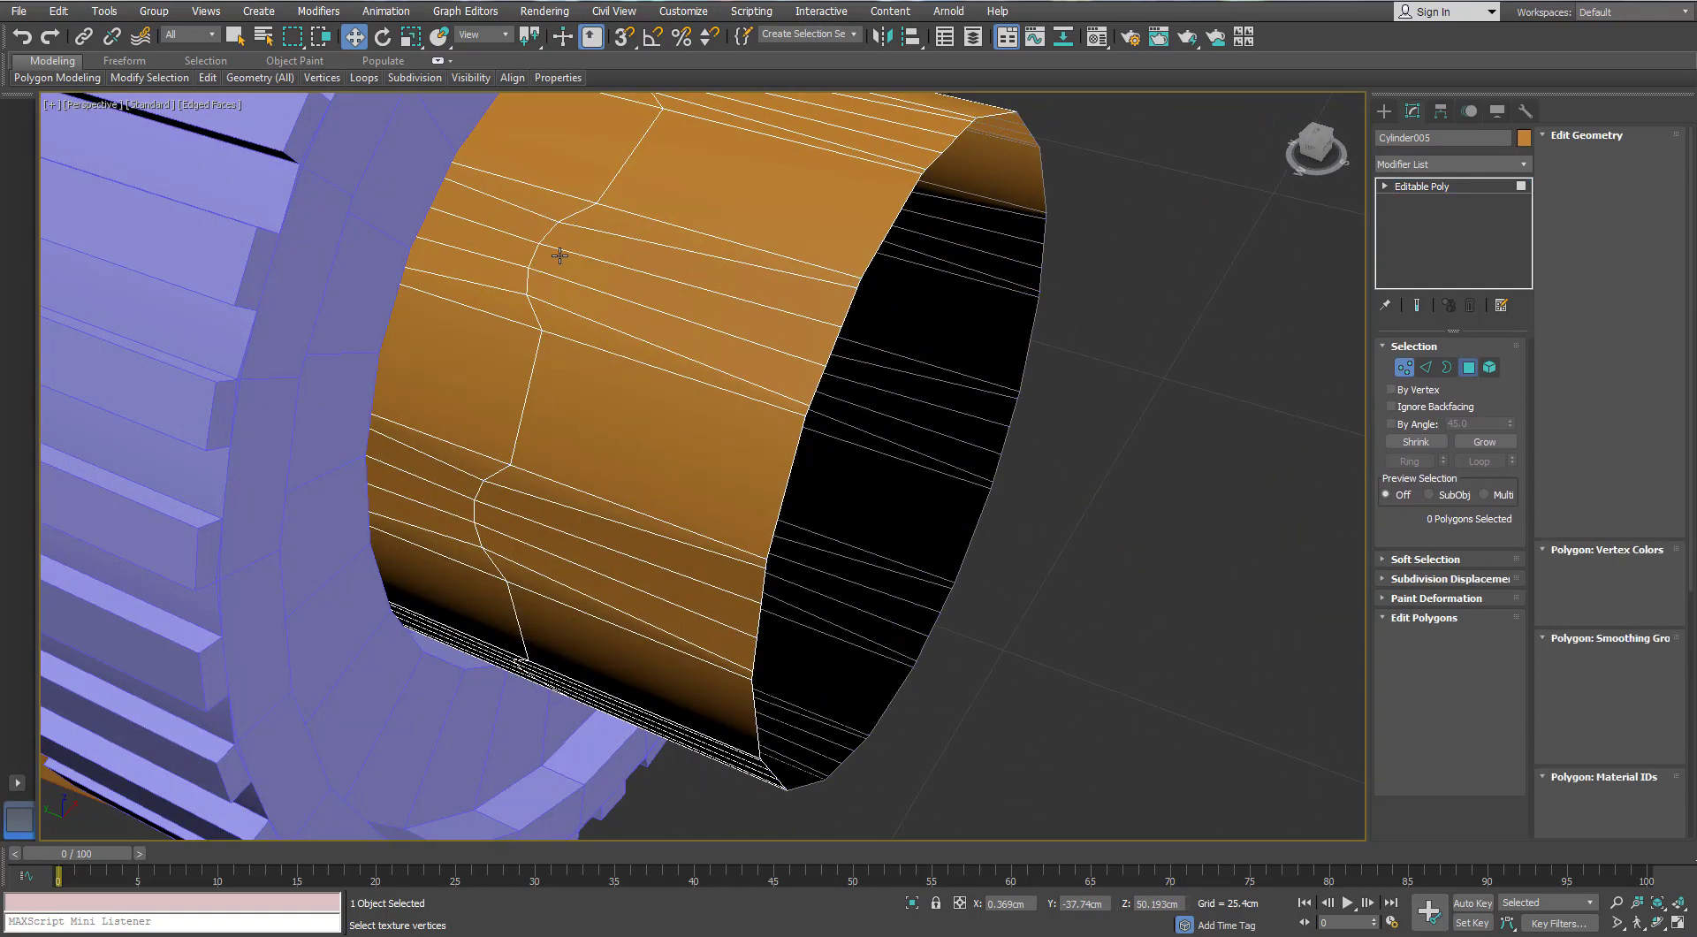
middle_click_drag(654, 257, 861, 114, "alt")
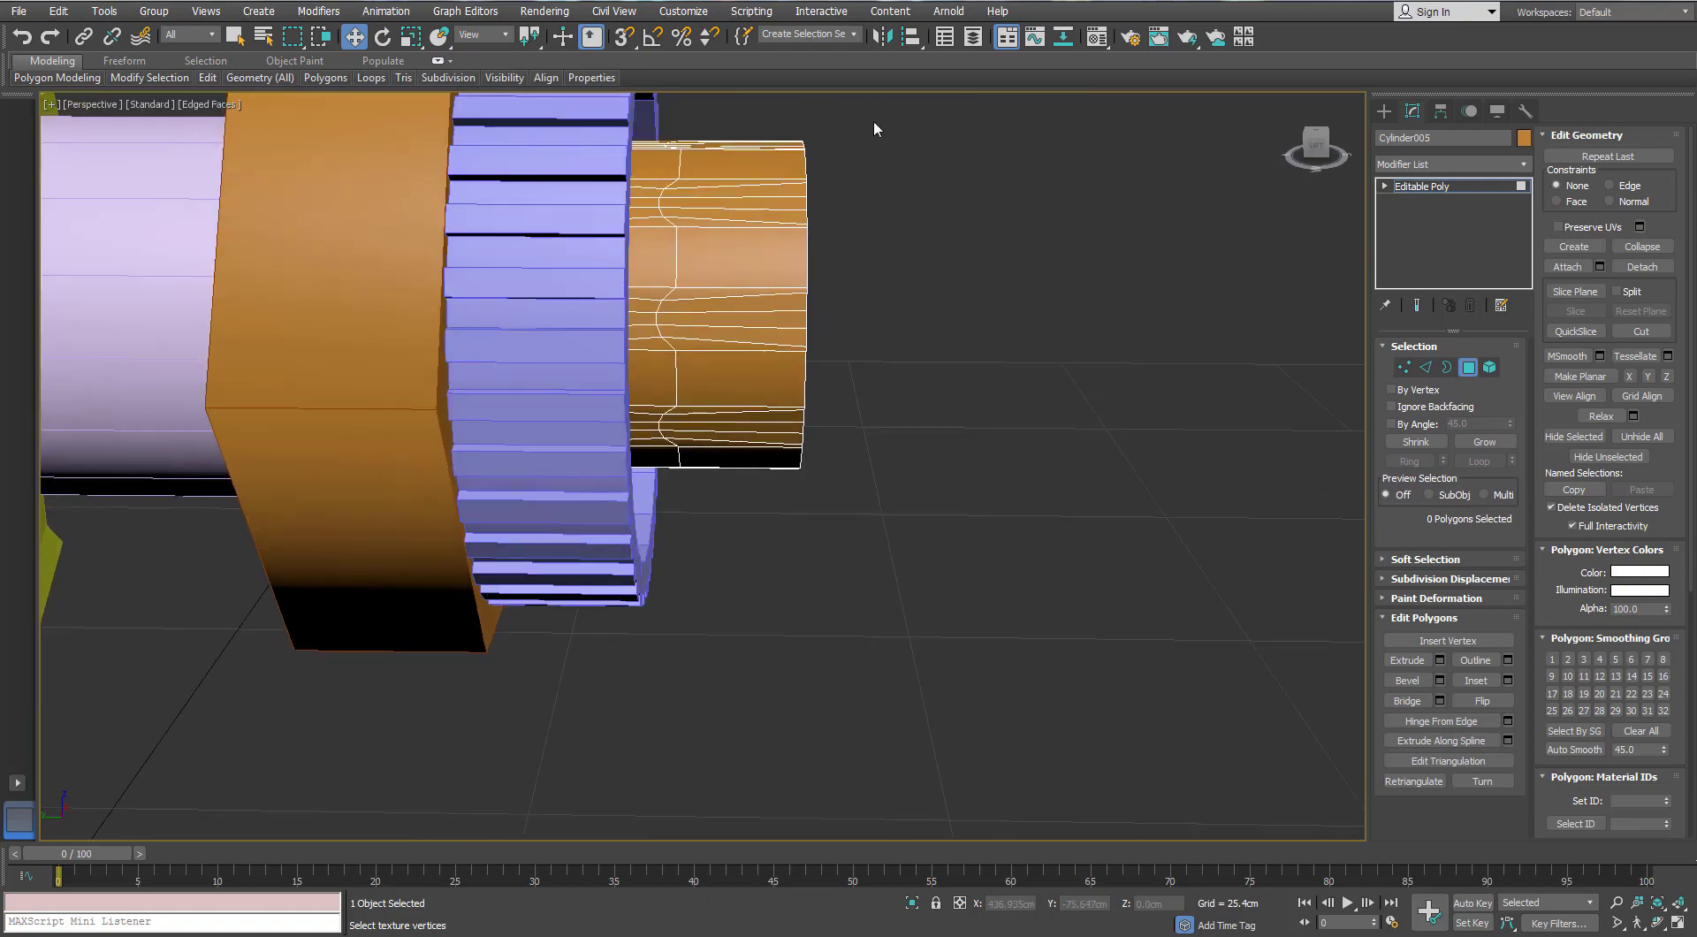
left_click_drag(873, 120, 782, 482)
middle_click_drag(778, 477, 845, 180, "alt")
middle_click_drag(959, 256, 1356, 598, "alt")
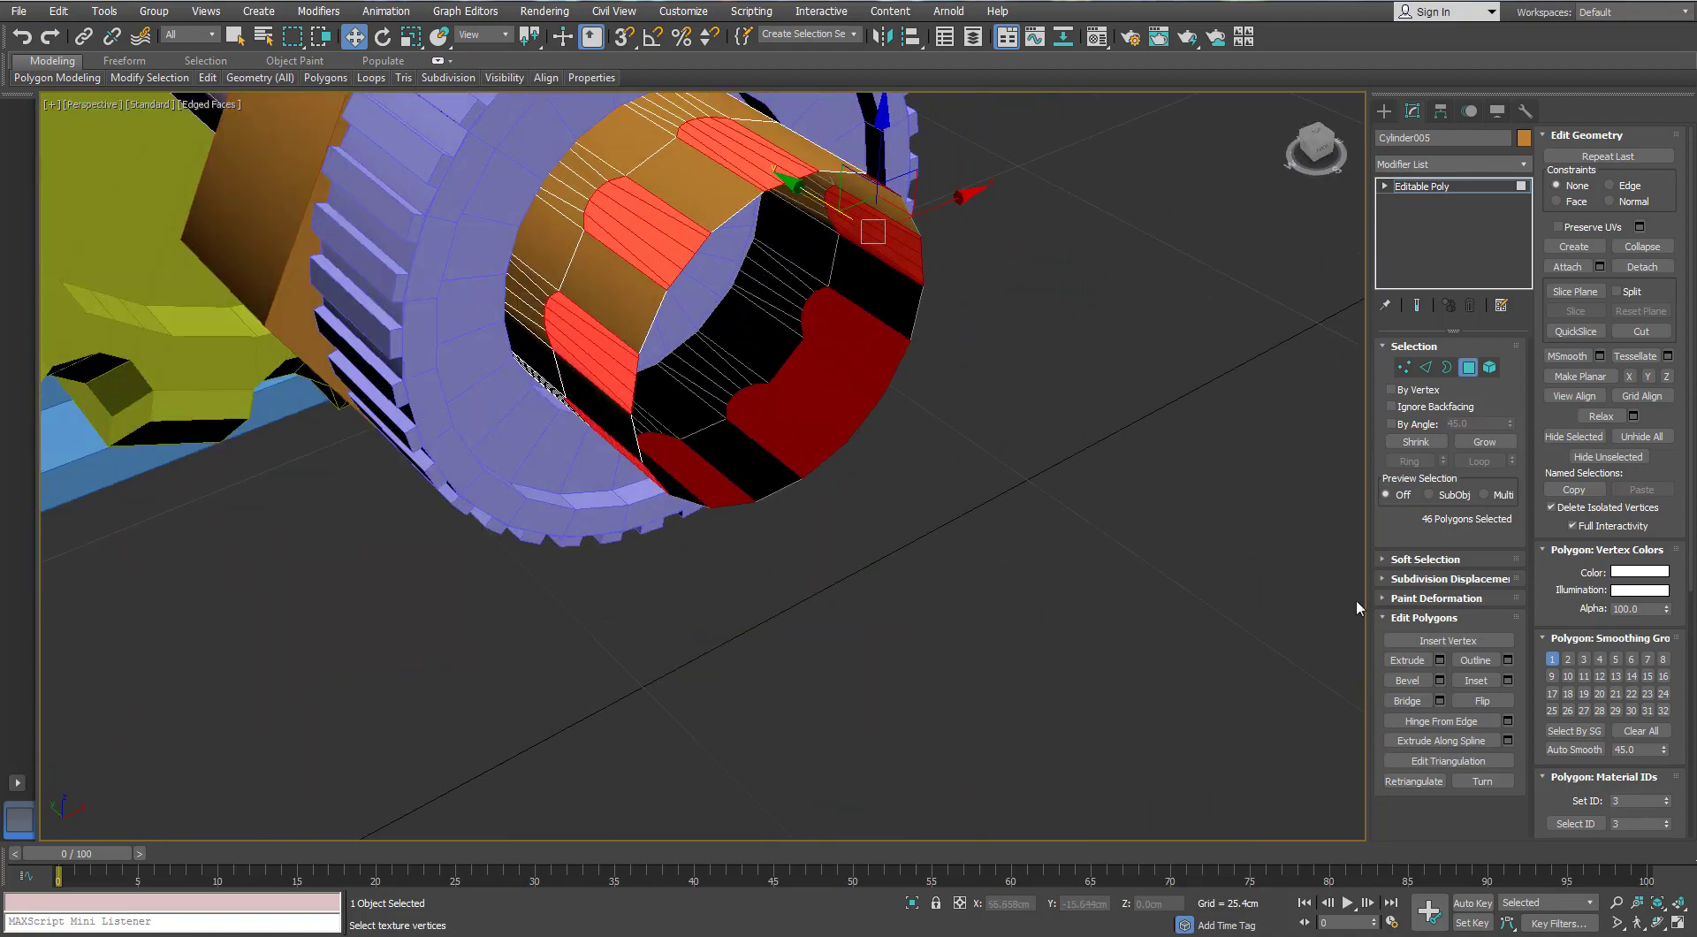
left_click(1439, 661)
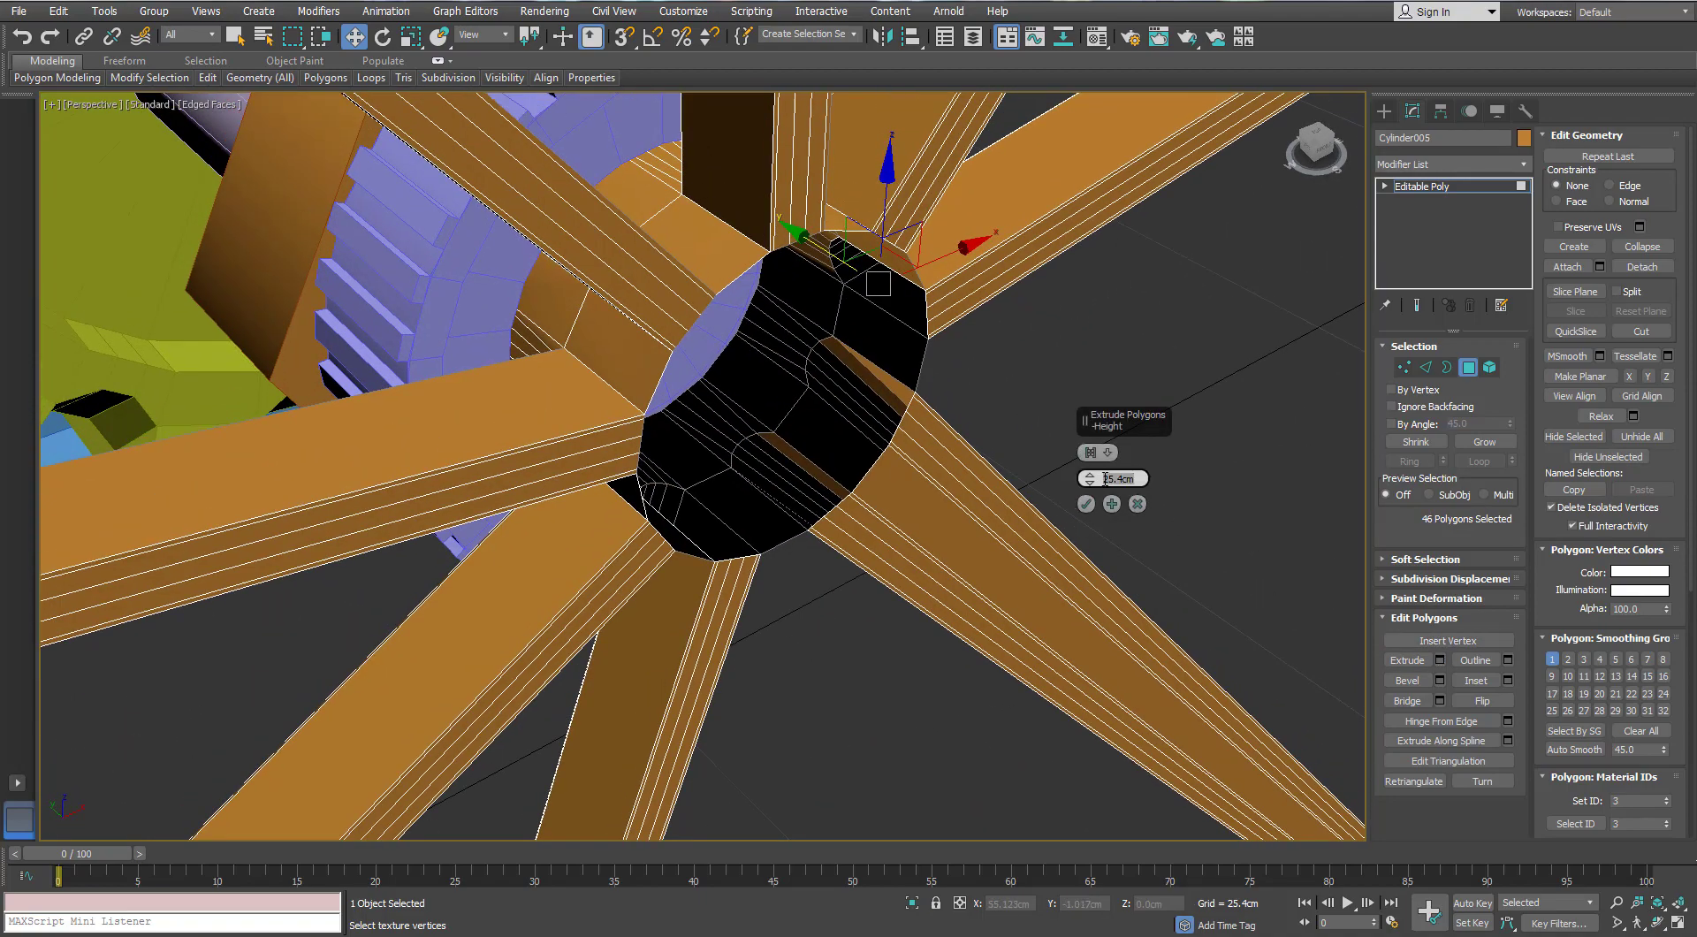
type("0")
key("Return")
left_click_drag(1089, 489, 1087, 483)
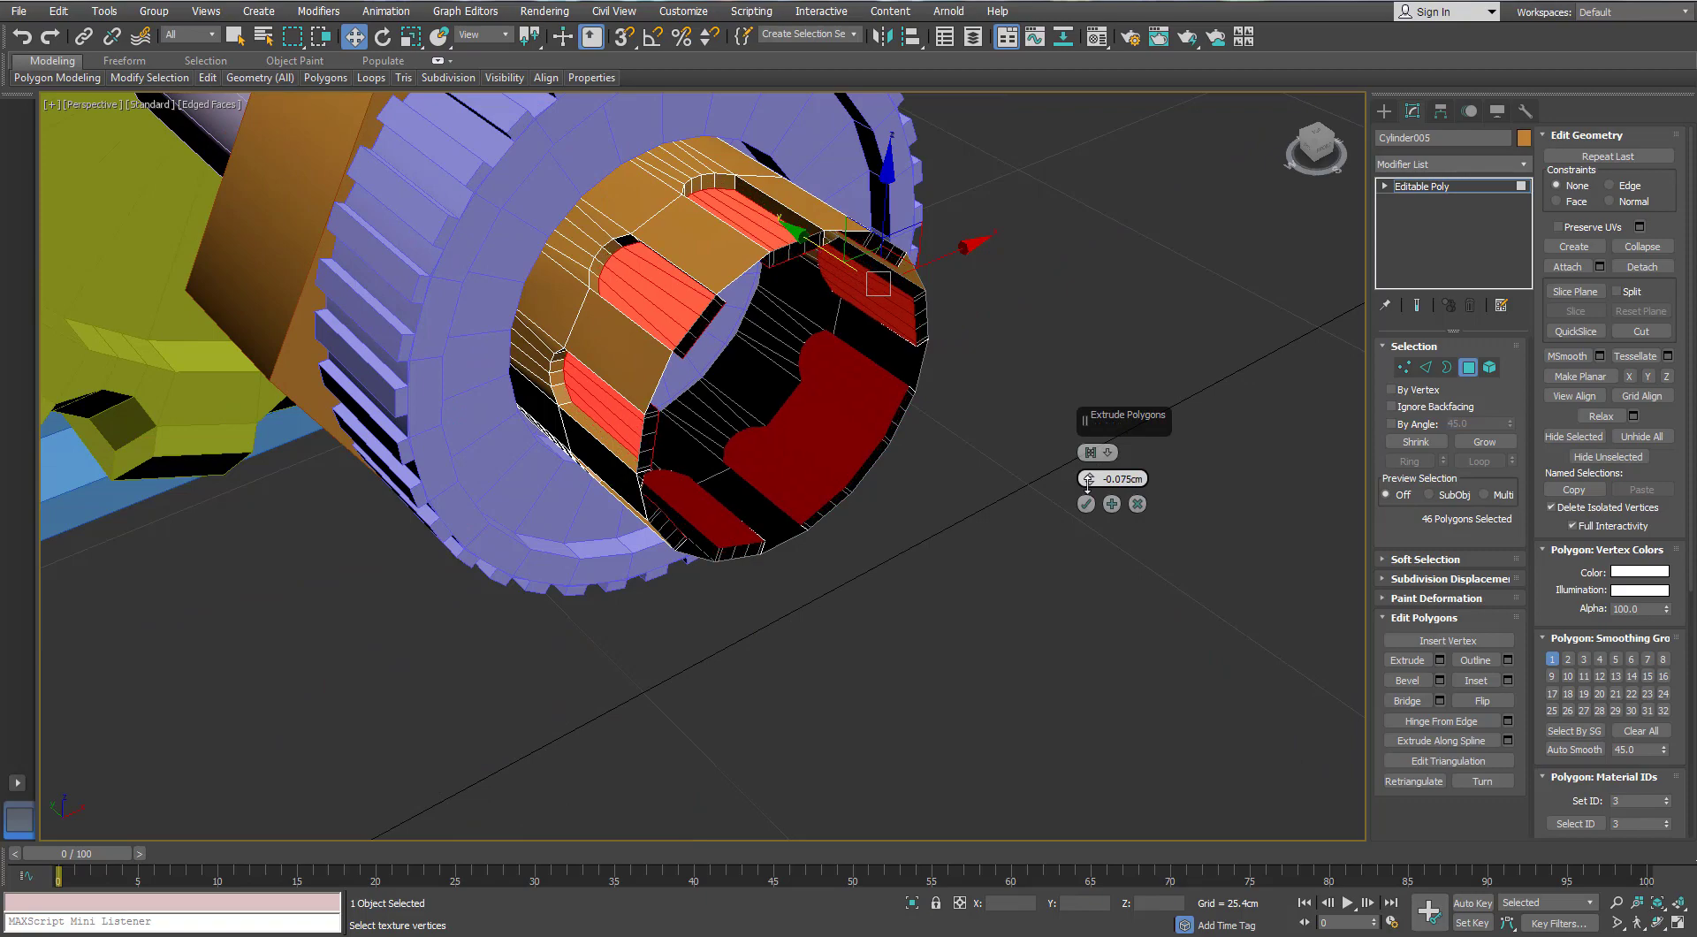
middle_click_drag(1043, 491, 1130, 464, "alt")
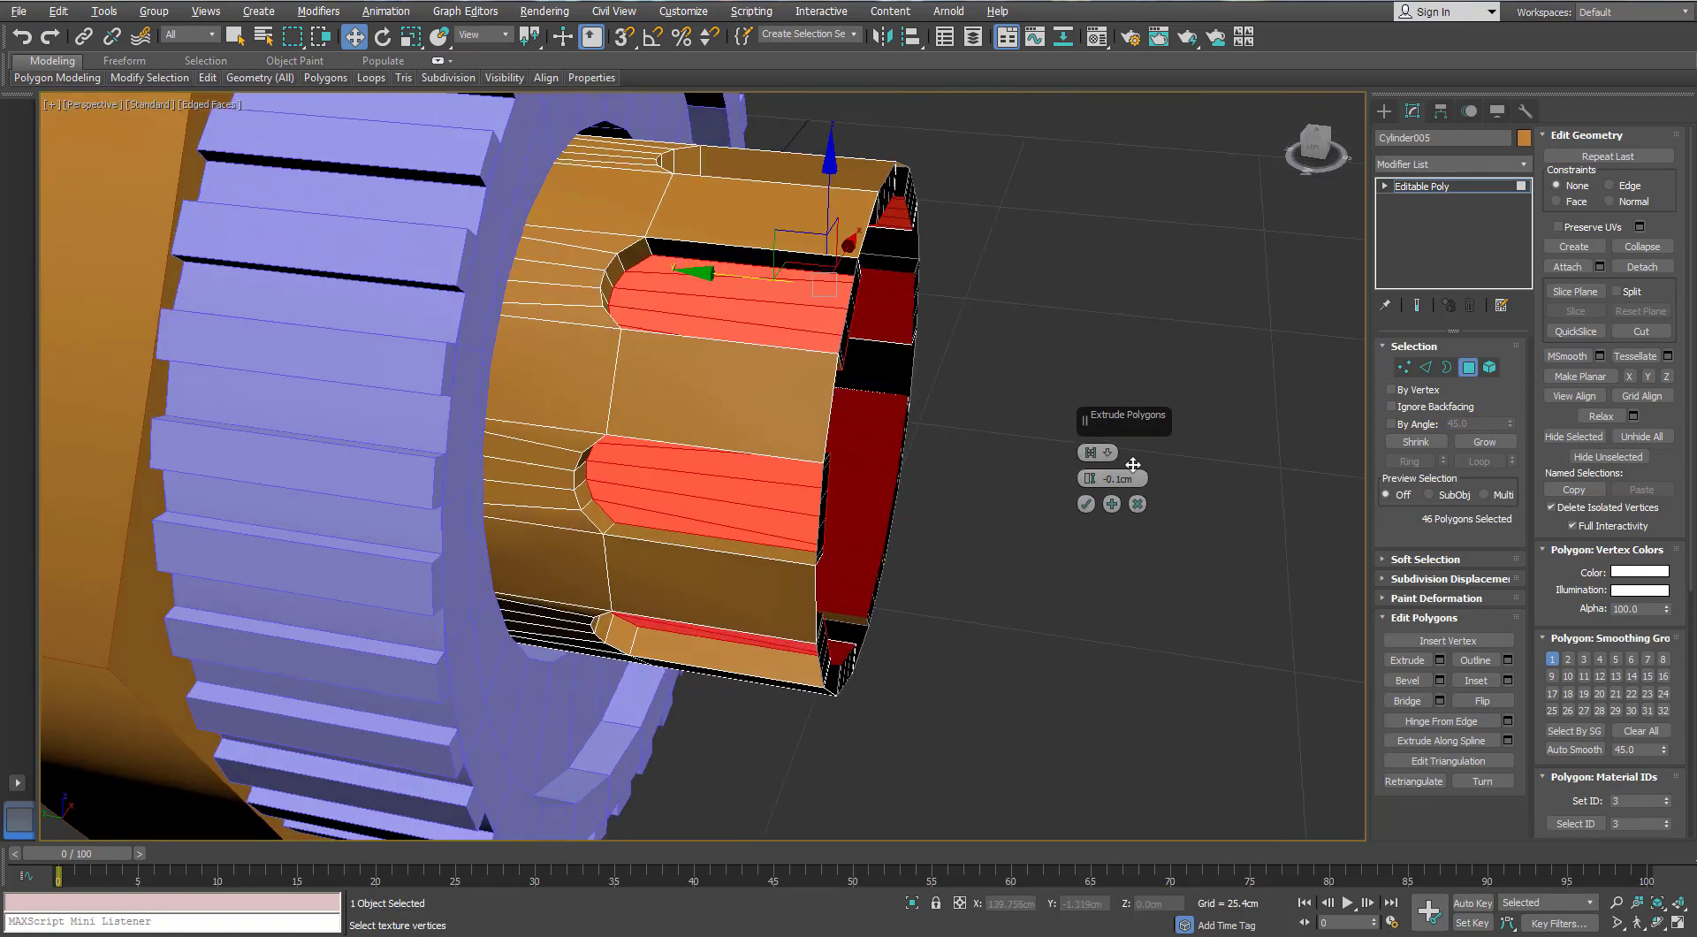
left_click(1086, 504)
middle_click_drag(898, 433, 1320, 498, "alt")
left_click(727, 411)
scroll(725, 389, "up", 5)
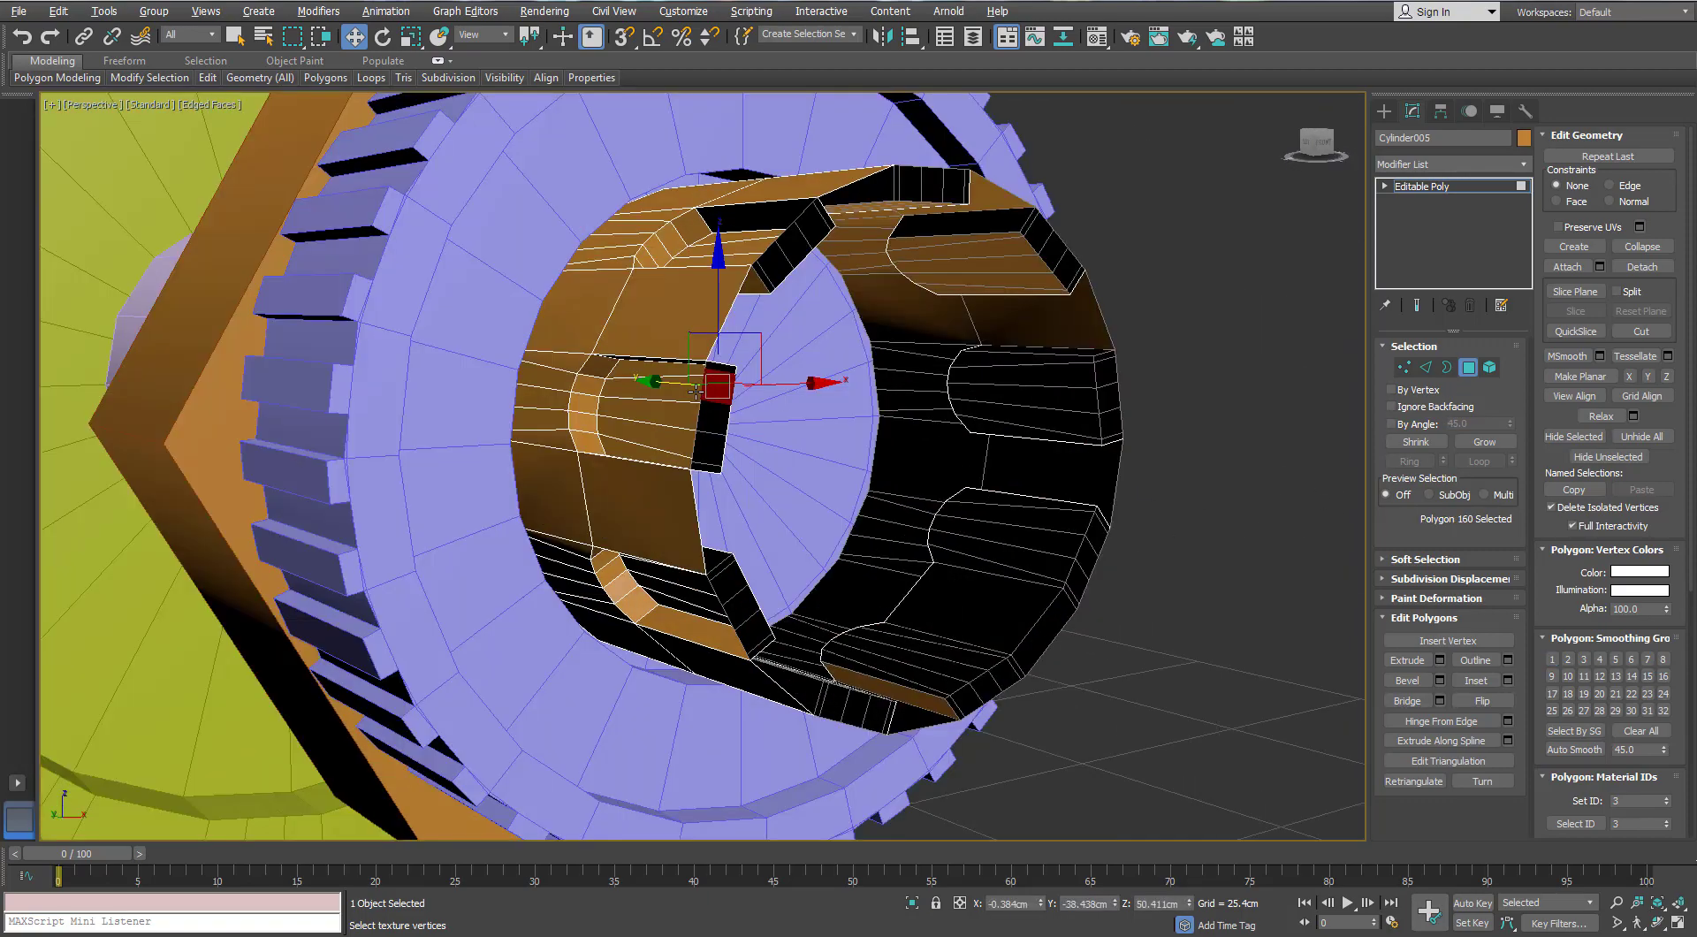
left_click(713, 443, "ctrl")
left_click(707, 483, "ctrl")
left_click(703, 511, "ctrl")
middle_click_drag(703, 509, 637, 369, "alt")
left_click(622, 375, "ctrl")
left_click(662, 452, "ctrl")
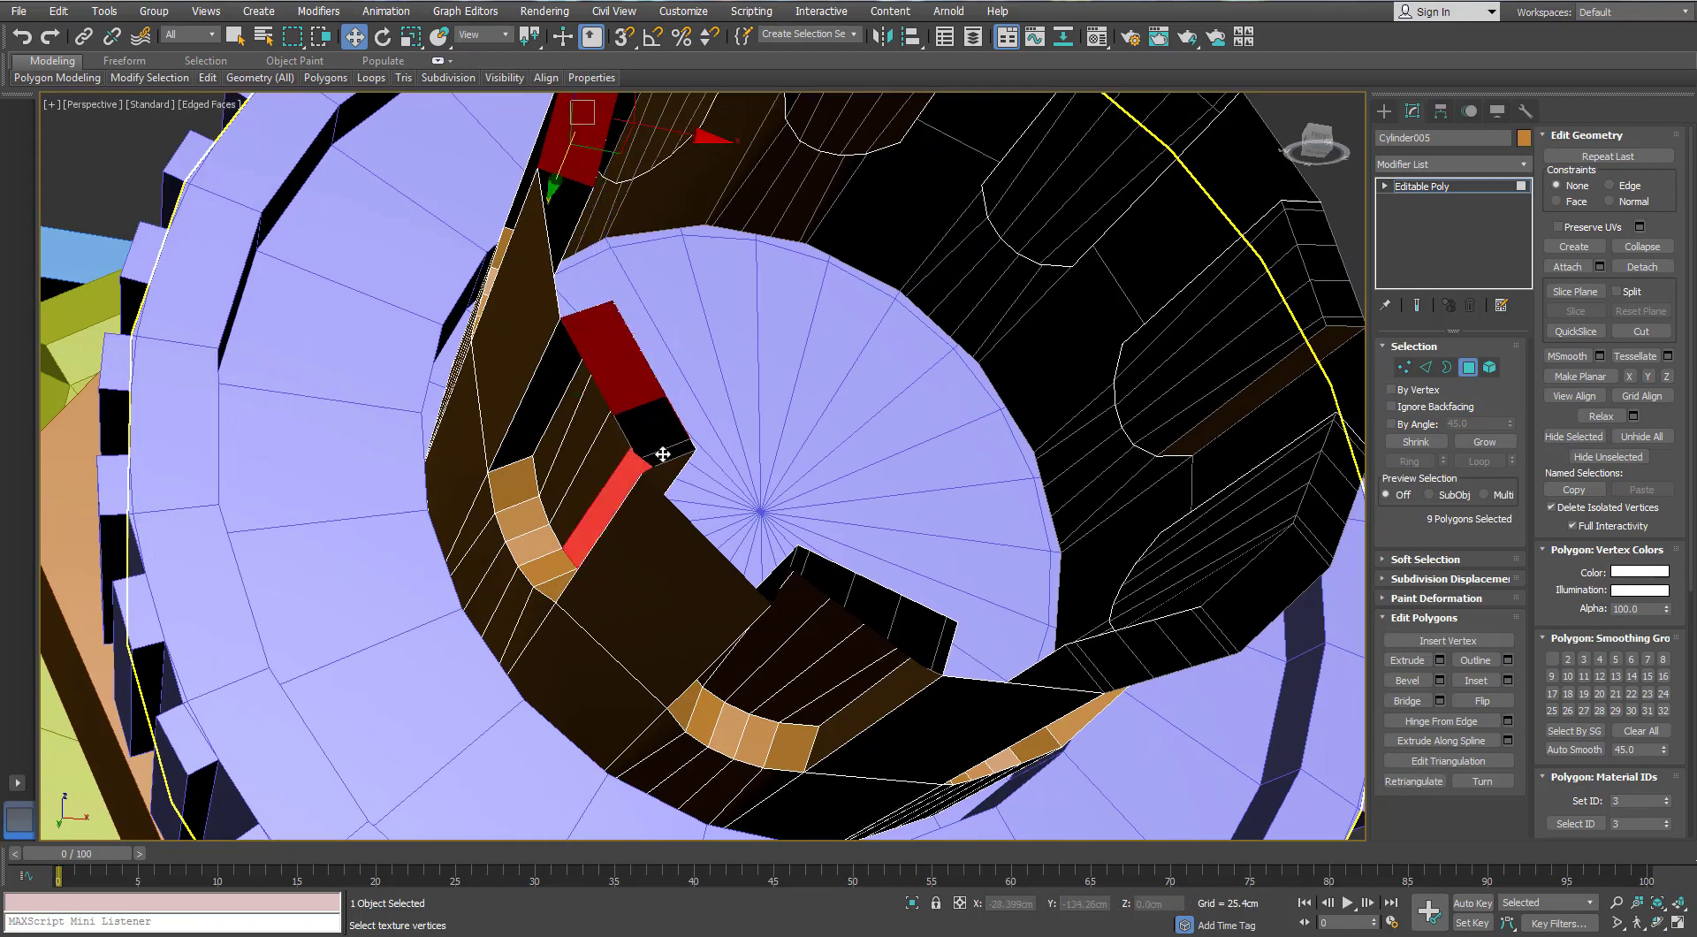
Select the 46 outward-facing polygons along the notched cylinder's open rim and delete them
middle_click_drag(663, 454, 761, 455, "alt")
scroll(761, 454, "down", 6)
left_click_drag(799, 203, 698, 711)
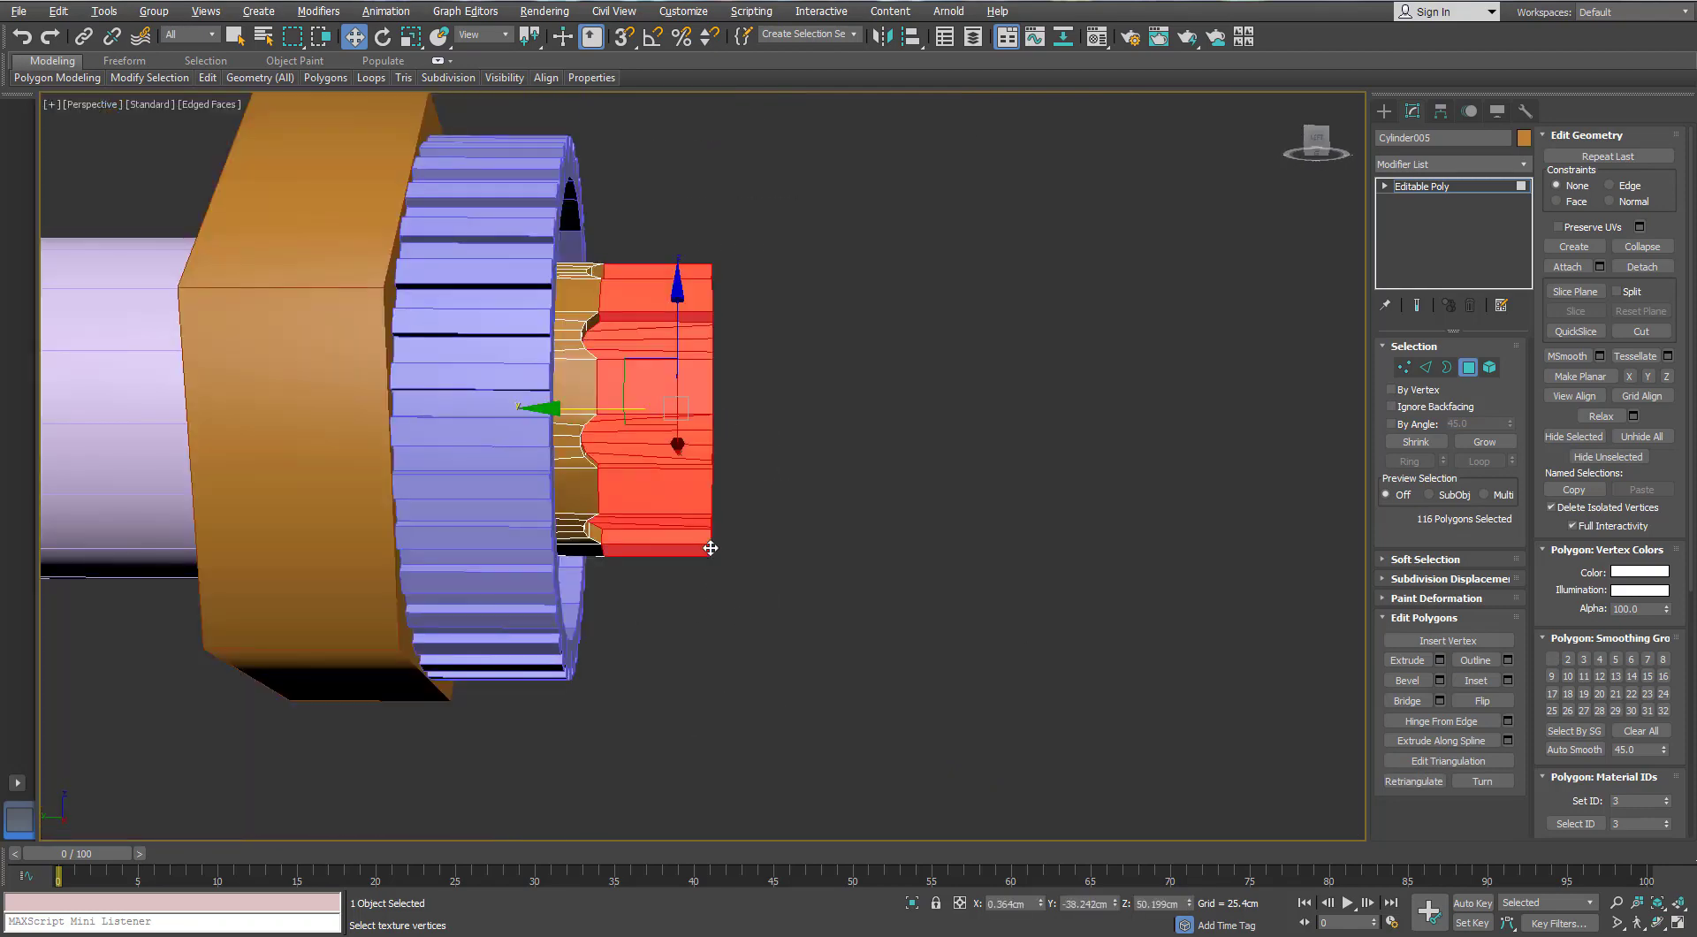
middle_click_drag(735, 334, 746, 395, "alt")
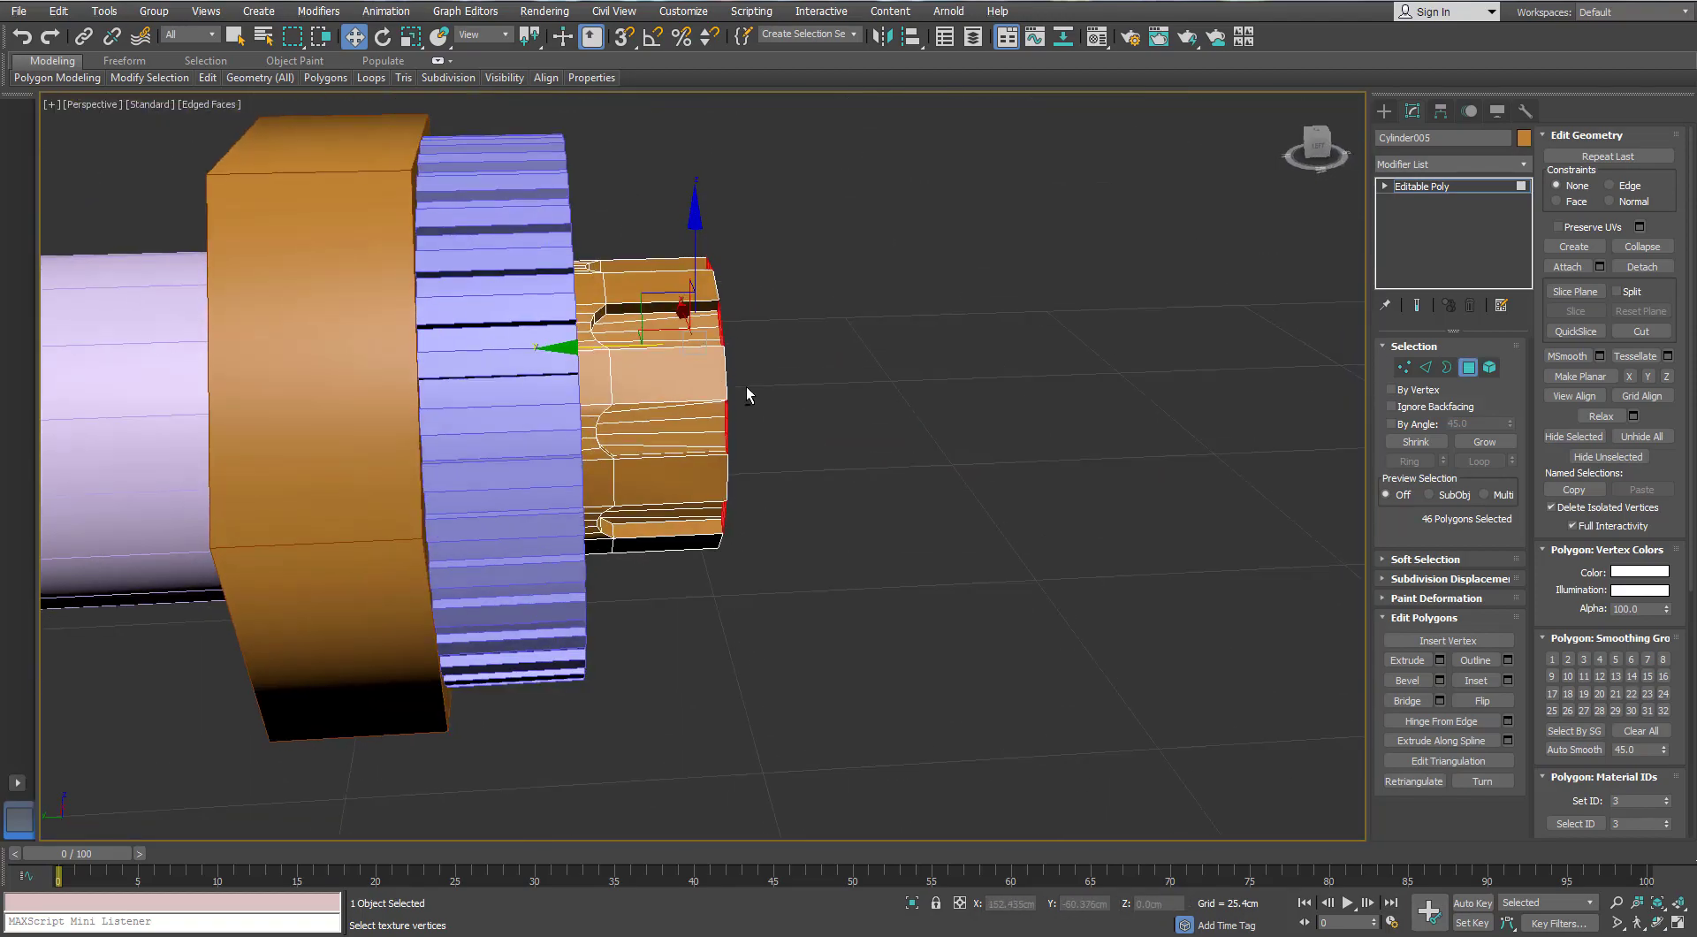
key("Delete")
middle_click_drag(877, 319, 778, 358, "alt")
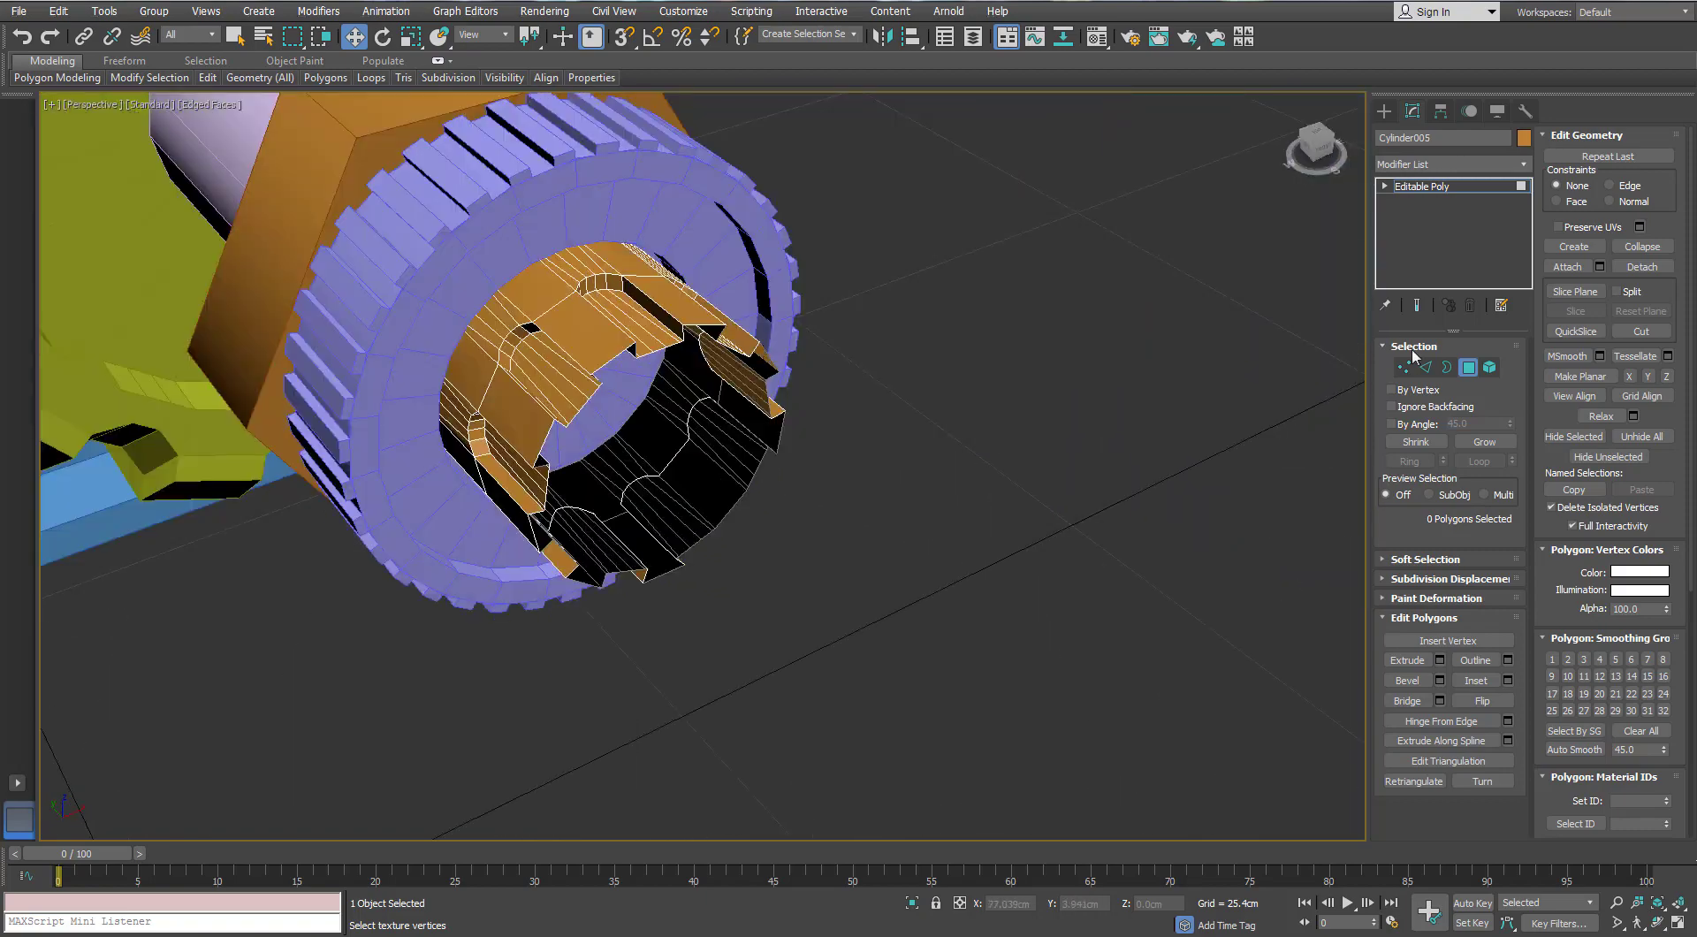
left_click(1467, 367)
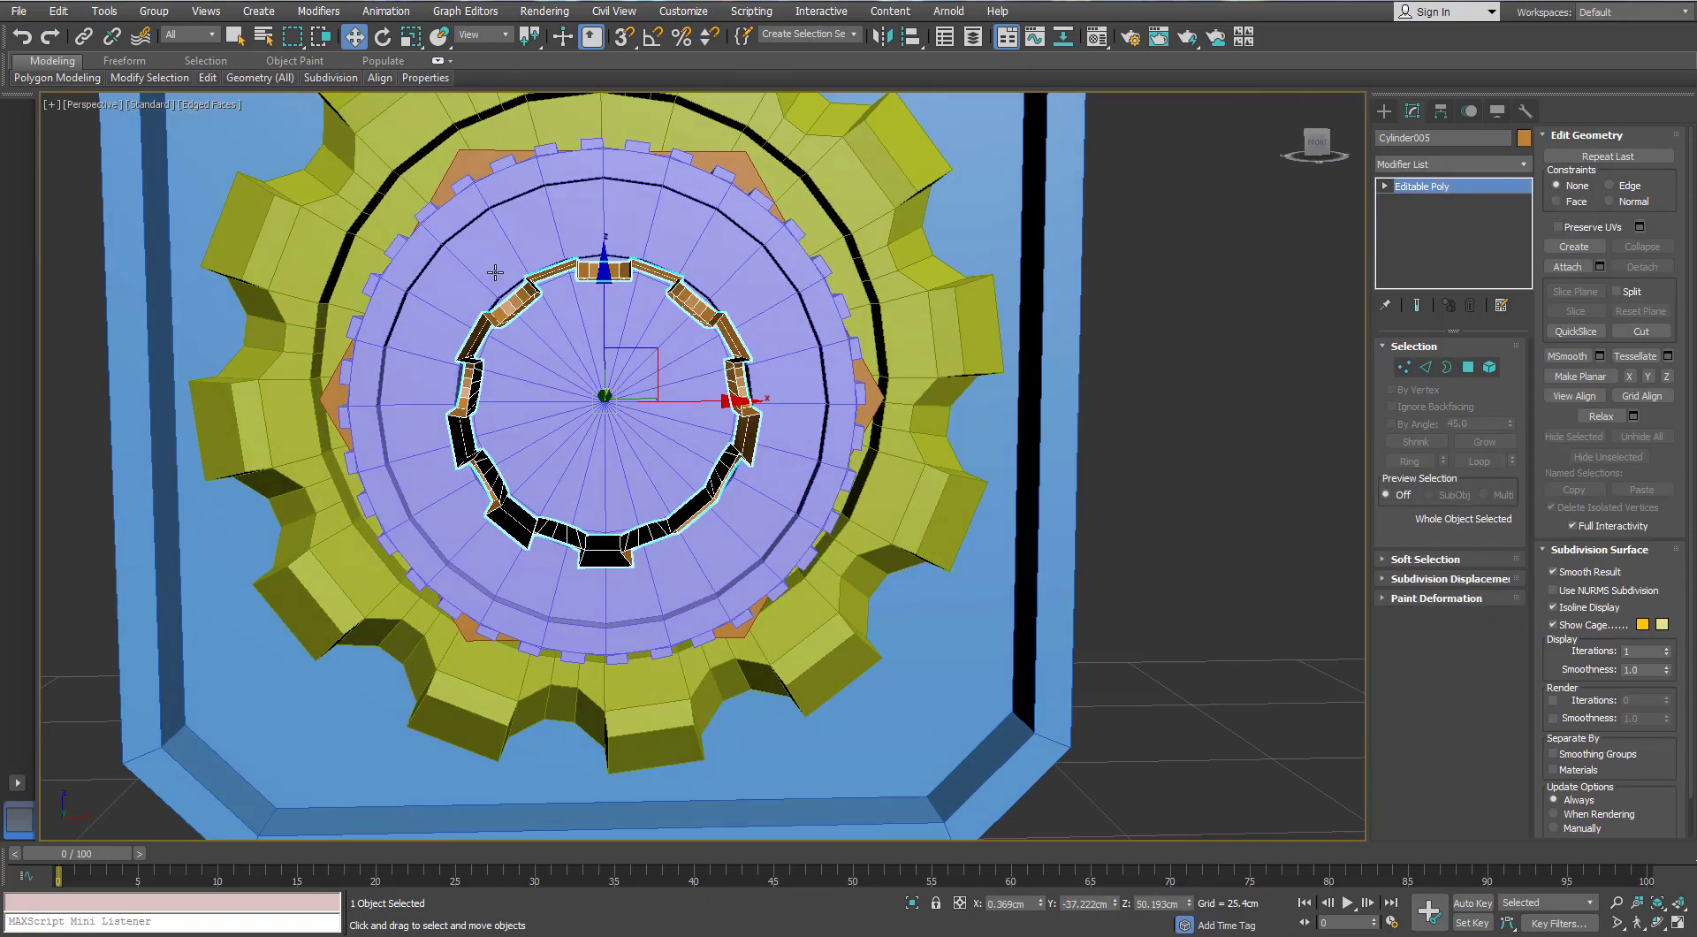
Create a standard cylinder about 0.85 cm in radius and 0.54 cm high, centred on the toothed ring's face
left_click(1384, 112)
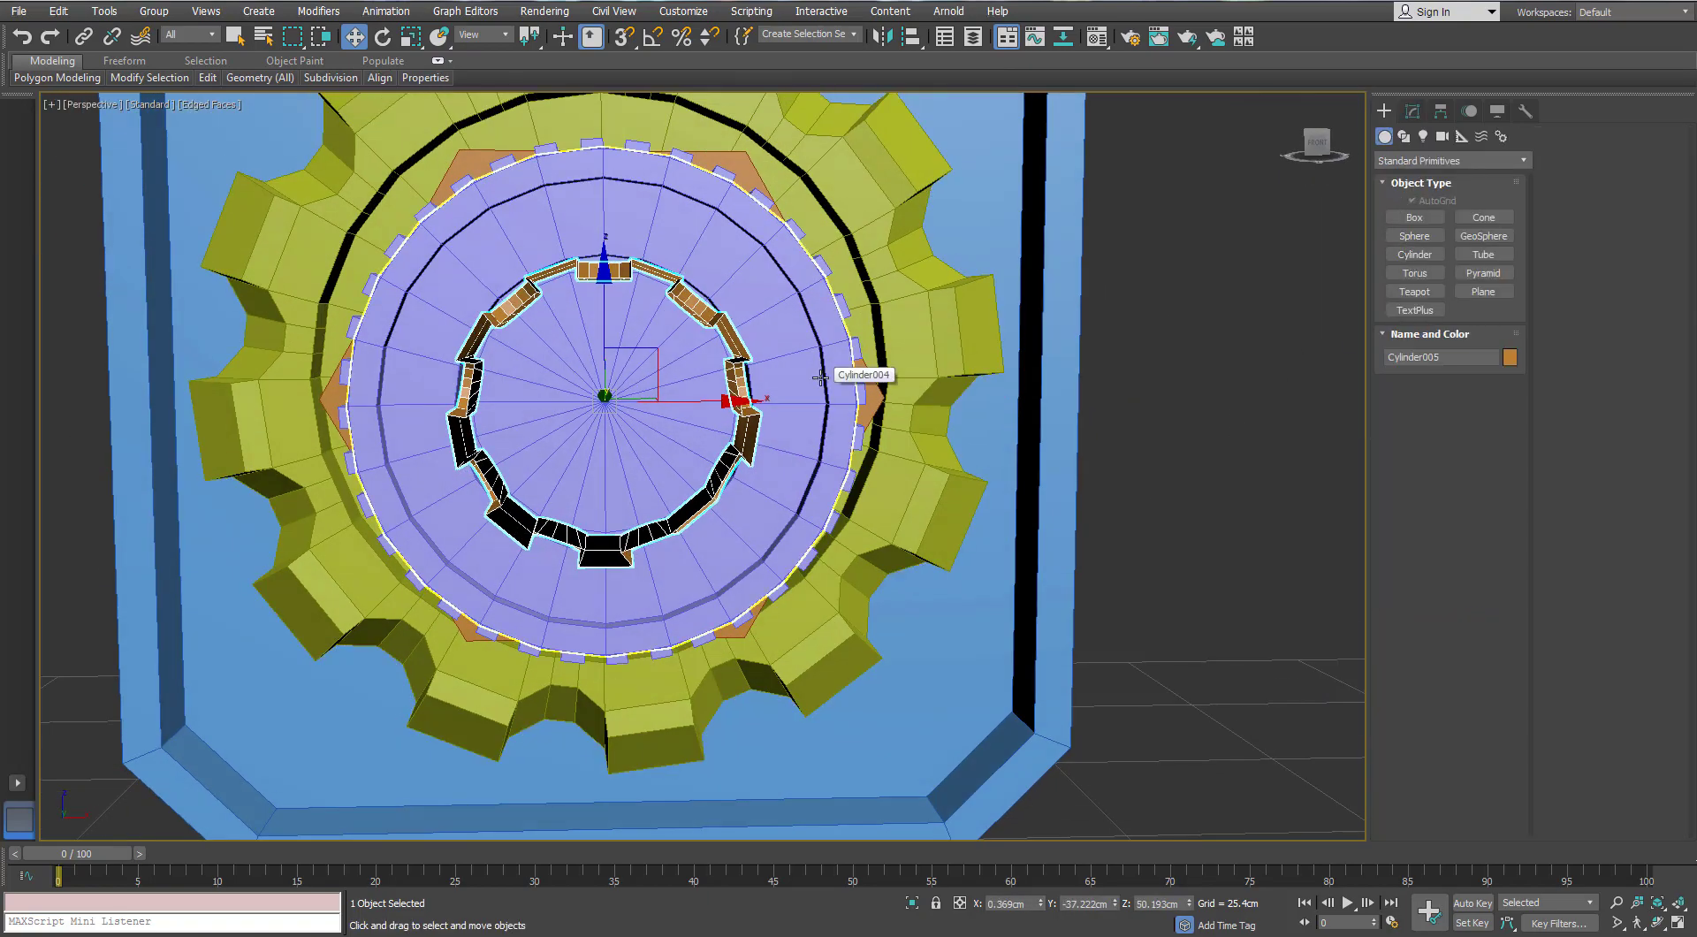
left_click(1414, 255)
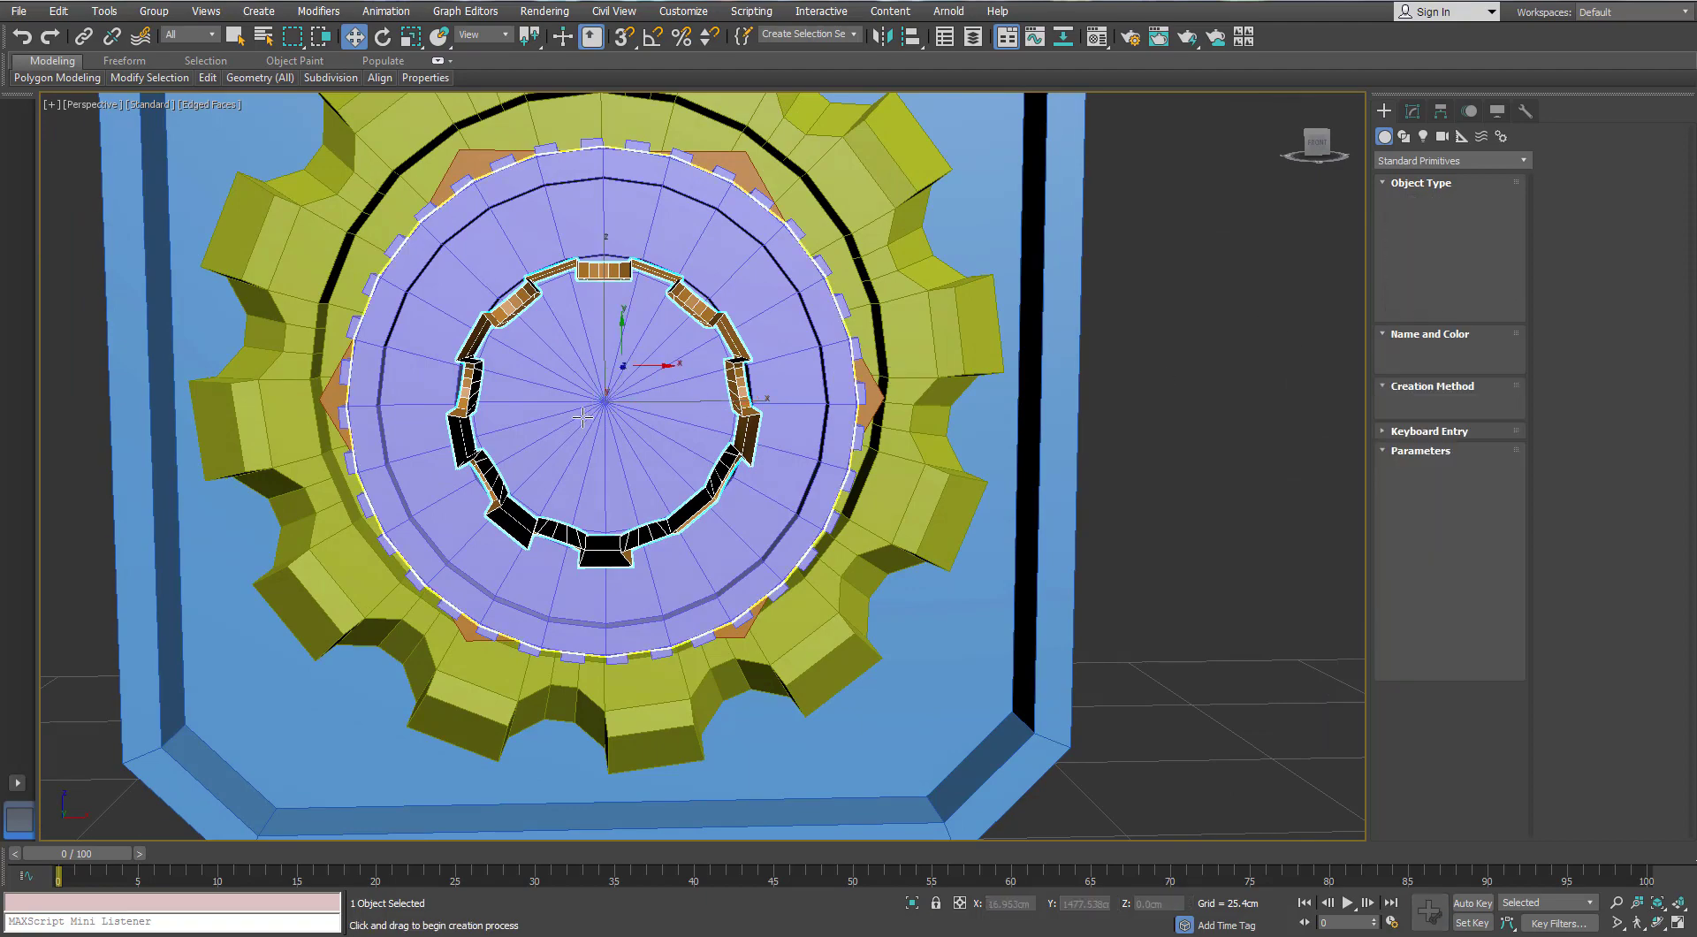
scroll(624, 378, "up", 5)
left_click_drag(627, 378, 656, 62)
middle_click_drag(650, 313, 731, 424, "alt")
scroll(731, 424, "down", 1)
key("w")
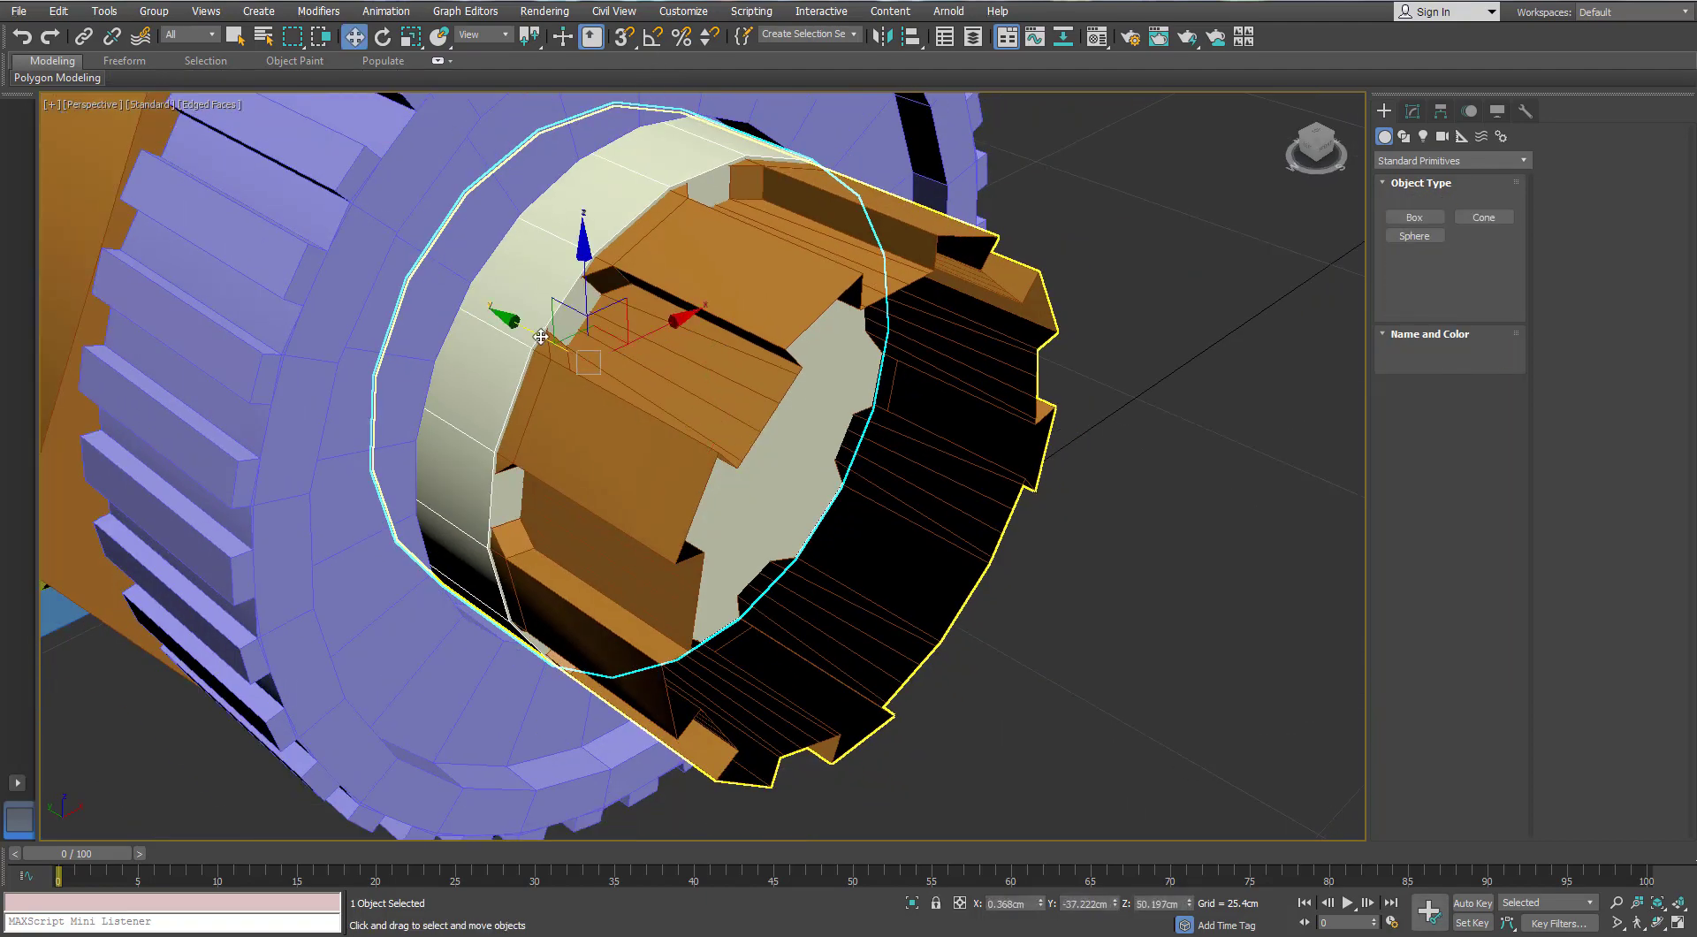
Pull the new cylinder clear and align its pivot point to the notched cylinder's pivot on X, Y and Z
left_click_drag(536, 334, 972, 561)
left_click(882, 37)
left_click(804, 279)
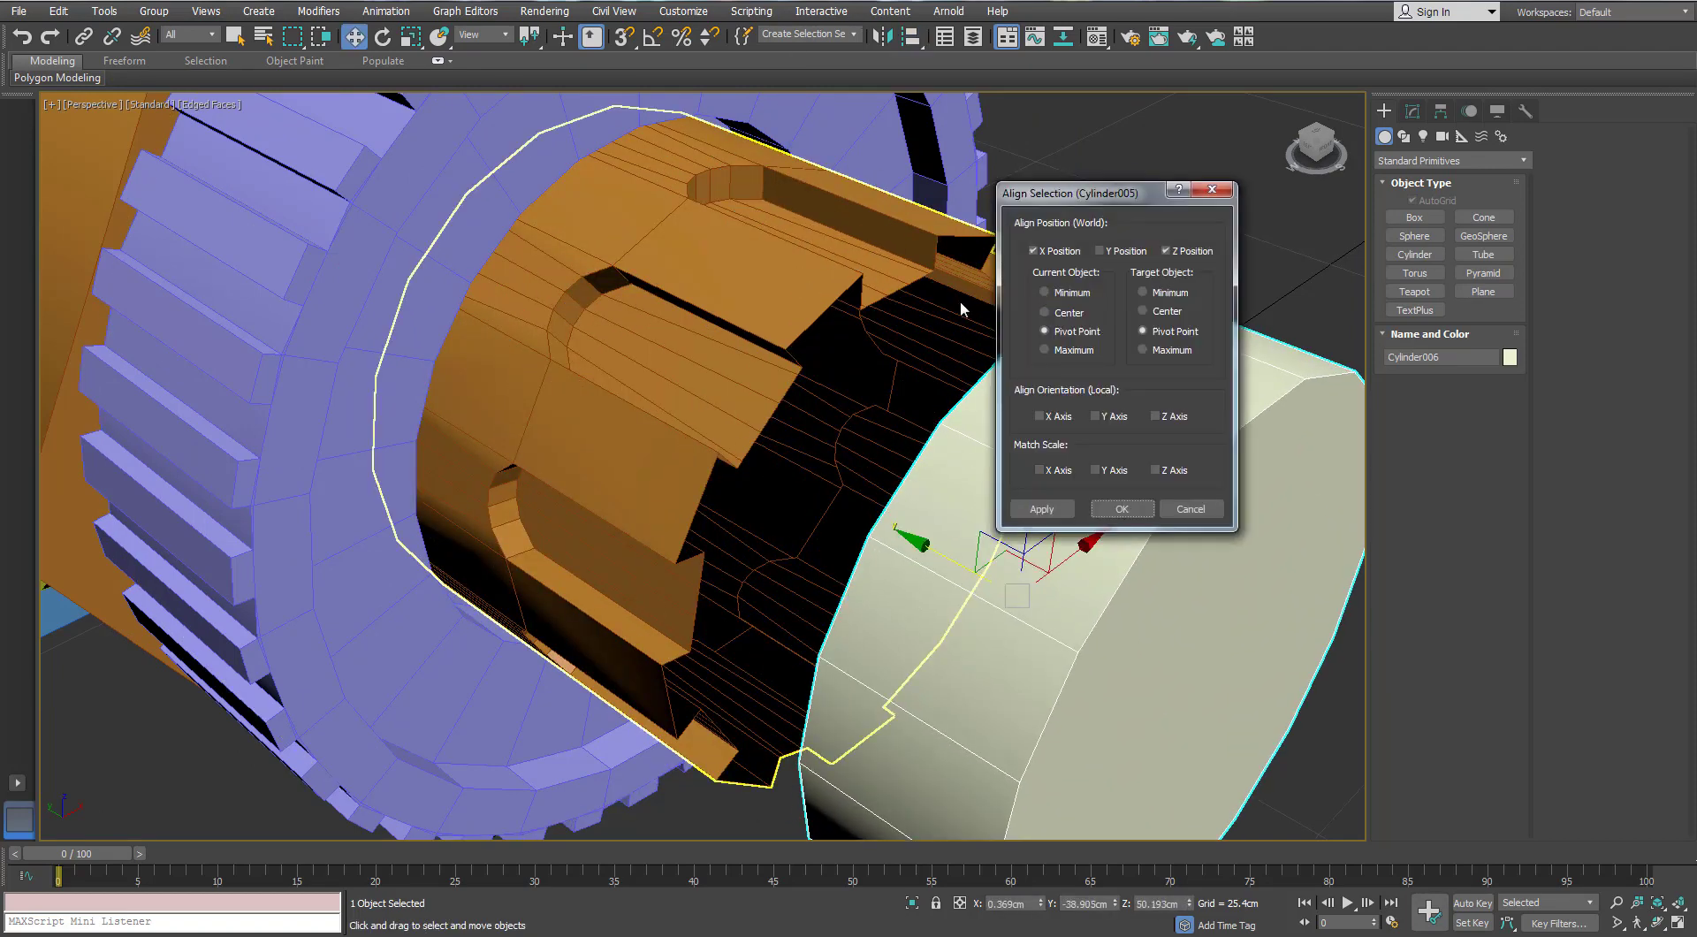
left_click(1100, 252)
left_click(1116, 512)
Move the new cylinder along Y to the notched cylinder's open end and adjust its radius to fit
middle_click_drag(591, 354, 707, 371, "alt")
left_click_drag(492, 370, 883, 444)
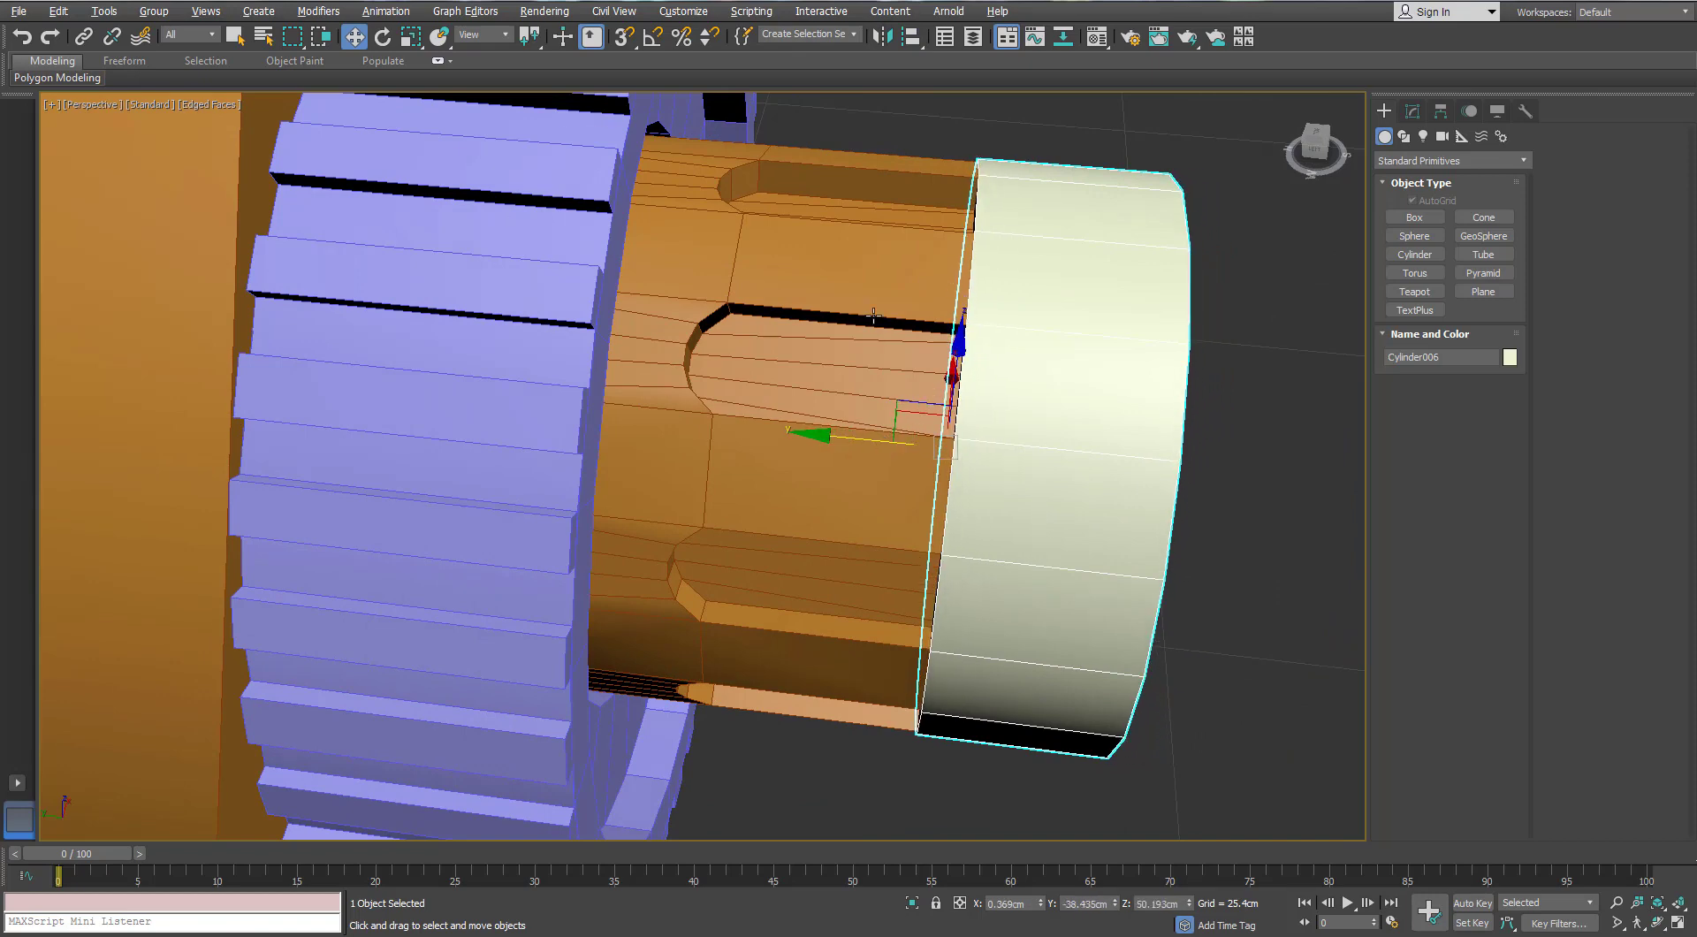
middle_click_drag(883, 444, 1017, 291, "alt")
left_click(1412, 110)
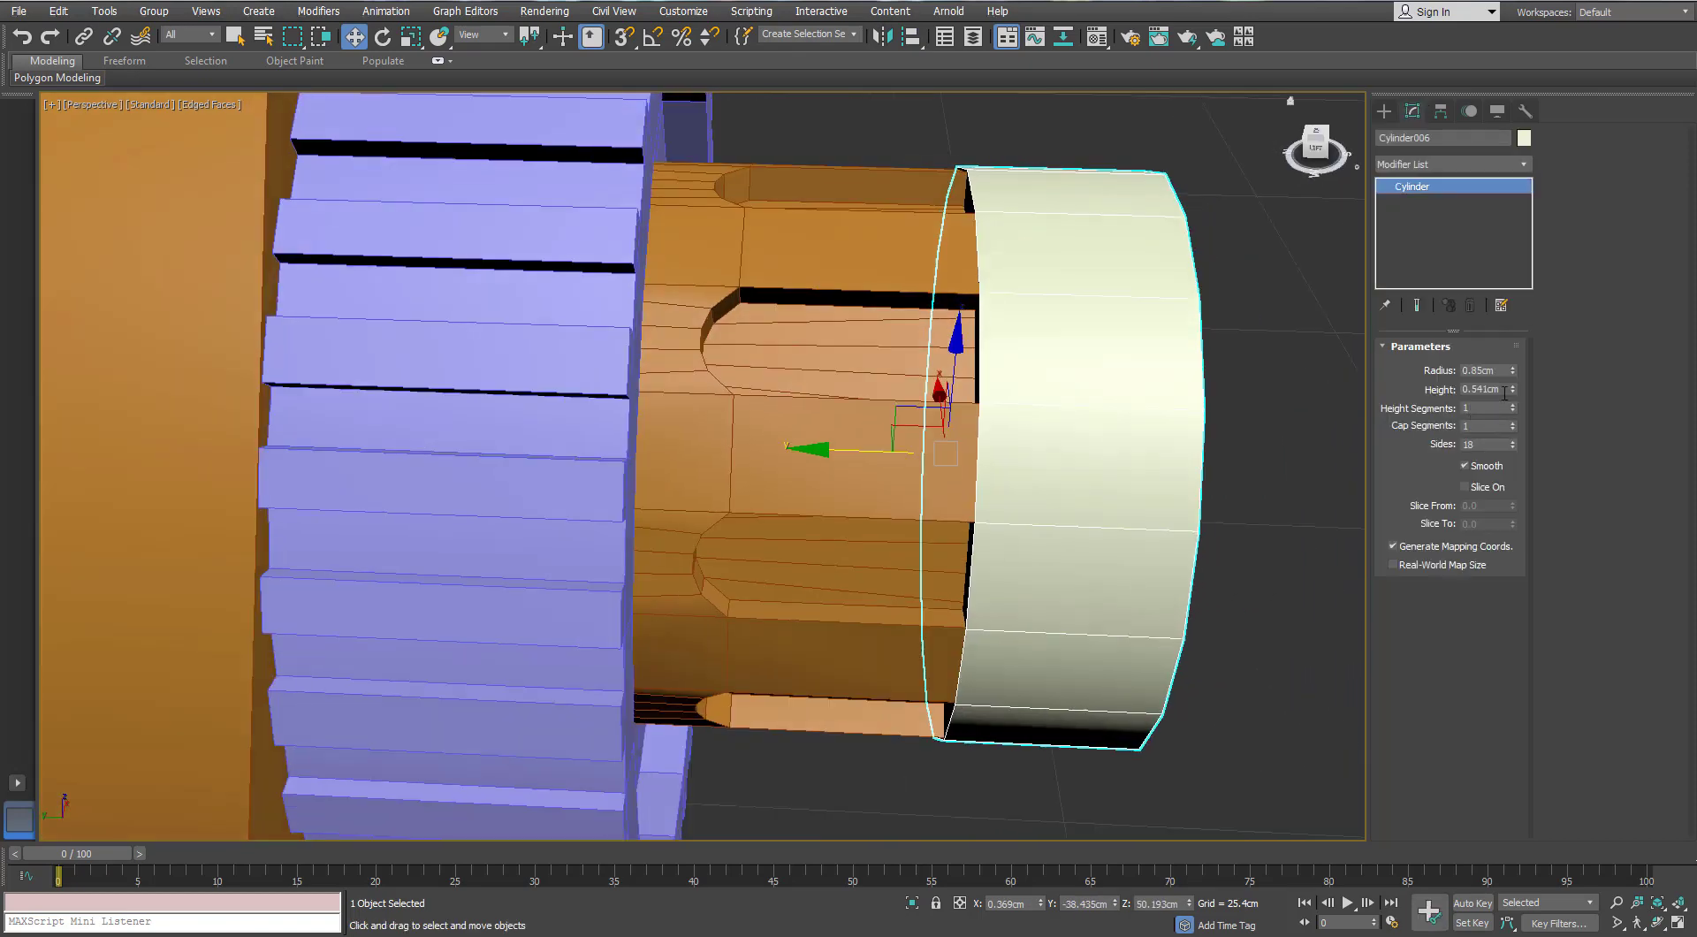
left_click_drag(1513, 370, 1514, 361)
Convert the new end cylinder to an Editable Poly
middle_click_drag(990, 333, 1007, 358, "alt")
right_click(1007, 358)
mouse_move(1047, 537)
left_click(983, 551)
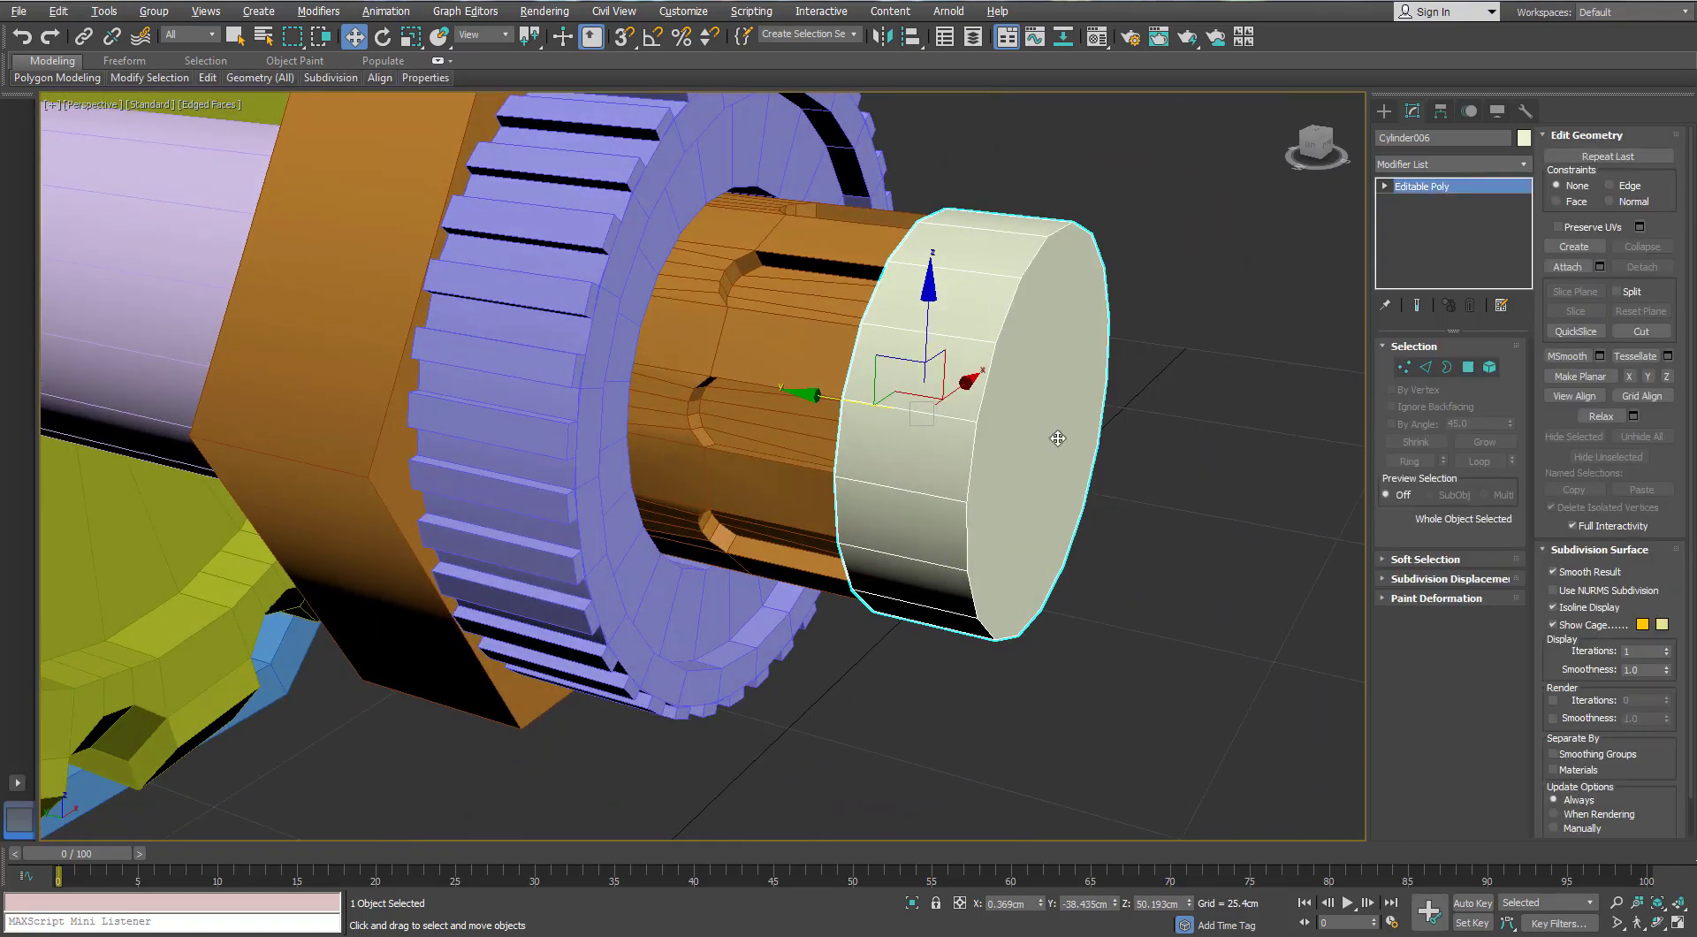
Review the end cylinder's polygons and the whole assembly together with the mirrored box
middle_click_drag(1058, 438, 969, 418, "alt")
left_click(1469, 367)
left_click(950, 423)
scroll(969, 418, "down", 10)
left_click(928, 542)
middle_click_drag(928, 542, 863, 430, "alt")
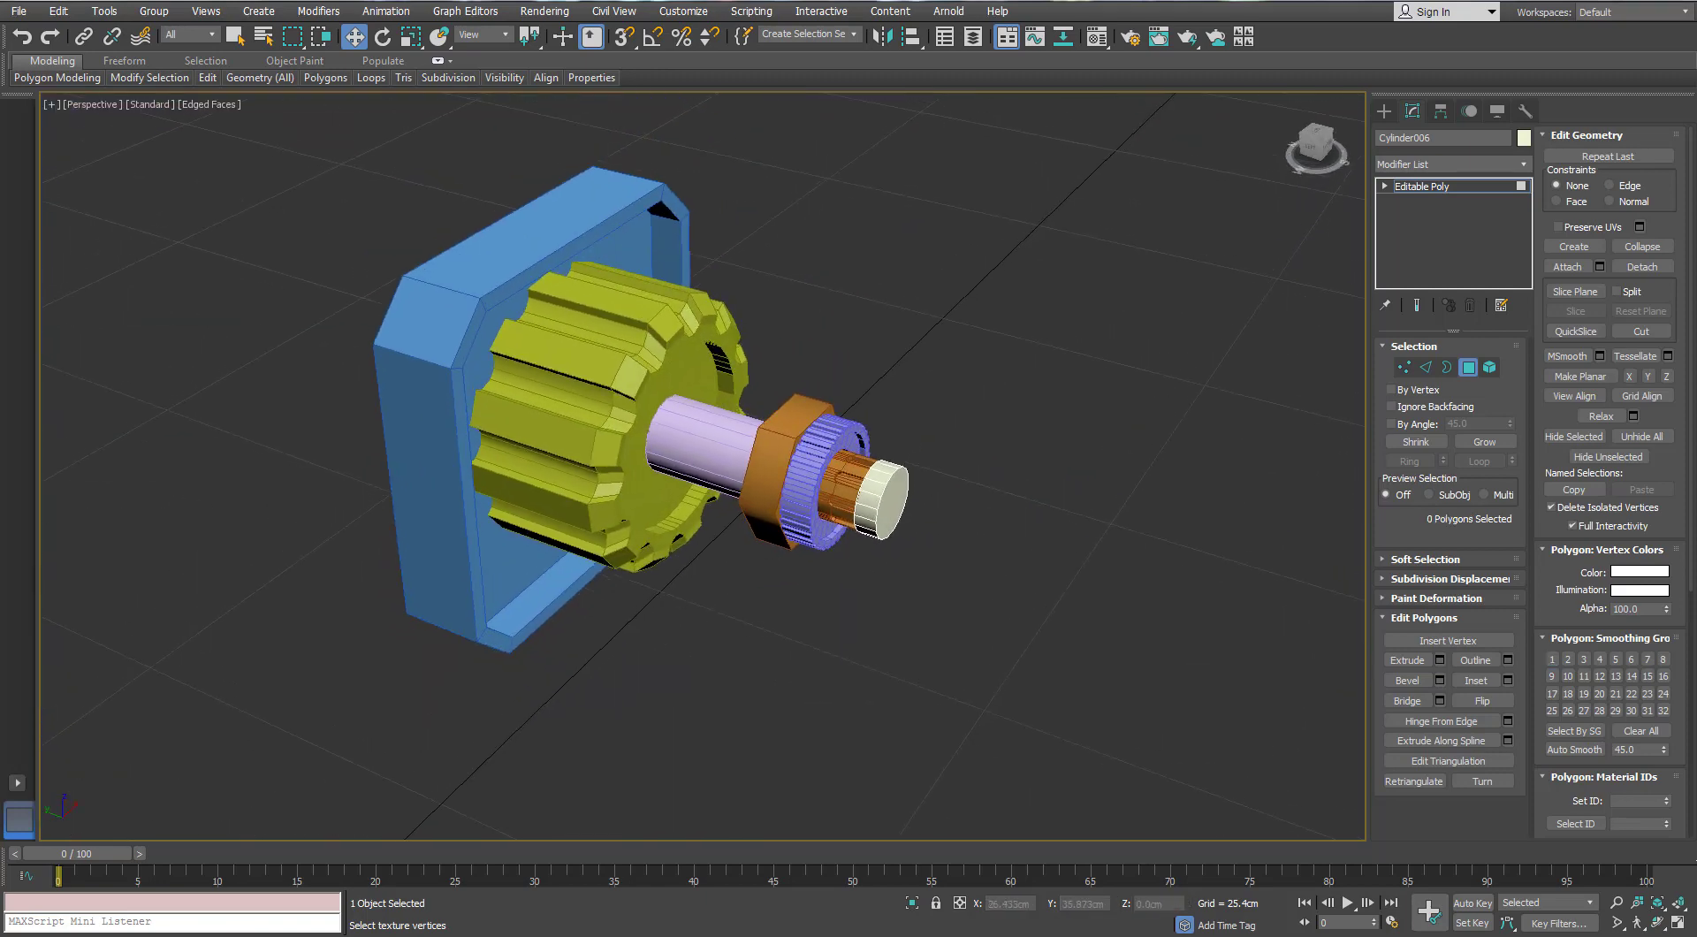
middle_click_drag(664, 341, 754, 326, "alt")
scroll(574, 345, "down", 5)
middle_click_drag(754, 325, 772, 397, "alt")
left_click(1457, 367)
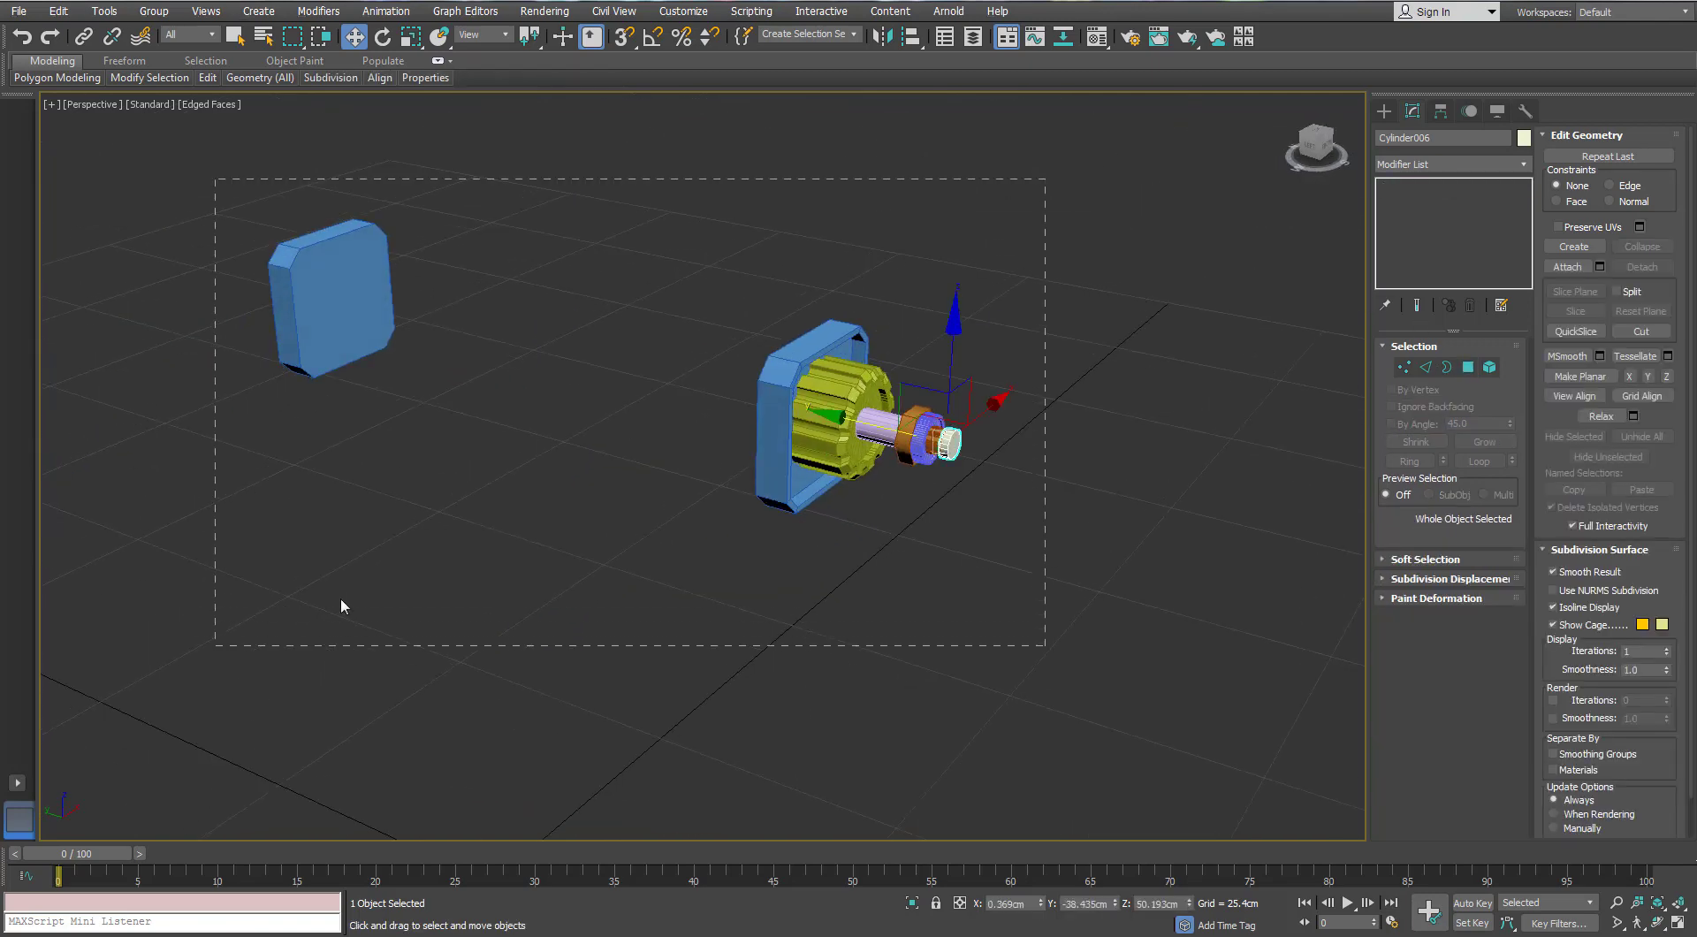
Select all nine objects in the scene and assign them the 03 - Default material
left_click_drag(344, 607, 340, 610)
key("m")
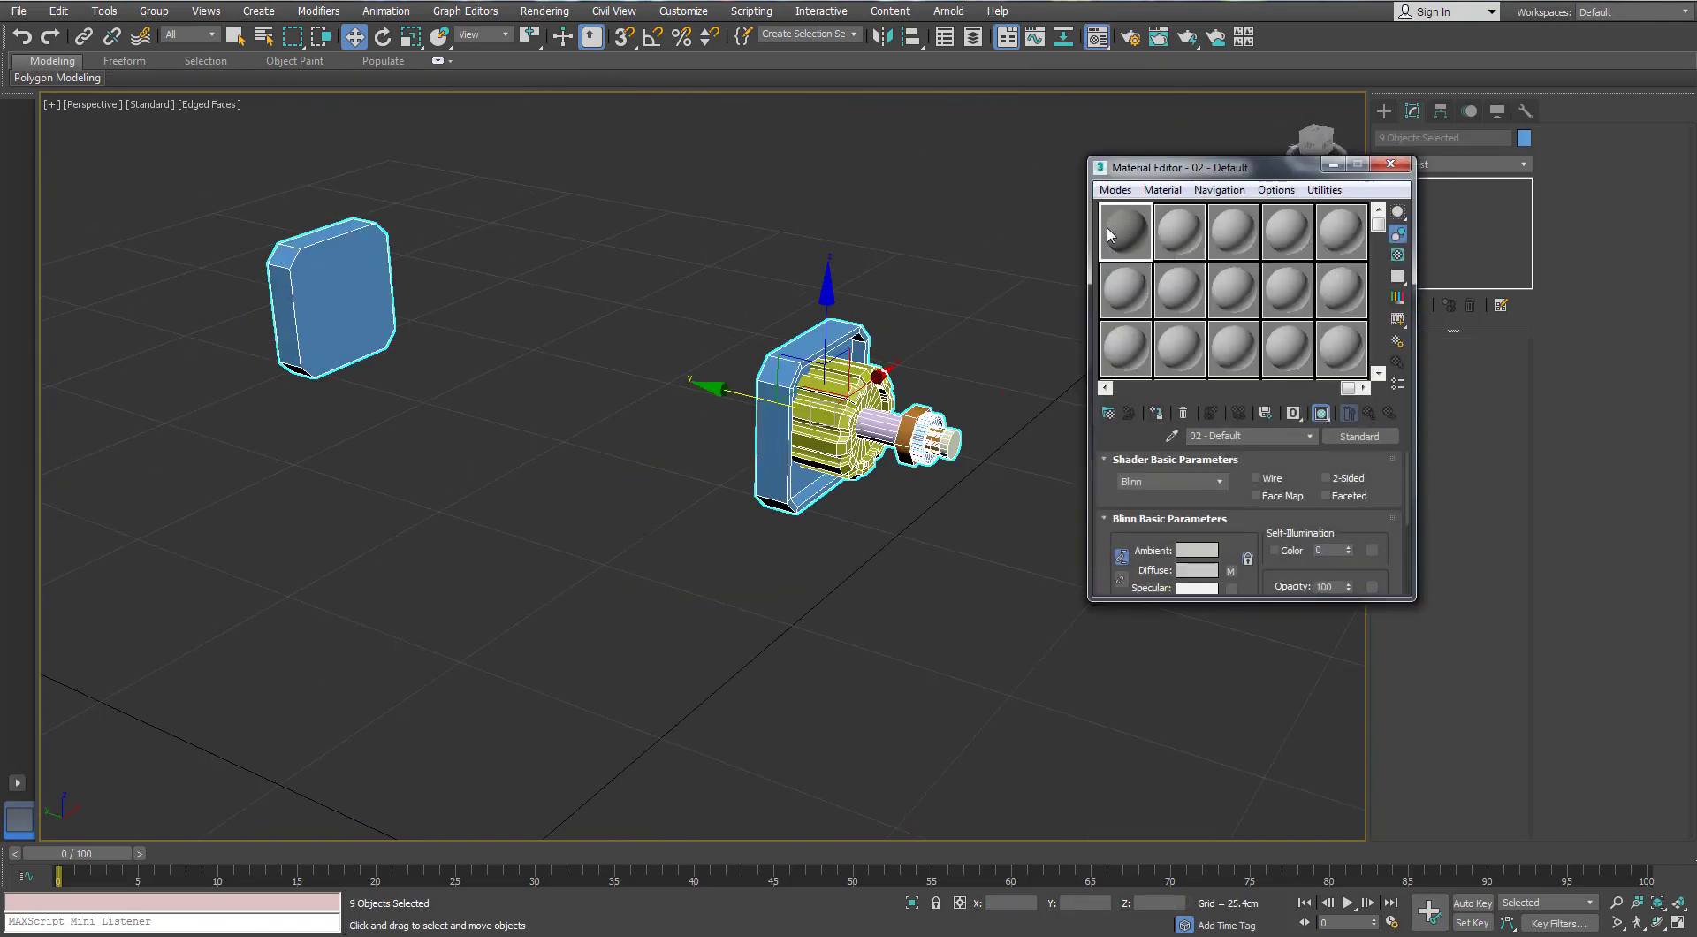
left_click_drag(1197, 157, 1189, 123)
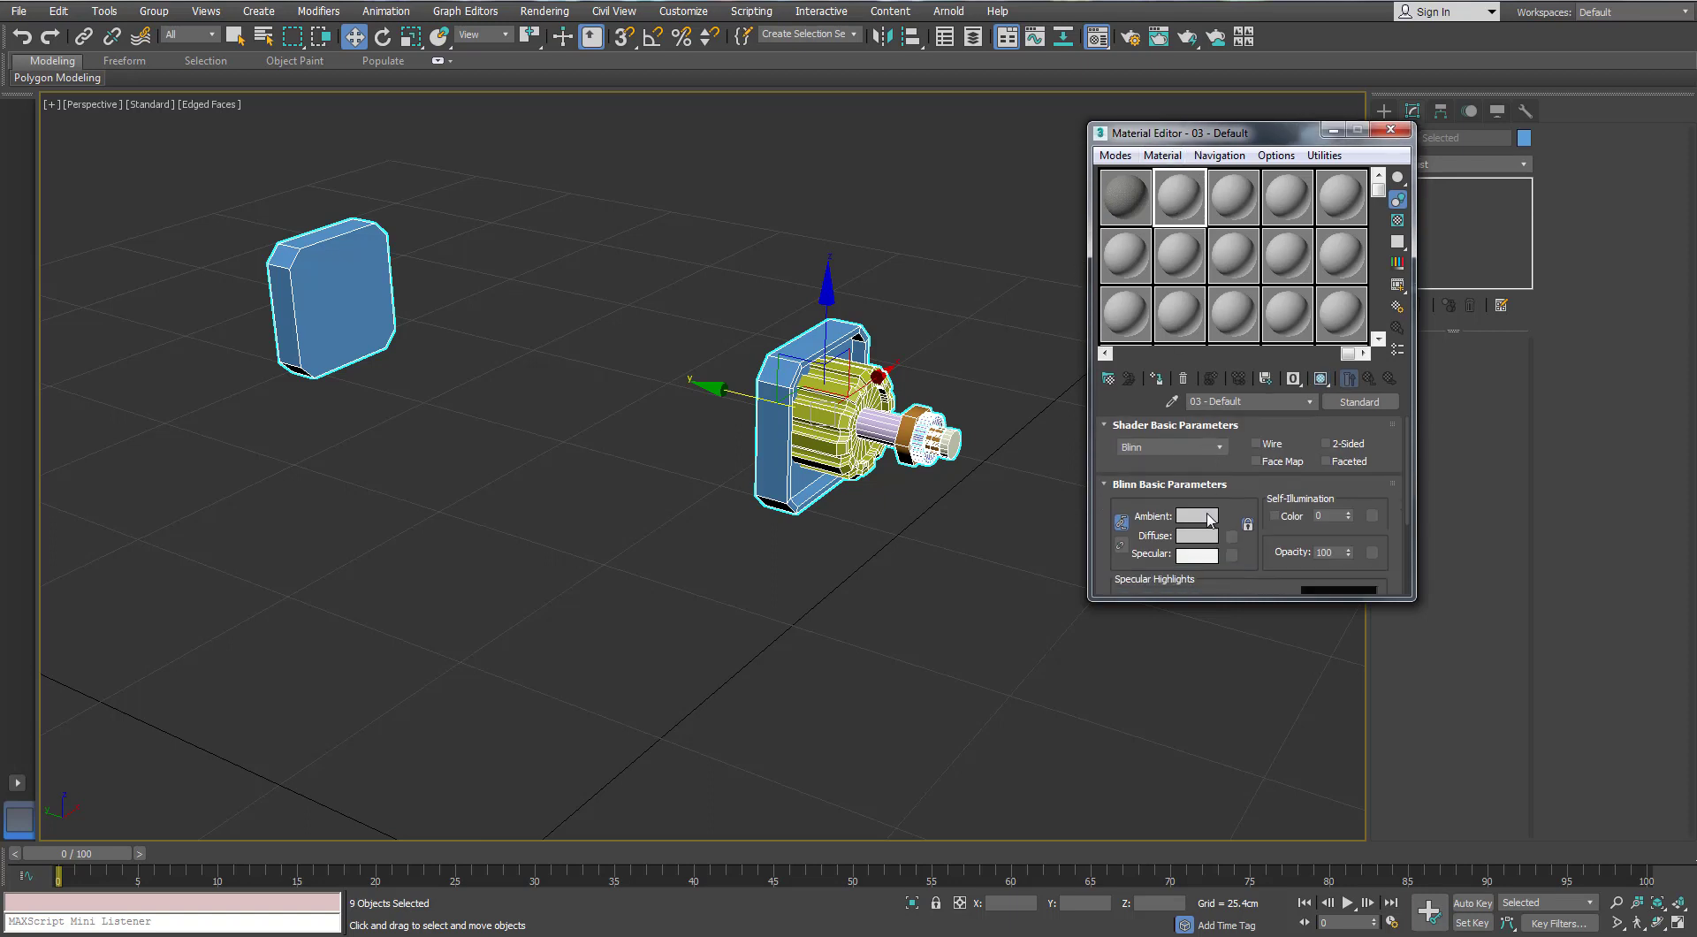
left_click(1158, 379)
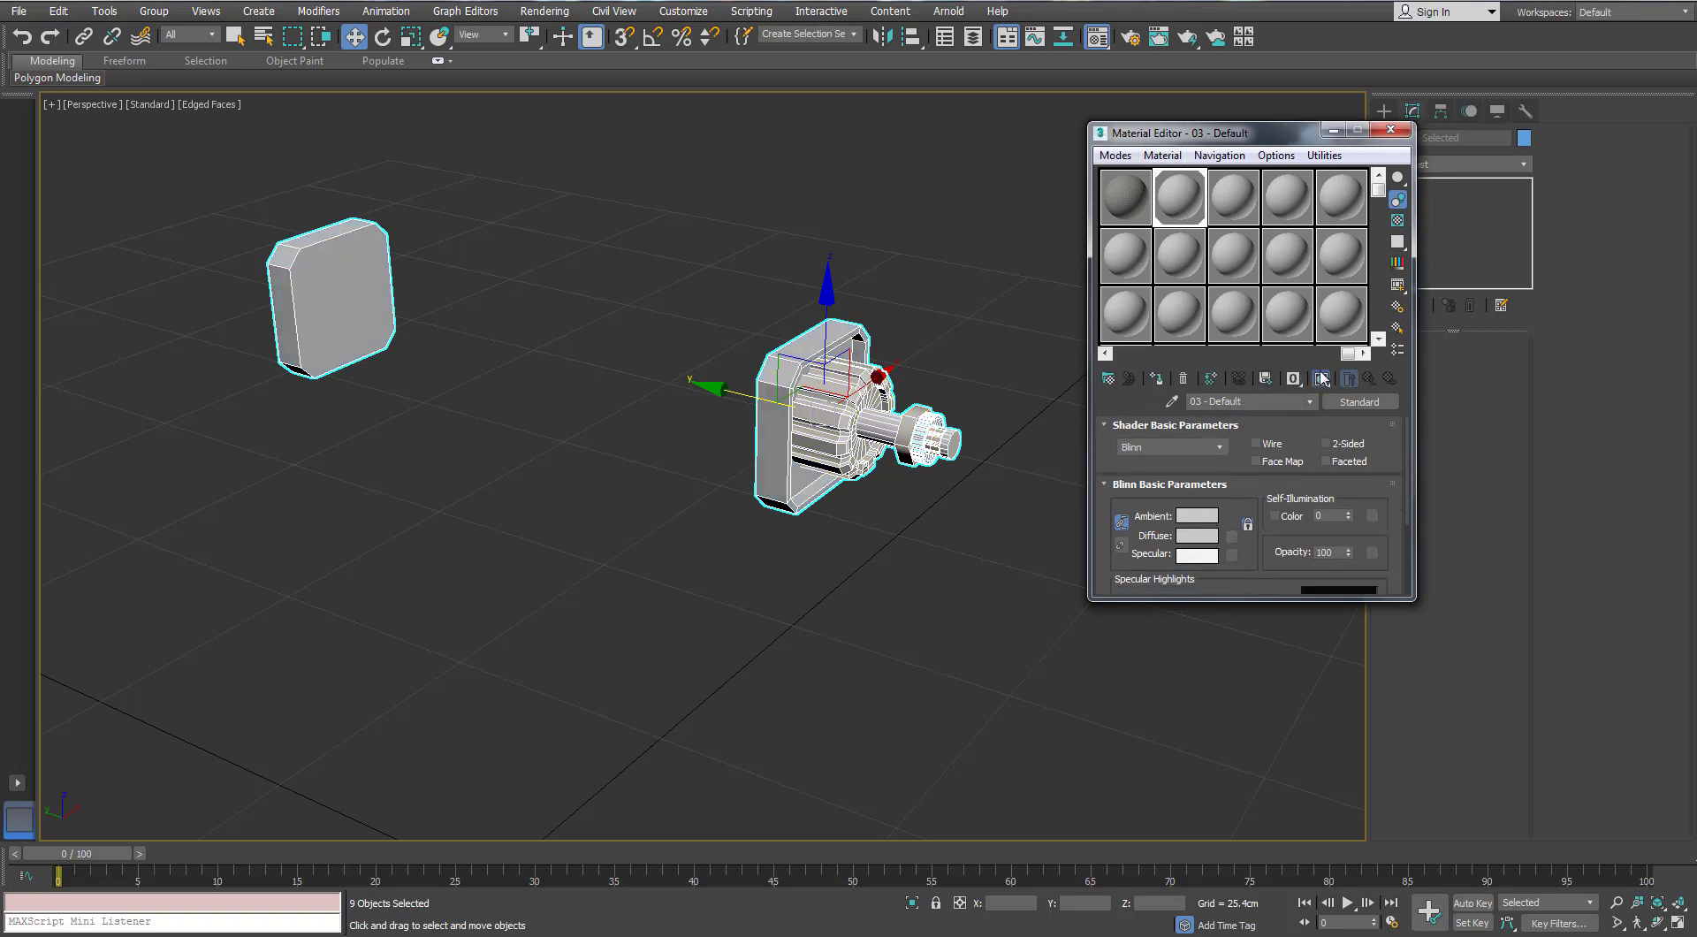
Set the material's diffuse colour to a dark grey with value 39 and close the material editor
left_click(1197, 536)
left_click_drag(392, 477, 391, 430)
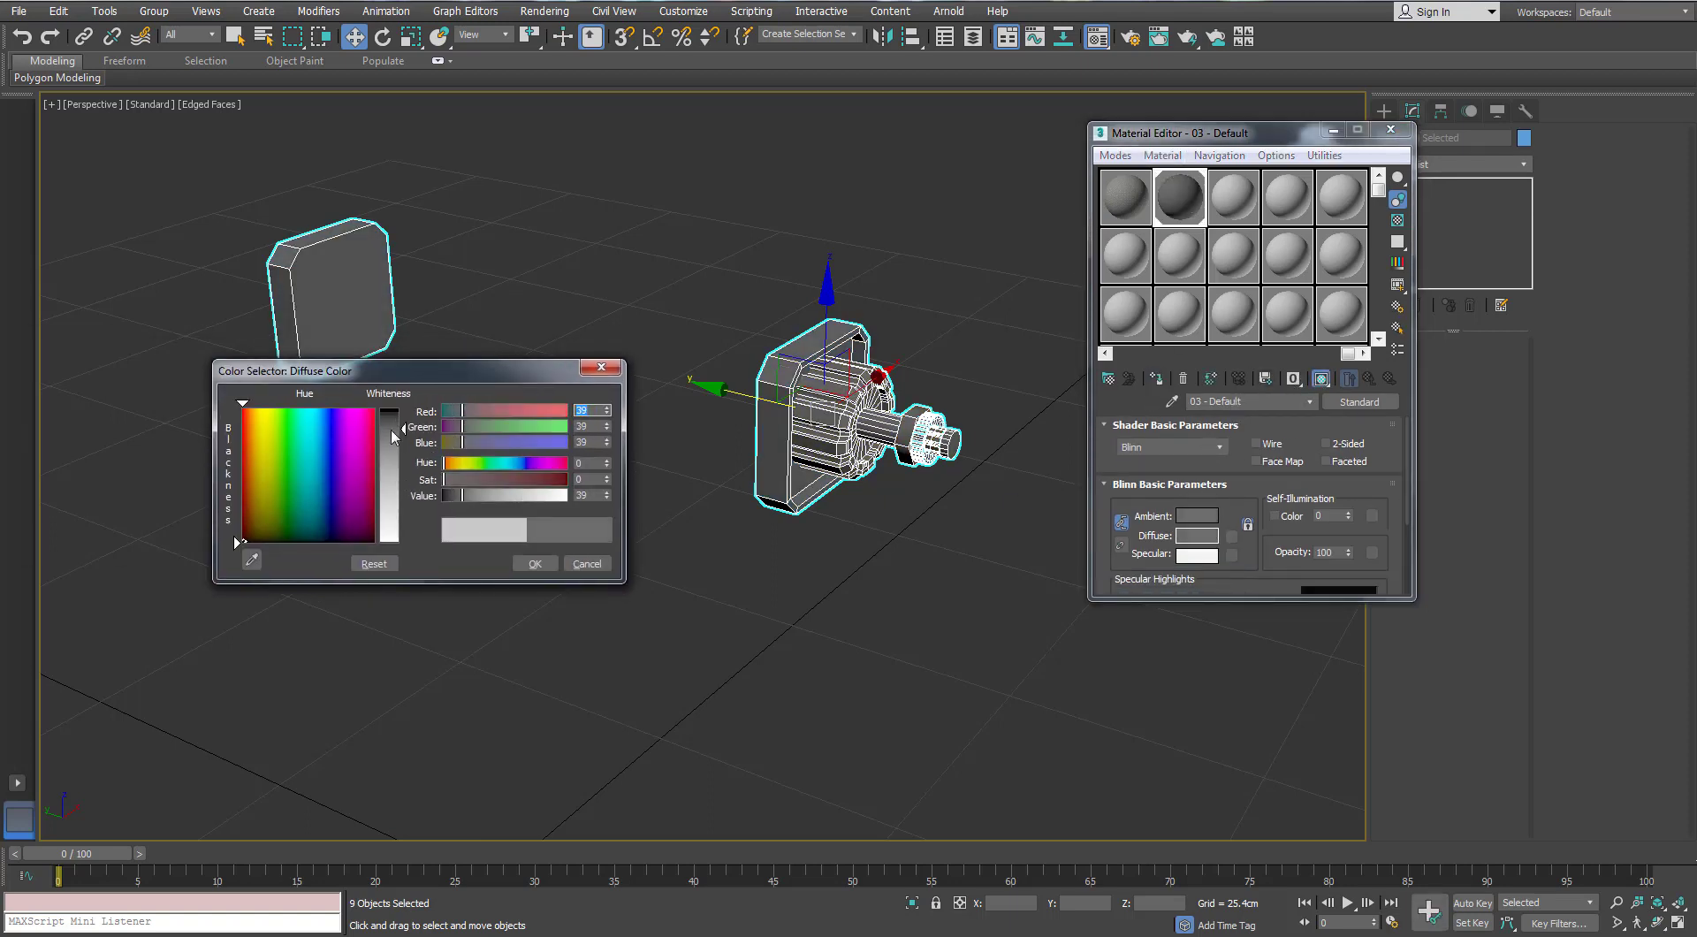
left_click(531, 564)
left_click(645, 567)
left_click(1391, 130)
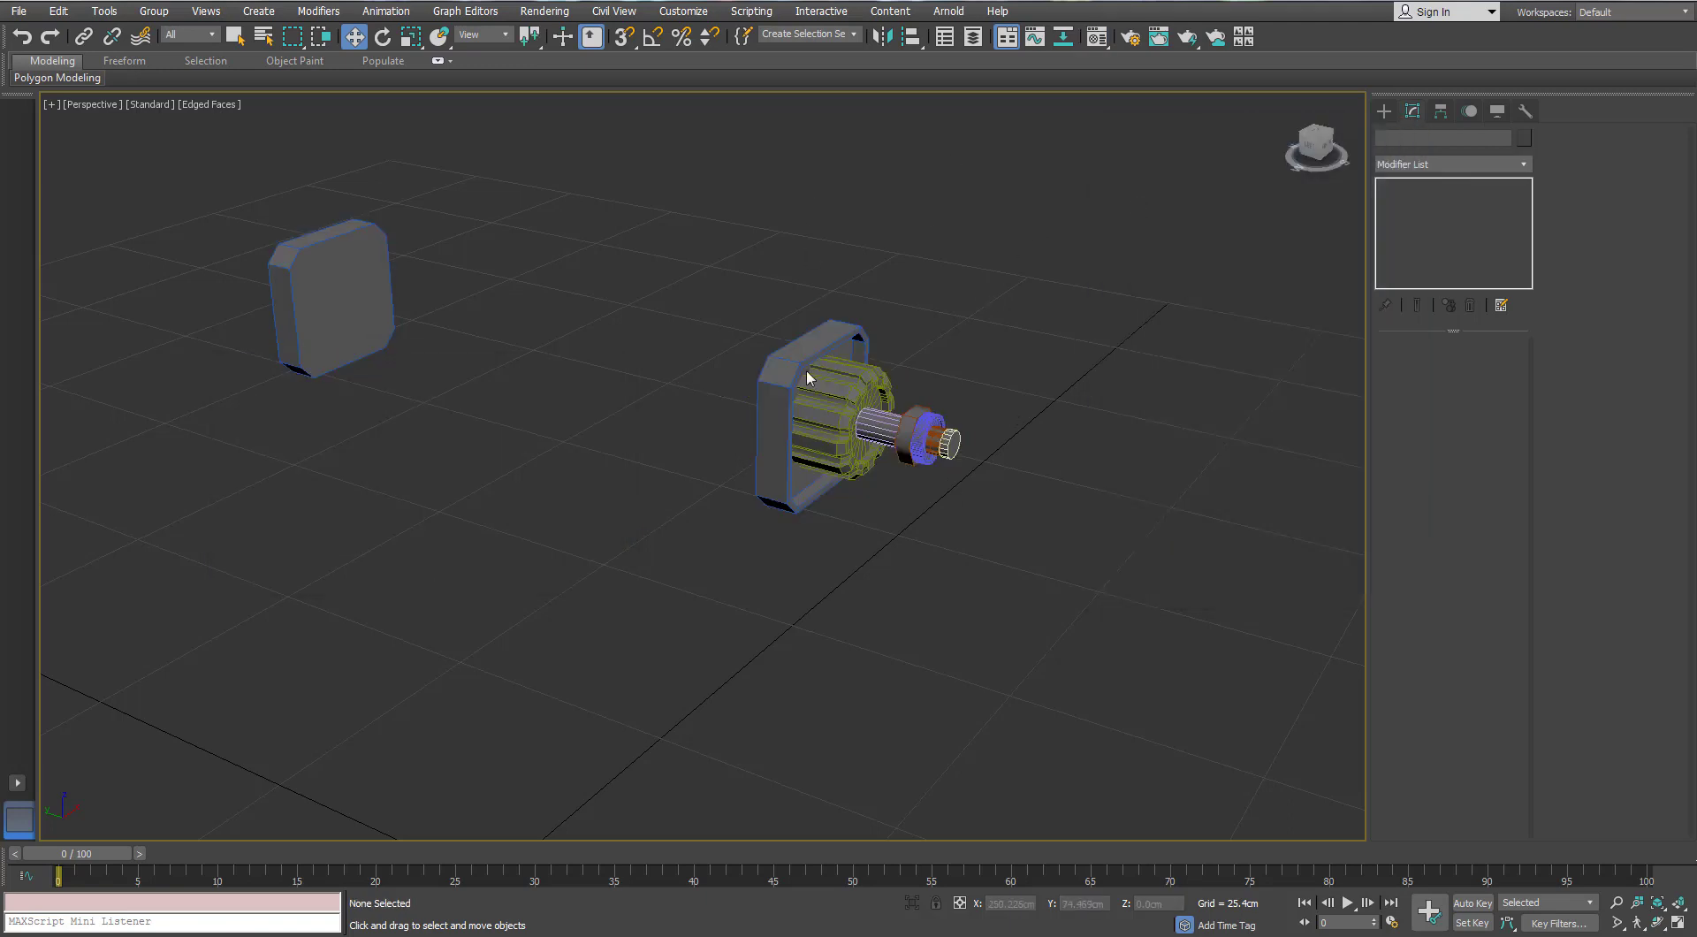
Select all nine objects and set their wireframe object colour to black
left_click_drag(232, 665, 232, 665)
left_click(1524, 138)
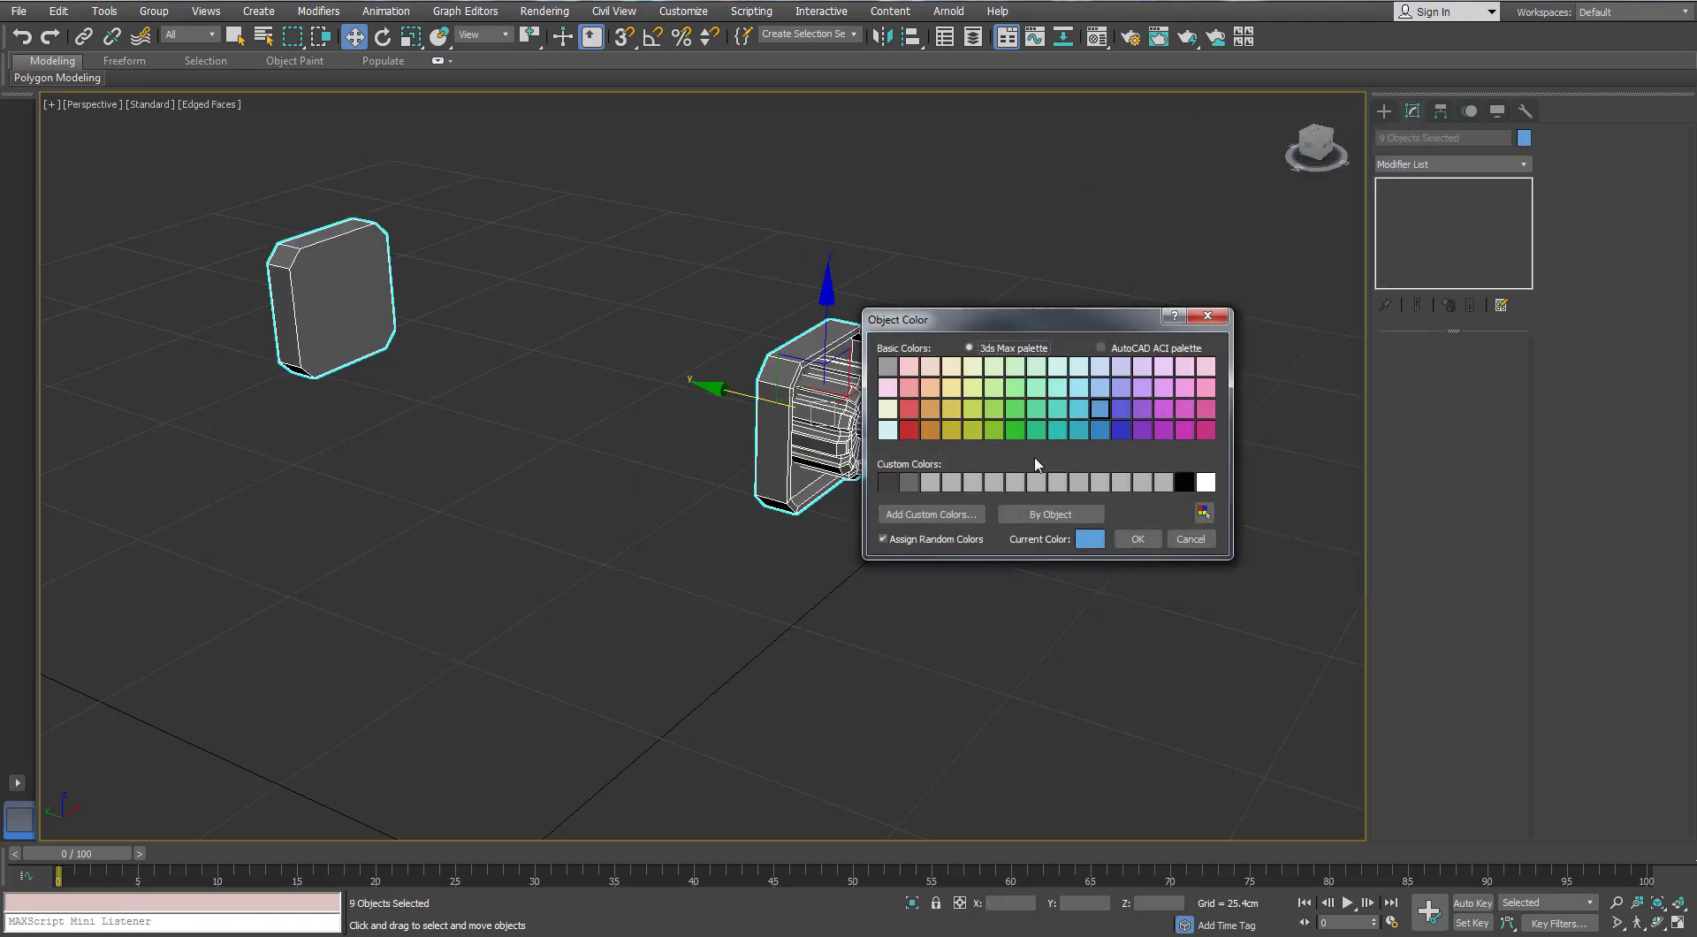
left_click(1138, 538)
left_click(944, 571)
Select the large outer back polygon of the box holding the knob and clone it to an element, scaled slightly smaller
middle_click_drag(944, 571, 1005, 390, "alt")
scroll(864, 501, "up", 5)
scroll(823, 433, "down", 3)
scroll(686, 434, "down", 3)
scroll(754, 420, "up", 3)
left_click(856, 397)
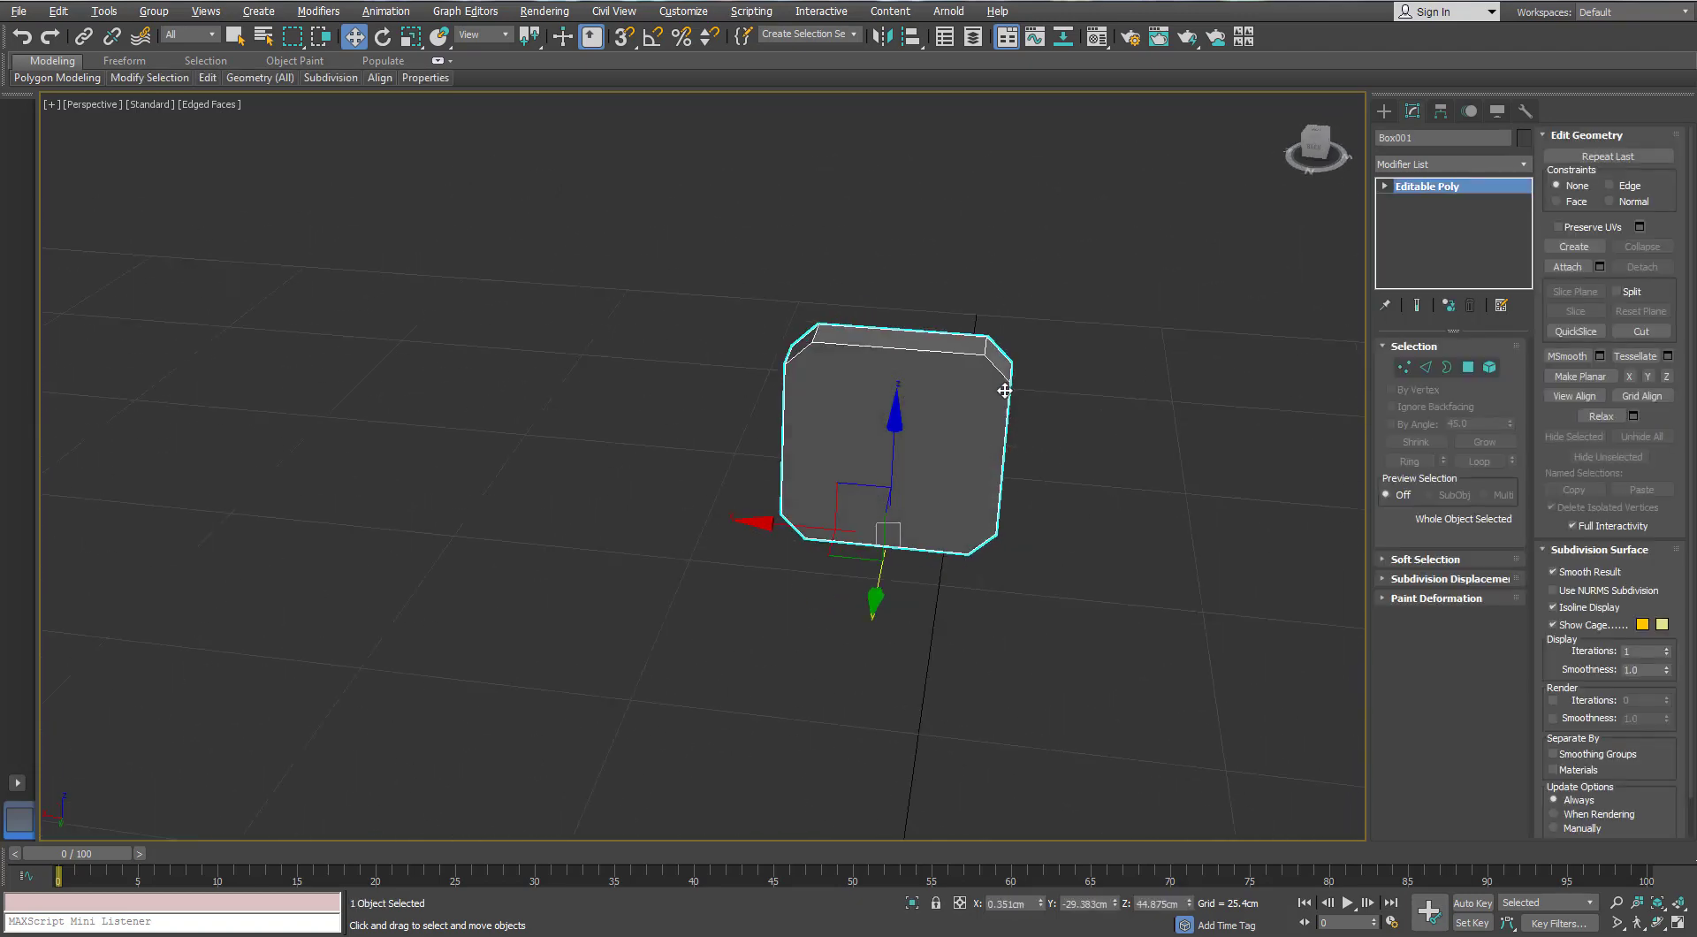
left_click(1468, 368)
left_click(926, 390)
scroll(934, 392, "up", 4)
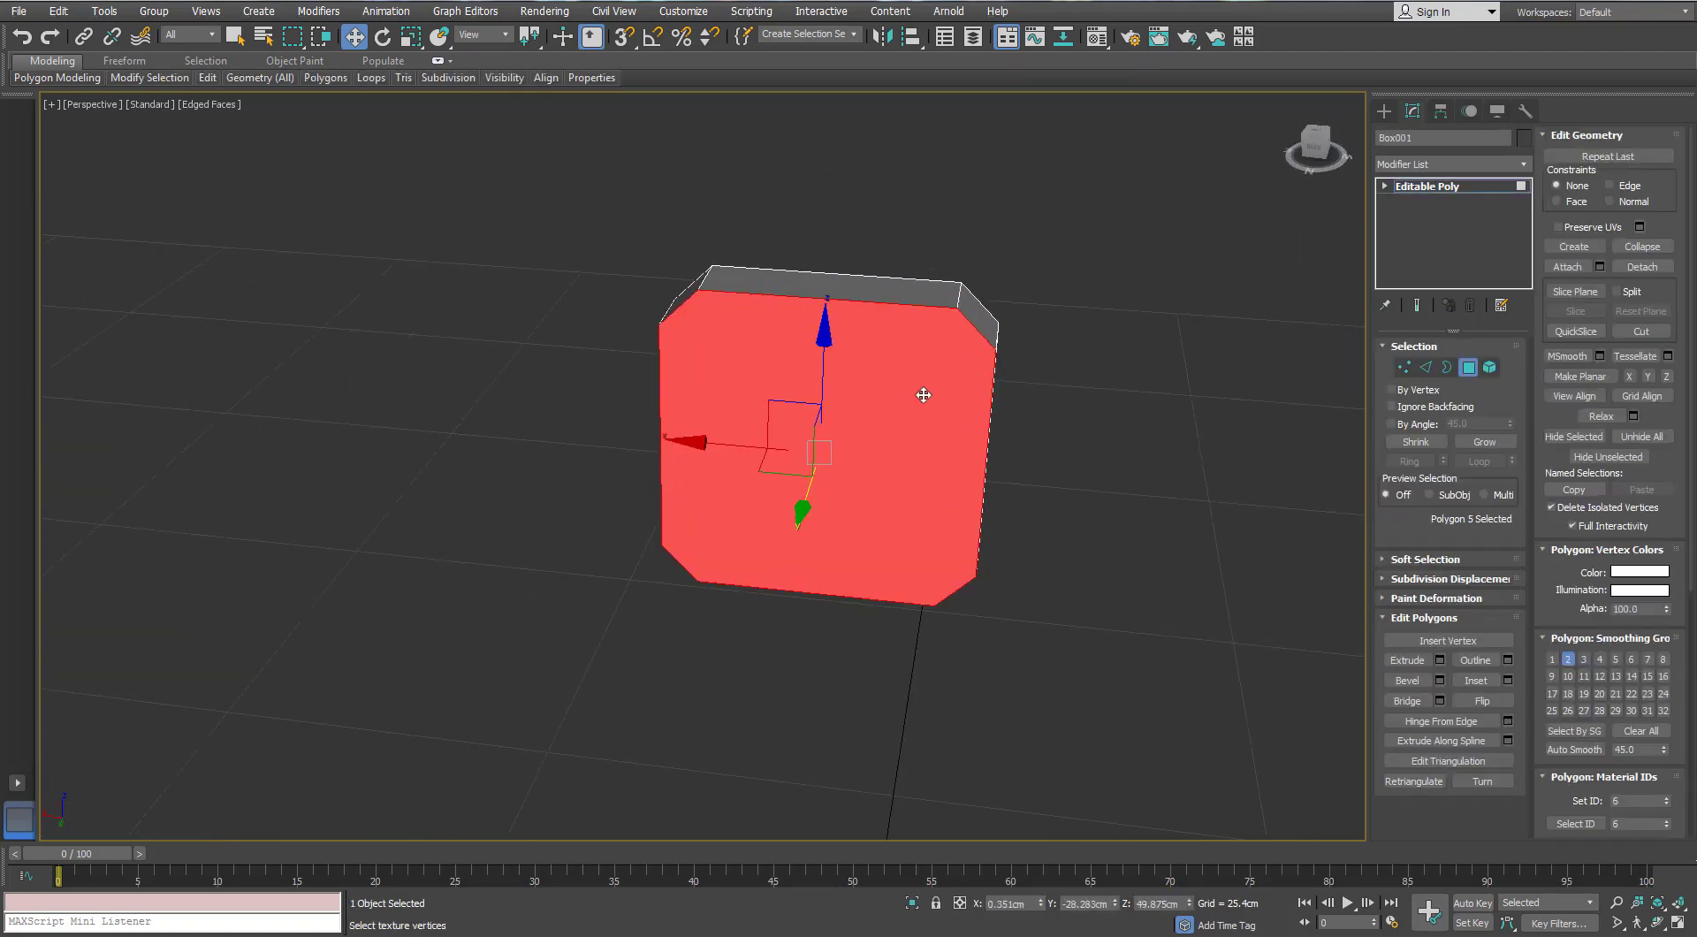
scroll(928, 385, "up", 2)
middle_click_drag(850, 341, 867, 344, "alt")
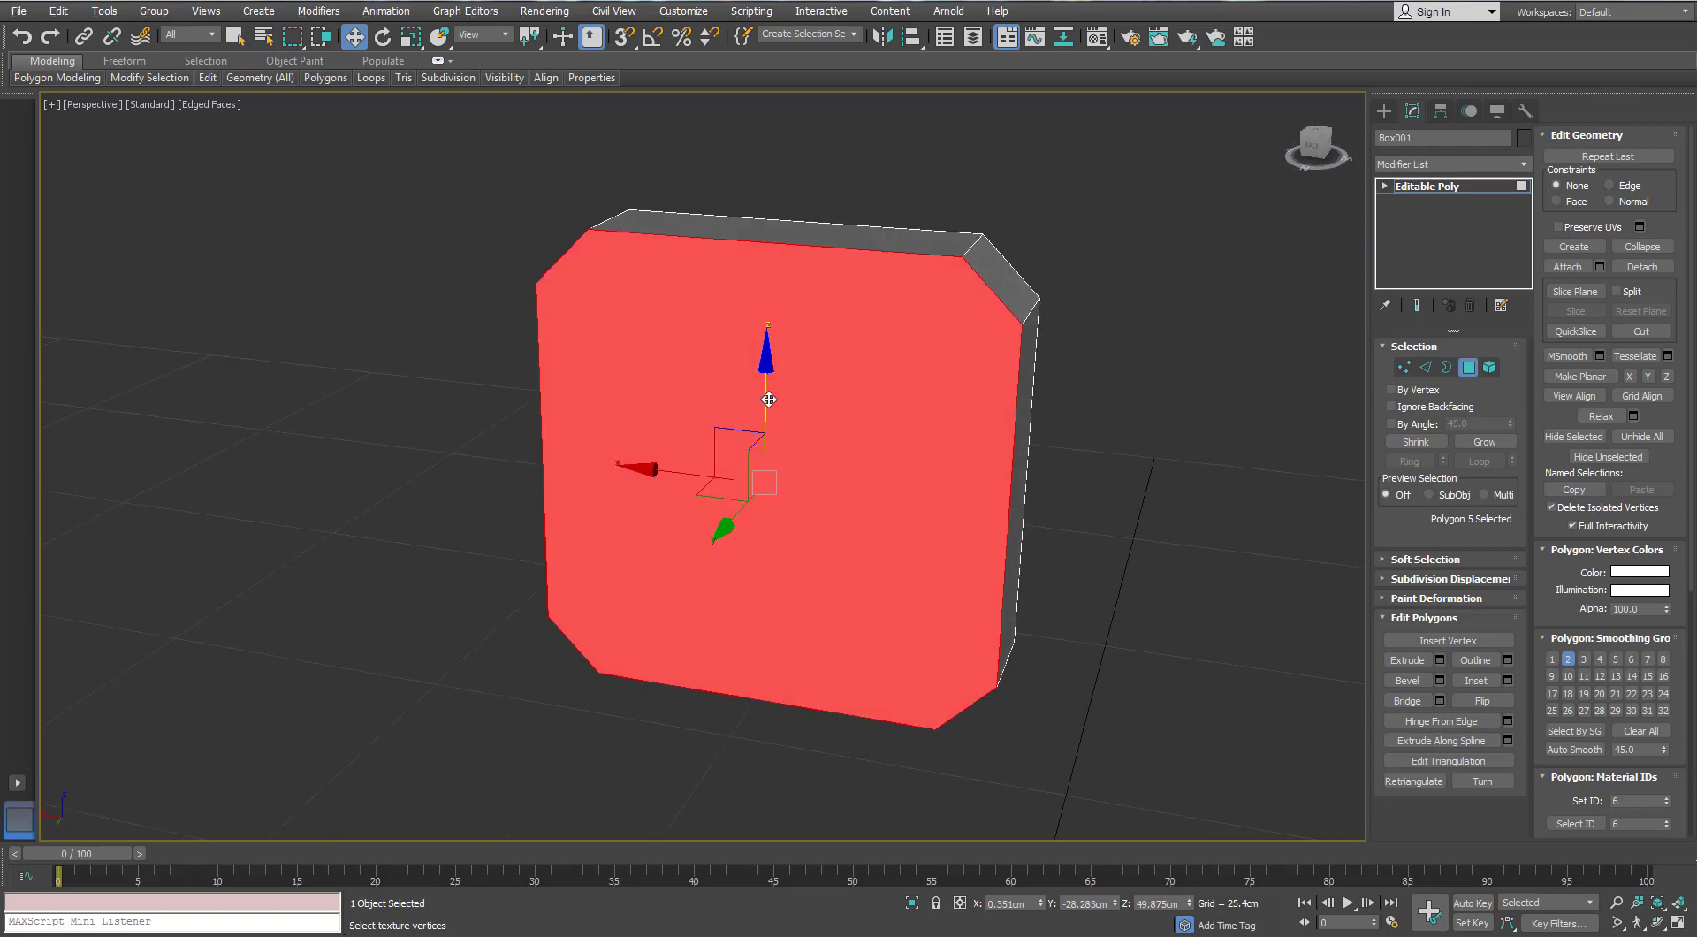
left_click(412, 37)
left_click_drag(764, 453, 762, 454, "shift")
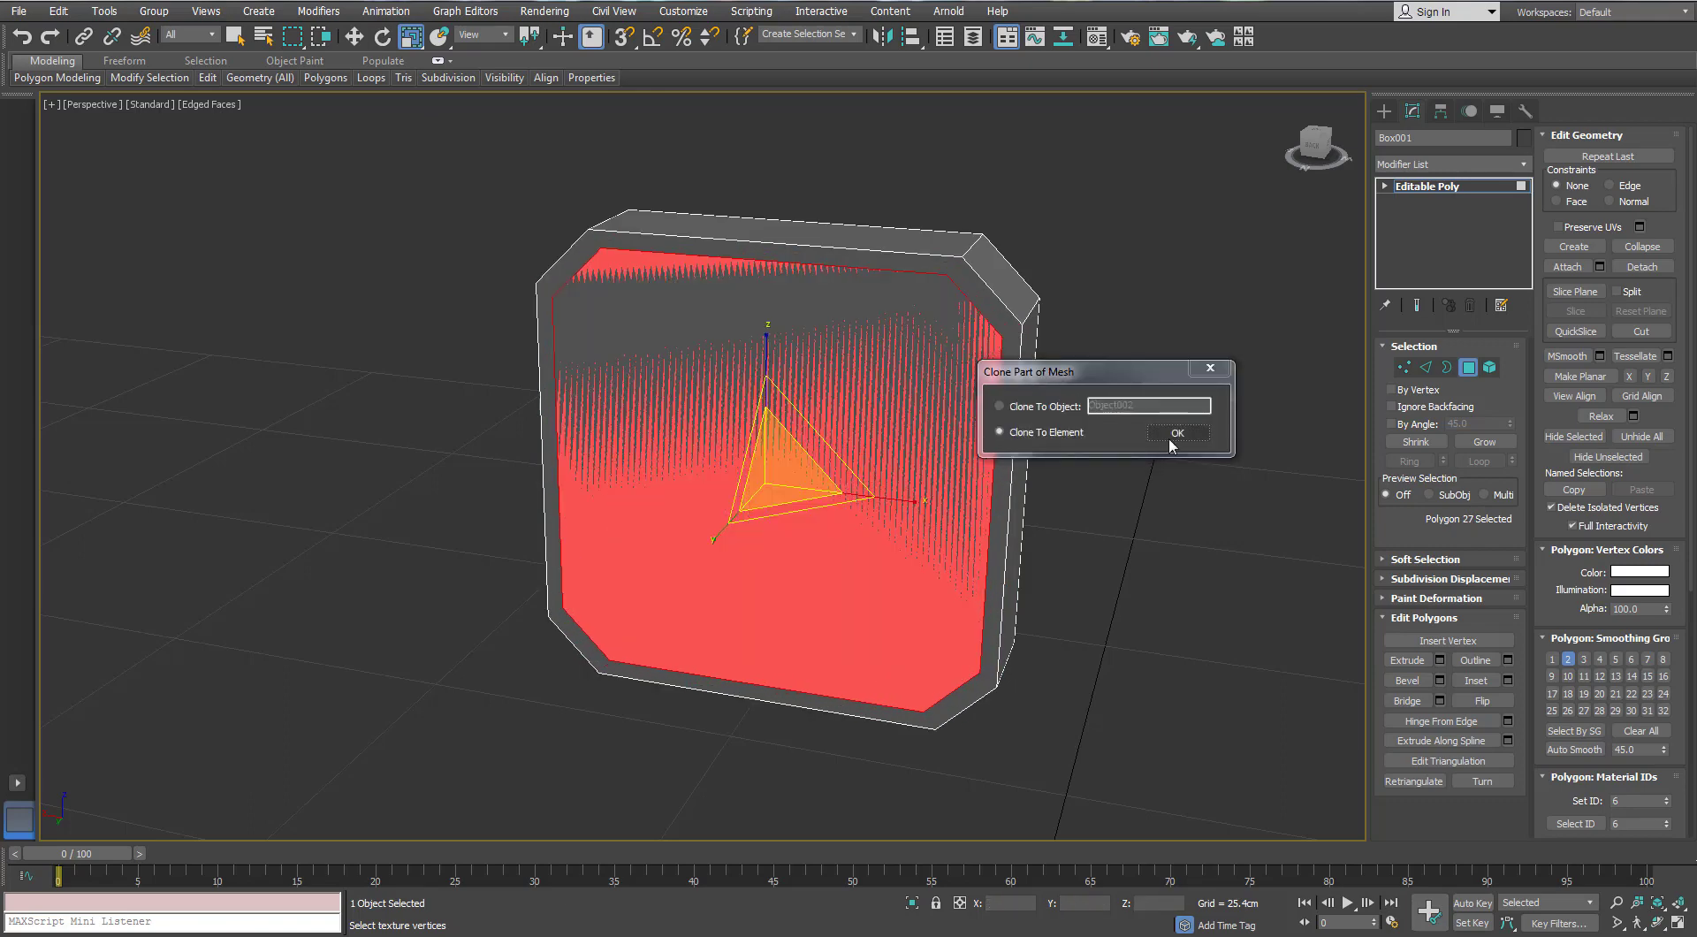
left_click(1171, 440)
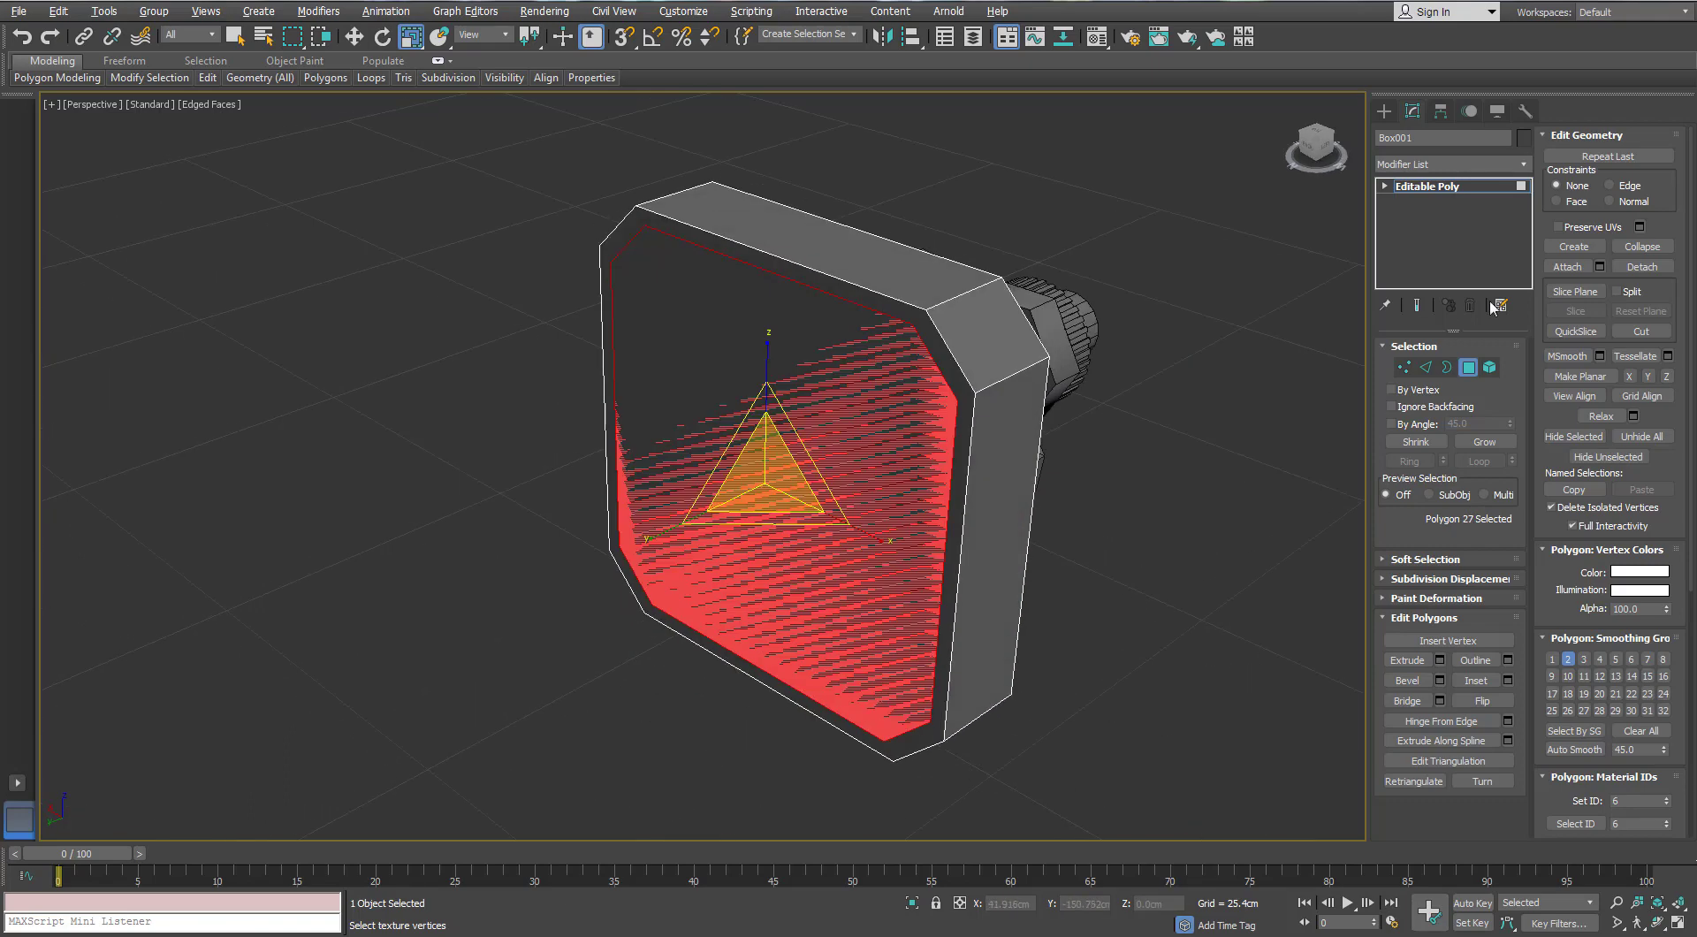
Detach the scaled-down polygon as a separate object and select it
left_click(1624, 267)
left_click(1021, 463)
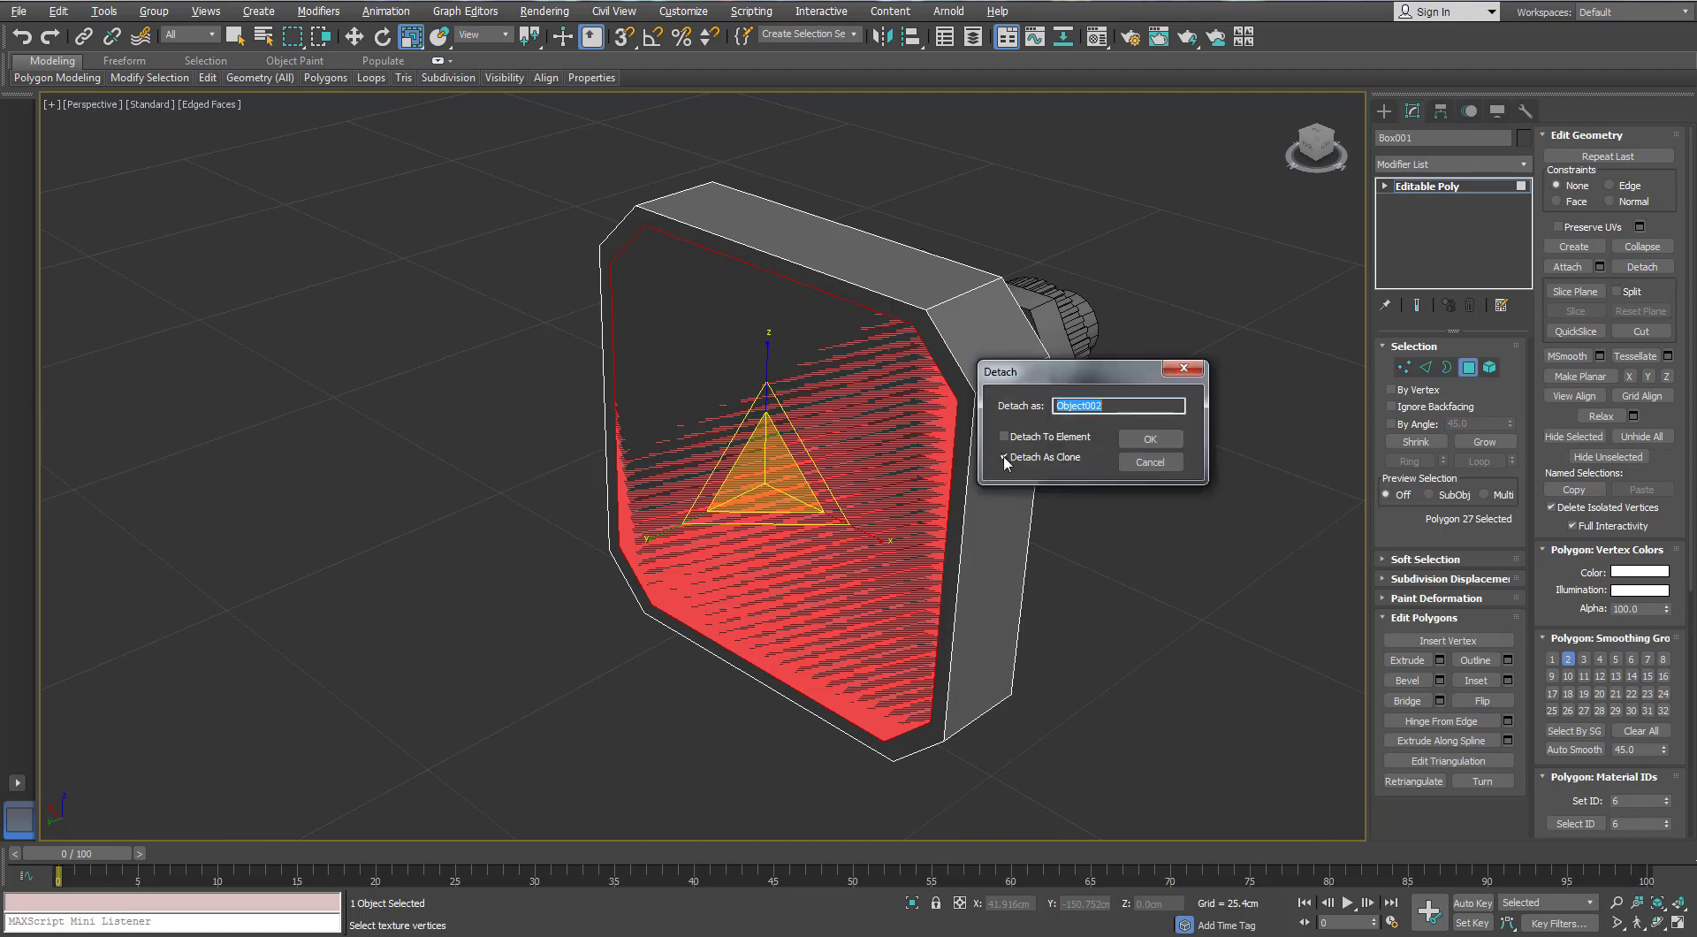
left_click(1150, 440)
left_click(1468, 367)
left_click(894, 367)
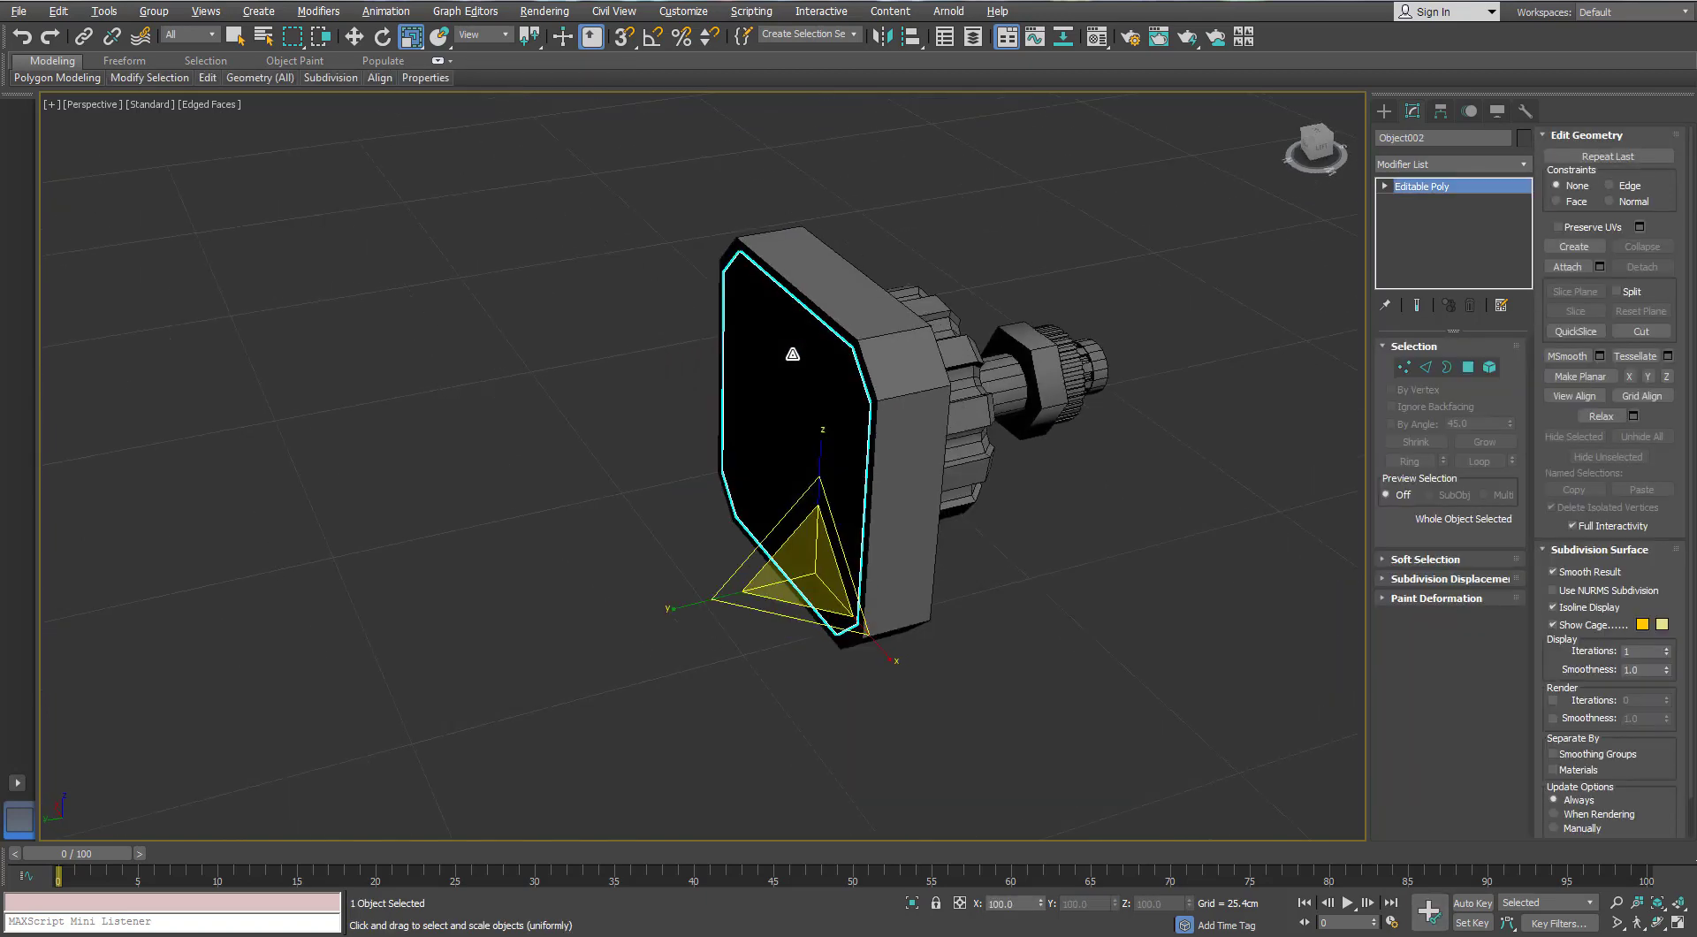
Inset the large inner polygon of the mirrored box, the one facing the knob assembly, to leave a narrow rim
middle_click_drag(793, 355, 313, 343)
scroll(828, 359, "down", 3)
left_click(221, 374)
left_click(1474, 369)
left_click(327, 333)
scroll(312, 343, "up", 3)
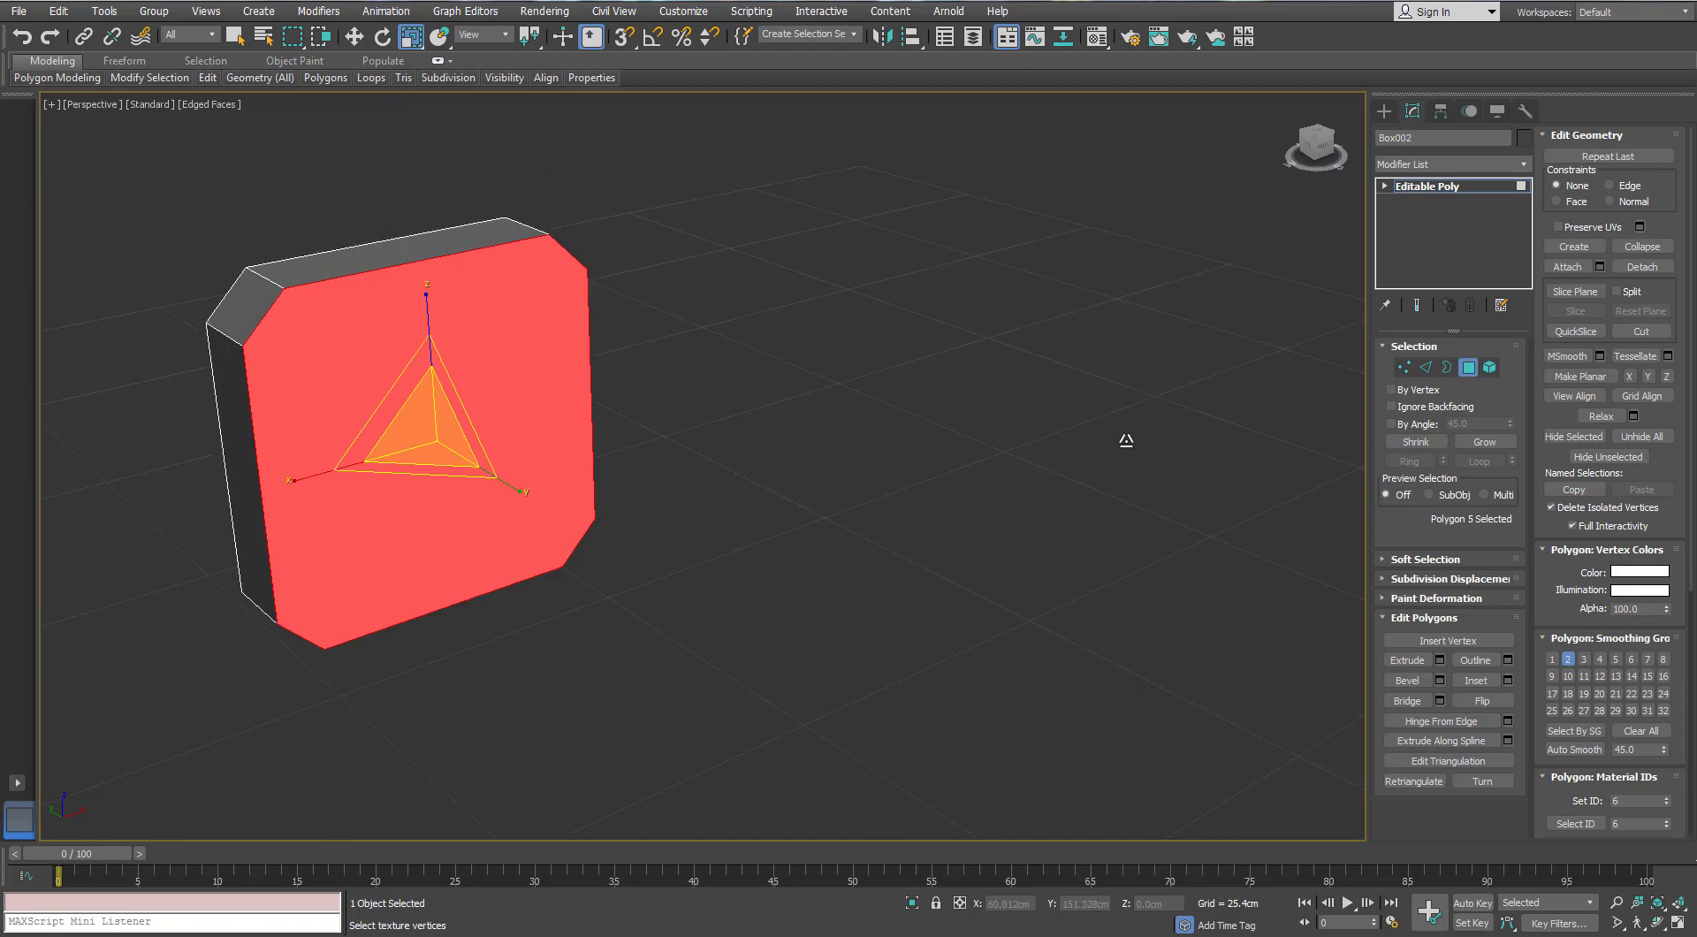
left_click(1508, 680)
left_click(1085, 478)
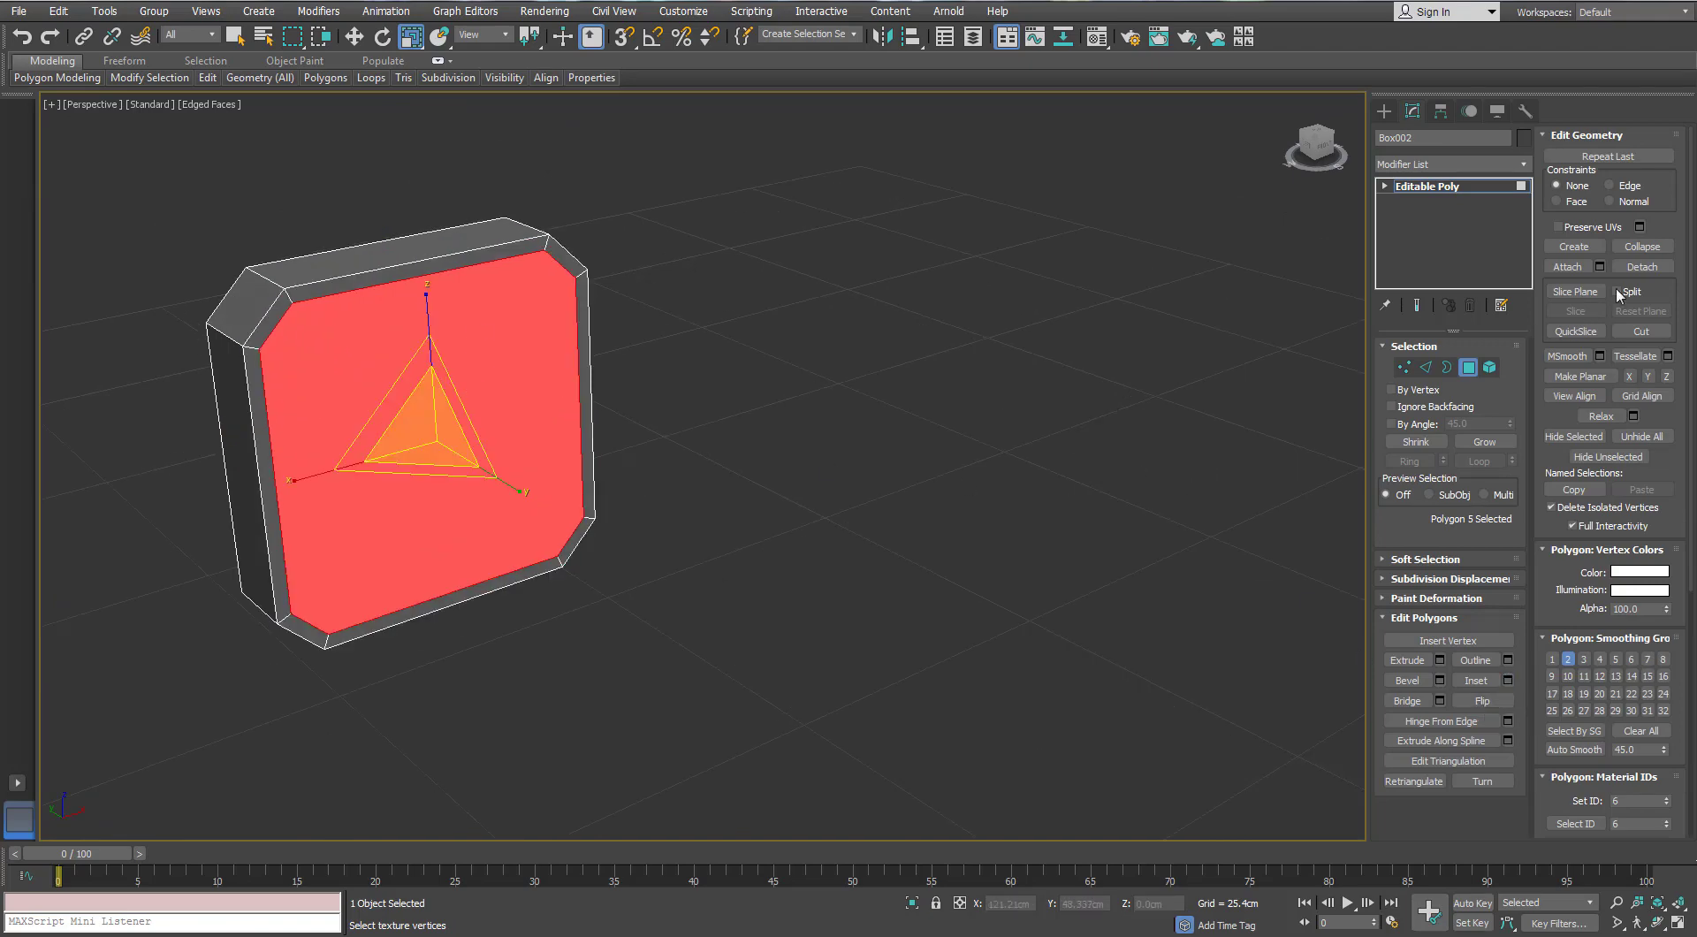
Detach the mirrored box's inset polygon as a separate object and select it
left_click(1643, 266)
left_click(1131, 440)
left_click(1467, 369)
left_click(553, 370)
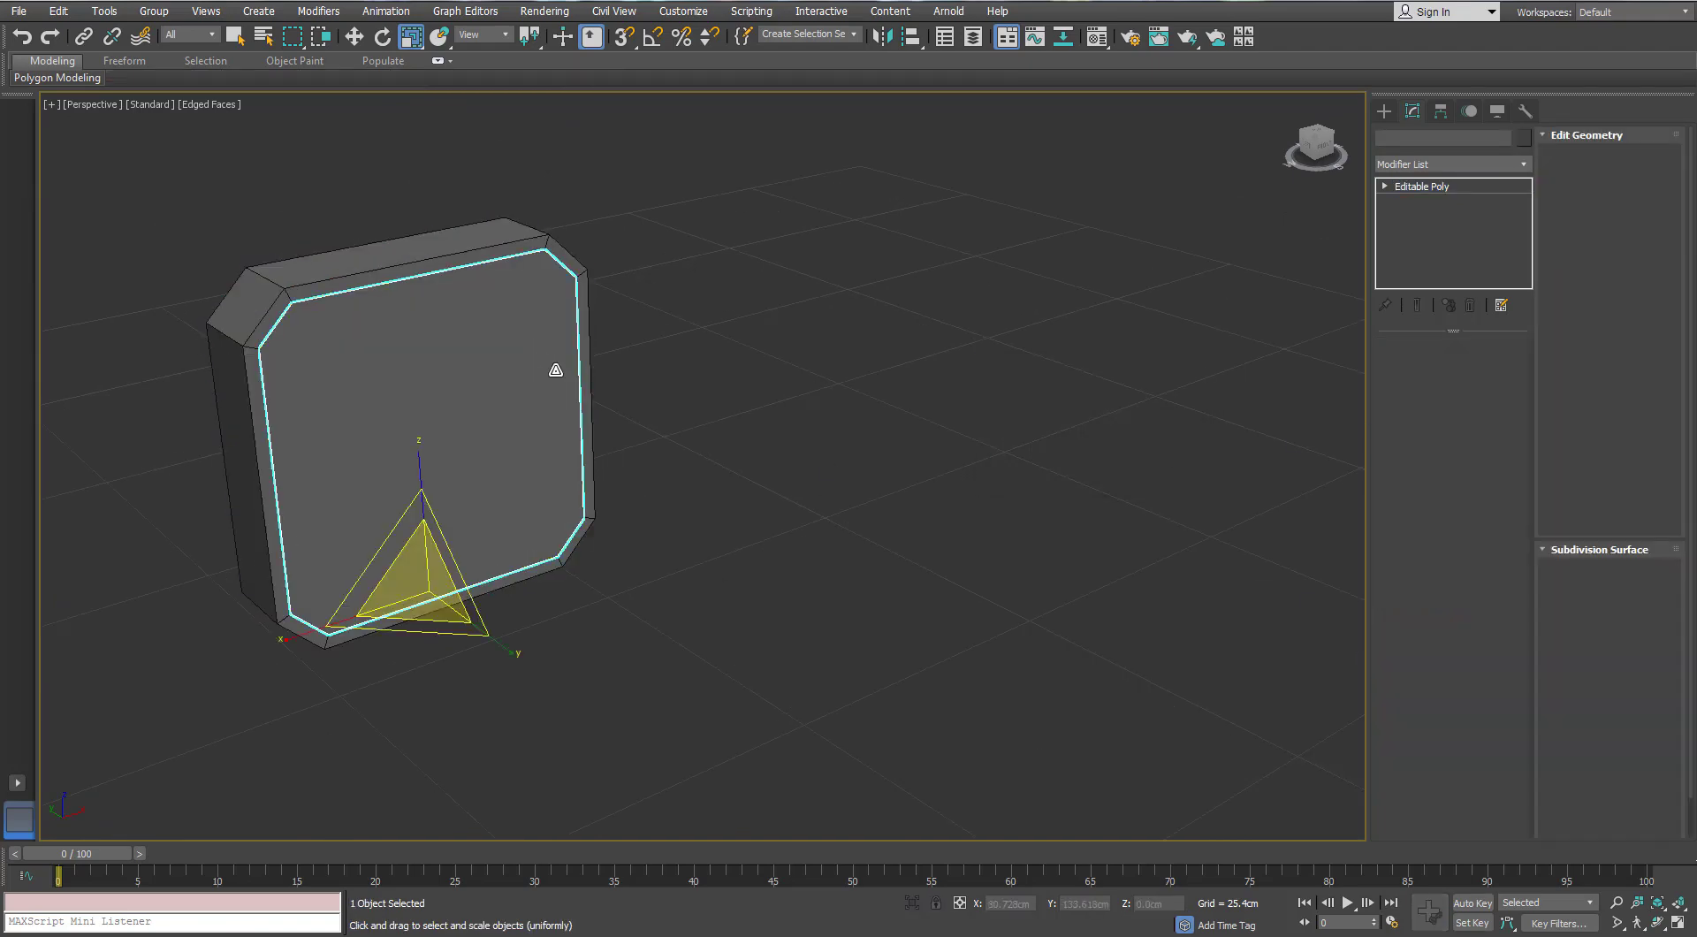
Attach the mirrored box's detached panel to the detached back panel of the knob box as one object
middle_click_drag(553, 370, 820, 299, "alt")
left_click(1106, 227, "ctrl")
middle_click_drag(954, 309, 814, 469, "alt")
scroll(814, 469, "down", 2)
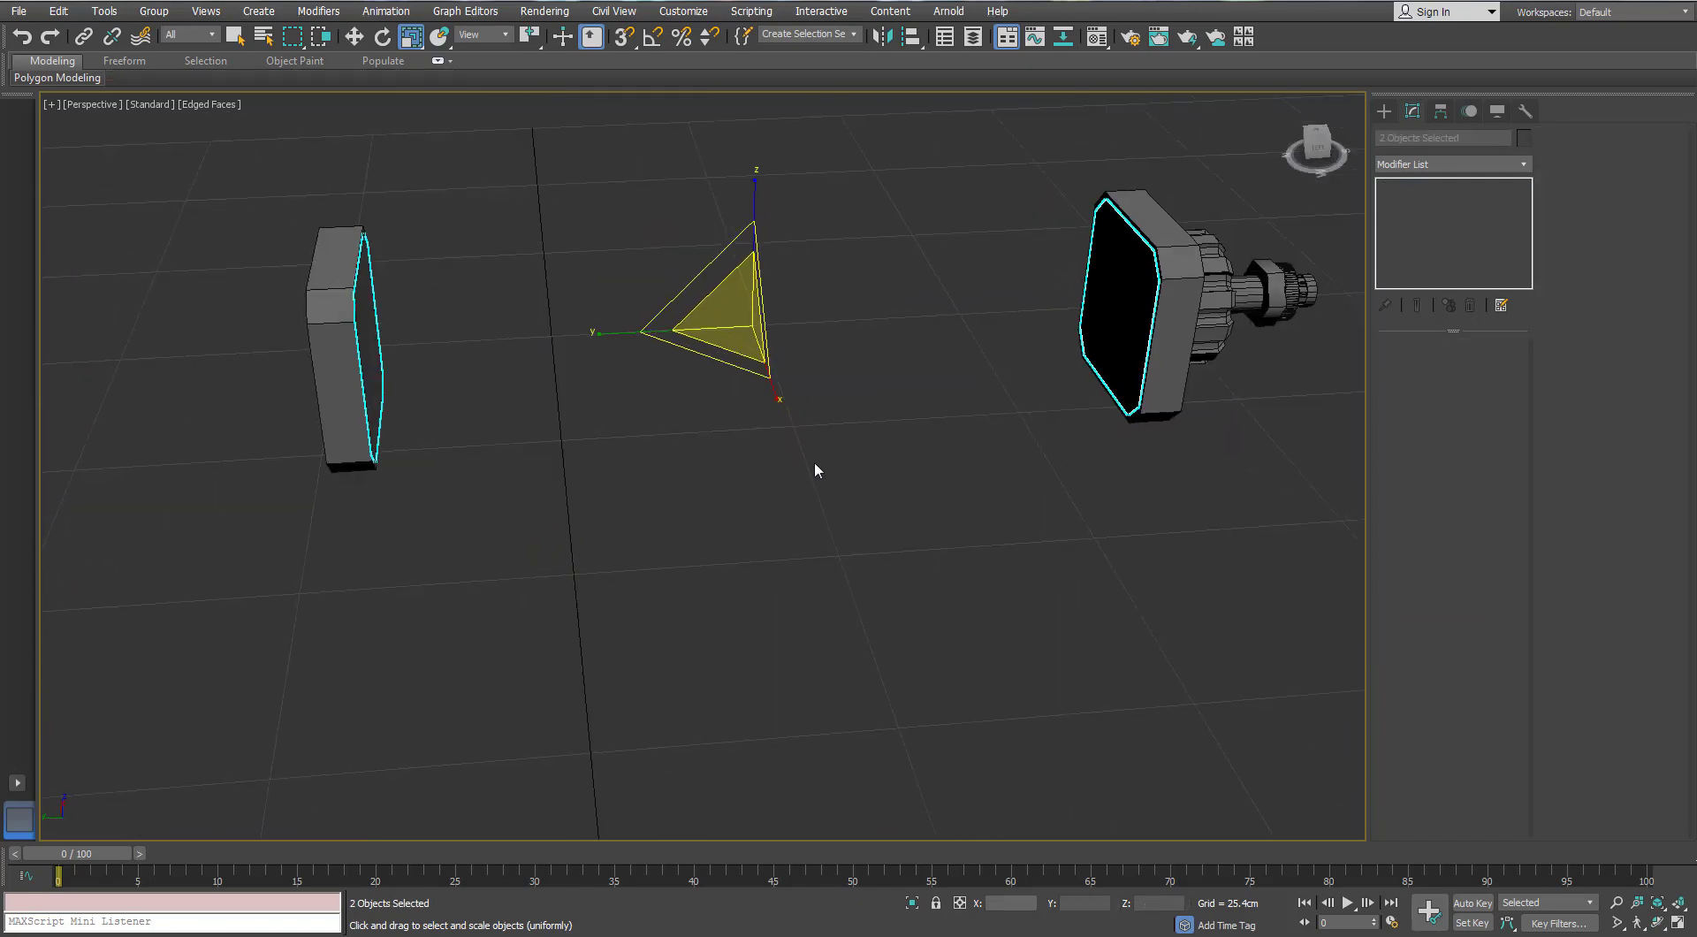
left_click(814, 470)
left_click(1121, 305)
middle_click_drag(659, 342, 640, 336, "alt")
left_click(1556, 266)
middle_click_drag(504, 326, 455, 322, "alt")
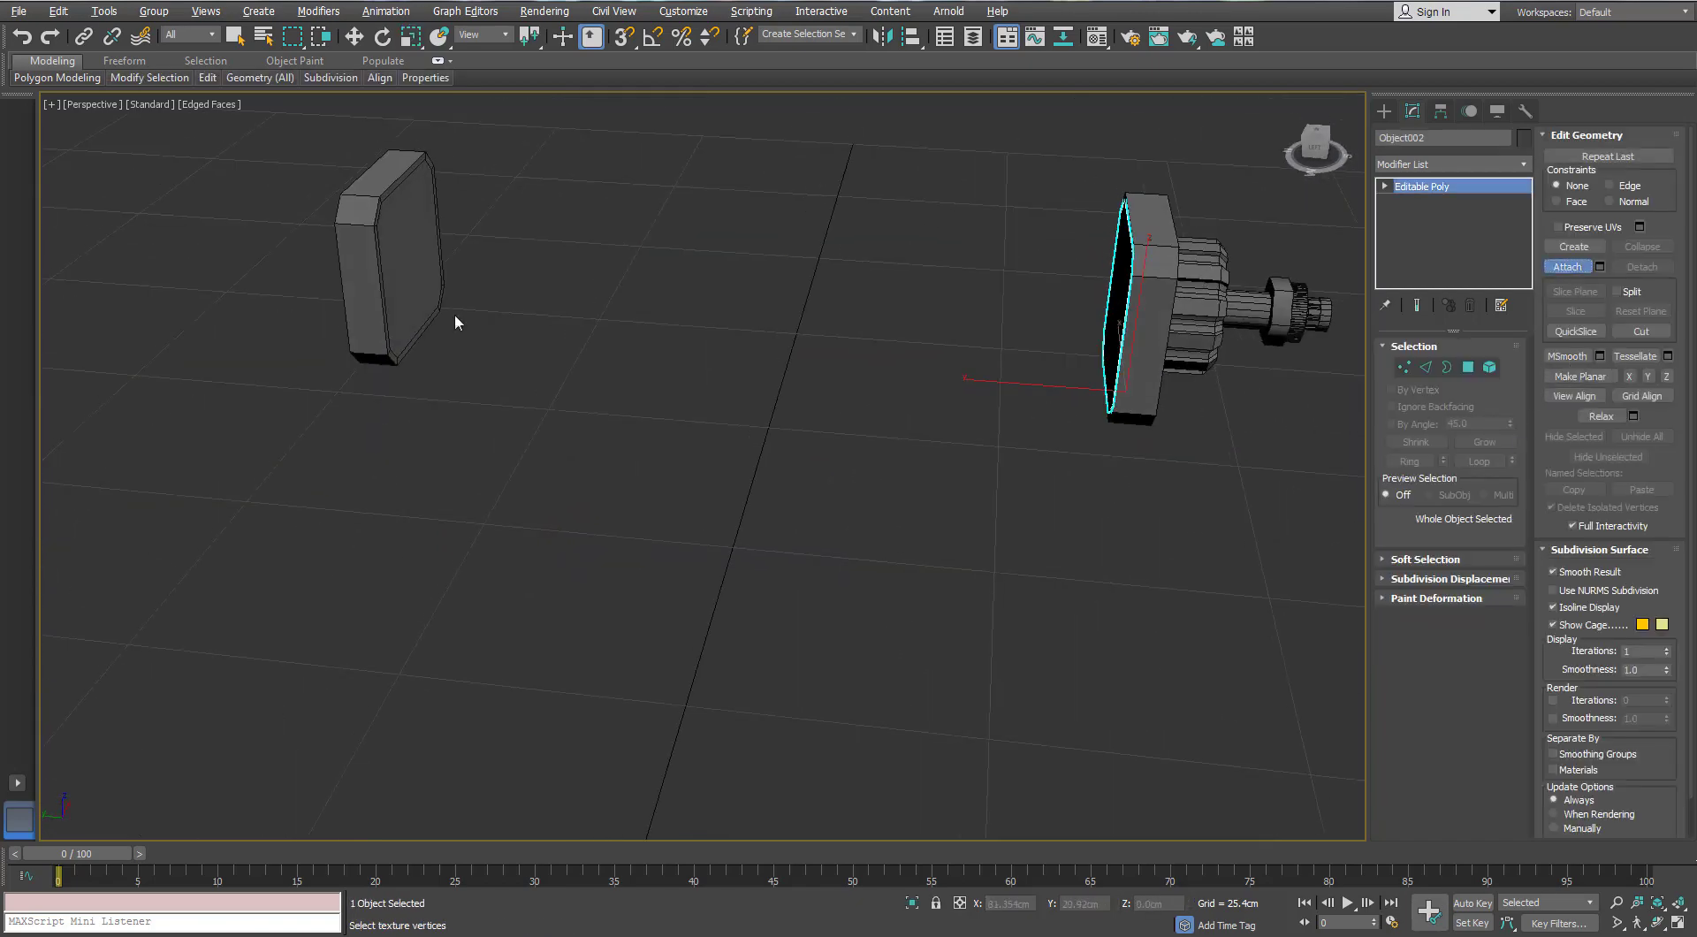
scroll(432, 265, "up", 4)
left_click(432, 257)
scroll(530, 274, "down", 3)
Bridge the open borders of the two attached panels to form a long body between the boxes
middle_click_drag(681, 307, 730, 285, "alt")
left_click(1440, 372)
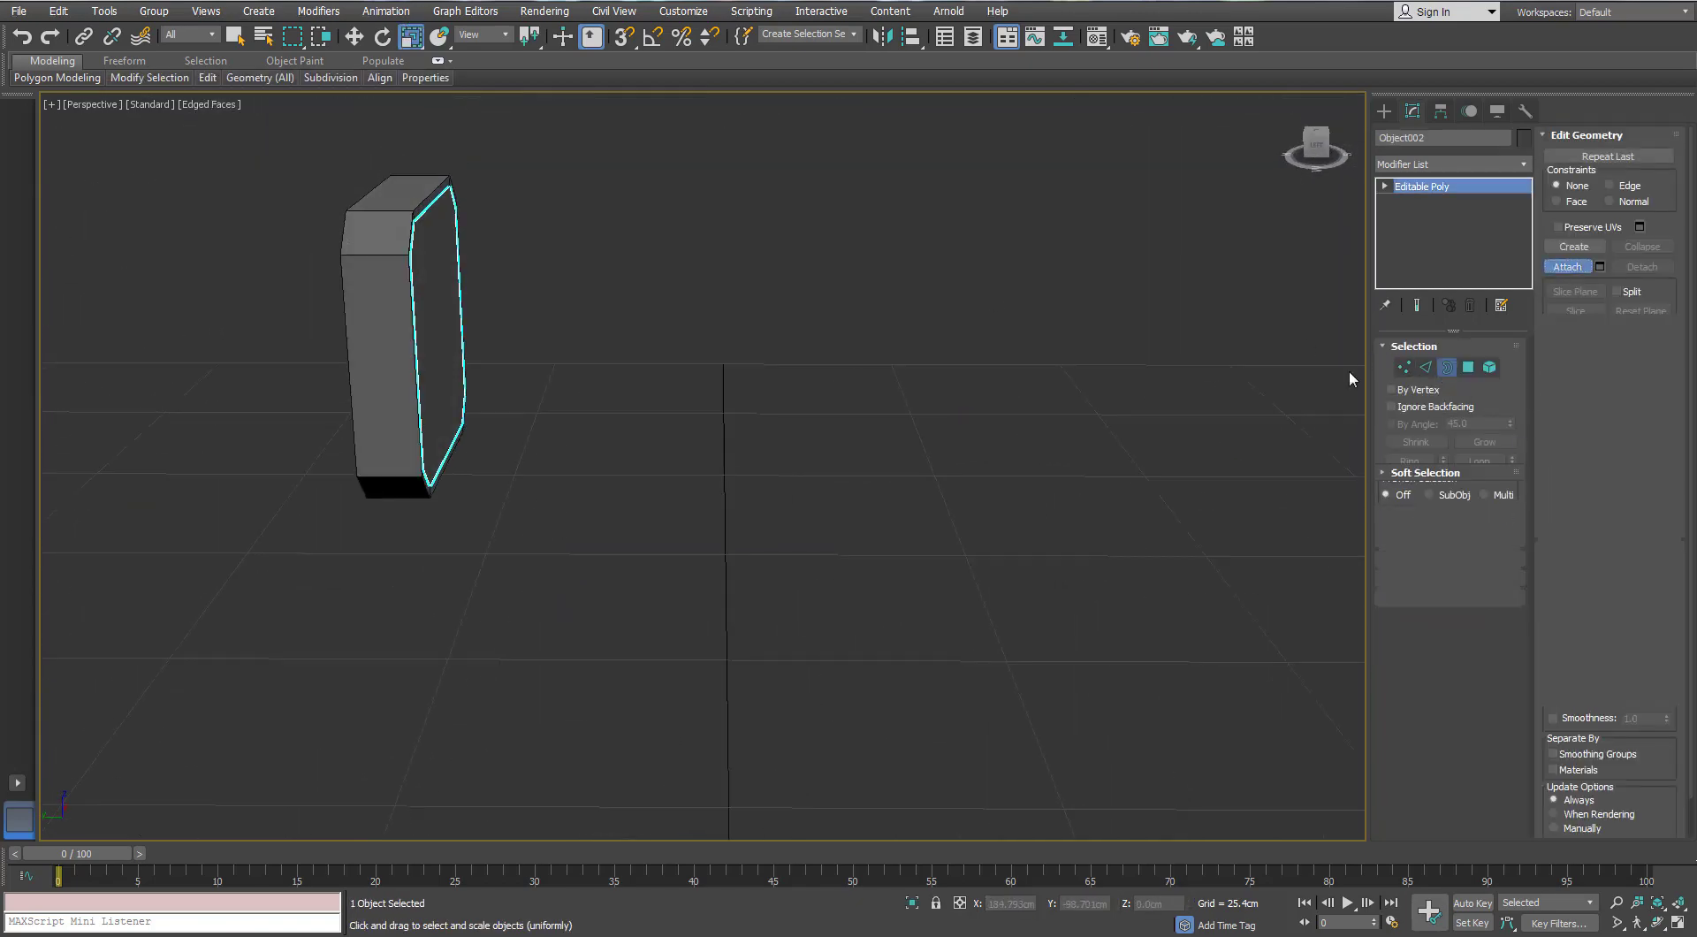
left_click(462, 309)
middle_click_drag(468, 305, 631, 274, "alt")
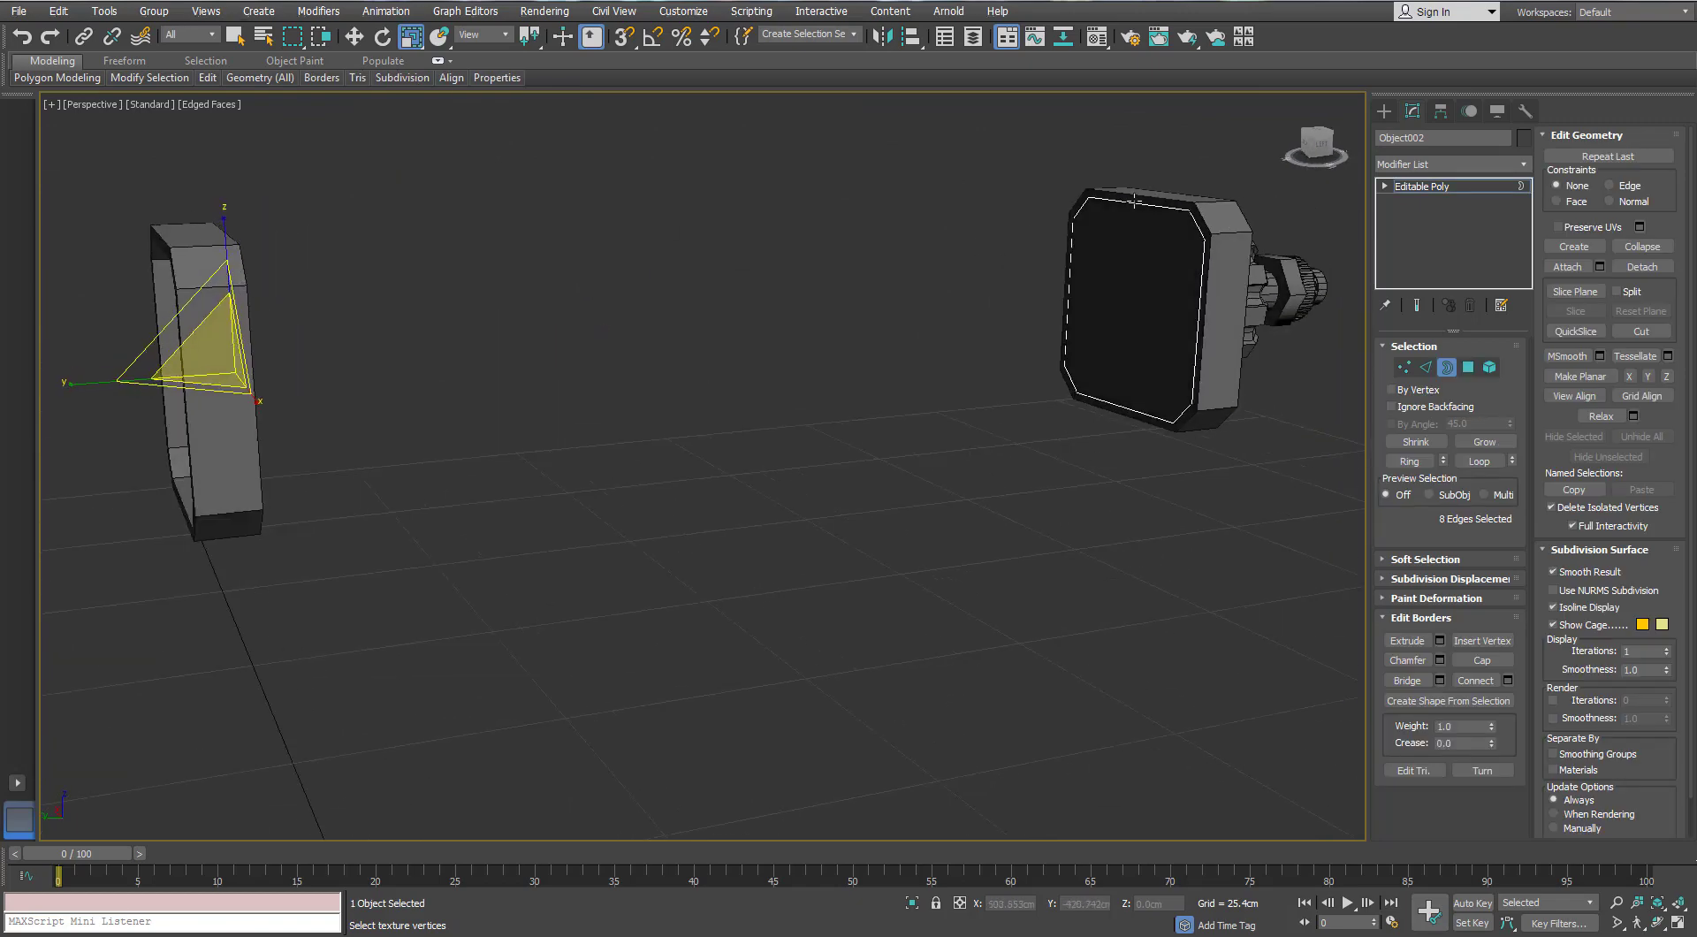
left_click(1135, 202, "ctrl")
middle_click_drag(1105, 230, 1032, 258, "alt")
left_click(1413, 680)
middle_click_drag(936, 428, 871, 491, "alt")
left_click(1445, 368)
Flip the bridged body's normals with a Normal modifier and convert it back to an editable poly
left_click(910, 500)
left_click(837, 337)
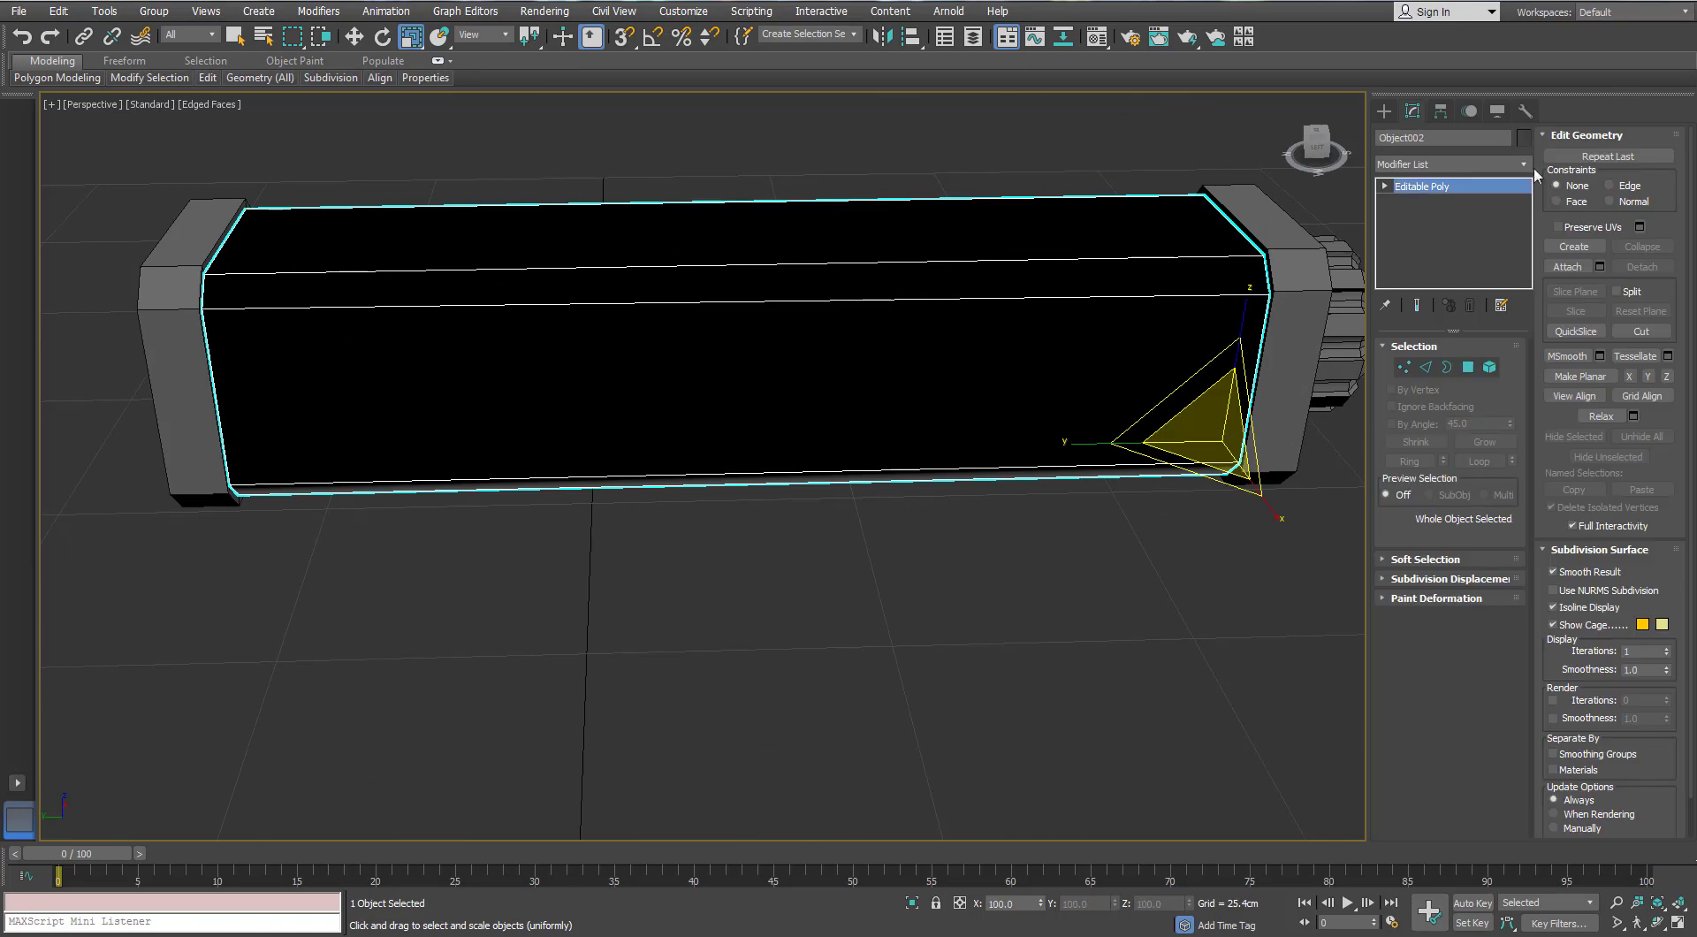
left_click(1524, 165)
key("n")
key("n")
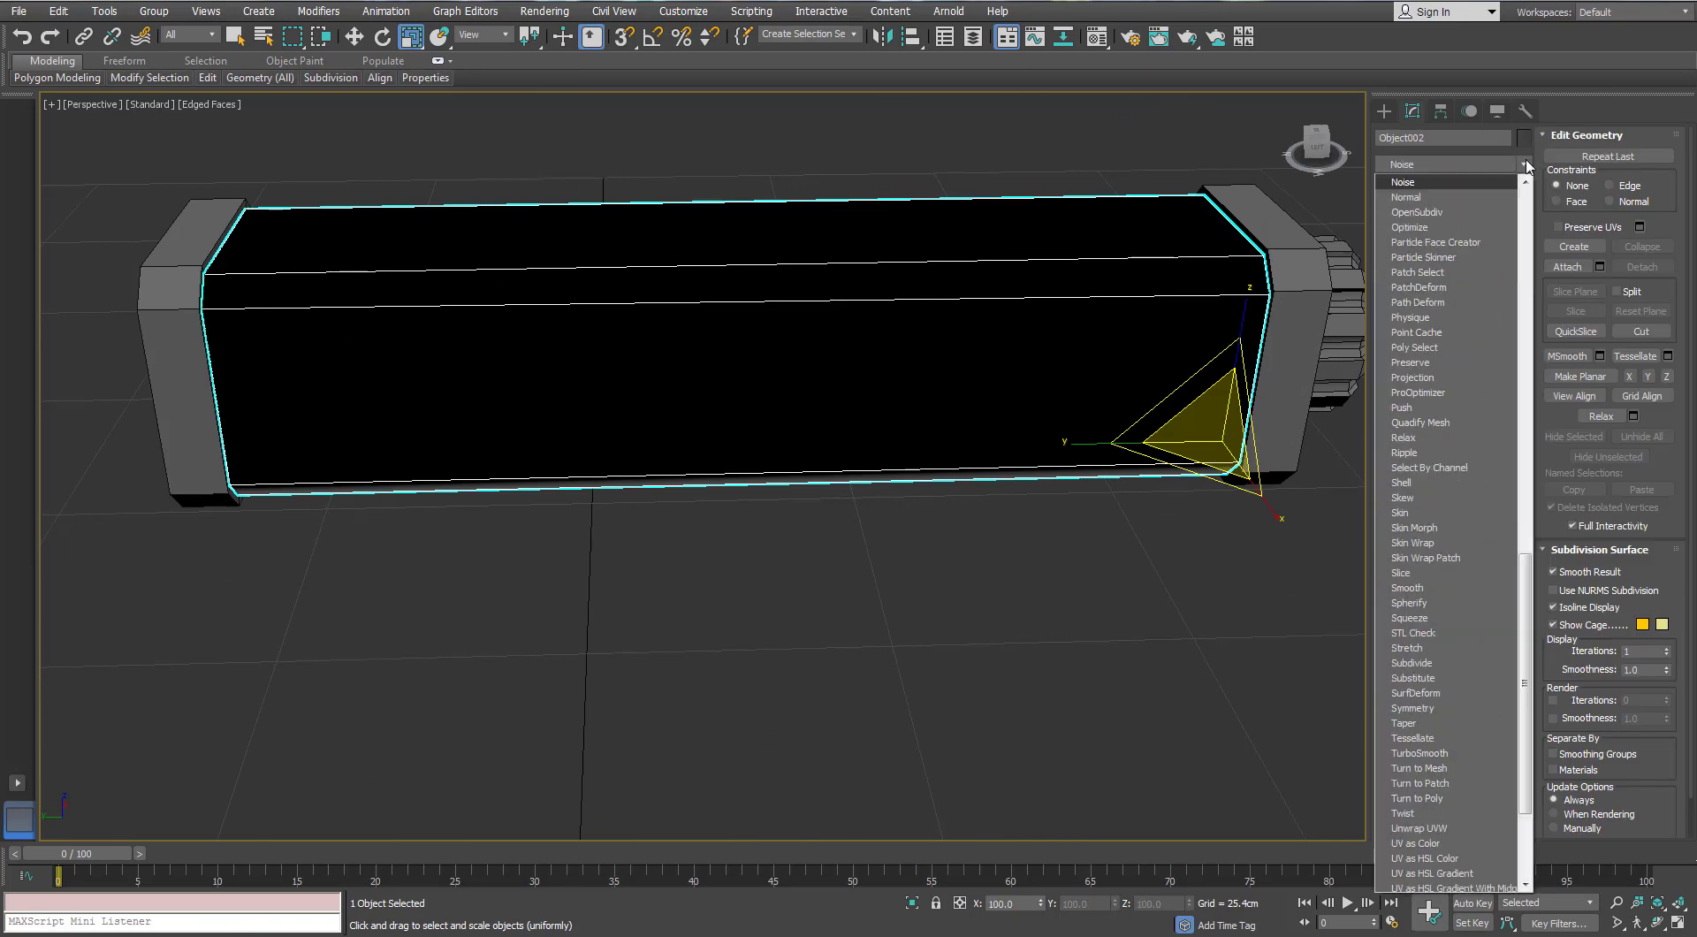
key("Return")
middle_click_drag(1211, 267, 977, 303, "alt")
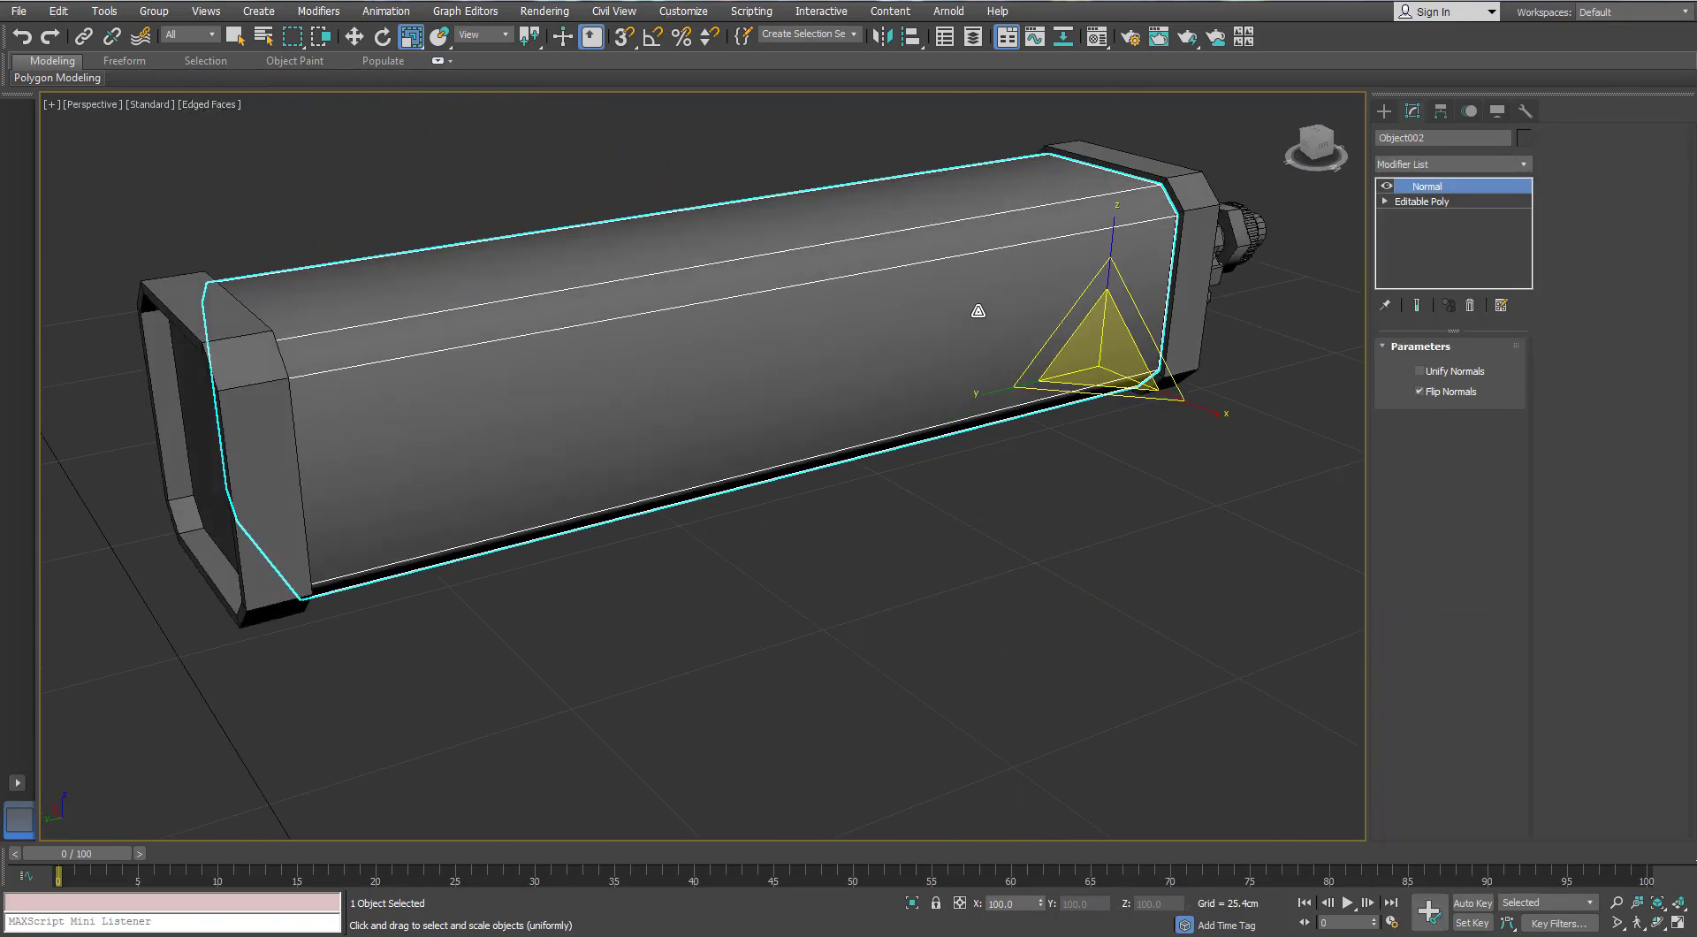
right_click(802, 258)
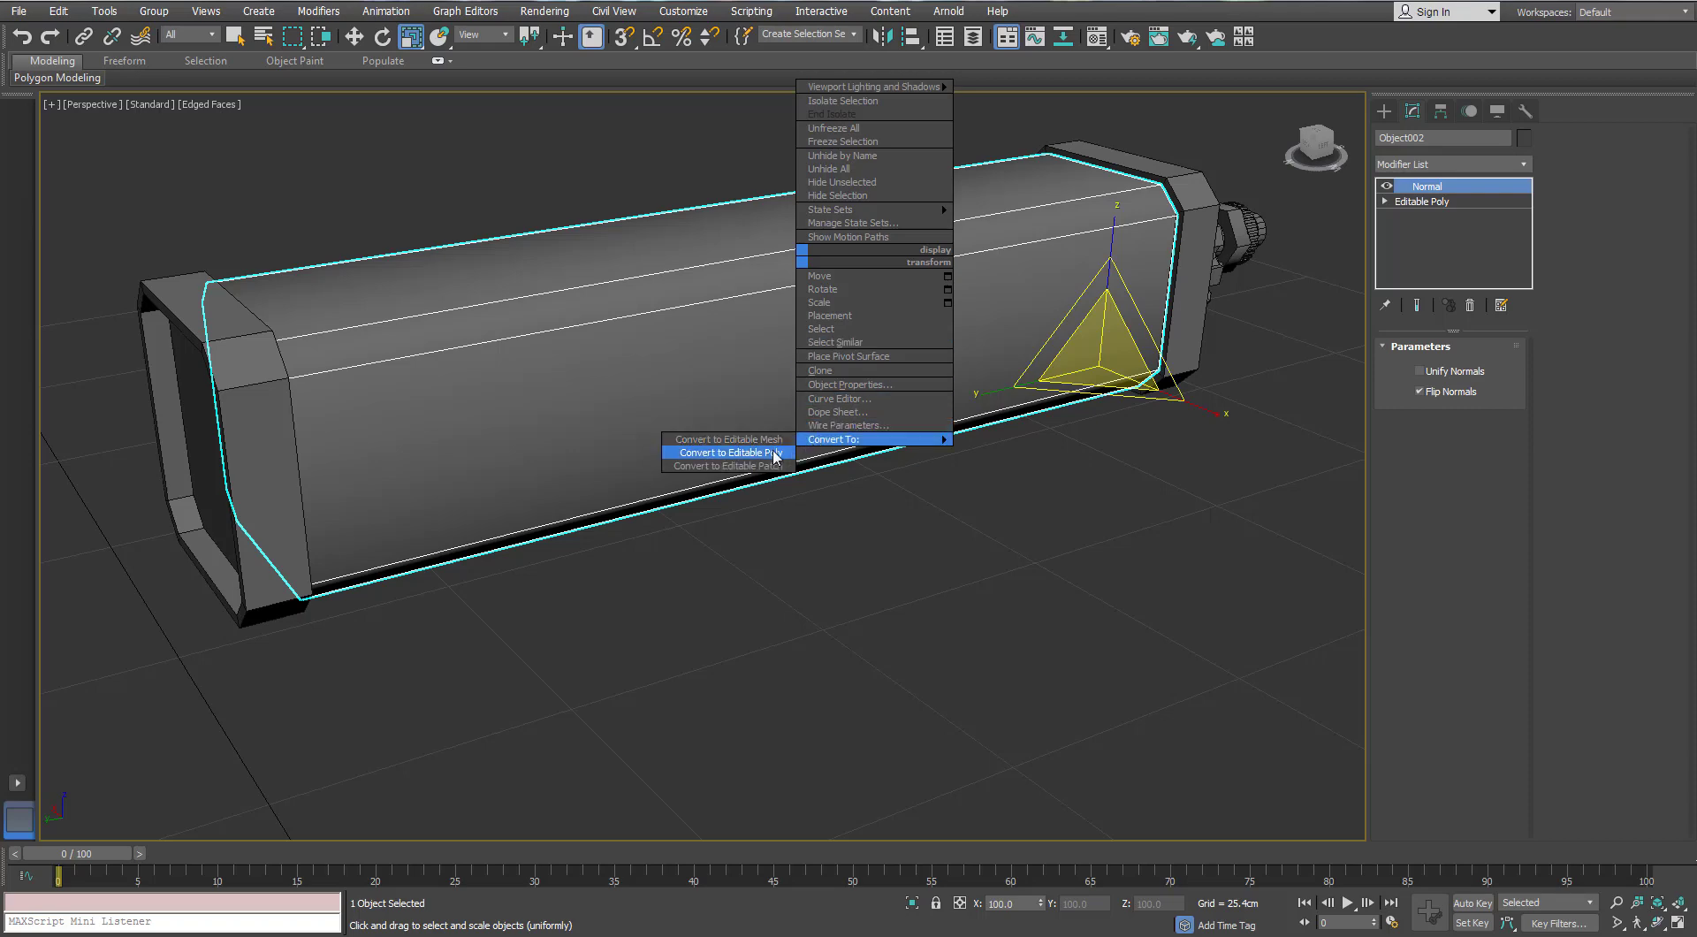
left_click(775, 456)
Connect the body's eight lengthwise edges with one new edge loop at a slide of -17
middle_click_drag(1011, 389, 887, 431, "alt")
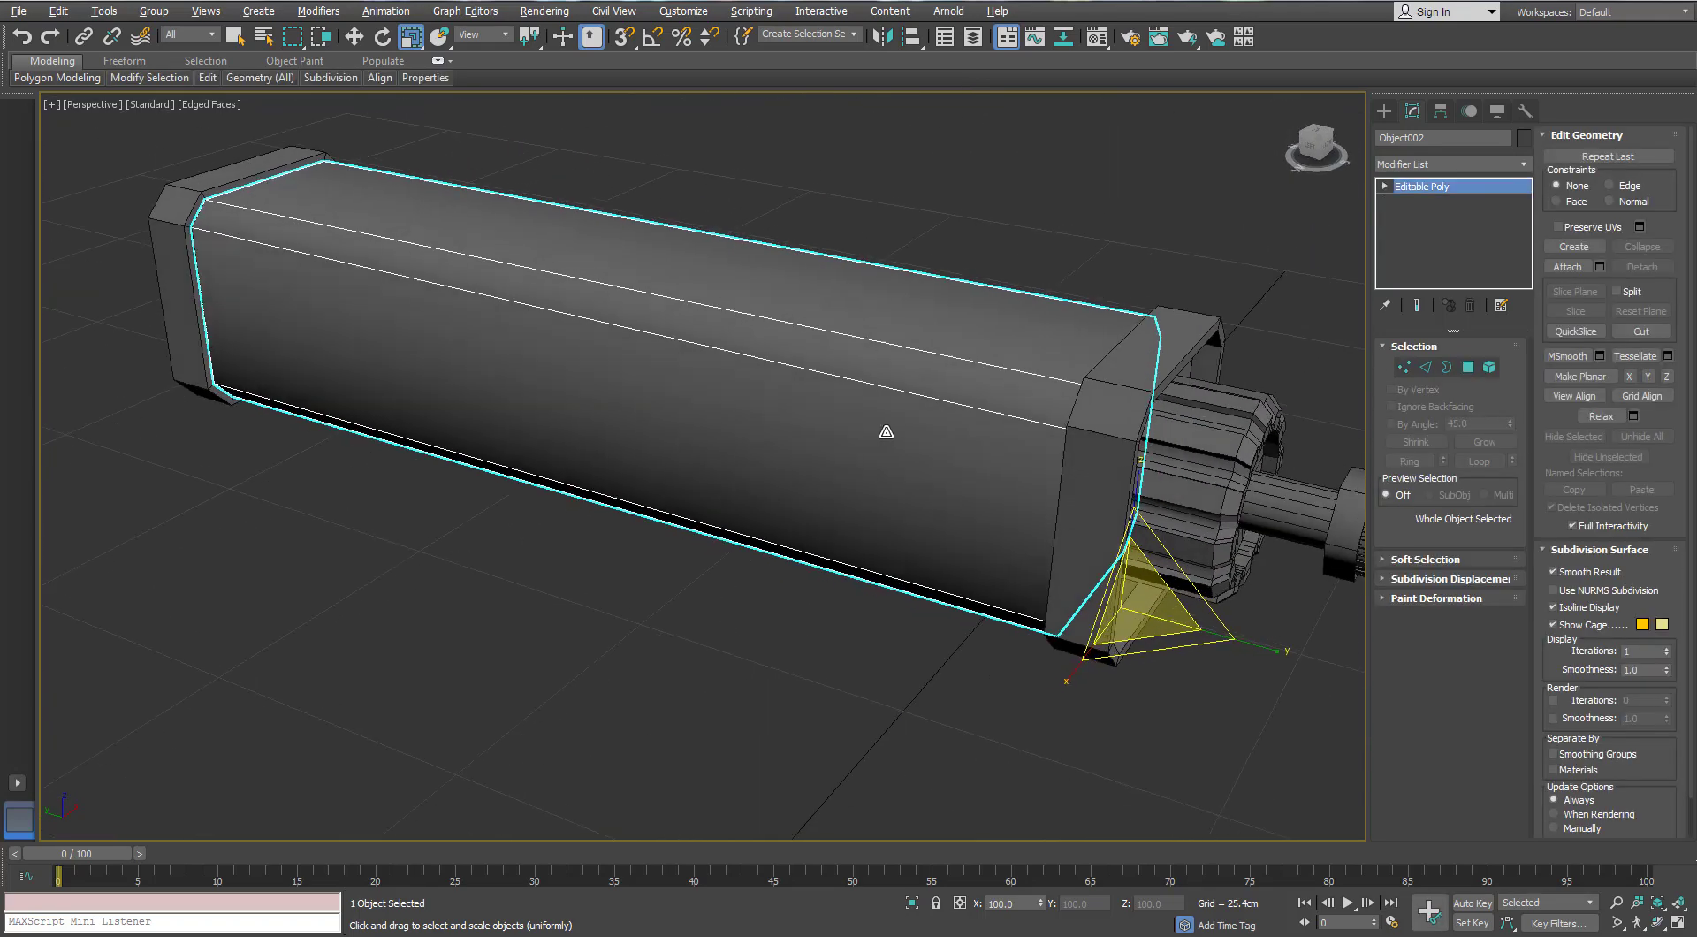
middle_click_drag(655, 495, 730, 455, "alt")
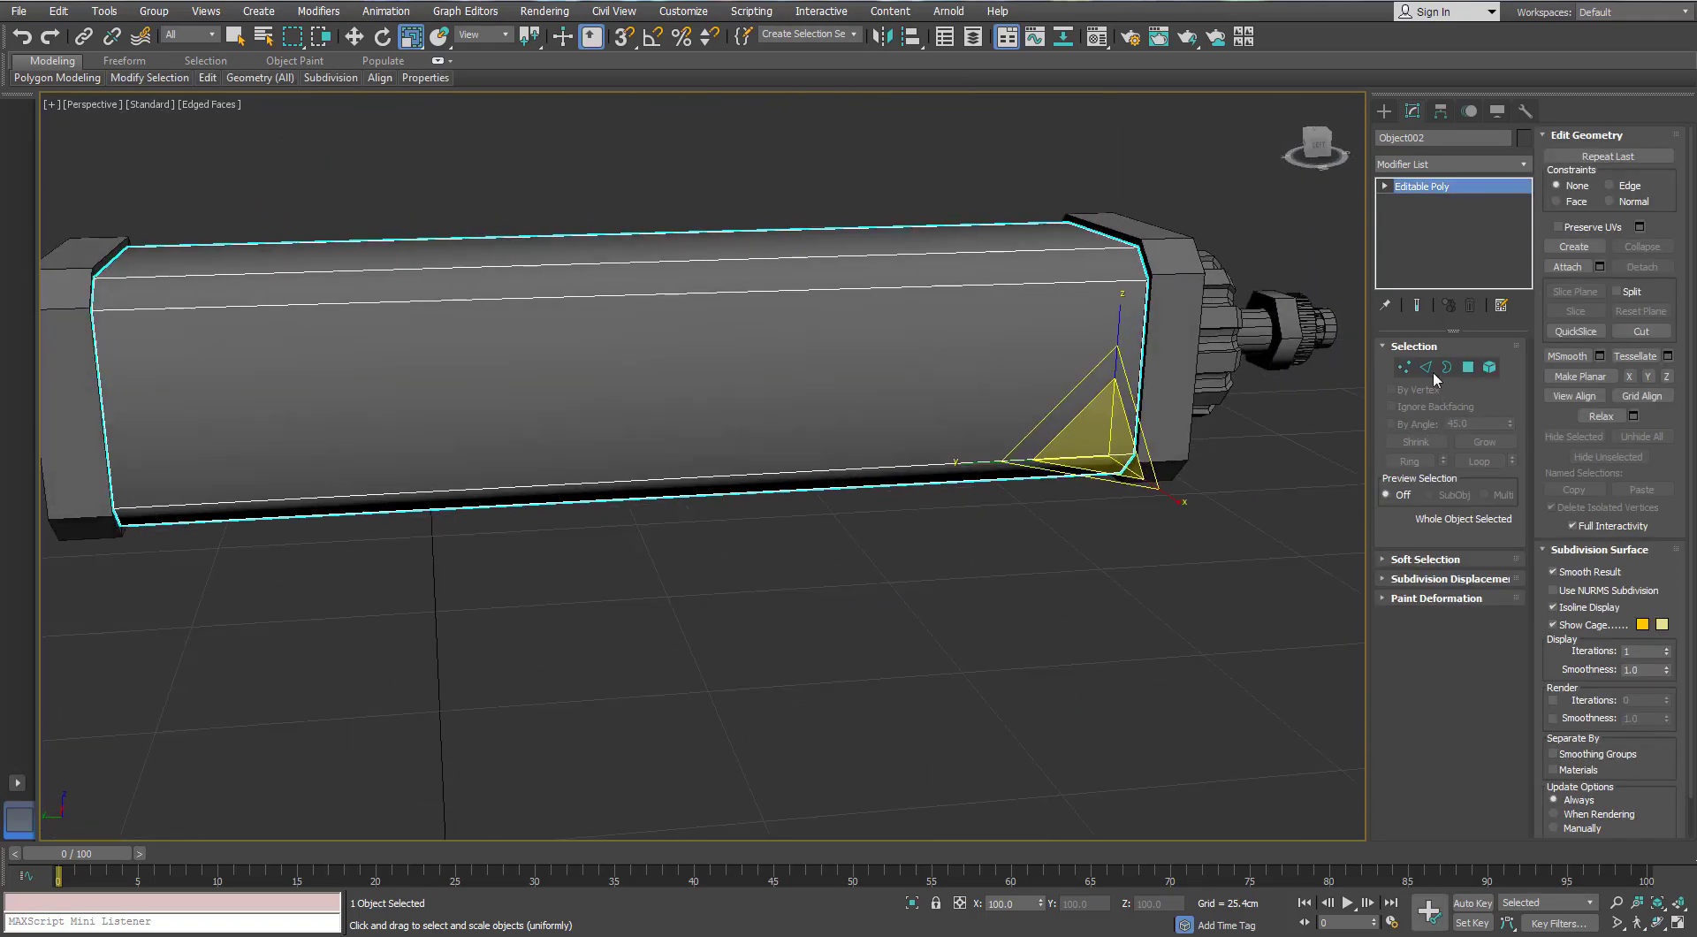
key("2")
left_click_drag(525, 132, 387, 682)
middle_click_drag(415, 588, 452, 542, "alt")
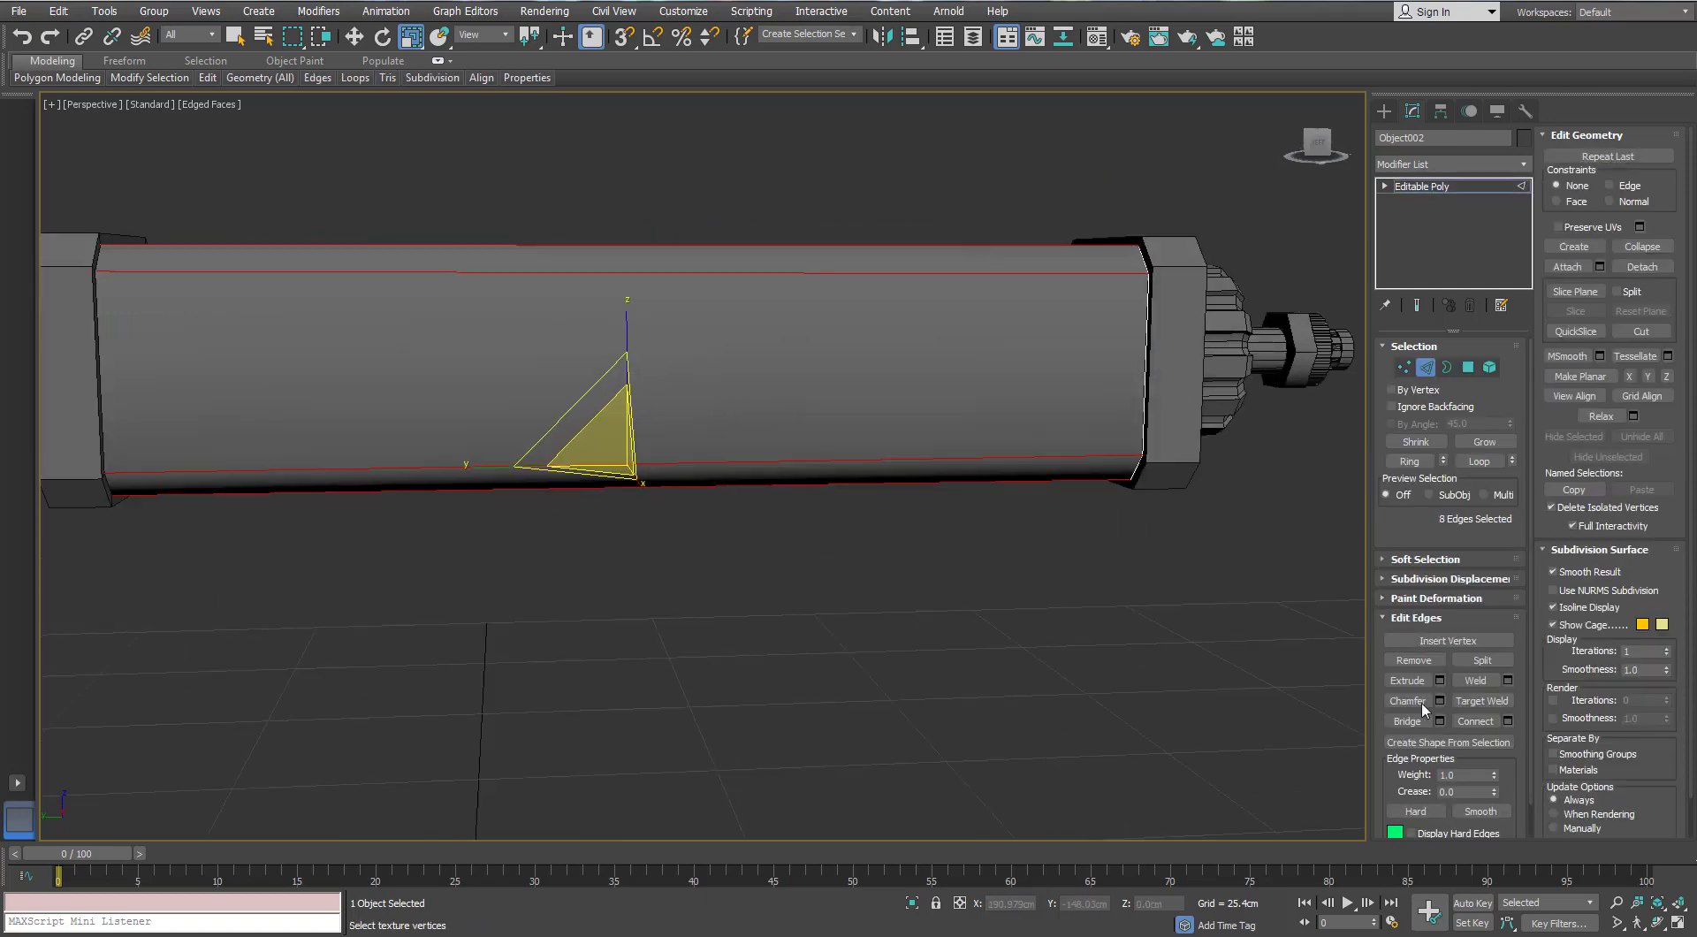
left_click(1508, 721)
middle_click_drag(699, 451, 681, 439, "alt")
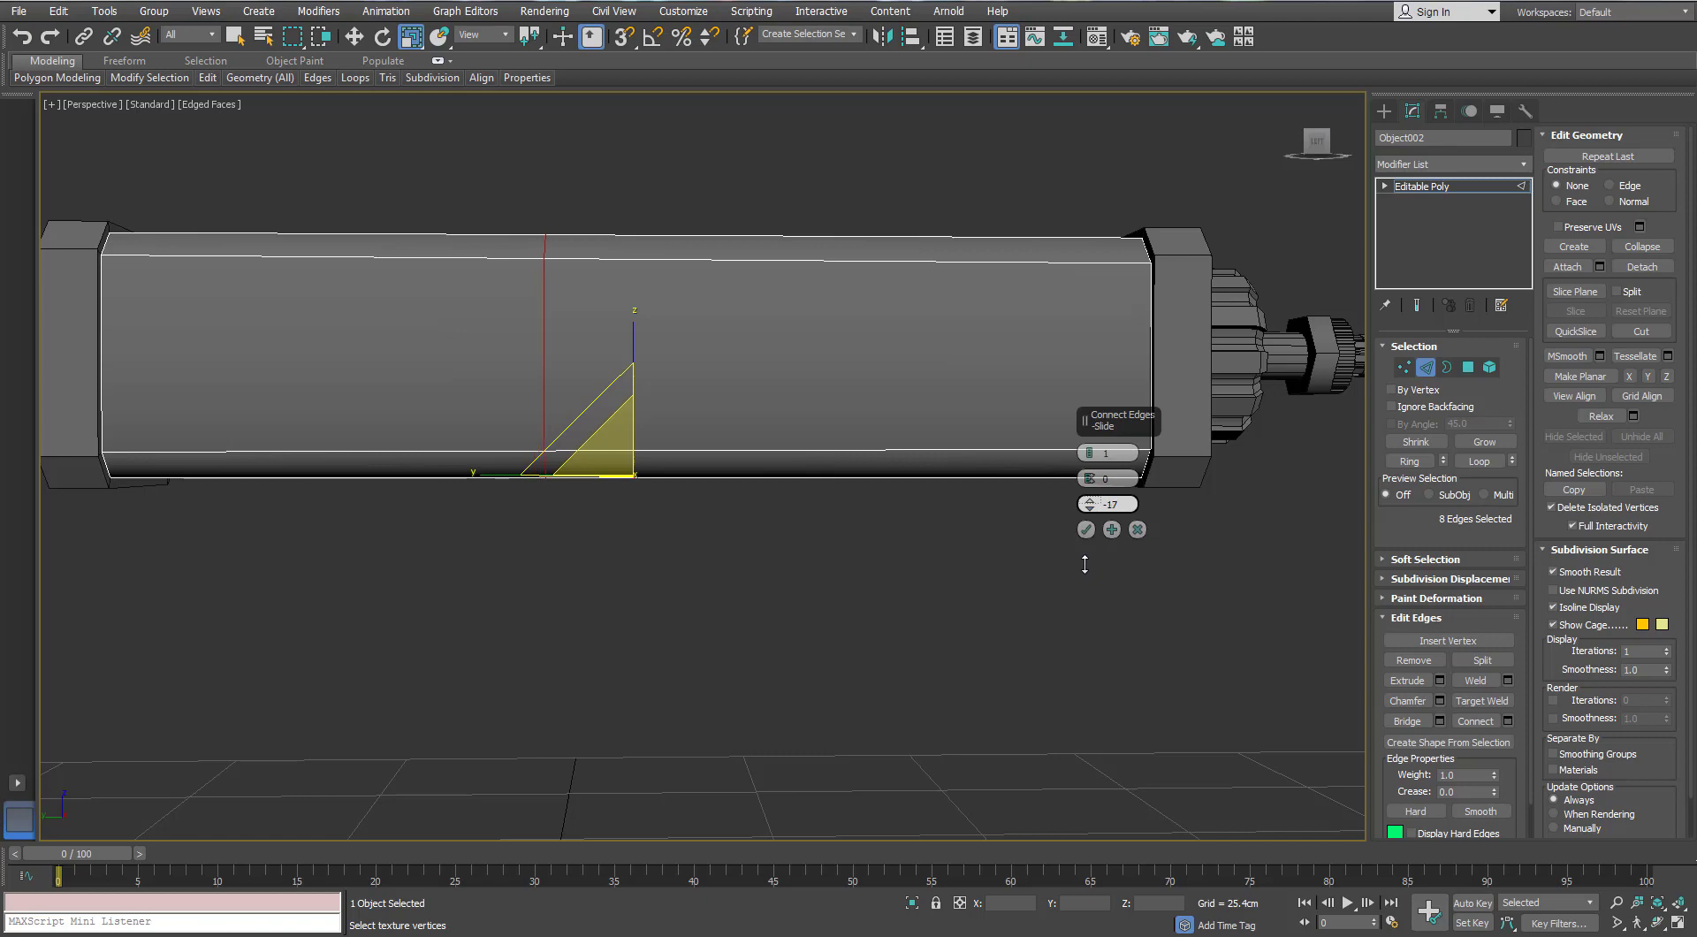
left_click(1084, 529)
Shorten the body by moving the eight end vertices at the mirrored box along Y to about 5.12 cm
middle_click_drag(495, 425, 663, 423, "alt")
scroll(523, 394, "down", 5)
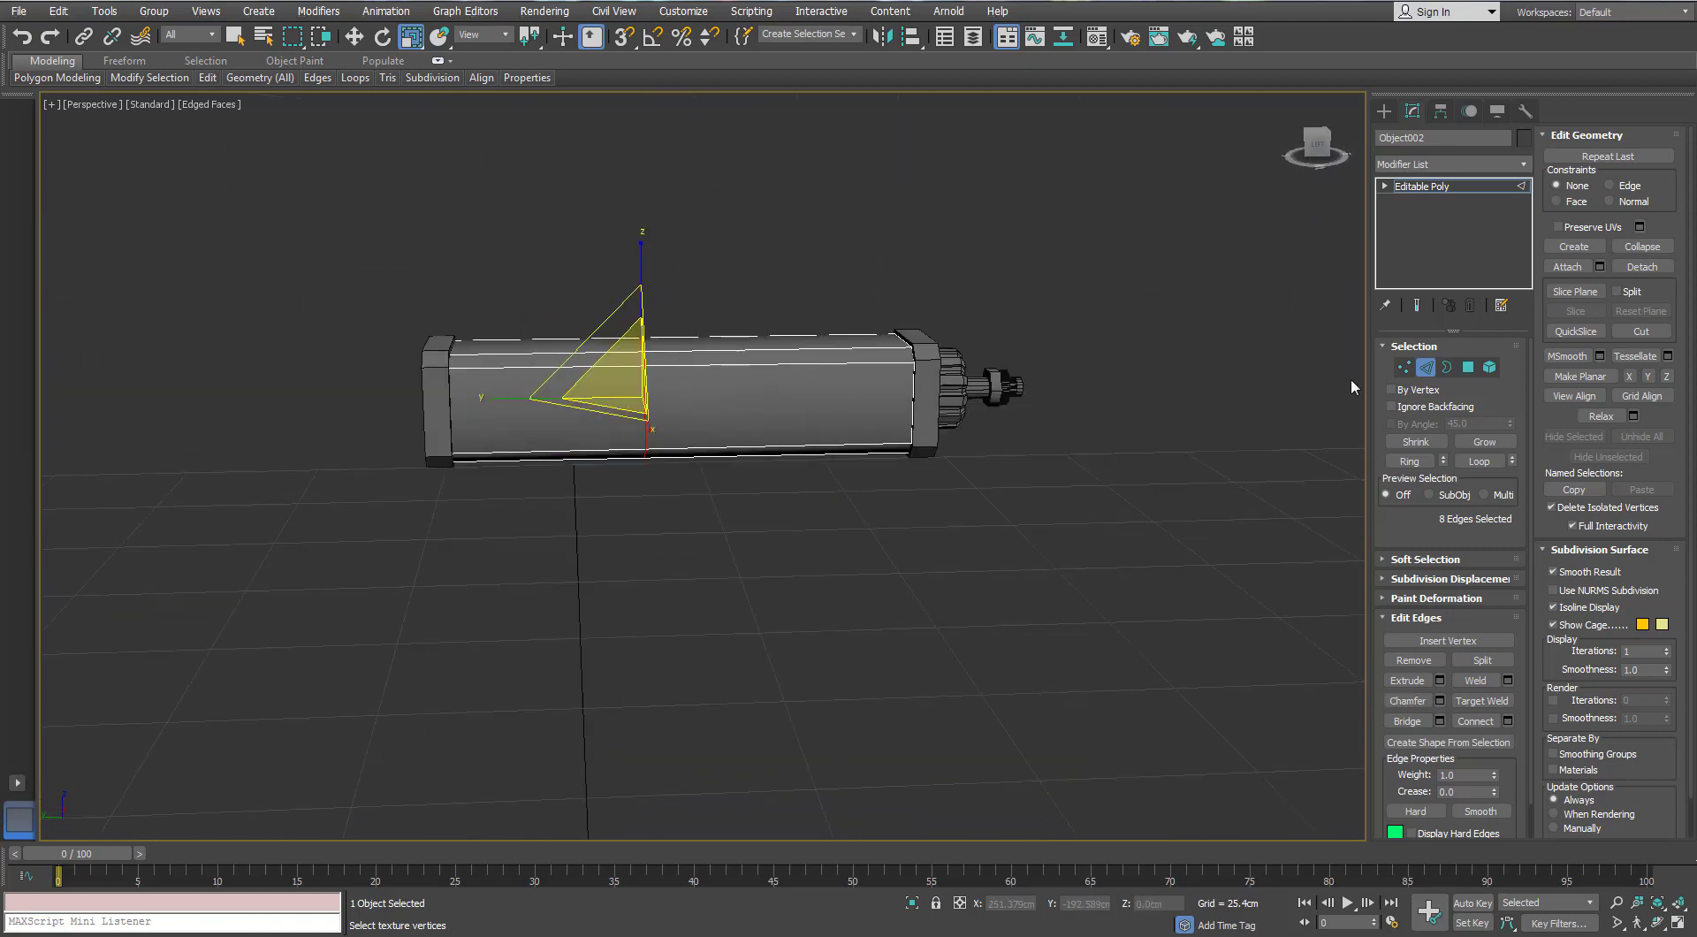
key("1")
left_click_drag(378, 602, 506, 285)
key("w")
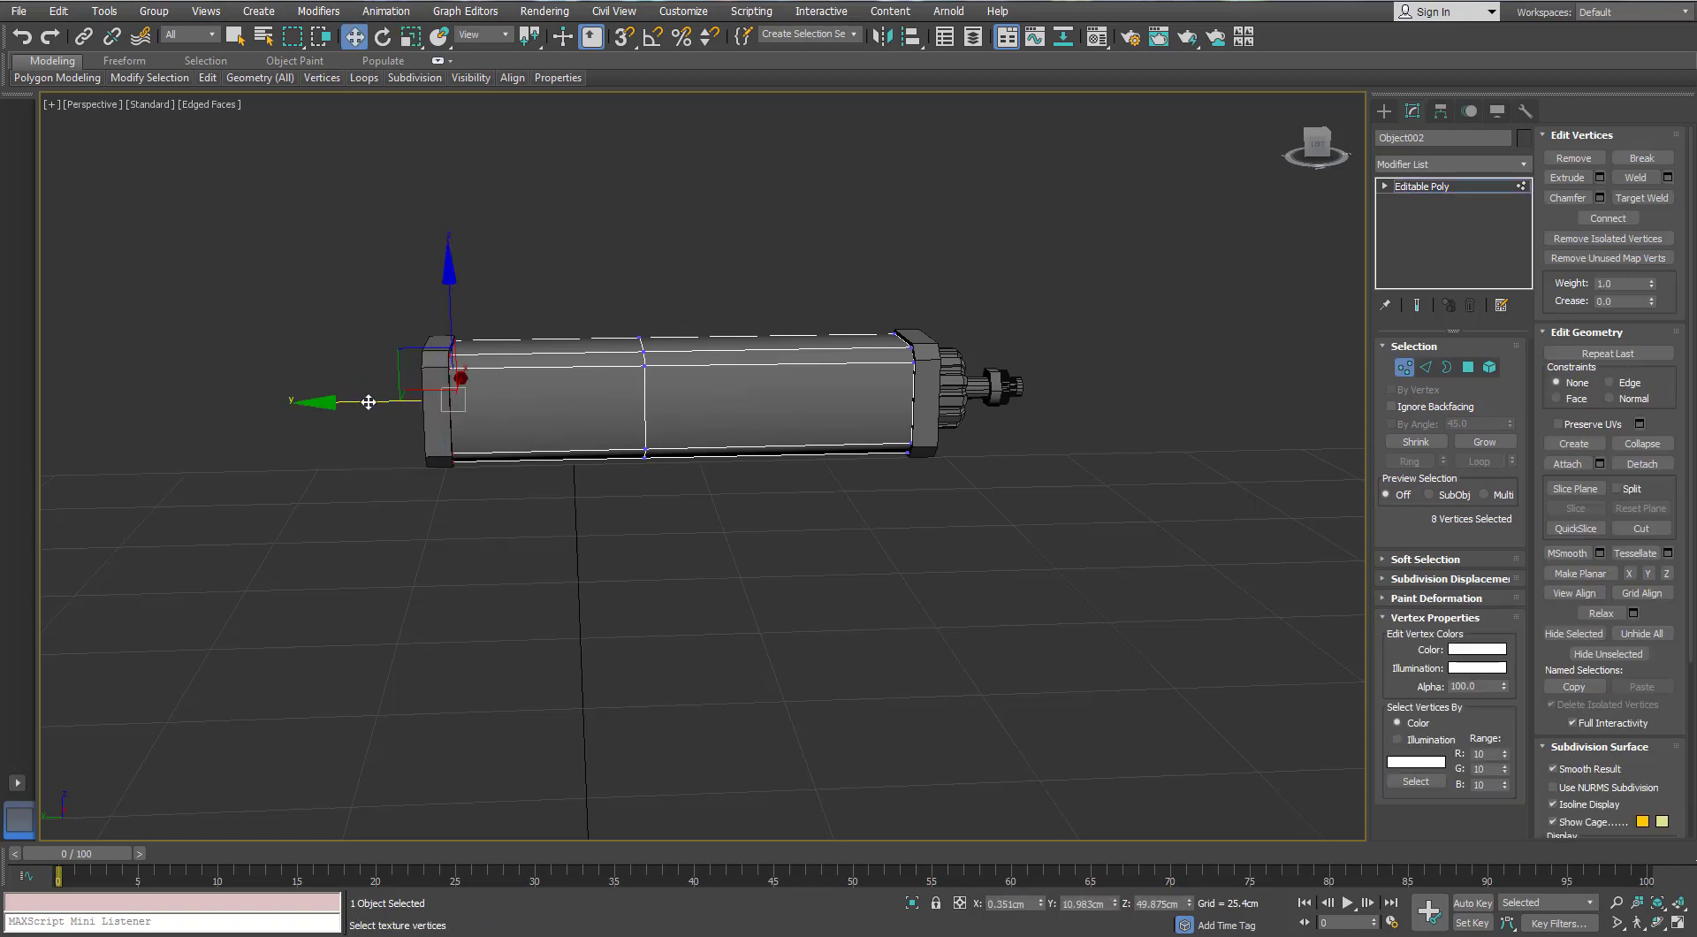
left_click_drag(368, 401, 419, 403)
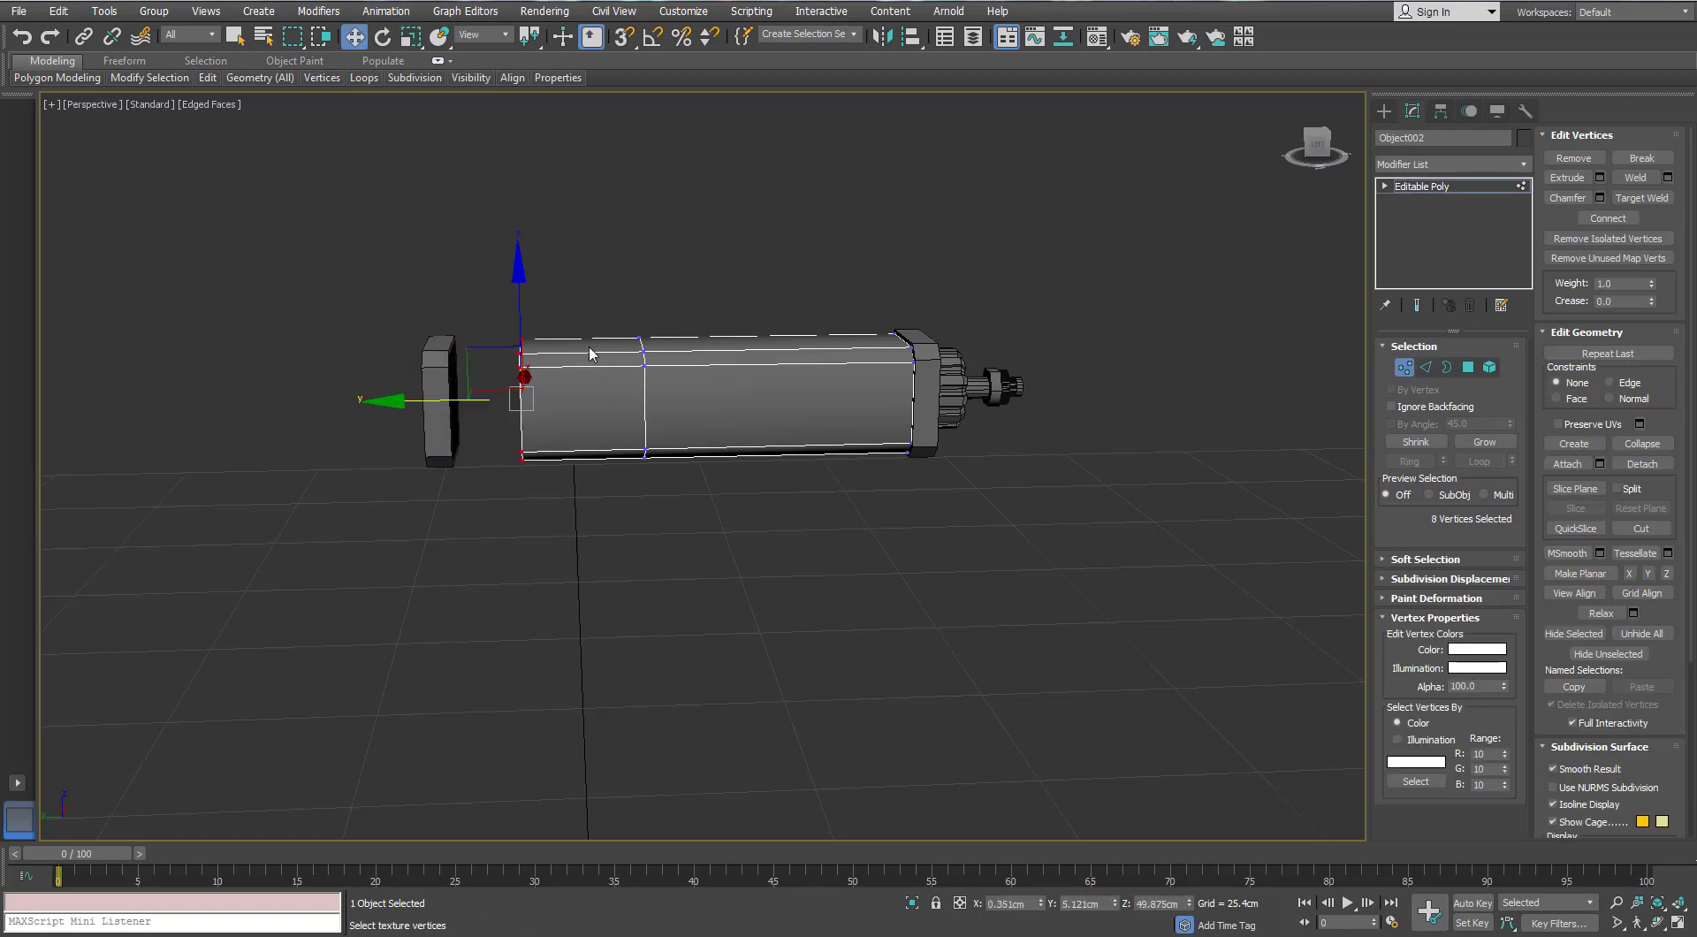
middle_click_drag(590, 349, 581, 336, "alt")
left_click_drag(694, 296, 590, 486)
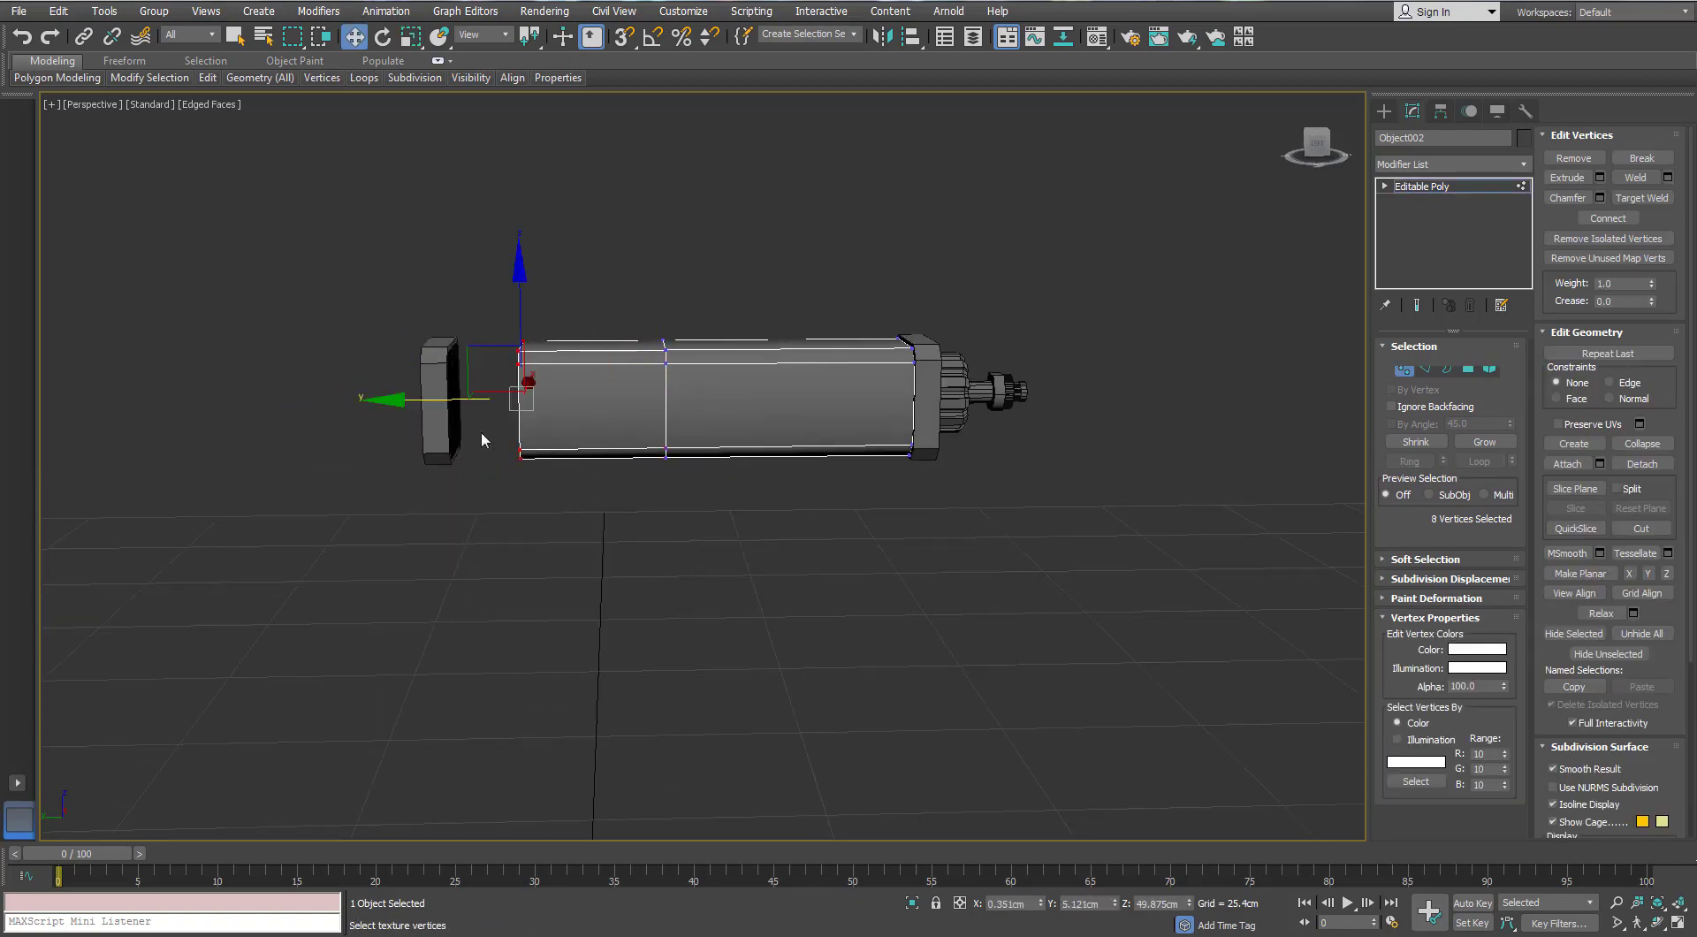
left_click(1404, 371)
Select the mirrored end box and cap its open inner border
left_click(454, 406)
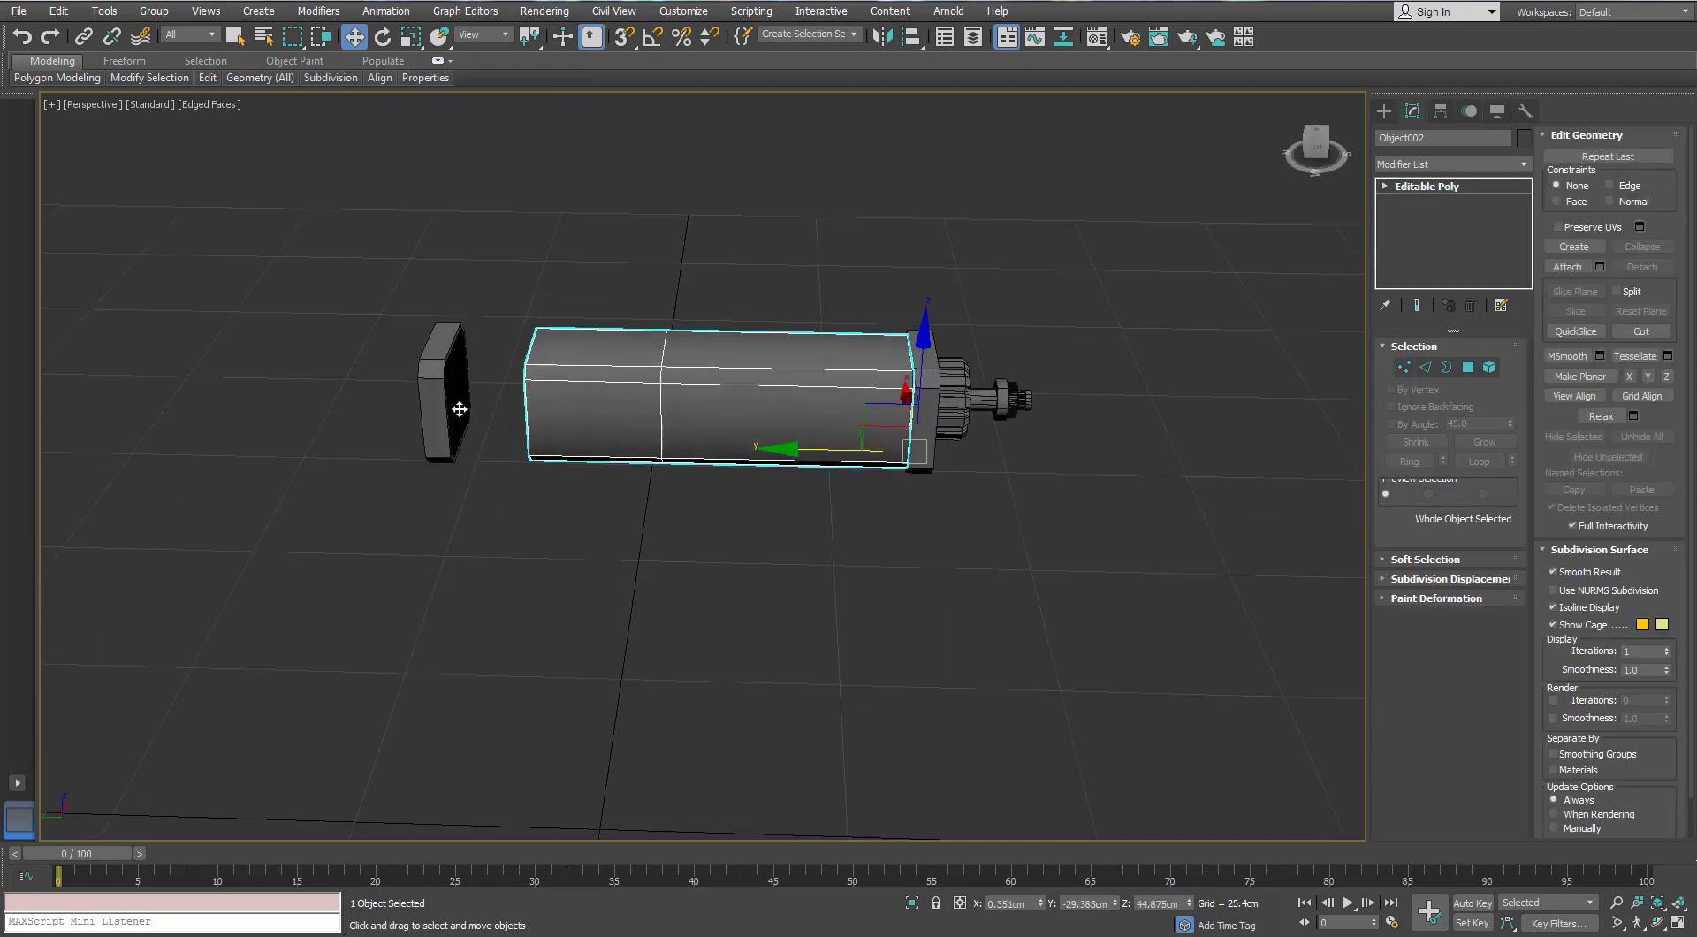
scroll(454, 402, "up", 10)
middle_click_drag(436, 411, 456, 395, "alt")
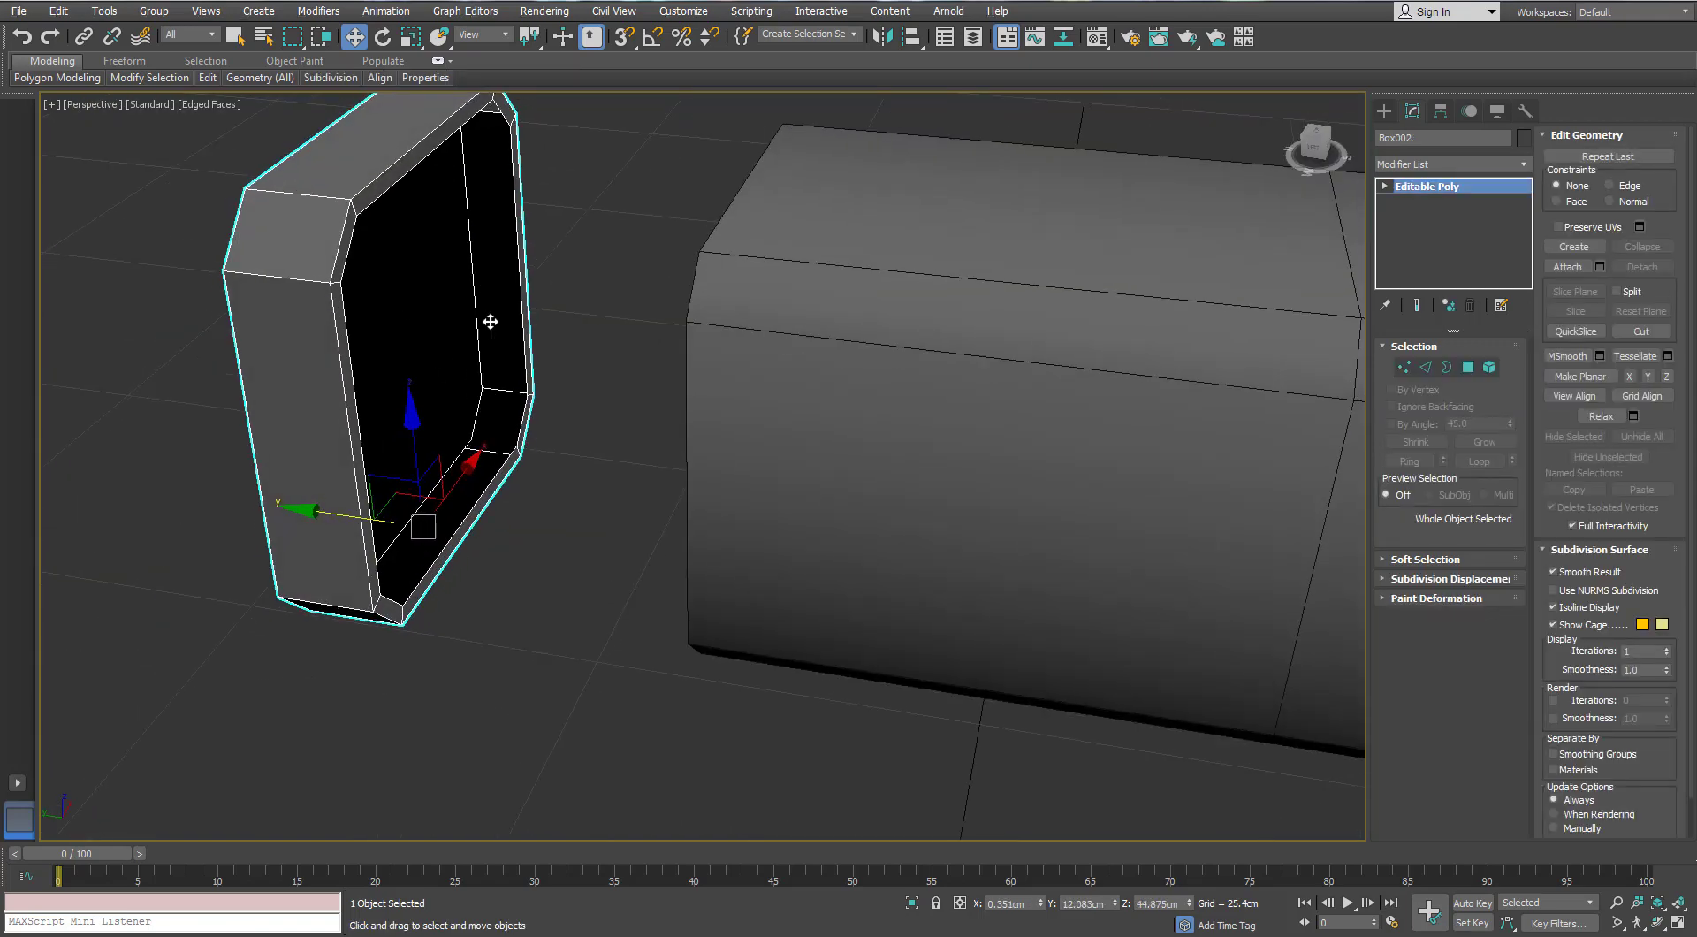
middle_click_drag(564, 429, 610, 485, "alt")
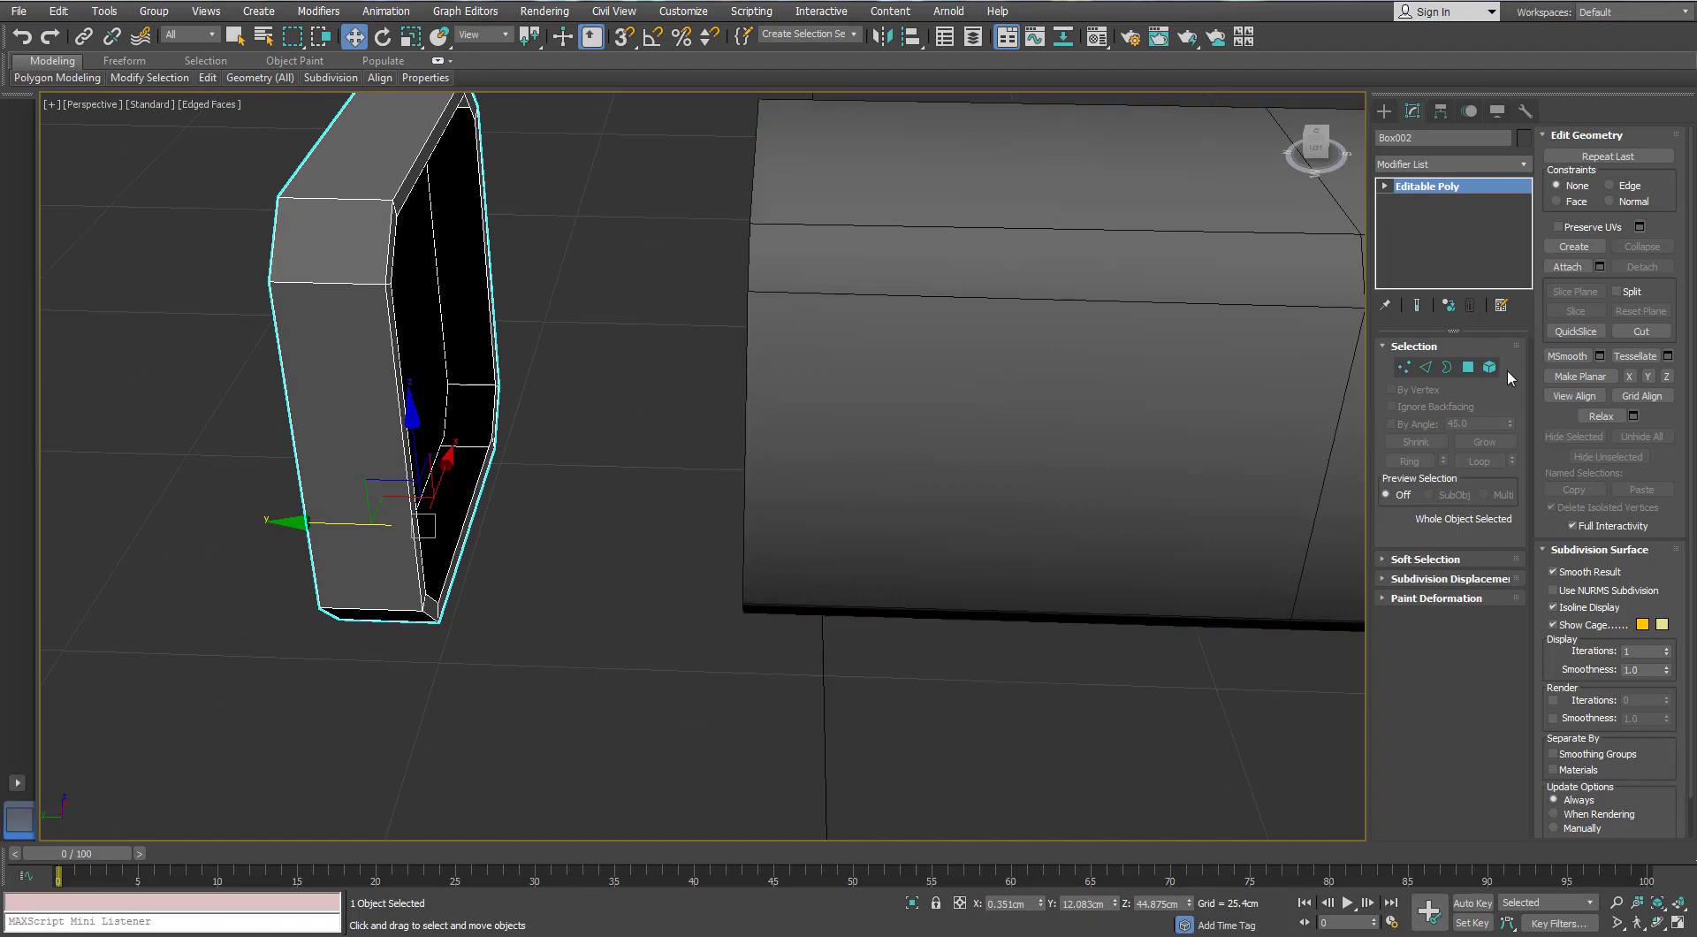
left_click(1447, 367)
left_click(435, 178)
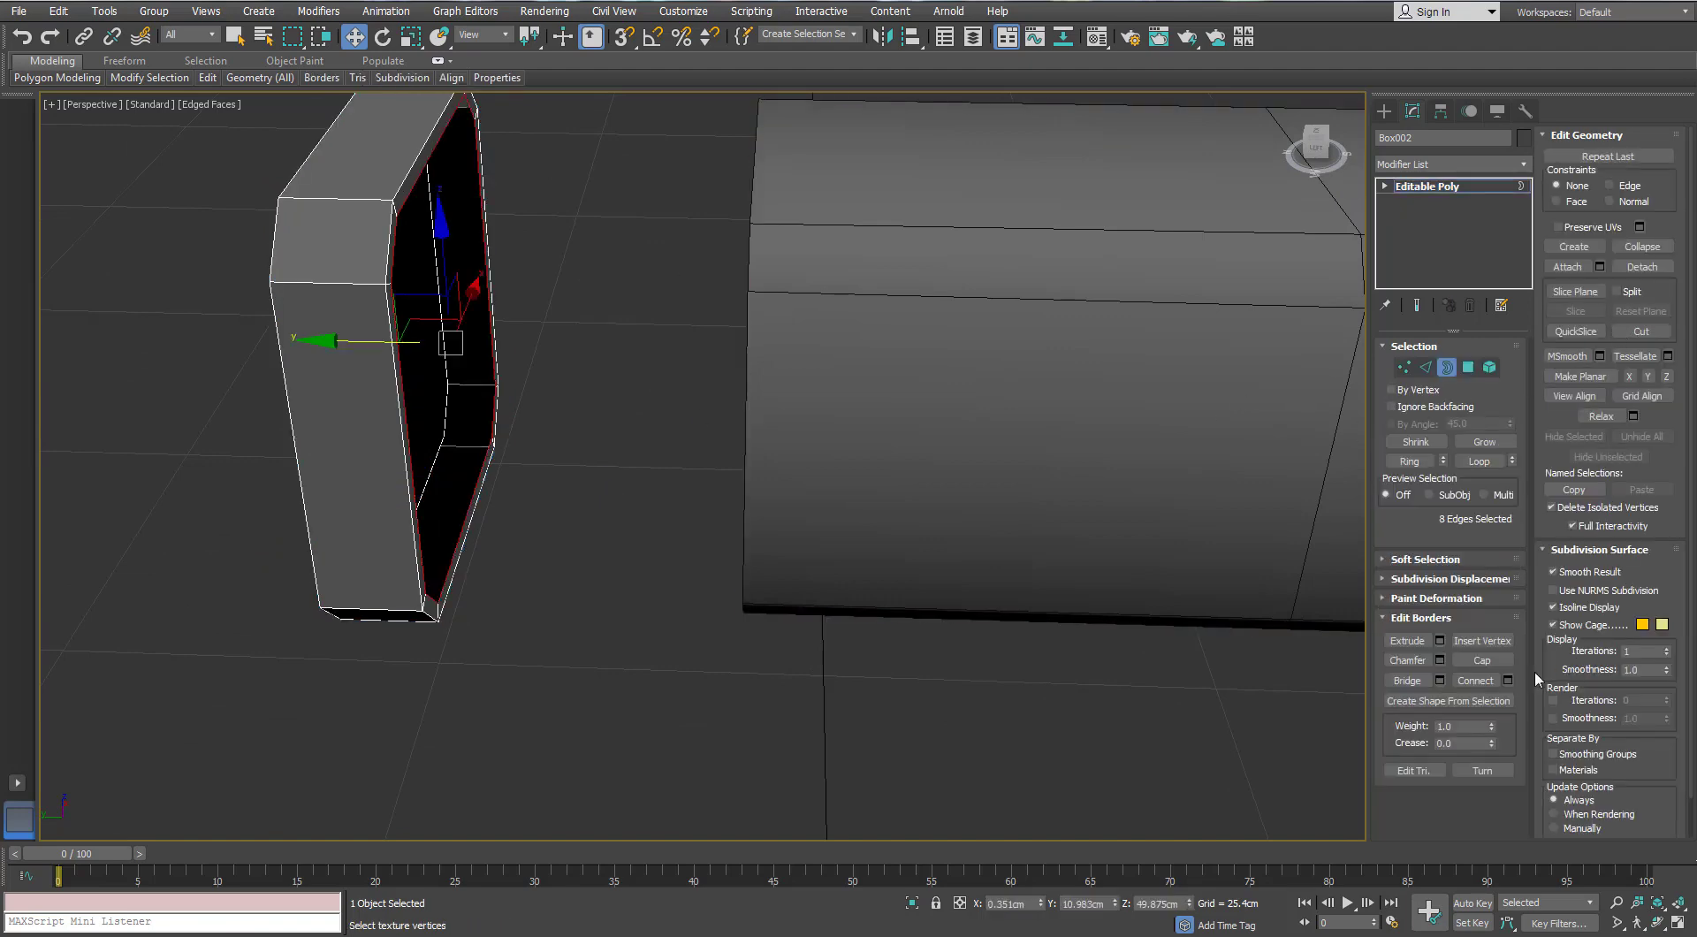
left_click(1482, 660)
left_click(1447, 367)
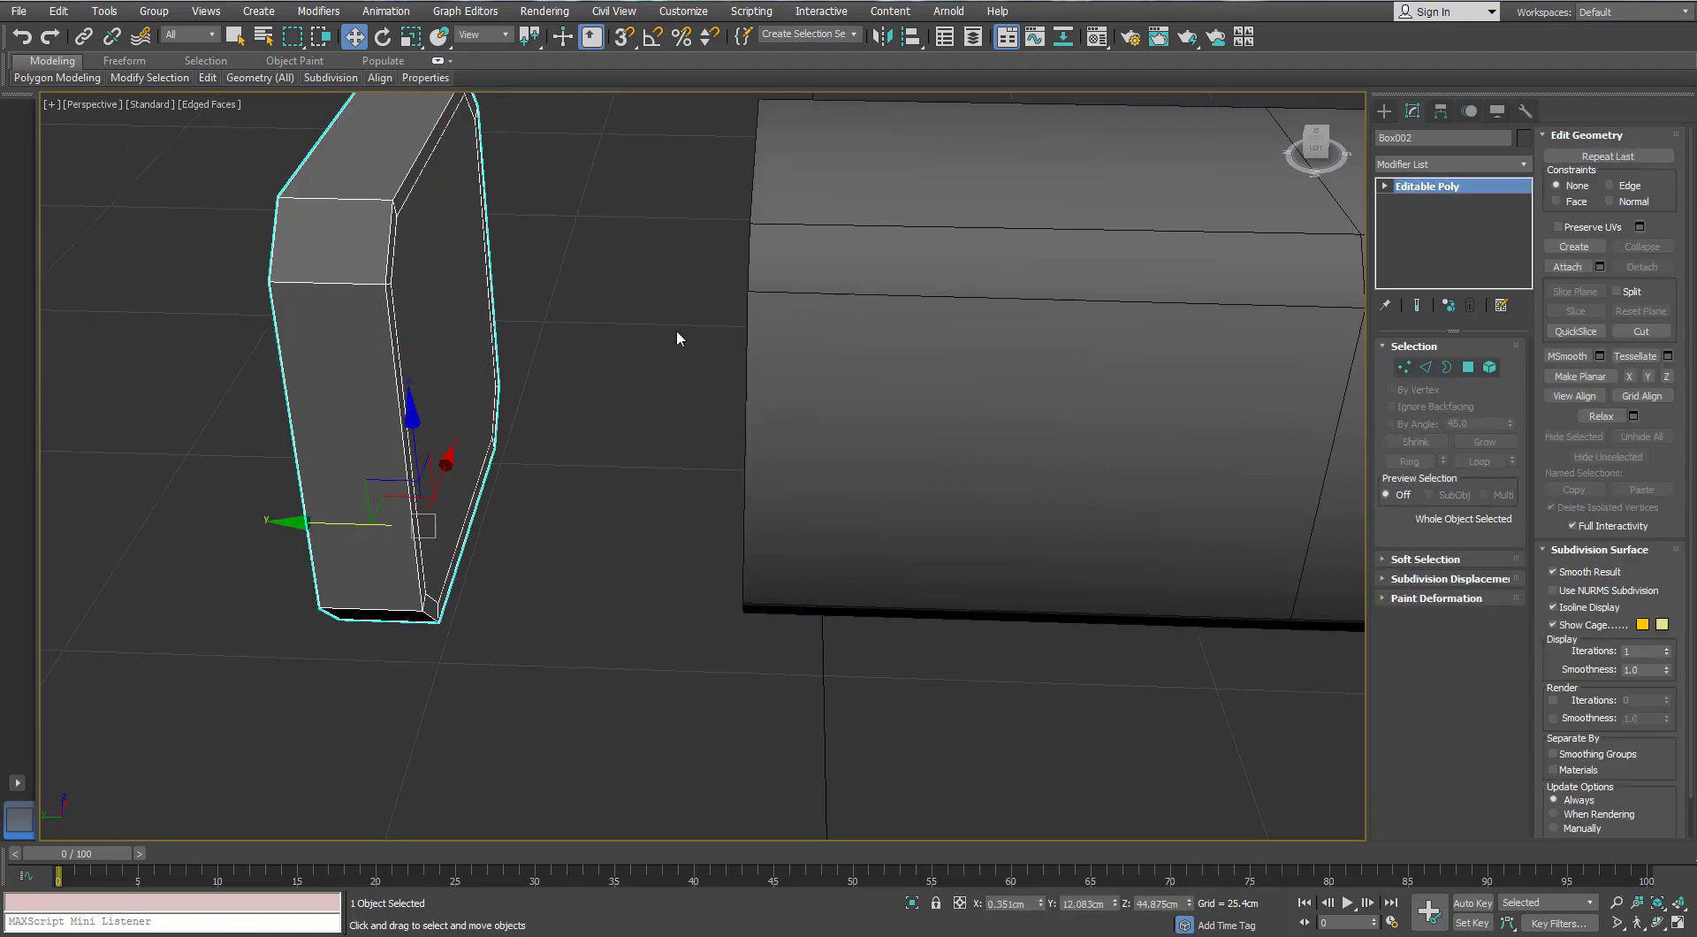
Move the mirrored end box with vertex snapping so it meets the shortened body's end, and deselect it
middle_click_drag(678, 337, 528, 337, "alt")
key("s")
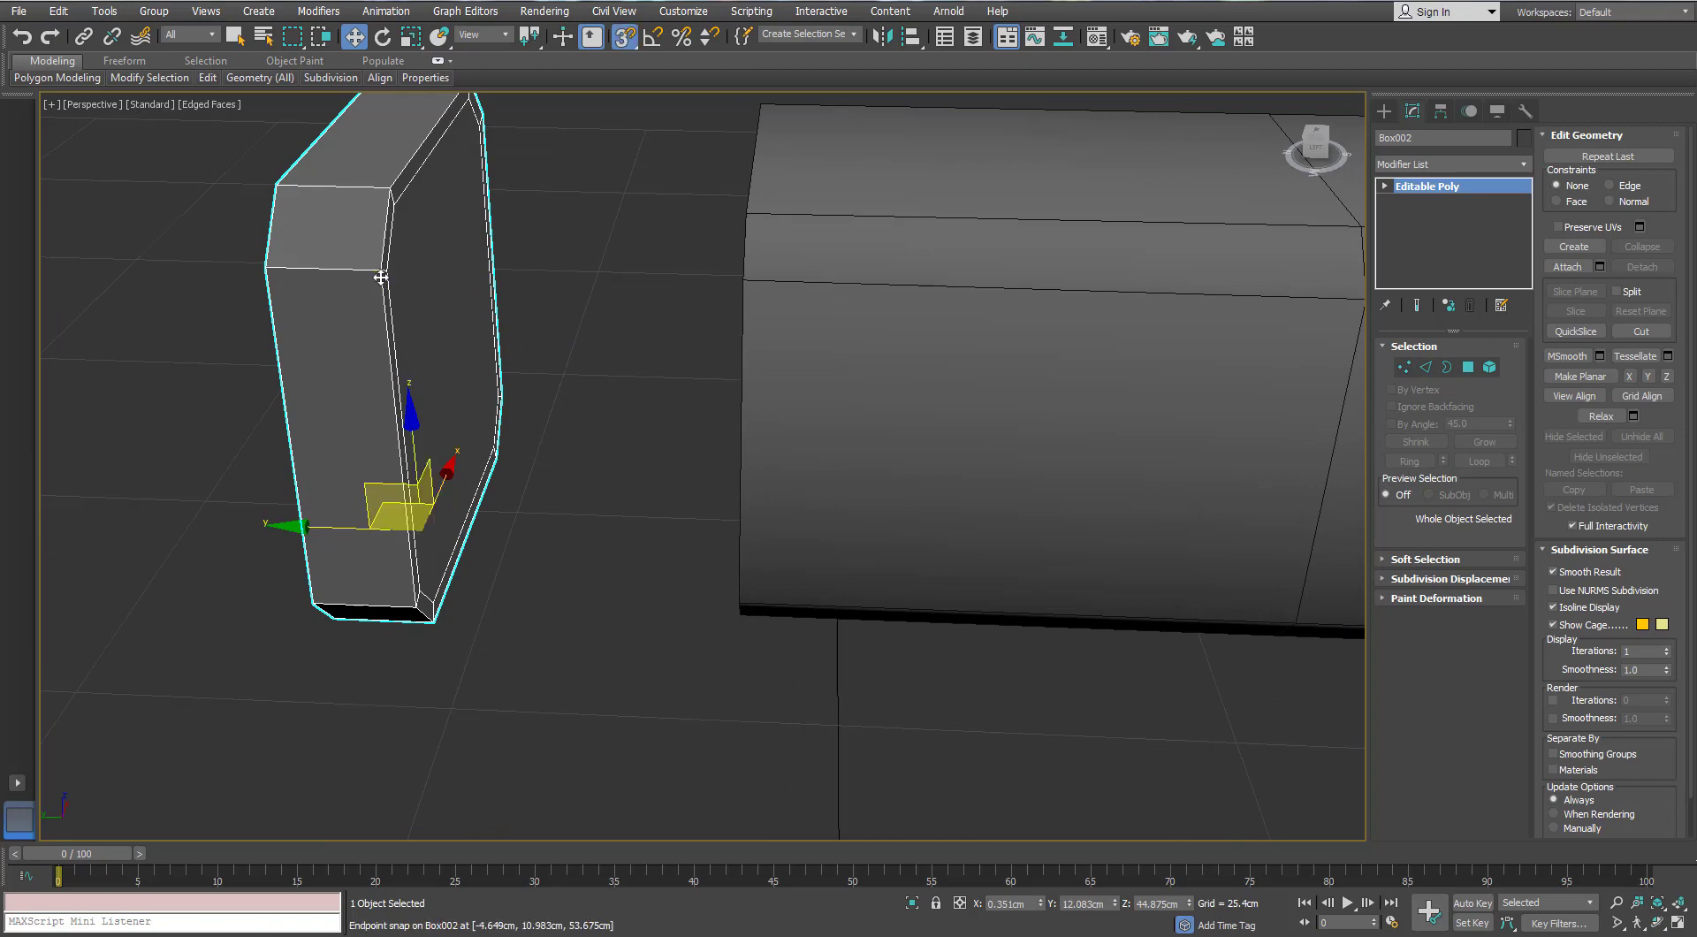
middle_click_drag(381, 268, 397, 303, "alt")
scroll(384, 297, "up", 3)
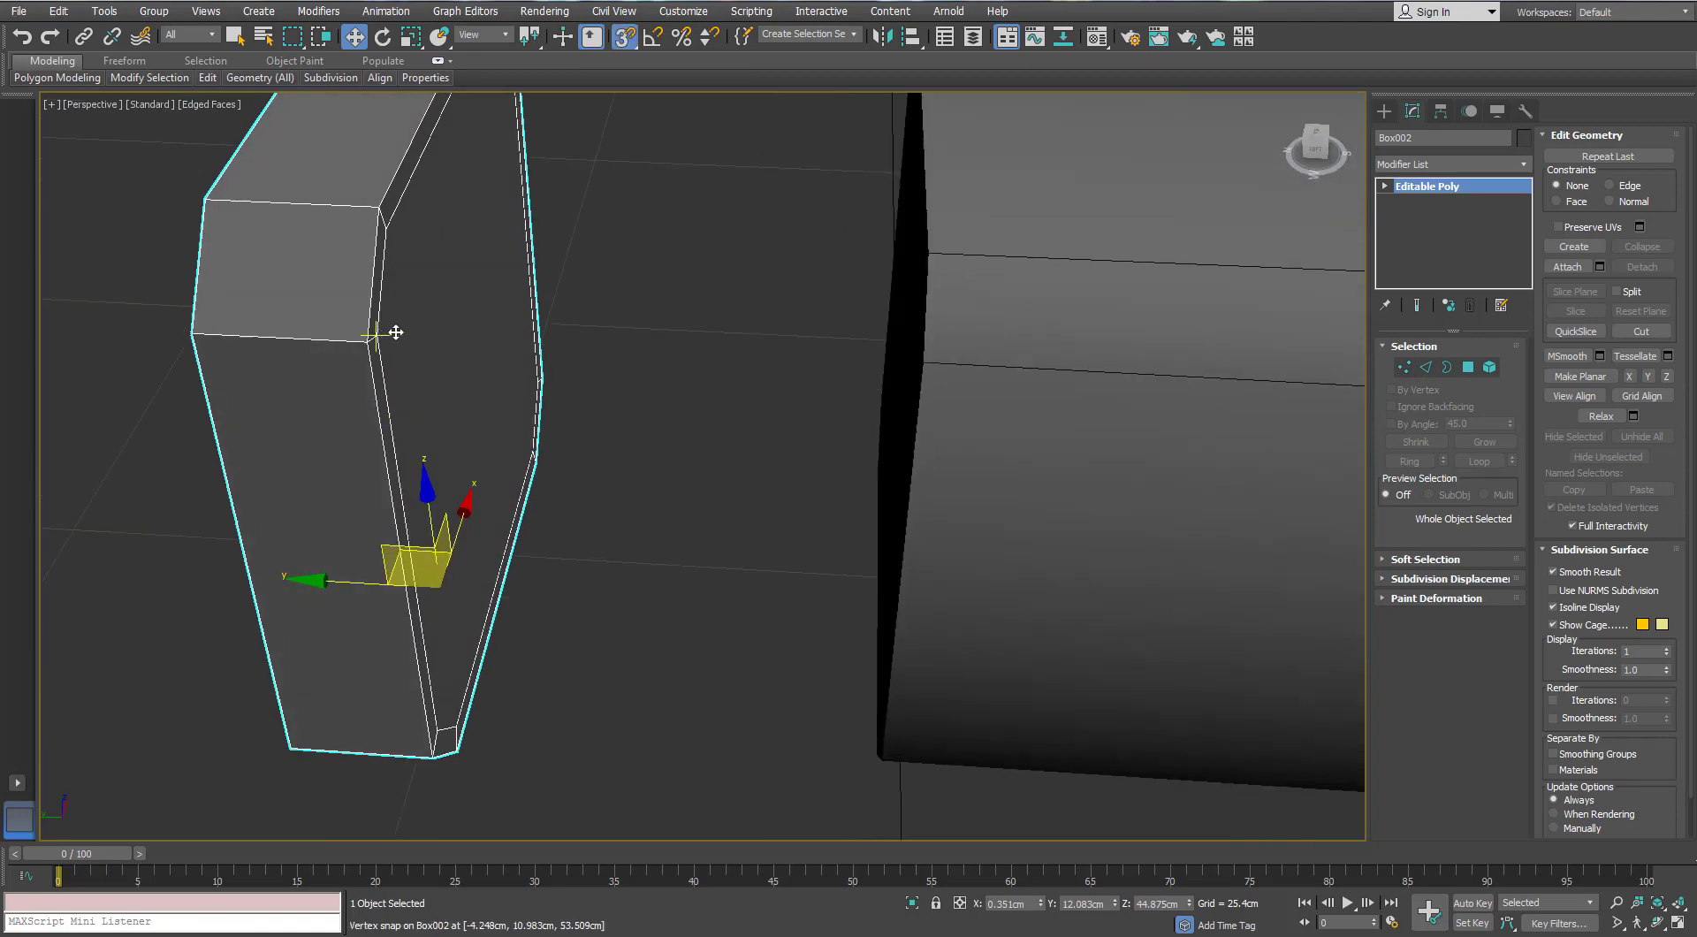
left_click_drag(395, 332, 919, 363)
middle_click_drag(919, 364, 813, 336, "alt")
scroll(848, 380, "down", 3)
middle_click_drag(826, 420, 760, 376, "alt")
key("s")
left_click(811, 545)
Move the eight vertices of the body's middle edge loop about 1 cm along its length toward the knob
middle_click_drag(810, 546, 610, 536)
scroll(619, 521, "down", 5)
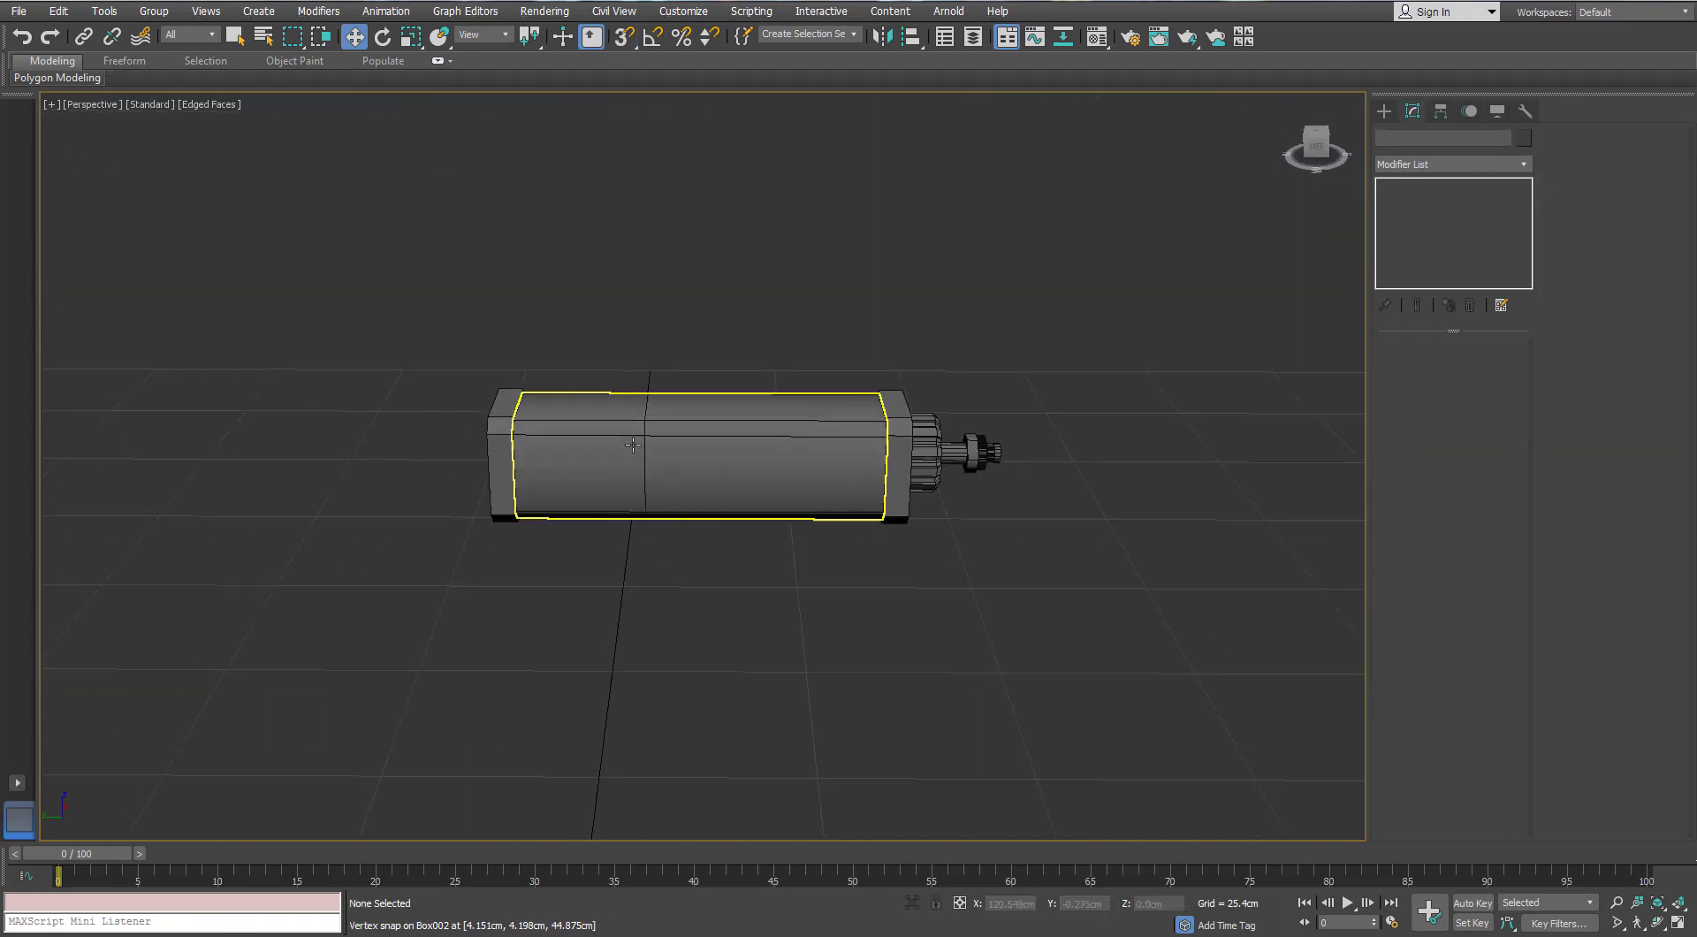
left_click(633, 443)
scroll(633, 442, "up", 5)
left_click(1403, 368)
middle_click_drag(698, 419, 736, 403, "alt")
left_click_drag(781, 227, 528, 745)
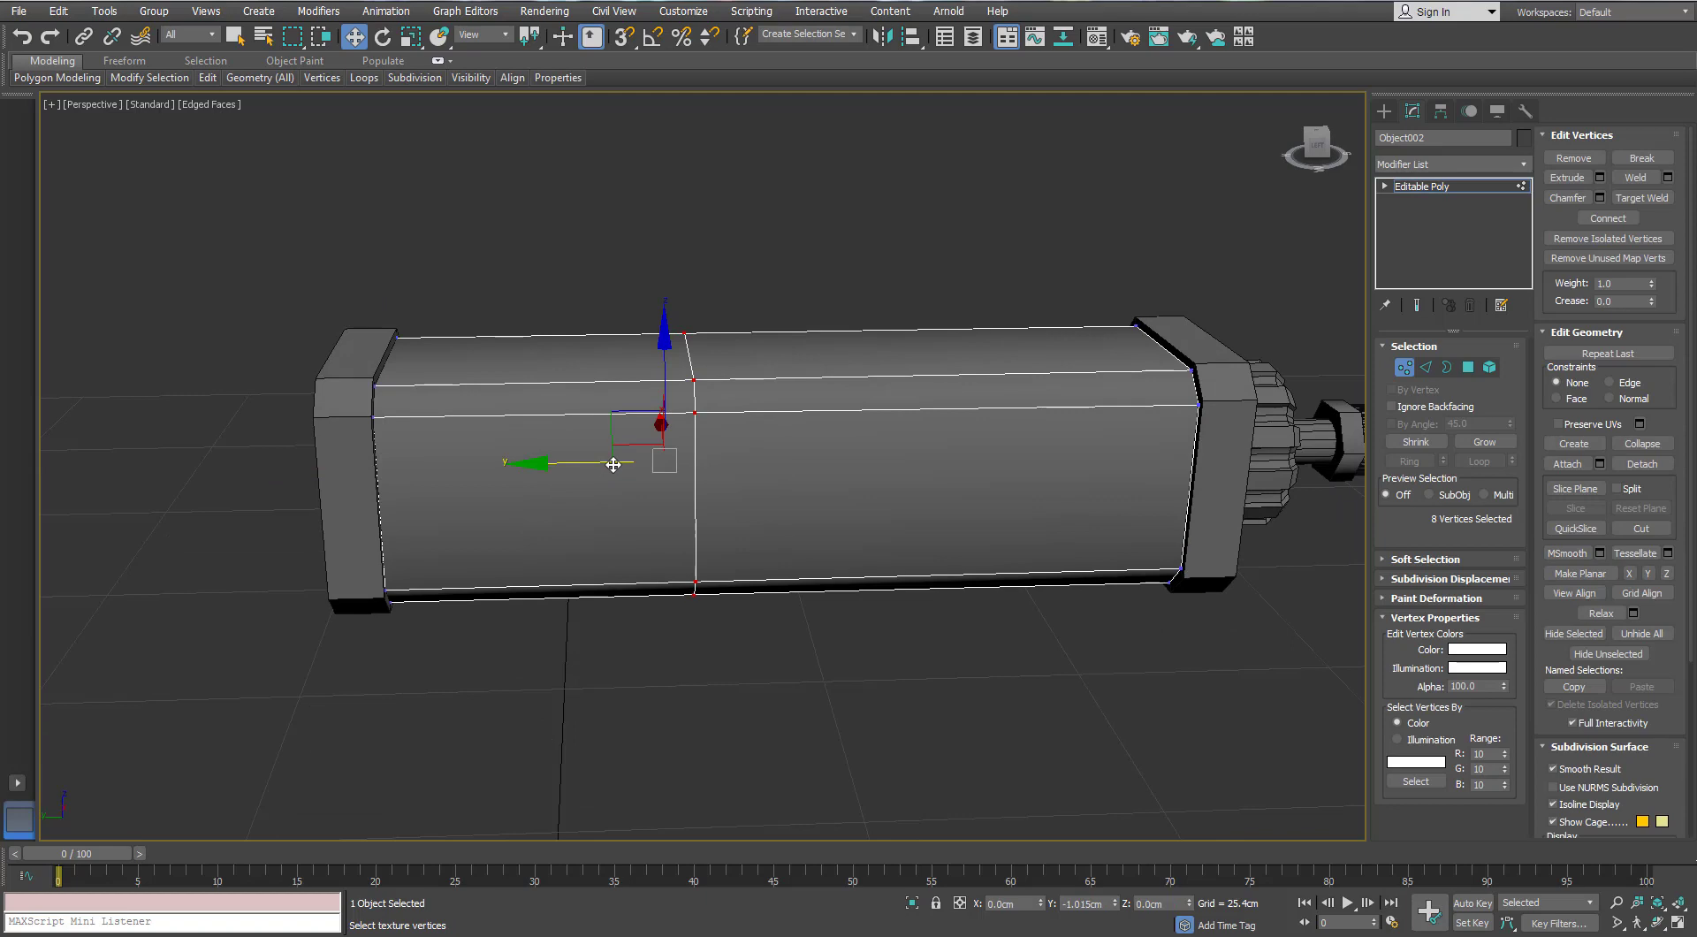
middle_click_drag(622, 465, 754, 436, "alt")
Try drawing a thin AutoGrid box about 7.9 by 9.8 cm on the body's top face, then undo it and return to editing the body
left_click(1386, 119)
mouse_move(785, 371)
middle_mouse_down("alt")
mouse_move(731, 386)
mouse_move(768, 382)
middle_mouse_up("alt")
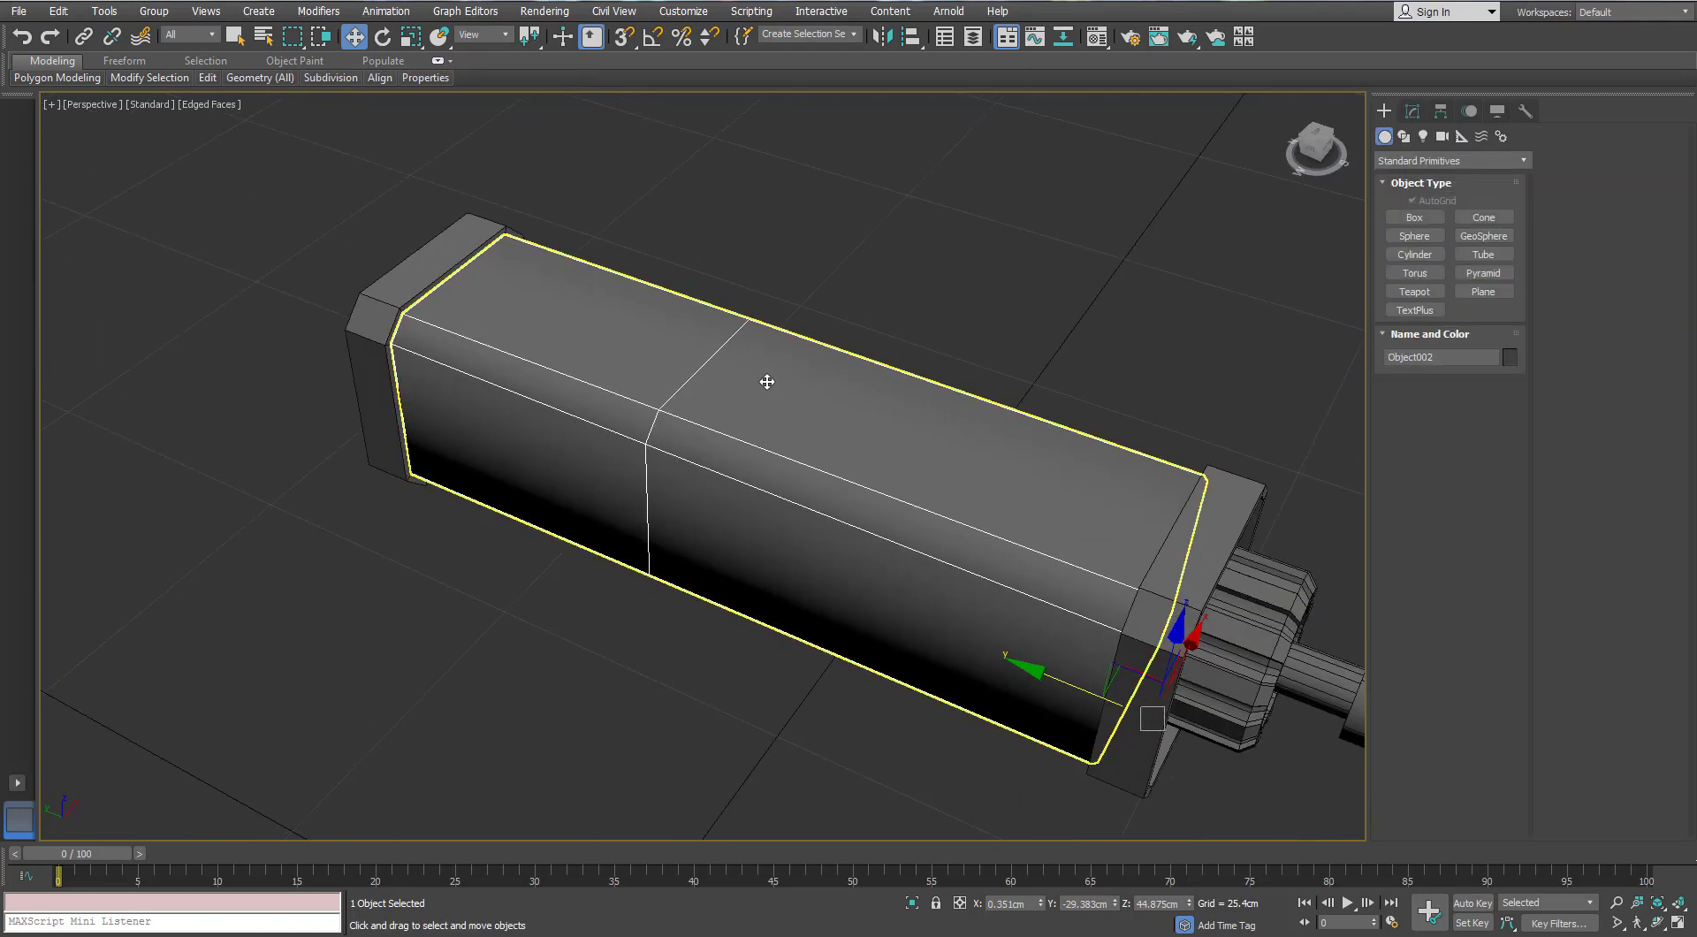
left_click(1414, 217)
scroll(583, 451, "up", 5)
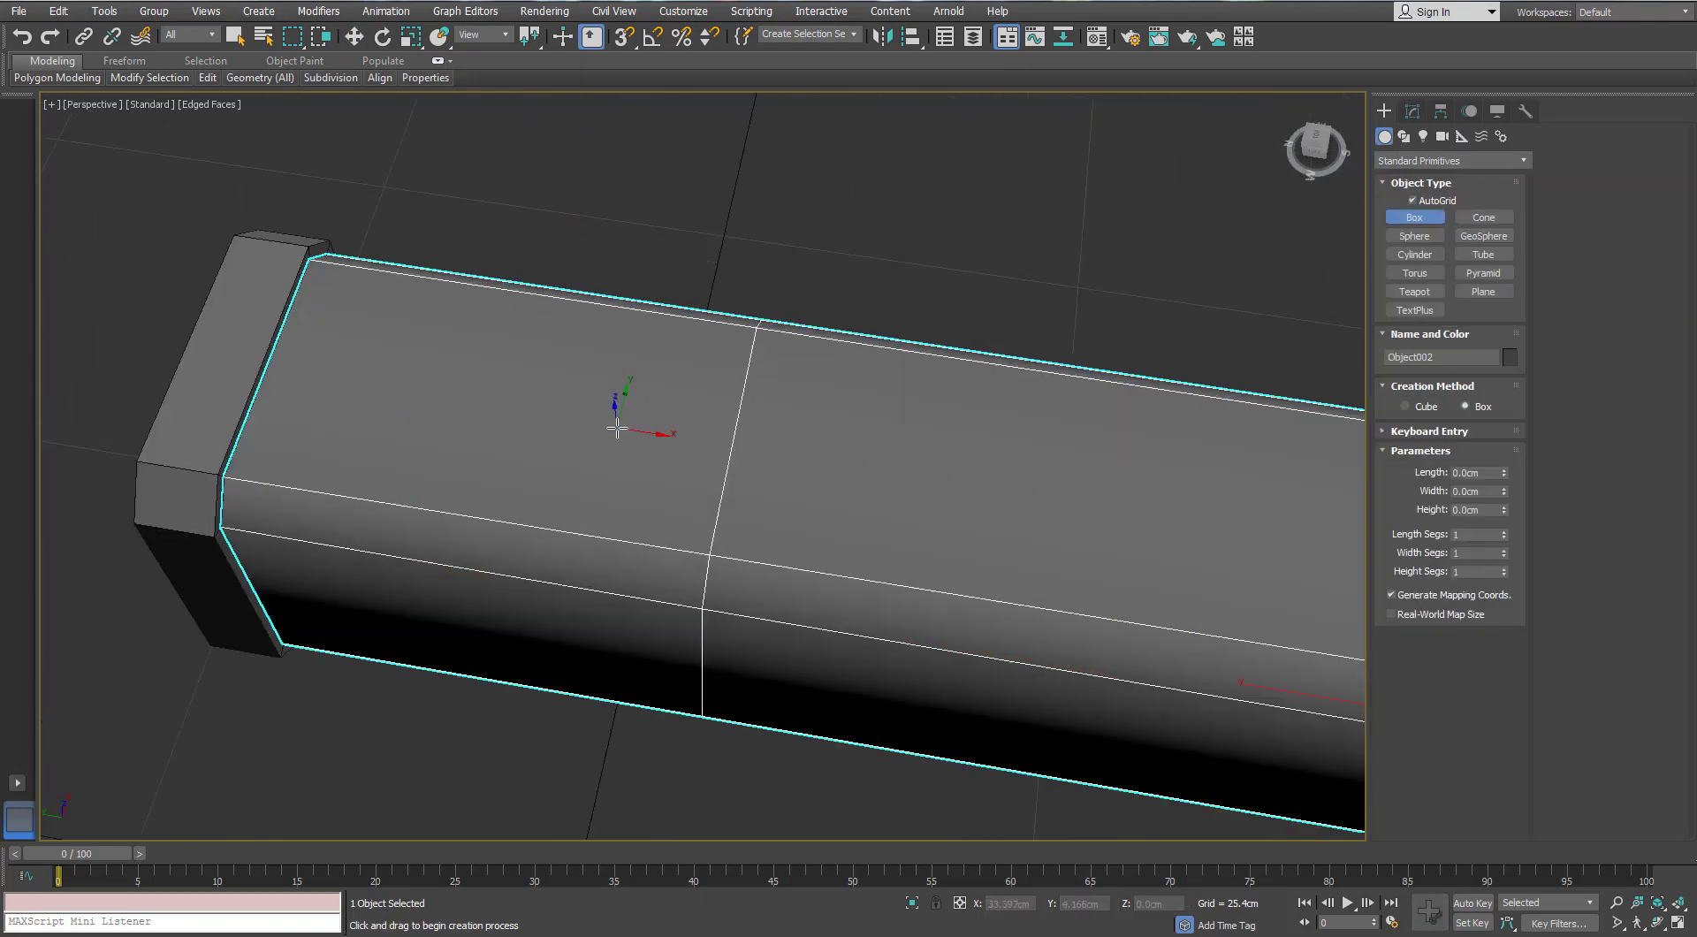
middle_click_drag(617, 428, 647, 436, "alt")
middle_click_drag(822, 413, 646, 386, "alt")
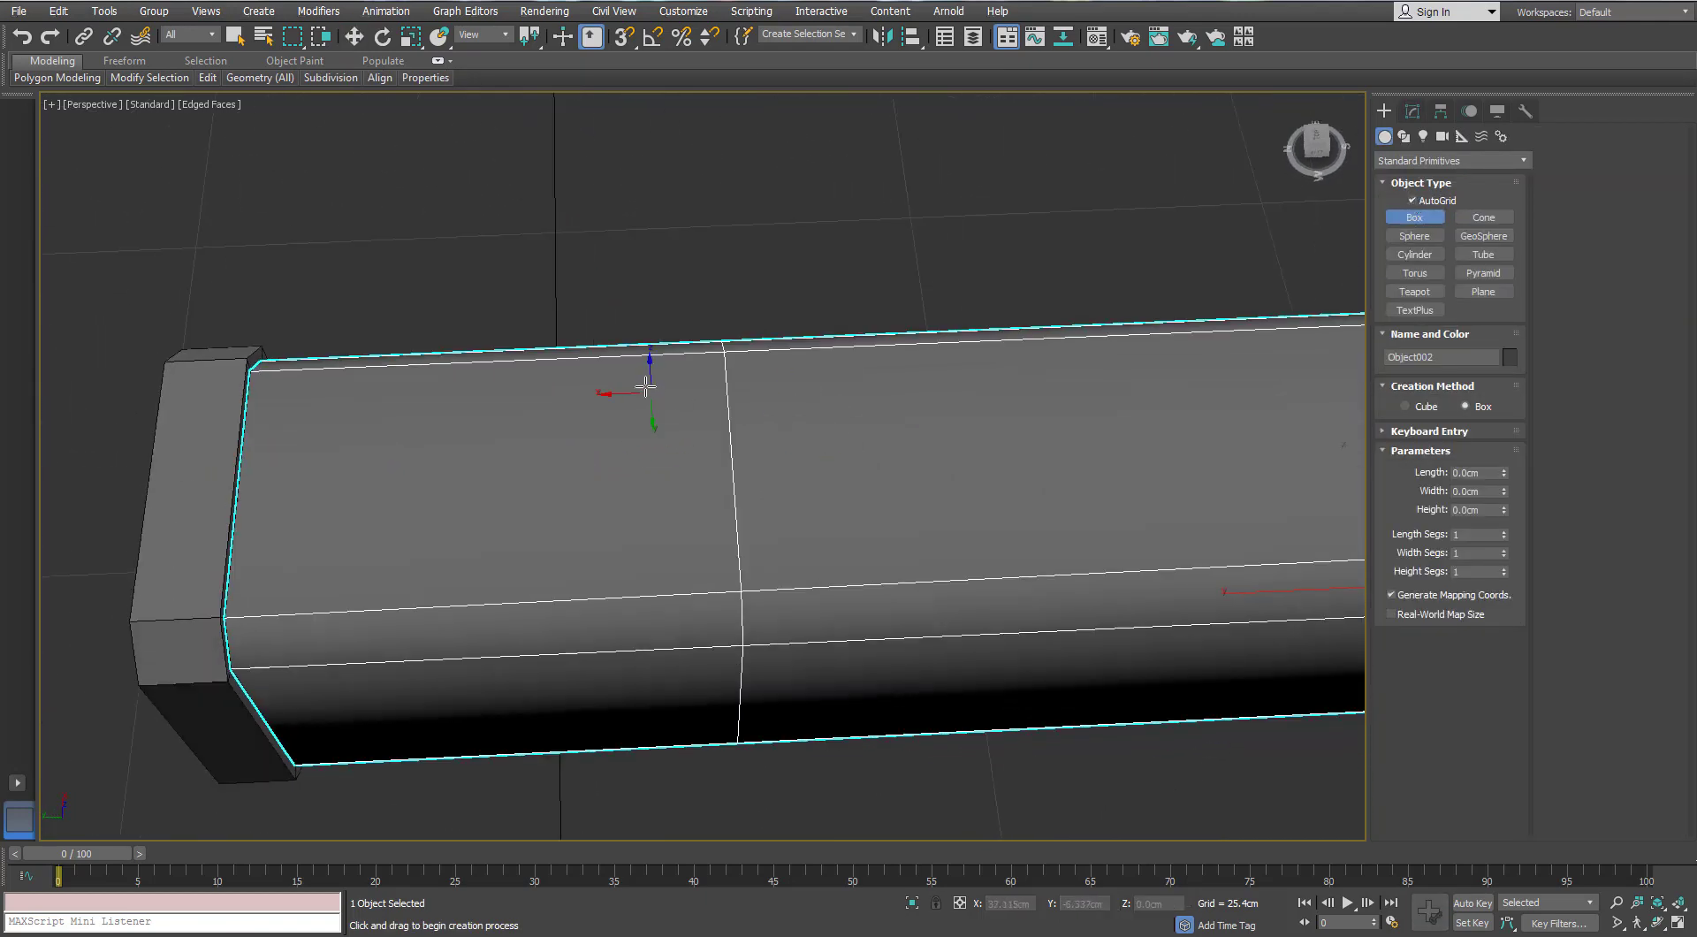
mouse_move(571, 373)
left_mouse_down()
mouse_move(724, 451)
mouse_move(988, 538)
mouse_move(991, 565)
left_mouse_up()
left_click(991, 555)
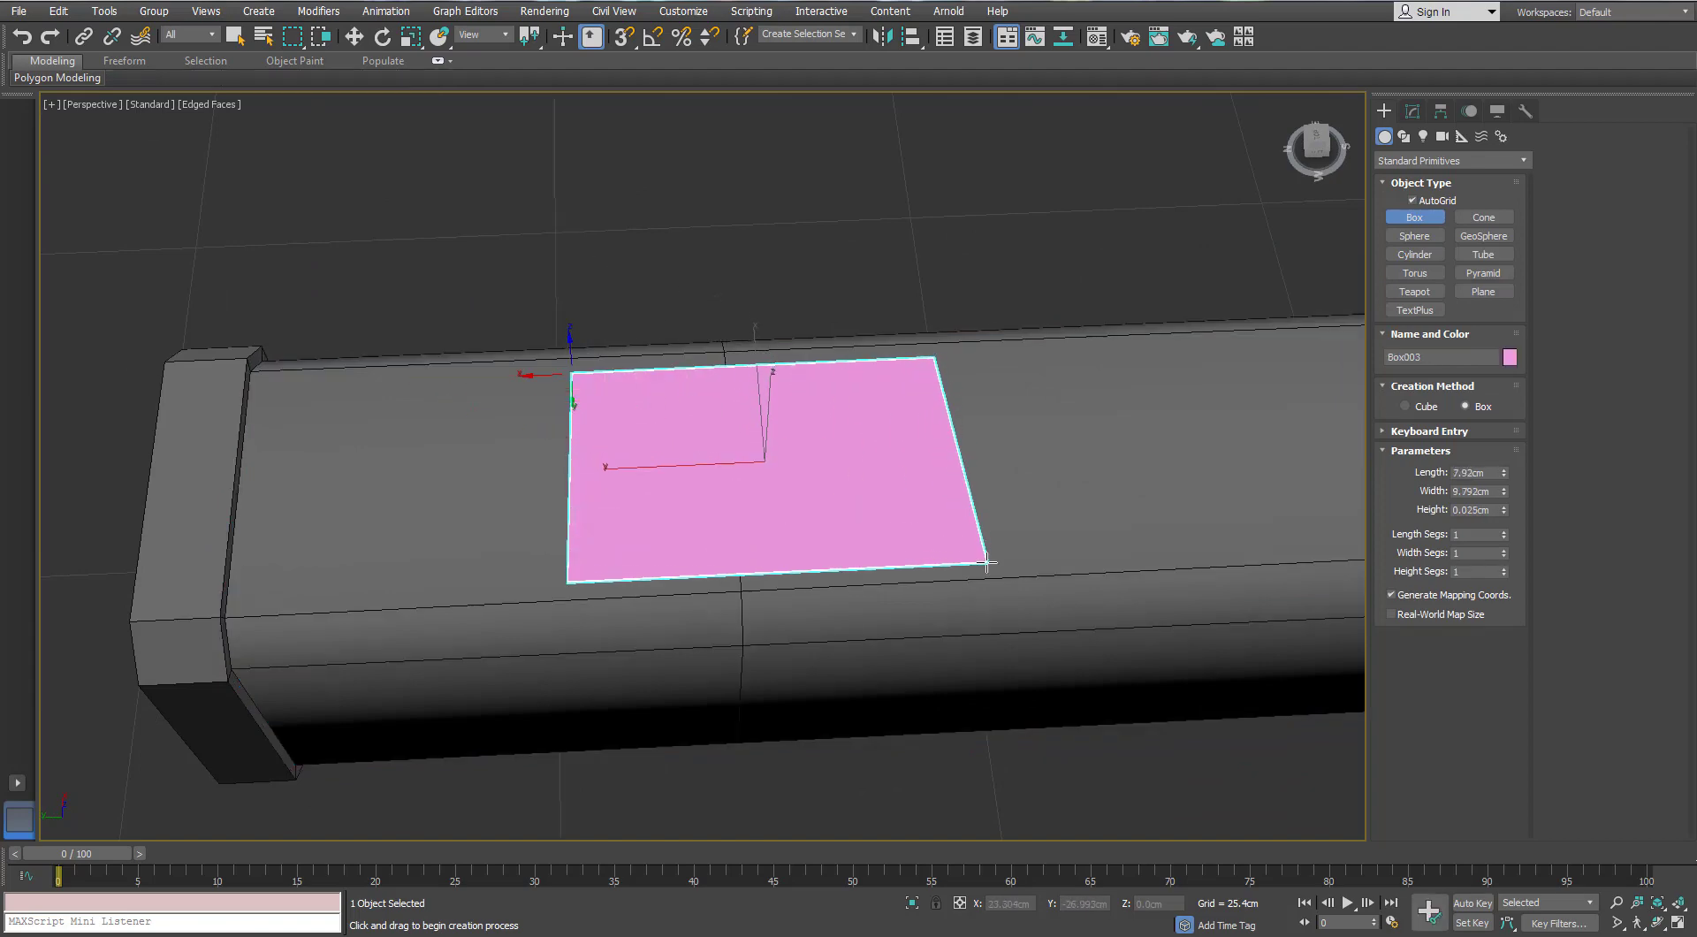
mouse_move(991, 553)
middle_mouse_down("alt")
mouse_move(821, 461)
mouse_move(886, 515)
mouse_move(873, 482)
middle_mouse_up("alt")
key("ctrl+z")
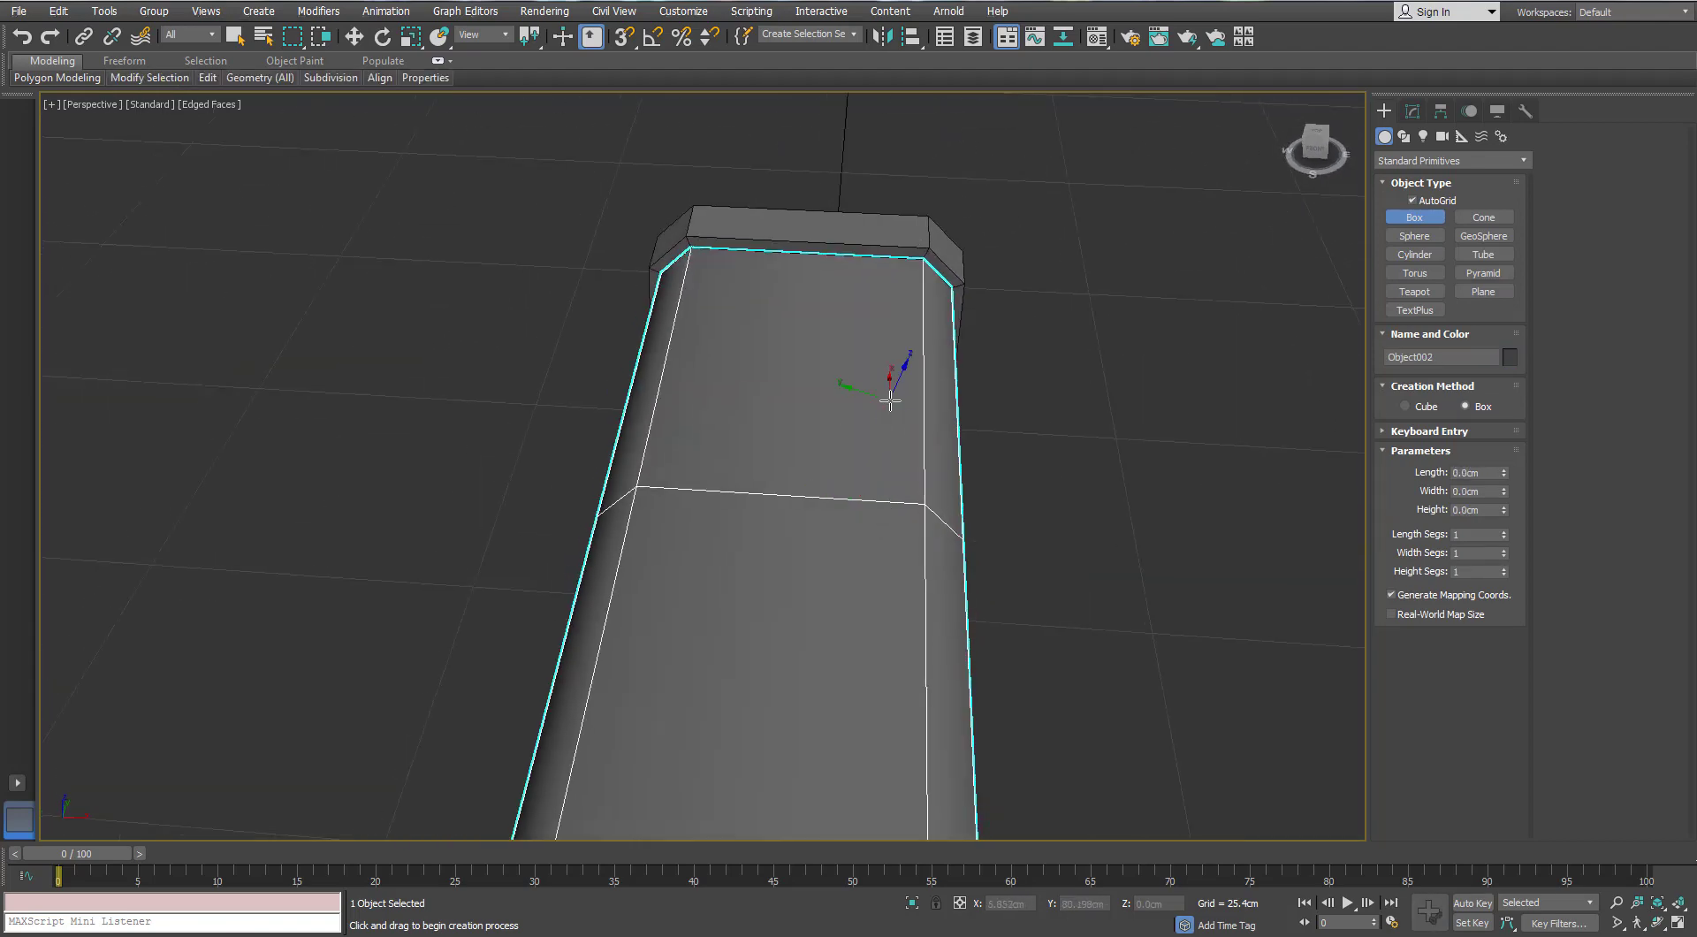
middle_click_drag(904, 405, 784, 401)
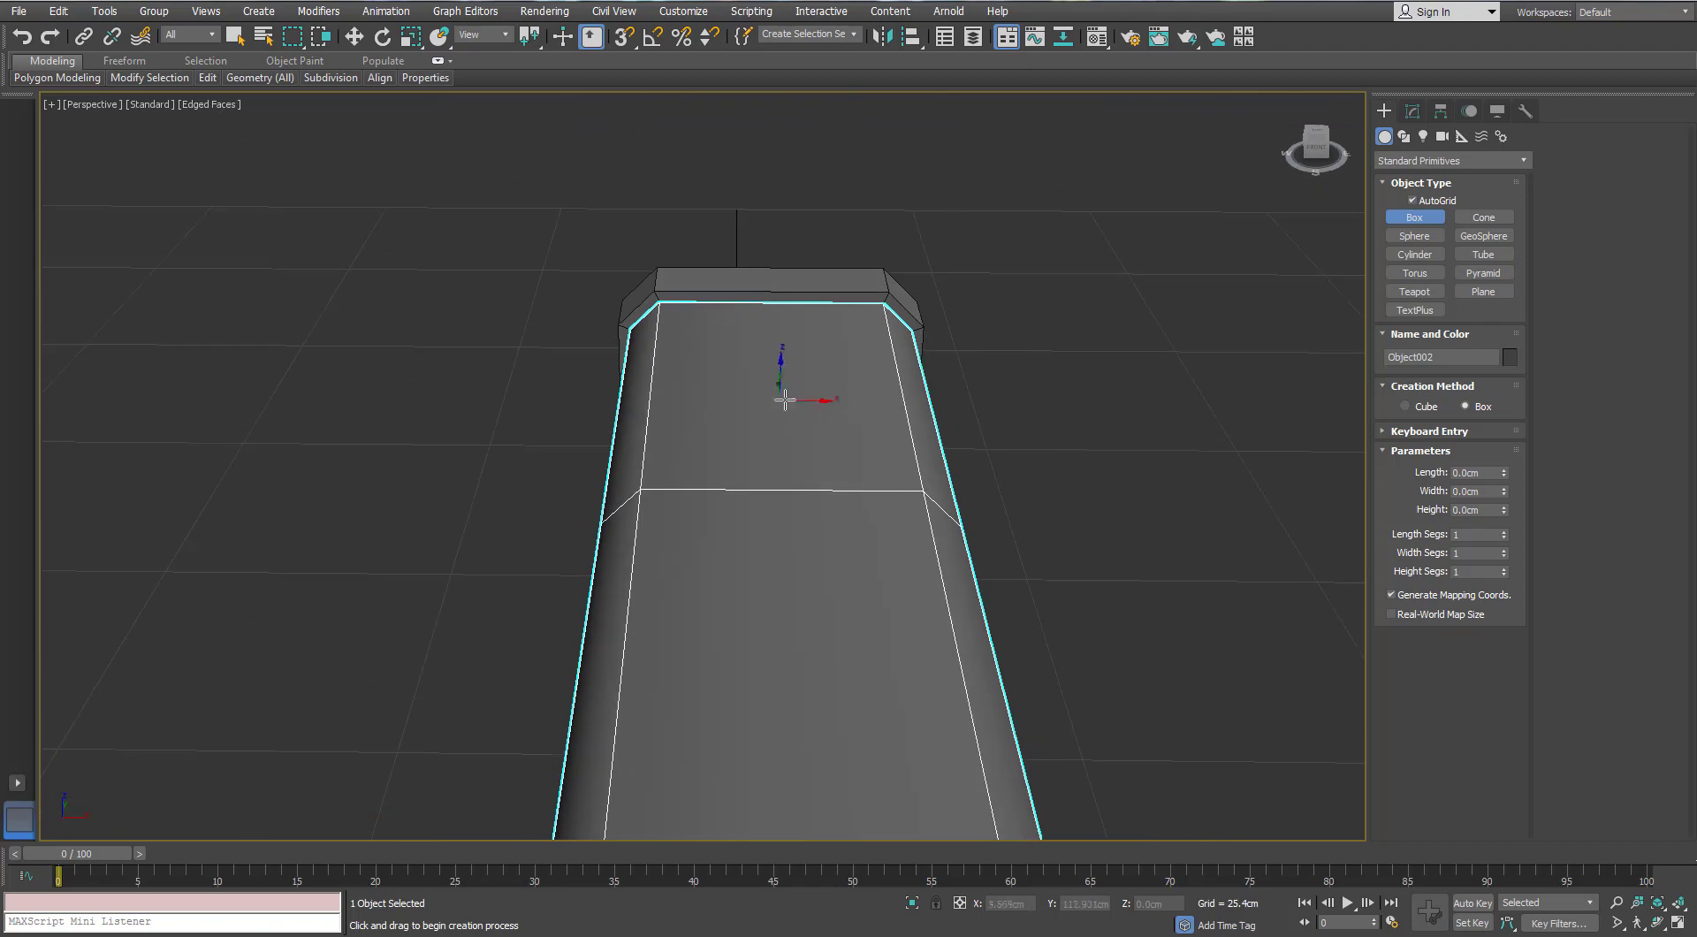
right_click(738, 405)
left_click(1412, 109)
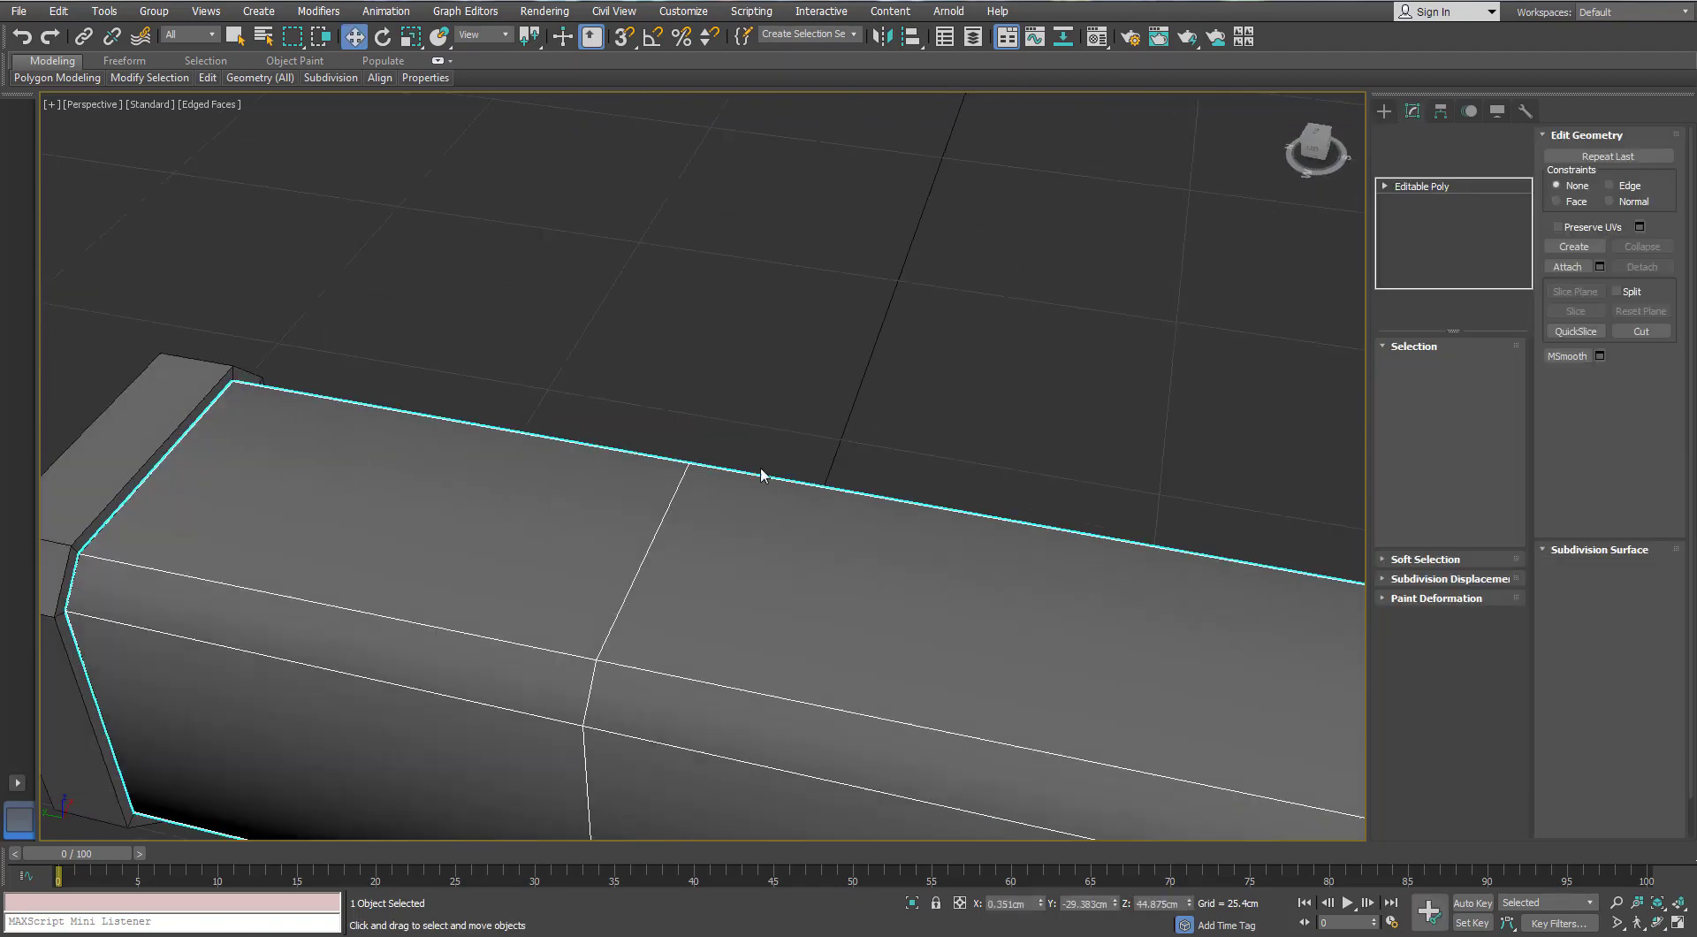
Detach the body's top polygon next to the end box farthest from the knob as a separate object and select it
left_click(1468, 366)
left_click(613, 534)
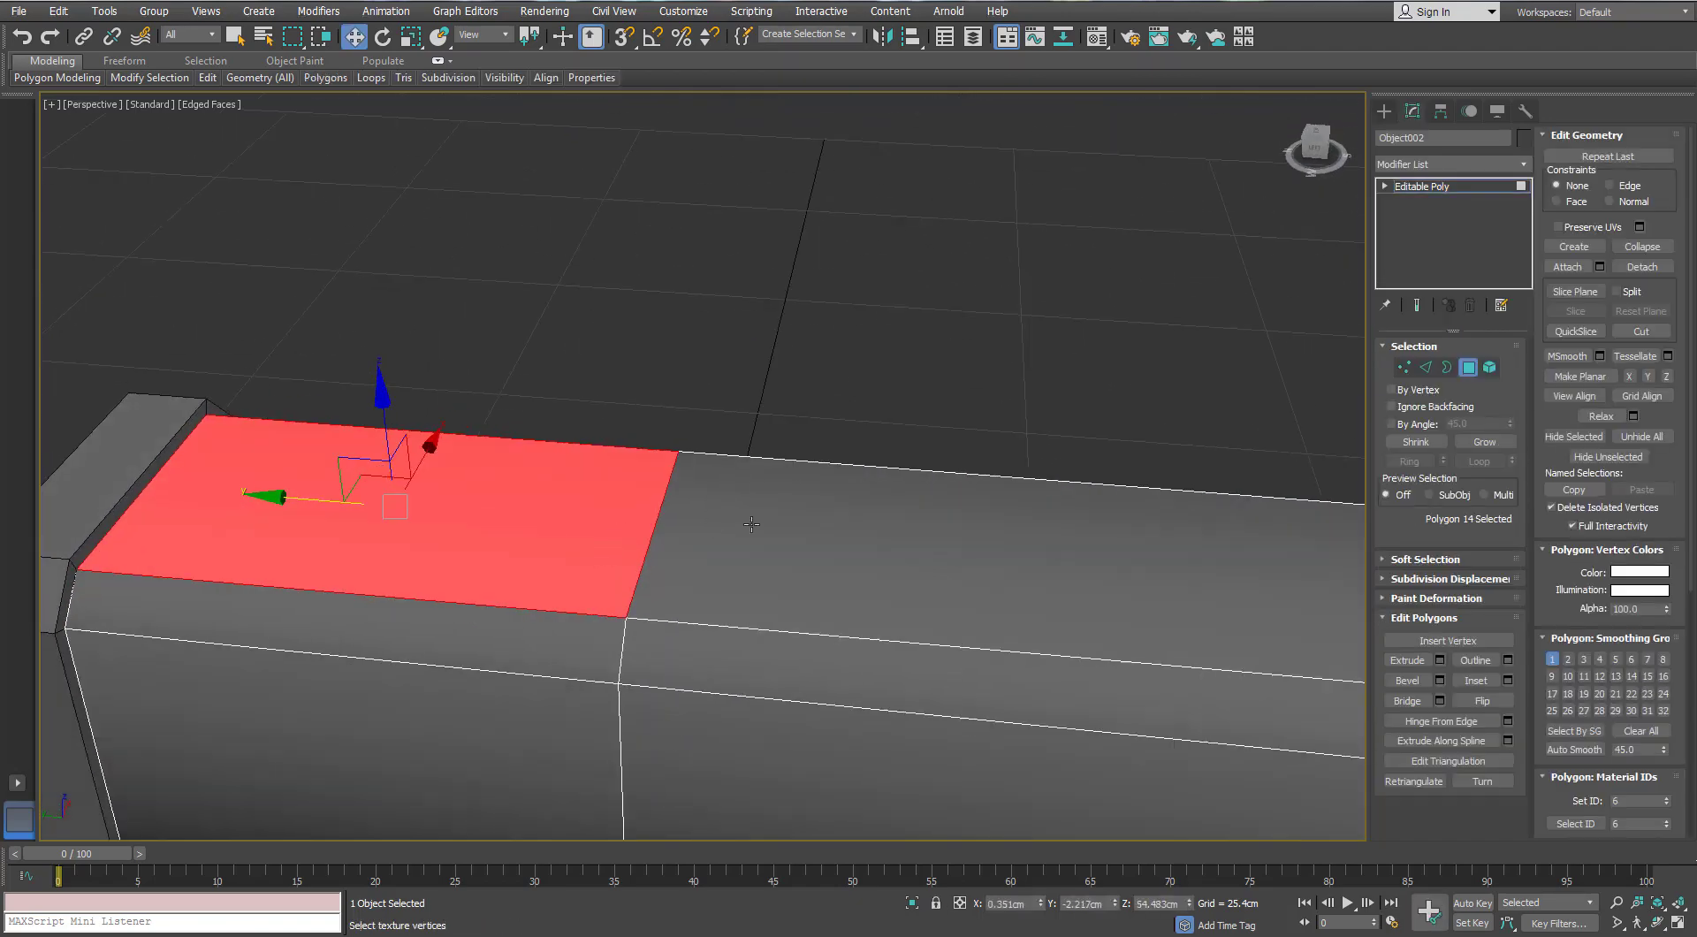
left_click(1642, 266)
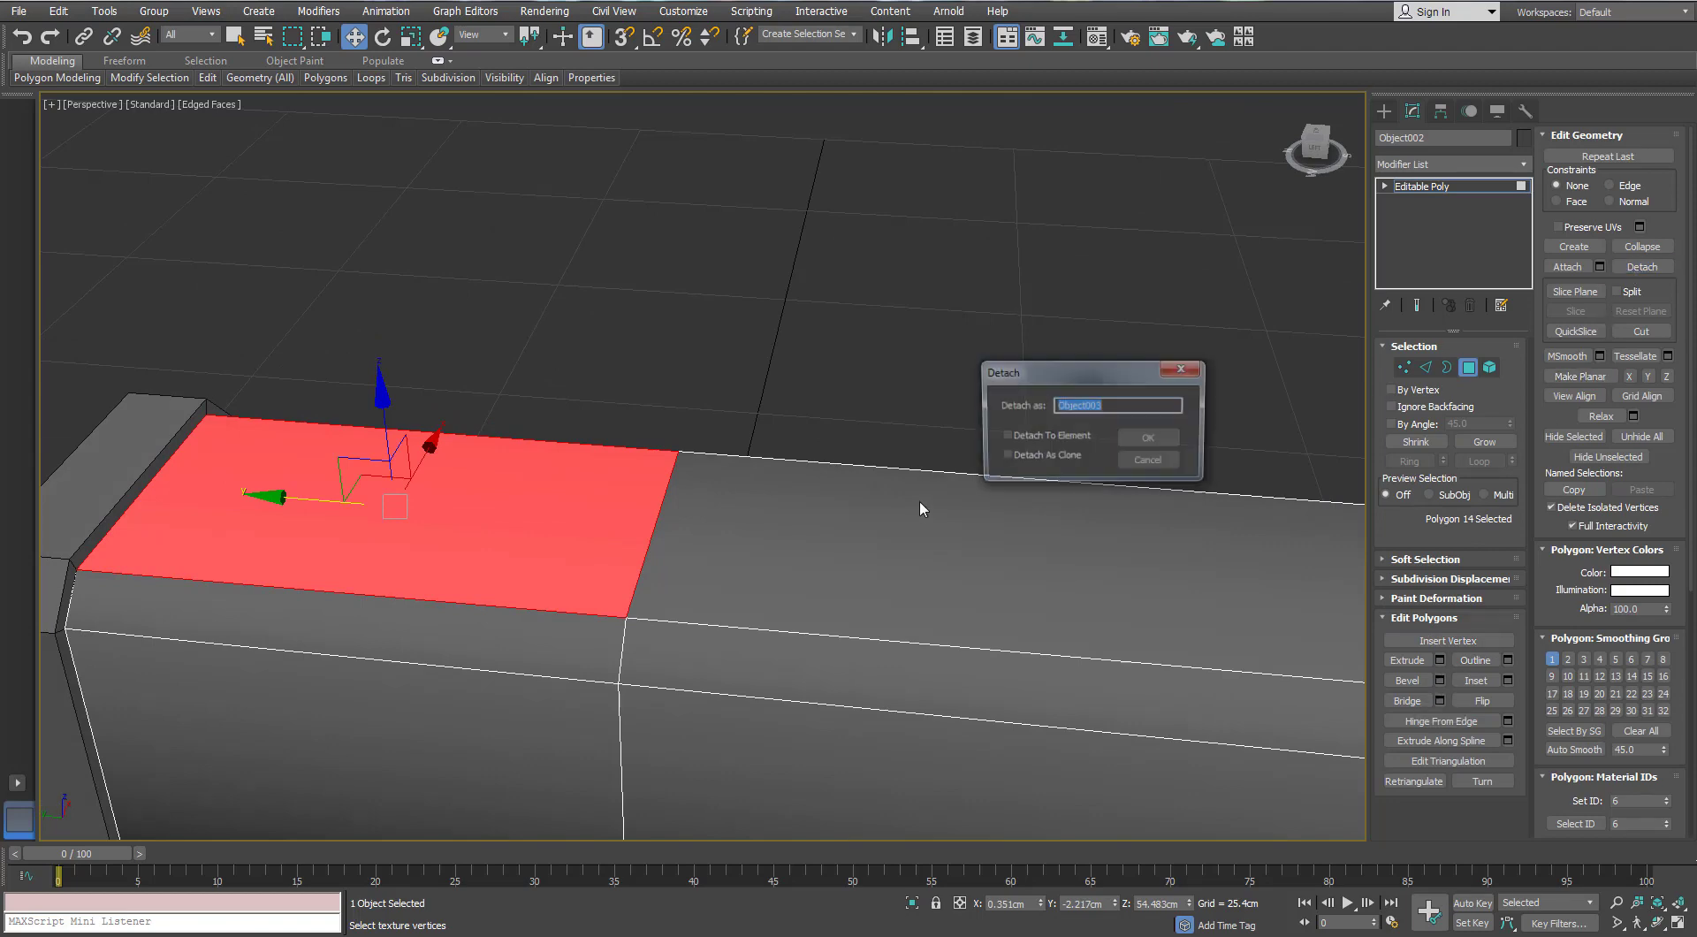
left_click(1150, 439)
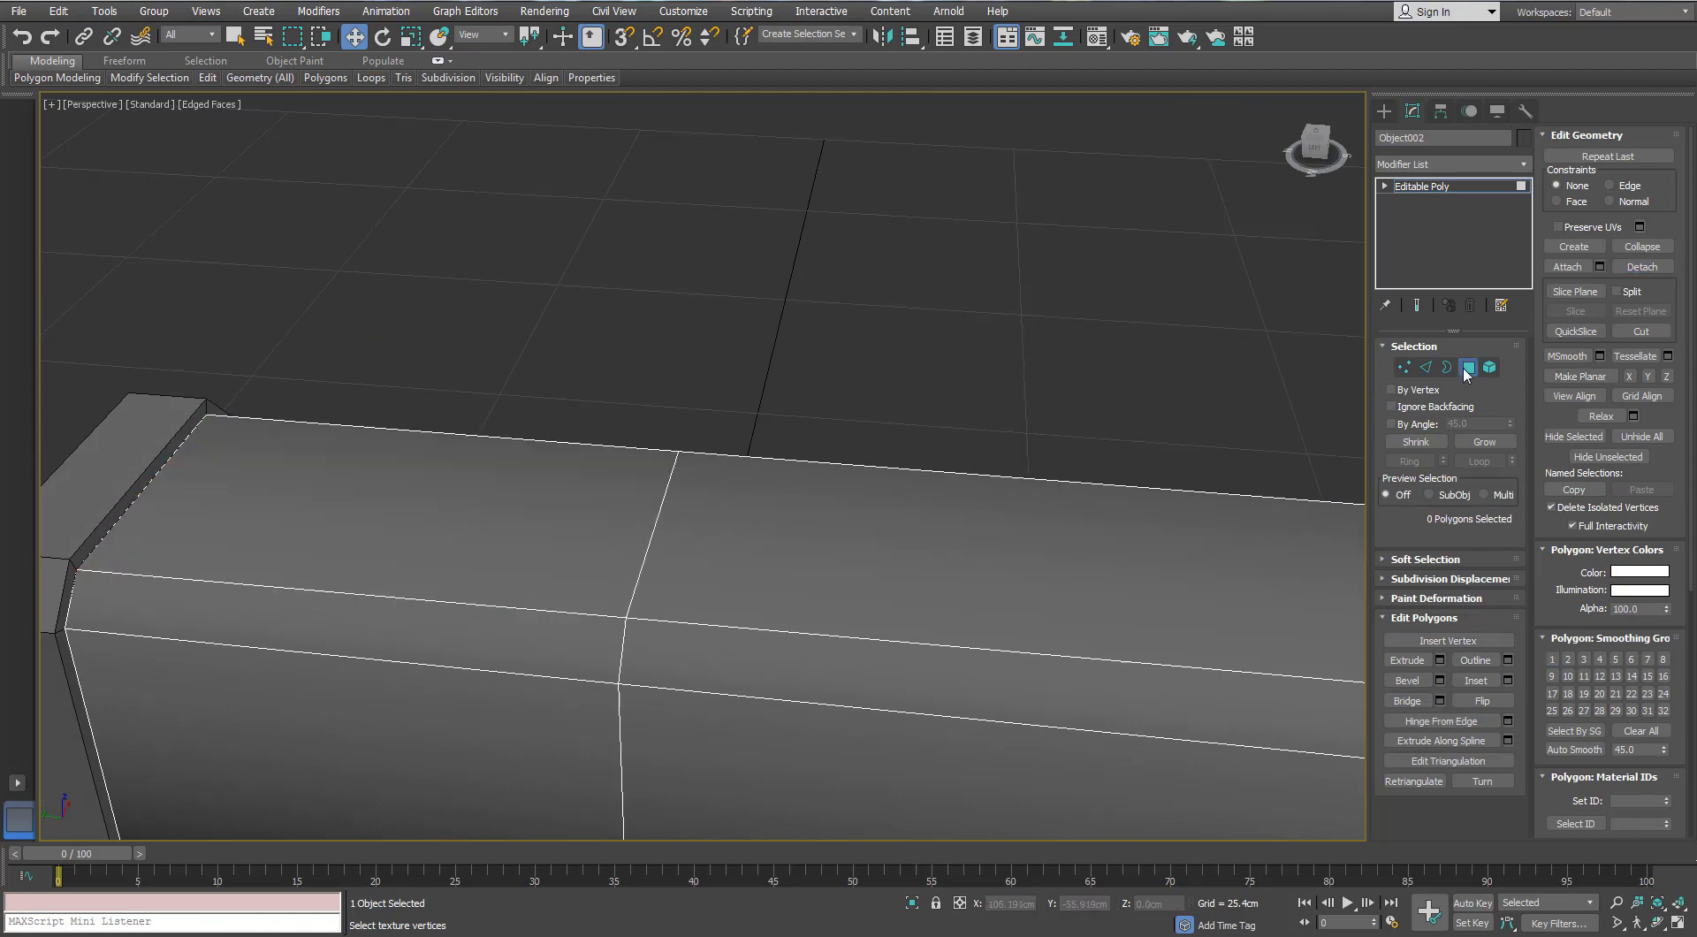
left_click(501, 561)
scroll(932, 421, "down", 5)
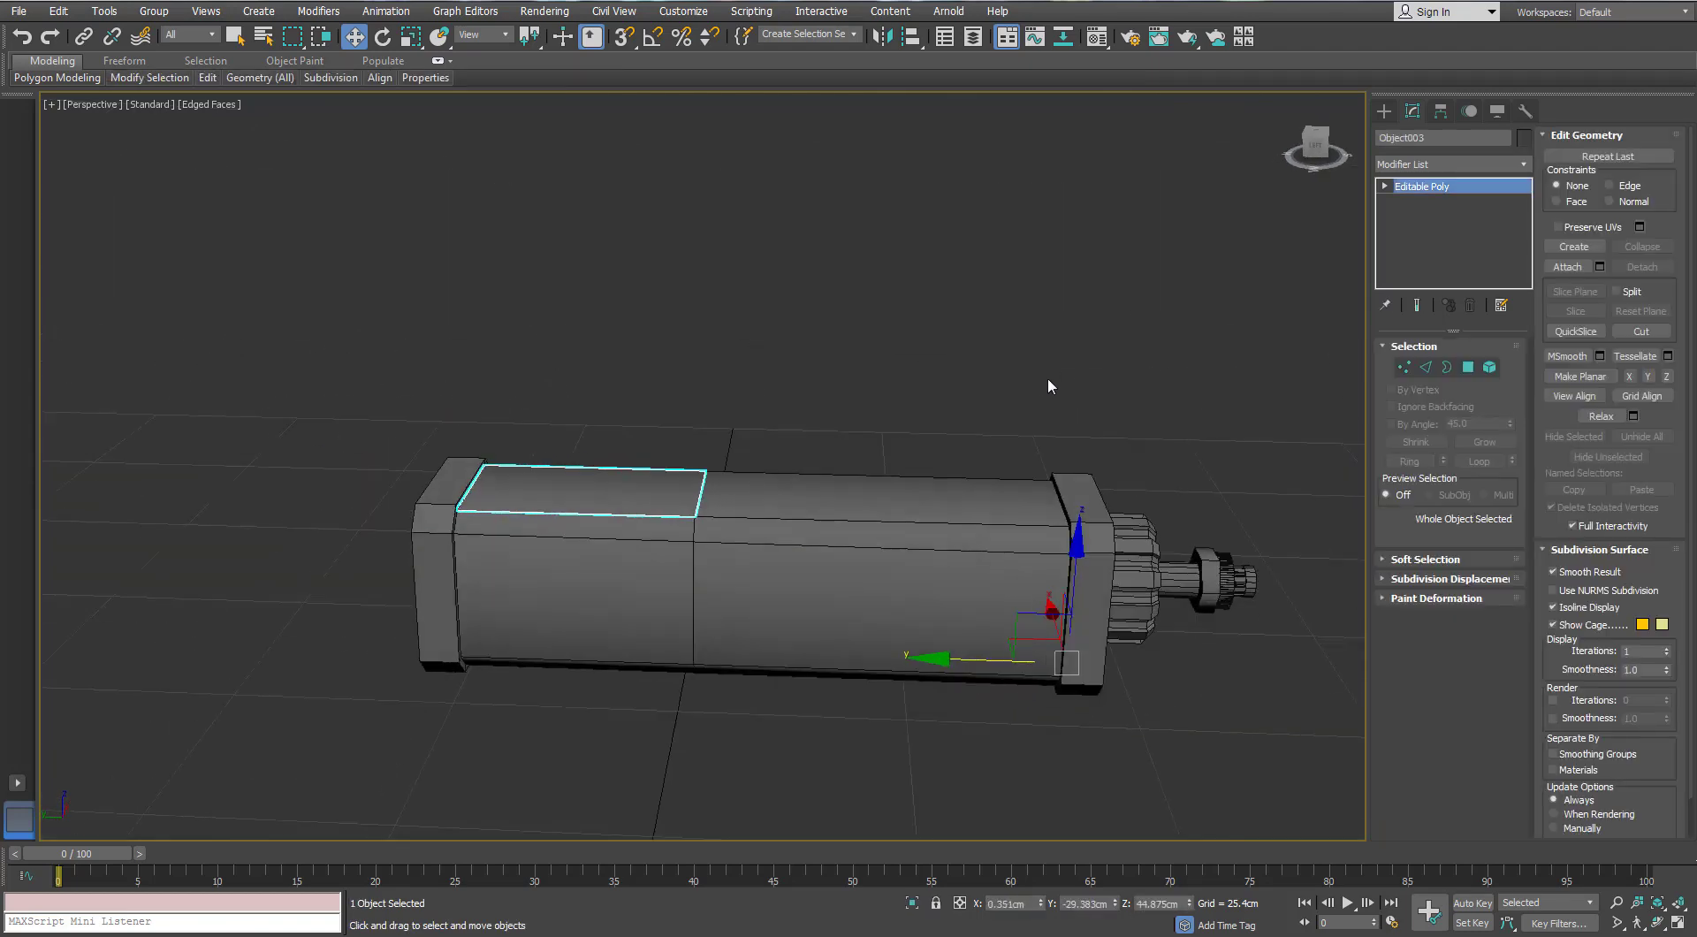
Center the detached face's pivot to the object and move the face about 9 cm along the body toward the knob
left_click(1441, 113)
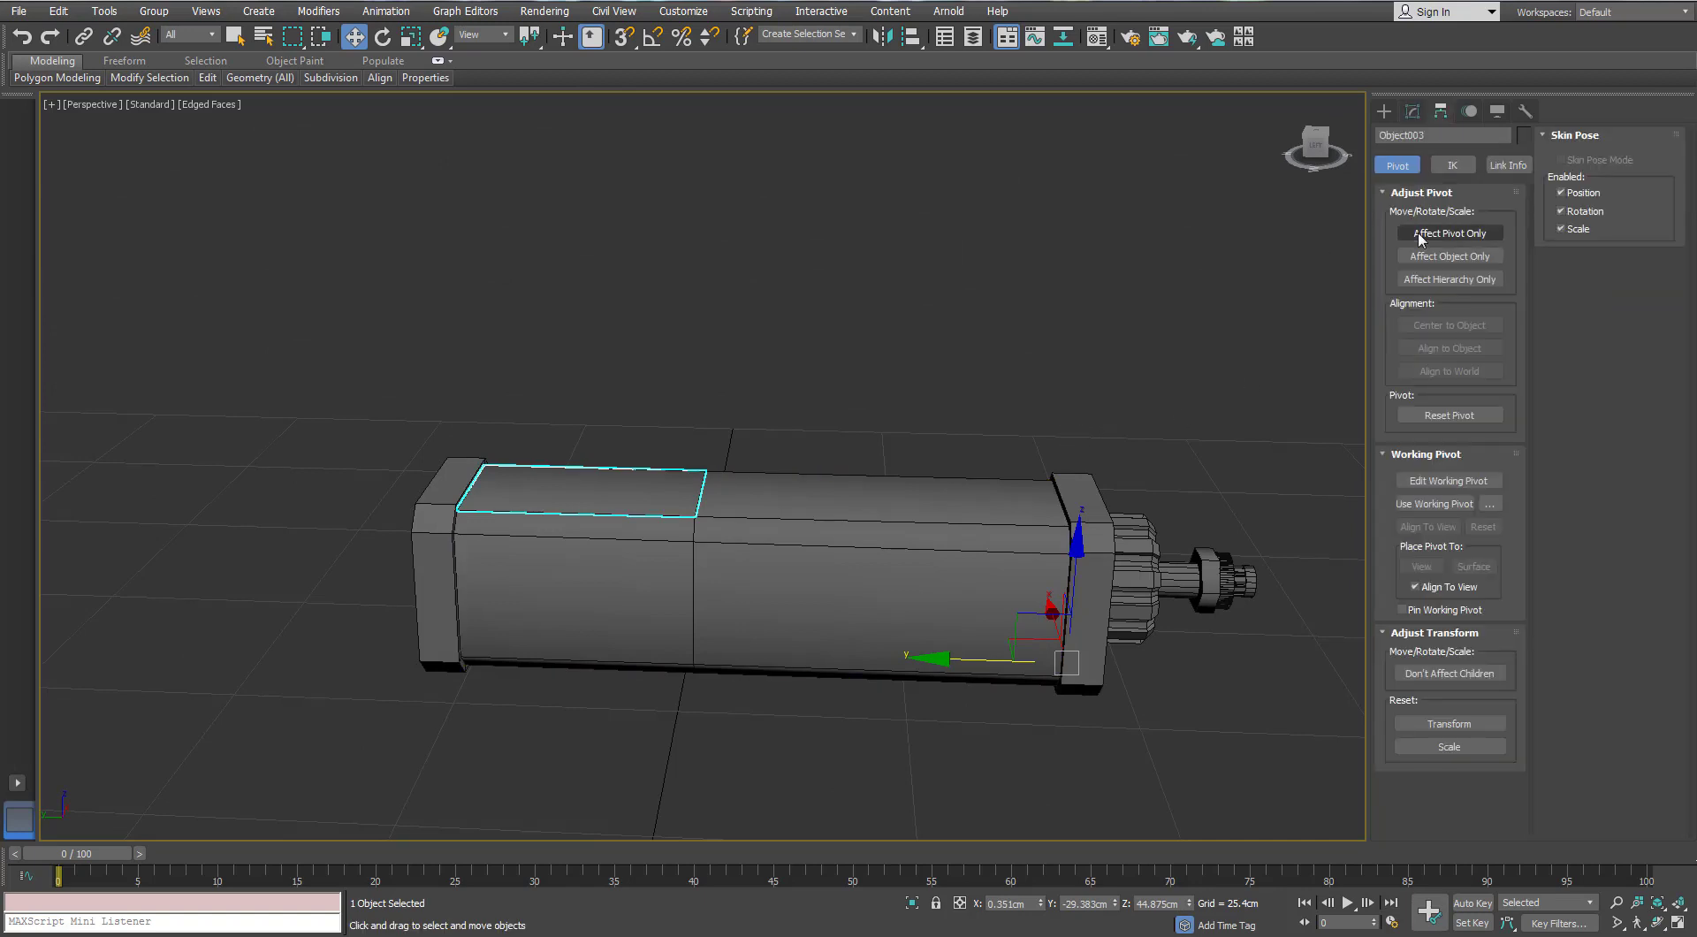
left_click(1421, 234)
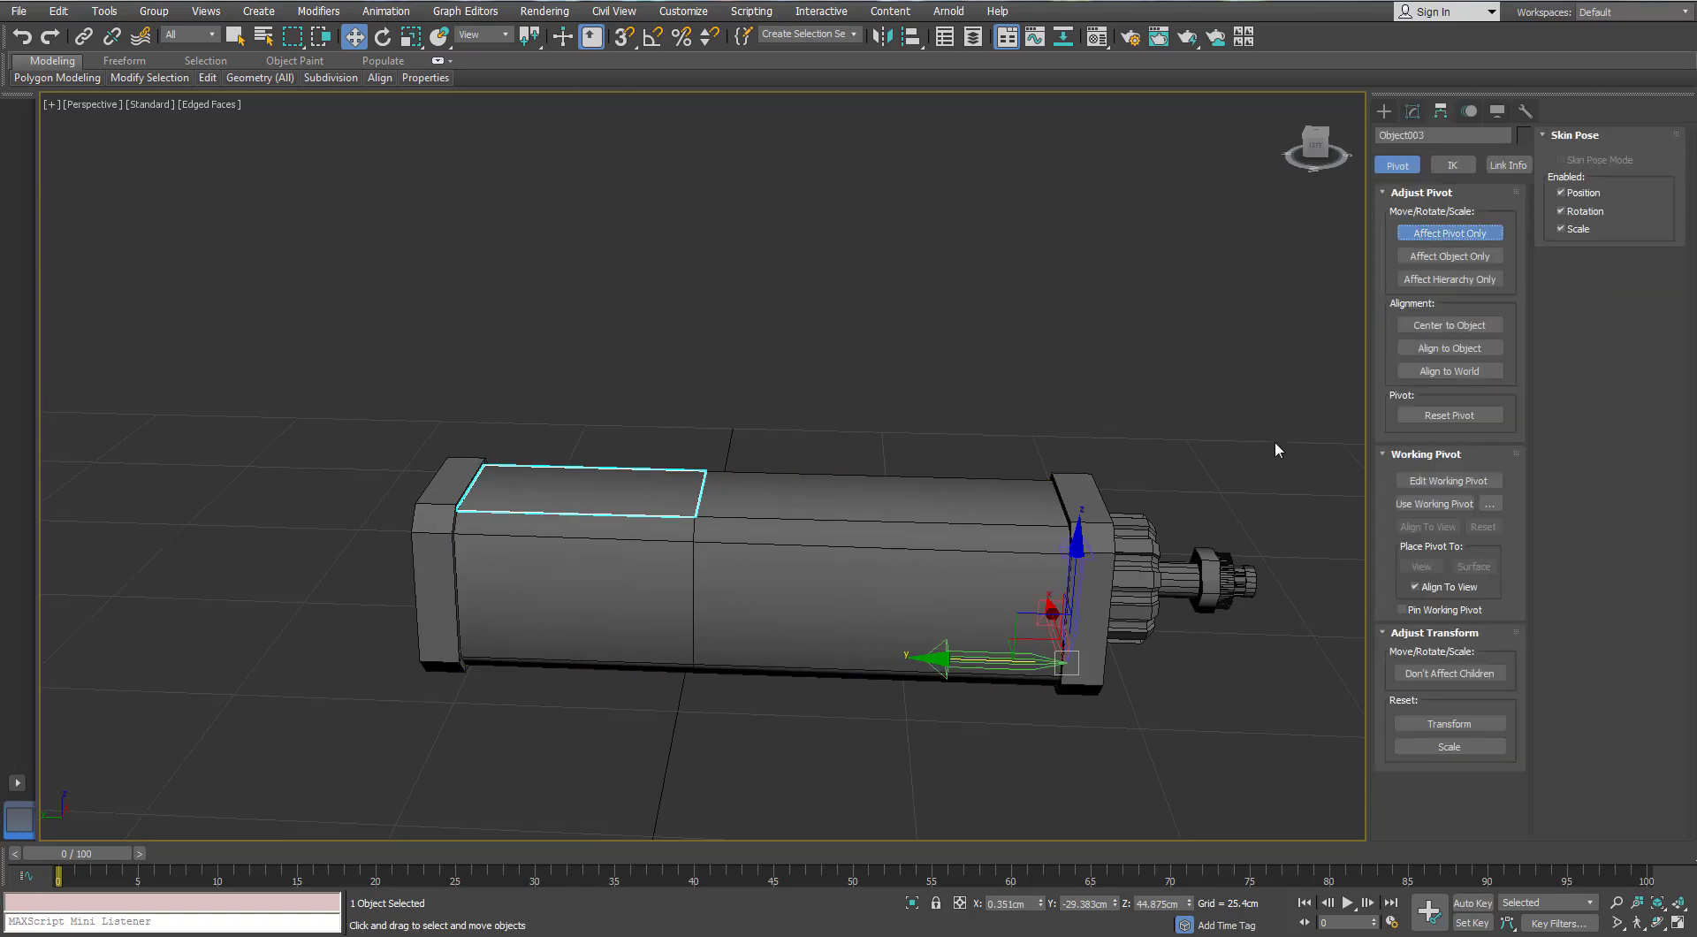
left_click(1434, 326)
left_click(1450, 234)
scroll(583, 486, "up", 4)
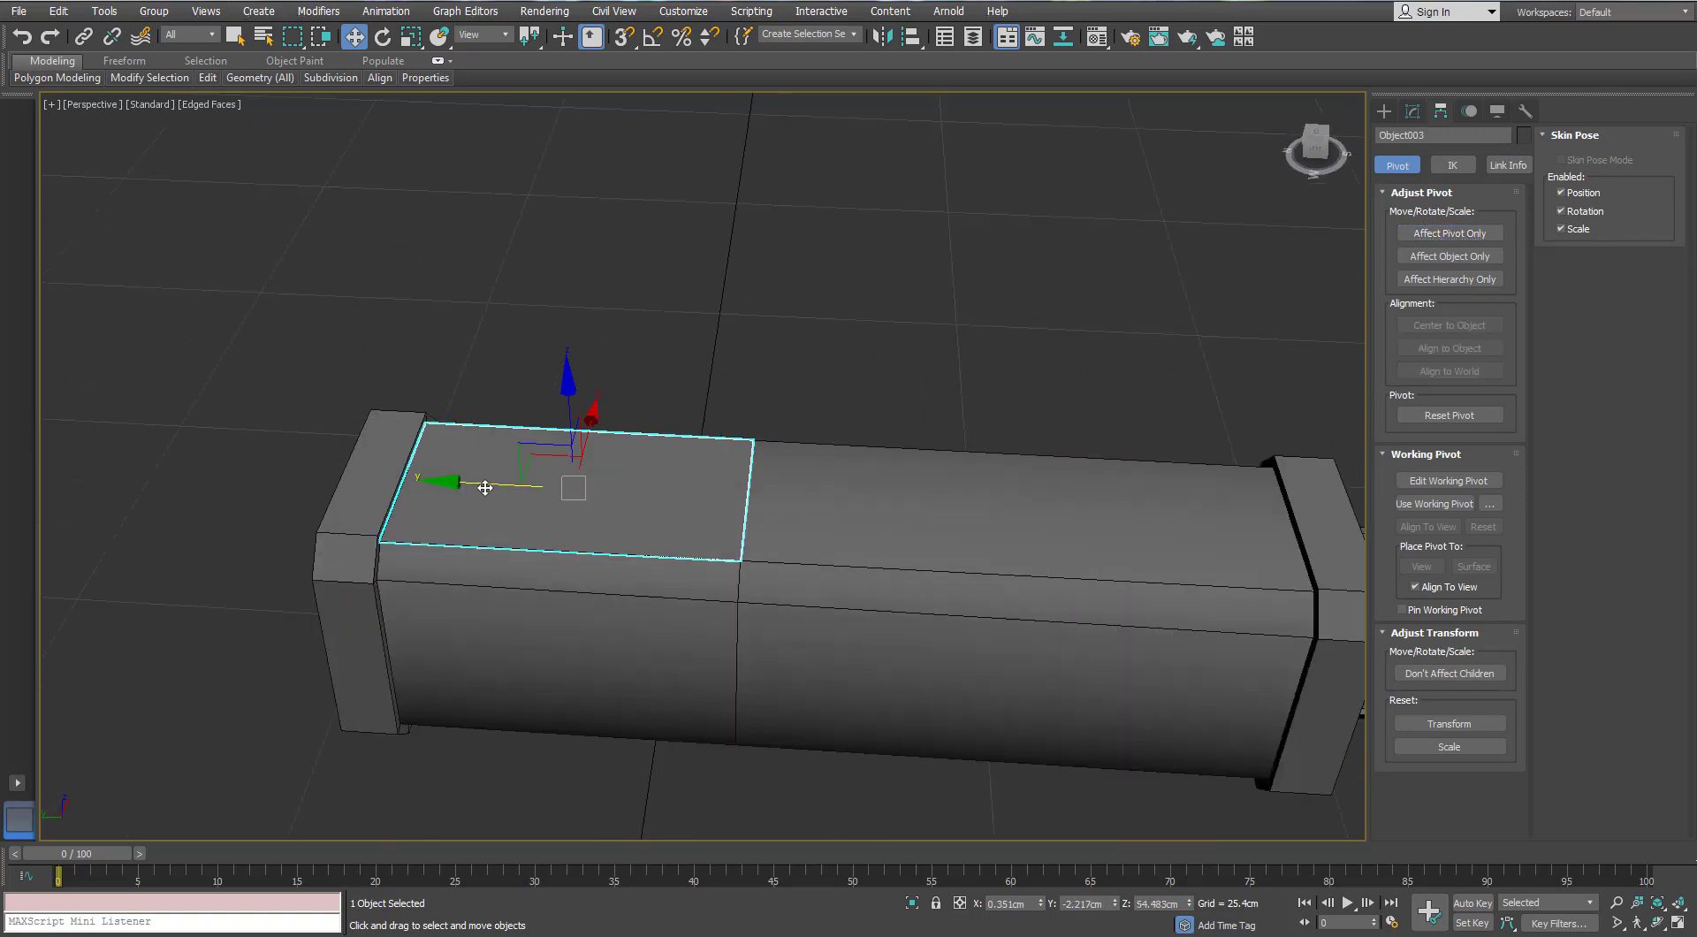
left_click_drag(485, 488, 730, 506)
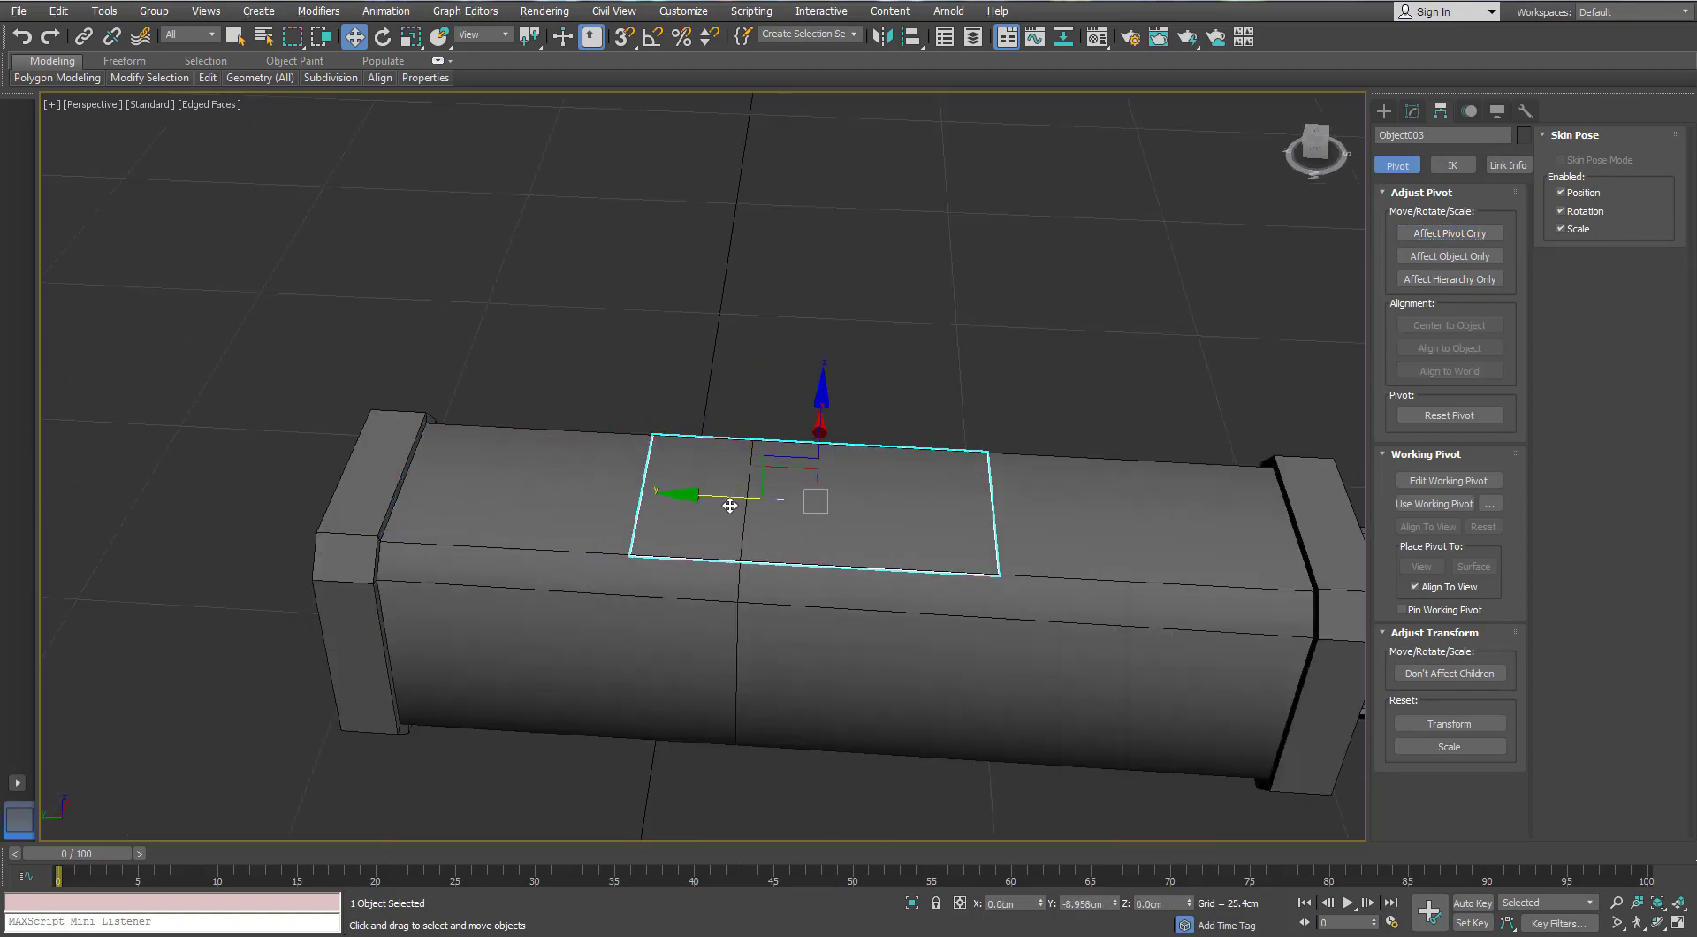
right_click(730, 511)
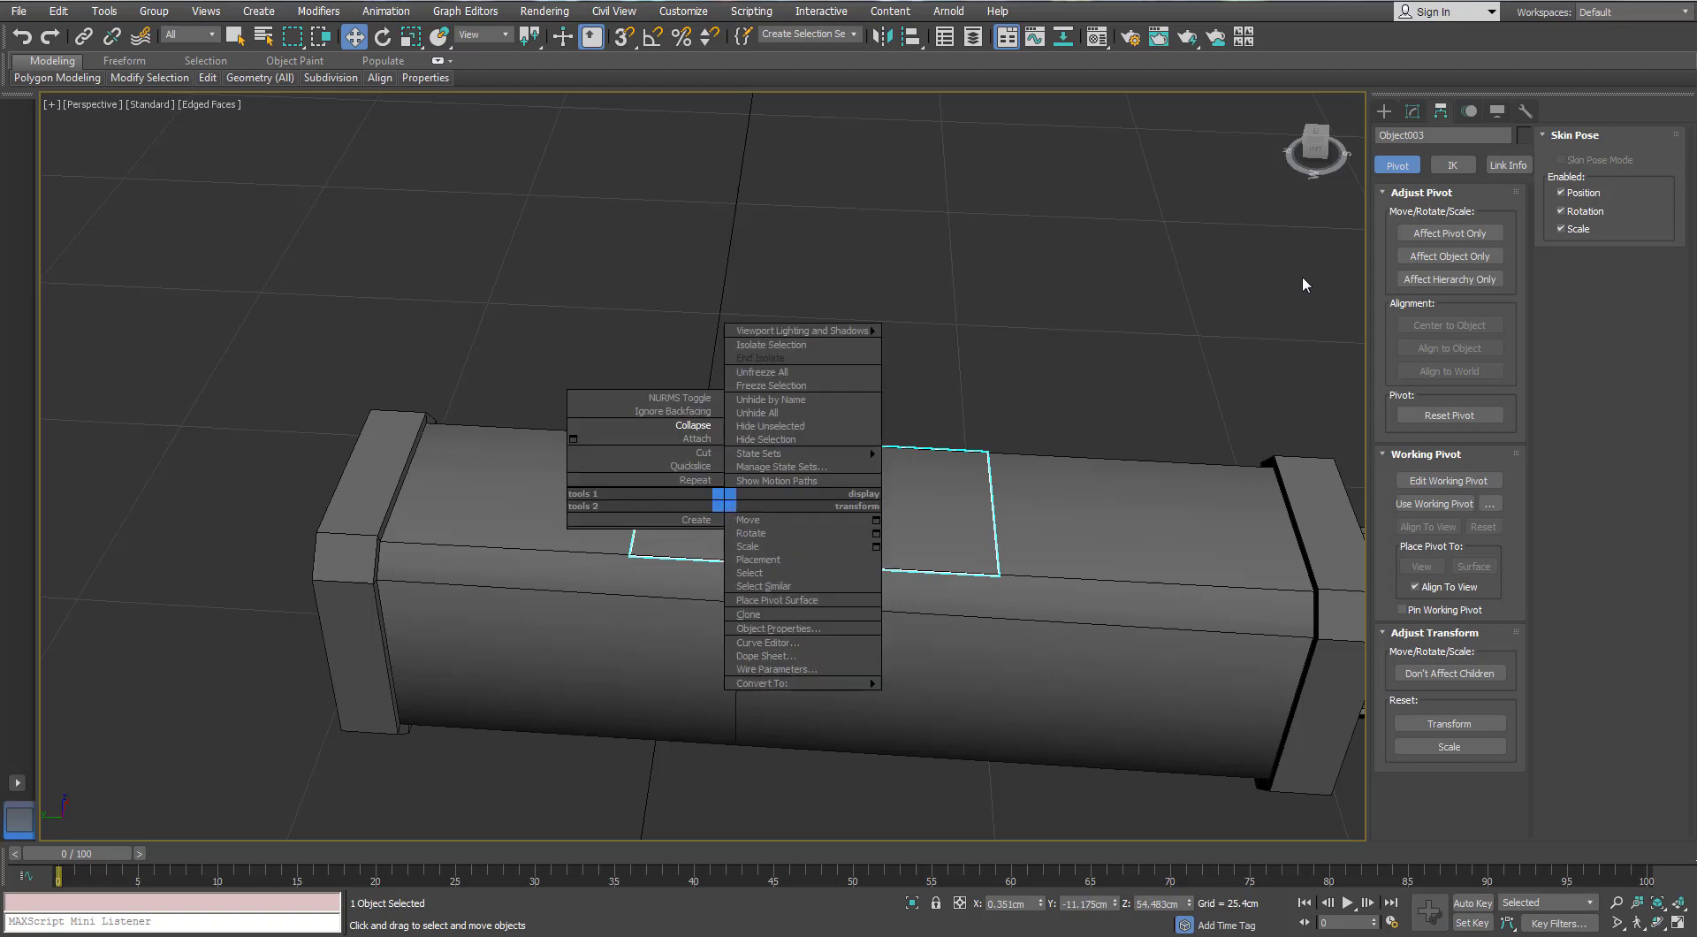
Shorten the detached face by moving the vertex pairs at both of its ends inward along the body
left_click(1414, 108)
left_click(1403, 366)
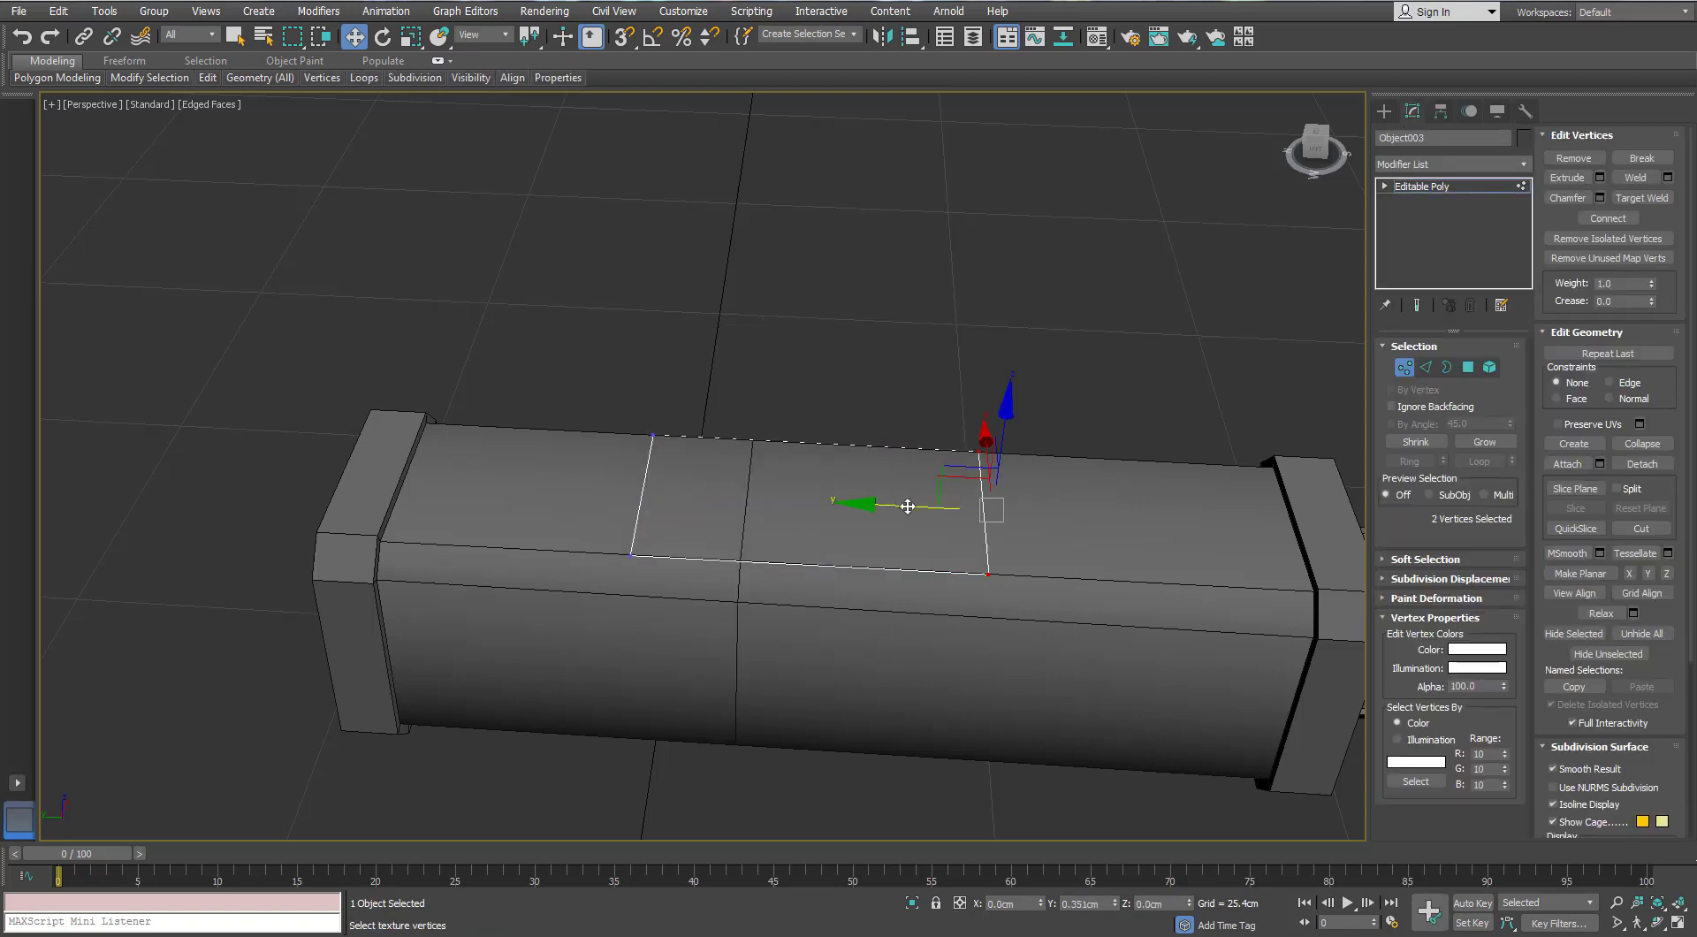
left_click_drag(877, 510, 864, 508)
left_click_drag(725, 355, 533, 689)
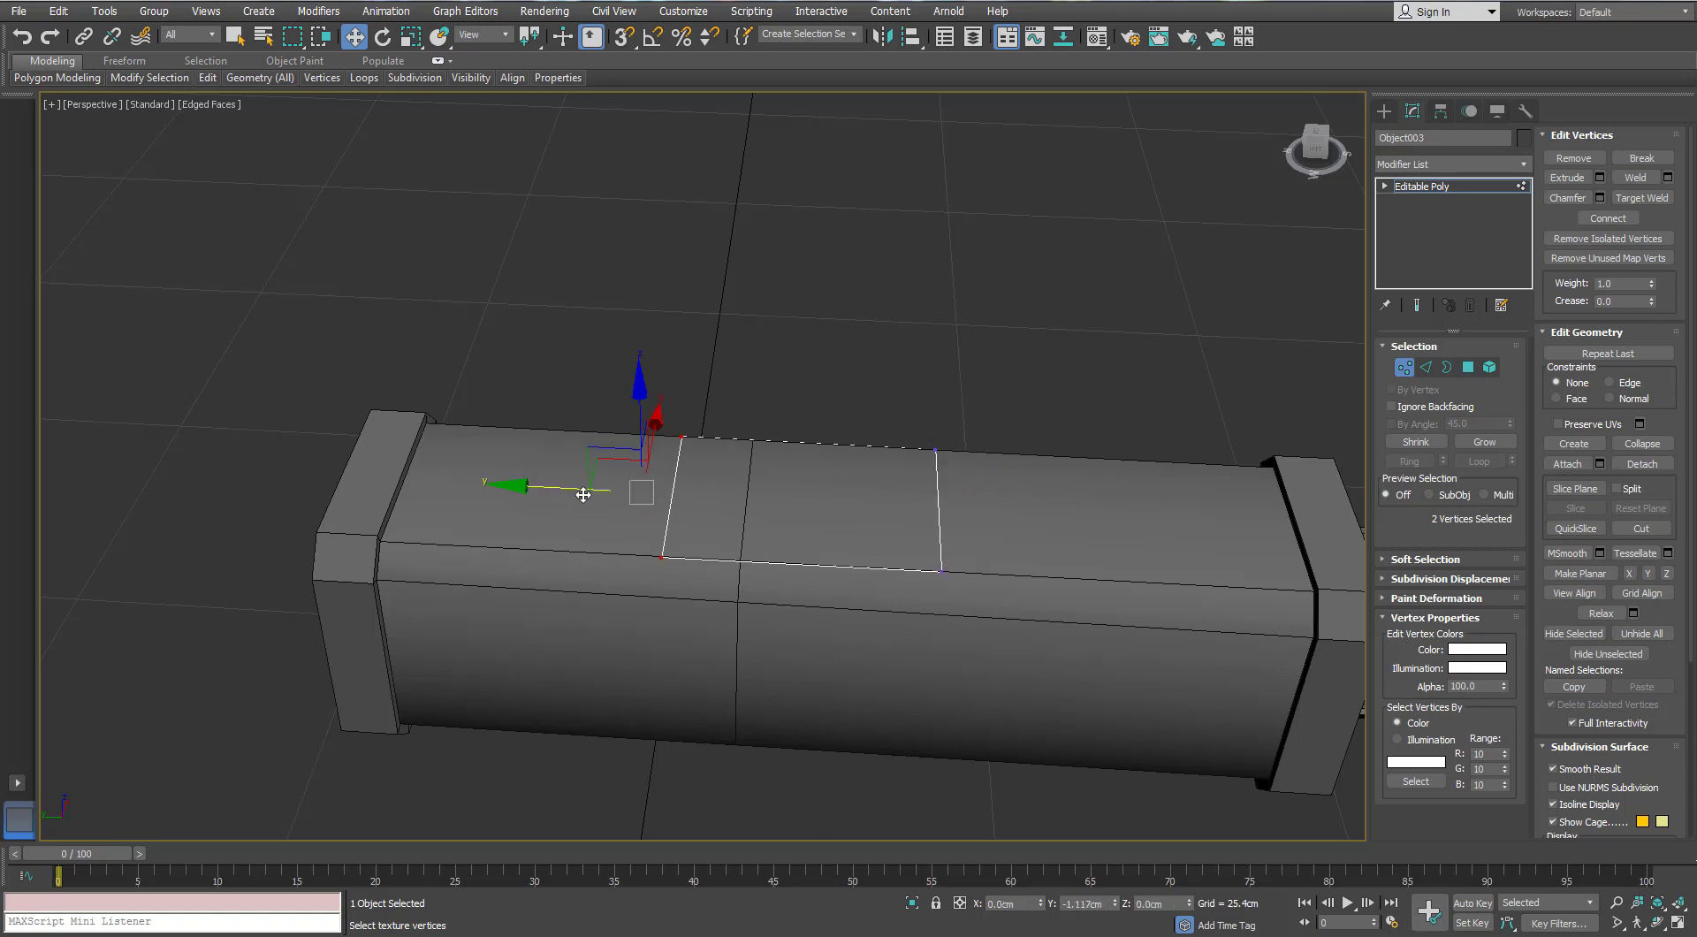
scroll(712, 482, "up", 3)
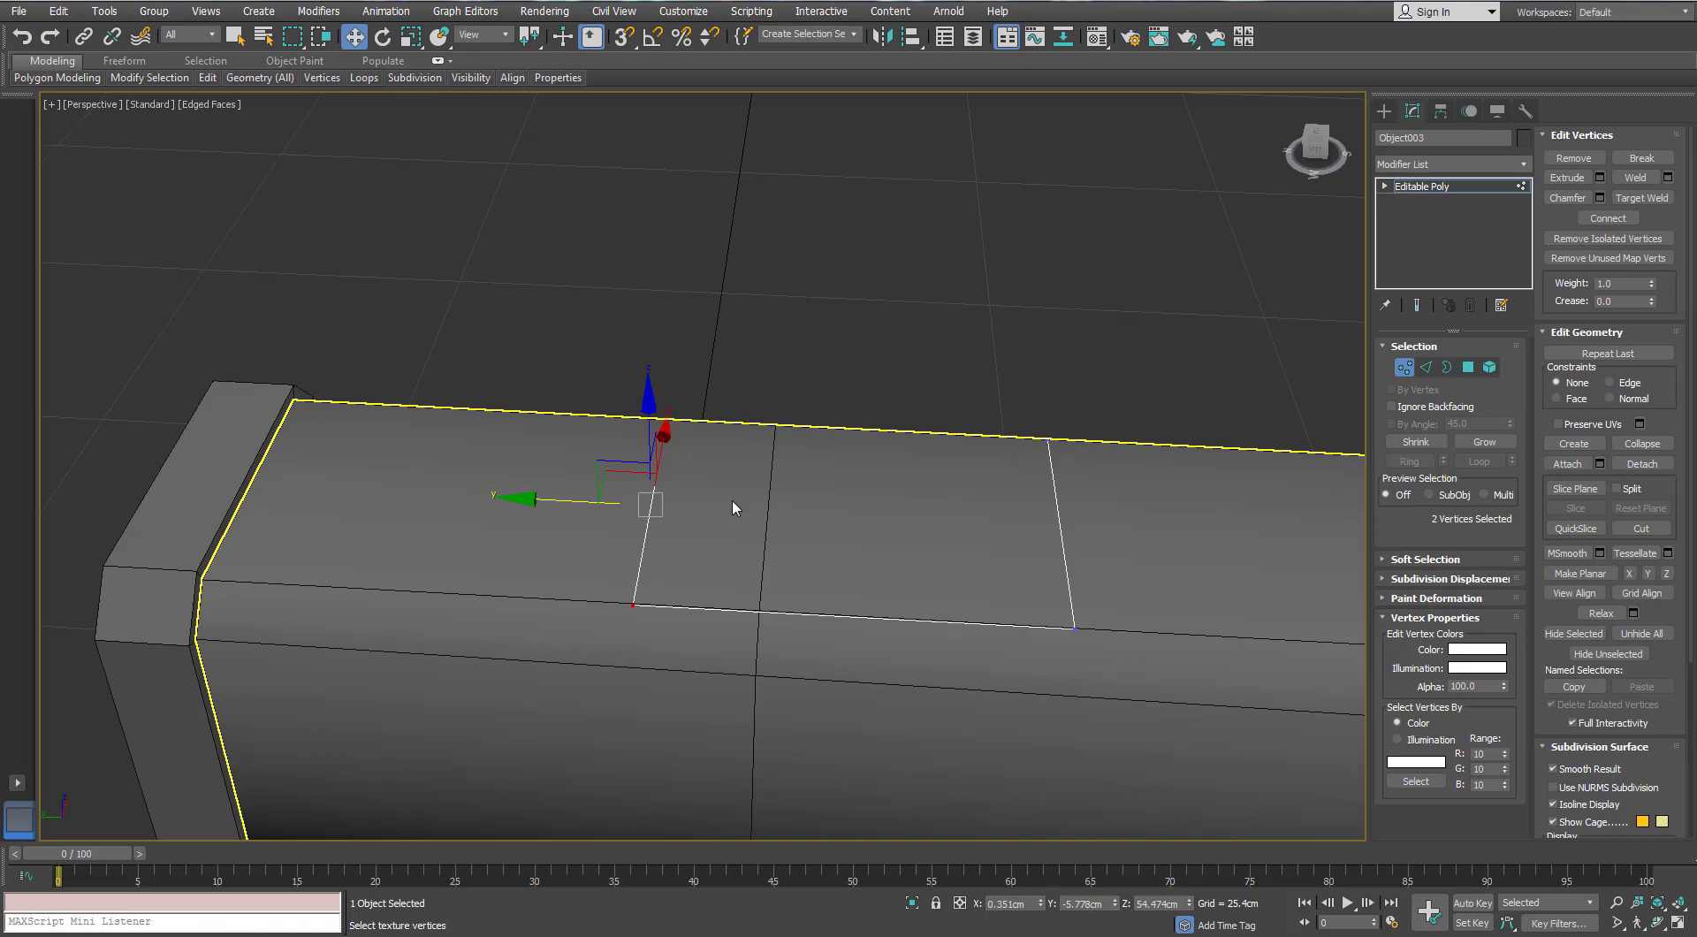
Select all four vertices of the detached face and scale them slightly narrower across the body's width
middle_click_drag(1107, 523, 983, 580, "alt")
left_click_drag(436, 826, 432, 829)
key("r")
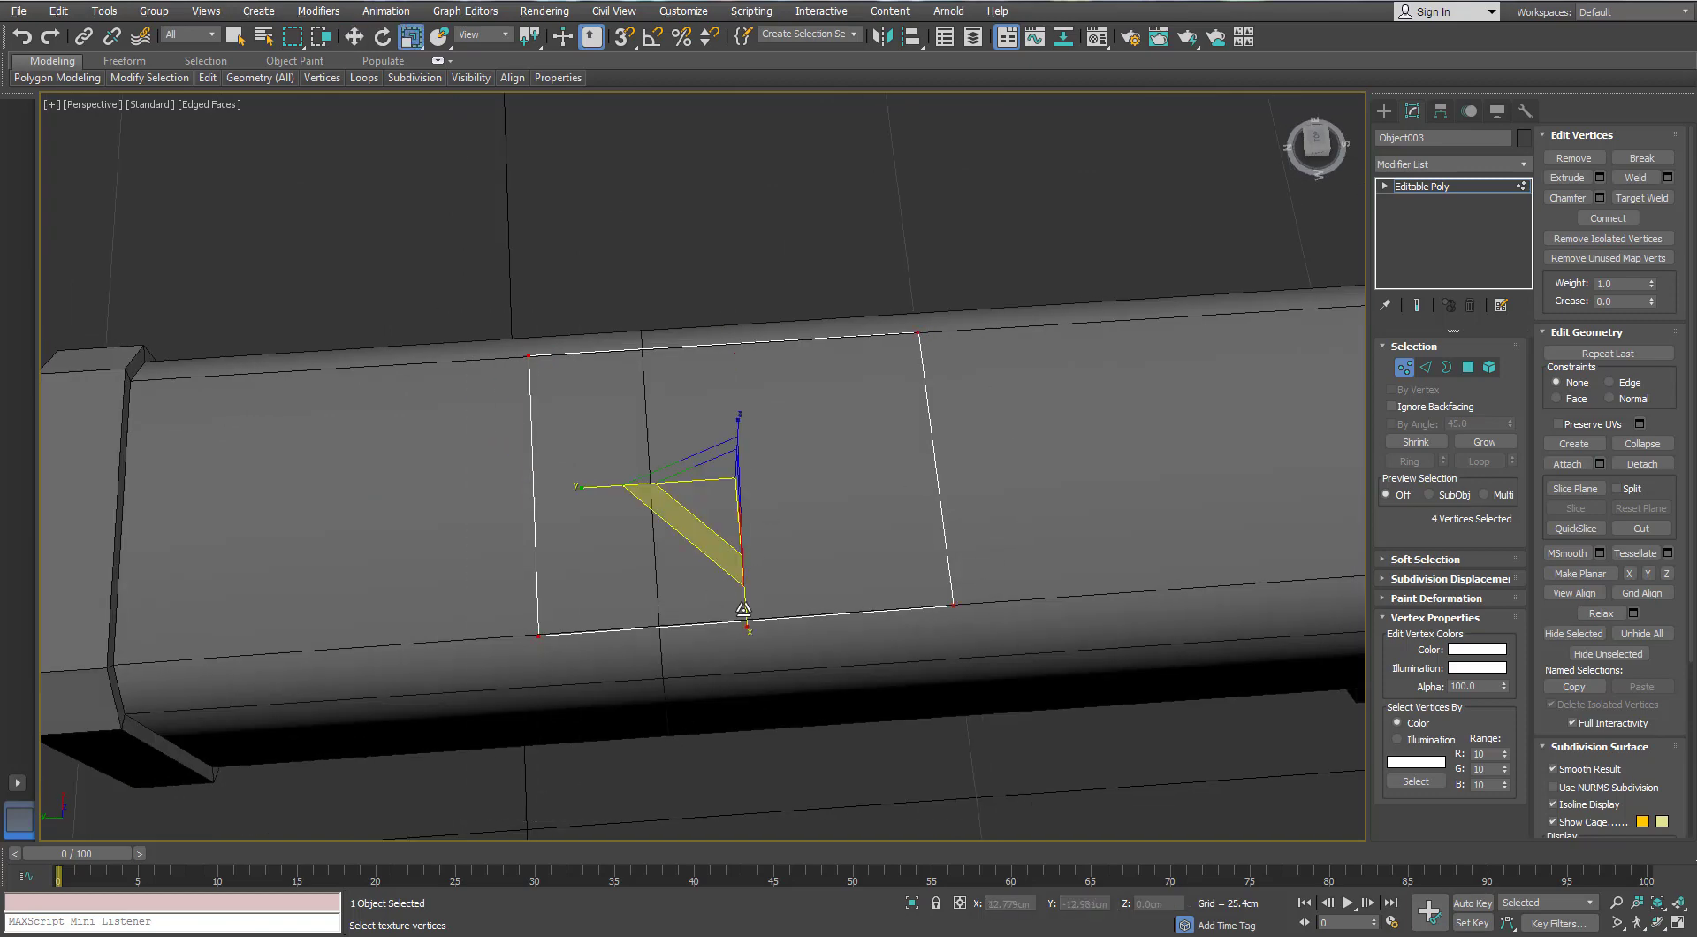
left_click_drag(743, 574, 742, 562)
Pull a copy of the face's knob-side edge up about 5 cm and back over the face to form a slanted polygon
middle_click_drag(893, 610, 915, 488, "alt")
key("2")
left_click(920, 534)
key("w")
left_click_drag(911, 470, 756, 253, "shift")
middle_click_drag(776, 380, 820, 352, "alt")
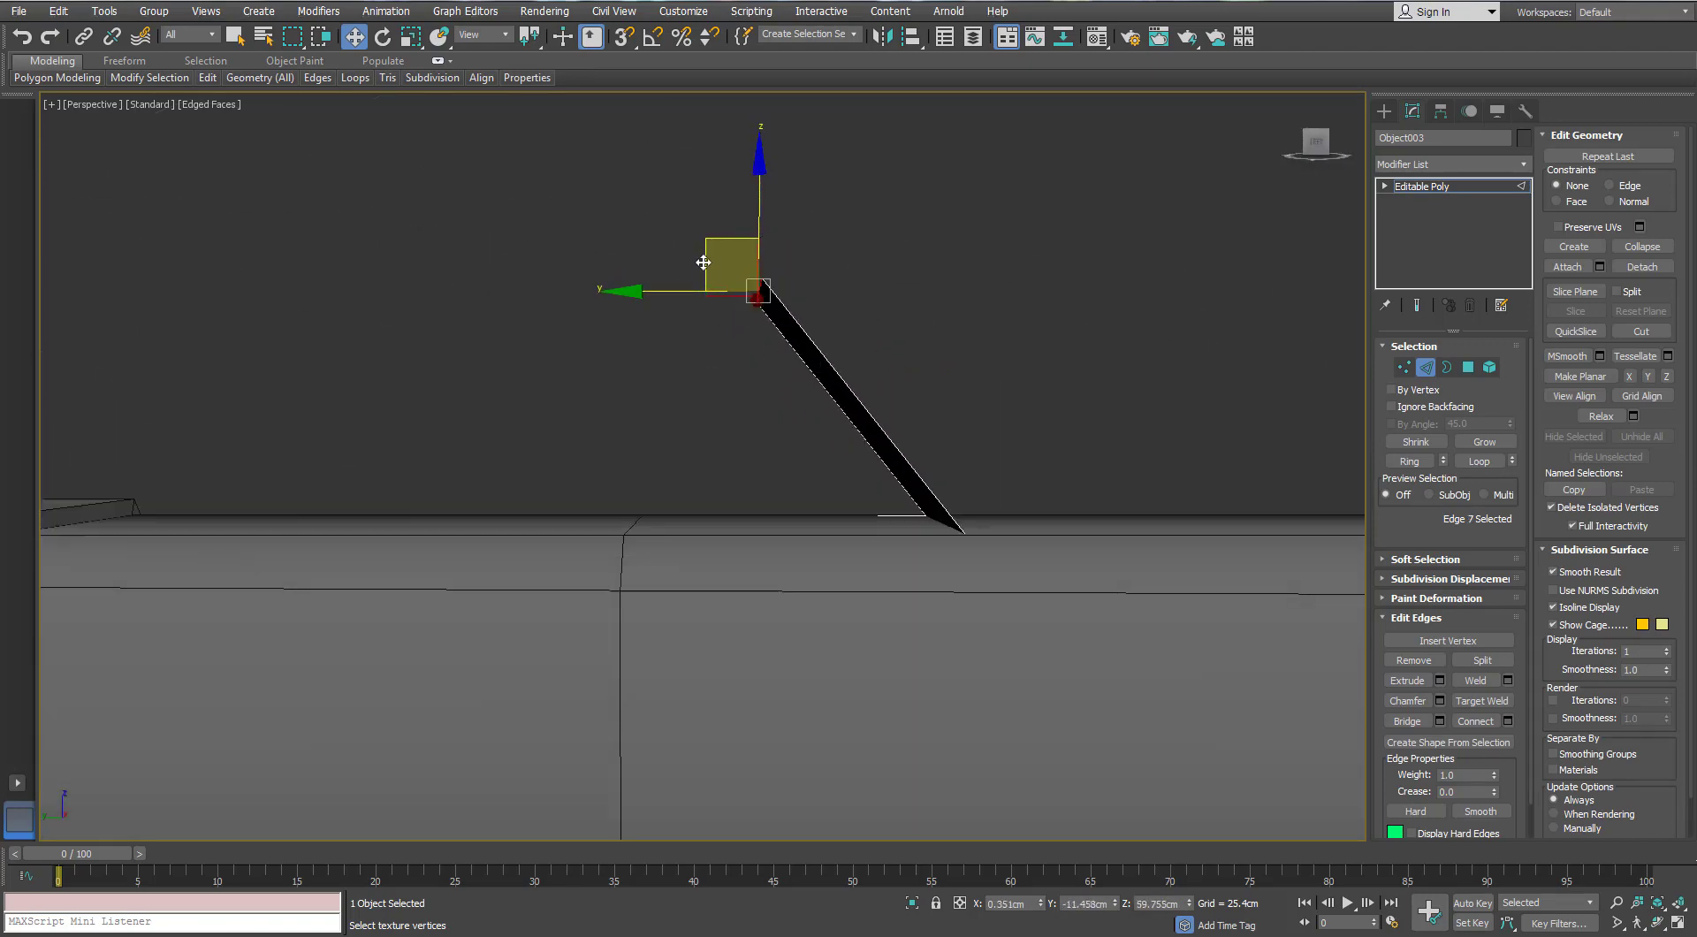
middle_click_drag(705, 262, 696, 276, "alt")
left_click_drag(719, 239, 697, 242)
Bridge the slanted polygon's upper edge with the face's opposite base edge to form a wedge, and leave edge editing
middle_click_drag(750, 305, 745, 343, "alt")
left_click(778, 318)
left_click(749, 334)
left_click(525, 487, "ctrl")
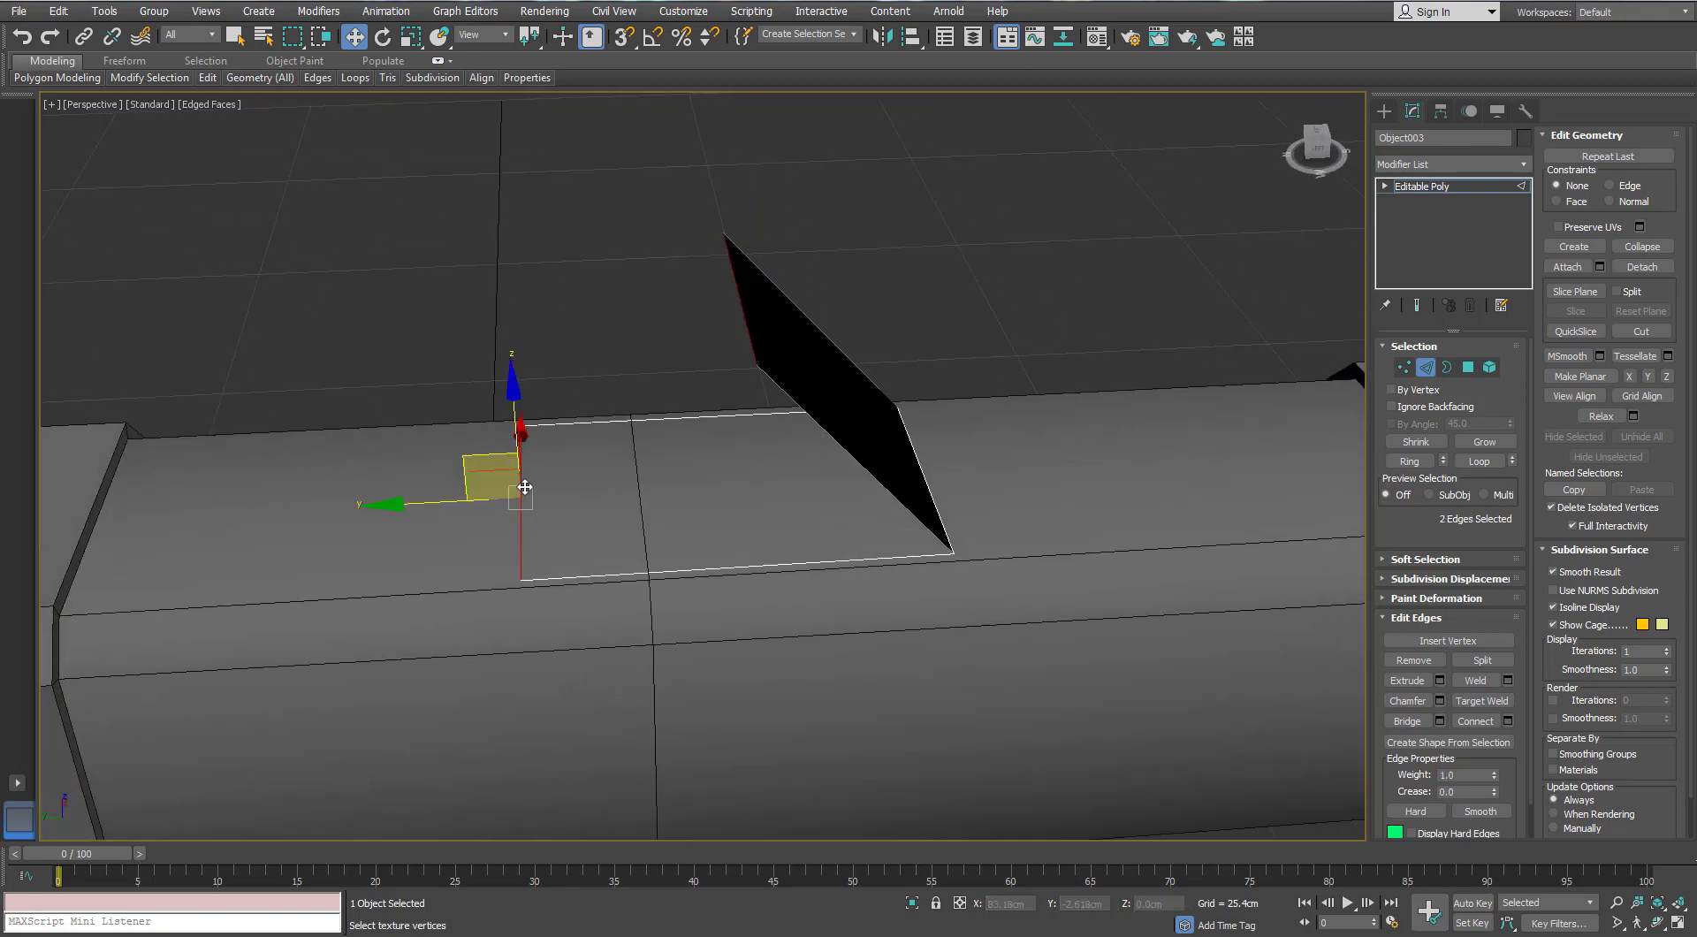
left_click(1407, 721)
left_click(1426, 367)
Flip the wedge's faces with a Normal modifier and convert the object back to an editable poly
left_click(1524, 165)
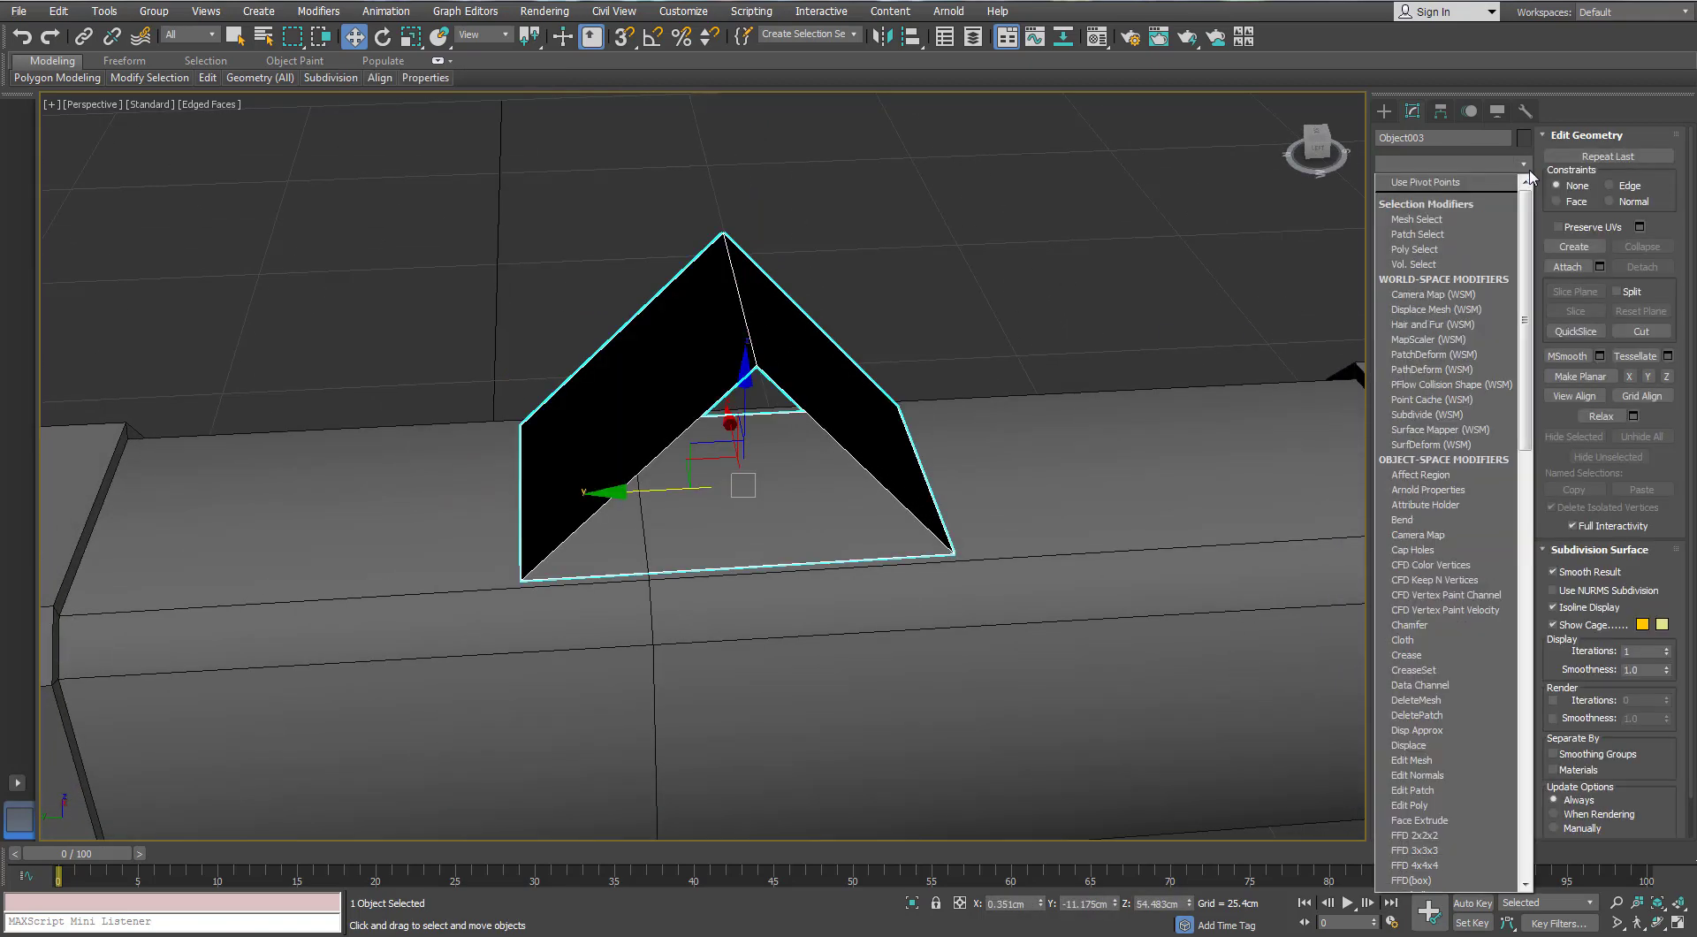
scroll(1533, 178, "down", 3)
key("n")
key("n")
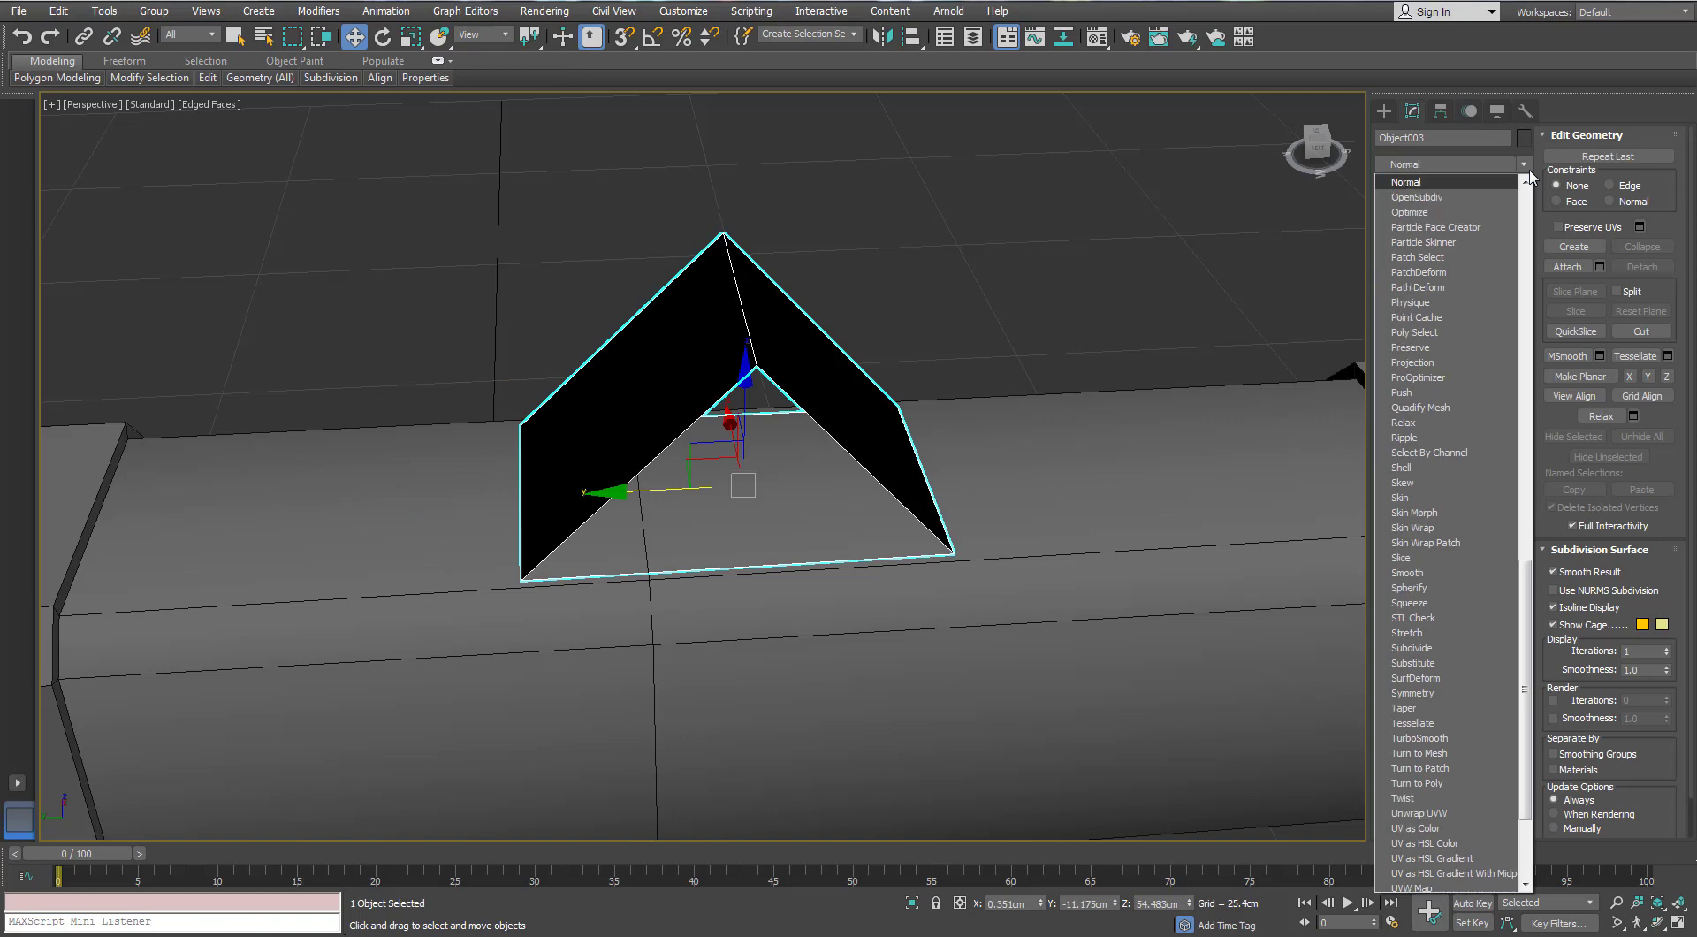
key("Return")
middle_click_drag(813, 396, 766, 351, "alt")
right_click(766, 351)
mouse_move(822, 531)
left_click(751, 545)
Select the open triangular borders on both sides of the wedge and cap them
scroll(763, 534, "up", 3)
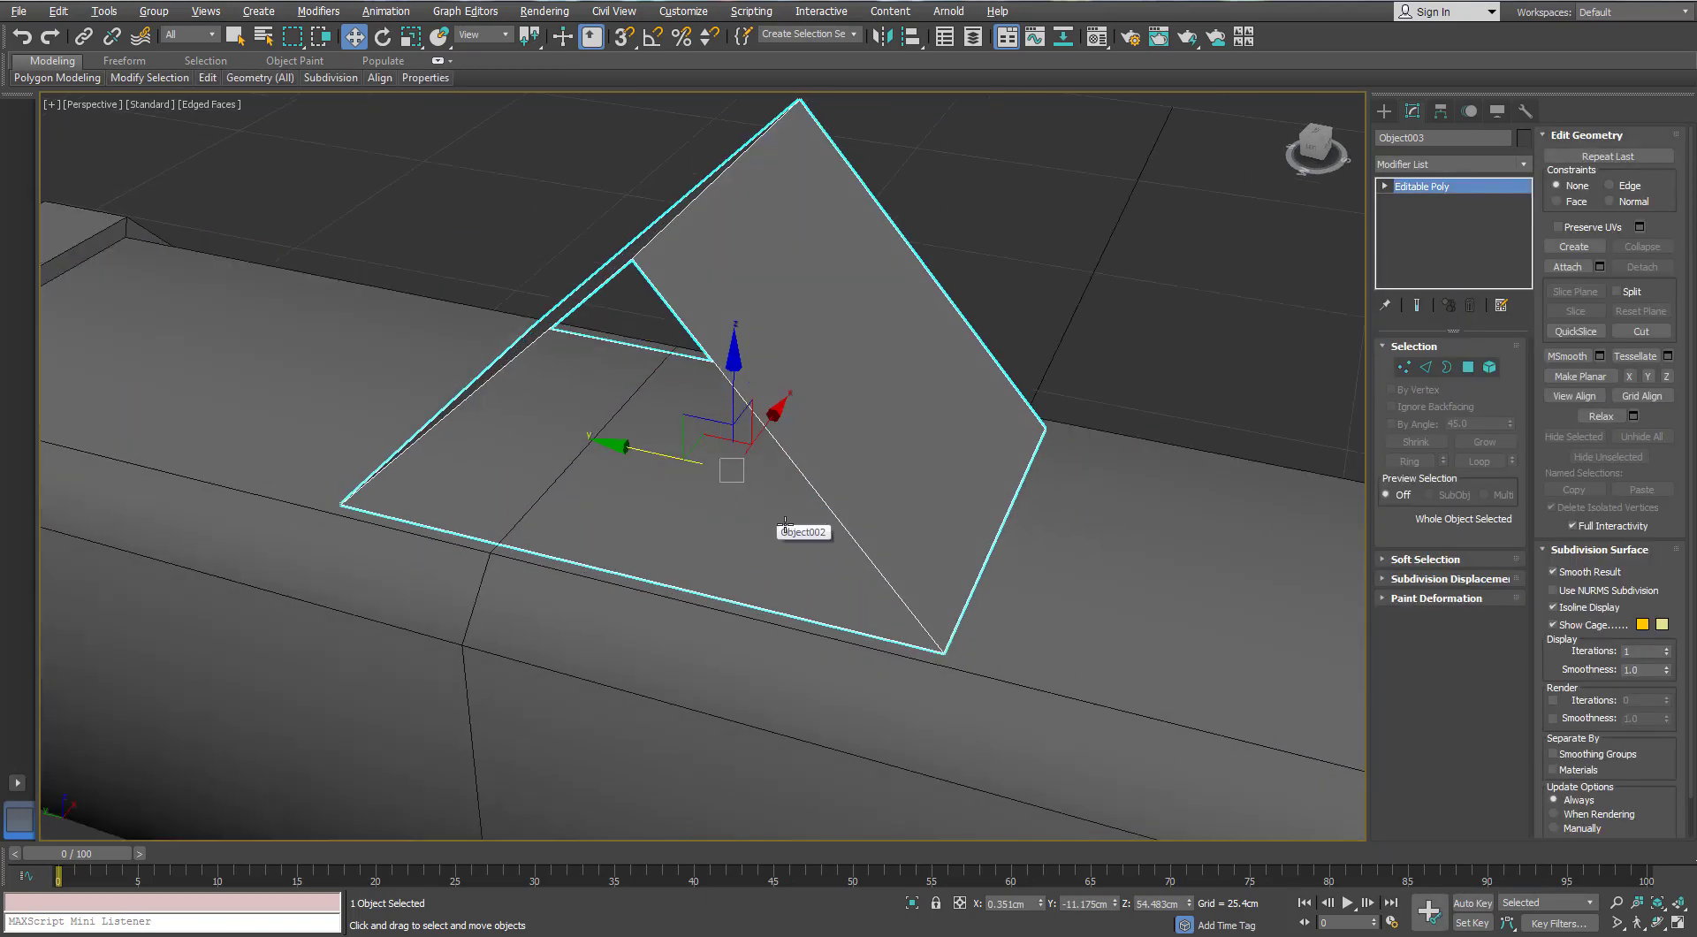
middle_click_drag(778, 520, 822, 500, "alt")
left_click(1430, 367)
key("3")
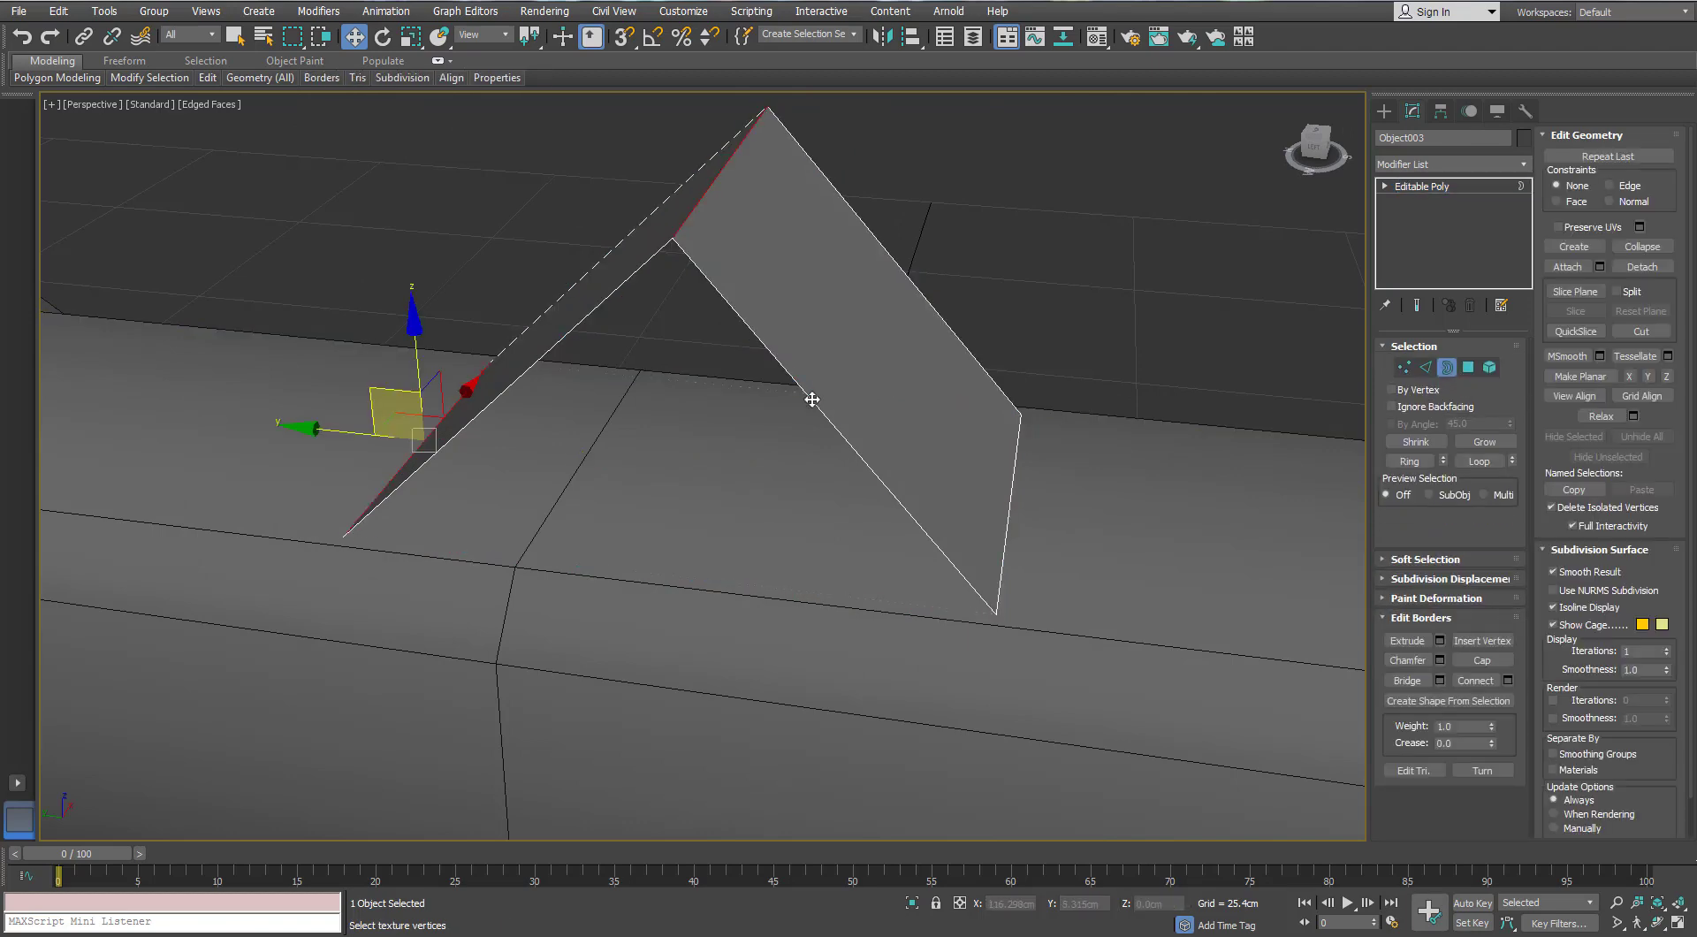
left_click(811, 398)
middle_click_drag(810, 398, 873, 422, "alt")
left_click(820, 416, "ctrl")
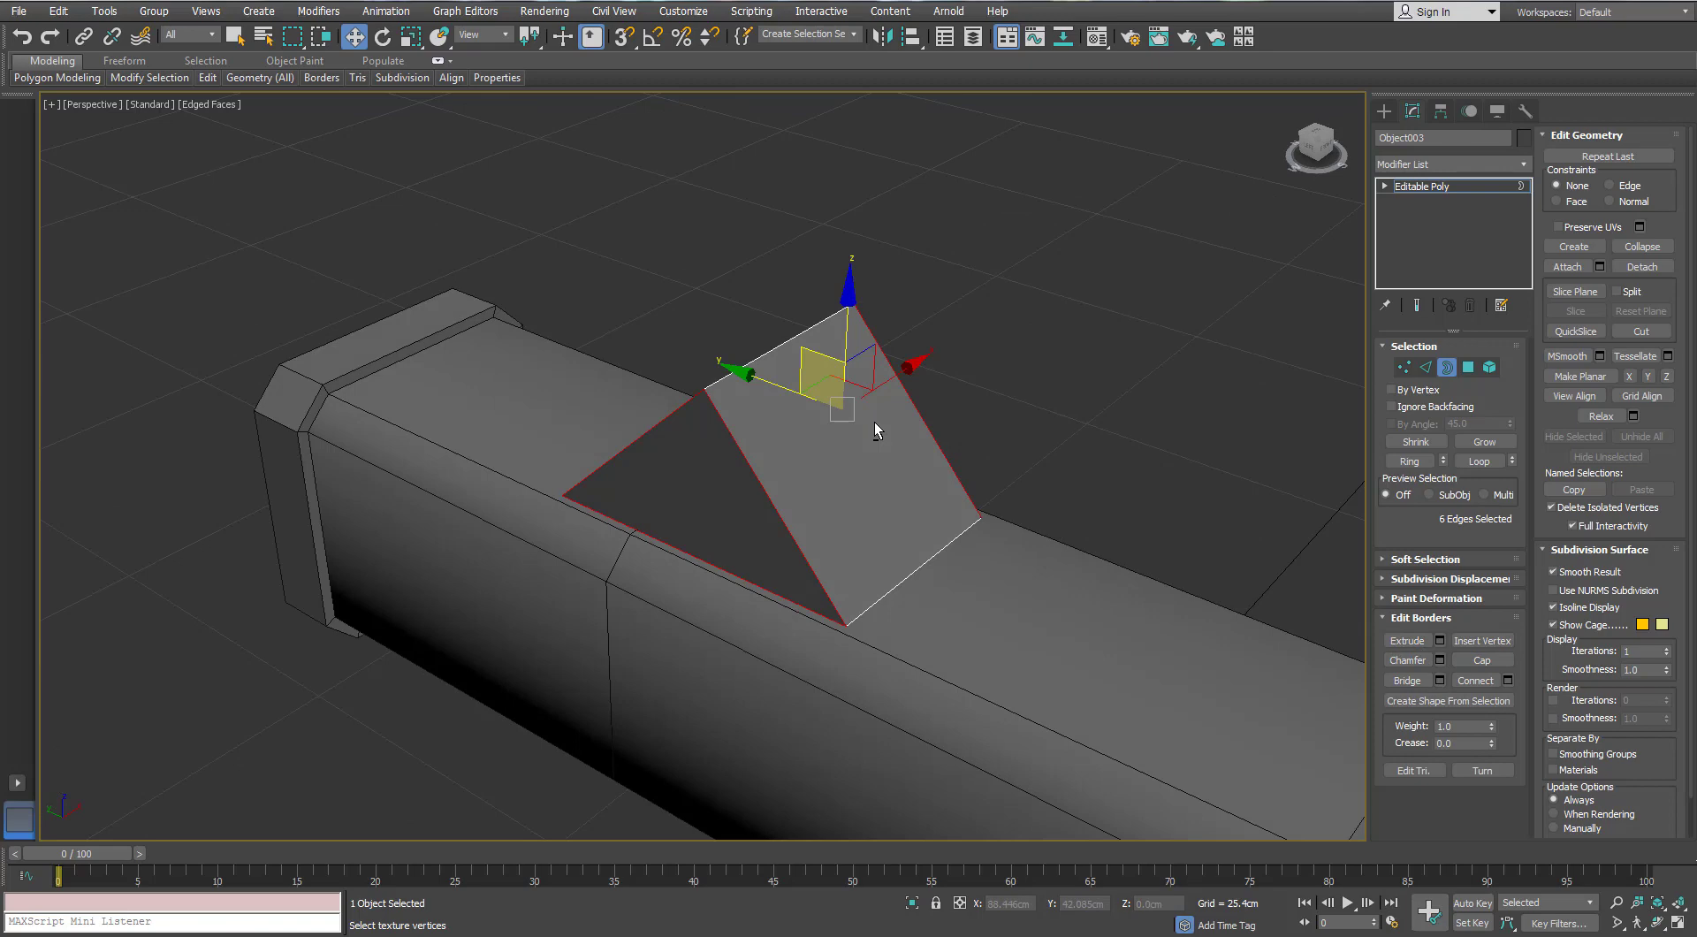
middle_click_drag(784, 449, 888, 423, "alt")
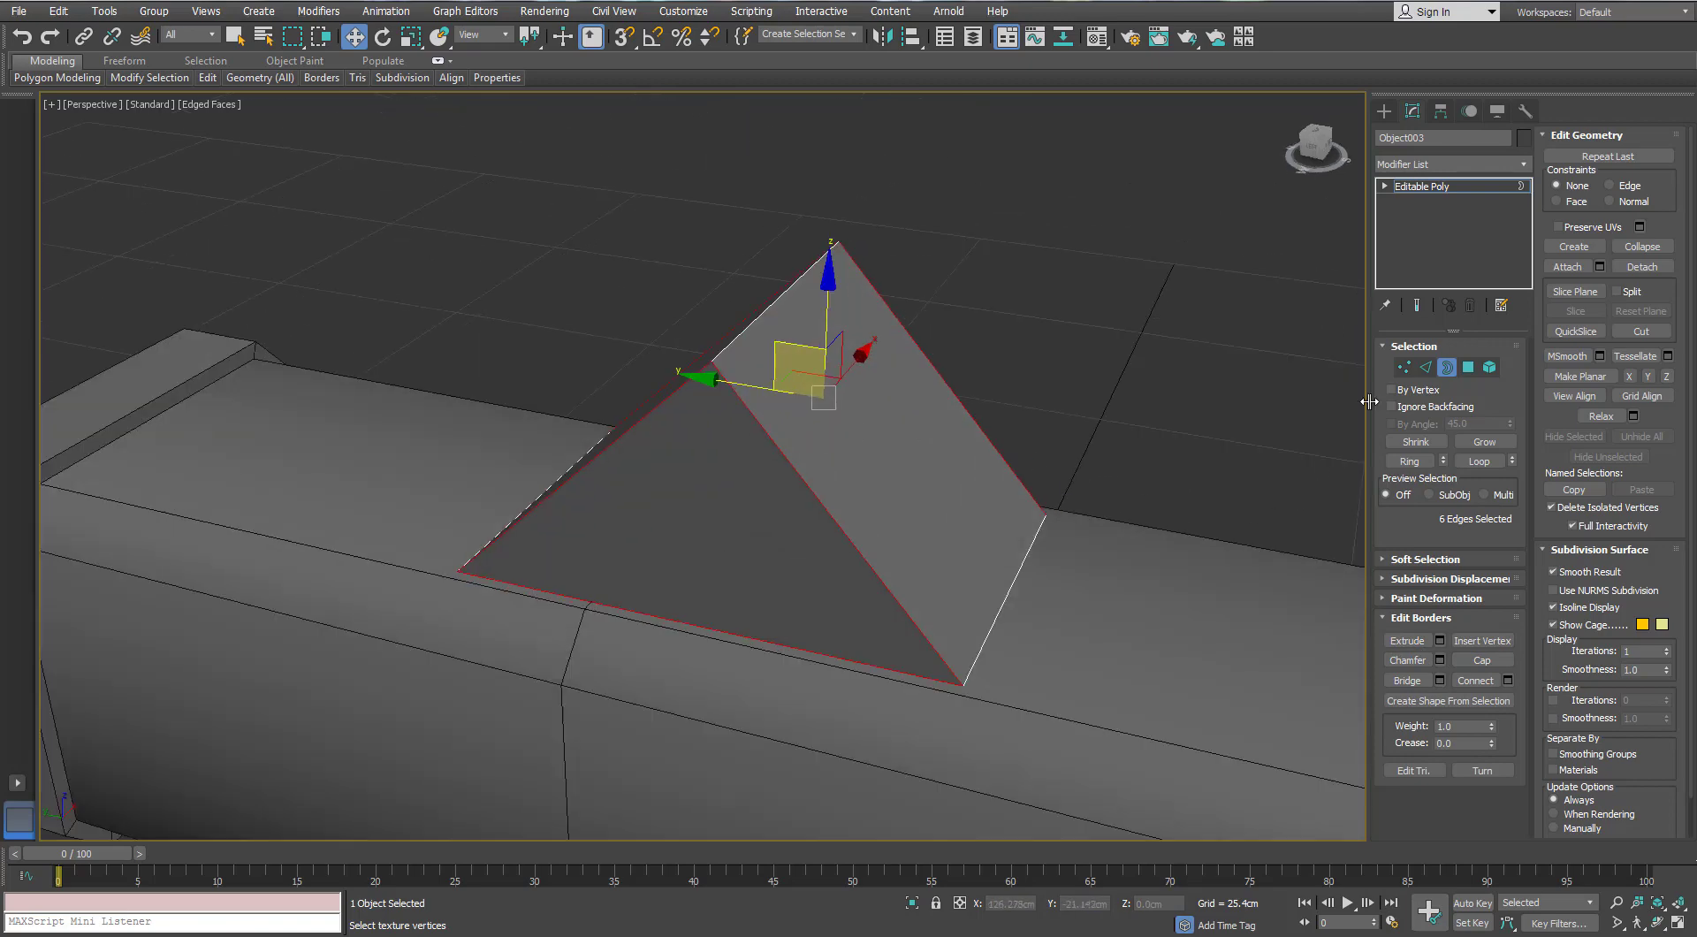
Extrude the wedge's slanted polygon facing the knob by 0.65 cm
key("2")
left_click(1461, 368)
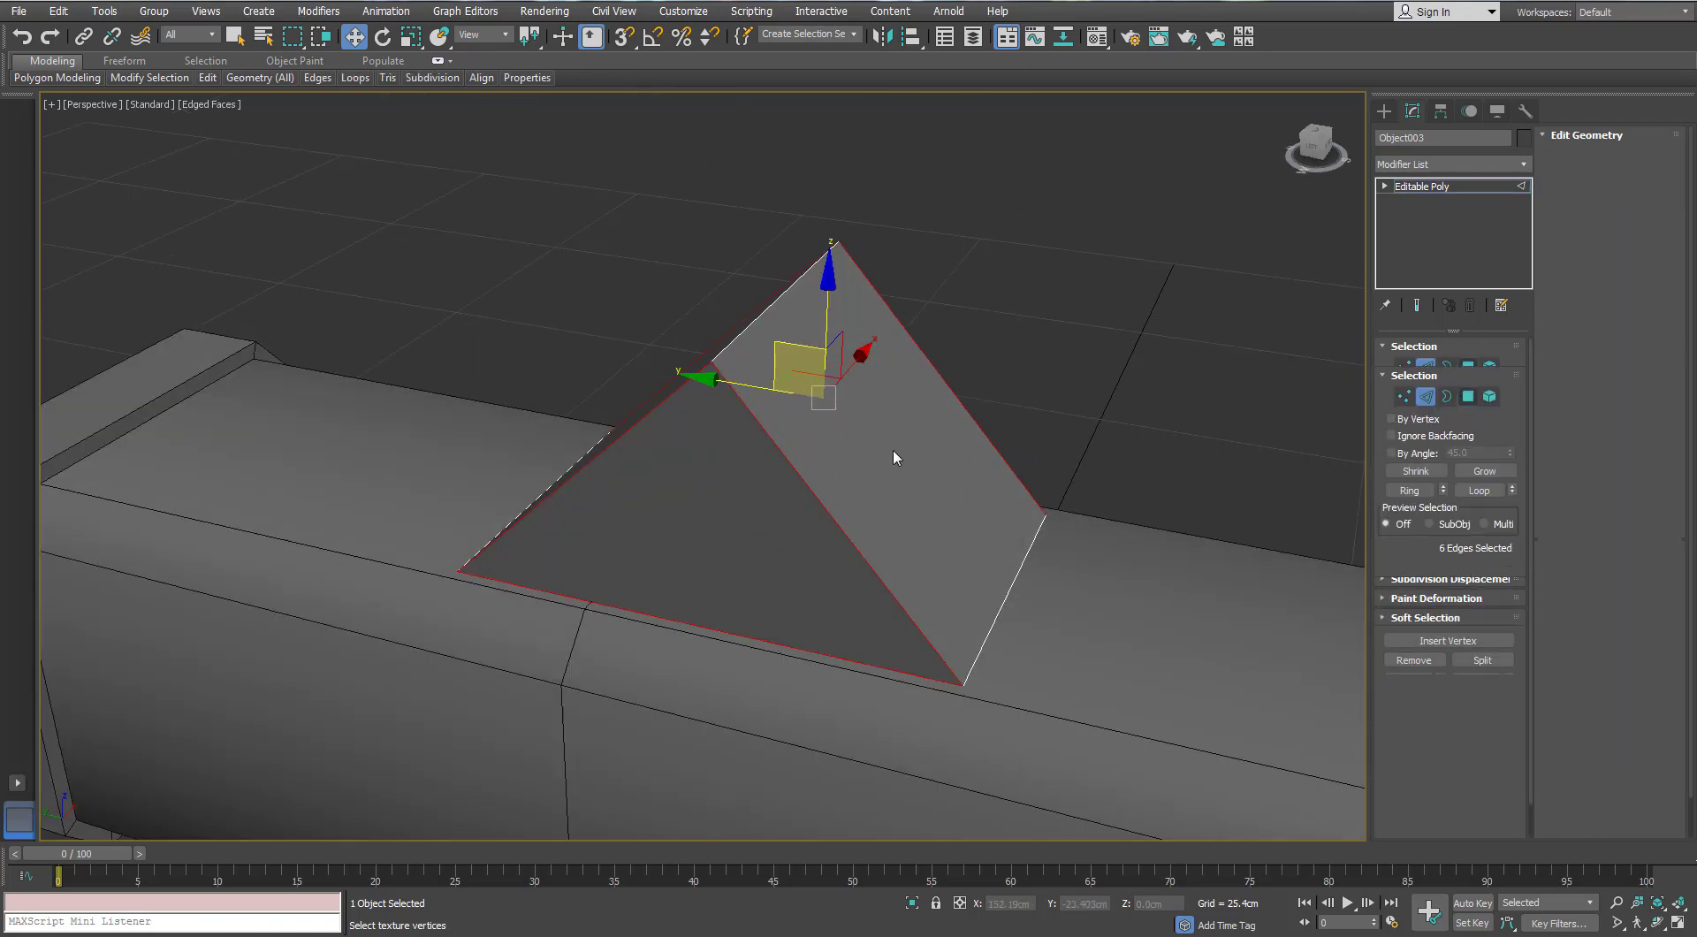
left_click(891, 449)
middle_click_drag(891, 449, 869, 438, "alt")
left_click(1440, 663)
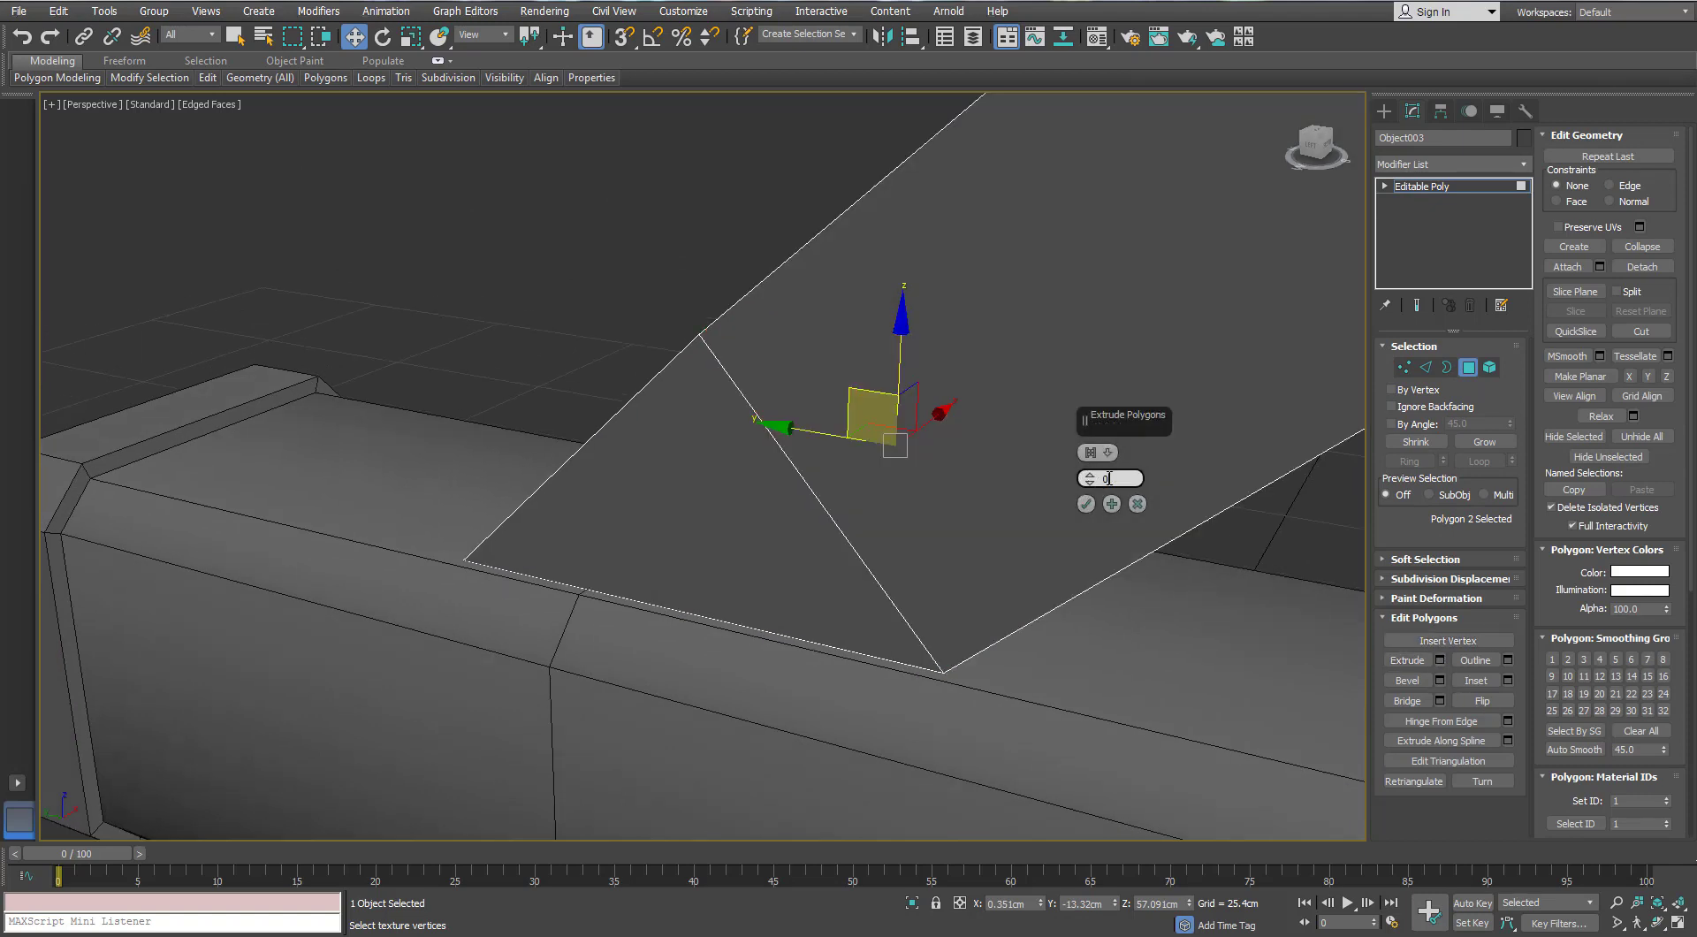
key("Return")
left_click_drag(1092, 477, 1093, 473)
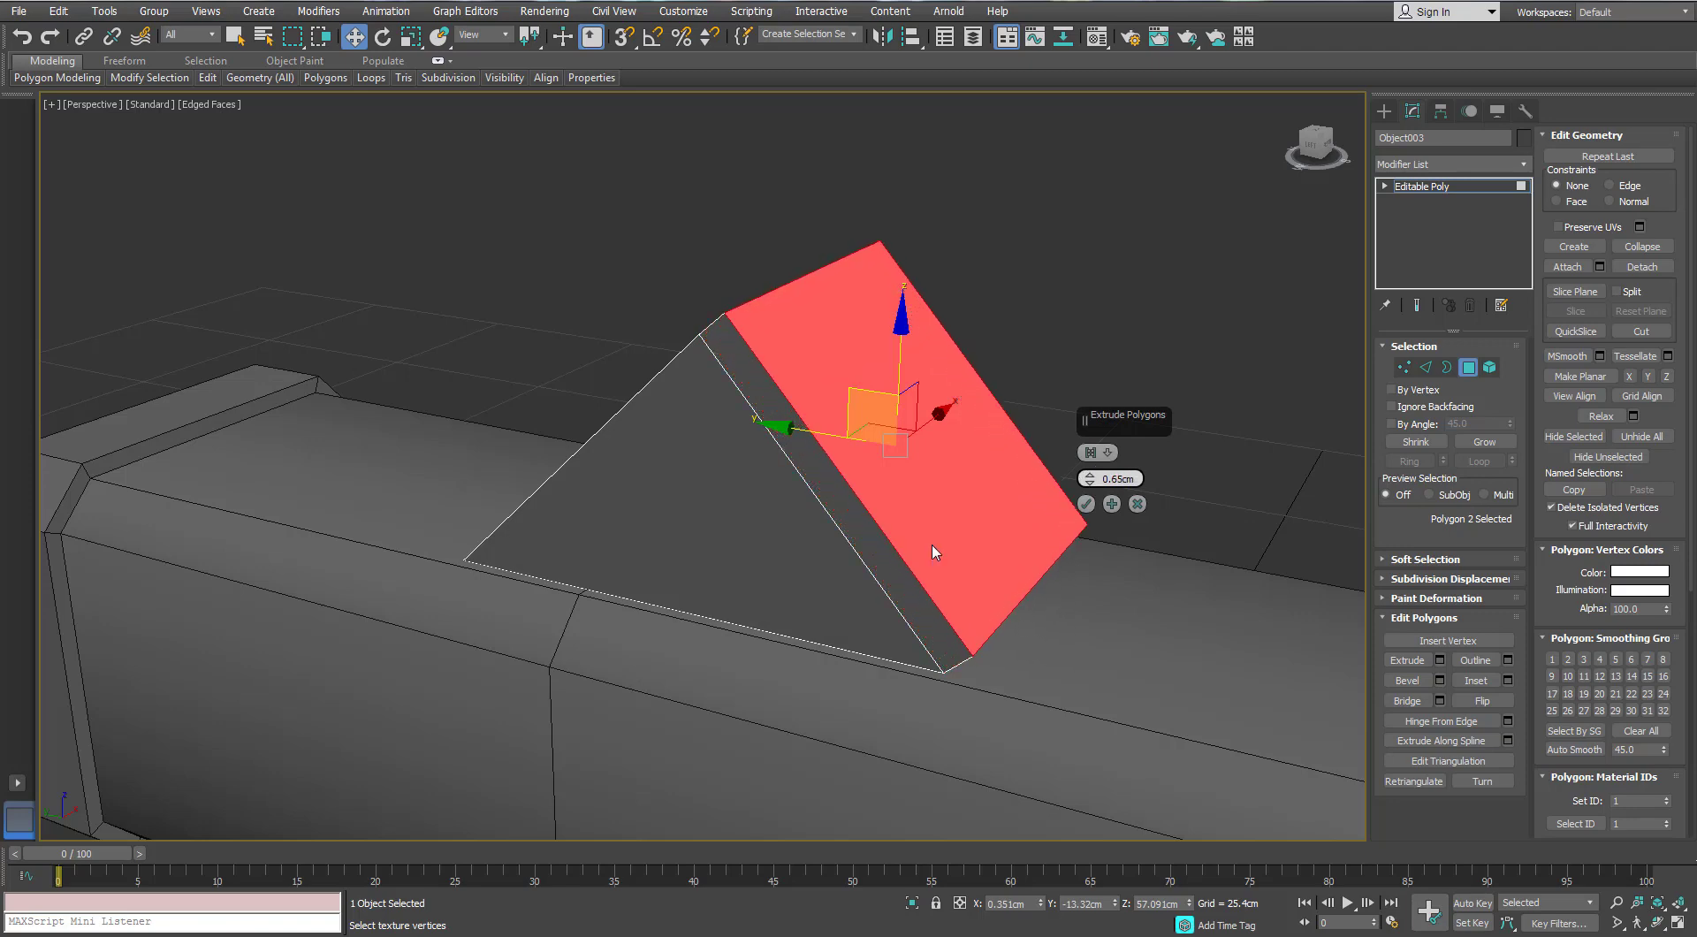
middle_click_drag(935, 553, 882, 541, "alt")
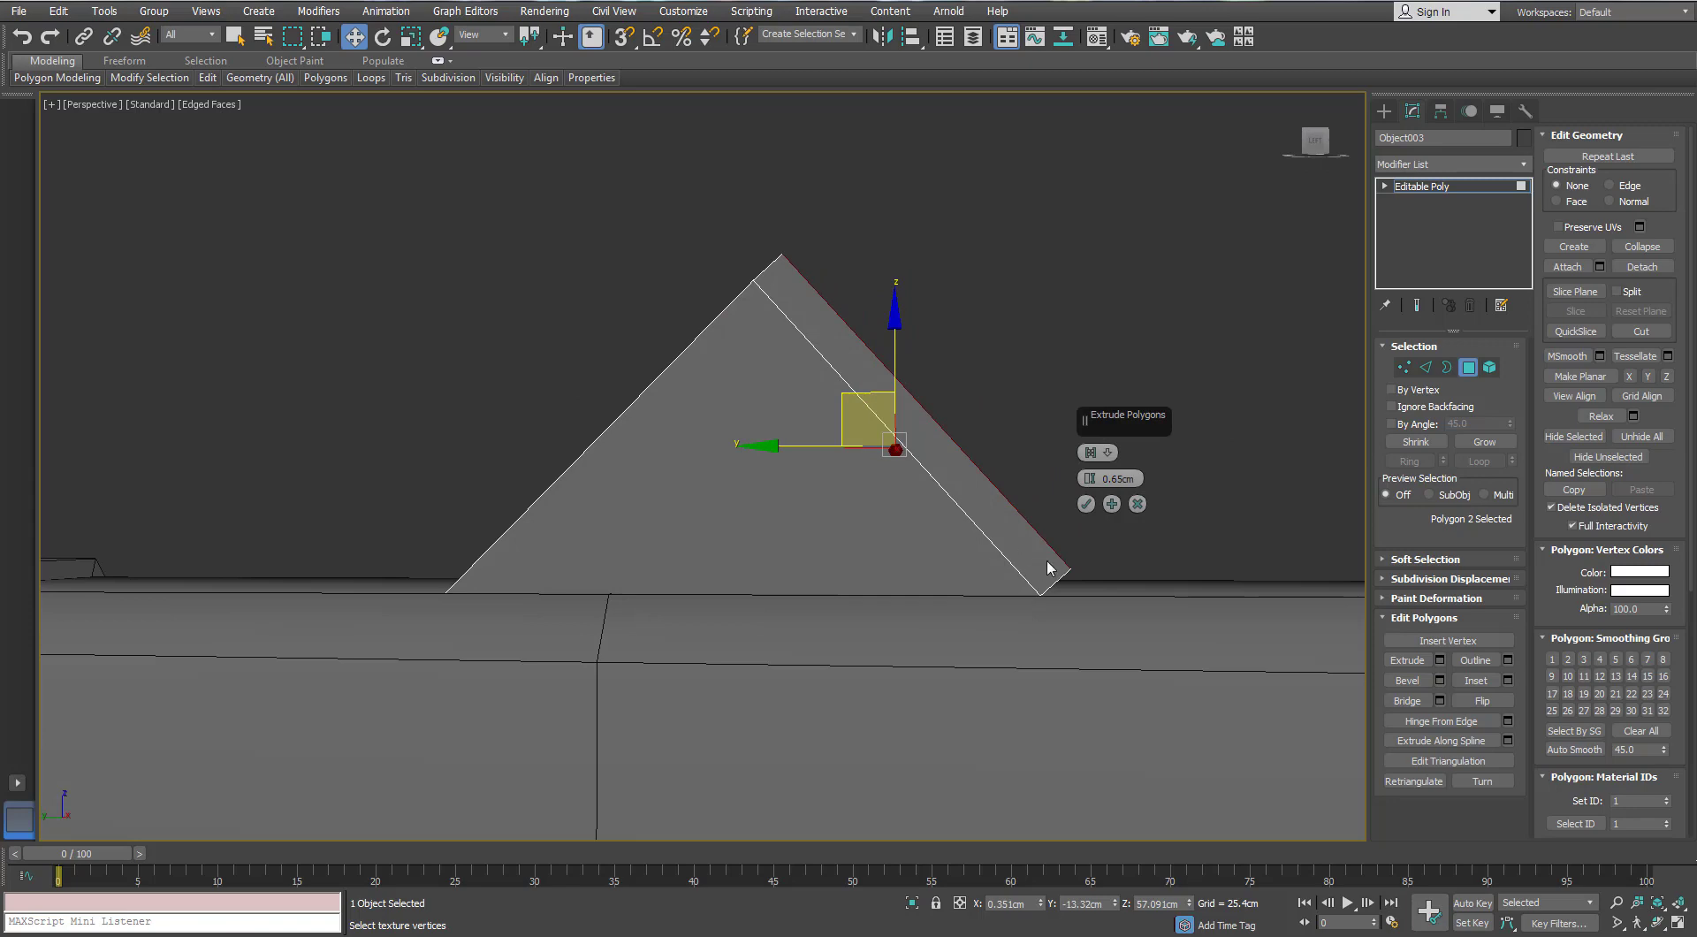
left_click(1086, 504)
middle_click_drag(1092, 498, 1055, 564, "alt")
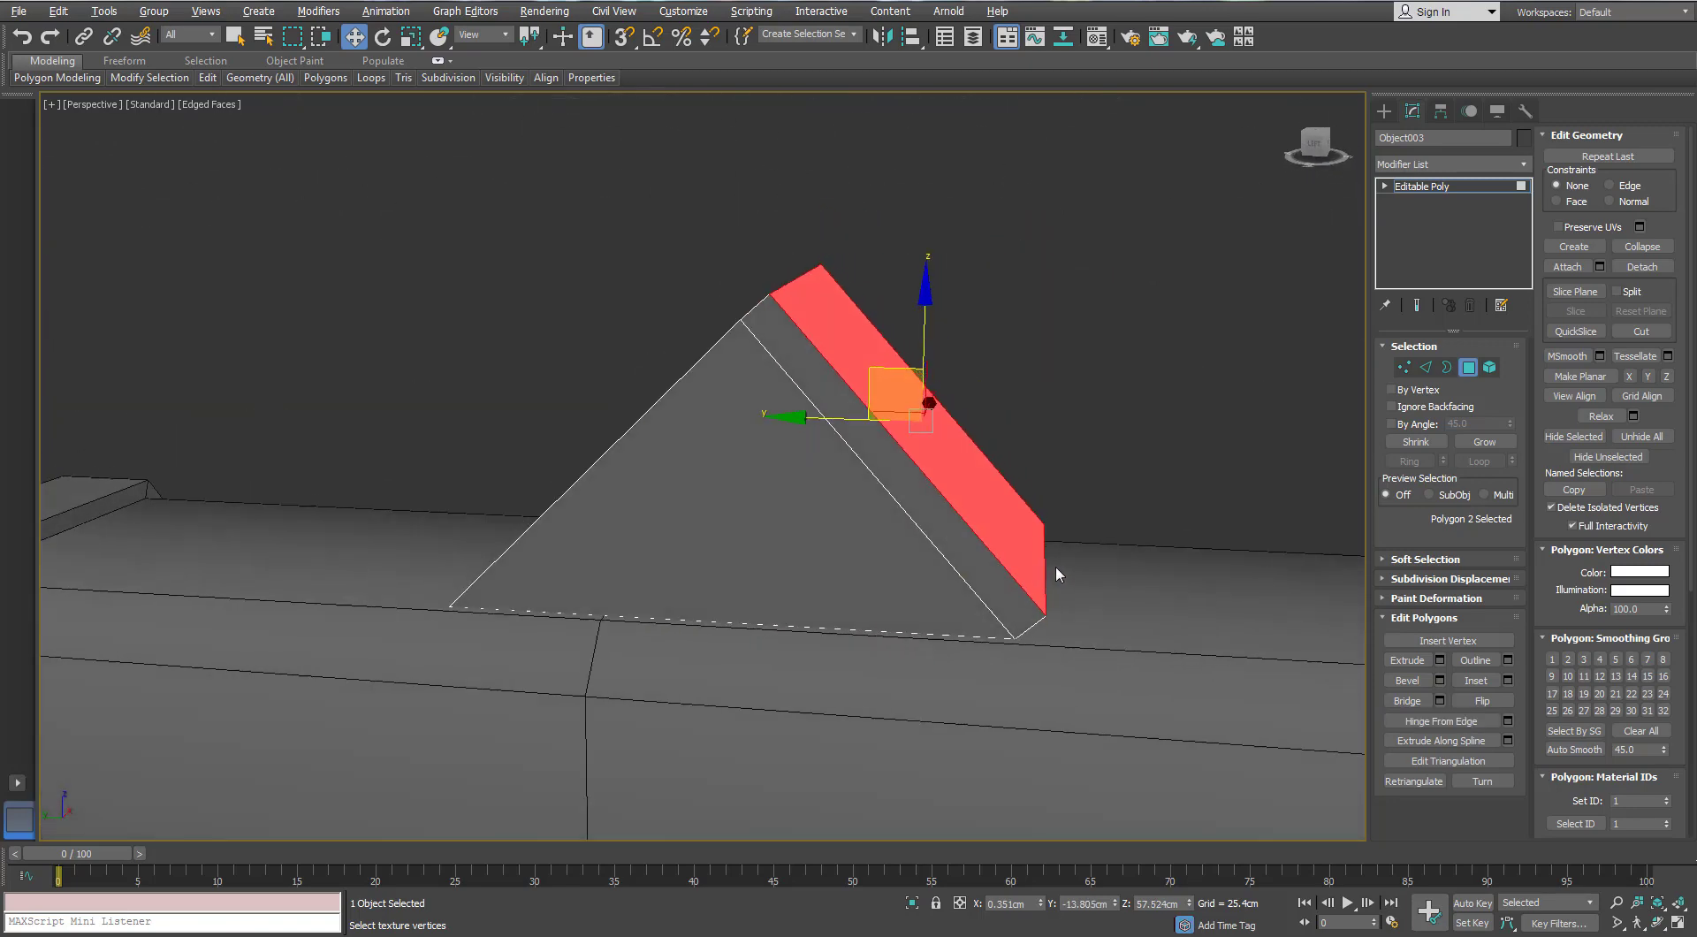
In the Left view, set the extrusion's lower outer vertices to the same Z height as the wedge's base vertices by copying the value
key("l")
key("z")
scroll(938, 549, "down", 10)
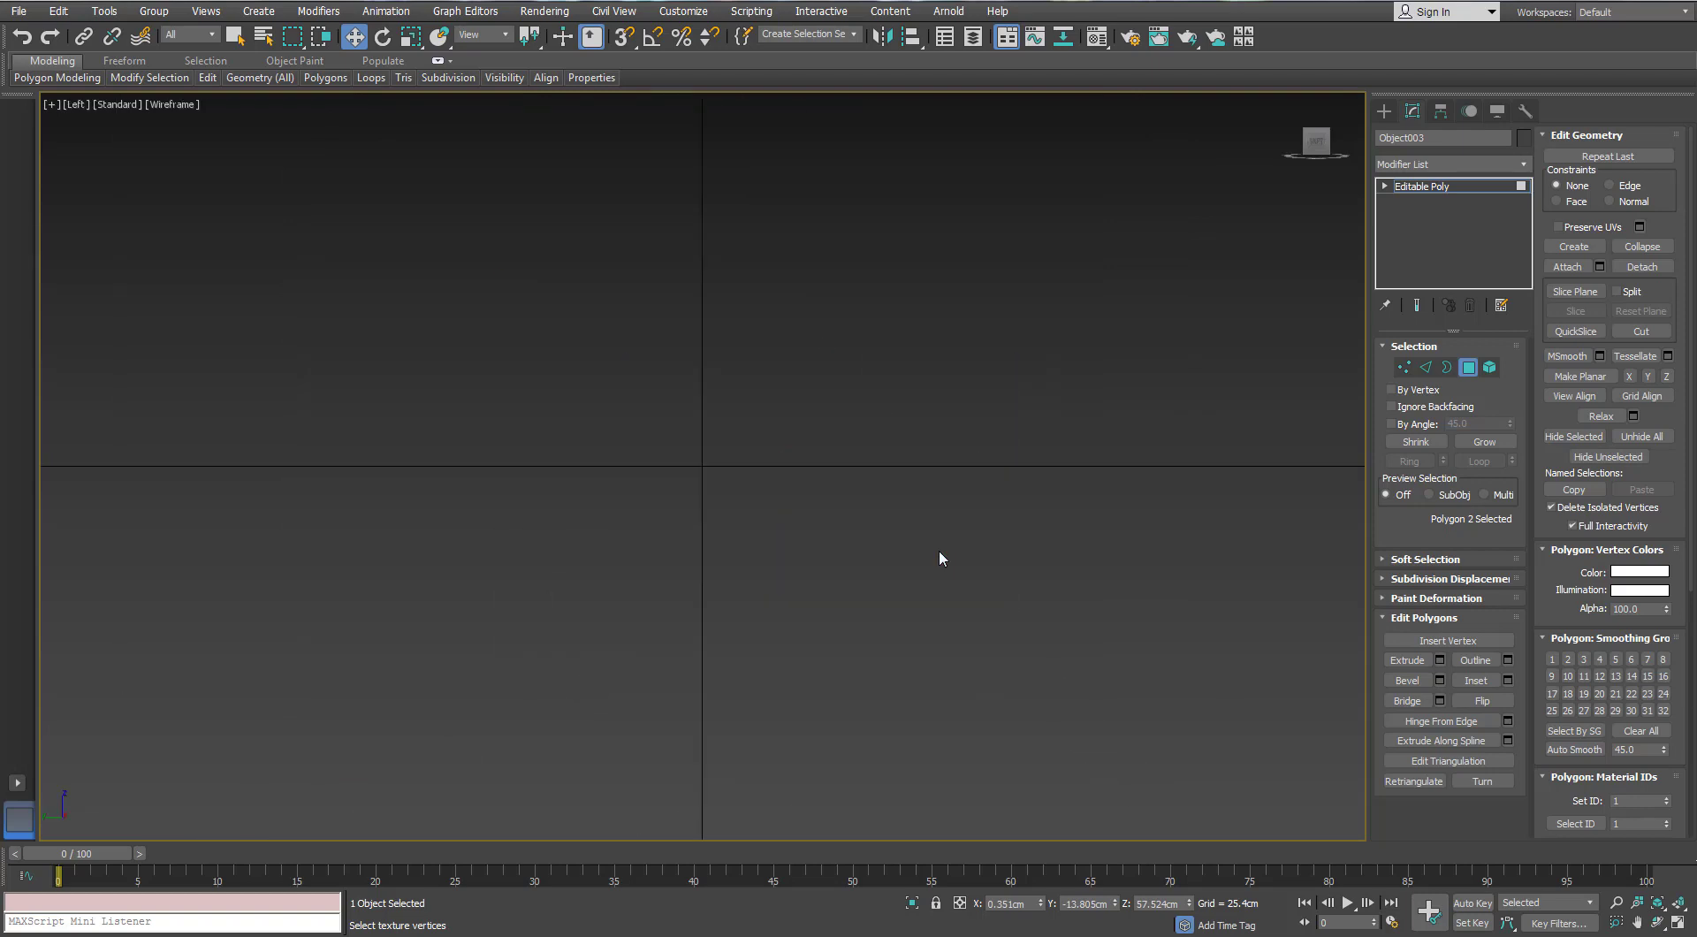
key("z")
scroll(840, 510, "down", 4)
scroll(789, 538, "up", 3)
left_click(1404, 367)
scroll(837, 550, "up", 7)
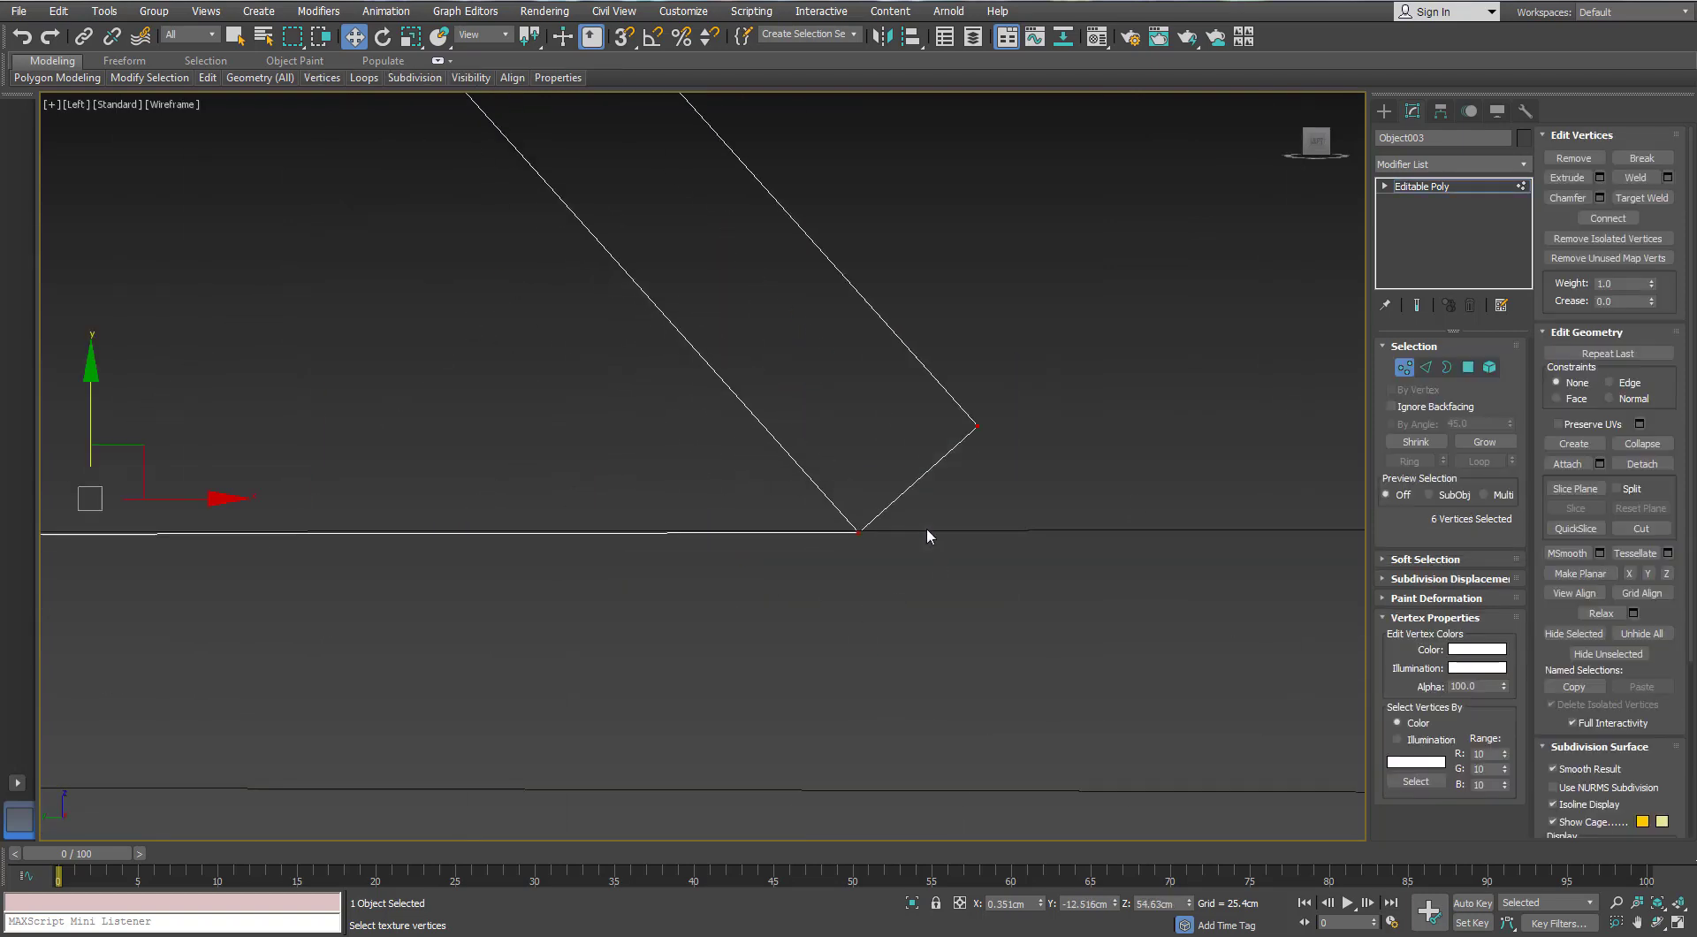
right_click(1160, 903)
left_click(1206, 714)
left_click_drag(1037, 405, 936, 491)
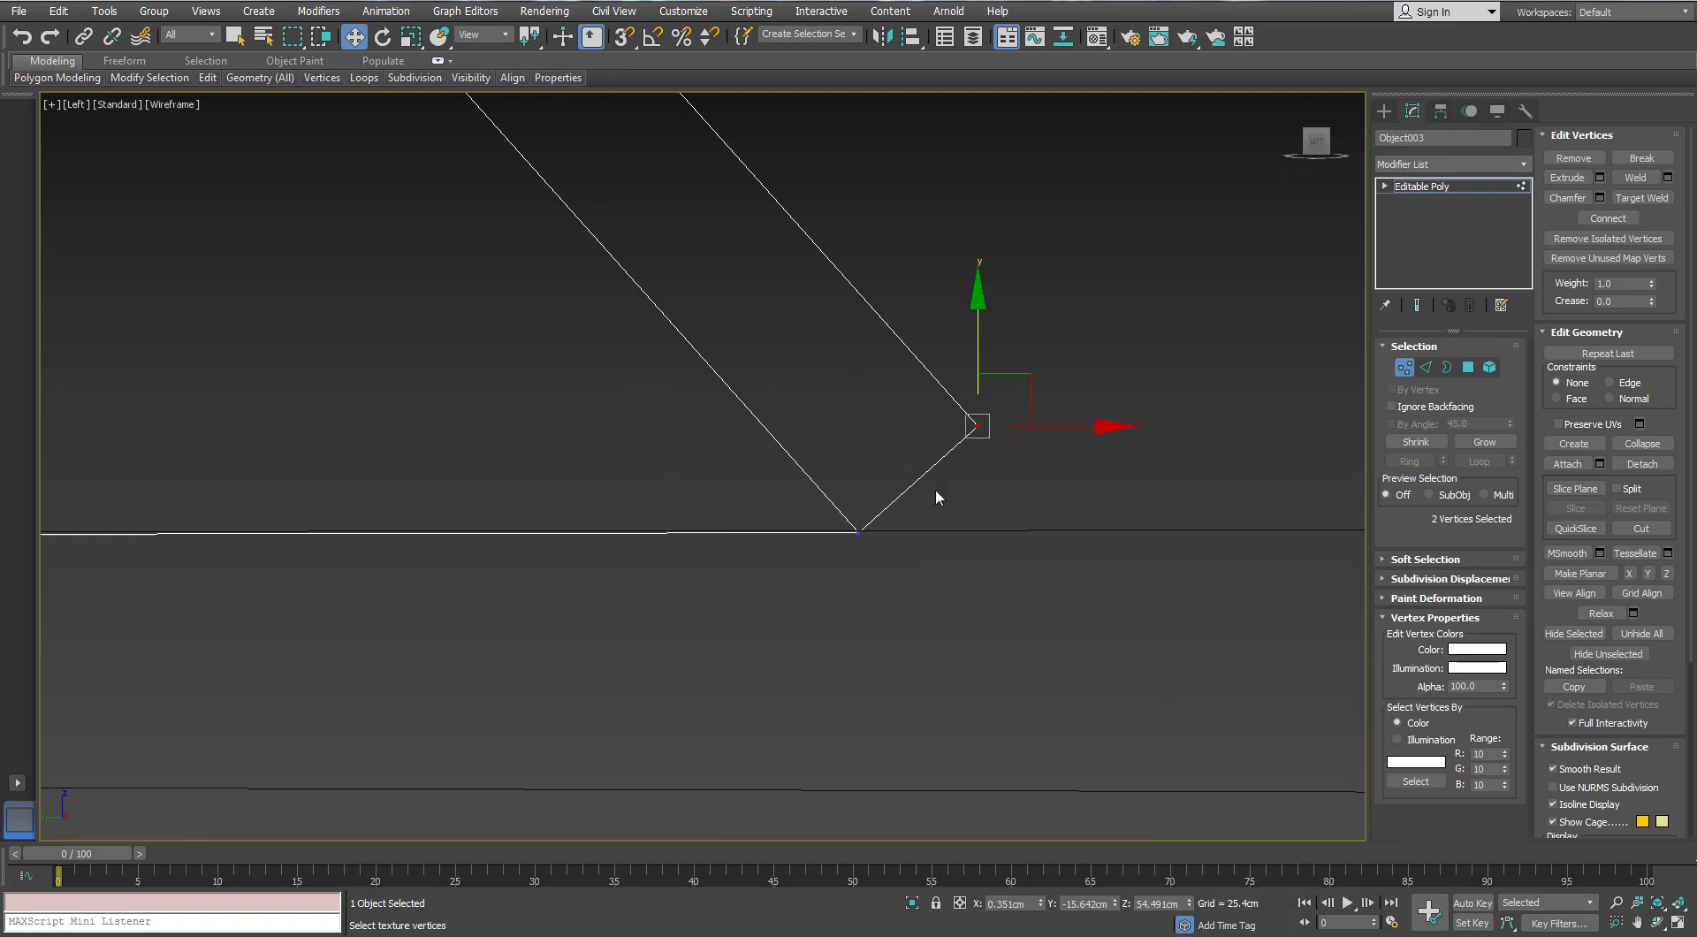
double_click(1163, 903)
key("ctrl+v")
key("Return")
Move the lowered outer vertices slightly outward along the body, and select the extrusion's outer vertices at the wedge's peak
scroll(765, 618, "down", 5)
middle_click_drag(765, 618, 760, 659)
mouse_move(919, 628)
left_mouse_down()
mouse_move(958, 626)
mouse_move(942, 627)
left_mouse_up()
middle_click_drag(442, 151, 504, 292)
left_click_drag(505, 293, 480, 268)
scroll(481, 267, "up", 3)
middle_click_drag(481, 267, 535, 355)
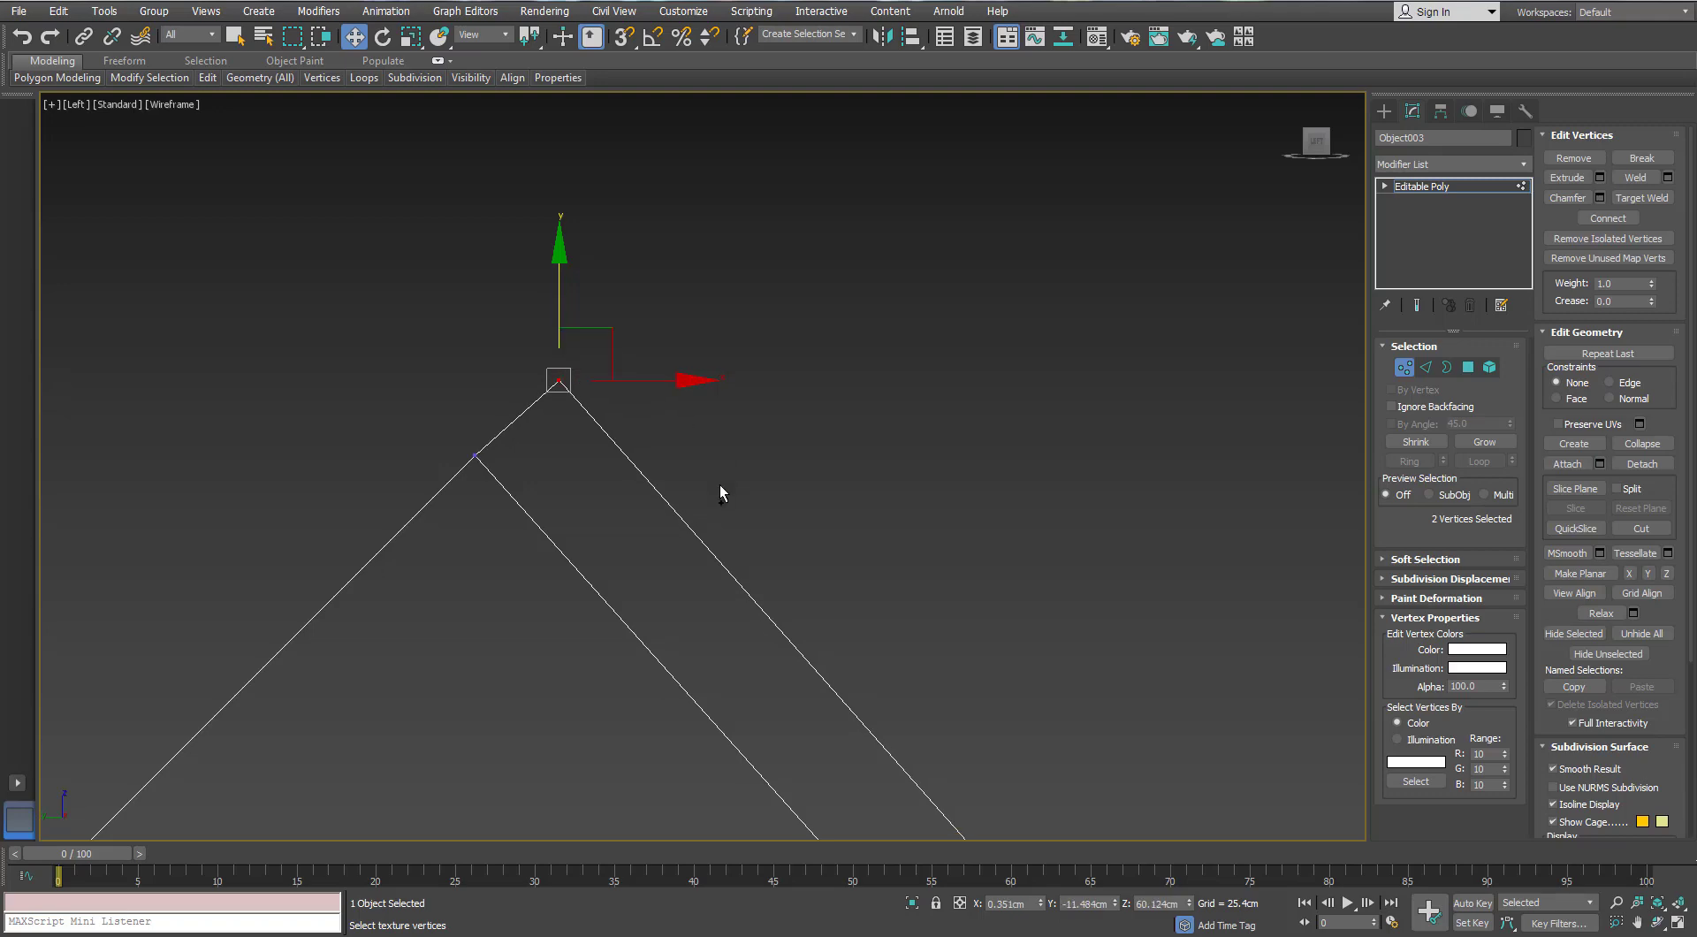
Extrude the three narrow border polygons around the wedge's sloped face outward by 0.5 cm along their local normals
scroll(719, 485, "down", 7)
scroll(737, 485, "up", 2)
key("p")
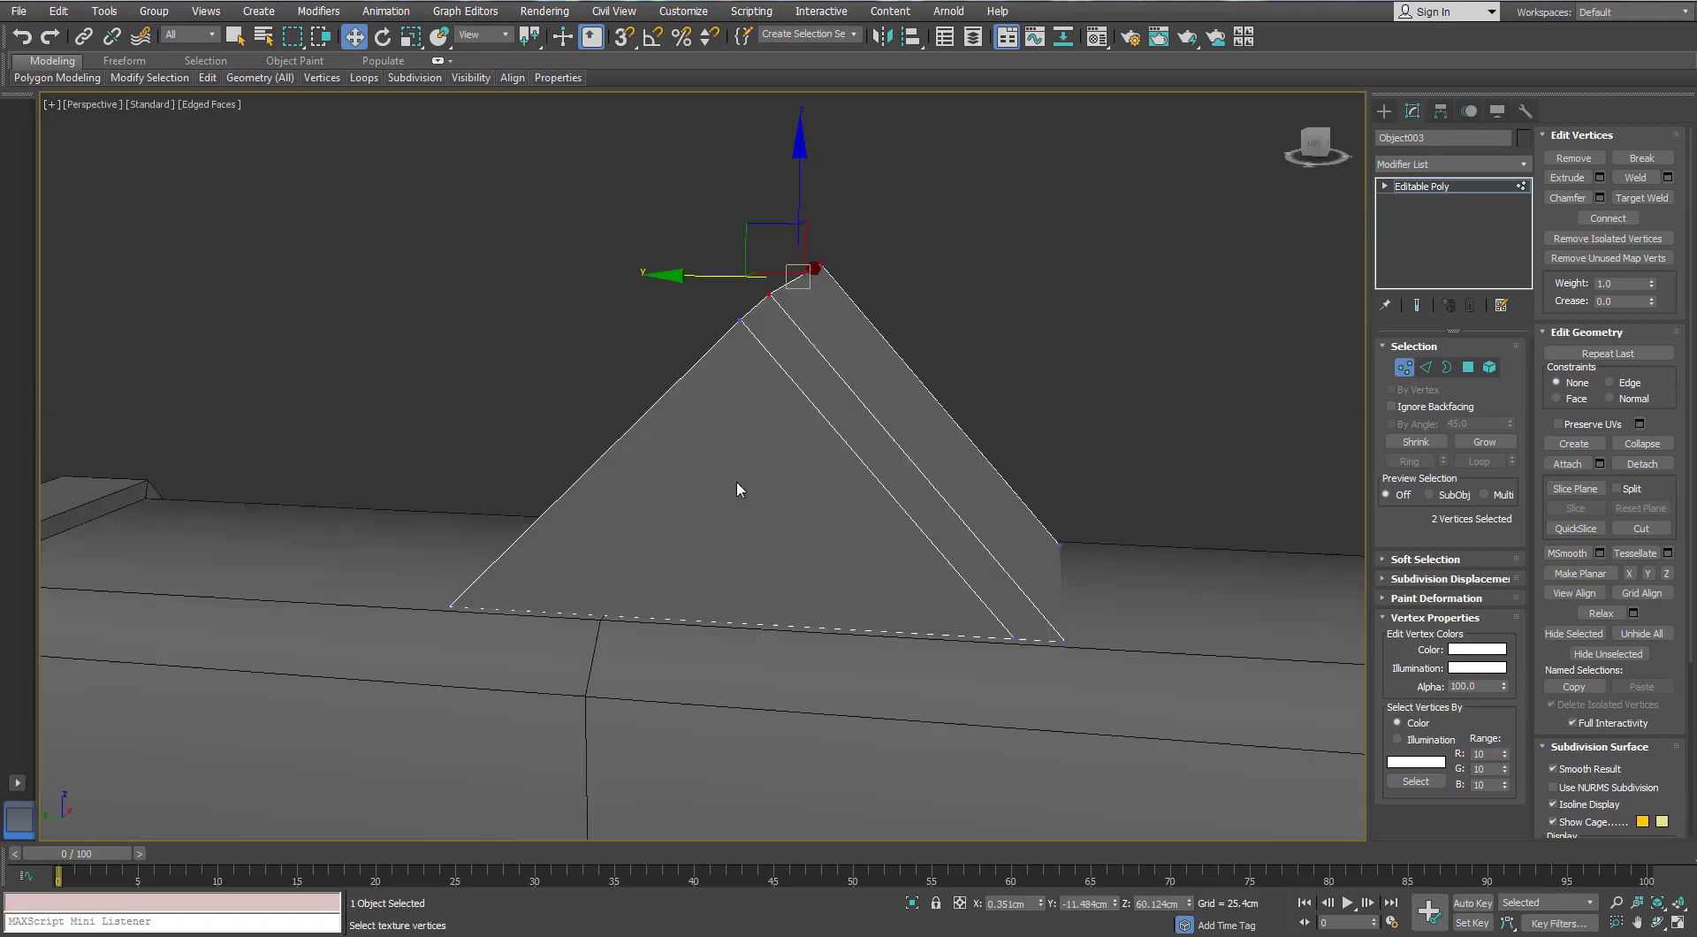
middle_click_drag(902, 421, 840, 451)
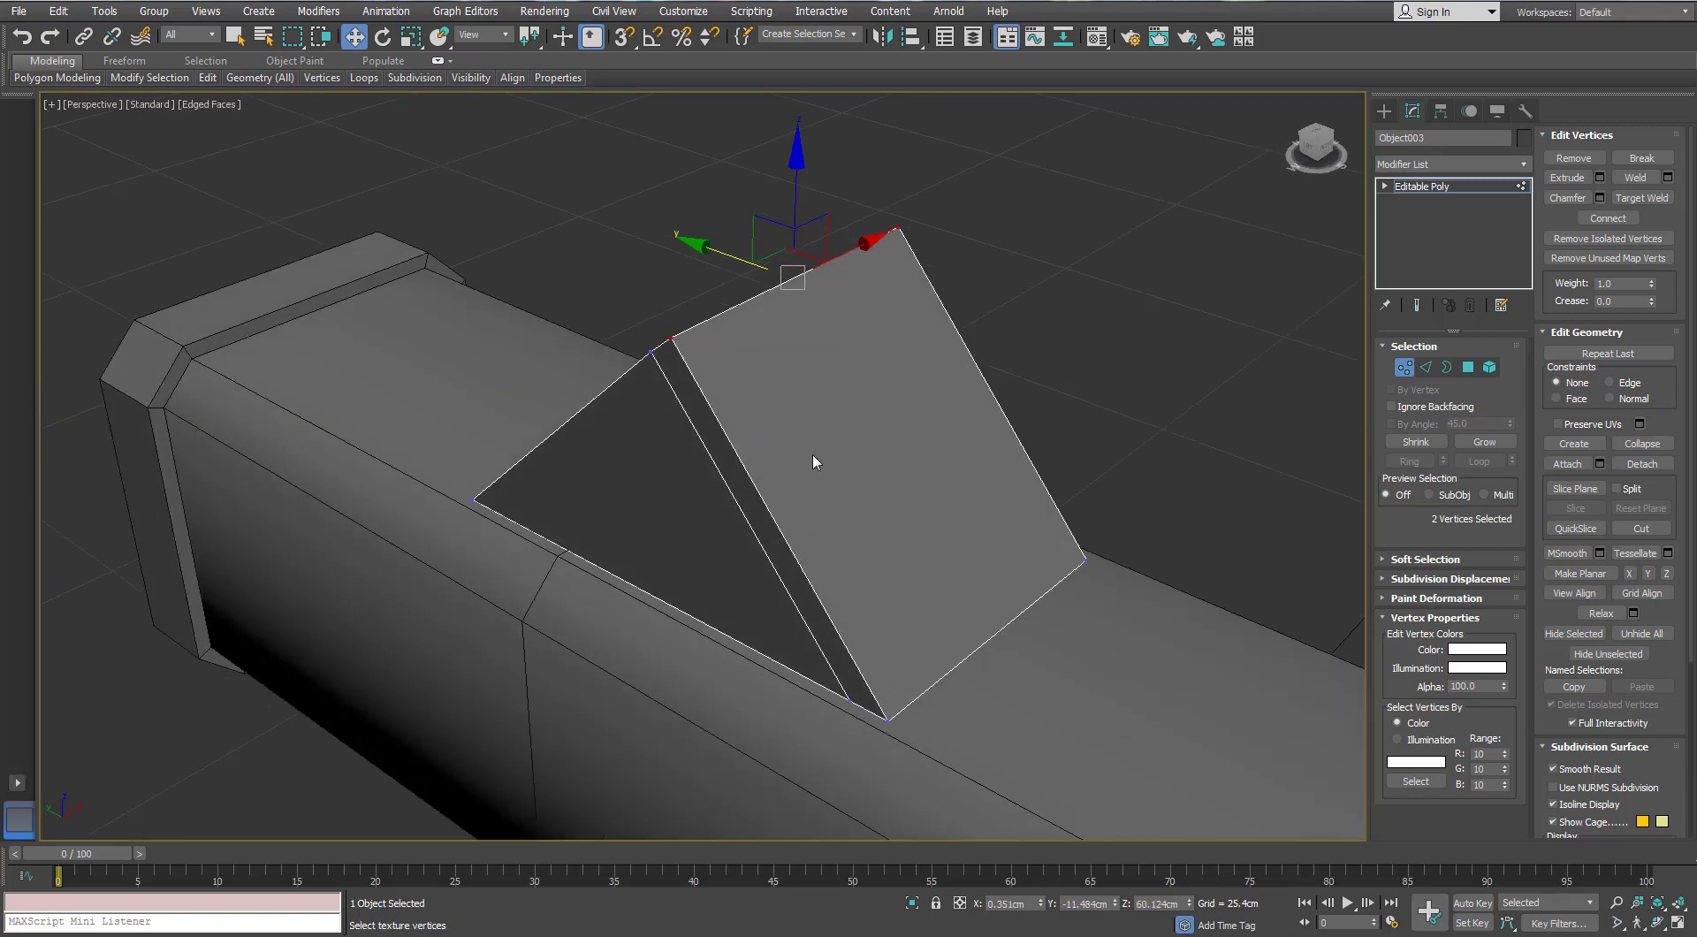
middle_click_drag(771, 377, 817, 376, "alt")
left_click(1426, 367)
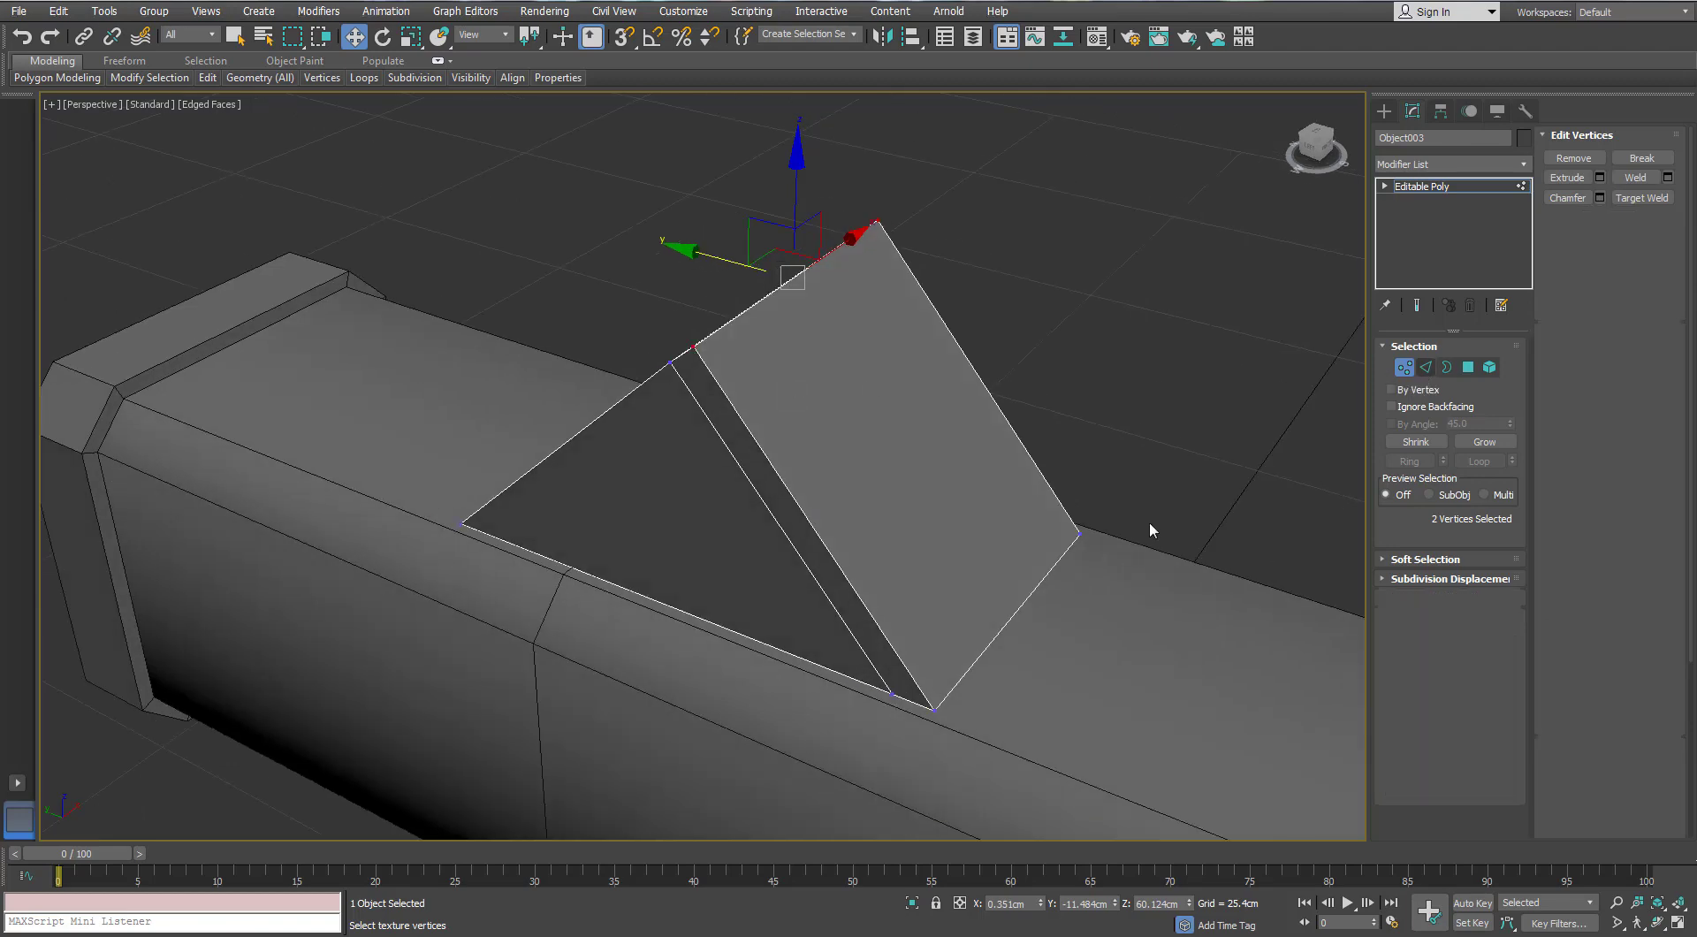
left_click(1469, 368)
left_click(764, 479)
middle_click_drag(763, 479, 867, 482, "alt")
left_click(659, 459, "ctrl")
middle_click_drag(659, 459, 867, 495, "alt")
left_click(568, 603, "ctrl")
middle_click_drag(567, 603, 672, 610, "alt")
left_click(1440, 660)
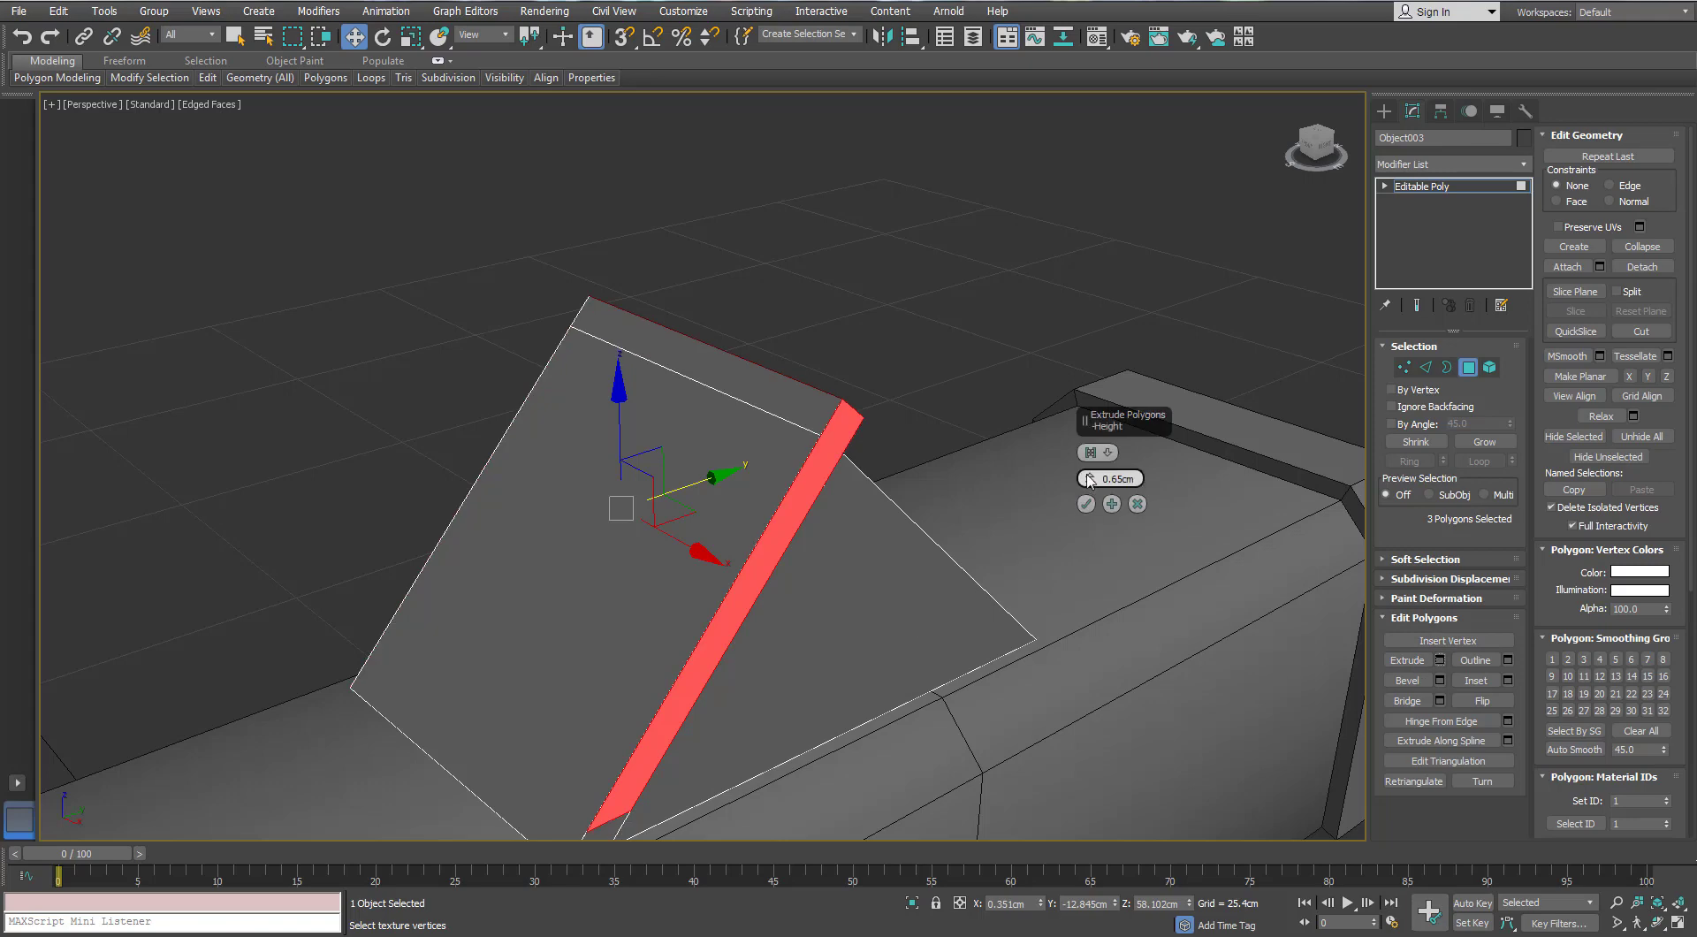
left_click(1107, 452)
left_click(1140, 484)
middle_click_drag(1054, 504, 1040, 580, "alt")
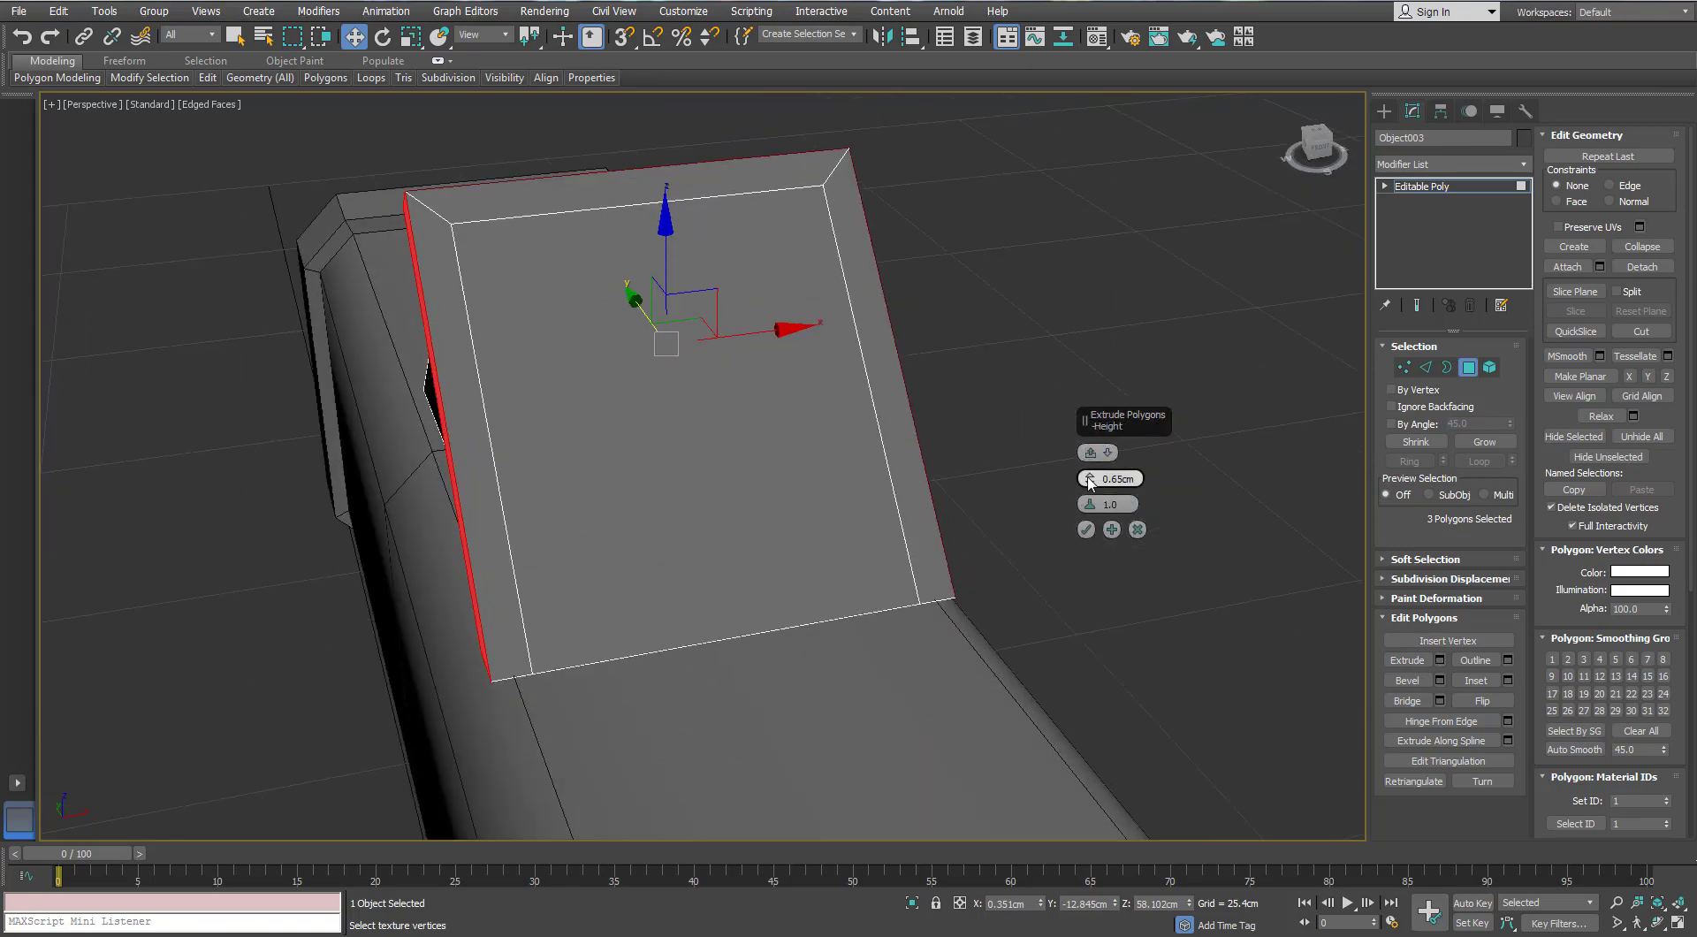
left_click_drag(1116, 483, 1116, 480)
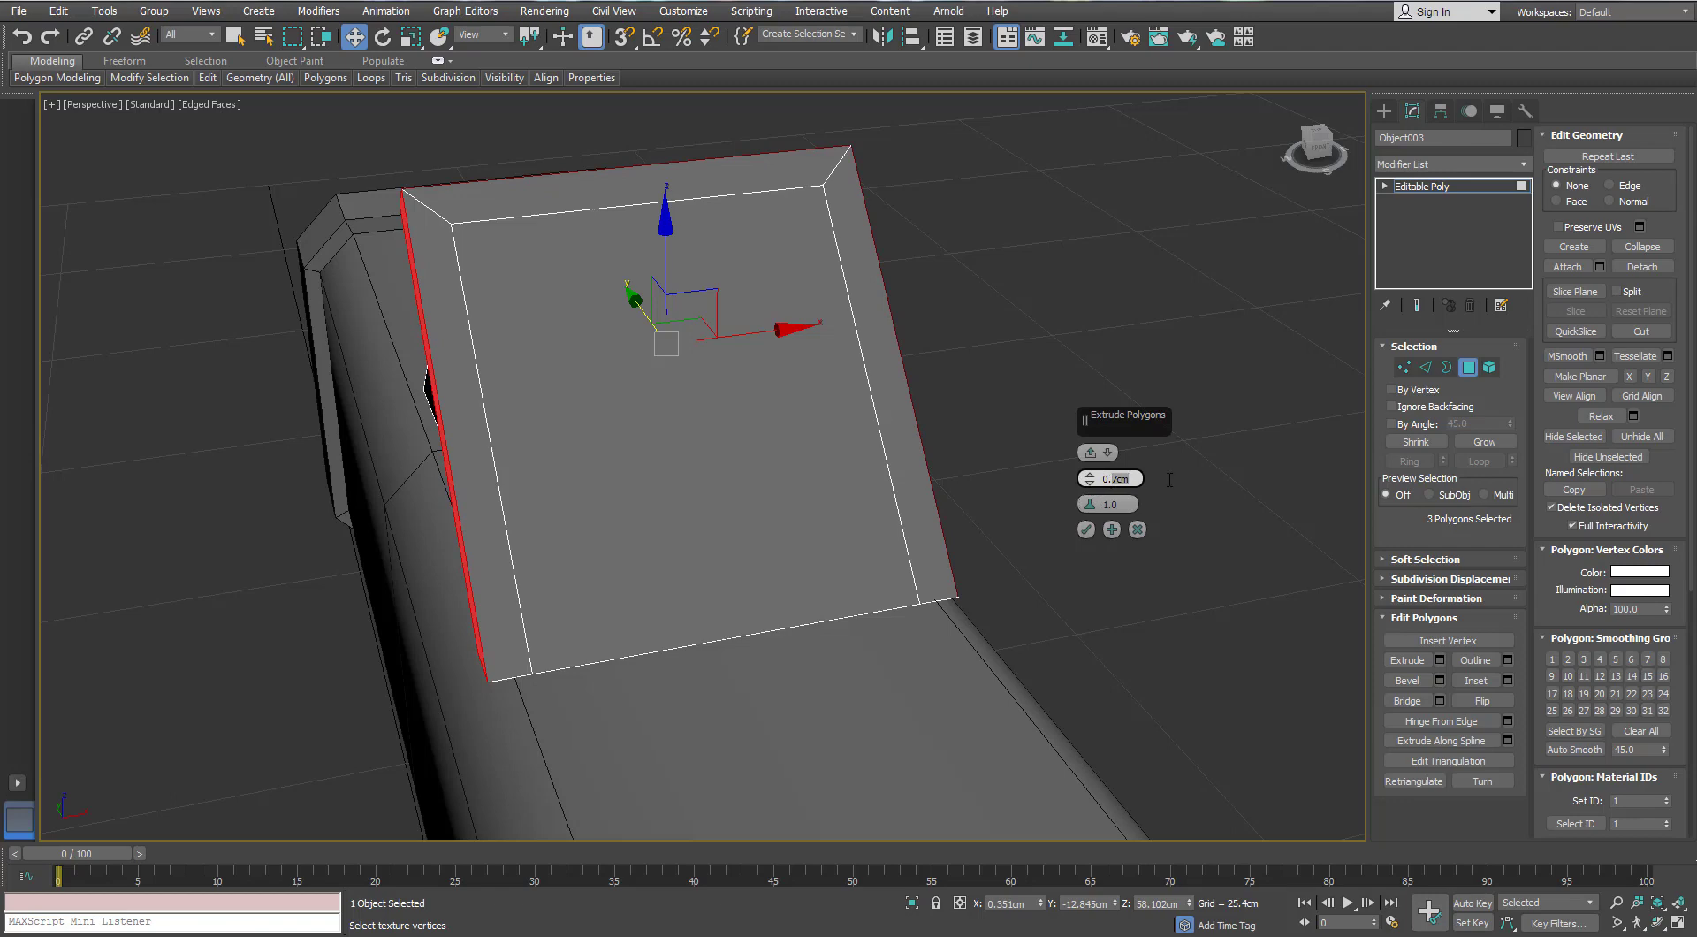
key("Return")
middle_click_drag(757, 385, 723, 404, "alt")
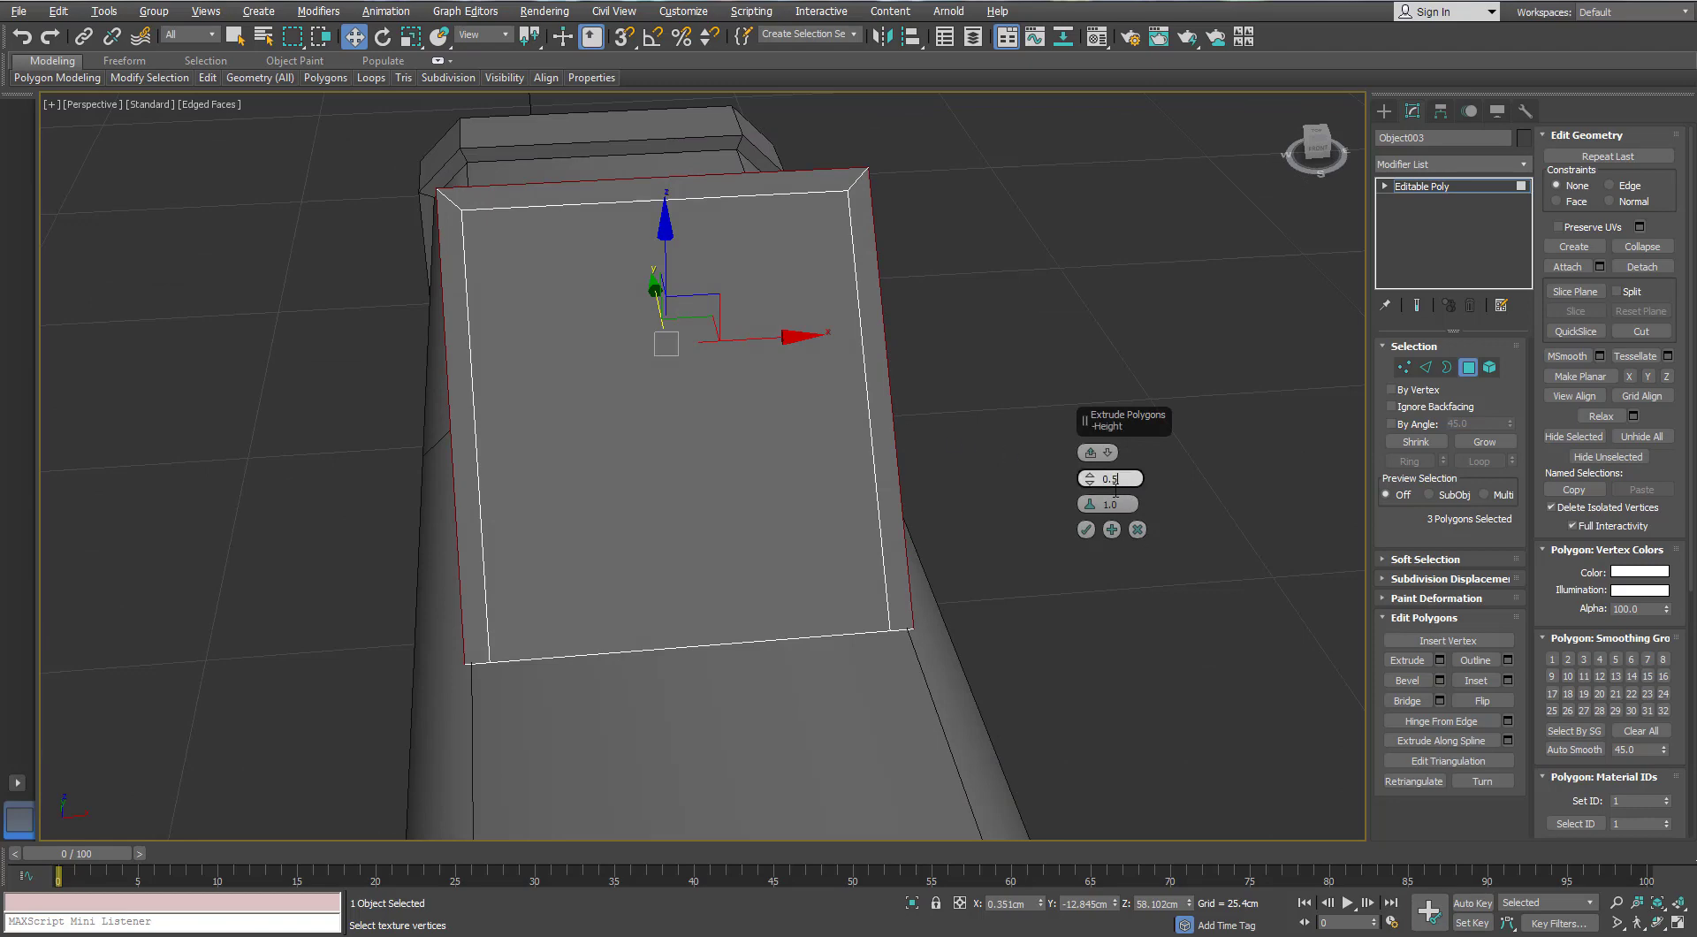
key("Return")
left_click(1088, 532)
Leave polygon editing and scale the whole wedge object down uniformly to about 88%
middle_click_drag(853, 601, 947, 560, "alt")
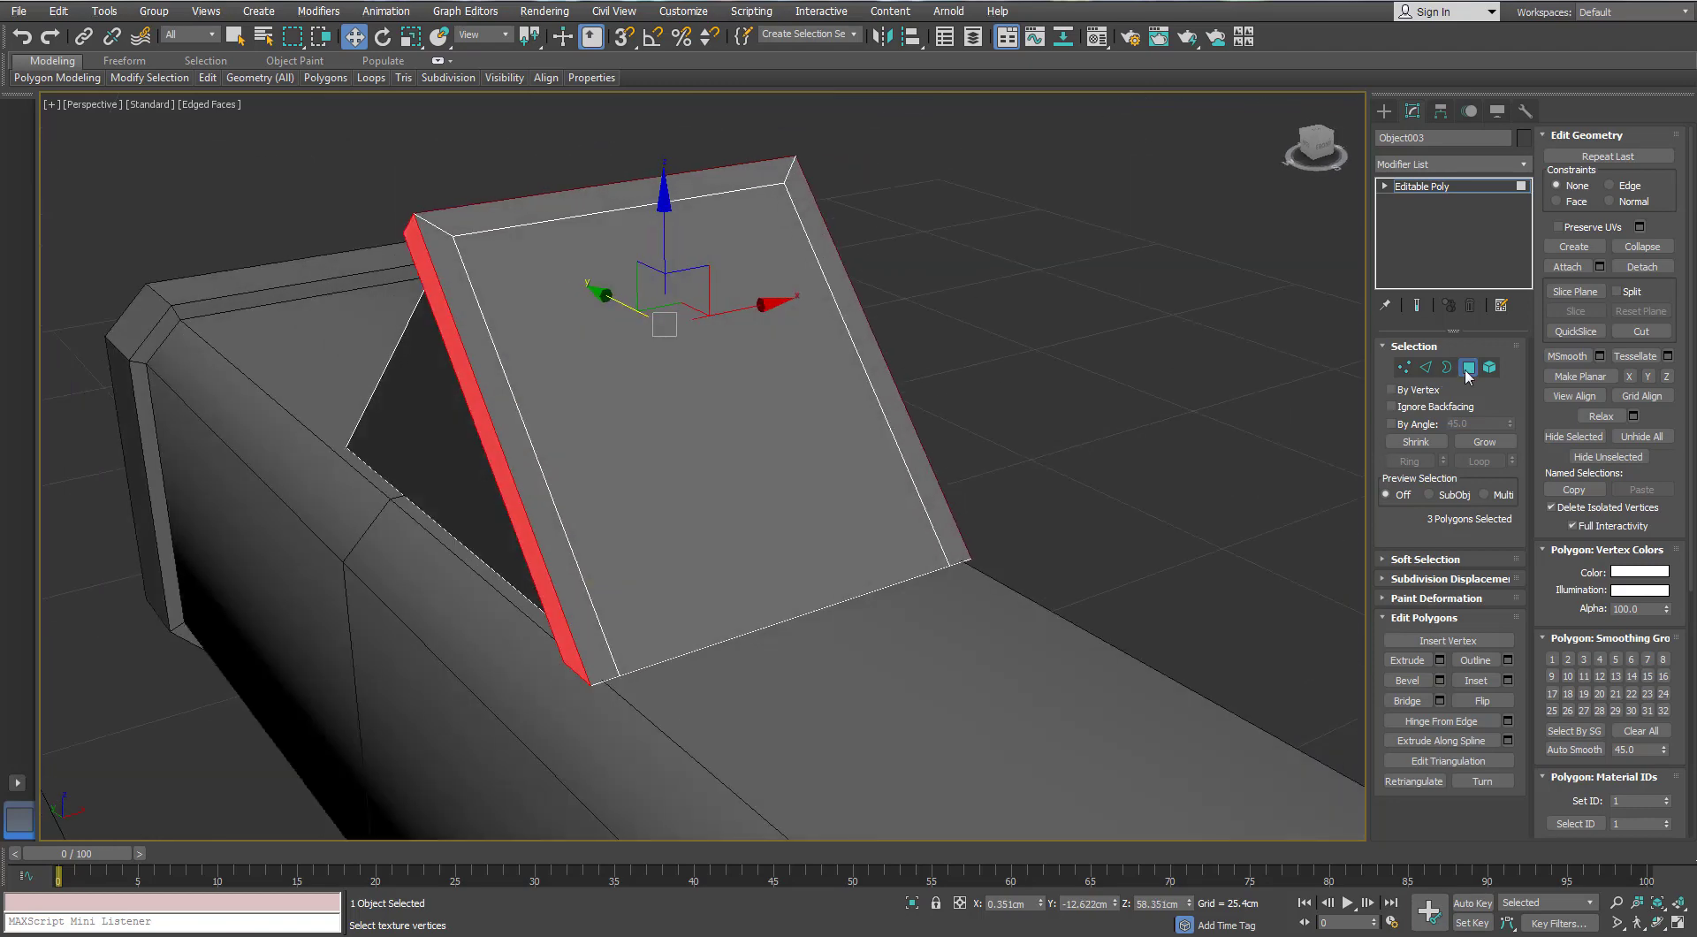
left_click(1468, 376)
key("r")
middle_click_drag(700, 541, 608, 488, "alt")
left_click_drag(608, 488, 615, 494)
middle_click_drag(615, 494, 648, 533, "alt")
scroll(724, 485, "down", 5)
scroll(686, 501, "up", 4)
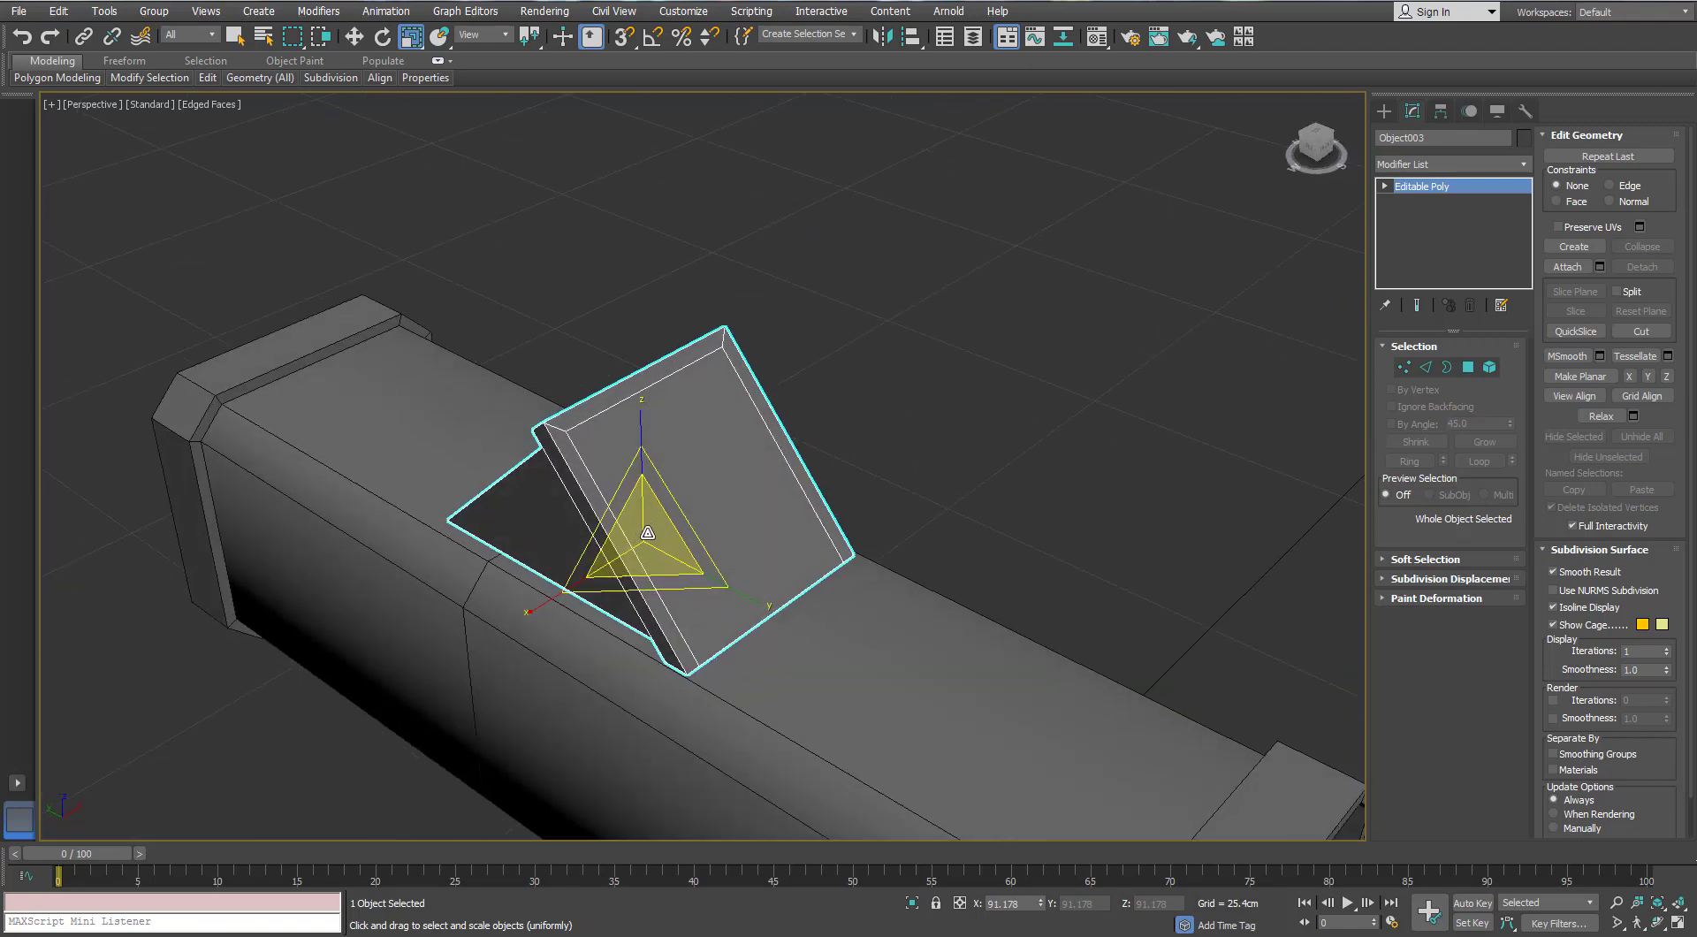
left_click_drag(648, 534, 646, 538)
scroll(648, 539, "down", 5)
middle_click_drag(694, 542, 644, 523, "alt")
scroll(644, 549, "up", 3)
scroll(643, 549, "up", 4)
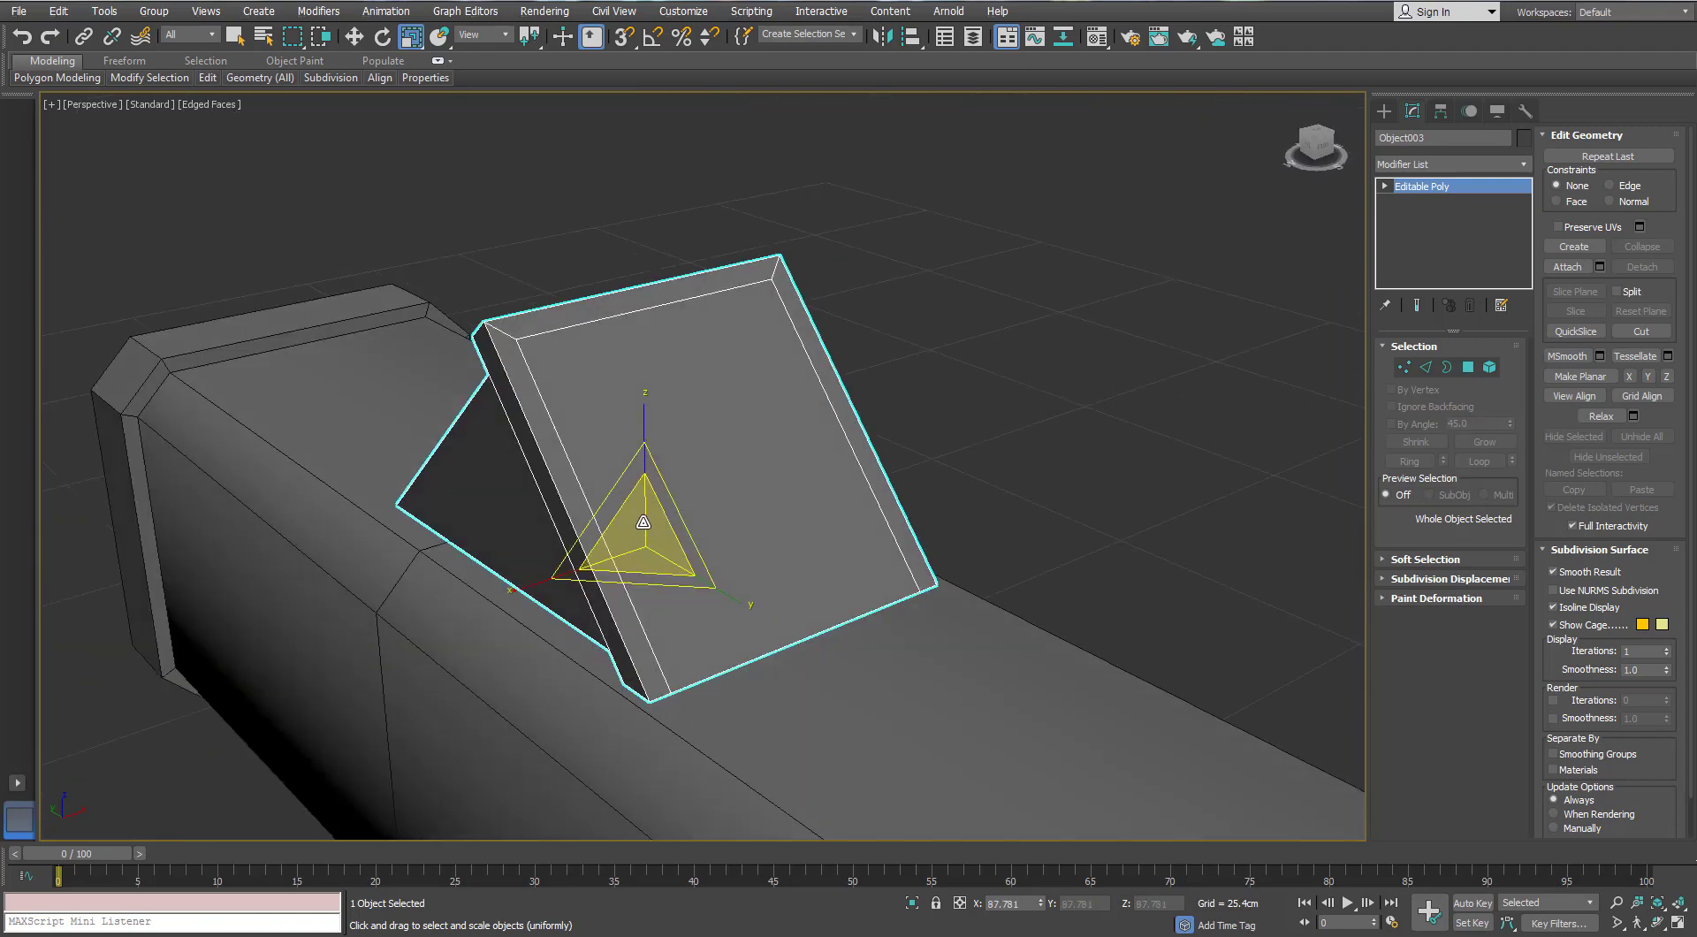
Extrude the large sloped front polygon inward by -0.5 cm to recess it within the frame
key("4")
left_click(756, 488)
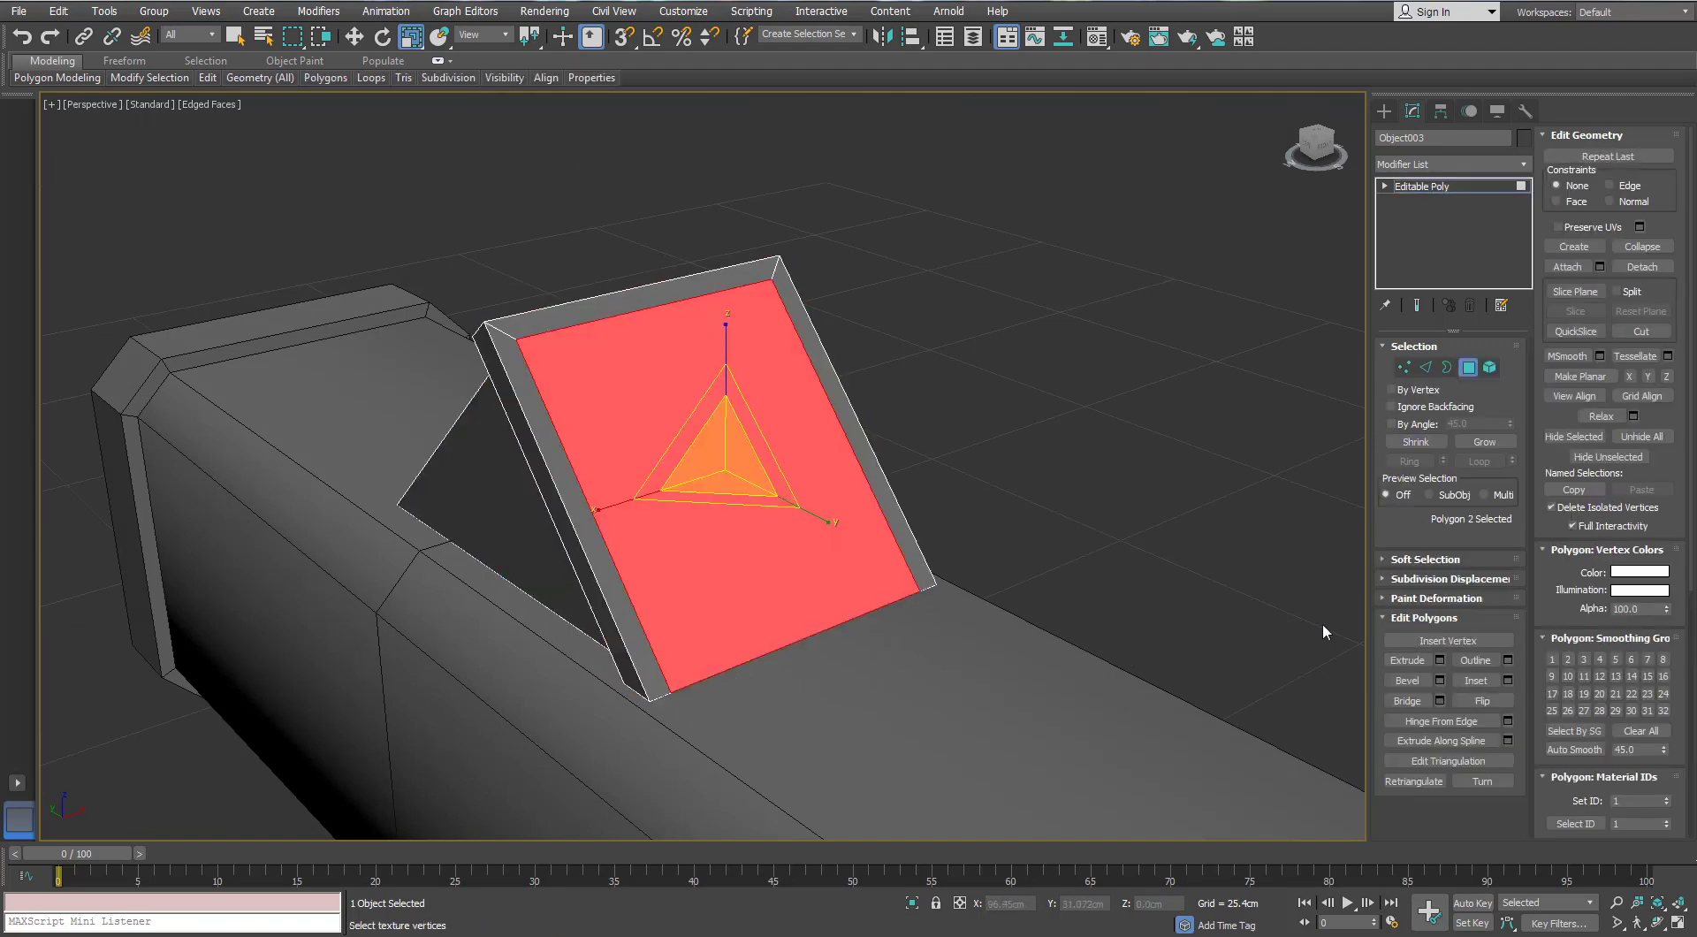
left_click(1440, 660)
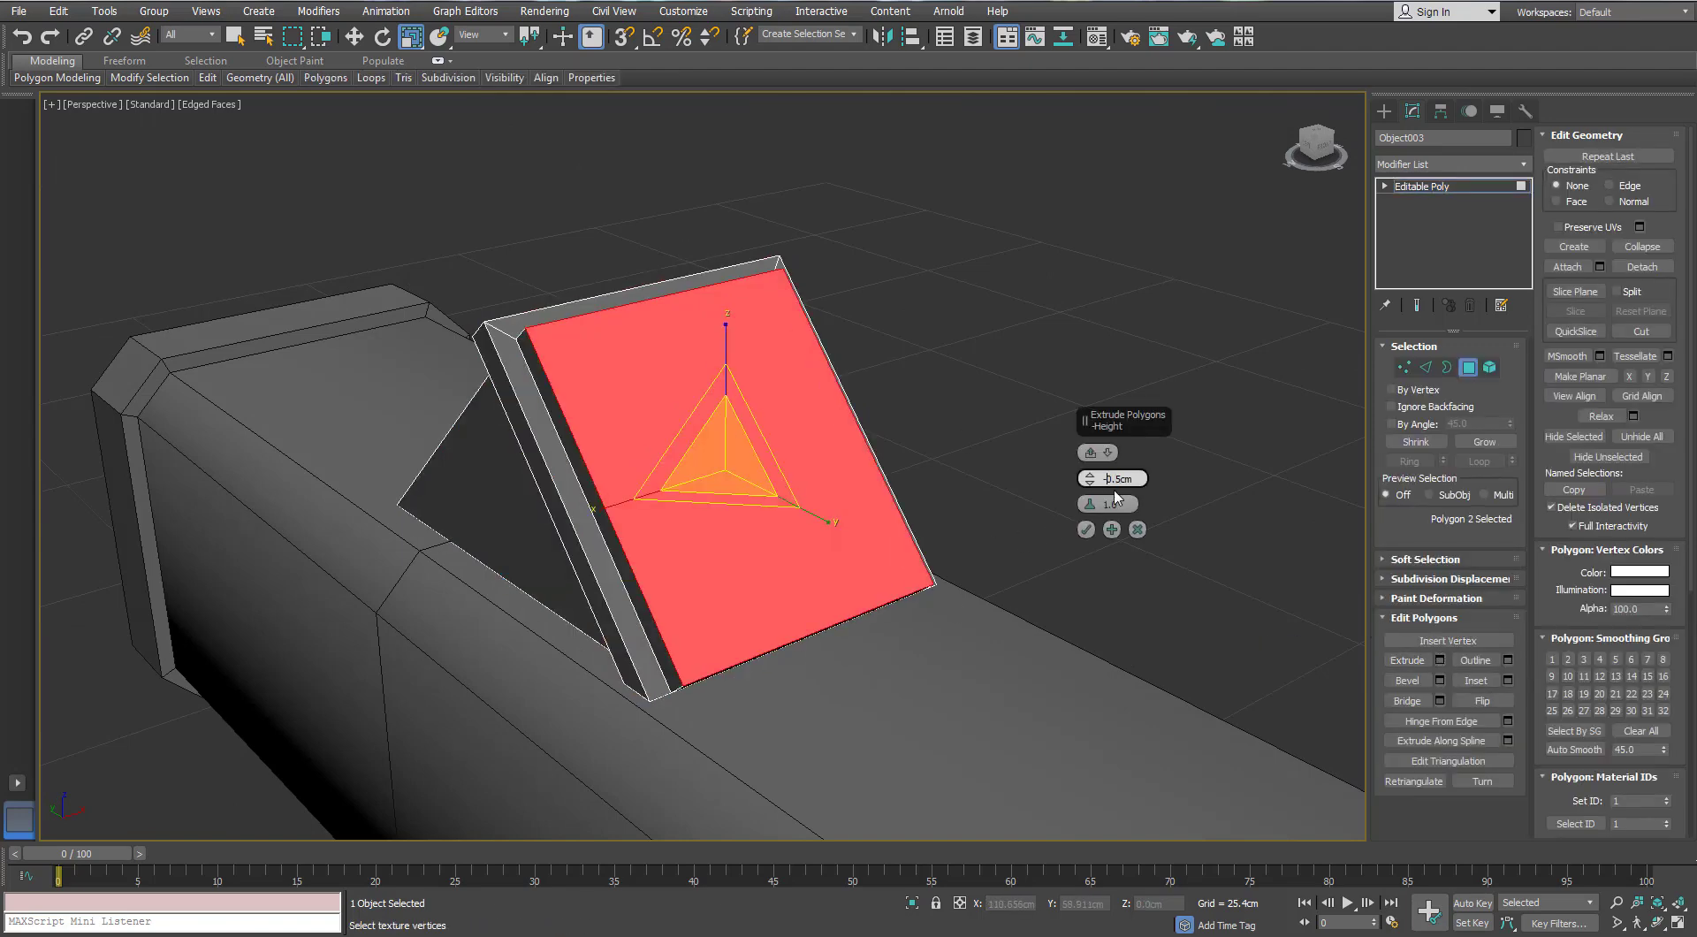
key("Return")
middle_click_drag(792, 482, 806, 470, "alt")
left_click(1086, 530)
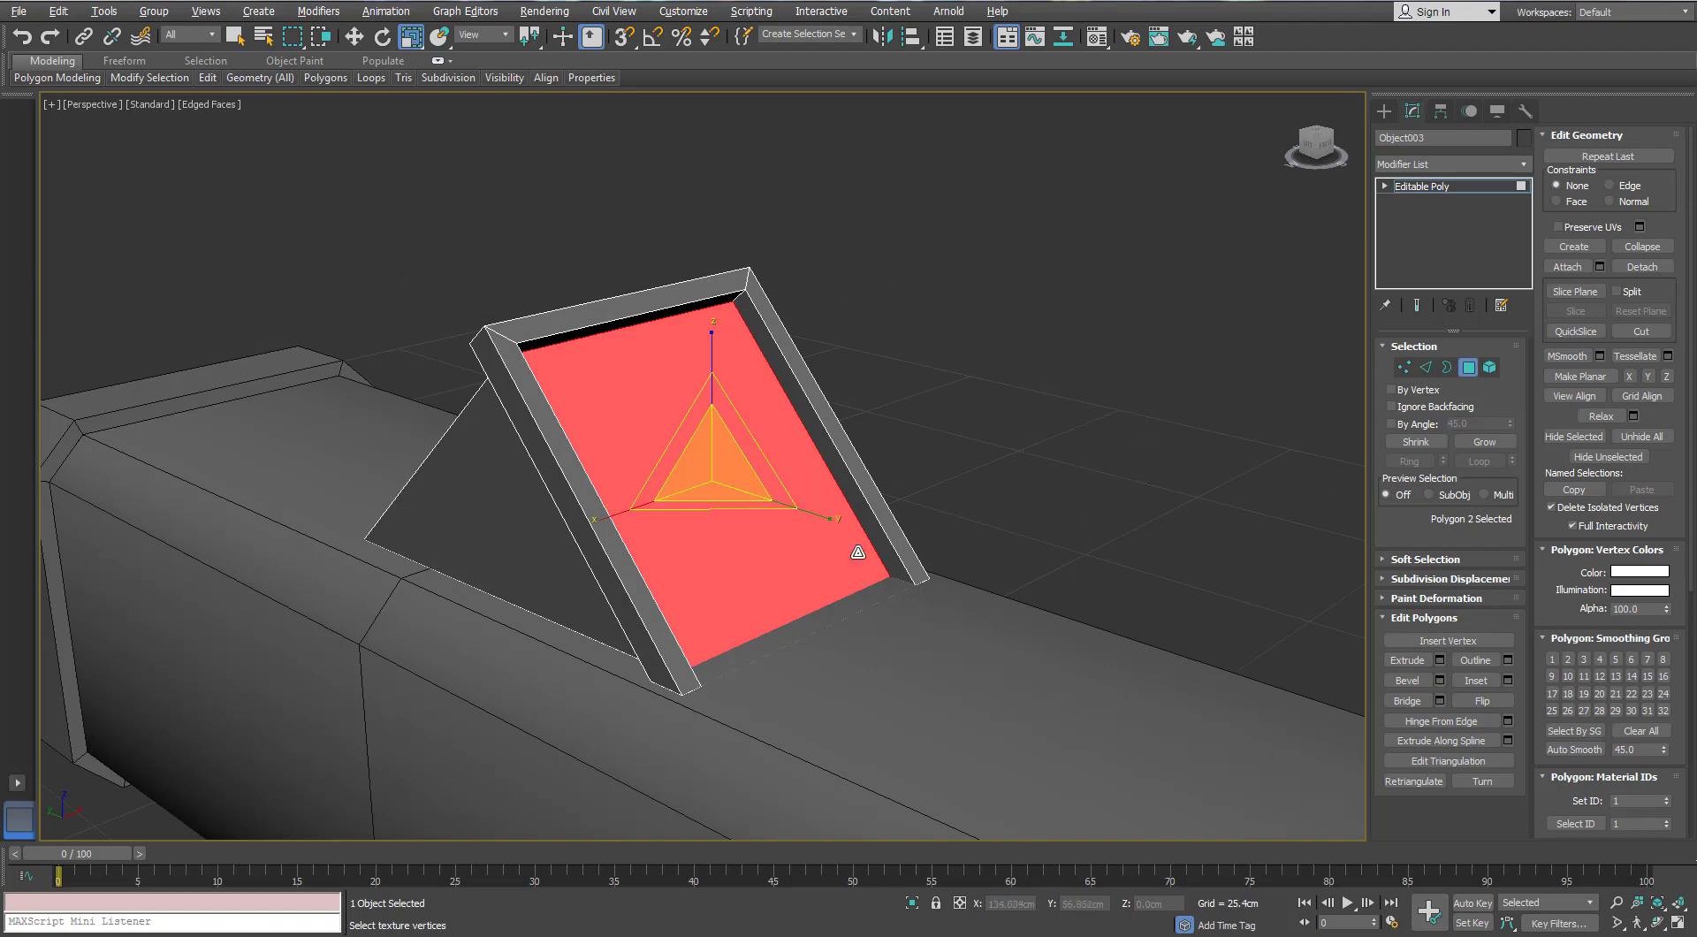
scroll(855, 551, "up", 3)
middle_click_drag(855, 551, 649, 477, "alt")
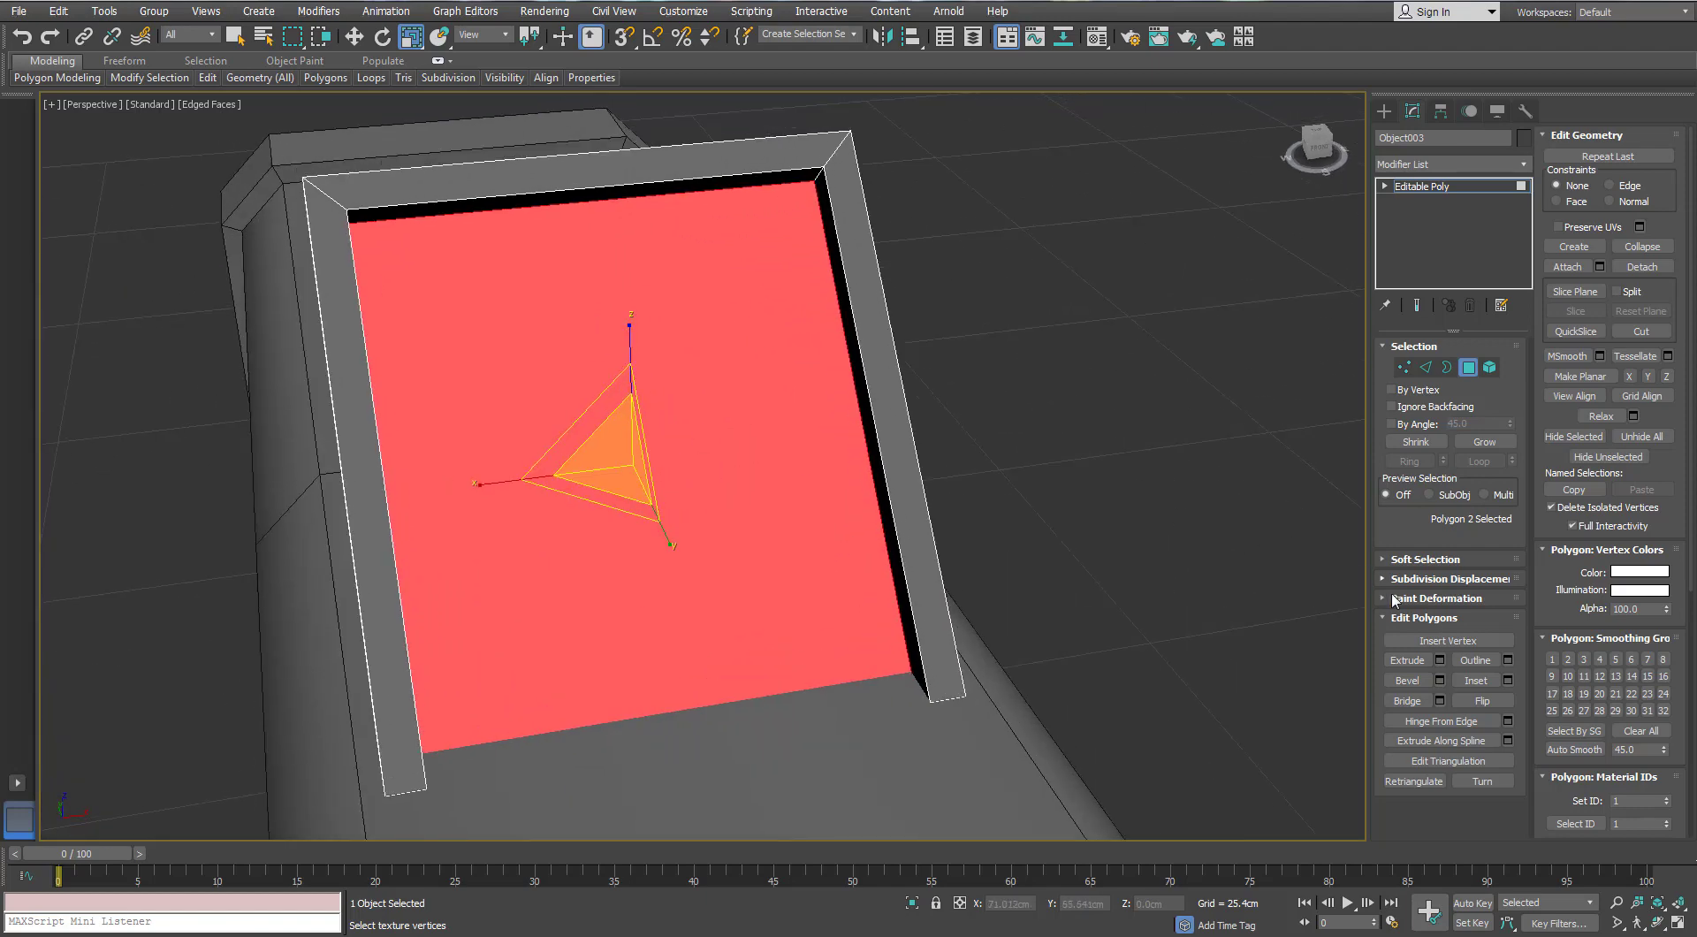
left_click(1507, 680)
left_click_drag(1090, 478, 1092, 480)
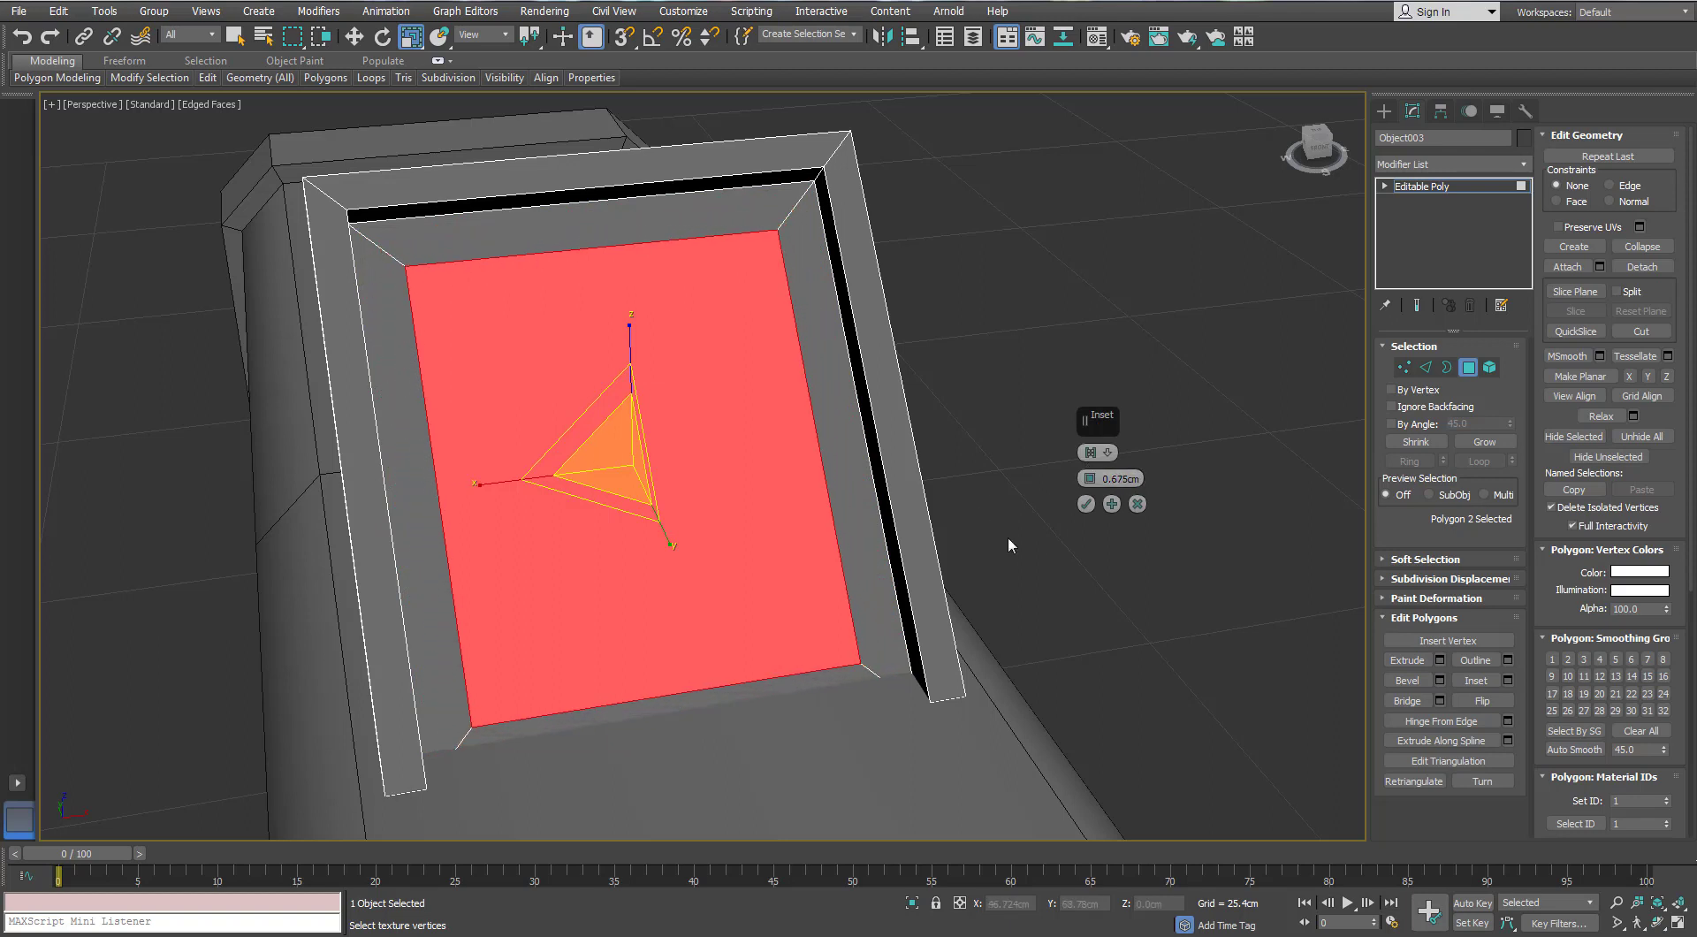
Connect the edges running up both sides of the wedge with one segment, slid toward the upper part
key("2")
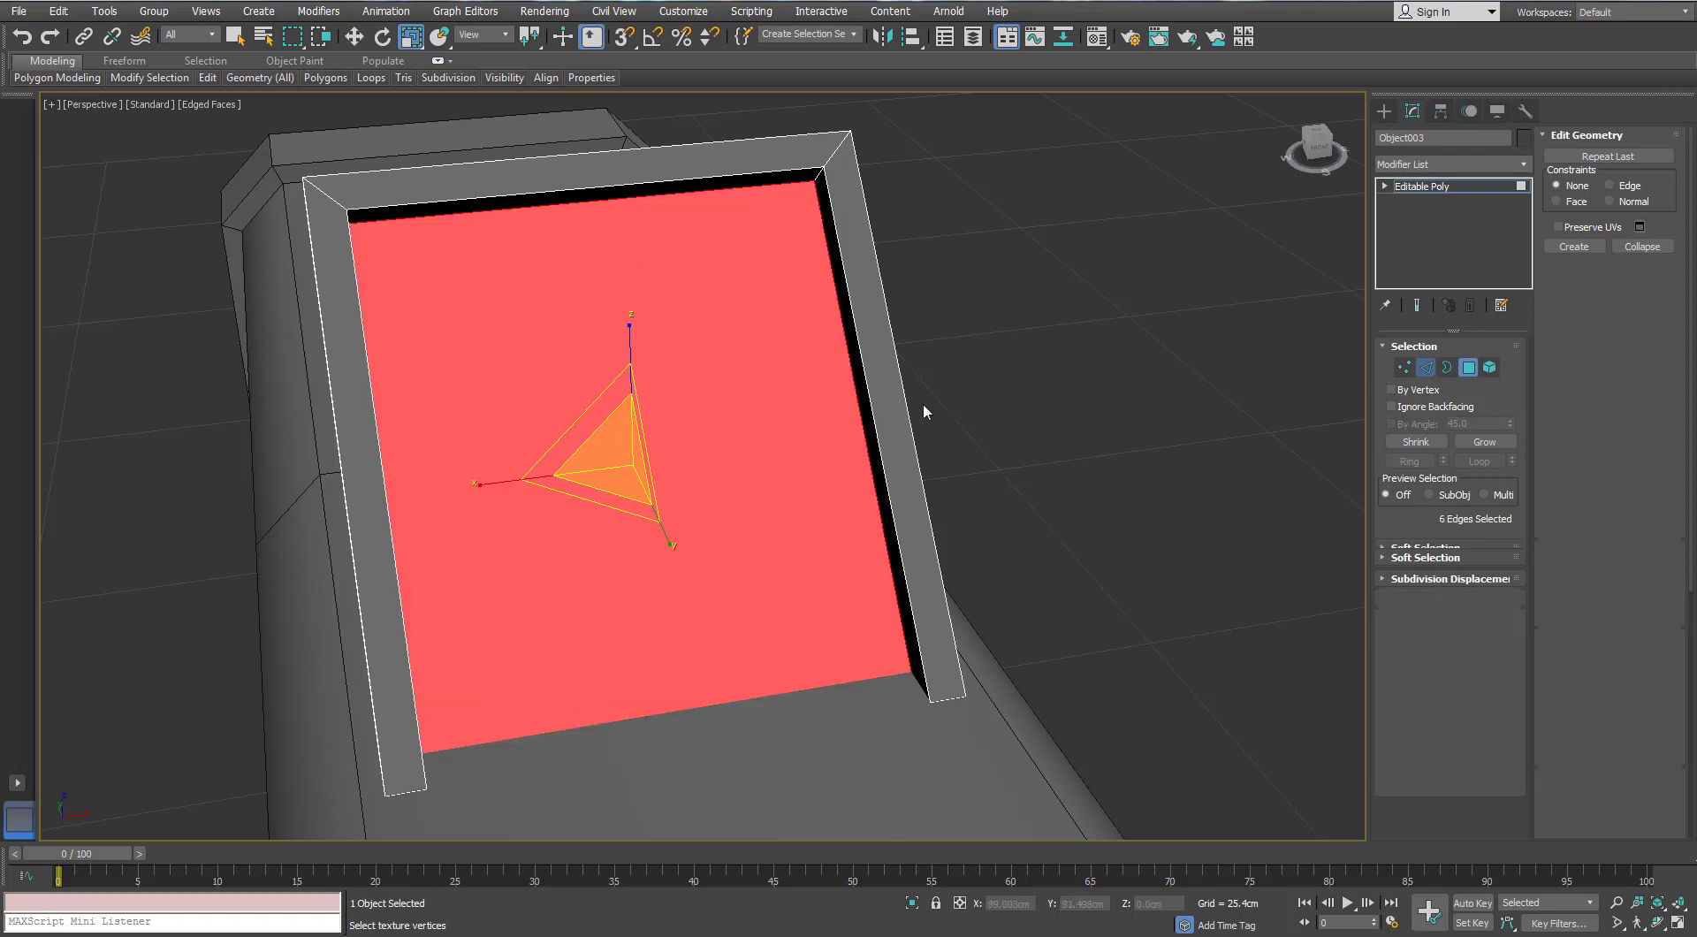
left_click(880, 412)
middle_click_drag(961, 466, 598, 511, "alt")
key("F3")
left_click_drag(580, 493, 544, 683, "ctrl")
middle_click_drag(616, 566, 946, 617, "alt")
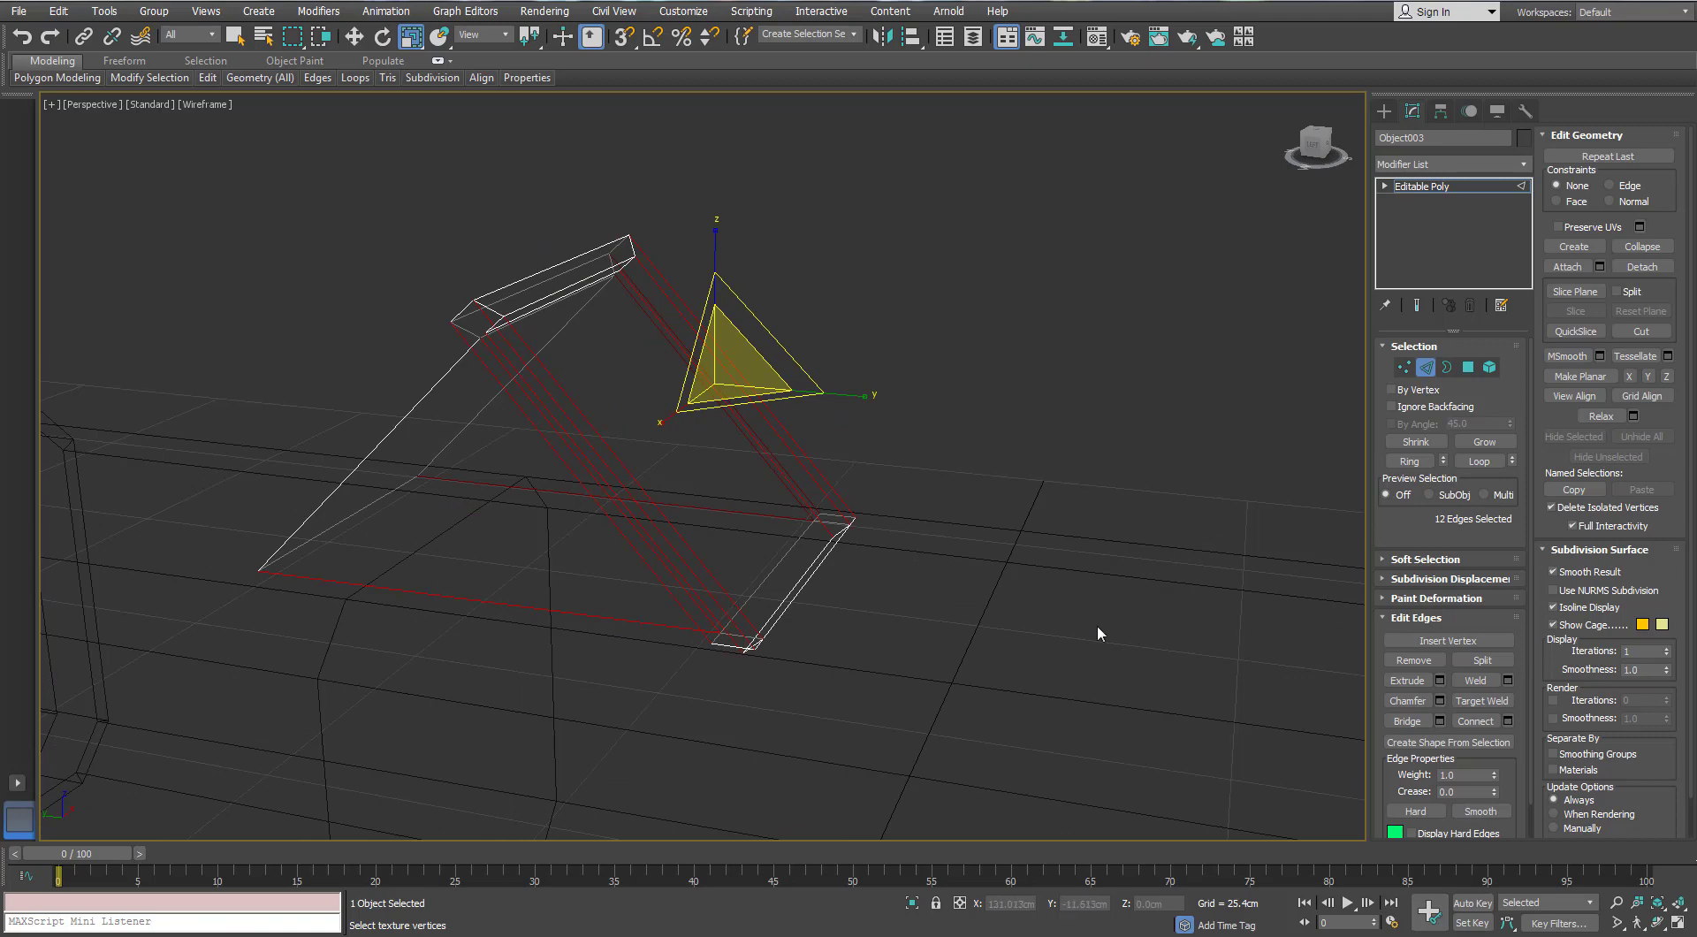
left_click(1507, 721)
middle_click_drag(565, 532, 635, 441, "alt")
key("F3")
left_click_drag(1056, 730, 1052, 712)
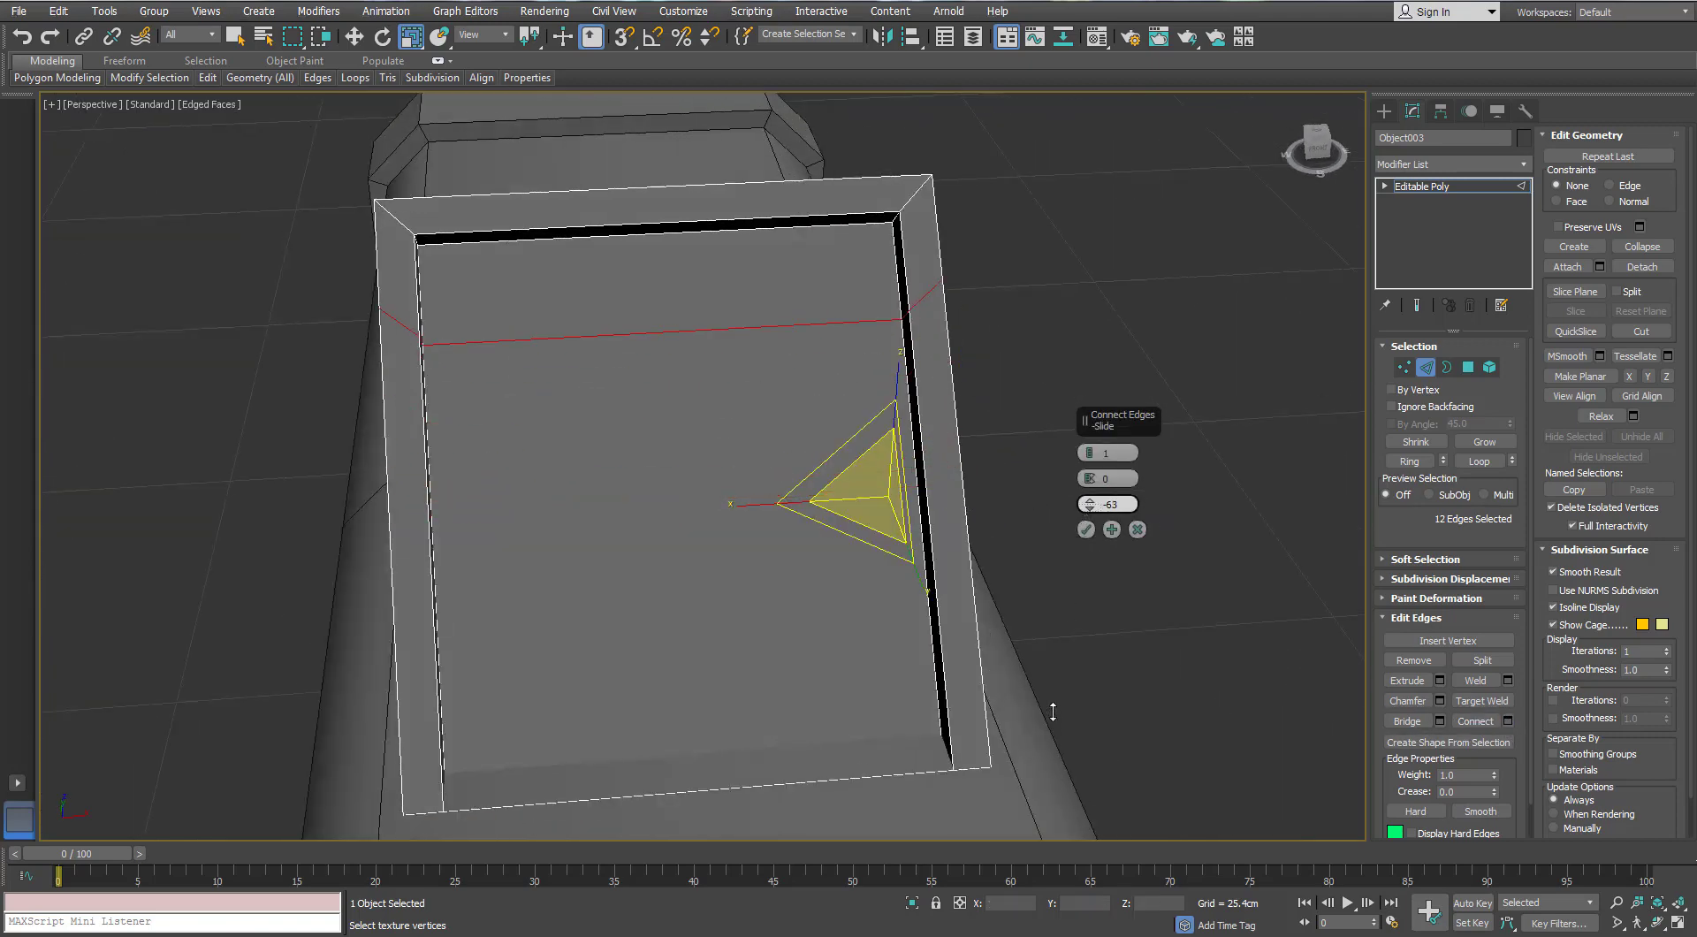
left_click(1086, 529)
Chamfer the new horizontal edge loop by 1.886 cm
left_click(1440, 701)
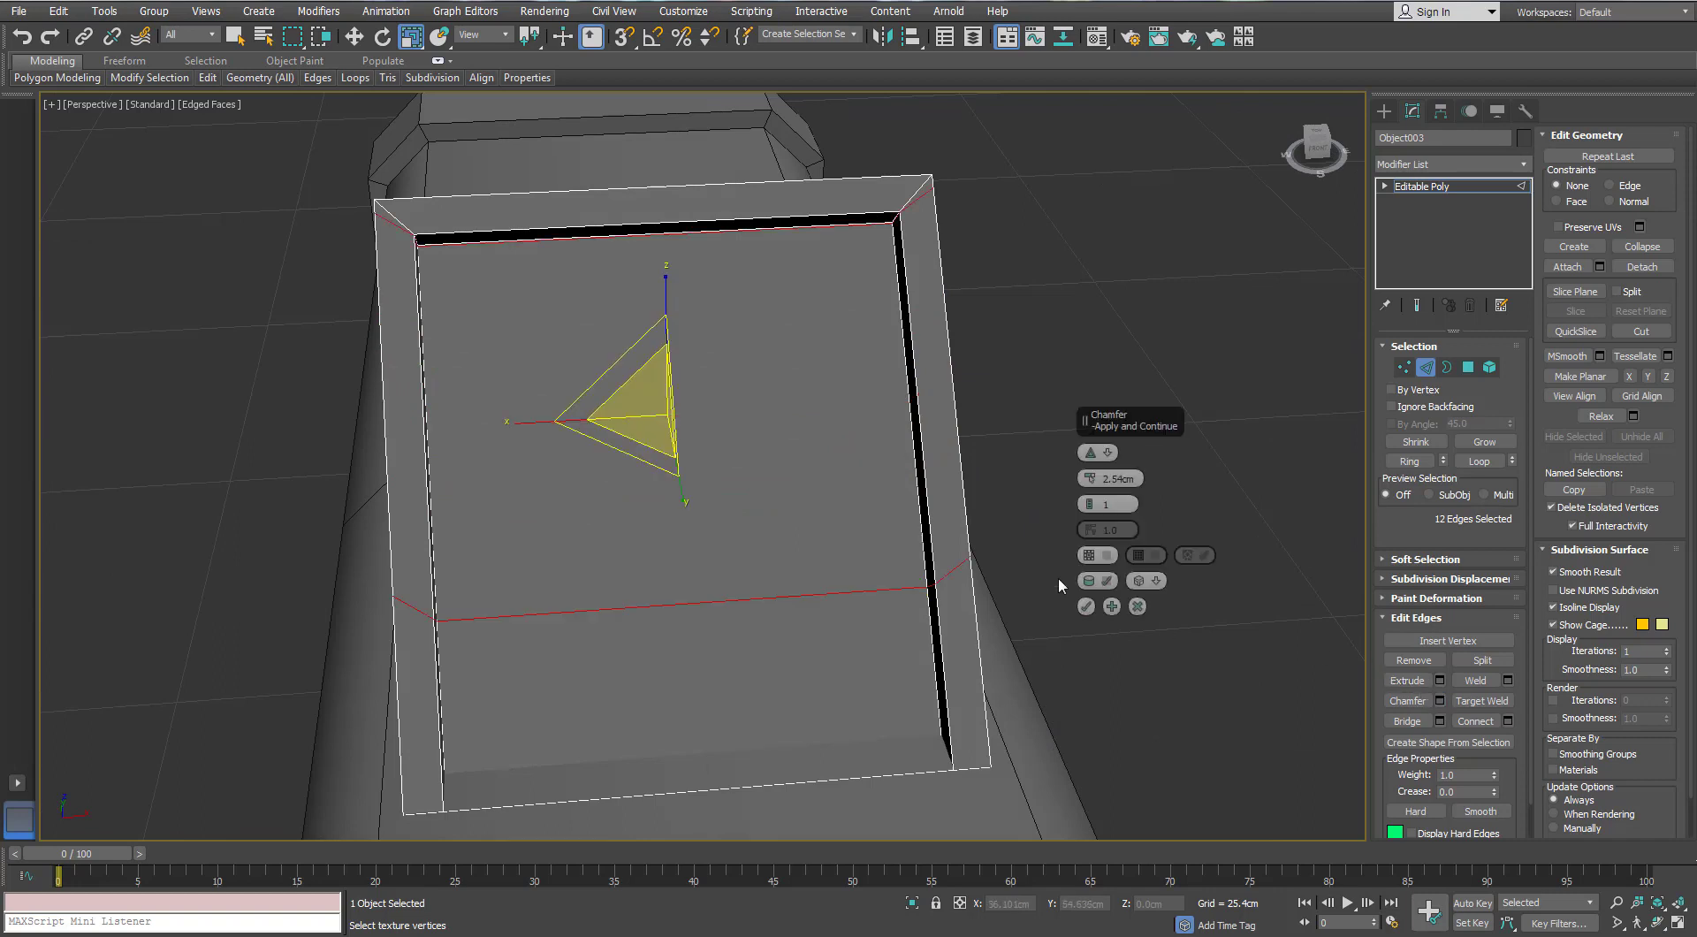
left_click_drag(1094, 483, 1089, 473)
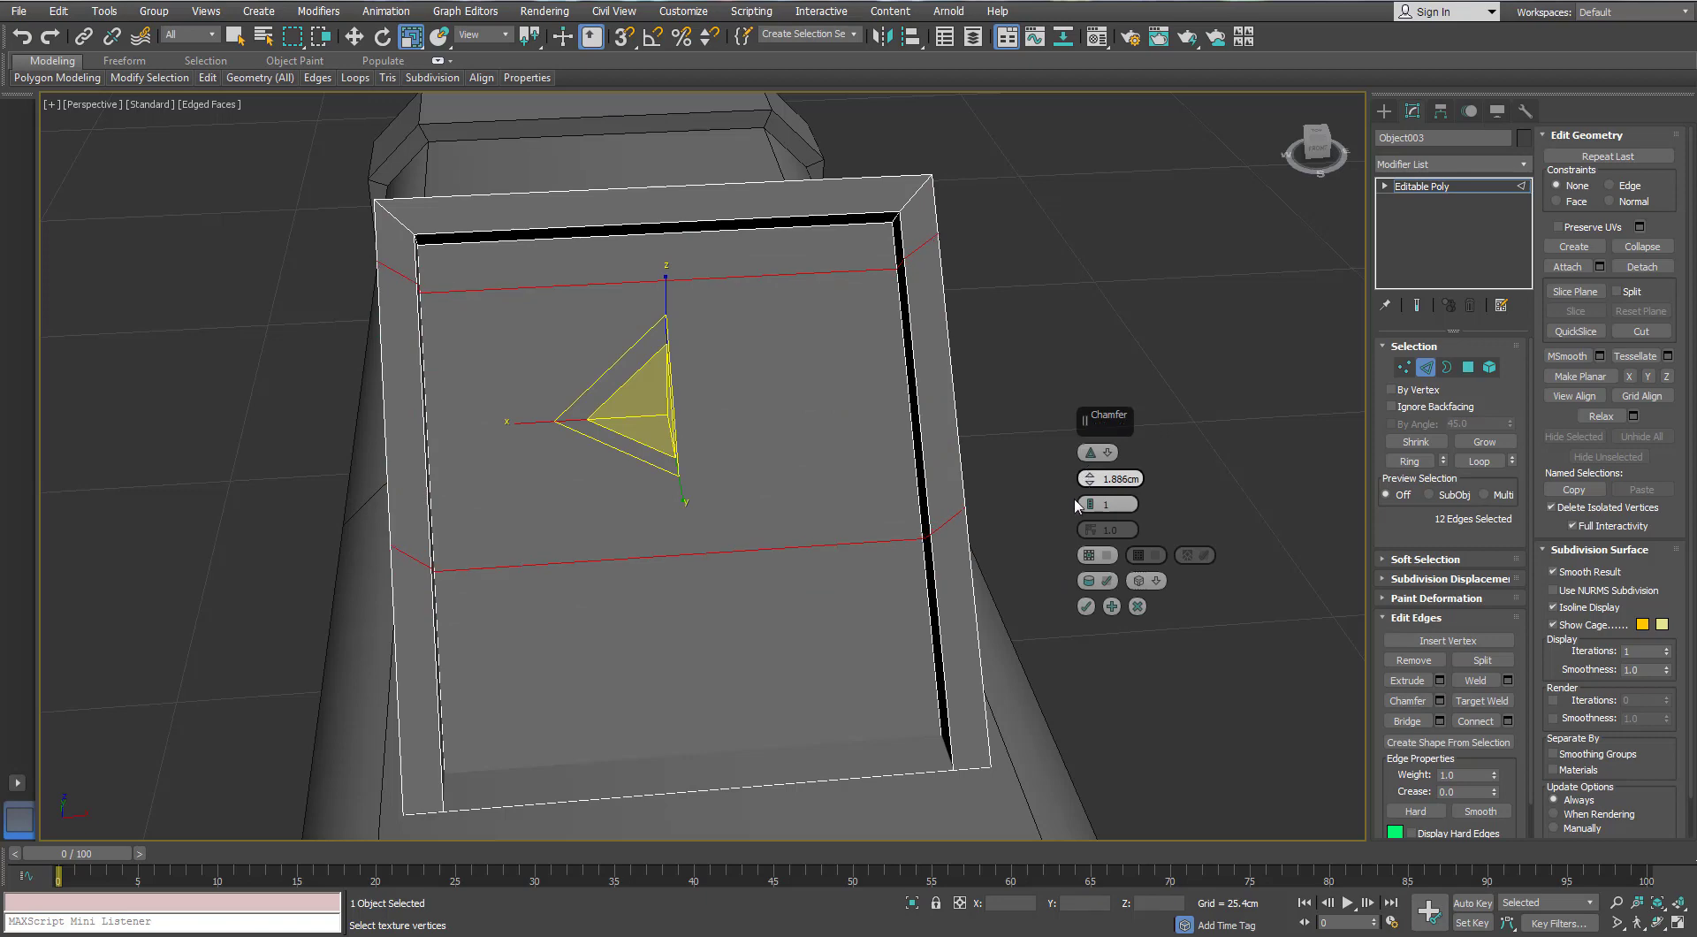
left_click(1086, 607)
Connect the ring of crosswise edges with two segments, pinched apart close to the side borders of the recess
left_click(1409, 462)
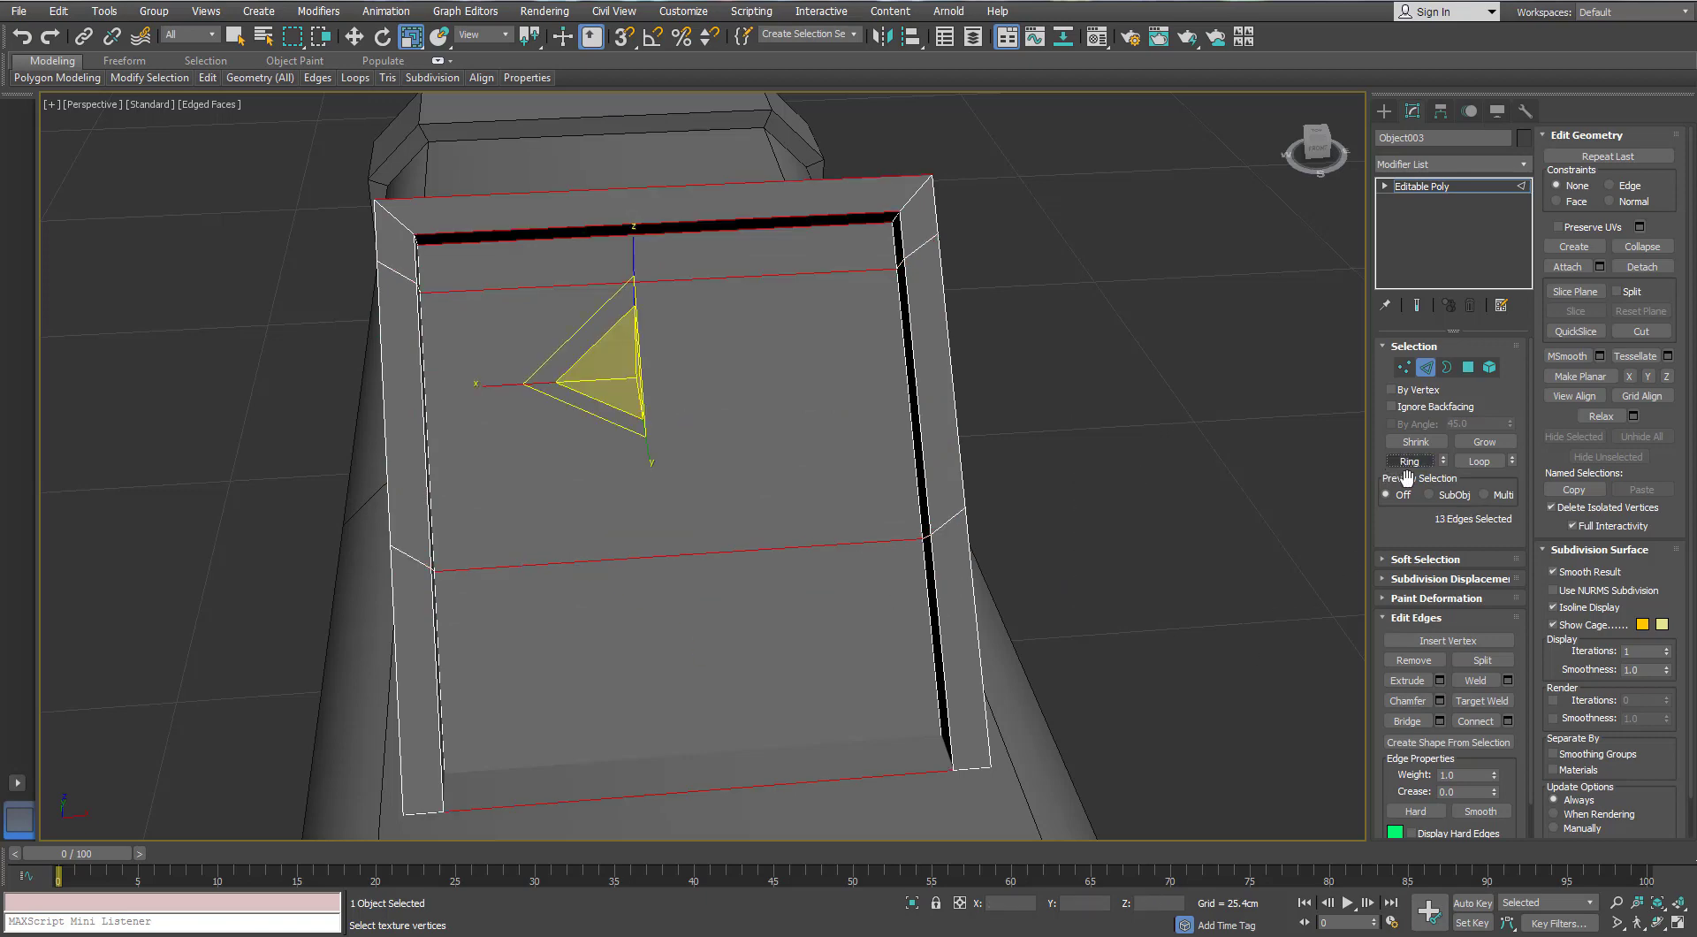
left_click(1510, 722)
middle_click_drag(995, 459, 955, 464, "alt")
left_click(1090, 449)
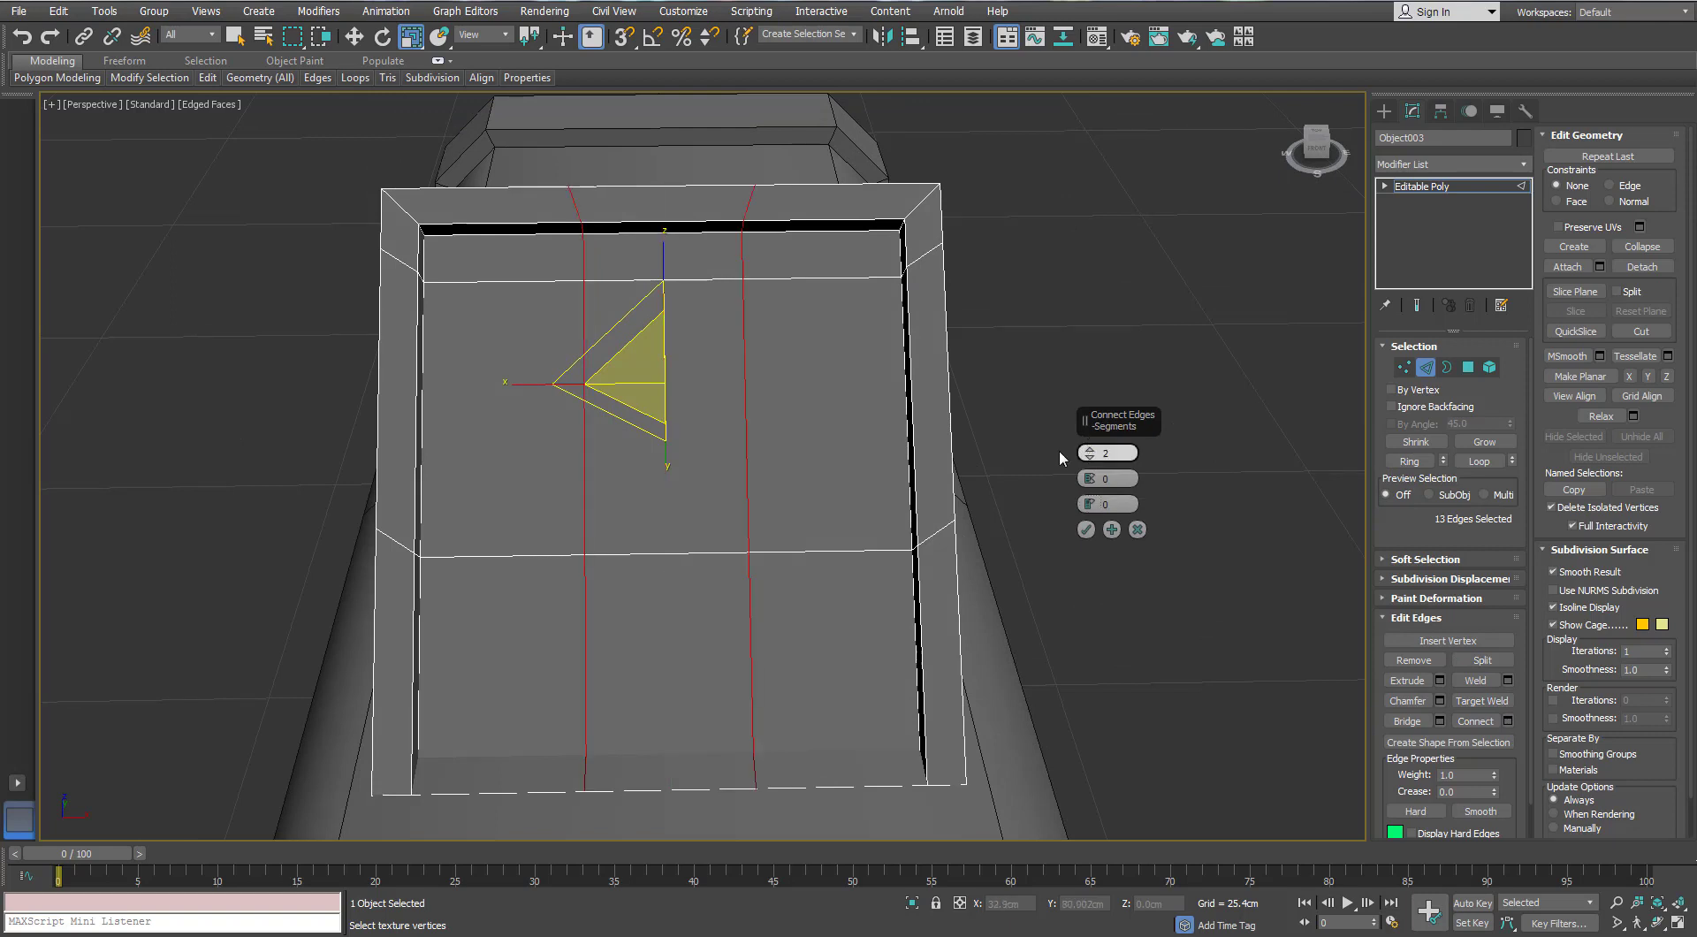
left_click_drag(1090, 475, 1096, 336)
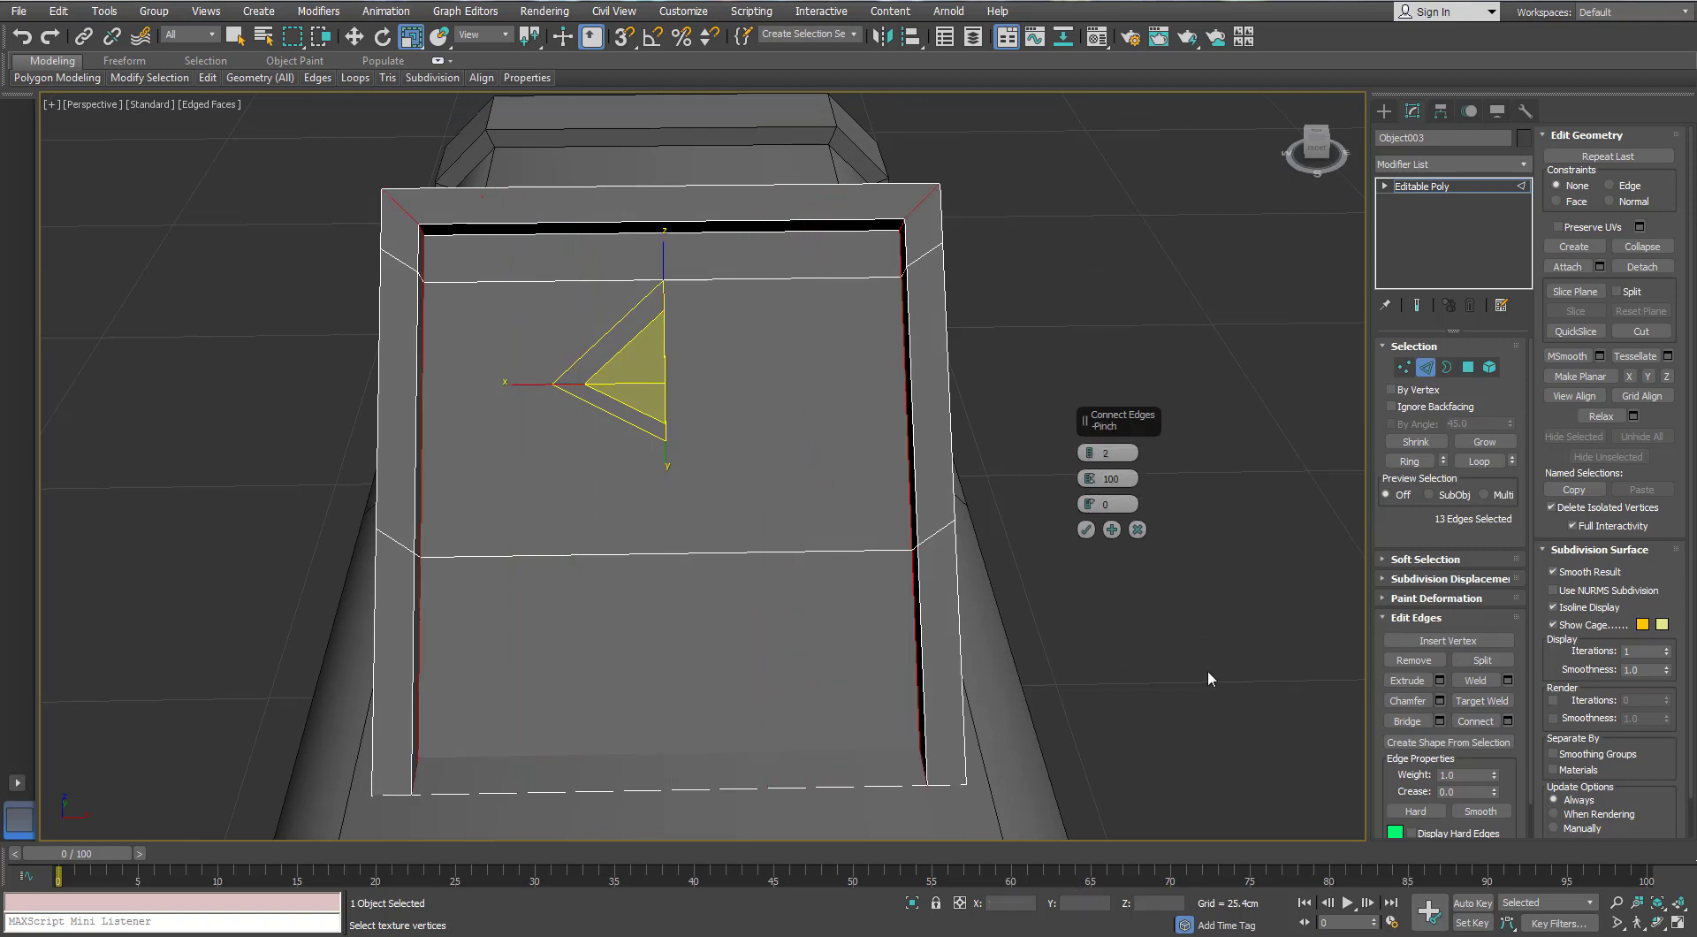
left_click_drag(1088, 482, 1081, 527)
left_click(1086, 530)
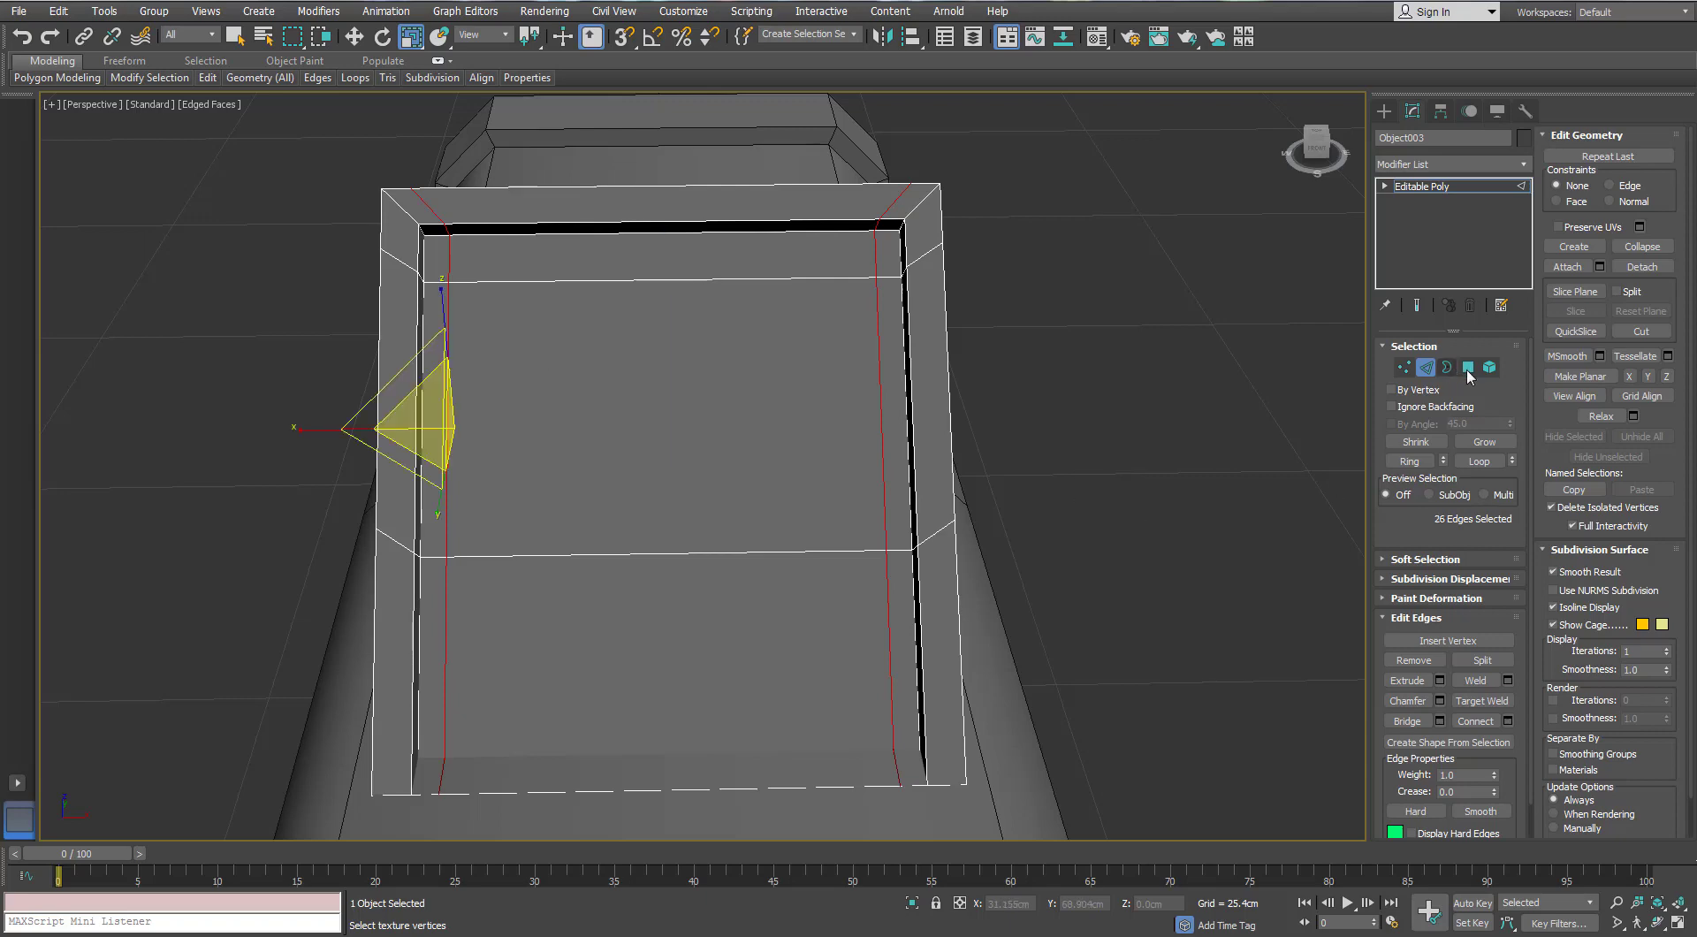
Extrude the large central polygon of the recessed panel slightly inward
key("5")
left_click(719, 394)
middle_click_drag(611, 427, 632, 389, "alt")
key("z")
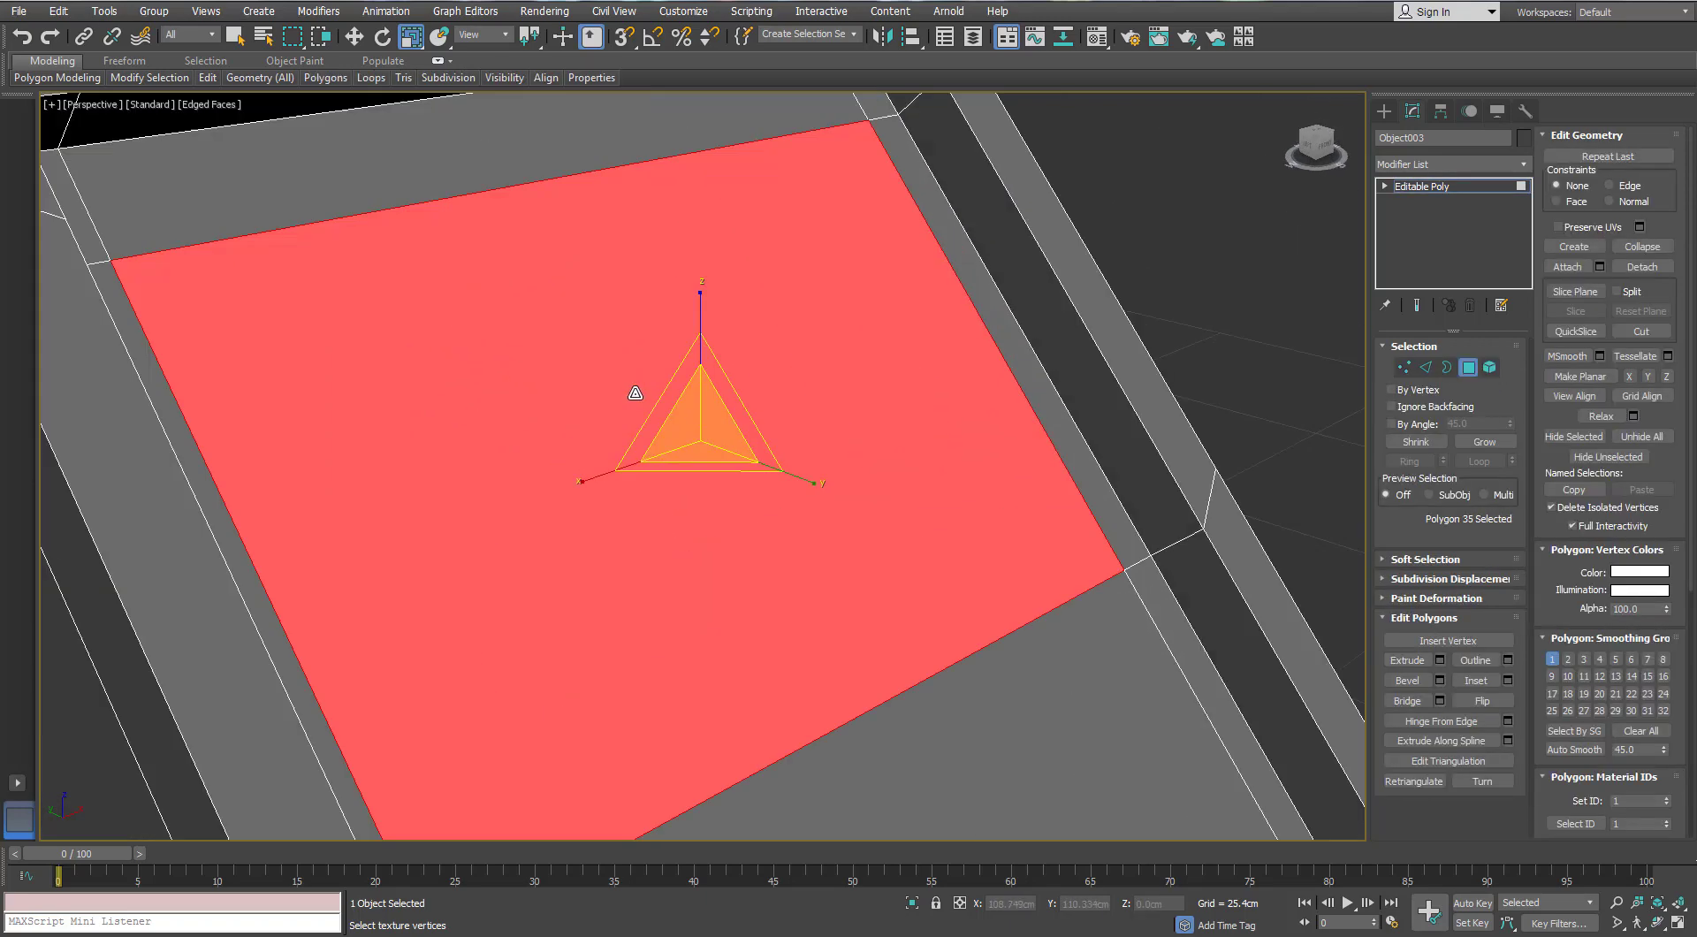
scroll(647, 387, "down", 2)
left_click(1440, 661)
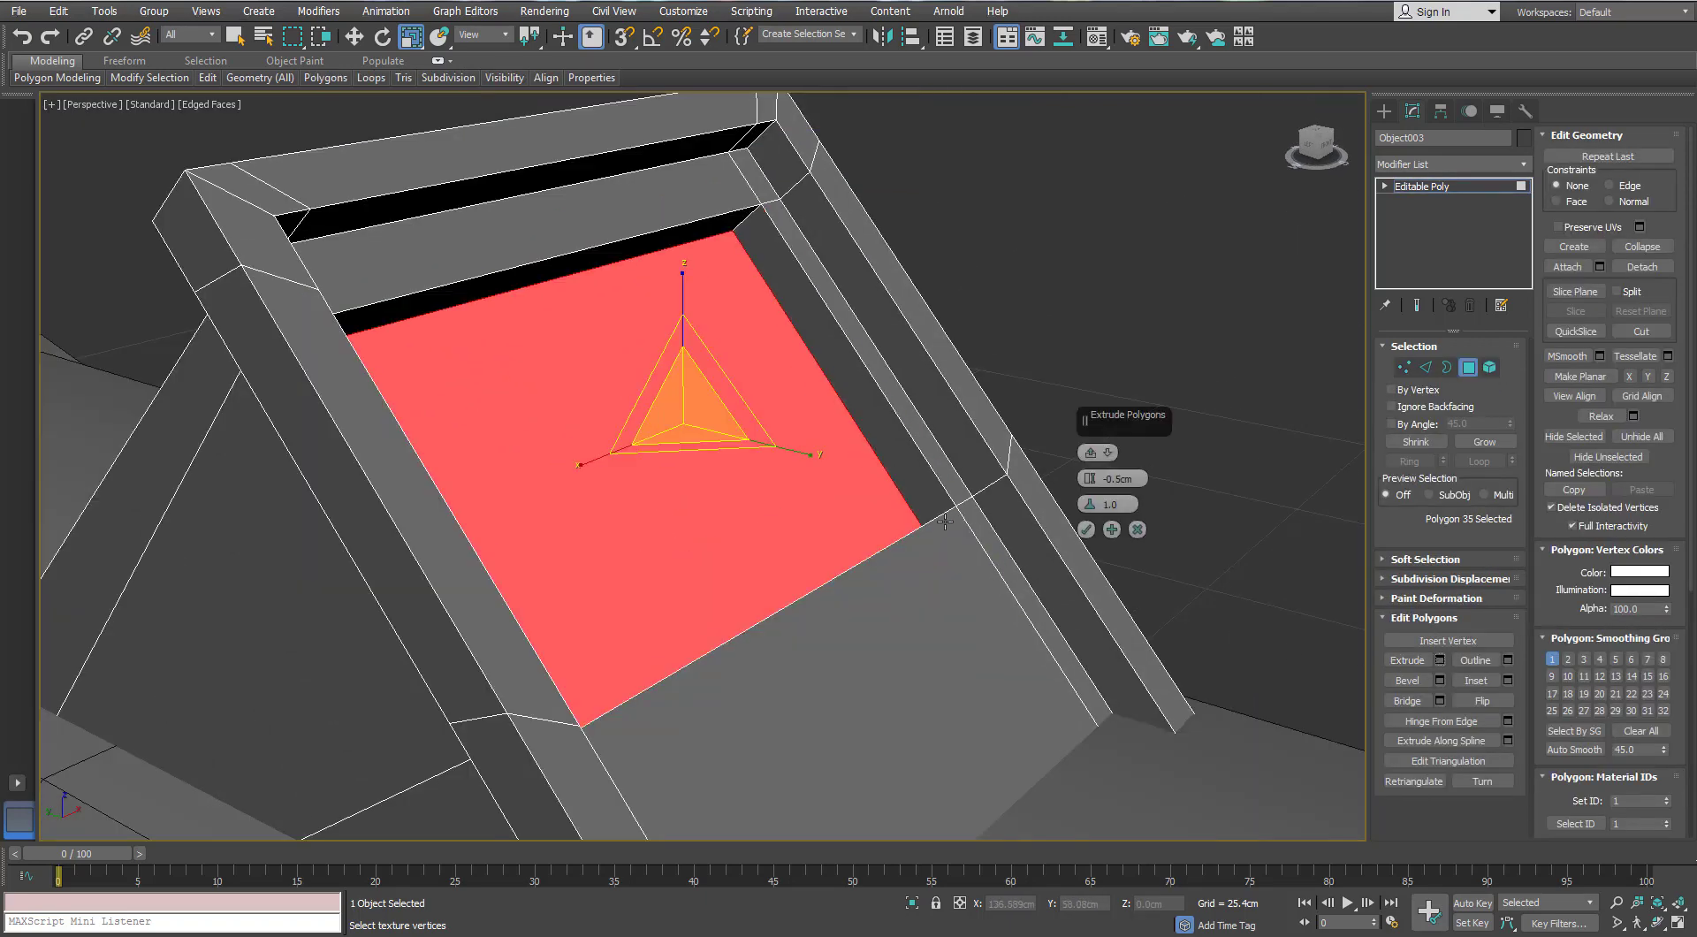
left_click_drag(1090, 478, 1092, 482)
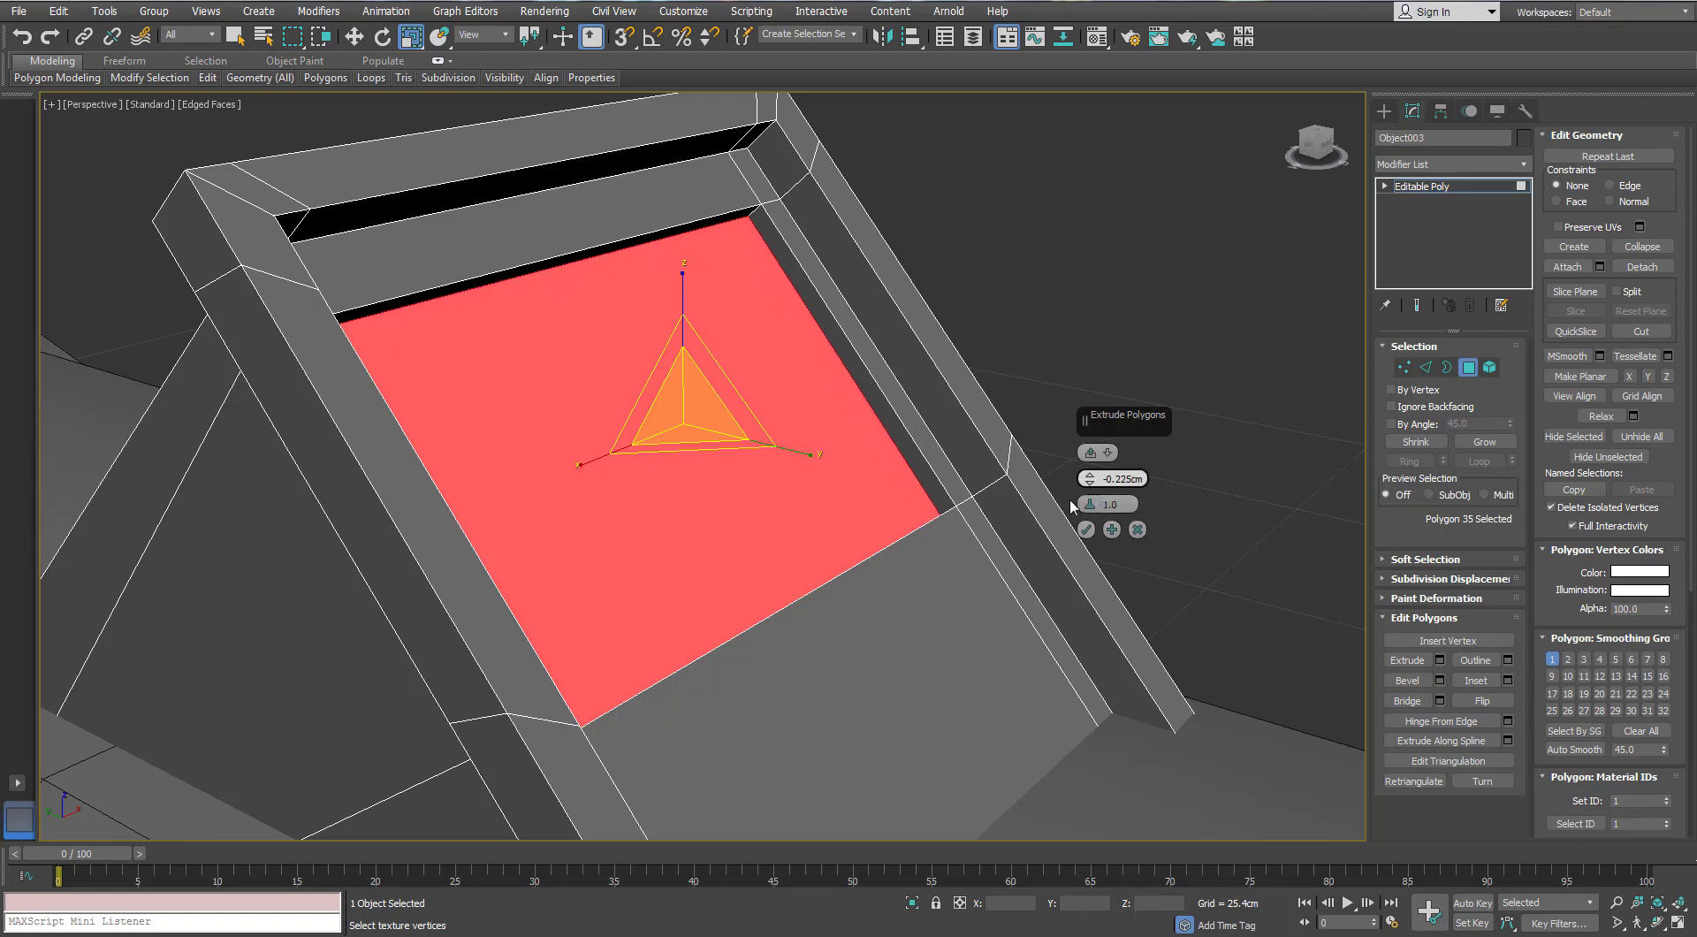
left_click(1122, 478)
scroll(1122, 478, "down", 5)
middle_click_drag(1026, 495, 1079, 616, "alt")
scroll(1078, 615, "up", 3)
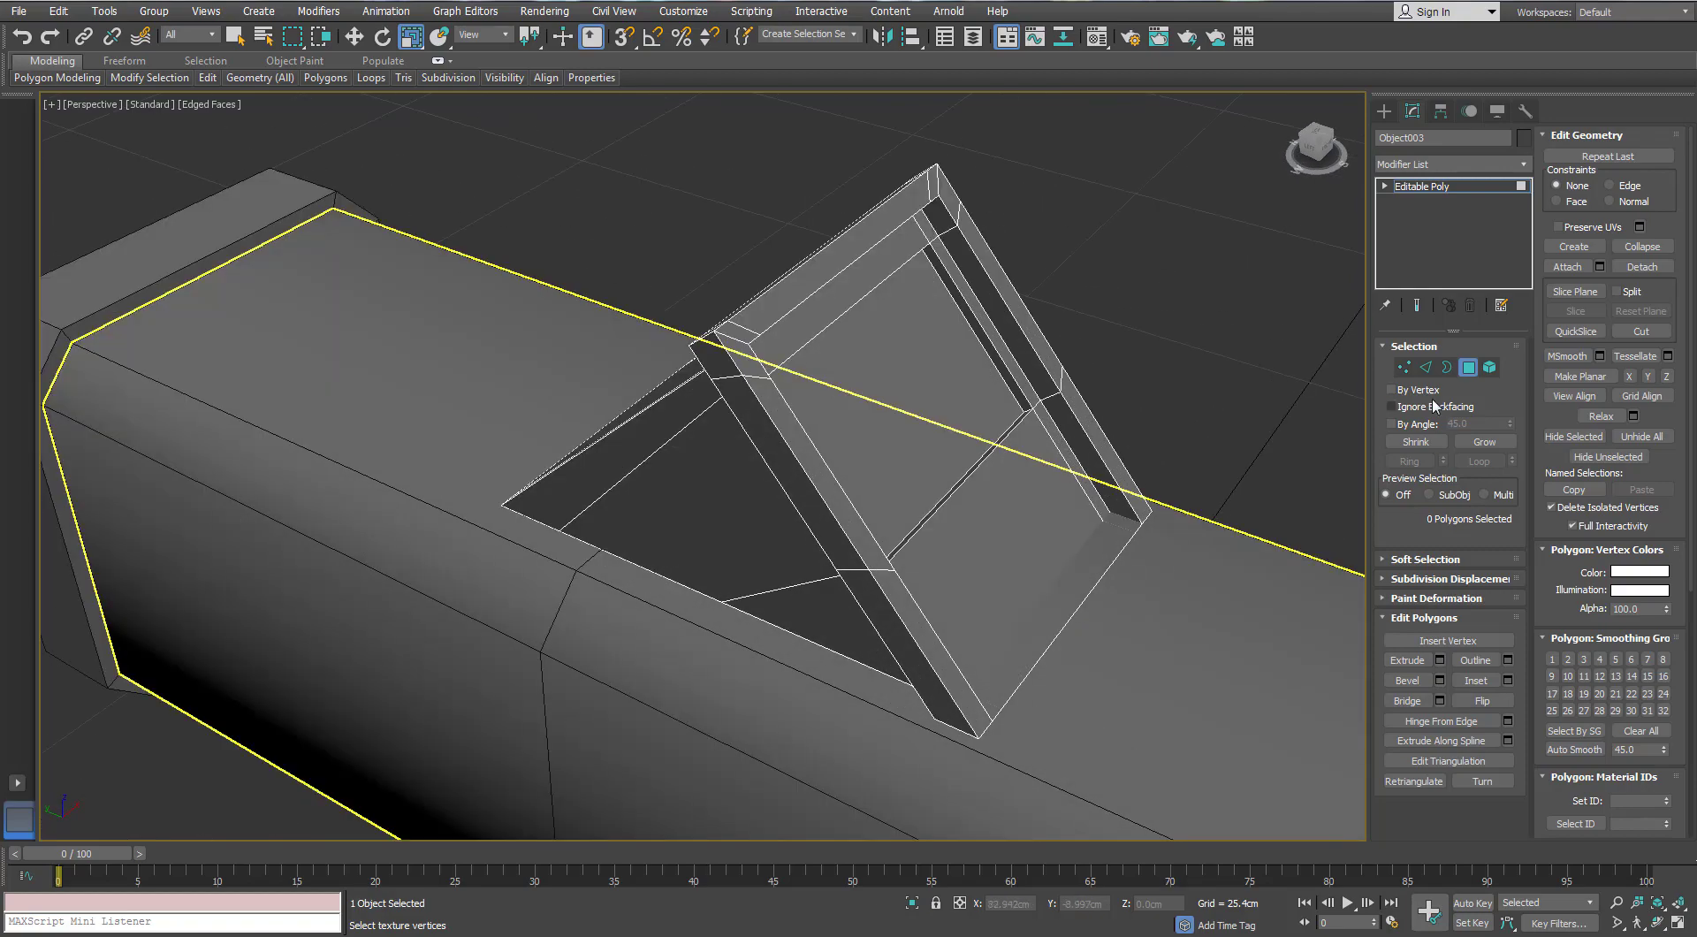
Delete the three thin polygons along the bottom edge of the recess, between the side rails
left_click(1125, 520)
middle_click_drag(1125, 520, 1039, 443, "alt")
left_click(988, 557, "ctrl")
scroll(761, 533, "up", 3)
left_click(754, 499, "ctrl")
middle_click_drag(951, 494, 943, 499)
scroll(943, 499, "down", 5)
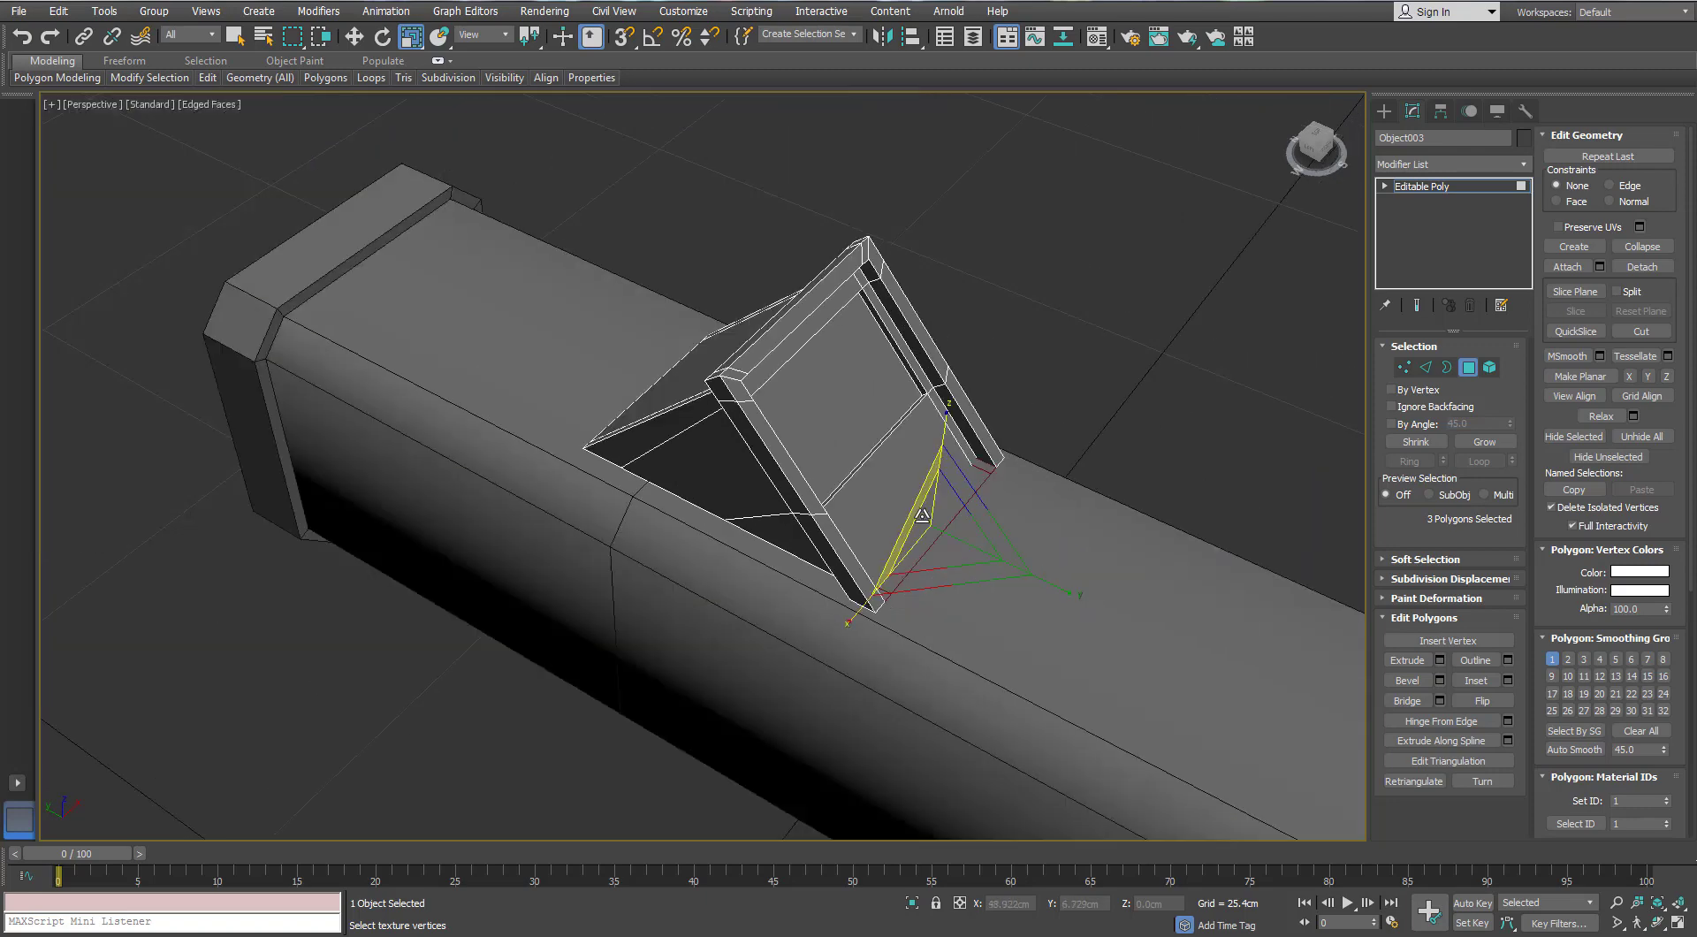
scroll(942, 499, "up", 3)
key("Delete")
Delete the other strip of three polygons at the base of the front opening, selecting it in wireframe
key("F3")
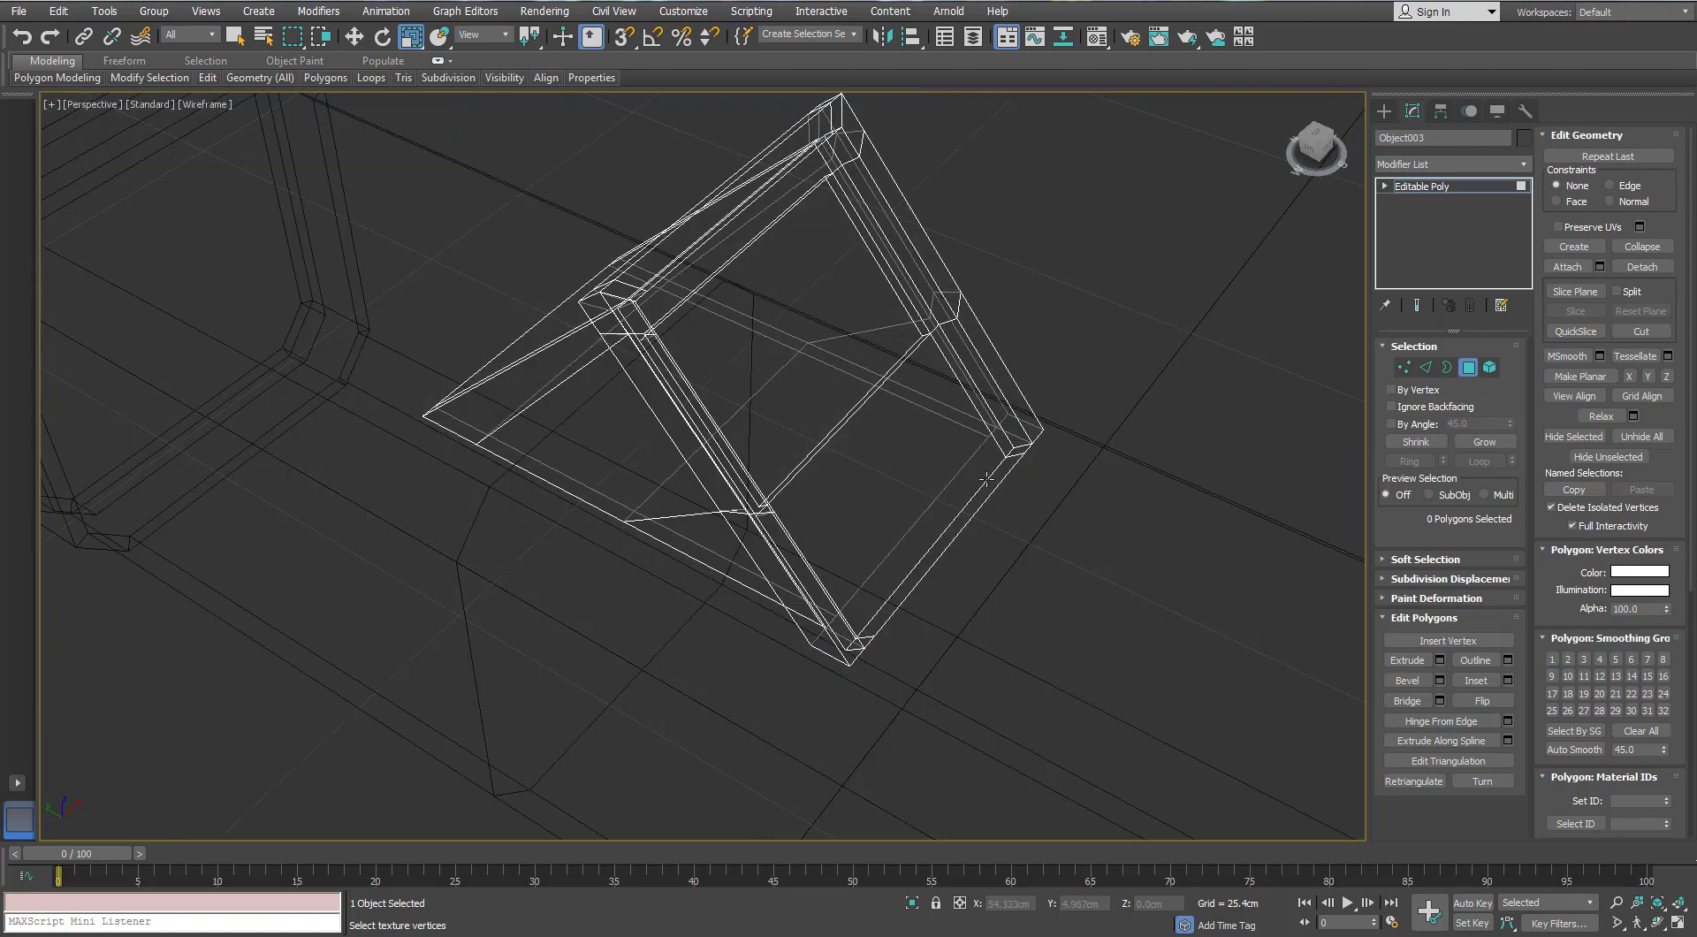
left_click(995, 479)
scroll(1041, 449, "up", 3)
left_click(924, 383, "ctrl")
middle_click_drag(1043, 448, 616, 470, "alt")
left_click(563, 419, "ctrl")
middle_click_drag(573, 414, 526, 452)
scroll(527, 452, "up", 3)
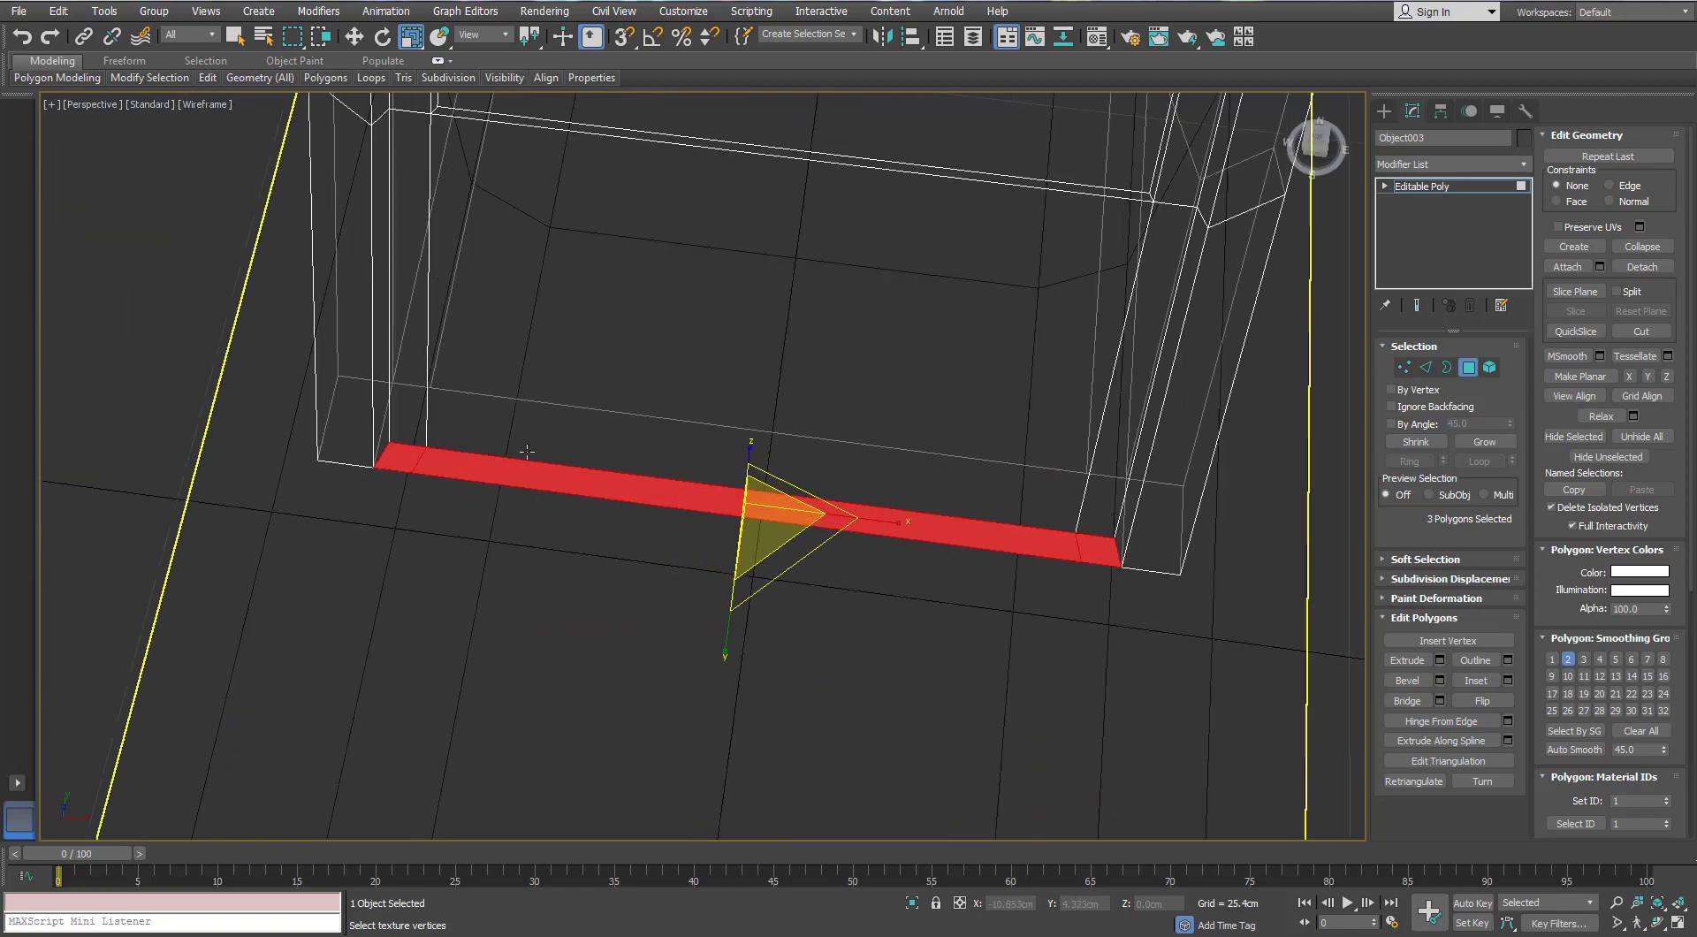
key("Delete")
Isolate the wedge object and show it shaded again around its lower front corner
left_click(912, 903)
mouse_move(758, 428)
middle_mouse_down("alt")
mouse_move(675, 444)
mouse_move(548, 542)
mouse_move(644, 433)
mouse_move(648, 467)
mouse_move(1021, 546)
middle_mouse_up("alt")
key("F3")
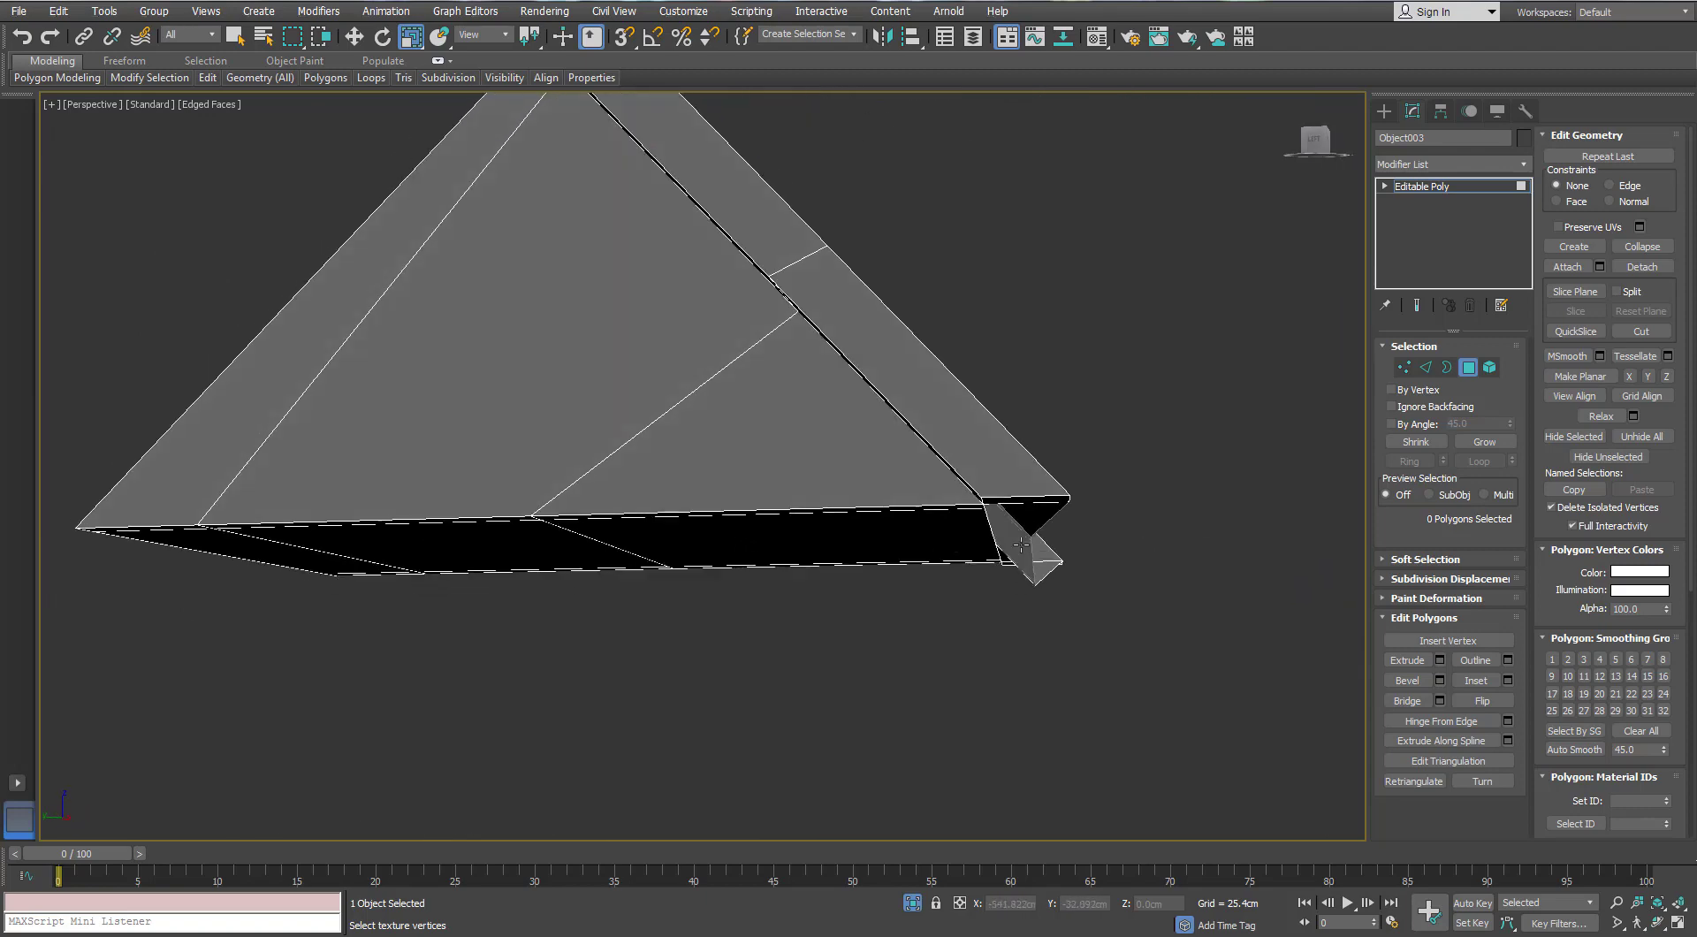
scroll(1021, 545, "up", 4)
Set the four lower front vertices of the recessed panel to Z 54.491 cm using the Edge constraint, and finish vertex editing
left_click(1407, 368)
middle_click_drag(1196, 477, 1118, 638, "alt")
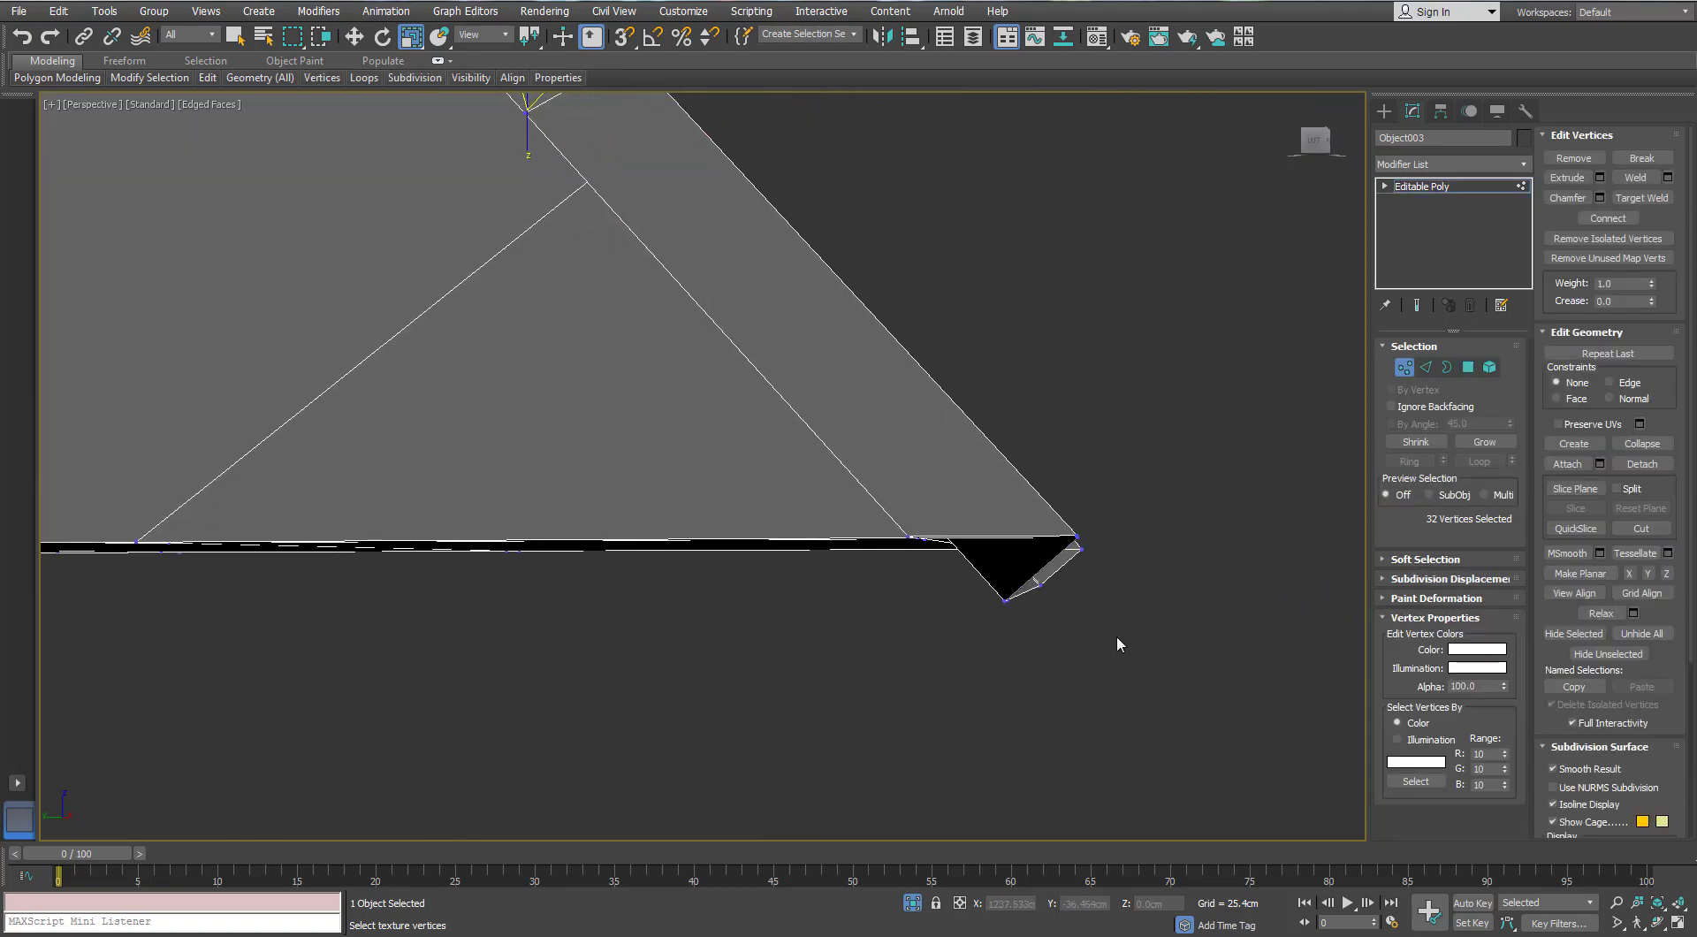
left_click_drag(1116, 638, 974, 574)
middle_click_drag(1100, 689, 956, 741, "alt")
key("w")
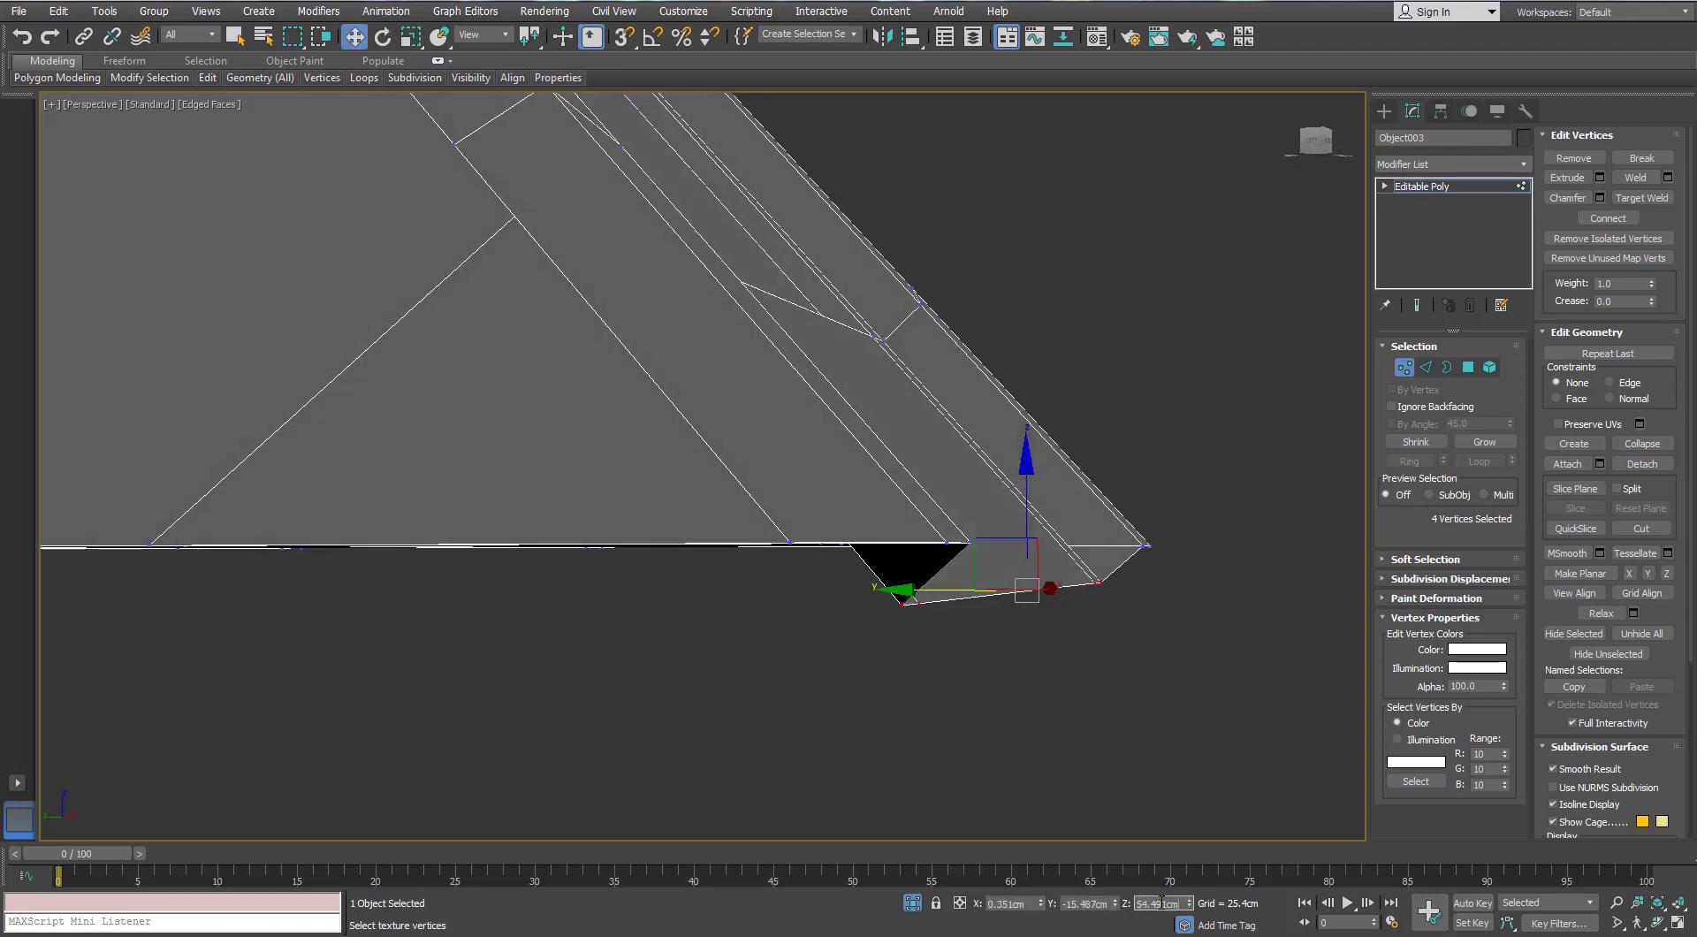
key("Return")
middle_click_drag(1170, 810, 1057, 534, "alt")
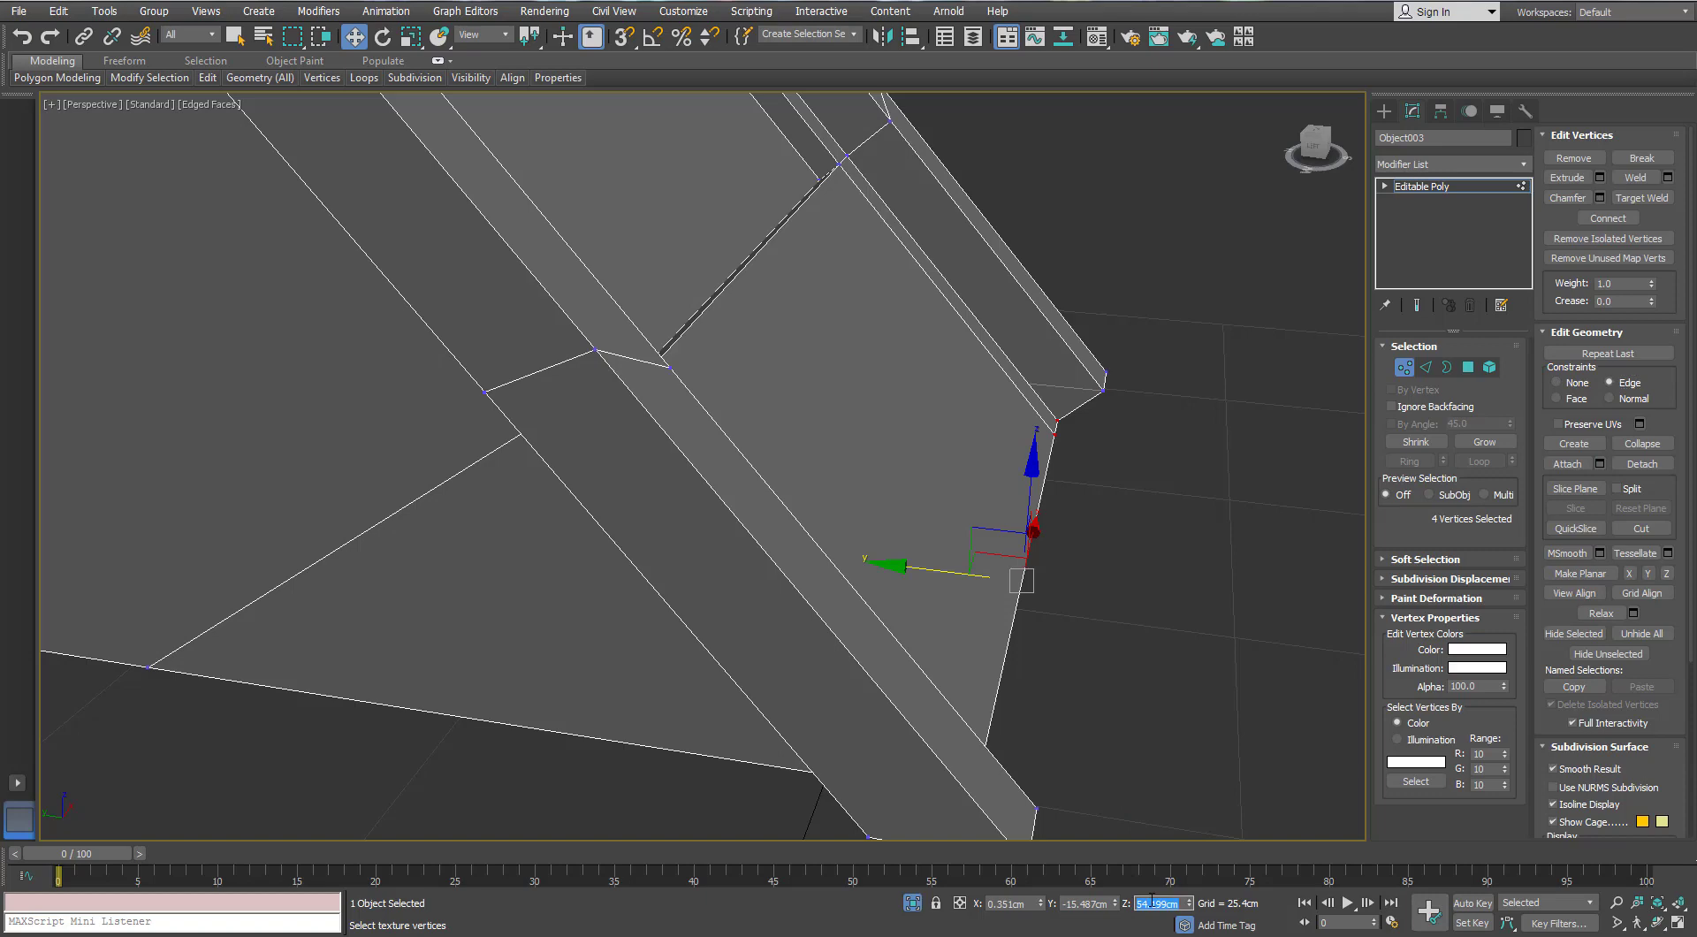
mouse_move(1008, 470)
middle_mouse_down("alt")
mouse_move(799, 481)
mouse_move(780, 458)
mouse_move(958, 485)
mouse_move(1046, 463)
mouse_move(980, 488)
middle_mouse_up("alt")
scroll(780, 458, "down", 5)
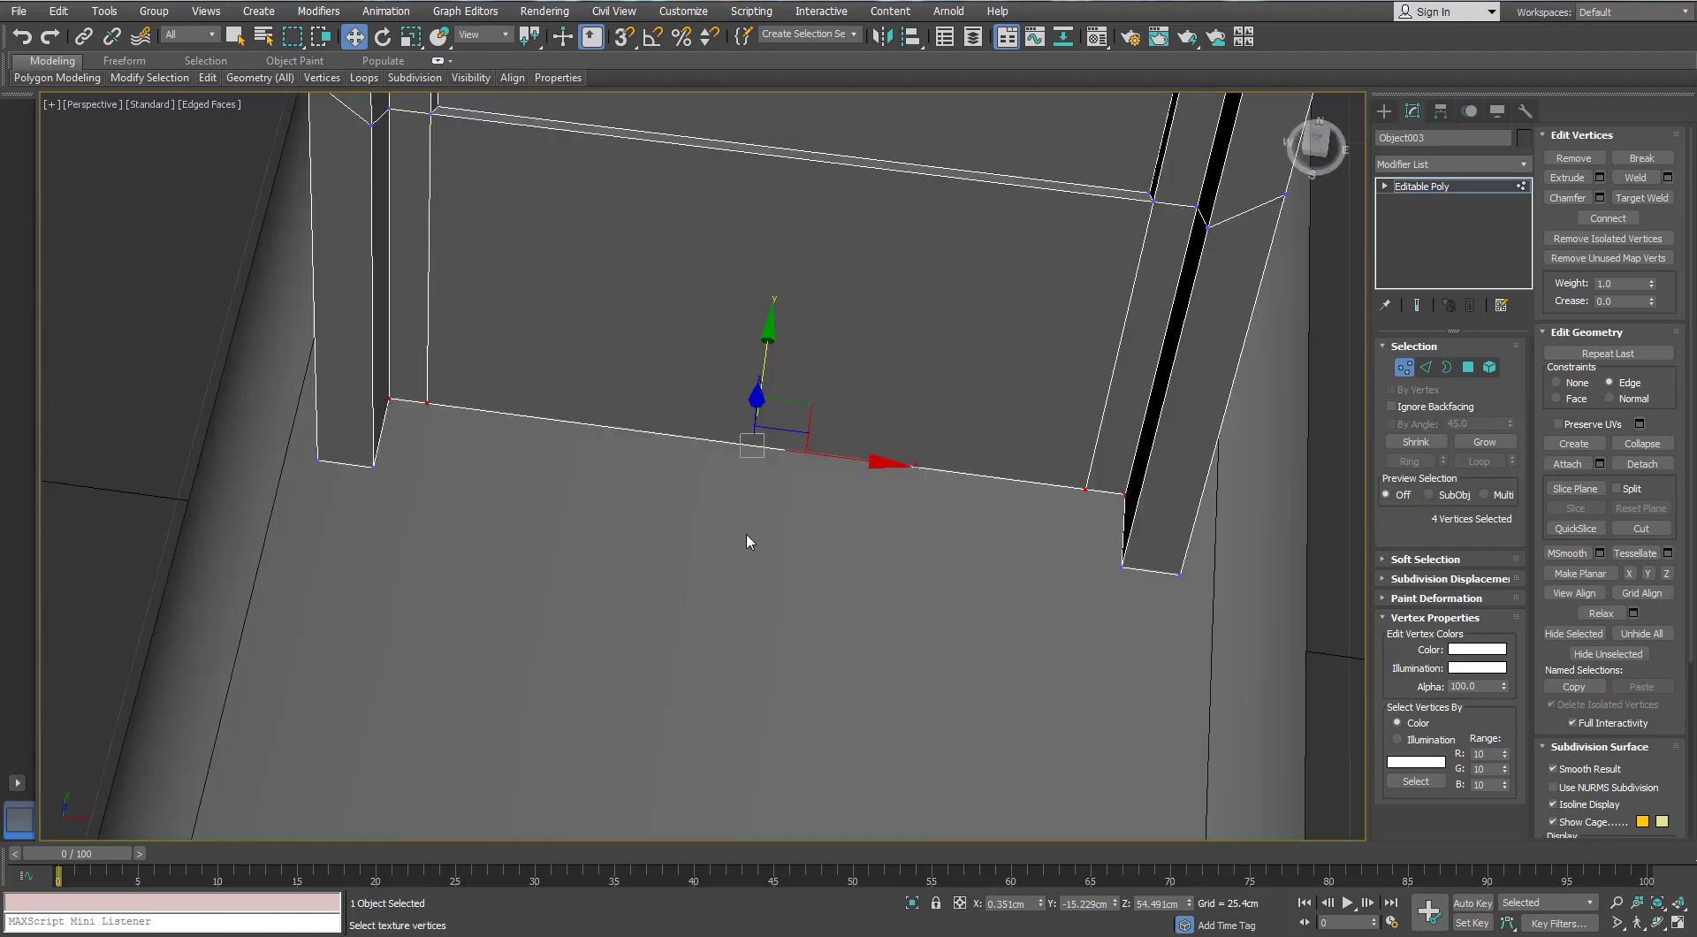
scroll(750, 537, "down", 4)
middle_click_drag(750, 538, 1089, 472, "alt")
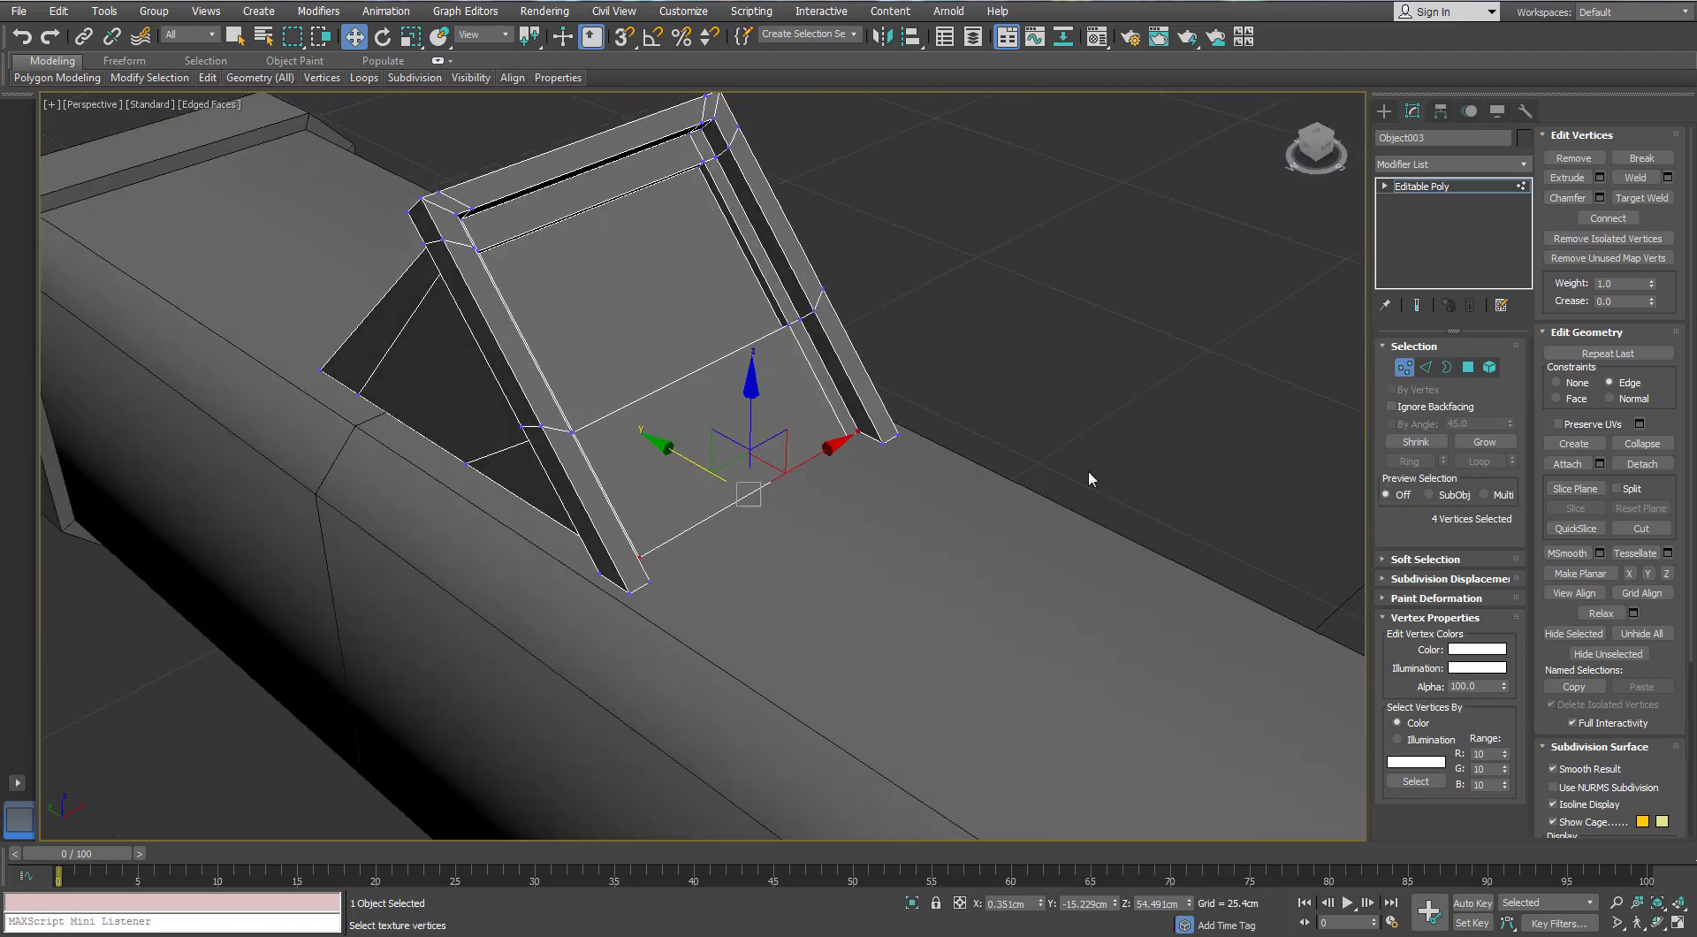
left_click(1408, 369)
left_click(931, 391)
Activate the Capsule tool from the extended primitives
scroll(931, 391, "down", 5)
scroll(932, 379, "up", 3)
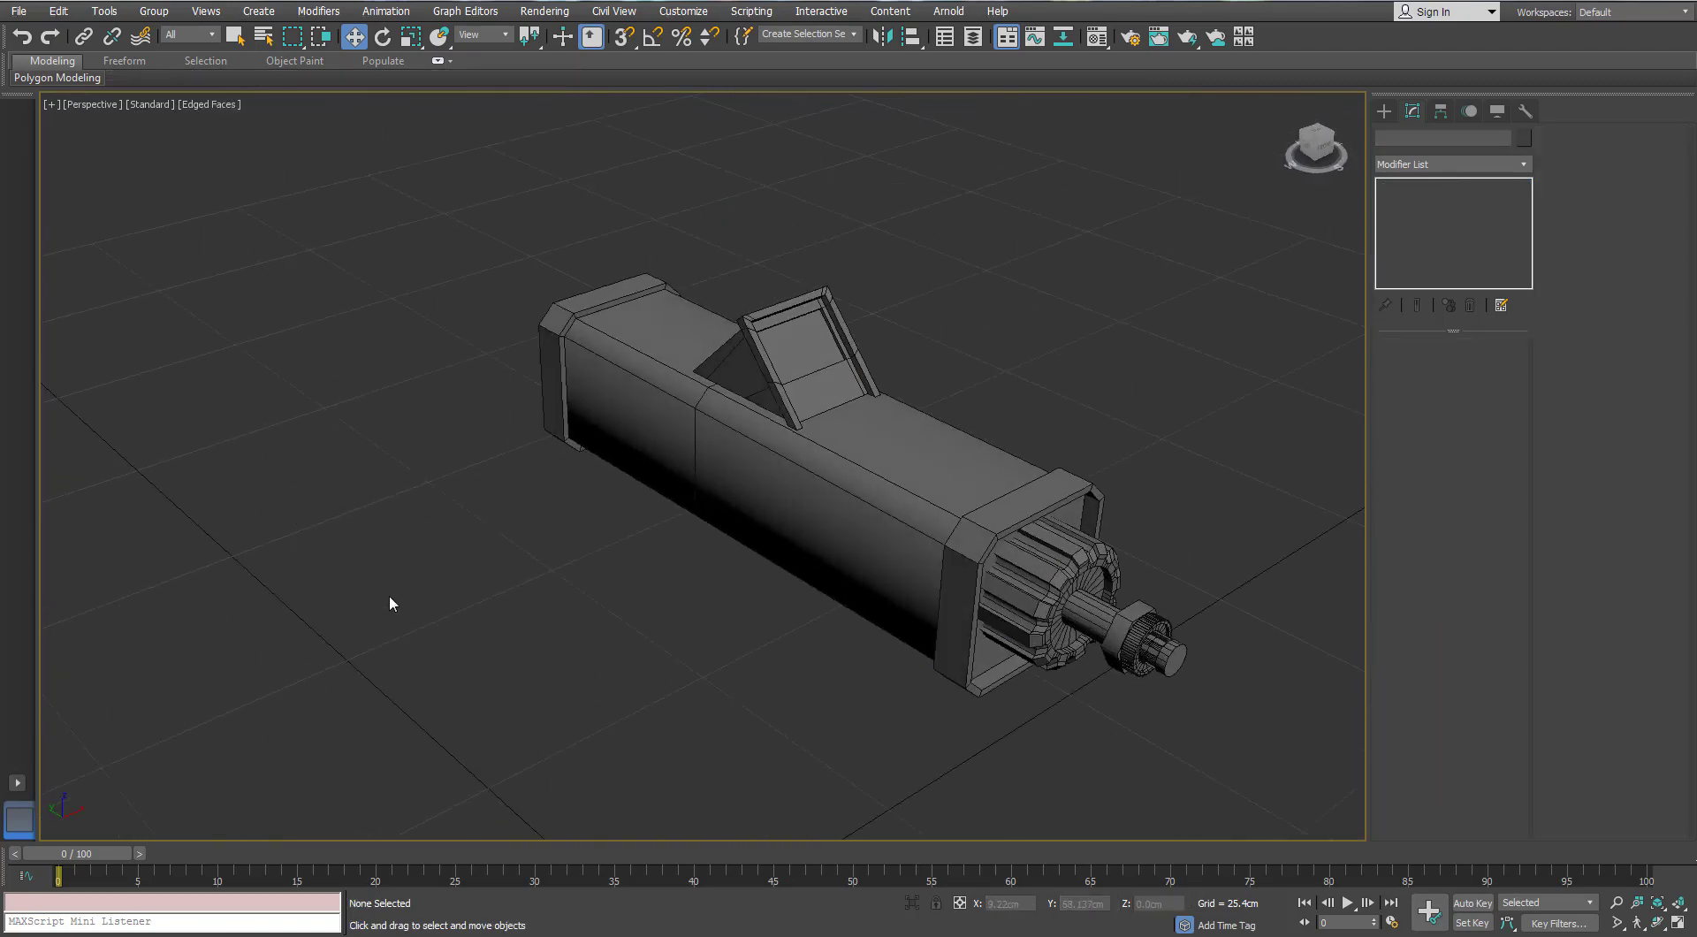
scroll(882, 482, "up", 4)
middle_click_drag(835, 523, 948, 475, "alt")
scroll(947, 475, "down", 3)
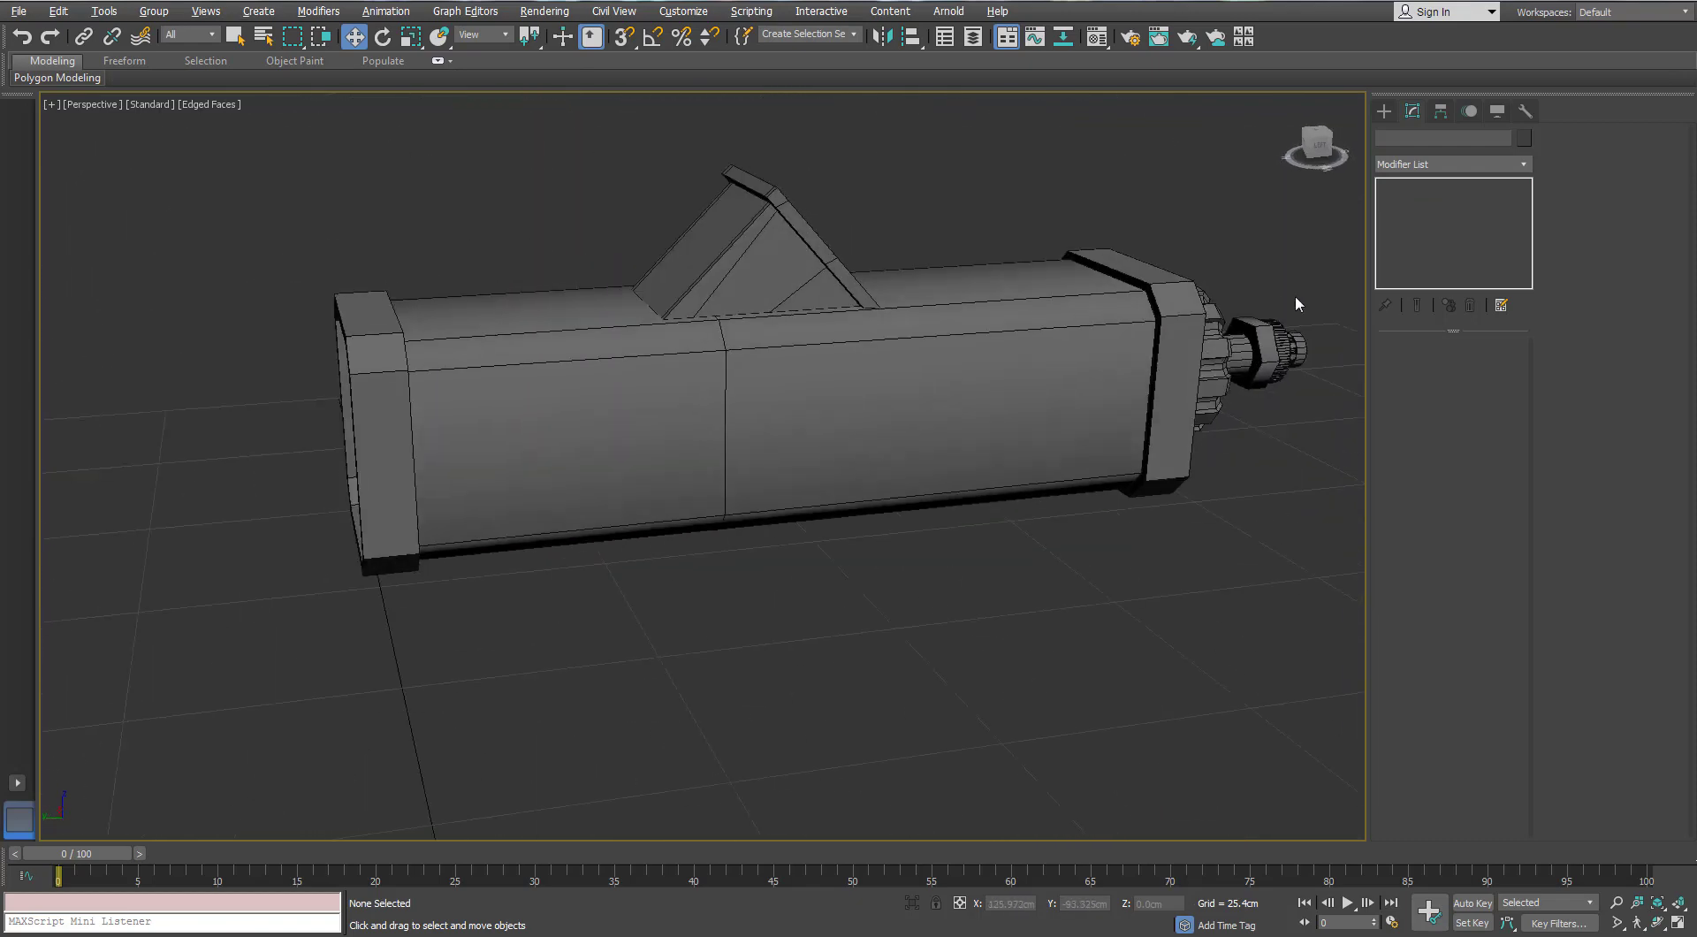
left_click(1384, 112)
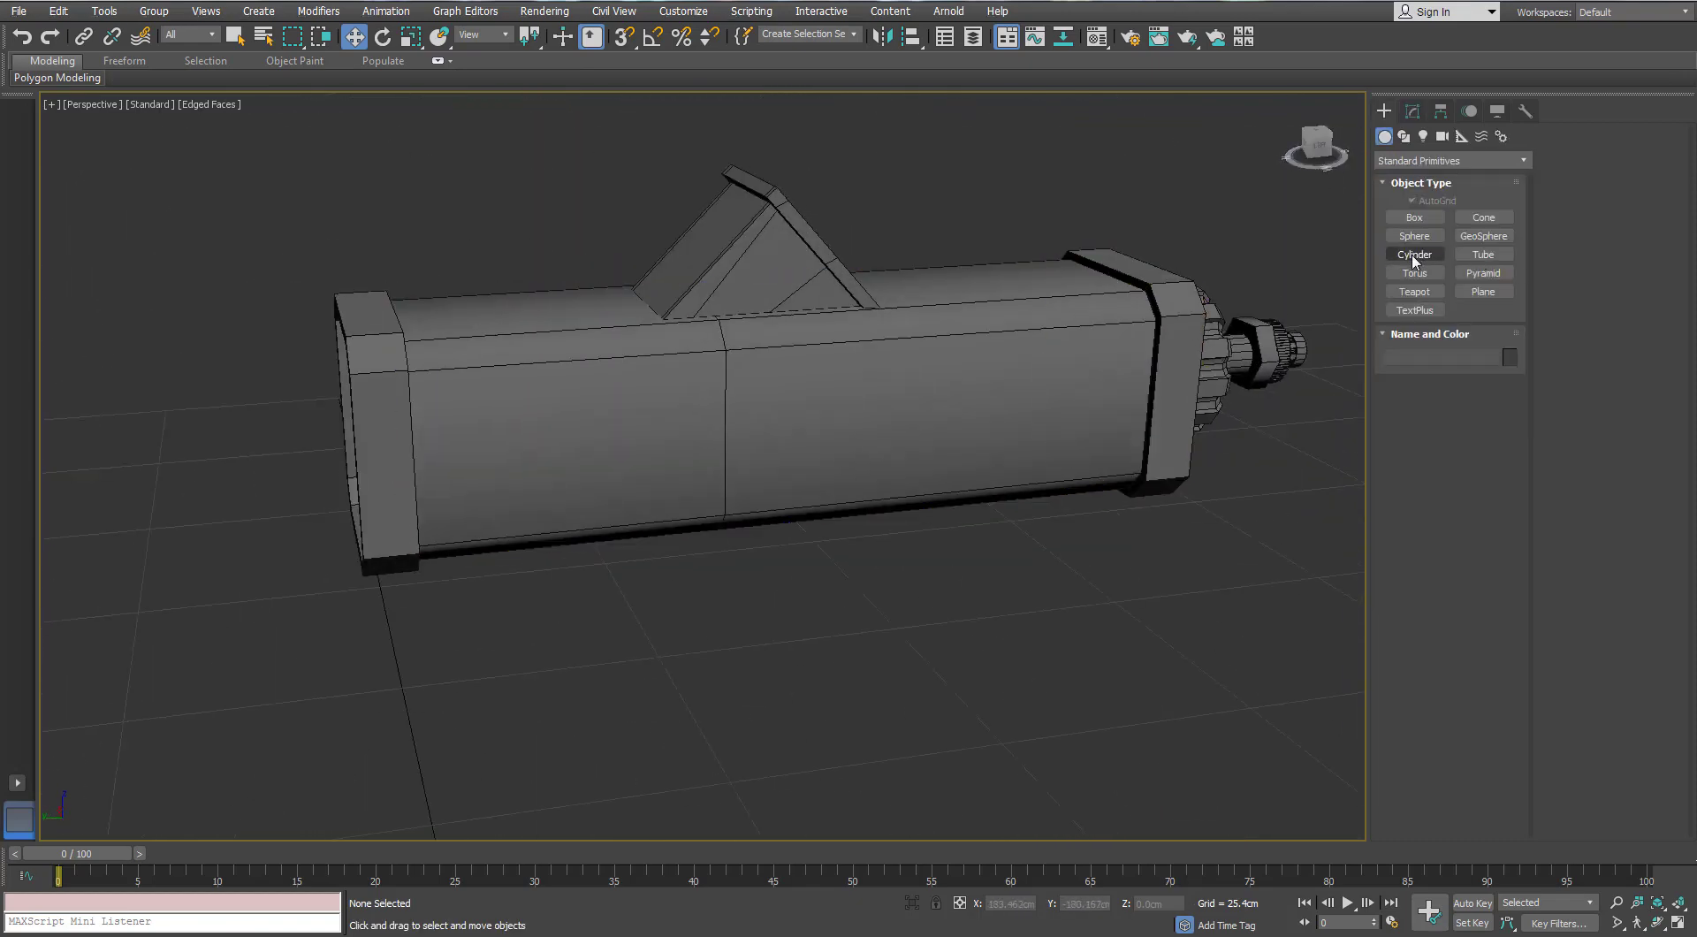
left_click(1452, 160)
left_click(1414, 187)
left_click(1465, 253)
middle_click_drag(995, 410, 1407, 220, "alt")
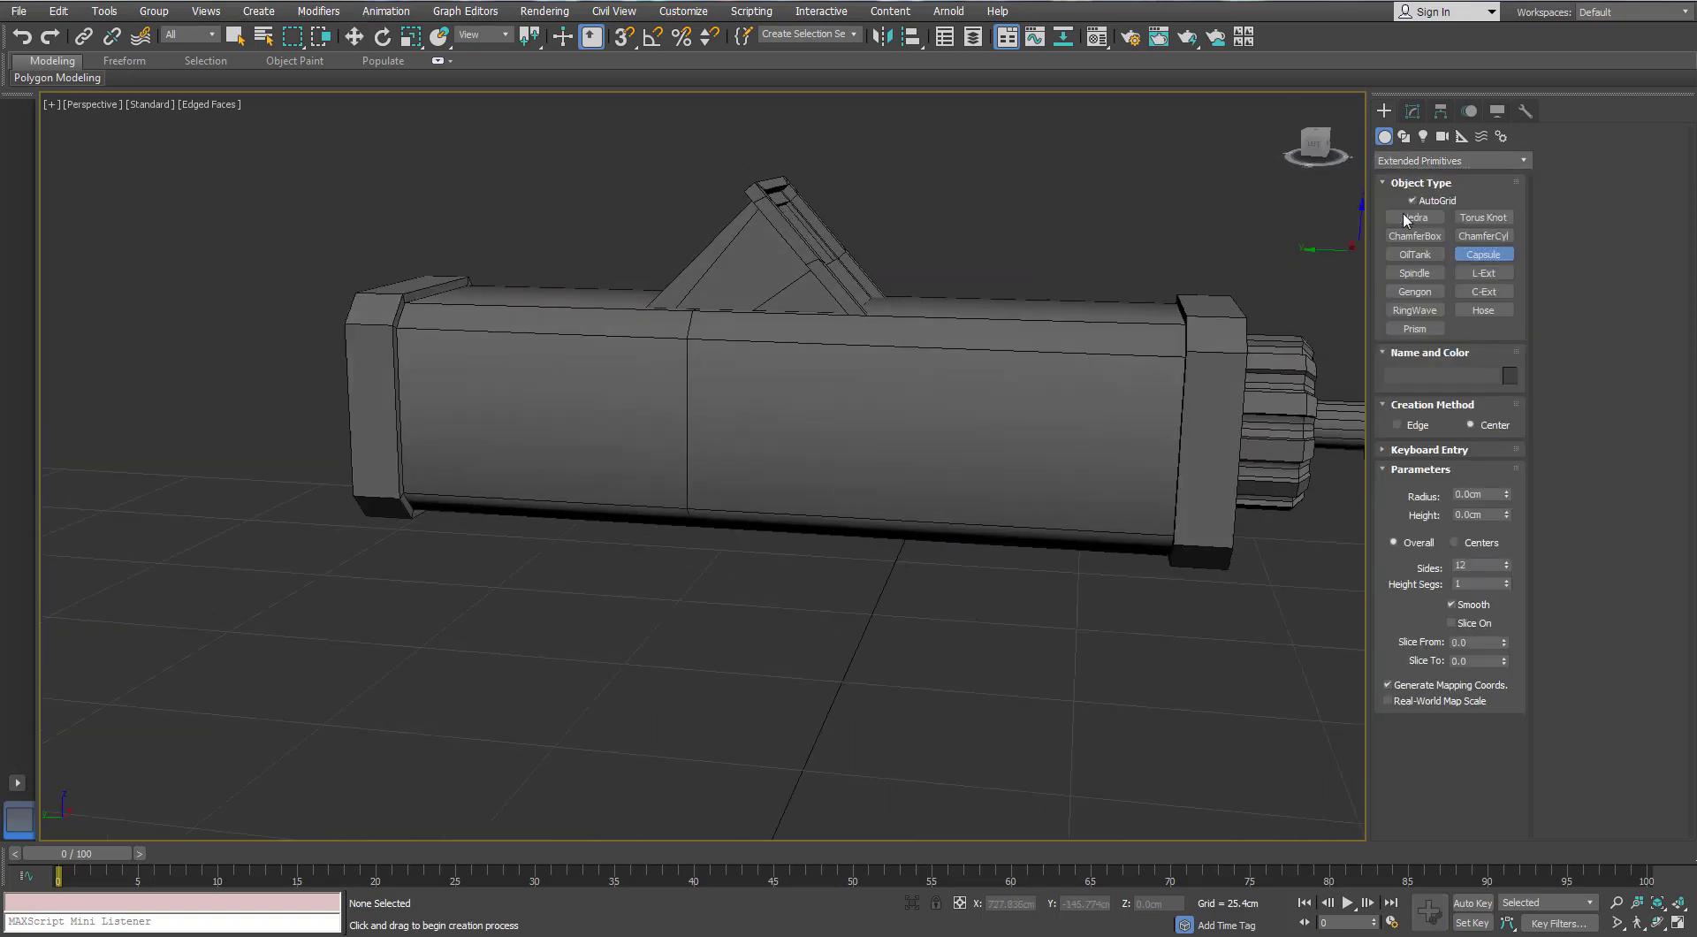
left_click(1131, 386)
left_click(1086, 391)
mouse_move(1086, 391)
middle_mouse_down("alt")
mouse_move(1335, 402)
mouse_move(925, 371)
mouse_move(1096, 375)
middle_mouse_up("alt")
scroll(1095, 406, "up", 4)
key("Delete")
scroll(740, 356, "down", 3)
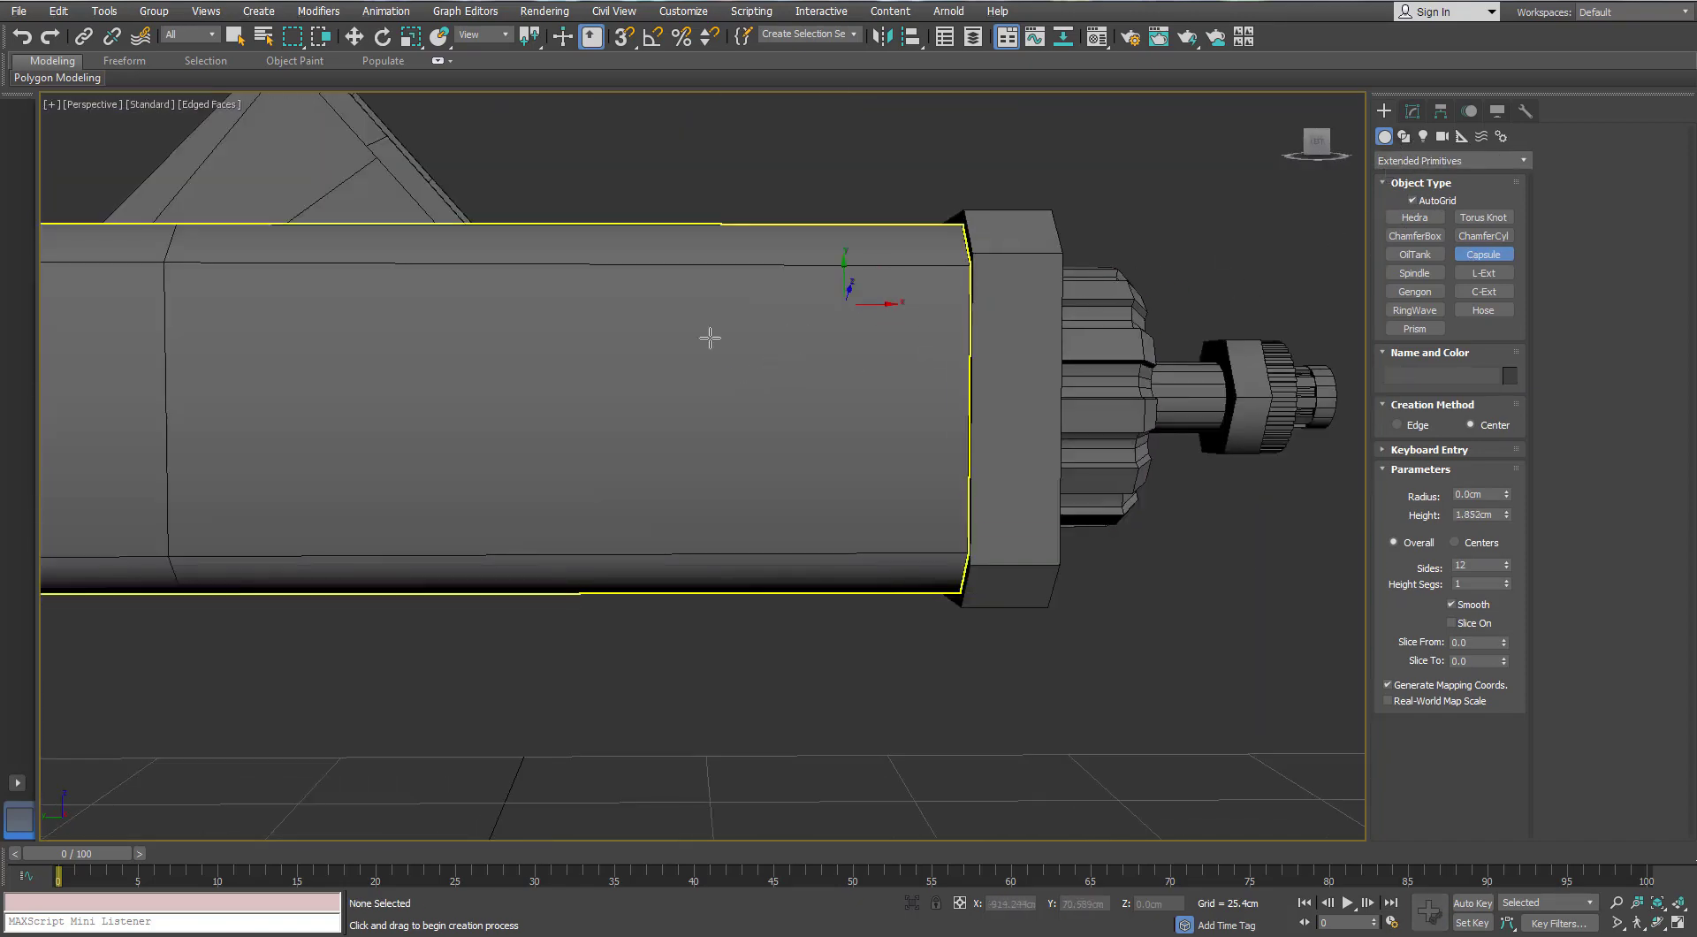
middle_click_drag(677, 389, 607, 329, "alt")
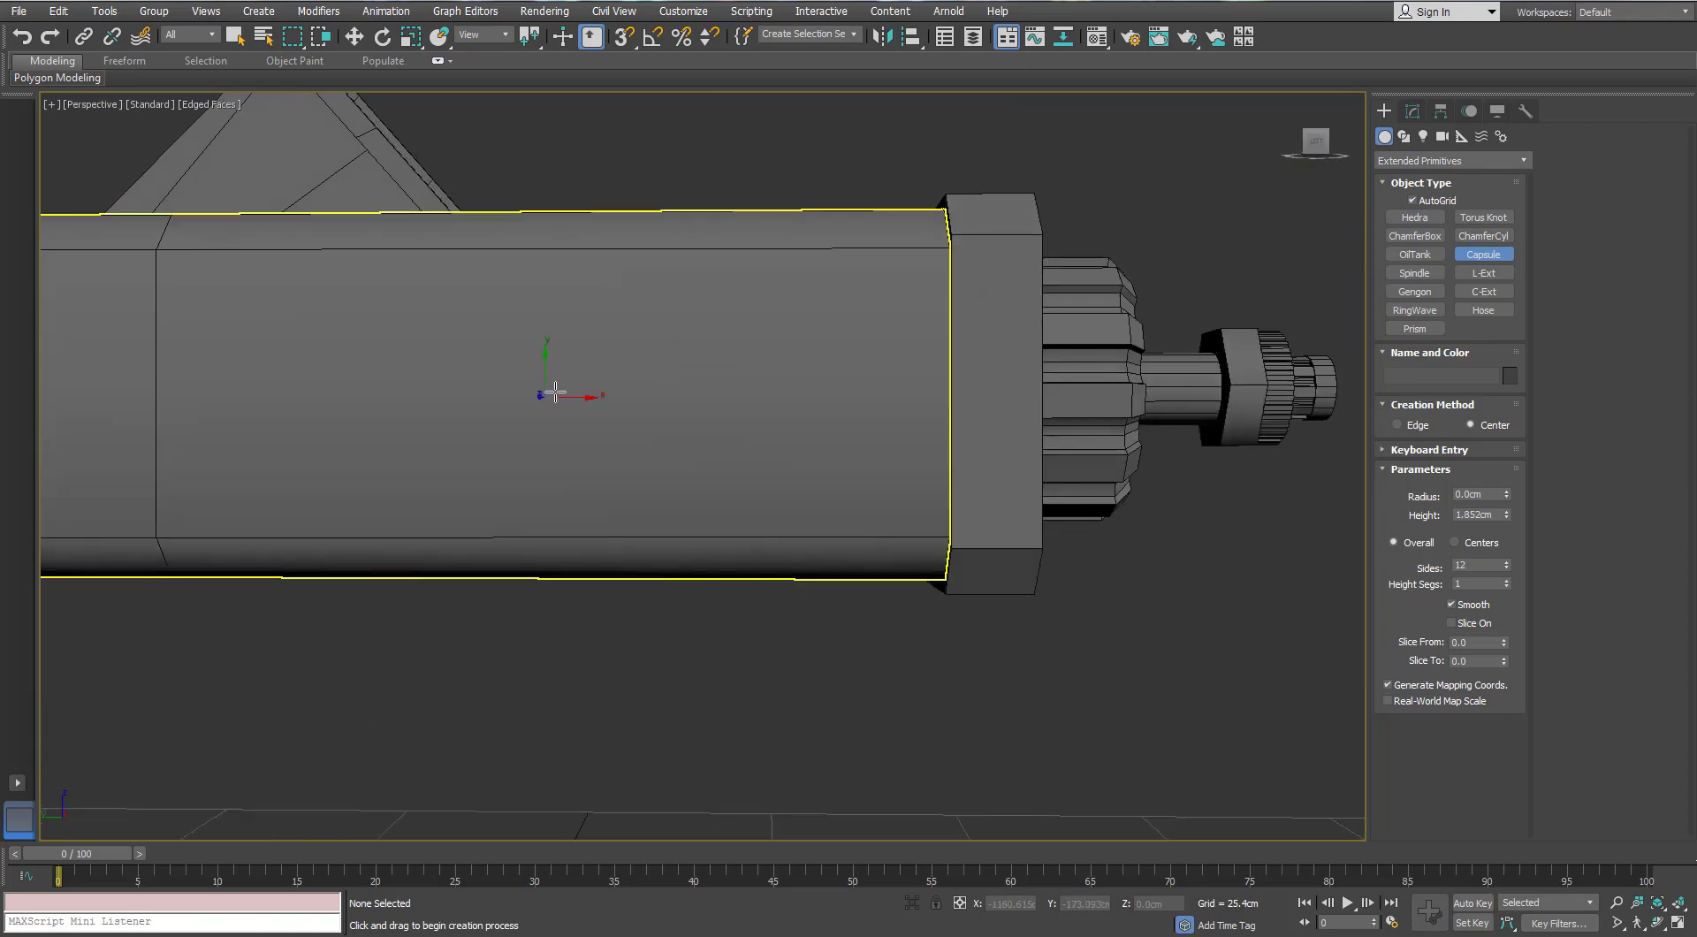
left_click_drag(550, 390, 591, 411)
right_click(594, 419)
middle_click_drag(454, 378, 495, 406, "alt")
Draw a capsule of about 1.29 cm radius near the body's front end in the Left view, with AutoGrid off
key("f")
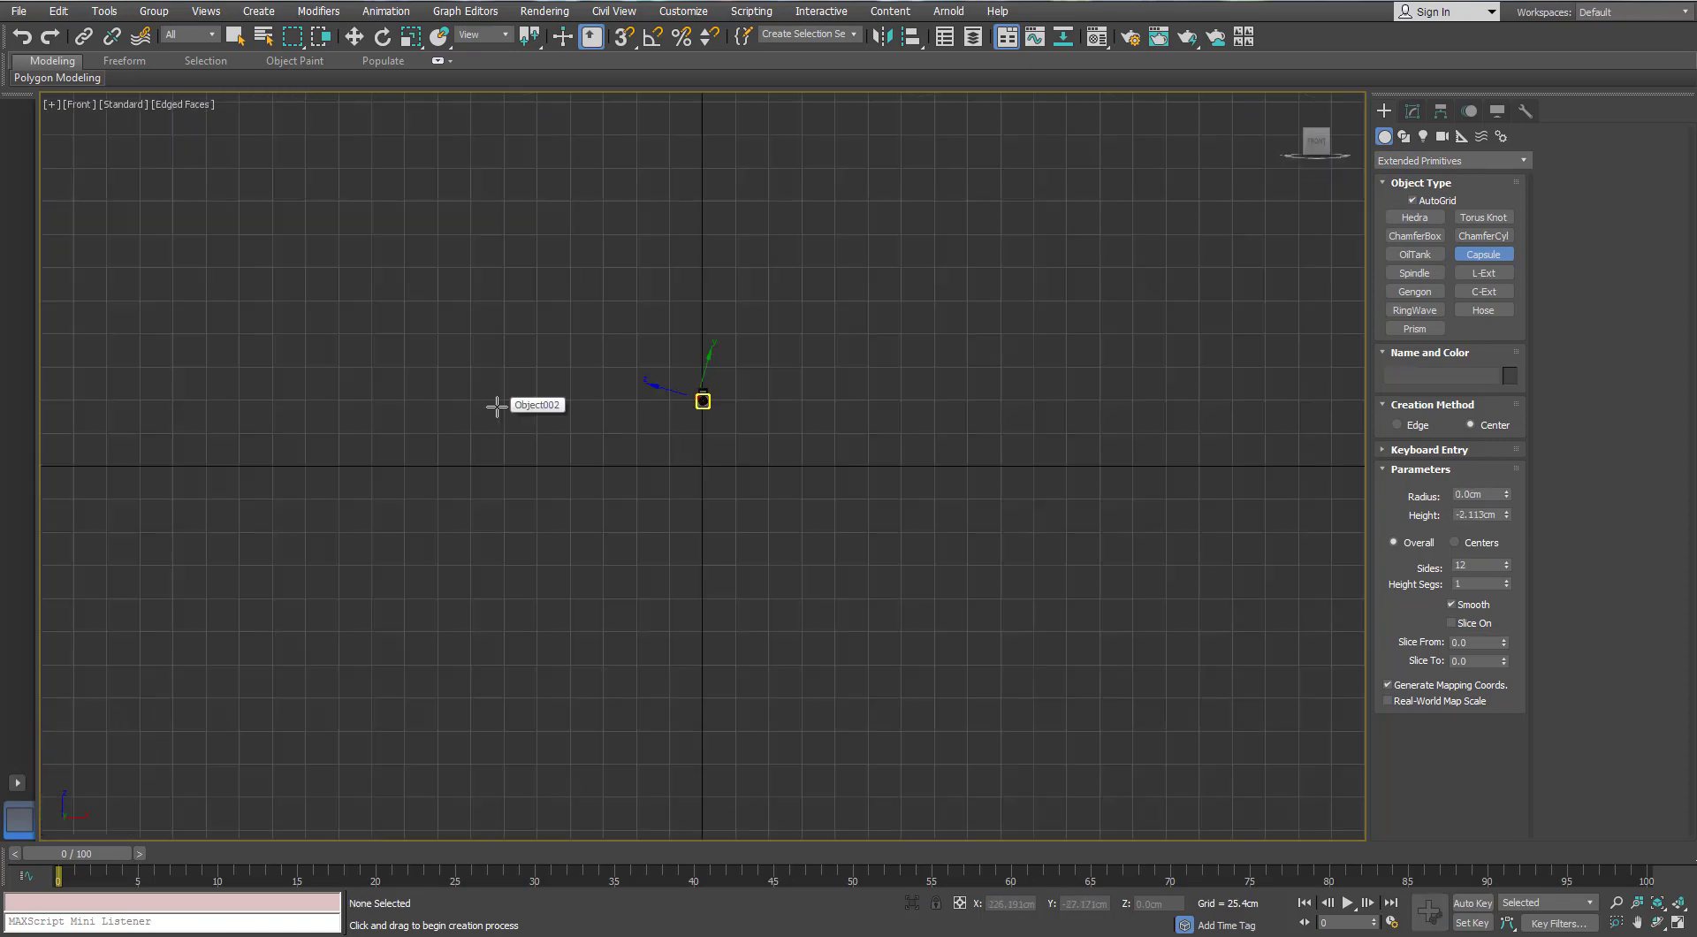
key("z")
key("l")
scroll(863, 379, "up", 3)
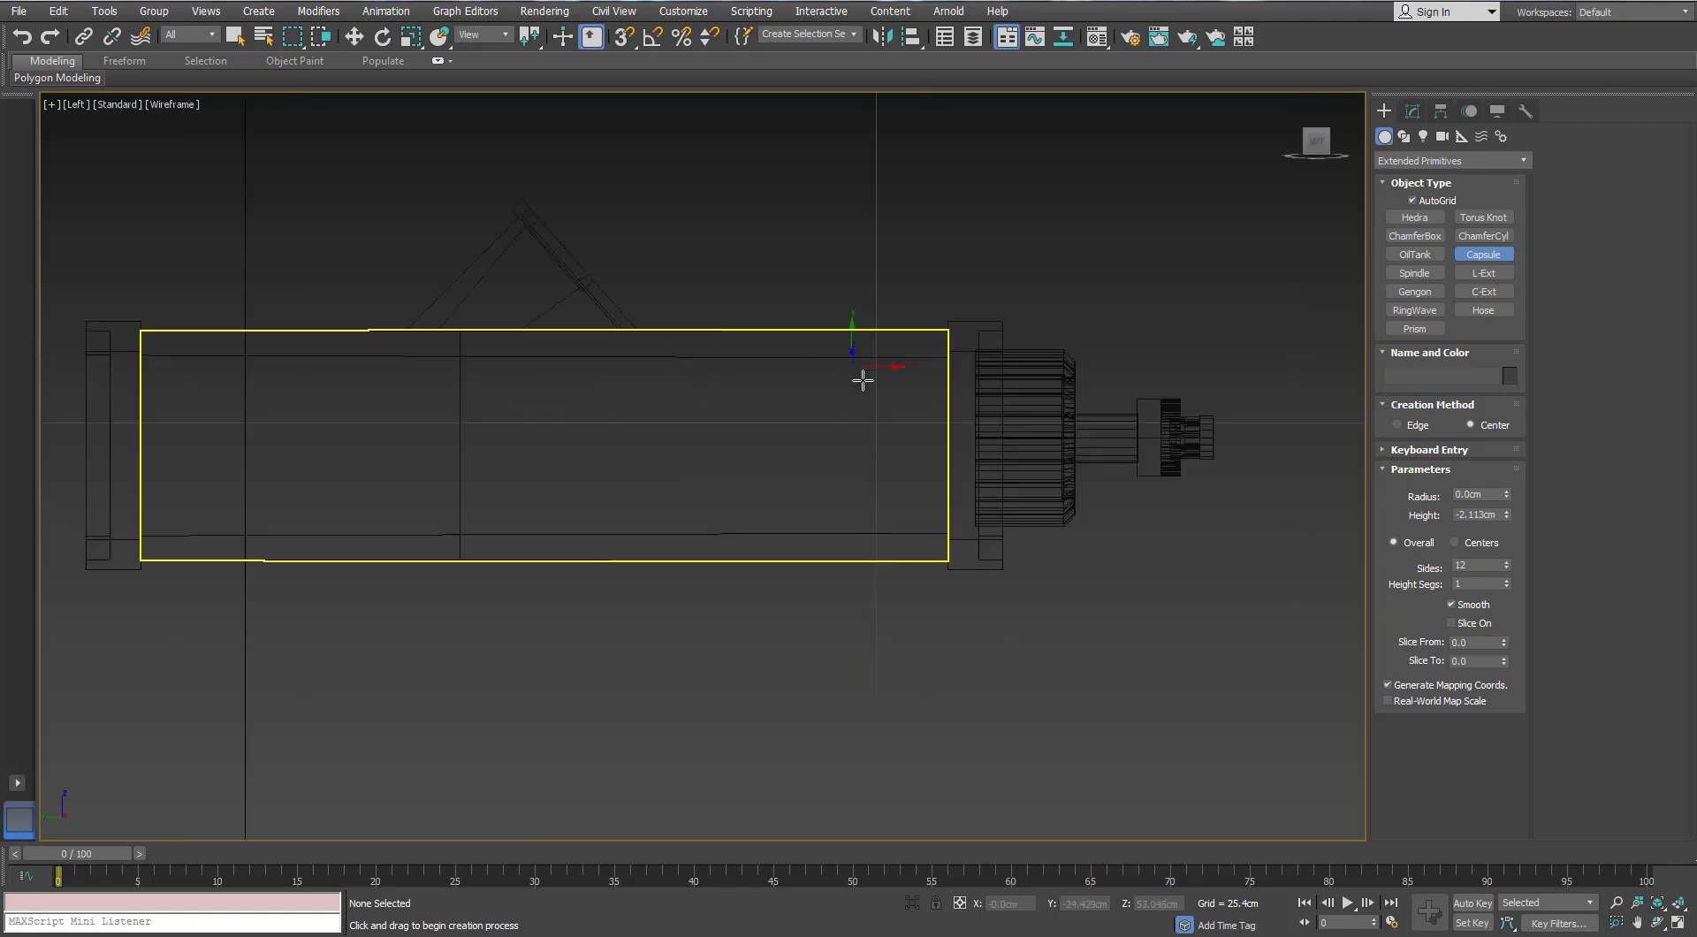
scroll(1049, 383, "up", 3)
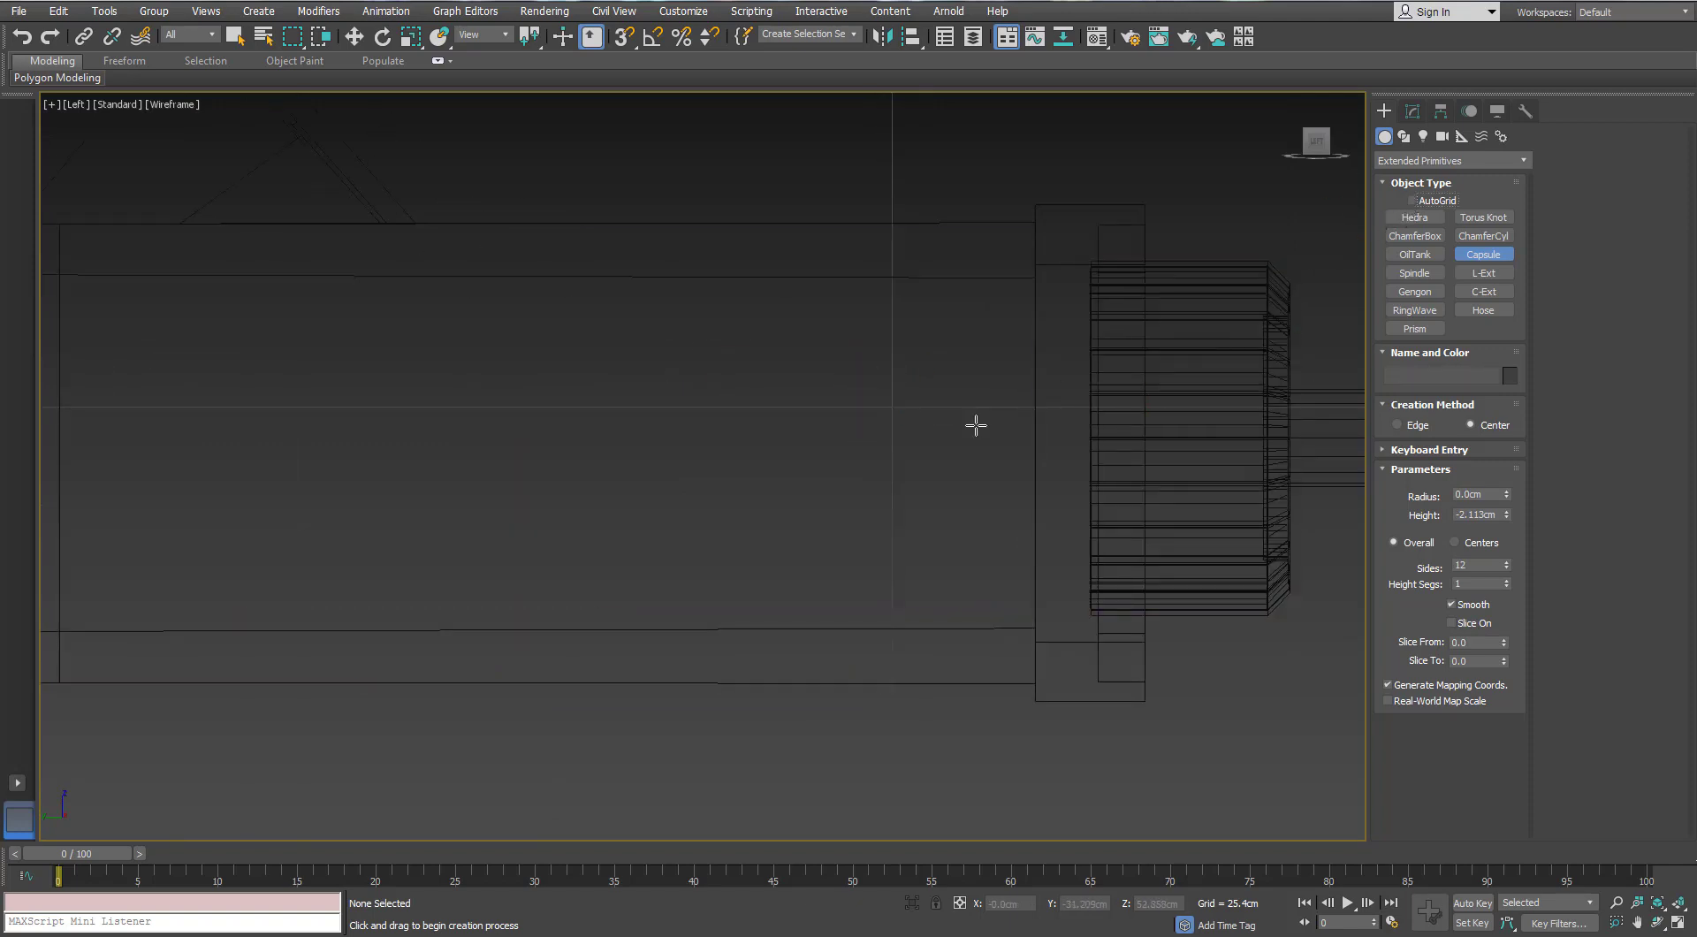
scroll(899, 411, "down", 2)
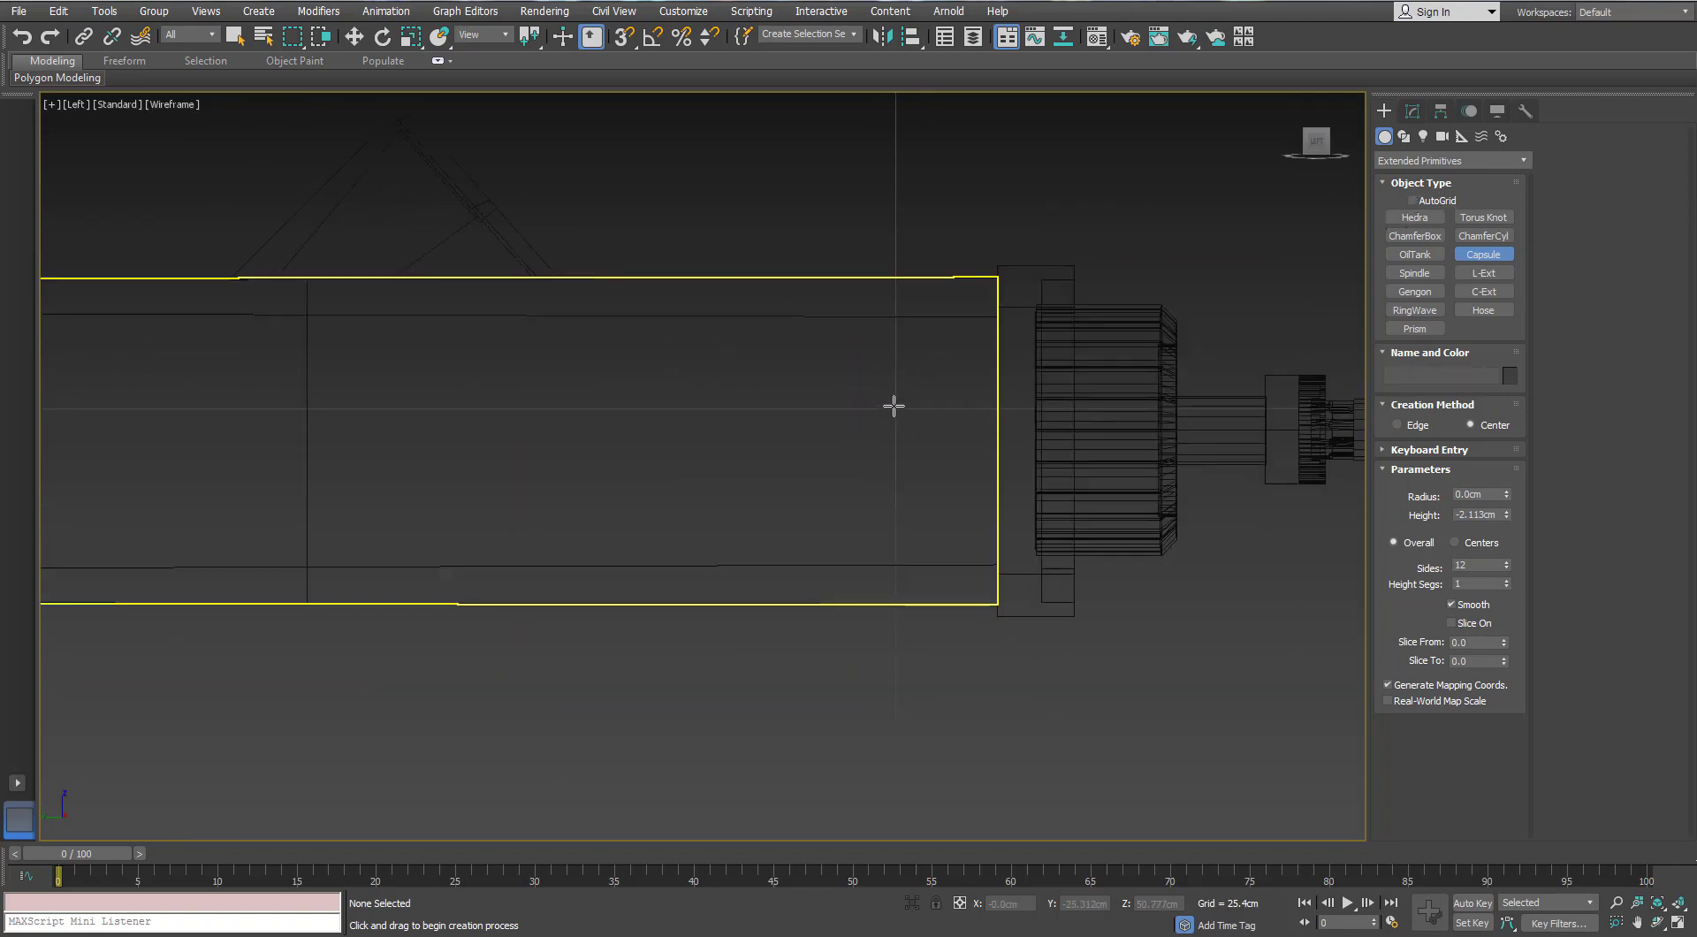
left_click_drag(894, 406, 900, 362)
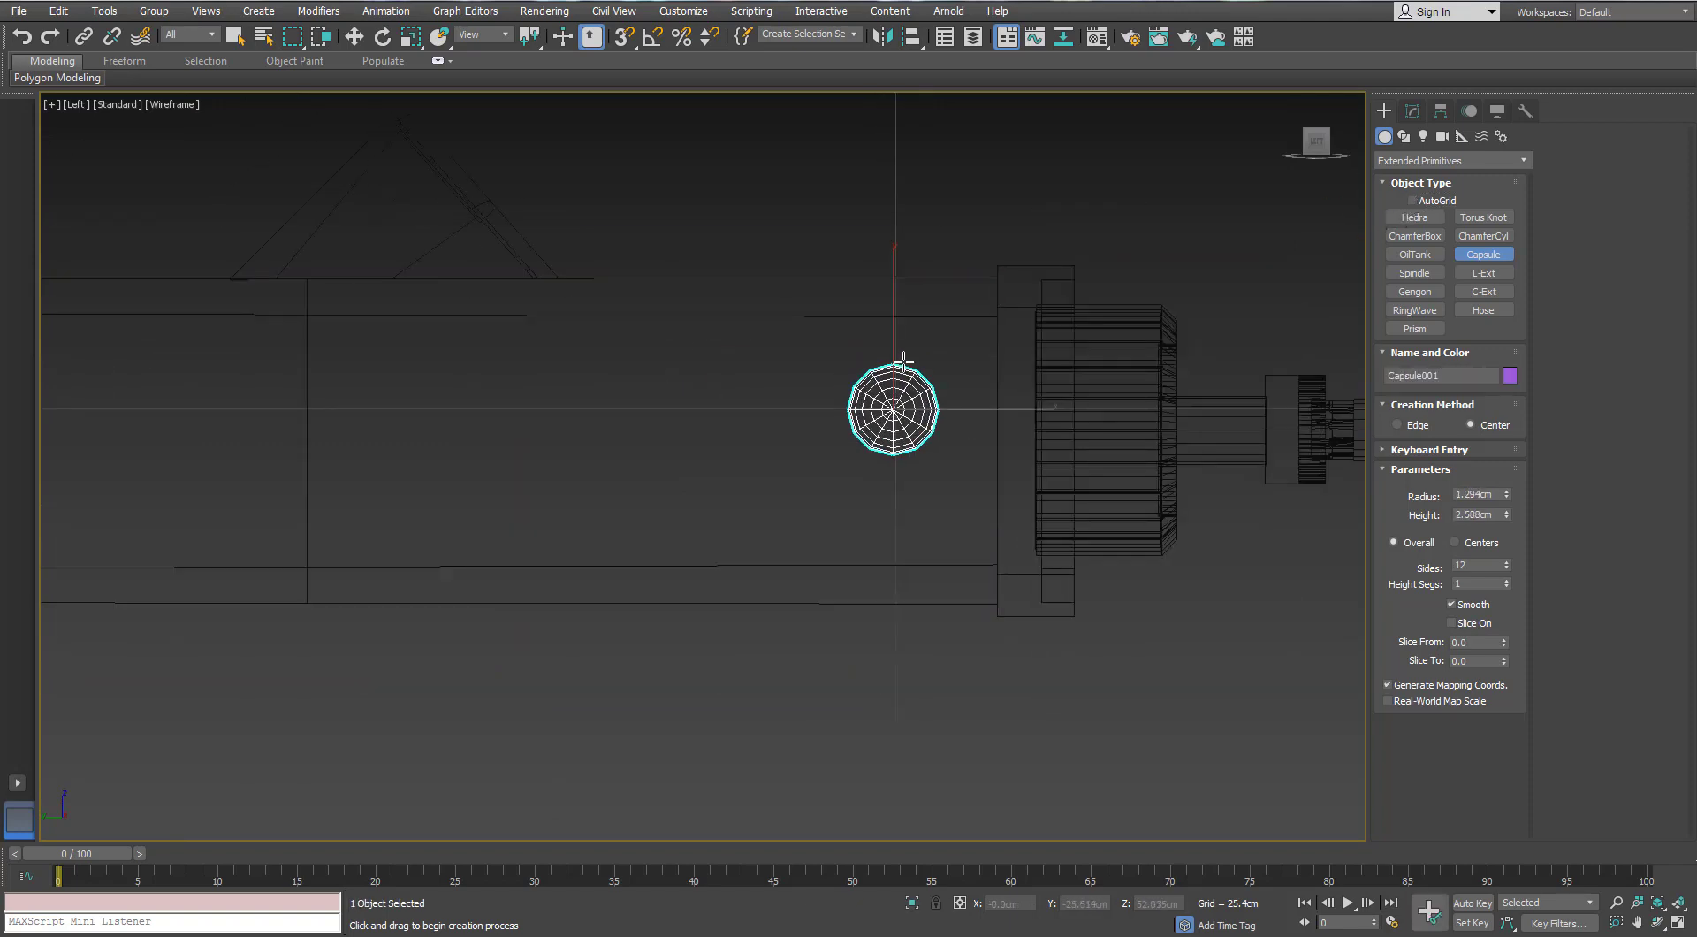
Rotate the capsule with Angle Snap on so that it lies lengthwise along the body
left_click(354, 37)
scroll(629, 257, "down", 2)
scroll(774, 343, "up", 4)
key("e")
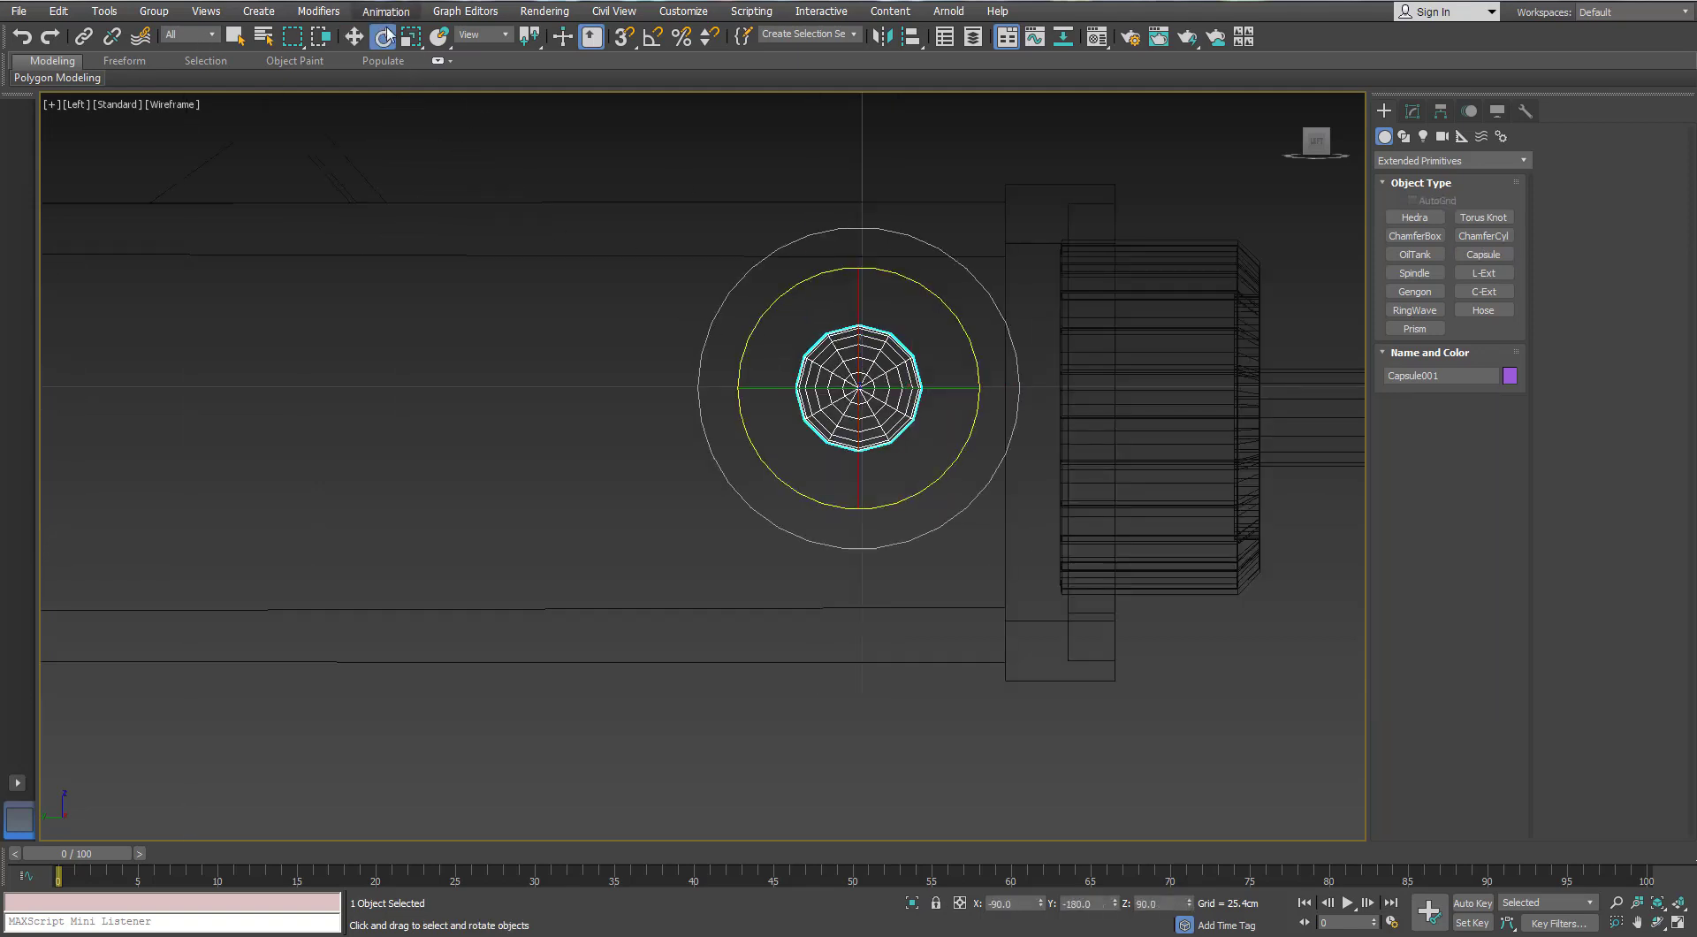
left_click_drag(941, 388, 862, 416)
right_click(863, 417)
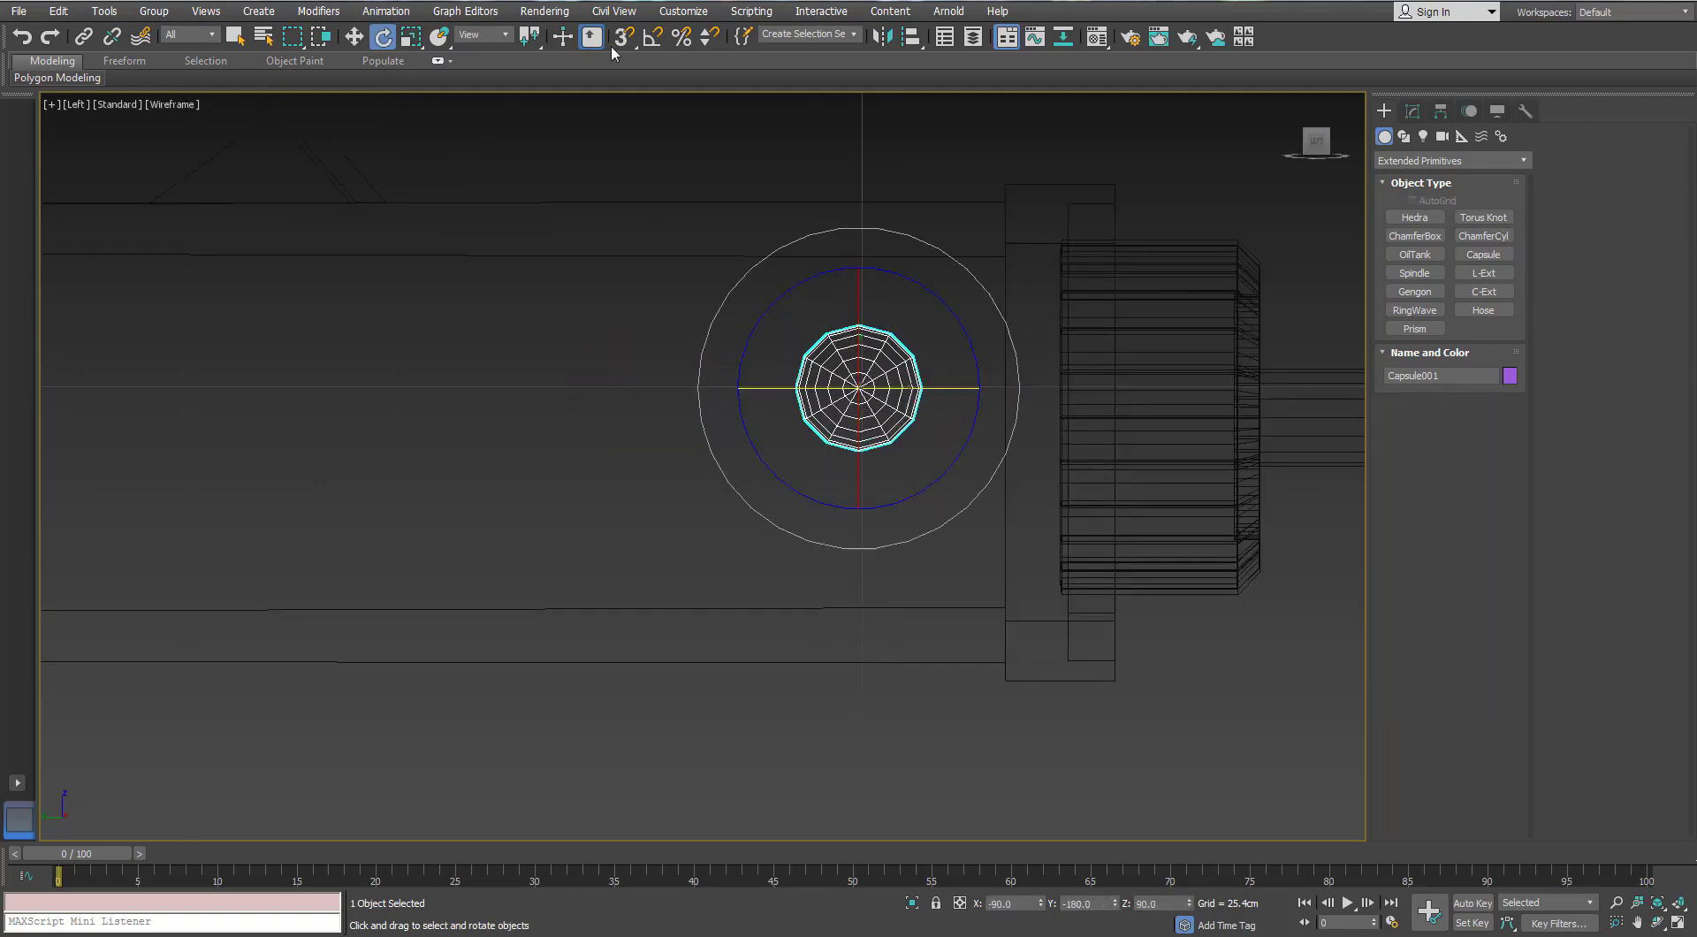
left_click(650, 38)
left_click_drag(946, 389, 943, 348)
Adjust the capsule to a radius of 1.249 cm and a height of 11.71 cm, and move it up near the body's front collar
left_click(1413, 110)
scroll(798, 323, "down", 3)
key("w")
left_click_drag(921, 308, 940, 287)
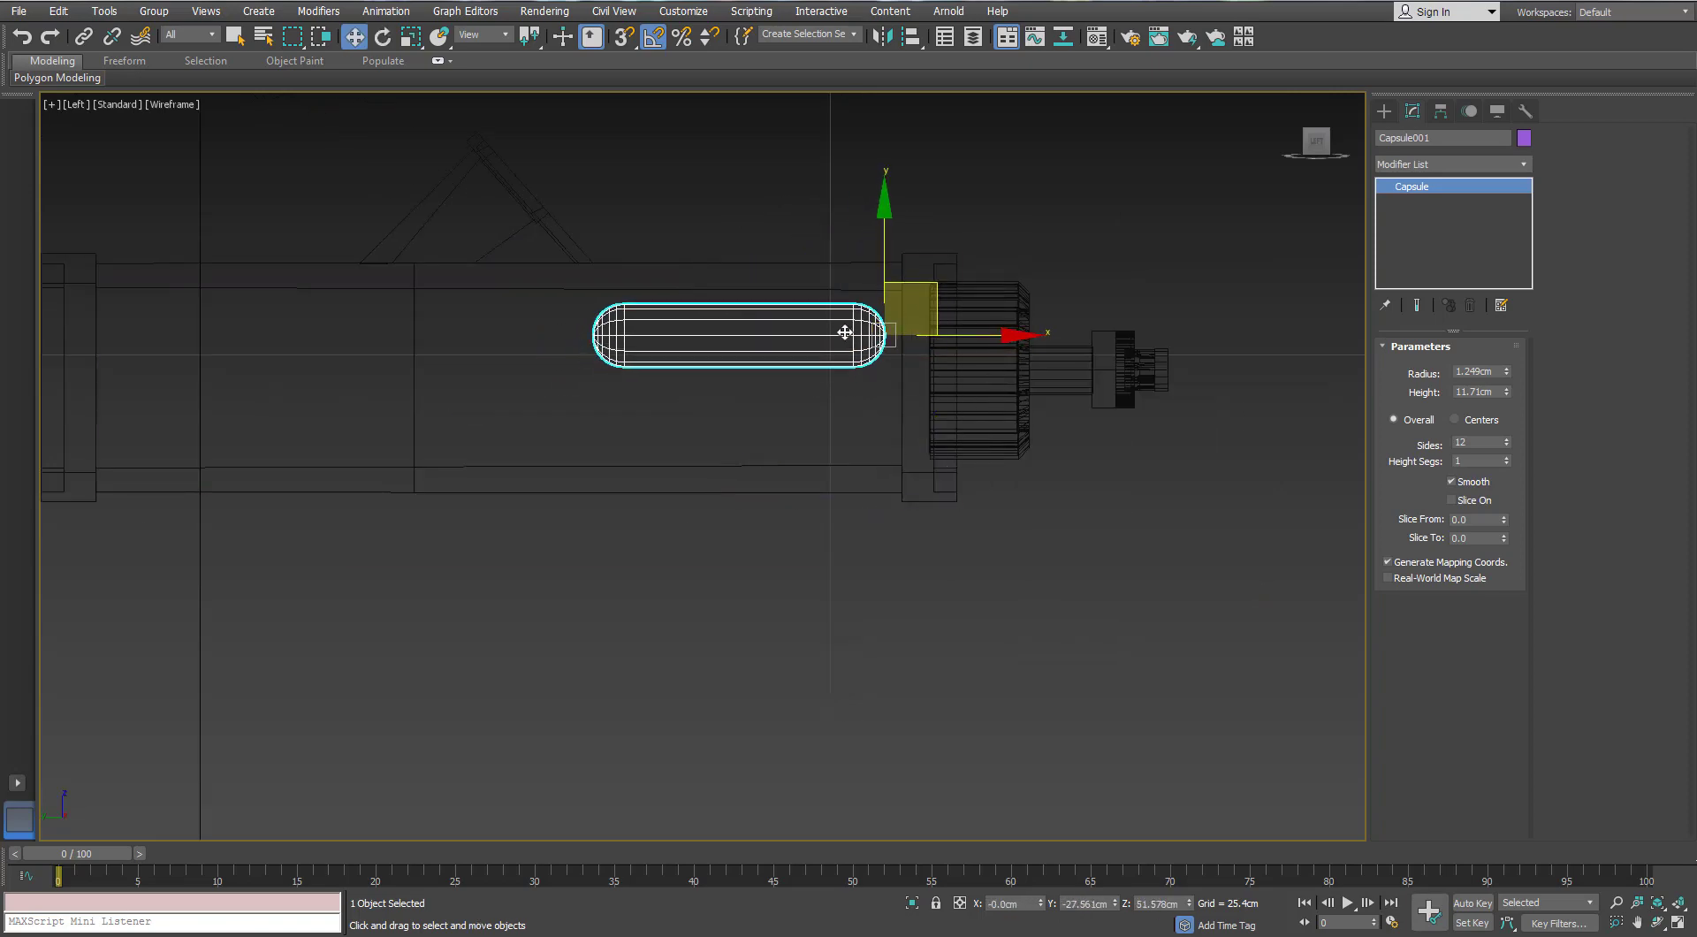
Move the capsule out to the body's side face, to X about -5.196 cm, in the shaded Perspective view
key("p")
middle_click_drag(850, 346, 920, 453, "alt")
key("F3")
left_click_drag(832, 216, 894, 292)
middle_click_drag(894, 292, 1167, 382, "alt")
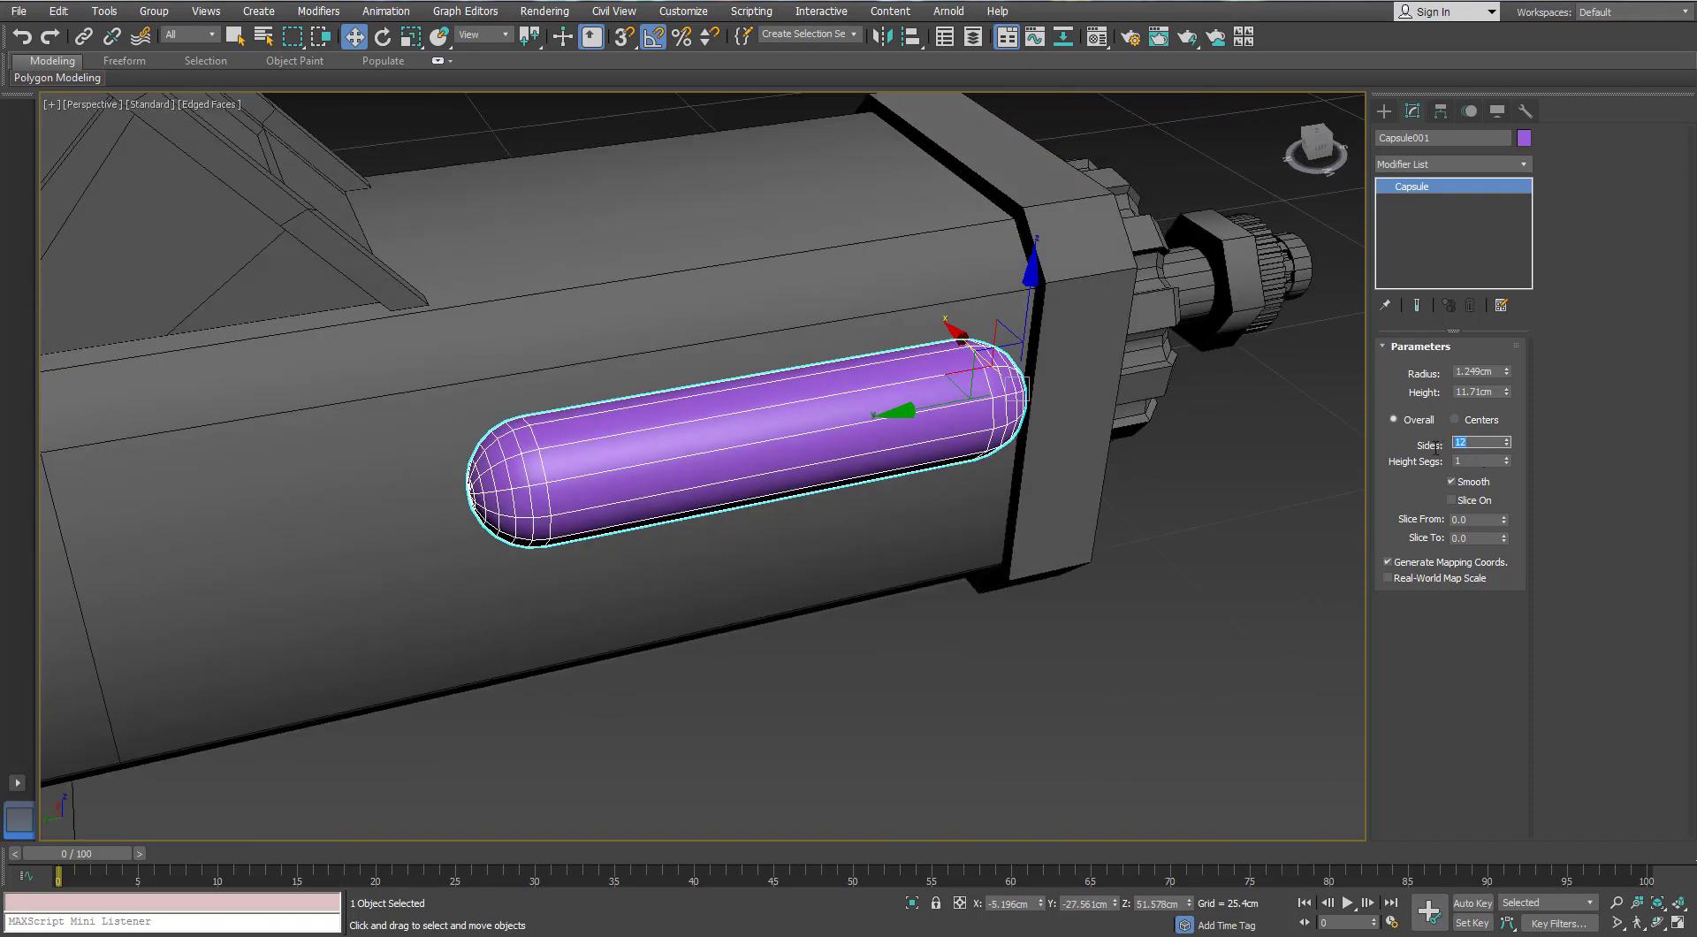
Set the capsule's number of sides to 18
type("18")
key("Return")
middle_click_drag(881, 379, 800, 351, "alt")
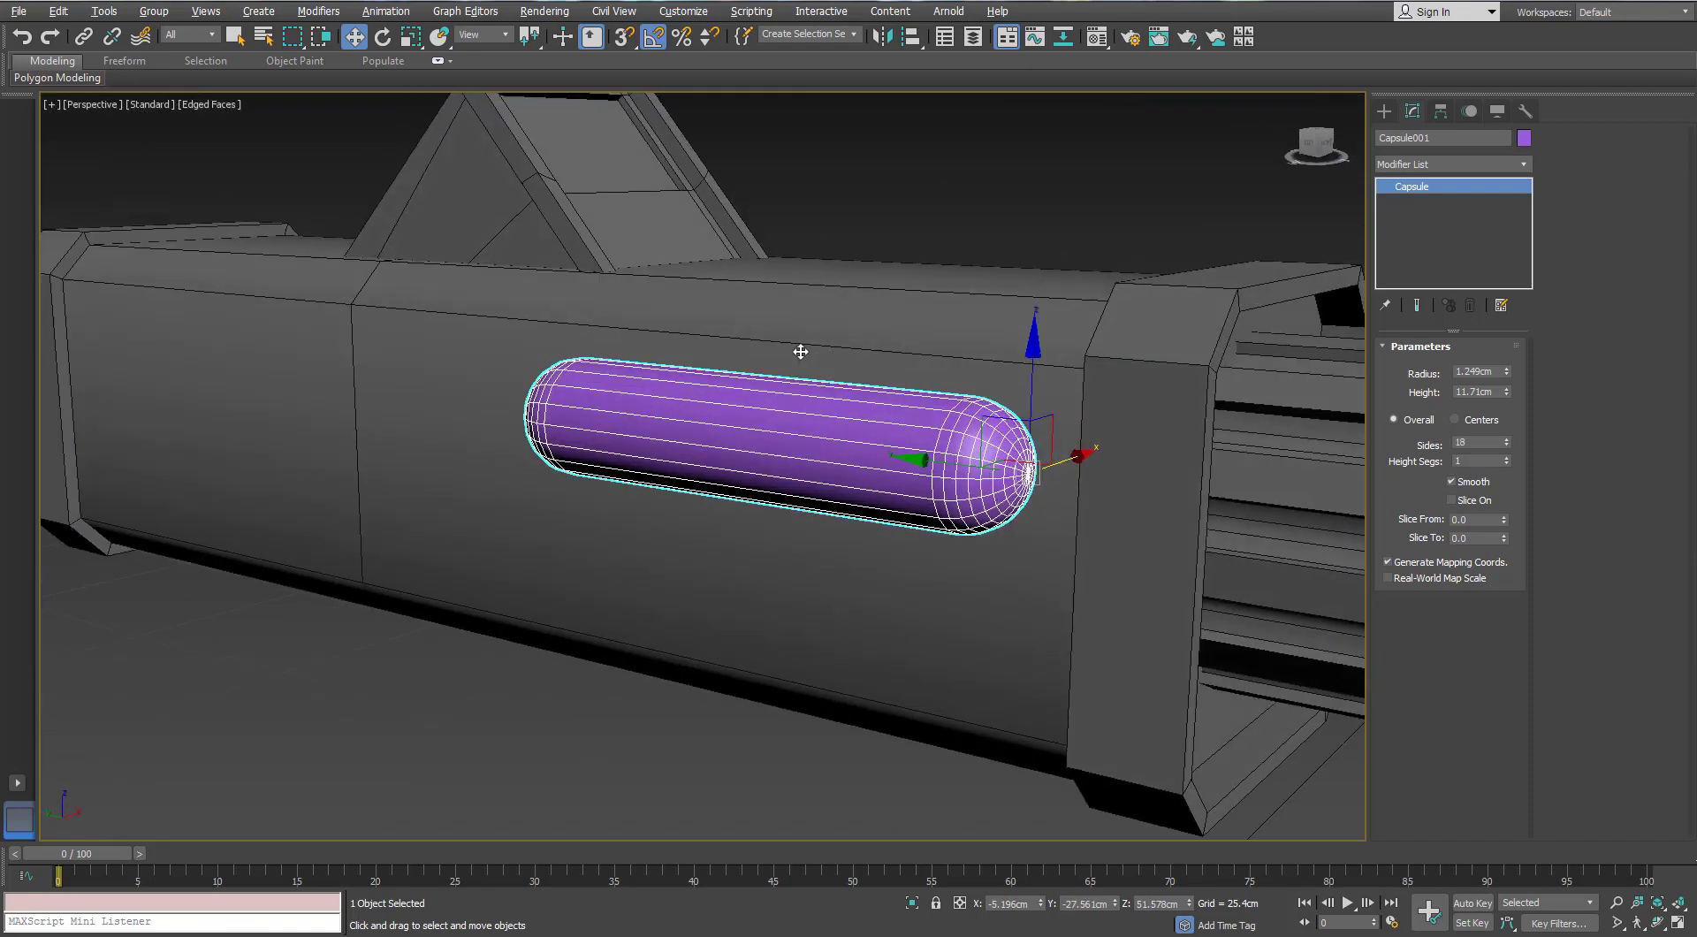
Turn on slicing for the capsule and set Slice From to 180 so that only half of it remains
middle_click_drag(906, 423, 972, 435, "alt")
scroll(665, 433, "up", 3)
middle_click_drag(732, 436, 835, 492, "alt")
left_click(1458, 501)
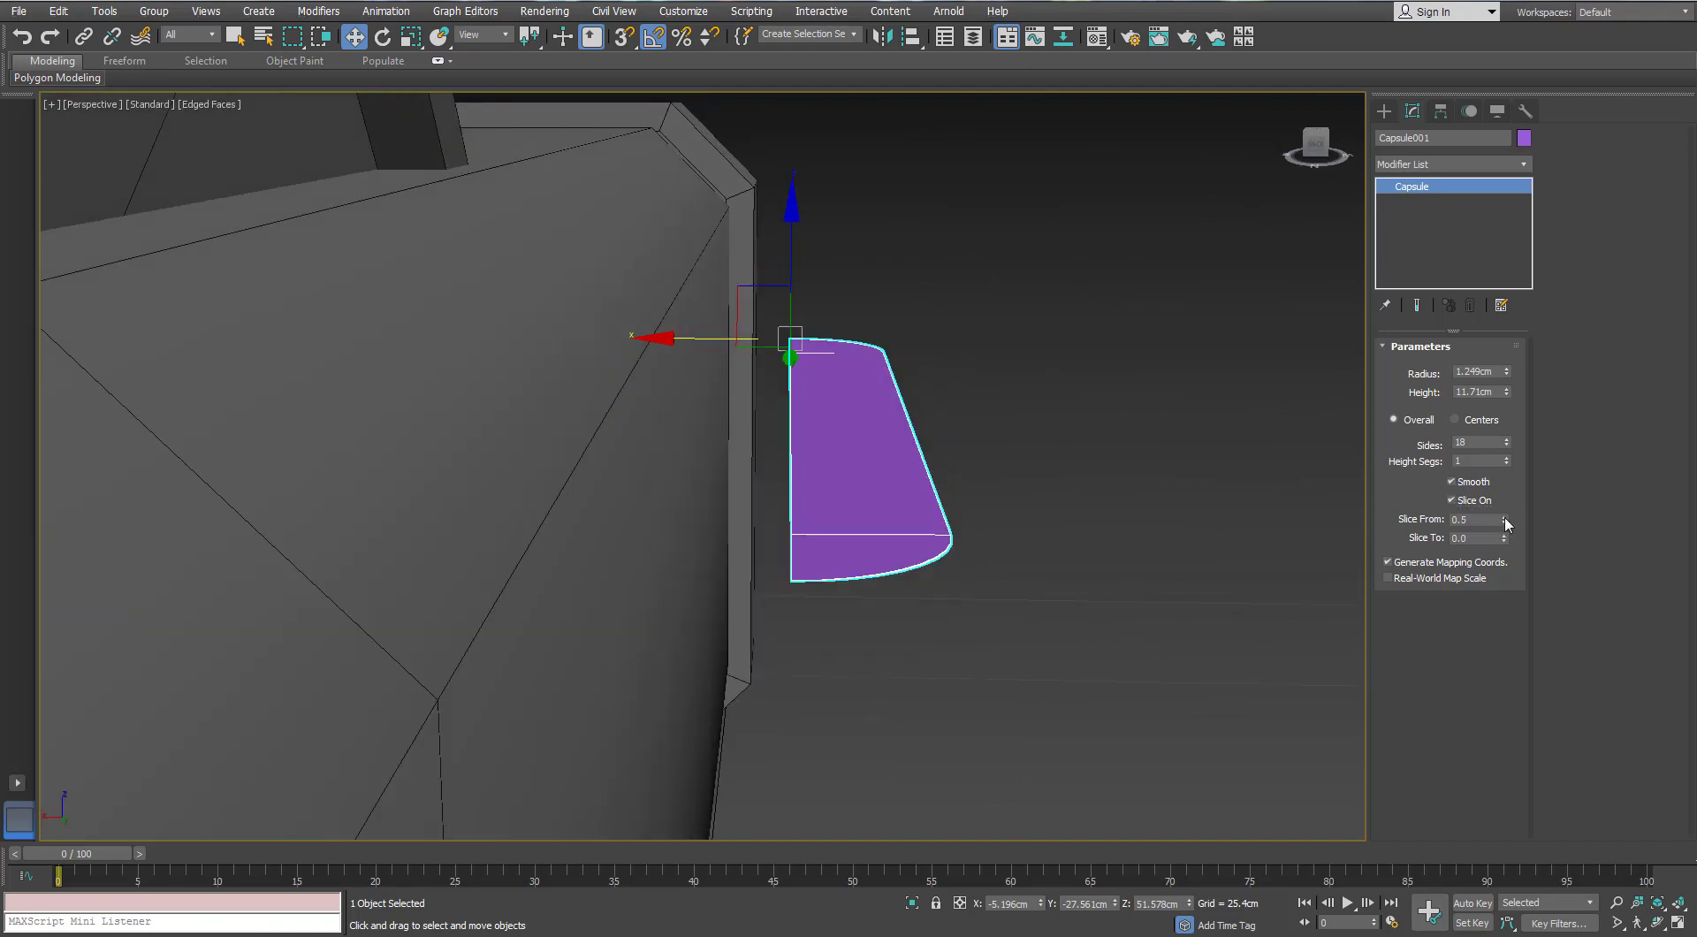
left_click_drag(1505, 520, 1406, 298)
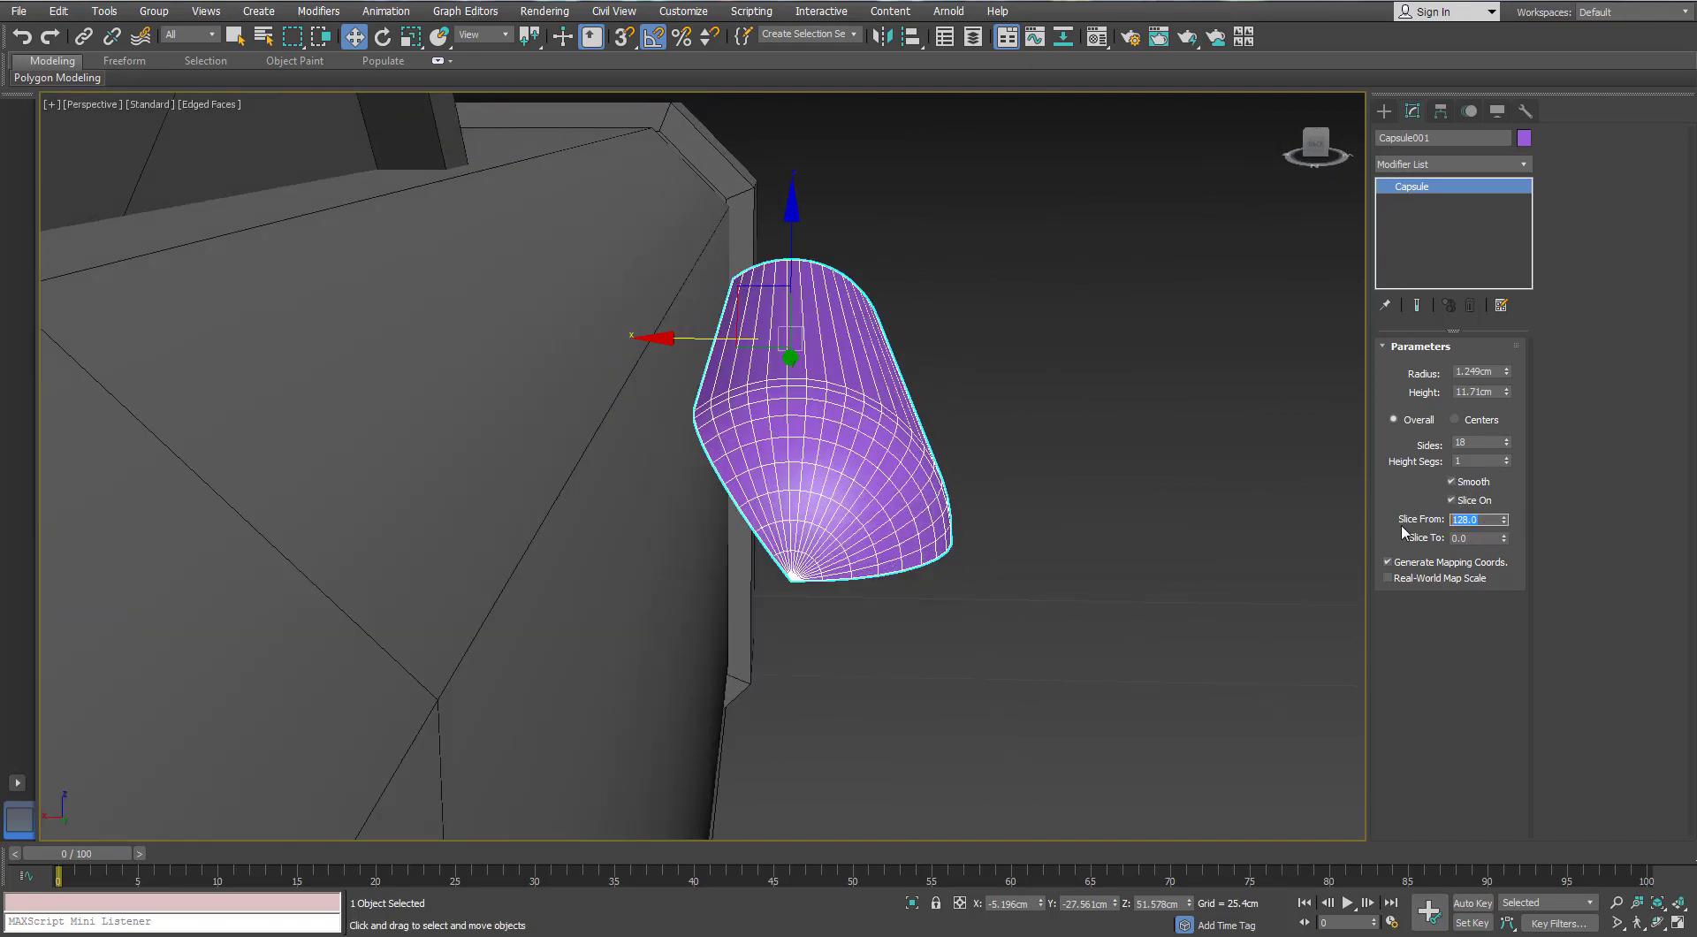
key("Return")
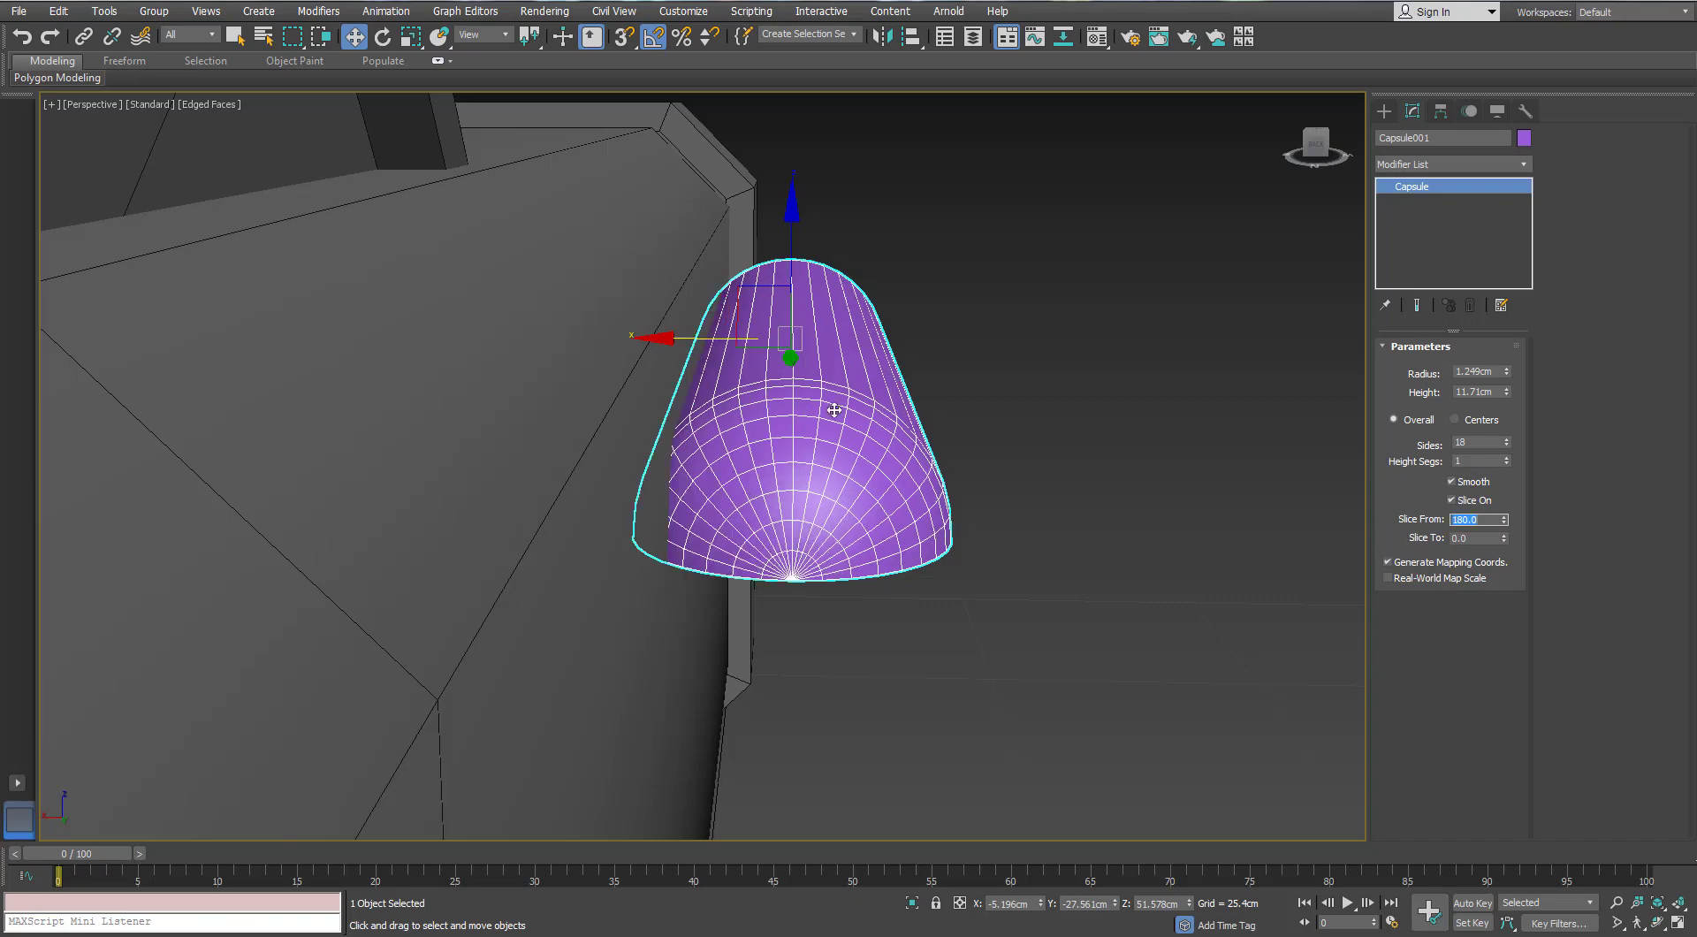
Set the sliced capsule's number of sides to 12
middle_click_drag(834, 410, 830, 320, "alt")
key("e")
middle_click_drag(875, 246, 842, 374, "alt")
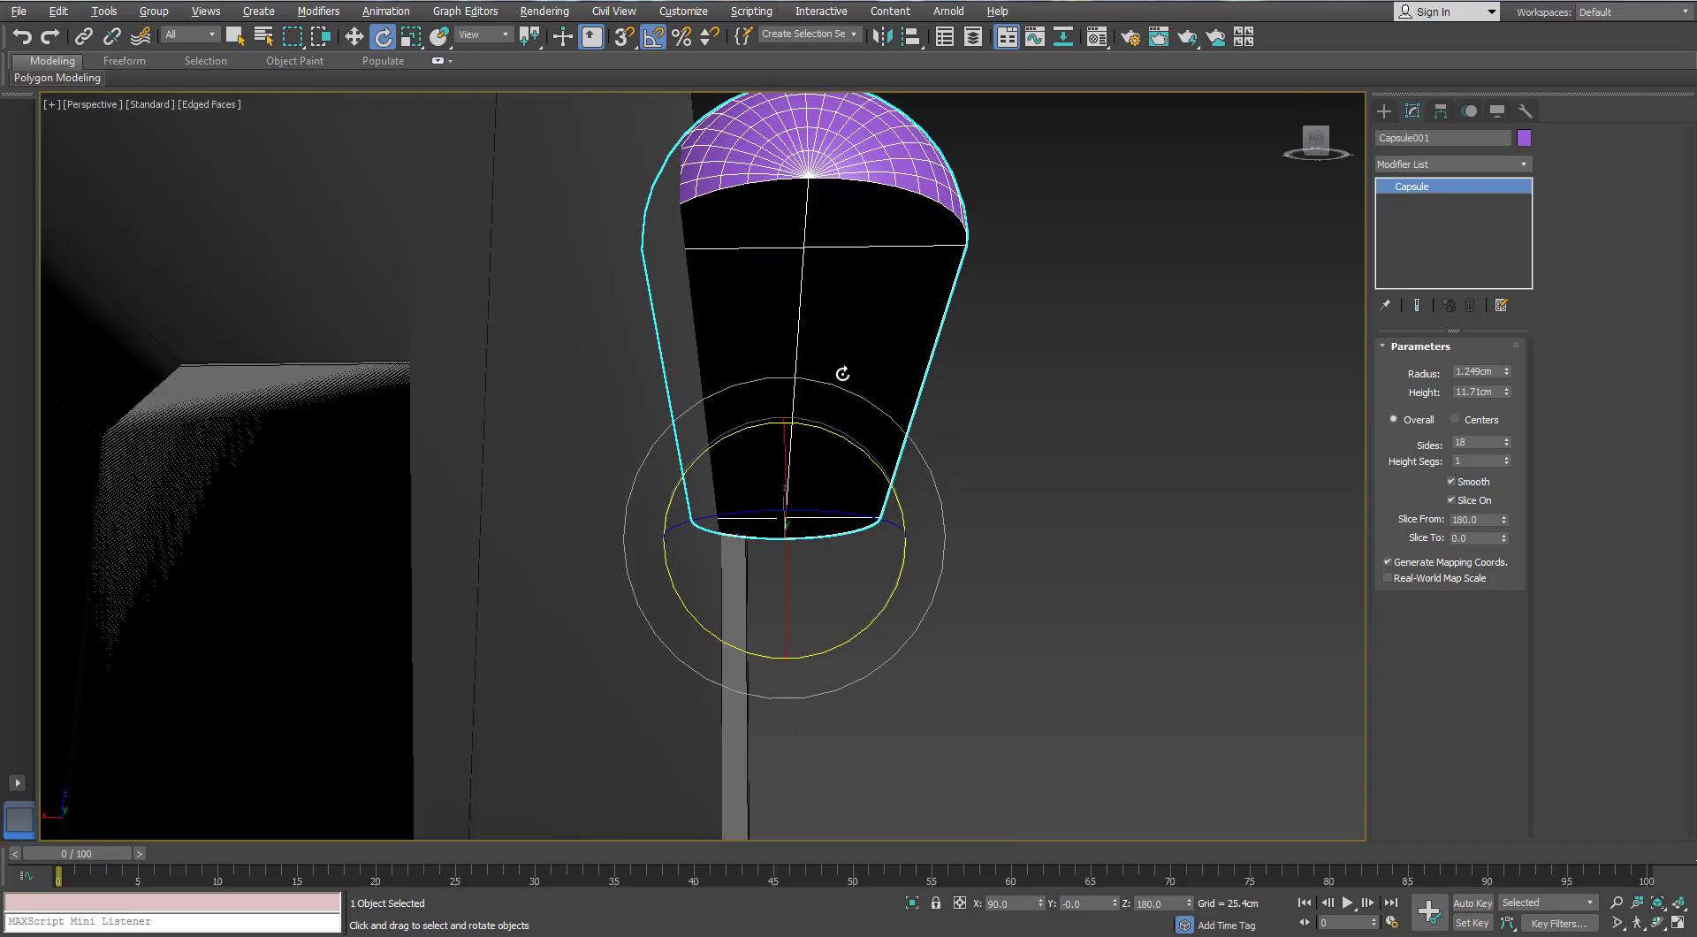
middle_click_drag(915, 171, 816, 269, "alt")
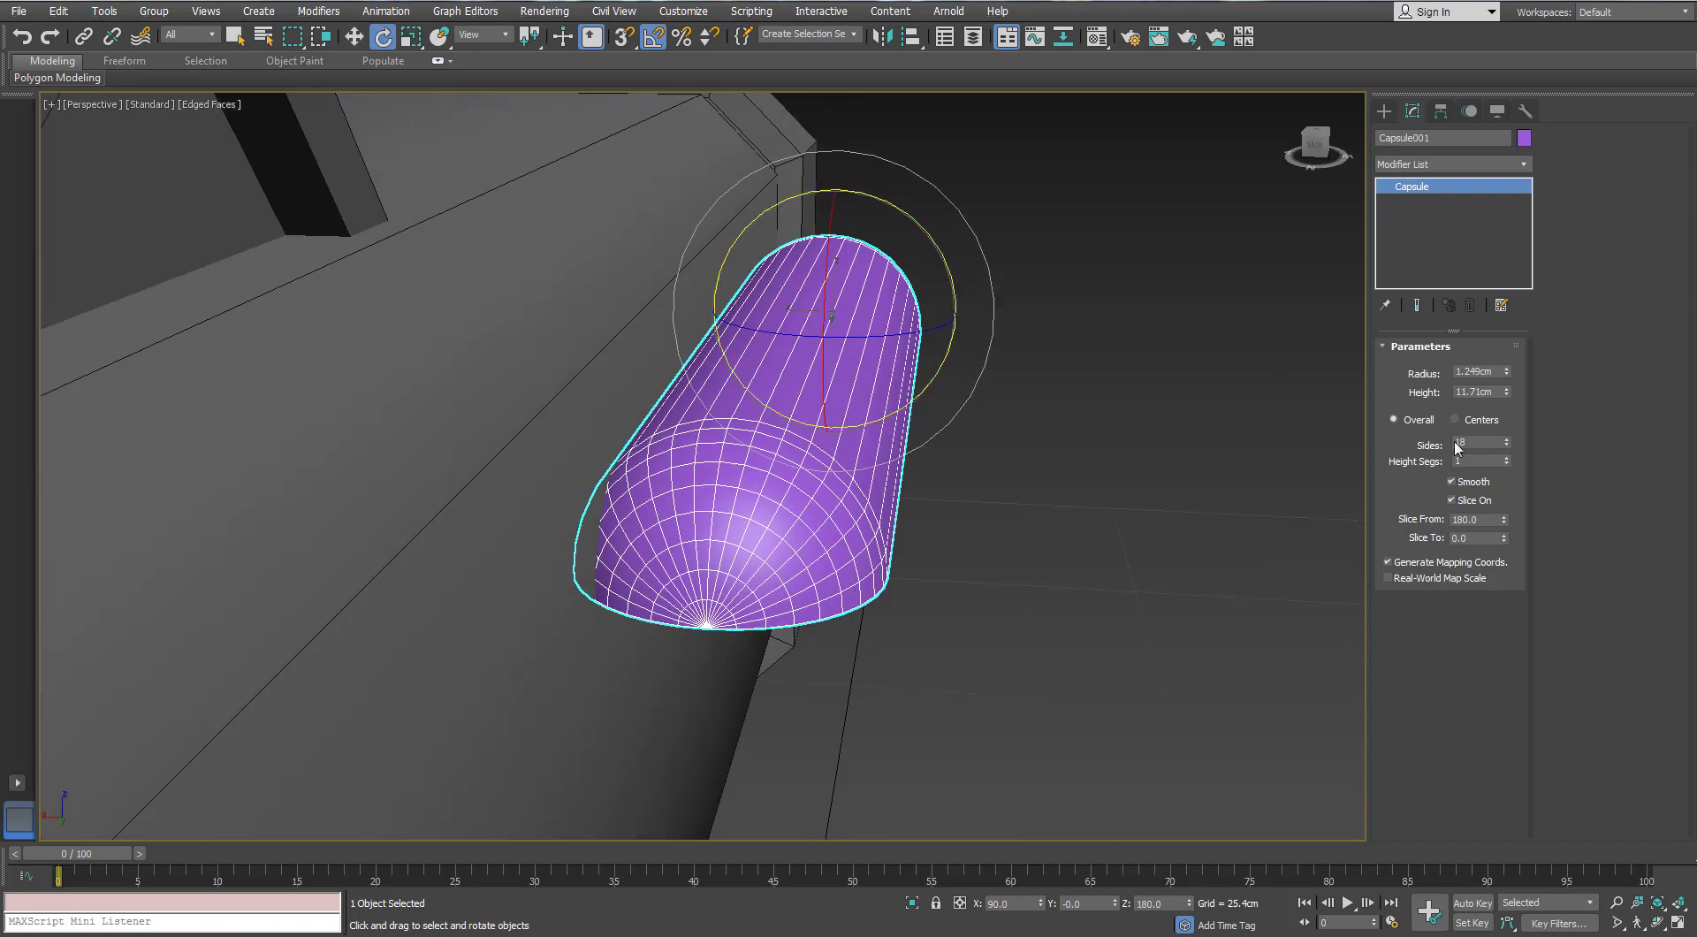
mouse_move(820, 408)
middle_mouse_down("alt")
mouse_move(815, 387)
mouse_move(803, 418)
middle_mouse_up("alt")
type("12")
key("Return")
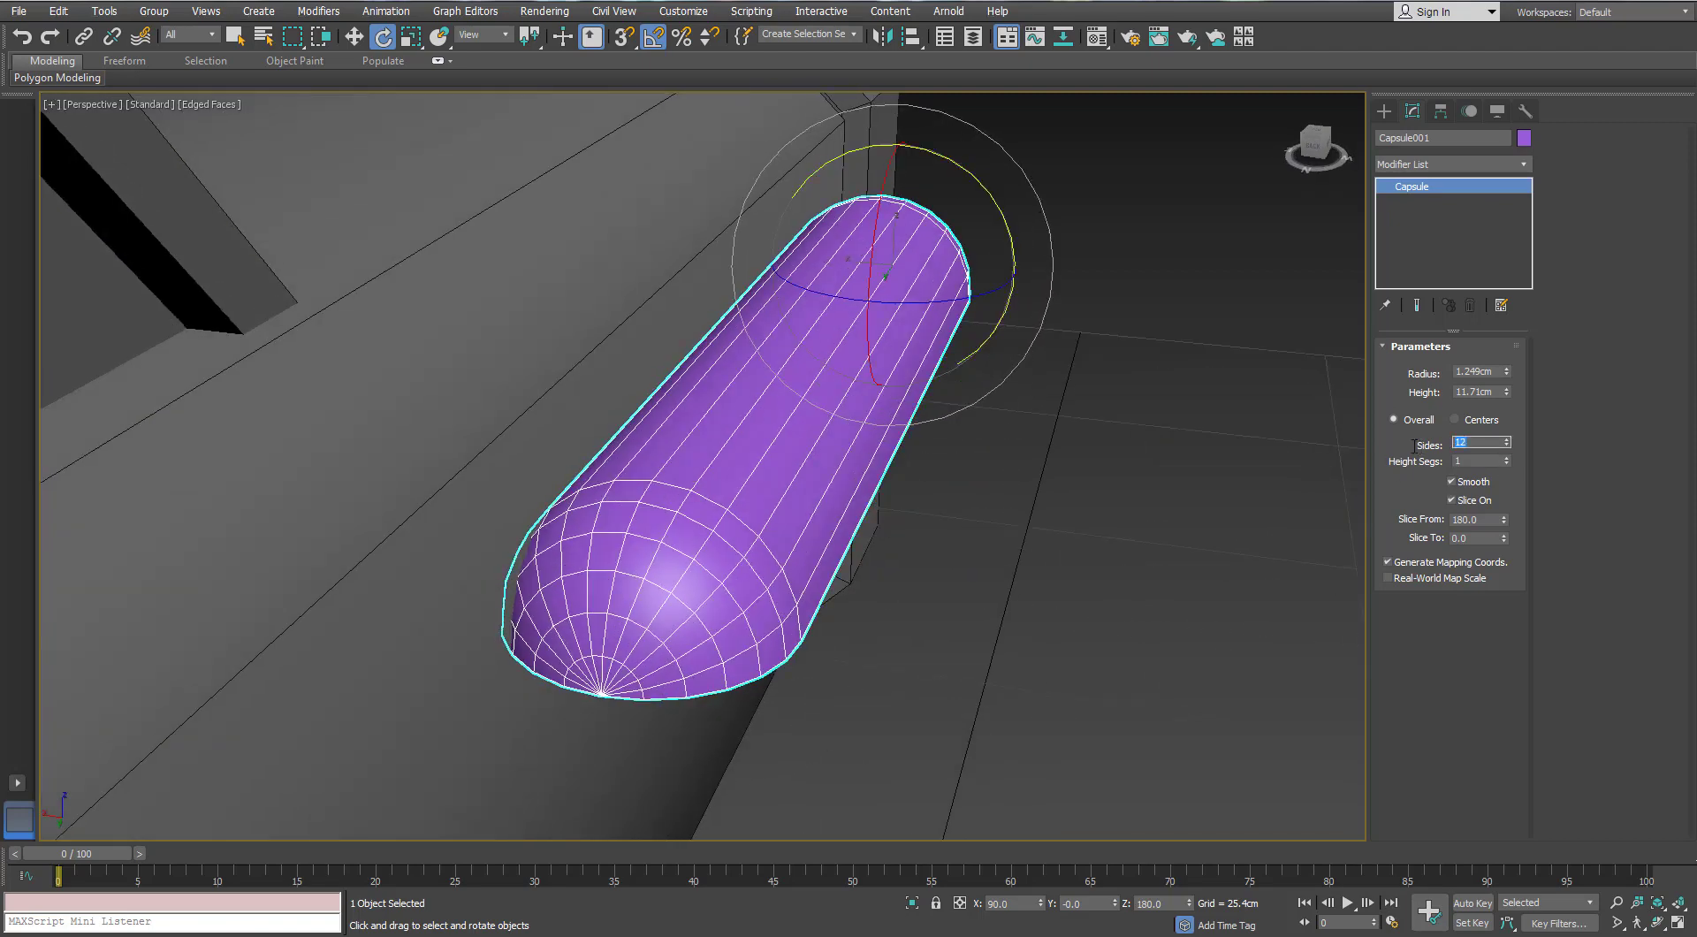
Set the sliced capsule's number of sides to 10
middle_click_drag(720, 462, 775, 444, "alt")
left_click_drag(1478, 443, 1418, 446)
type("10")
key("Return")
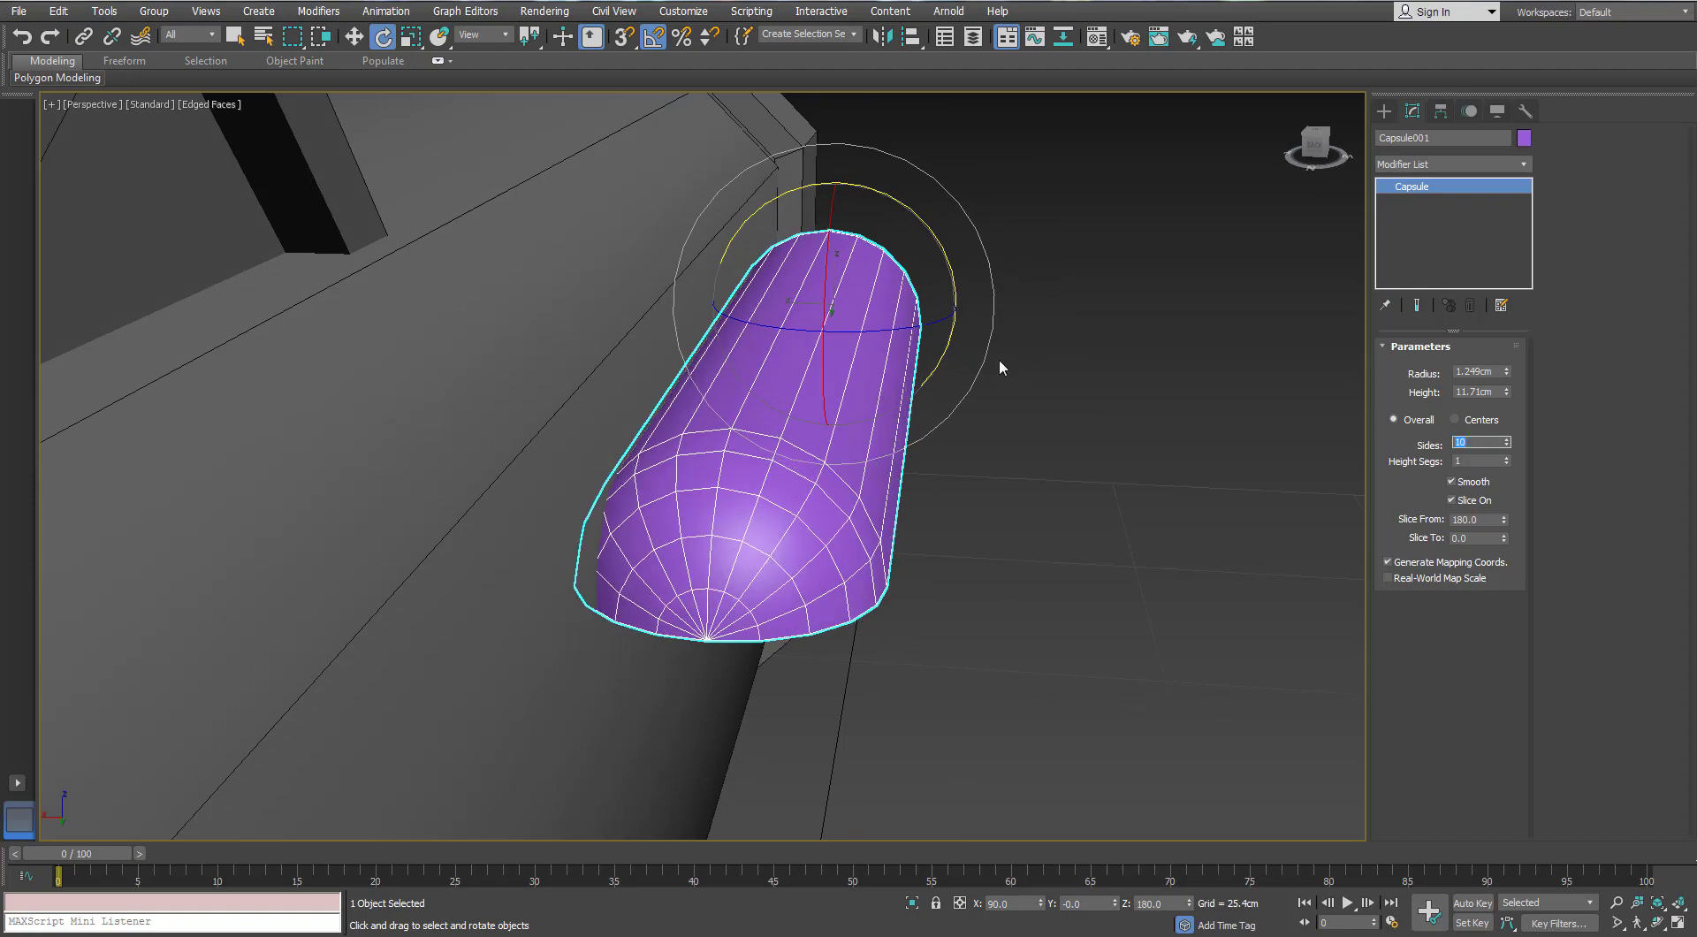
Convert the half capsule to an Editable Poly
scroll(833, 418, "down", 3)
middle_click_drag(833, 417, 864, 272, "alt")
scroll(829, 428, "up", 3)
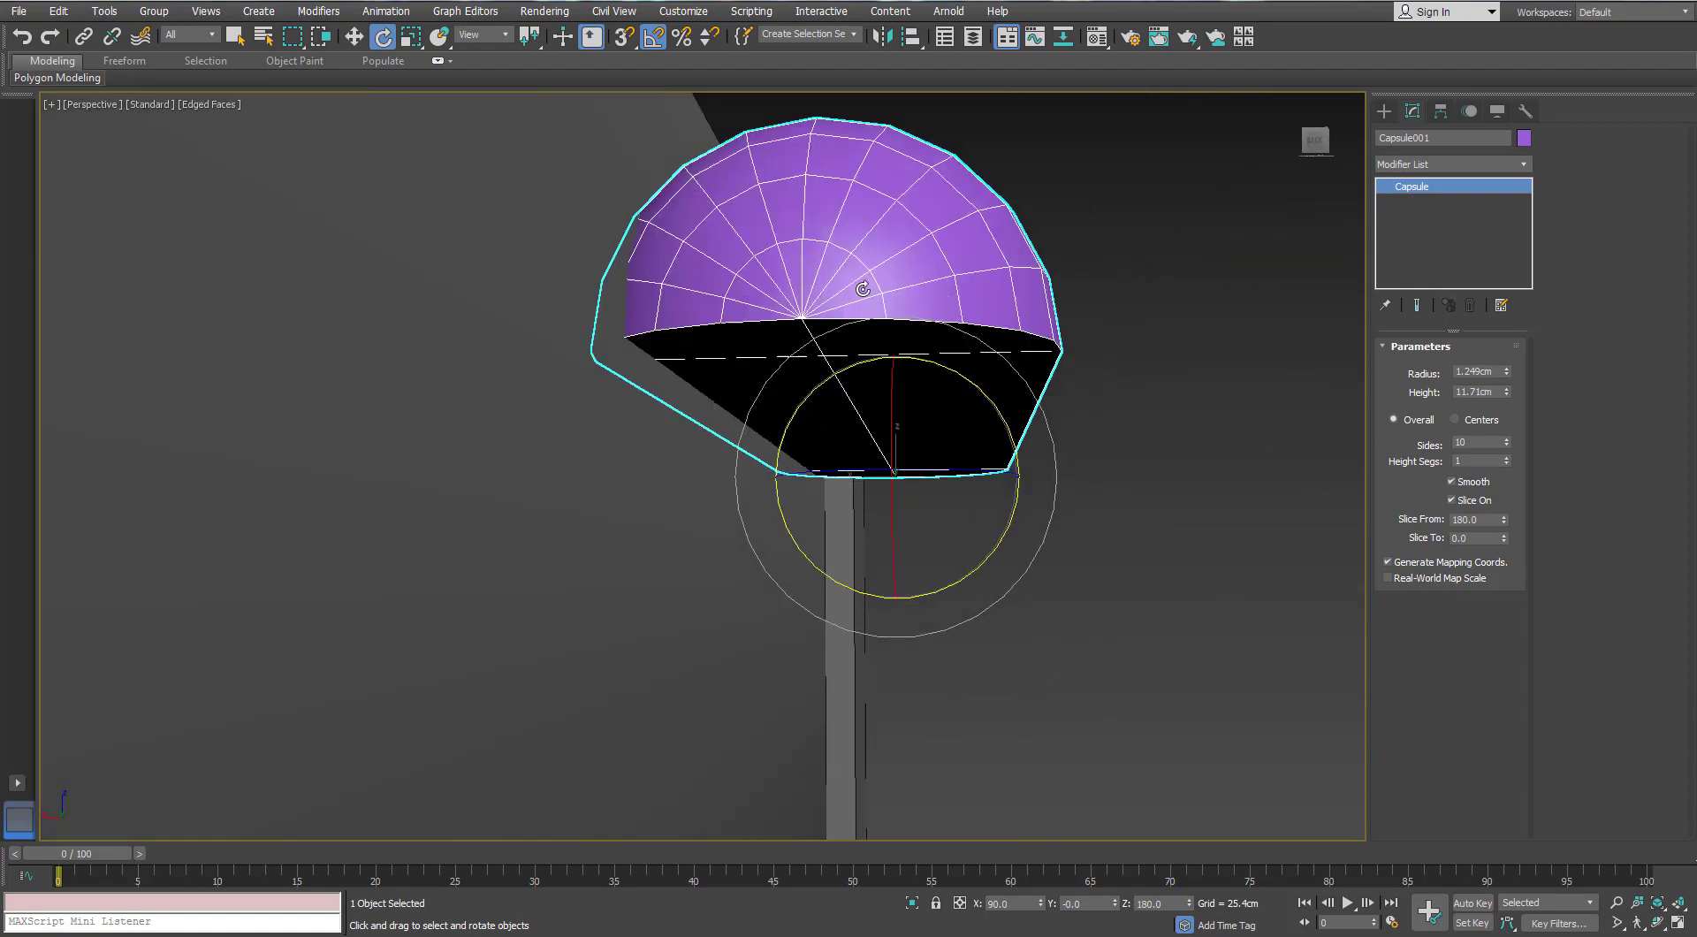
right_click(865, 270)
mouse_move(876, 447)
left_click(827, 459)
left_click(1411, 366)
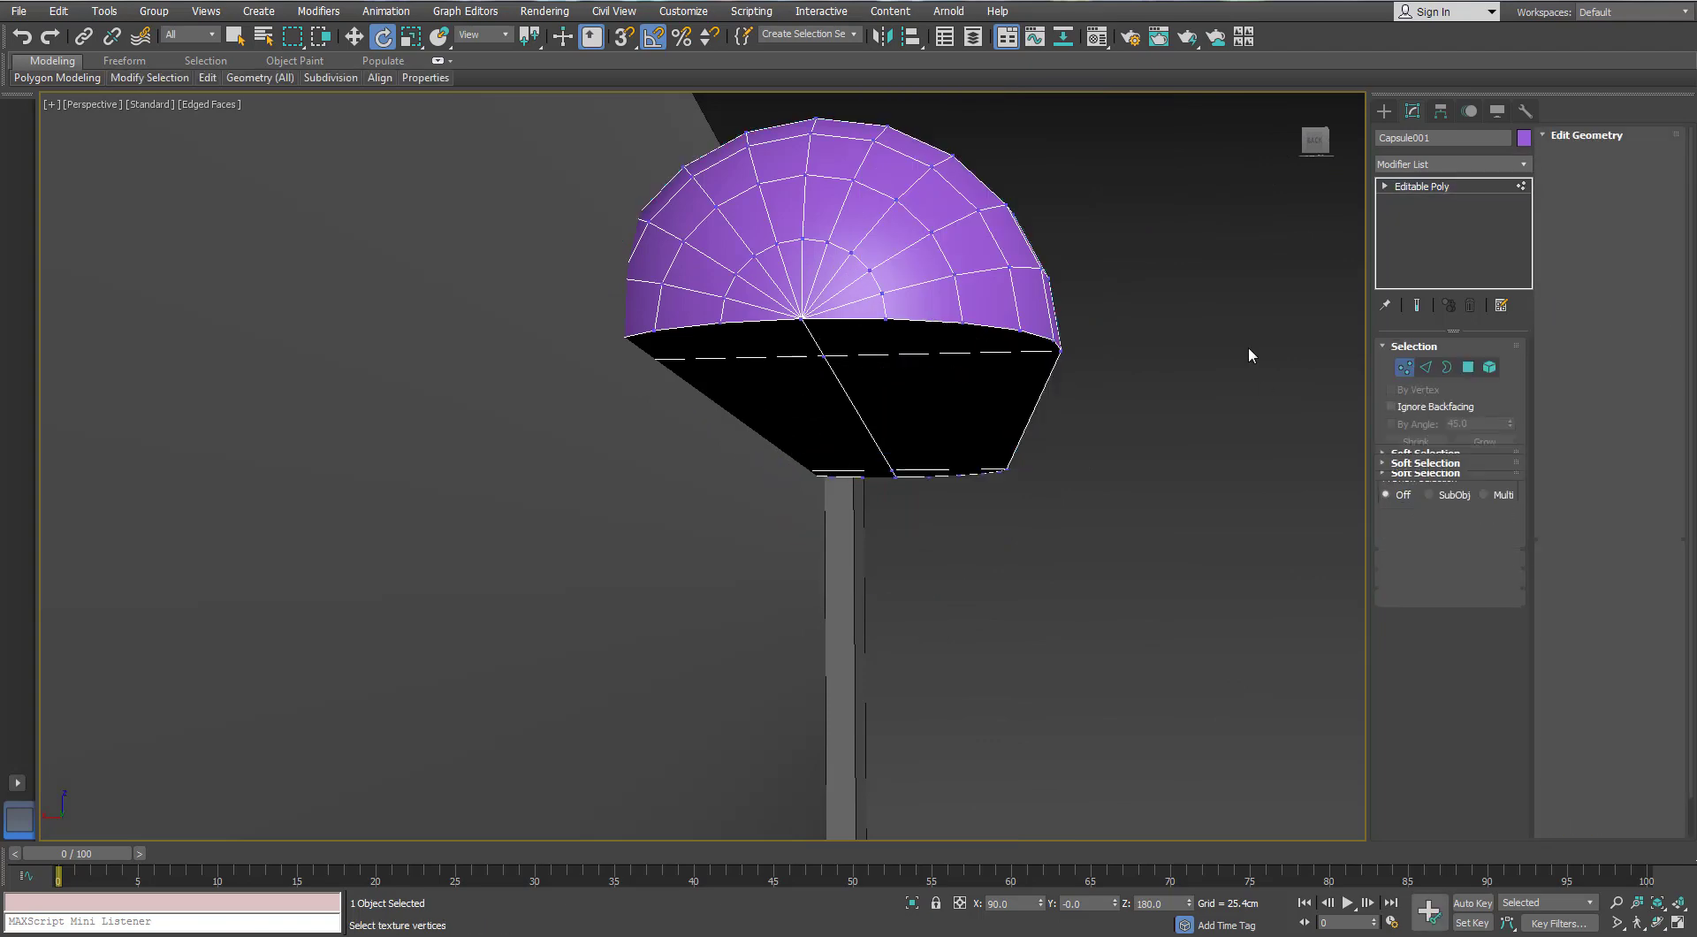
Delete the six flat polygons closing the cut underside of the half capsule
left_click(1468, 367)
left_click(875, 340)
left_click(775, 341, "ctrl")
left_click(793, 403, "ctrl")
left_click(943, 412, "ctrl")
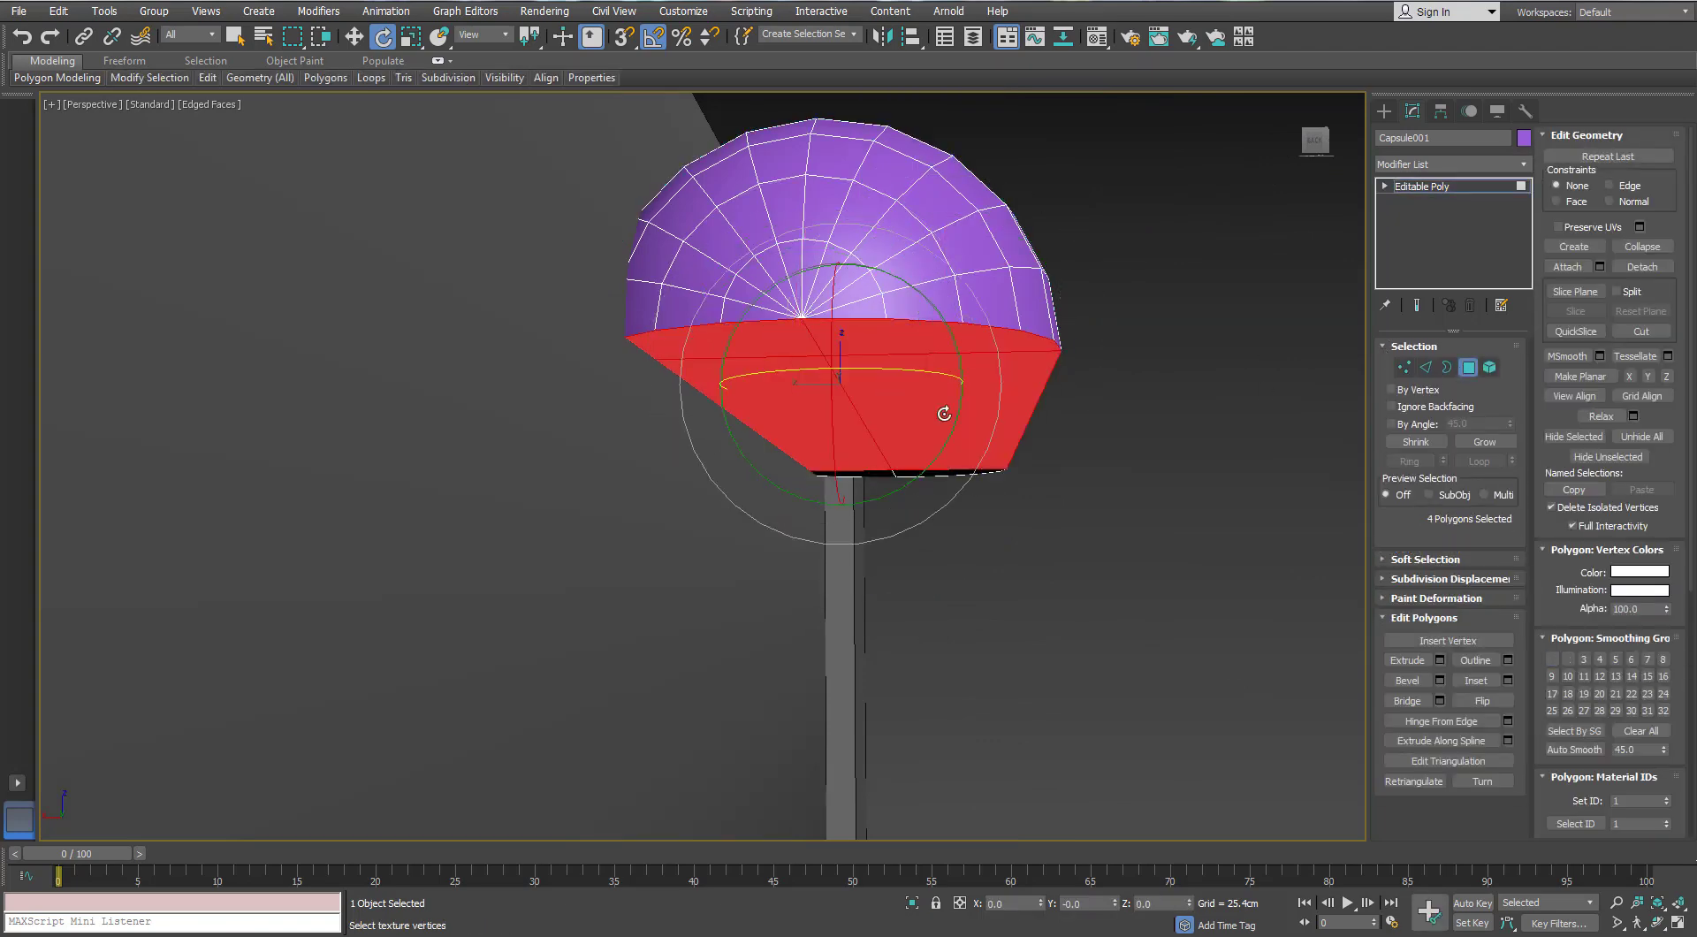
middle_click_drag(943, 413, 1272, 278, "alt")
middle_click_drag(1273, 278, 966, 383)
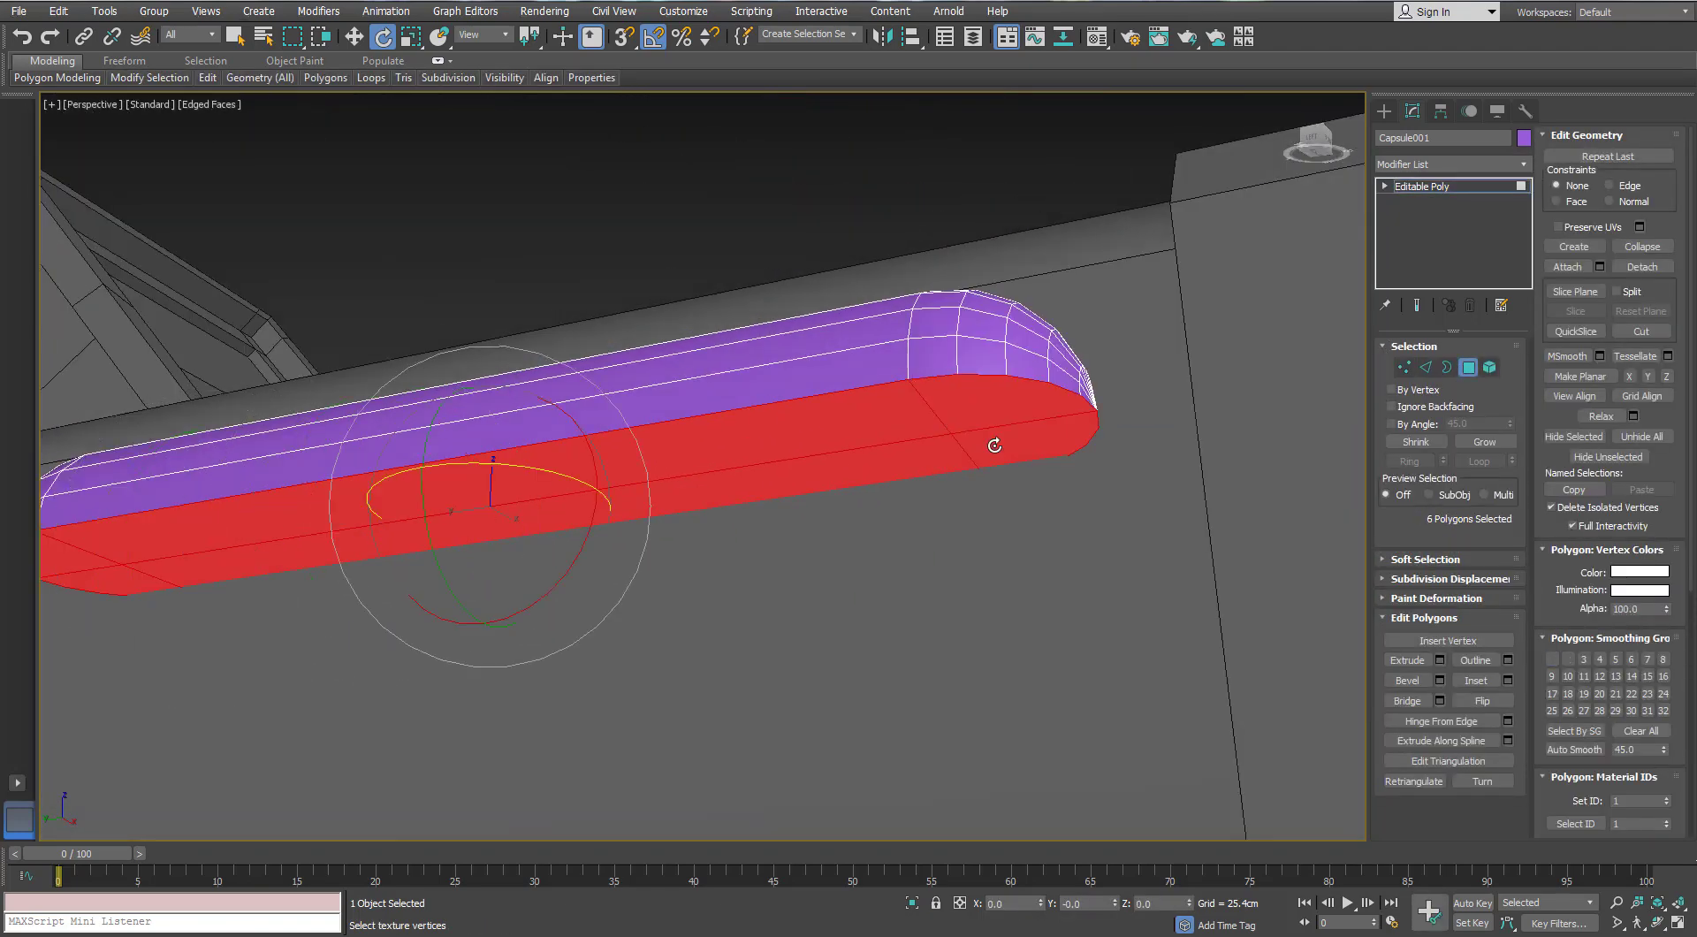
key("Delete")
Finish polygon editing and rotate the half capsule about its Y axis so that its open flat side faces the body
middle_click_drag(993, 443, 1311, 424, "alt")
key("4")
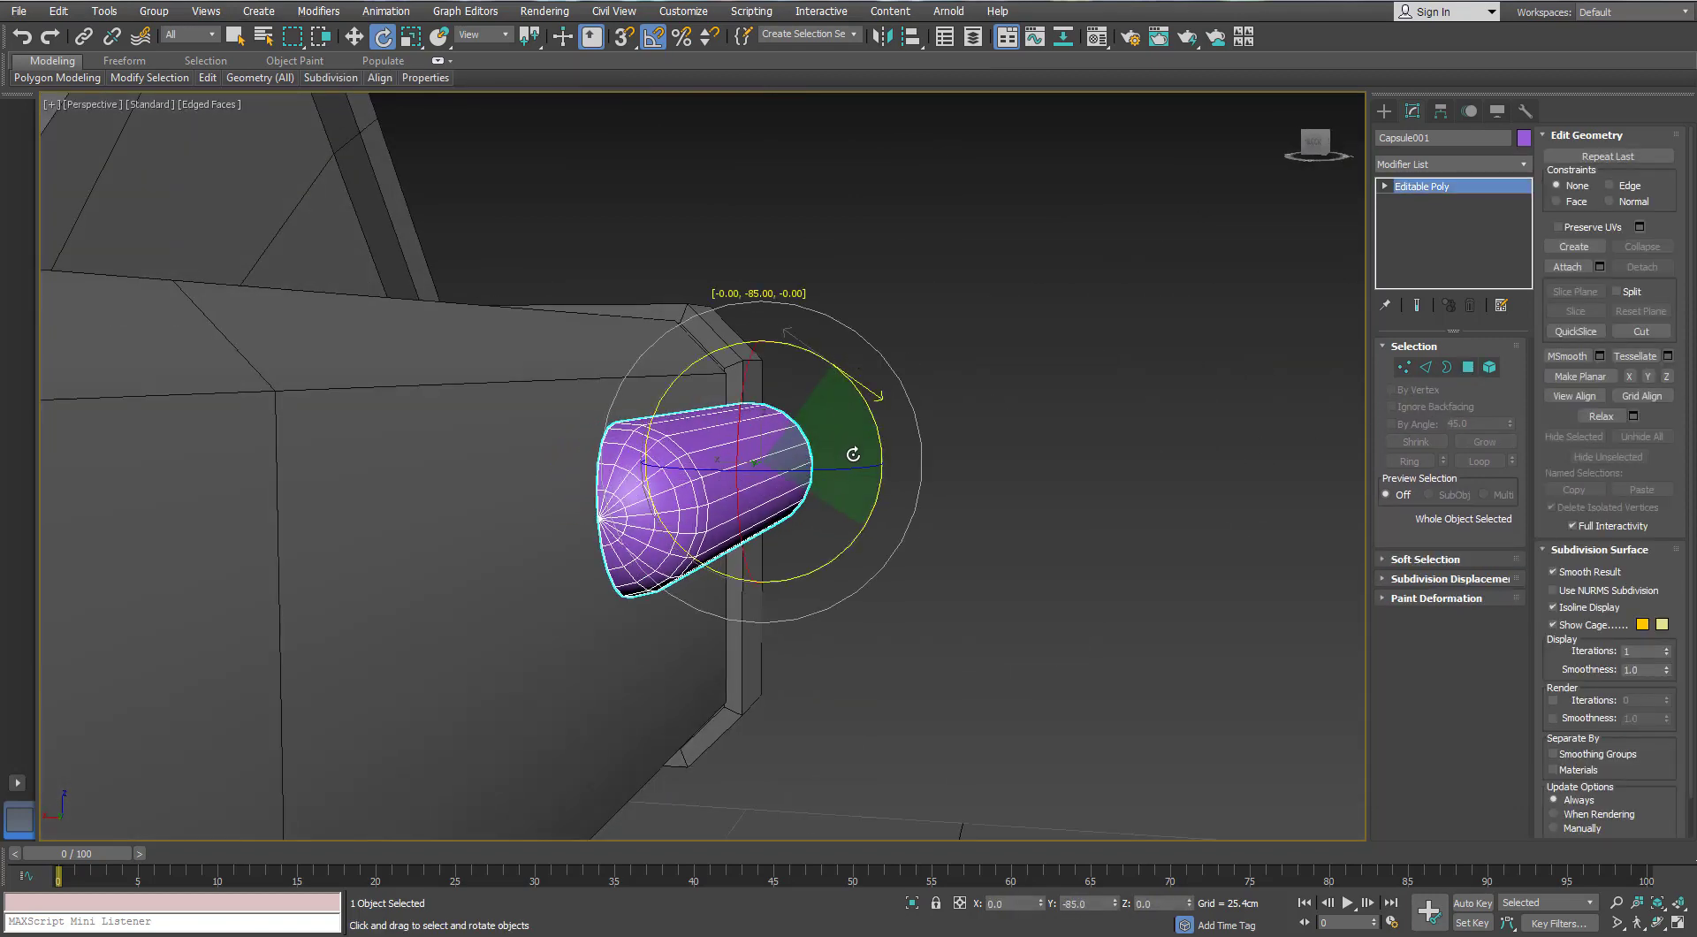
middle_click_drag(851, 464, 694, 493, "alt")
Move the half capsule inward along X to about -4.286 cm so that it sits against the body's side face
key("w")
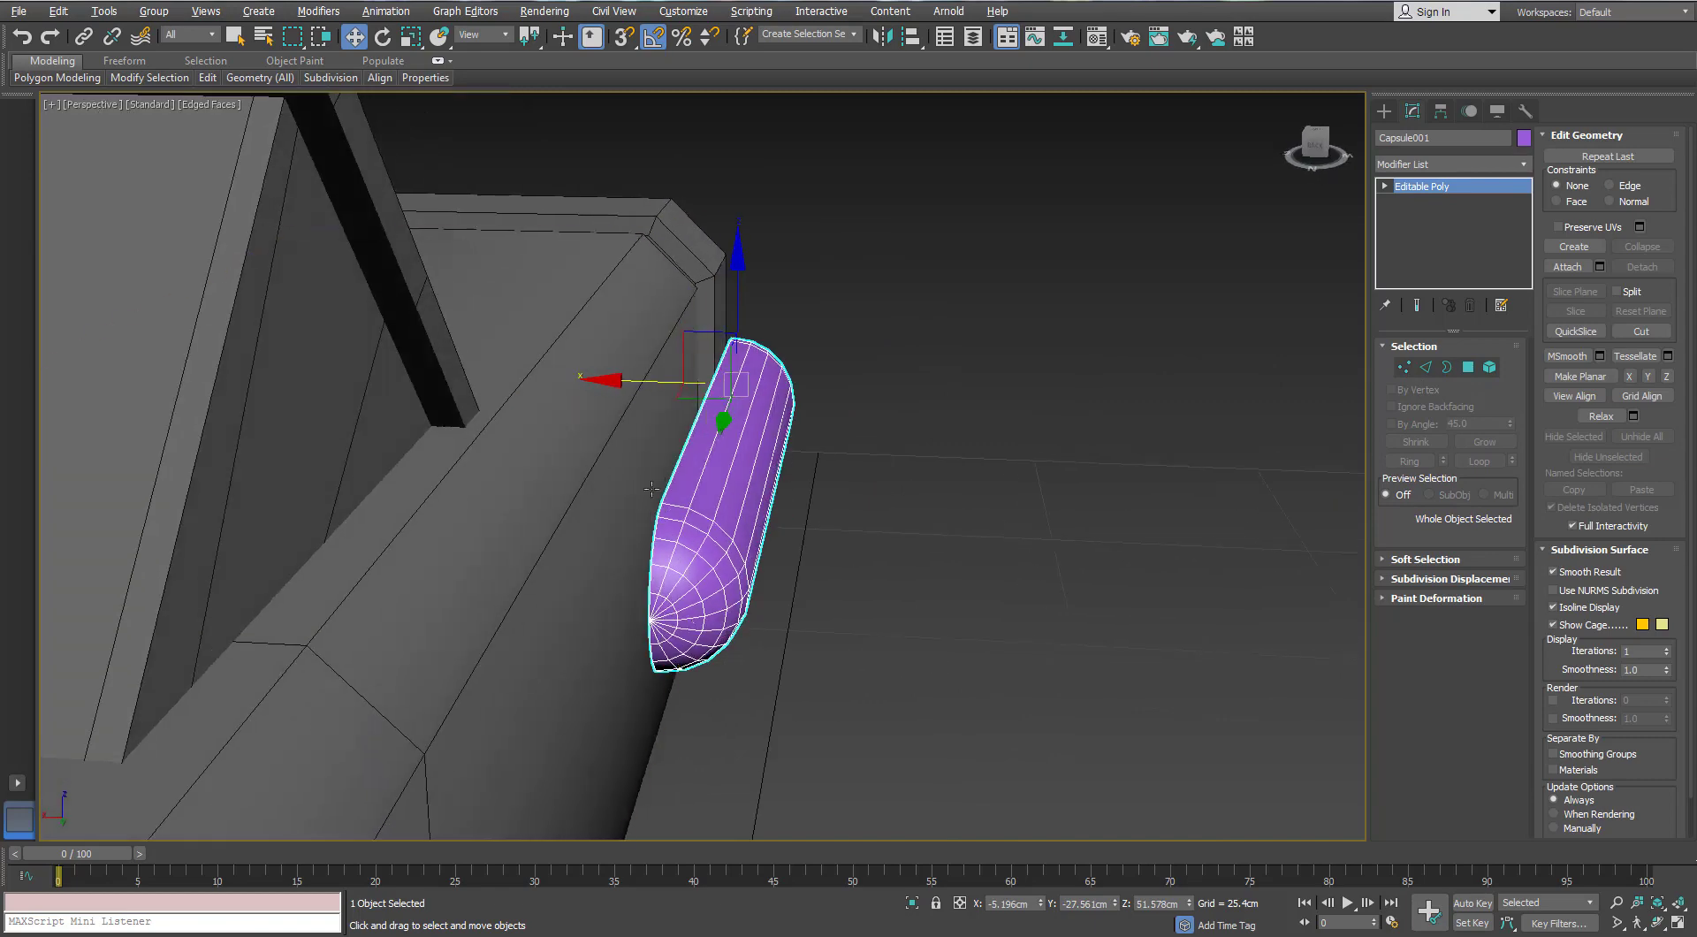
scroll(661, 495, "up", 3)
mouse_move(664, 513)
left_mouse_down()
mouse_move(625, 512)
mouse_move(630, 497)
mouse_move(614, 544)
mouse_move(648, 607)
mouse_move(665, 500)
left_mouse_up()
key("ctrl+z")
left_click(751, 542)
key("ctrl+z")
left_click(743, 542)
middle_click_drag(665, 500, 583, 486, "alt")
key("s")
left_click_drag(1108, 395, 1096, 339)
middle_click_drag(1096, 340, 968, 372, "alt")
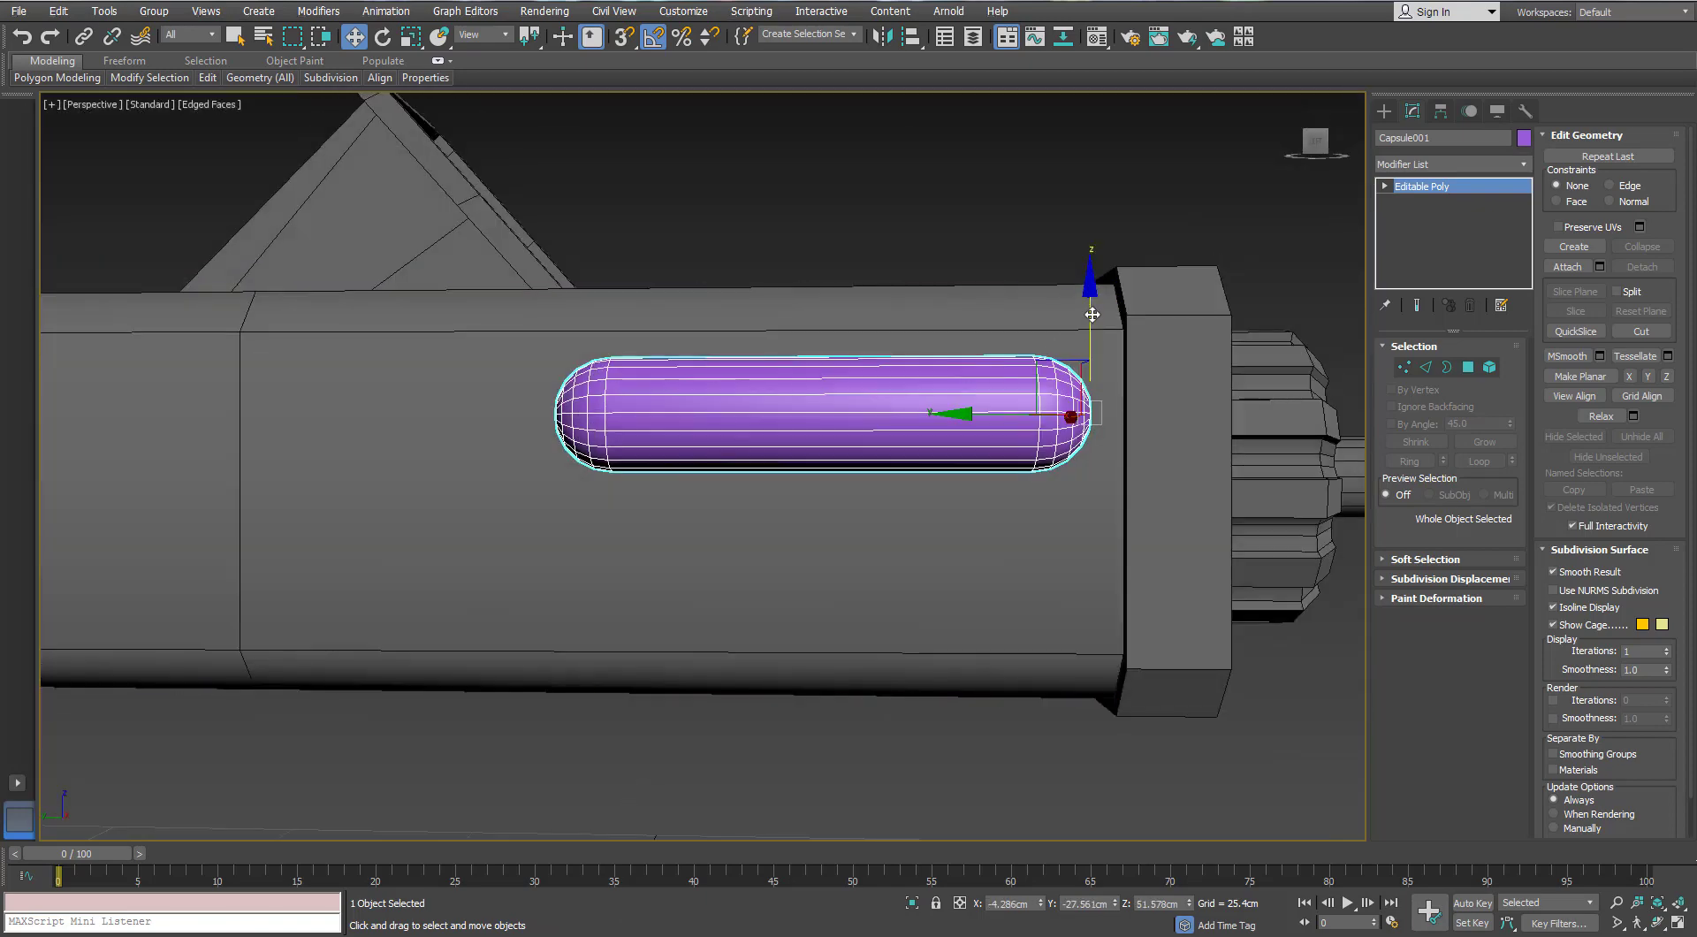
Lengthen the half capsule along the body by moving one rounded end's vertices along Y to about 2.186 cm
left_click(1403, 367)
middle_click_drag(576, 525, 797, 522)
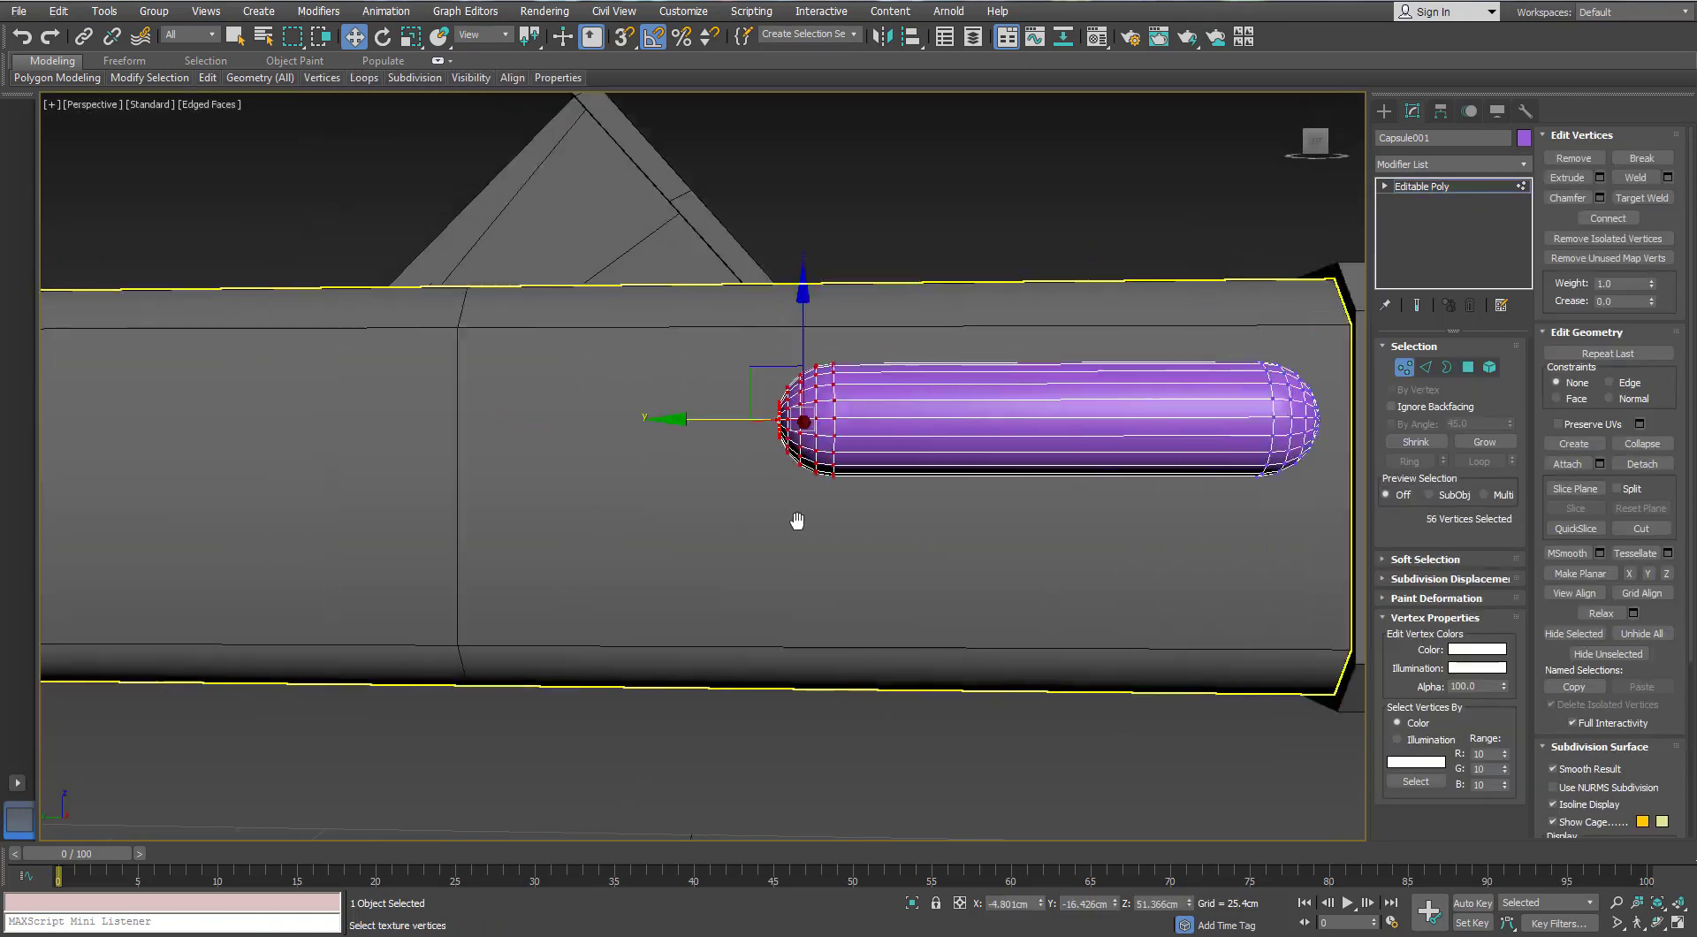
scroll(798, 521, "down", 5)
left_click_drag(496, 496, 151, 505)
mouse_move(231, 486)
middle_mouse_down("alt")
mouse_move(251, 485)
mouse_move(227, 482)
middle_mouse_up("alt")
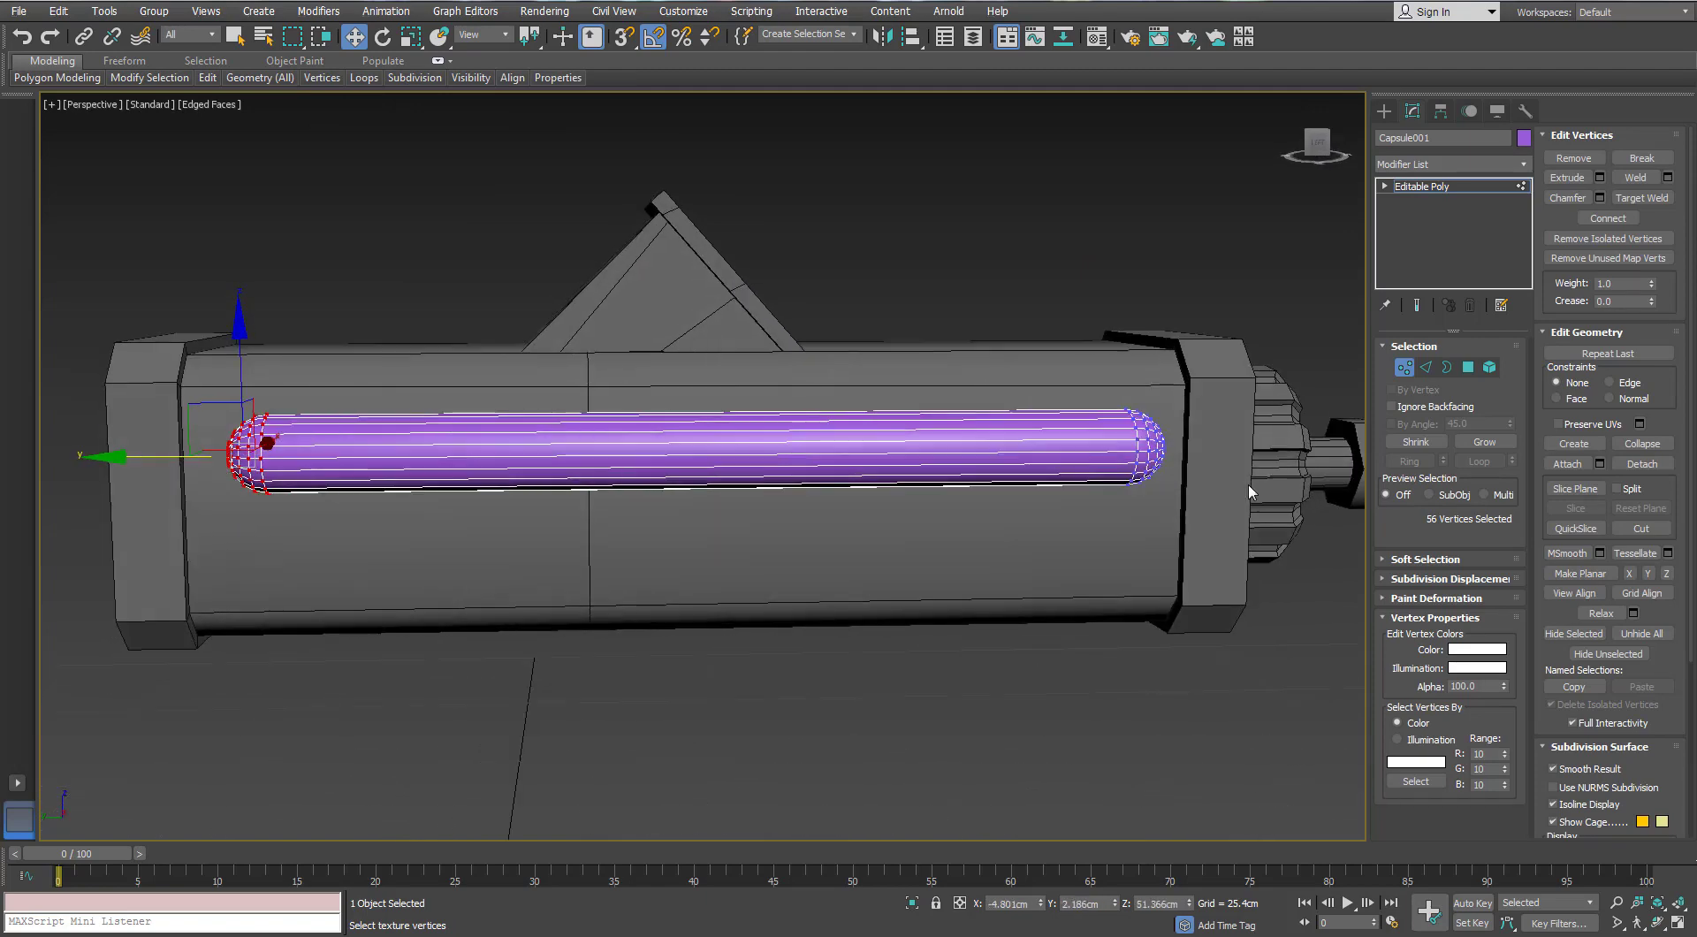
middle_click_drag(1248, 485, 1197, 473, "alt")
left_click_drag(1160, 396, 1157, 495)
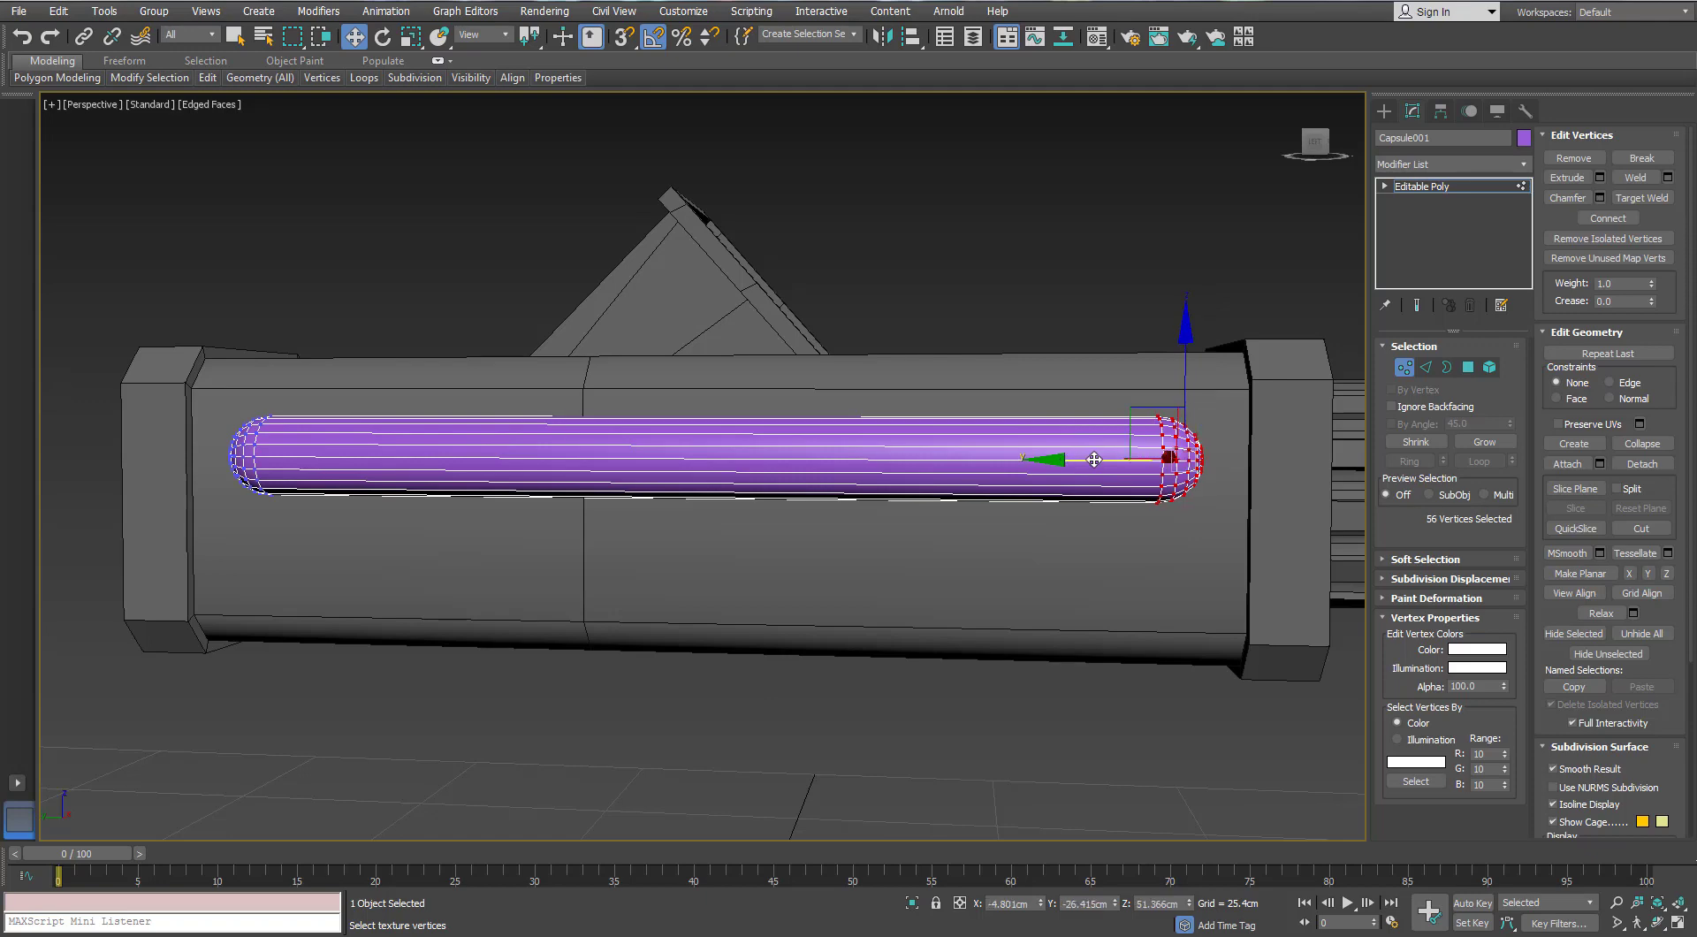
middle_click_drag(897, 476, 753, 528, "alt")
left_click(1407, 367)
Scale the half capsule along X to adjust how far it protrudes from the body's side
middle_click_drag(1070, 431, 1000, 447, "alt")
scroll(1000, 447, "up", 3)
key("r")
scroll(919, 523, "up", 1)
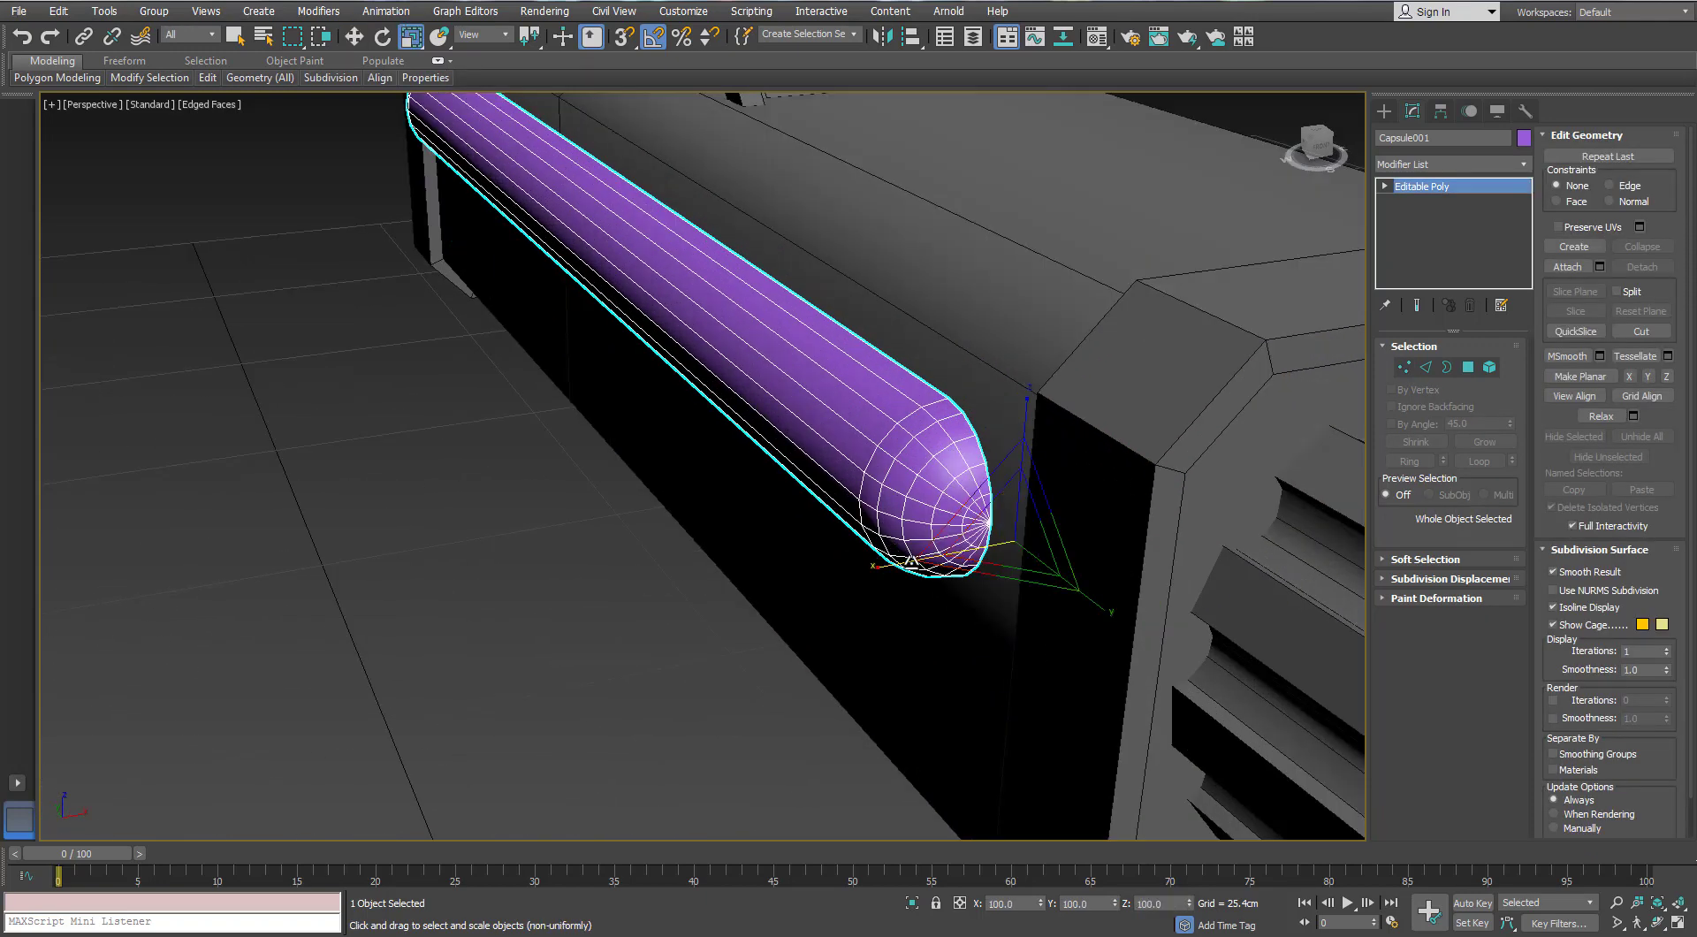
left_click_drag(978, 511, 971, 532)
middle_click_drag(968, 531, 977, 482, "alt")
scroll(684, 451, "down", 3)
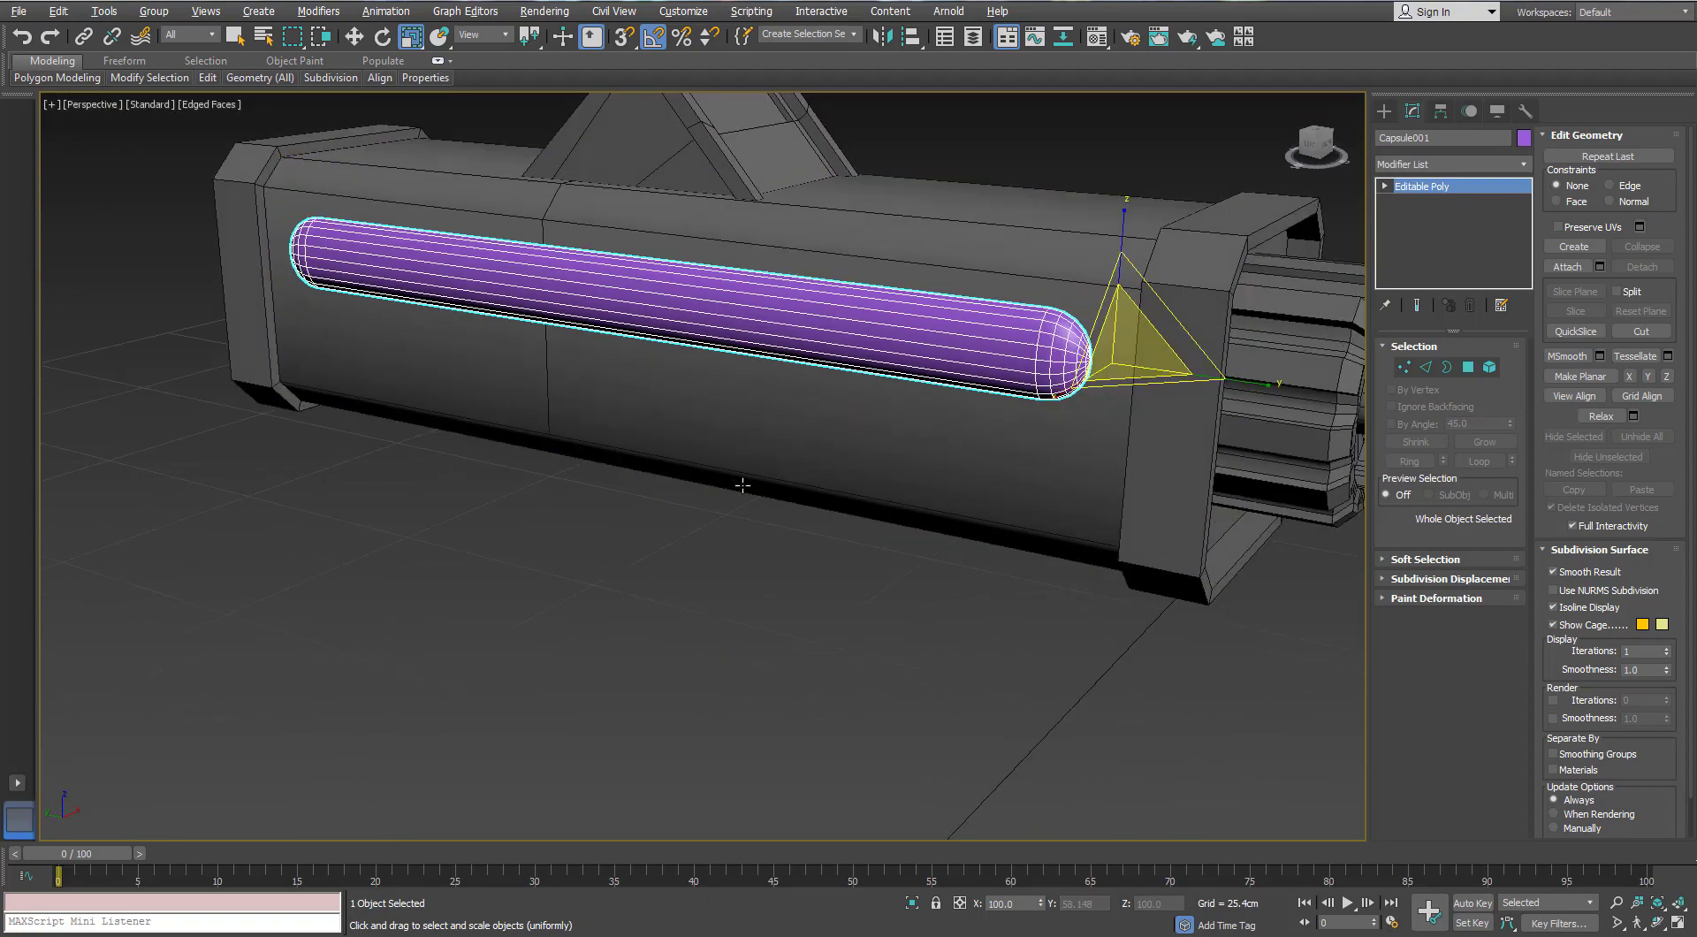
Select the long body and set it to edge editing with the Move tool active and no edges selected
middle_click_drag(684, 450, 801, 541, "alt")
left_click(805, 541)
left_click(665, 407)
middle_click_drag(664, 406, 738, 382, "alt")
left_click(1425, 370)
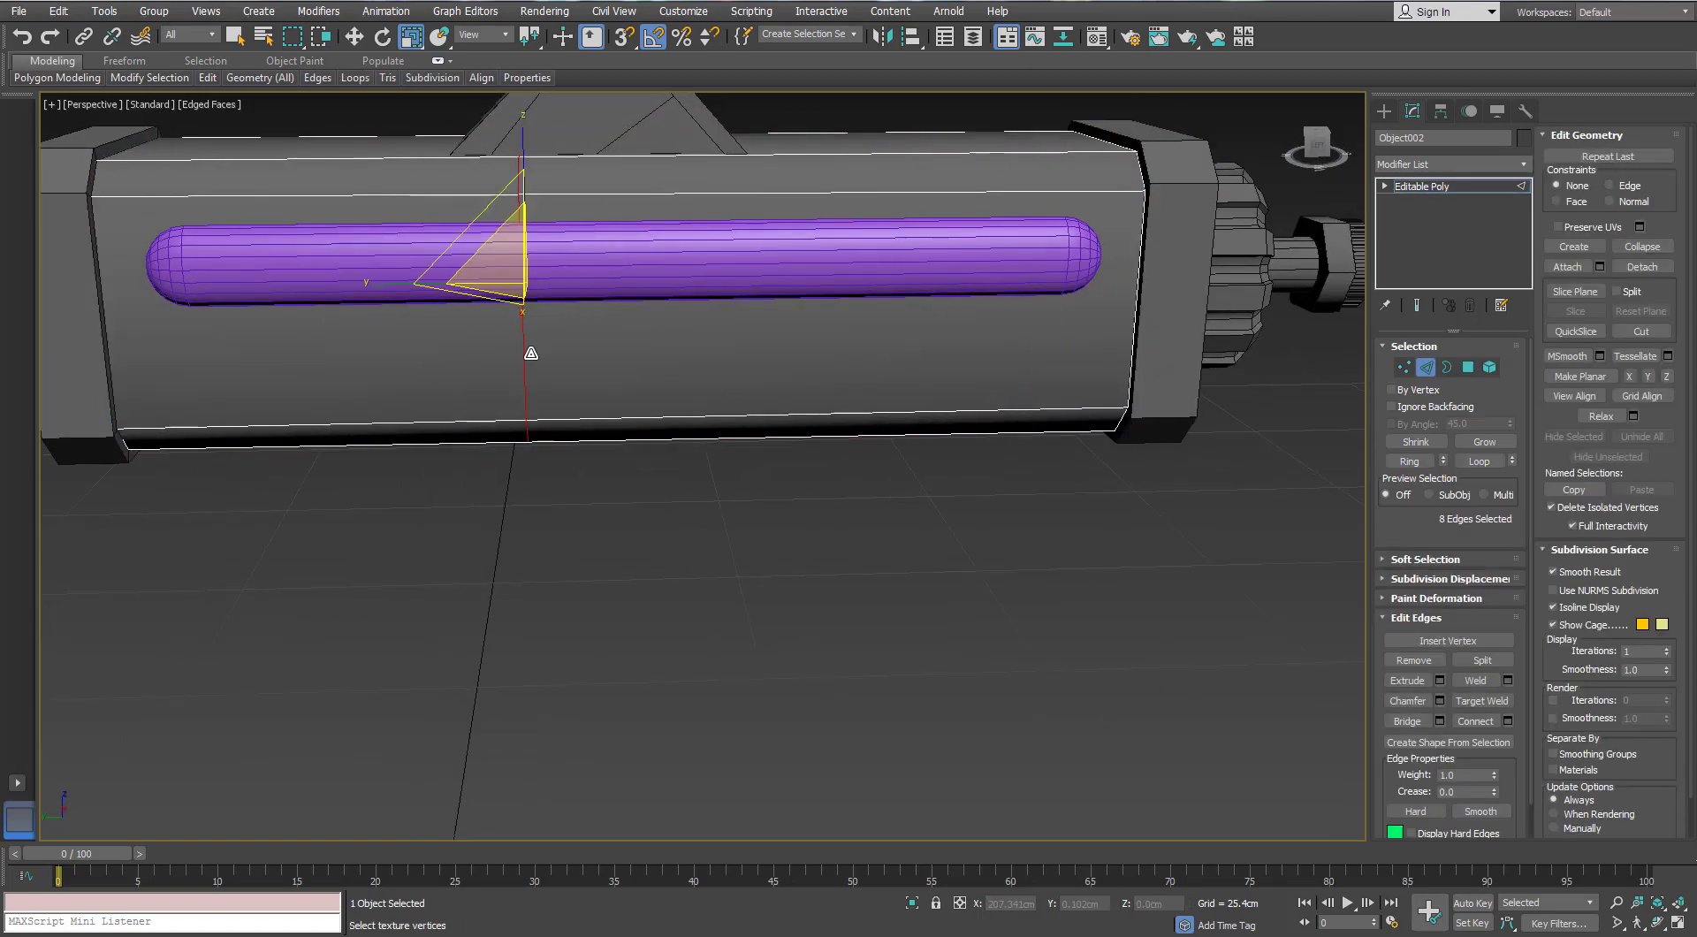
key("w")
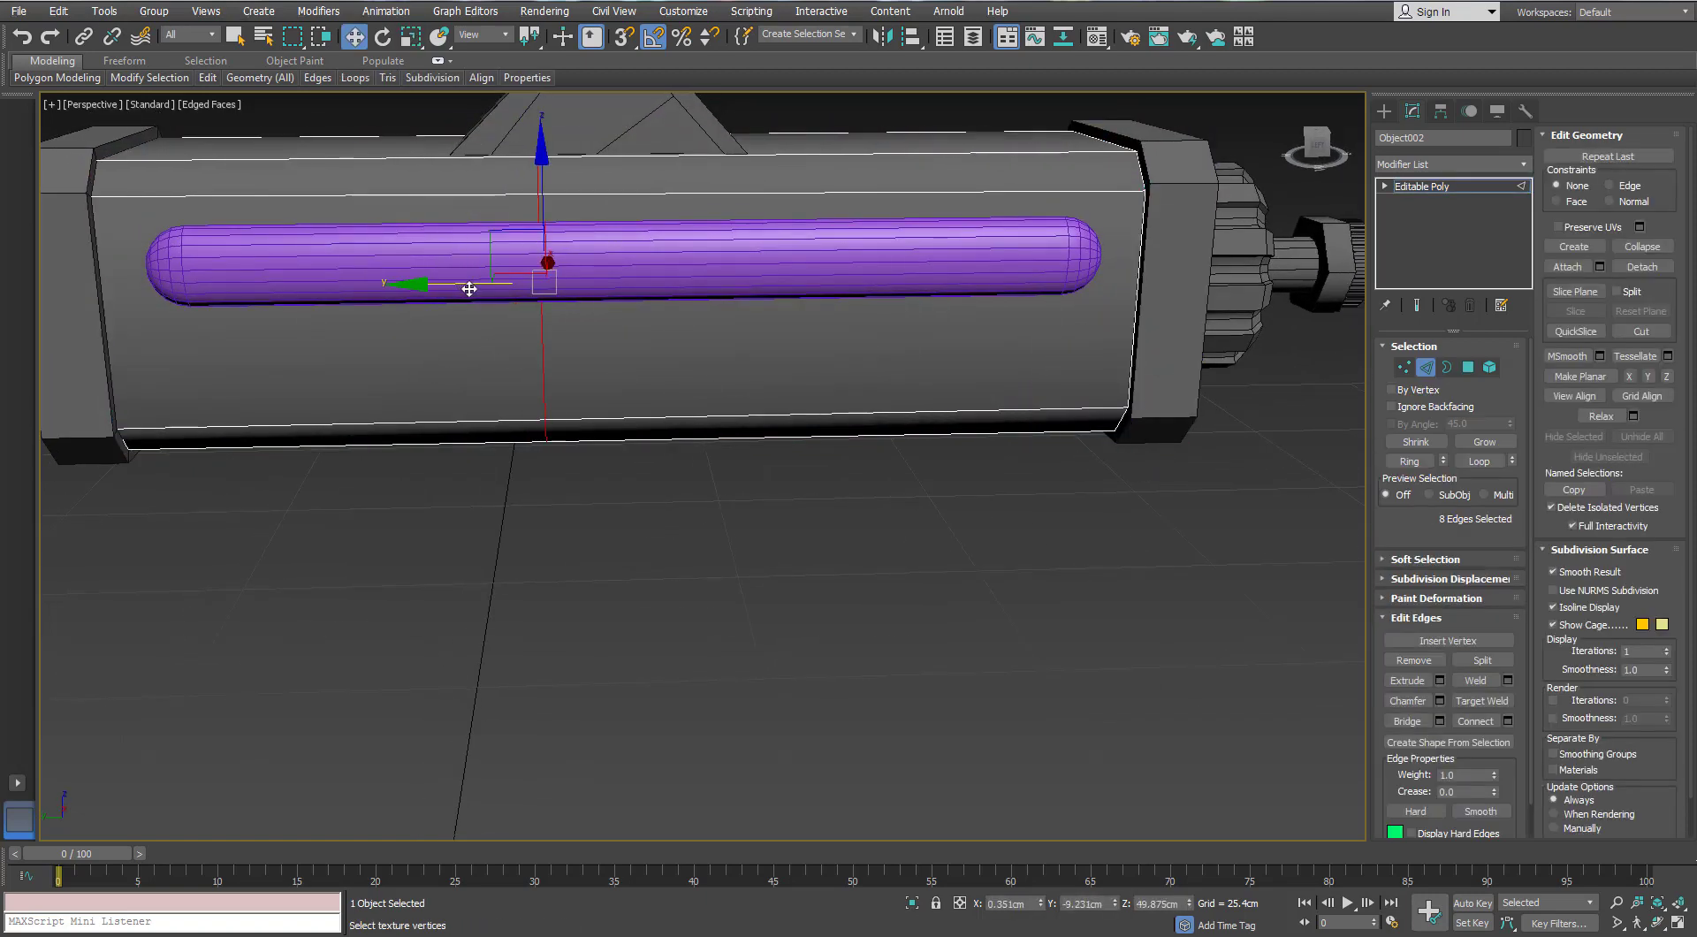
middle_click_drag(619, 355, 598, 361, "alt")
left_click(599, 361)
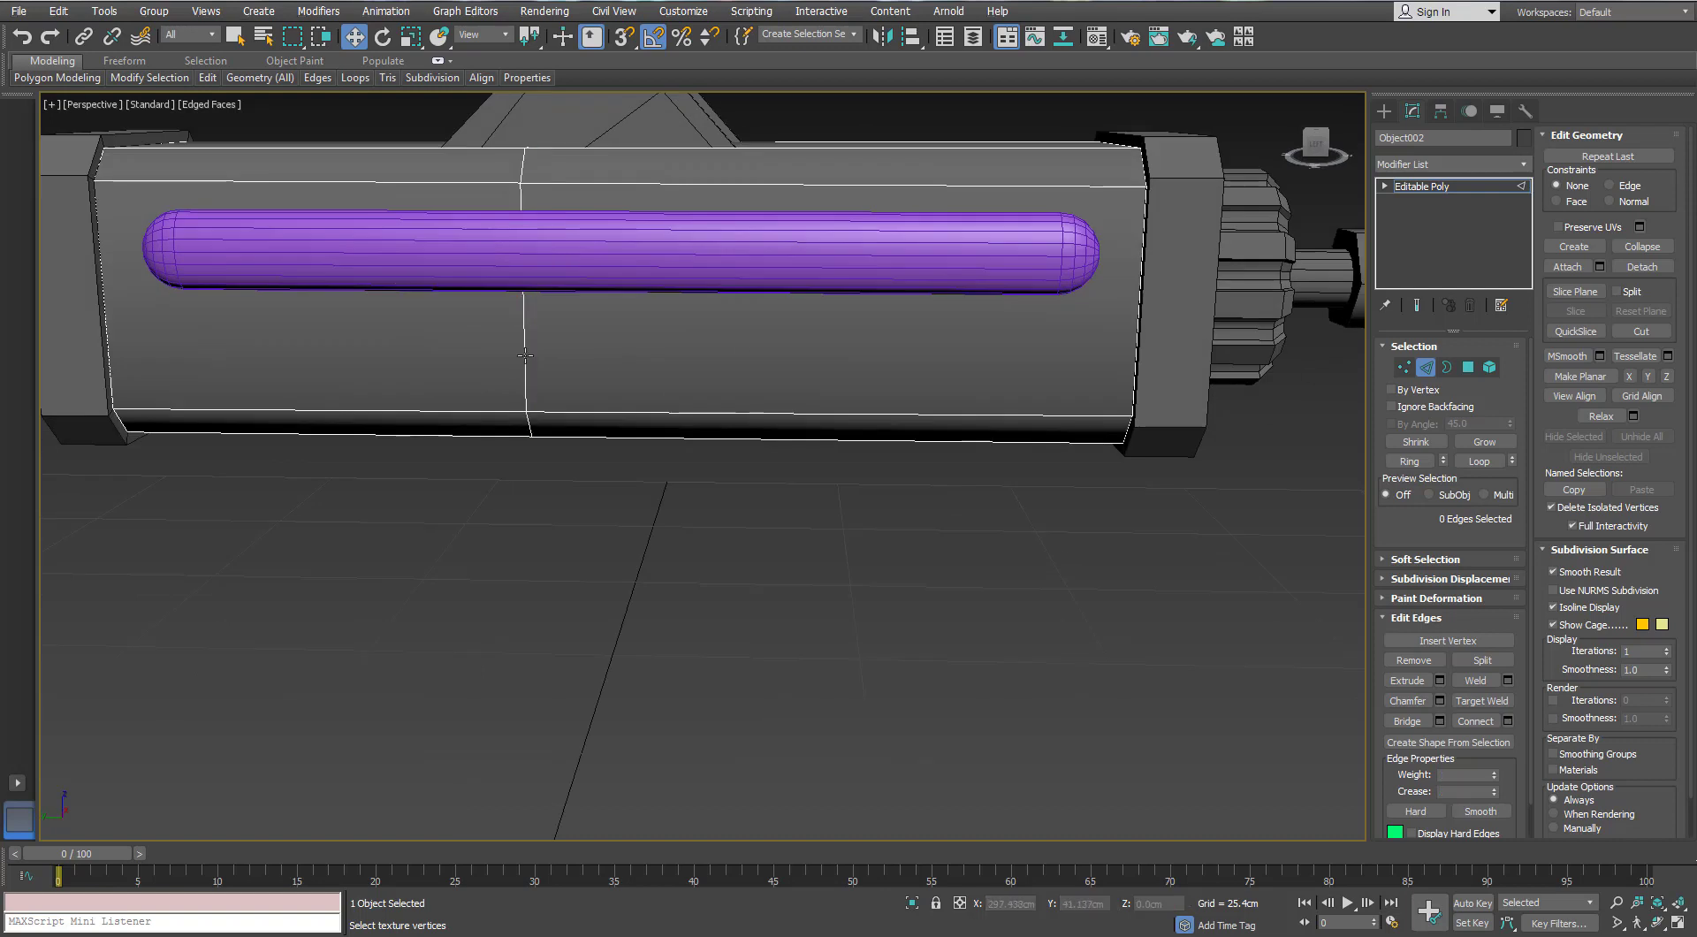
Insert a lengthwise edge loop with SwiftLoop along the body's side below the half capsule
mouse_move(223, 80)
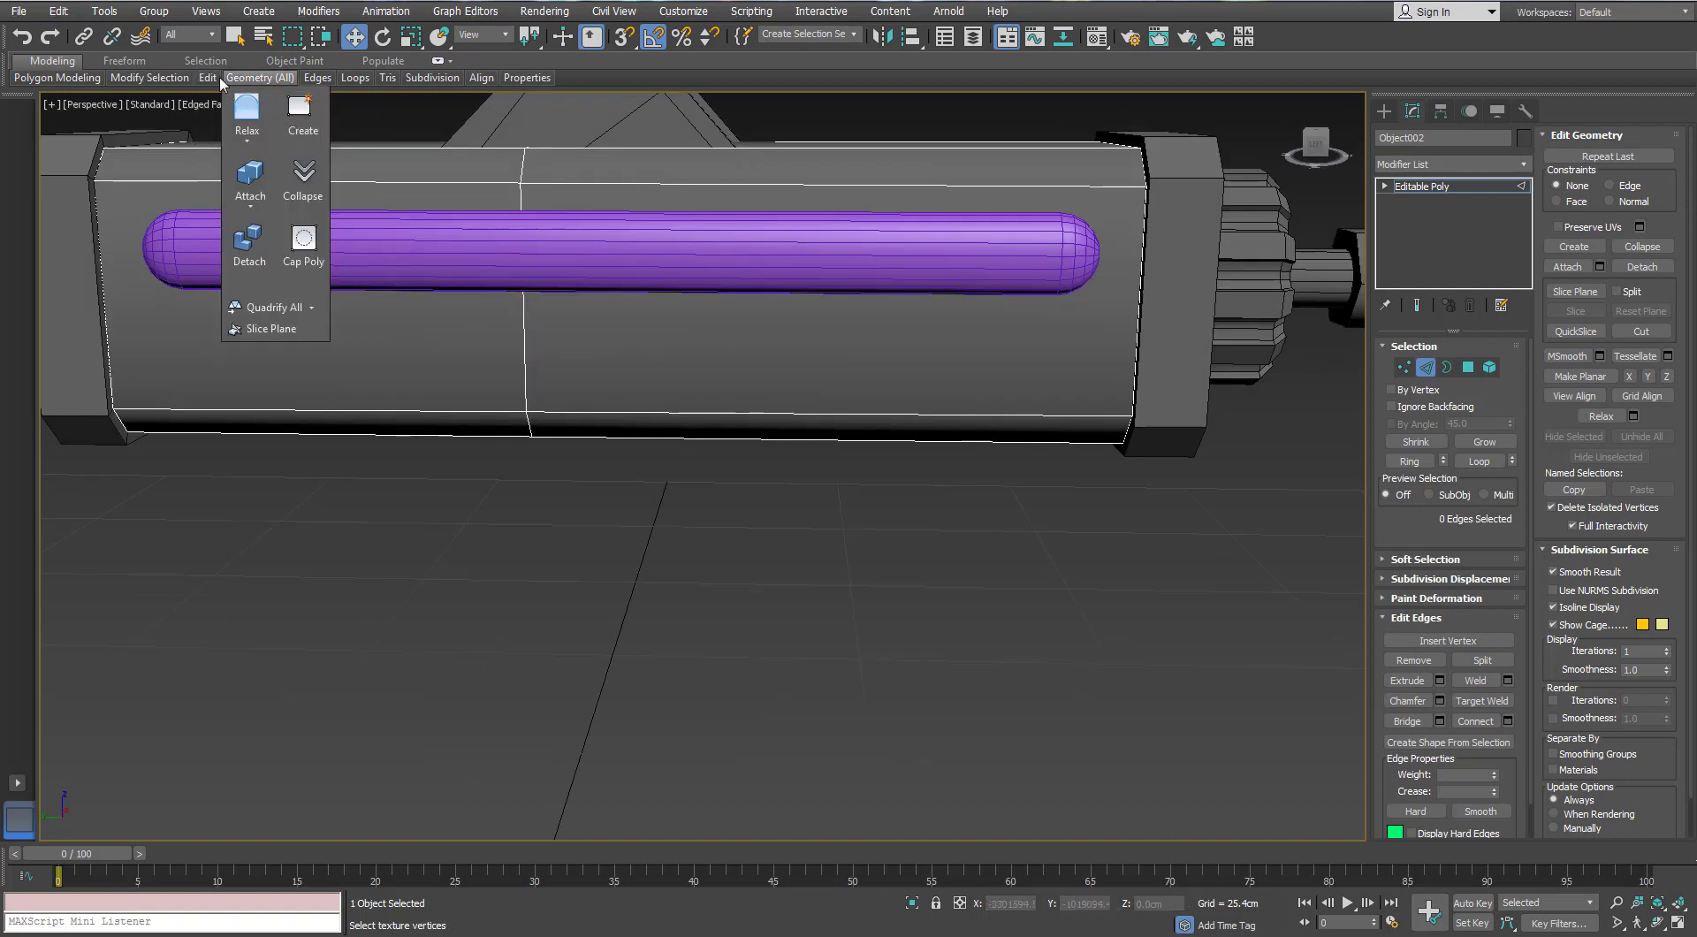
left_click(351, 122)
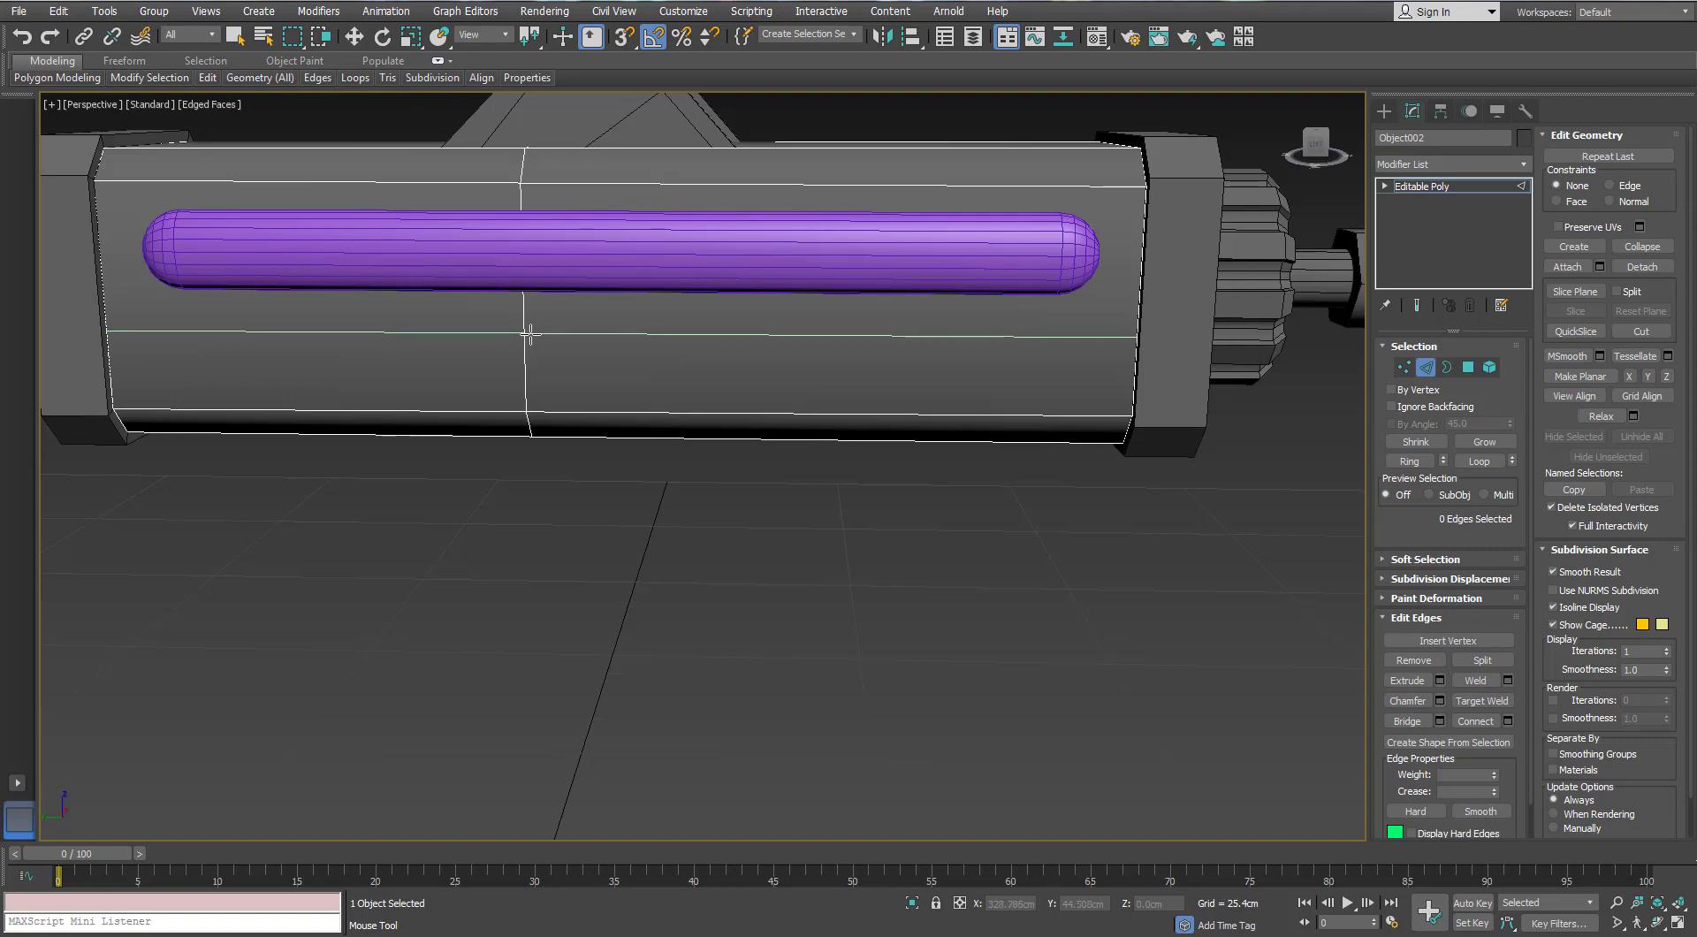
left_click(530, 334)
key("w")
Try to select the lower polygons of the body's half next to the ribbed cylinder
mouse_move(707, 454)
middle_mouse_down("alt")
mouse_move(781, 451)
mouse_move(825, 411)
mouse_move(733, 453)
middle_mouse_up("alt")
left_click(1468, 368)
left_click_drag(919, 563, 798, 402)
middle_click_drag(798, 402, 663, 473, "alt")
left_click(1406, 702)
scroll(628, 448, "up", 3)
left_click(680, 431)
left_click(679, 376, "ctrl")
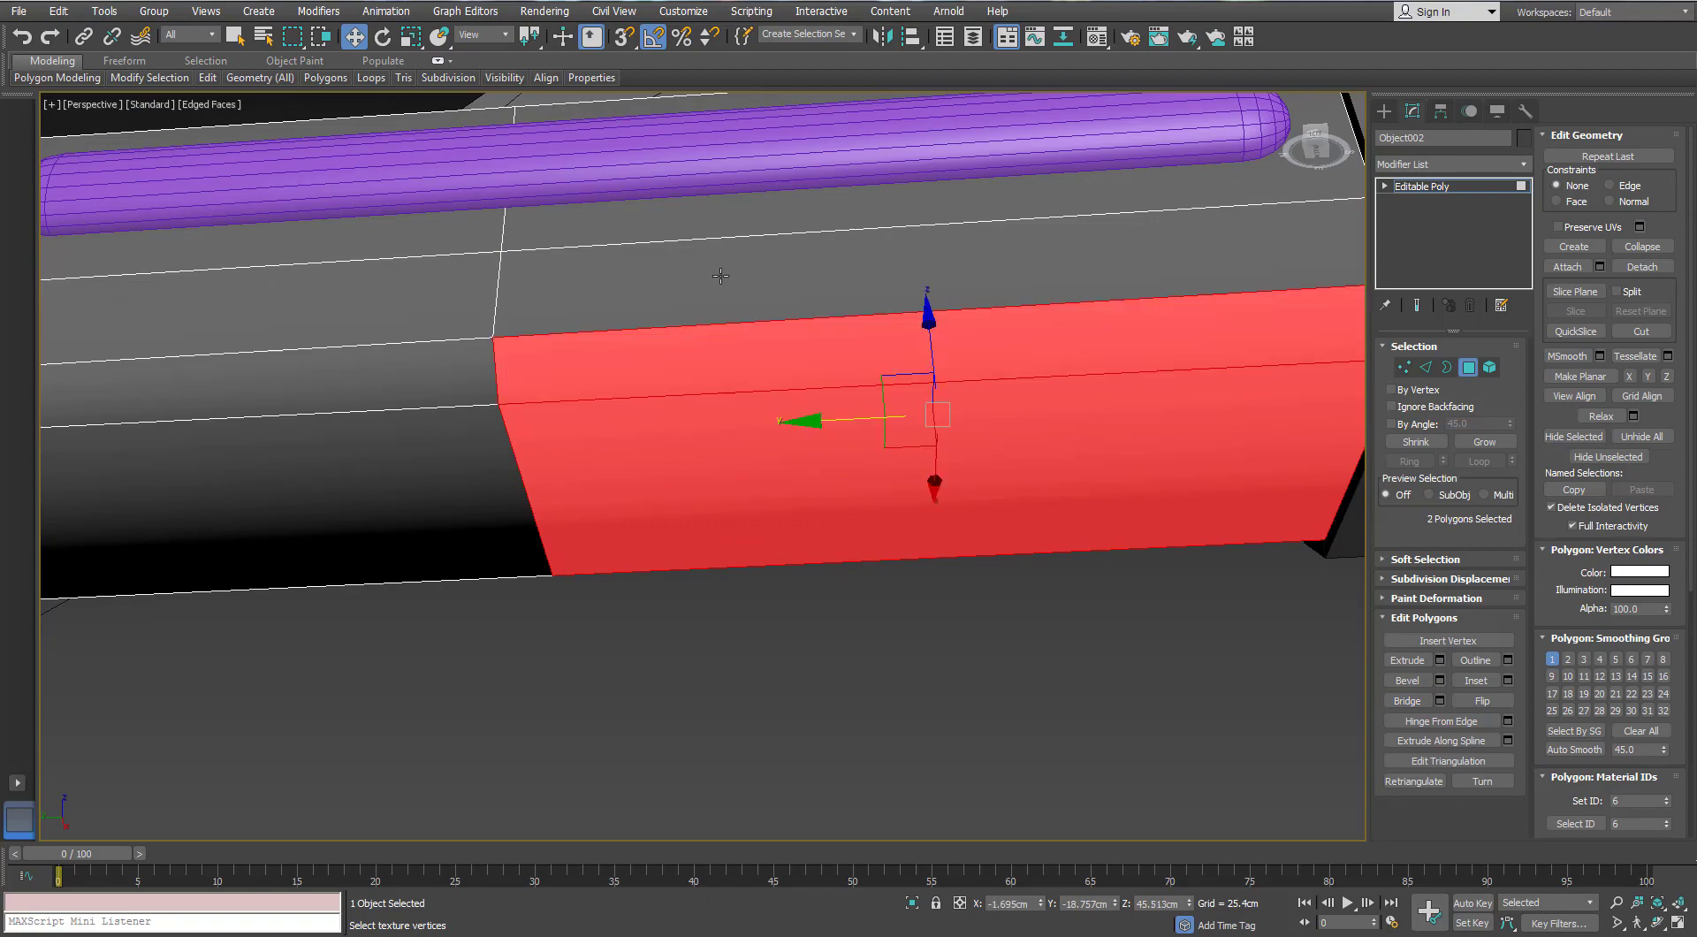
left_click(719, 275, "ctrl")
middle_click_drag(725, 292, 477, 442, "alt")
left_click(556, 322, "ctrl")
middle_click_drag(557, 331, 1121, 565, "alt")
scroll(456, 459, "down", 3)
left_click(682, 662)
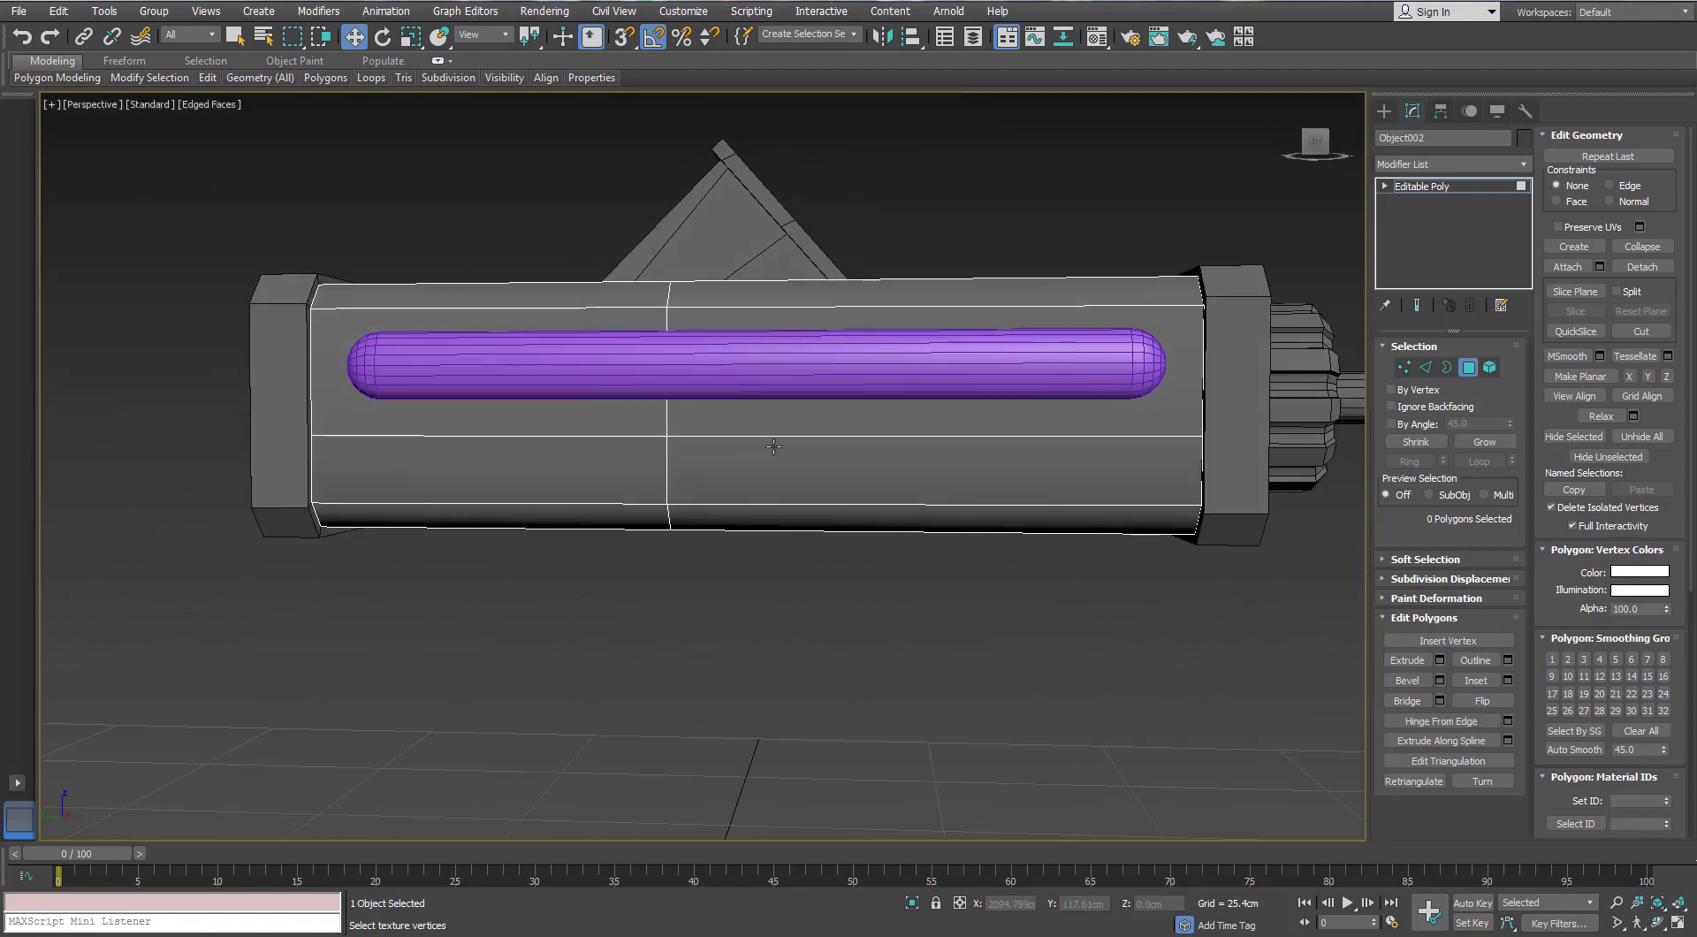
left_click(1135, 419)
left_click(1148, 596)
Remove the lengthwise SwiftLoop edge loop and its vertices from the body
left_click(1425, 367)
double_click(1138, 432)
key("BackSpace")
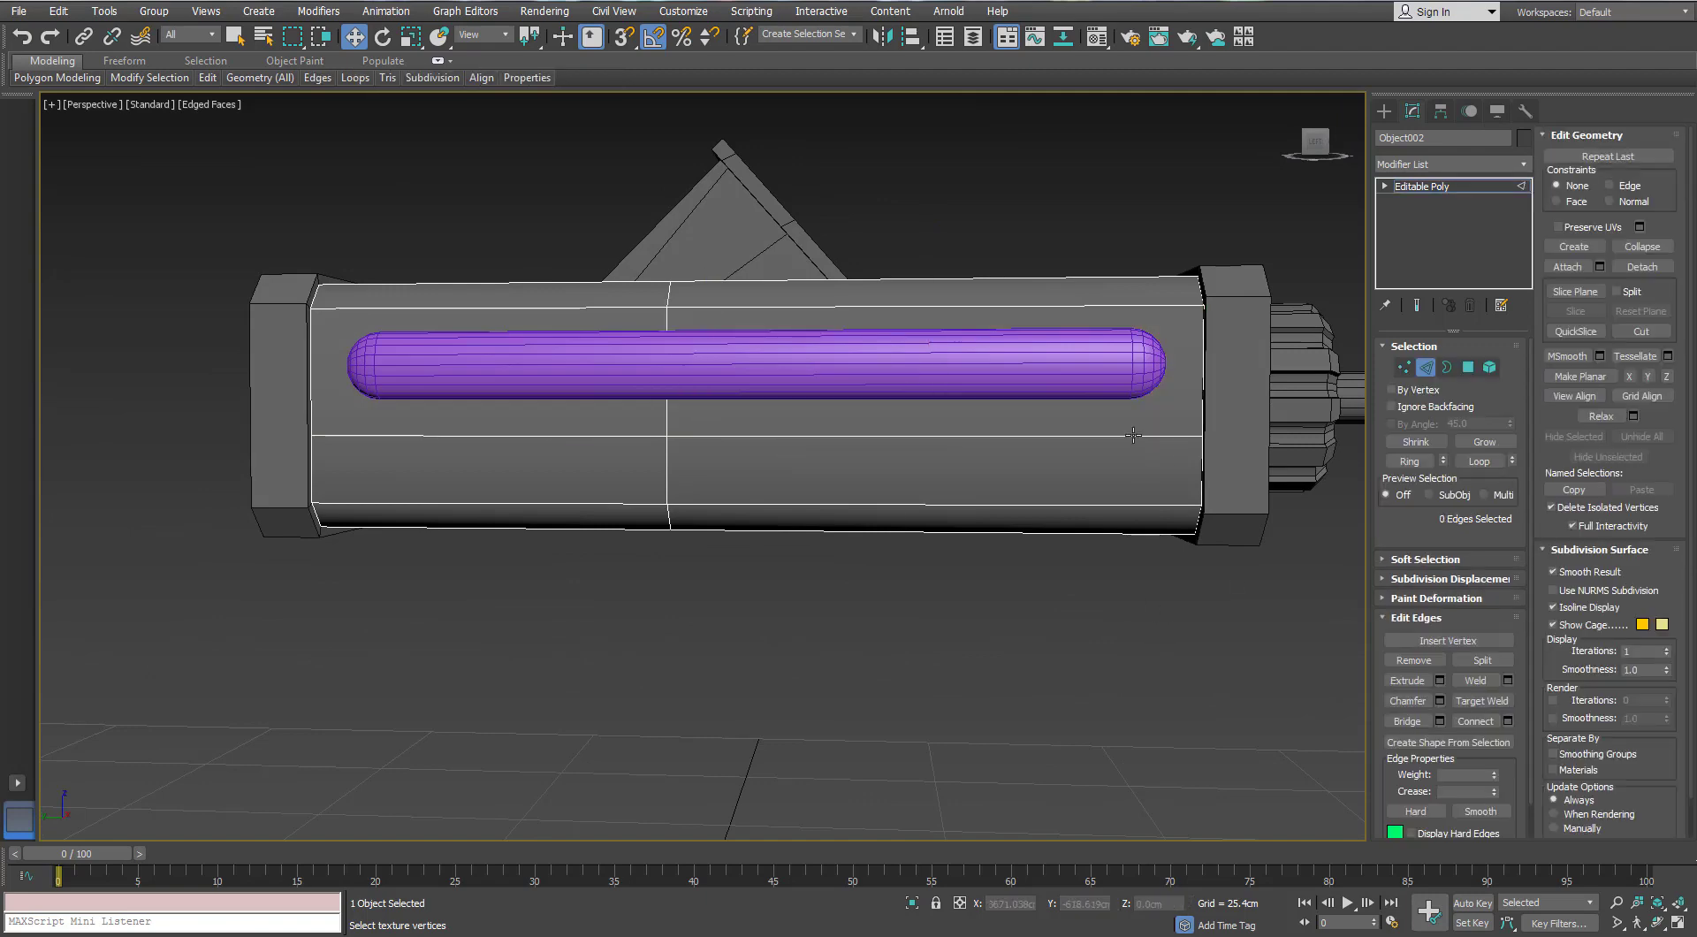
key("ctrl+z")
key("ctrl+BackSpace")
Try to connect the vertical edges on the body's side with 1 segment, pinch 0 and slide 32
left_click(669, 457)
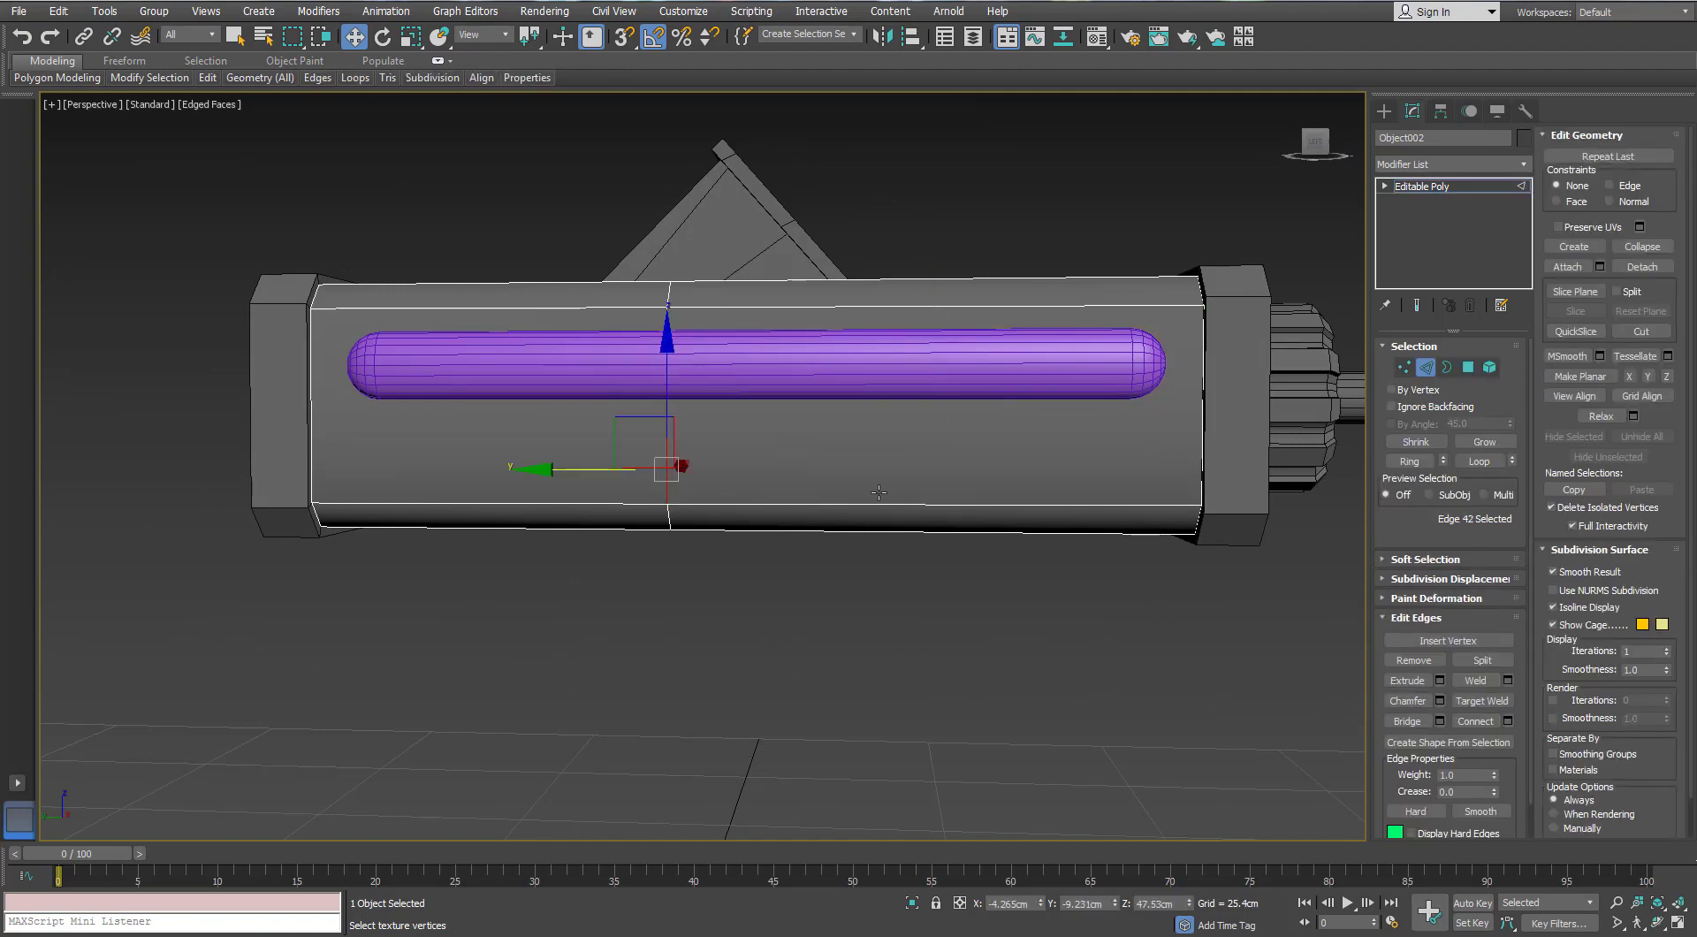
middle_click_drag(669, 457, 709, 412, "alt")
left_click(767, 419, "ctrl")
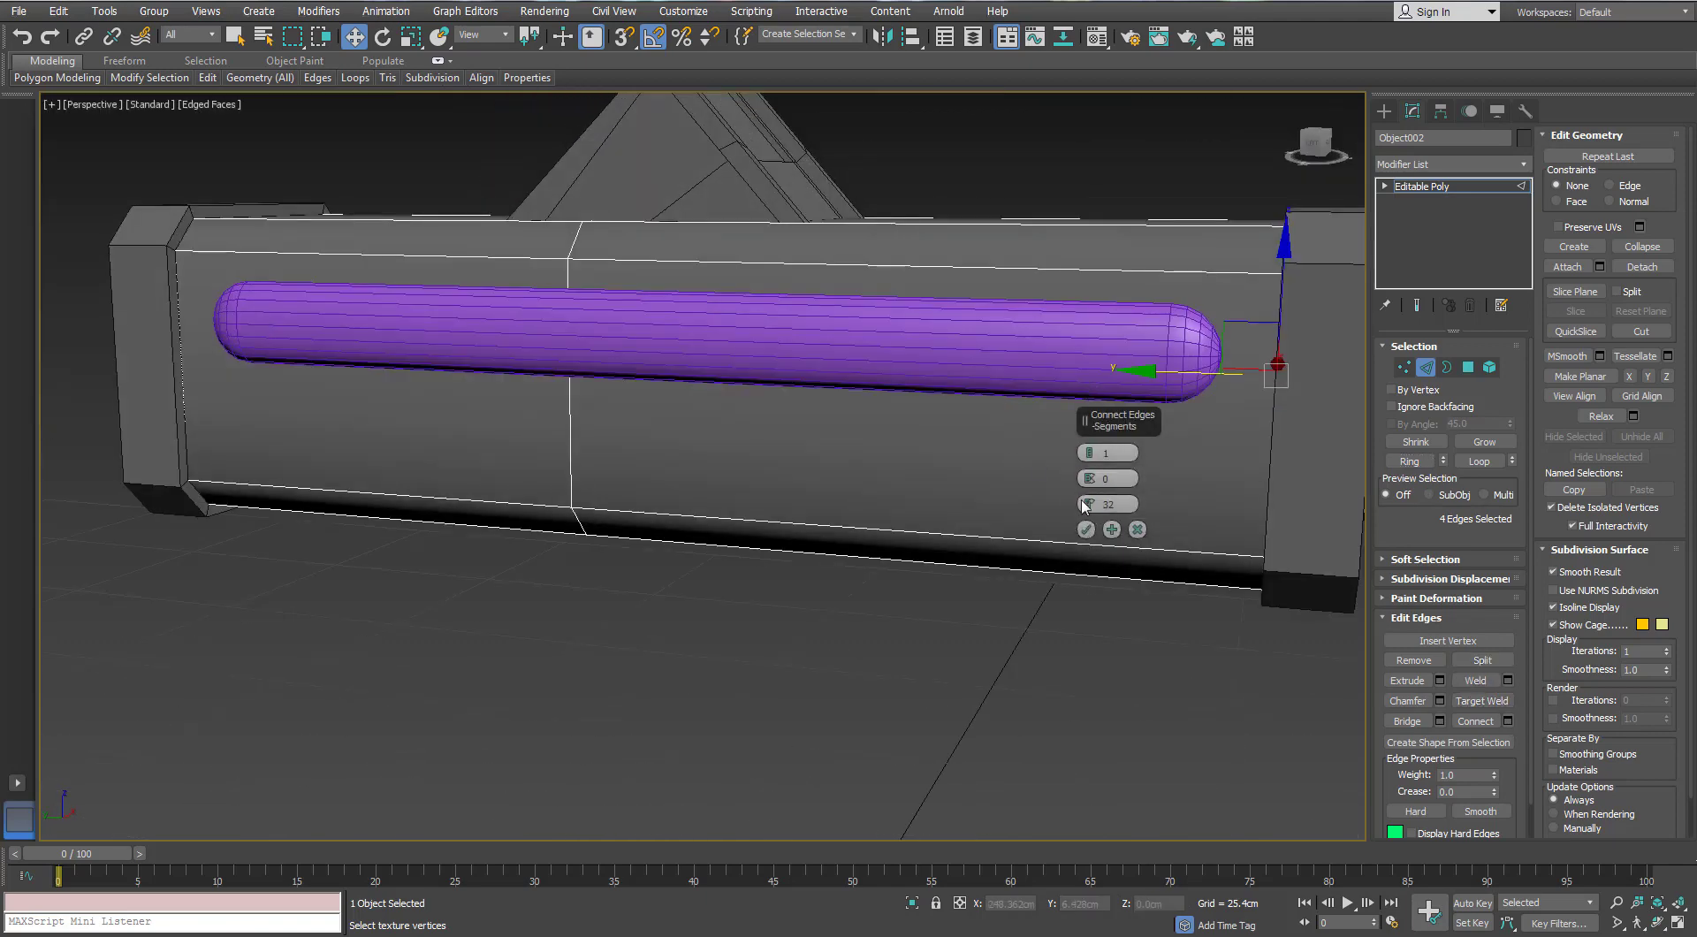
left_click(1087, 529)
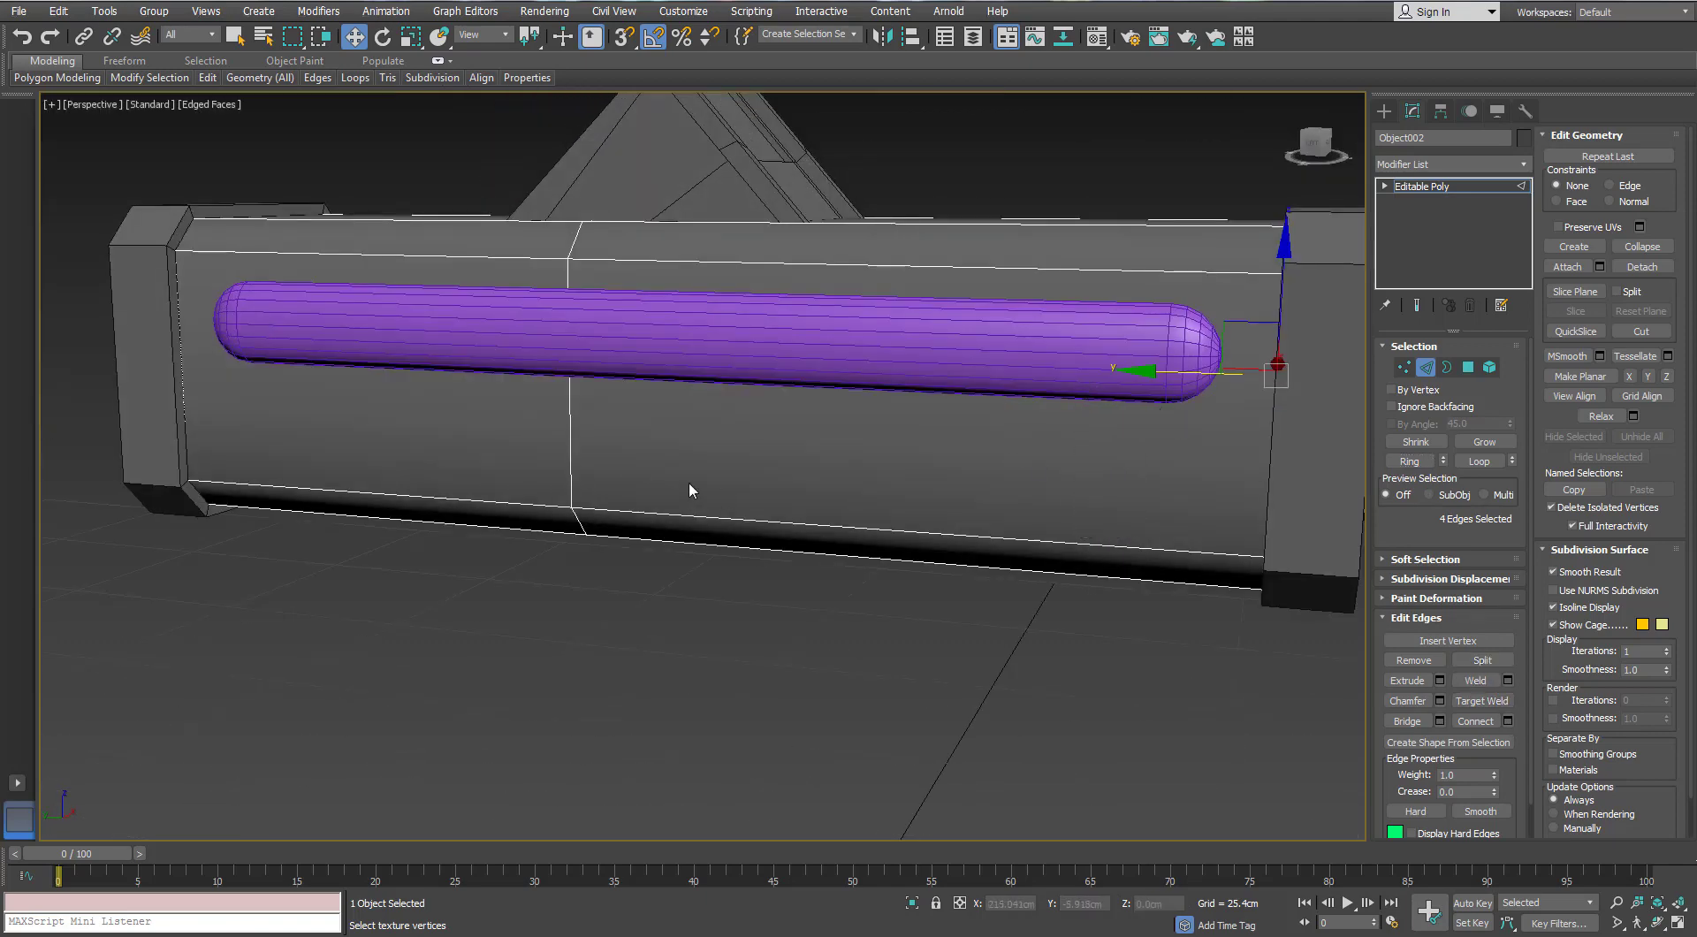
Connect the three vertices along the body's side into a lengthwise edge line, and remove those edges again
left_click(1407, 368)
middle_click_drag(567, 587, 584, 586, "alt")
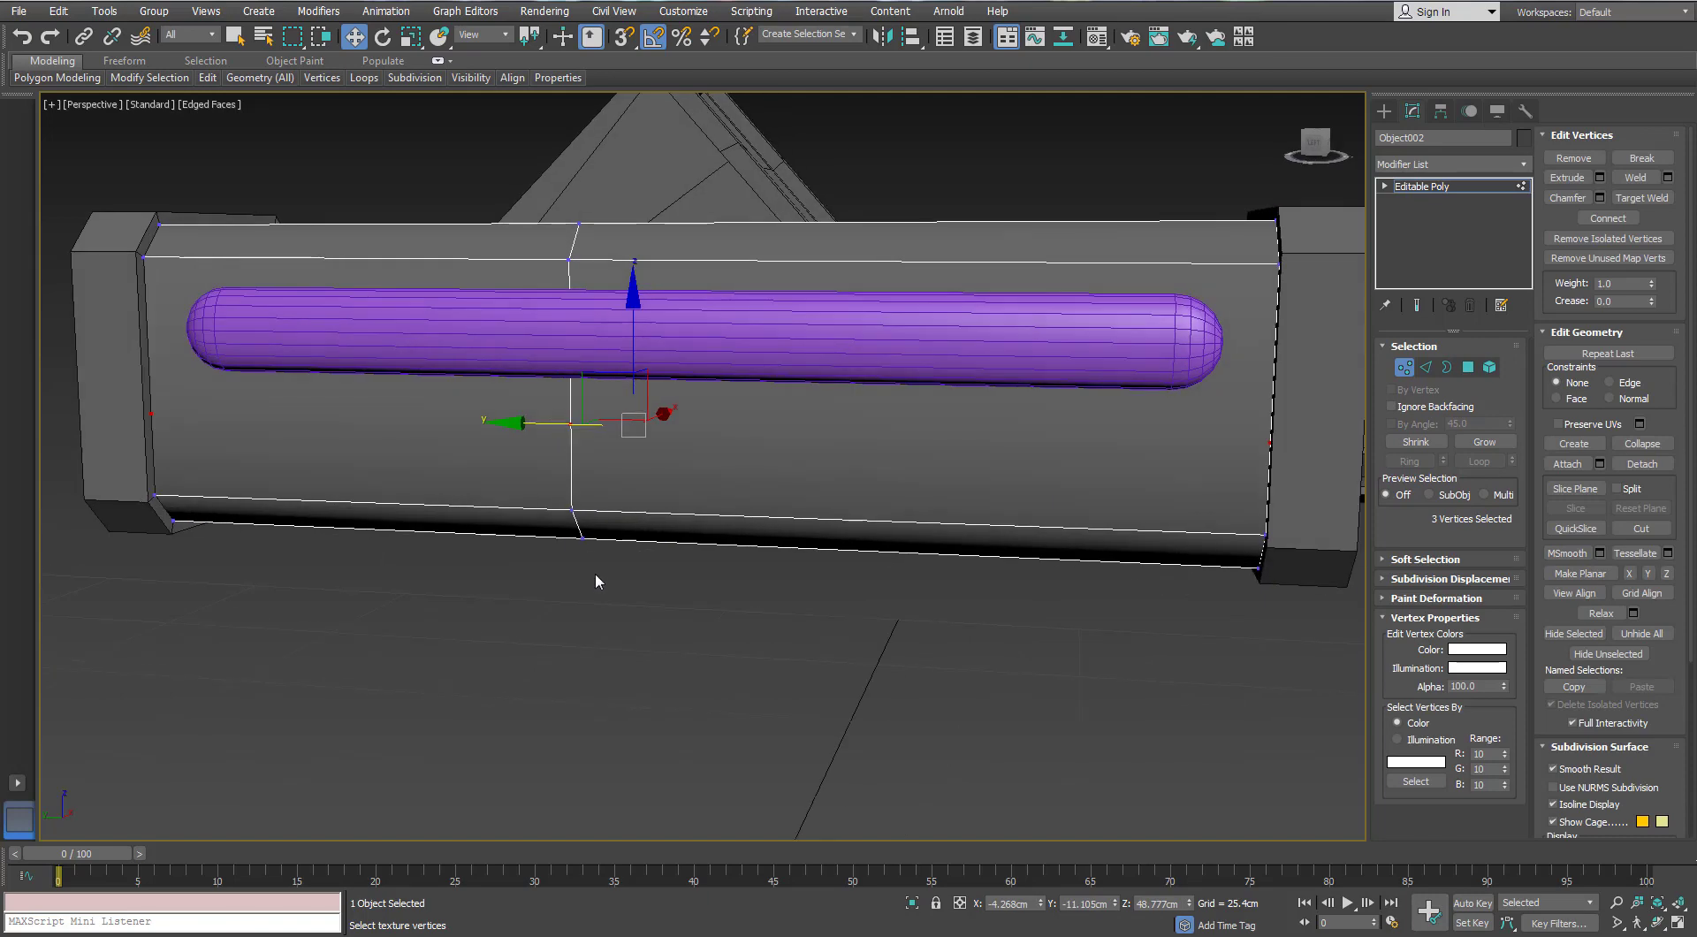
key("ctrl+shift+e")
left_click(1425, 366)
double_click(1232, 438)
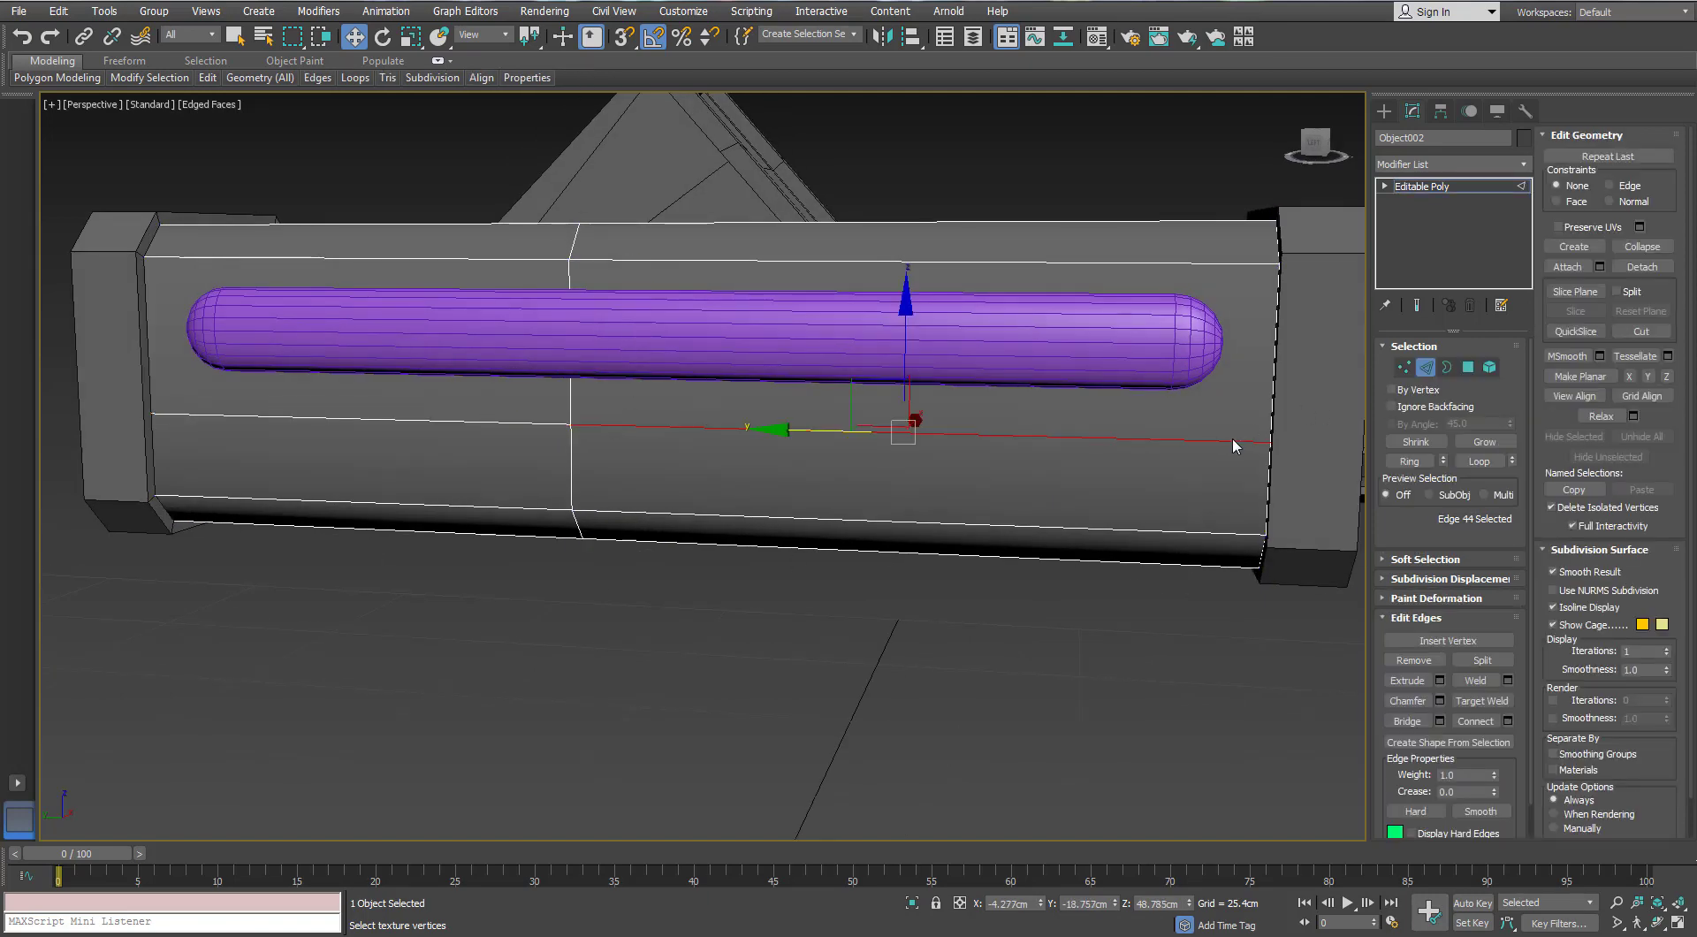
key("BackSpace")
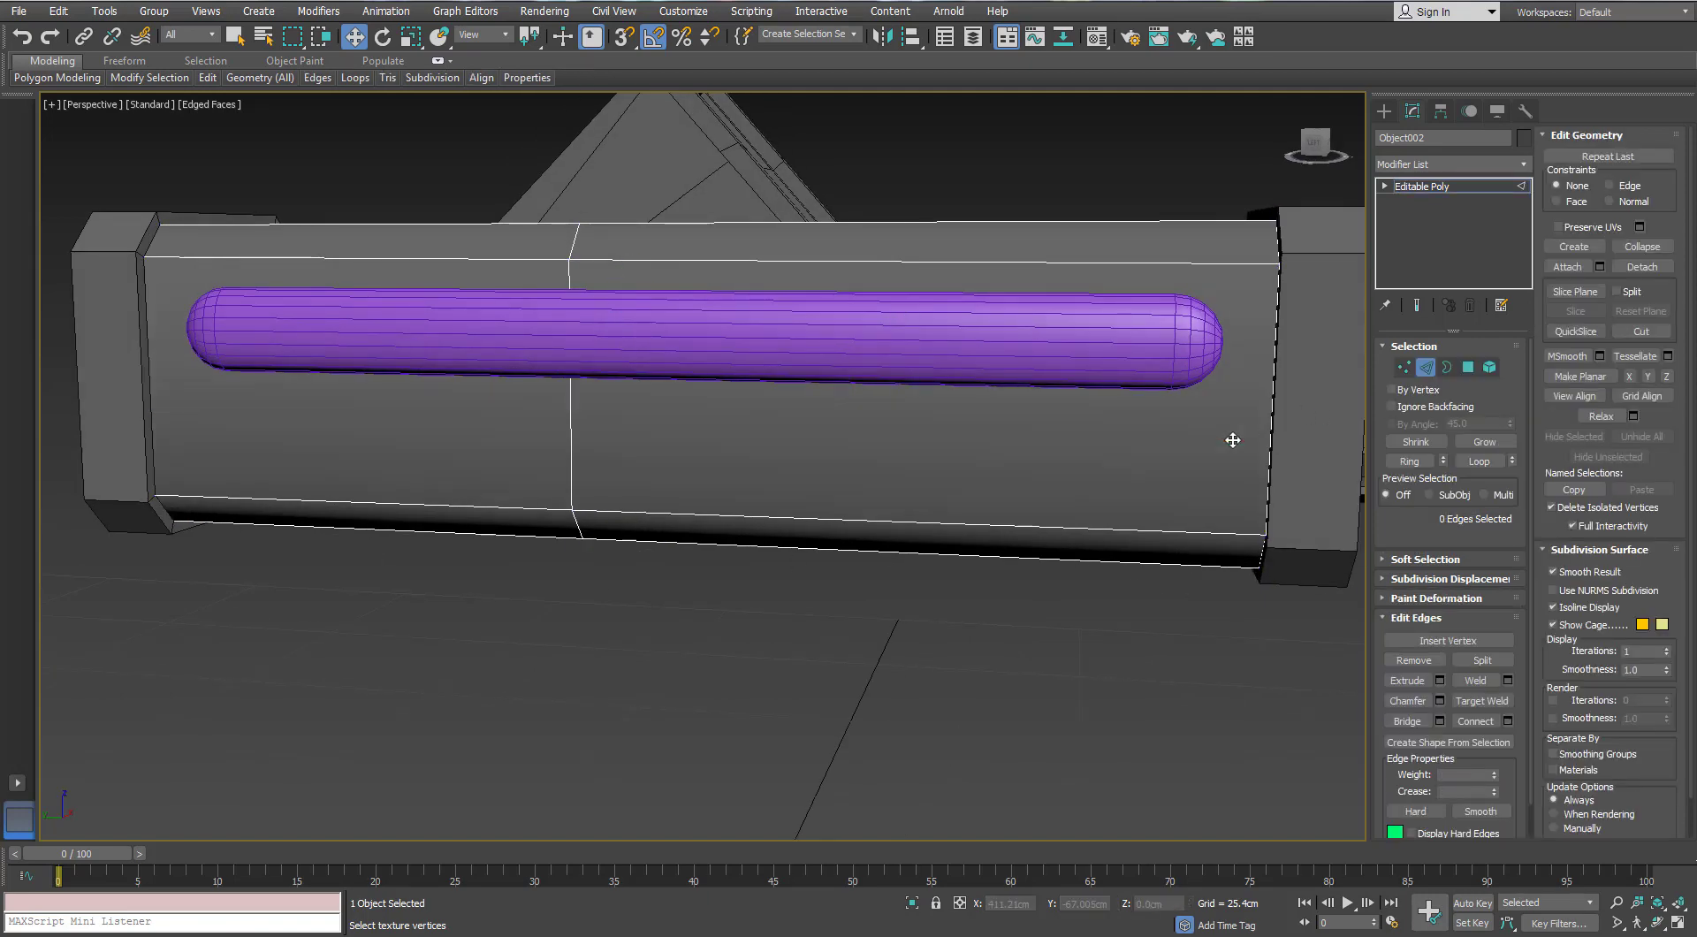
Ring-select the vertical edges on both body sides and connect them with 1 segment, pinch 0 and slide -28
left_click(1402, 365)
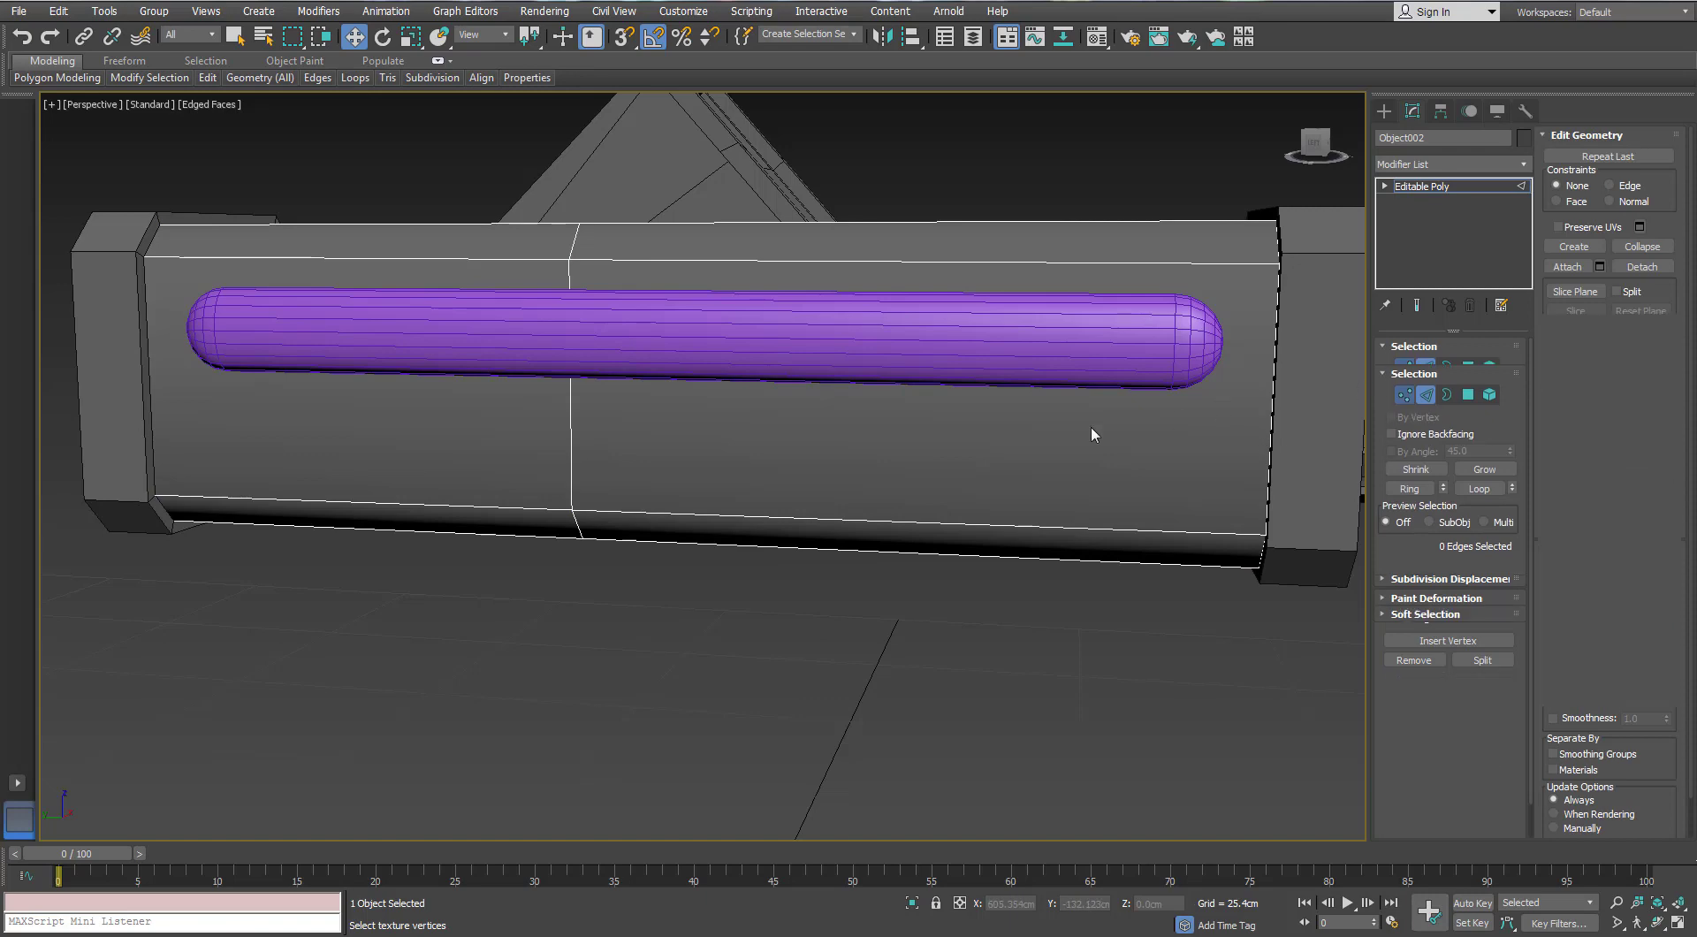
left_click(1426, 365)
left_click(571, 454)
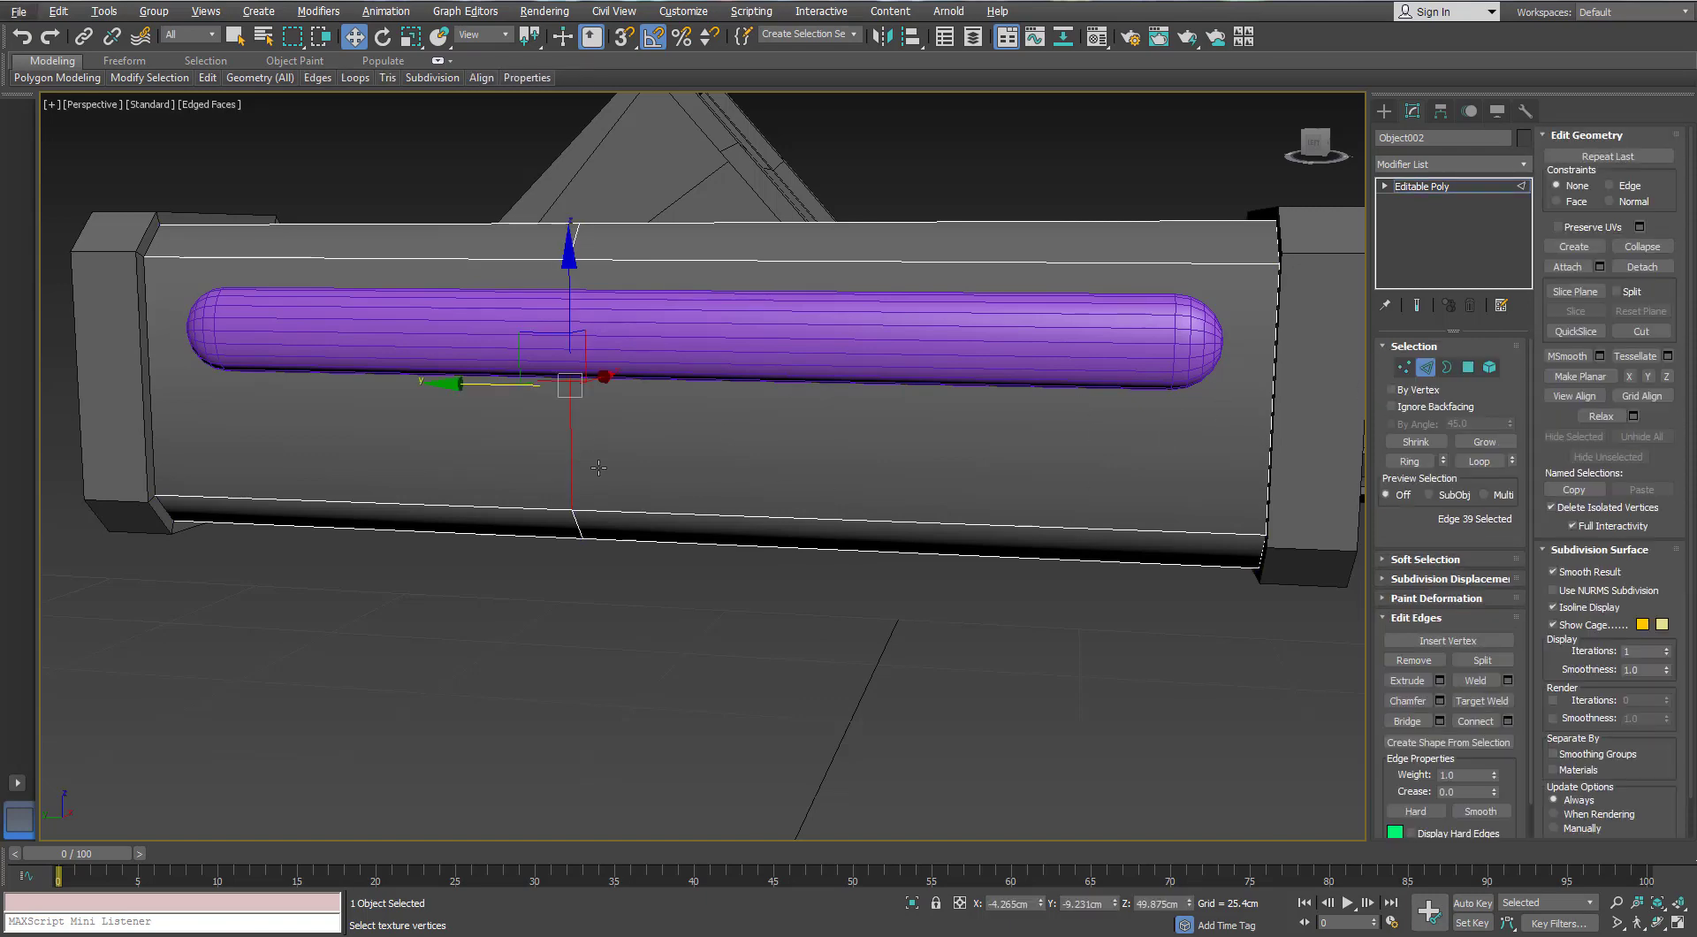
middle_click_drag(1153, 460, 789, 440, "alt")
left_click(792, 439, "ctrl")
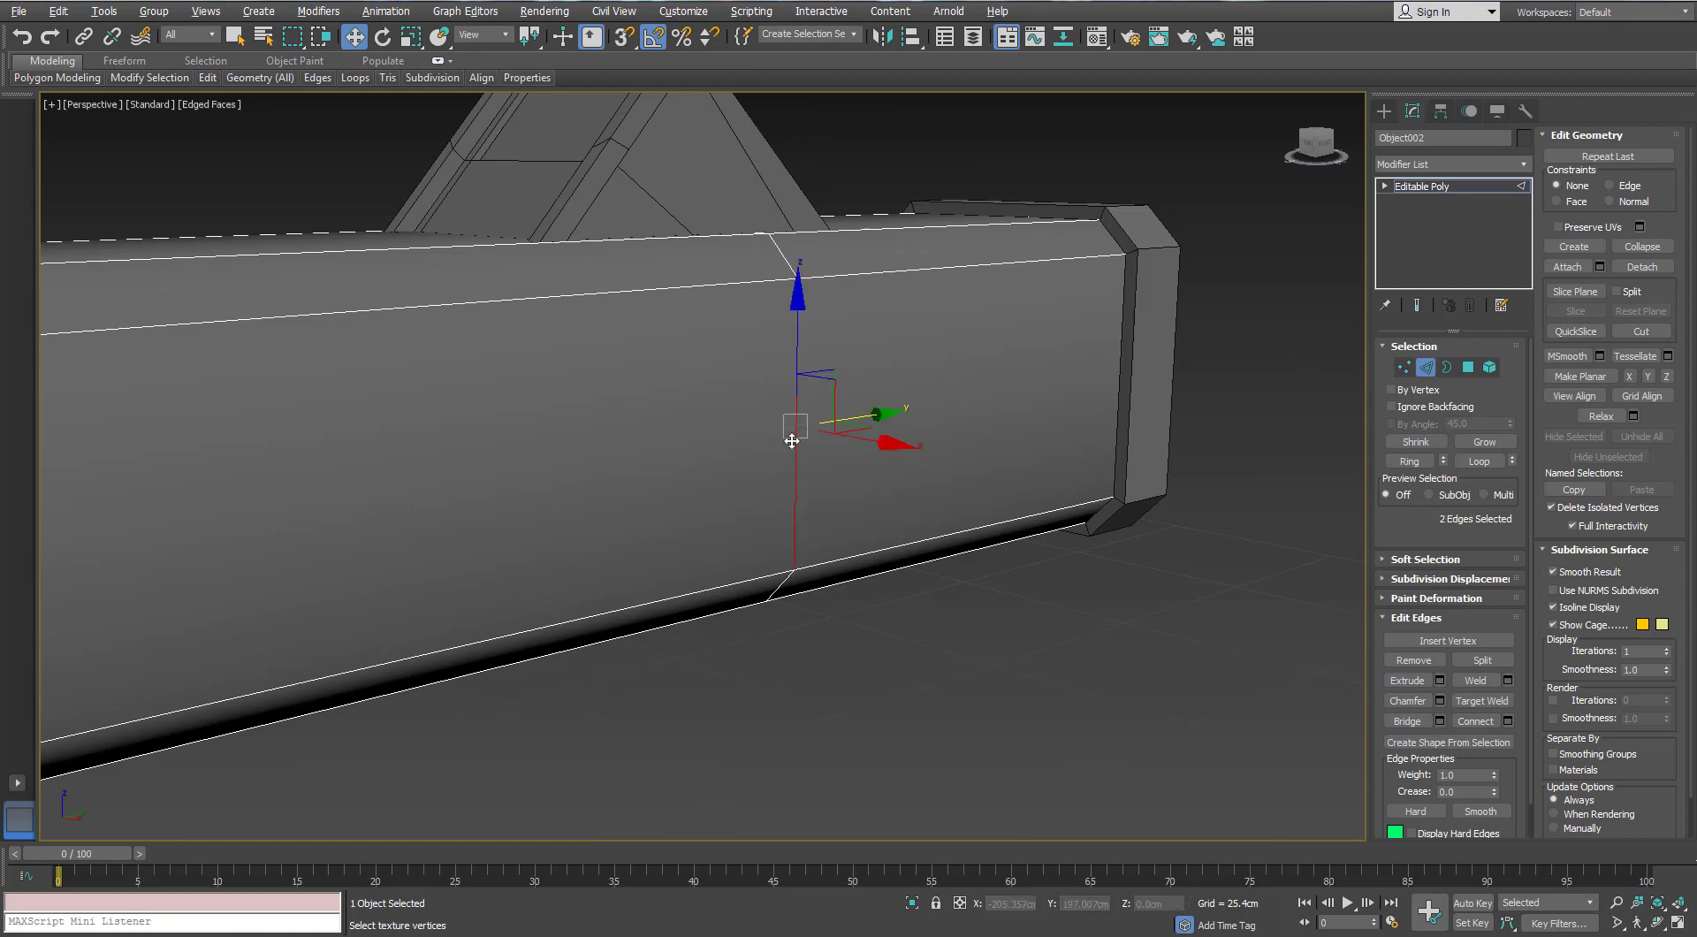
key("alt+r")
middle_click_drag(548, 482, 769, 521, "alt")
left_click(1508, 720)
scroll(629, 542, "down", 4)
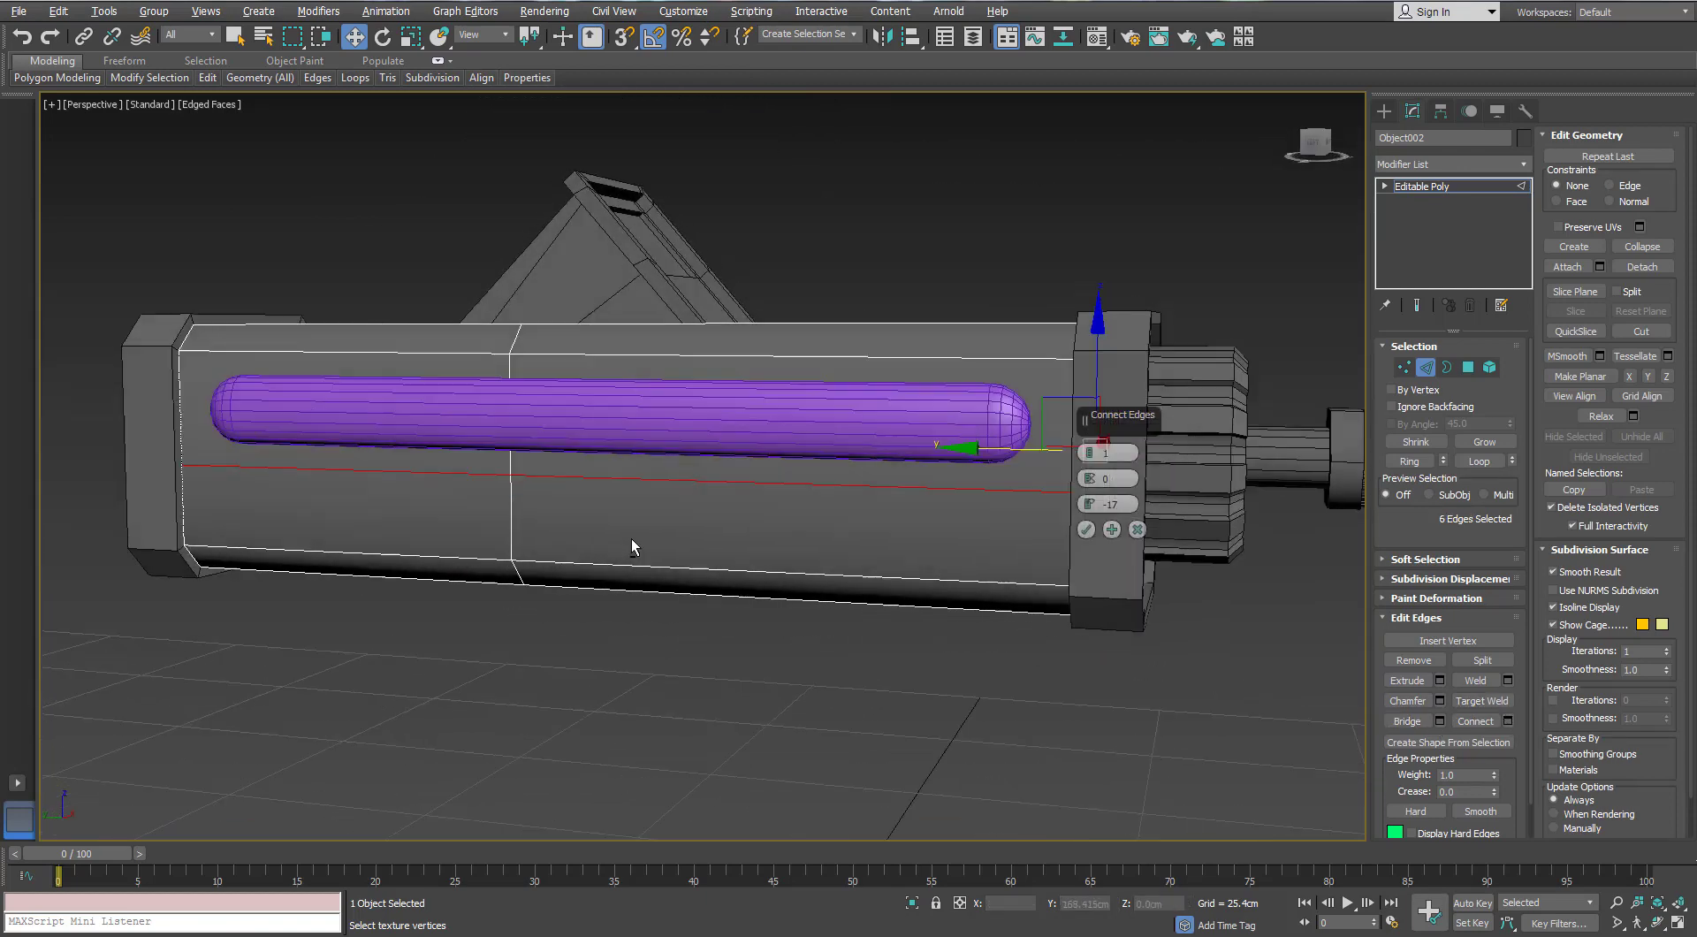
left_click_drag(1089, 504, 1080, 545)
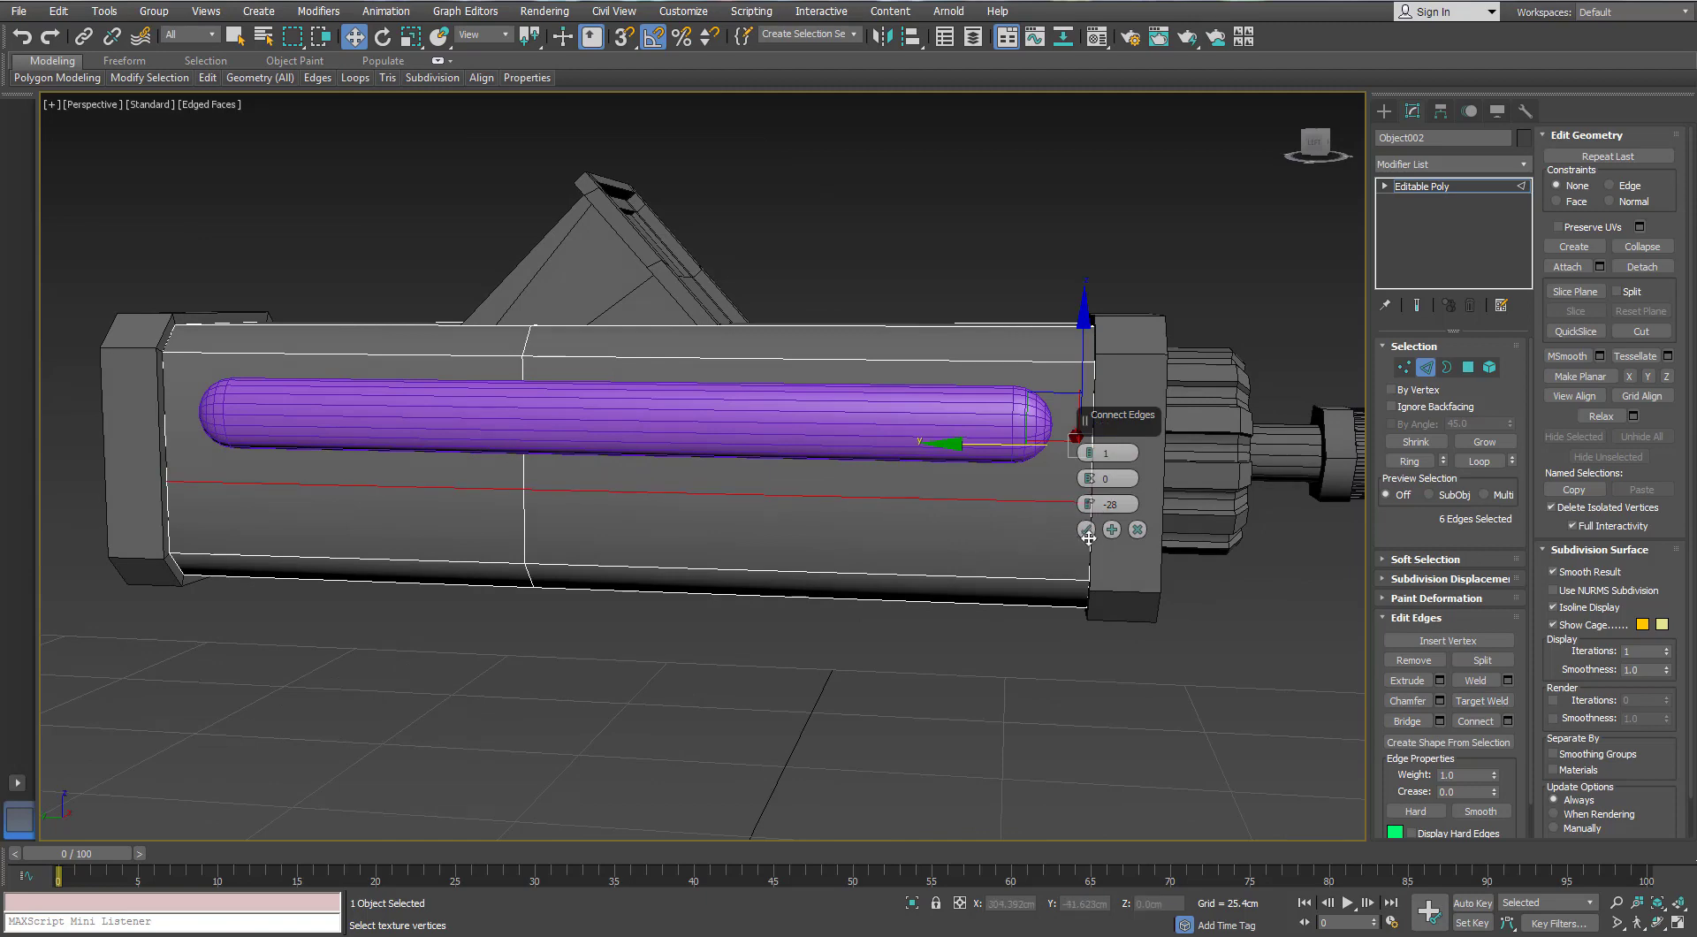
left_click(1086, 530)
Delete the body's lower polygons beneath the new edge line on the half next to the ribbed cylinder
mouse_move(847, 508)
middle_mouse_down("alt")
mouse_move(881, 462)
mouse_move(851, 486)
middle_mouse_up("alt")
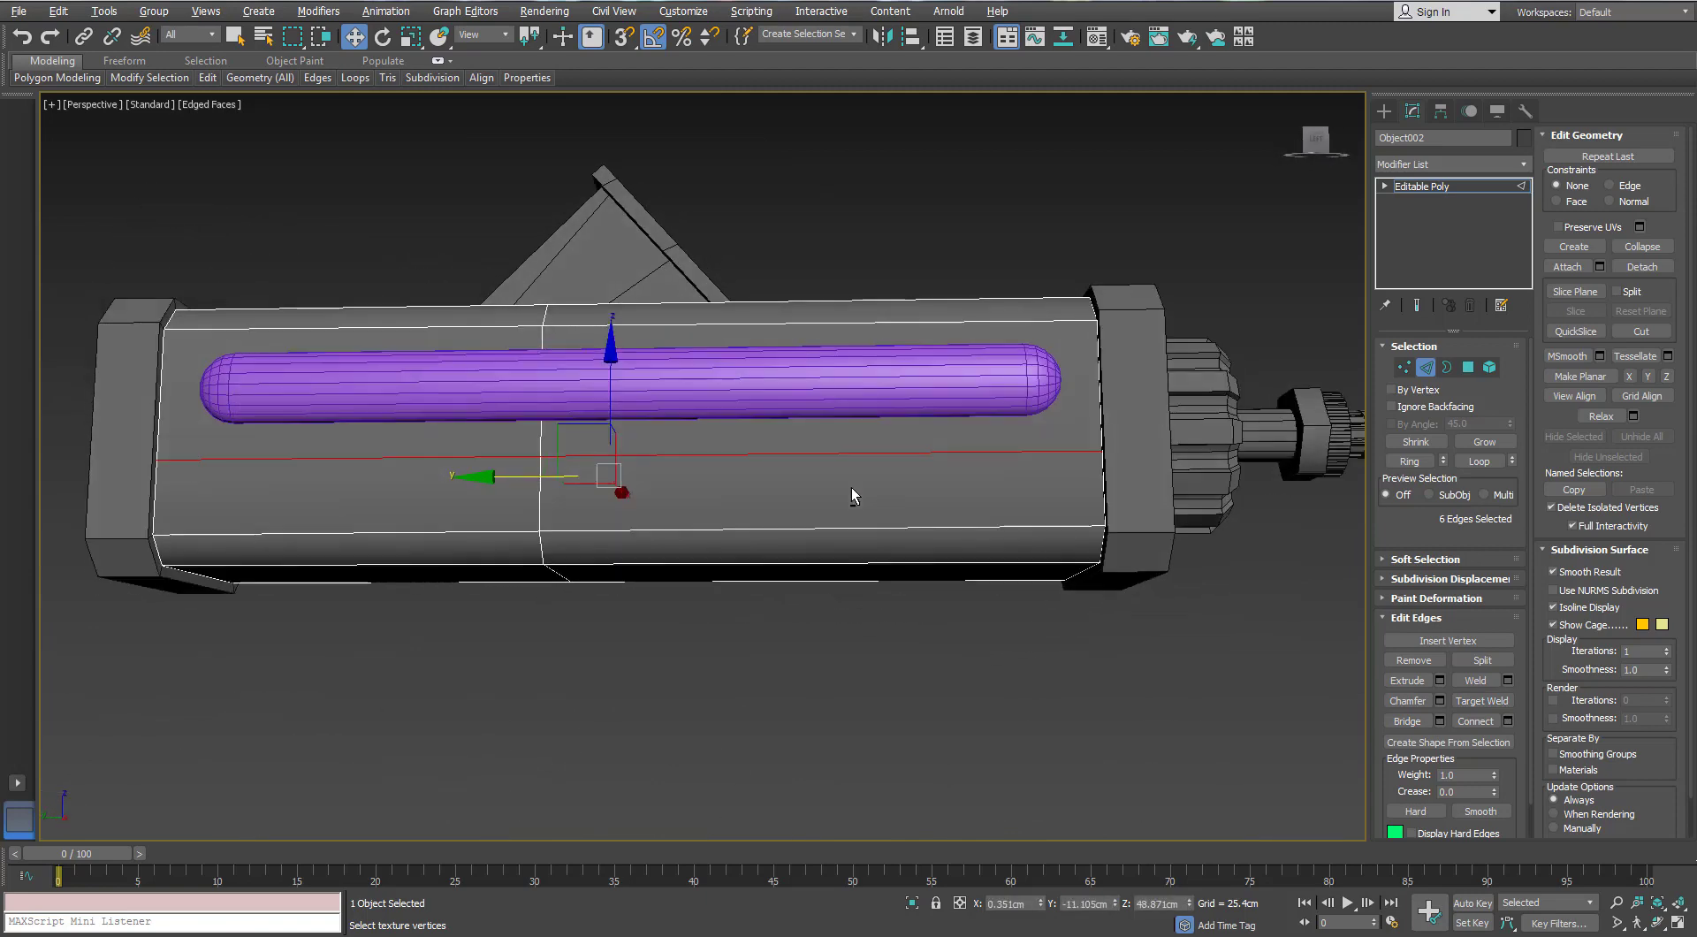
scroll(852, 487, "up", 2)
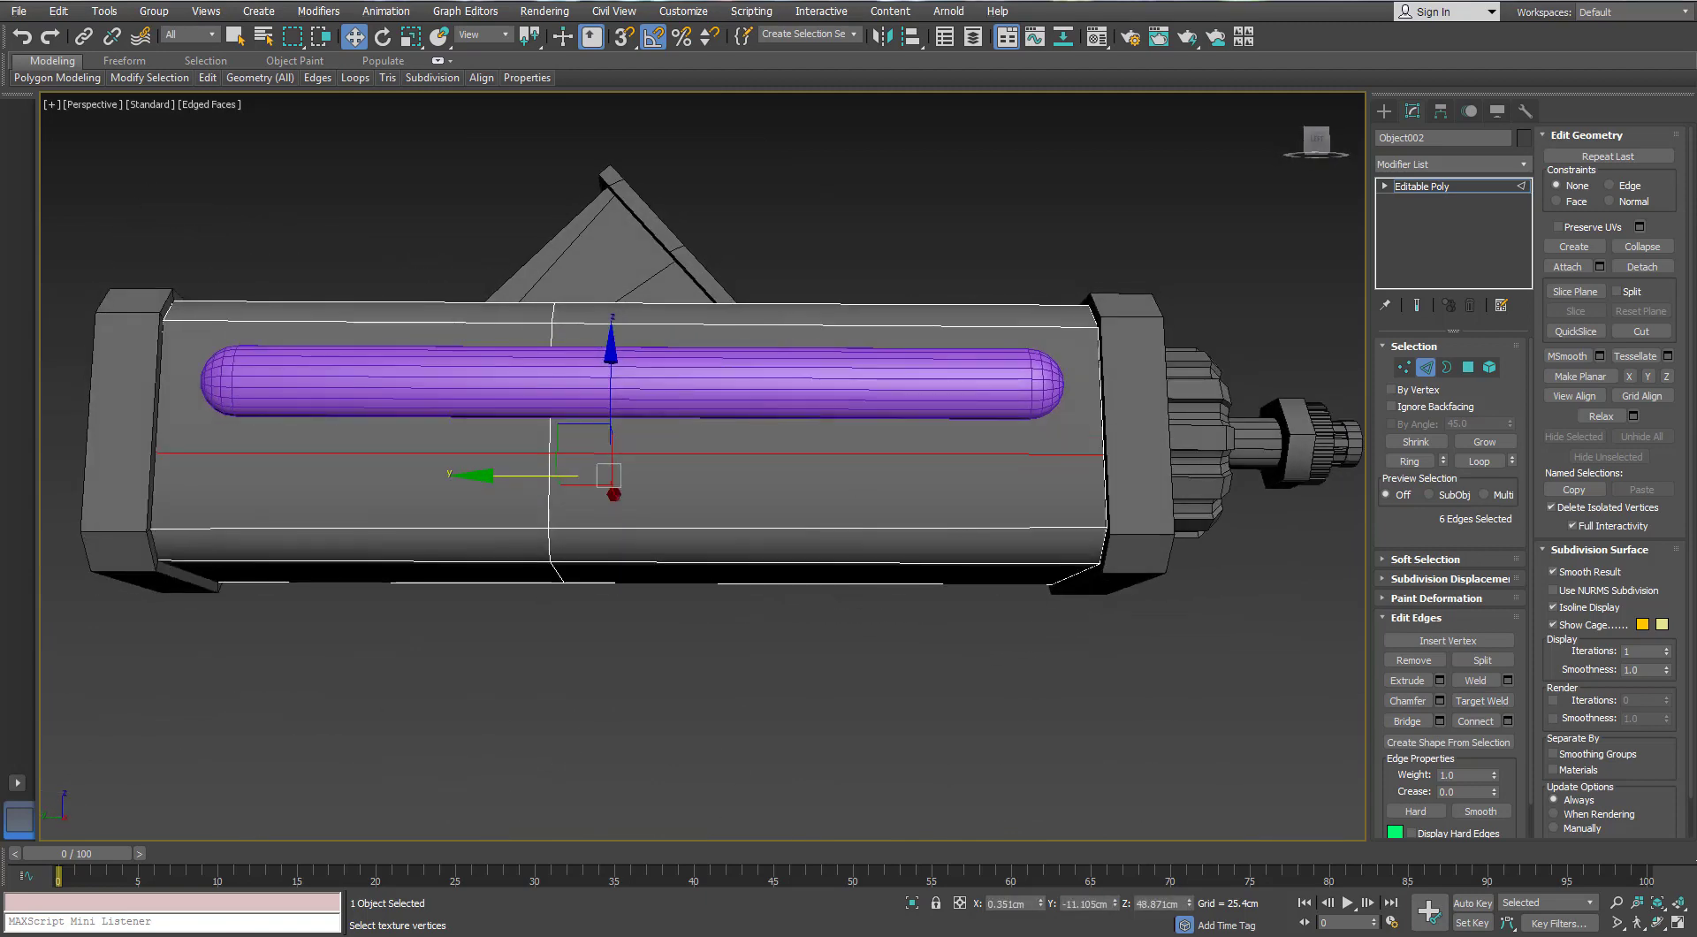
middle_click_drag(219, 497, 281, 504, "alt")
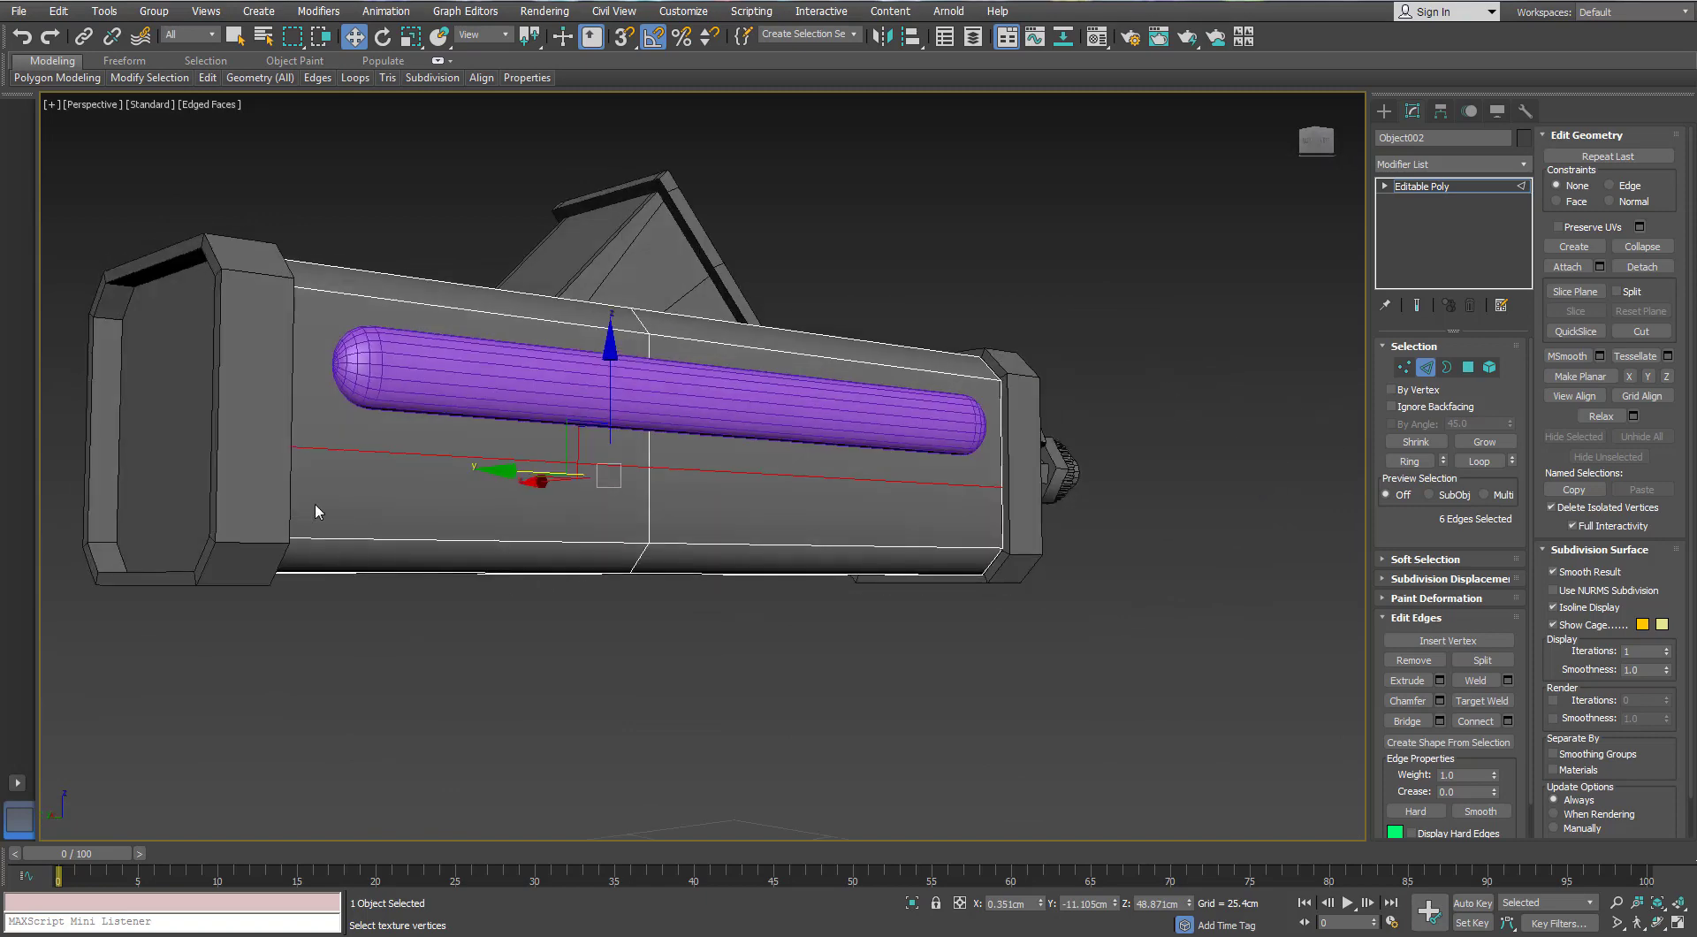
middle_click_drag(736, 463, 664, 474, "alt")
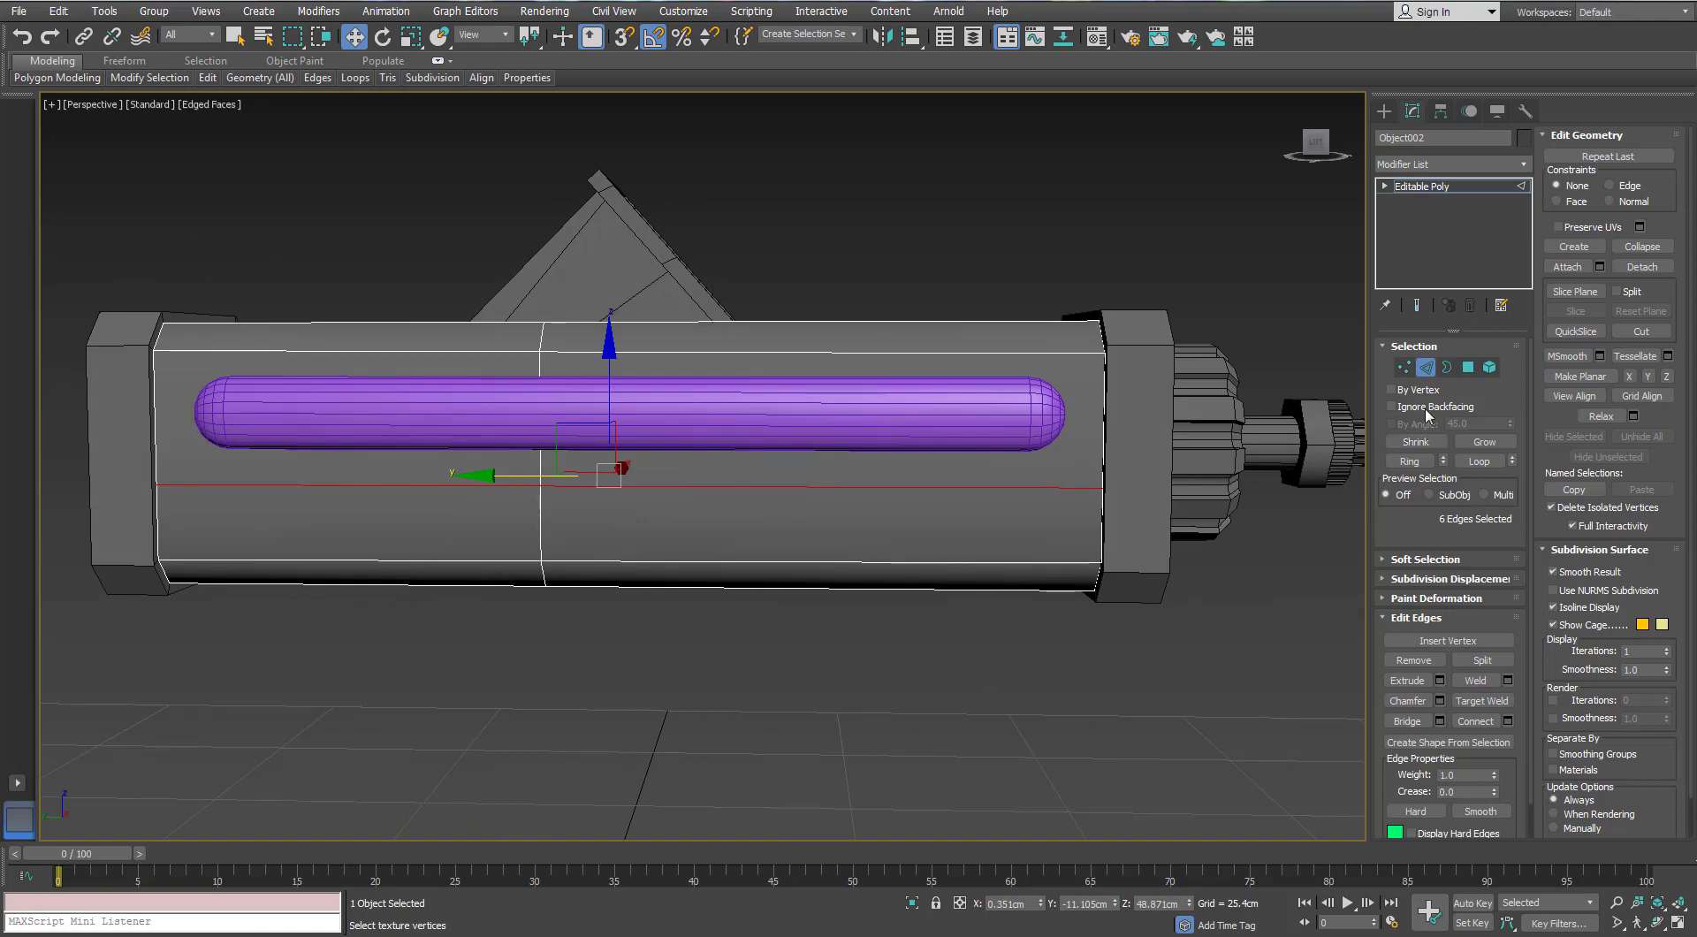
key("4")
middle_click_drag(979, 548, 979, 502, "alt")
left_click_drag(863, 675, 742, 529)
middle_click_drag(1043, 561, 732, 493, "alt")
key("Delete")
key("Delete")
Bridge the two long open edges to close the underside of the cut-away half
left_click(1426, 368)
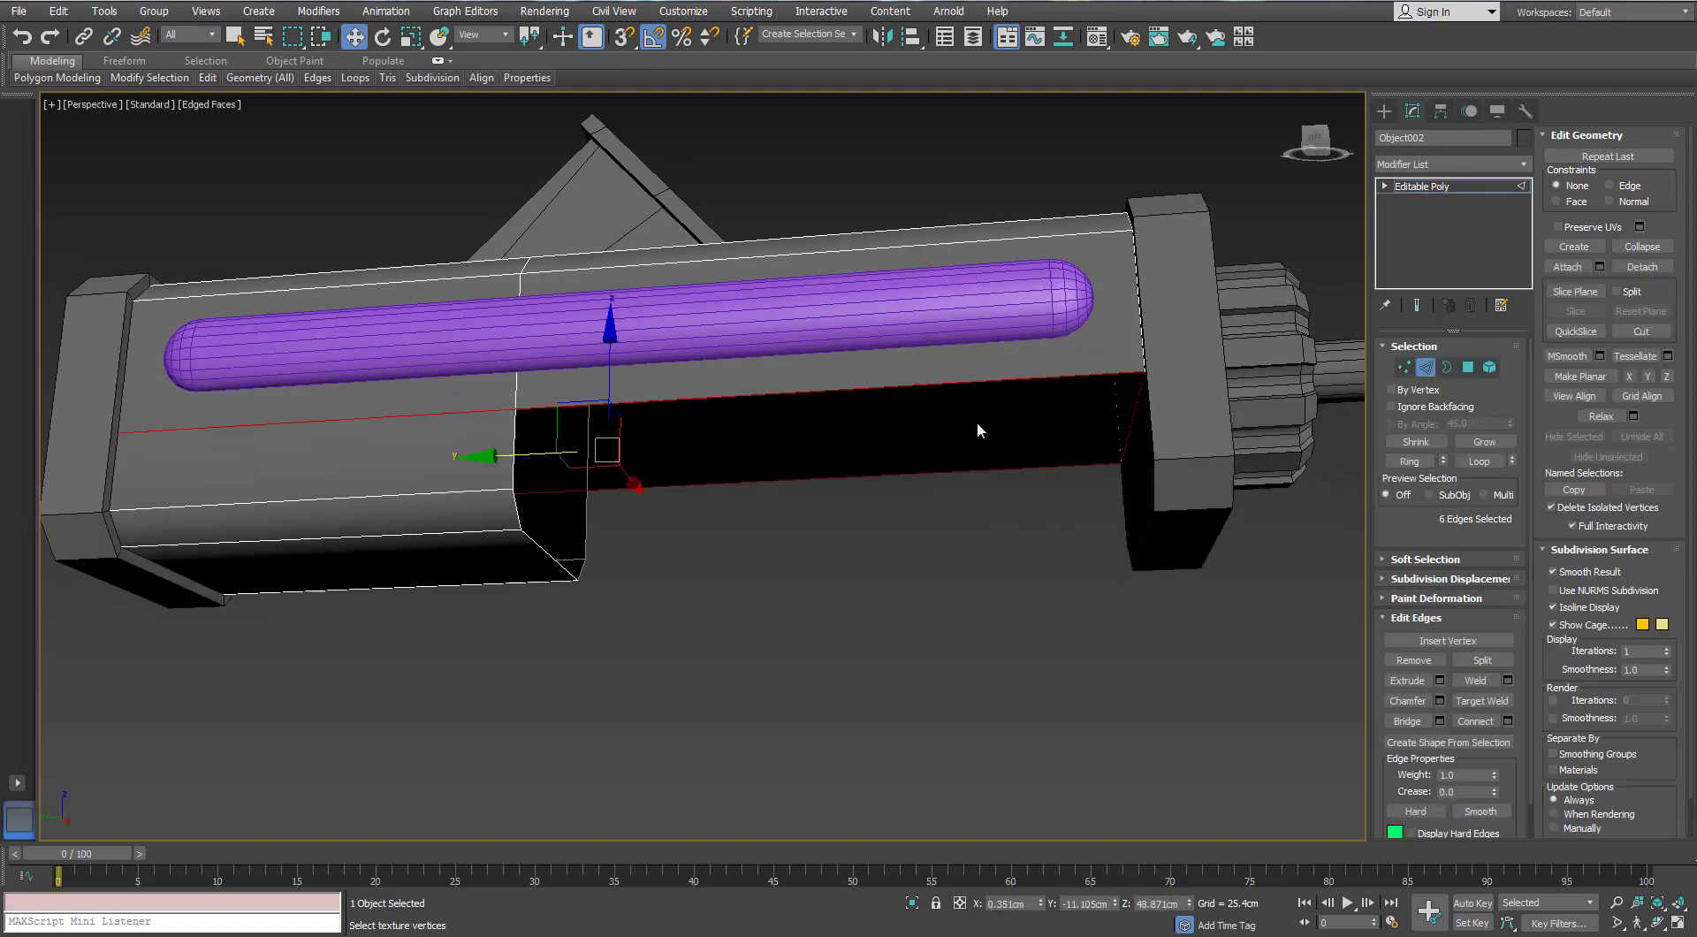
left_click(940, 385)
left_click(910, 475, "ctrl")
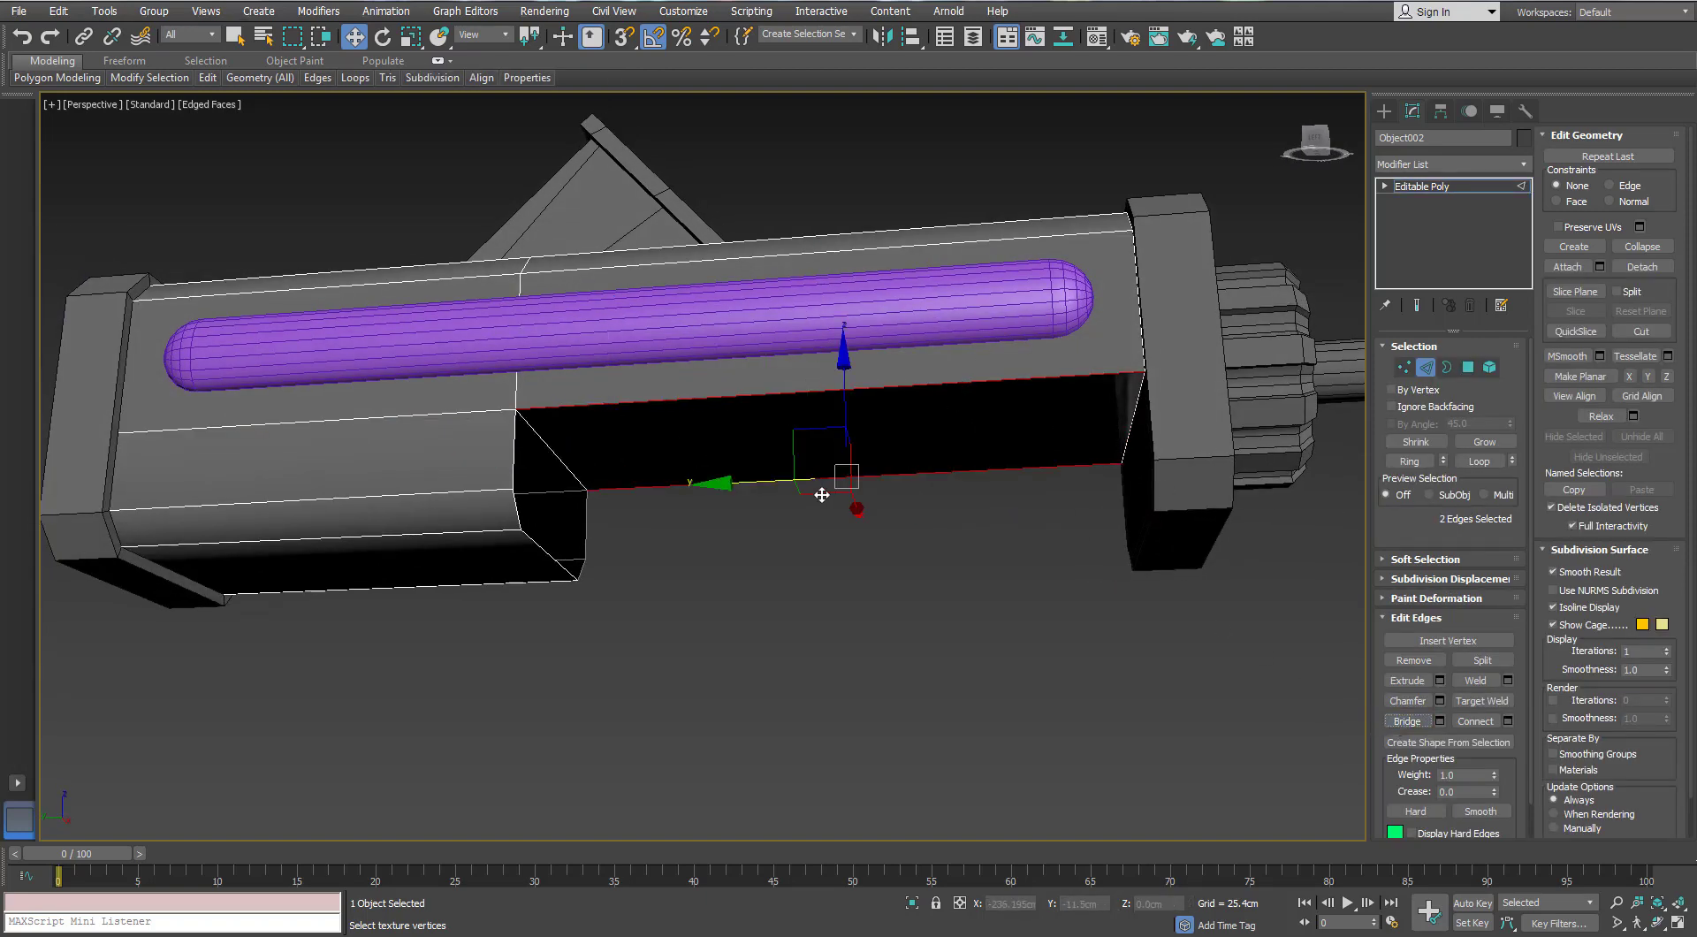
middle_click_drag(822, 495, 750, 519, "alt")
Isolate the body and bridge the opposite vertical and bevelled edges around the open end of its lower block
left_click(914, 904)
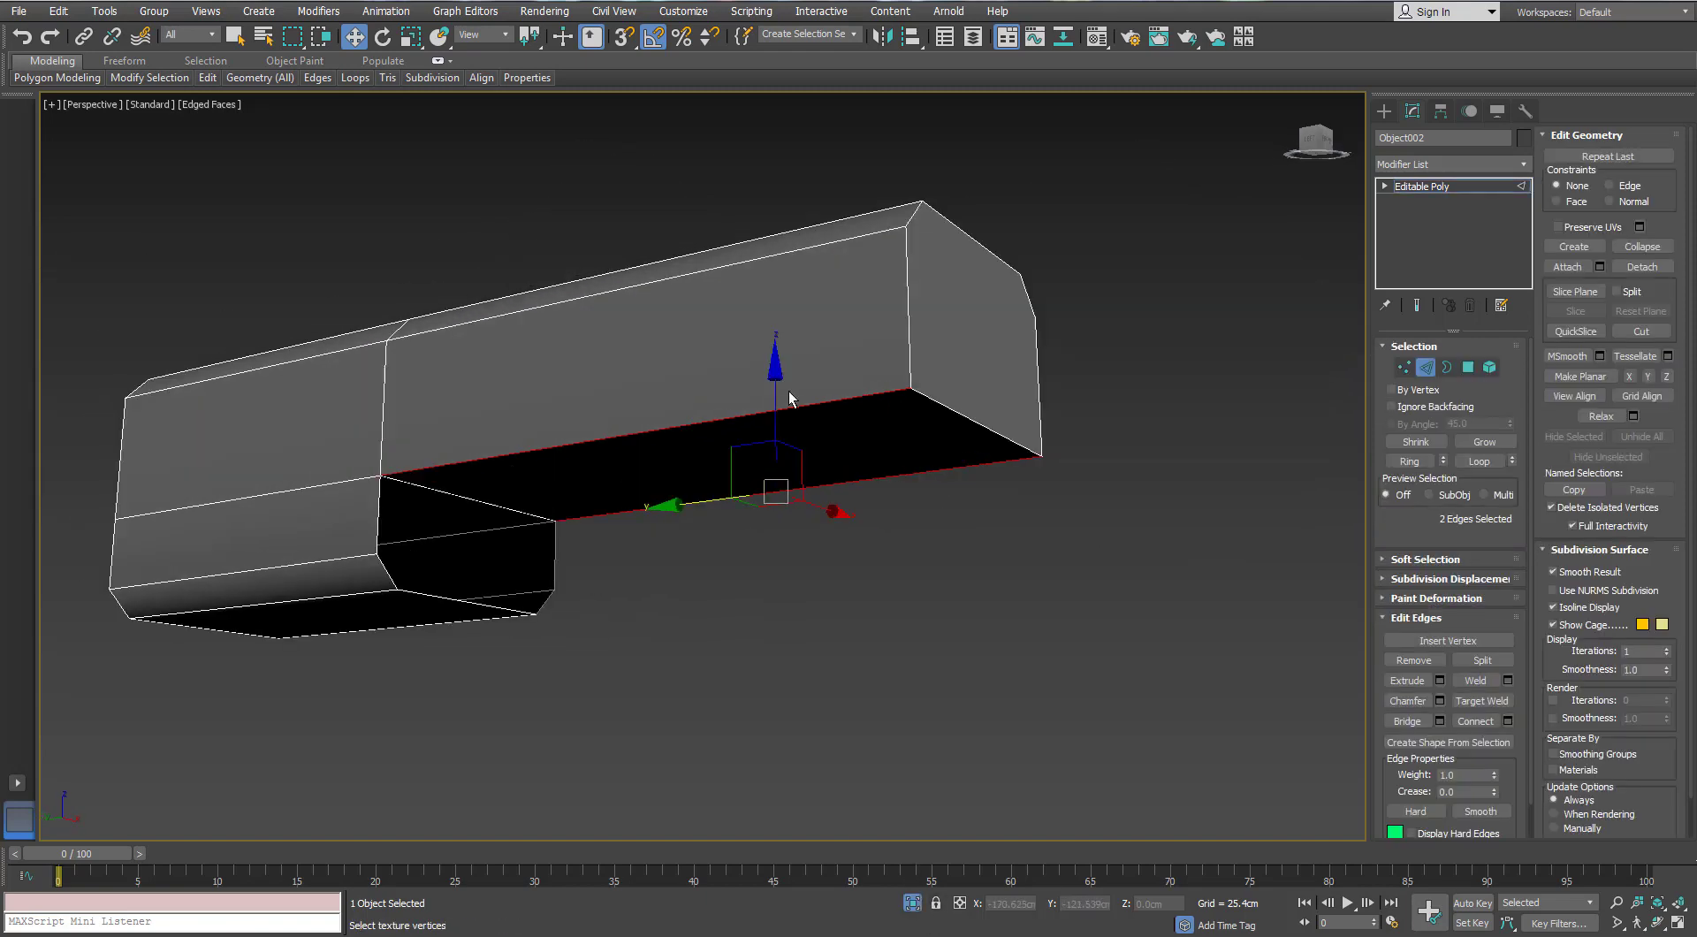
middle_click_drag(789, 391, 678, 573, "alt")
middle_click_drag(503, 620, 536, 570)
scroll(520, 644, "up", 3)
middle_click_drag(519, 652, 505, 611, "alt")
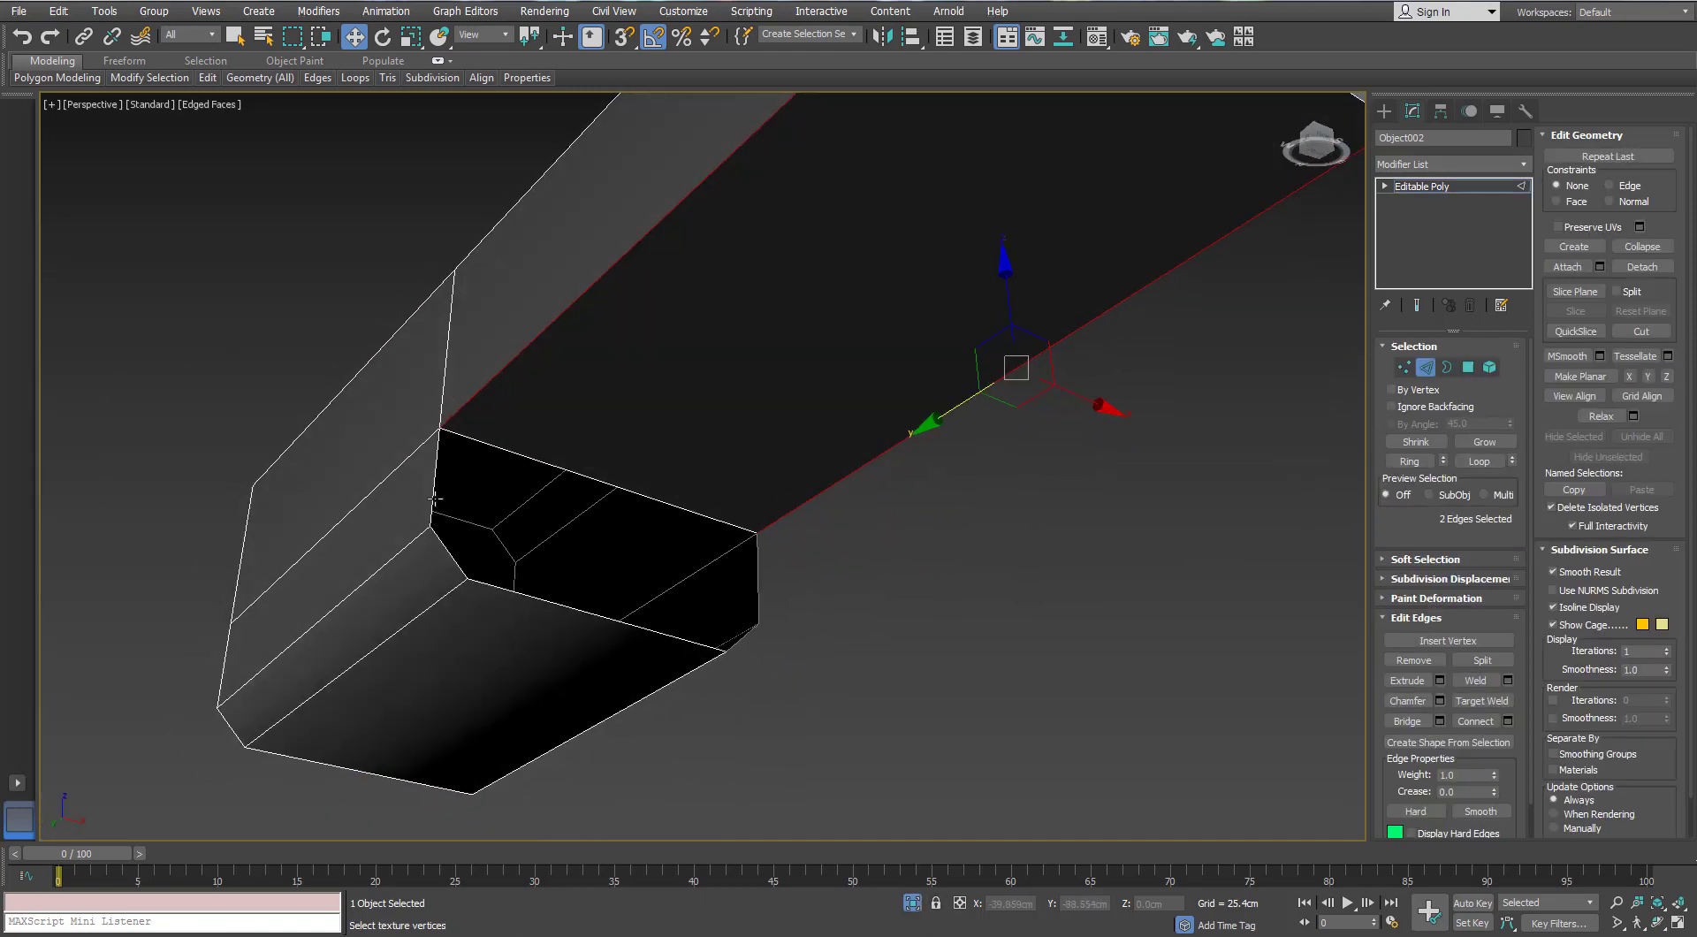
left_click(434, 493)
mouse_move(619, 650)
middle_mouse_down("alt")
mouse_move(598, 614)
mouse_move(877, 646)
mouse_move(618, 633)
middle_mouse_up("alt")
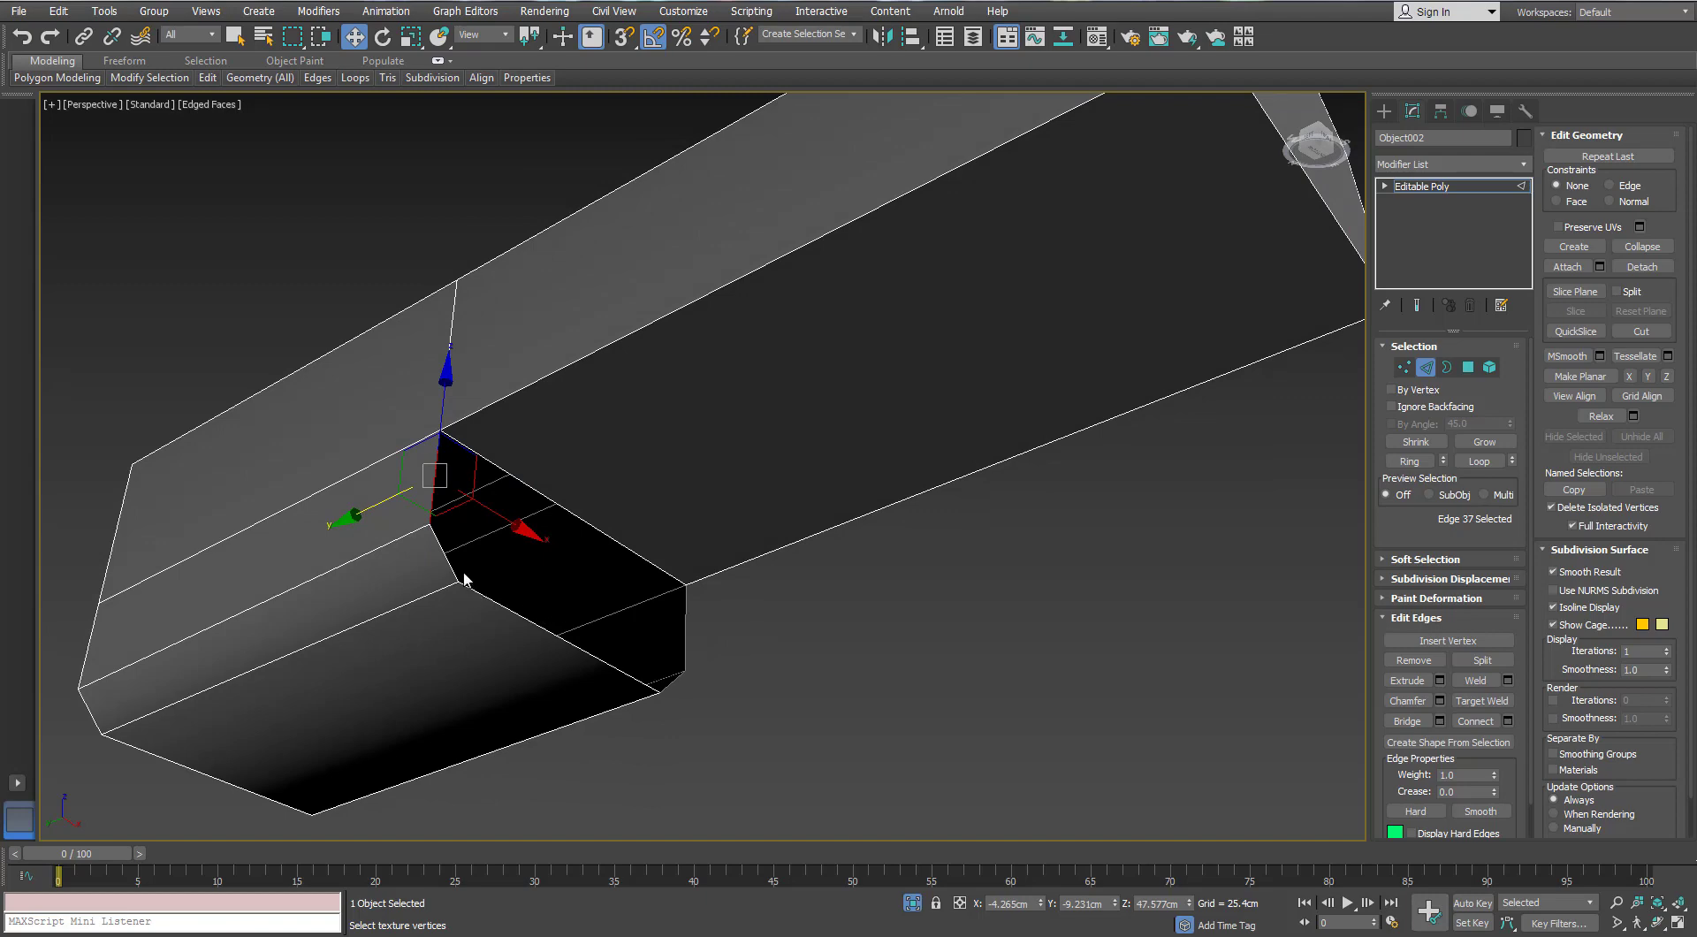
middle_click_drag(449, 557, 809, 623, "alt")
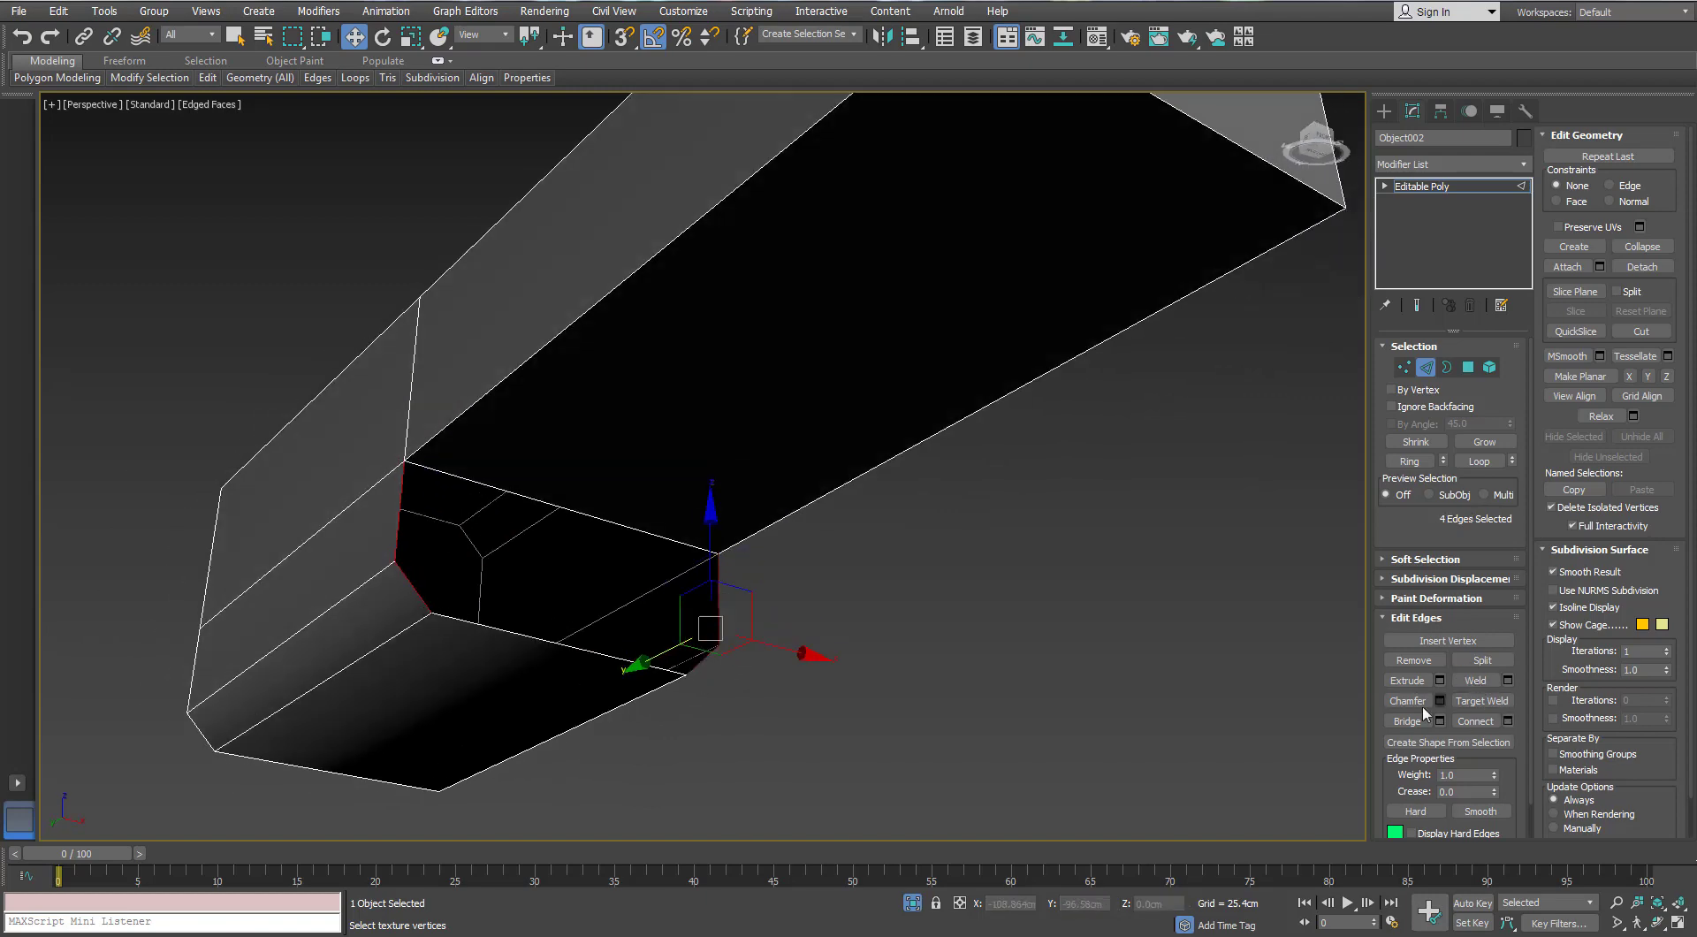
Clear the edge selection and exit isolation to show the whole model again
left_click(871, 670)
scroll(871, 670, "down", 4)
middle_click_drag(618, 451, 815, 541, "alt")
key("alt+q")
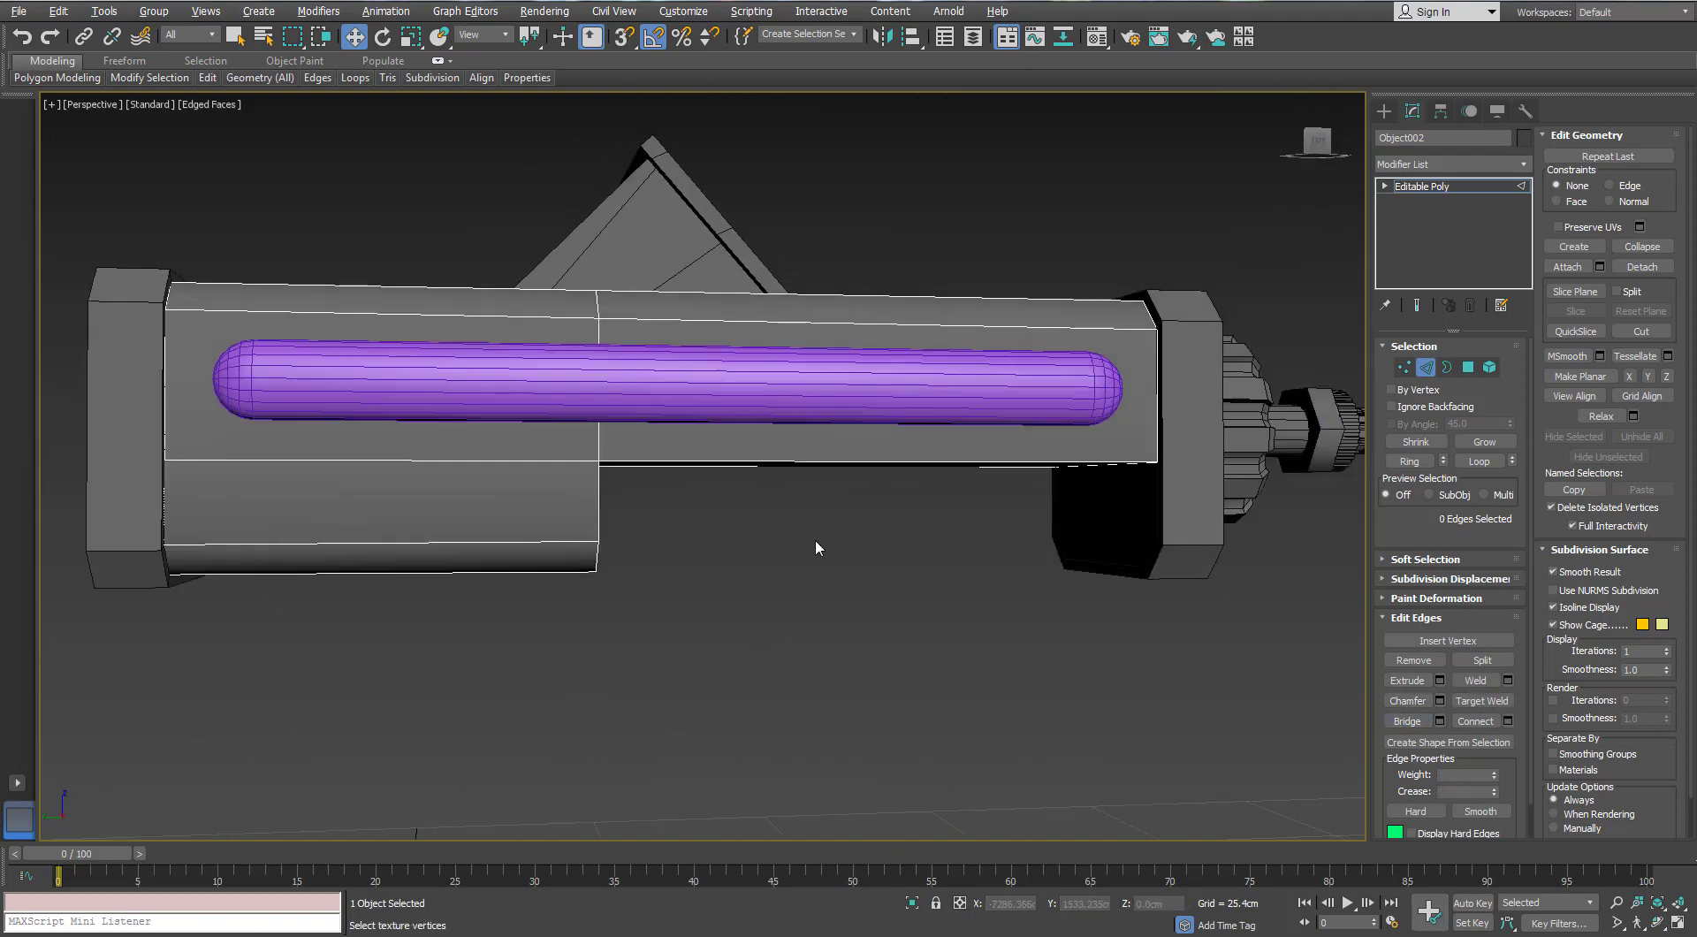
Leave the body's edge editing and draw an AutoGrid cylinder on its lower block's end face, radius about 1.74 cm and height about 3.13 cm
left_click(1426, 370)
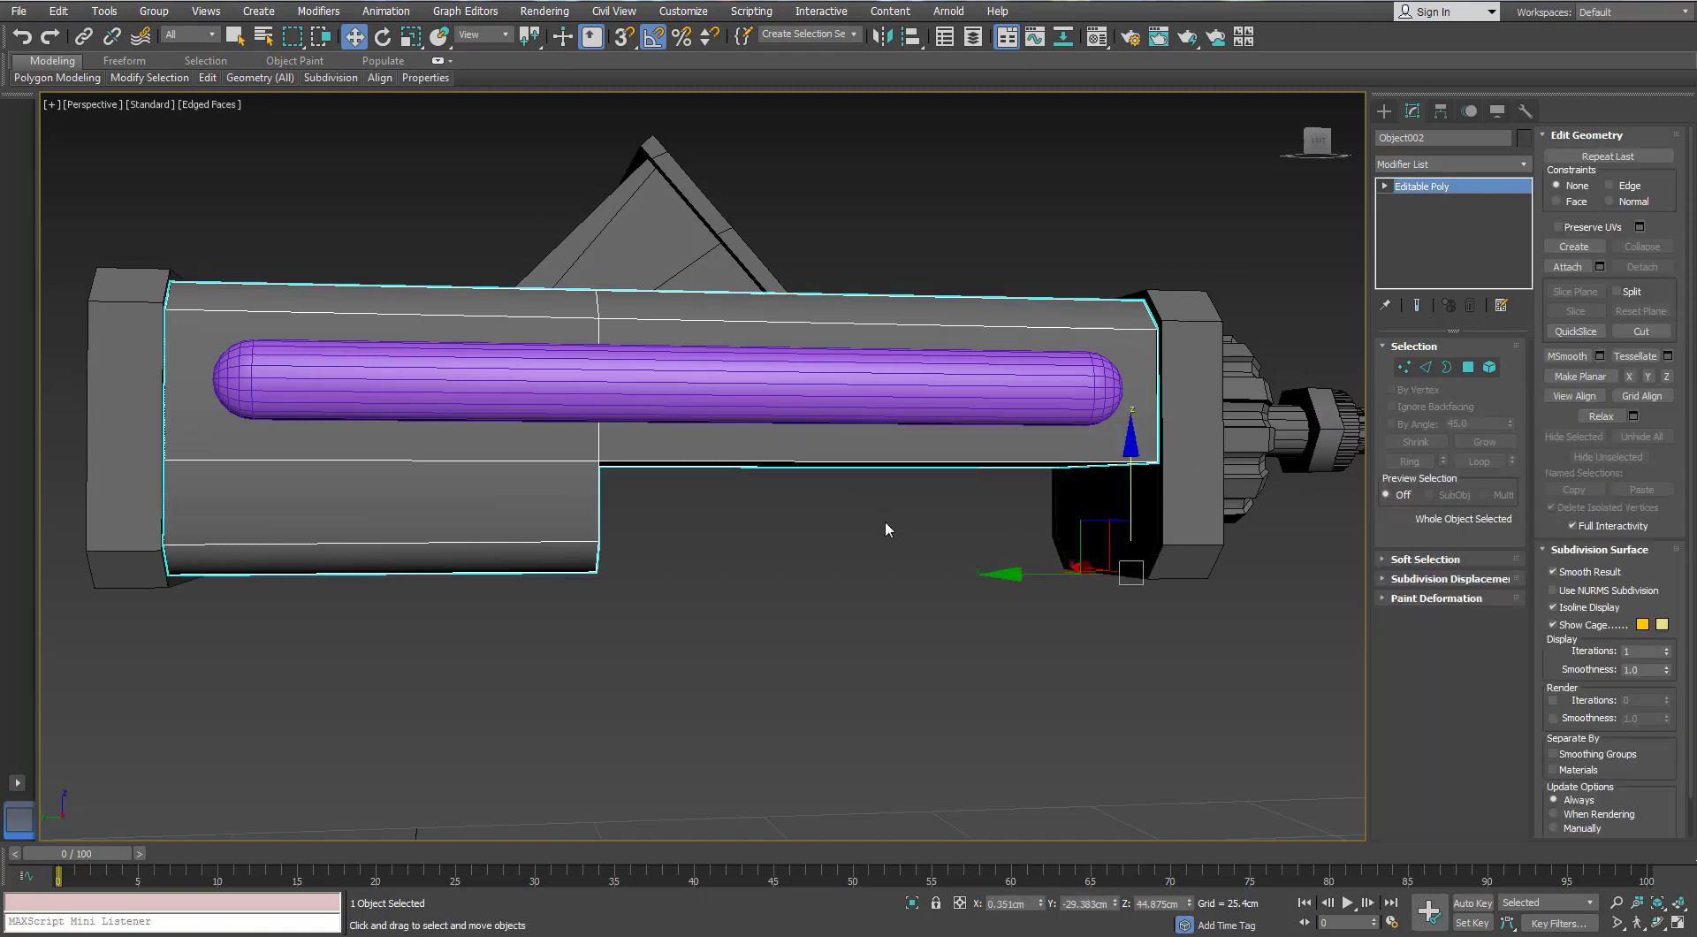
left_click(1384, 110)
middle_click_drag(826, 470, 791, 496, "alt")
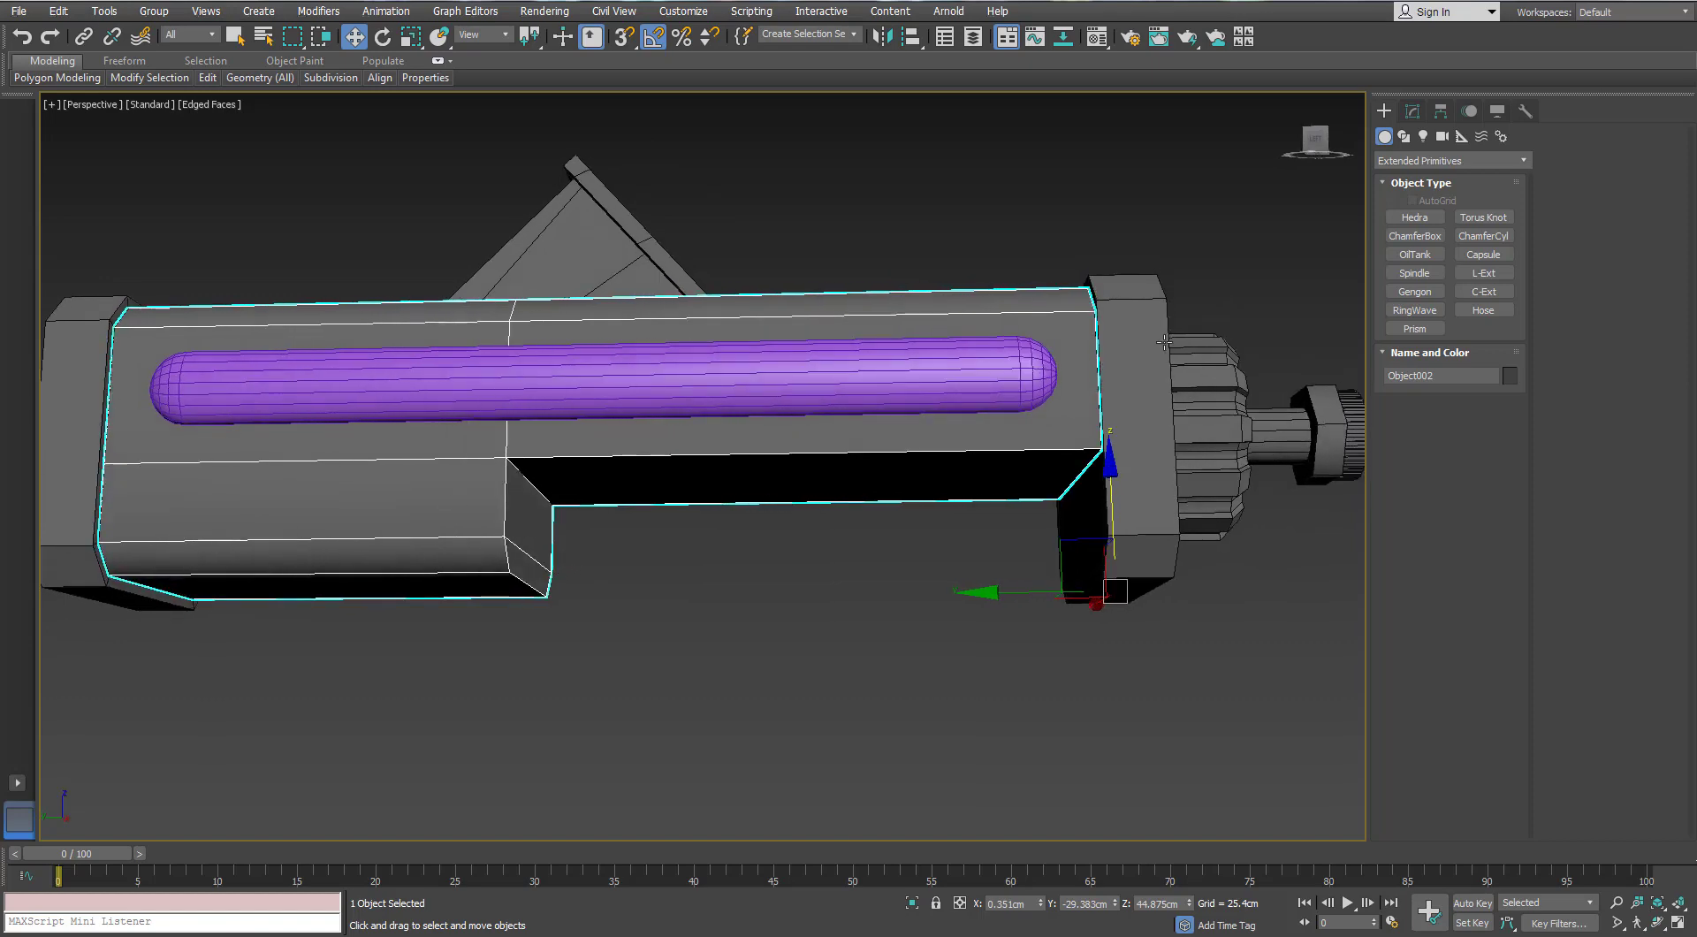
middle_click_drag(998, 575, 800, 517, "alt")
scroll(664, 396, "up", 3)
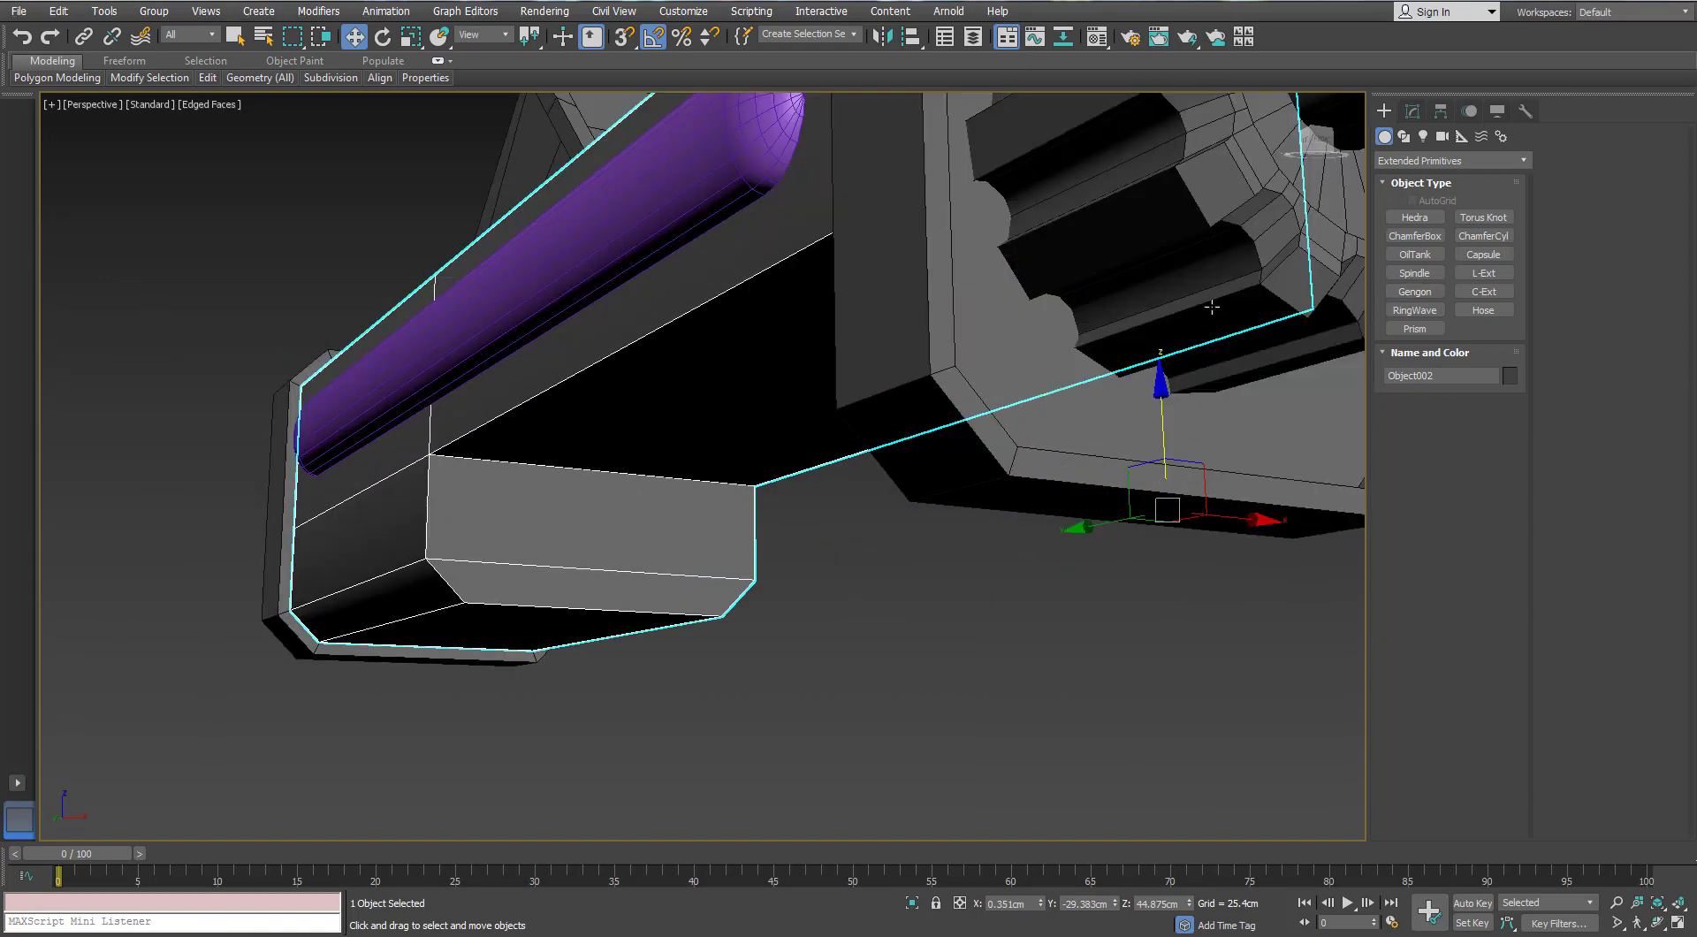
left_click(1450, 160)
left_click(1432, 174)
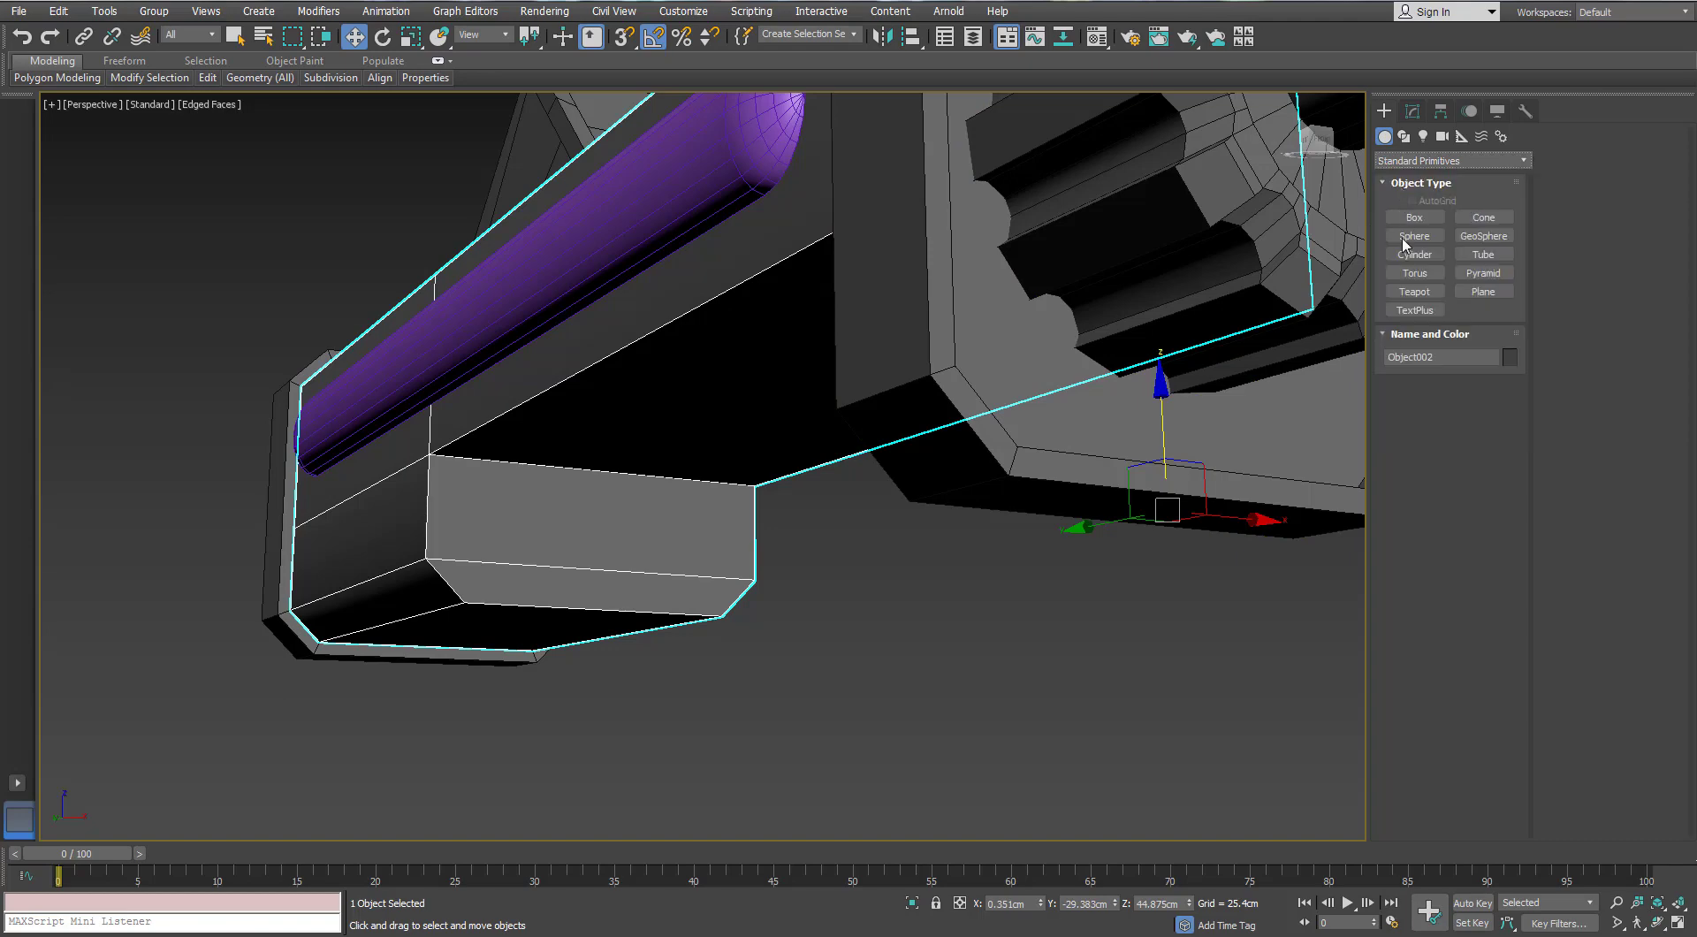
left_click(1414, 254)
middle_click_drag(413, 687, 593, 530, "alt")
left_click(1413, 202)
middle_click_drag(858, 415, 656, 530, "alt")
left_click_drag(638, 553, 635, 443)
left_click(786, 265)
middle_click_drag(786, 265, 866, 274, "alt")
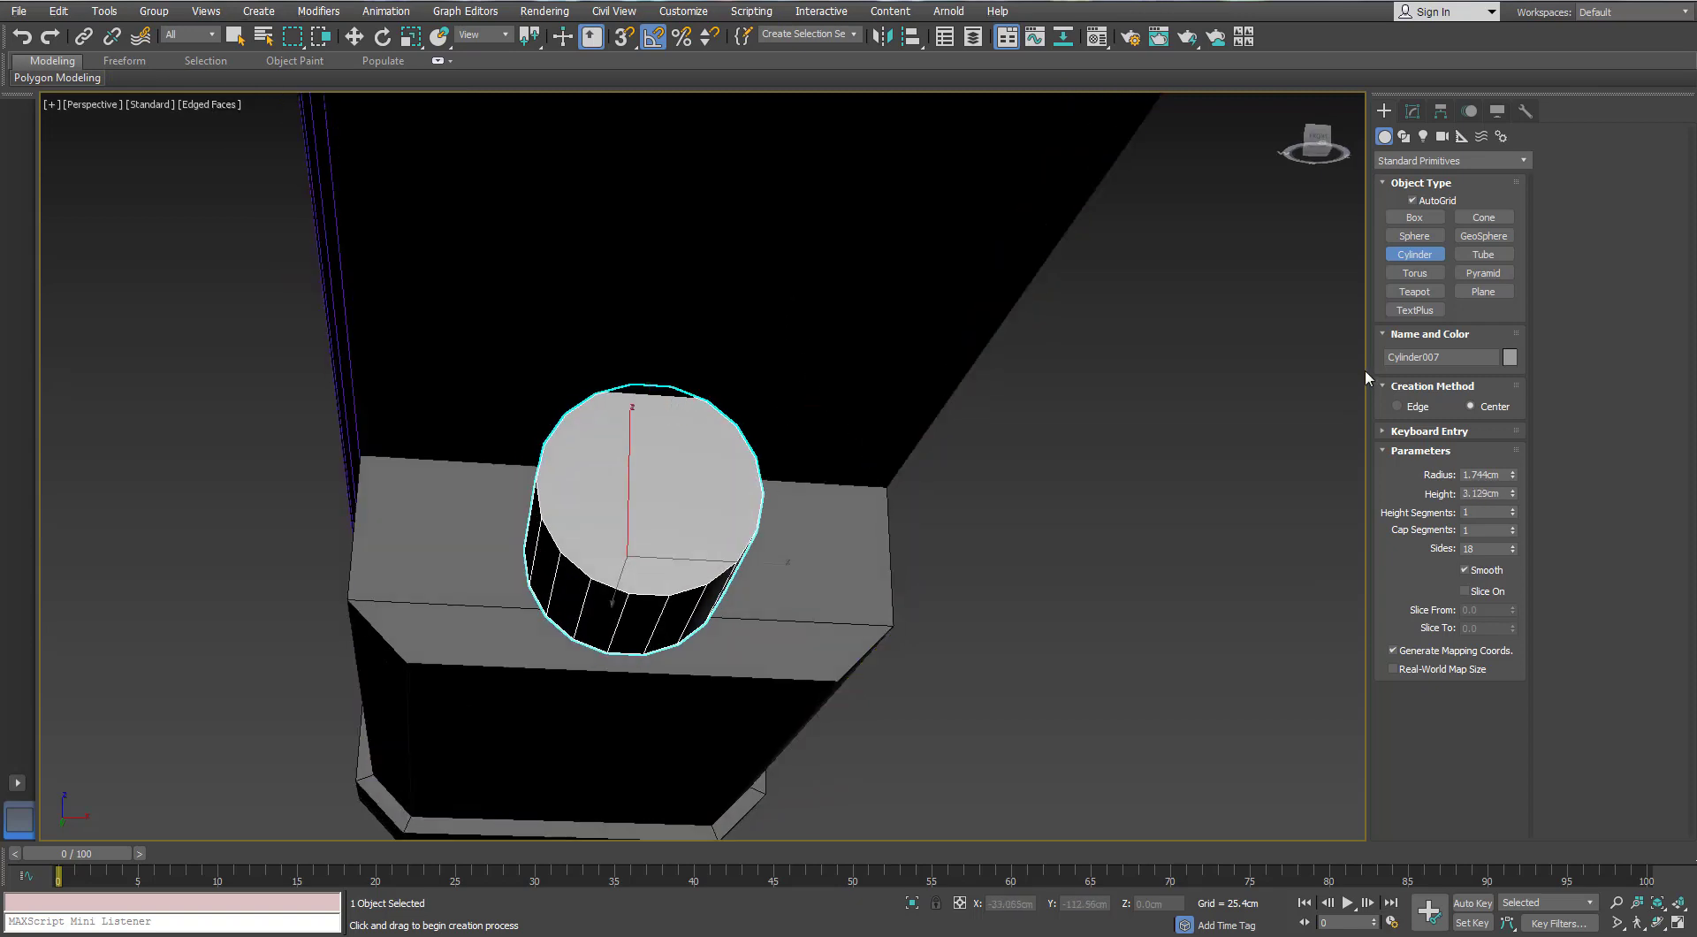
Set the cylinder's sides to 22 and lower it slightly on the block's end face
left_click(1412, 113)
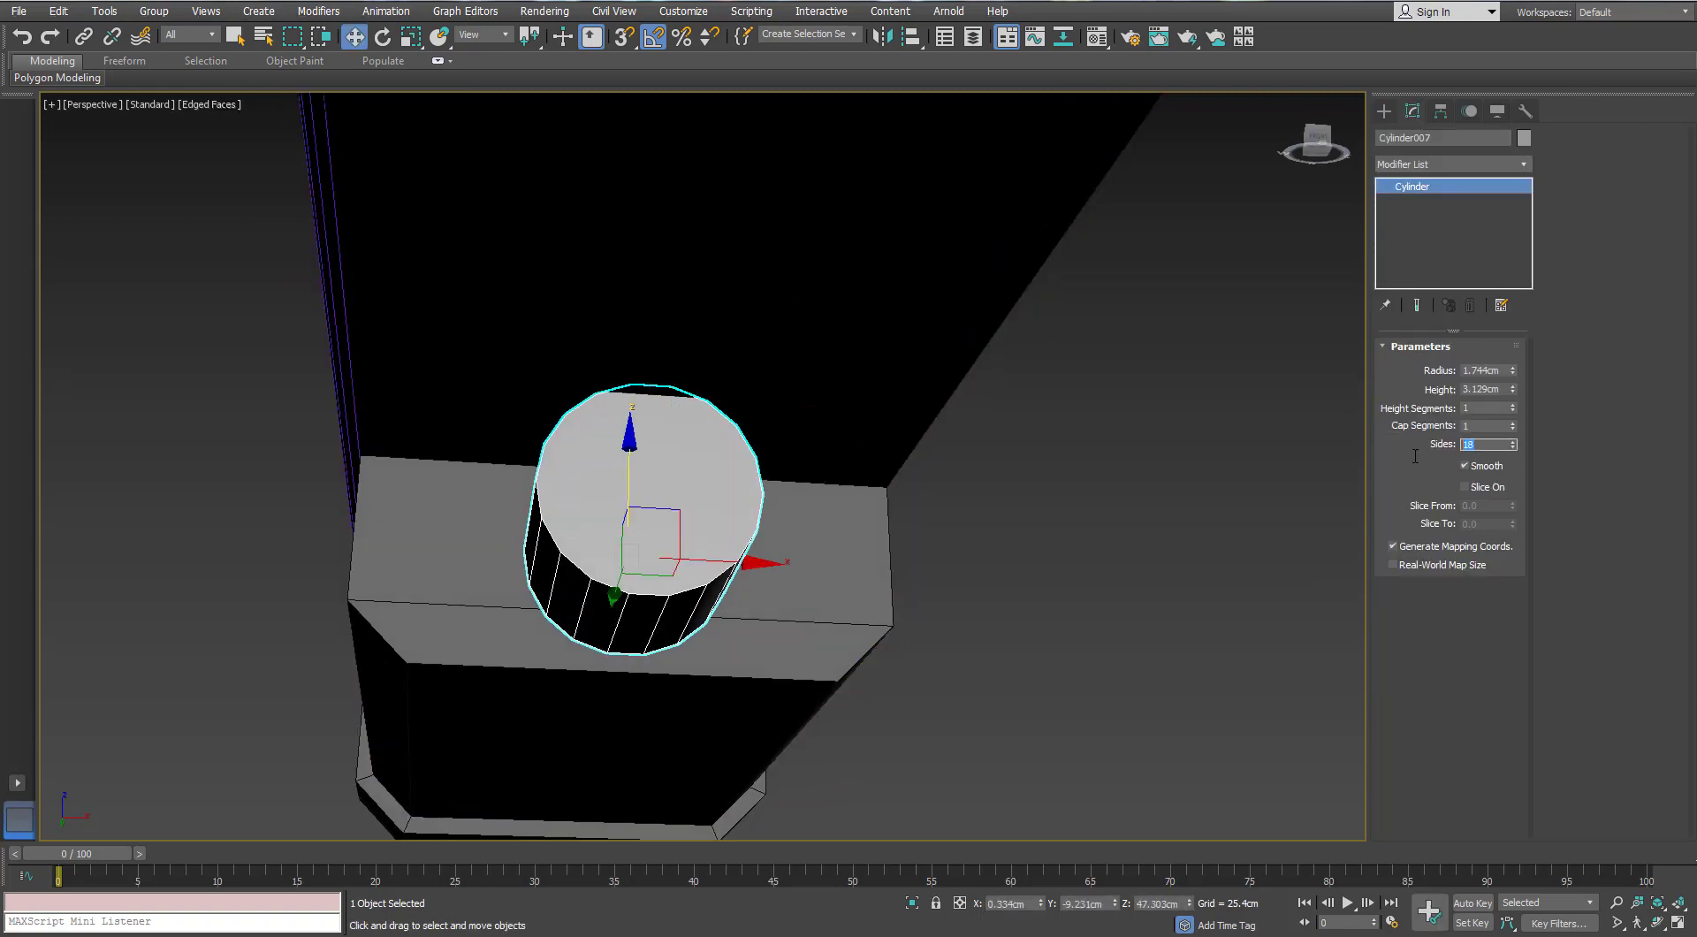
key("Return")
middle_click_drag(631, 617, 660, 620, "alt")
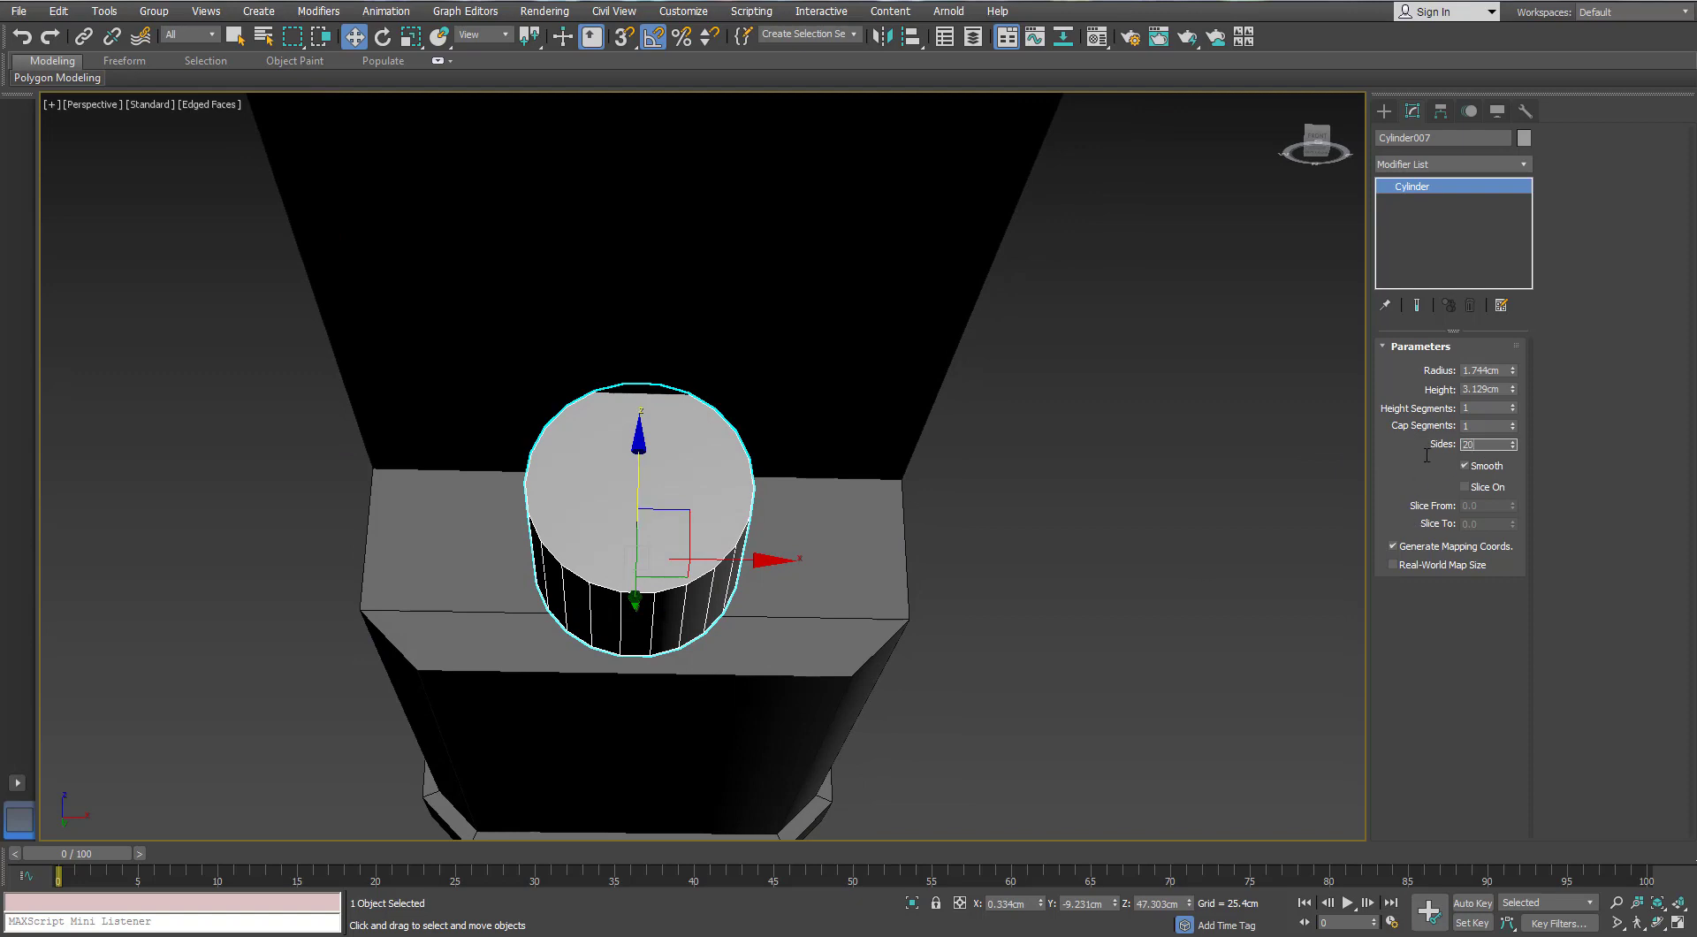
key("Return")
middle_click_drag(572, 583, 607, 590, "alt")
left_click_drag(624, 461, 618, 471)
middle_click_drag(619, 471, 619, 500, "alt")
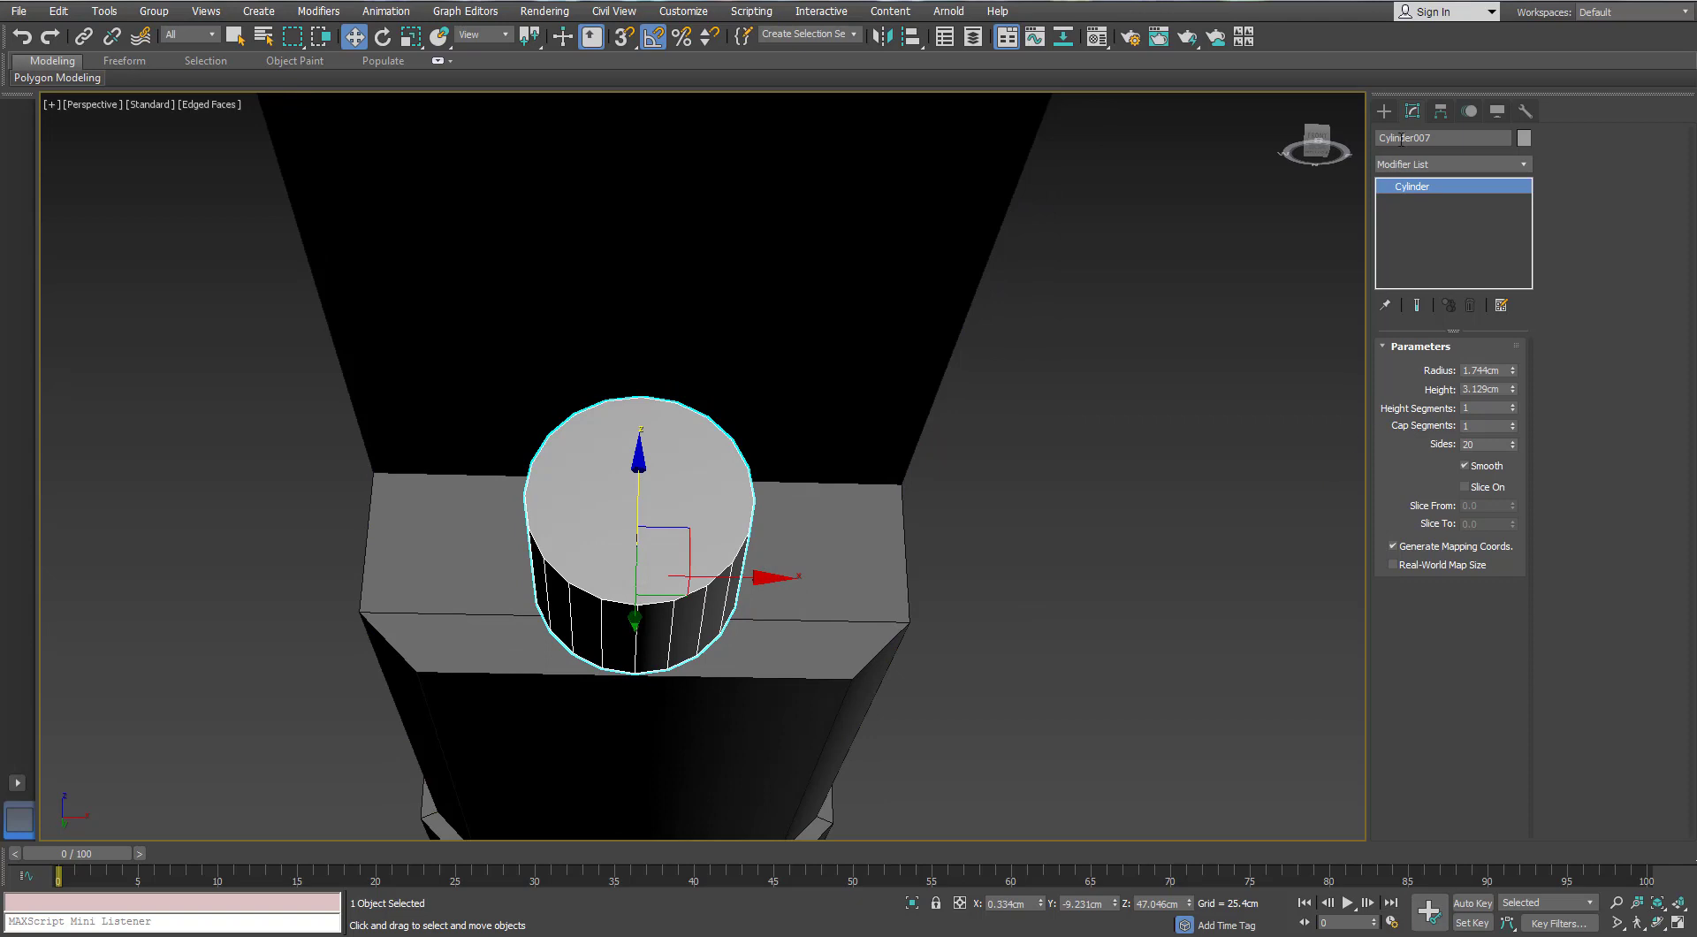
scroll(643, 637, "up", 2)
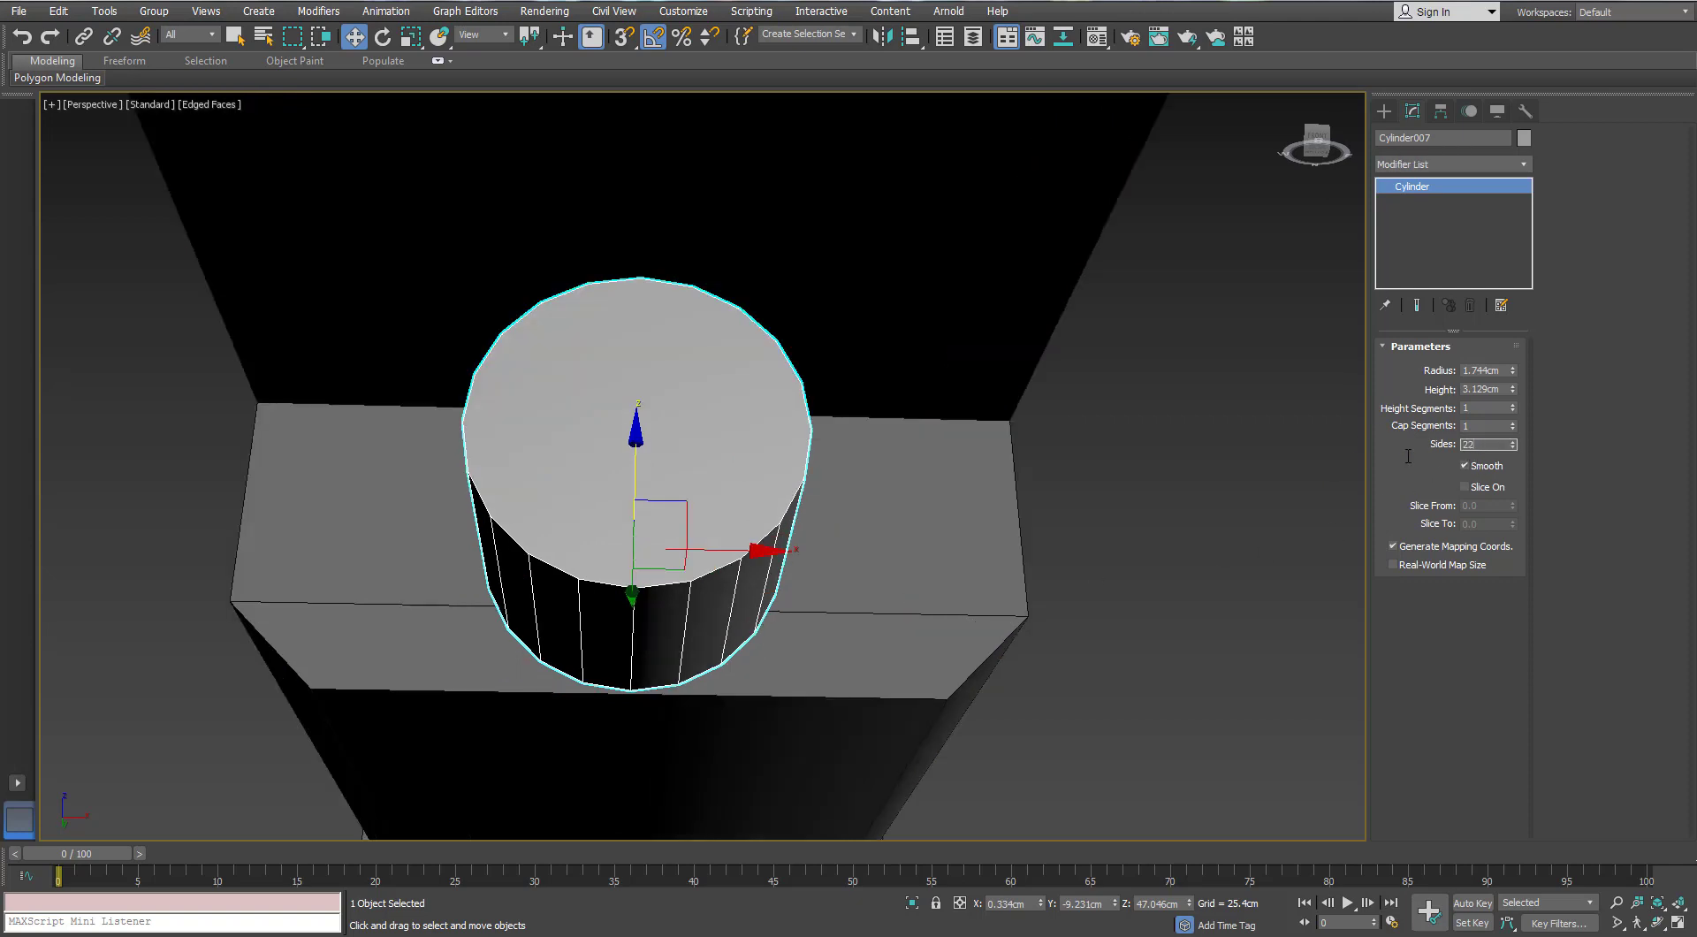
key("Return")
Convert the cylinder to Editable Poly and stretch it into an oblong by moving half of its vertices outward along X
right_click(591, 460)
mouse_move(672, 644)
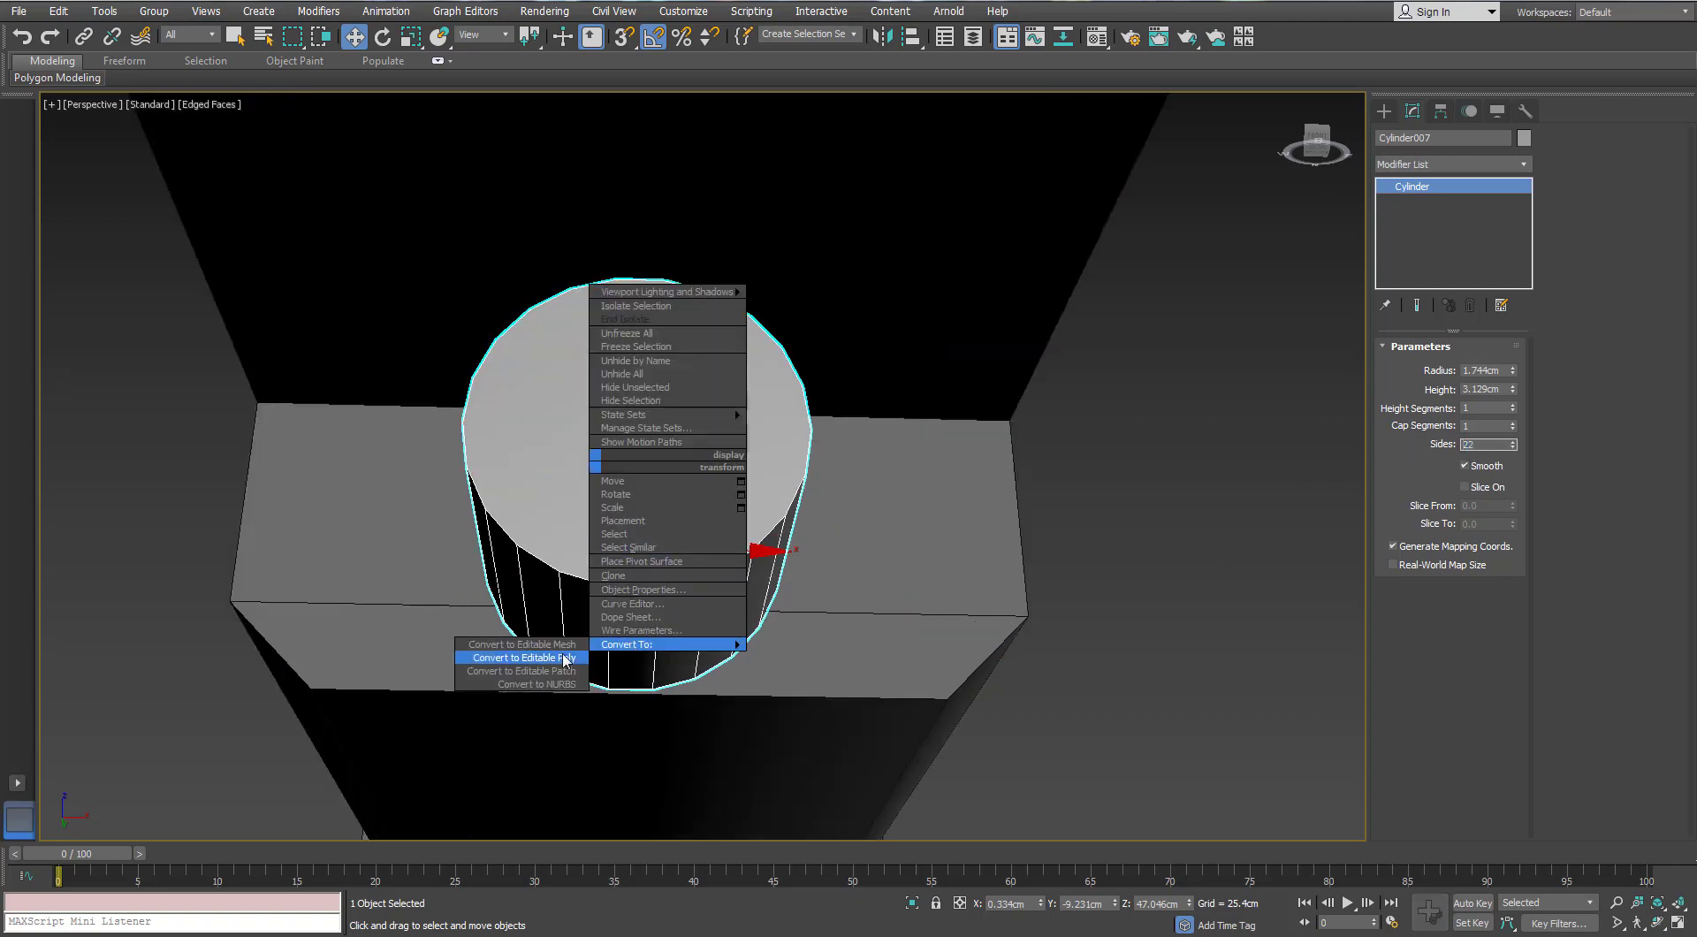
left_click(566, 659)
left_click(1405, 368)
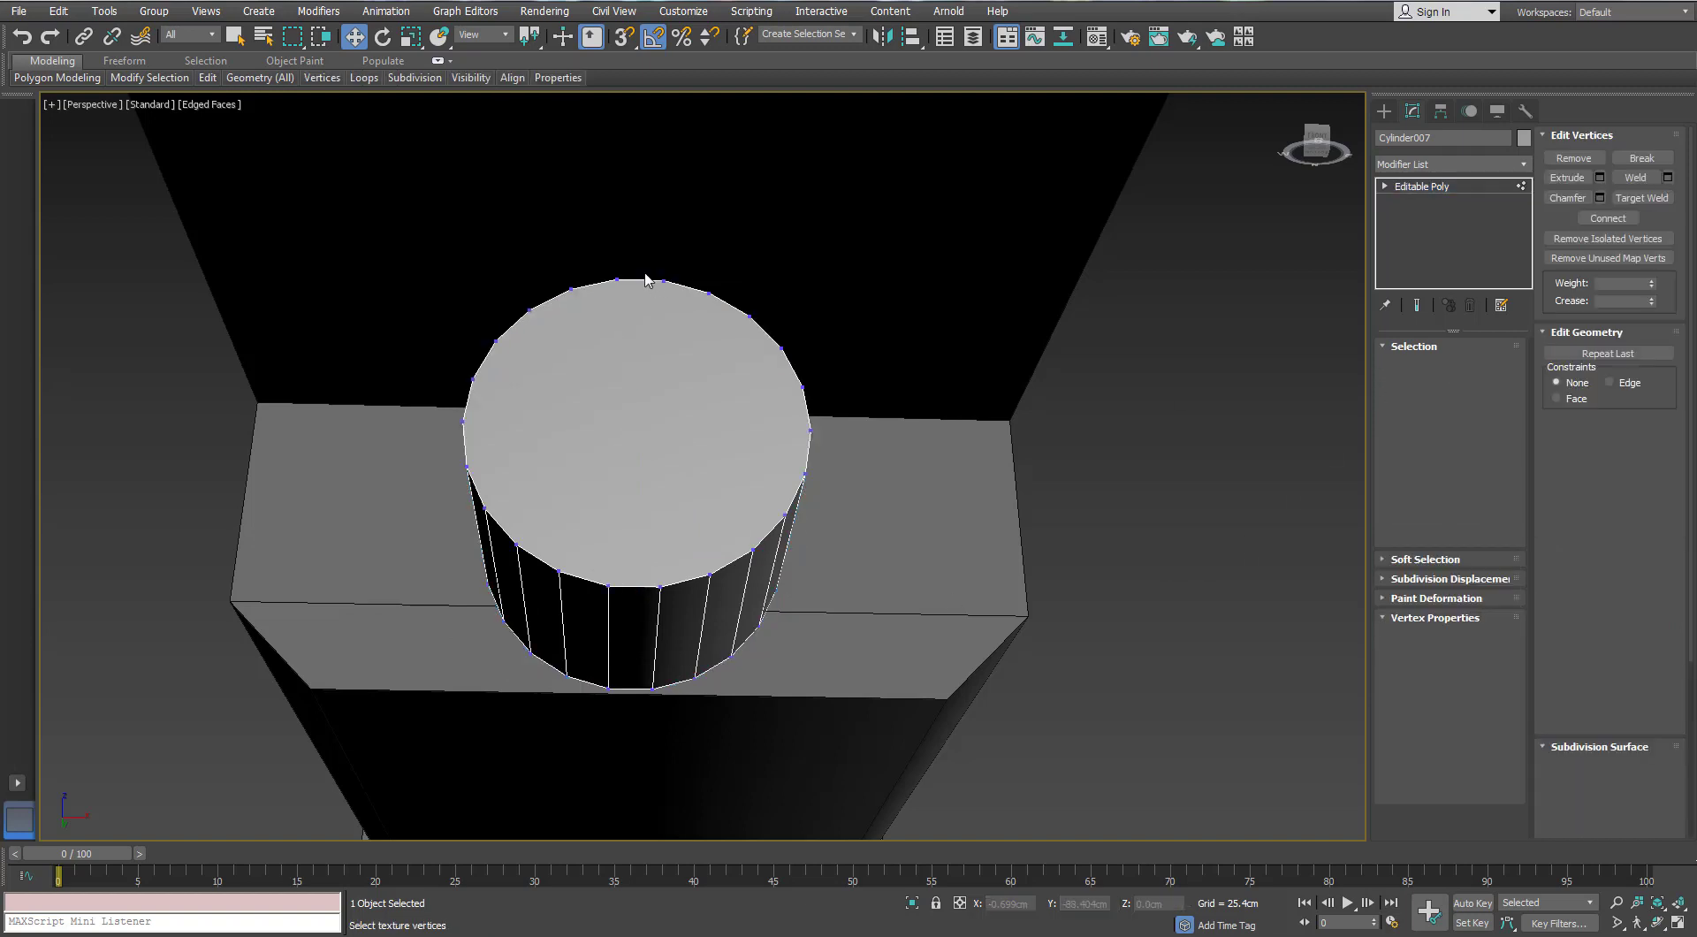
left_click_drag(625, 266, 405, 796)
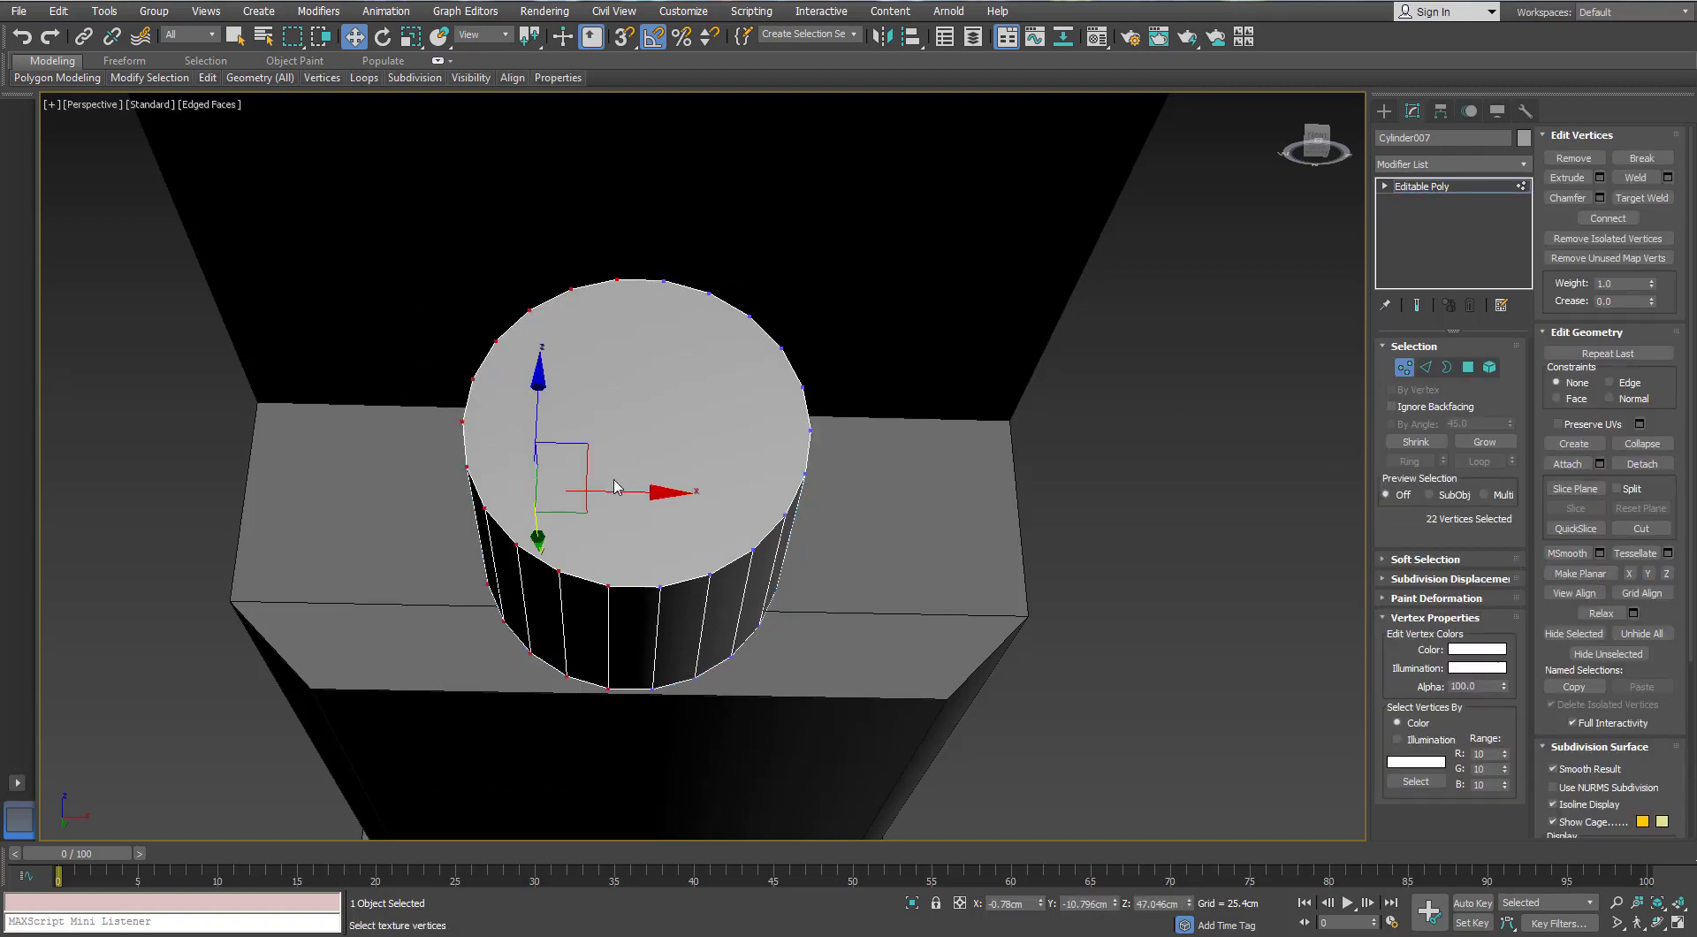
left_click_drag(616, 487, 348, 526)
middle_click_drag(348, 527, 424, 558, "alt")
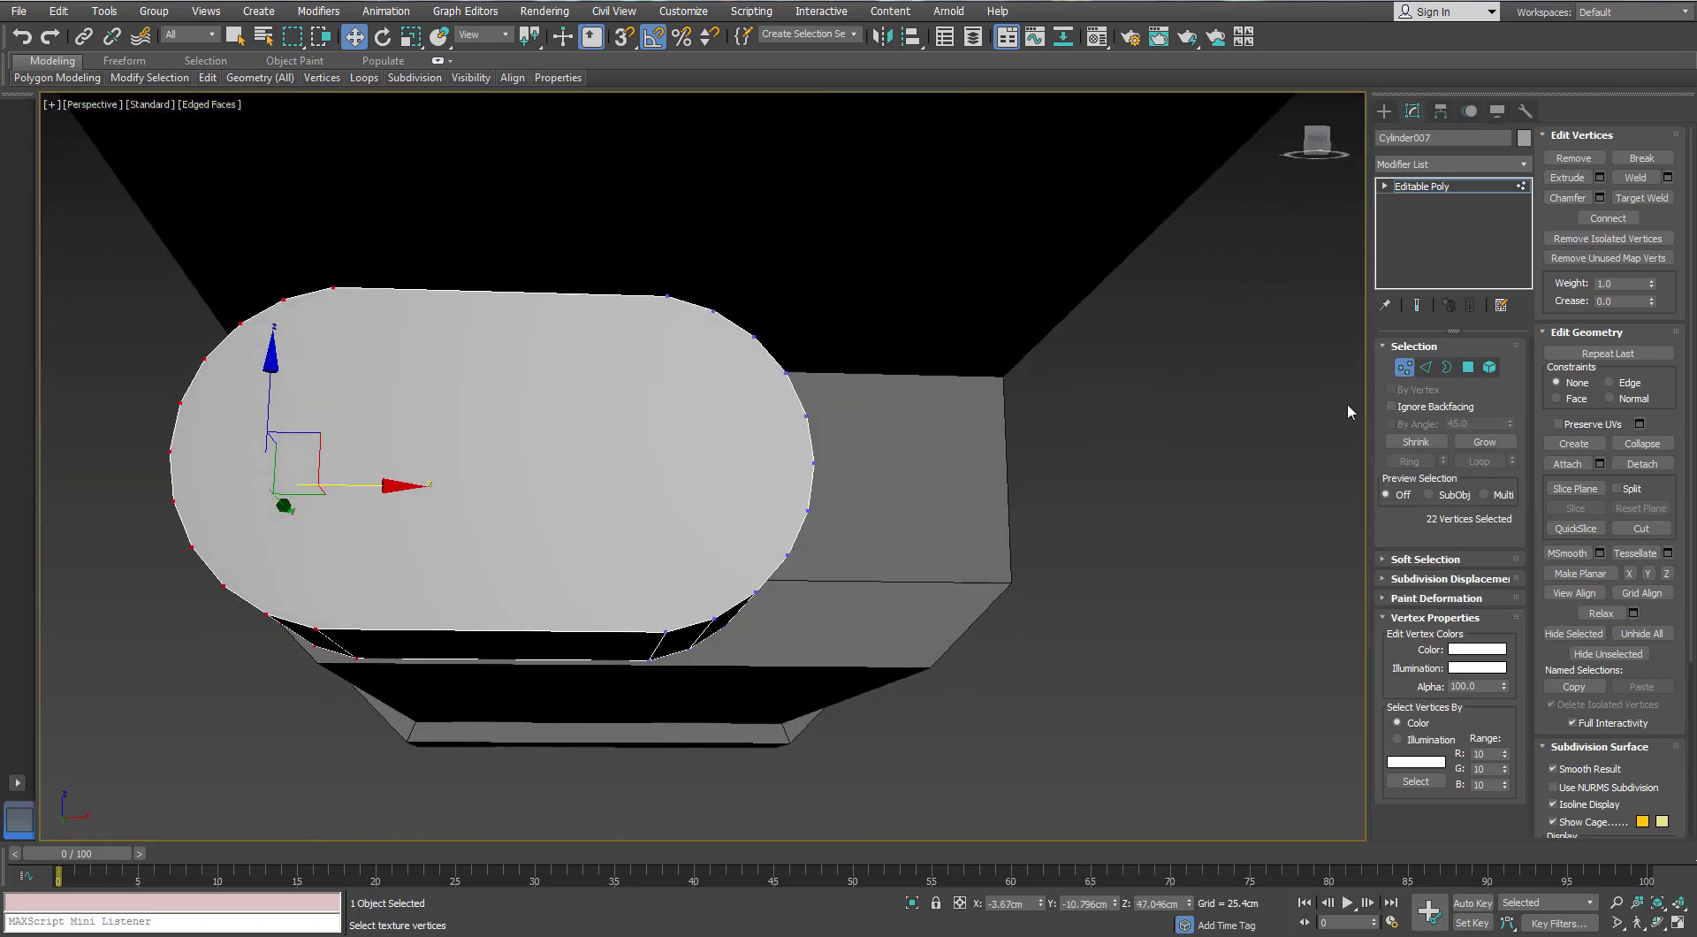
Delete the oblong's front cap and the polygons of its unstretched rounded end, leaving an open U-shaped strip
key("2")
left_click(649, 630)
left_click(1470, 370)
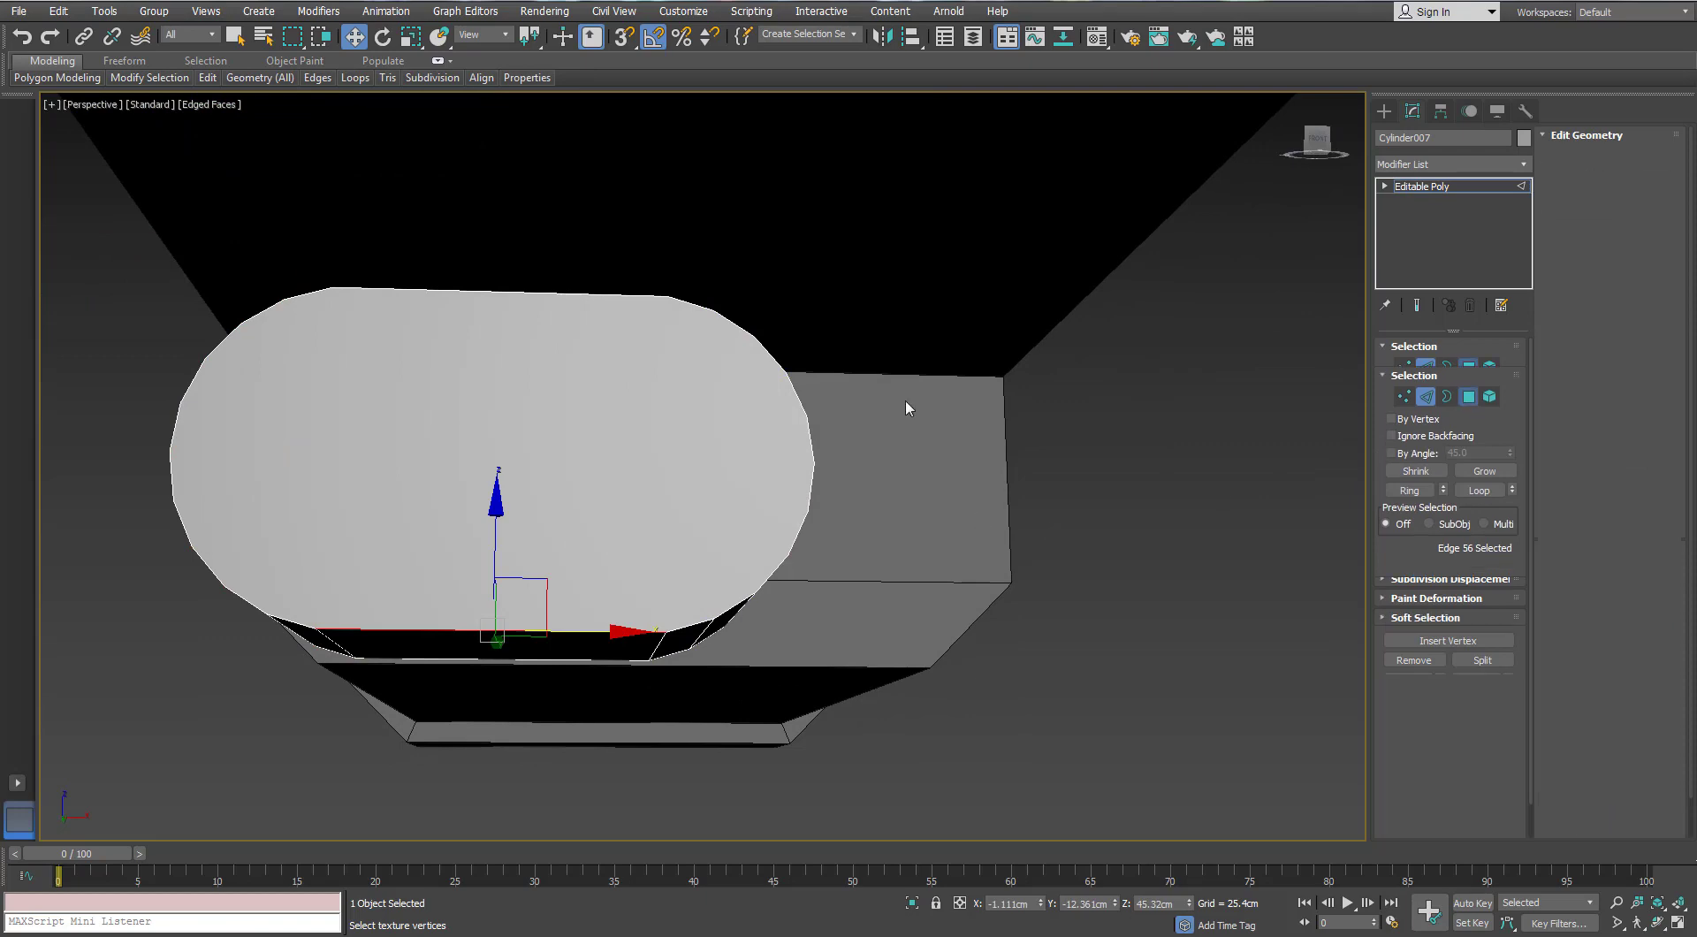
middle_click_drag(893, 346, 888, 345, "alt")
left_click_drag(876, 283, 682, 778)
middle_click_drag(682, 778, 456, 292, "alt")
key("Delete")
Flatten the strip's curved end by scaling its vertices along X, and shift them outward to about X -3.918 cm
key("1")
left_click_drag(450, 248, 139, 842)
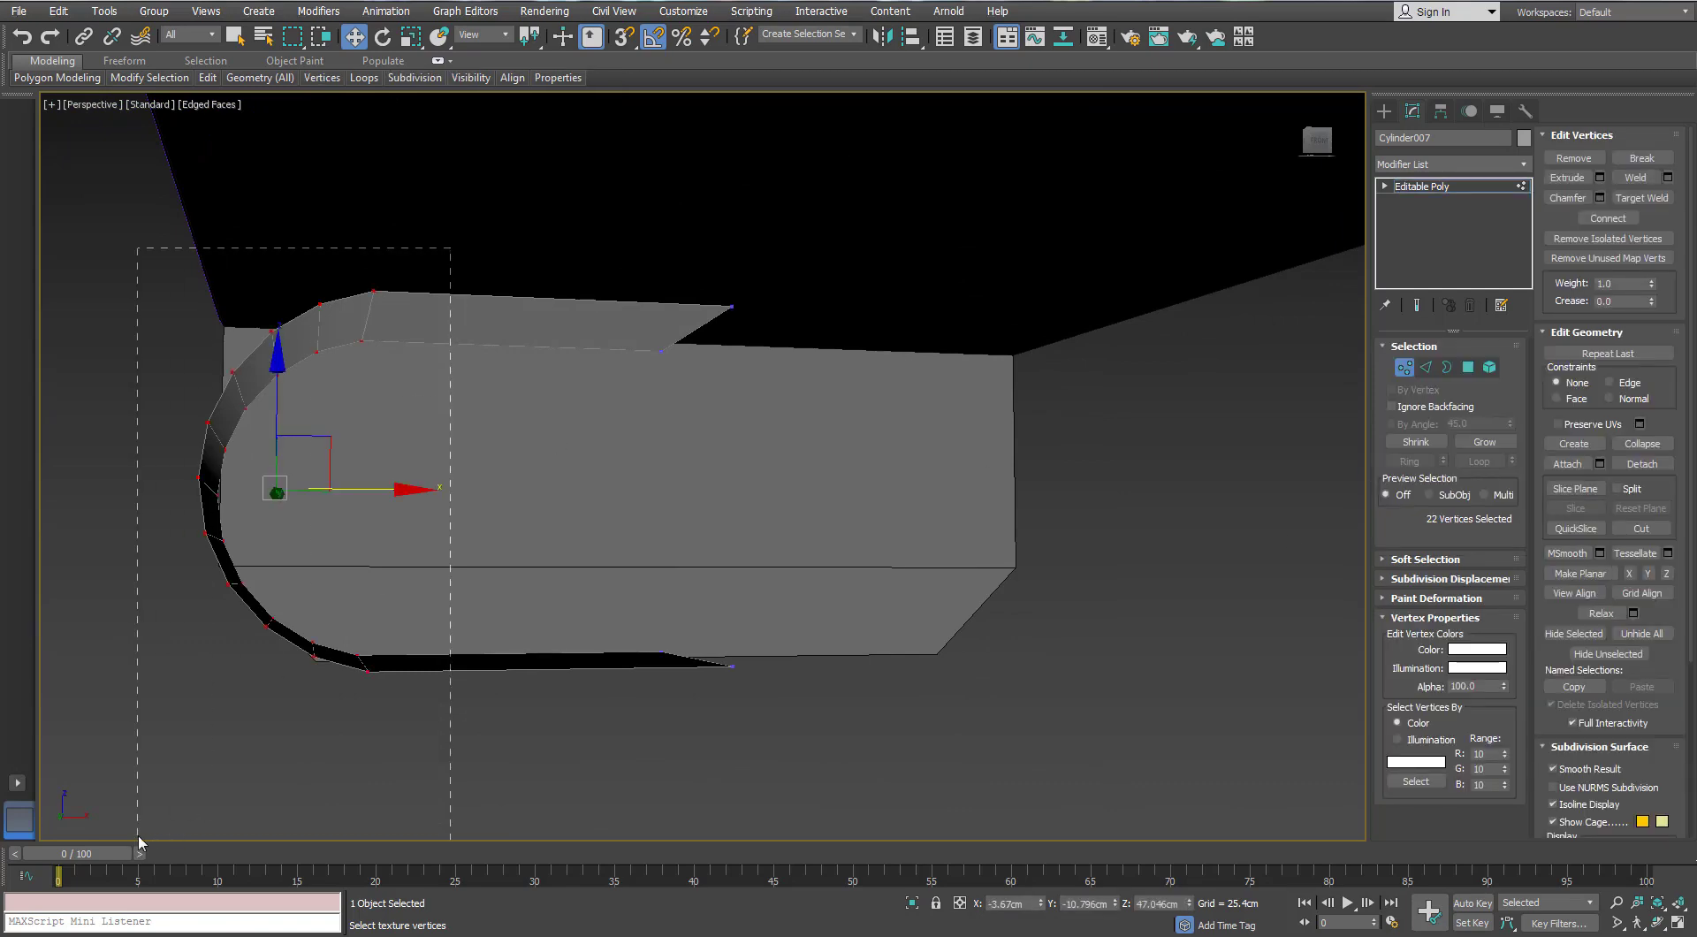
key("r")
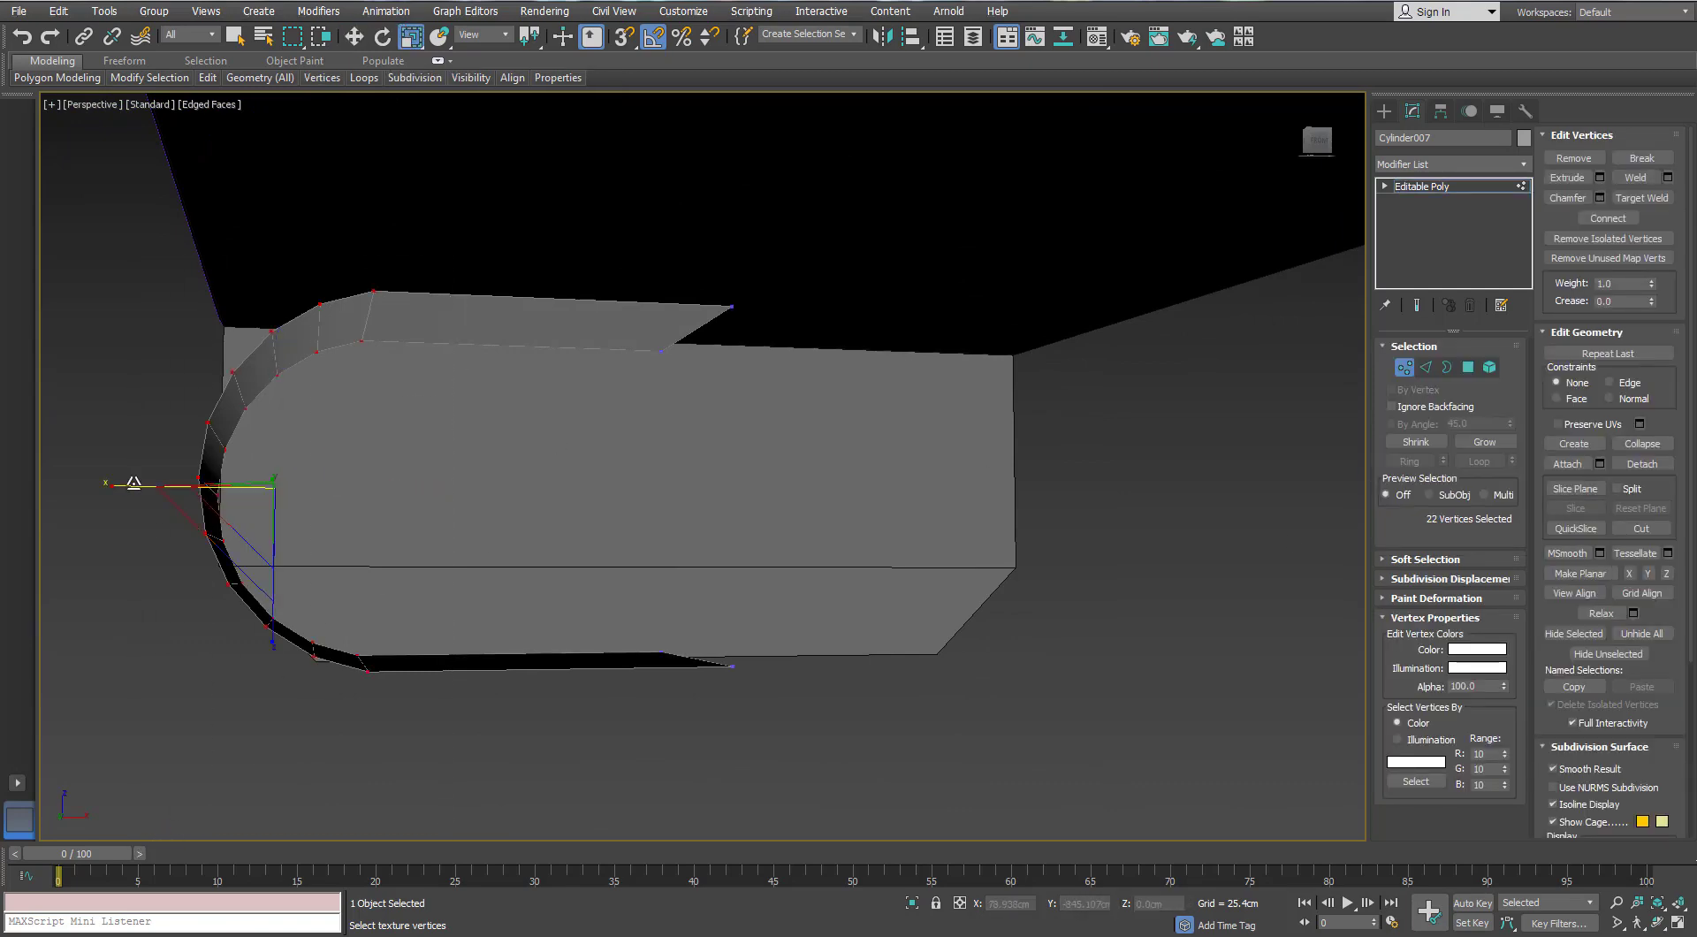
left_click_drag(133, 484, 190, 485)
middle_click_drag(229, 499, 240, 502, "alt")
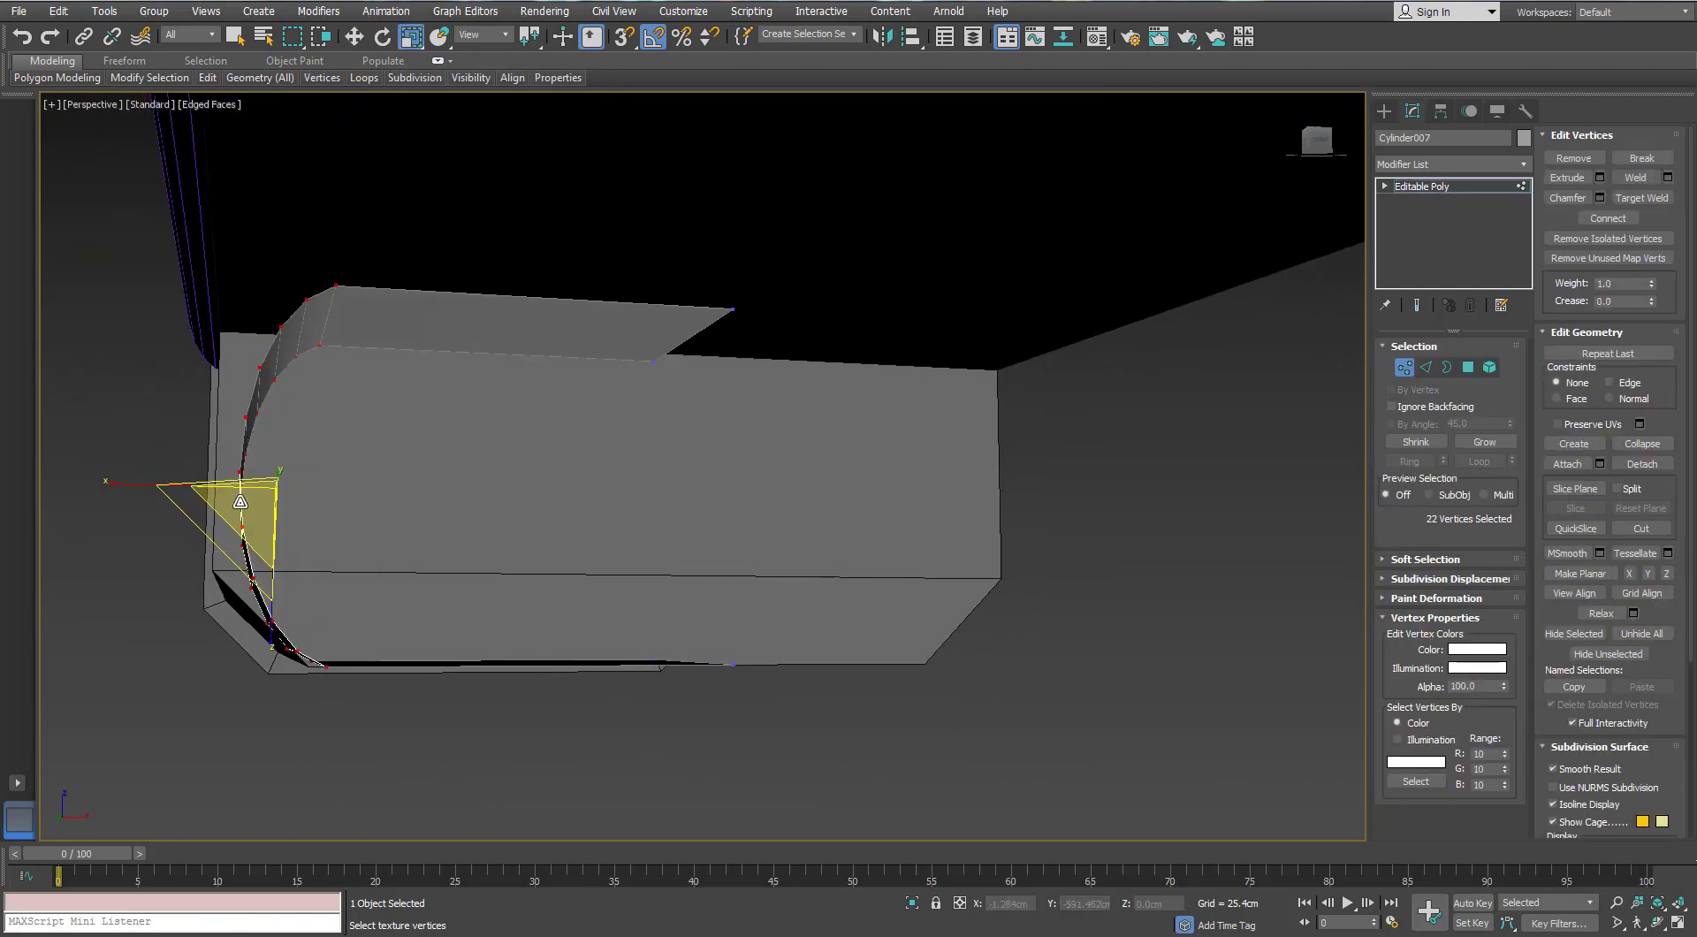
key("w")
left_click_drag(379, 489, 340, 491)
middle_click_drag(310, 555, 443, 507, "alt")
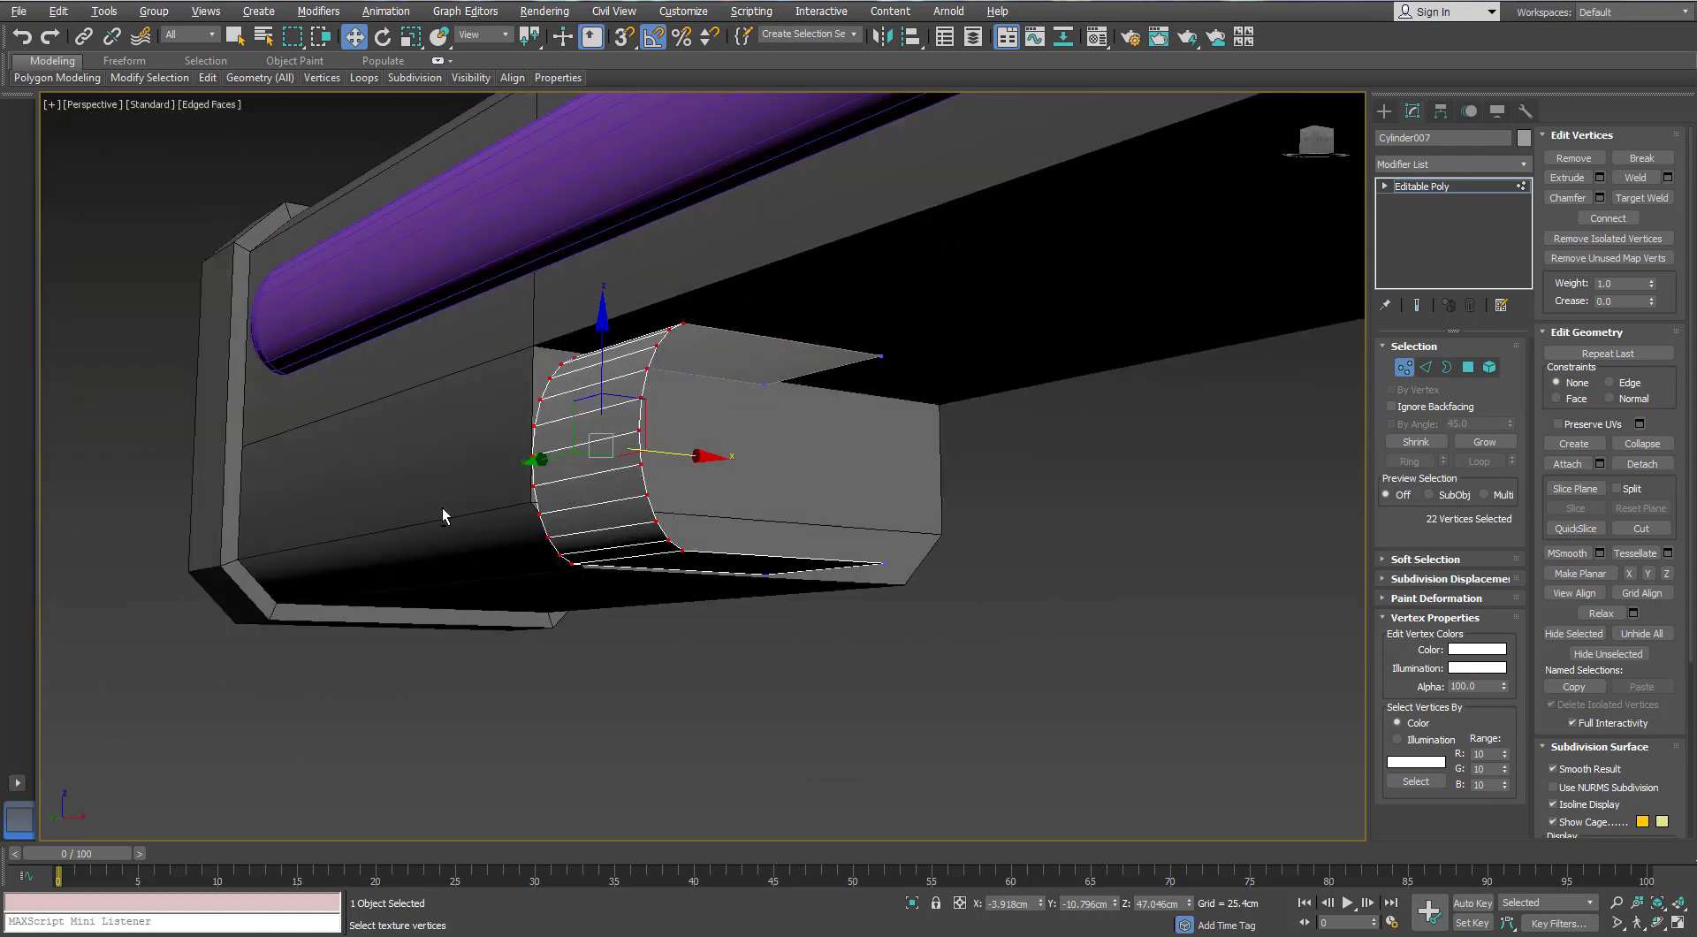
Switch from the strip to the body and select the lower bevel edge of its block on the strip's side
left_click(1405, 367)
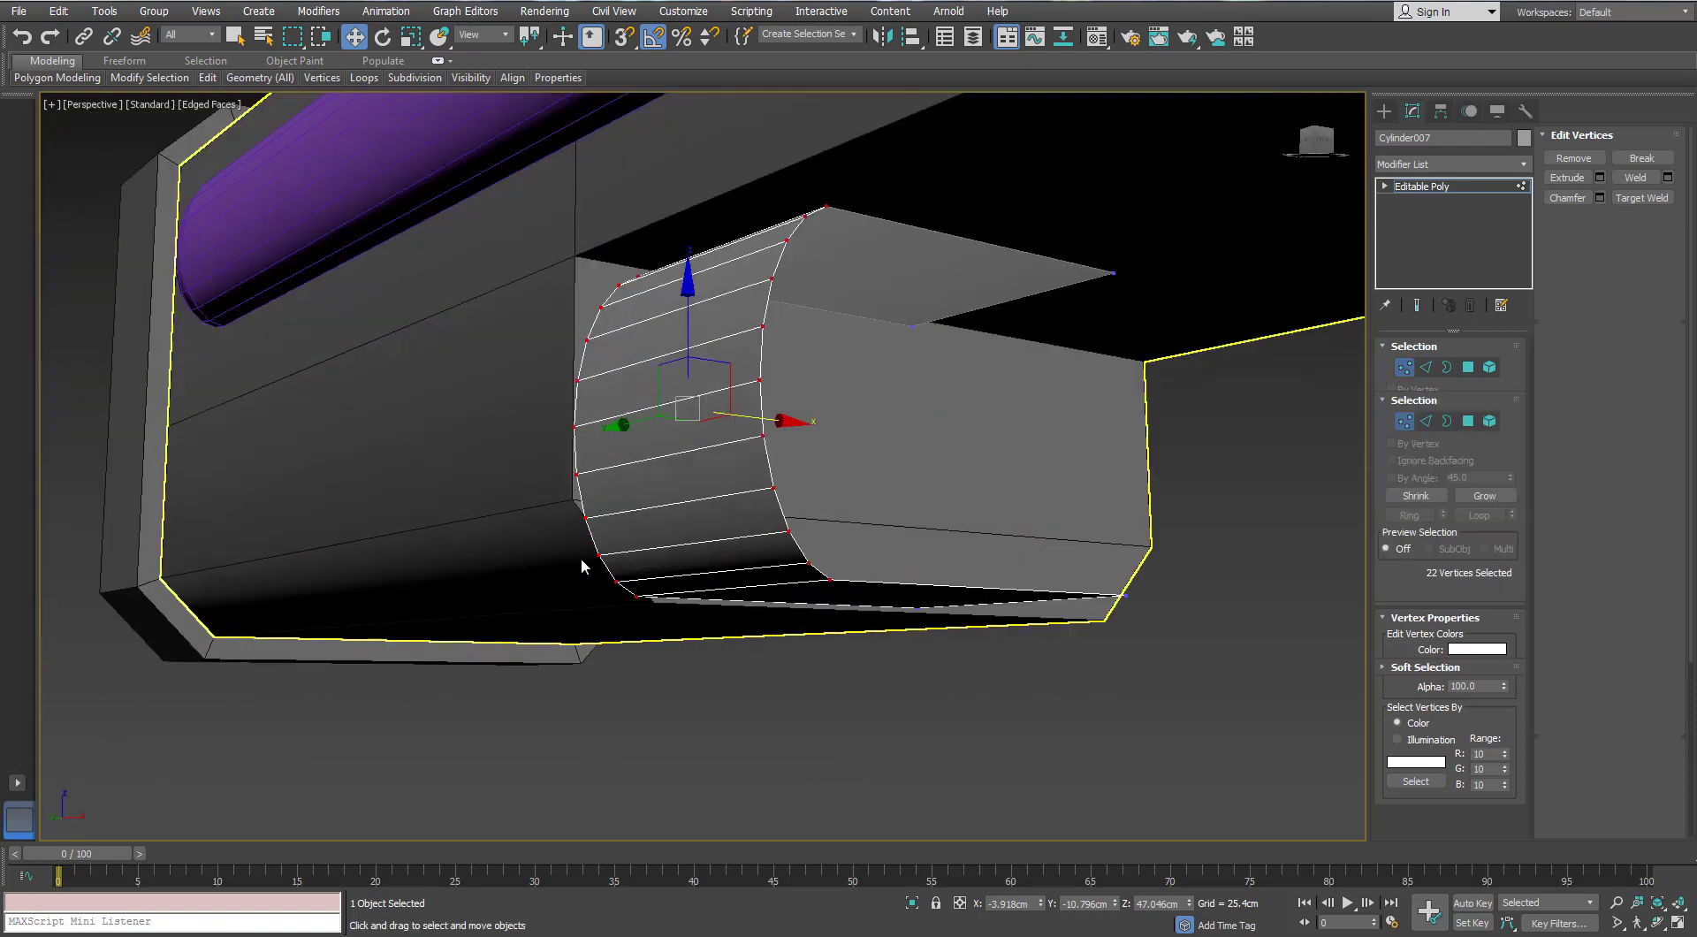
left_click(571, 558)
middle_click_drag(571, 558, 553, 499, "alt")
left_click(1425, 368)
left_click(633, 609)
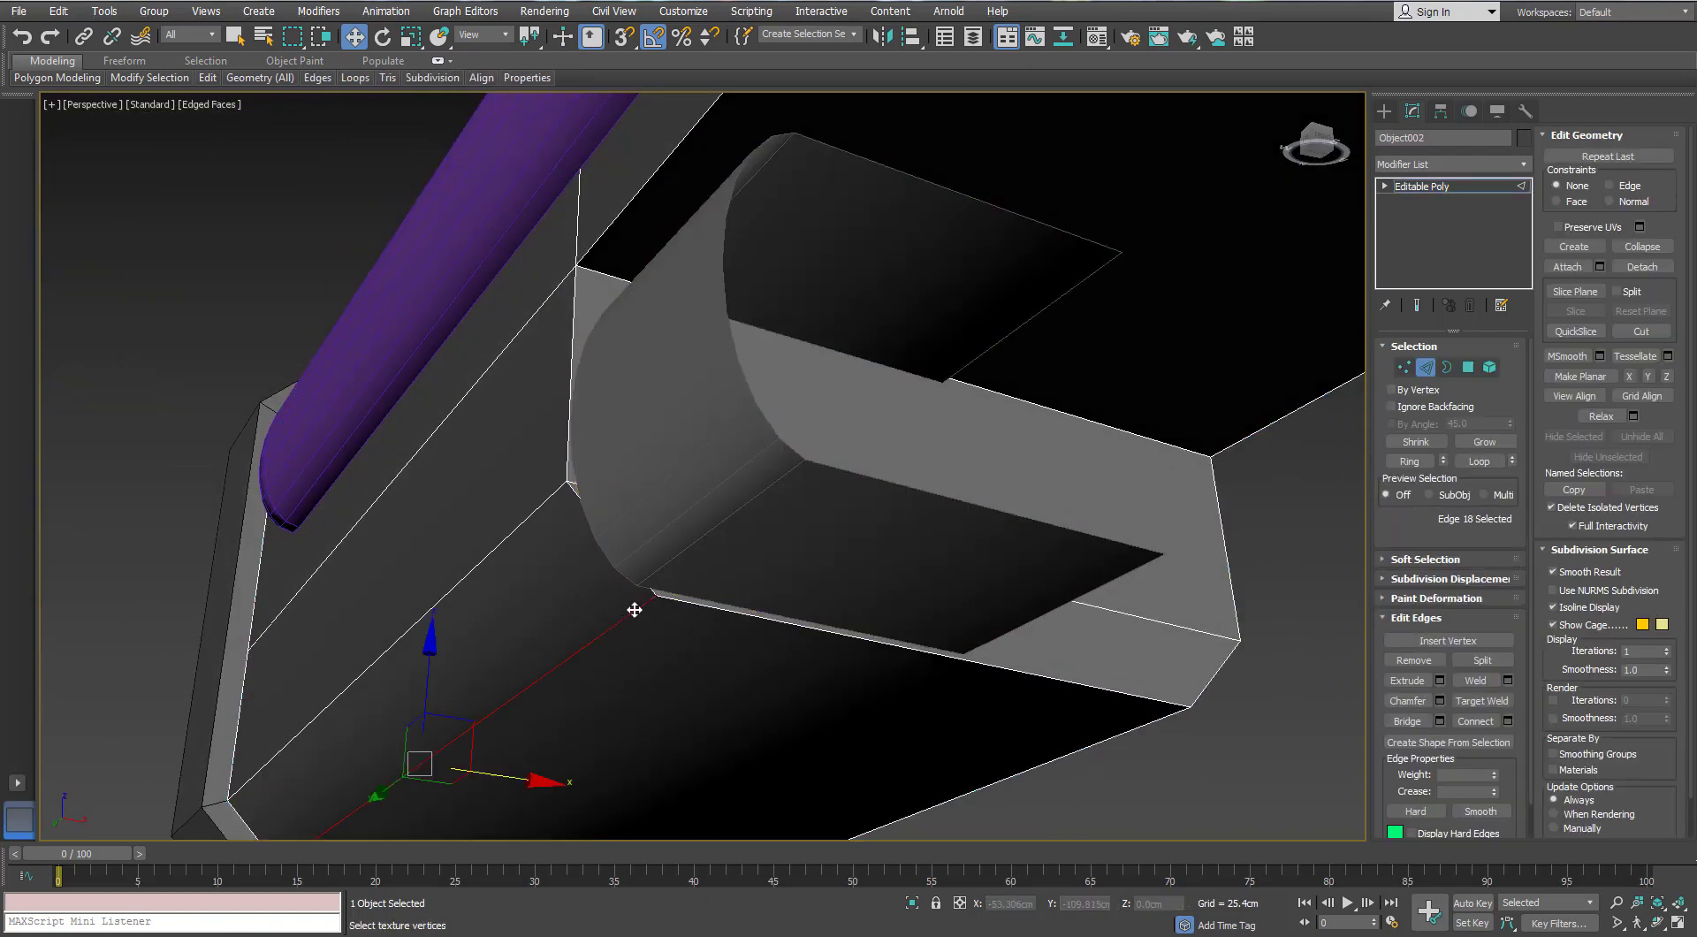
scroll(597, 683, "down", 3)
middle_click_drag(597, 683, 682, 690, "alt")
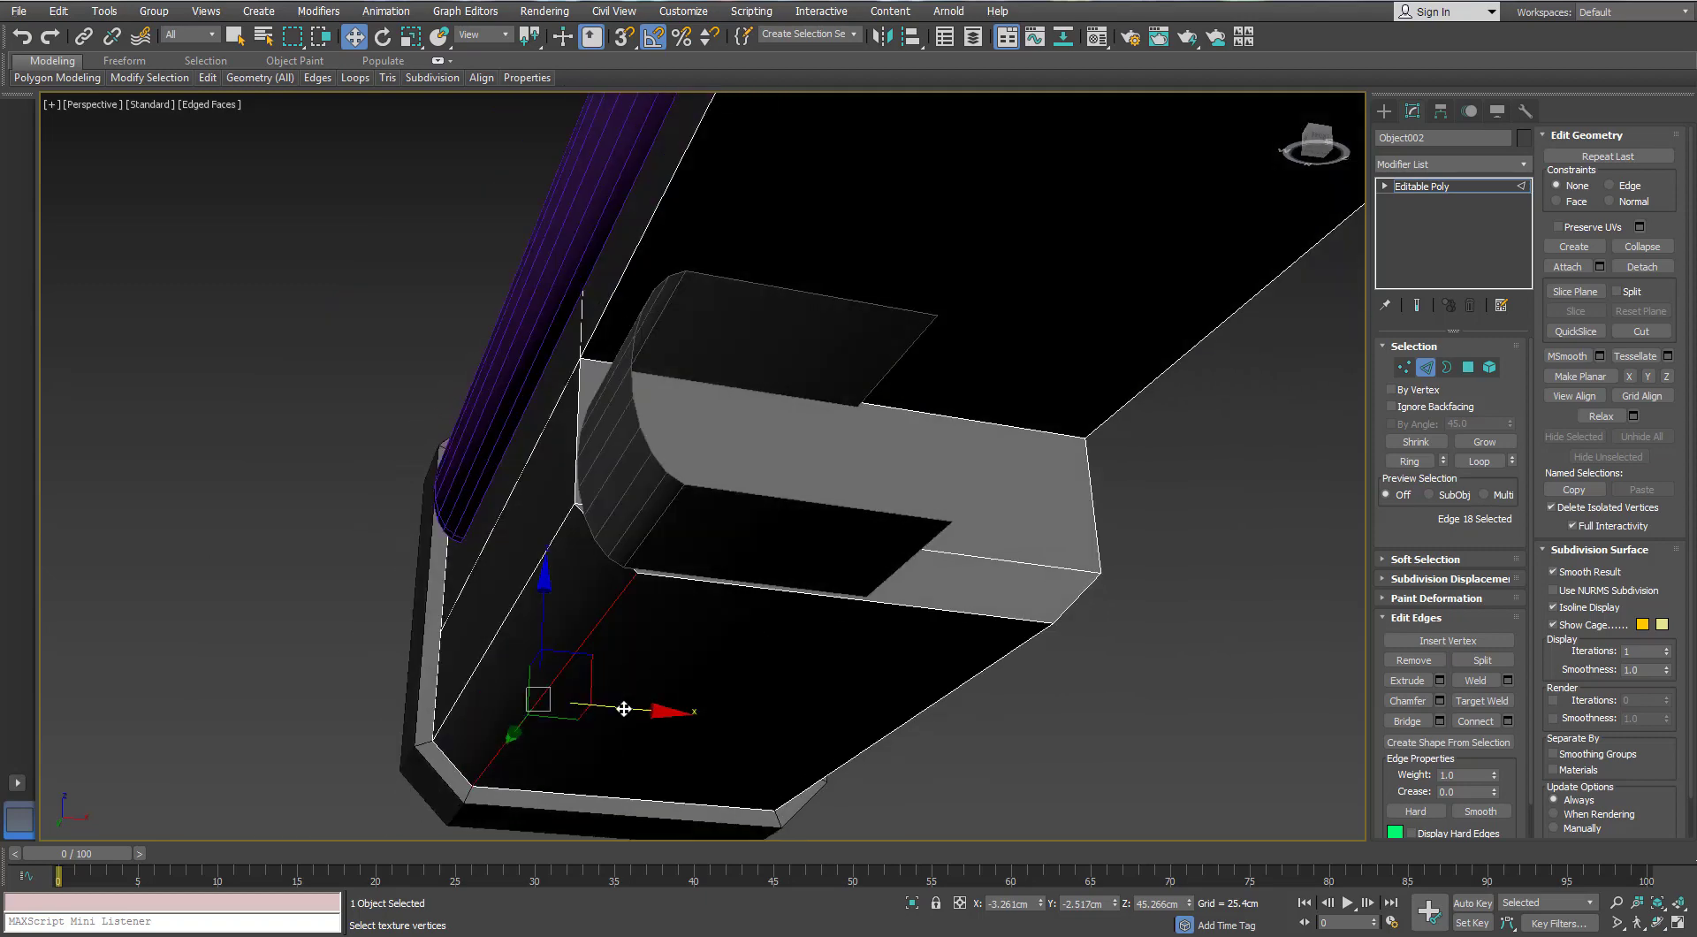
Slide the lower bevel edge outward along X to about -4.139 cm and copy the X coordinate of the edge above it
left_click_drag(624, 708, 577, 710)
left_click(561, 537)
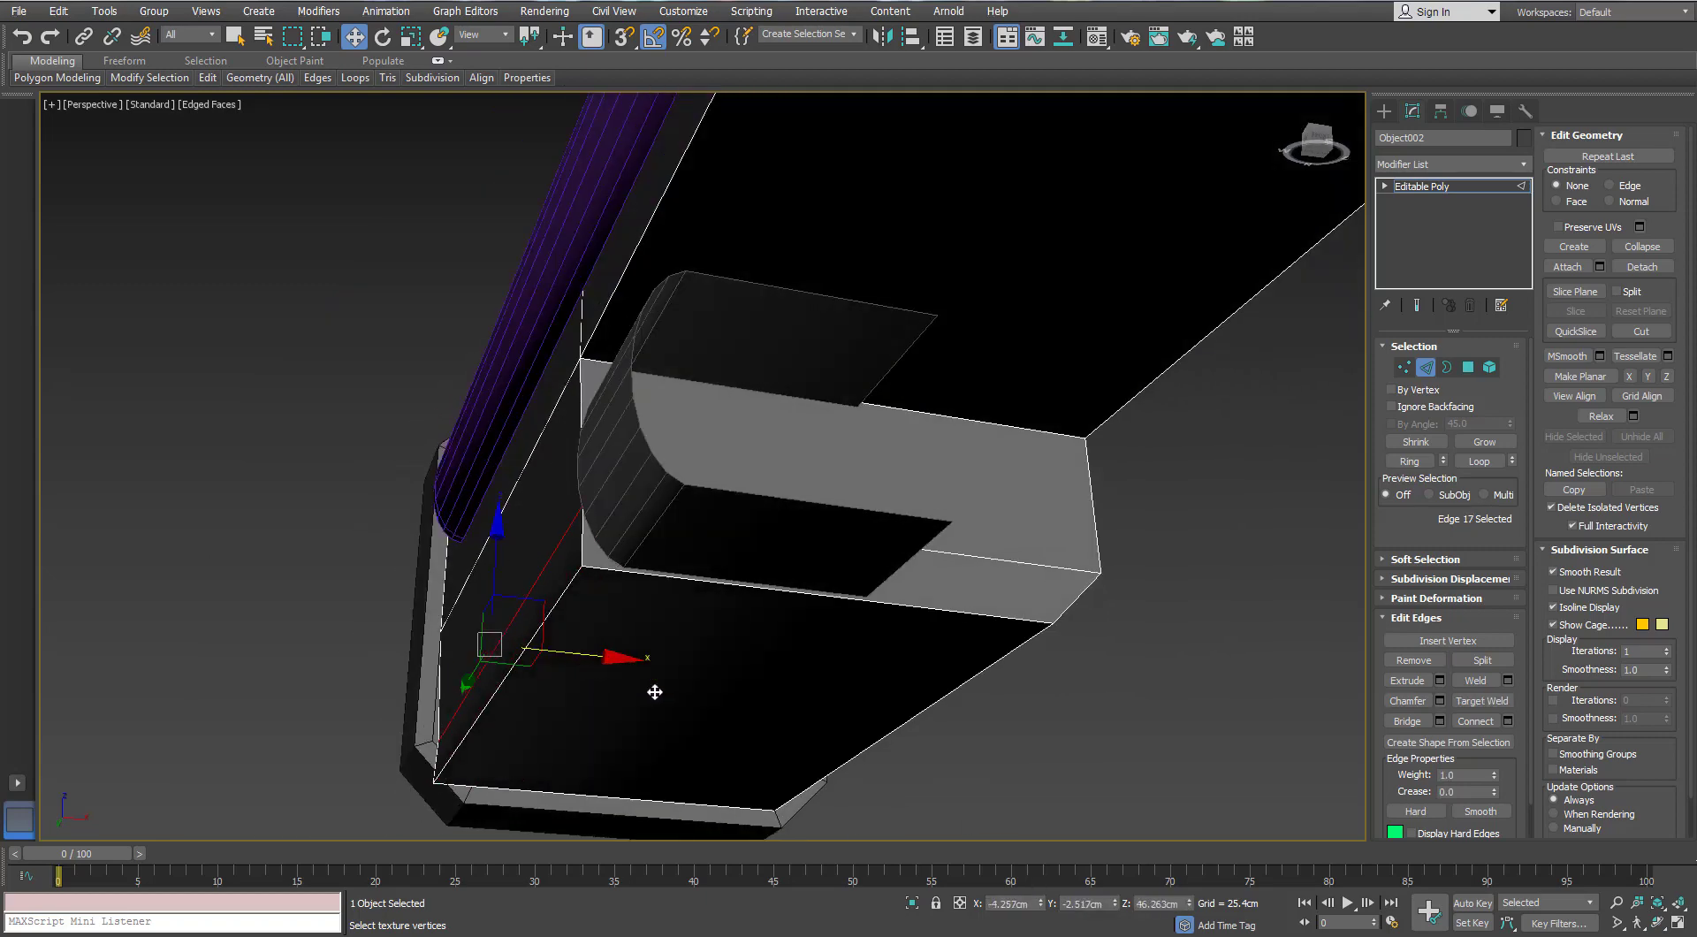
right_click(1005, 903)
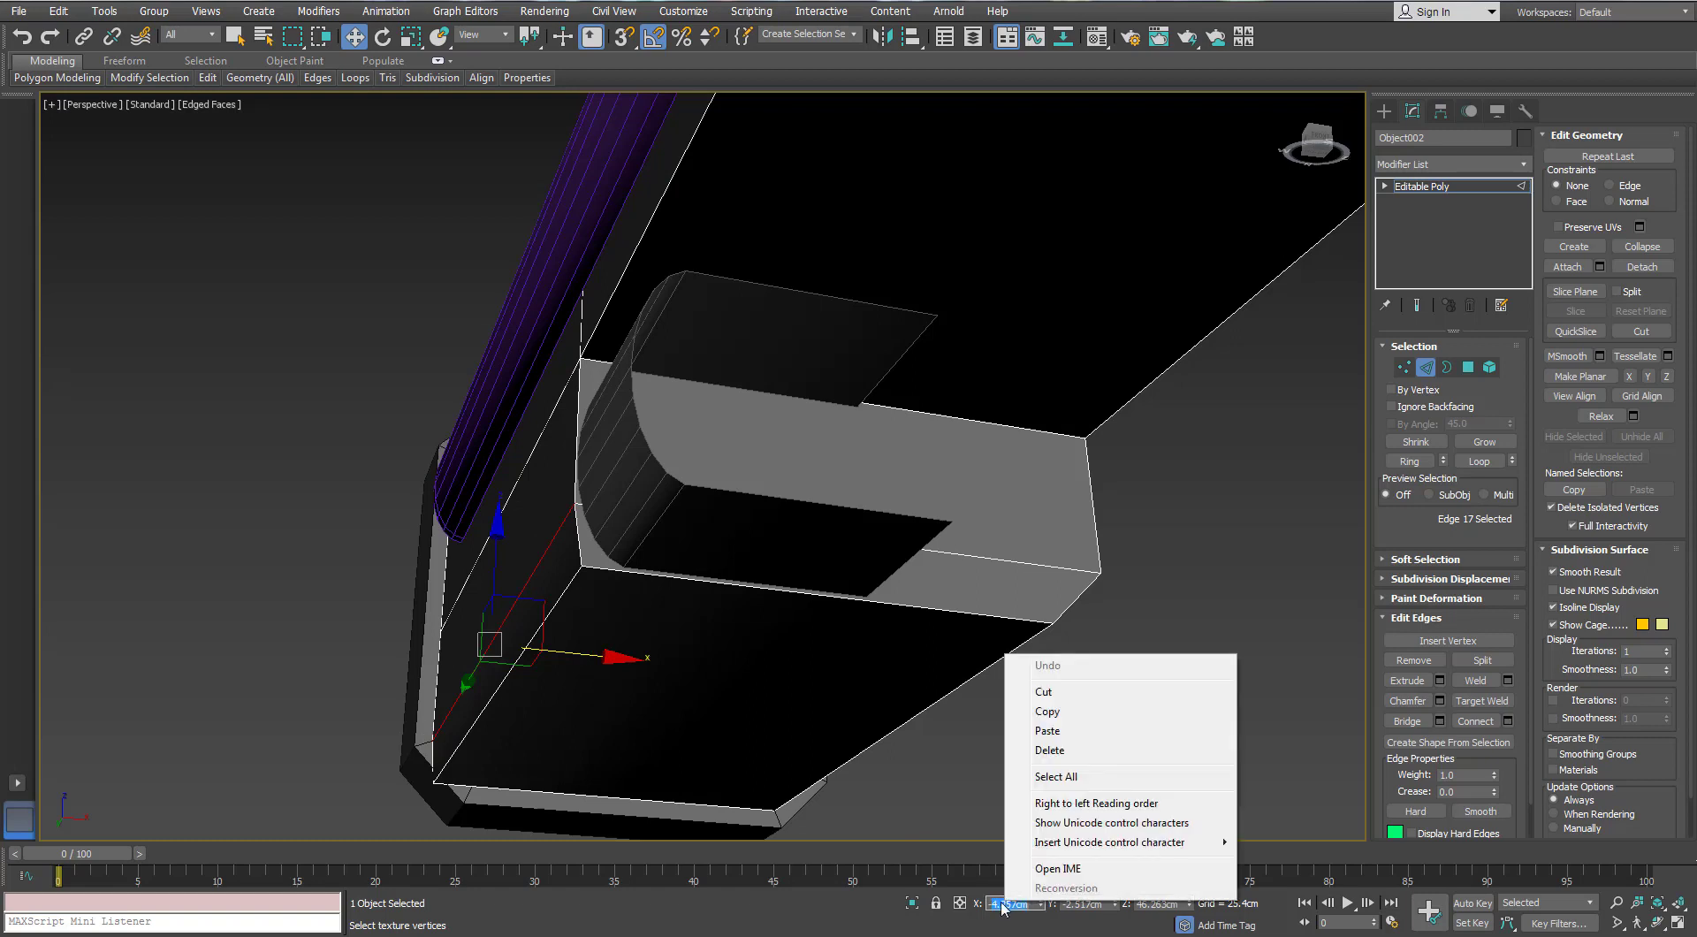
left_click(1033, 902)
right_click(1002, 907)
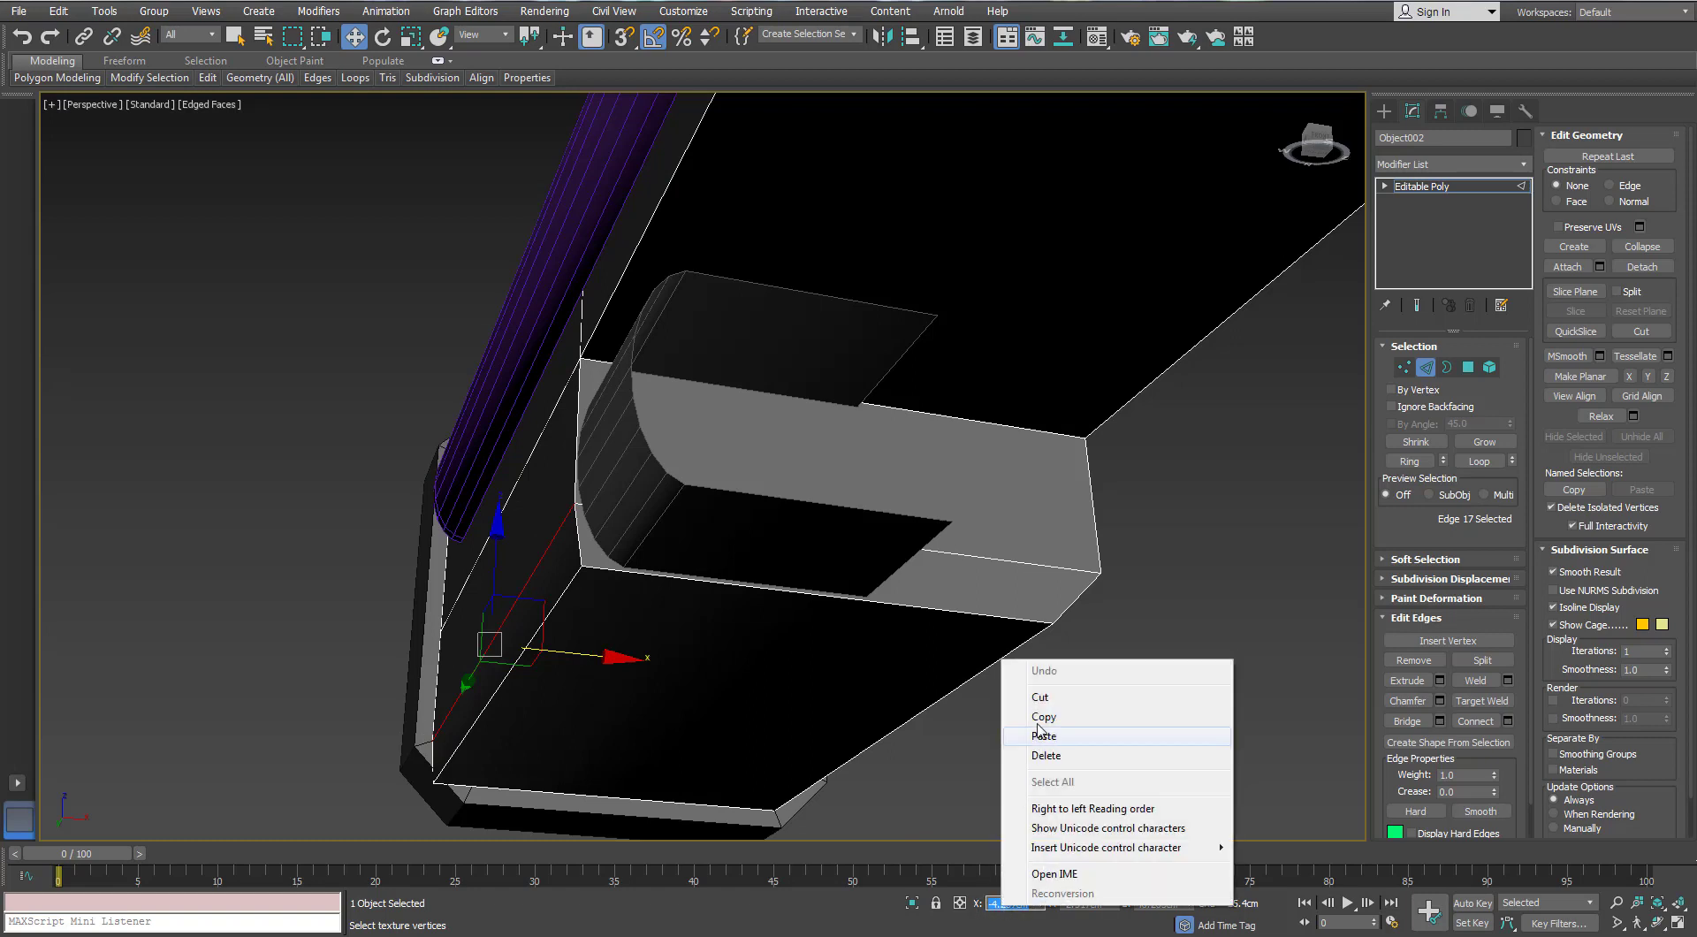
left_click(1045, 716)
Try the copied -4.257 cm as the lower bevel edge's Y coordinate, undo it, and apply the value to X instead
left_click(559, 597)
right_click(1066, 904)
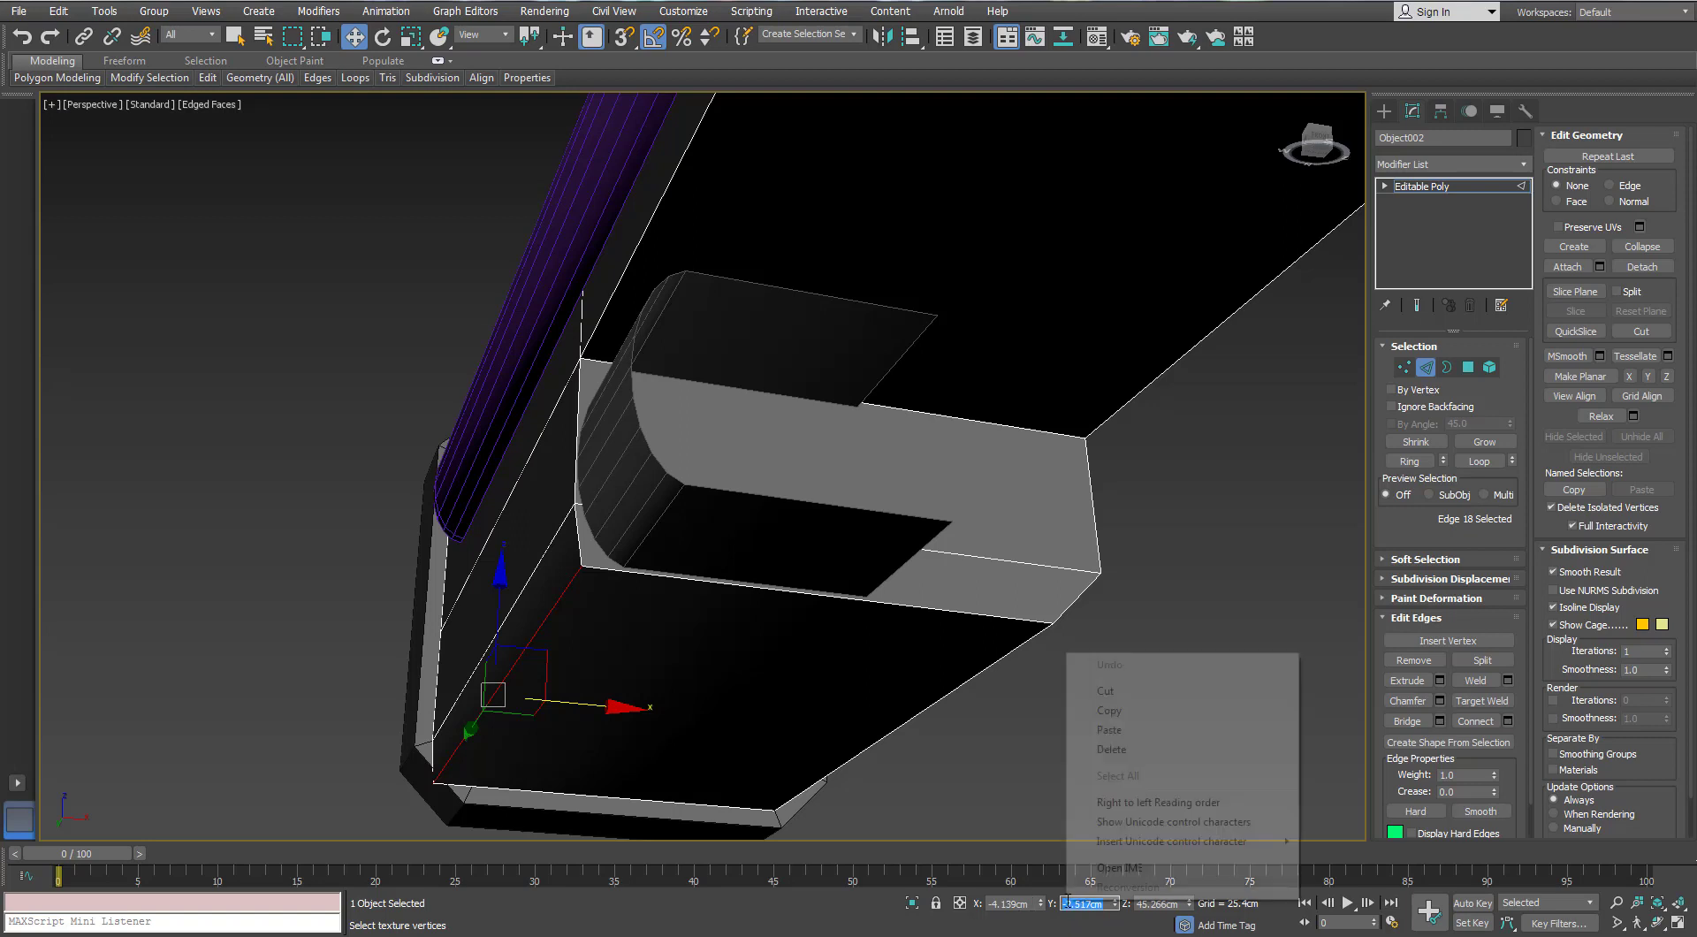
left_click(1087, 729)
key("Return")
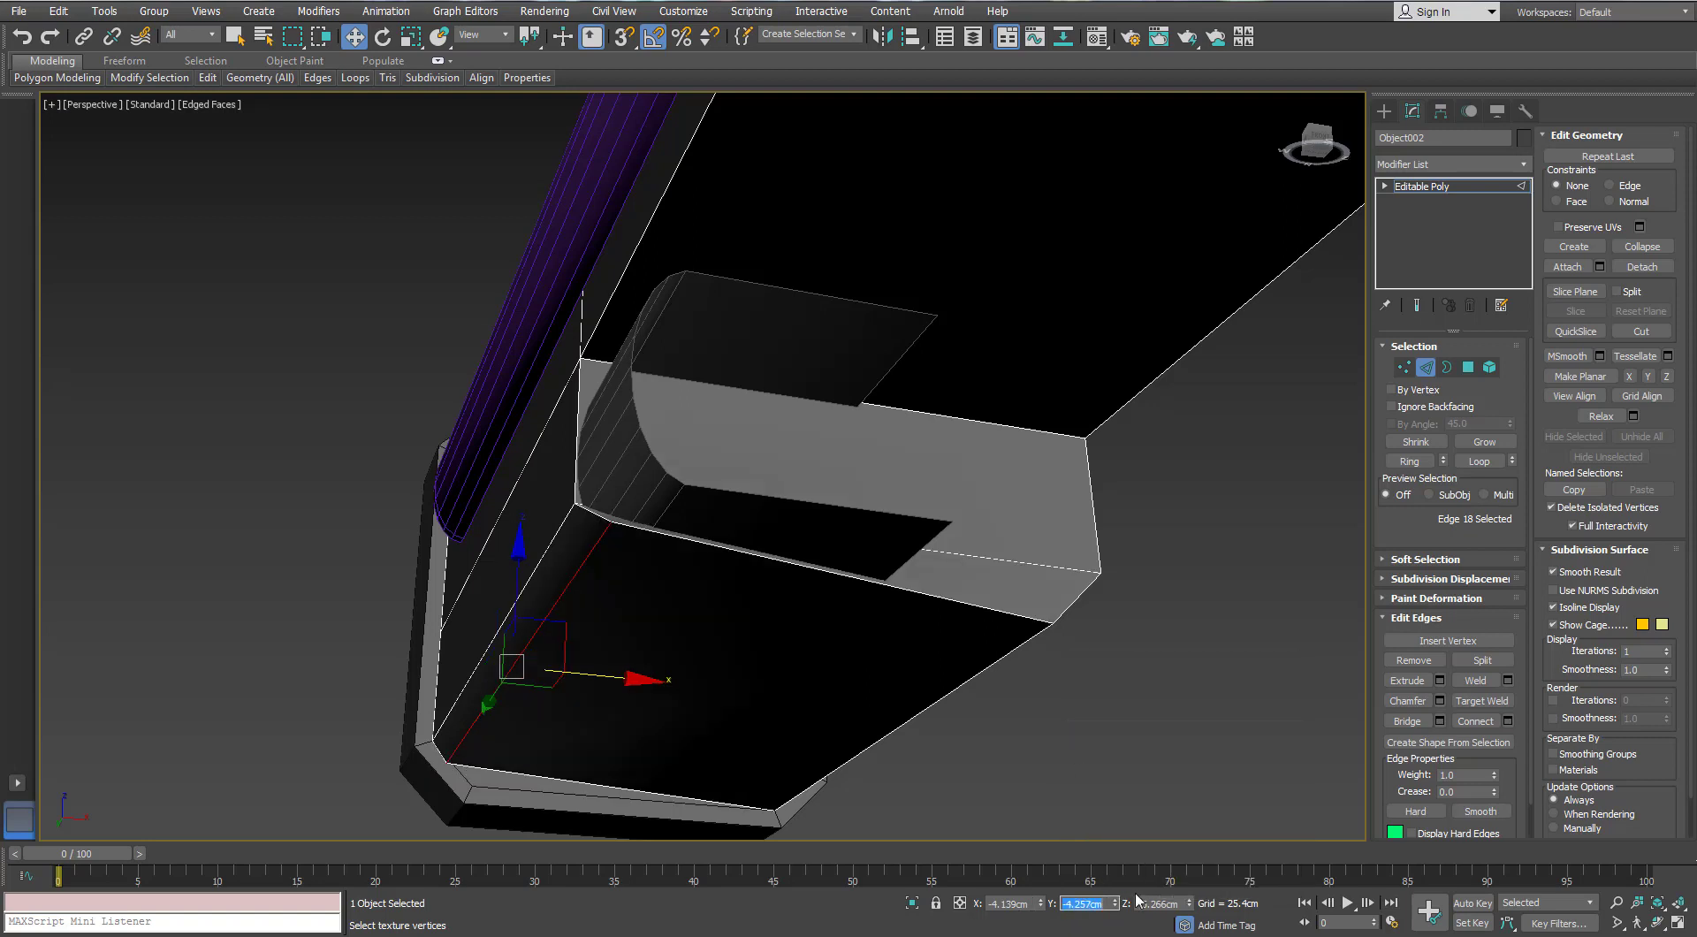
left_click(1070, 803)
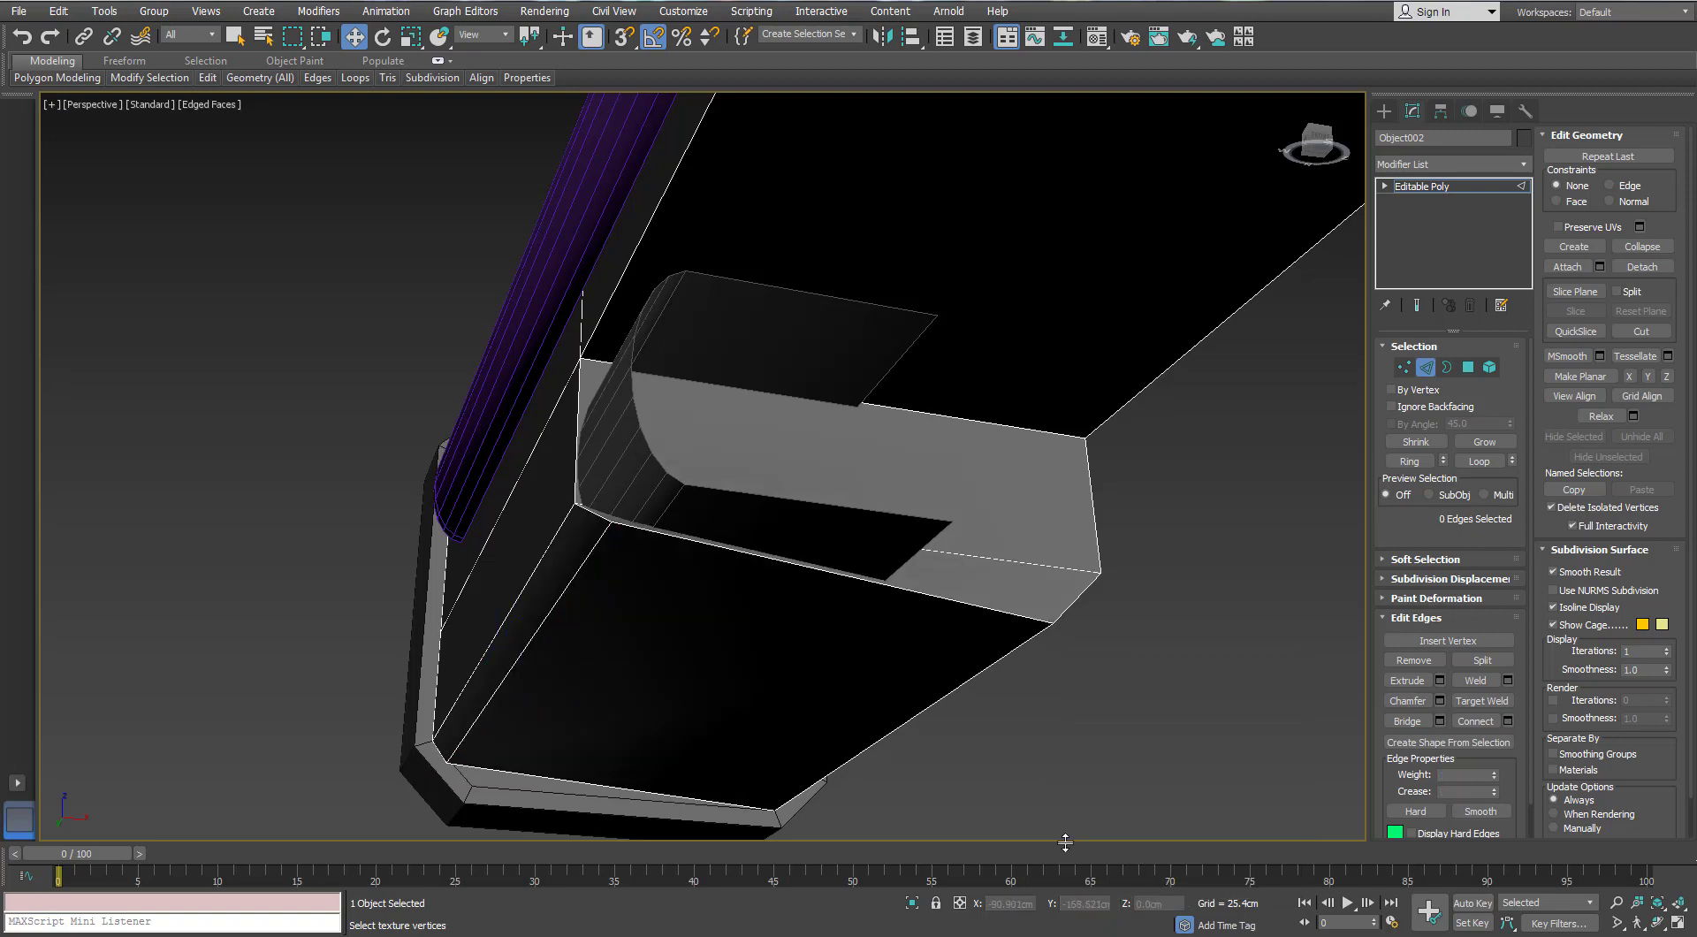
key("ctrl+z")
key("ctrl+z")
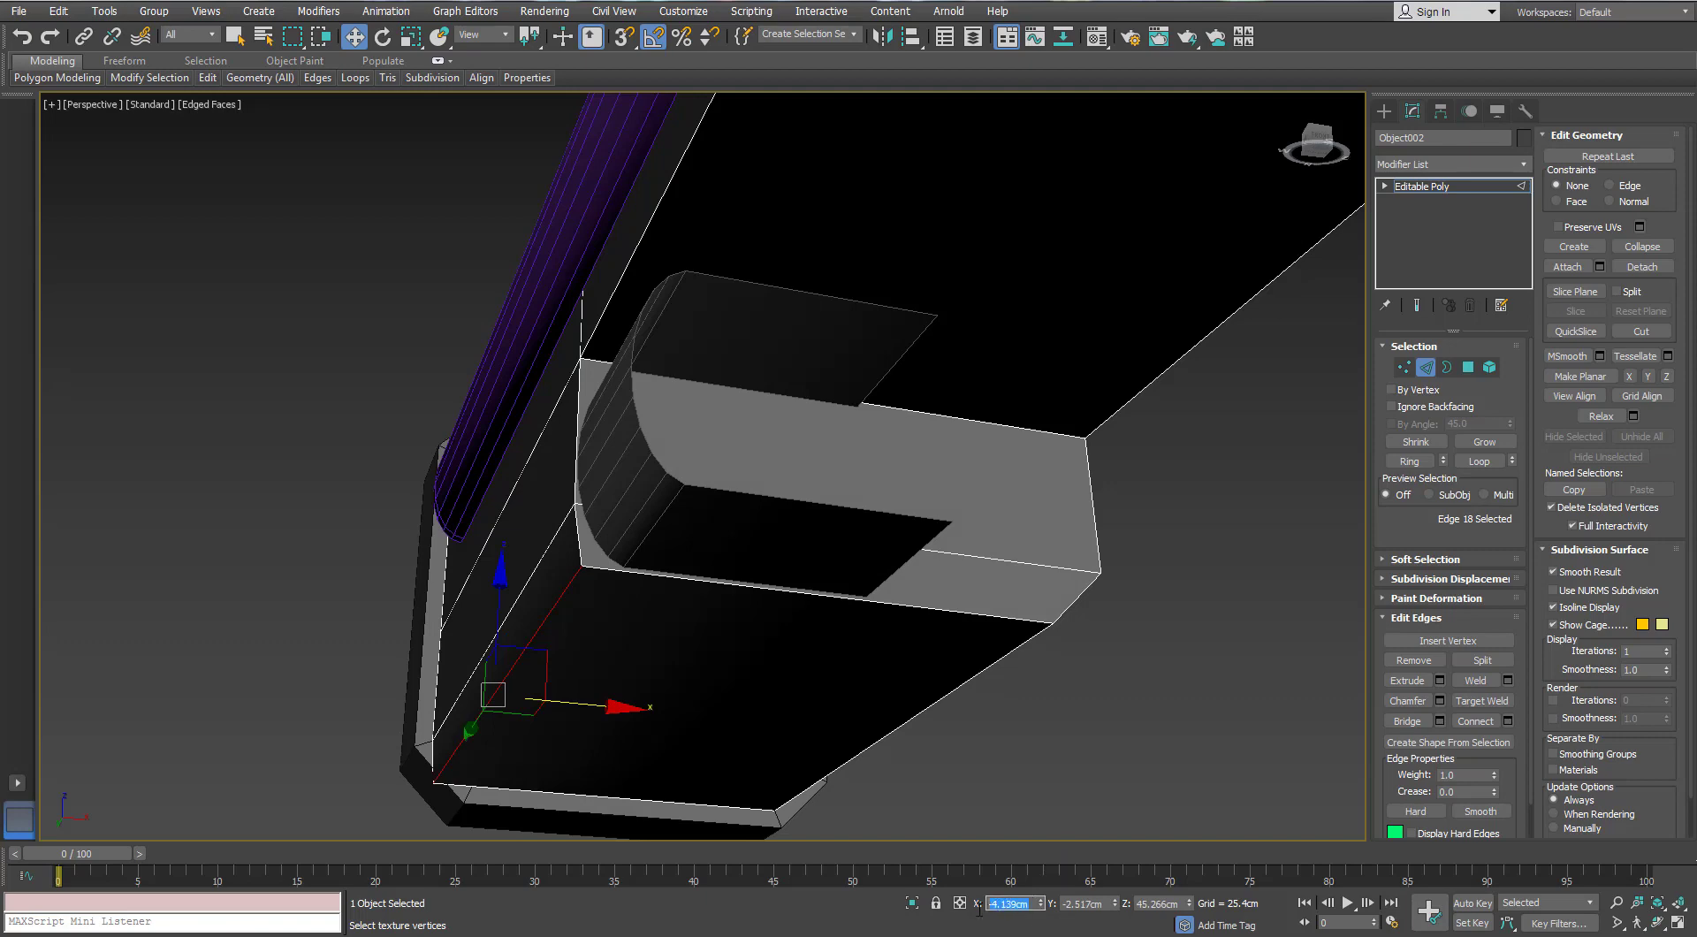
right_click(978, 906)
left_click(1012, 731)
key("Return")
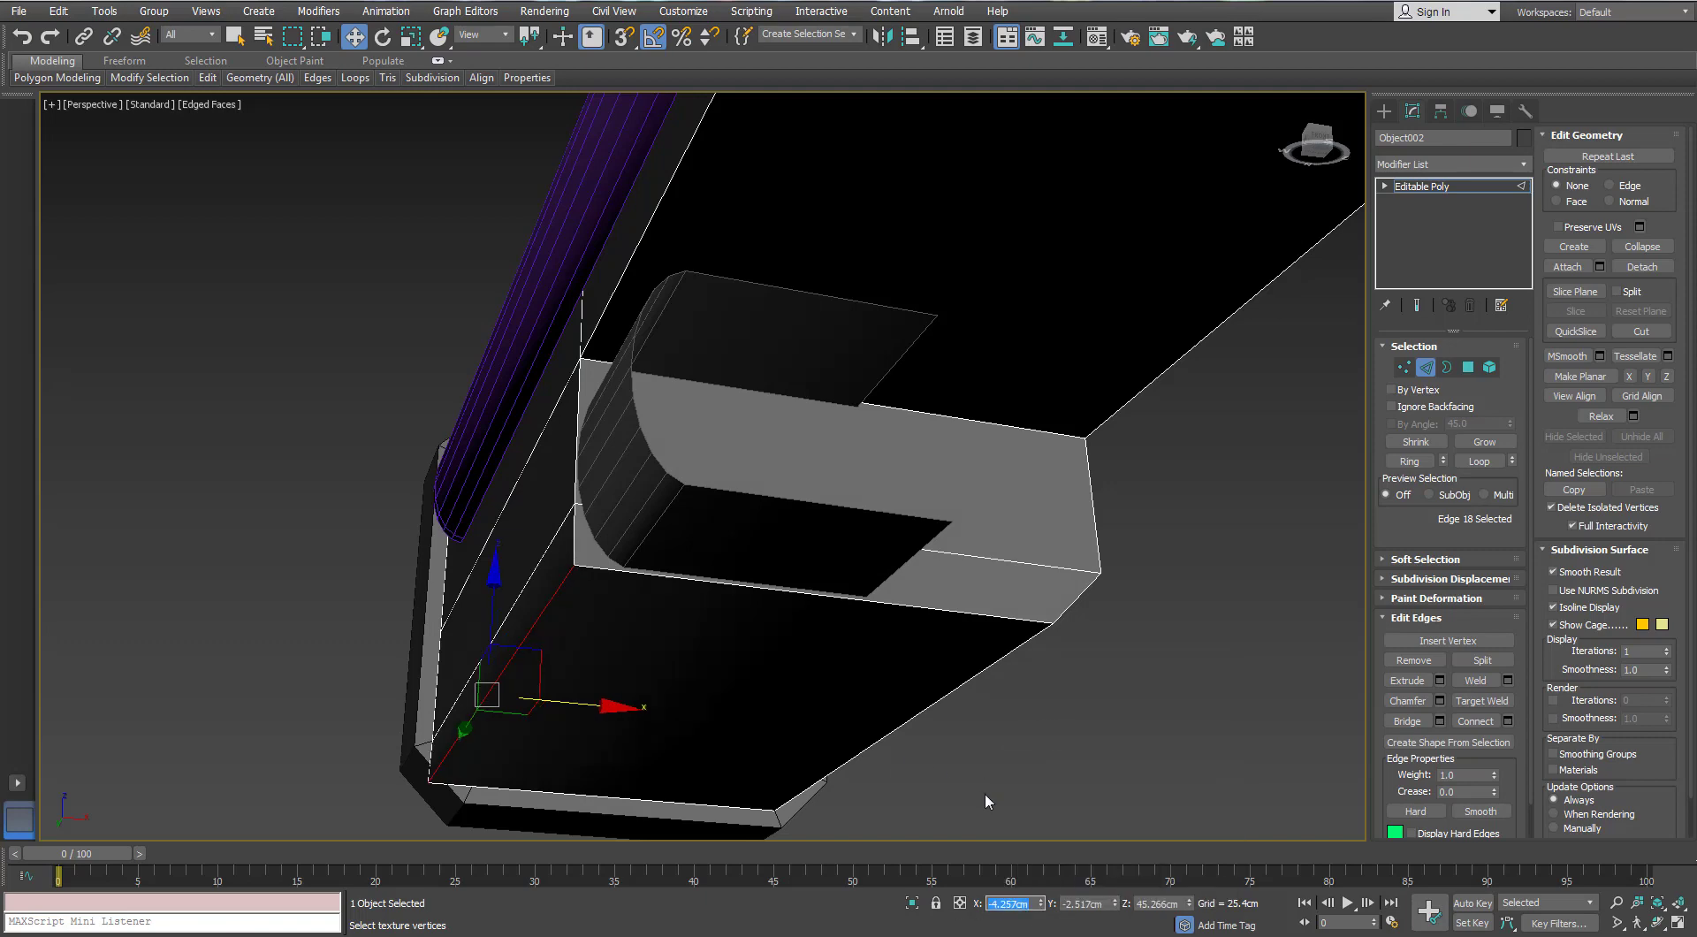
Try to align the opposite lower bevel edge in X with a coordinate copied from the edge above it, and undo the change
middle_click_drag(1005, 606, 922, 539, "alt")
left_click(923, 507)
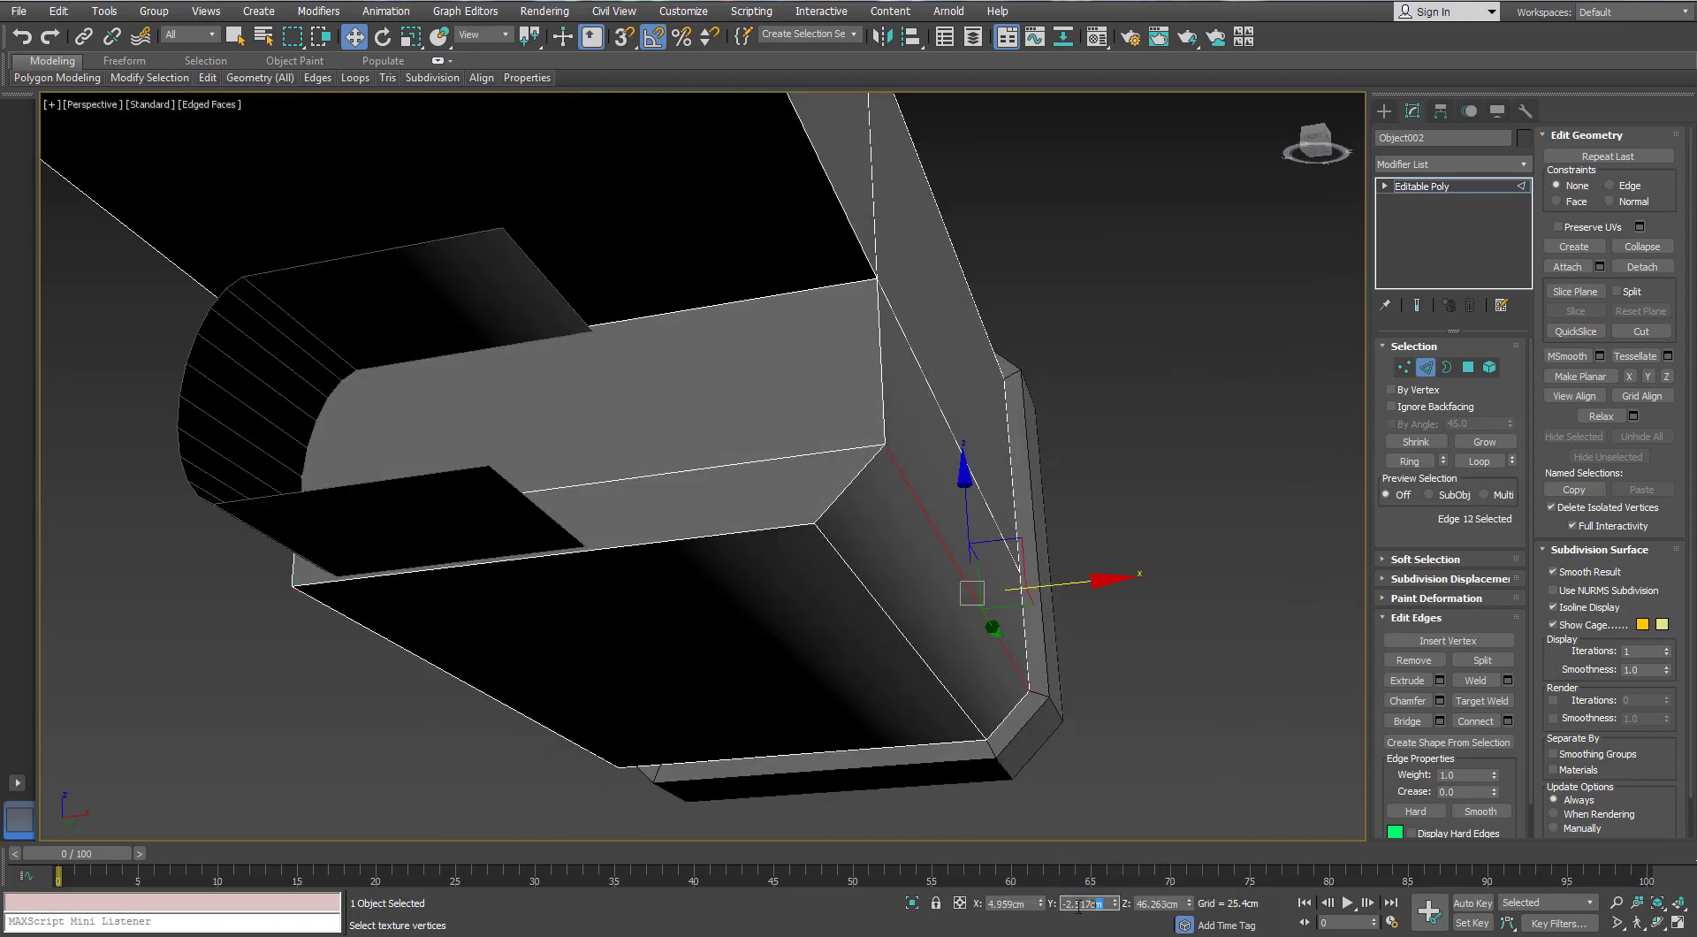
right_click(1067, 905)
left_click(1100, 724)
key("Return")
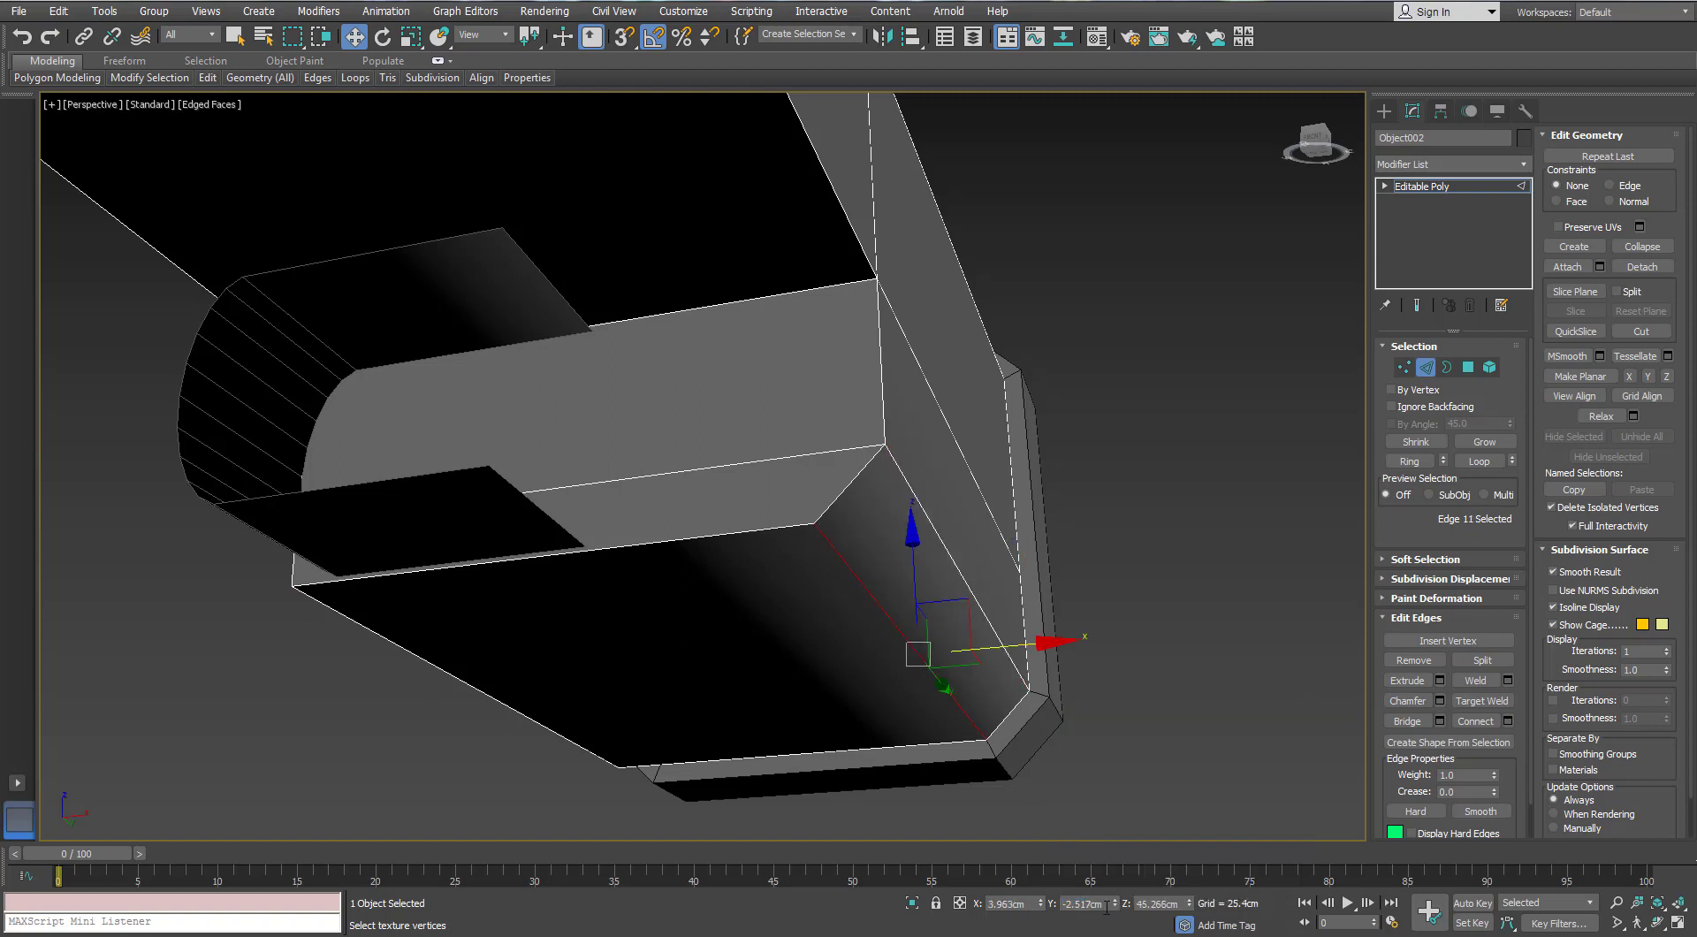
right_click(1003, 903)
left_click(1017, 735)
key("Return")
scroll(1043, 753, "down", 3)
key("ctrl+z")
Slide the opposite lower bevel edge outward by about 0.84 cm along X, and undo the bevel-edge moves on both sides
scroll(1026, 727, "up", 3)
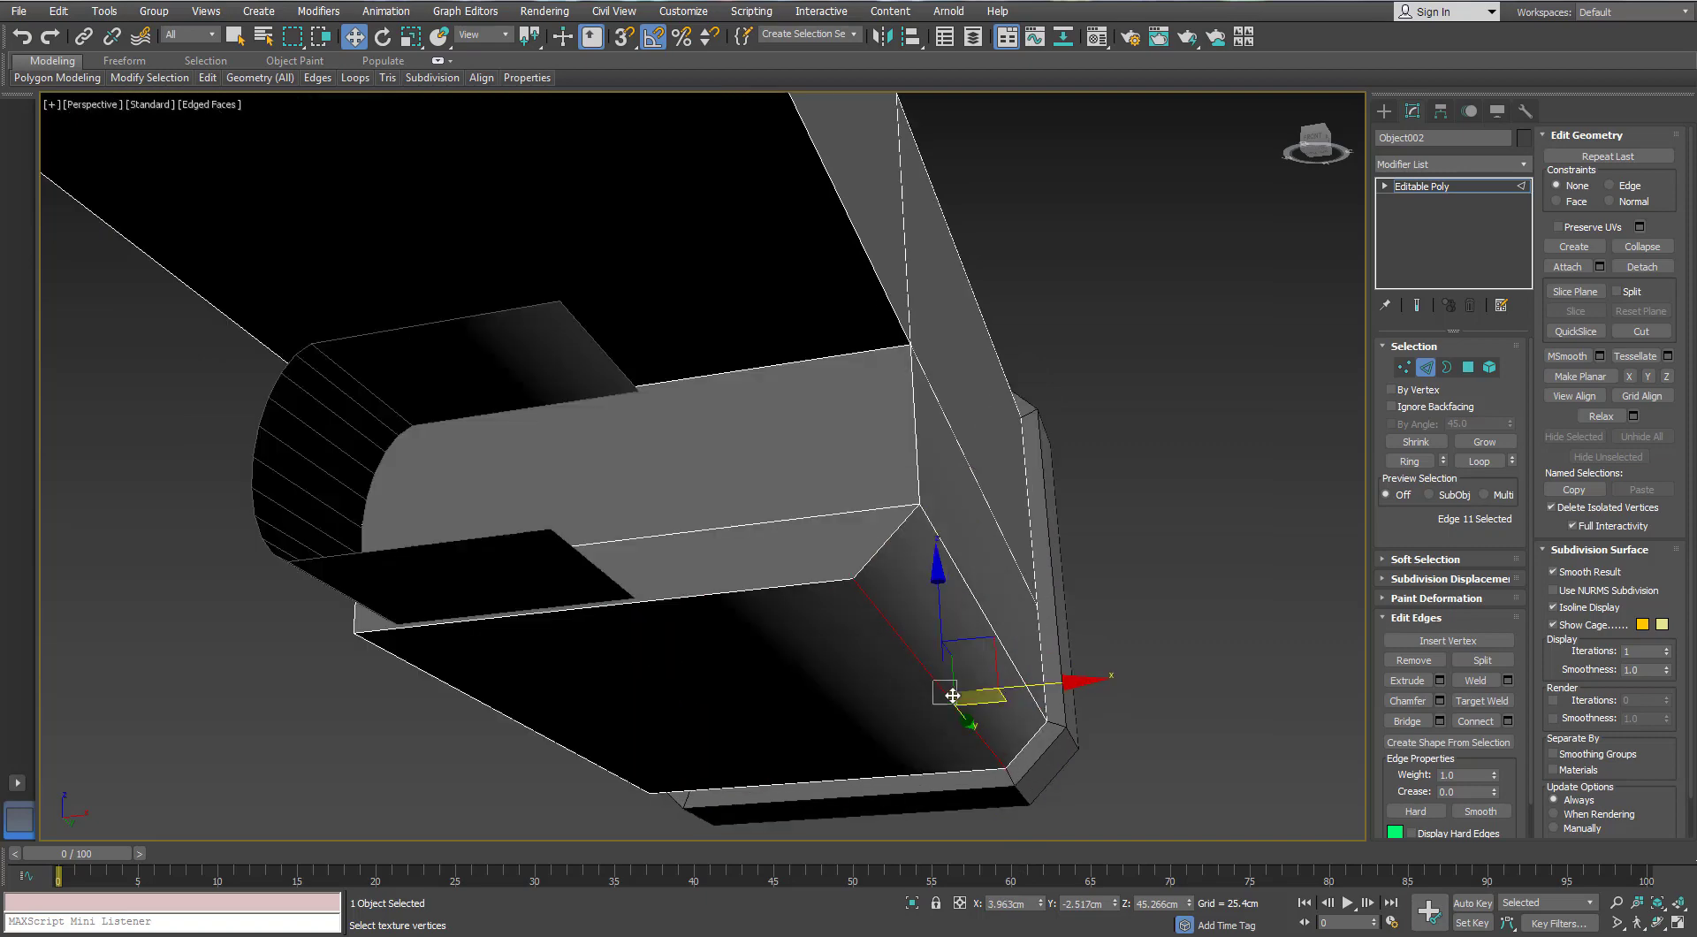
left_click_drag(1060, 683, 1075, 680)
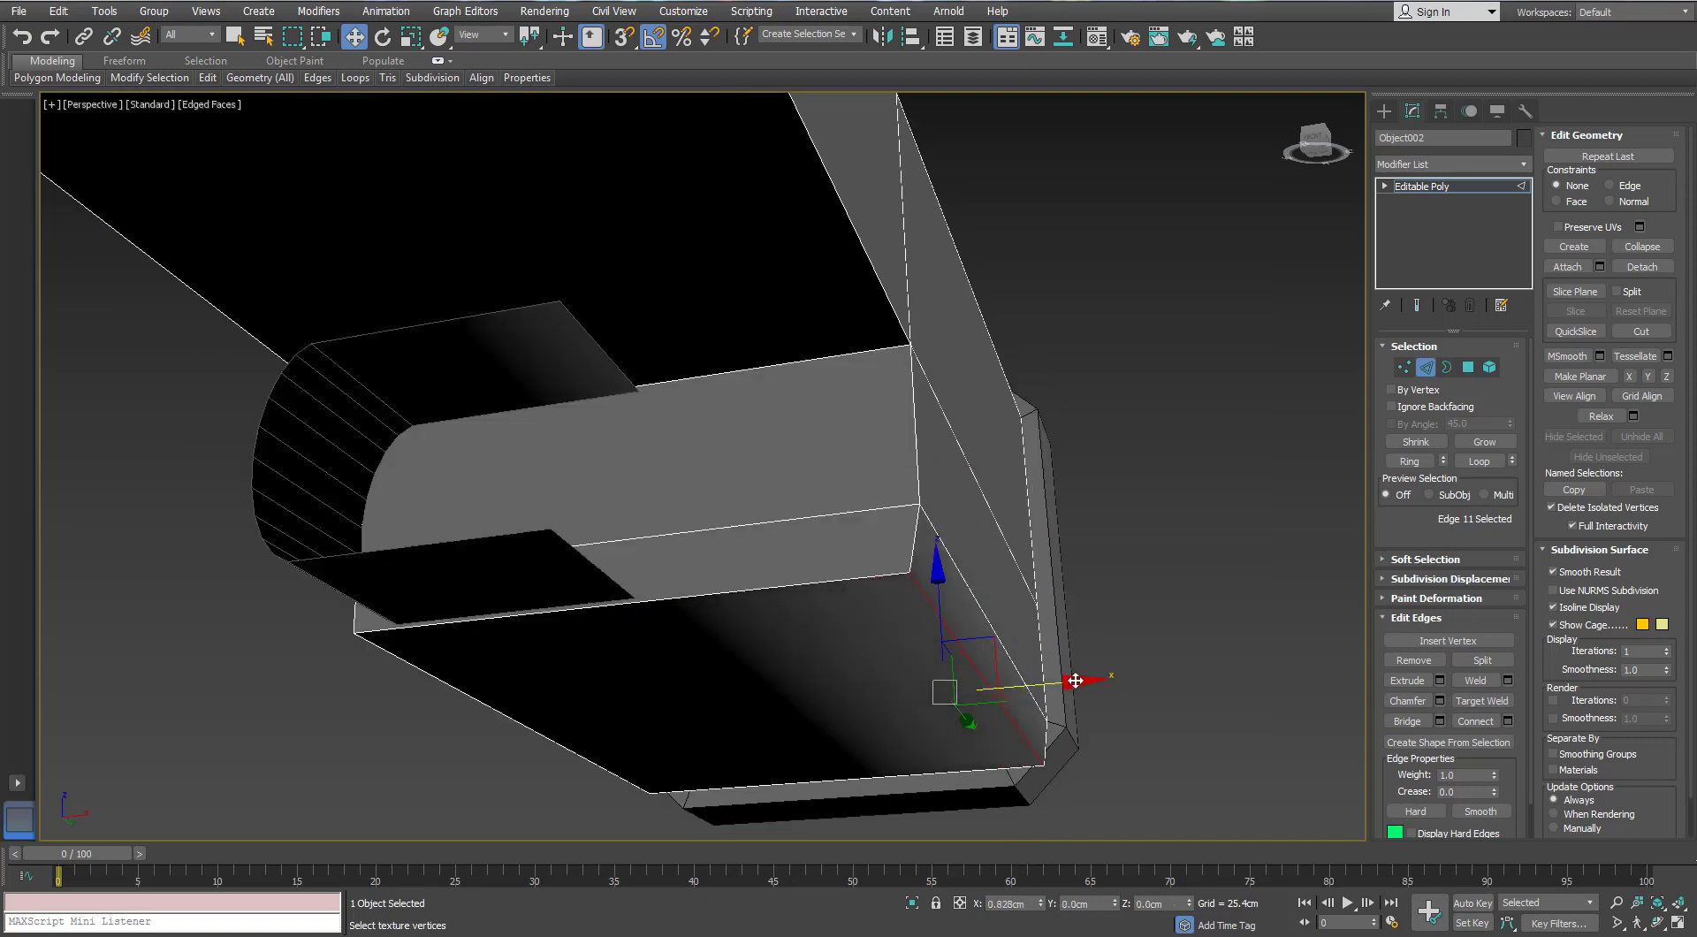
middle_click_drag(789, 700, 741, 672, "alt")
scroll(775, 677, "down", 3)
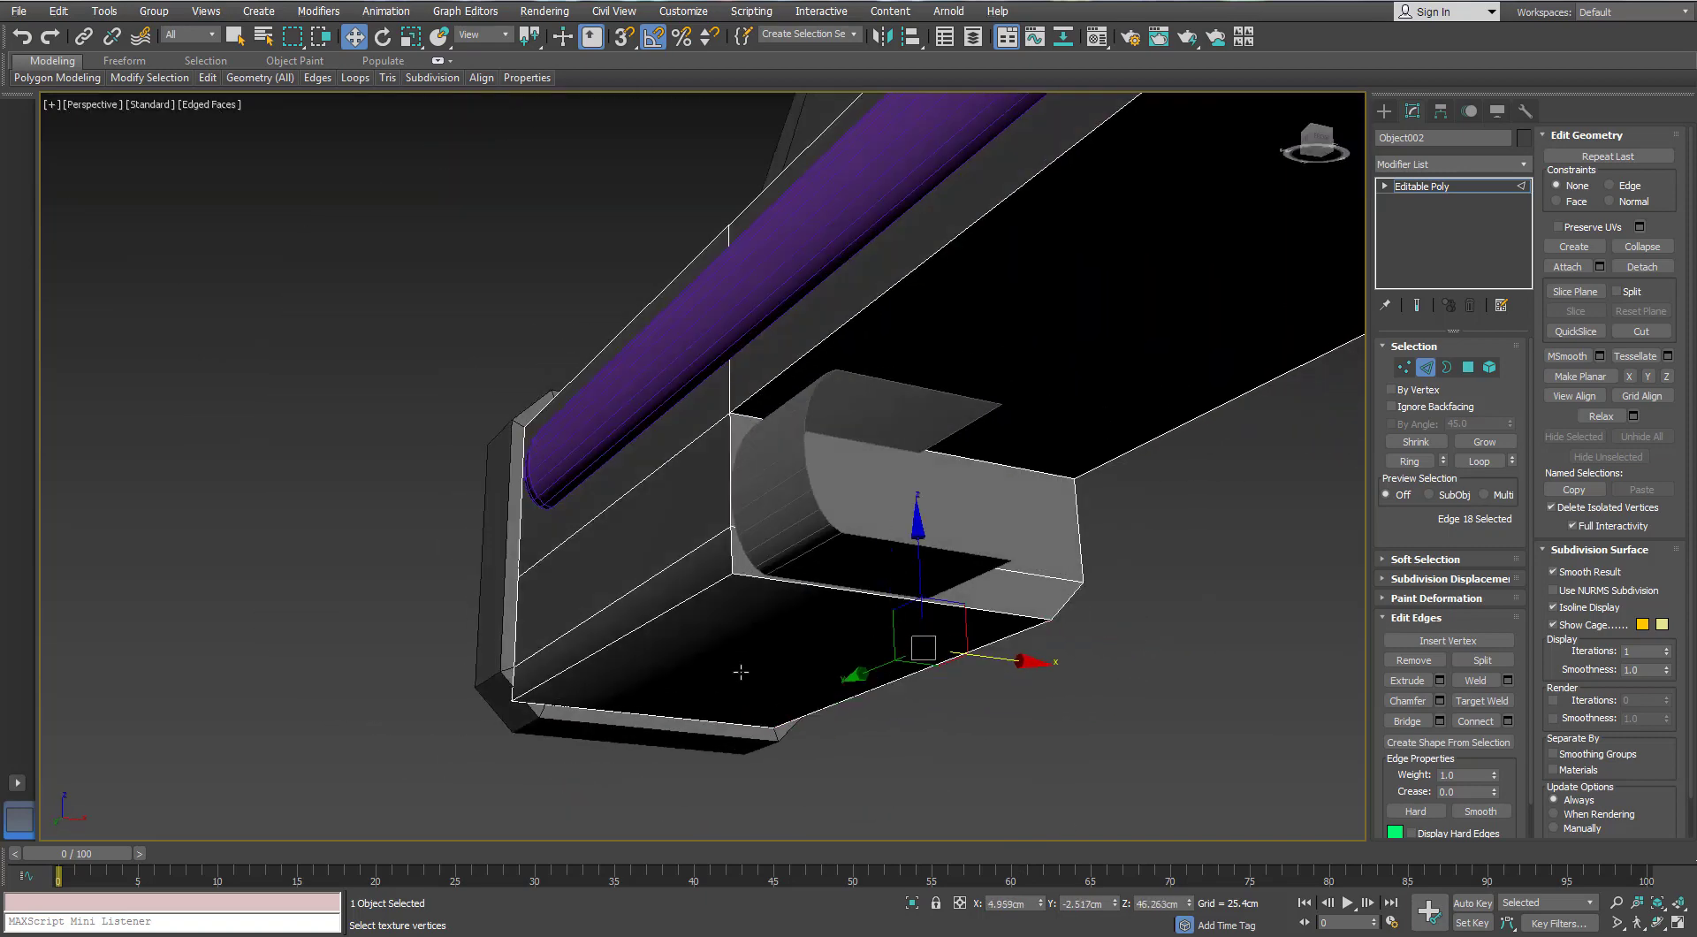
left_click(683, 606)
key("ctrl+z")
key("ctrl+z")
key("ctrl+z")
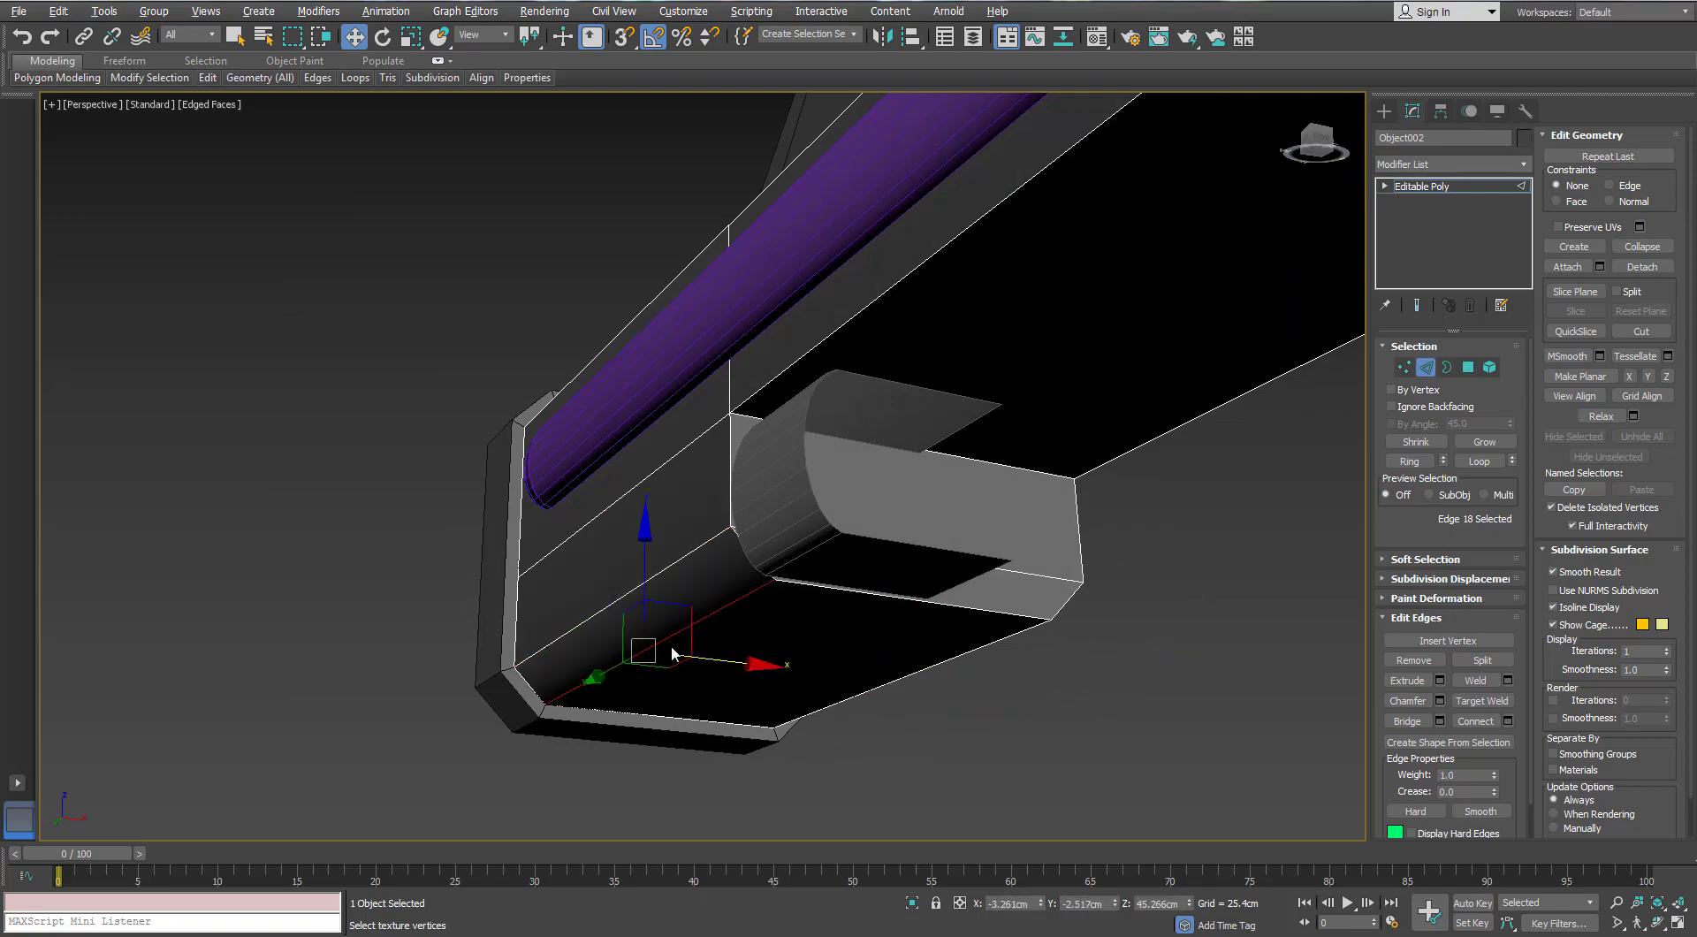
Undo the remaining lower bevel edge change on the long body and leave edge editing
mouse_move(847, 675)
middle_mouse_down("alt")
mouse_move(871, 706)
mouse_move(842, 691)
middle_mouse_up("alt")
key("ctrl+z")
left_click(1428, 367)
Scale the curved strip down slightly in height and raise it about 0.16 cm along Z
left_click(788, 481)
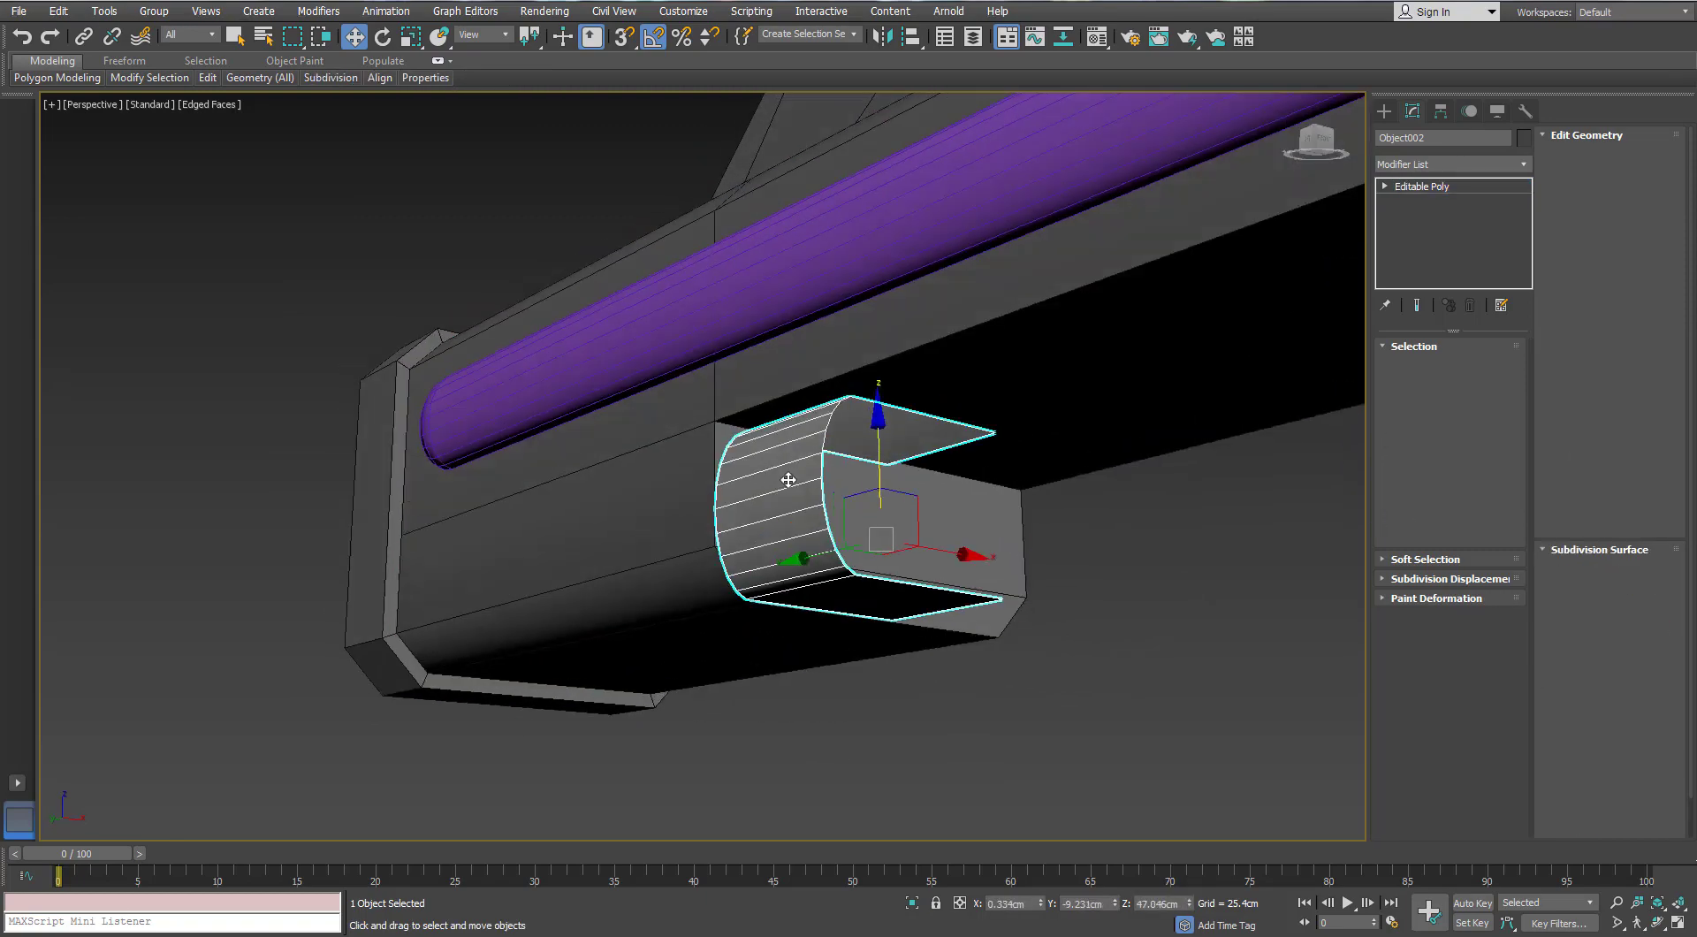
scroll(816, 476, "up", 3)
middle_click_drag(788, 481, 995, 510, "alt")
key("r")
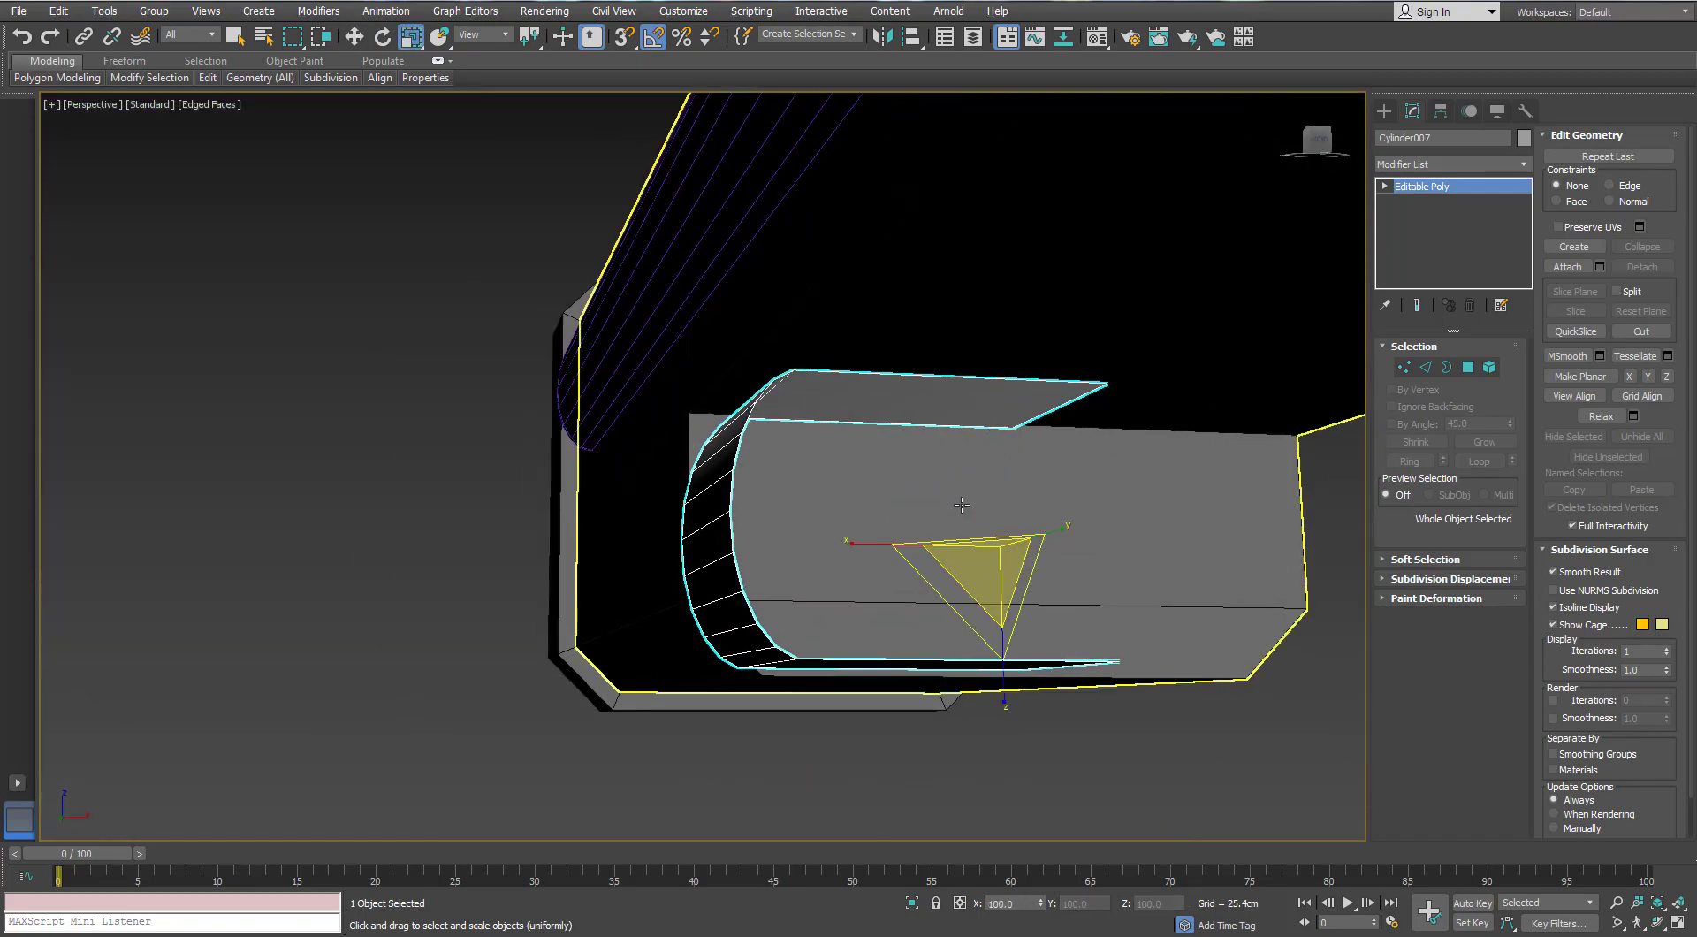
left_click_drag(1002, 670, 1002, 656)
key("w")
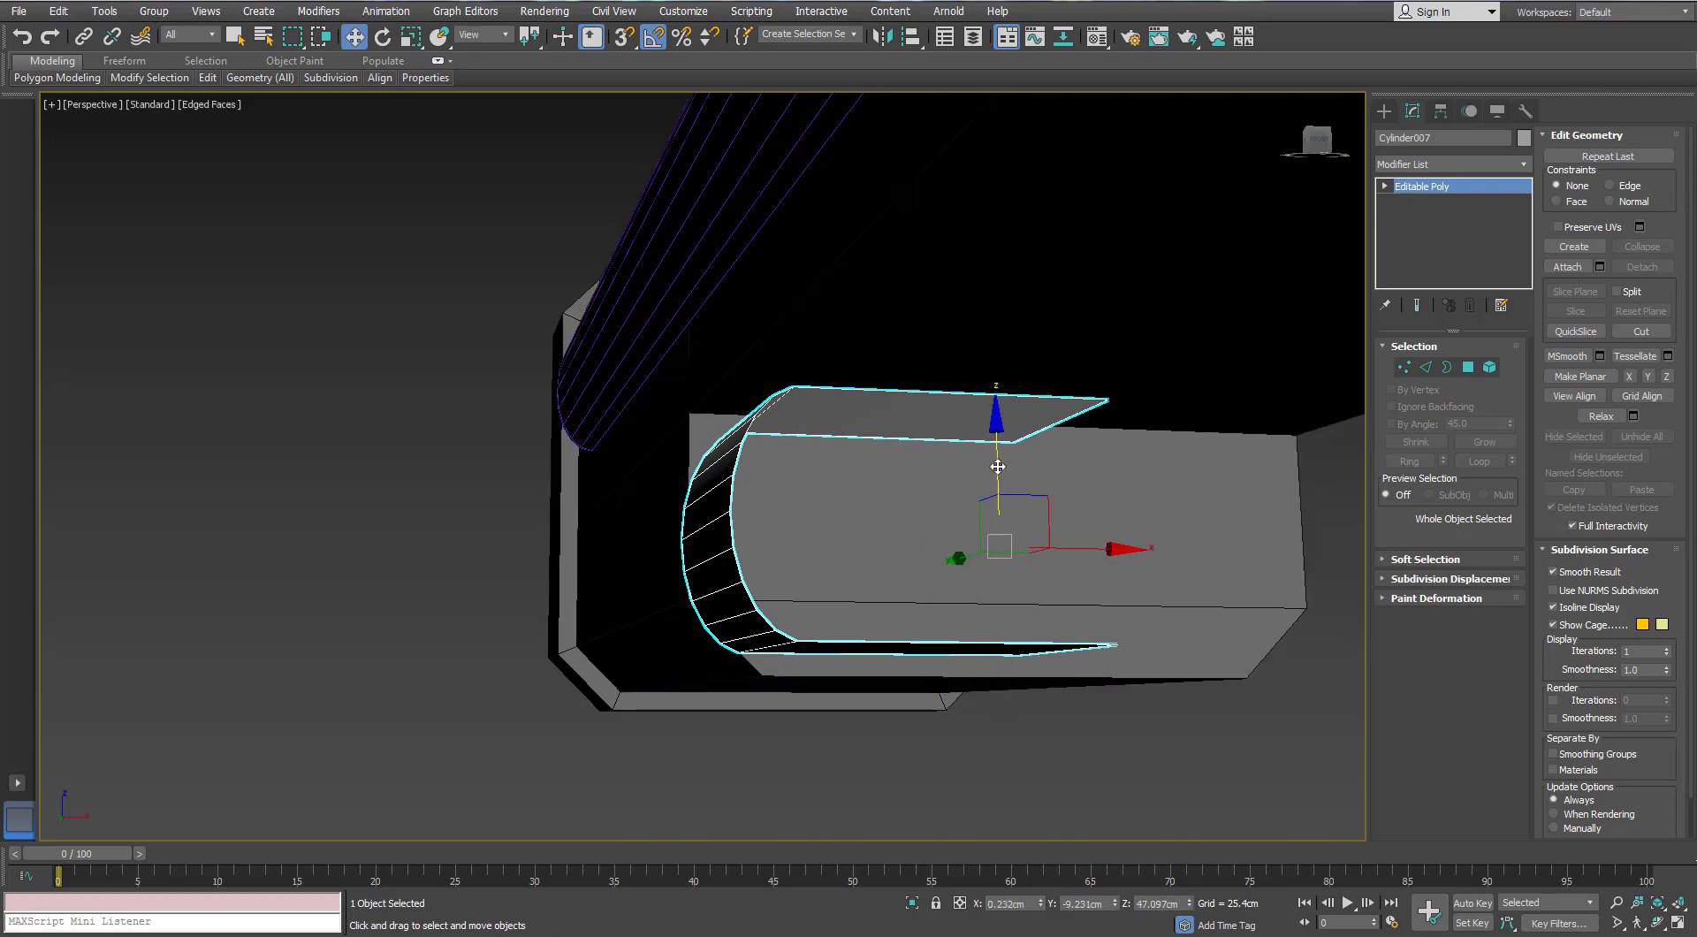
left_click_drag(997, 465, 987, 455)
Stretch the curved strip's free-end vertices about 15.9 cm along Y to meet the far end frame of the body
middle_click_drag(849, 458, 1237, 415, "alt")
left_click(1403, 367)
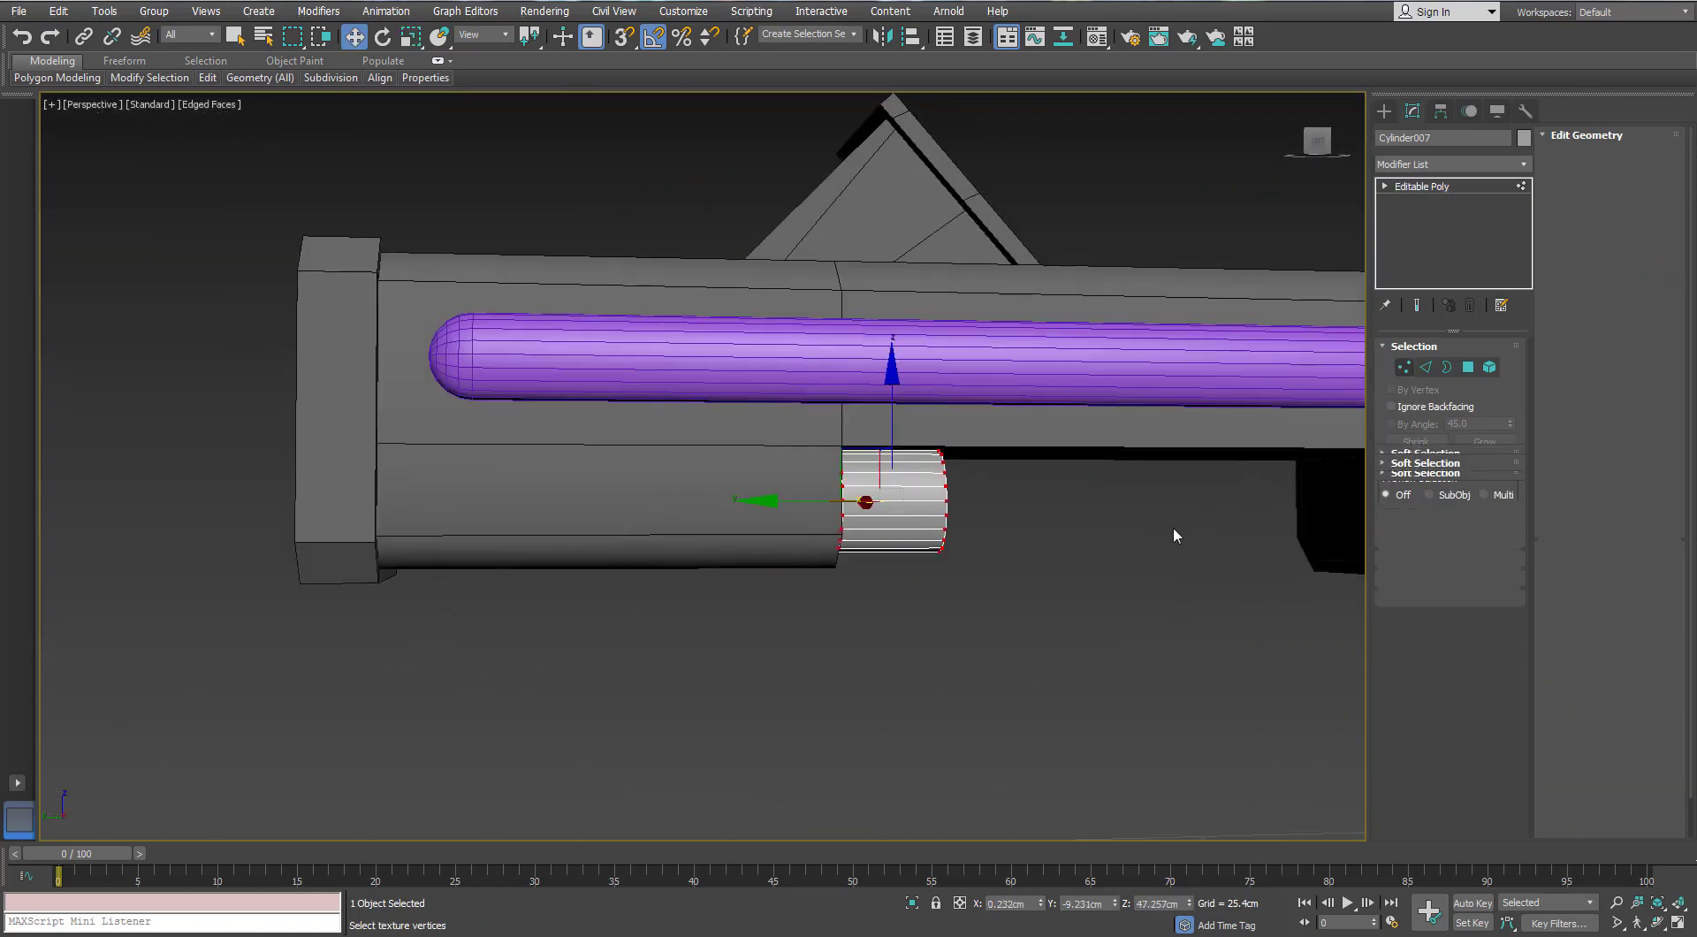
middle_click_drag(1134, 521, 1138, 514, "alt")
left_click_drag(909, 741, 907, 743)
middle_click_drag(885, 566, 631, 564)
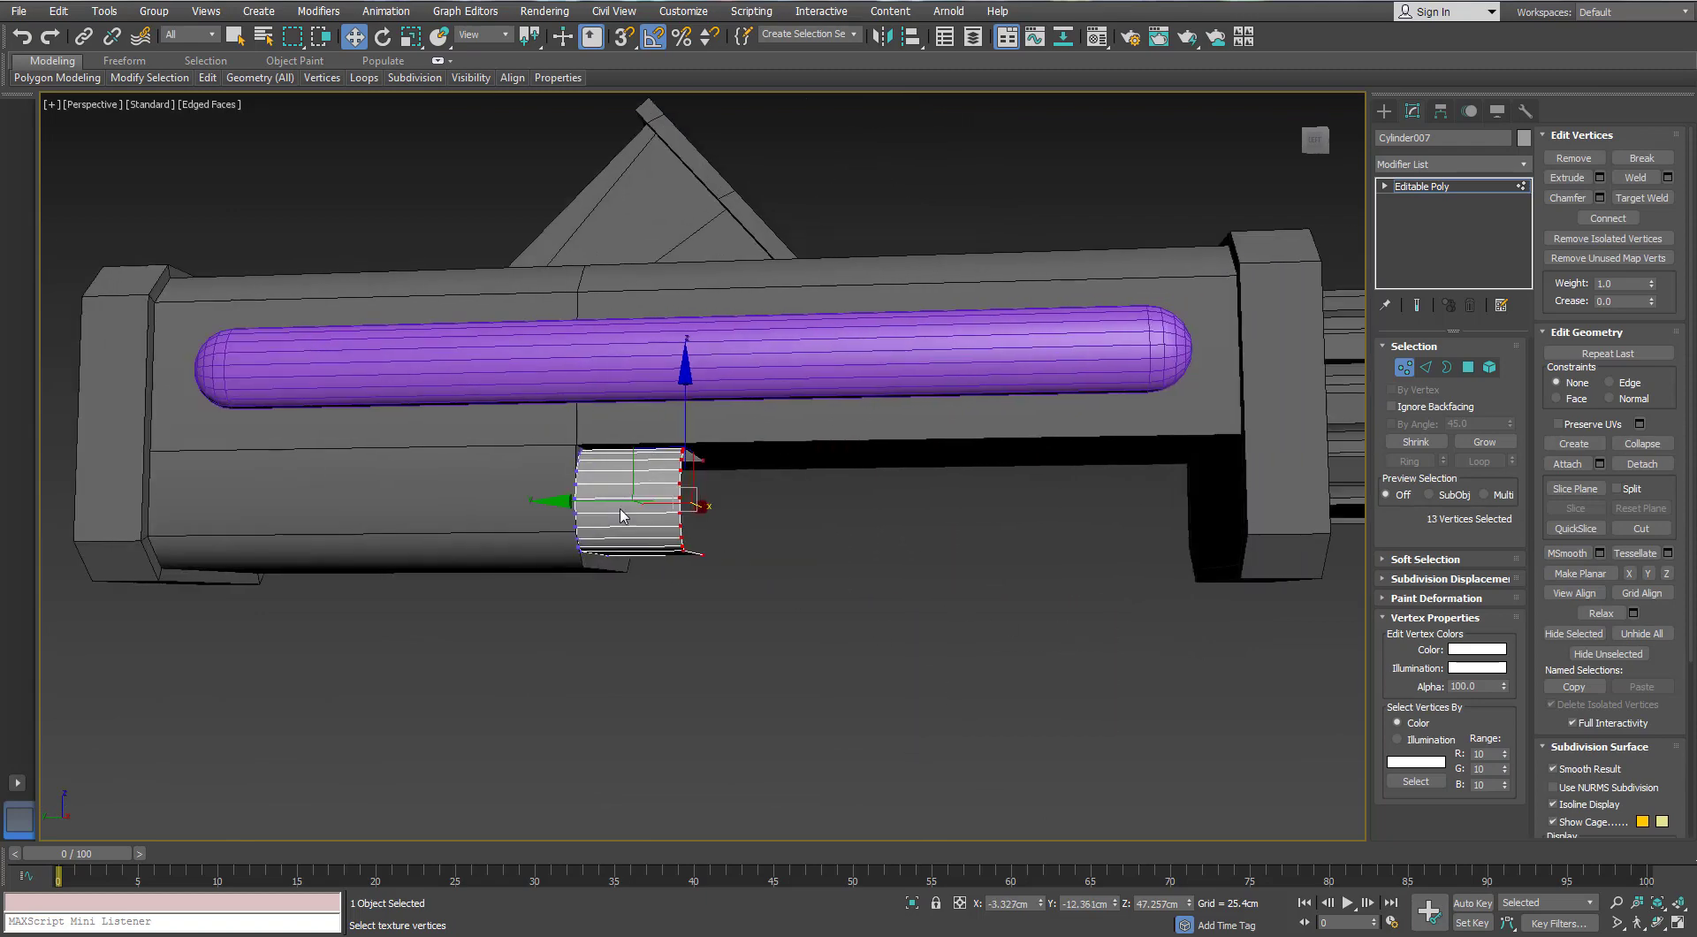
left_click_drag(612, 502, 1155, 502)
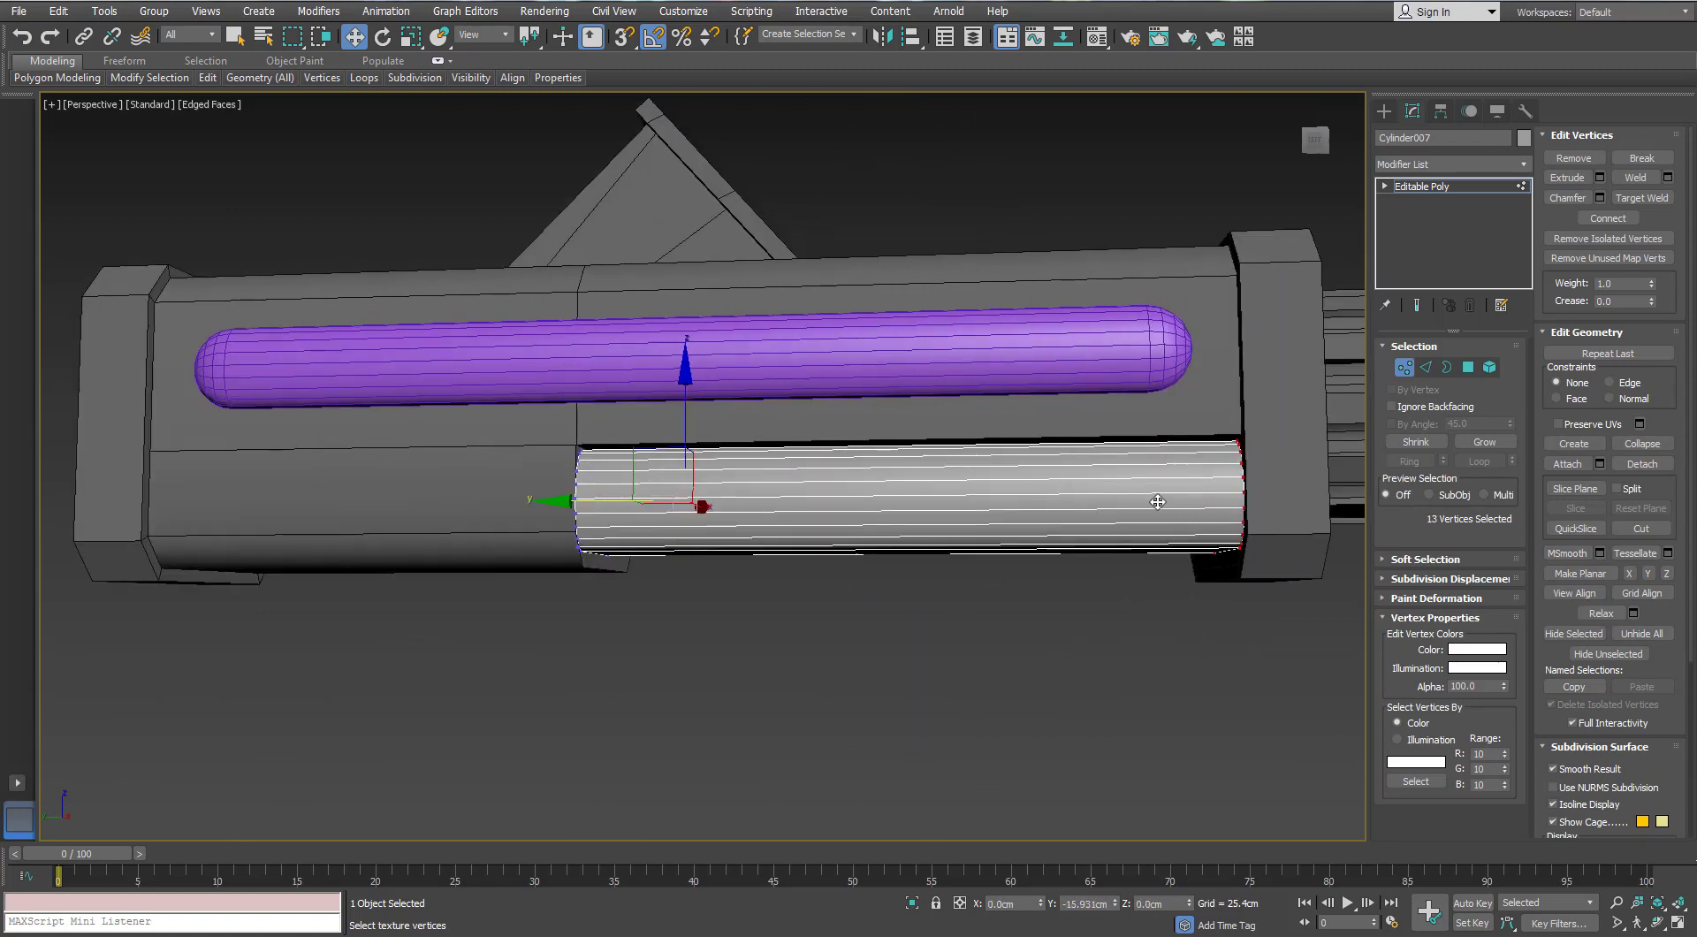
left_click(1404, 367)
left_click(768, 681)
Add a Symmetry modifier to the curved strip, mirrored on the X axis with Flip enabled
middle_click_drag(767, 681, 102, 690, "alt")
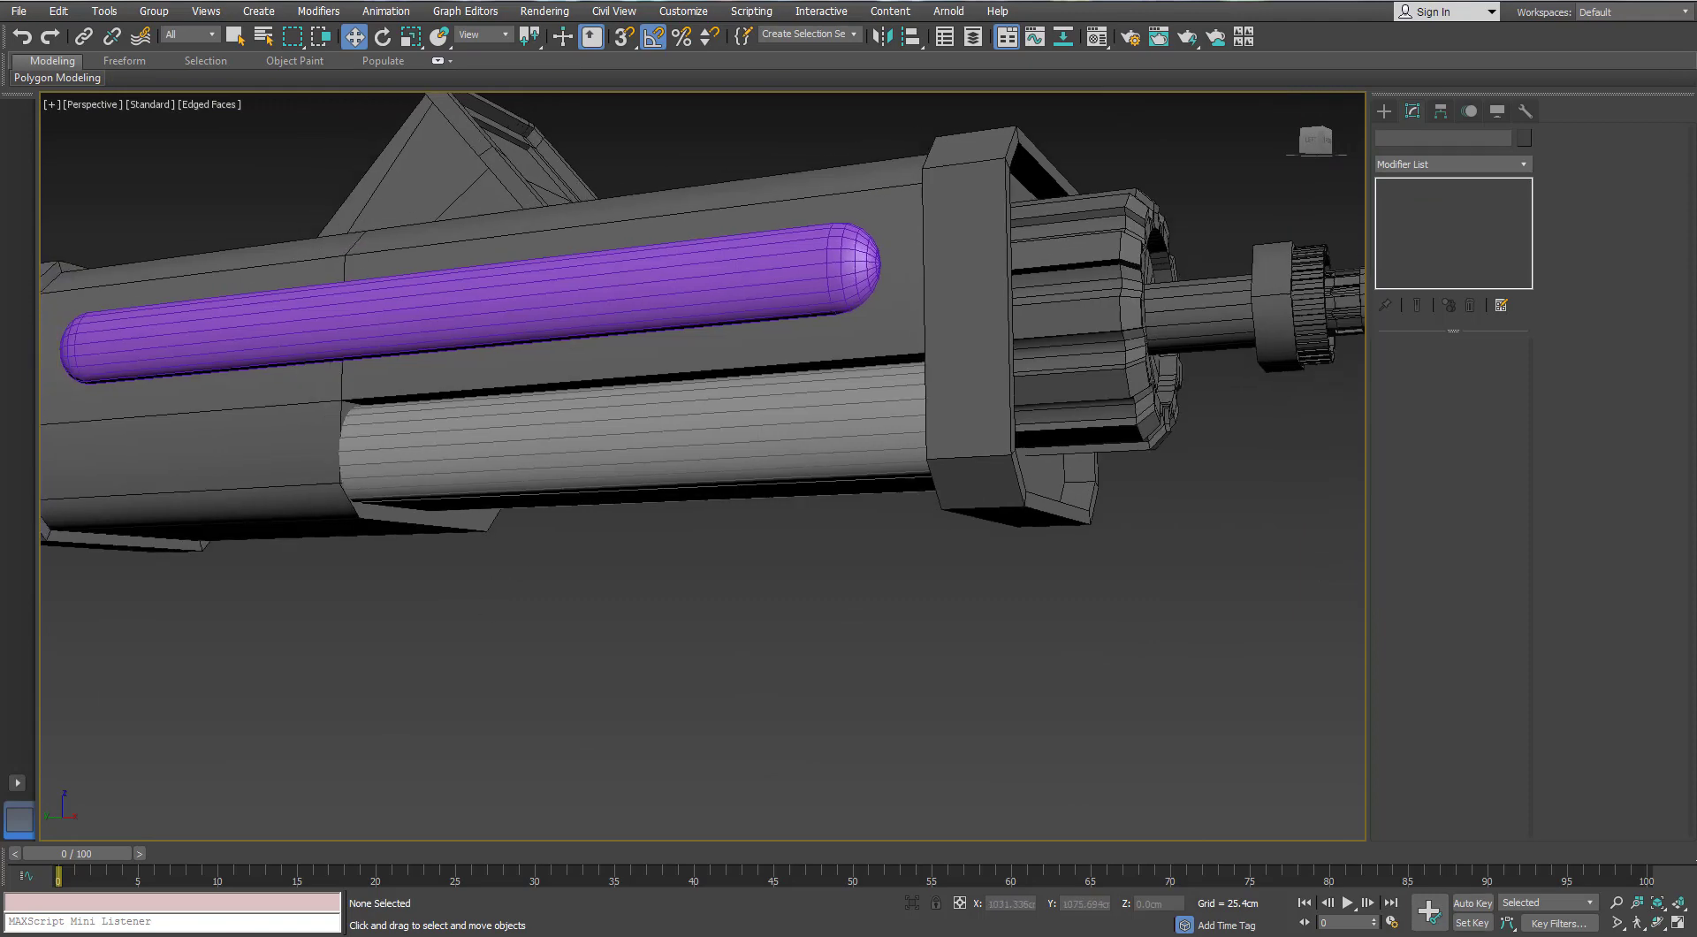
middle_click_drag(28, 575, 515, 356, "alt")
left_click(550, 291)
middle_click_drag(549, 292, 915, 158, "alt")
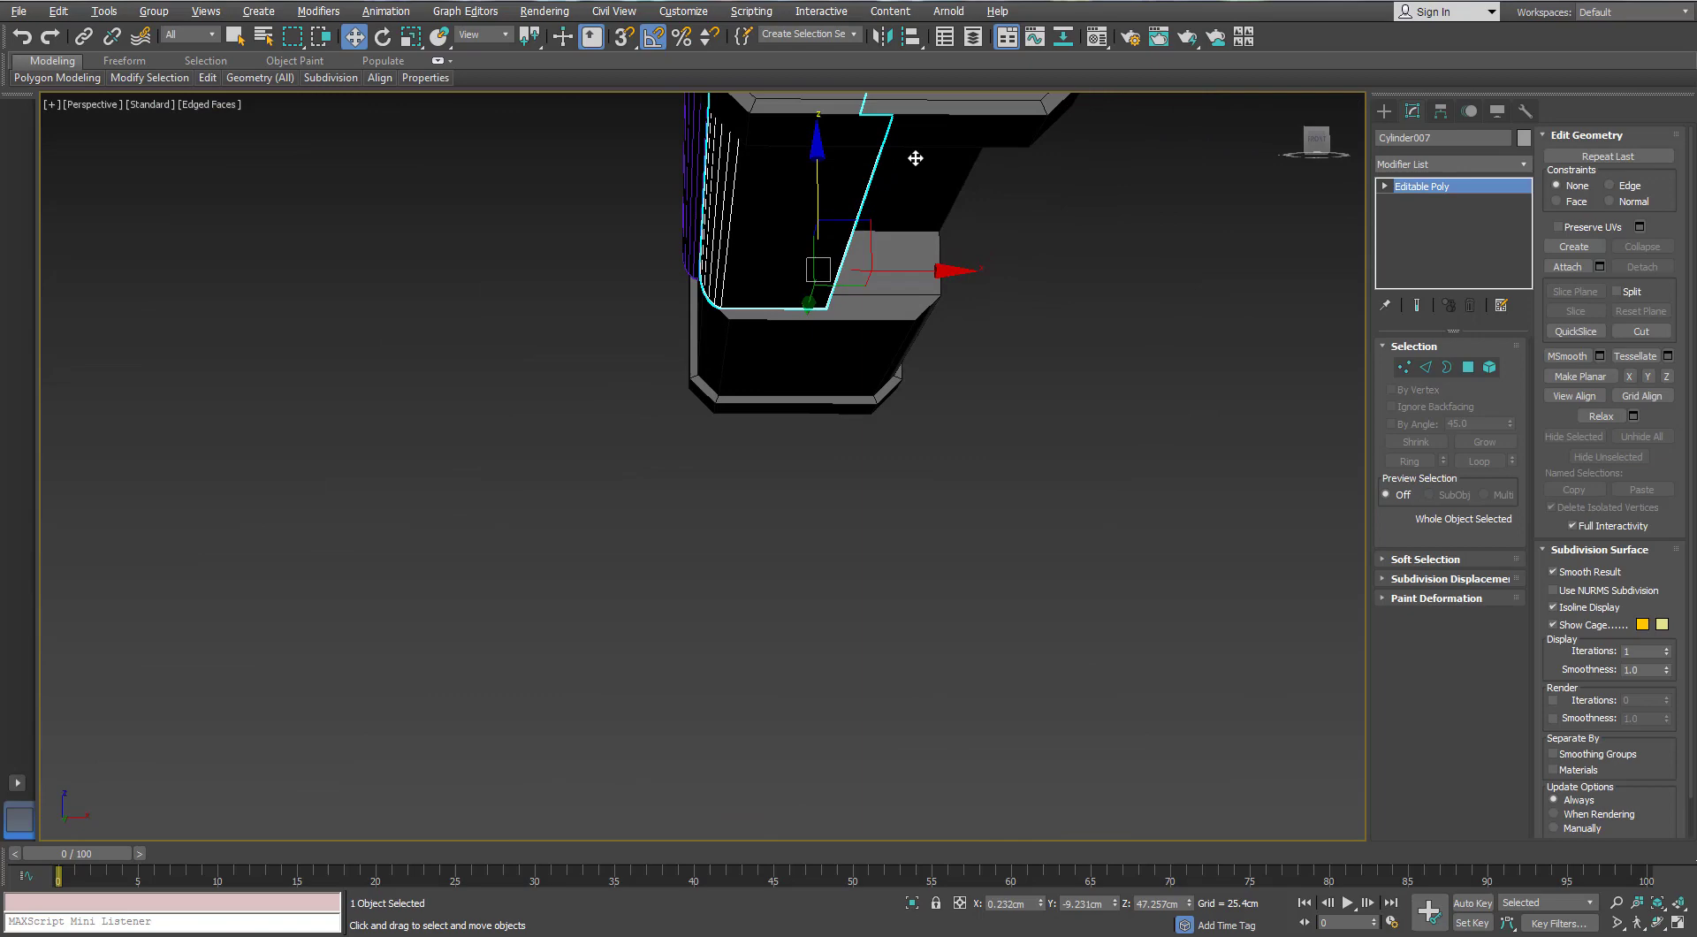
left_click(1522, 165)
key("s")
key("s")
key("s")
key("s")
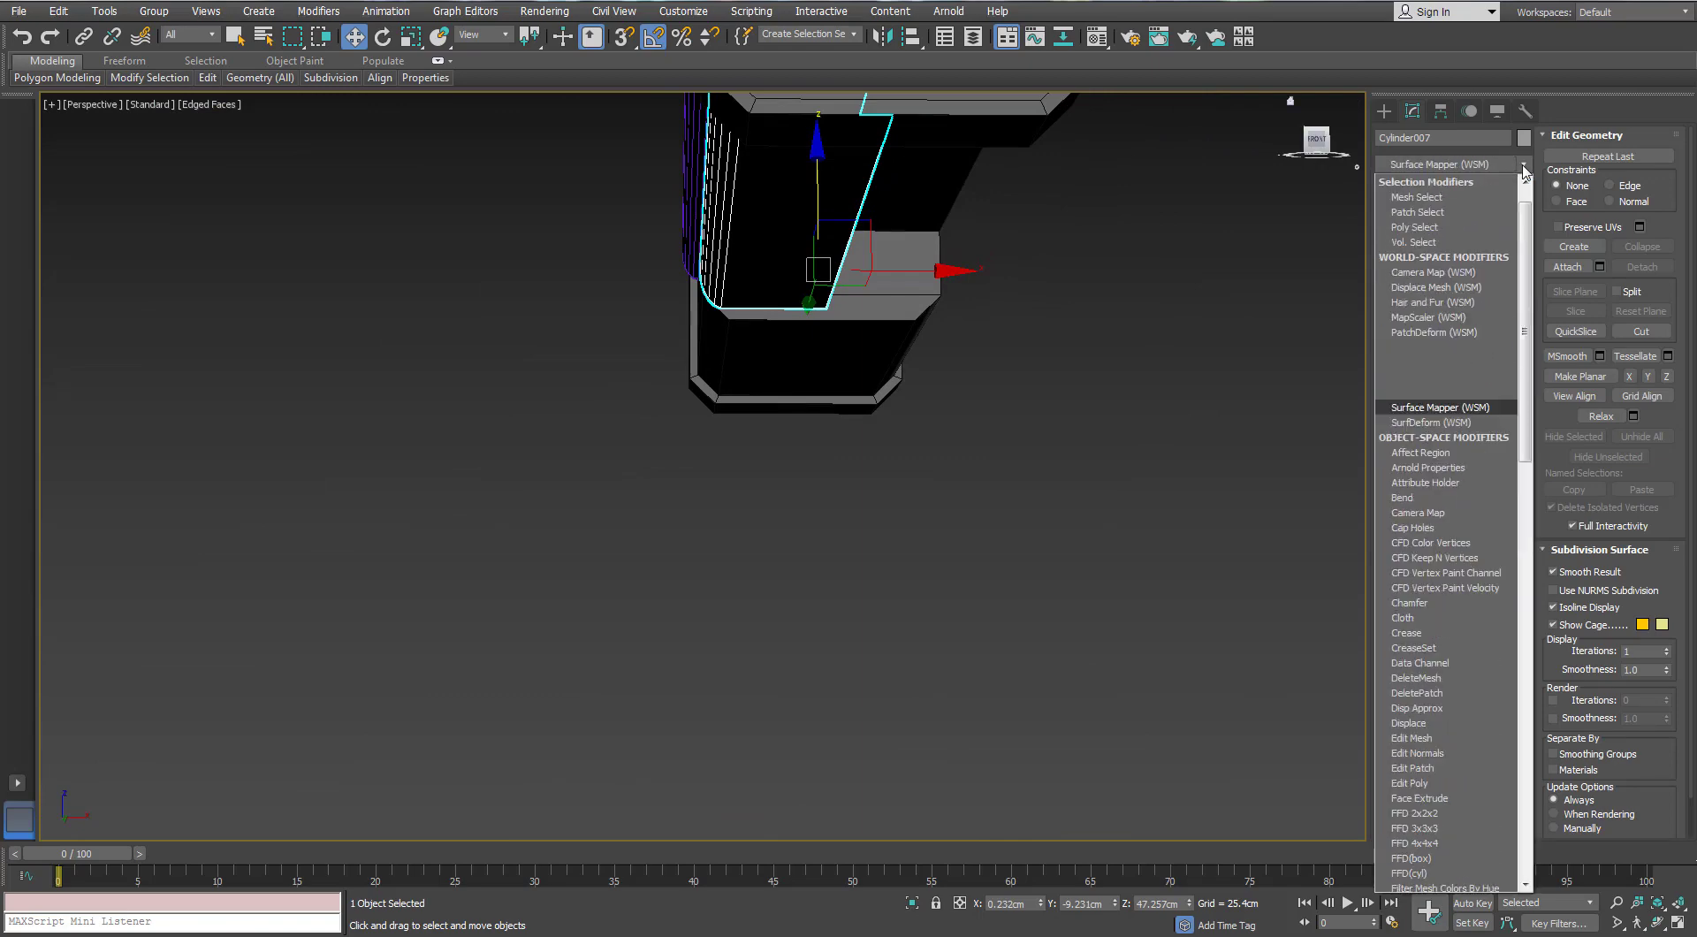
scroll(1439, 544, "down", 20)
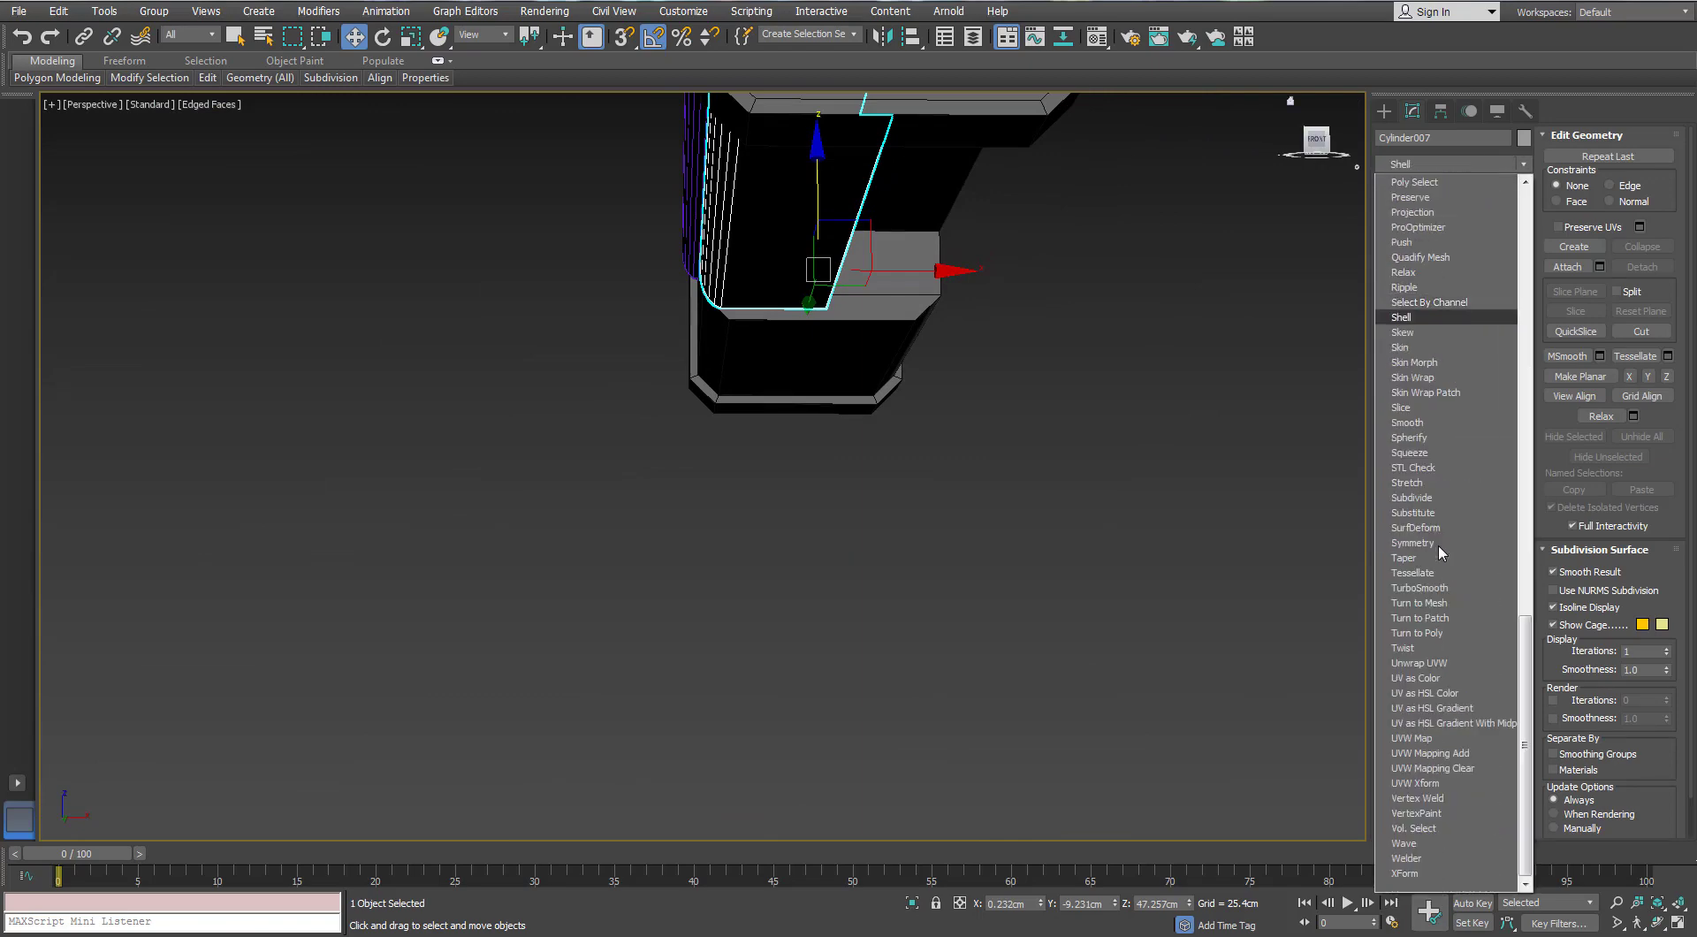
left_click(1423, 332)
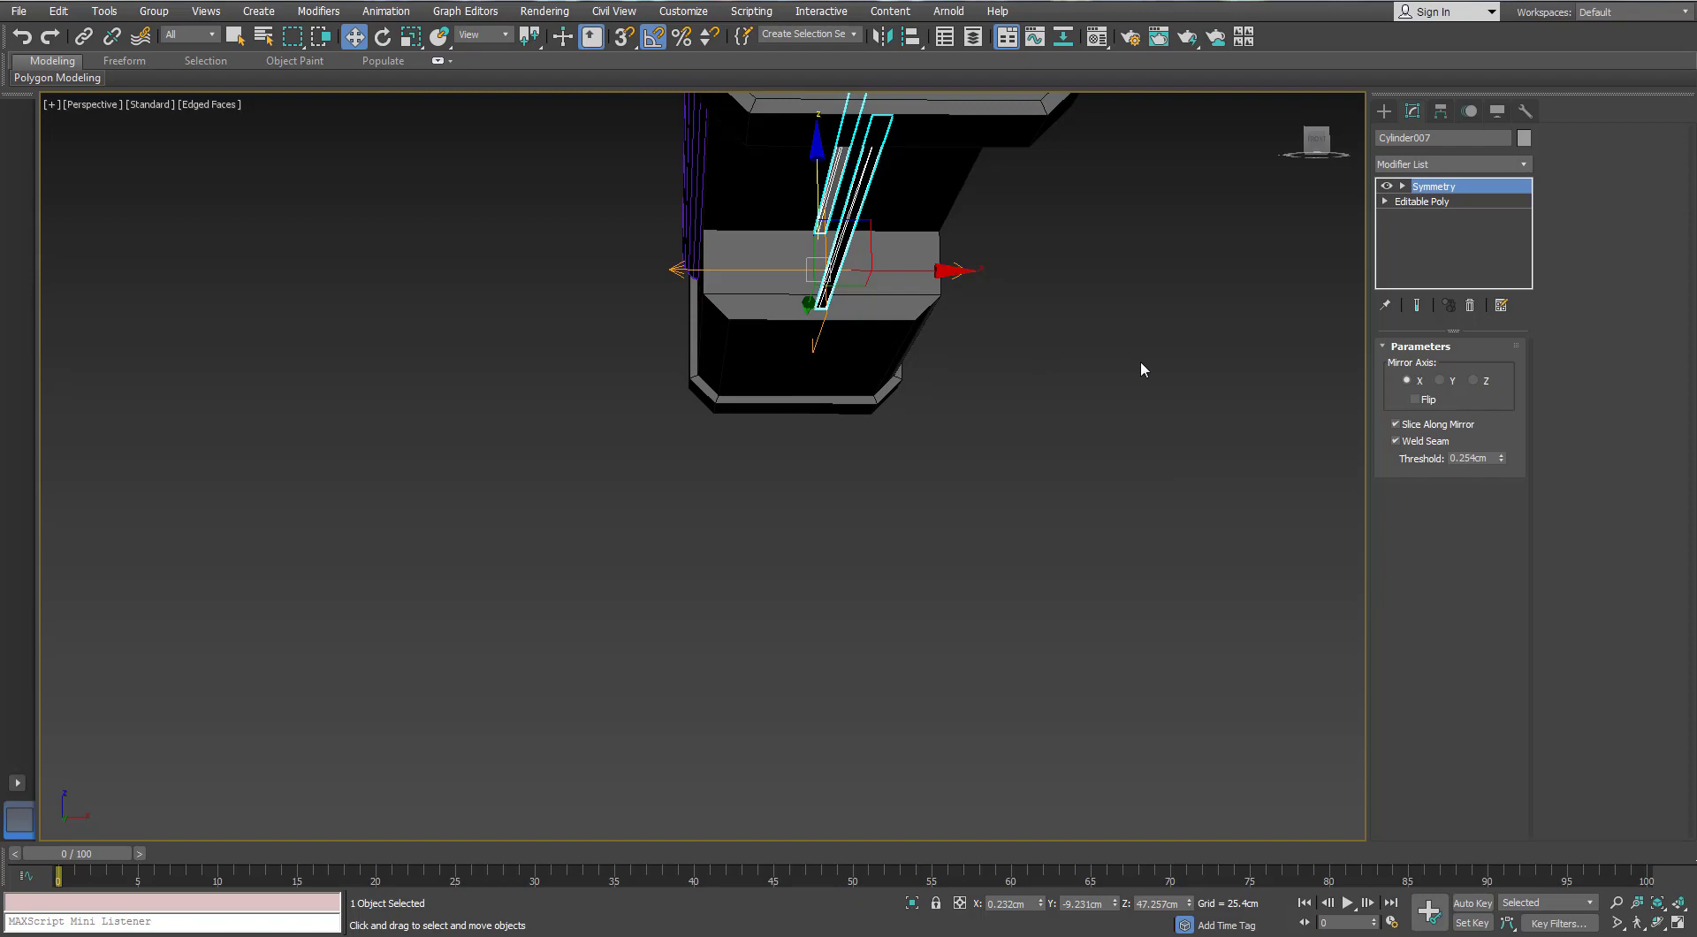
left_click(1439, 381)
left_click(1410, 381)
left_click(1416, 401)
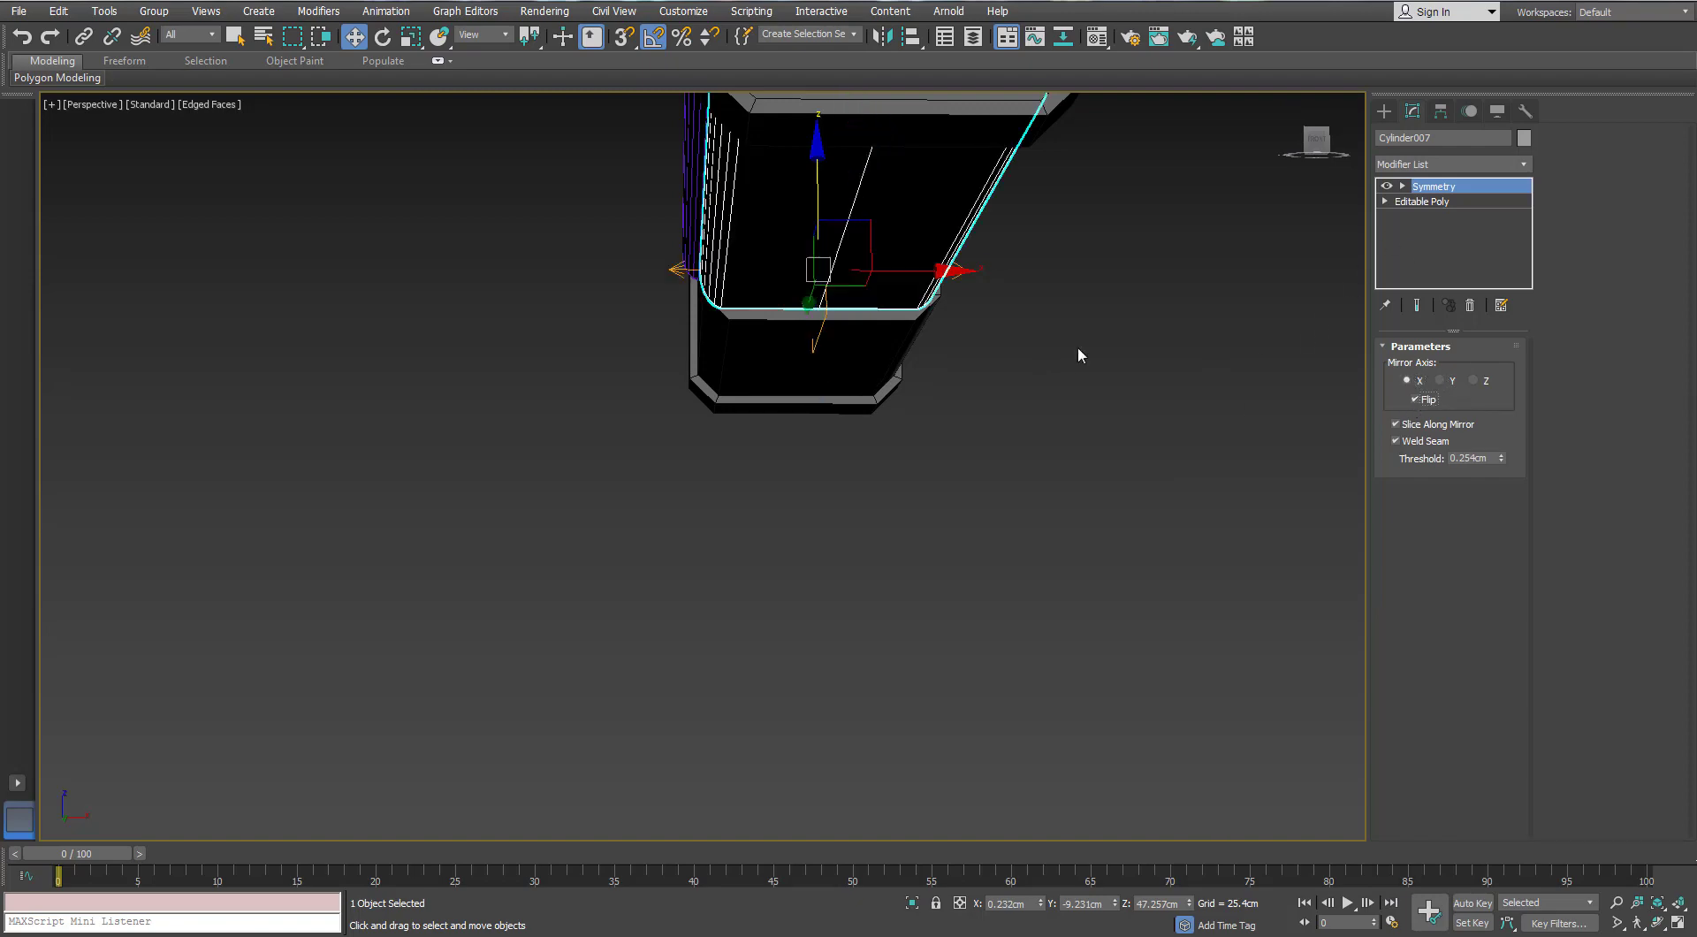
Shift the Symmetry mirror plane about 0.10 cm along X so the mirrored side fits the lower block, and deselect the strip
middle_click_drag(895, 252, 853, 388)
middle_click_drag(853, 389, 868, 355, "alt")
scroll(868, 355, "up", 3)
scroll(868, 355, "up", 3)
left_click(1403, 186)
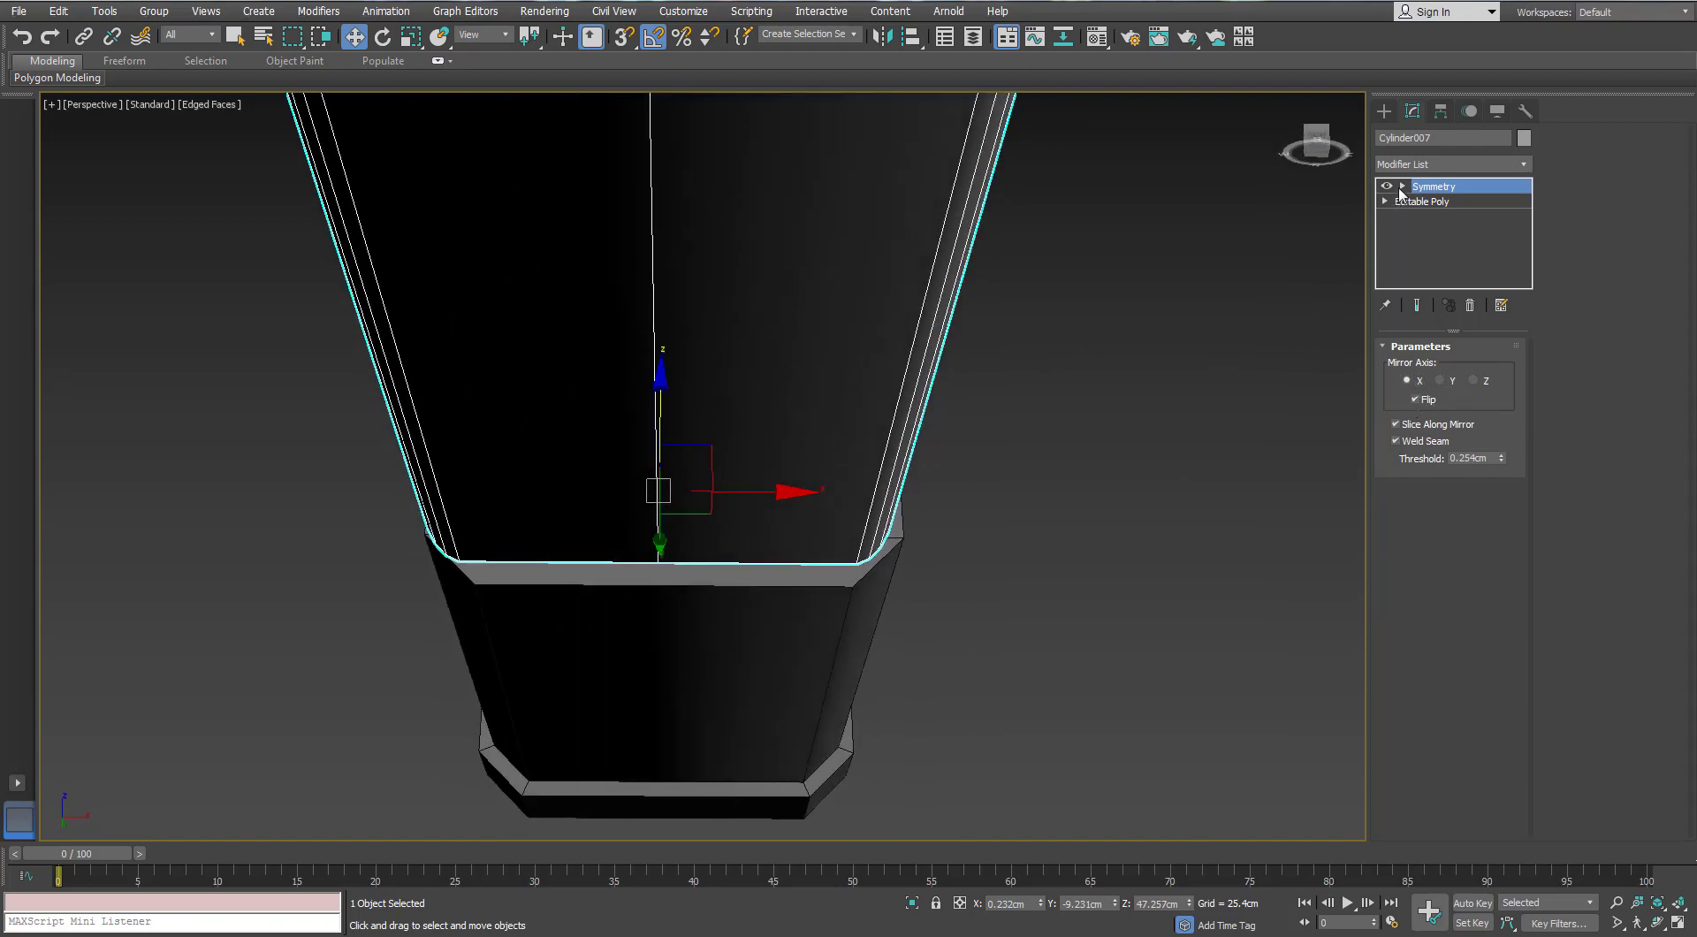
left_click(1433, 202)
left_click_drag(777, 494, 777, 493)
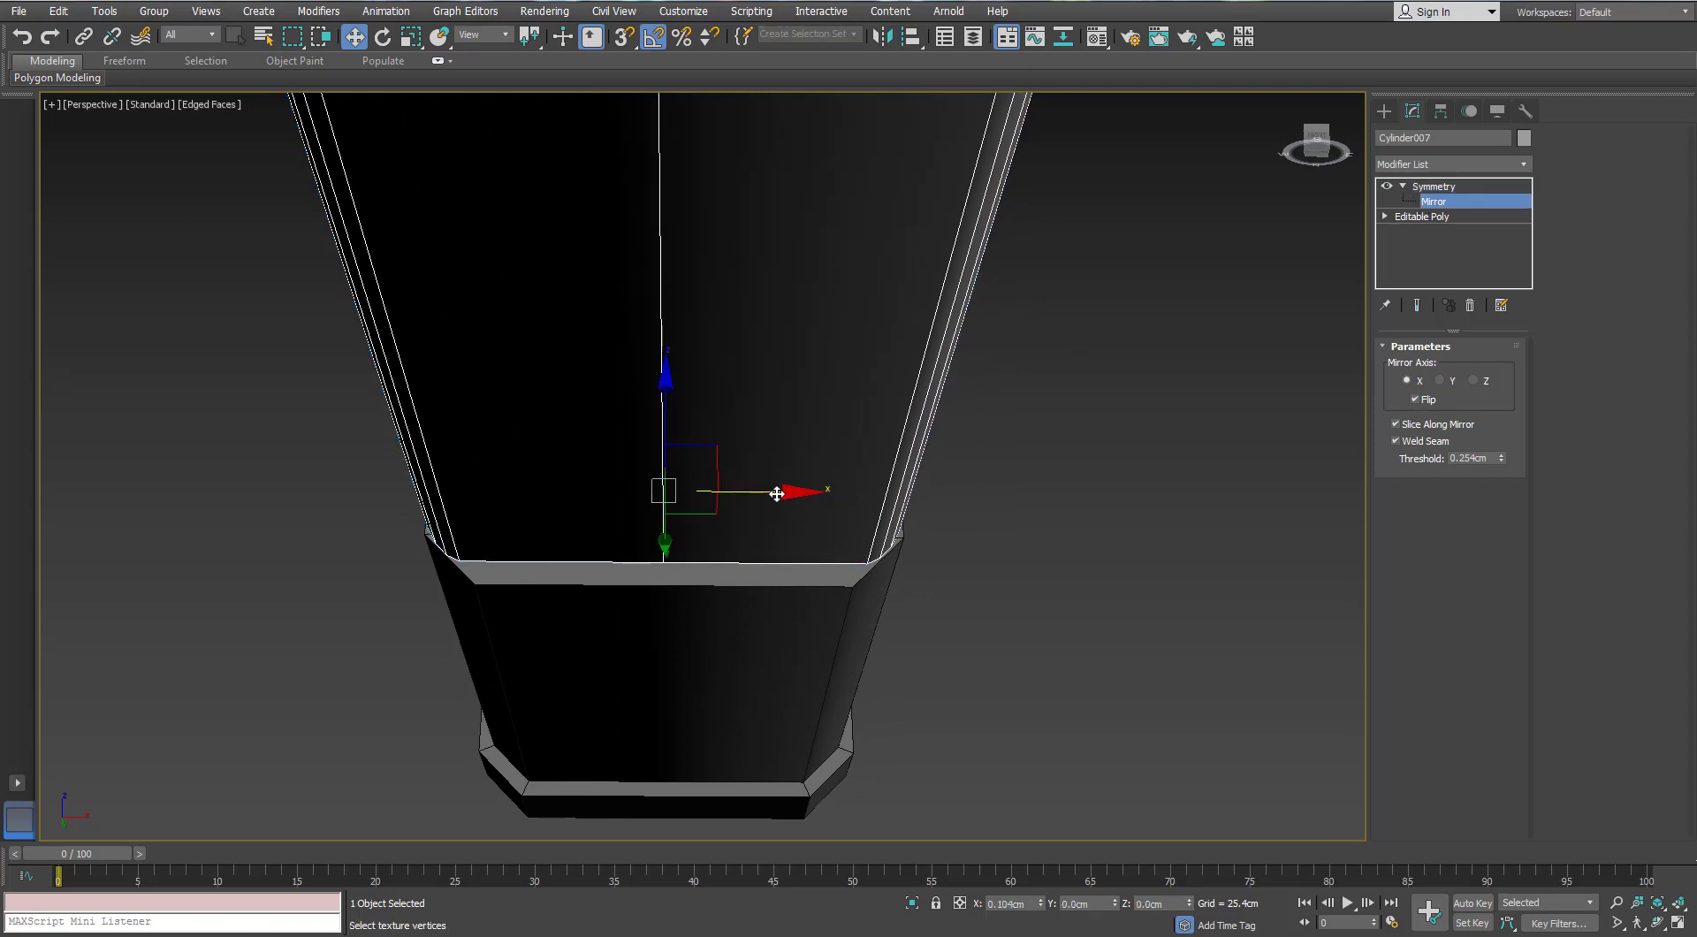
middle_click_drag(775, 492, 713, 473, "alt")
scroll(712, 473, "down", 4)
left_click(1402, 186)
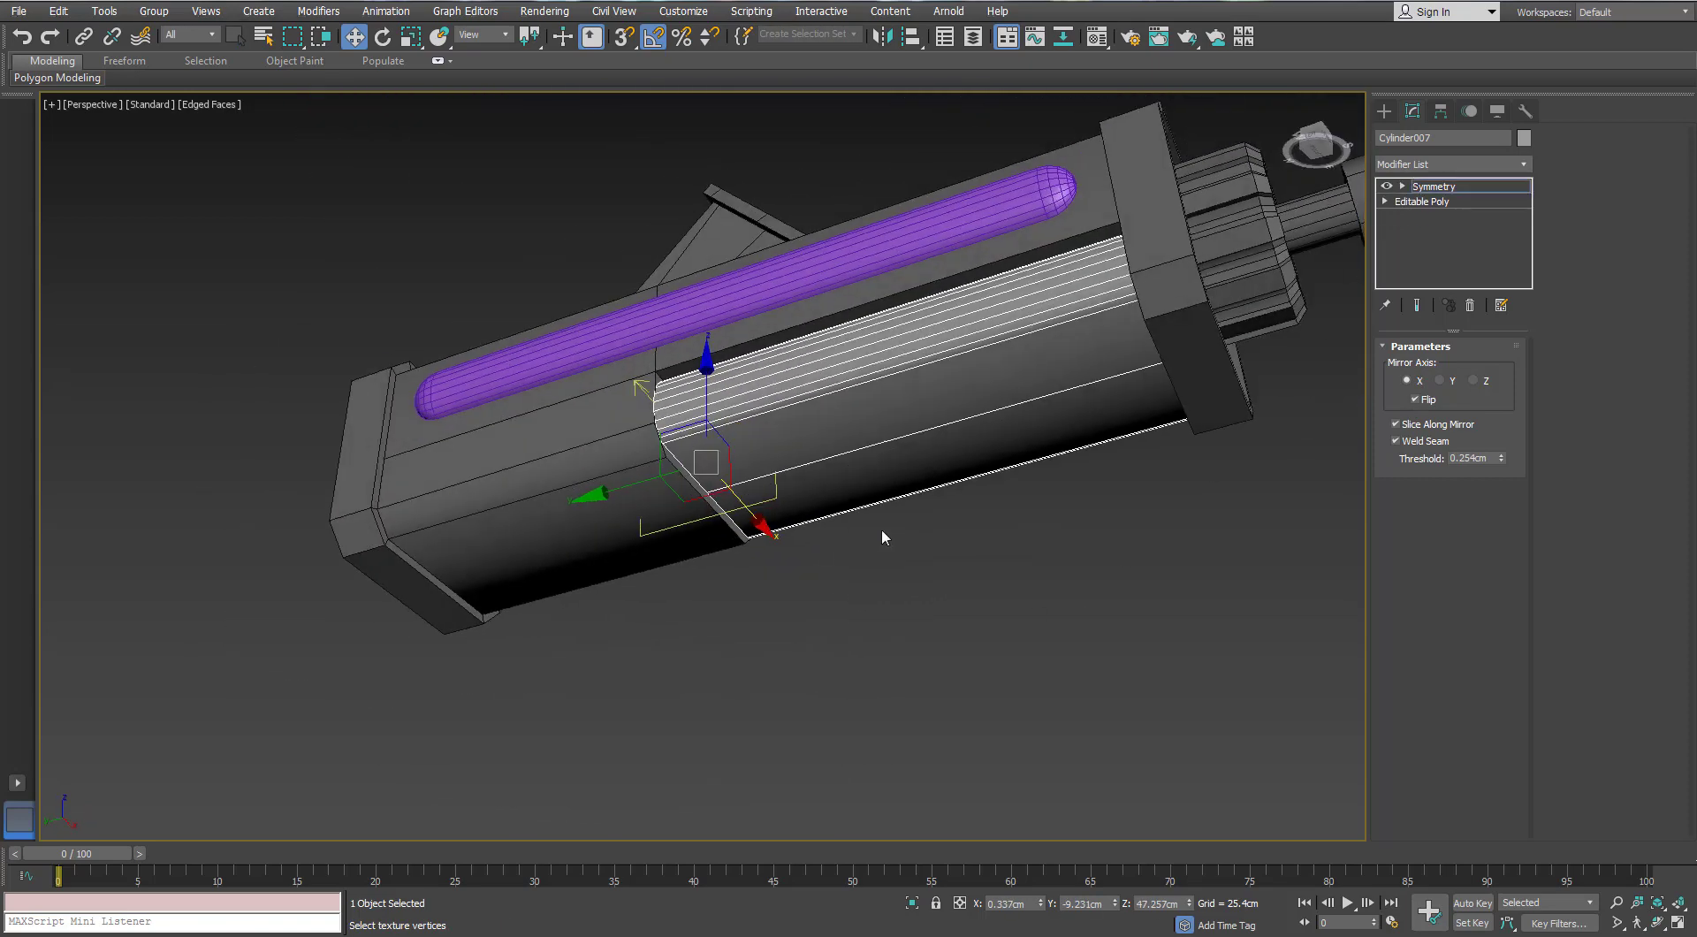
left_click(1420, 203)
left_click(1171, 507)
Create a plane of about 1.49 by 3.6 cm on the strip's underside near the lower block, using AutoGrid
scroll(720, 411, "up", 3)
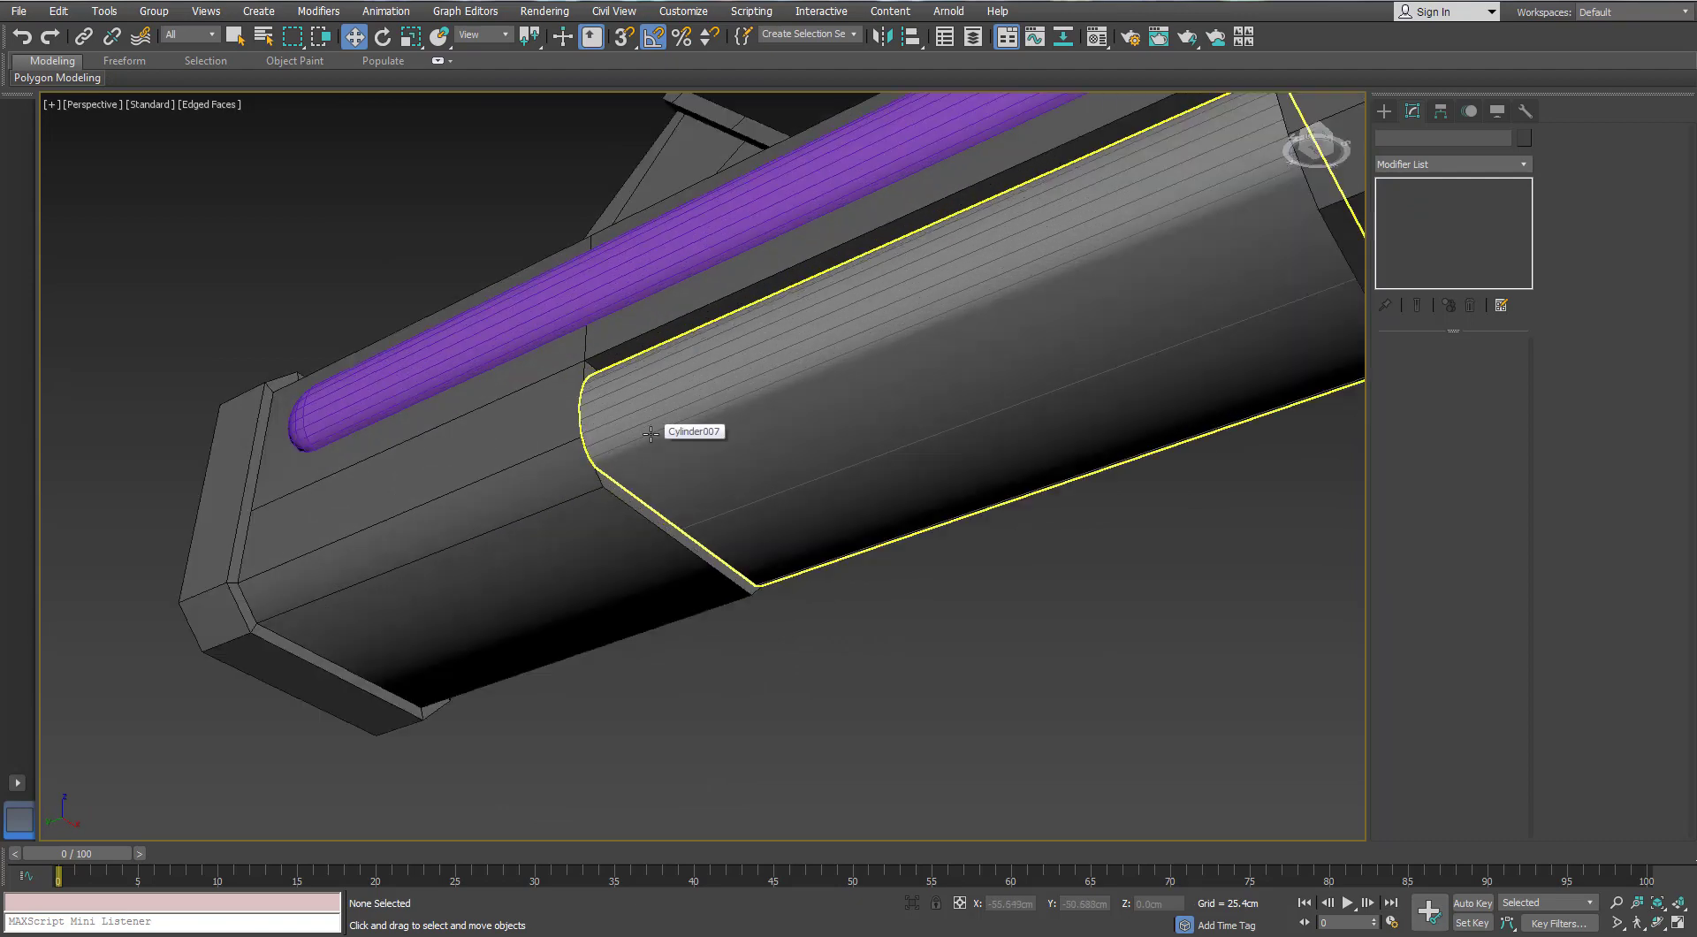
middle_click_drag(662, 415, 698, 413, "alt")
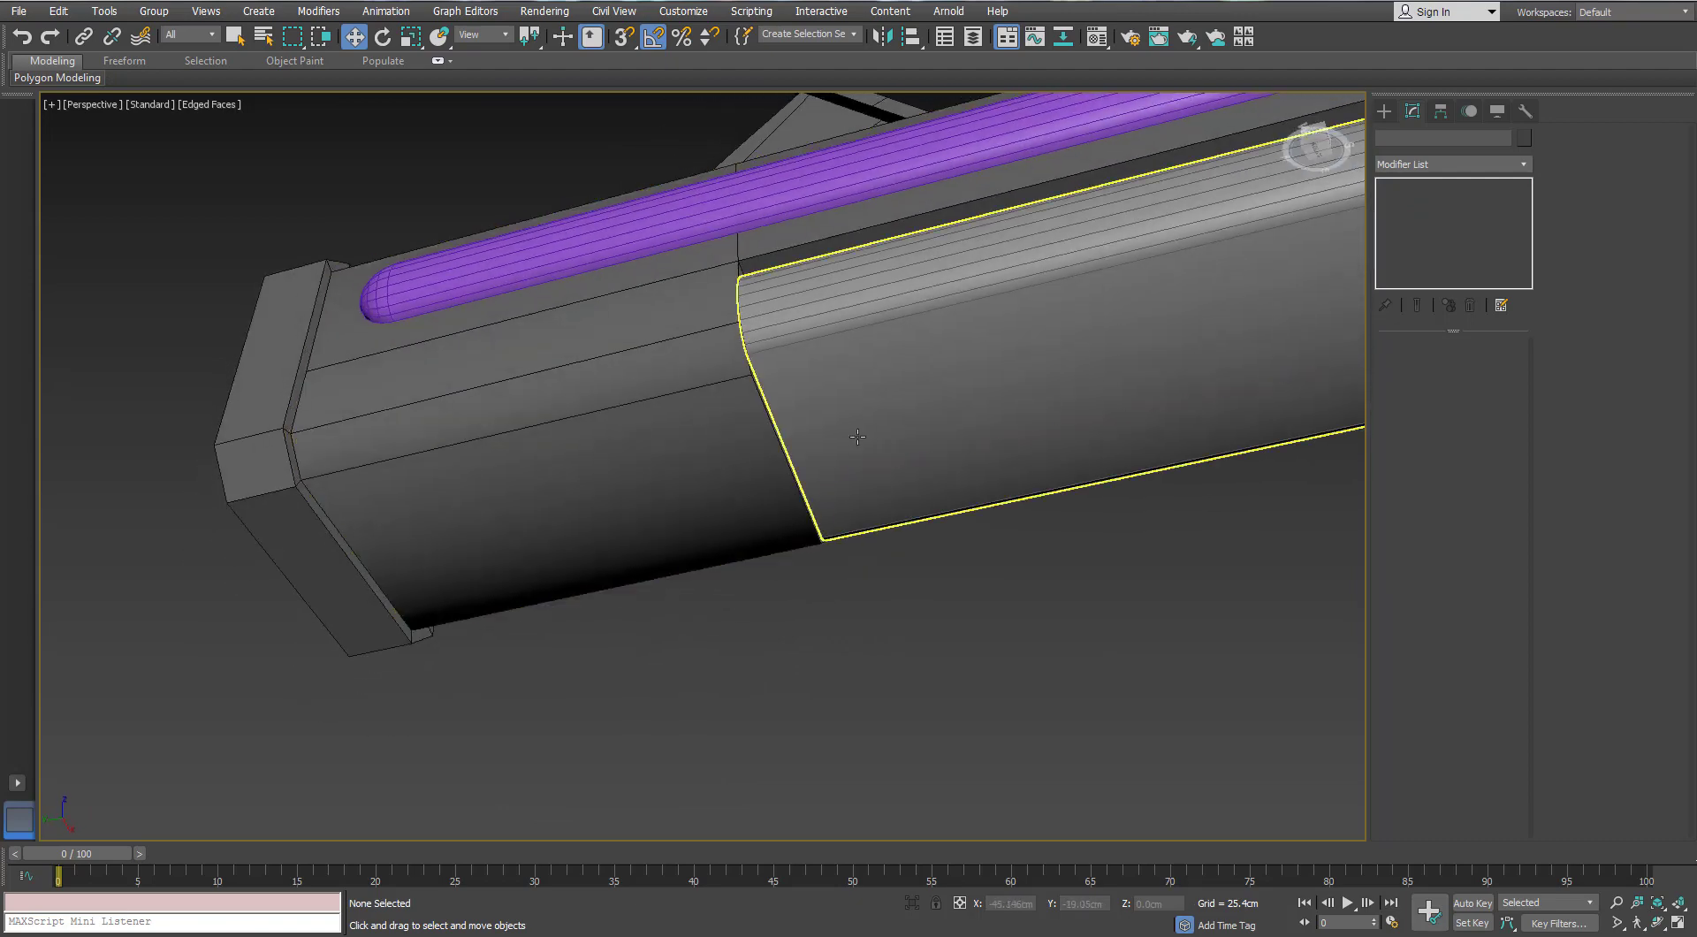
left_click(1384, 111)
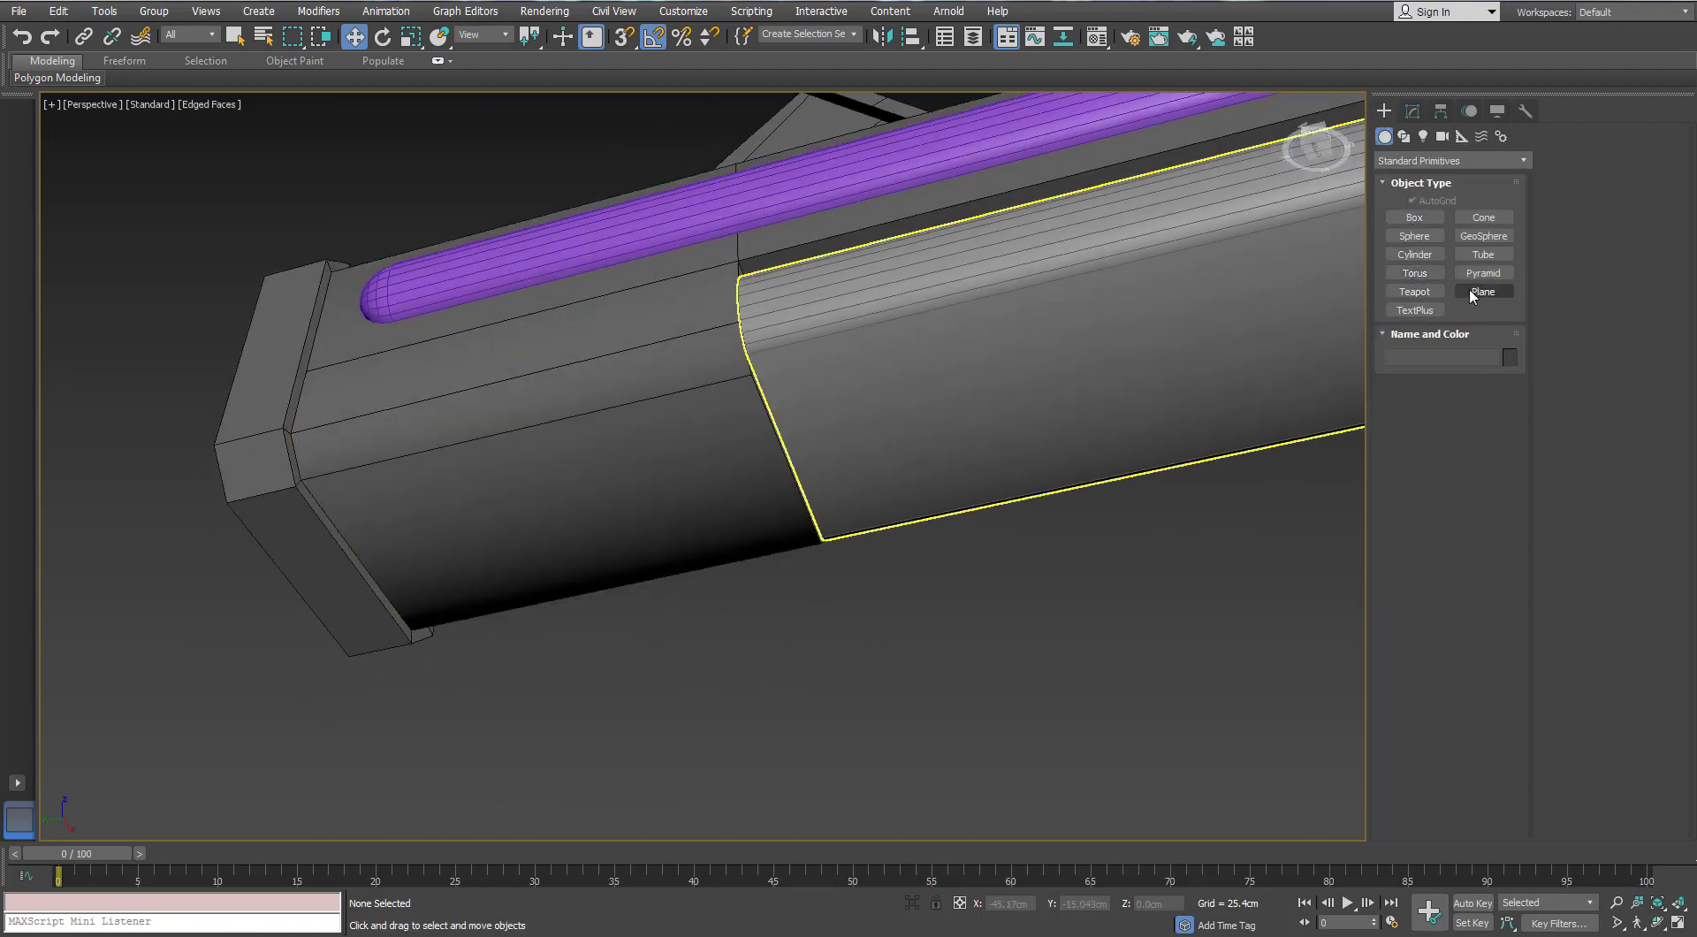
left_click(1472, 296)
middle_click_drag(1042, 329, 863, 296, "alt")
left_click_drag(864, 296, 907, 380)
left_click_drag(932, 399, 934, 399)
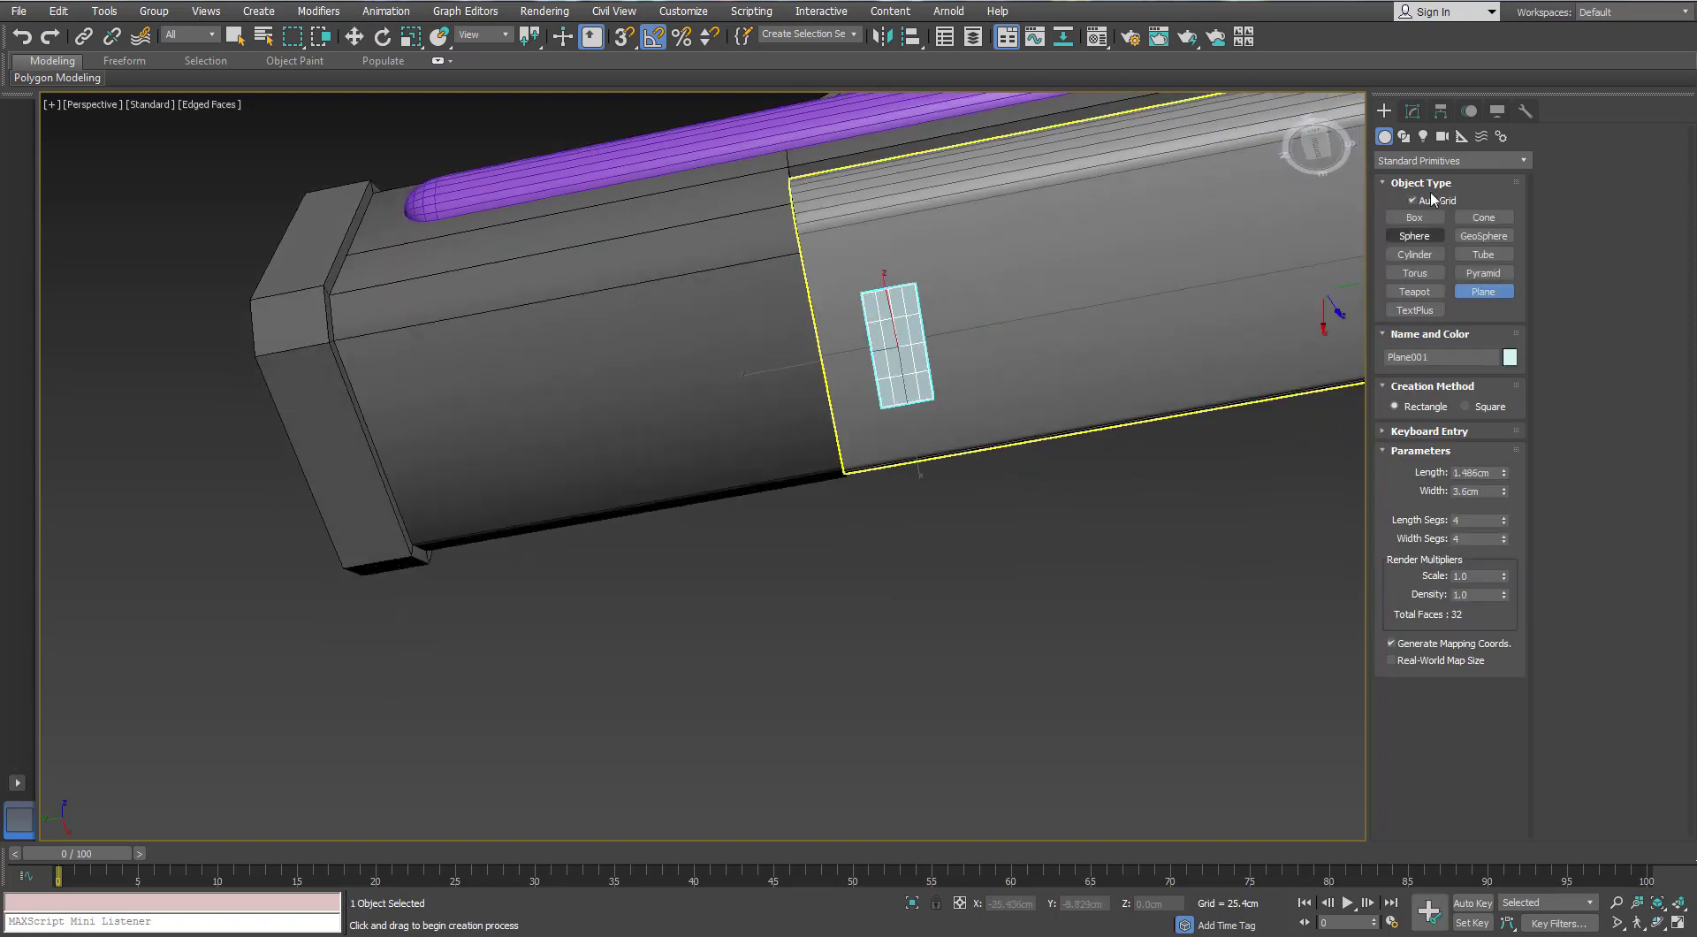
Reduce the plane to one length segment and one width segment, and convert it to Editable Poly
left_click(1413, 112)
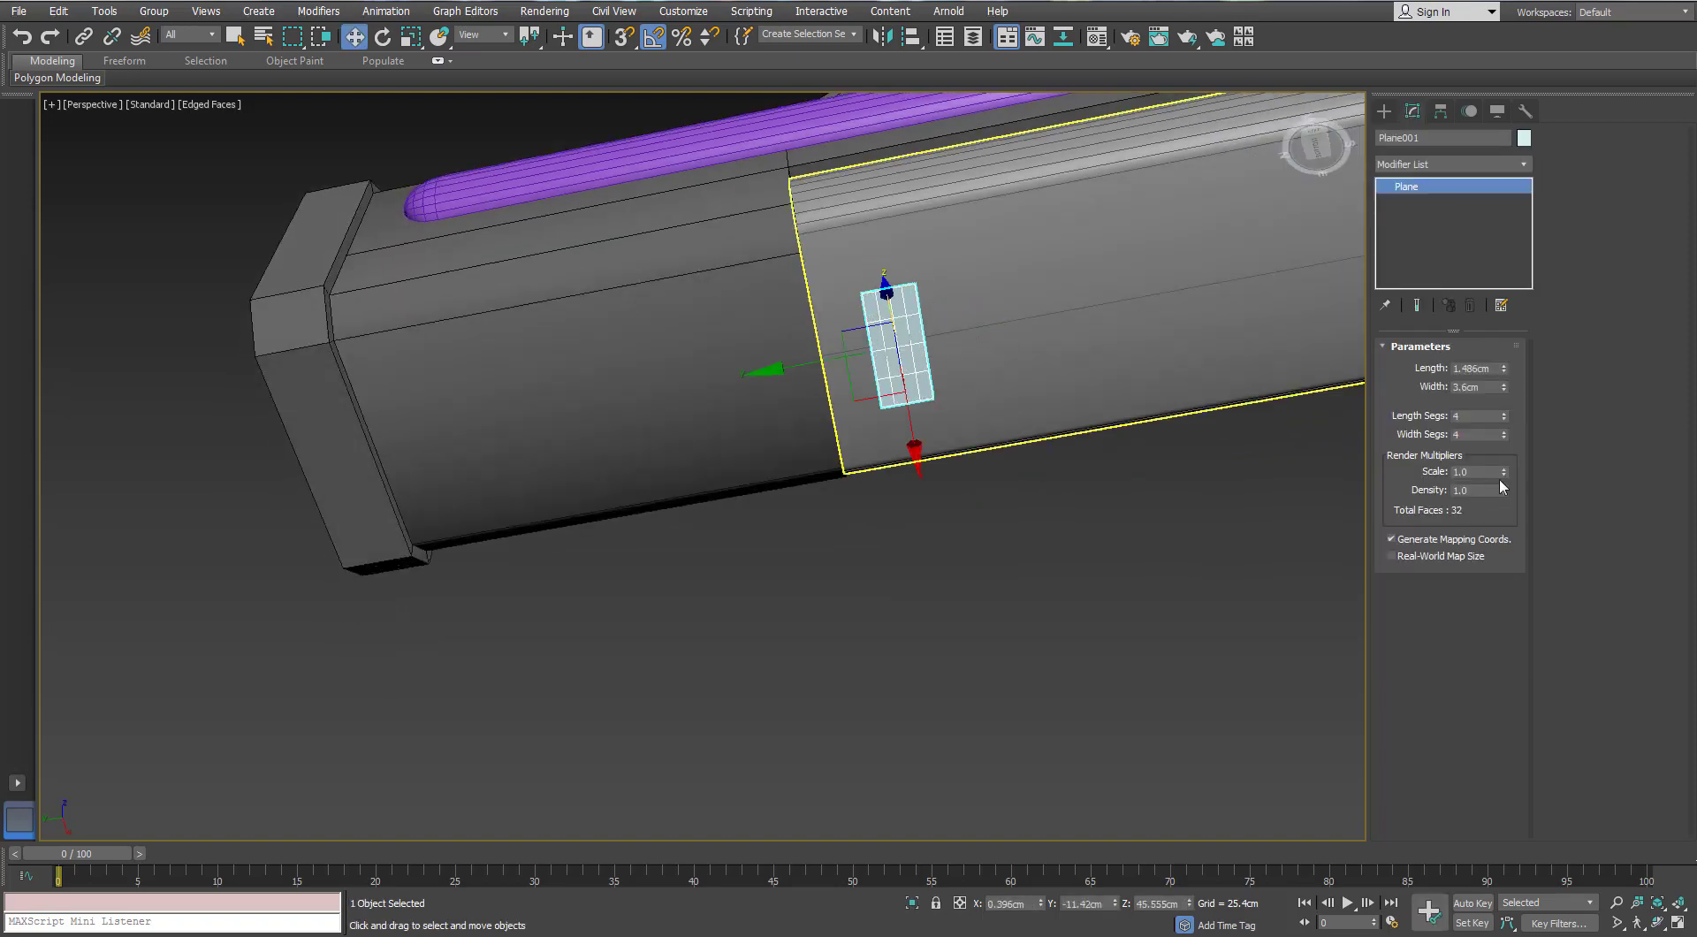
left_click(1505, 437)
left_click(1505, 436)
left_click(1504, 437)
left_click(1505, 419)
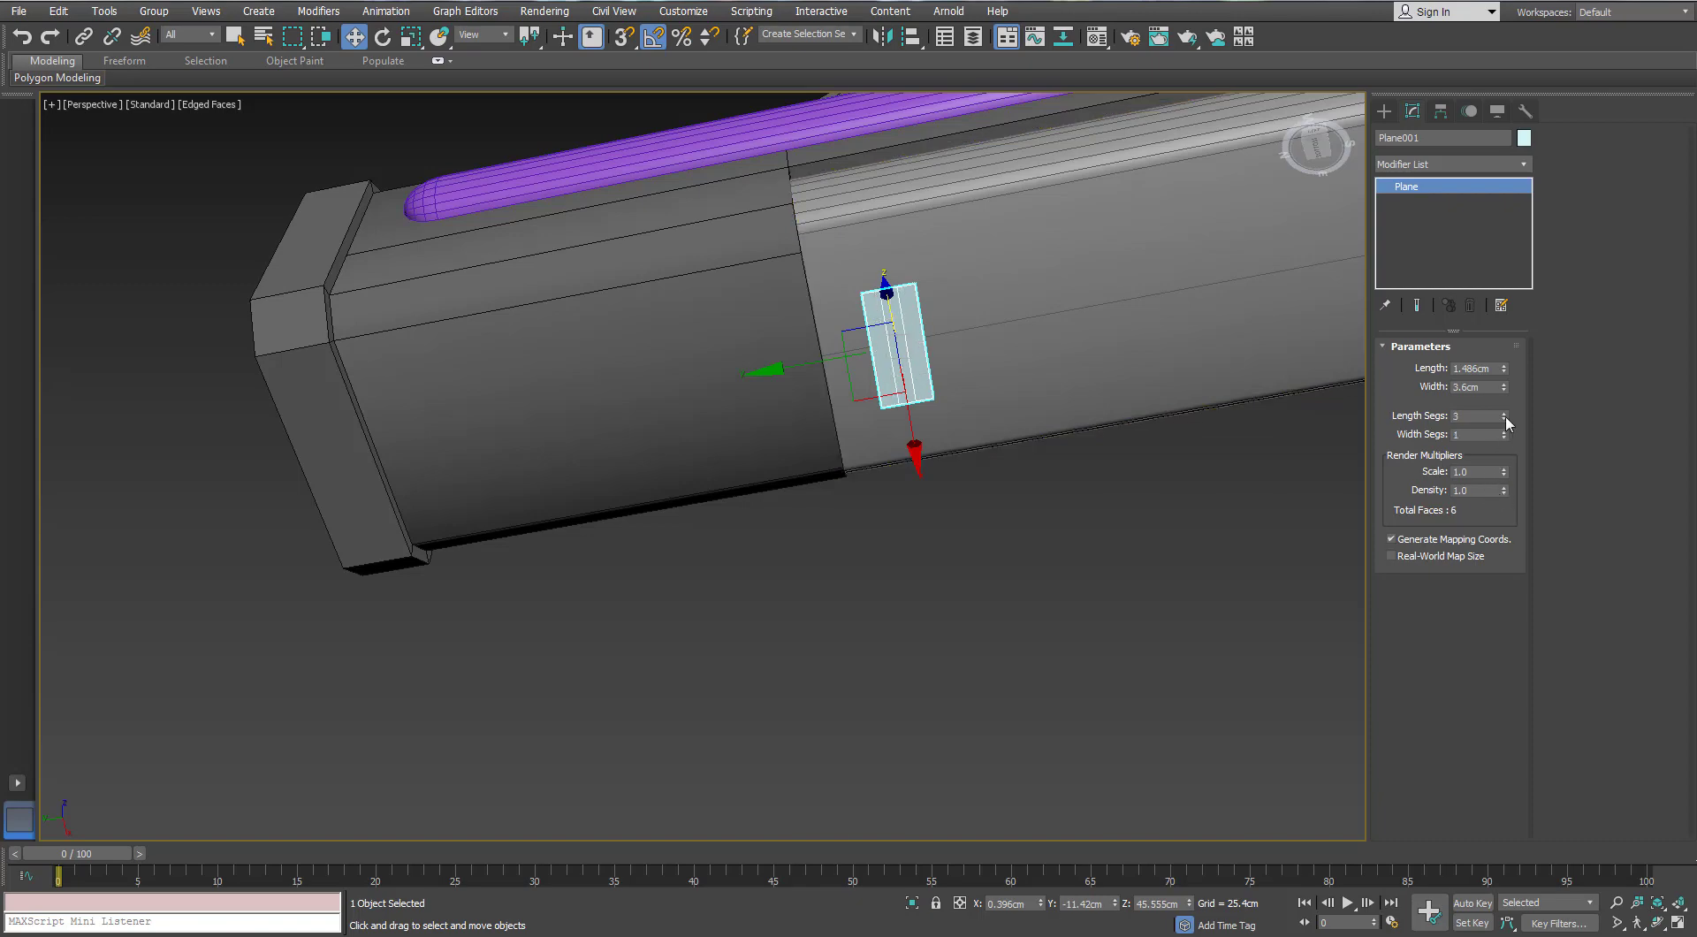
right_click(885, 328)
mouse_move(972, 502)
left_click(840, 521)
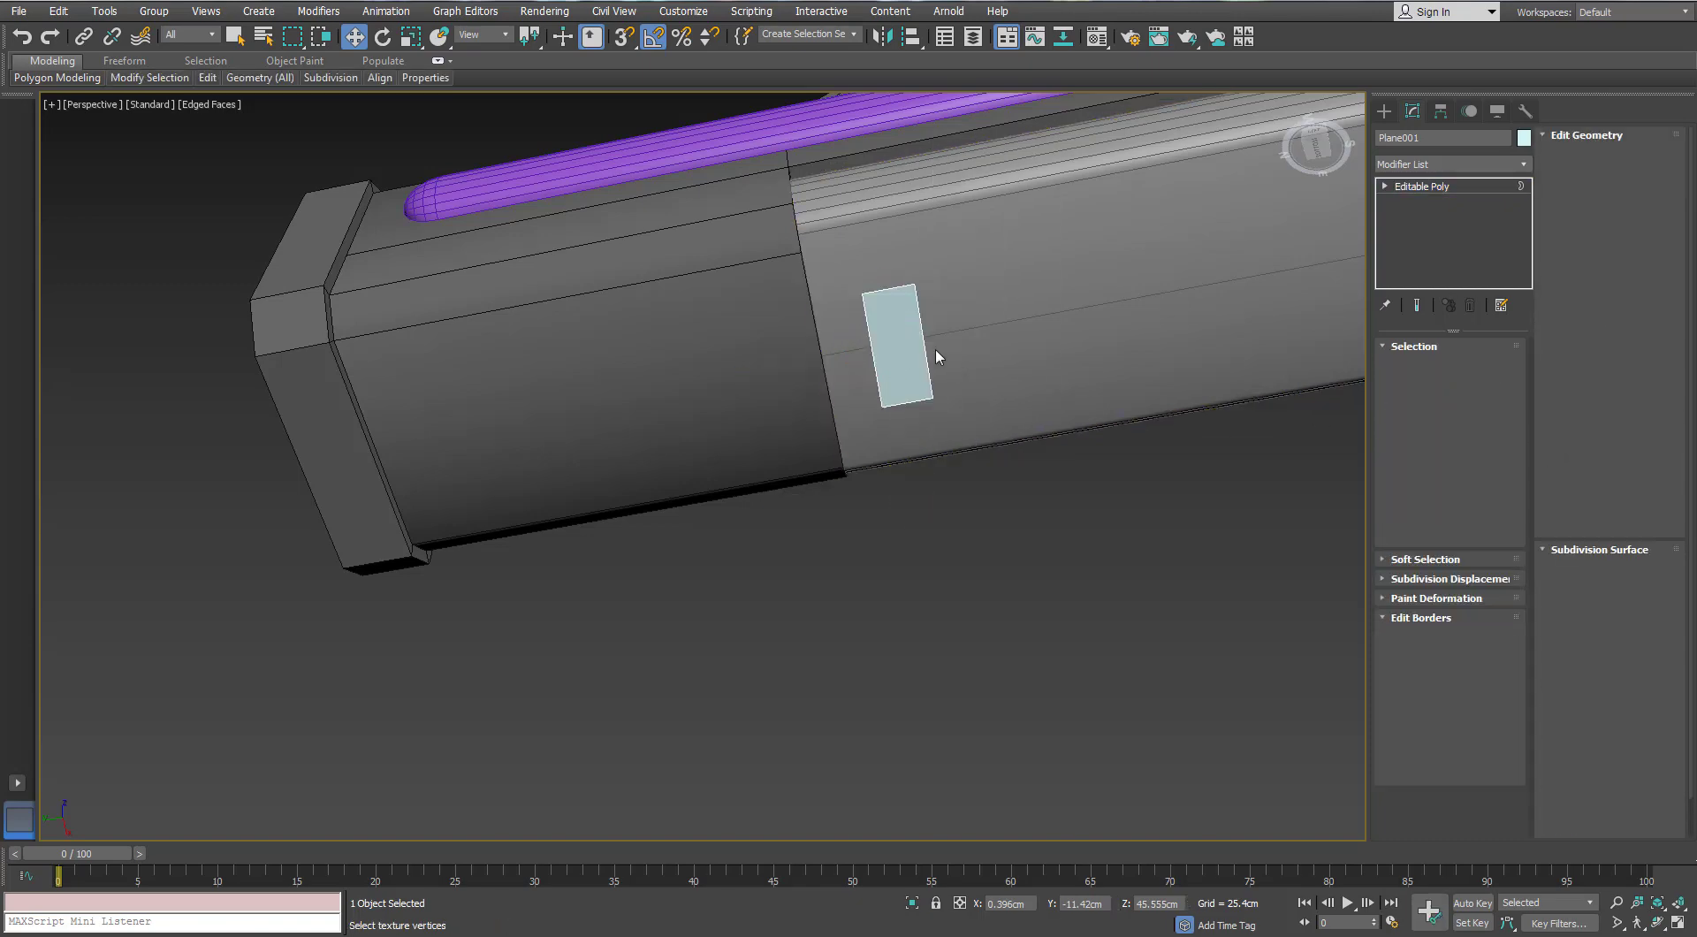
Try to extend the plane's border downward along Z, and undo the extension
left_click(928, 351)
middle_click_drag(933, 353, 967, 404, "alt")
left_click_drag(895, 249, 906, 455, "shift")
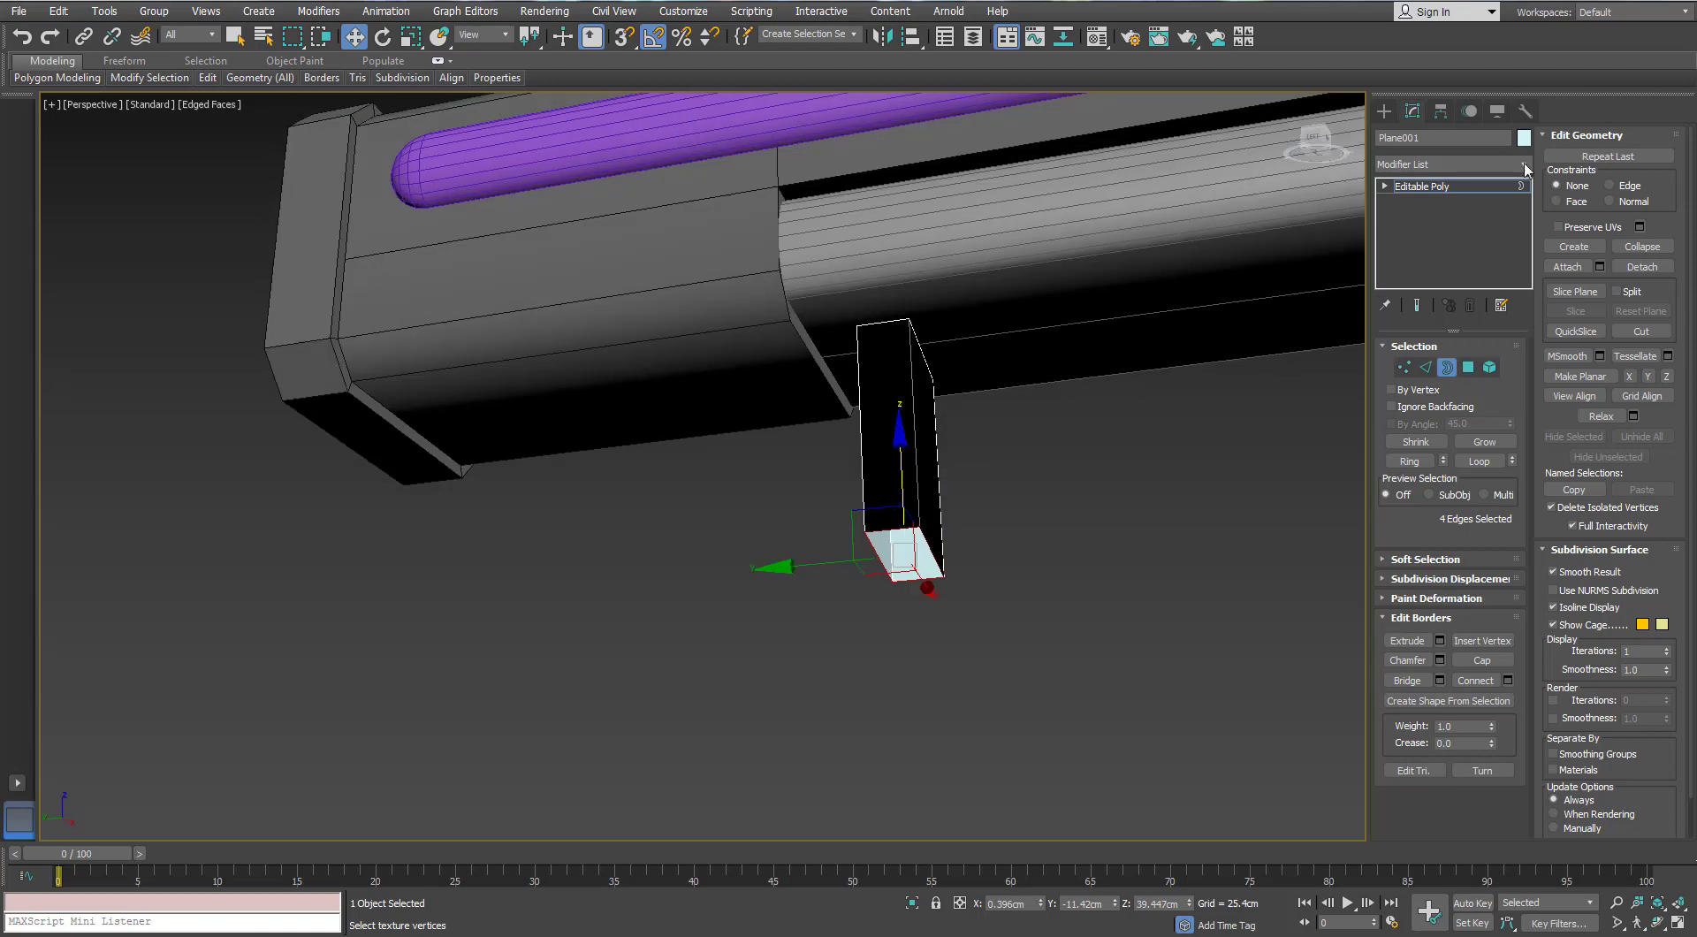
left_click(1525, 165)
left_click(1525, 165)
key("ctrl+z")
Mirror the plane's selected border on the Z axis with No Clone
scroll(992, 464, "up", 4)
middle_click_drag(954, 539, 928, 616, "alt")
left_click(878, 38)
left_click_drag(838, 305, 989, 303)
left_click(971, 411)
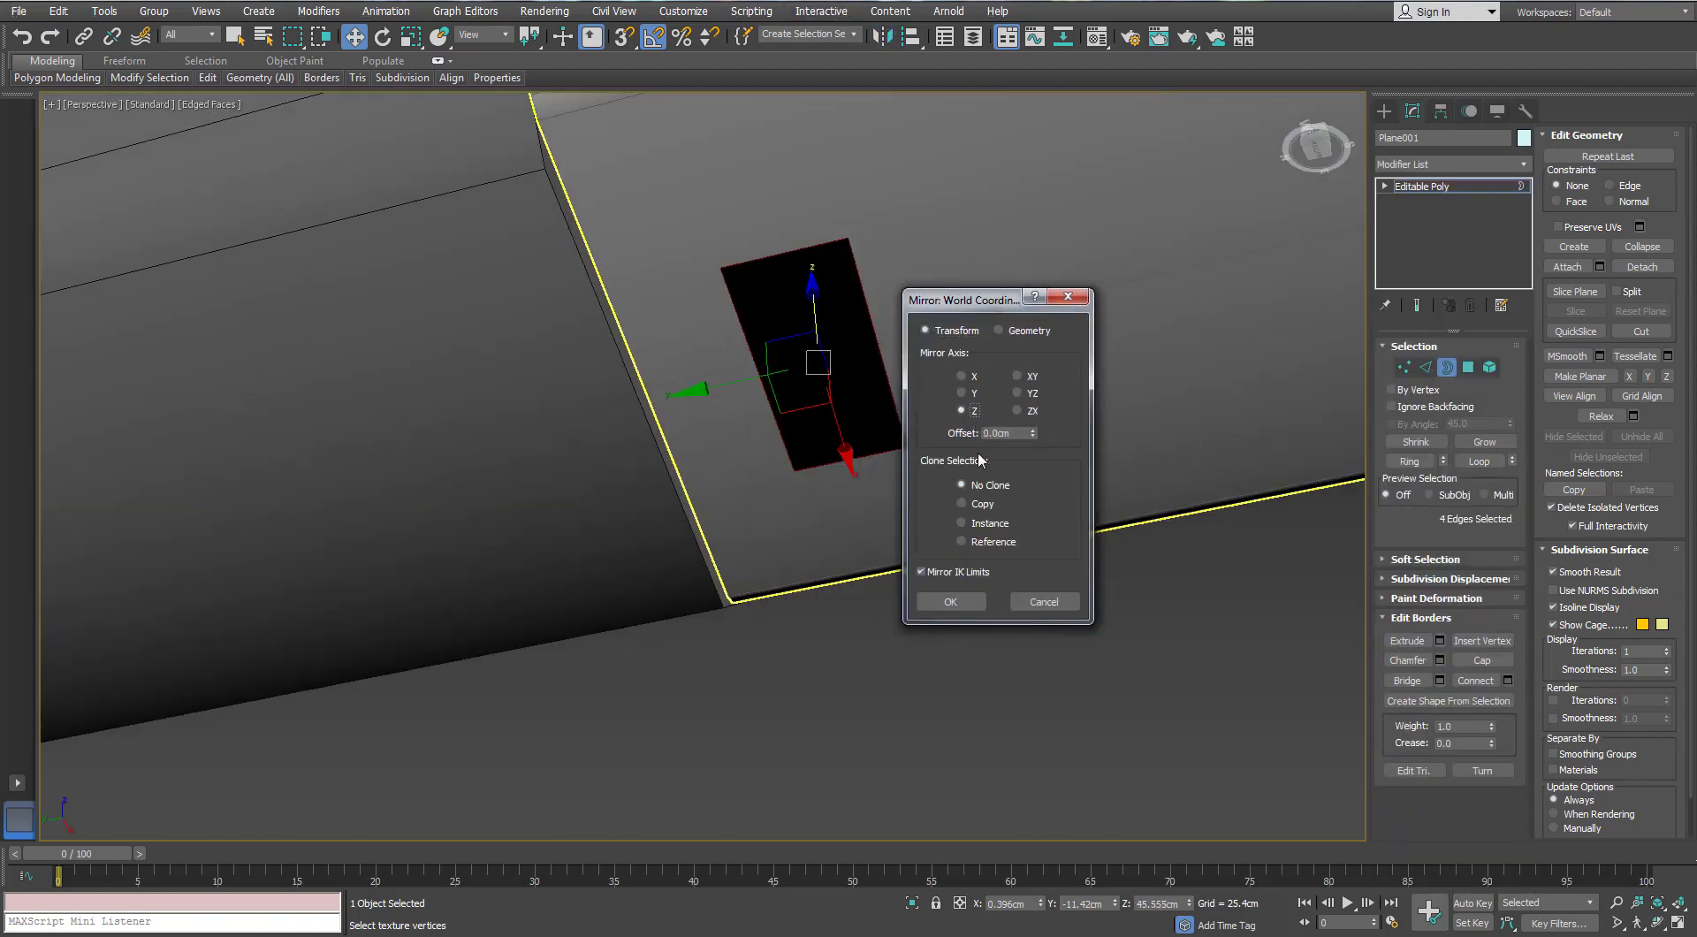
left_click(951, 601)
Extend the plane's border downward about 8 cm into a post, and add a short segment at its lower end
left_click_drag(810, 335, 803, 471, "shift")
scroll(809, 455, "down", 3)
middle_click_drag(809, 433, 853, 384, "alt")
scroll(848, 380, "down", 3)
left_click_drag(826, 331, 850, 425)
scroll(852, 424, "down", 3)
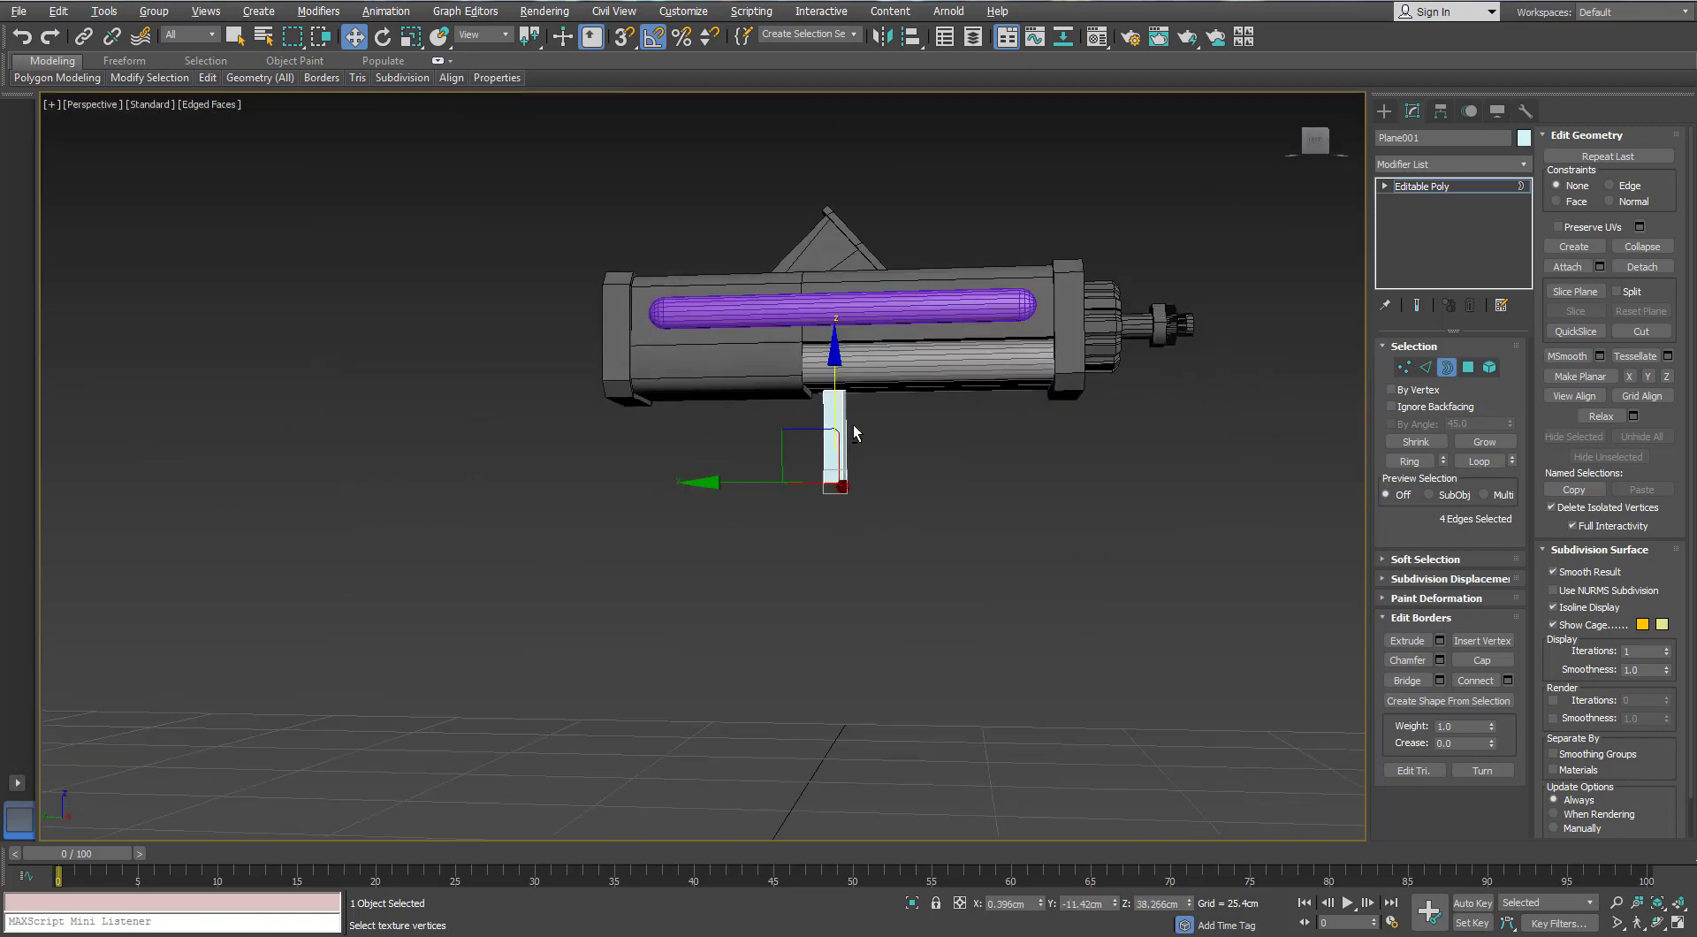
scroll(845, 411, "up", 3)
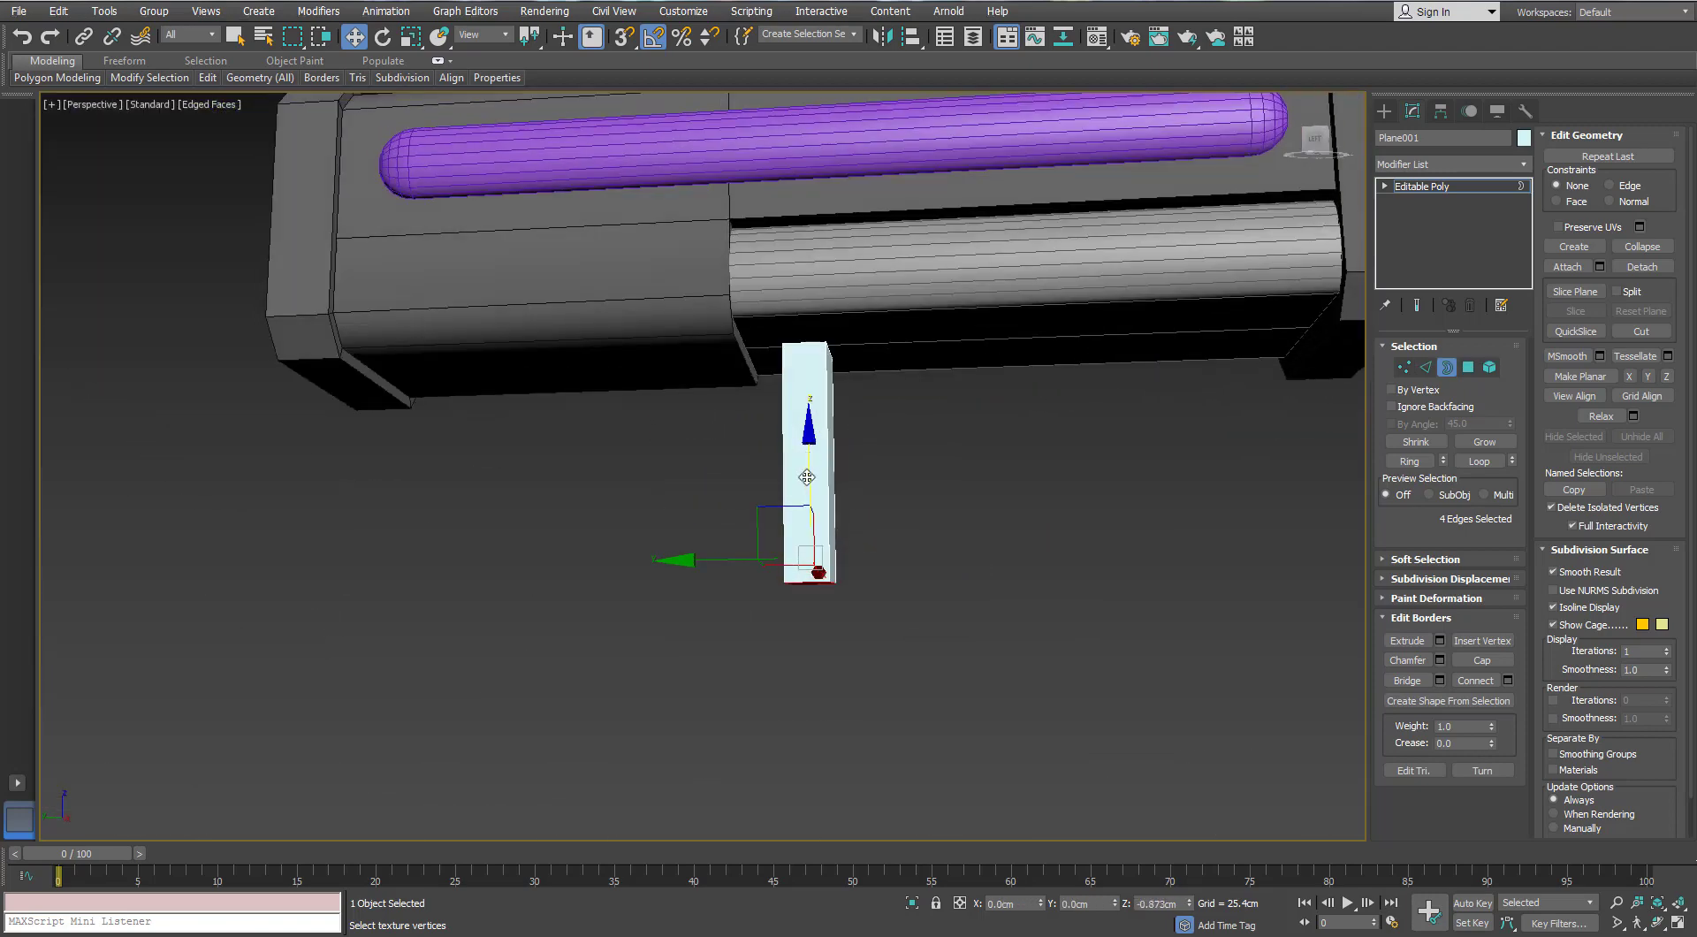
left_click_drag(807, 477, 808, 473, "shift")
middle_click_drag(811, 513, 744, 411)
left_click_drag(744, 369, 821, 432, "shift")
Try to tilt the post's lower border by rotating it, and undo the rotation and sideways offset
scroll(779, 471, "up", 3)
key("e")
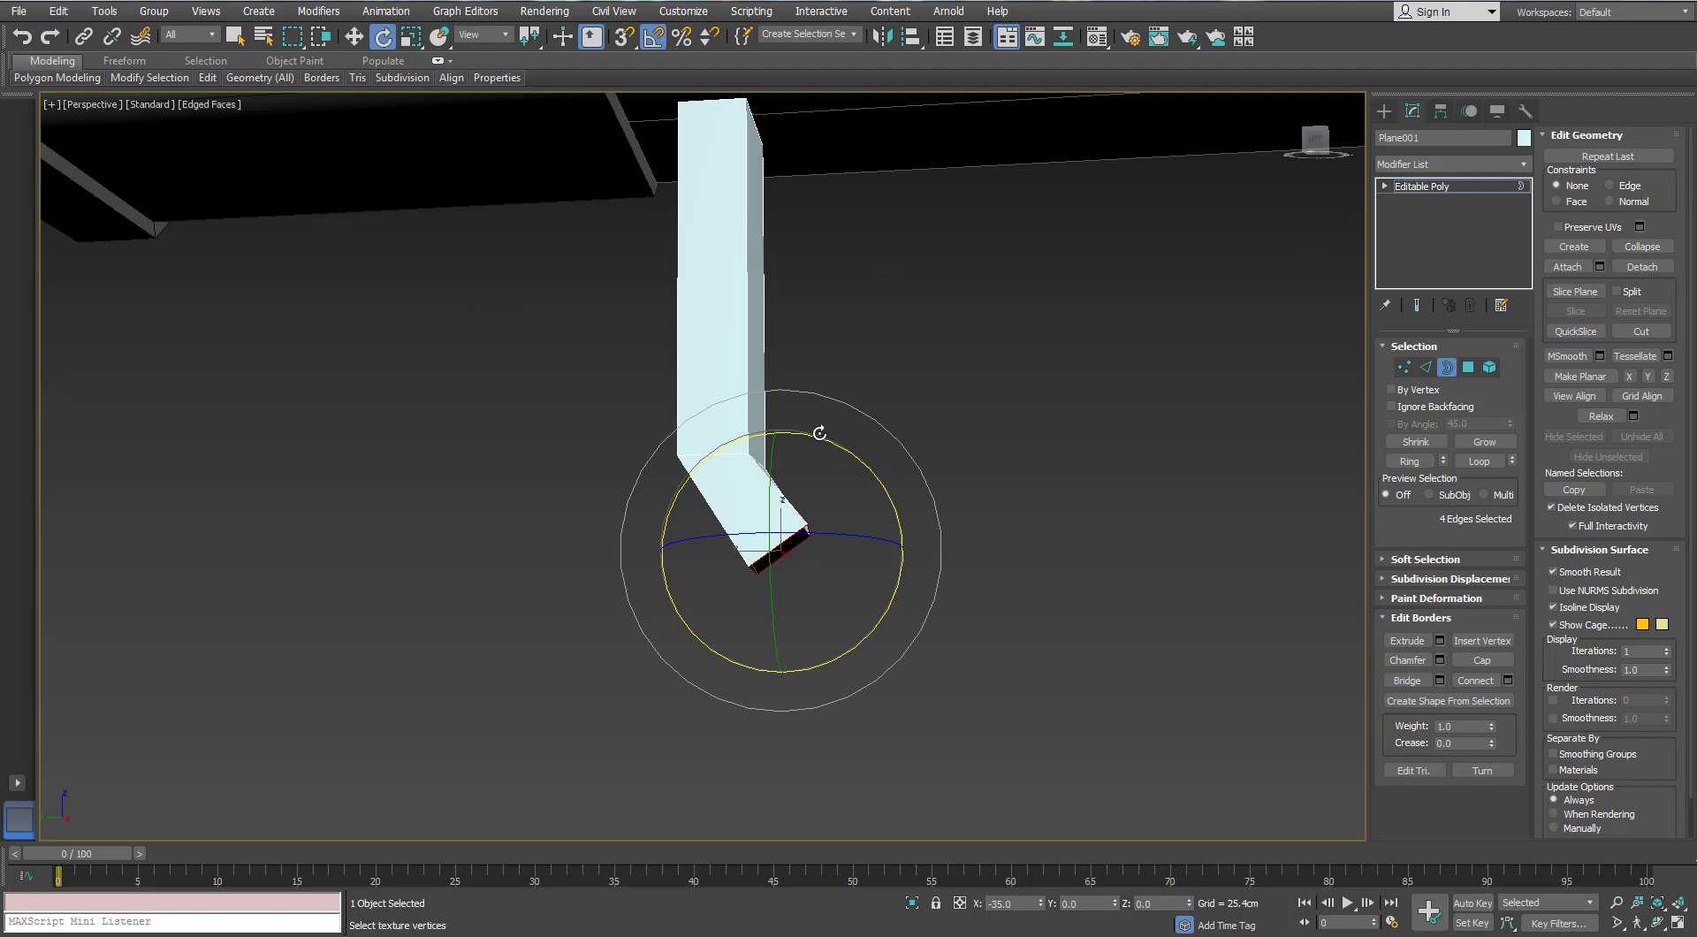
middle_click_drag(814, 447, 609, 249, "alt")
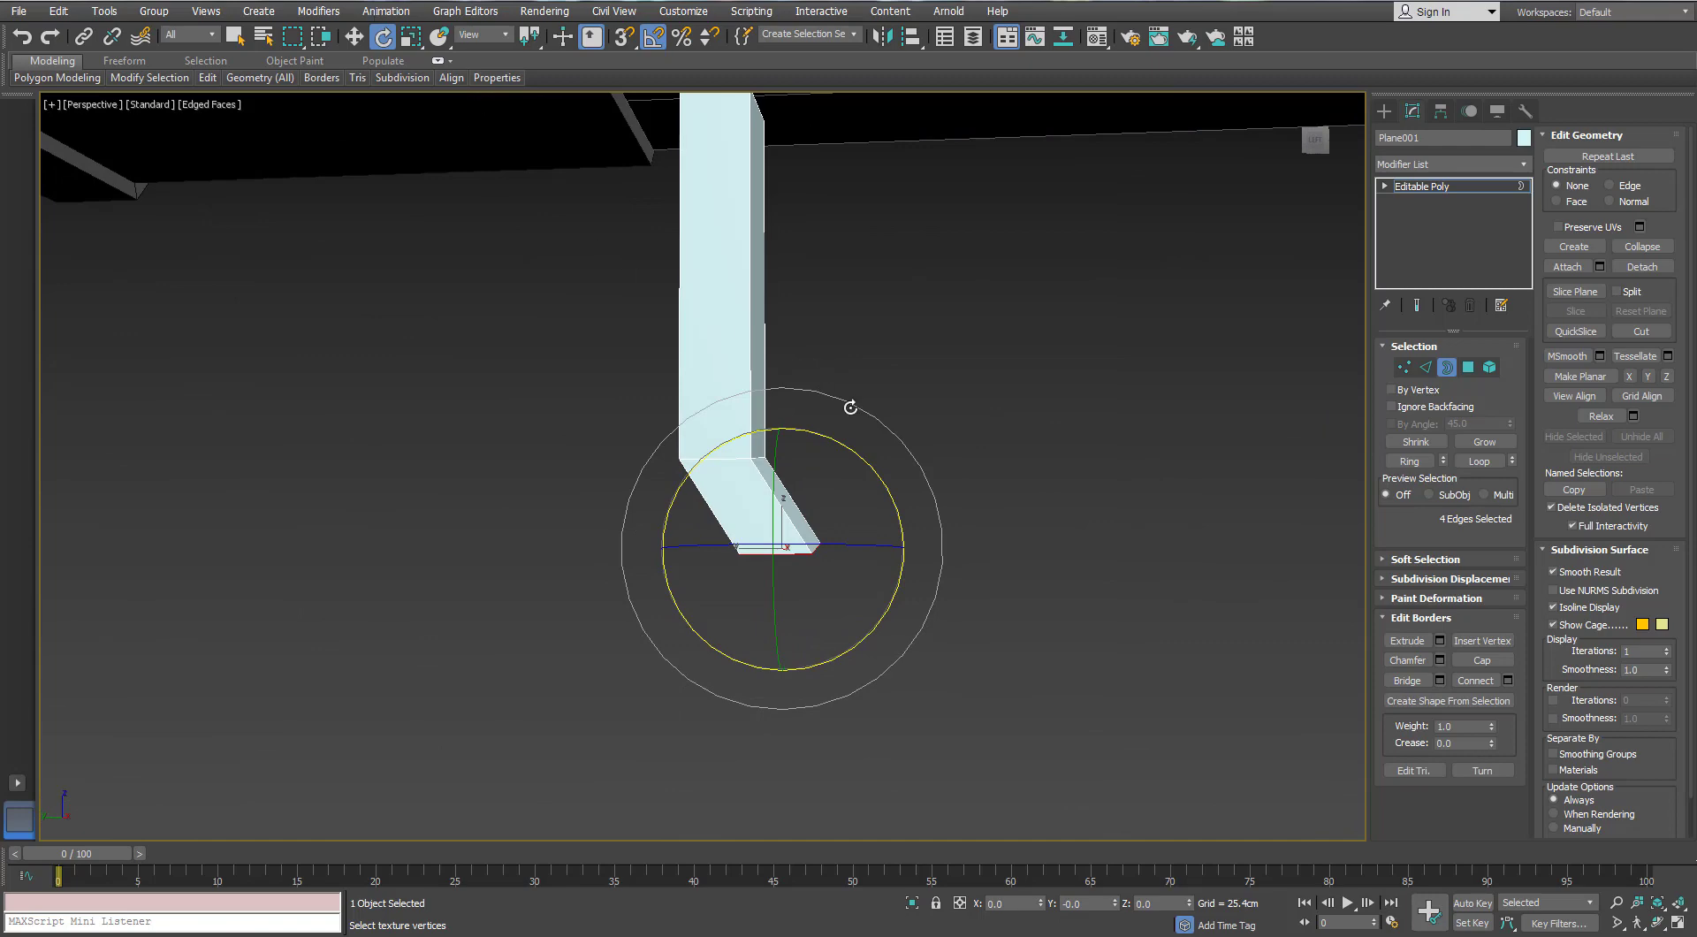
middle_click_drag(850, 407, 834, 445, "alt")
left_click_drag(834, 446, 802, 422)
key("f")
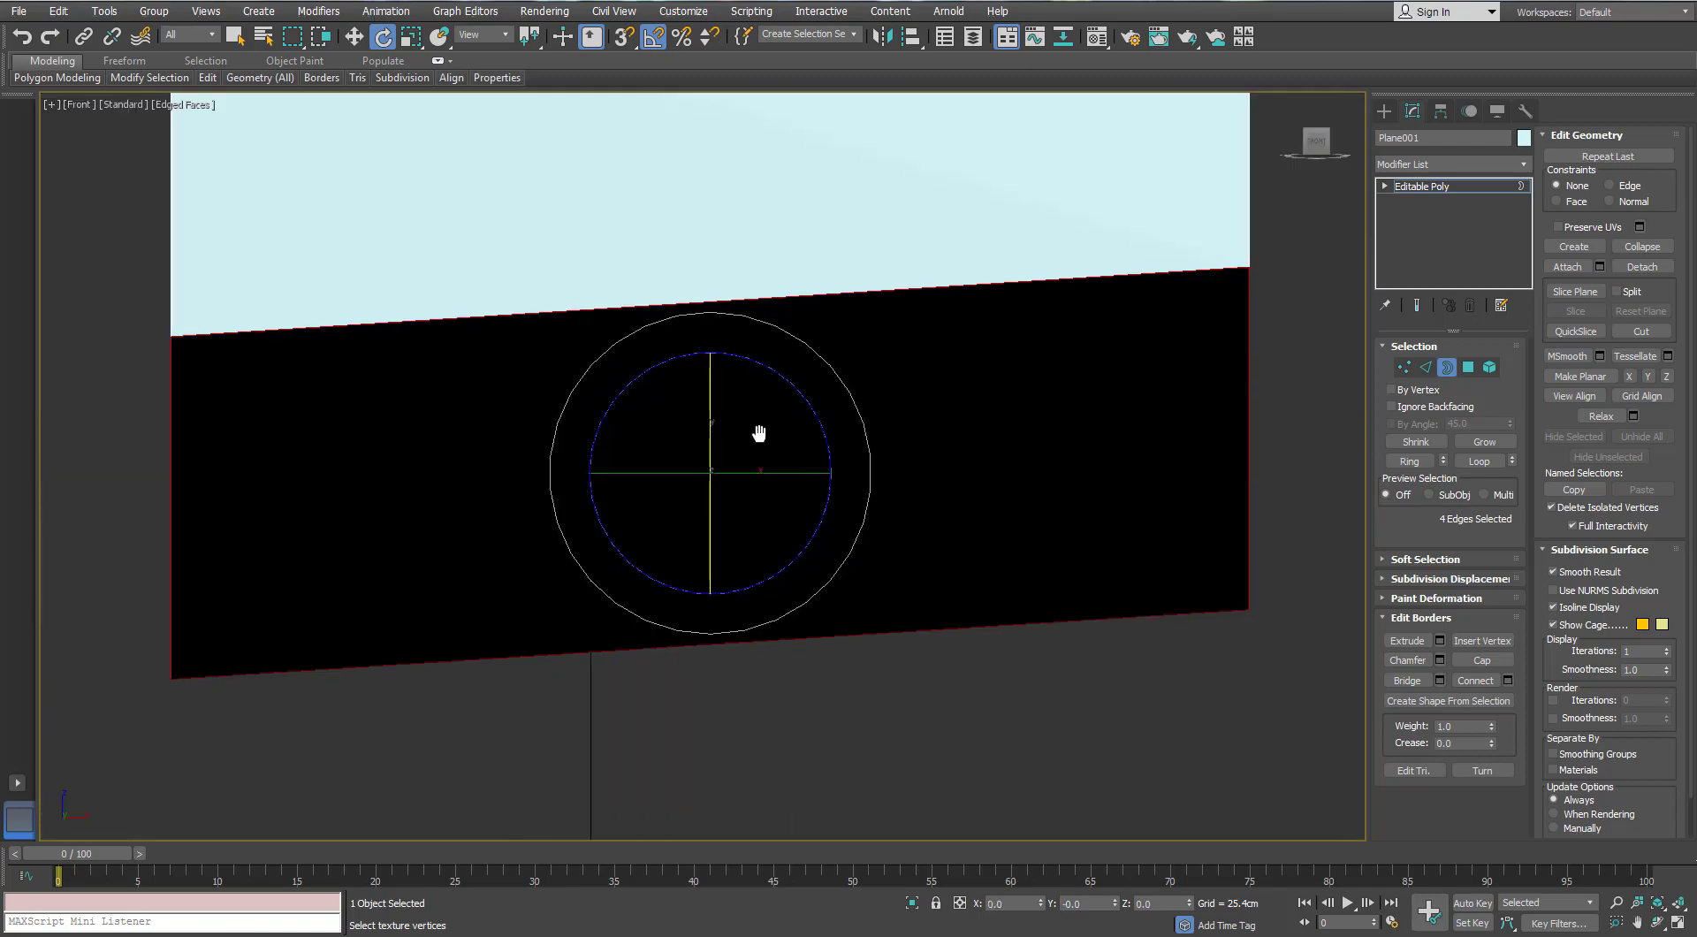
scroll(758, 434, "down", 3)
key("l")
key("z")
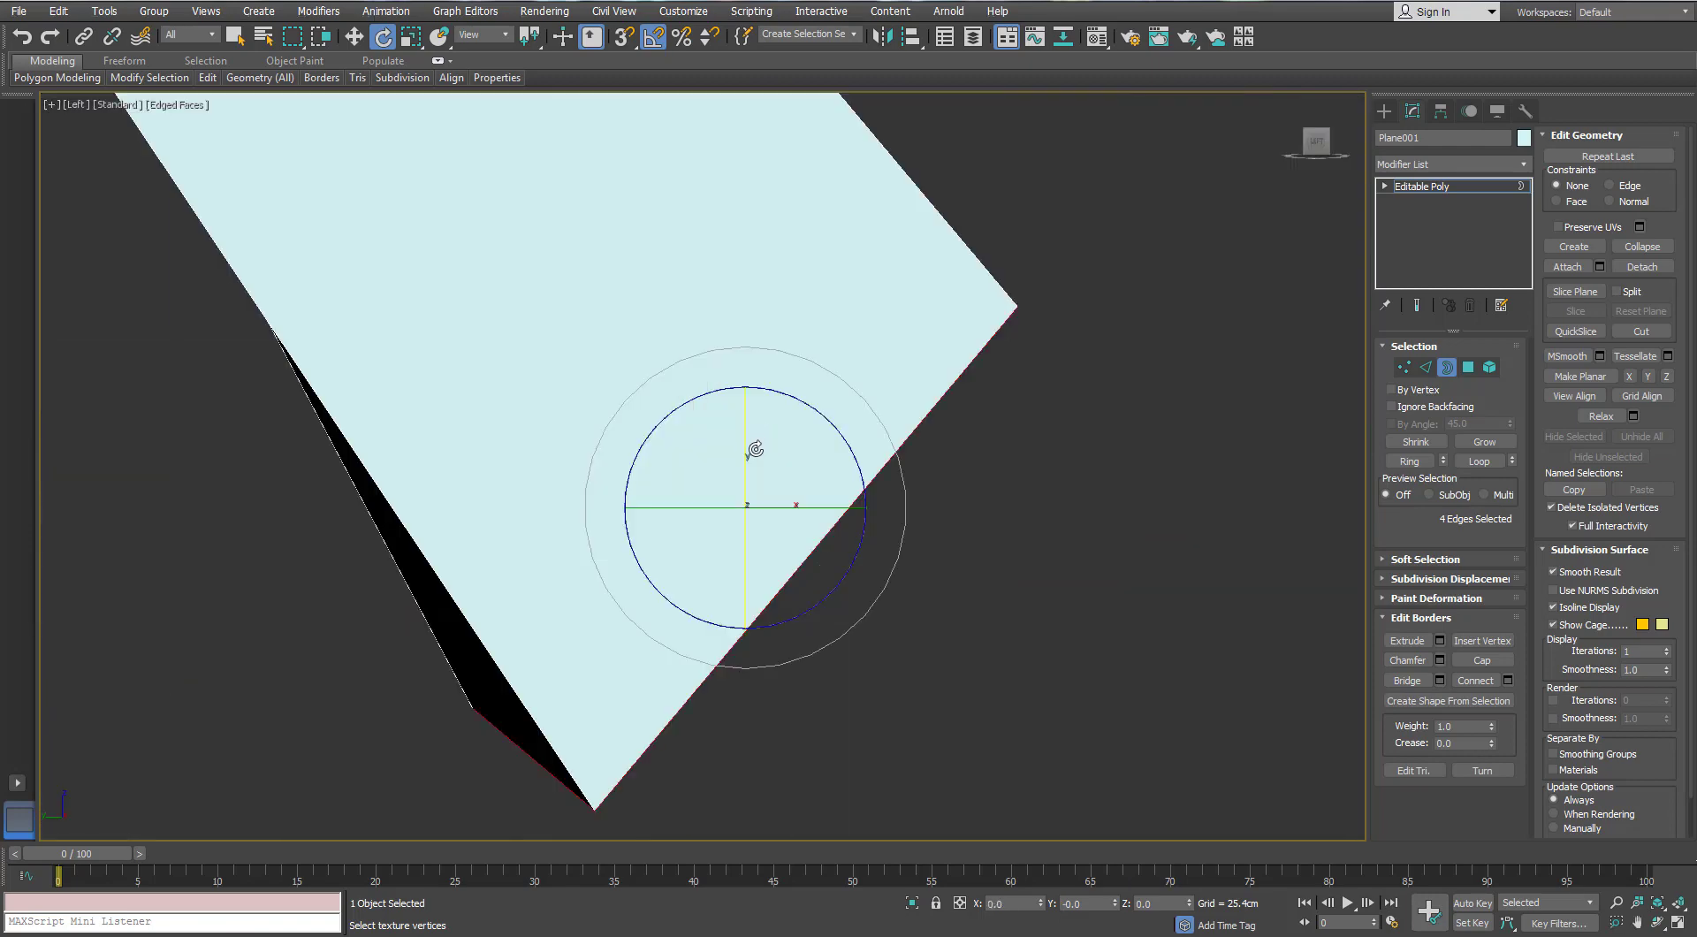
scroll(754, 449, "down", 4)
left_click_drag(822, 468, 812, 458)
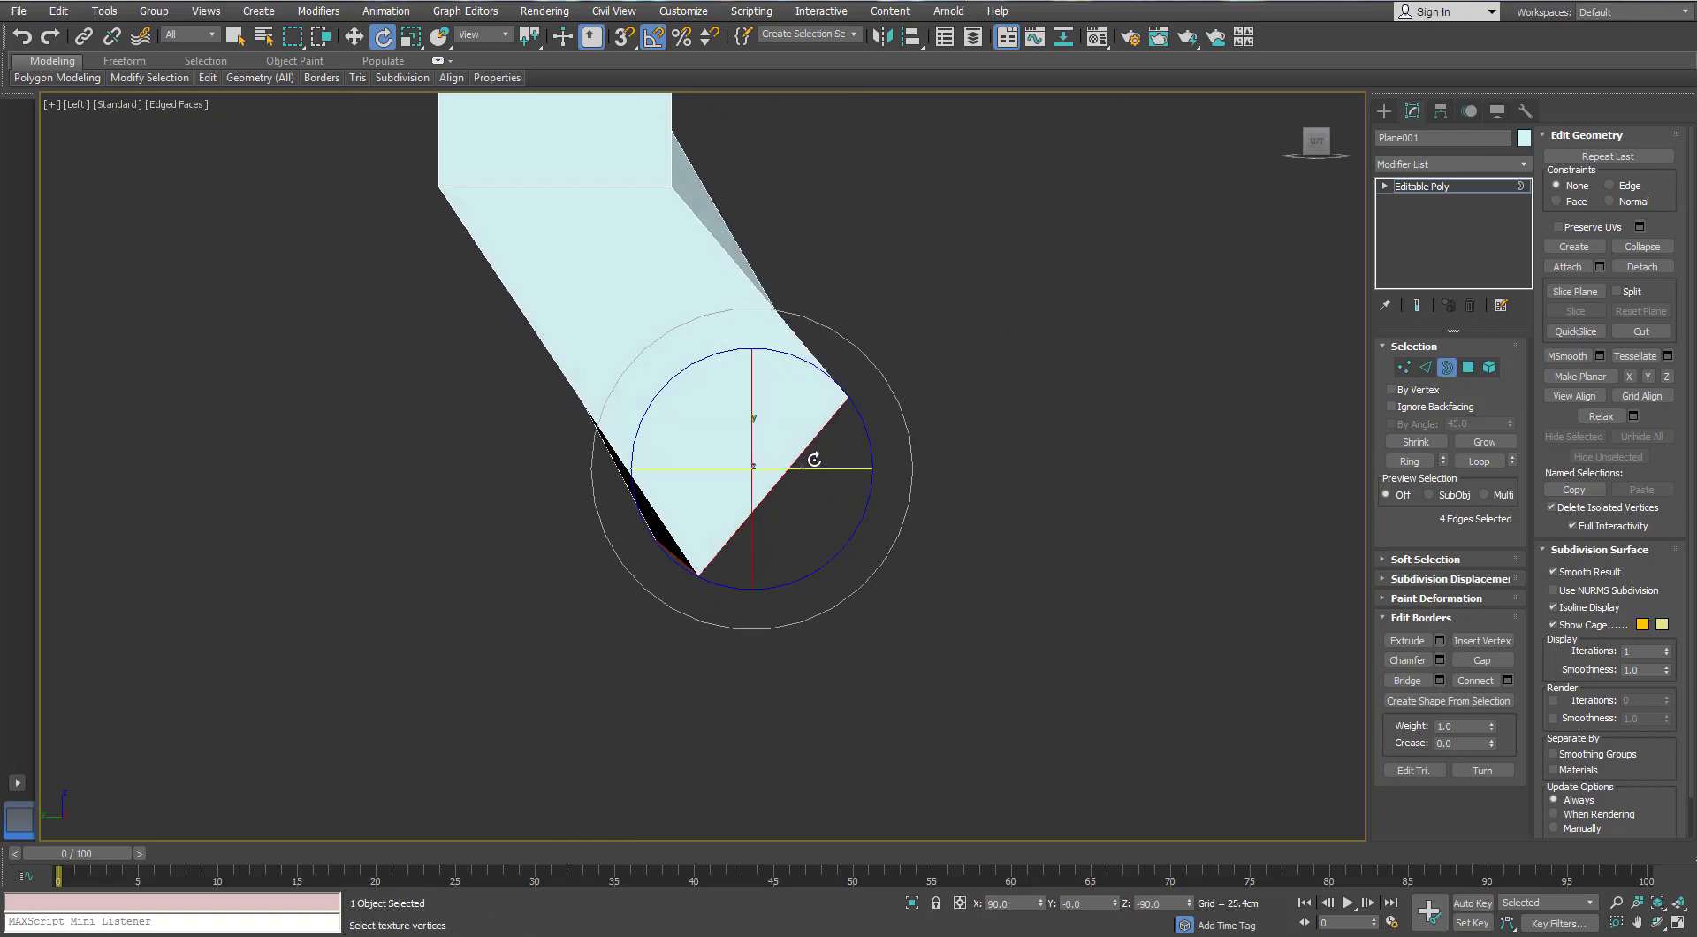
key("ctrl+z")
key("ctrl+z")
key("ctrl+z")
Flatten the vertex loops above and below the post's short lower segment so both are level in Z
middle_click_drag(799, 486, 803, 525)
scroll(804, 525, "down", 3)
left_click(1405, 366)
key("F3")
left_click_drag(830, 280, 609, 393)
key("r")
left_click_drag(682, 219, 781, 349)
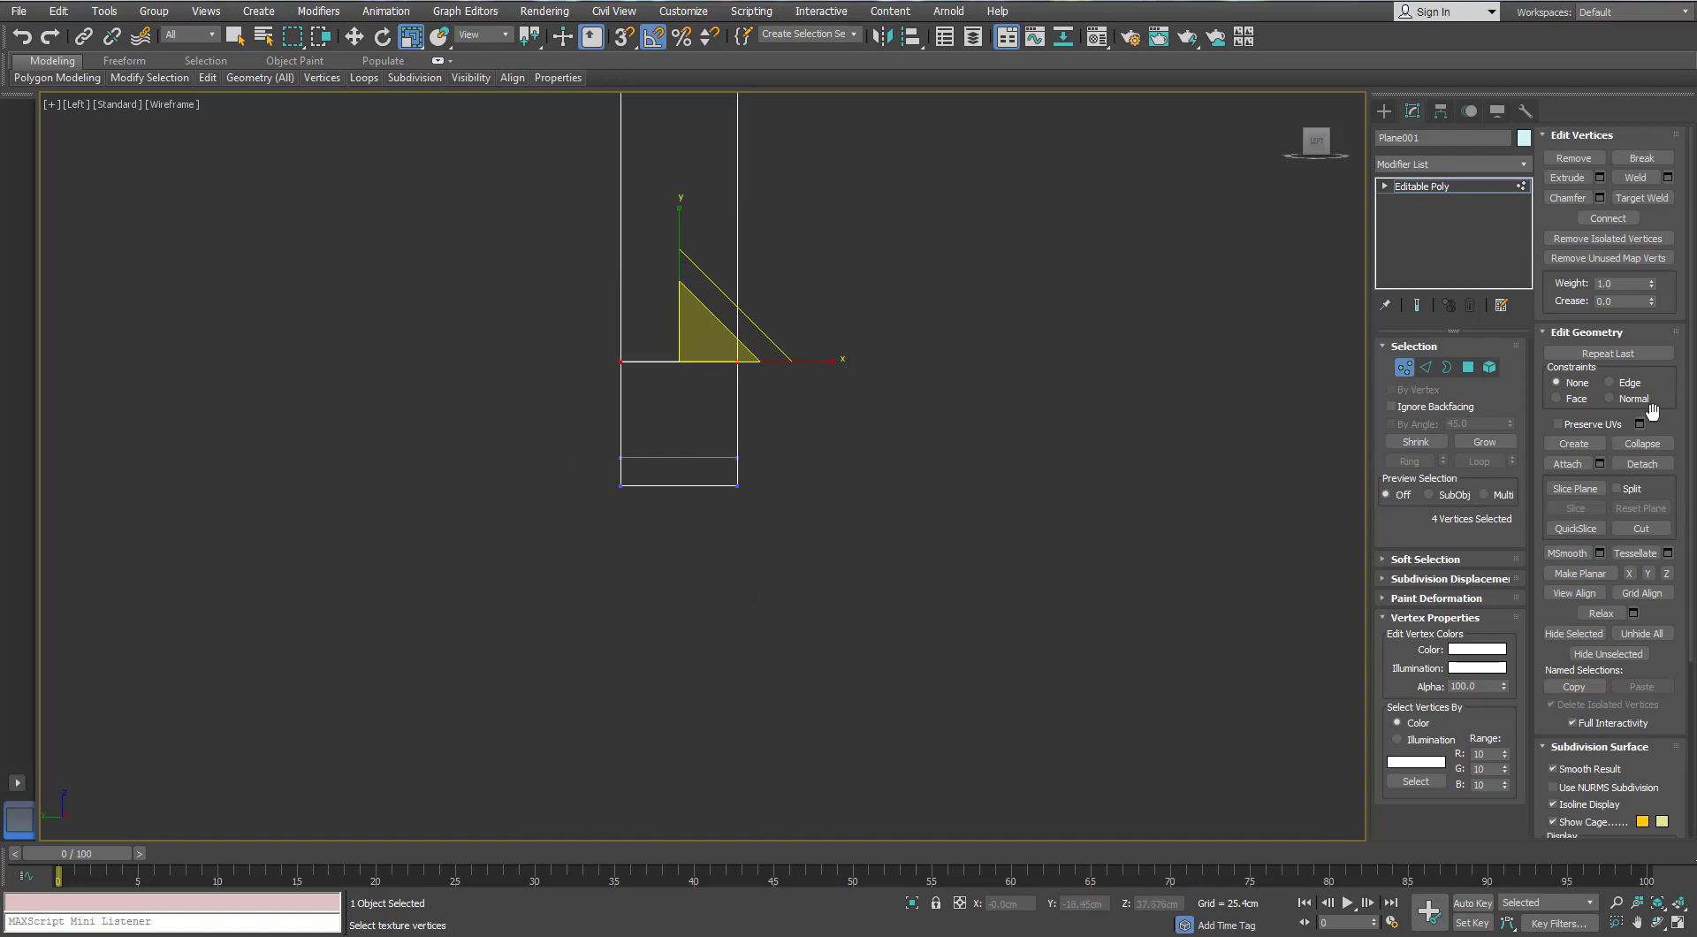
left_click(1667, 574)
left_click(1648, 573)
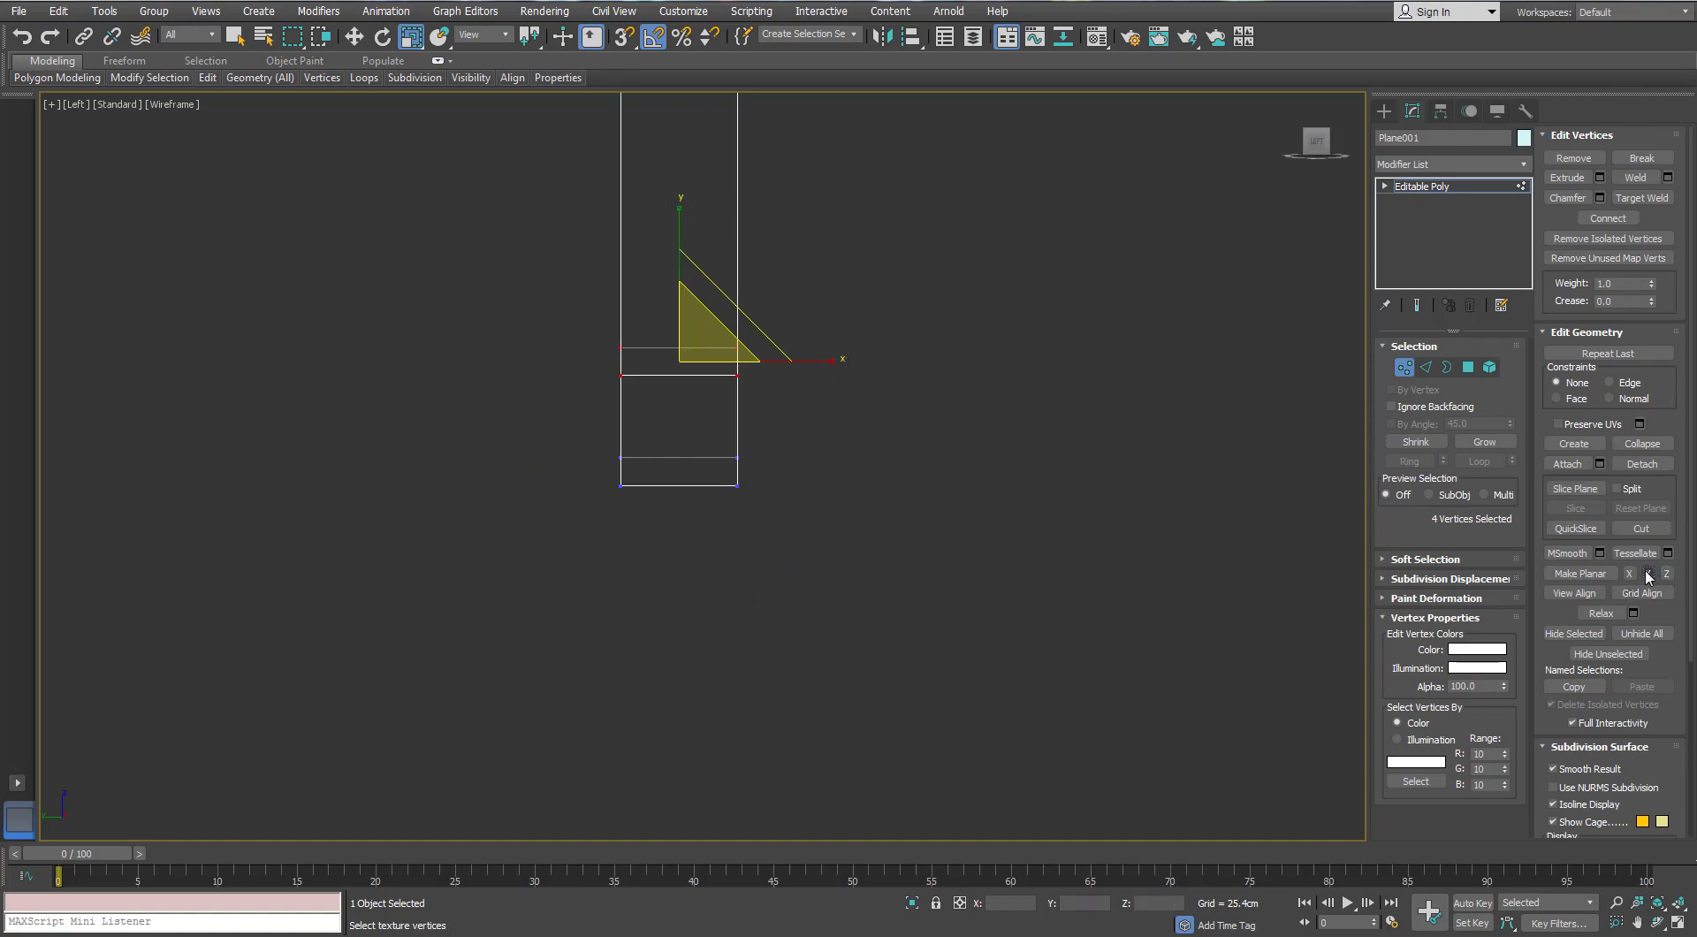
left_click_drag(814, 530, 566, 422)
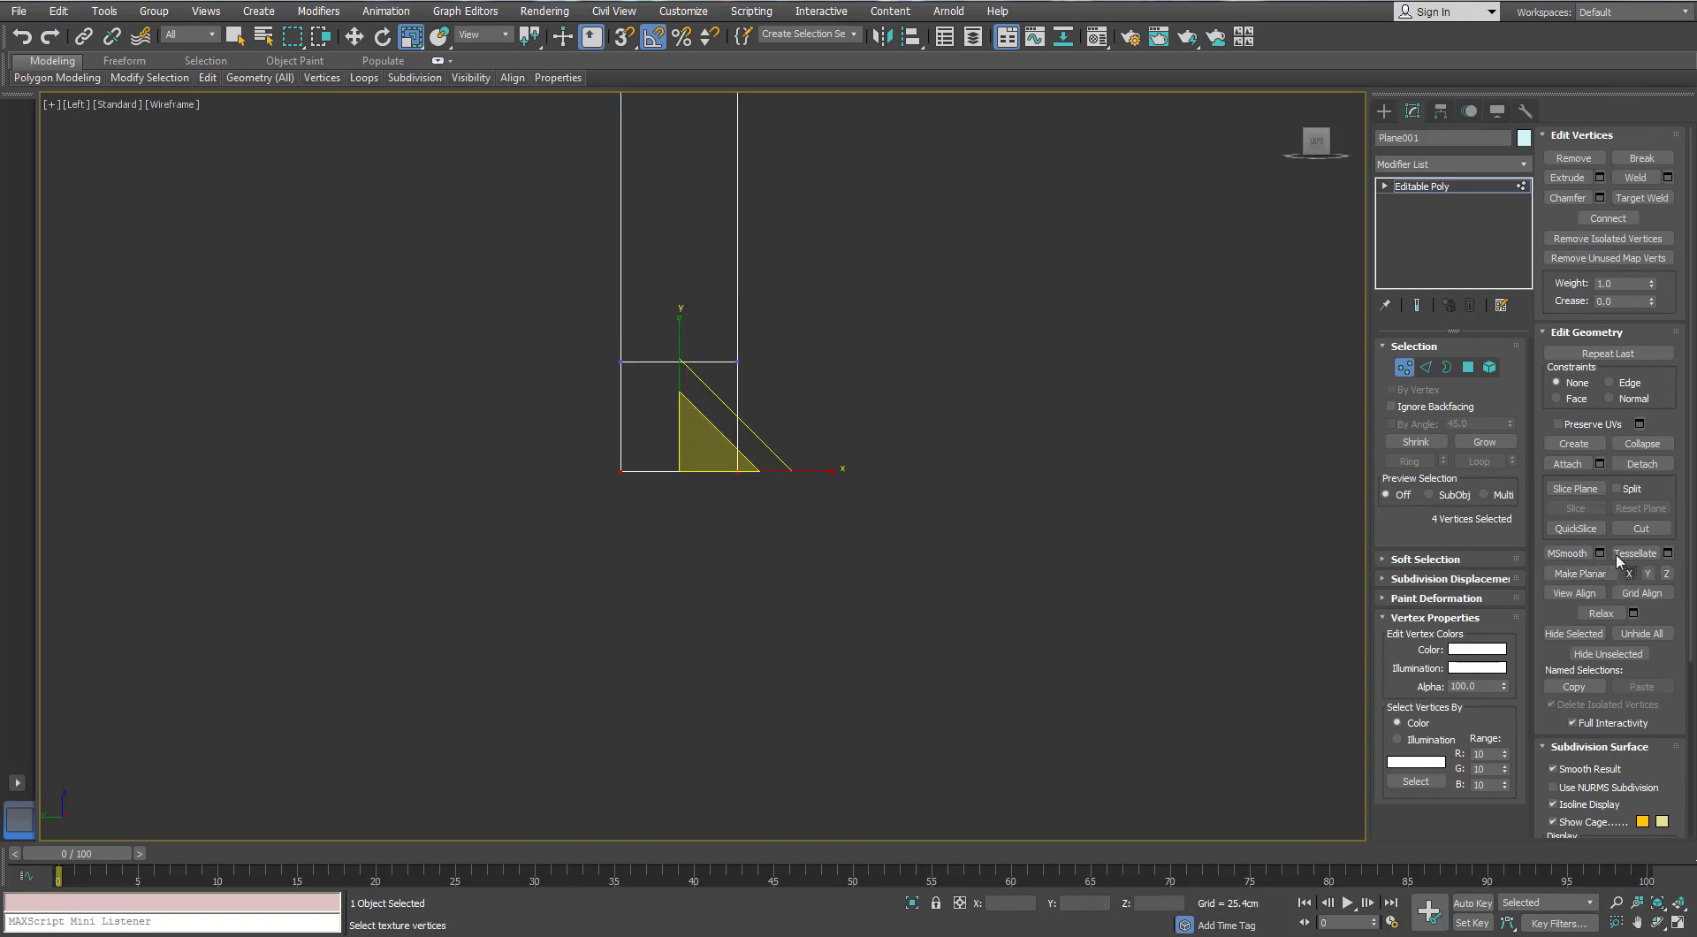
Rotate the post's bottom border by 30 degrees in the Left view
left_click(1448, 367)
middle_click_drag(663, 476, 580, 493)
key("e")
left_click_drag(701, 444, 682, 414)
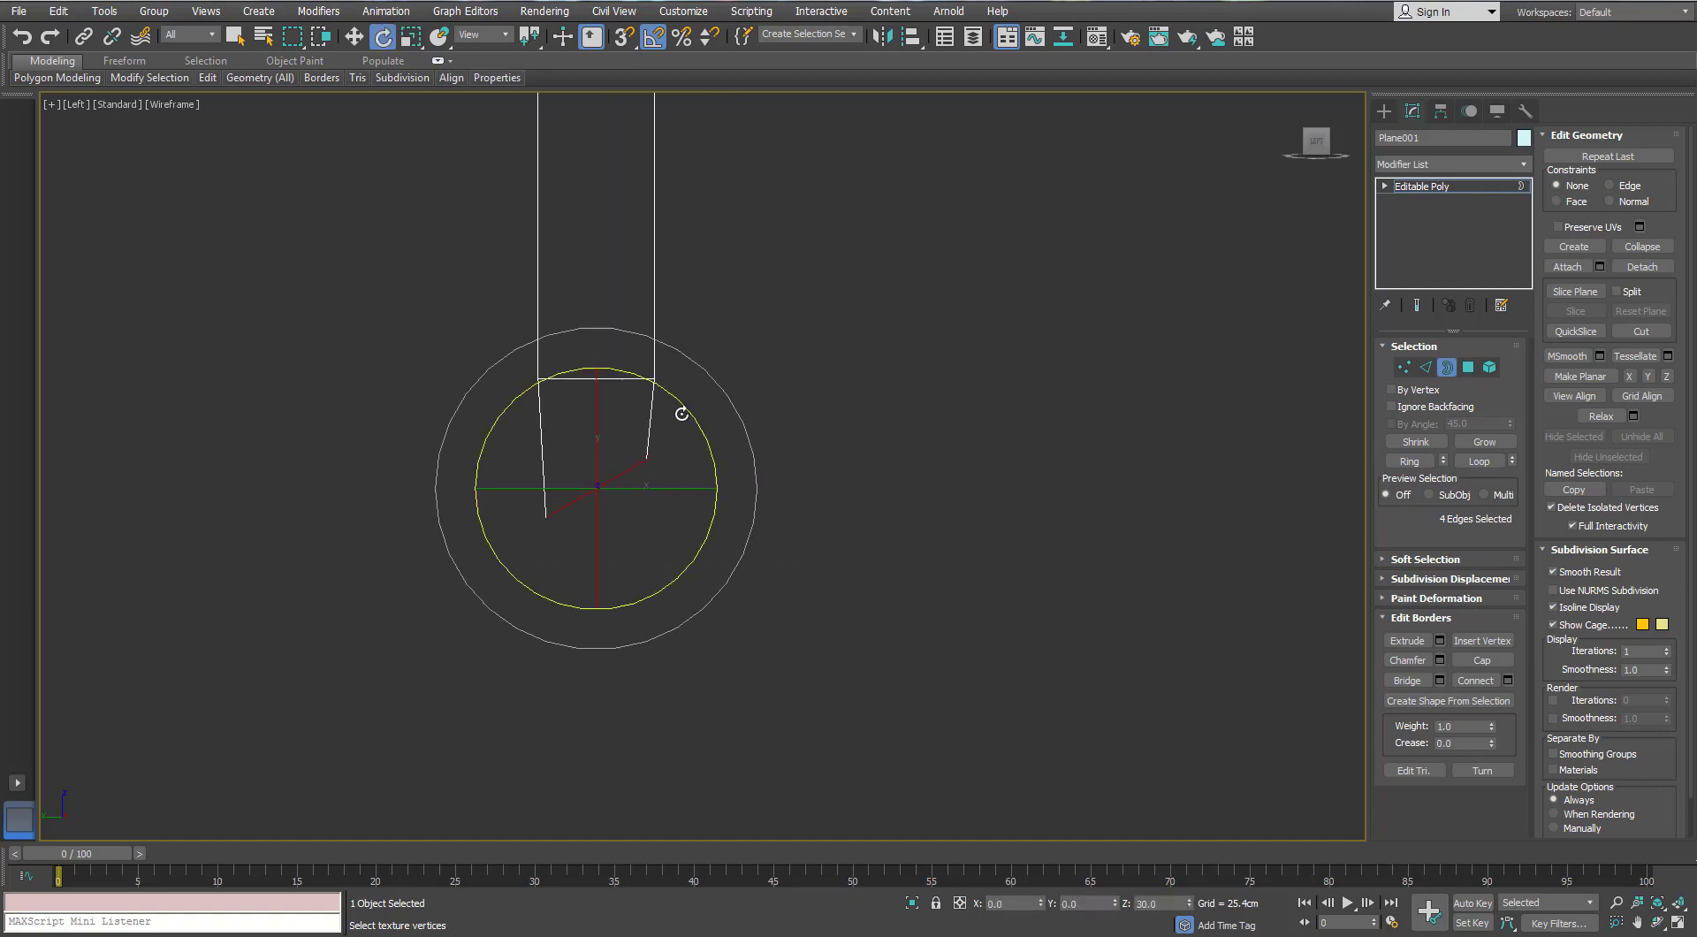
Shift the post's bottom border sideways, extend it horizontally about 17 cm into an arm, and make the end planar in Y
key("w")
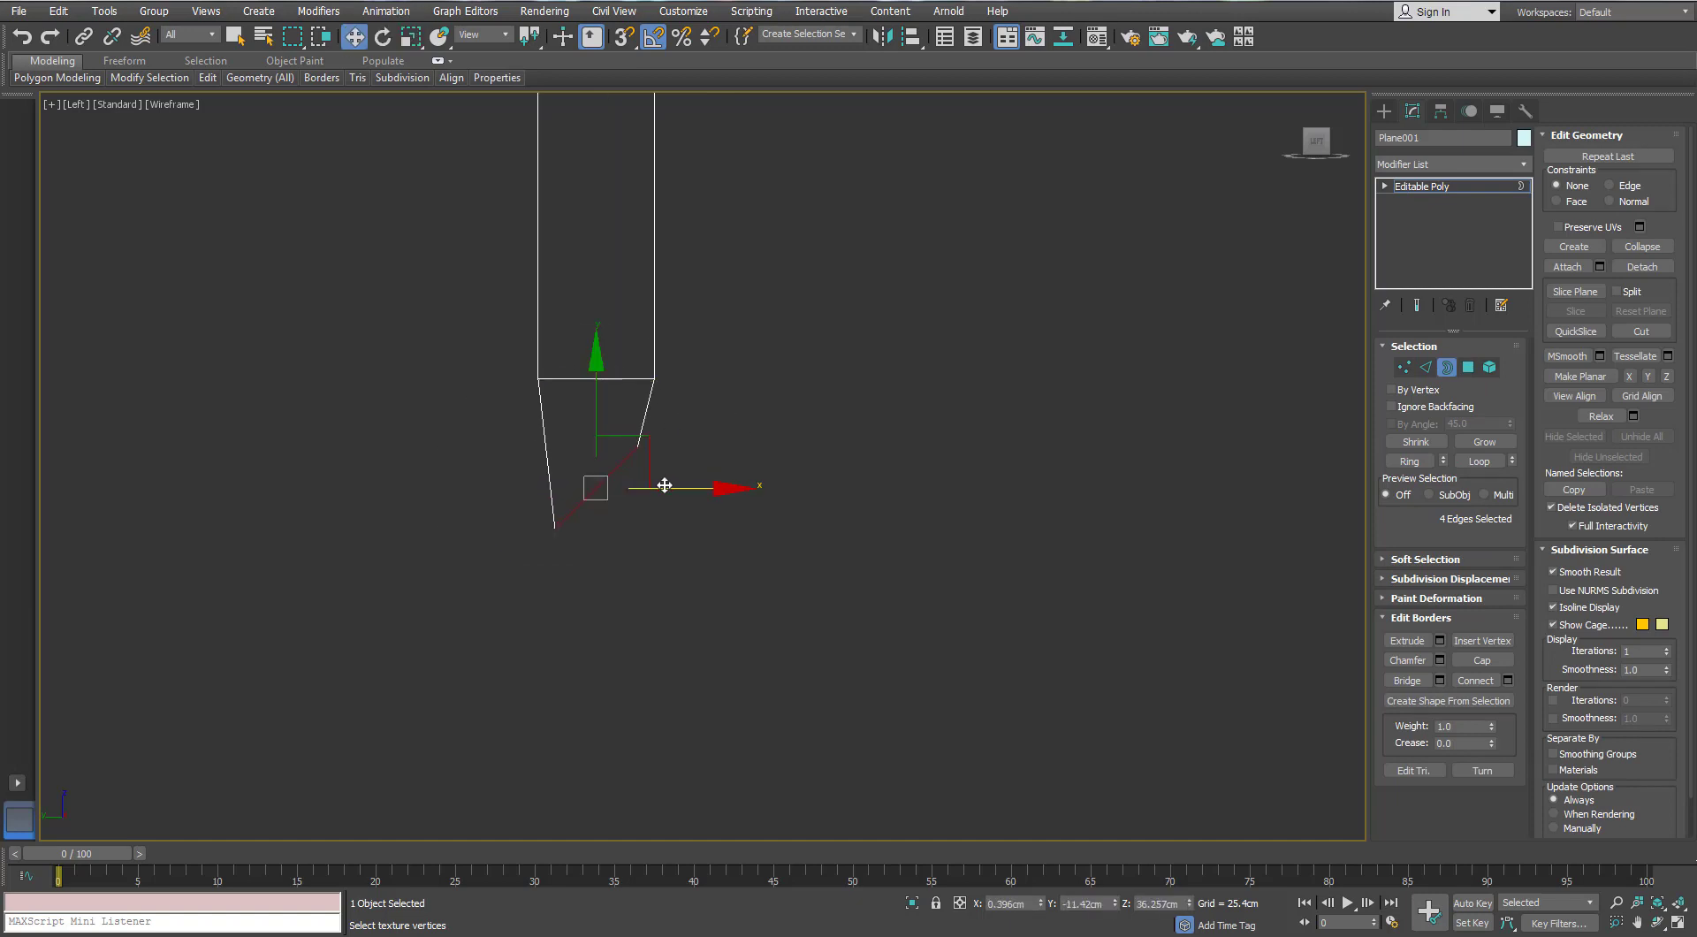
scroll(725, 488, "down", 6)
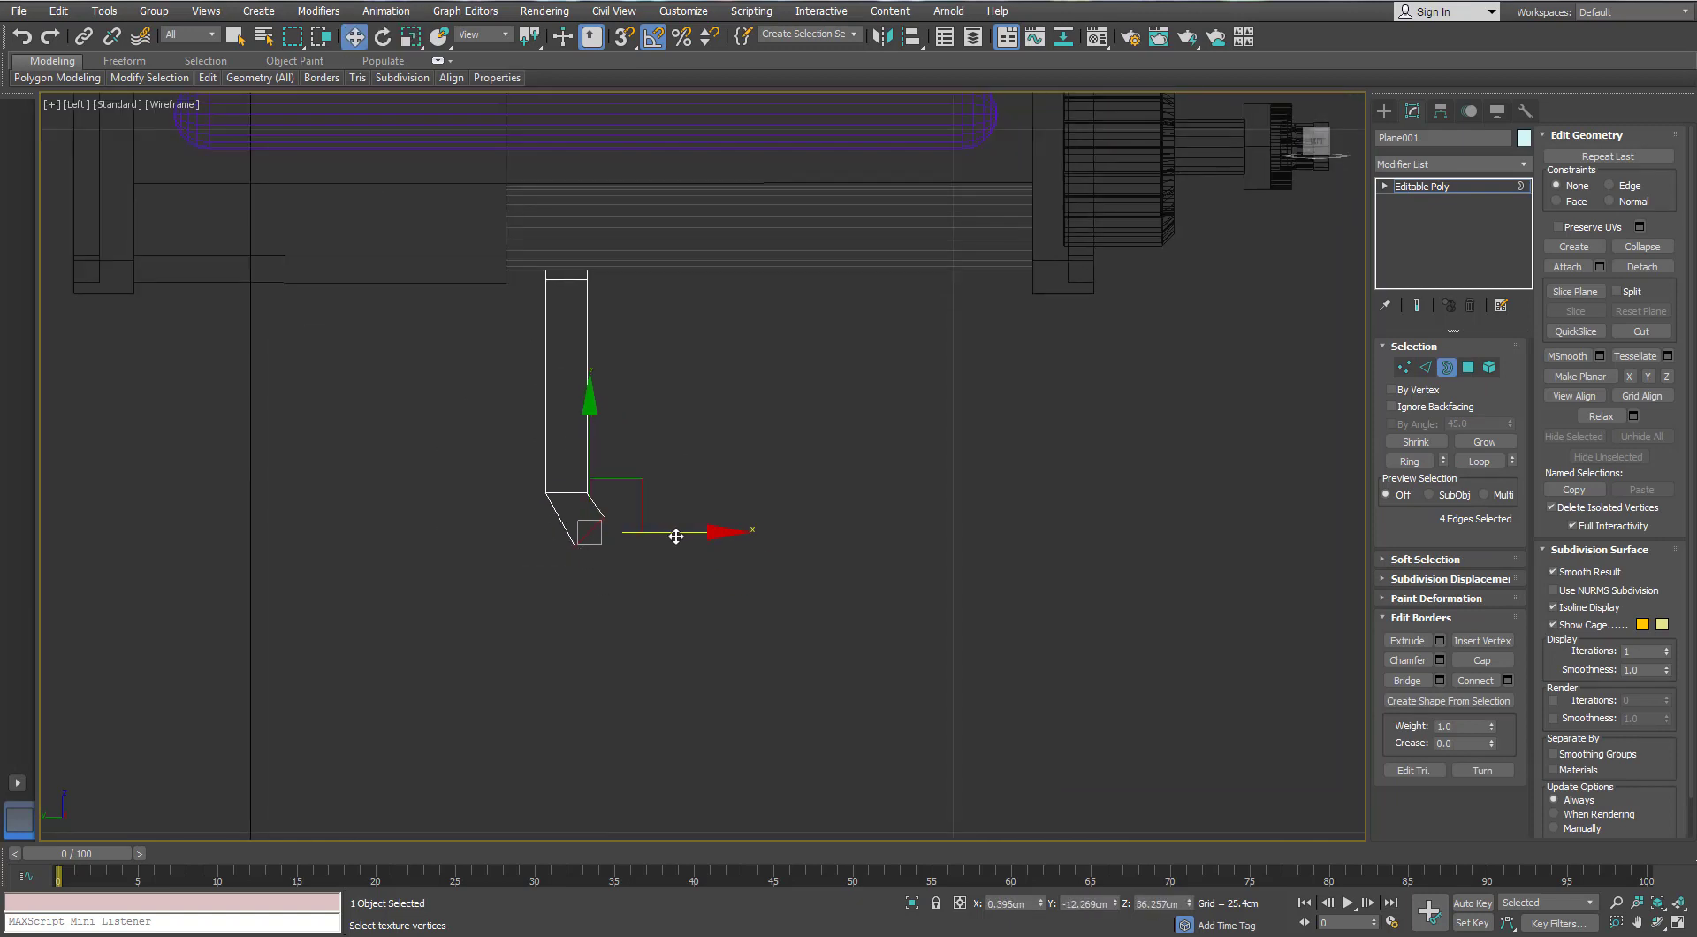
left_click_drag(852, 527, 1048, 529, "shift")
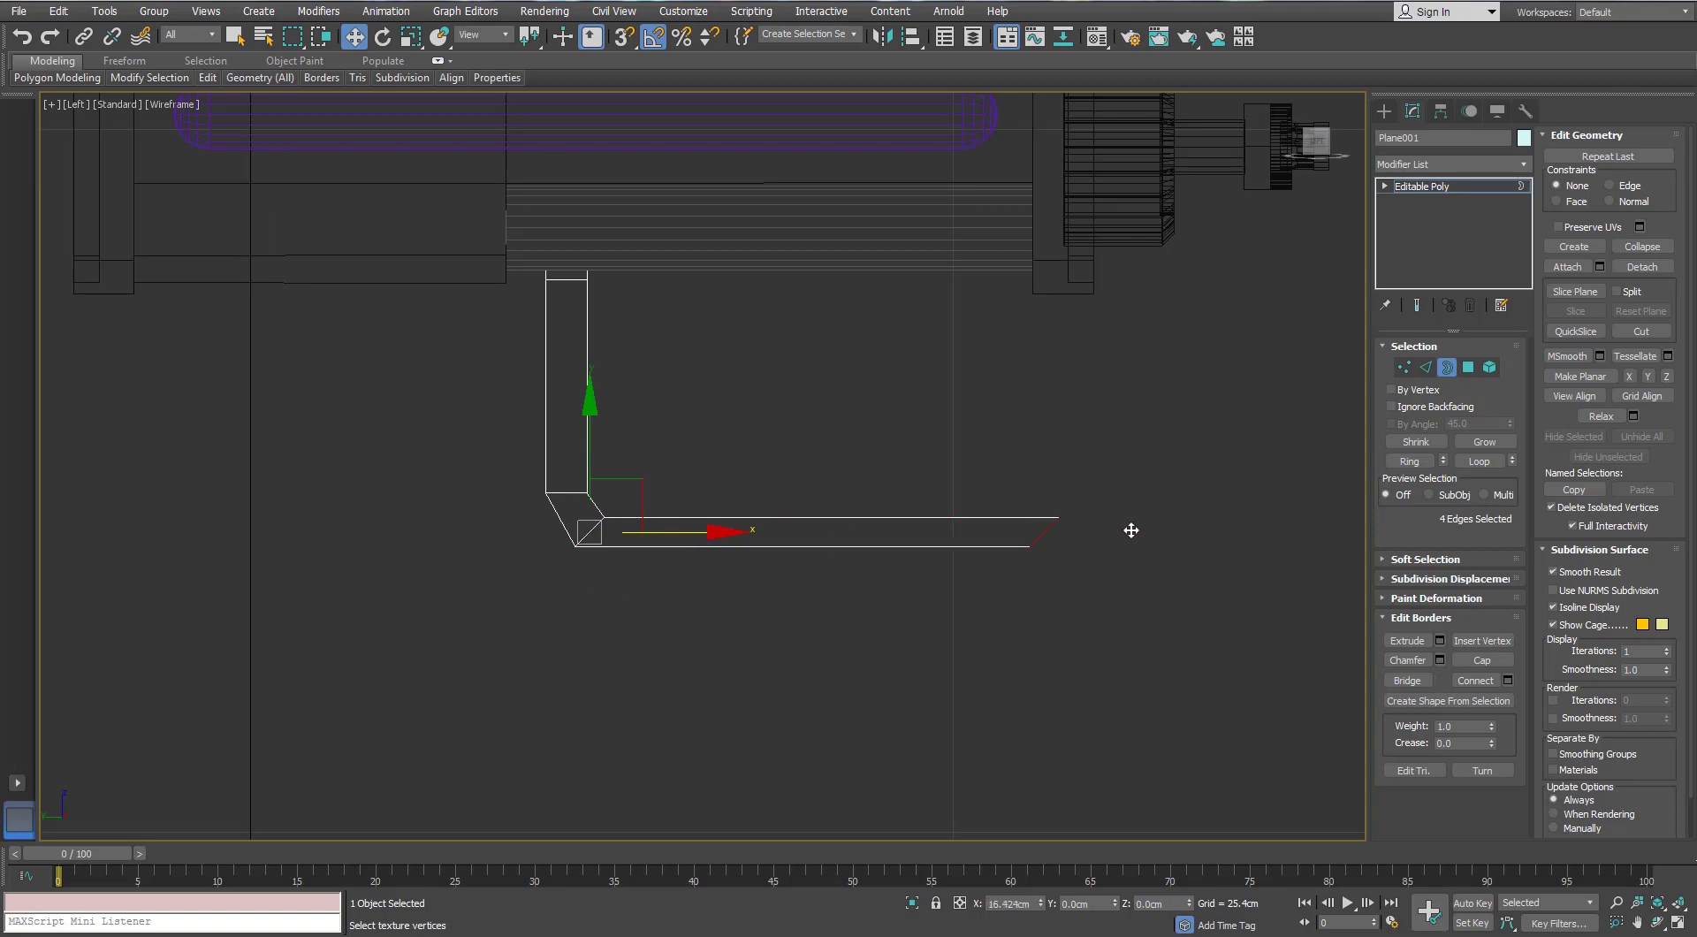
left_click_drag(1153, 531, 1160, 531, "shift")
middle_click_drag(1052, 535, 914, 539)
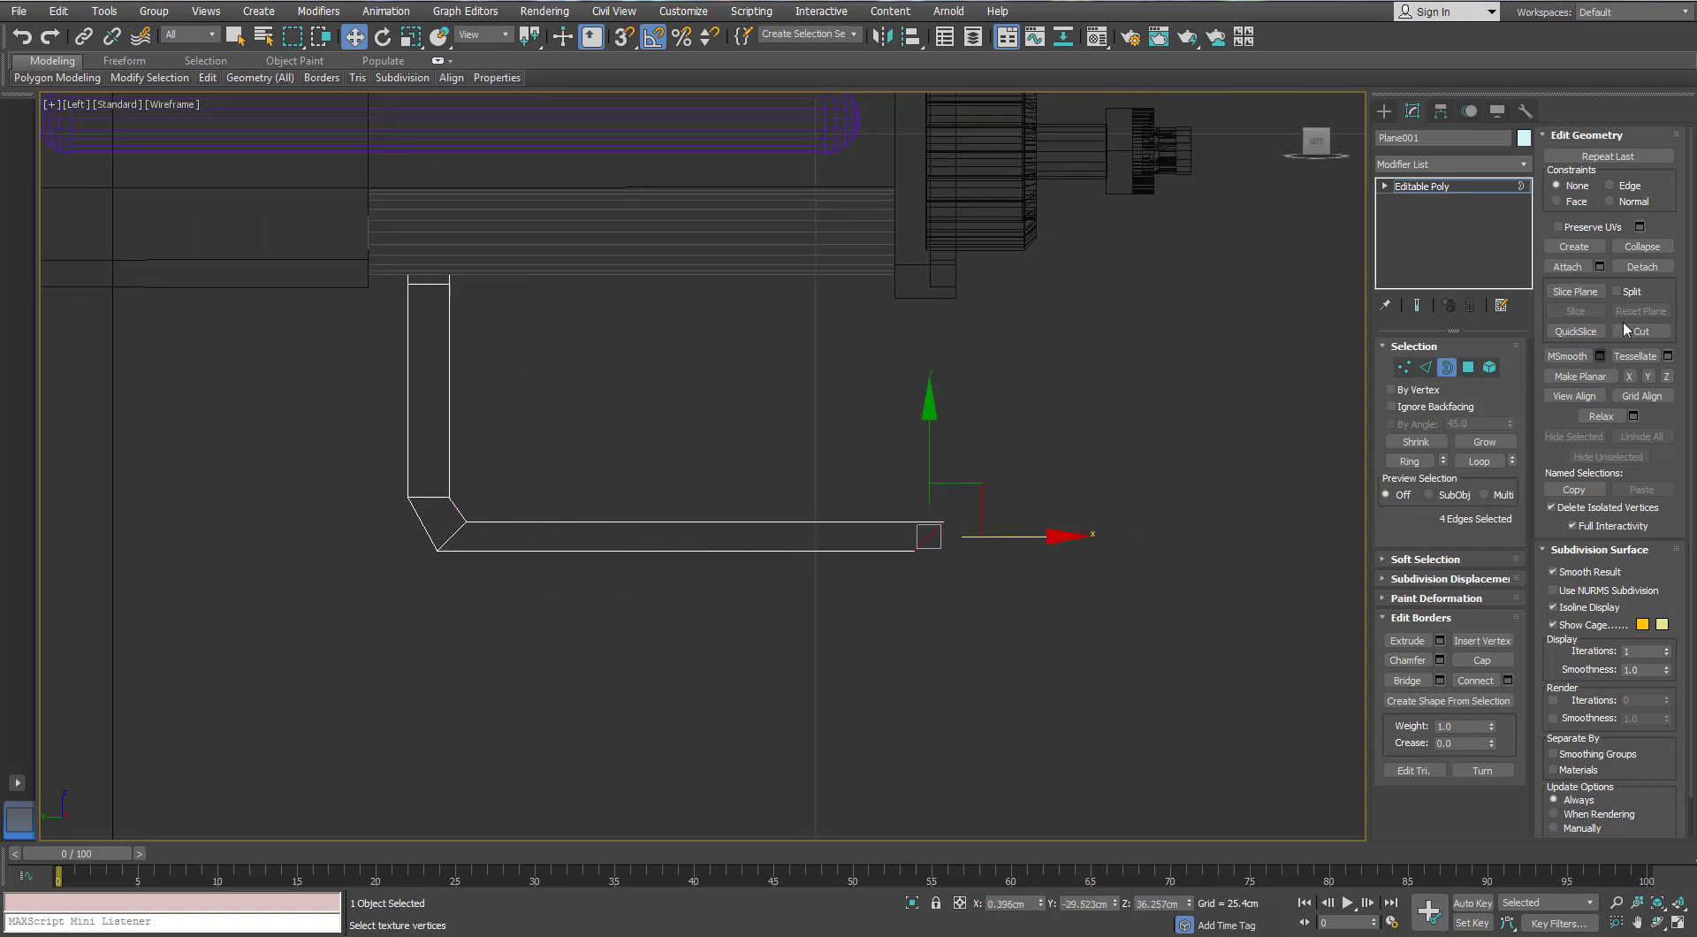
left_click(1650, 378)
scroll(433, 523, "up", 2)
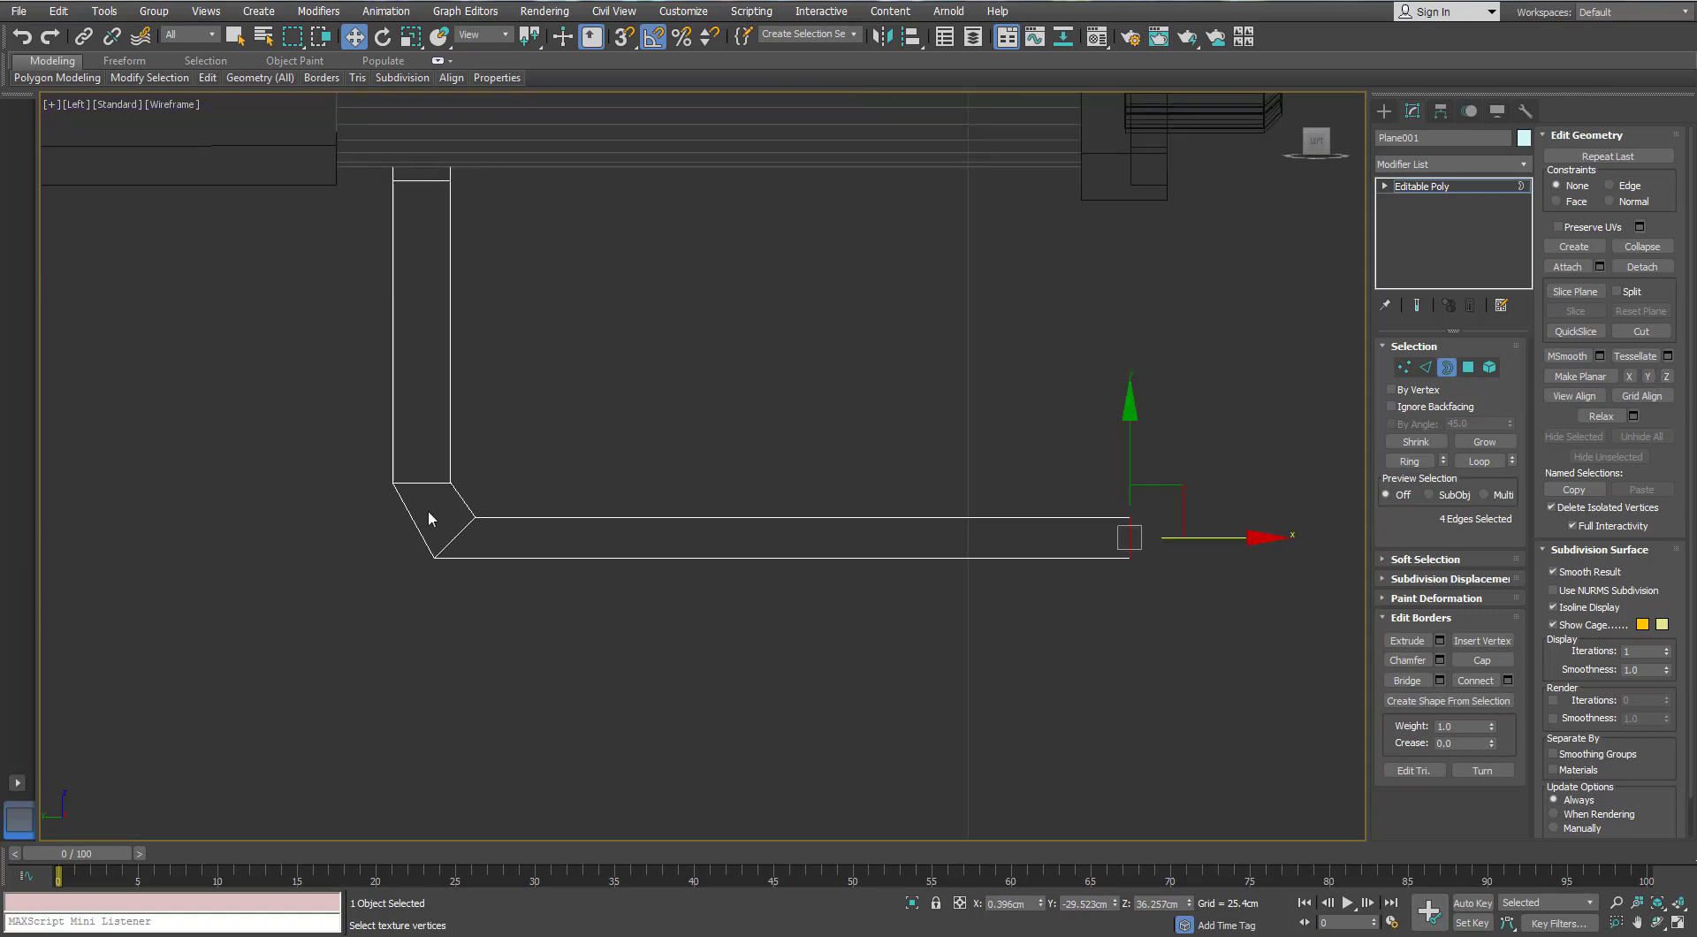
Try to shift the four vertices where the short bend segment meets the horizontal arm sideways along the arm
scroll(428, 511, "up", 3)
key("2")
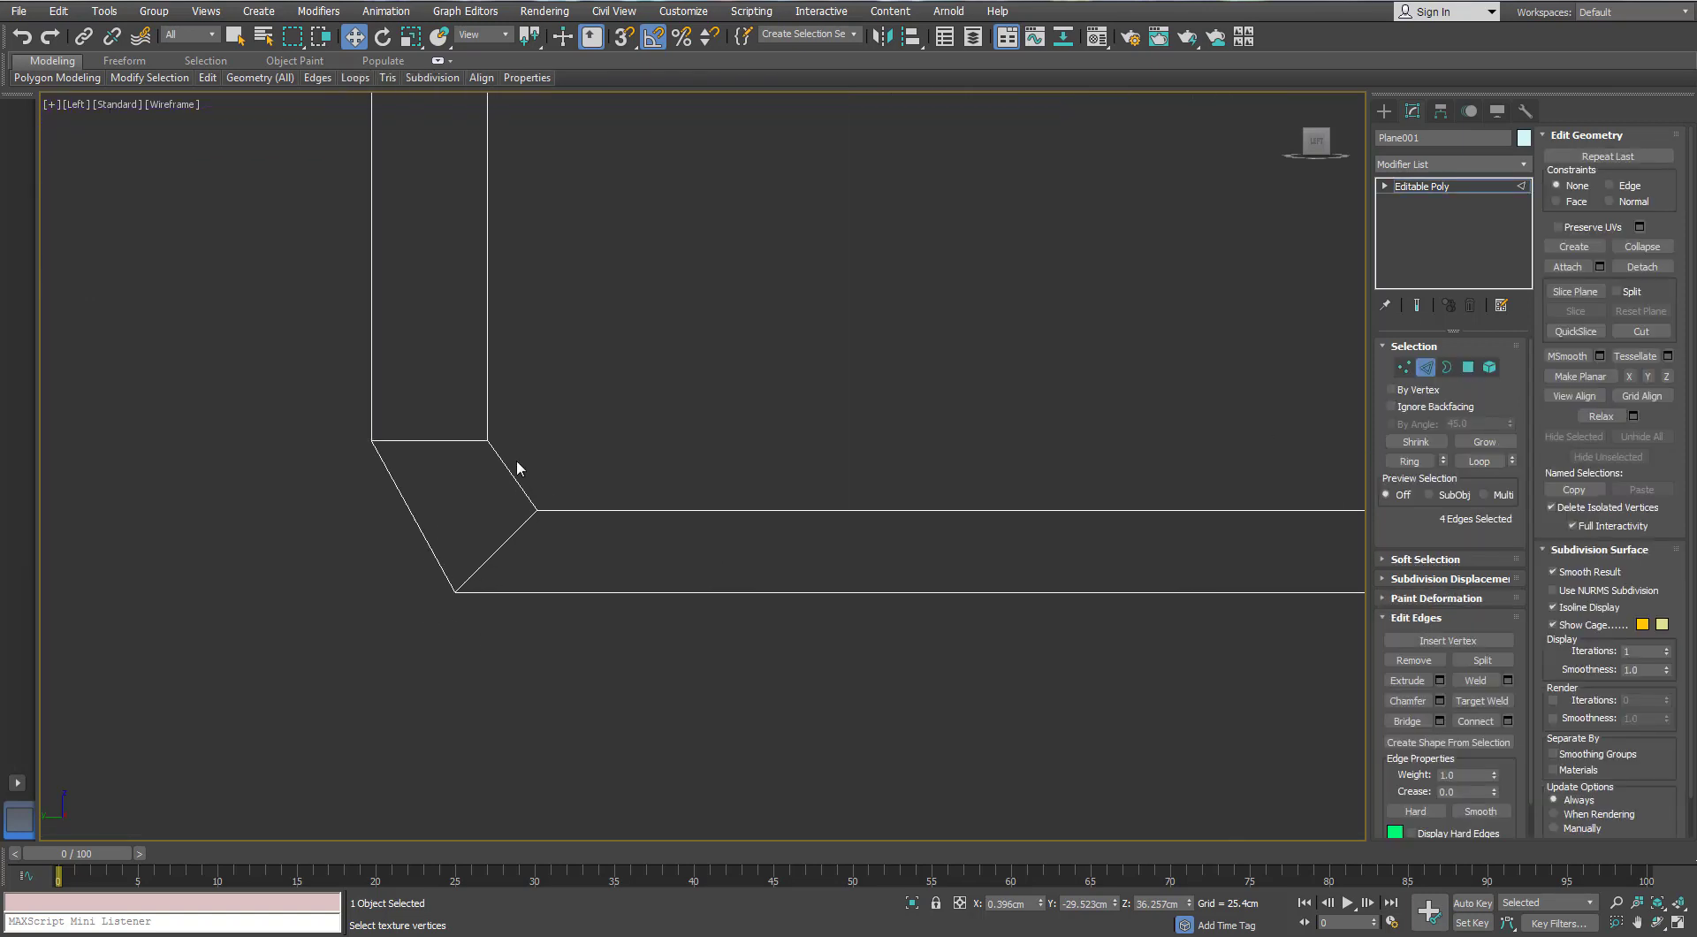
left_click(1403, 367)
left_click_drag(583, 494, 422, 664)
left_click_drag(587, 553, 652, 554)
scroll(596, 503, "down", 2)
middle_click_drag(596, 537, 621, 697)
scroll(621, 698, "down", 2)
middle_click_drag(590, 376, 593, 366)
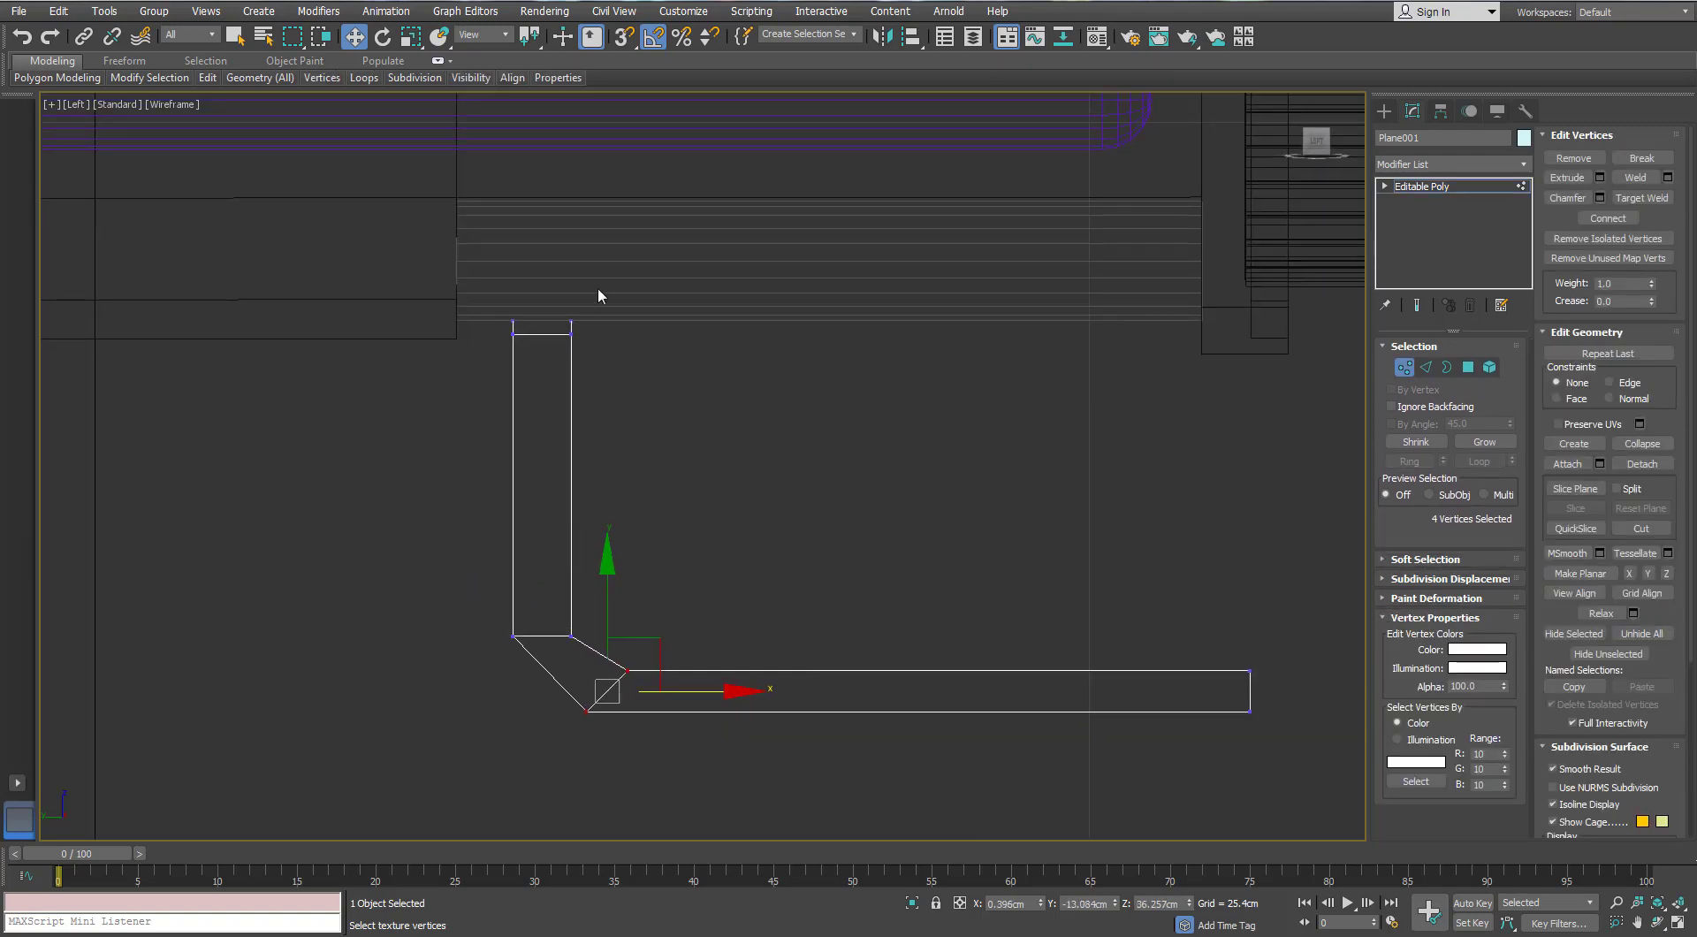
middle_click_drag(544, 593, 544, 591)
scroll(651, 618, "up", 4)
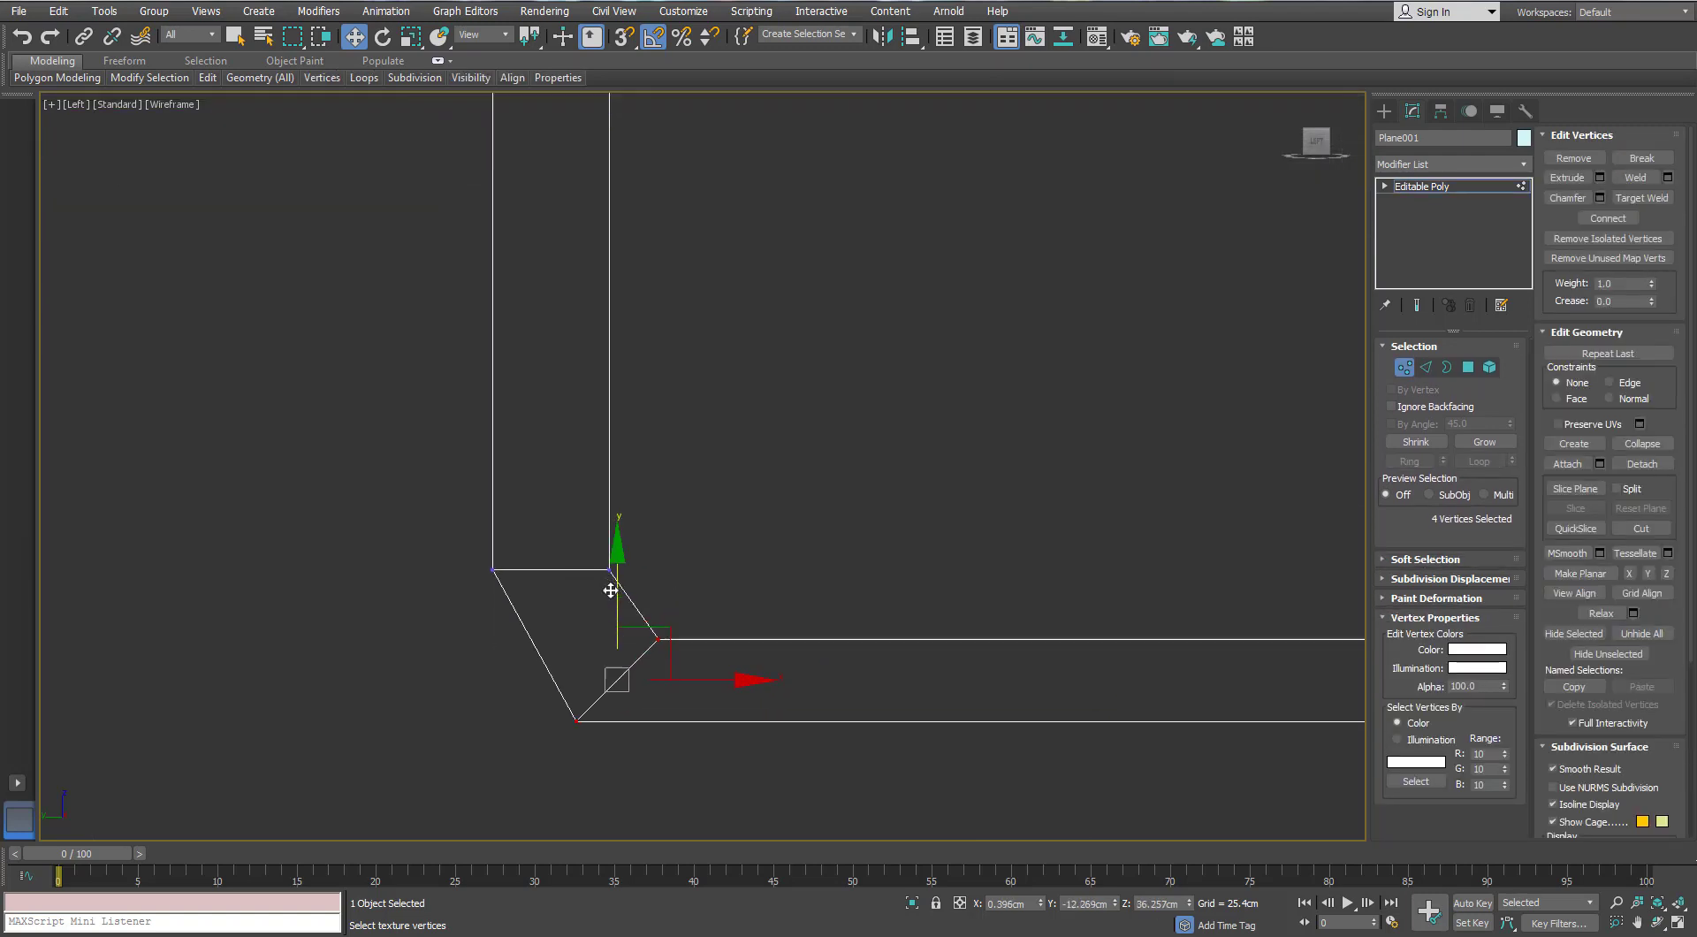
Connect the four edges of the short bend segment with a new edge loop and offset it toward the outer corner
key("2")
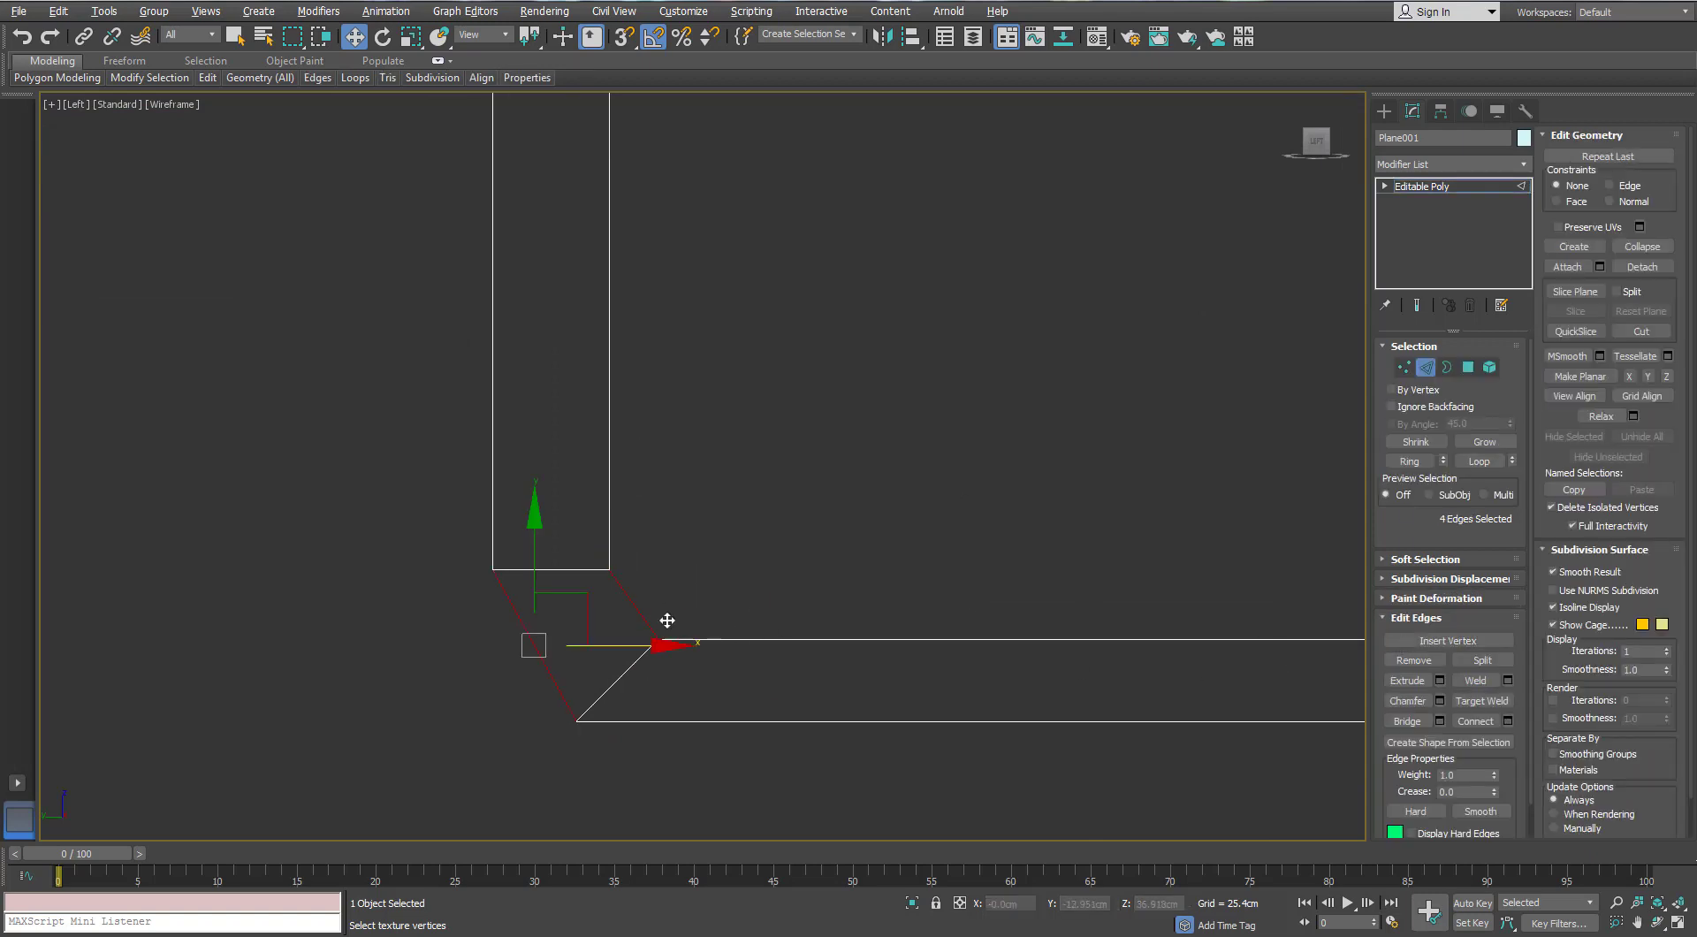
left_click(1508, 720)
scroll(652, 663, "up", 2)
left_click(1098, 526)
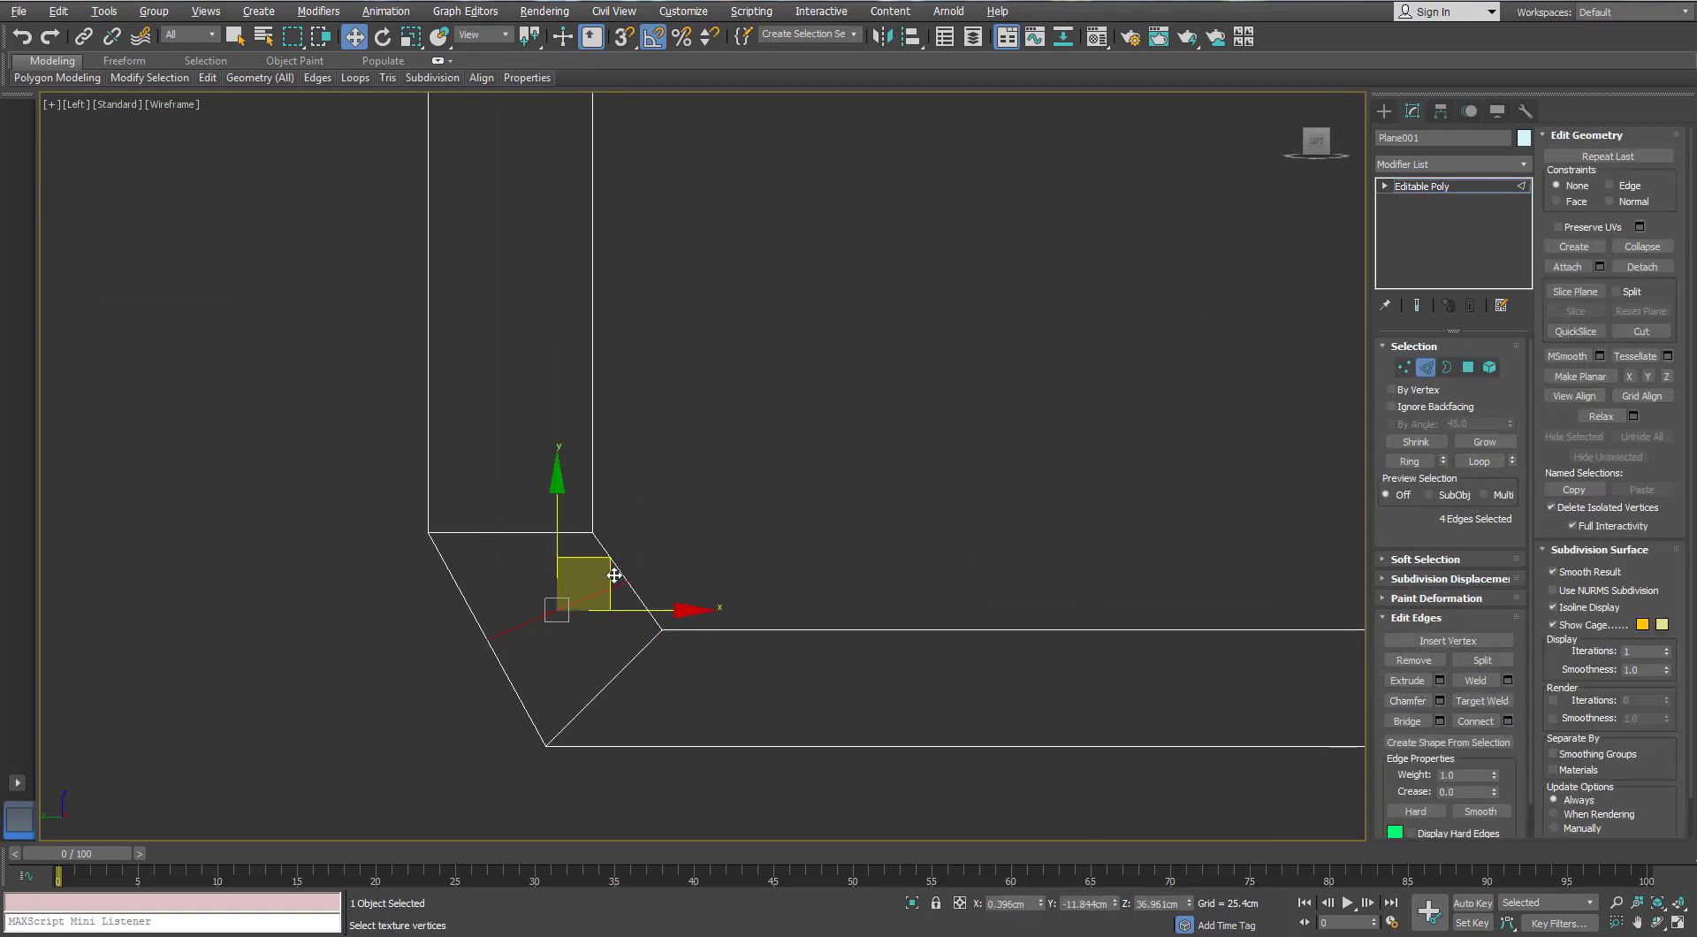
left_click_drag(598, 573, 598, 573)
Pull the new loop's two outer vertices down and outward to round the outside of the bend
left_click_drag(507, 618, 447, 673)
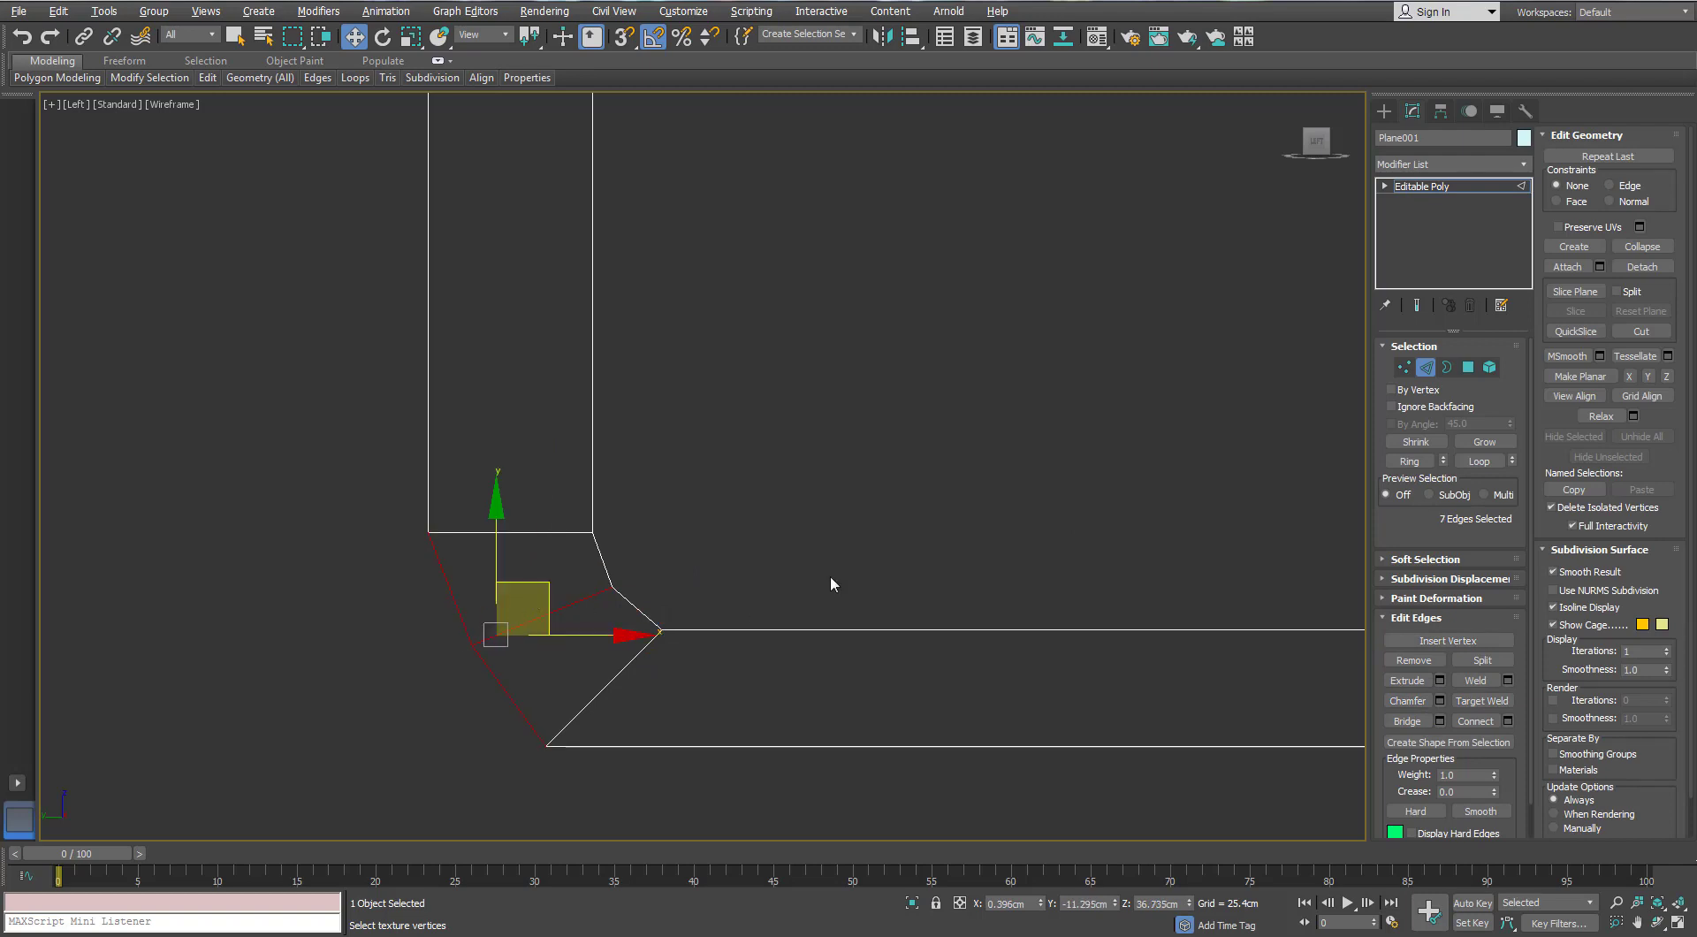
left_click(830, 574)
left_click(1404, 368)
left_click_drag(396, 599, 497, 682)
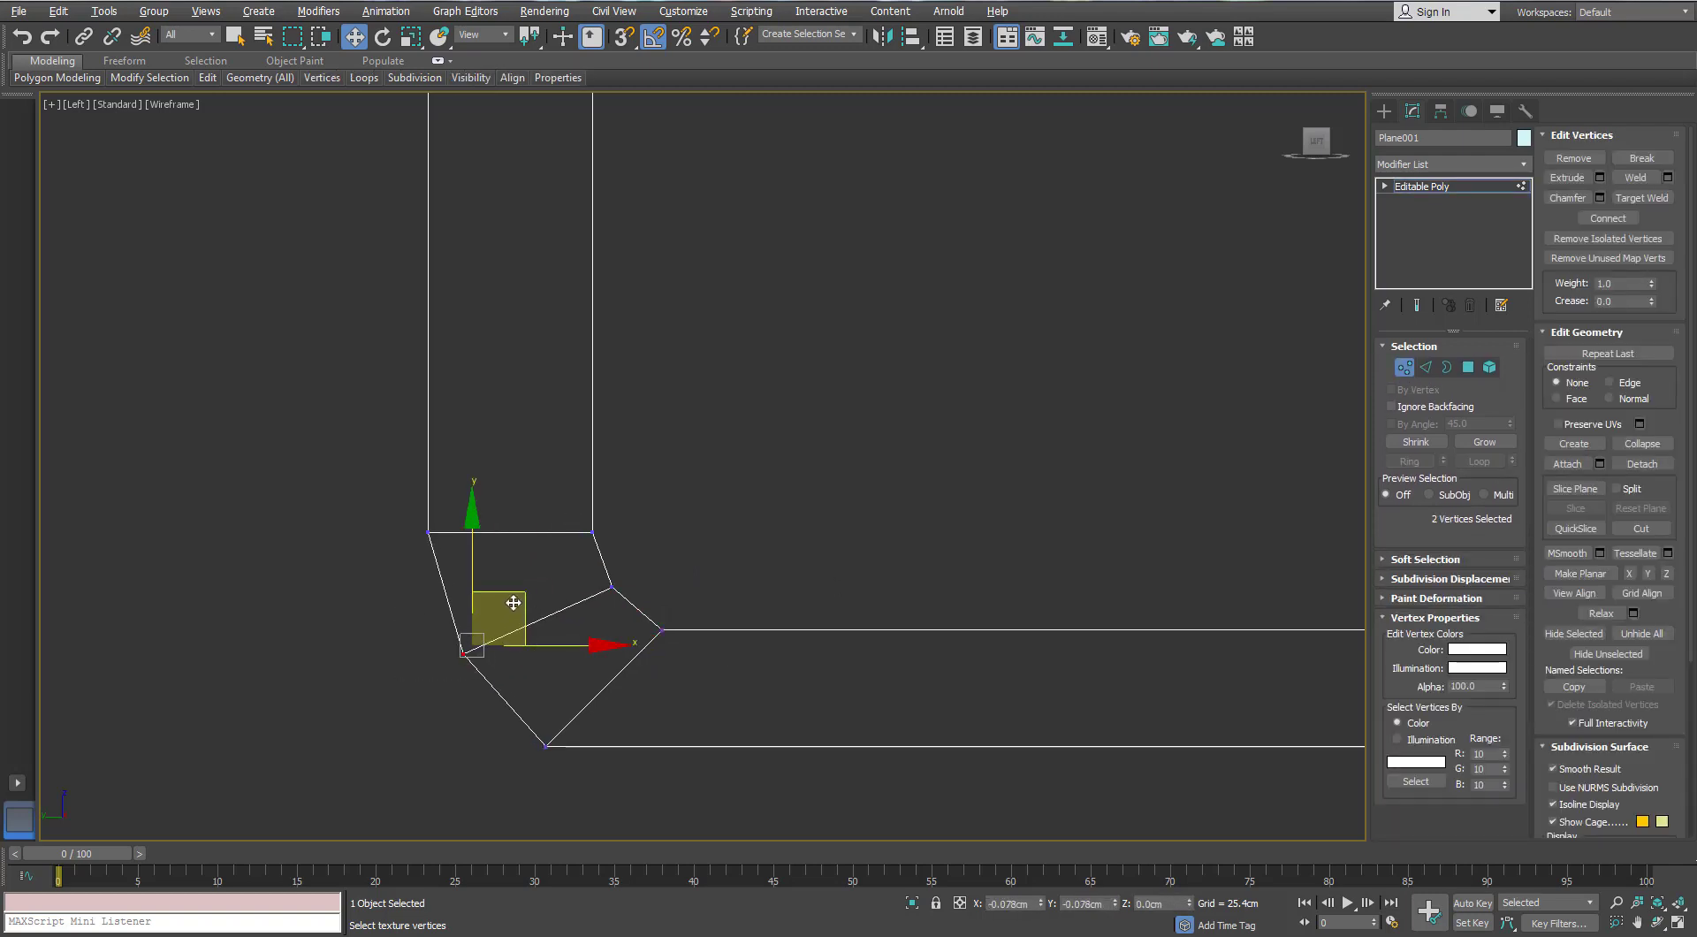
left_click_drag(514, 602, 558, 662)
scroll(568, 587, "down", 3)
scroll(488, 614, "up", 3)
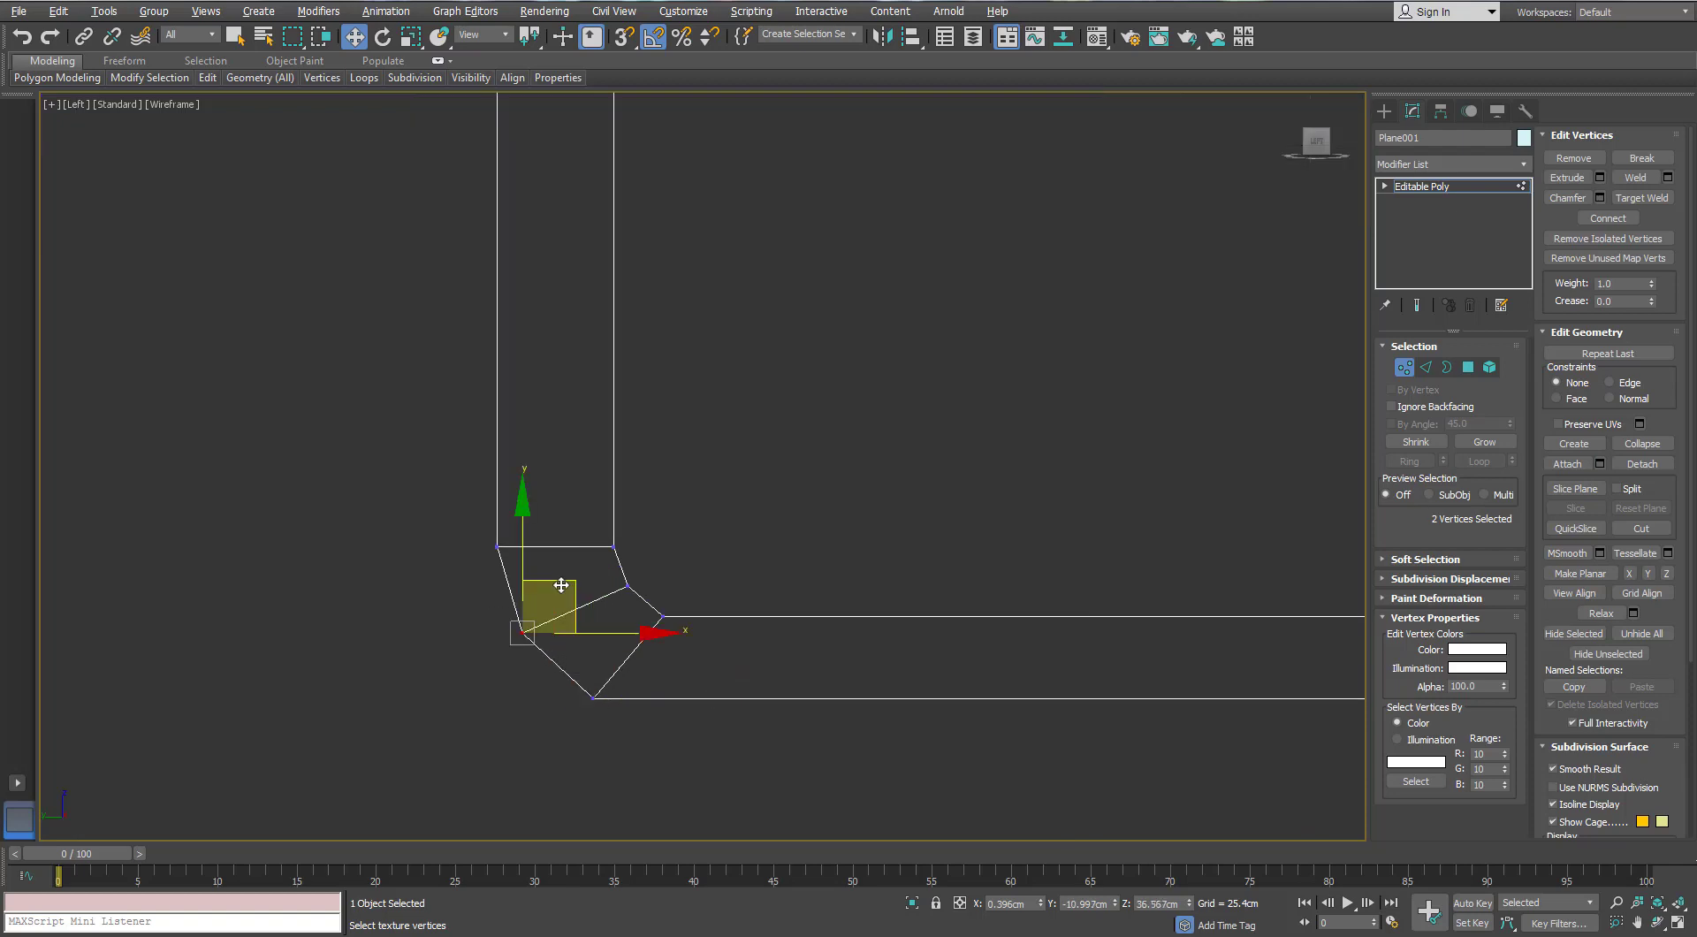
Try to chamfer the bend's middle edge loop with 2 segments and an amount of about 0.425 cm
key("2")
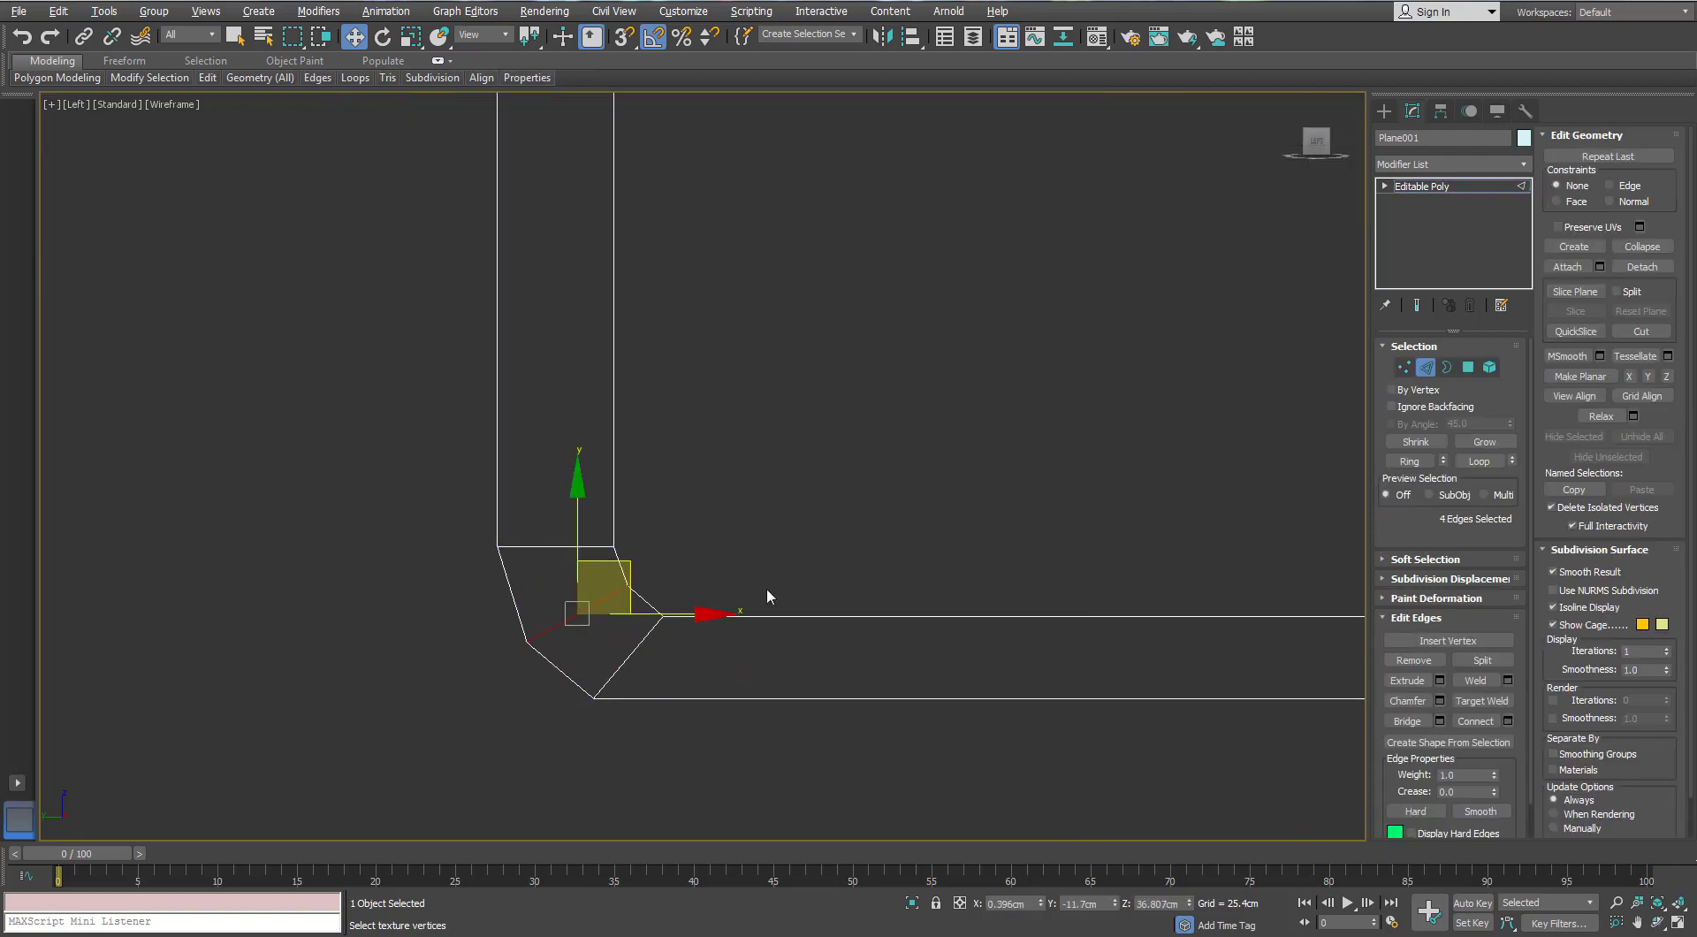
left_click(1440, 701)
scroll(584, 594, "up", 2)
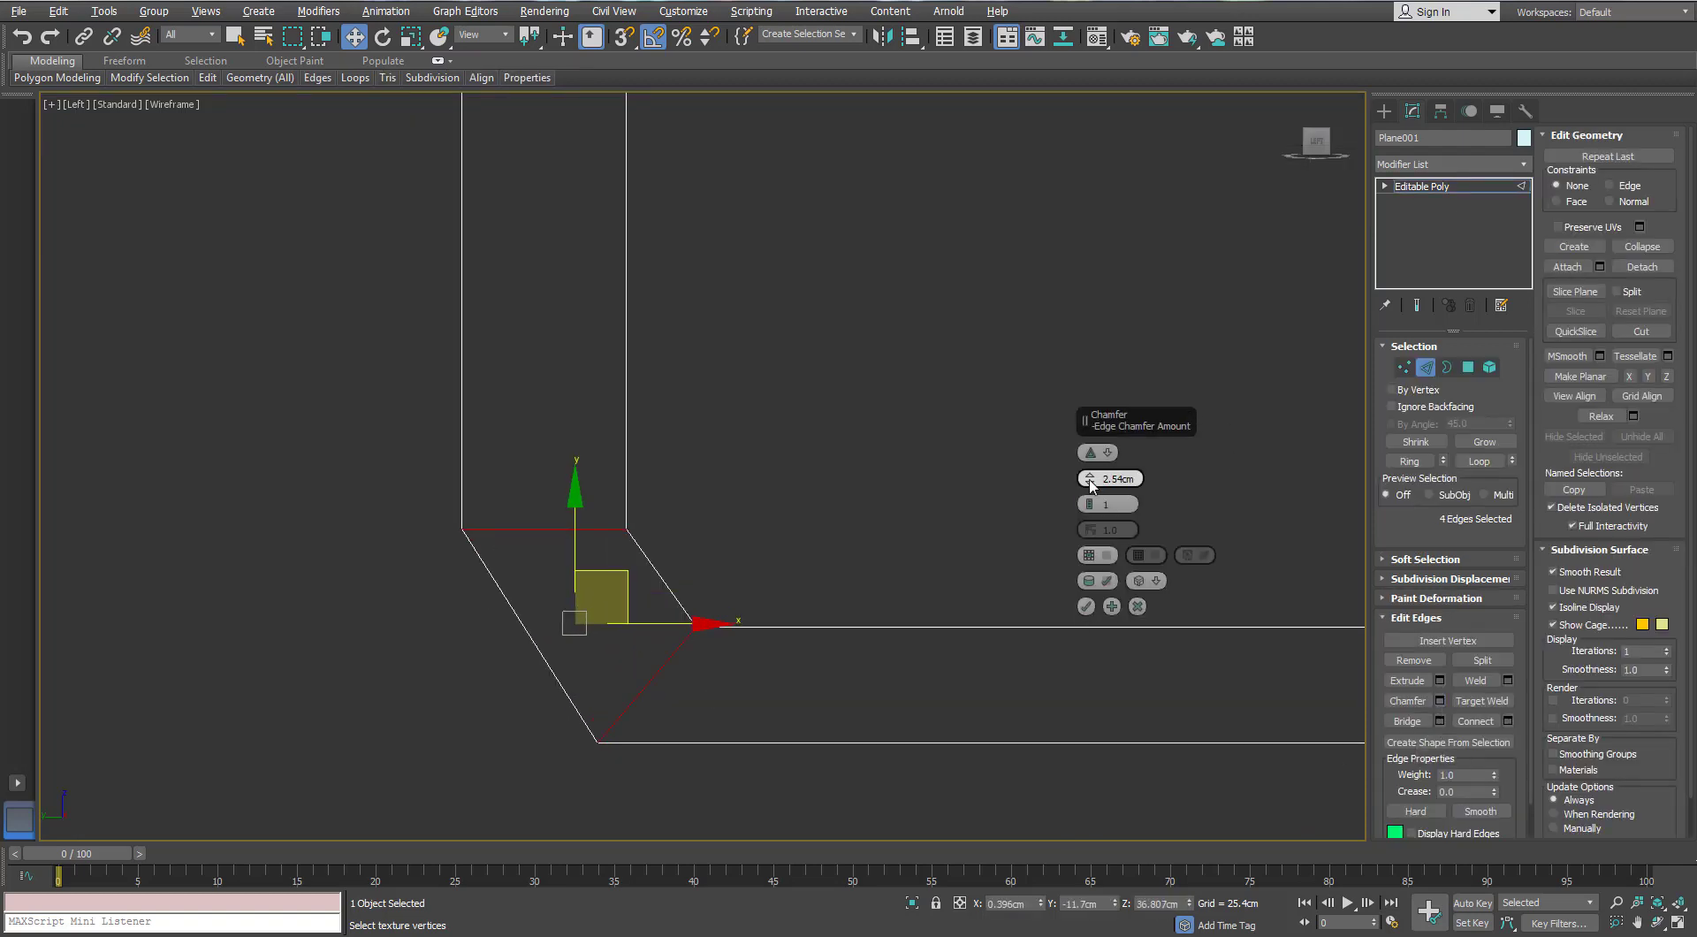
left_click_drag(1089, 476, 1089, 474)
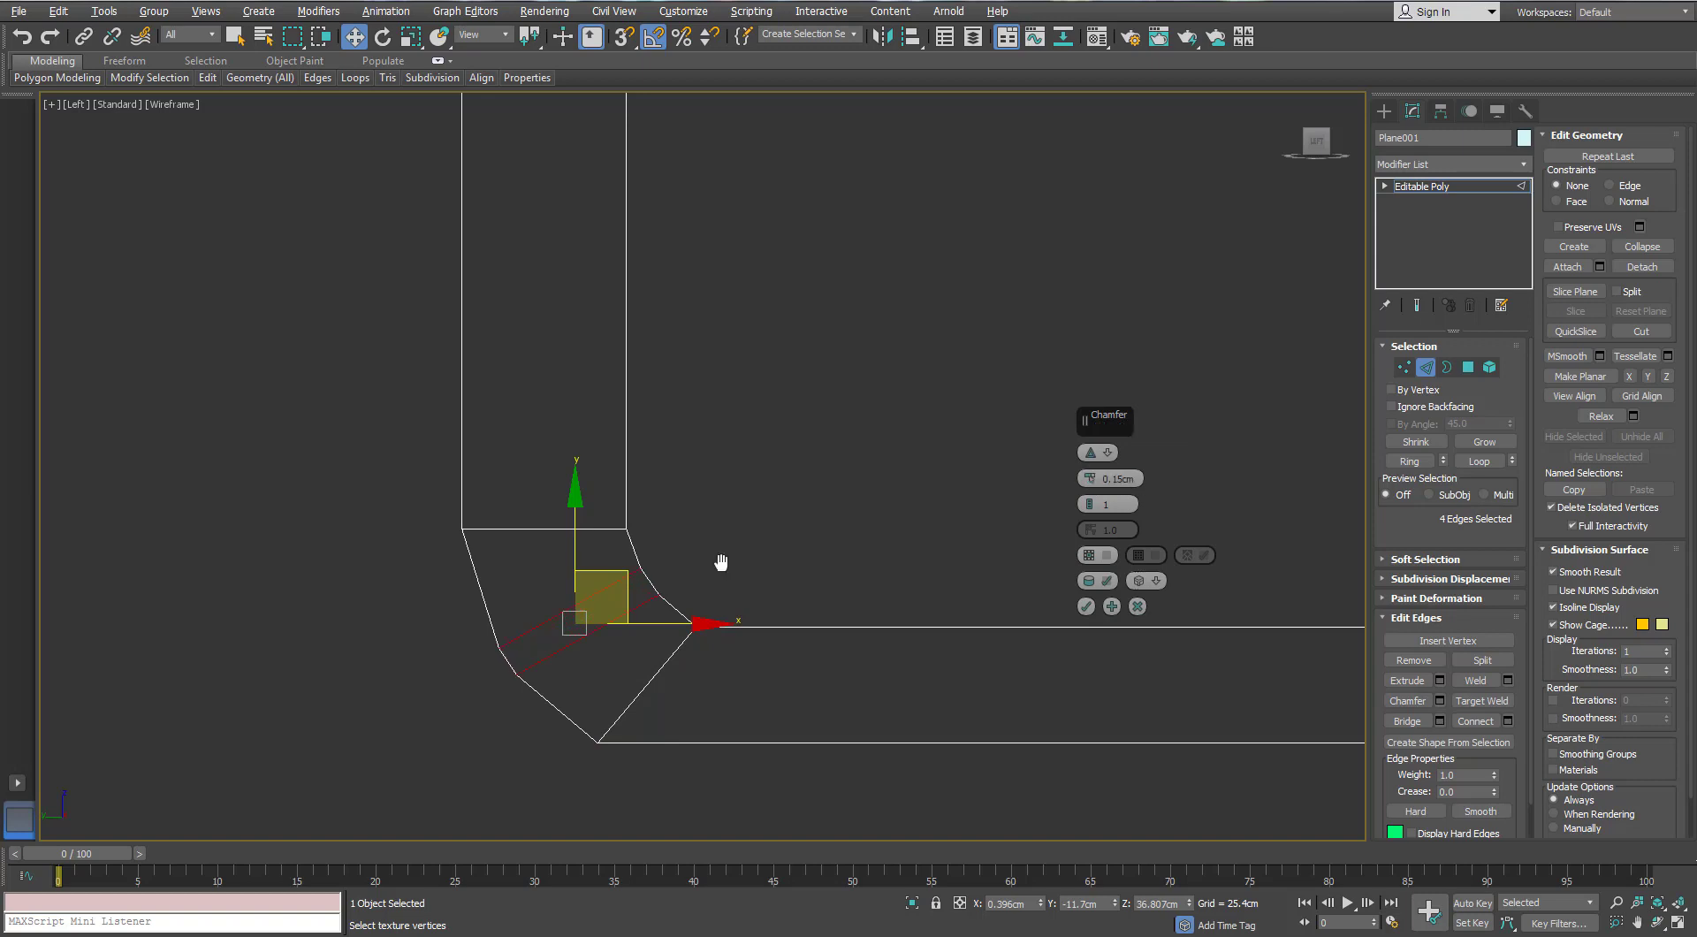
middle_click_drag(721, 562, 799, 456)
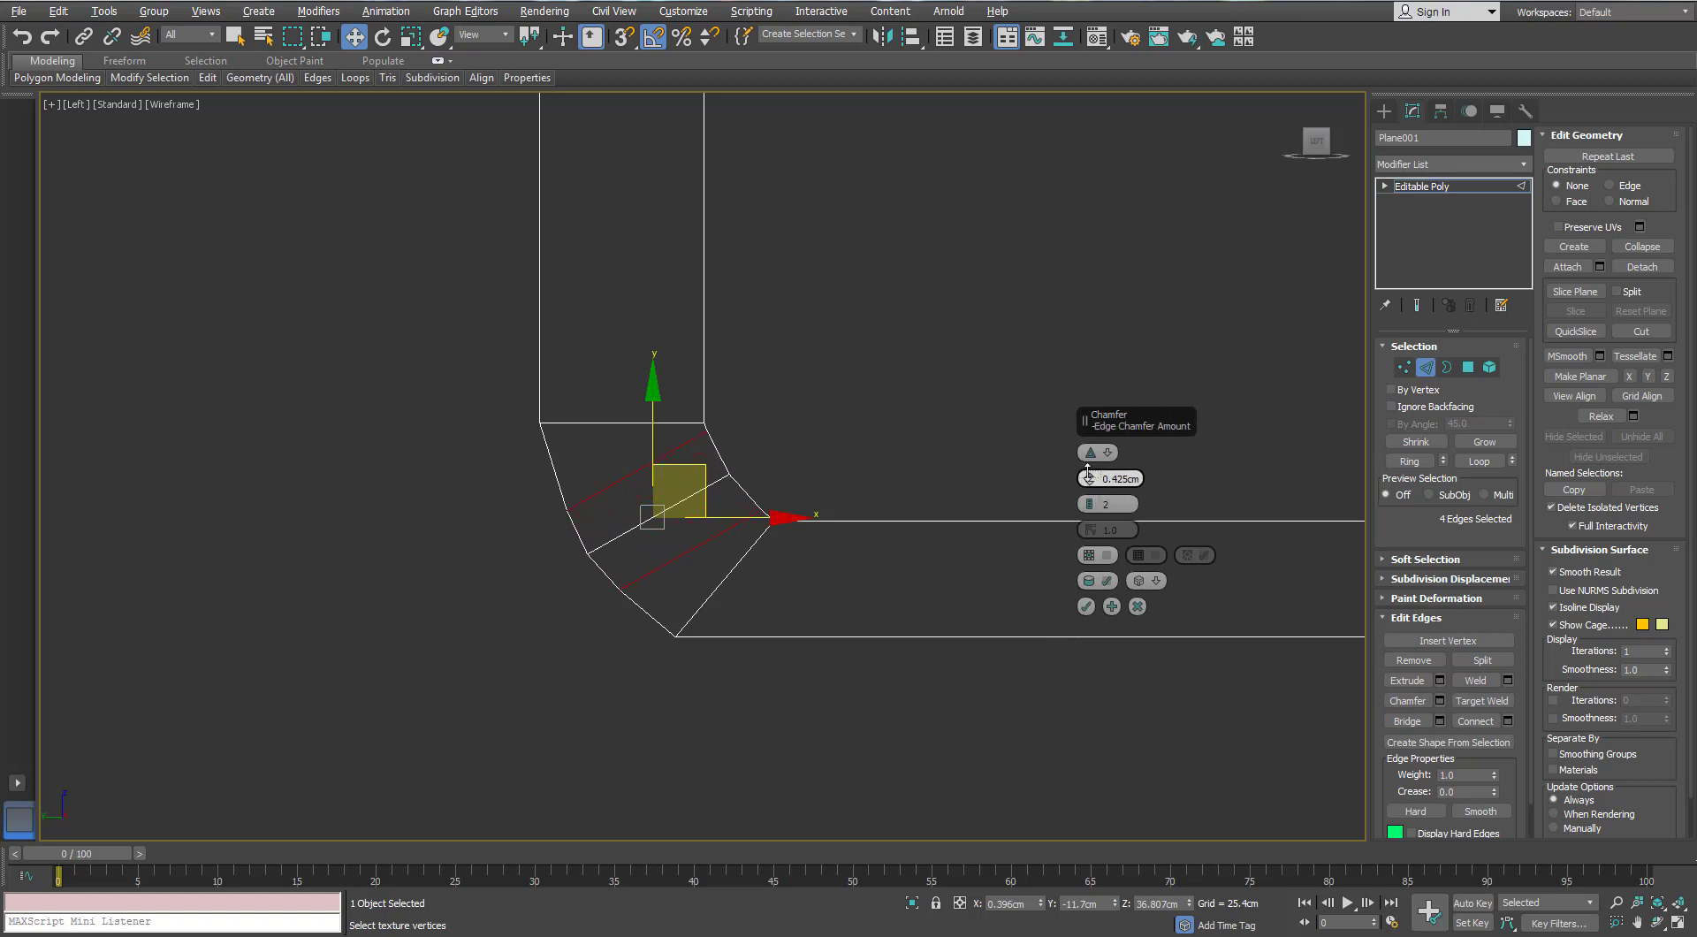
left_click(1136, 608)
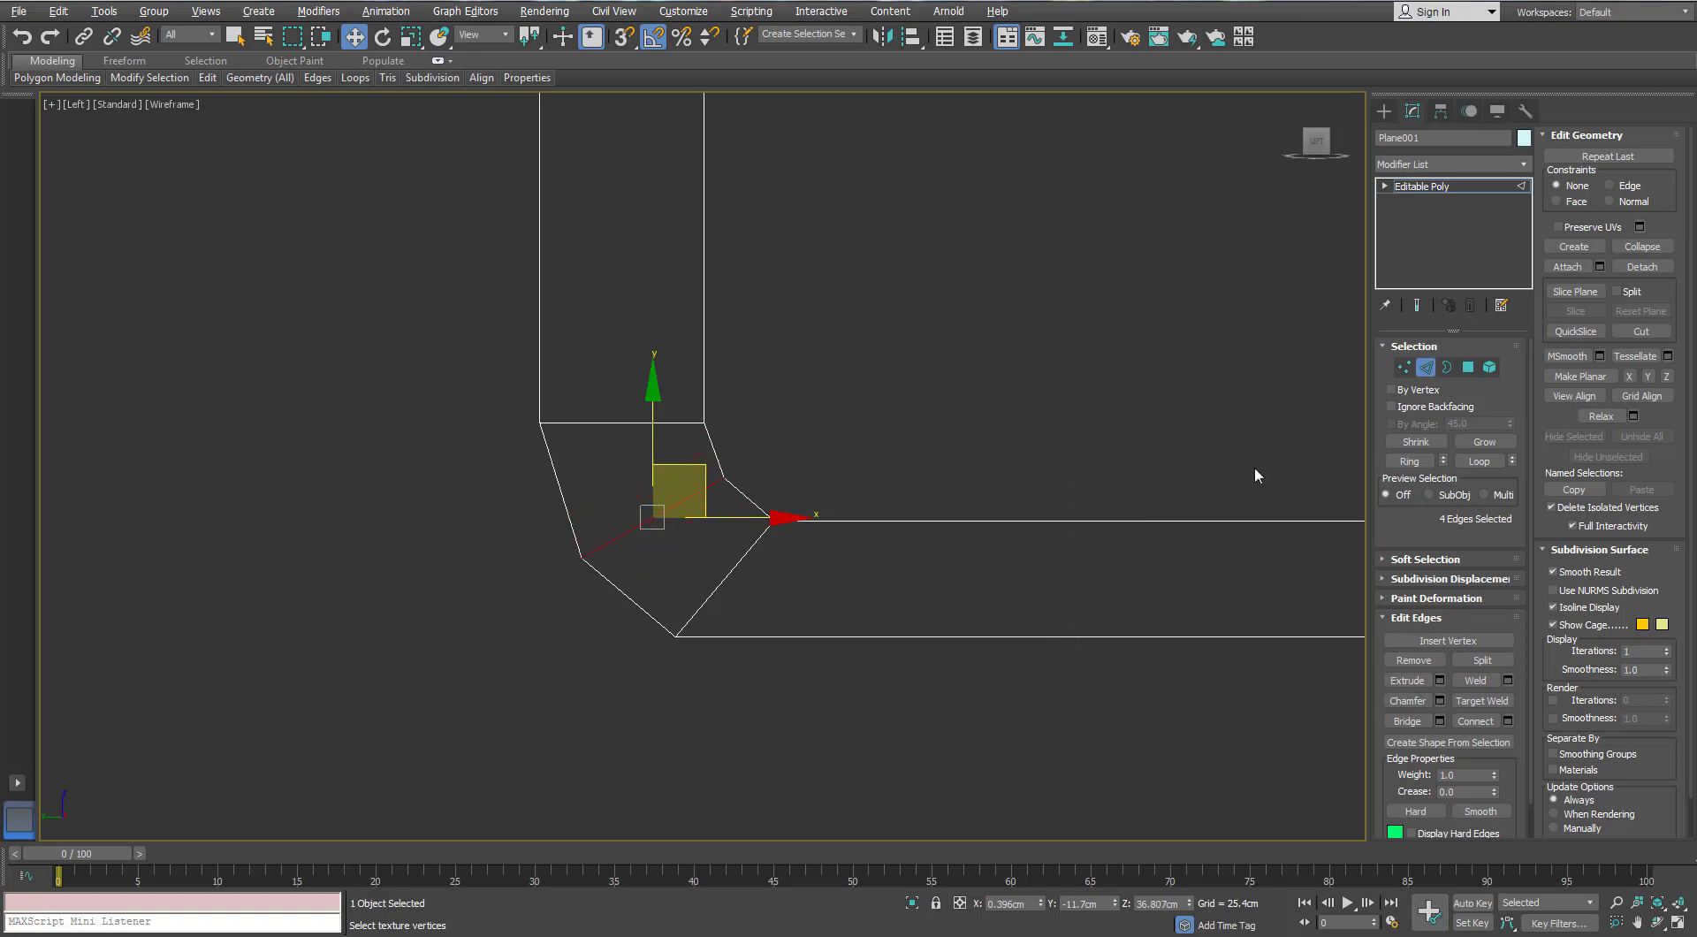
Try pulling the middle loop's outer vertices farther out and chamfering the loop again
left_click(1404, 368)
left_click_drag(633, 515, 596, 538)
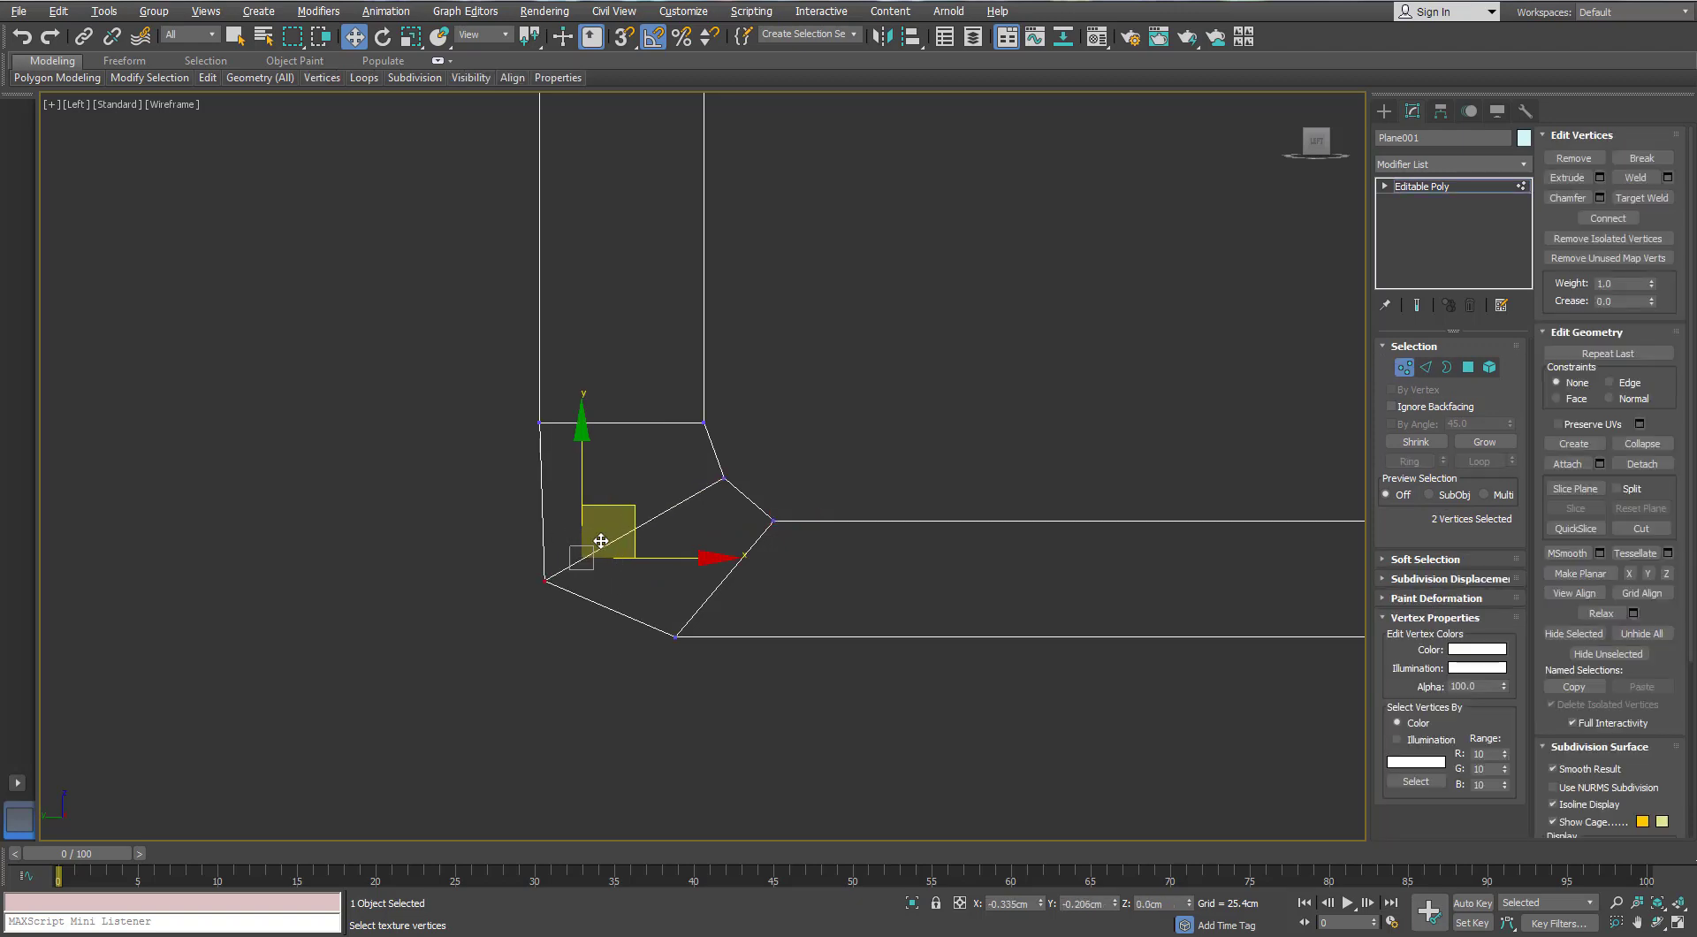
left_click(1426, 368)
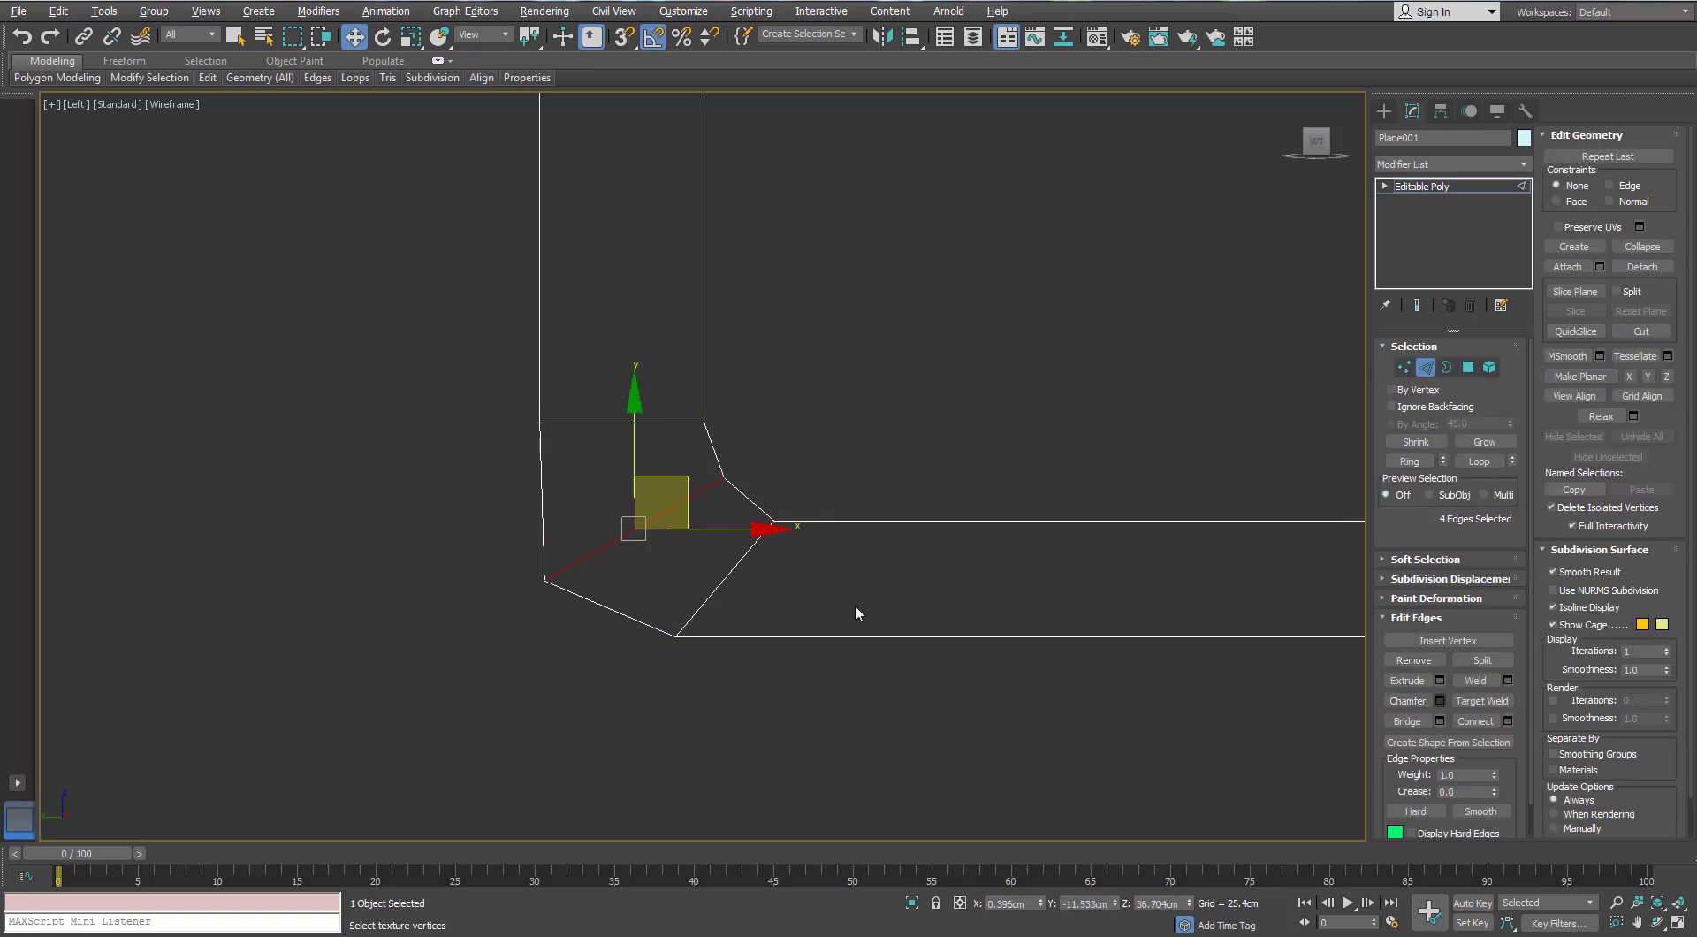
left_click(1138, 606)
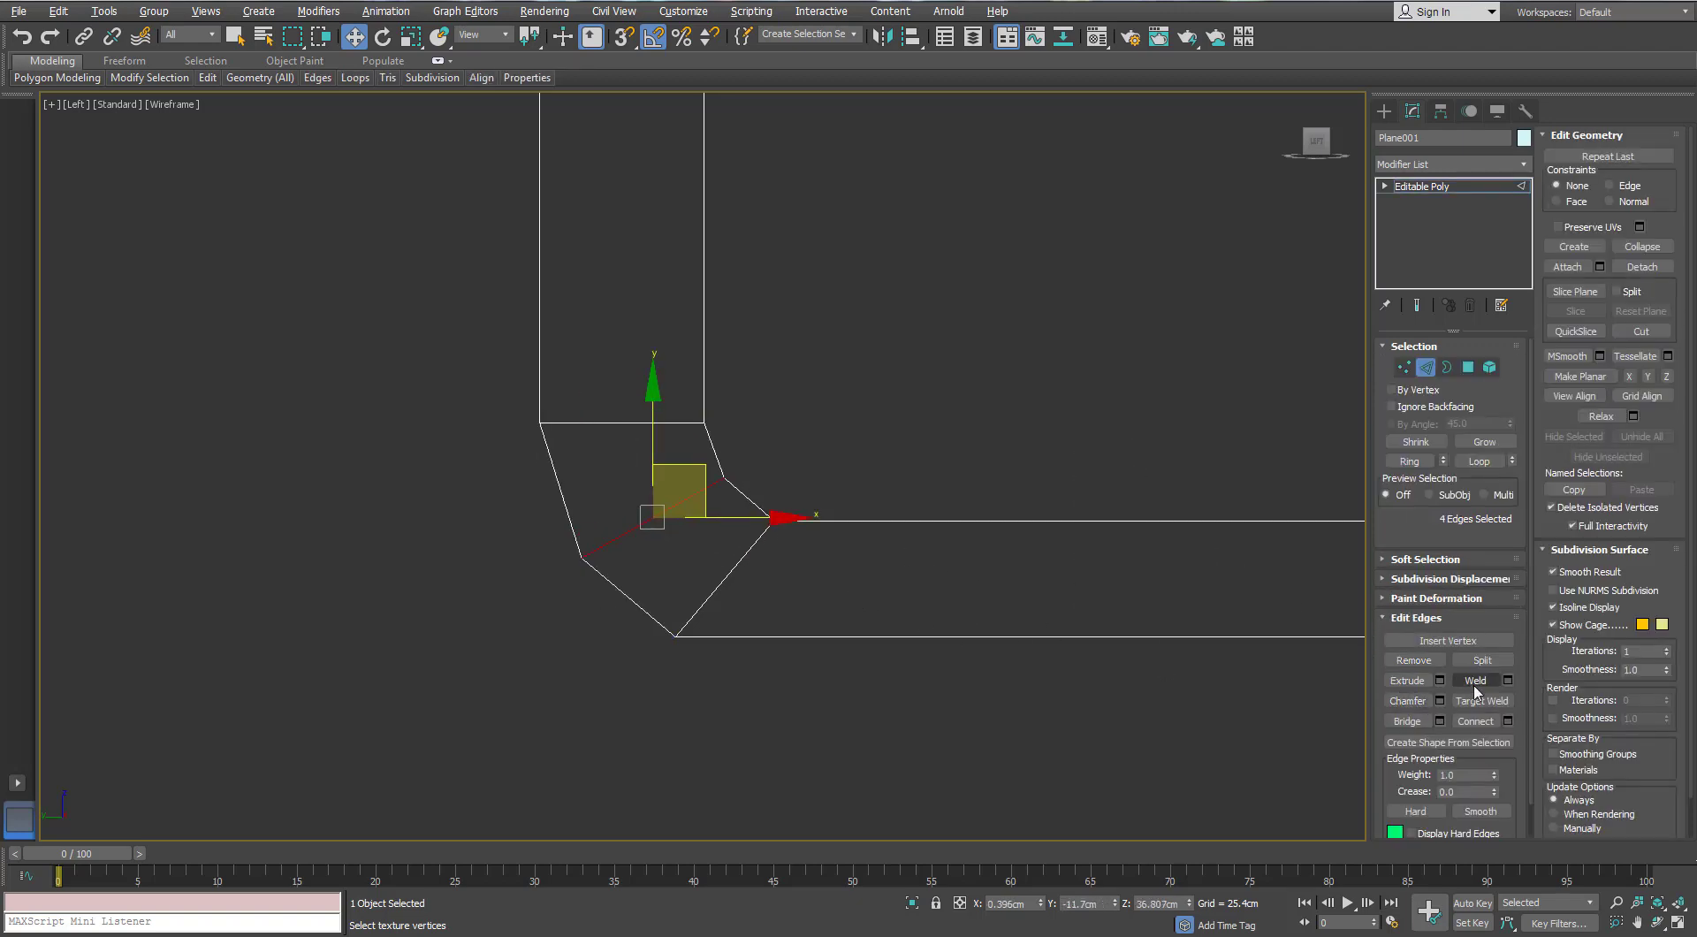
Chamfer the bend's middle edge loop by 0.45 cm with 2 segments and nudge its center toward the outer corner
scroll(643, 519, "up", 2)
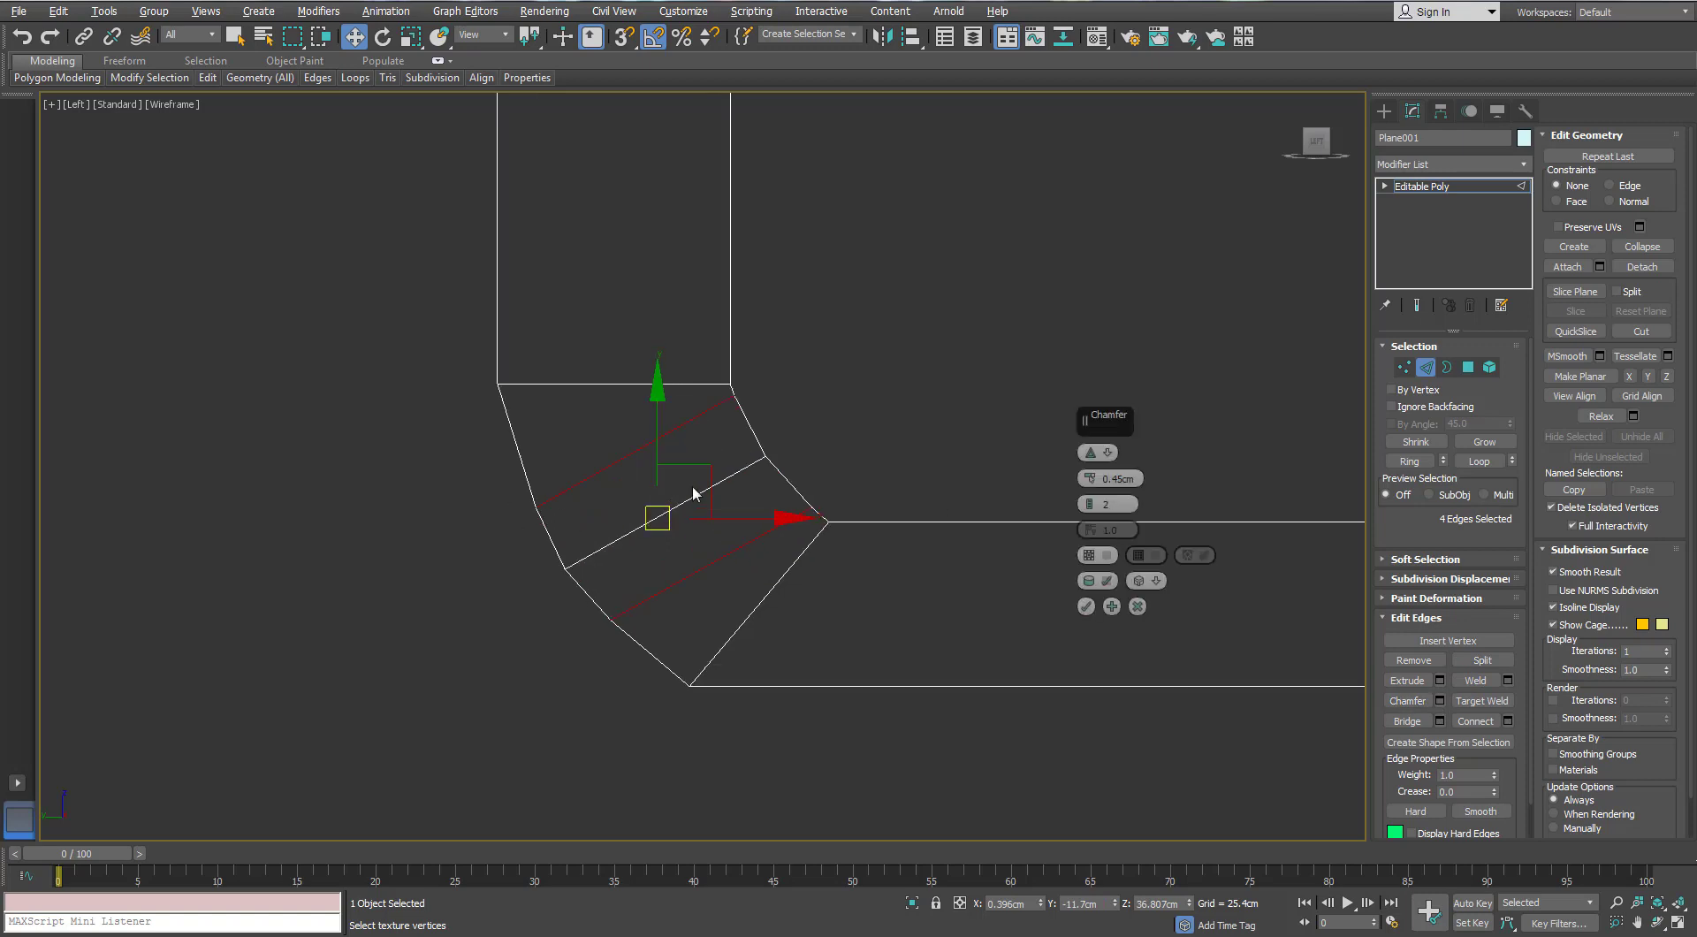
left_click_drag(708, 469, 698, 474)
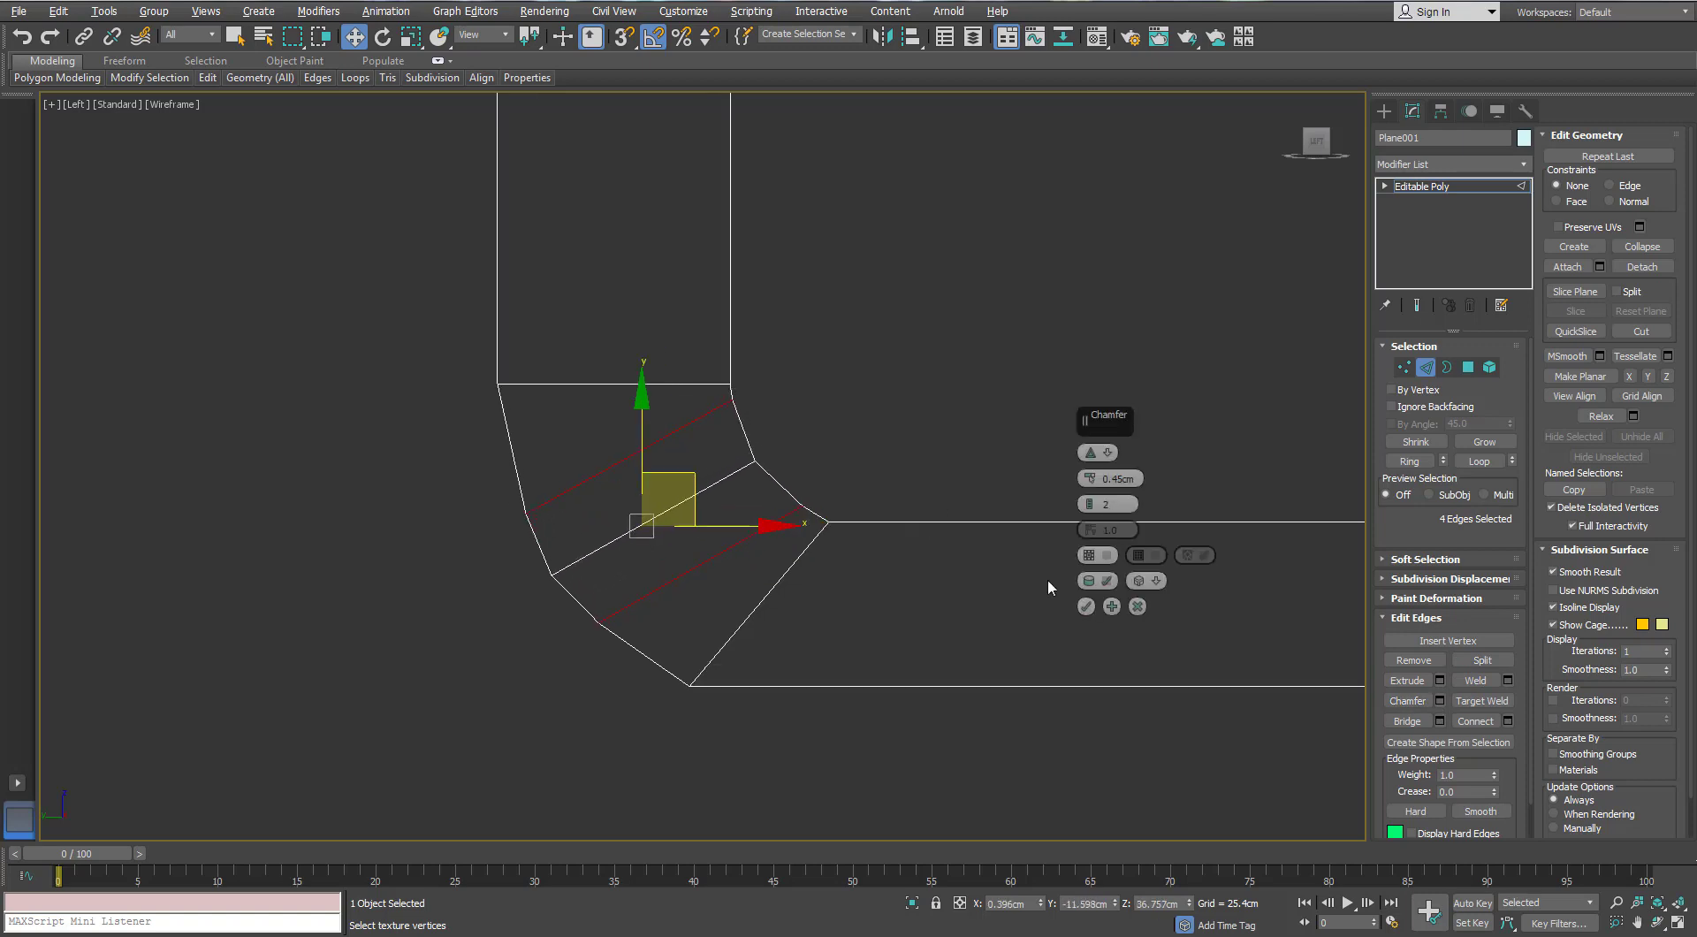
left_click(1086, 606)
Set the Edge constraint and scale the inner vertices of the two chamfer loops to about 66 percent
left_click(1405, 366)
left_click(802, 506, "ctrl")
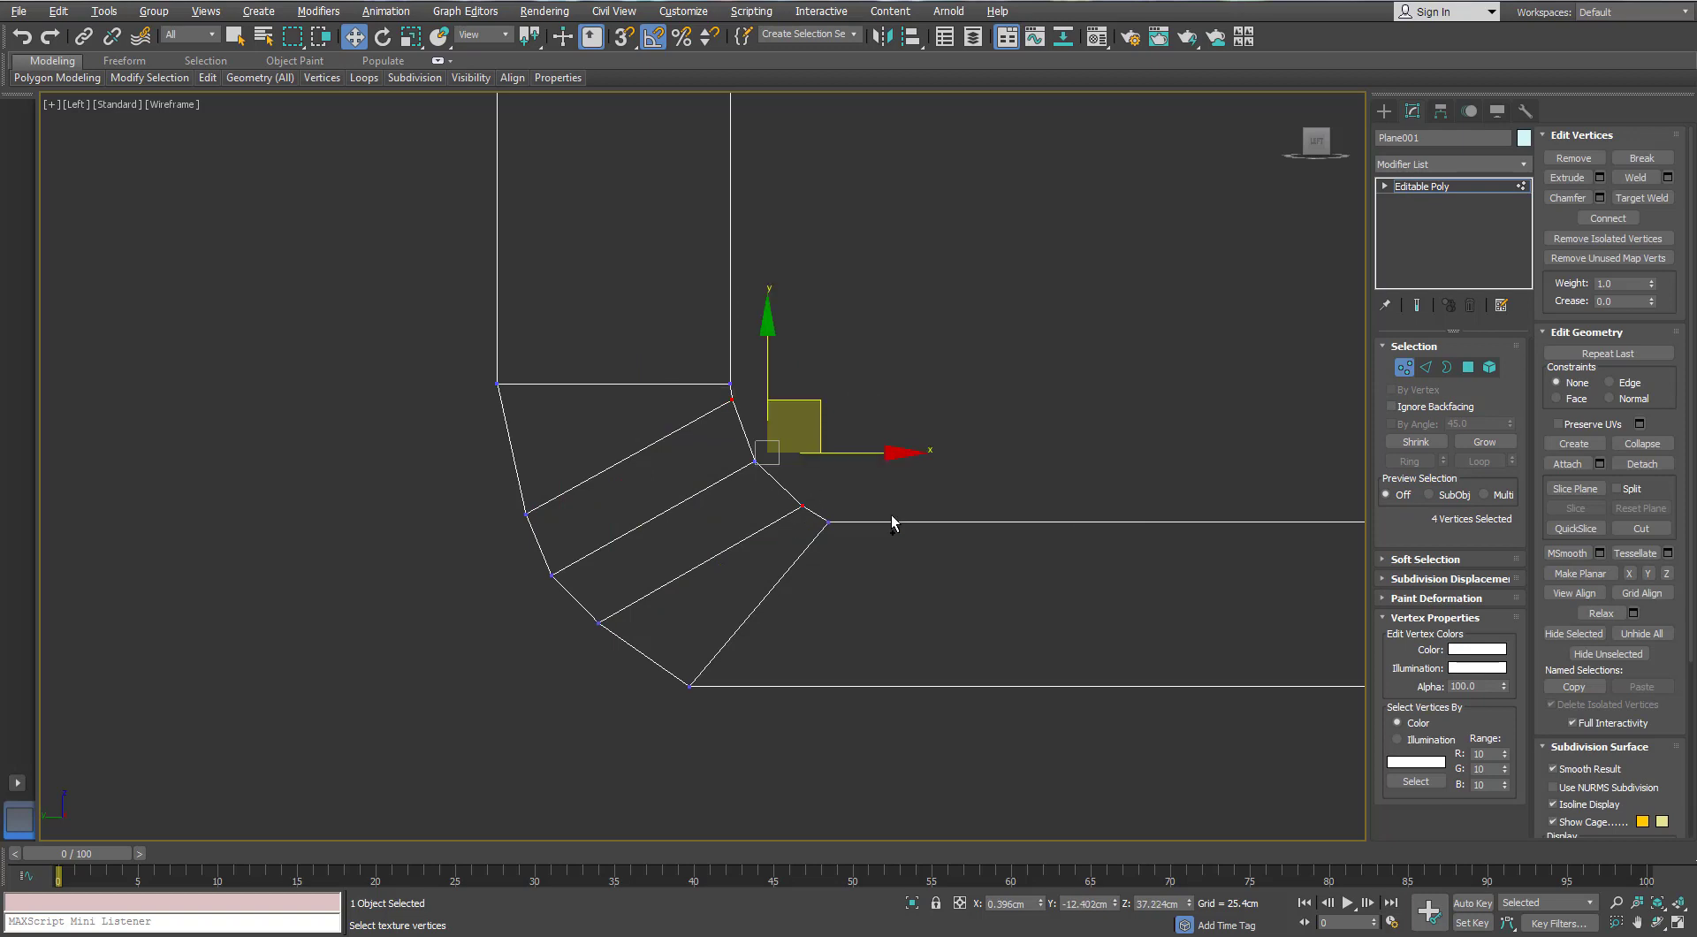
left_click(411, 38)
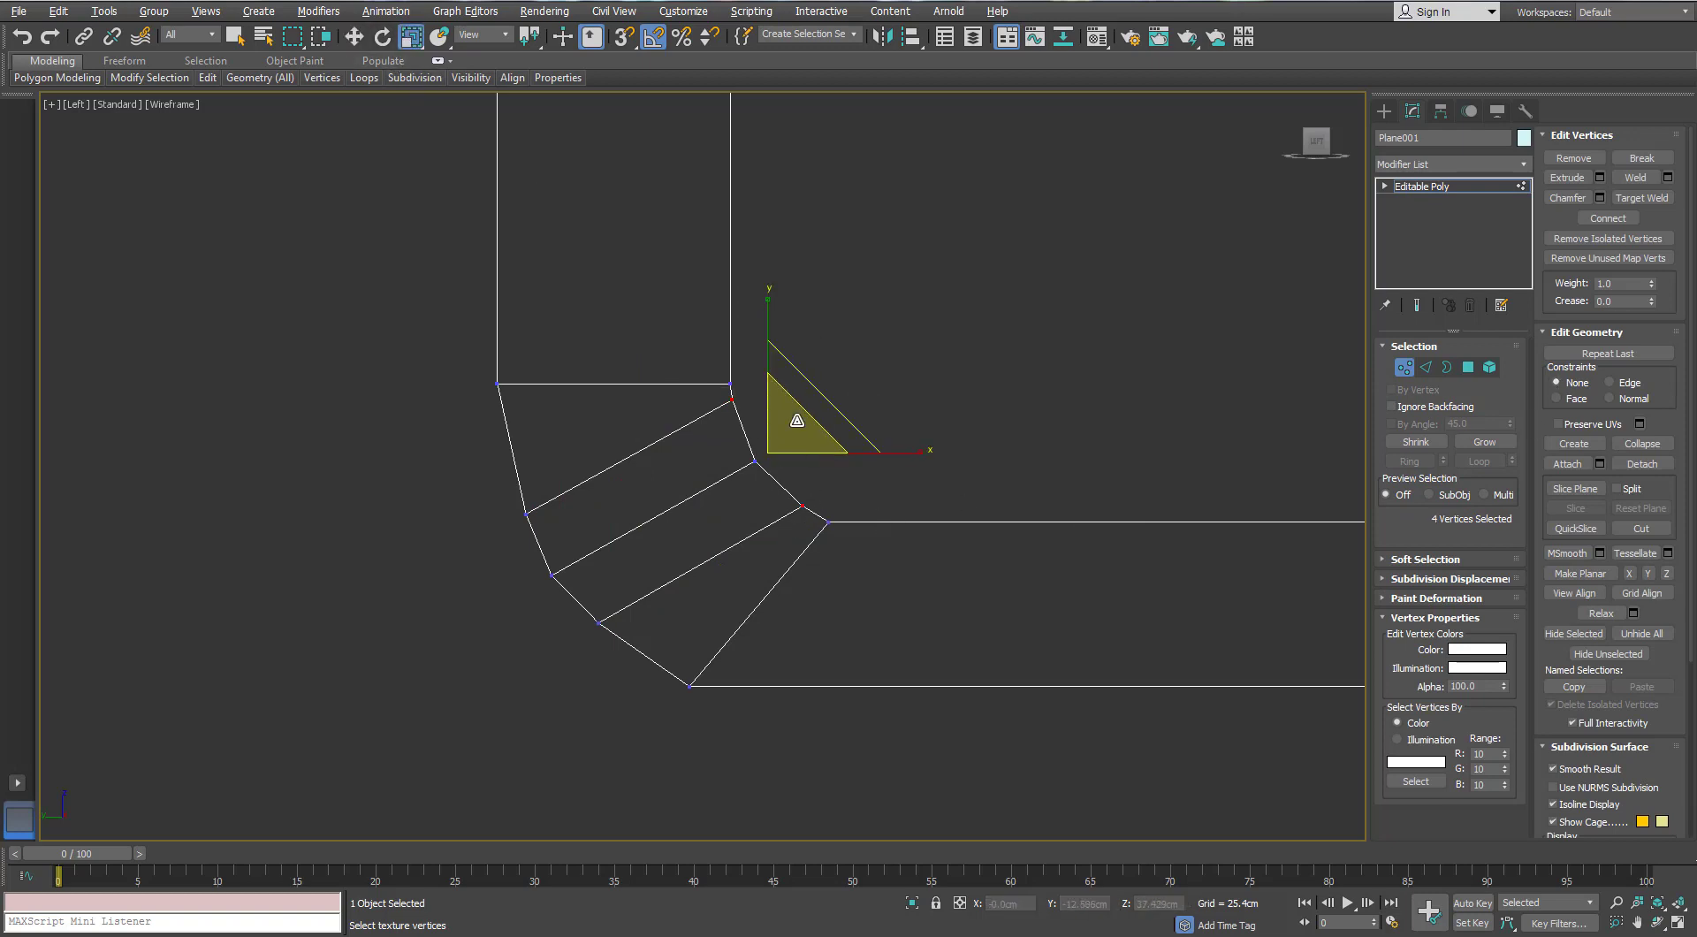
left_click(1623, 391)
left_click_drag(808, 419, 777, 465)
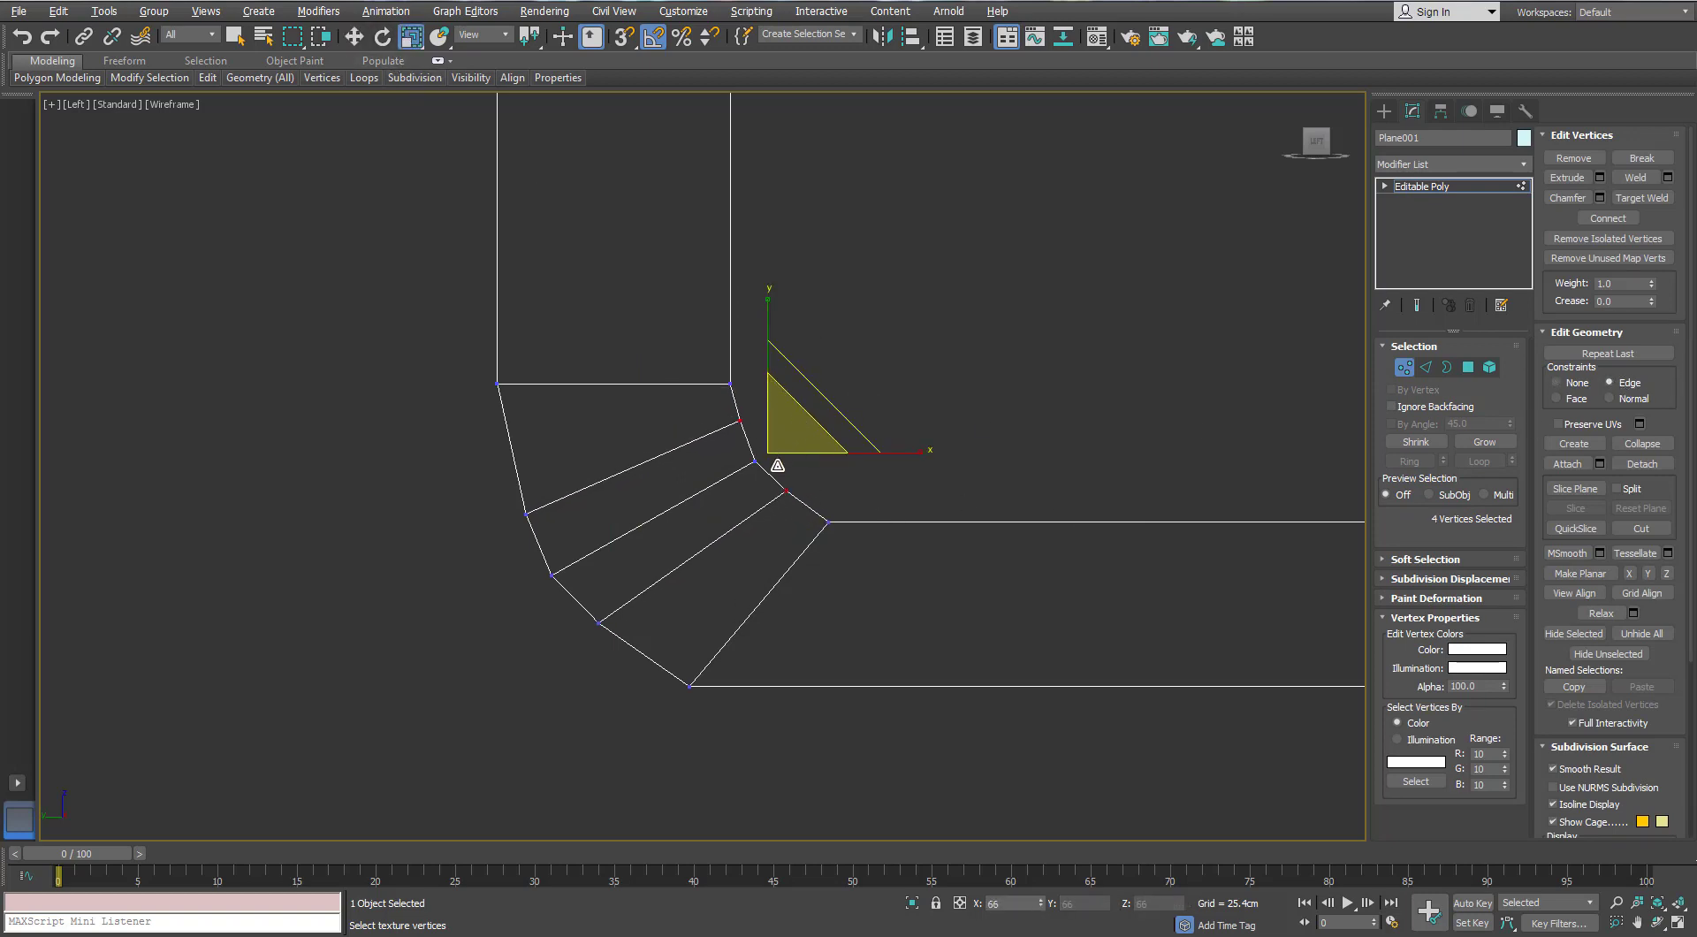
scroll(772, 475, "down", 5)
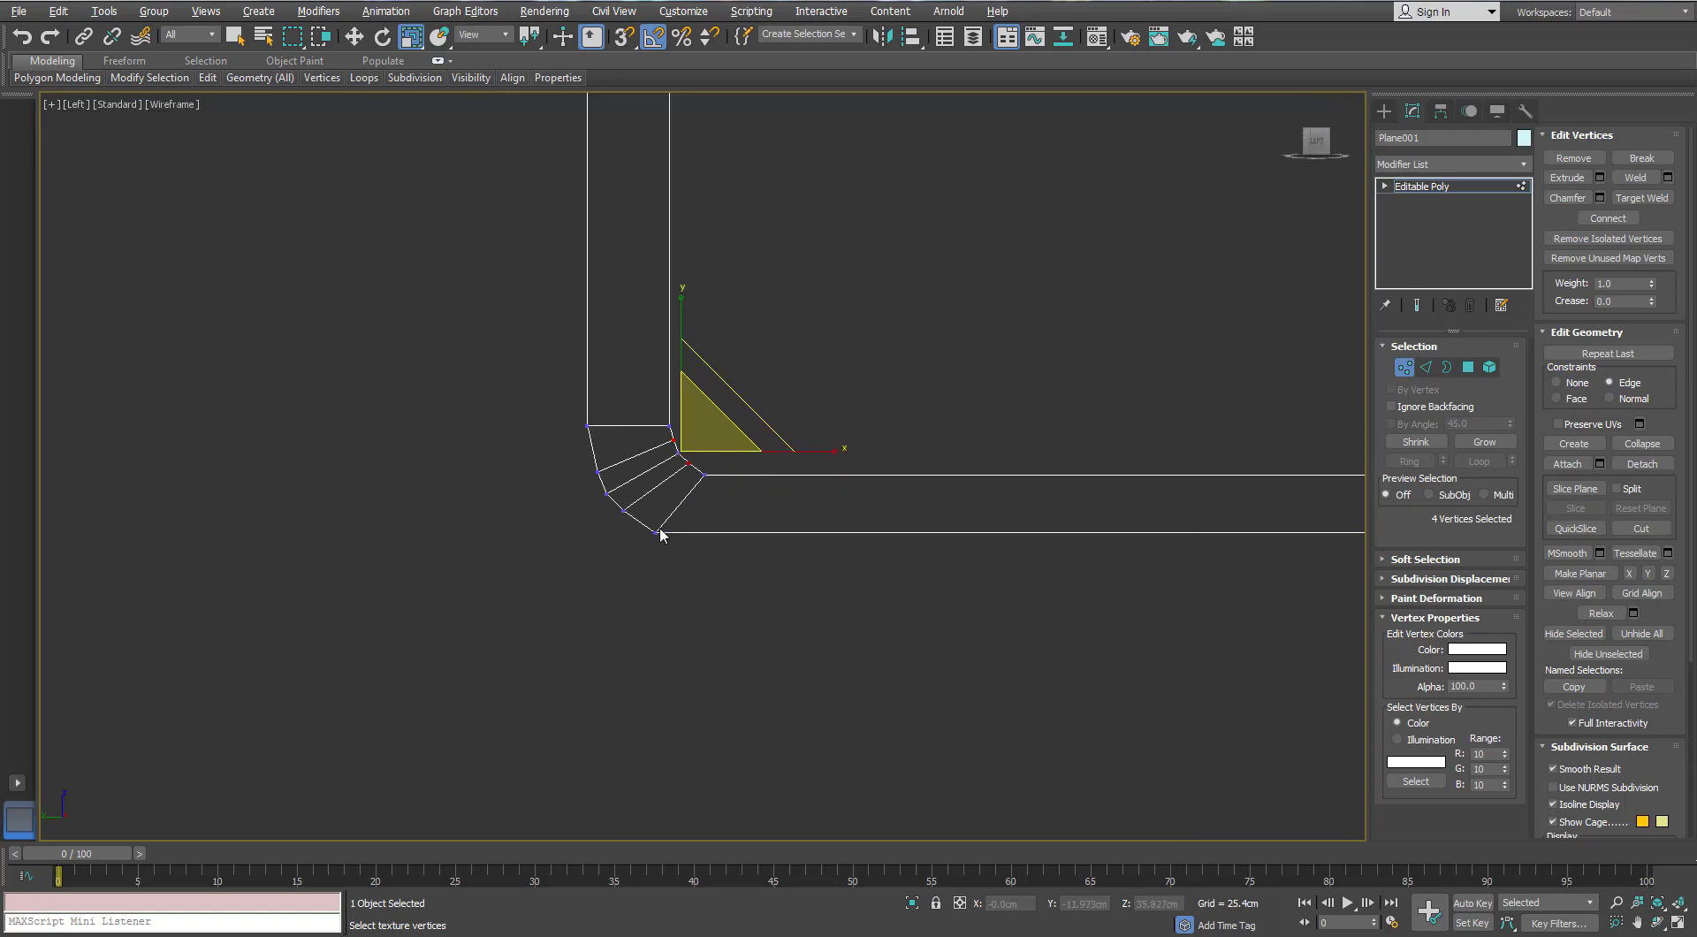
Scale the outer vertices at both ends of the bend to about 108 percent along their edges
left_click_drag(684, 528, 630, 539)
left_click_drag(601, 434, 676, 407, "ctrl")
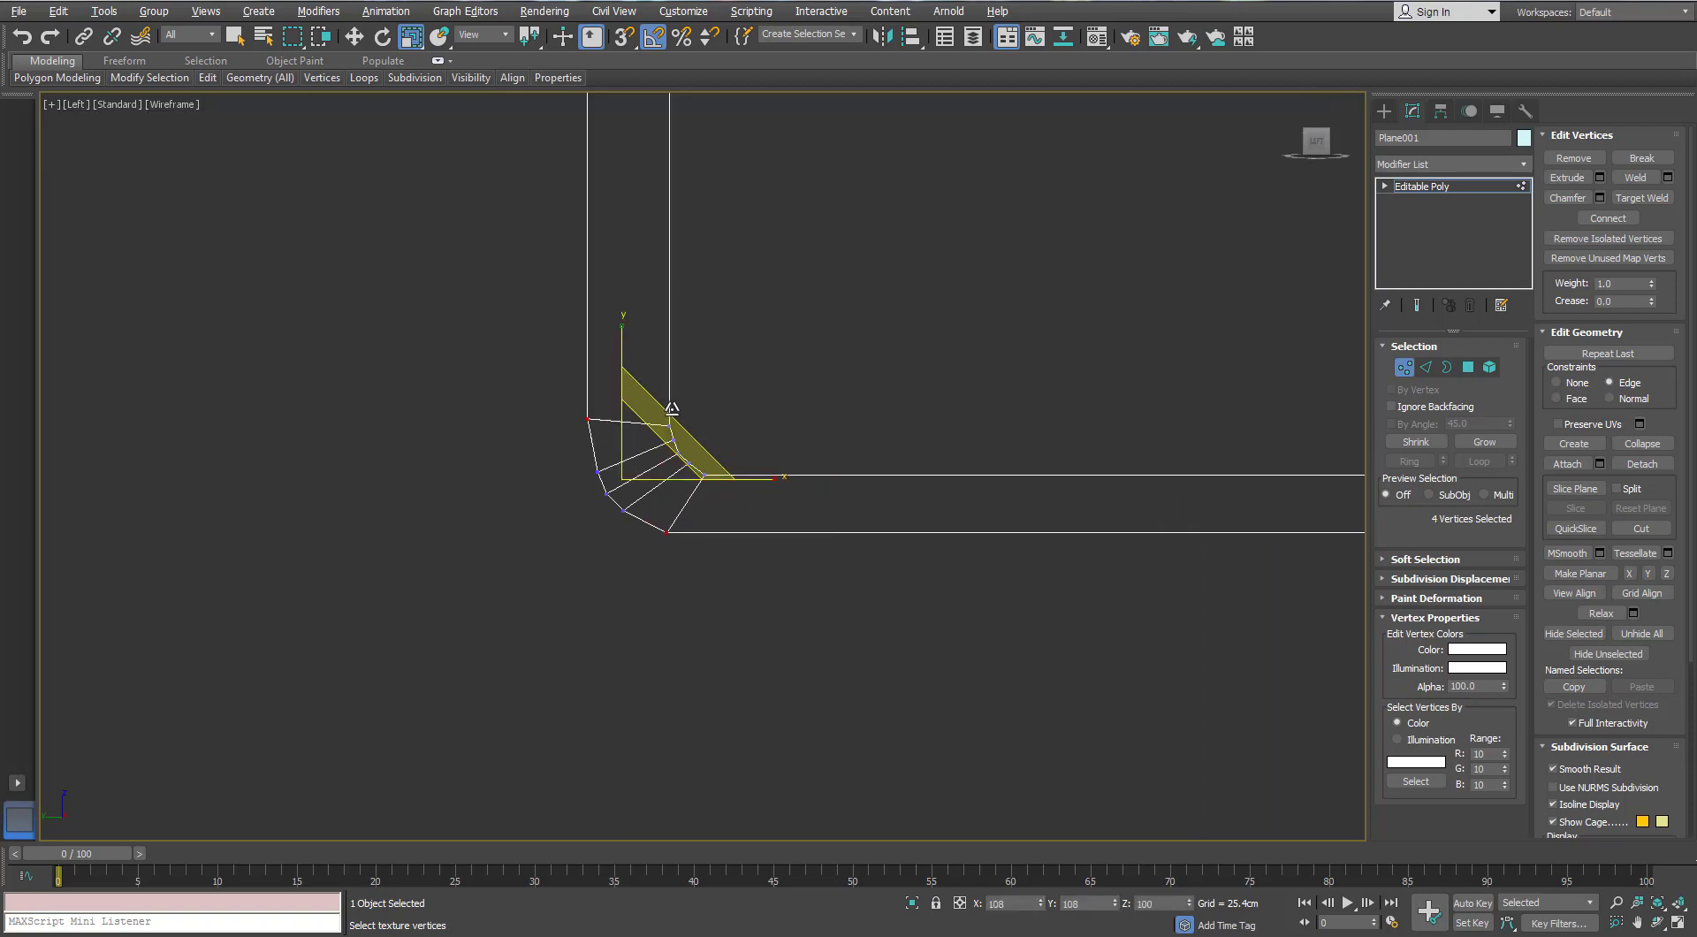
middle_click_drag(668, 410, 633, 375, "alt")
key("p")
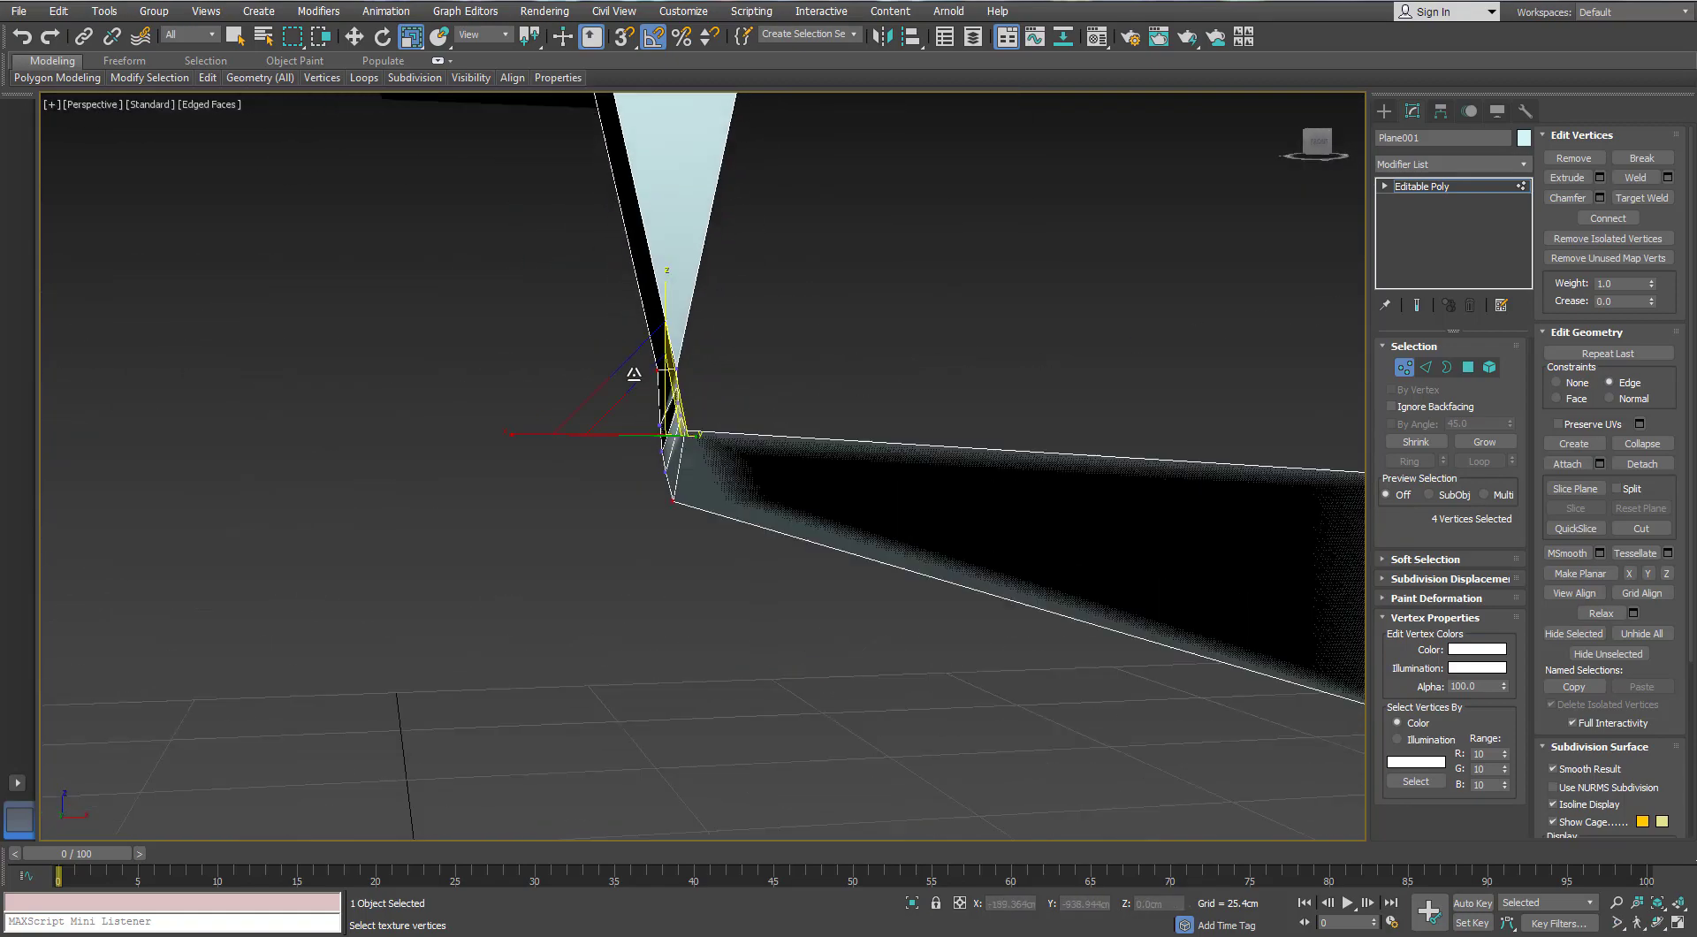
scroll(708, 436, "down", 3)
middle_click_drag(708, 434, 724, 378, "alt")
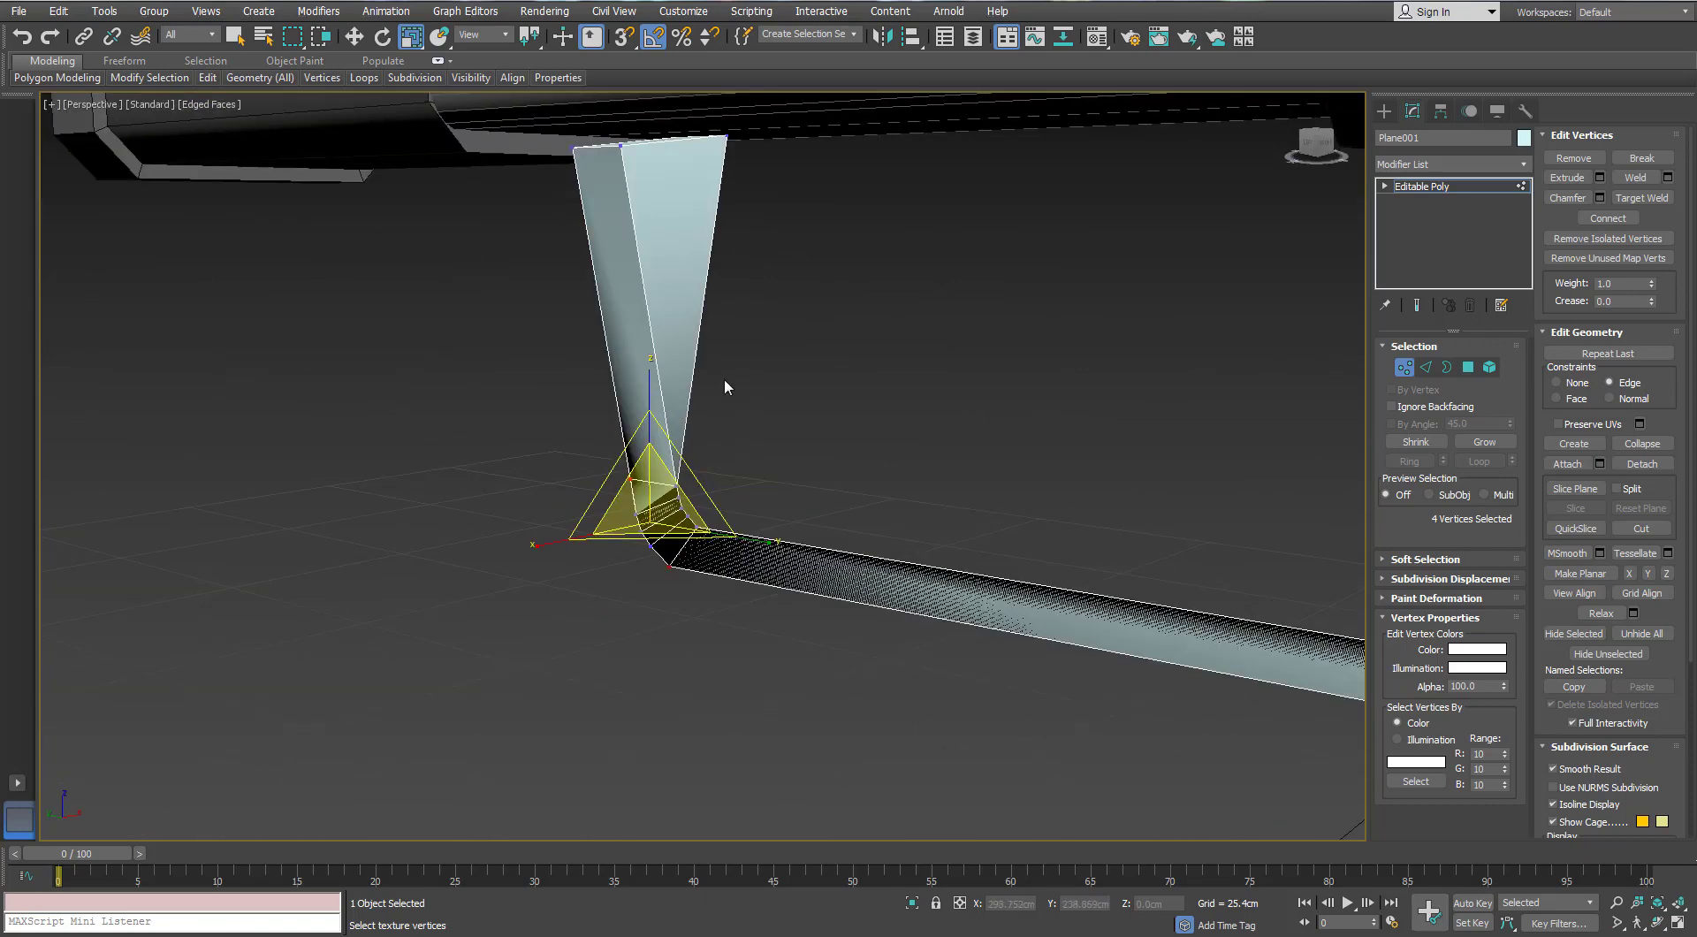
Delete all polygons of the bent post except the six along one side, from the post through the bend to the arm
left_click(1468, 367)
left_click(631, 311)
middle_click_drag(631, 311, 747, 367, "alt")
scroll(631, 508, "up", 3)
left_click(631, 509, "ctrl")
middle_click_drag(632, 508, 645, 478, "alt")
left_click(661, 477, "ctrl")
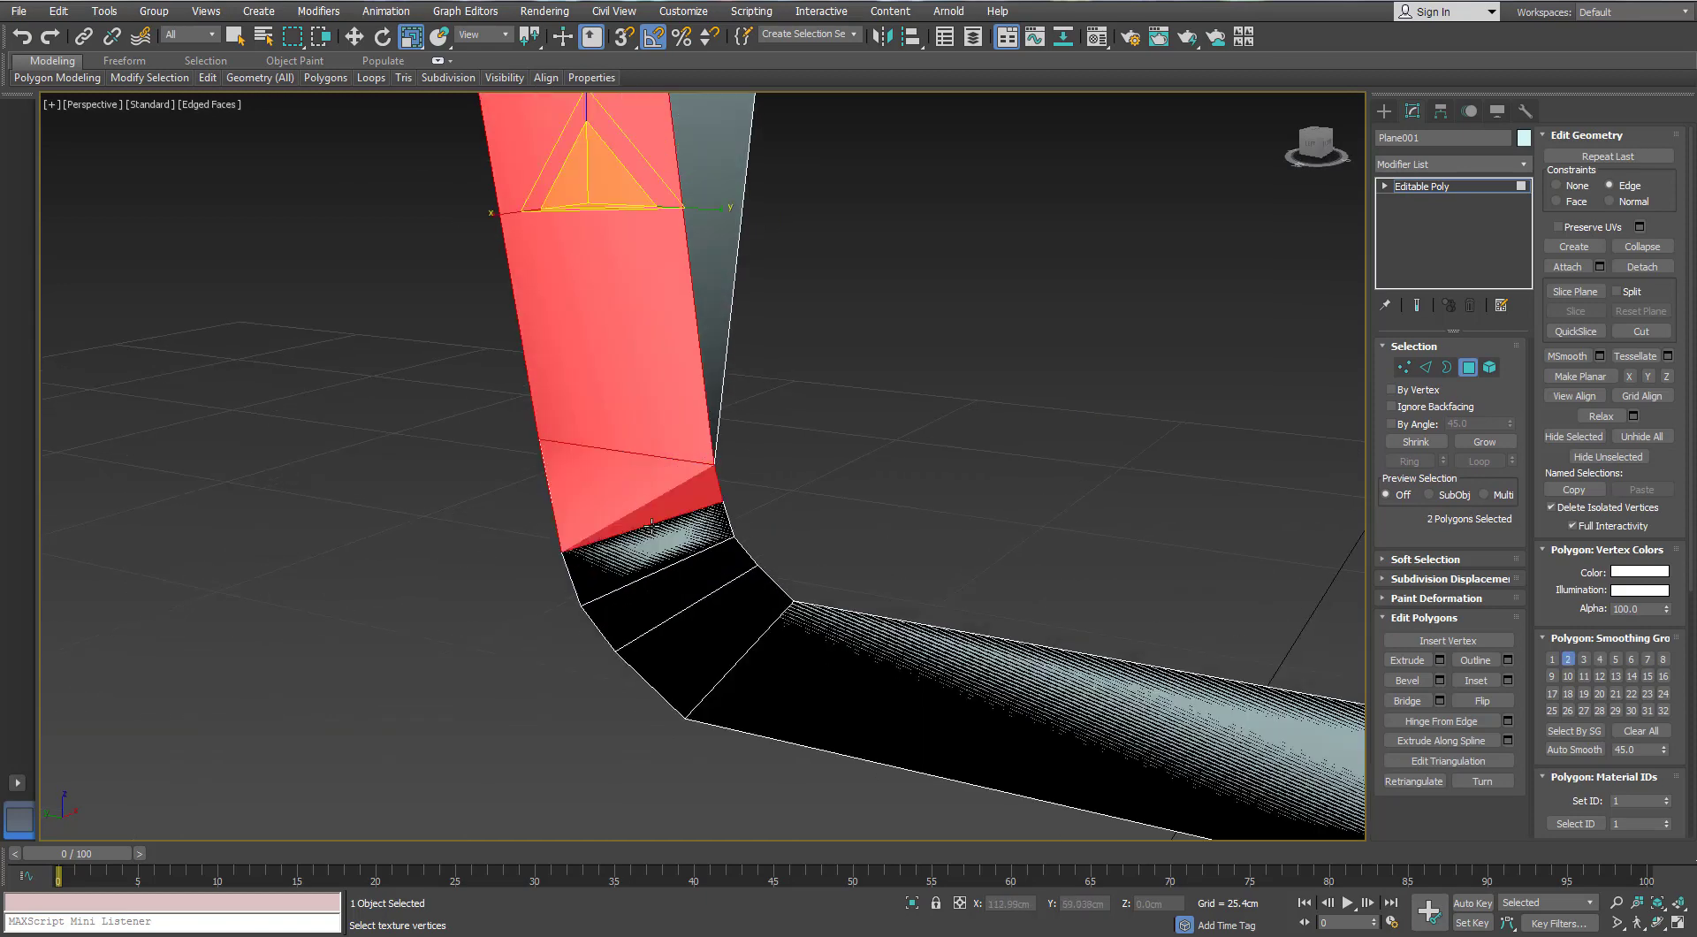
left_click(681, 583, "ctrl")
left_click(699, 610, "ctrl")
left_click(797, 660, "ctrl")
scroll(797, 661, "down", 5)
middle_click_drag(797, 660, 728, 592, "alt")
scroll(728, 593, "up", 2)
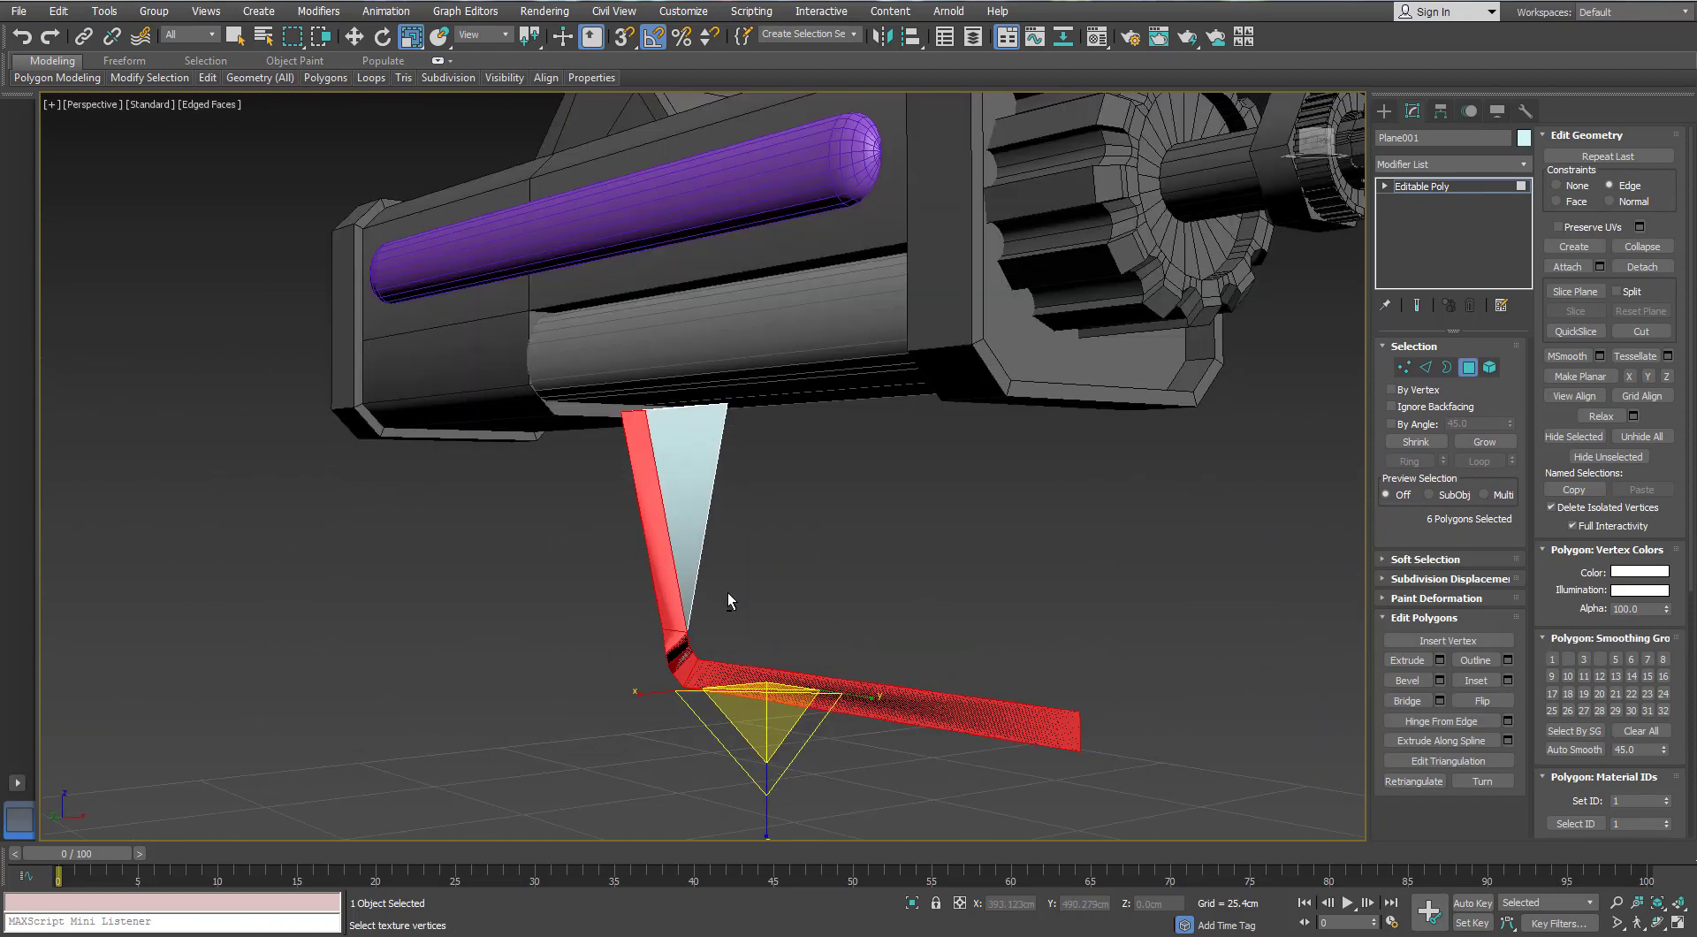
key("ctrl+i")
key("Delete")
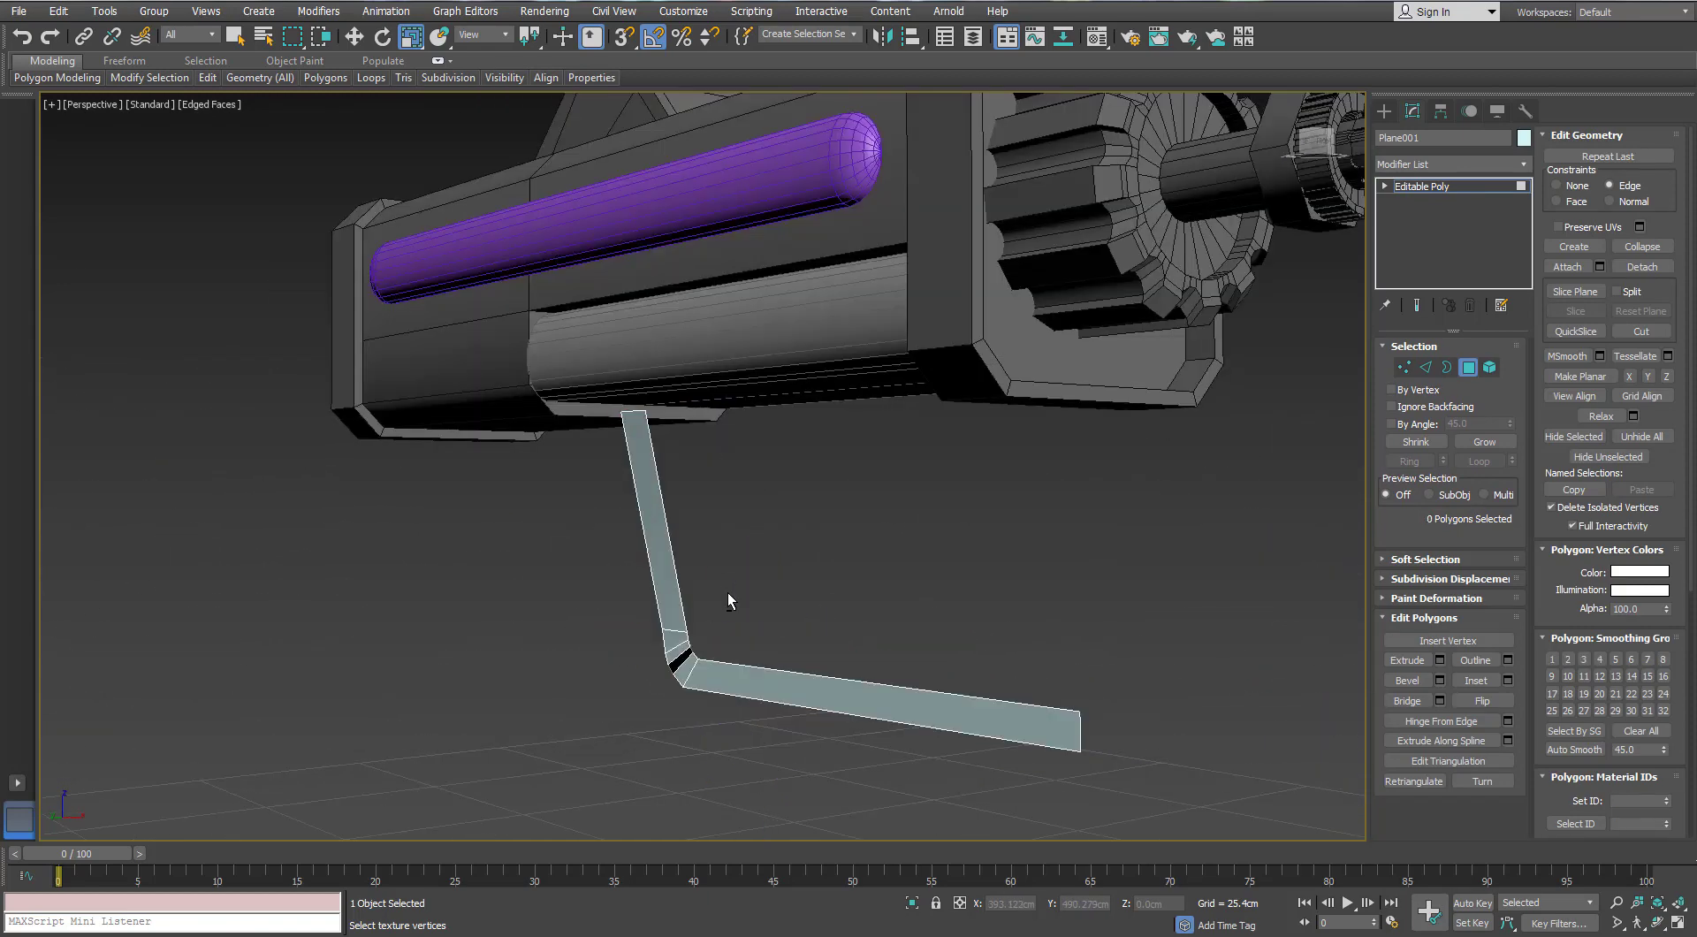
Try making all remaining strip polygons planar in X and in Y, undoing each attempt
middle_click_drag(728, 592, 636, 644, "alt")
scroll(548, 787, "down", 2)
key("ctrl+a")
scroll(637, 648, "up", 2)
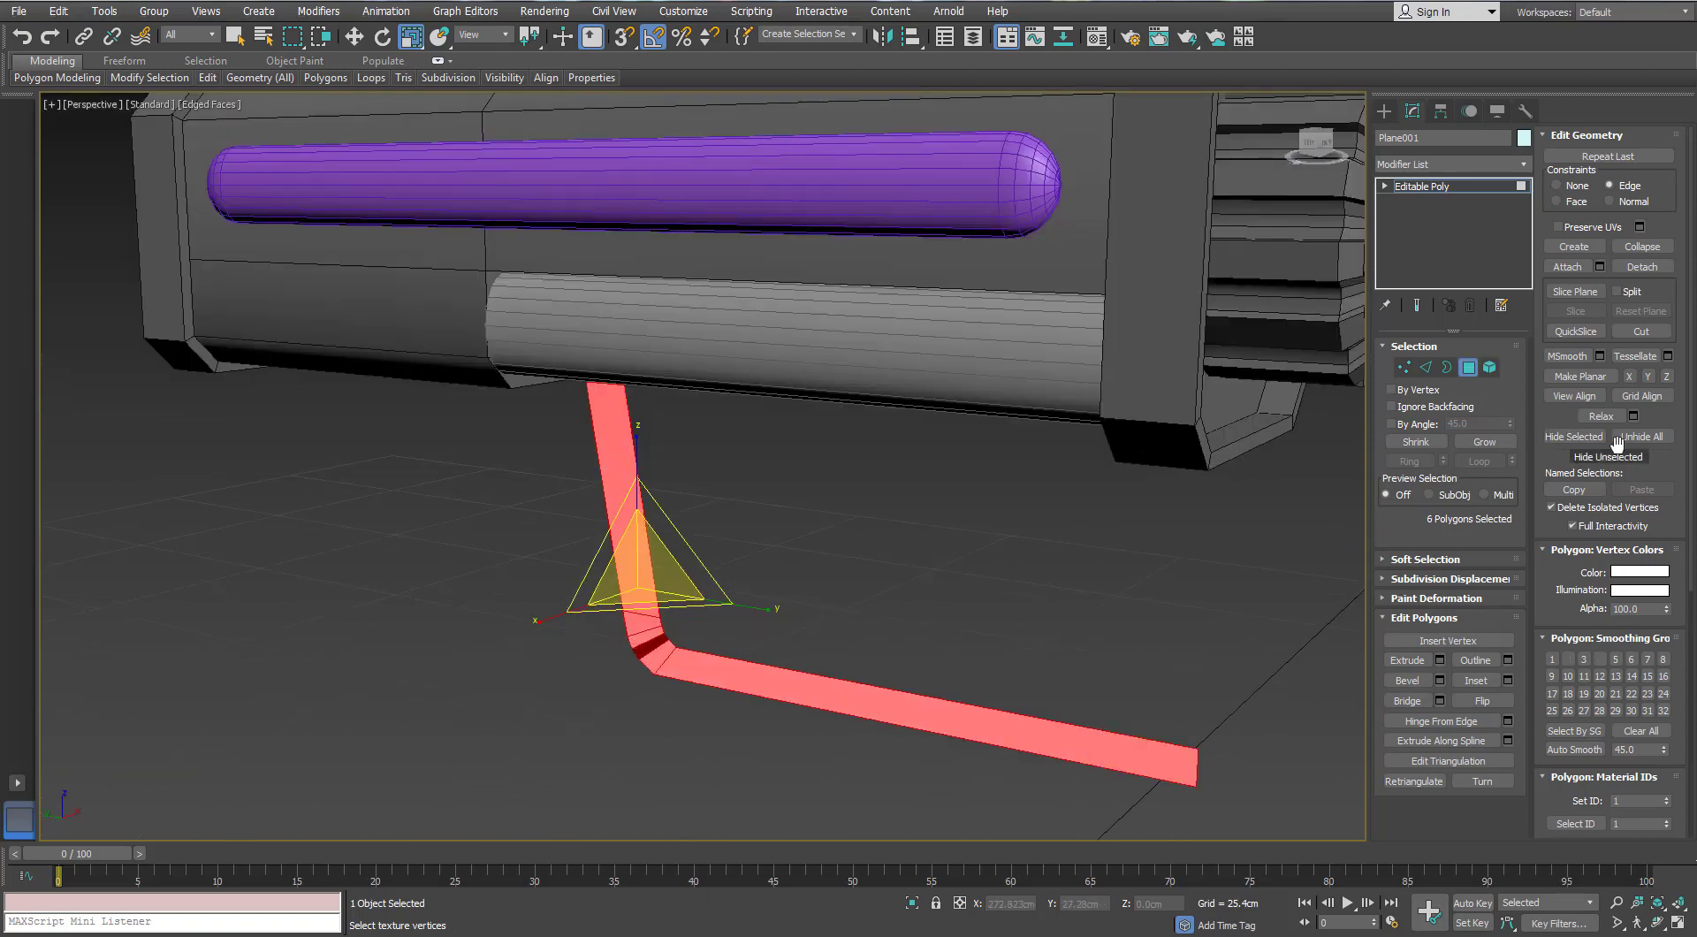
left_click(1631, 376)
key("ctrl+z")
left_click(1649, 378)
key("ctrl+z")
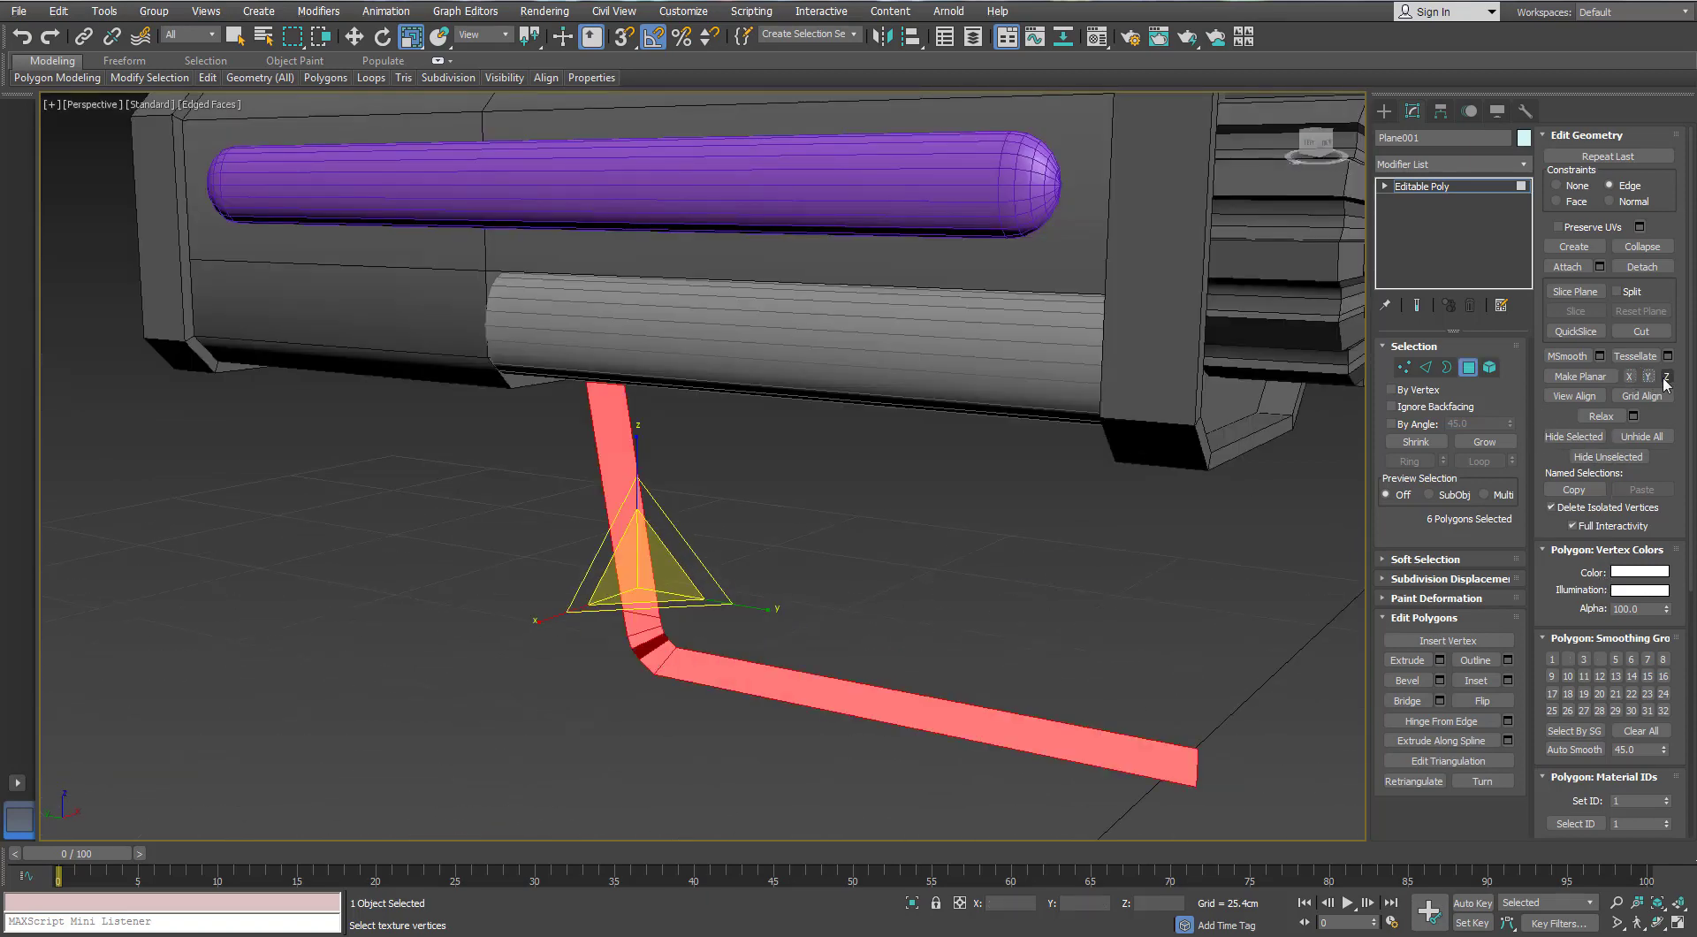
Try making the six strip polygons planar in Z and X, undoing both, and in Y
left_click(1666, 378)
middle_click_drag(901, 534, 867, 533, "alt")
key("ctrl+z")
left_click(1629, 378)
key("ctrl+z")
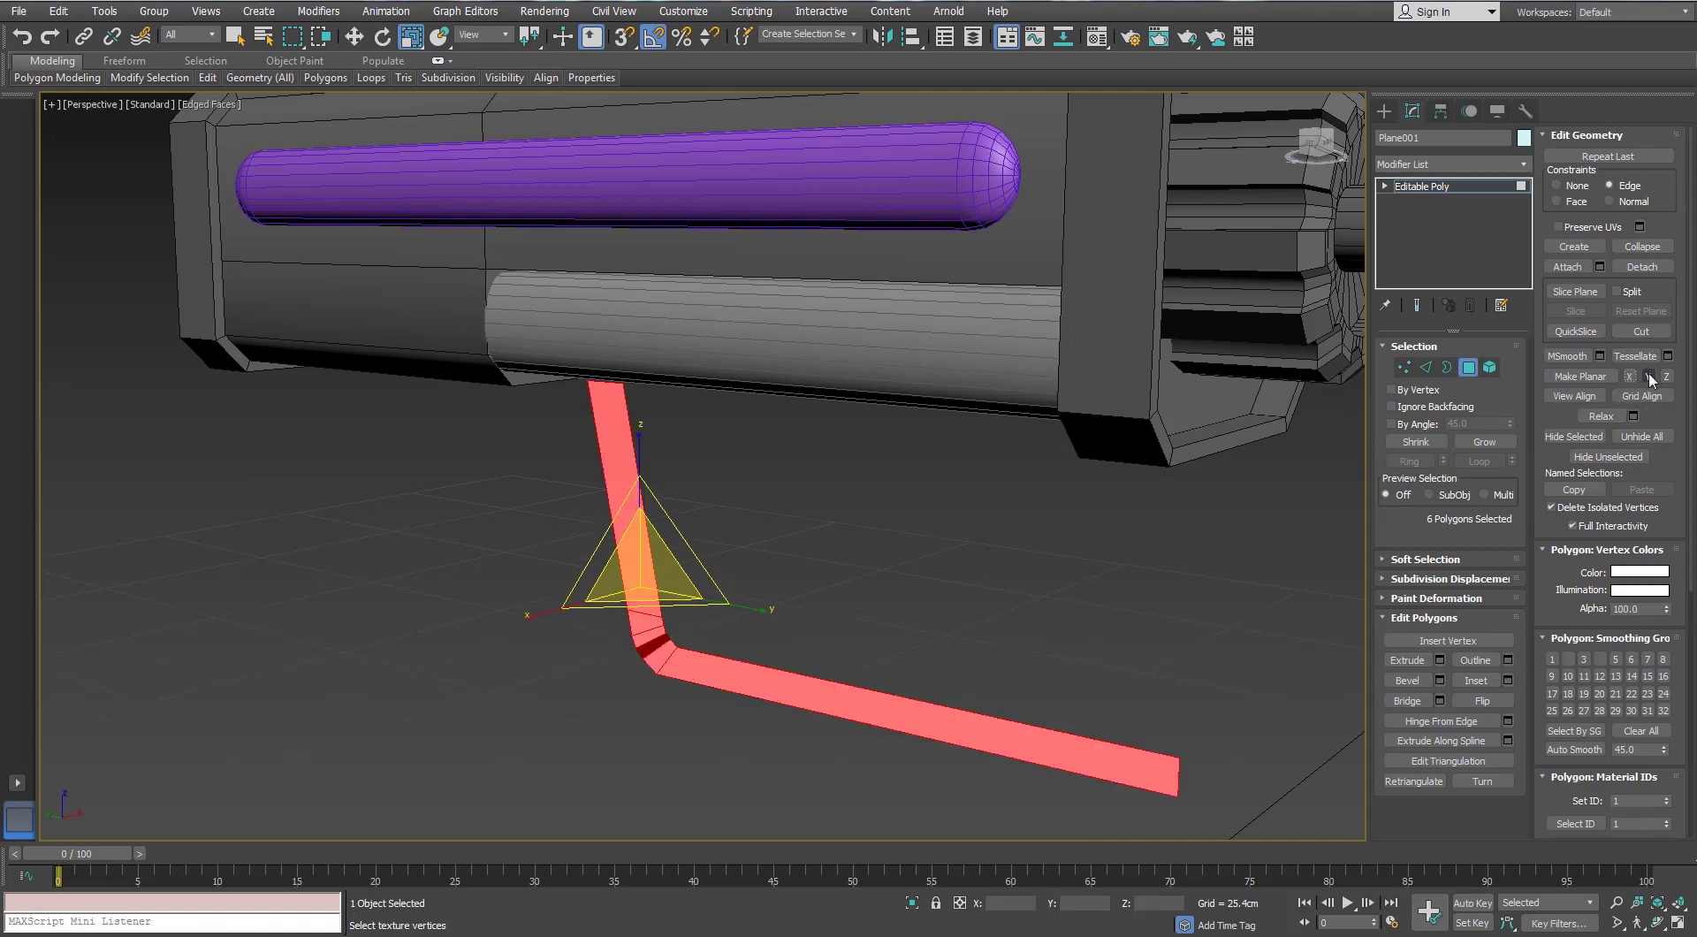
left_click(1648, 377)
middle_click_drag(999, 495, 855, 435, "alt")
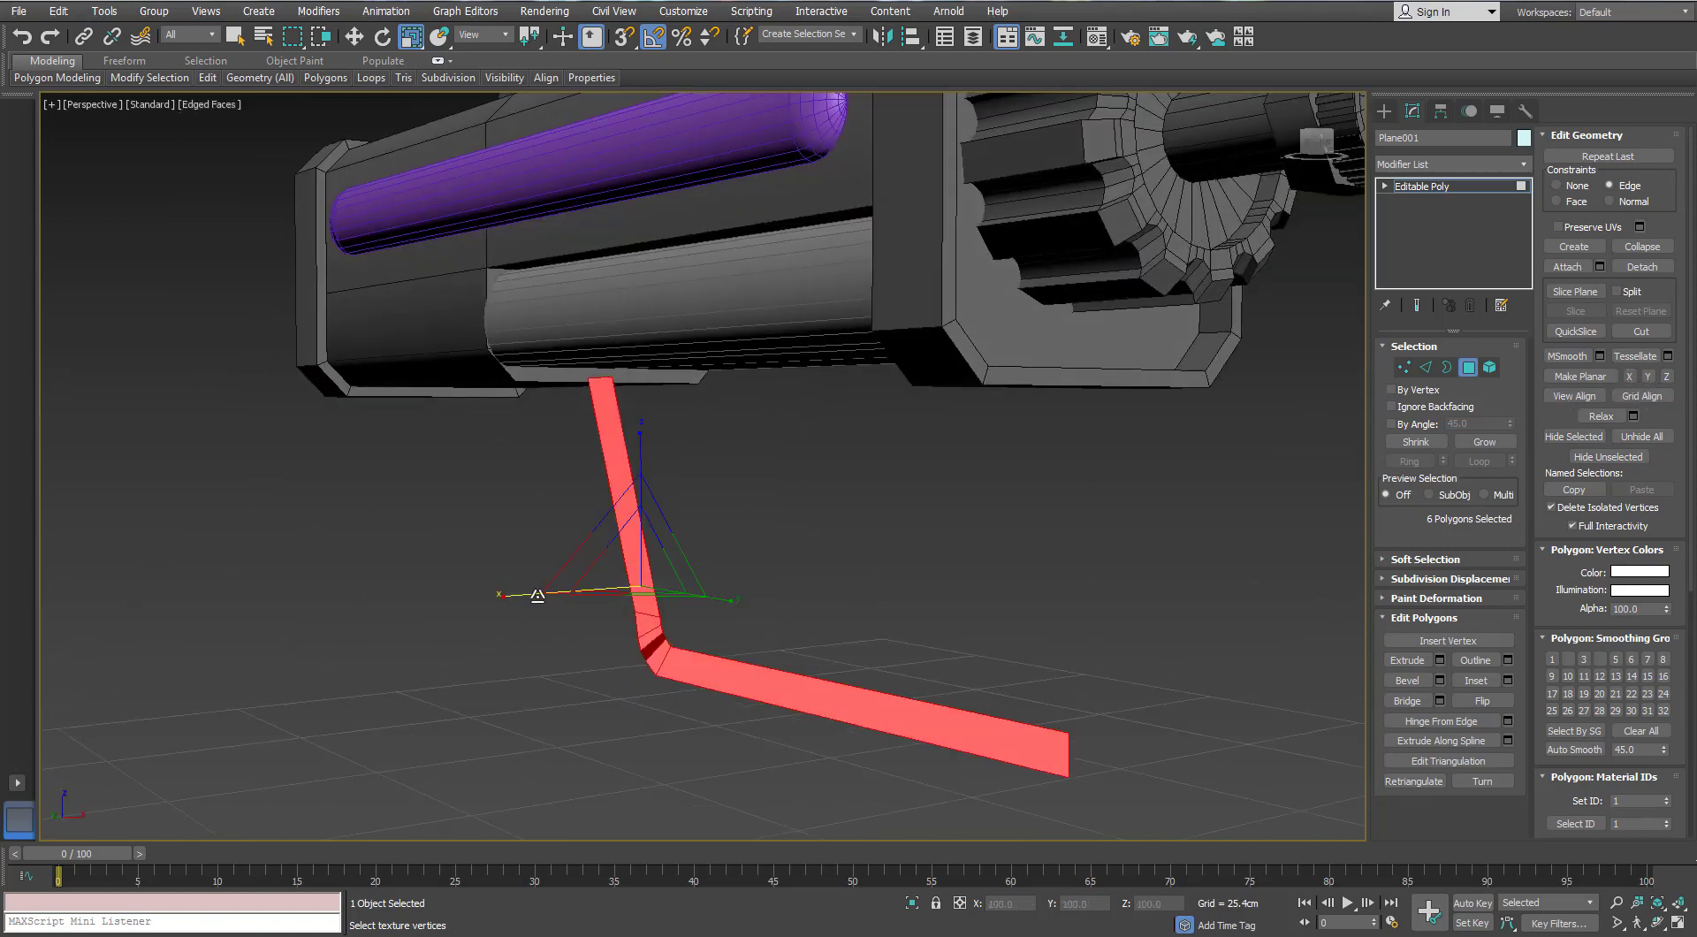
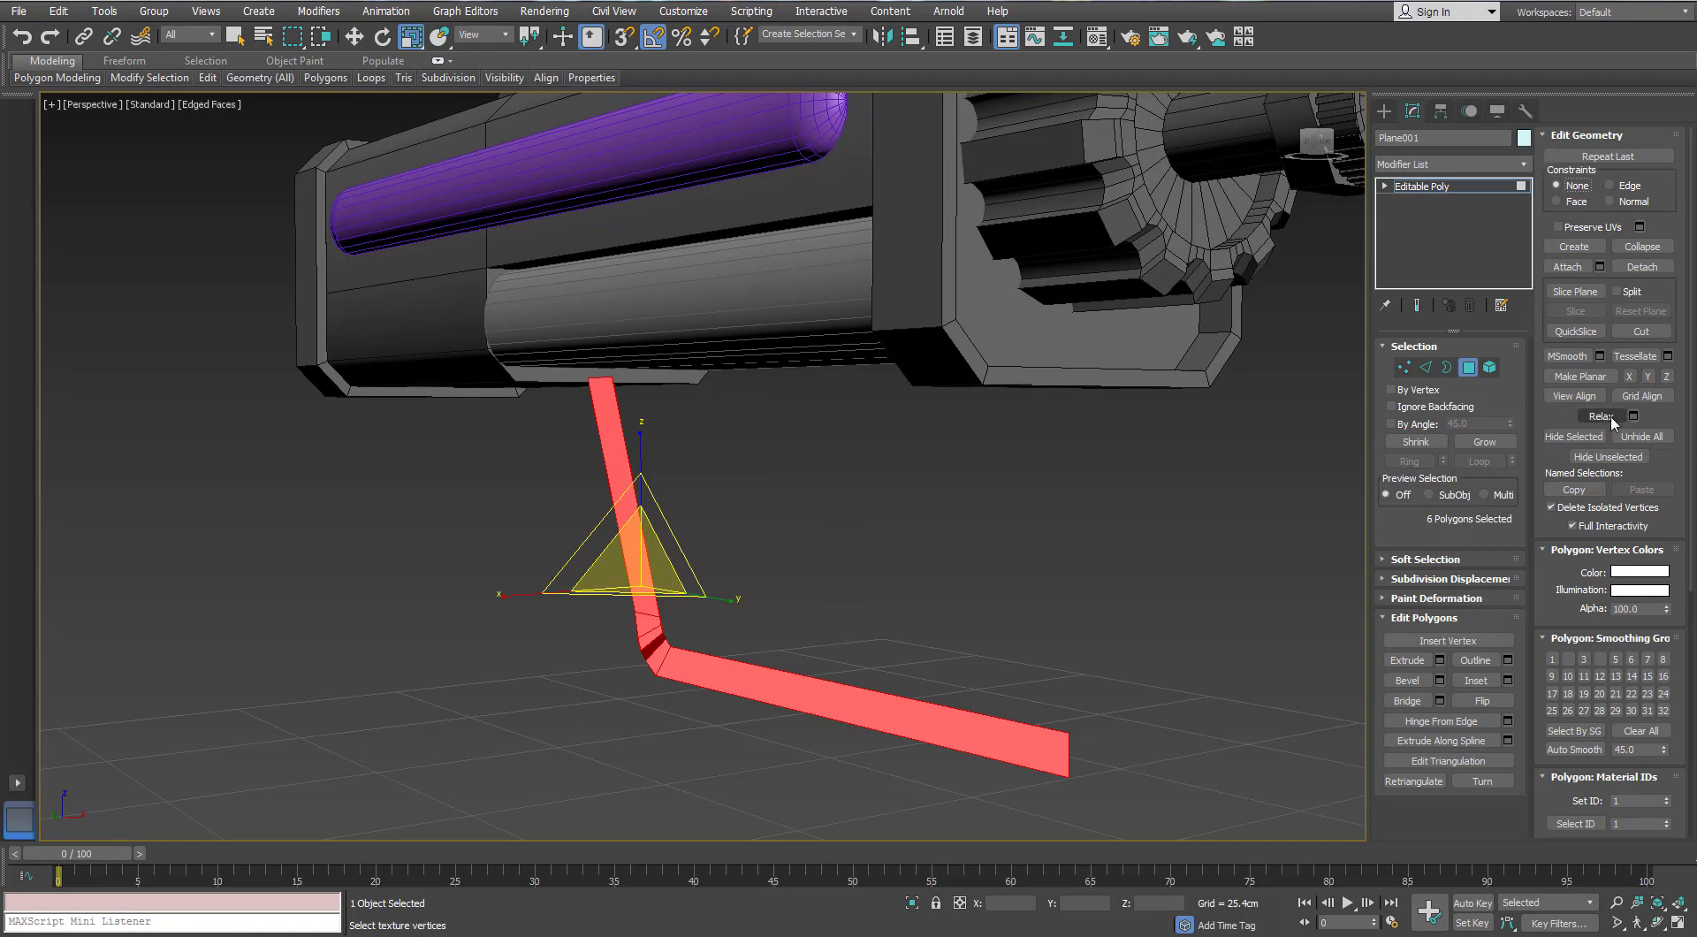
Set the constraint to None and make the six strip polygons planar in X
left_click(1629, 385)
middle_click_drag(1005, 500, 1092, 522, "alt")
scroll(645, 533, "up", 7)
left_click(737, 443)
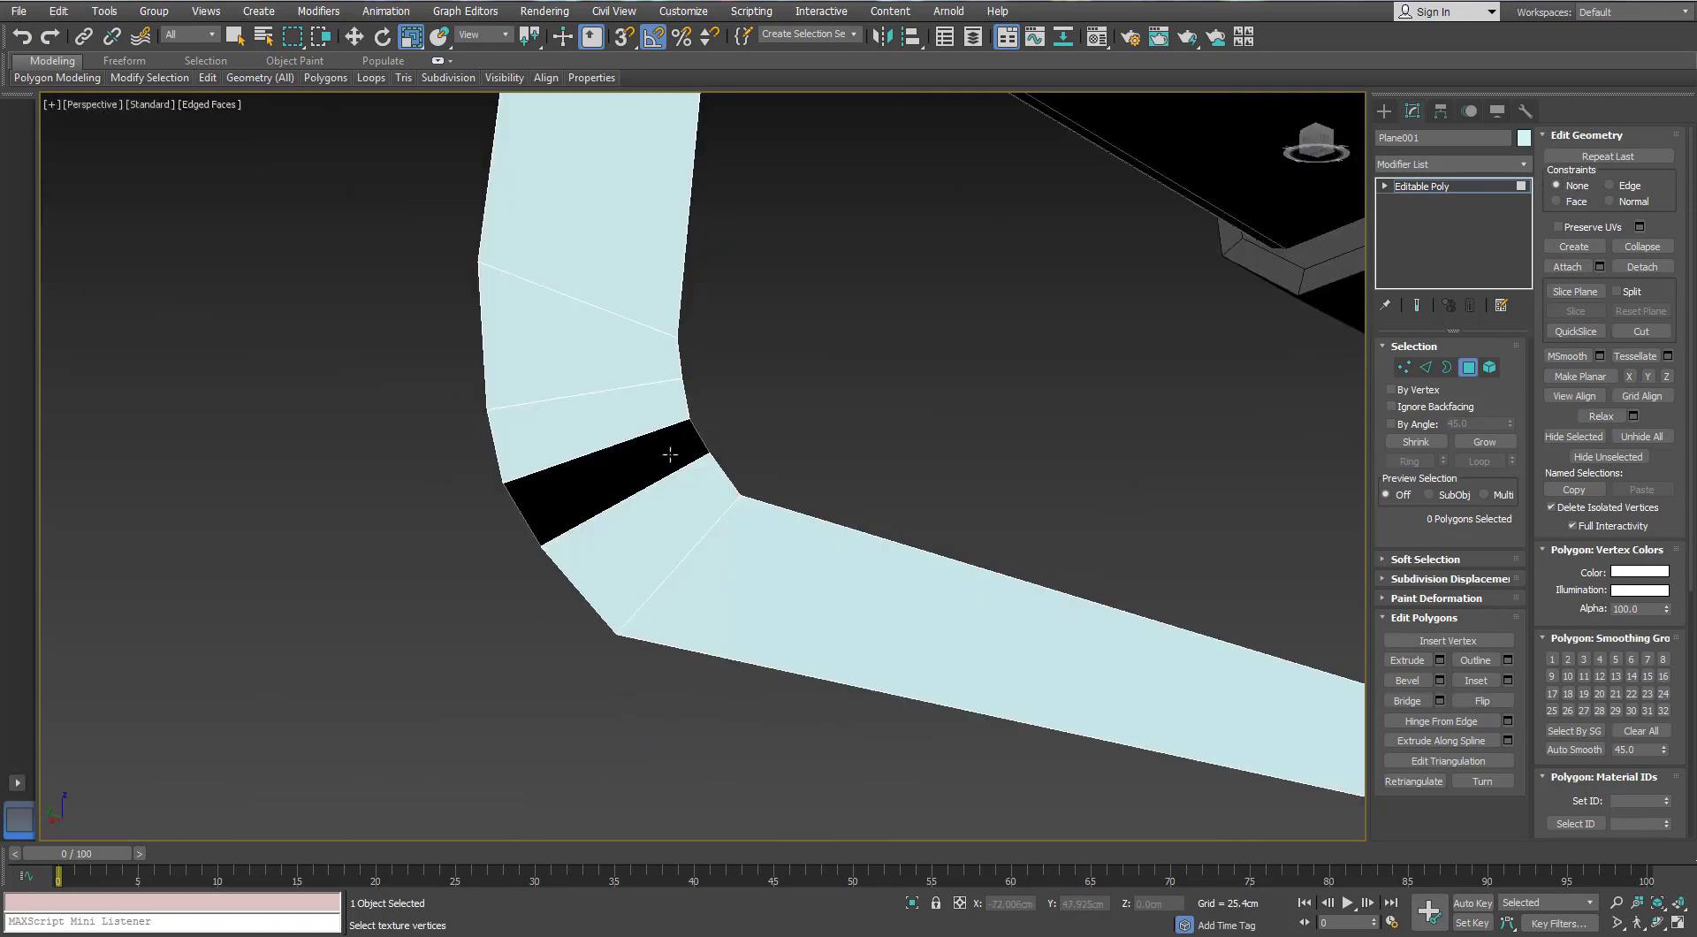
Delete the dark polygon in the middle of the bend and bridge the two open edges to close the gap
left_click(671, 451)
middle_click_drag(671, 451, 862, 487, "alt")
key("Delete")
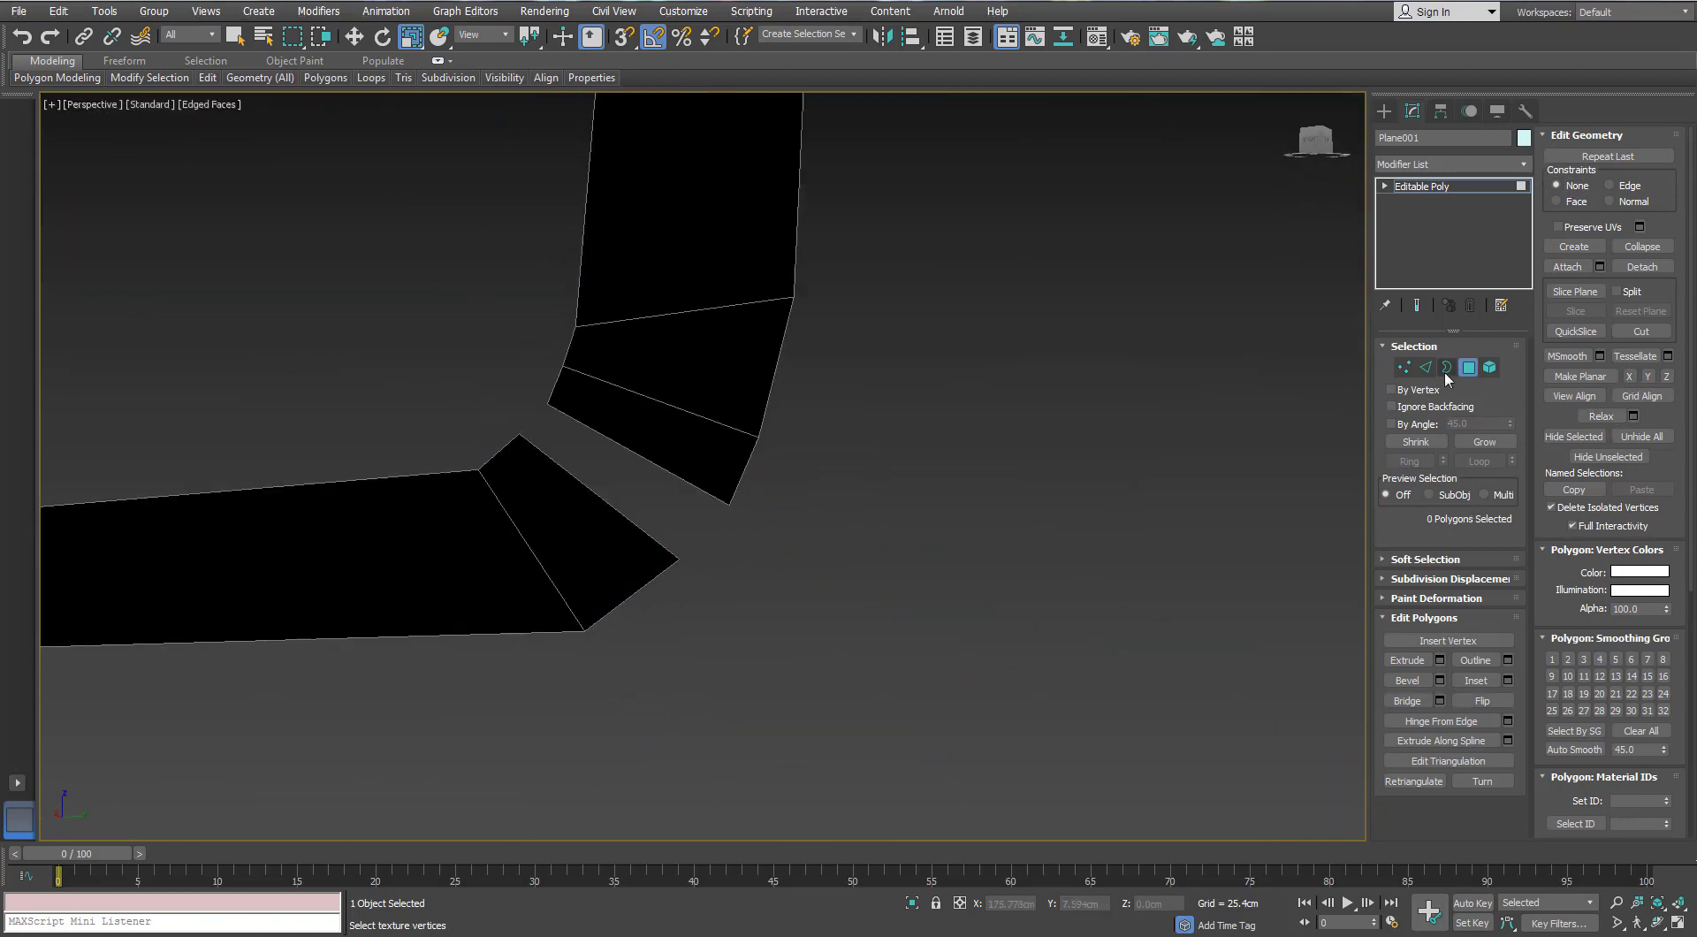
left_click(1427, 368)
left_click(638, 456)
left_click(605, 502, "ctrl")
left_click(1408, 720)
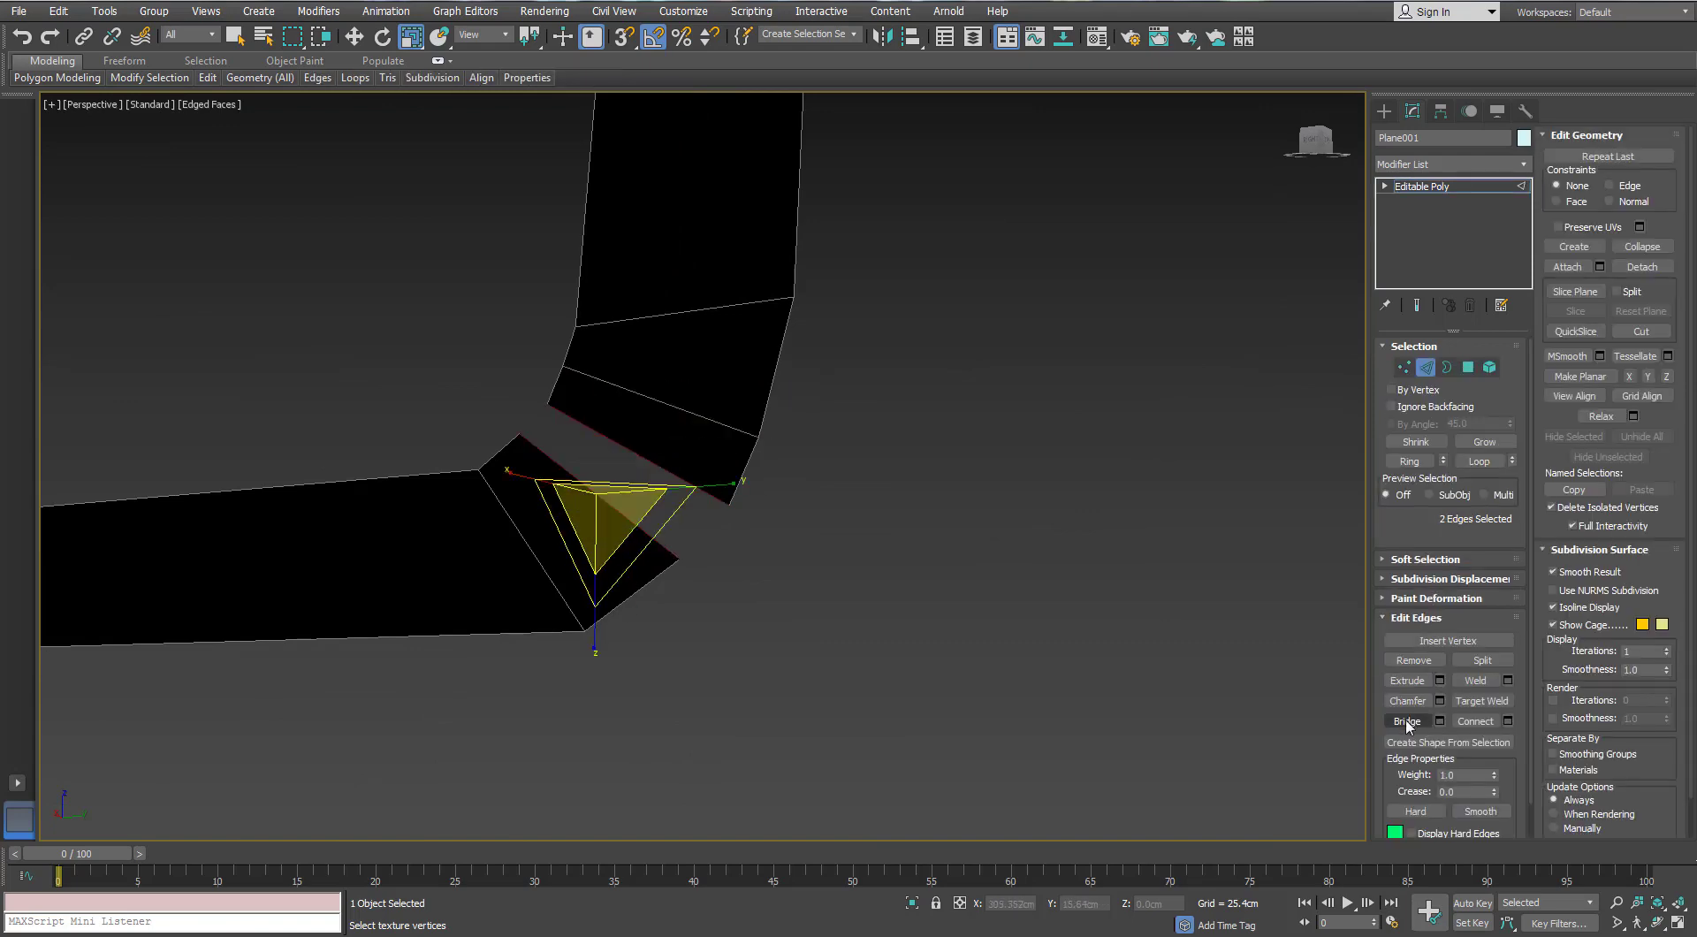
Select all 14 vertices of the strip and scale them flat along X
middle_click_drag(831, 570, 424, 468, "alt")
left_click(1405, 367)
left_click_drag(309, 326, 563, 753)
middle_click_drag(563, 647, 591, 665, "alt")
left_click_drag(344, 595, 1267, 598)
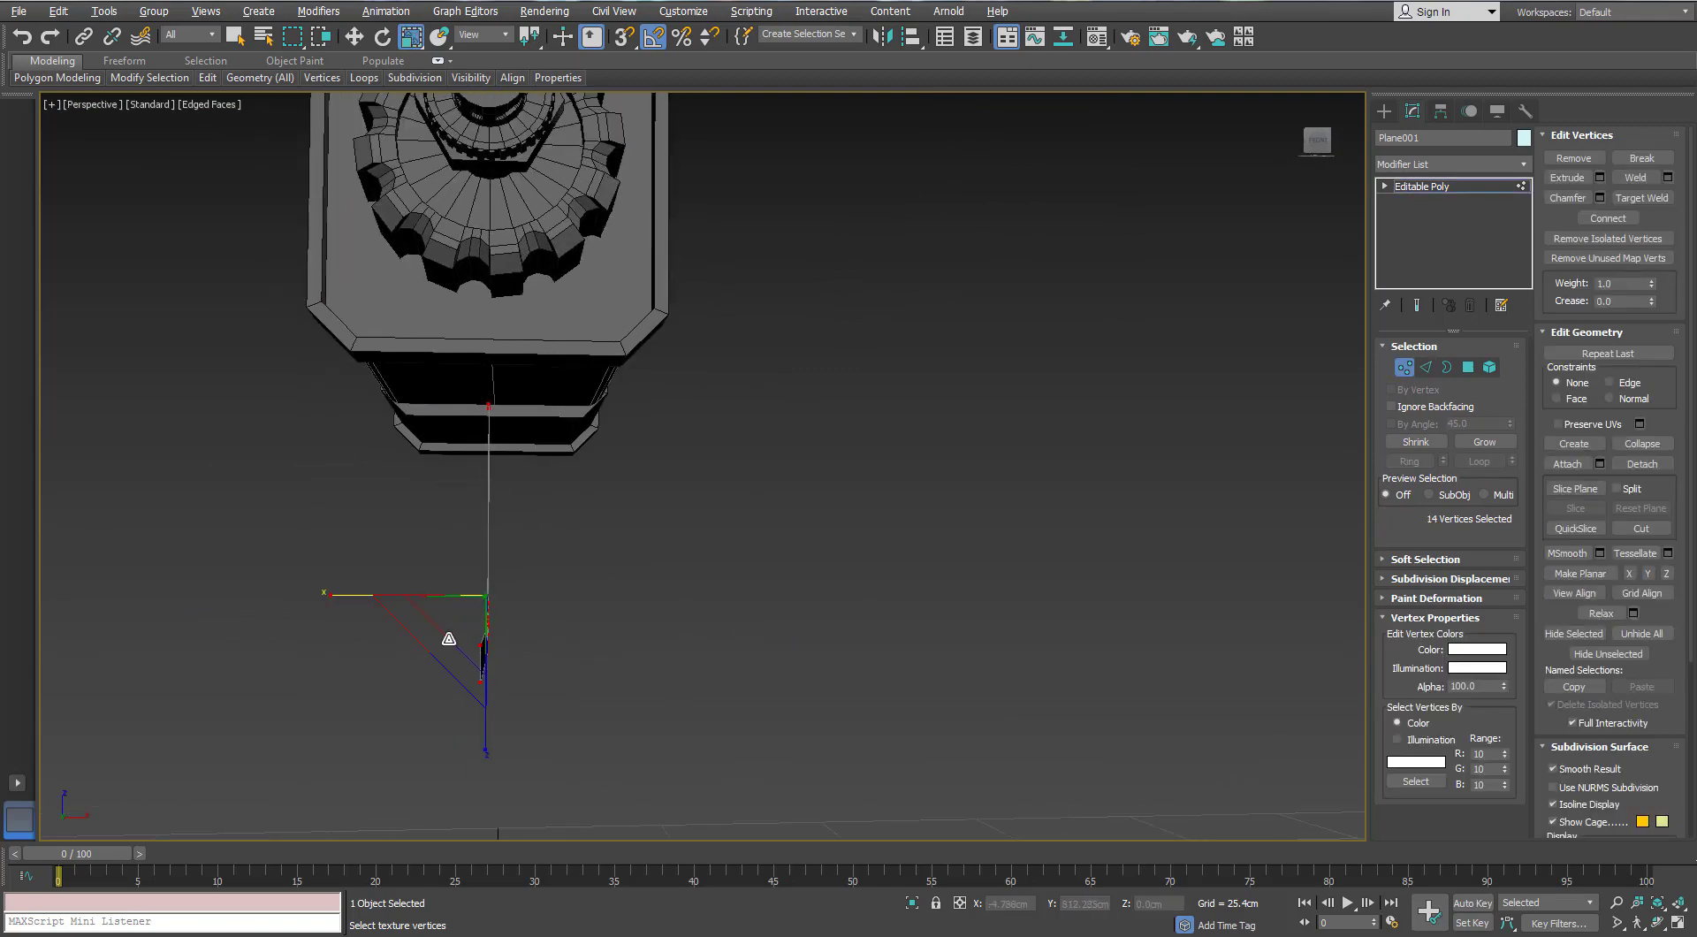
left_click_drag(99, 653, 99, 652)
middle_click_drag(1126, 505, 1218, 521, "alt")
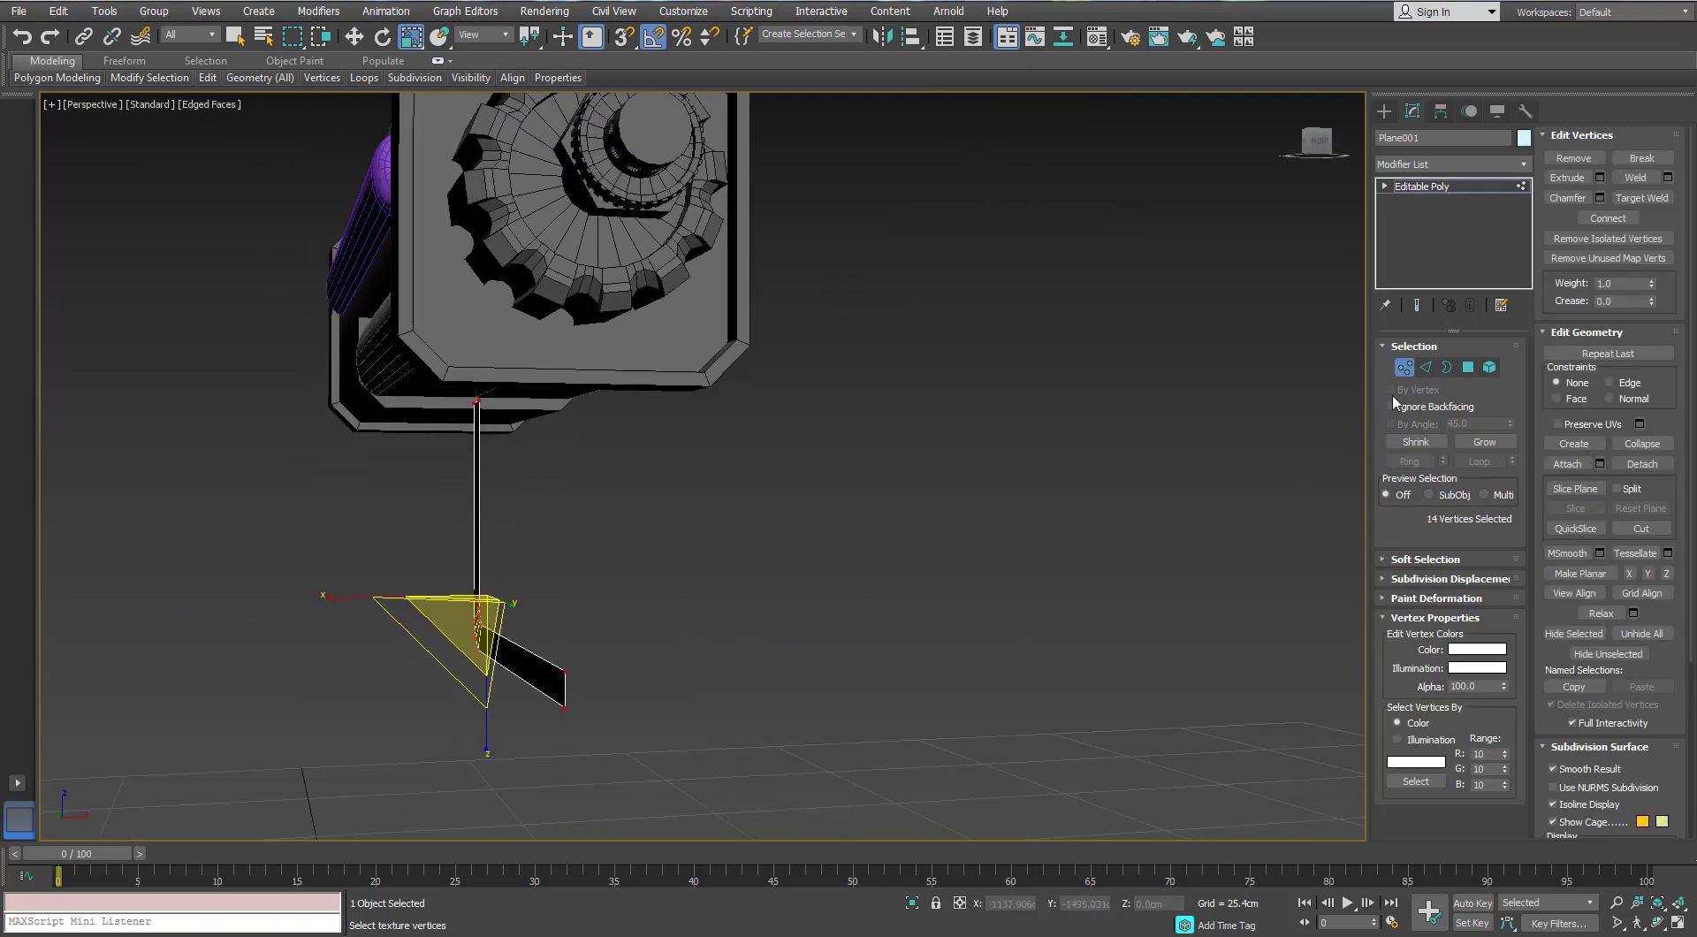
Add a Shell modifier to the flat strip and move it along X to centre it beneath the body
left_click(1405, 368)
left_click(1526, 165)
type("sh")
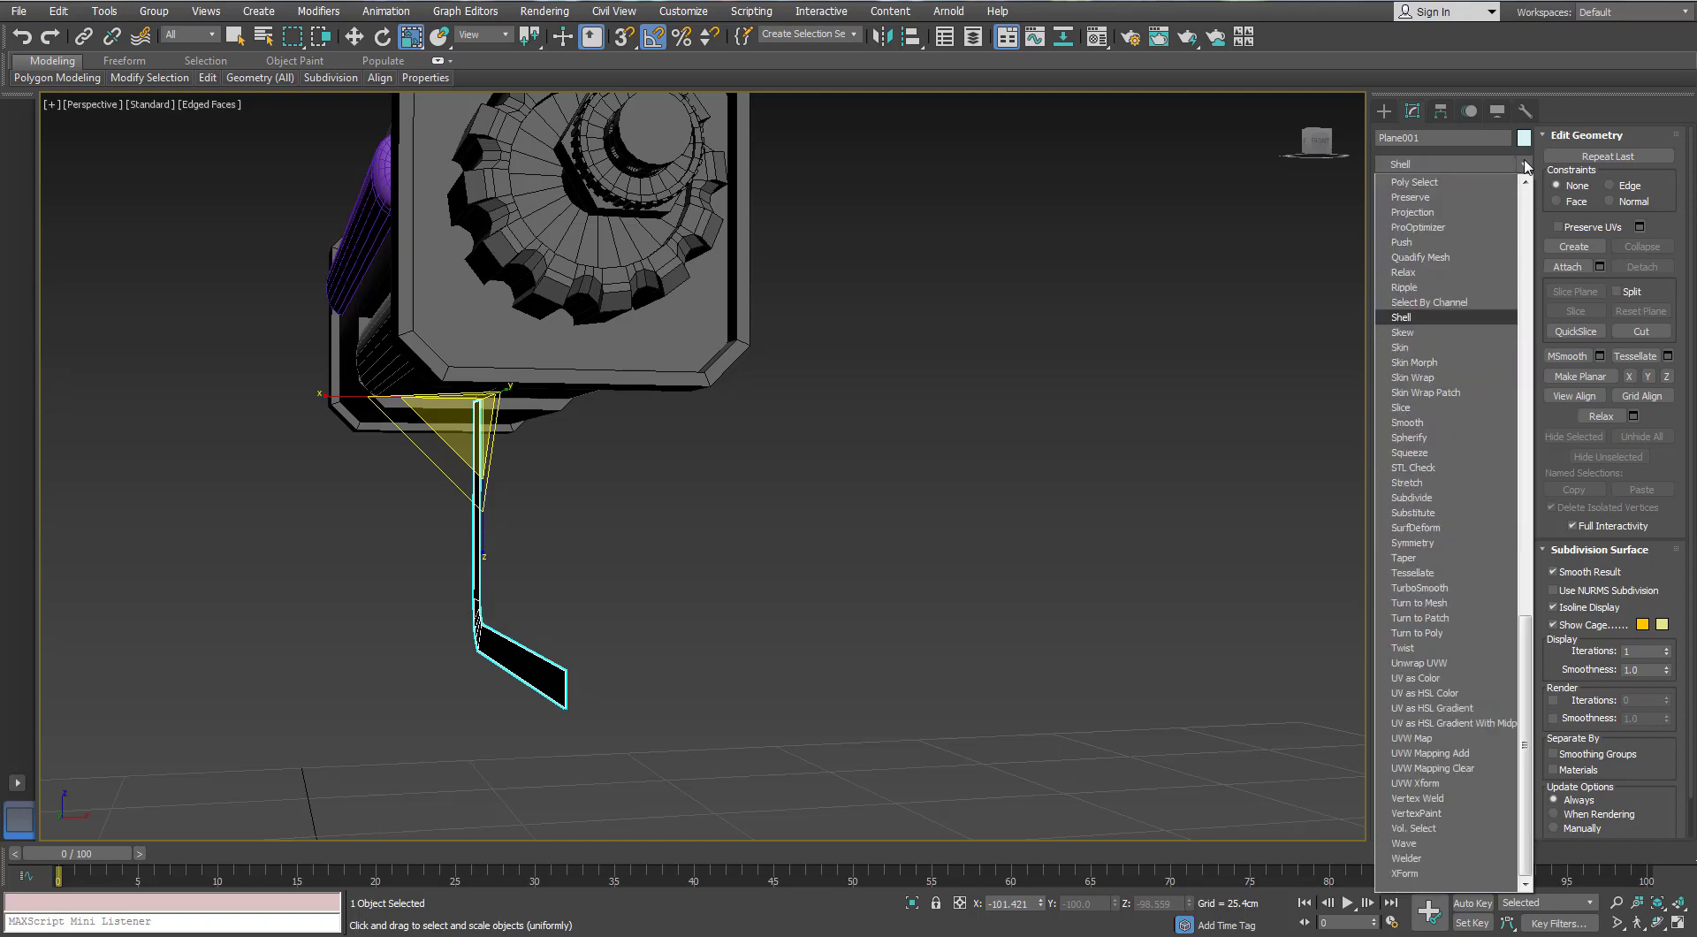
key("Return")
middle_click_drag(460, 498, 431, 470, "alt")
key("w")
middle_click_drag(573, 422, 615, 386, "alt")
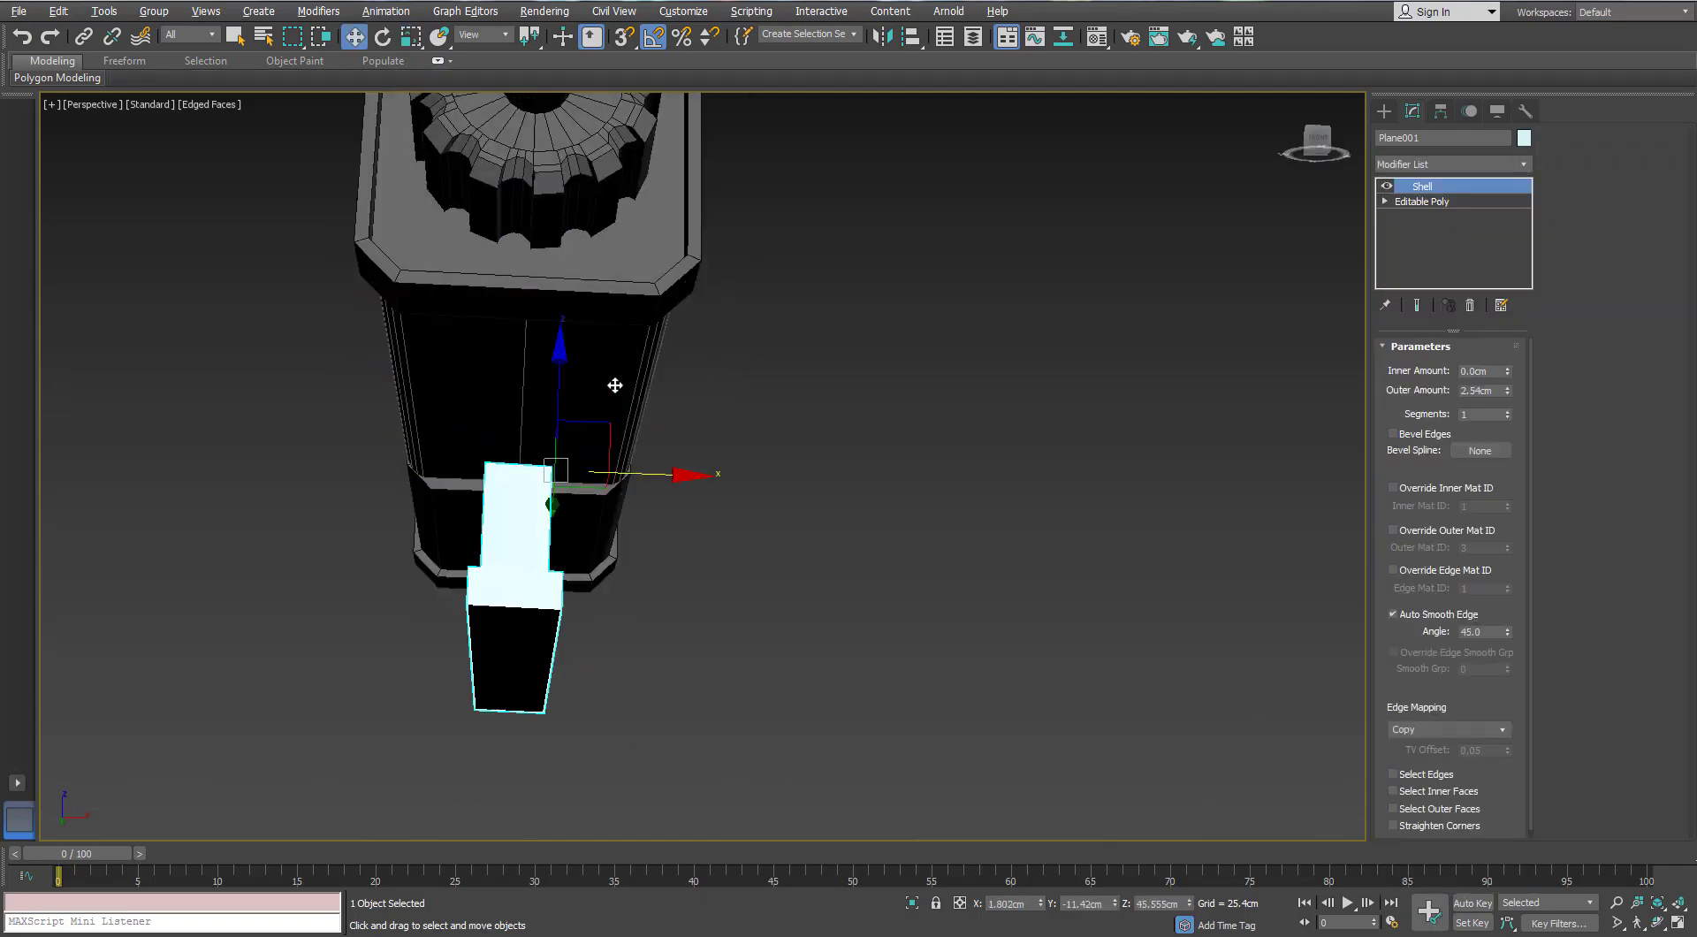
left_click_drag(647, 471, 648, 471)
middle_click_drag(648, 471, 791, 575, "alt")
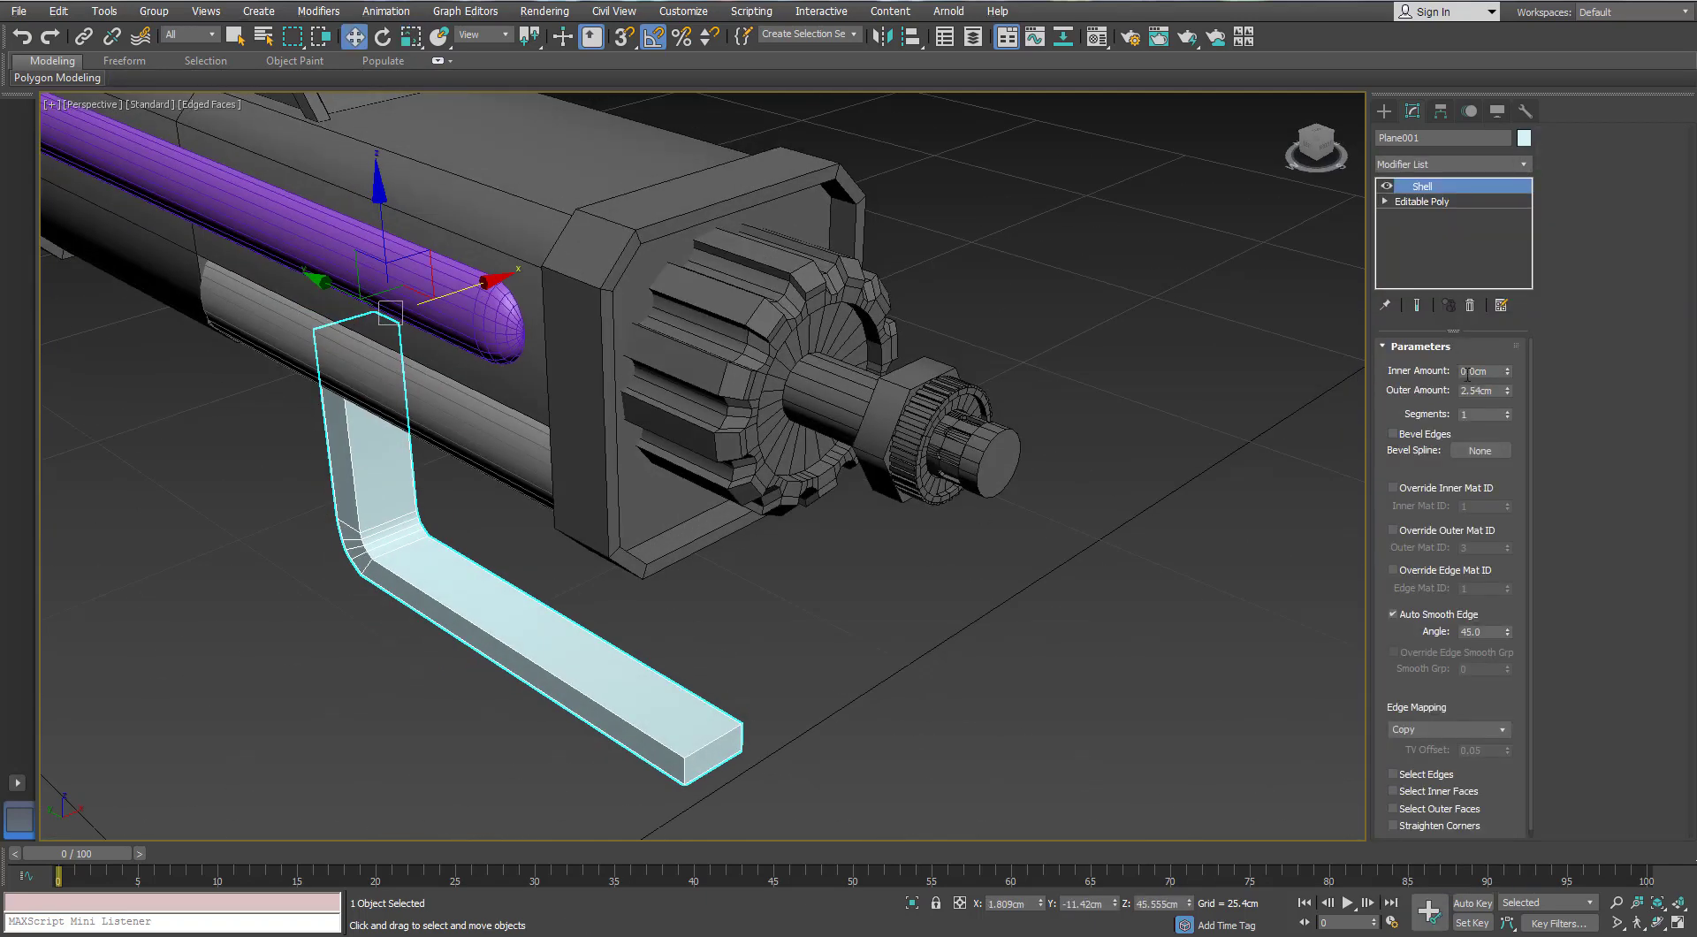
Set the Shell outer amount to 3 cm and convert the bent bracket to Editable Poly
type("3")
key("Return")
middle_click_drag(413, 687, 638, 508, "alt")
key("shift+z")
key("shift+z")
key("shift+z")
key("shift+z")
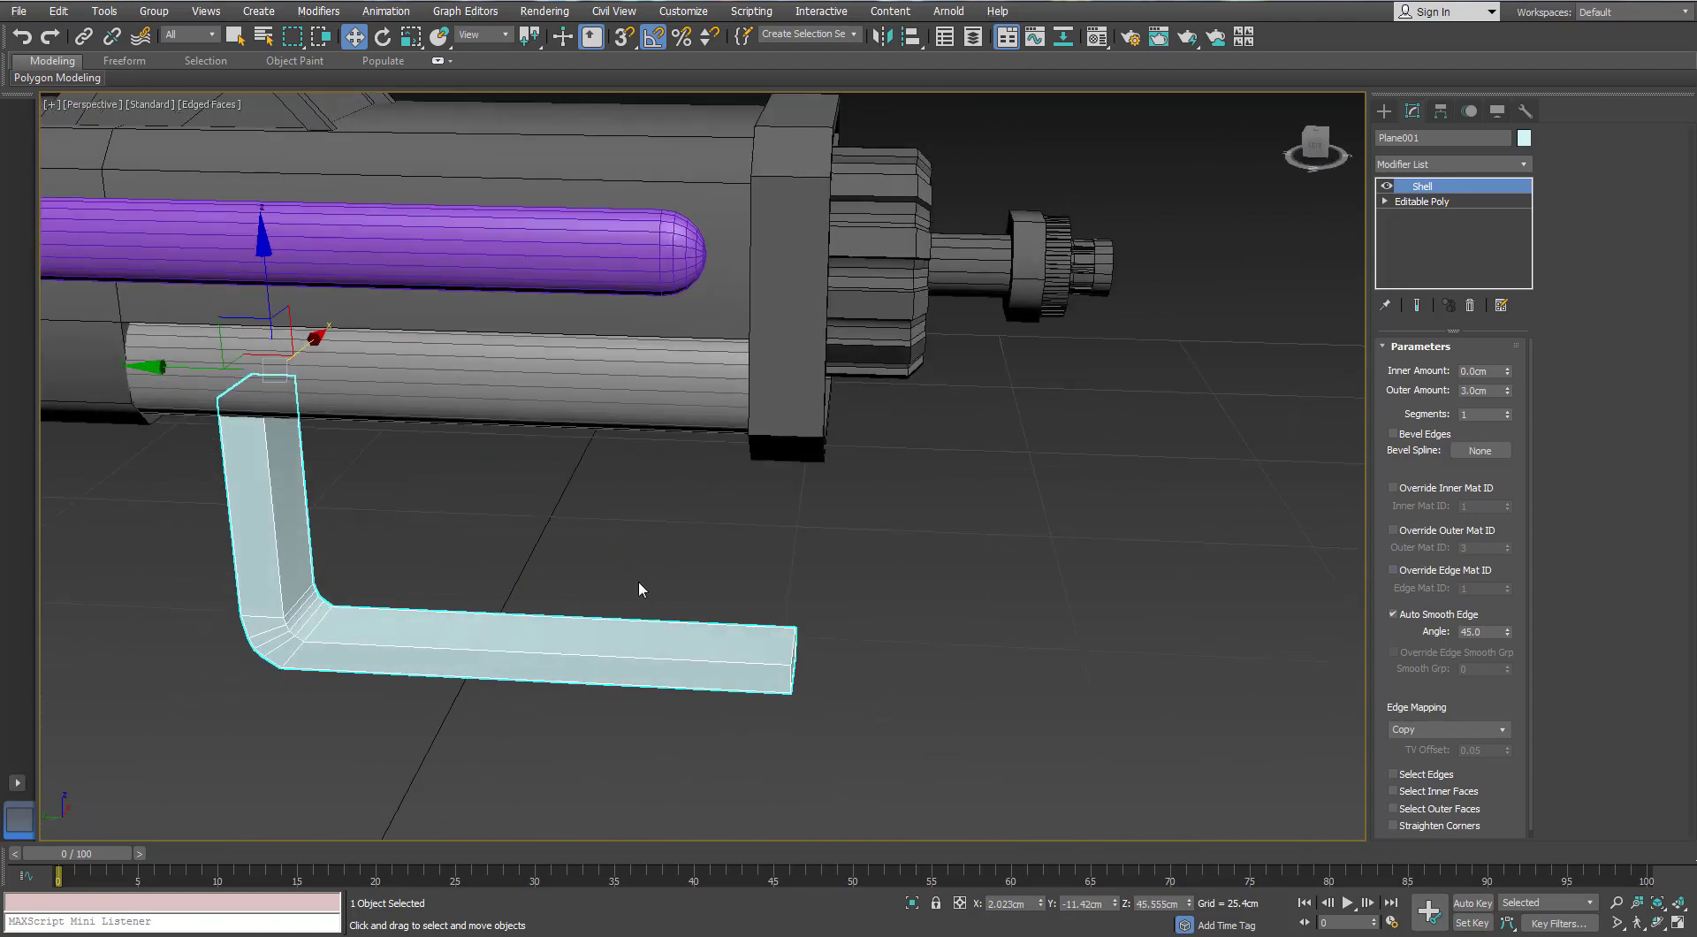
scroll(702, 683, "up", 2)
right_click(776, 651)
left_click(771, 844)
scroll(540, 672, "down", 2)
middle_click_drag(522, 663, 555, 604, "alt")
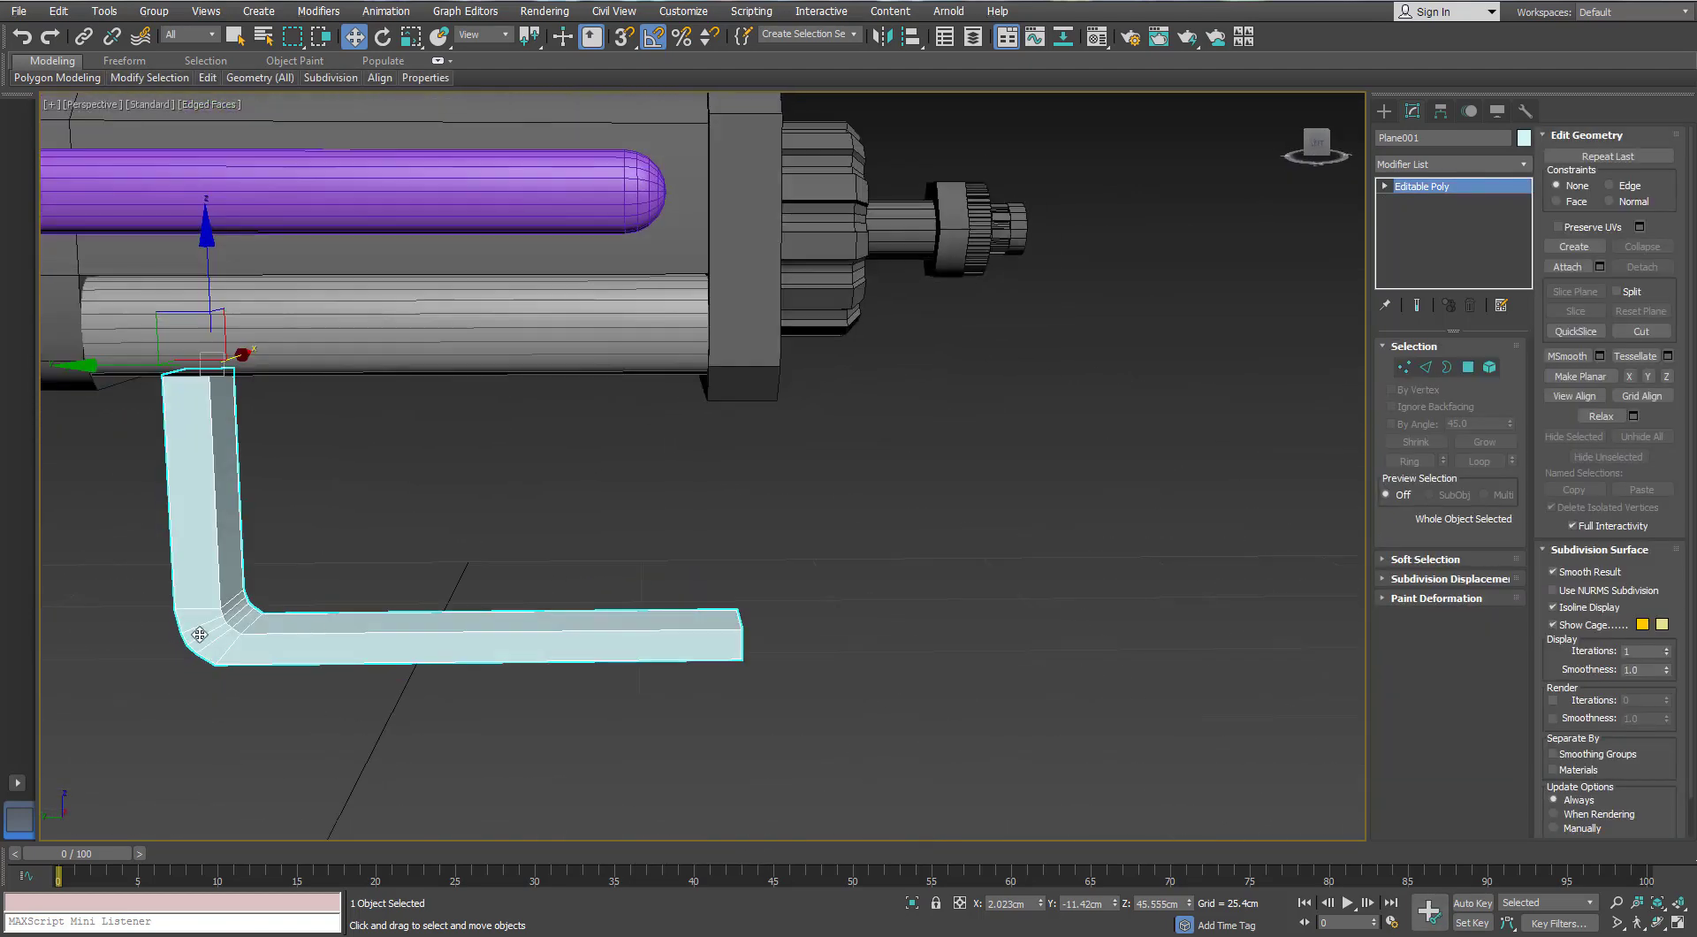
Delete the end polygon at the free tip of the horizontal arm
middle_click_drag(808, 609, 812, 626, "alt")
key("shift+z")
key("shift+z")
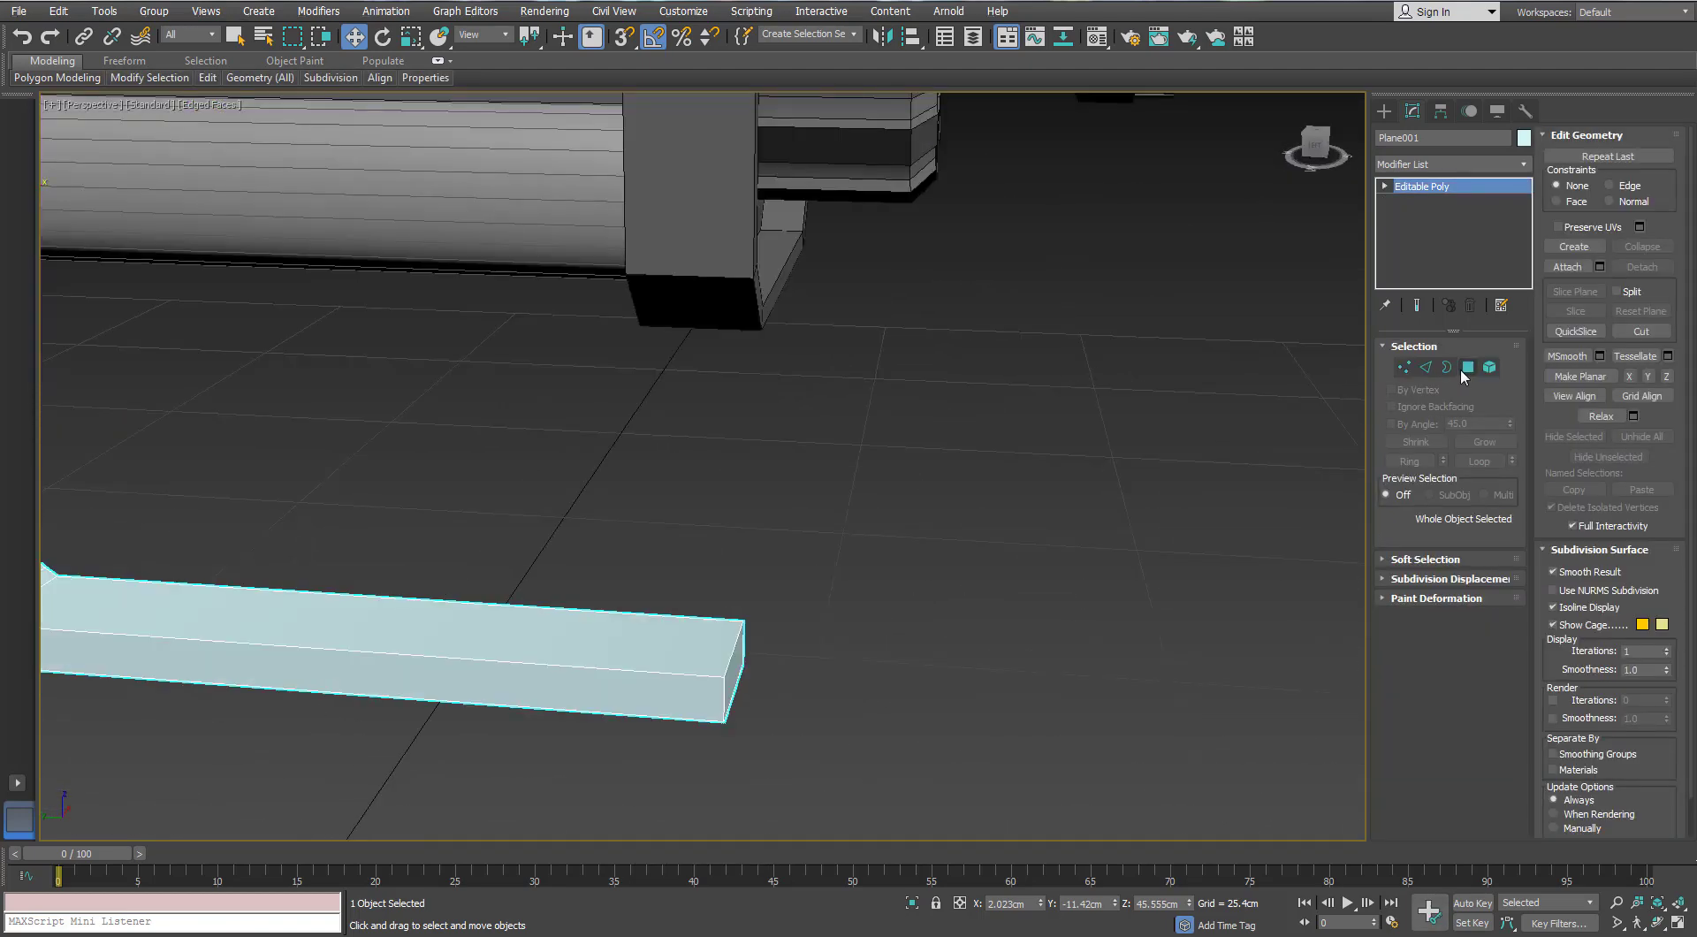
left_click(1450, 368)
left_click(1468, 367)
left_click(733, 673)
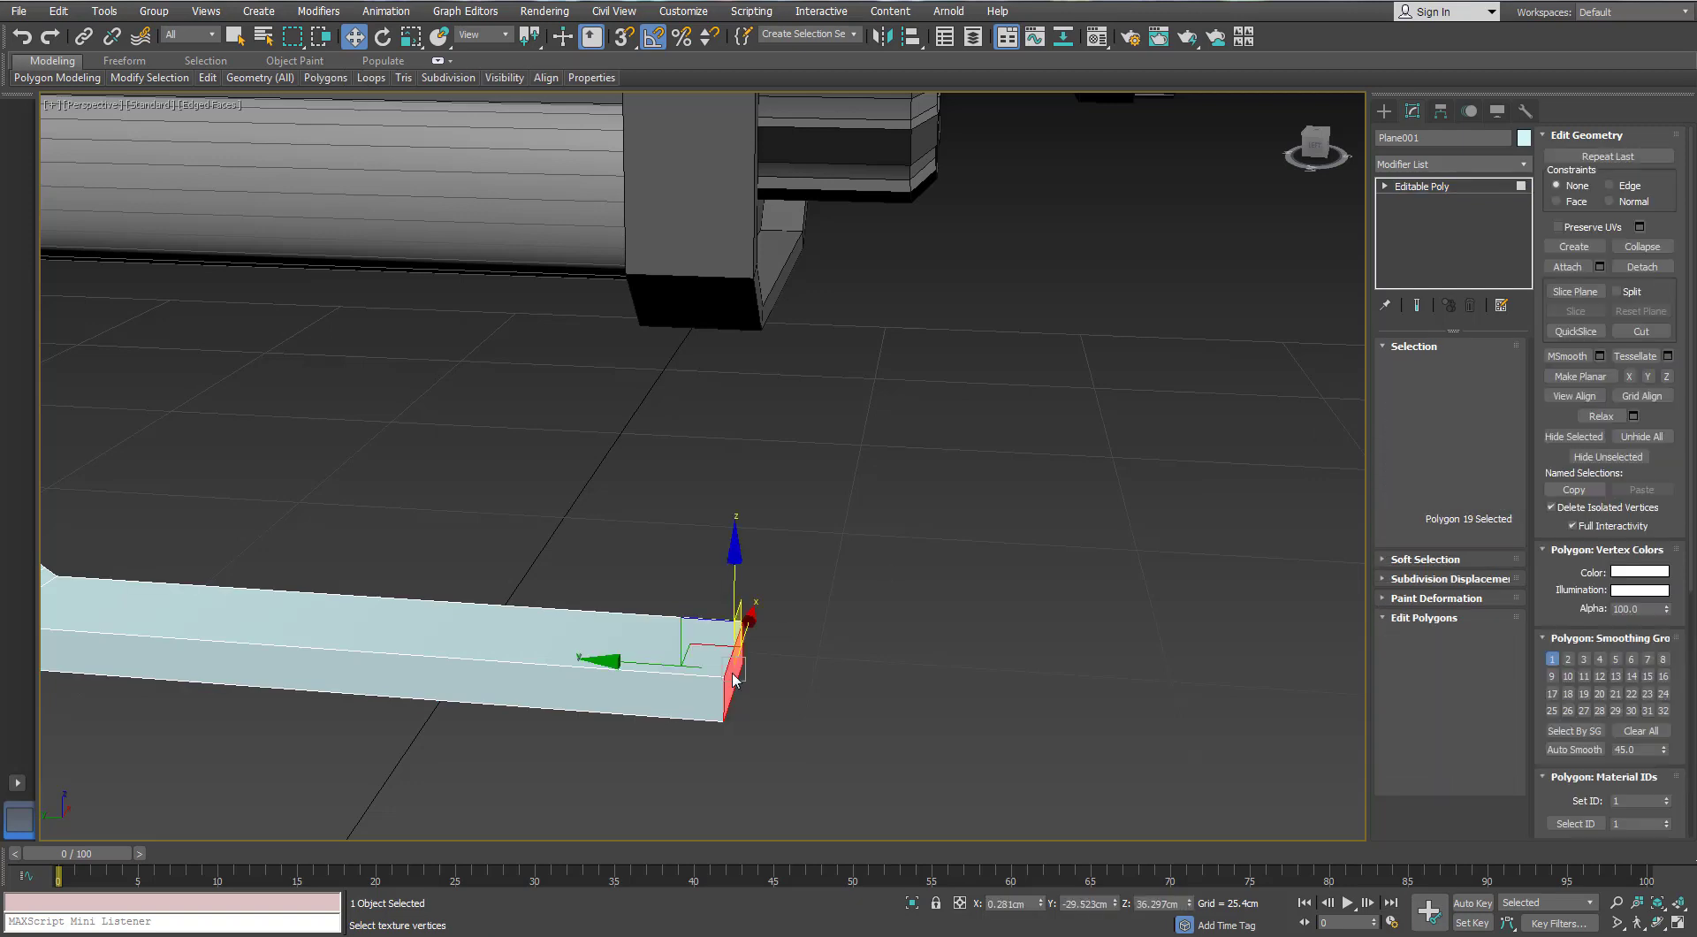
key("Delete")
Extend the open border at the arm's tip outward by a short segment along Y and cap it
left_click(1447, 367)
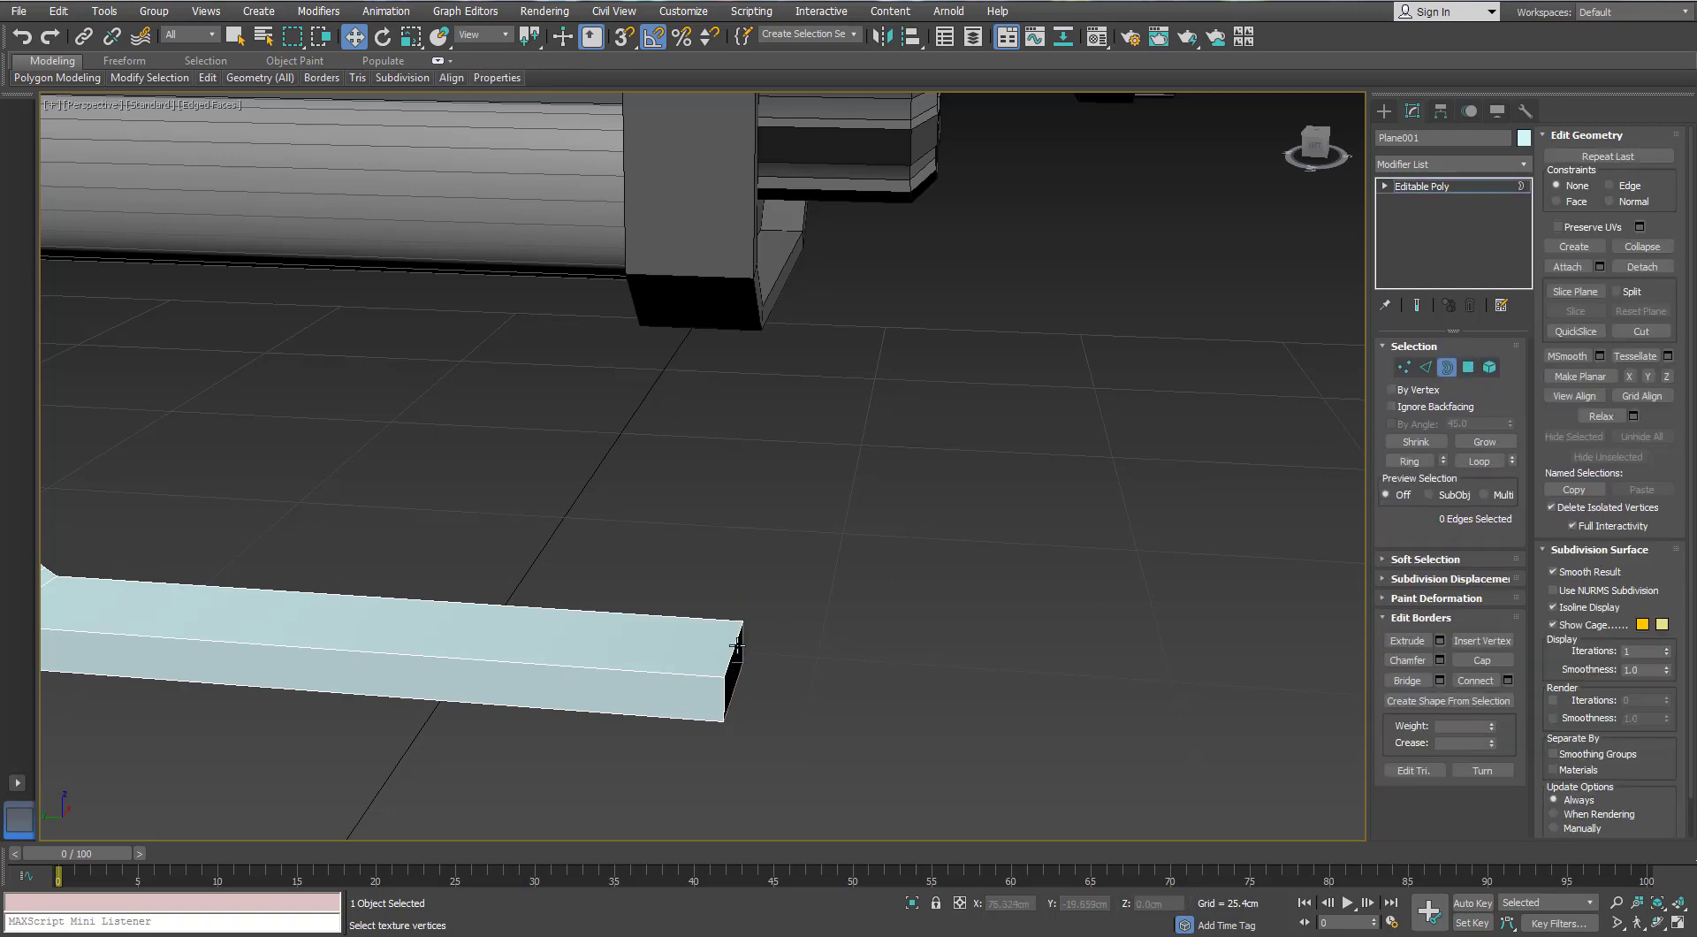
left_click(733, 649)
scroll(733, 650, "up", 5)
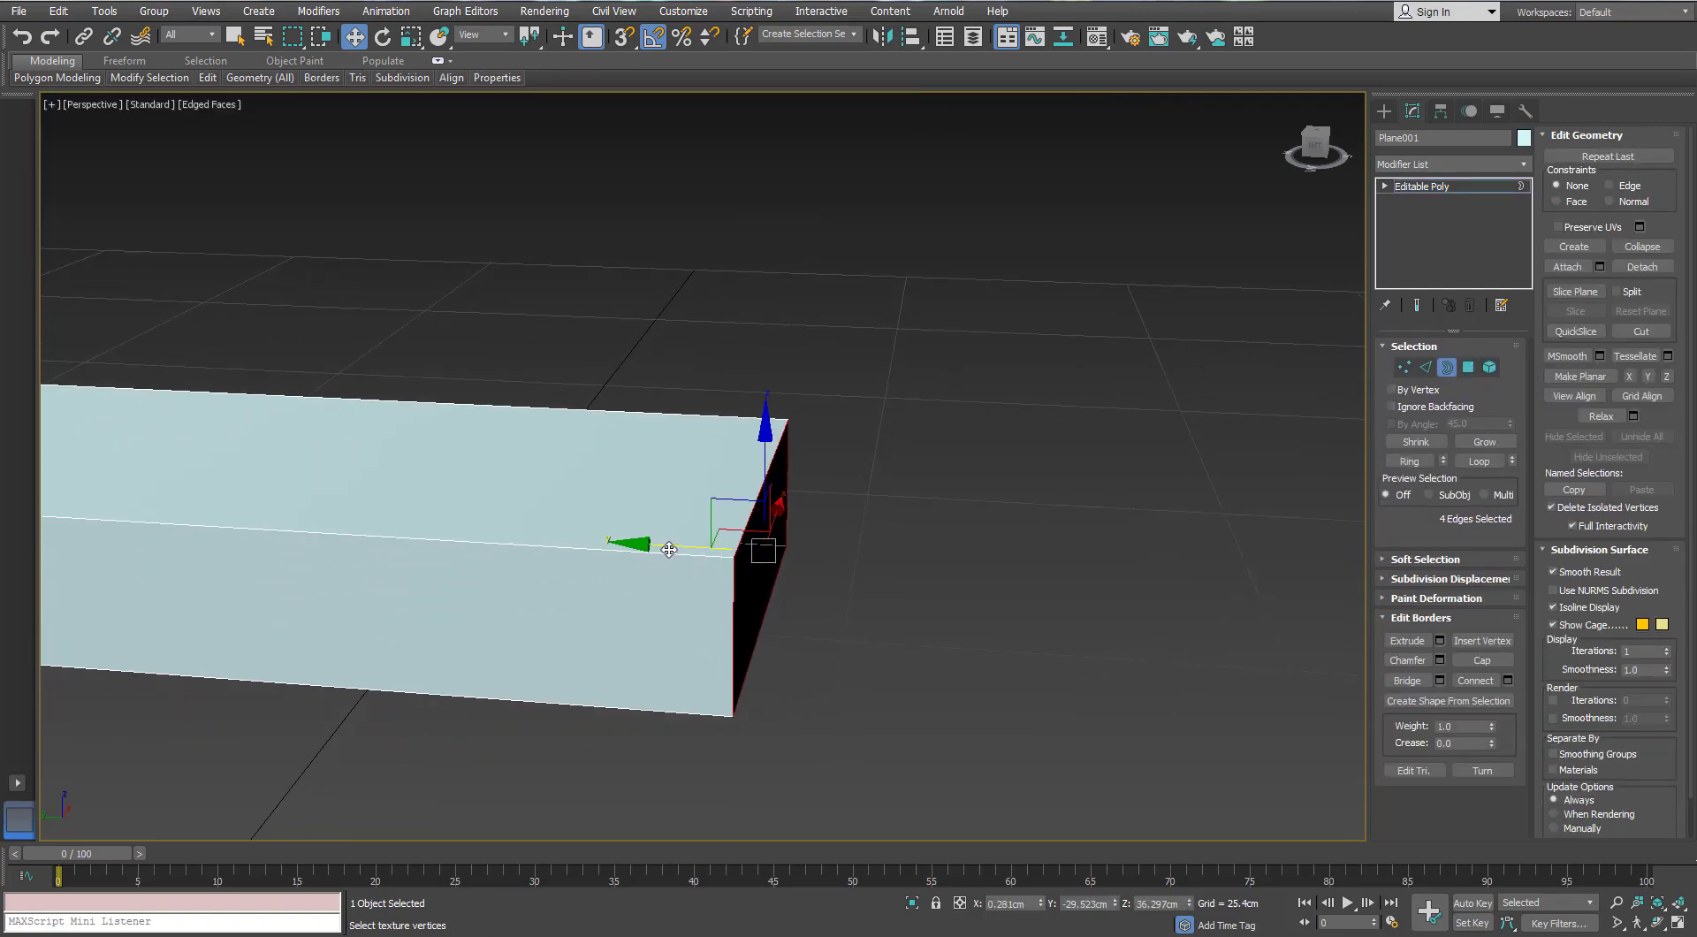
left_click_drag(669, 550, 721, 553, "shift")
middle_click_drag(760, 557, 720, 560, "alt")
left_click(1483, 661)
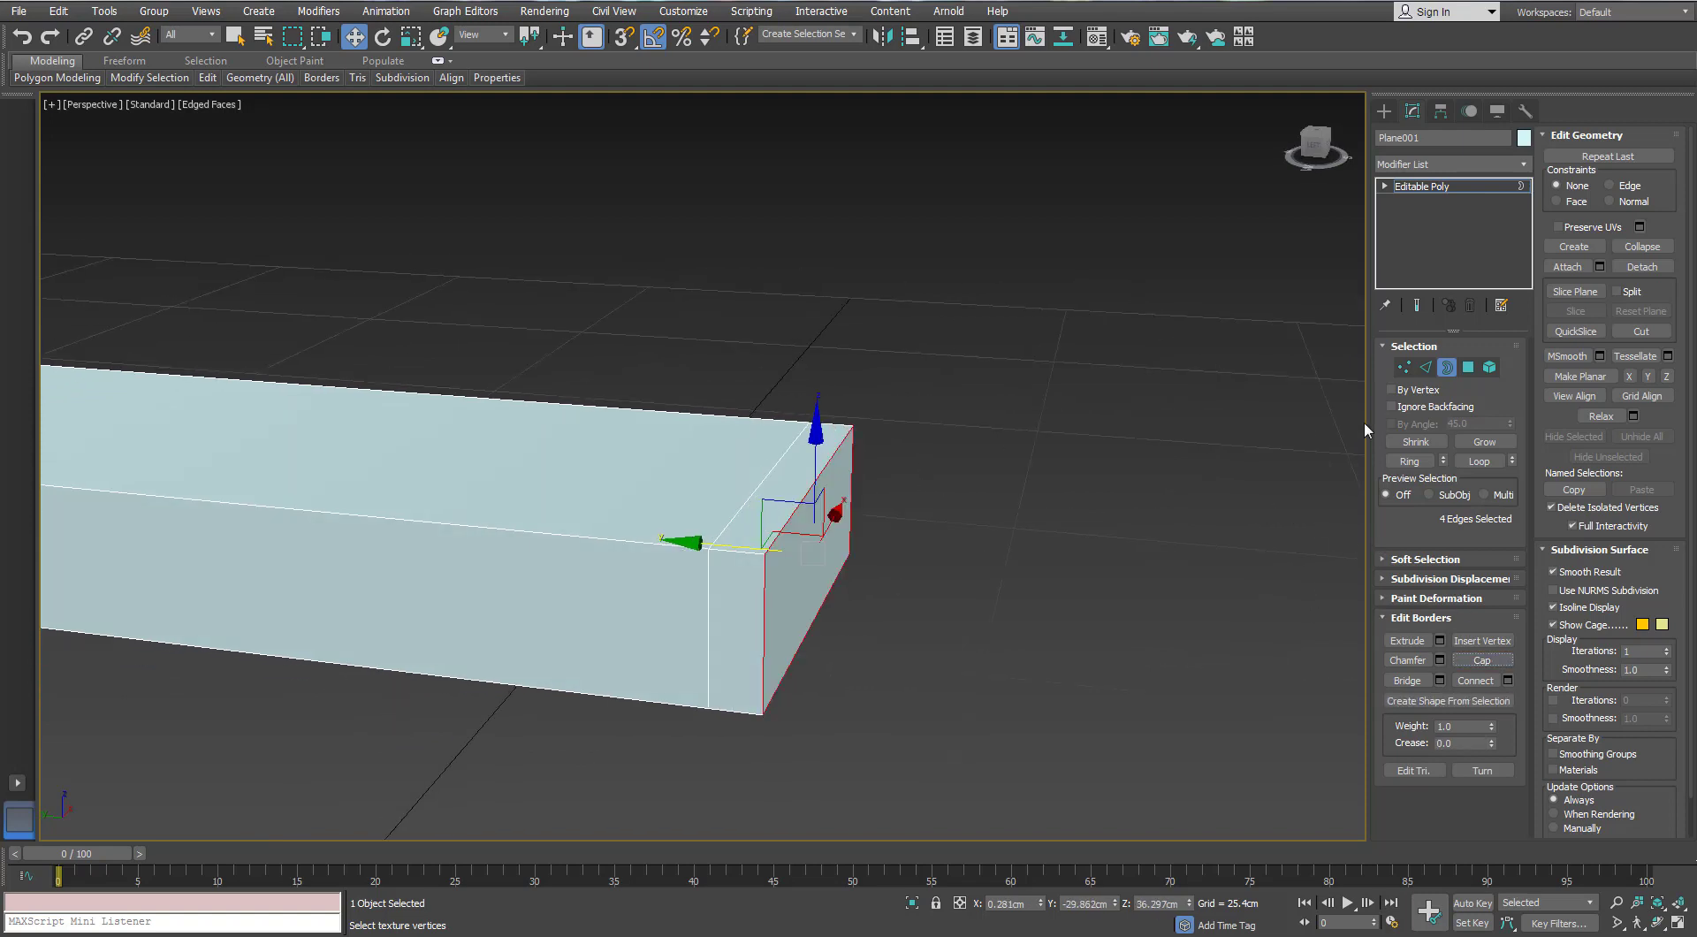
Chamfer the edge loop near the arm's tip by 0.05 cm
key("2")
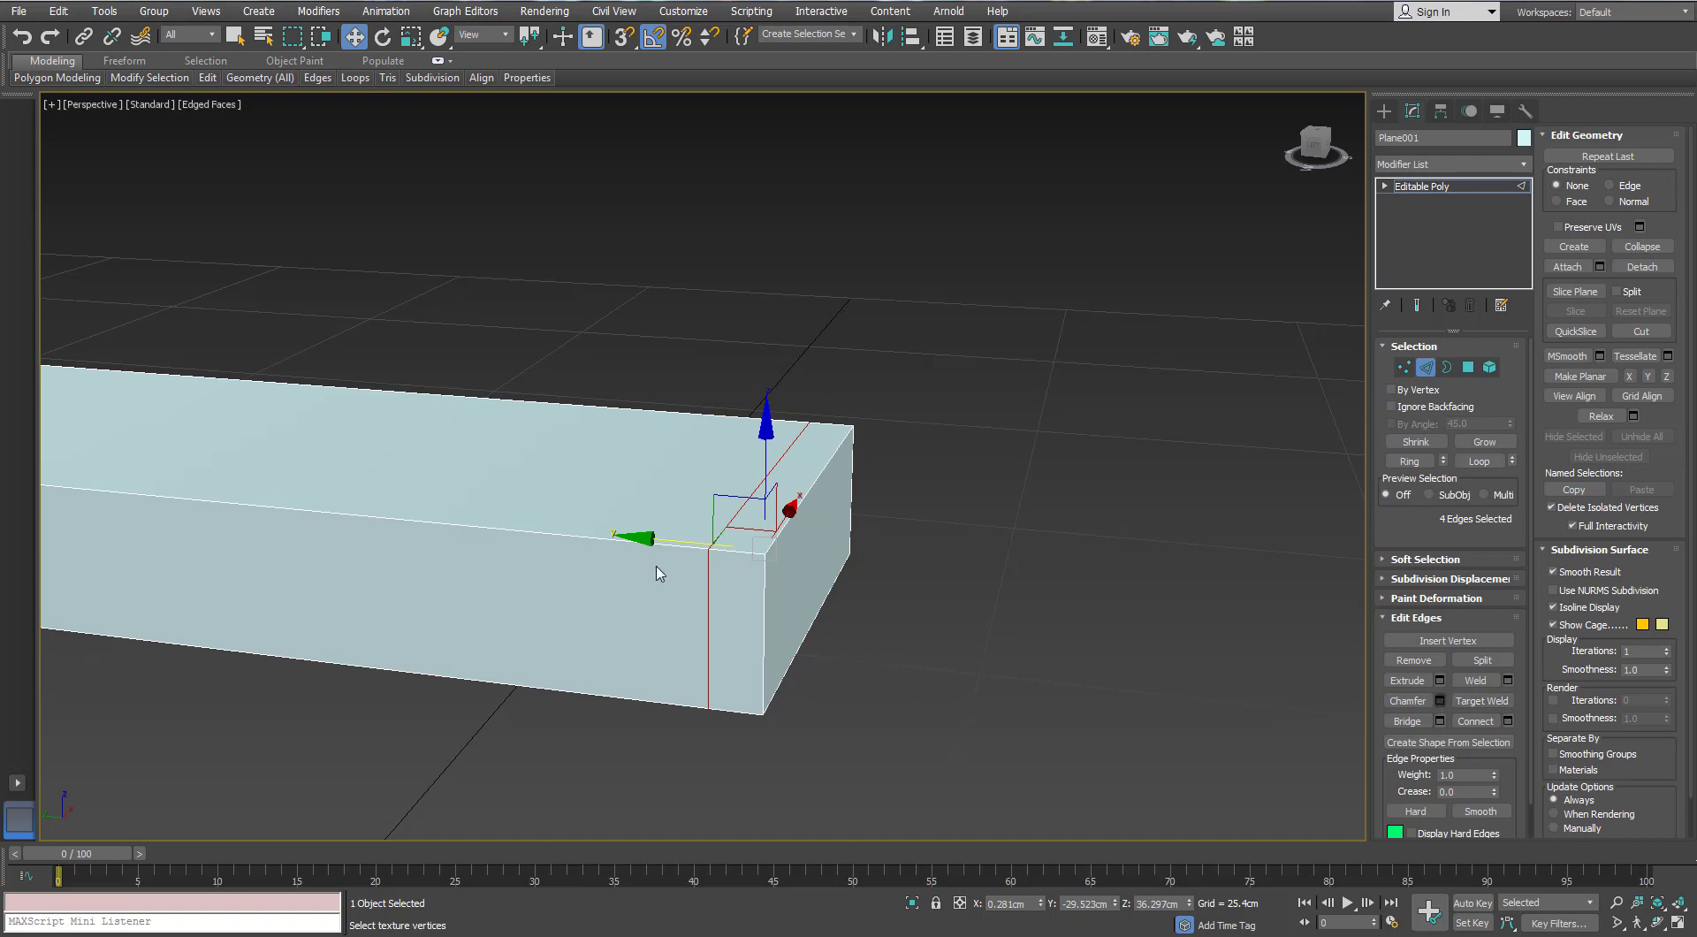
middle_click_drag(656, 574, 707, 585, "alt")
left_click(1439, 701)
right_click(1089, 478)
left_click_drag(1089, 480, 1089, 477)
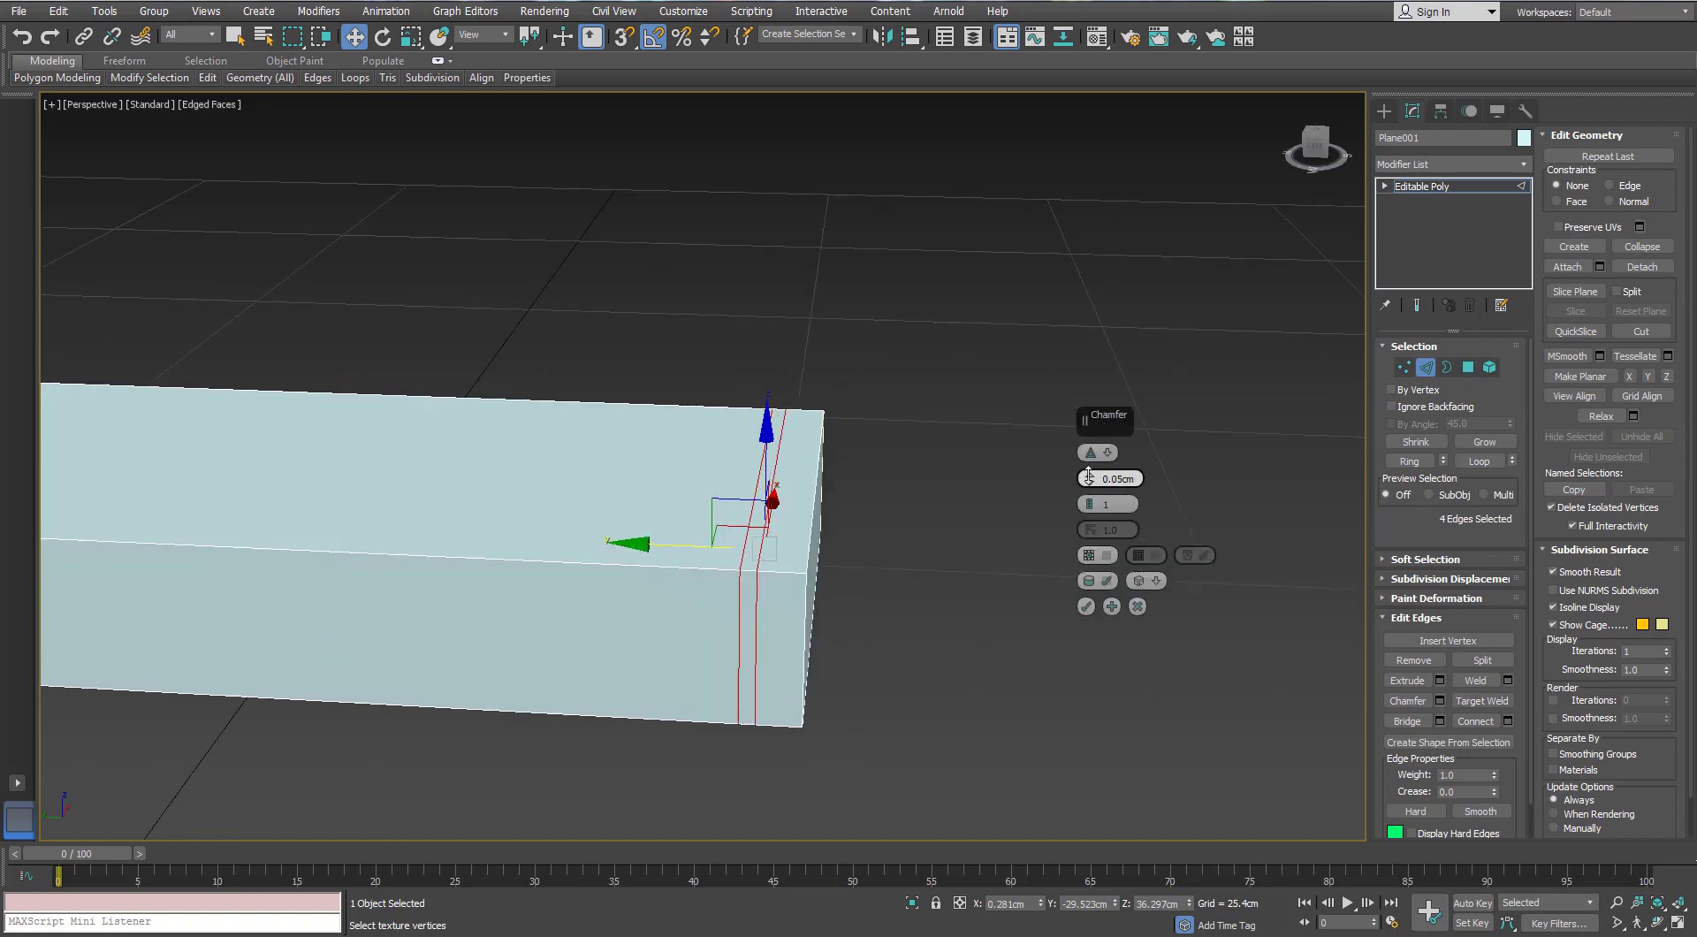
left_click(1086, 606)
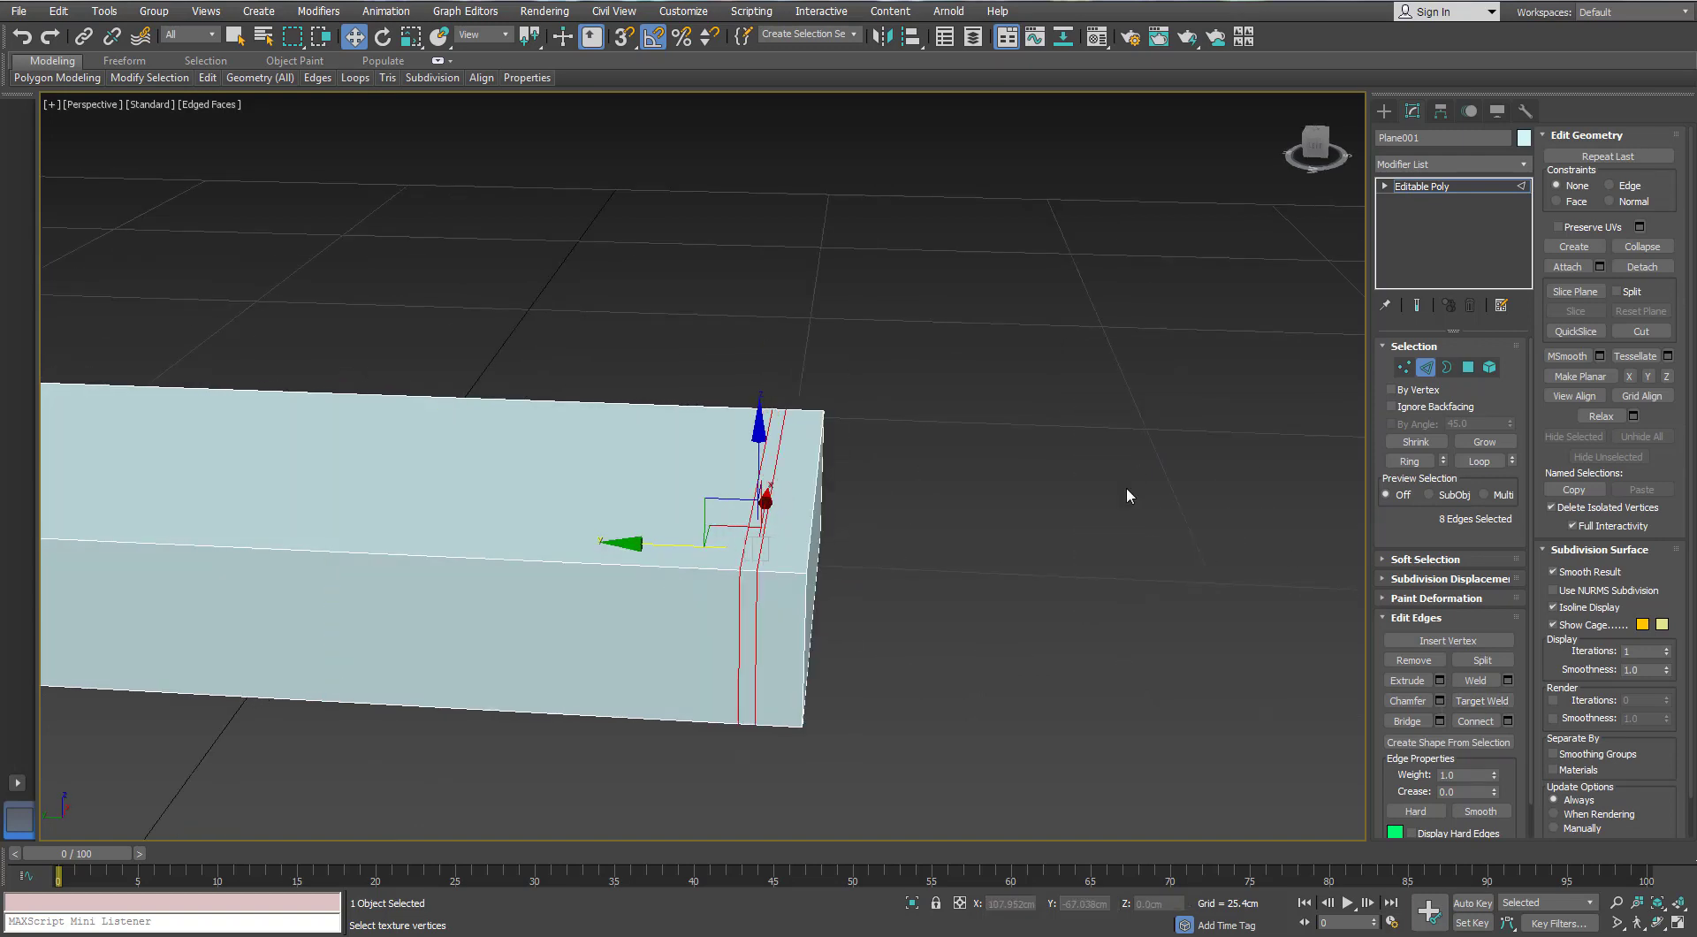
Extrude the narrow band of four polygons between the chamfered loops inward by -0.075 cm along local normals to form a groove
left_click(750, 574)
left_click(1398, 462)
left_click(1466, 369, "ctrl")
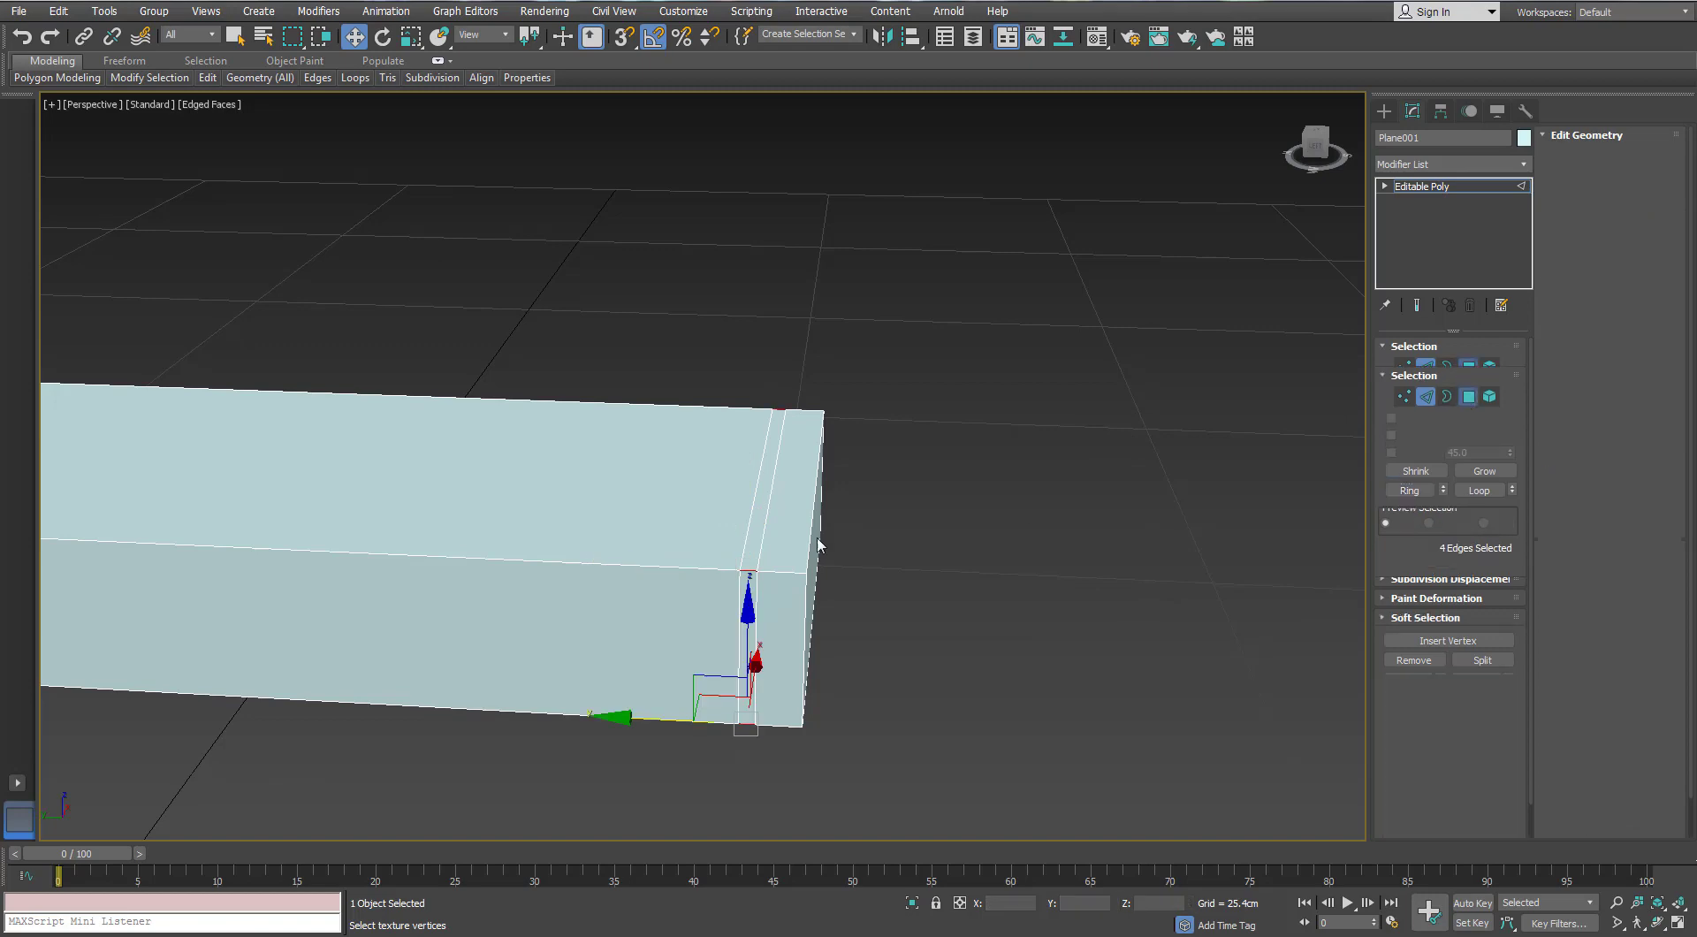
middle_click_drag(819, 545, 875, 513, "alt")
left_click(1439, 660)
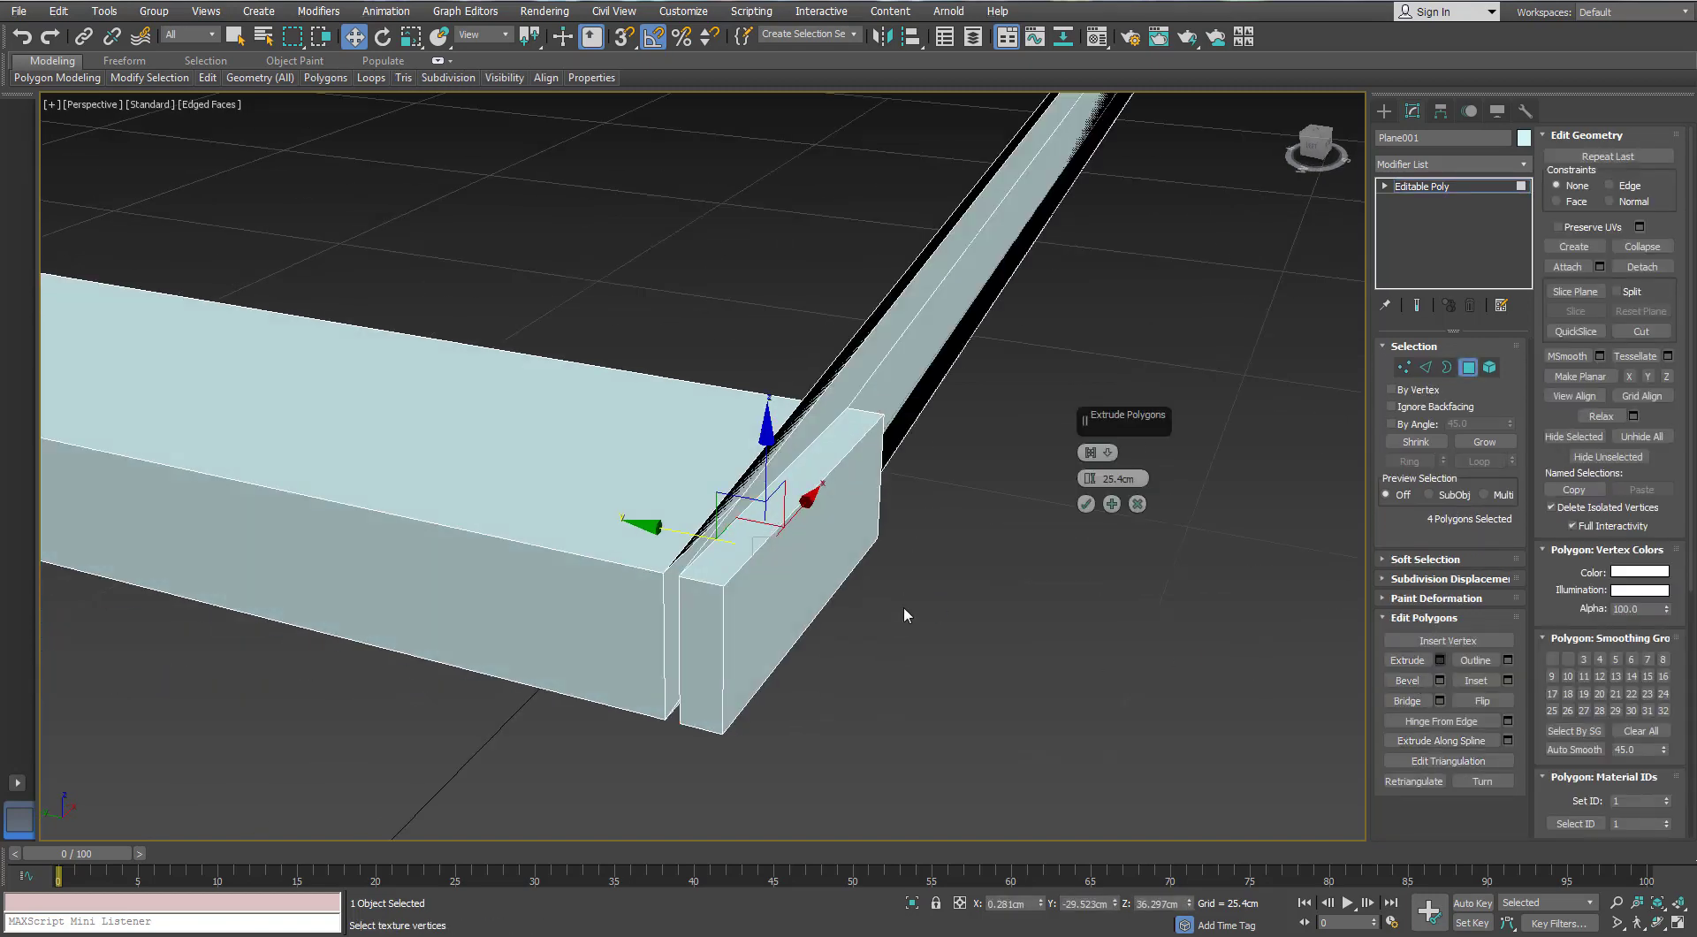
left_click(1106, 454)
left_click(1127, 489)
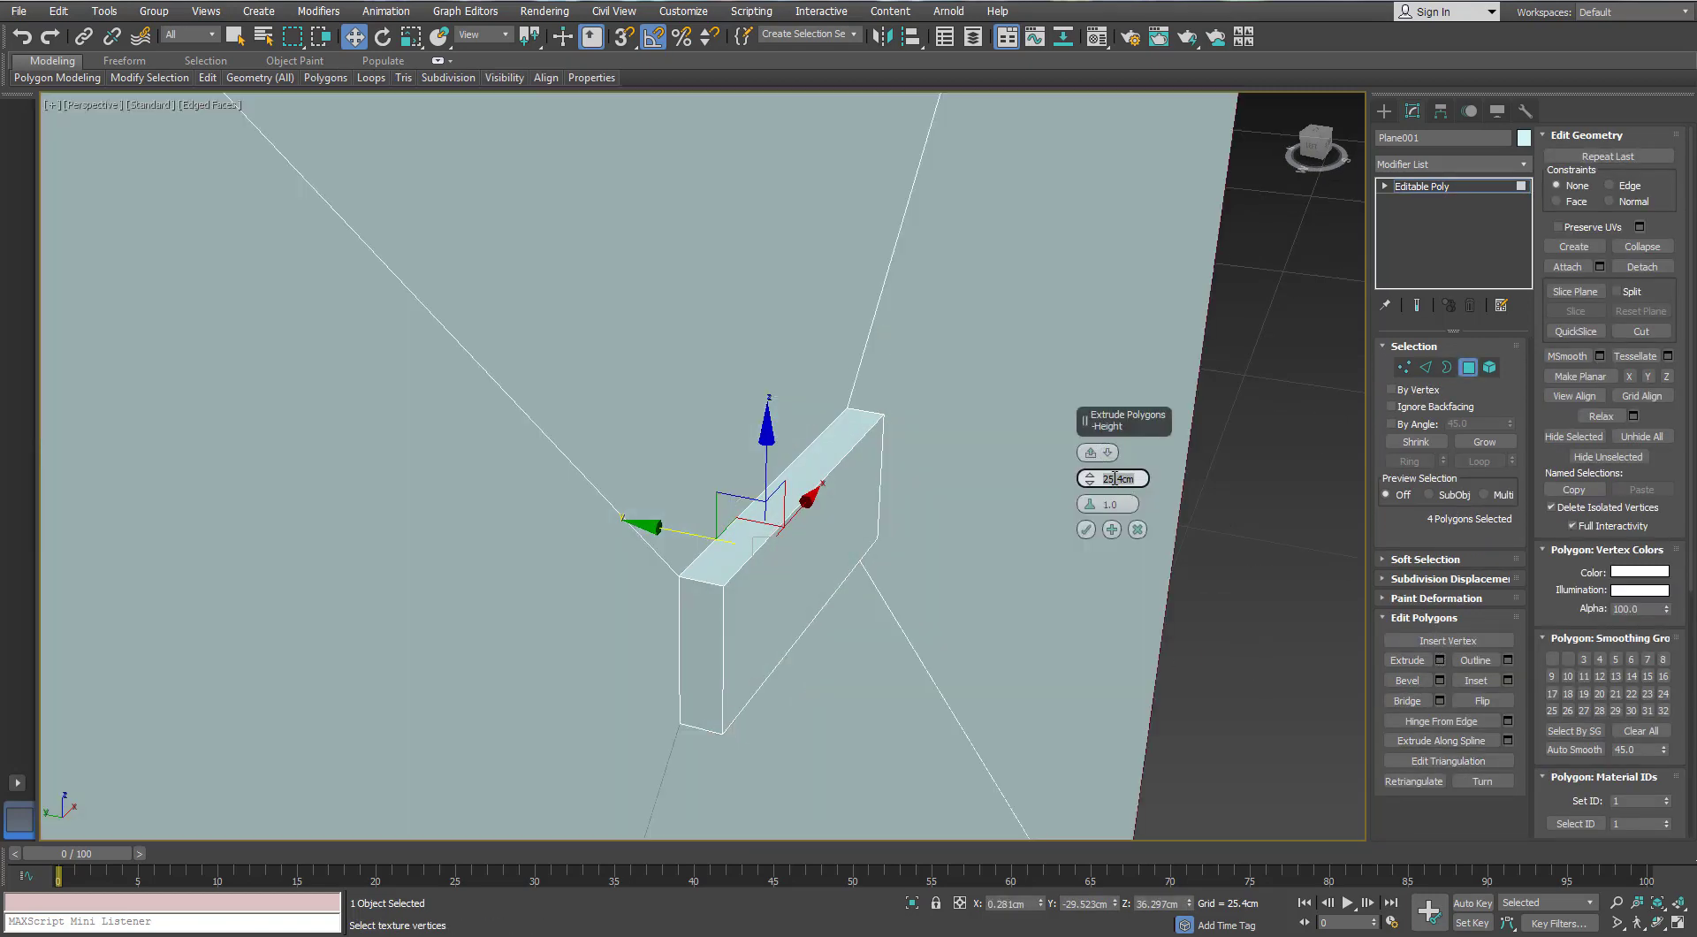
type("0")
key("Return")
left_click(1091, 484)
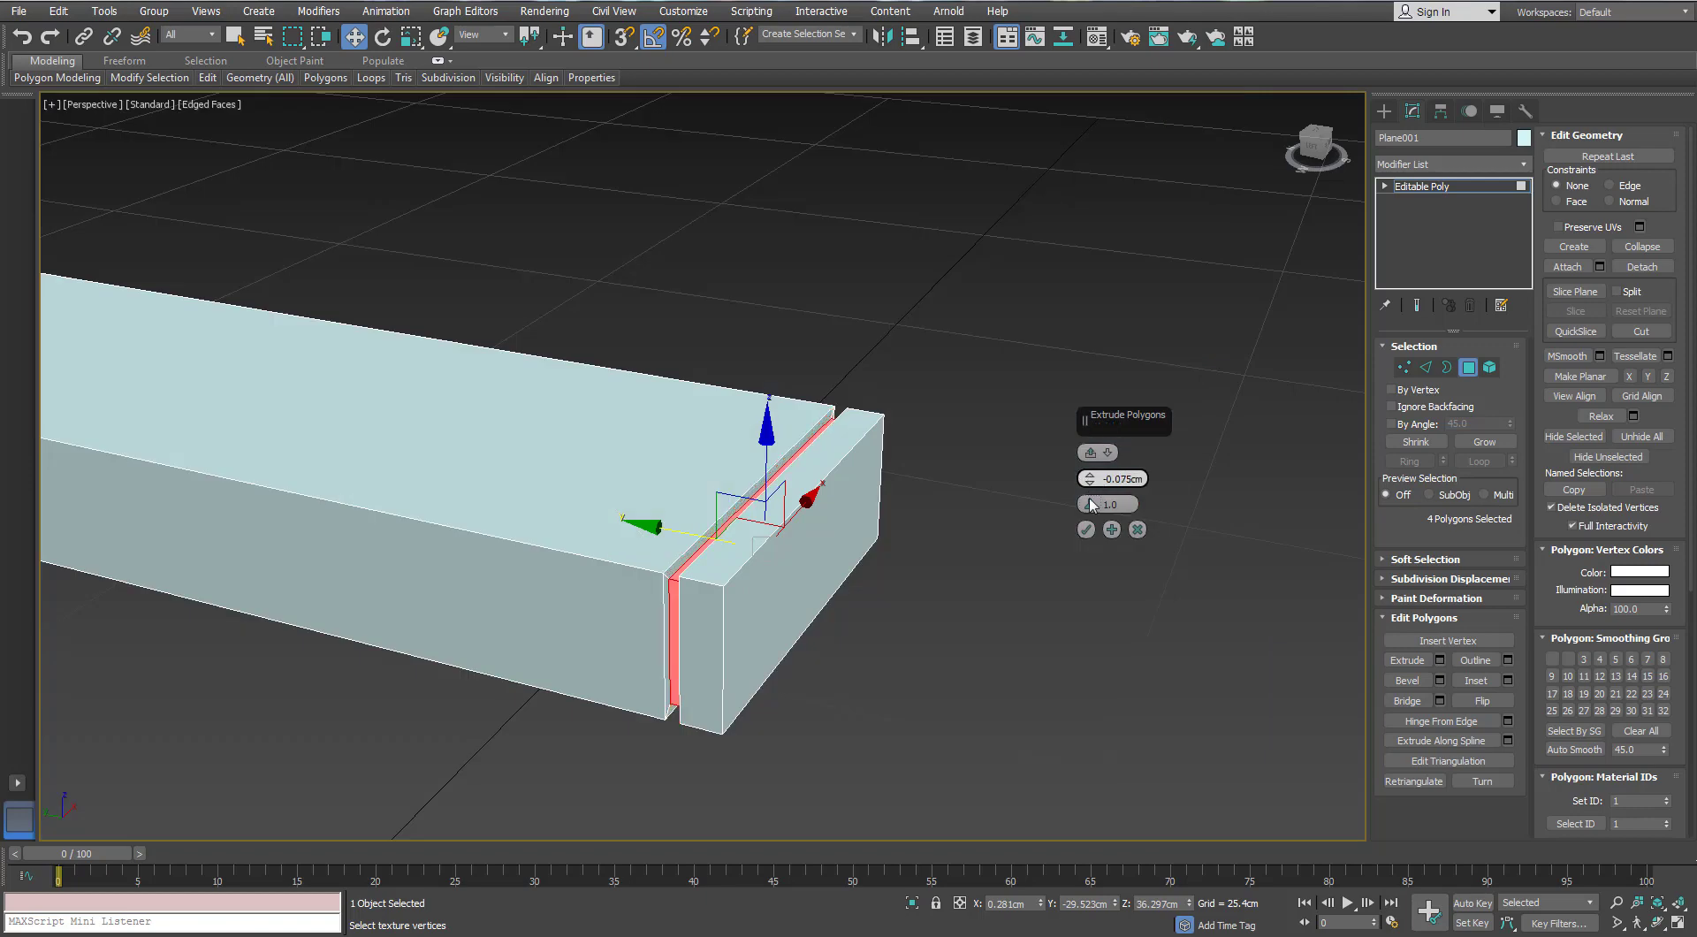
left_click(1087, 528)
left_click(968, 583)
scroll(888, 608, "down", 6)
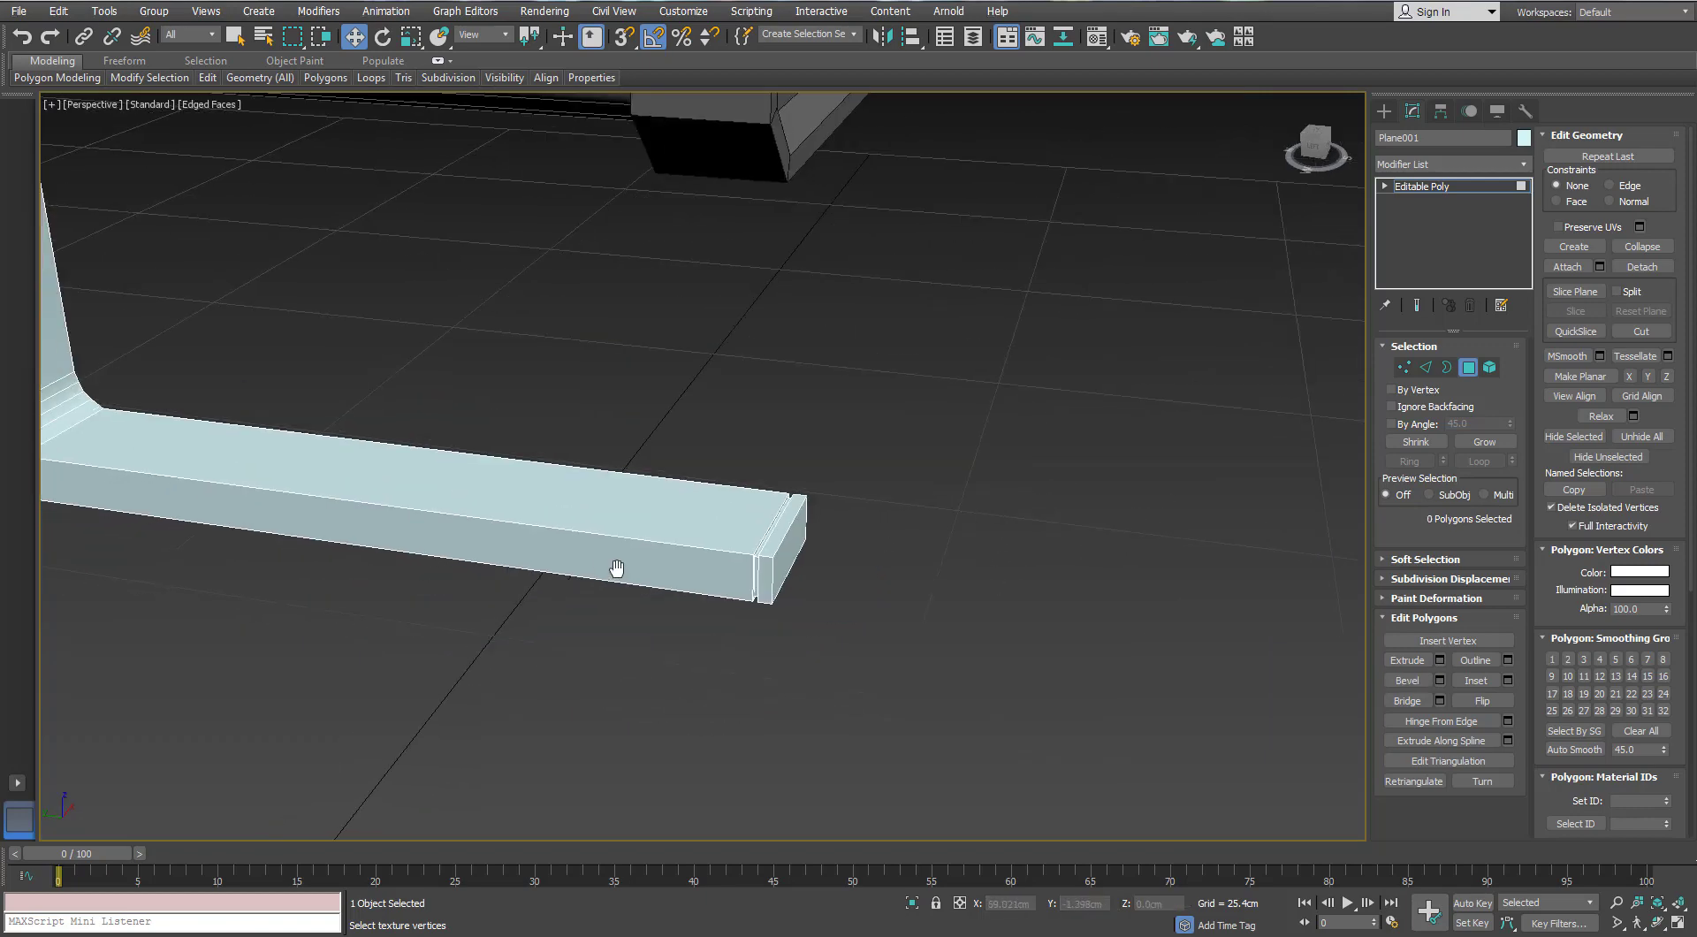
middle_click_drag(616, 576, 704, 540)
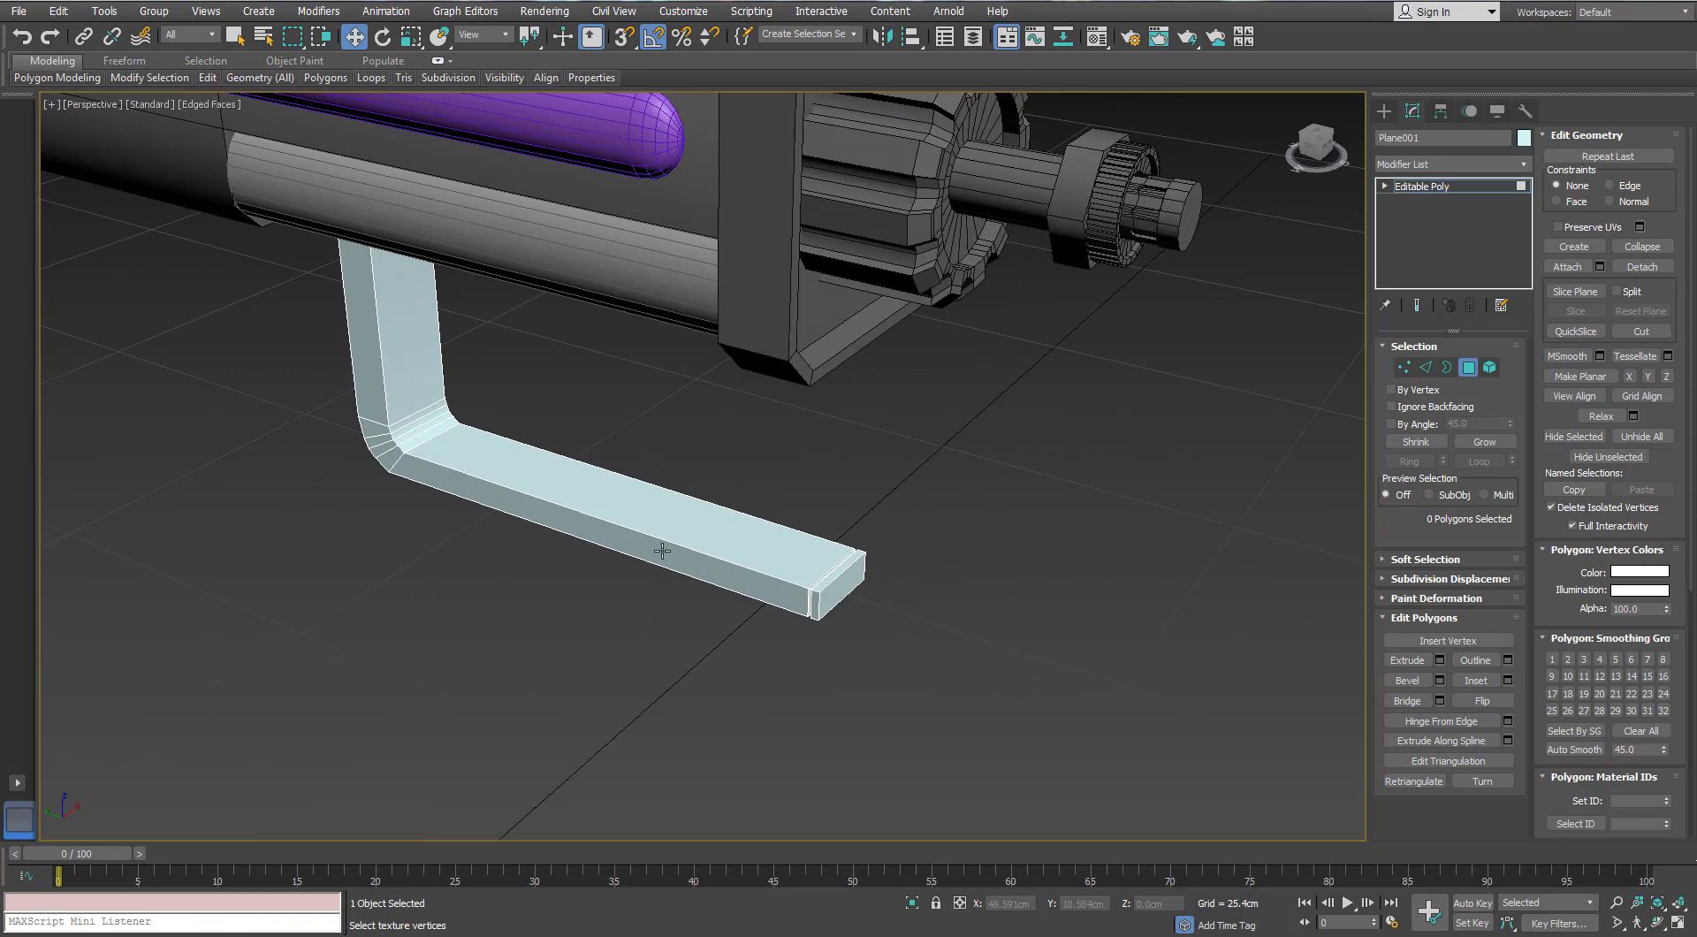
middle_click_drag(662, 550, 898, 546, "alt")
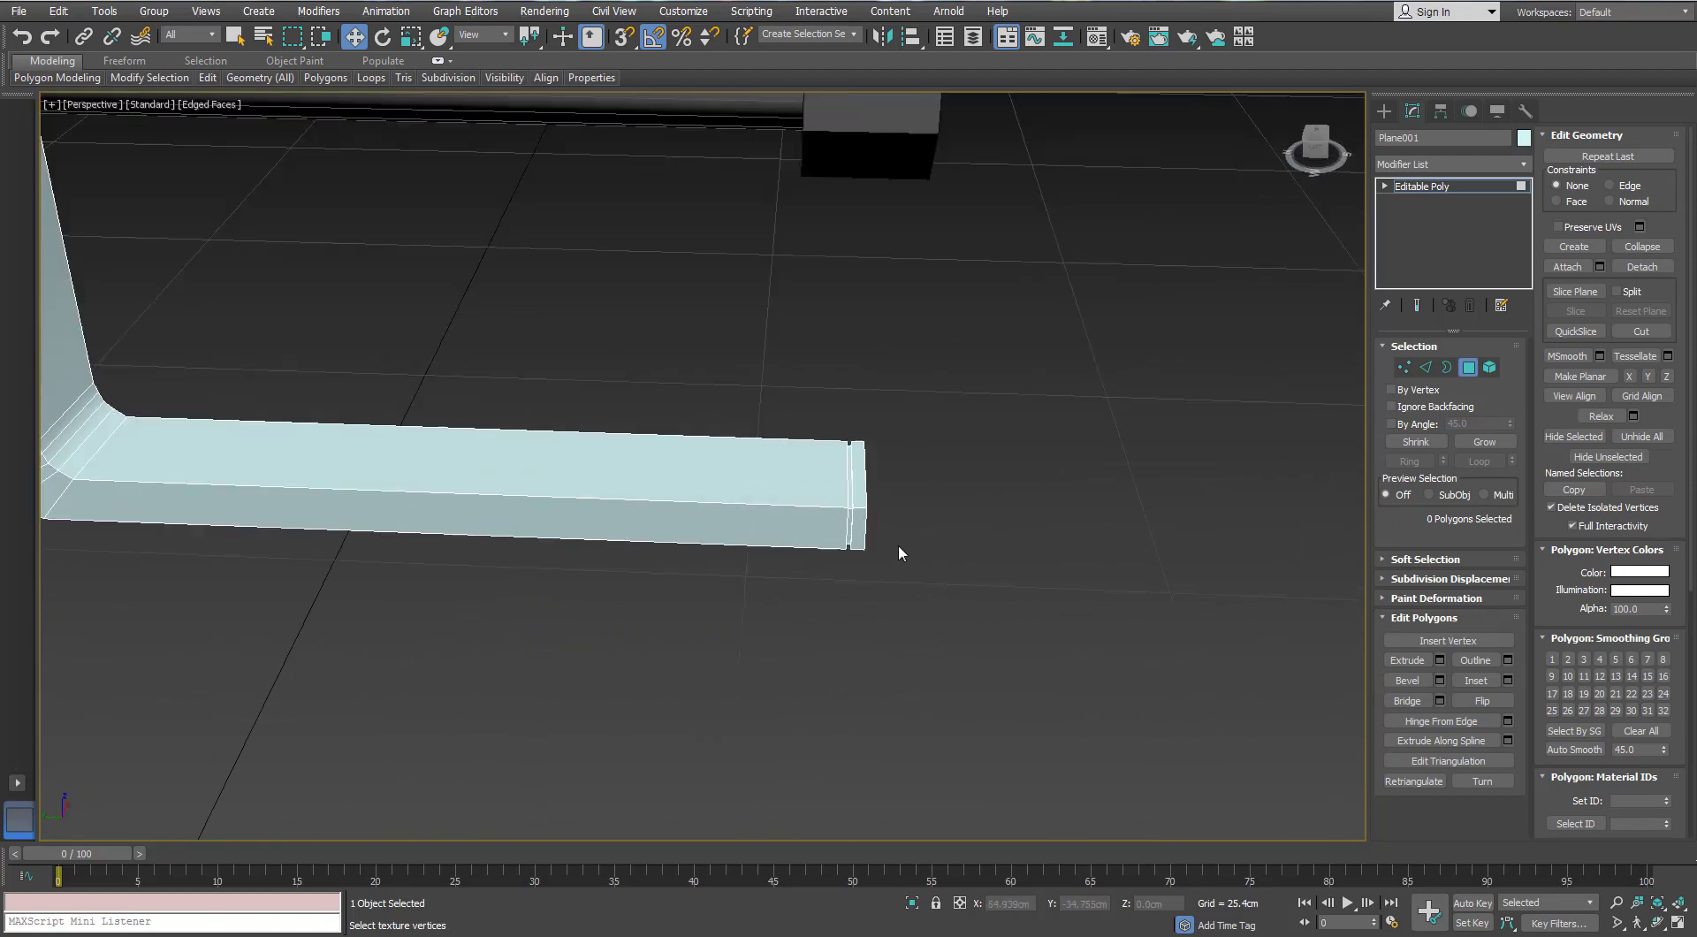
Draw a small box on the arm's upper face near the groove and move it towards the middle of the arm's width
left_click(1468, 367)
left_click(1384, 111)
left_click(1414, 220)
scroll(803, 386, "up", 4)
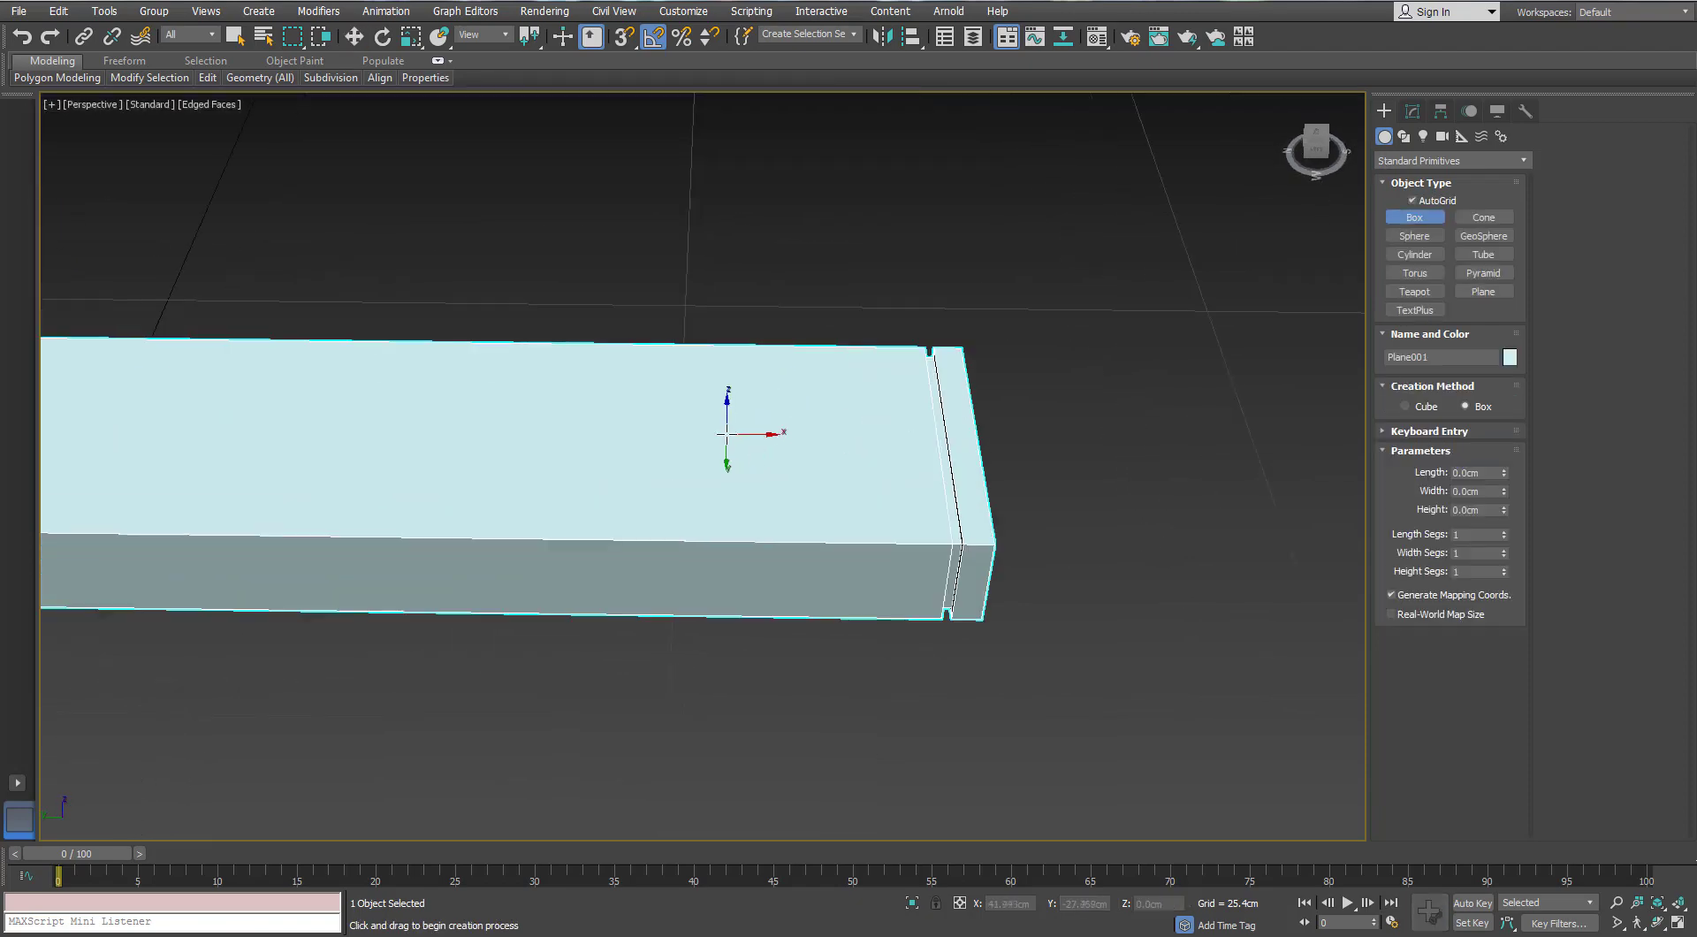
middle_click_drag(727, 434, 732, 452, "alt")
left_click_drag(652, 462, 862, 391)
left_click(874, 334)
middle_click_drag(885, 334, 774, 408, "alt")
left_click(355, 39)
mouse_move(793, 372)
left_mouse_down()
mouse_move(758, 365)
mouse_move(766, 389)
left_mouse_up()
middle_click_drag(658, 438, 757, 405, "alt")
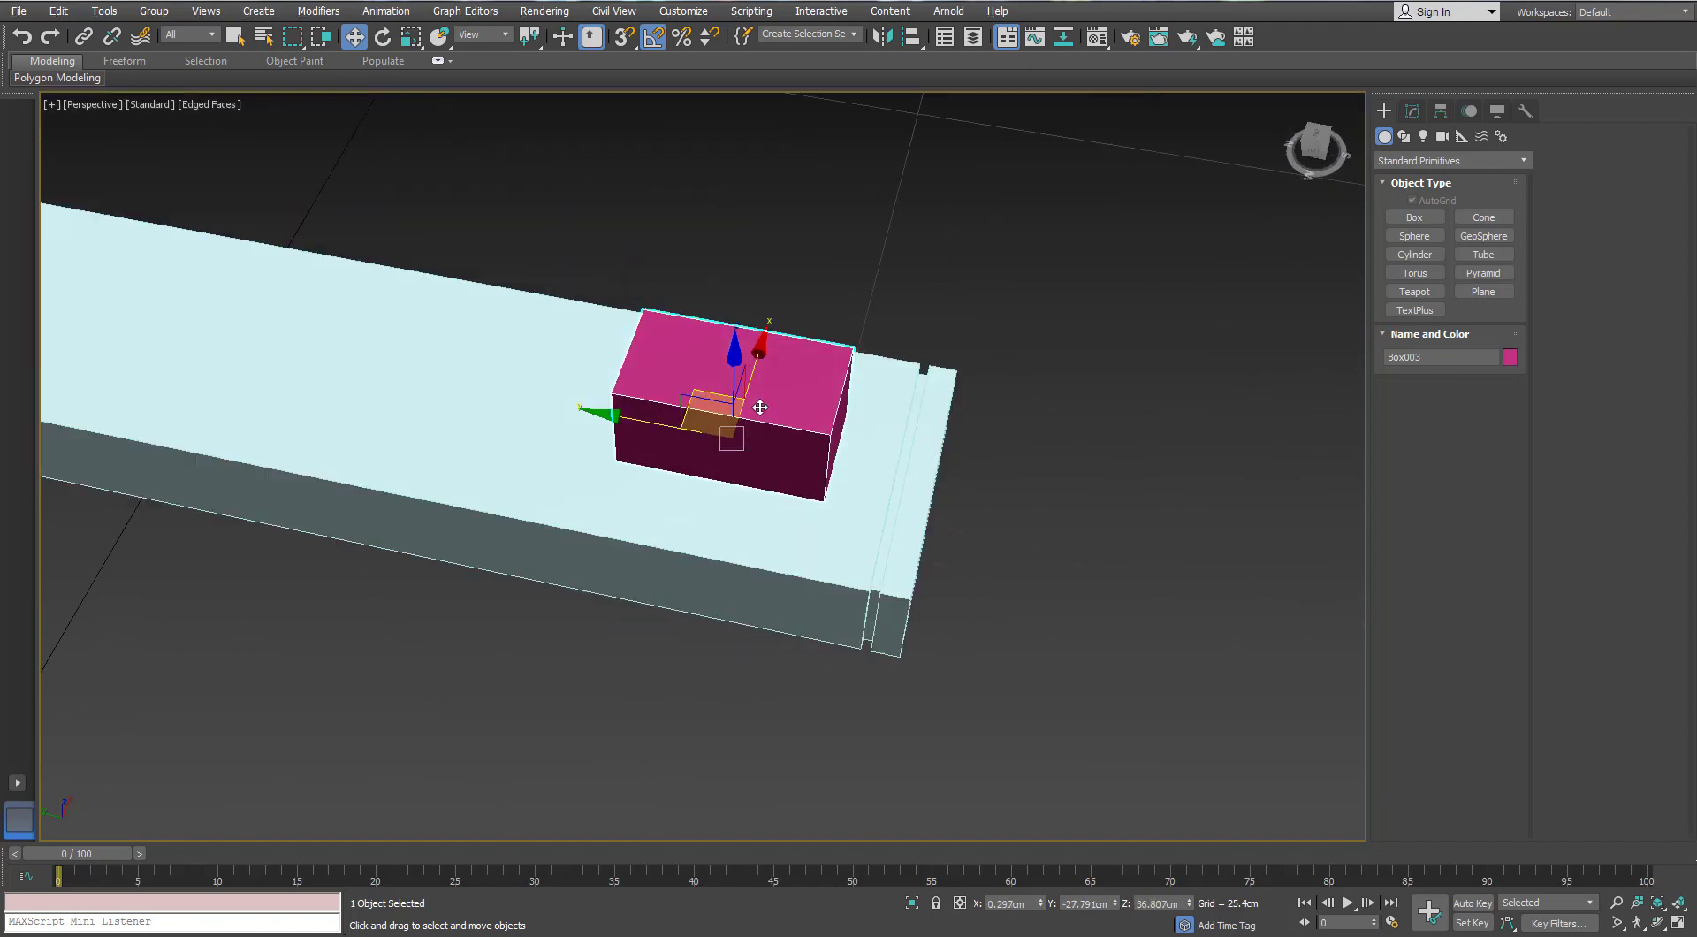
Convert the box to Editable Poly and move its four vertices facing the bend along Y to lengthen it
right_click(757, 403)
left_click(749, 595)
left_click(1406, 368)
left_click_drag(703, 256, 560, 535)
middle_click_drag(560, 535, 597, 540, "alt")
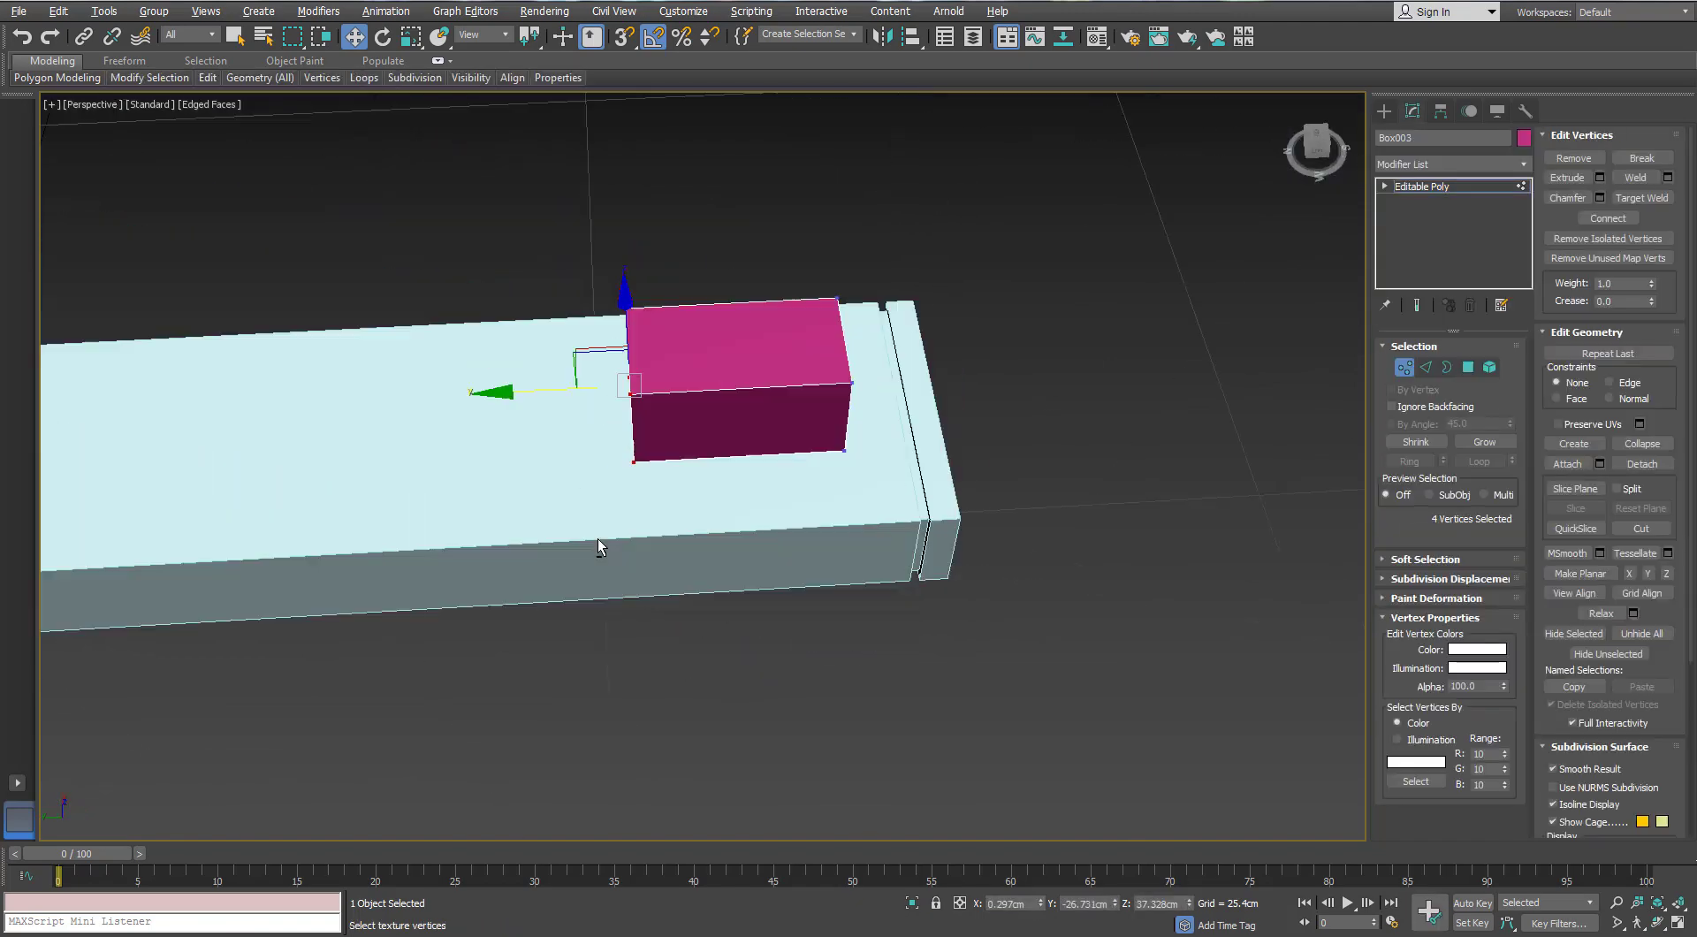
left_click_drag(541, 392, 429, 407)
Scale all eight box vertices along X to widen the box across the arm
middle_click_drag(429, 406, 518, 404, "alt")
left_click_drag(851, 203, 243, 646)
key("r")
middle_click_drag(511, 496, 570, 522, "alt")
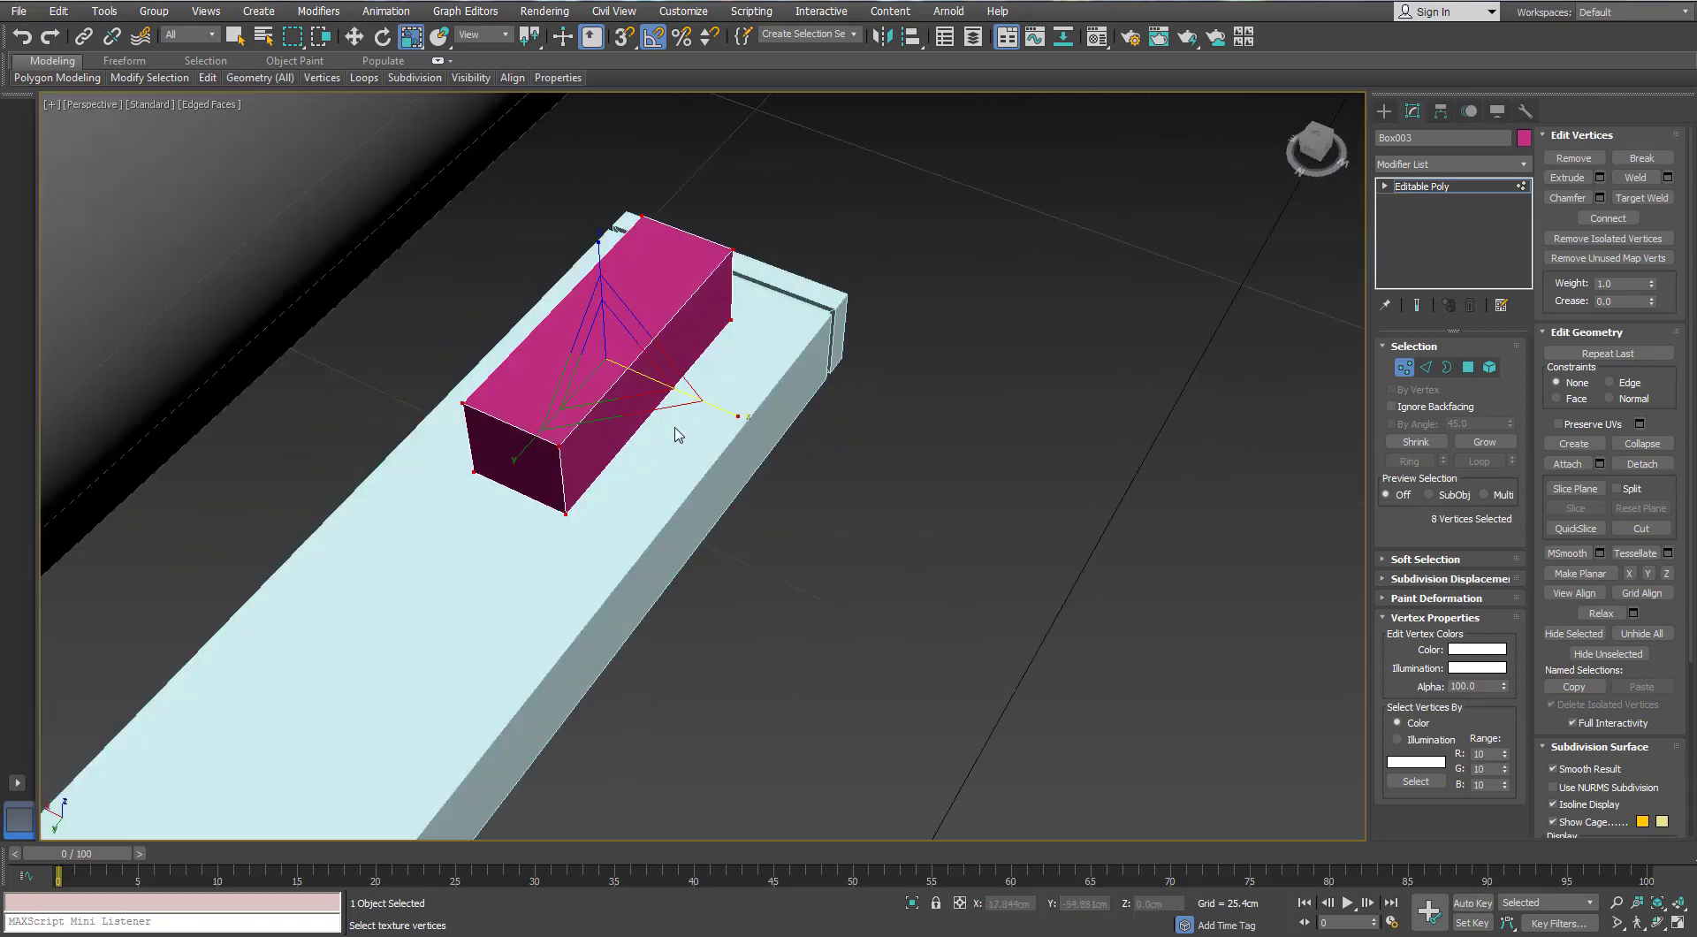
left_click_drag(714, 403, 739, 428)
middle_click_drag(739, 427, 899, 436, "alt")
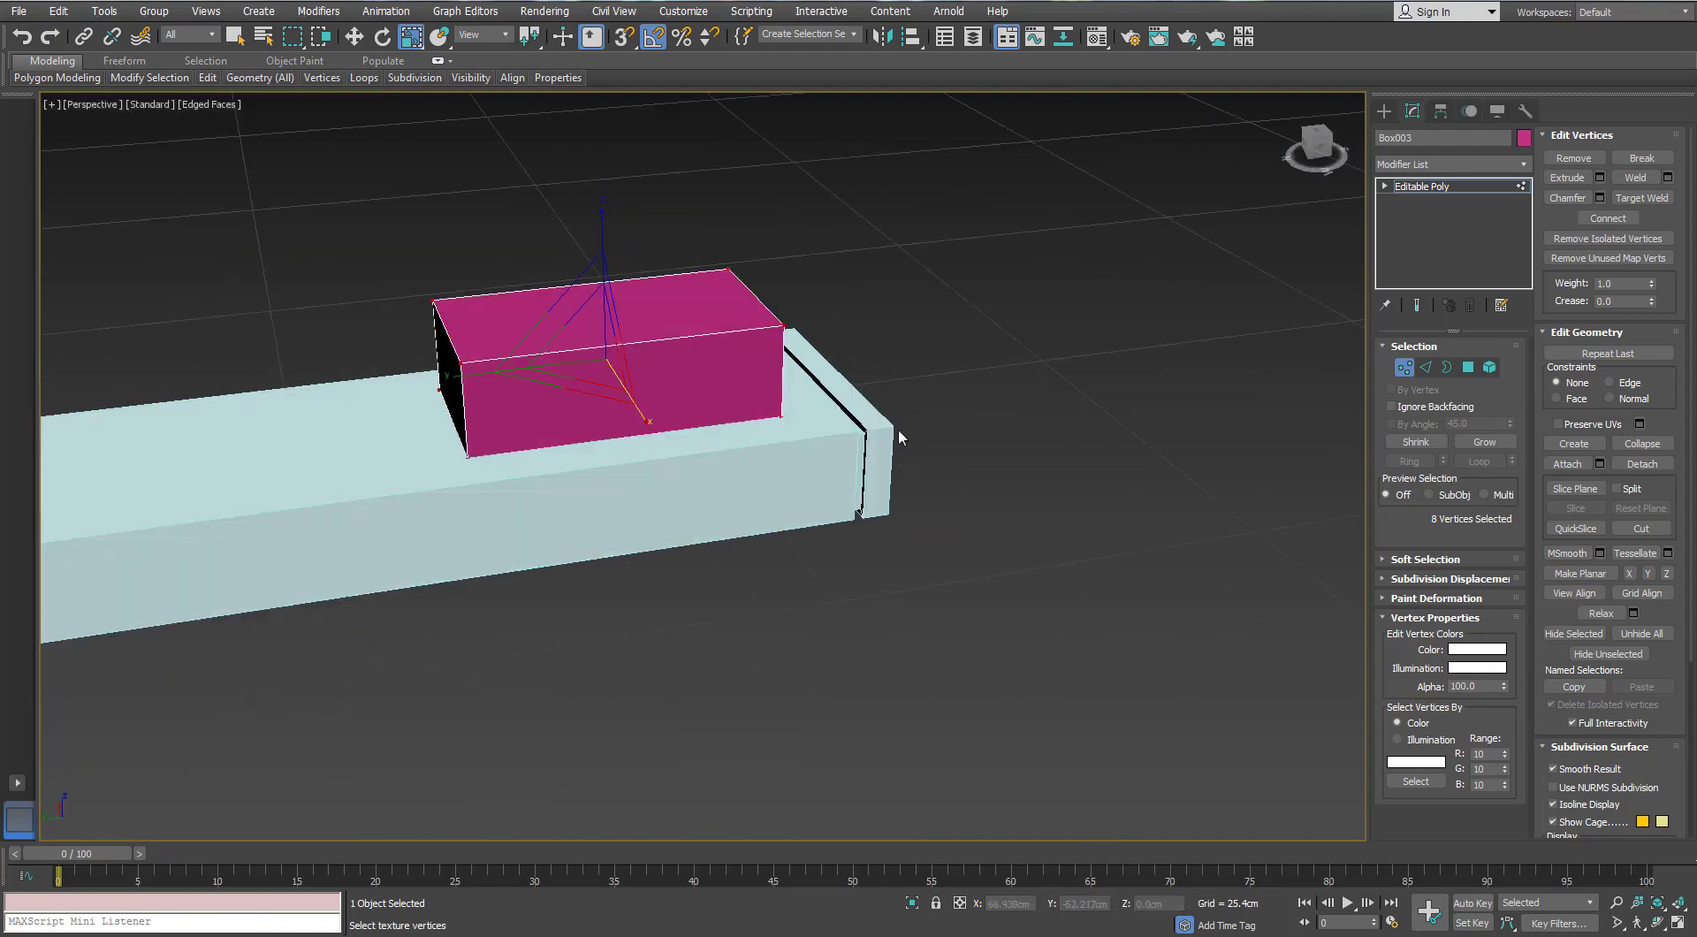
Raise the top polygon of the box to make it taller and delete that polygon
left_click(1467, 368)
left_click(606, 333)
key("w")
left_click_drag(594, 217, 588, 188)
middle_click_drag(583, 206, 575, 182, "alt")
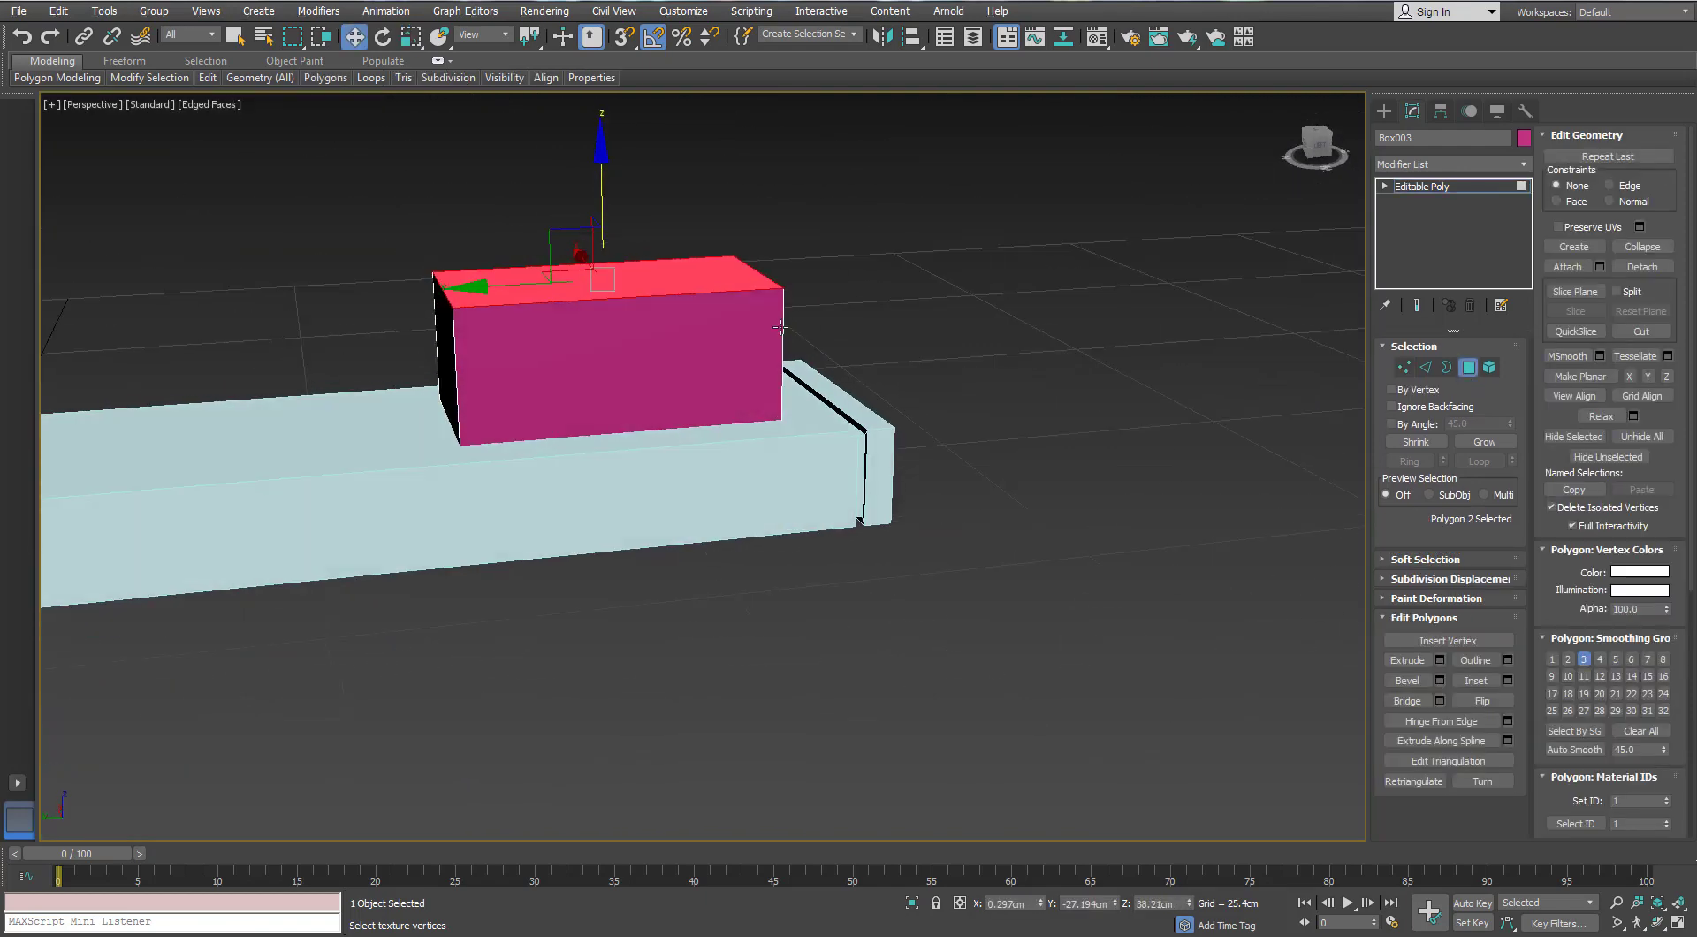
key("Delete")
middle_click_drag(902, 450, 826, 504, "alt")
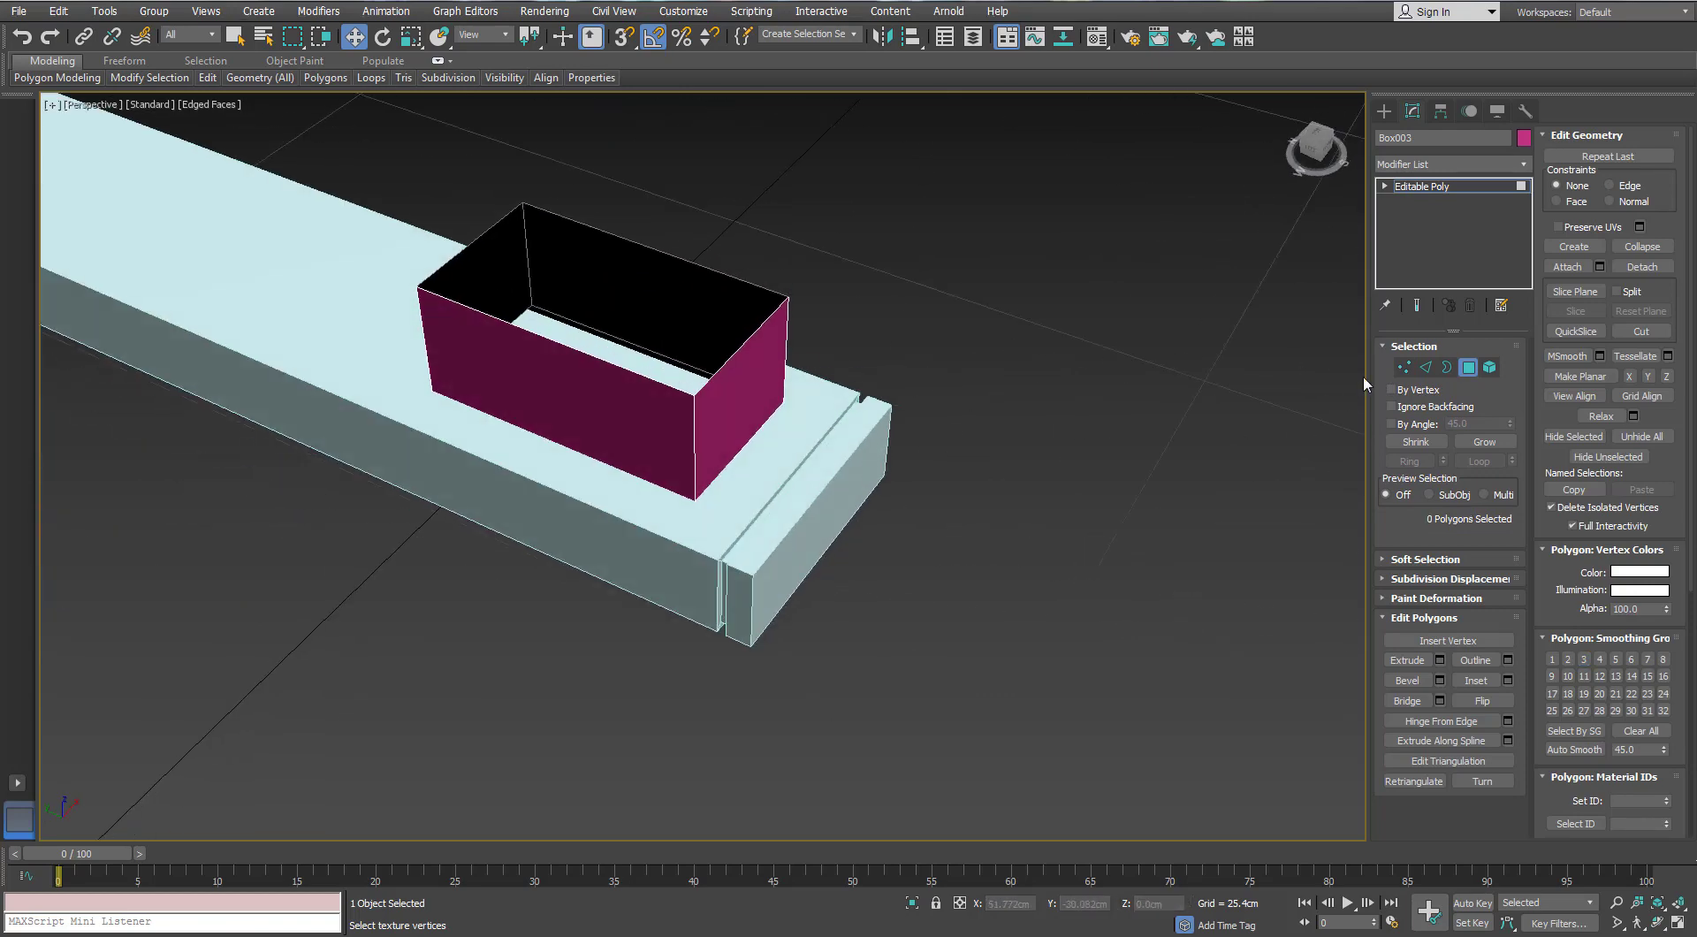
Chamfer the four vertical corner edges of the small box by 0.356 cm with one segment
left_click(1424, 368)
left_click(694, 441)
left_click(1412, 461)
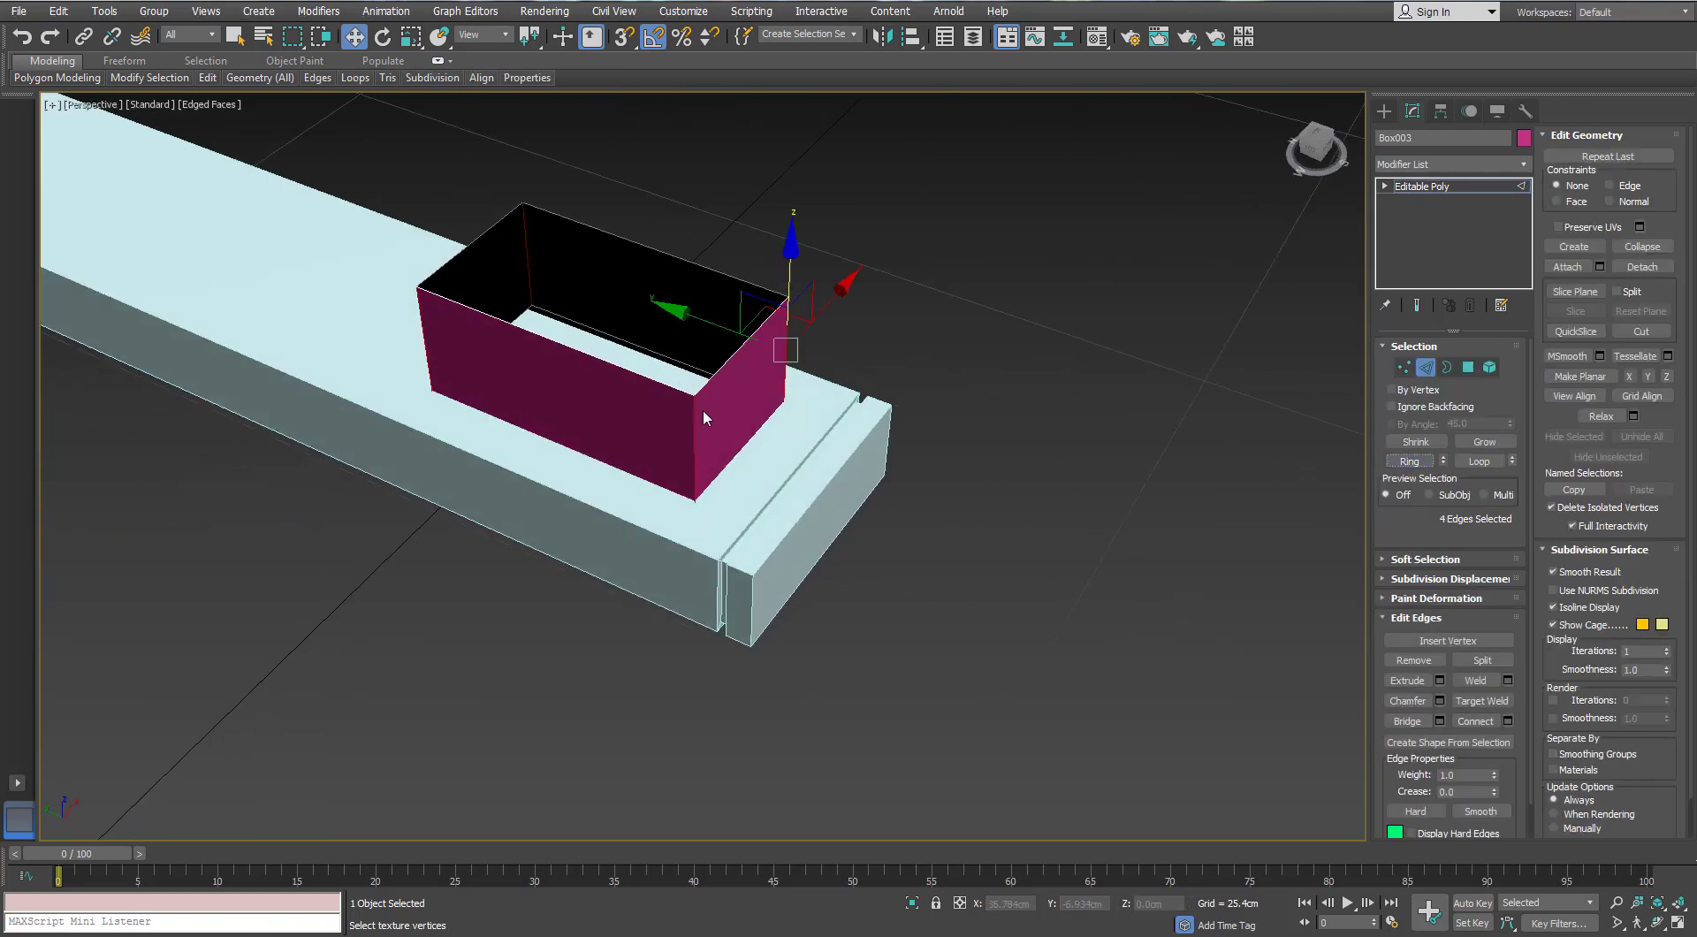
left_click(1440, 700)
left_click_drag(1087, 480, 1082, 469)
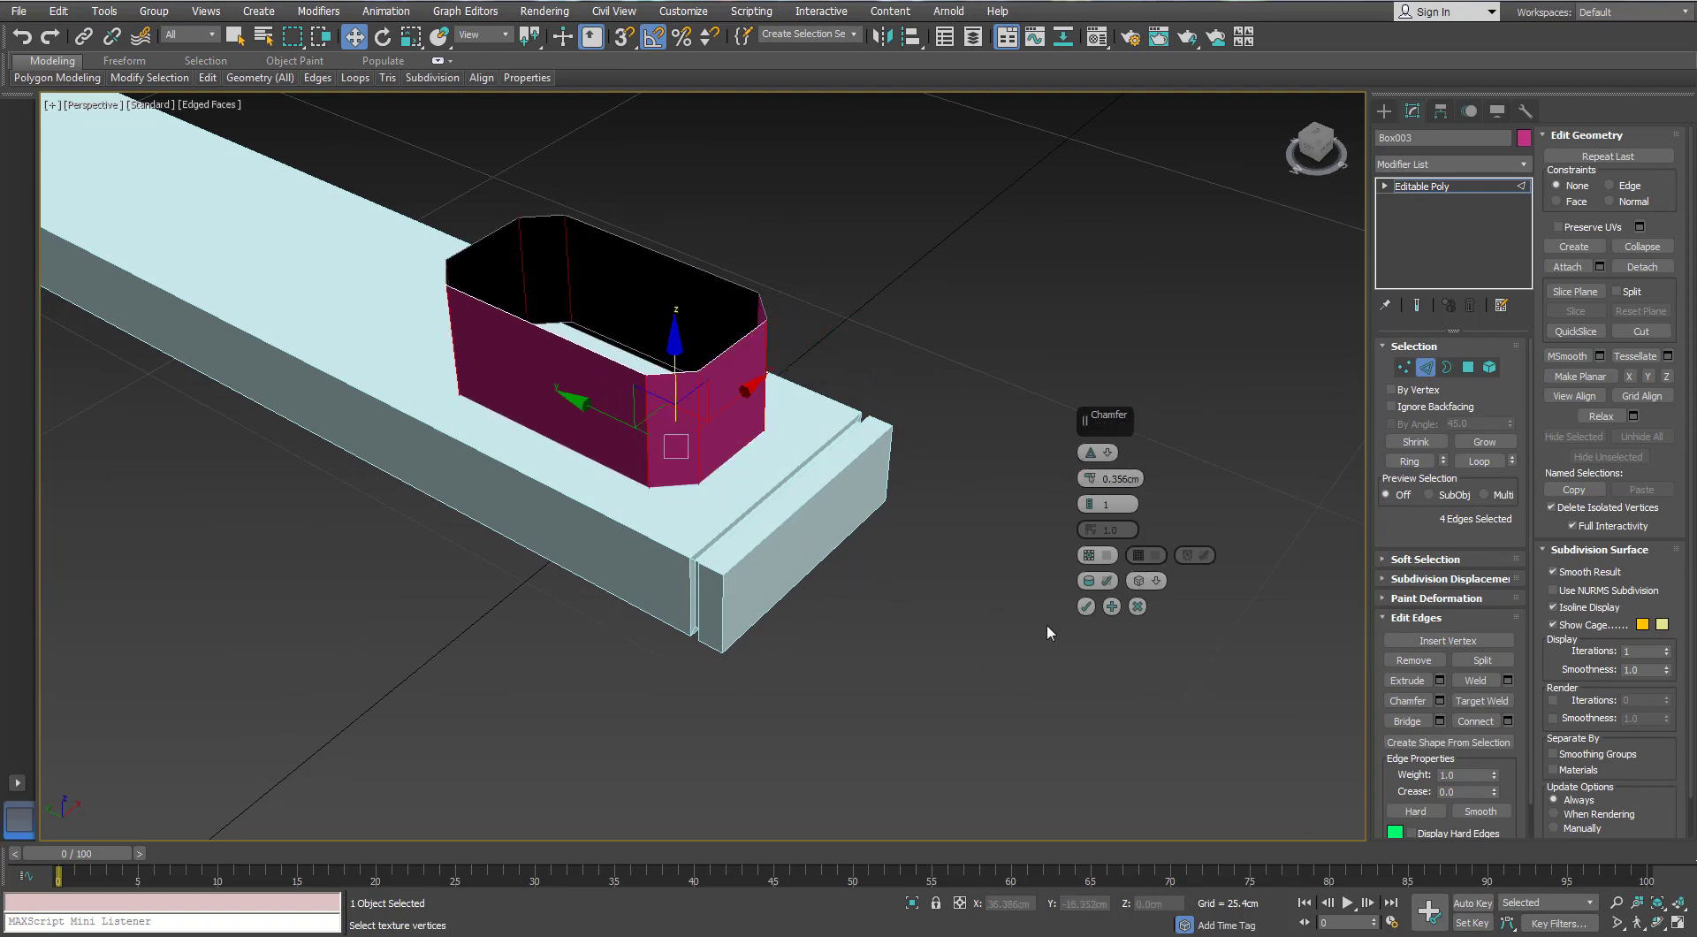
key("Return")
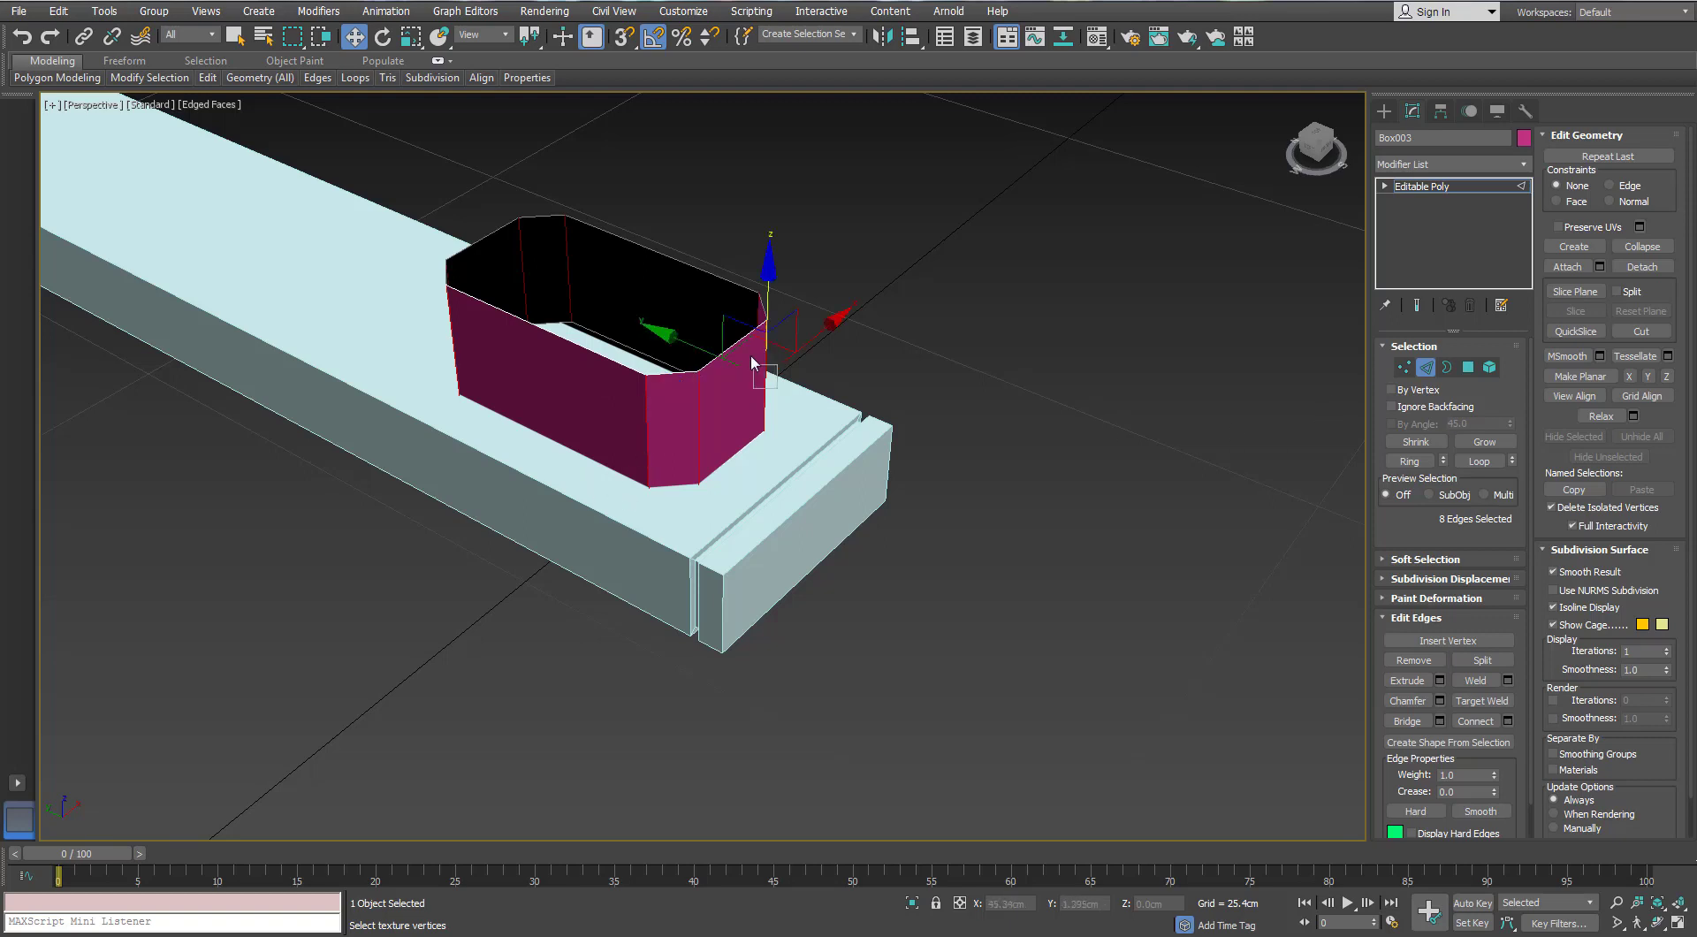
Connect the horizontal edges of the box's two end faces, adding a vertical edge down the middle of each
left_click(702, 395)
left_click(492, 343, "ctrl")
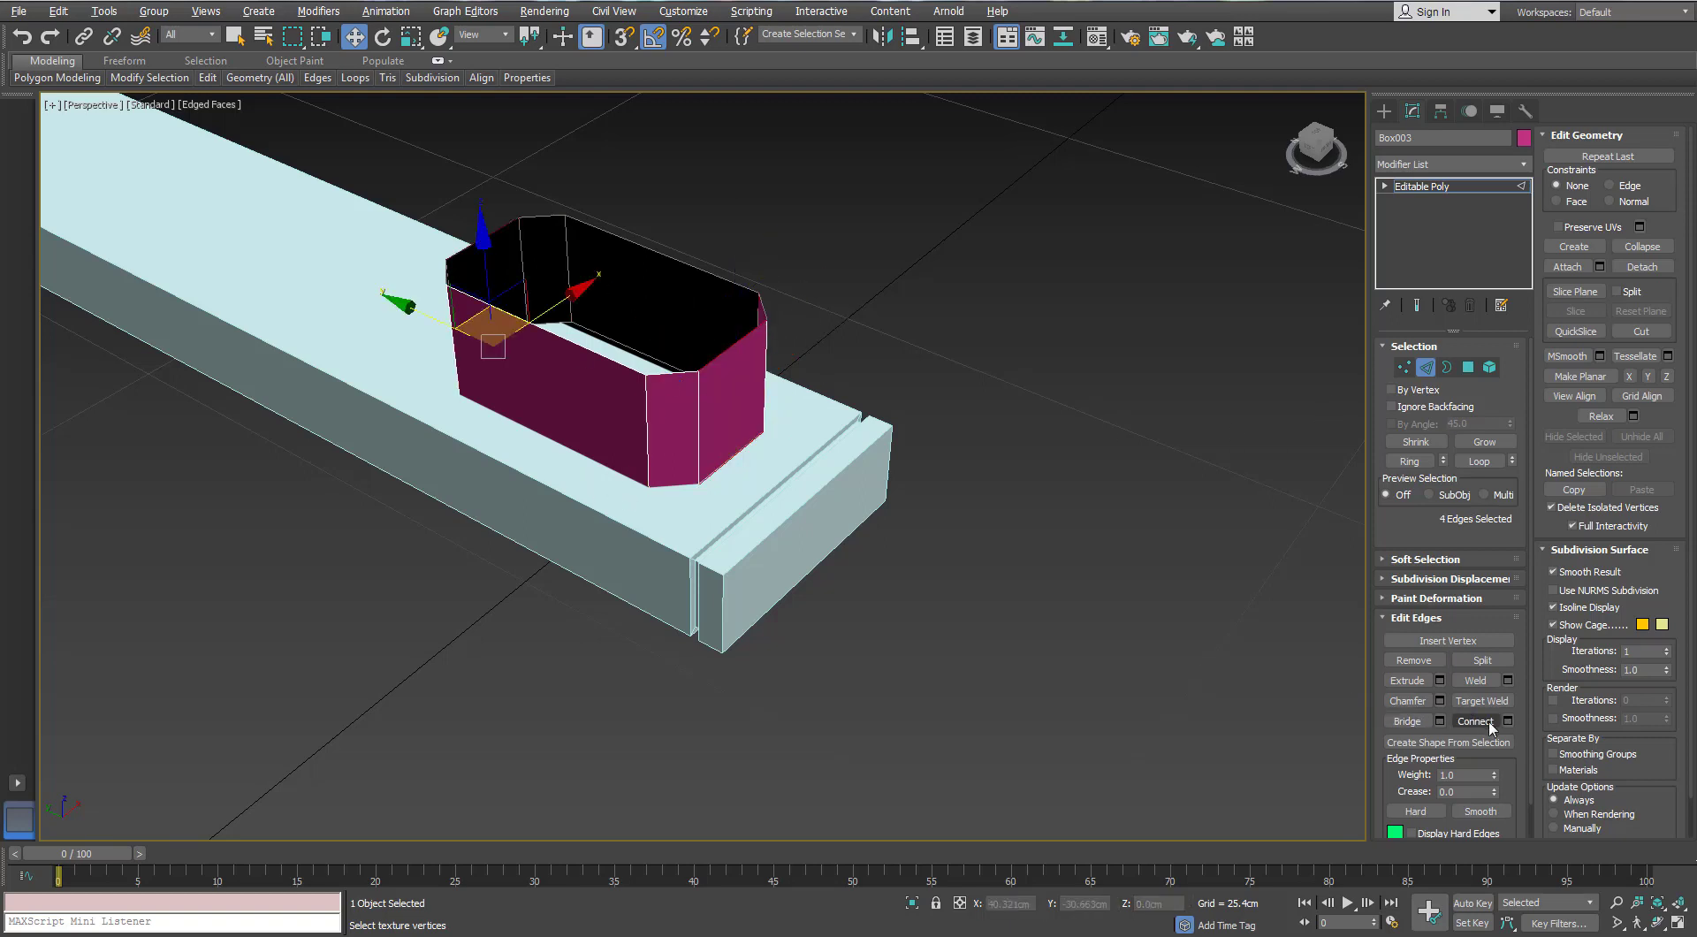
left_click(1508, 721)
middle_click_drag(787, 444, 758, 469, "alt")
left_click(1092, 529)
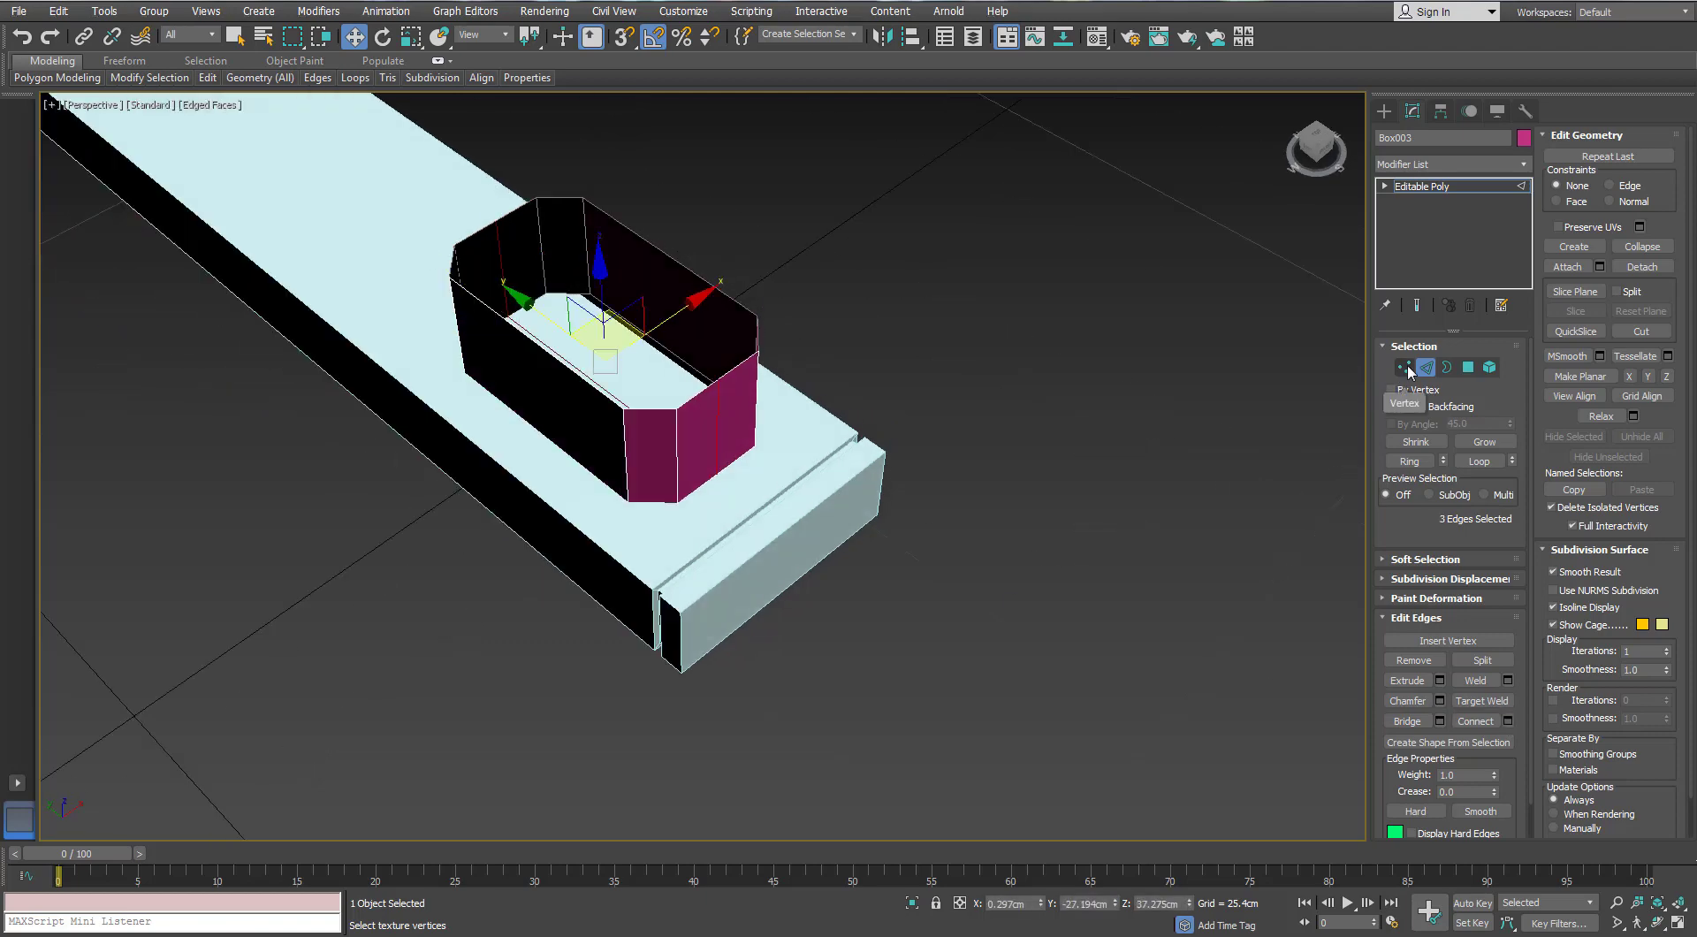
Scale the four vertices of the new middle edges outward along the box's length to round both ends
left_click(1405, 367)
middle_click_drag(703, 442, 625, 469, "alt")
key("r")
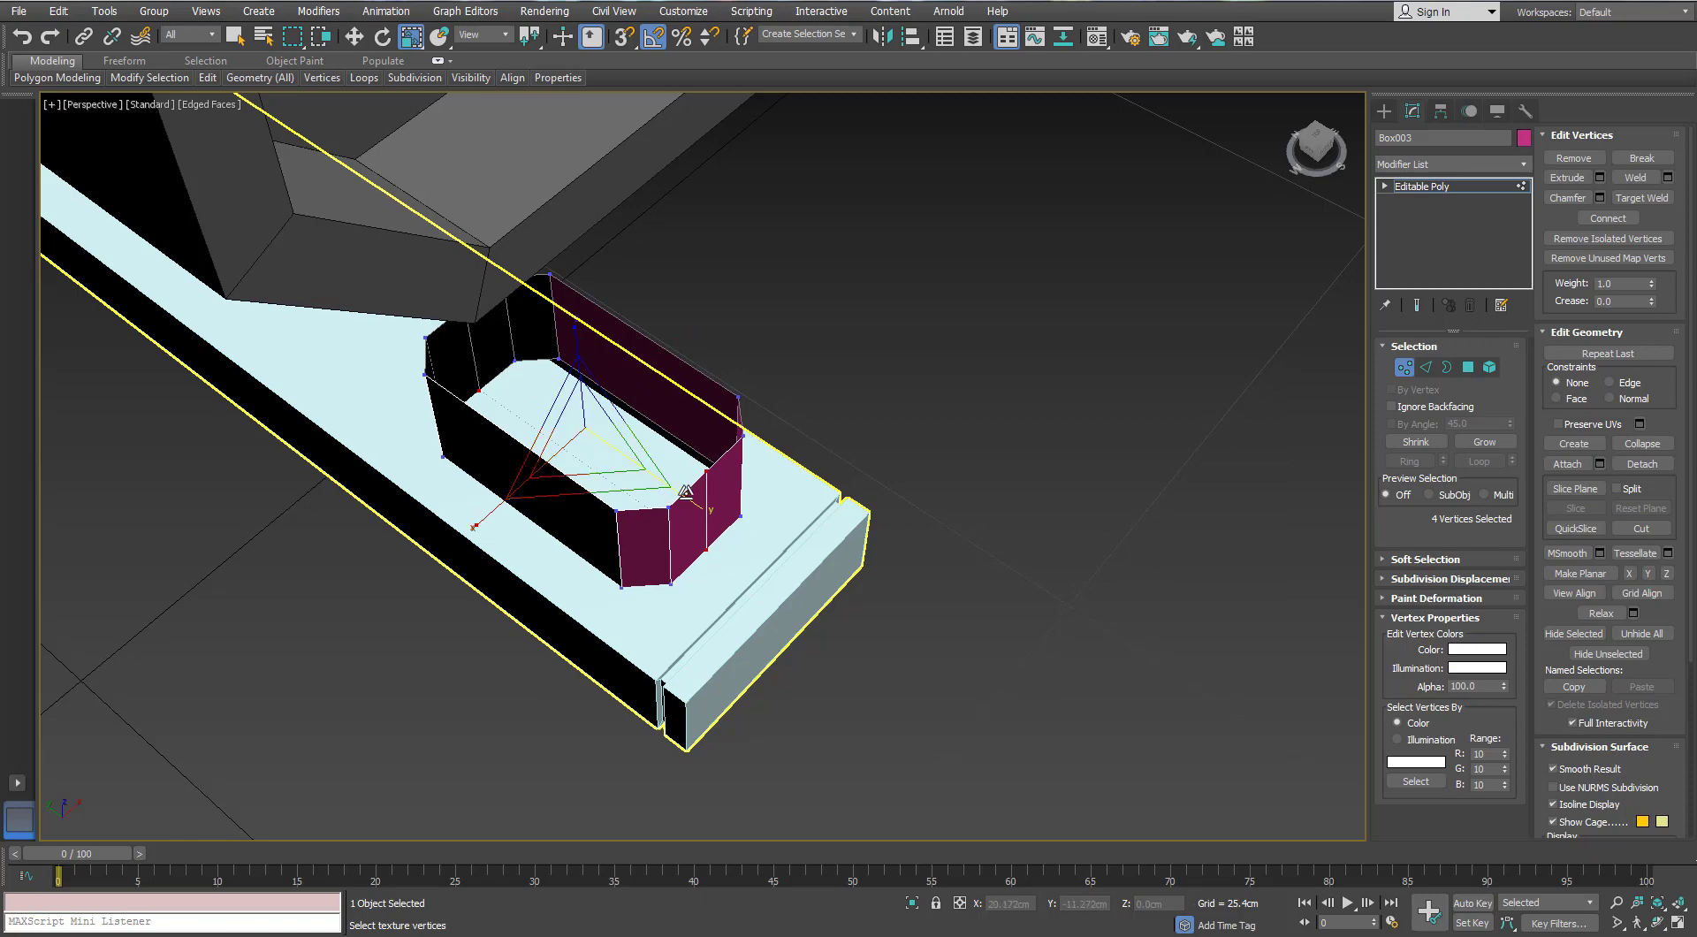
left_click_drag(688, 491, 686, 492)
middle_click_drag(686, 493, 718, 354, "alt")
Extrude the box's open upper border a short distance upward along Z as a narrow band
left_click(1447, 367)
left_click(584, 362)
middle_click_drag(501, 429, 555, 417, "alt")
key("w")
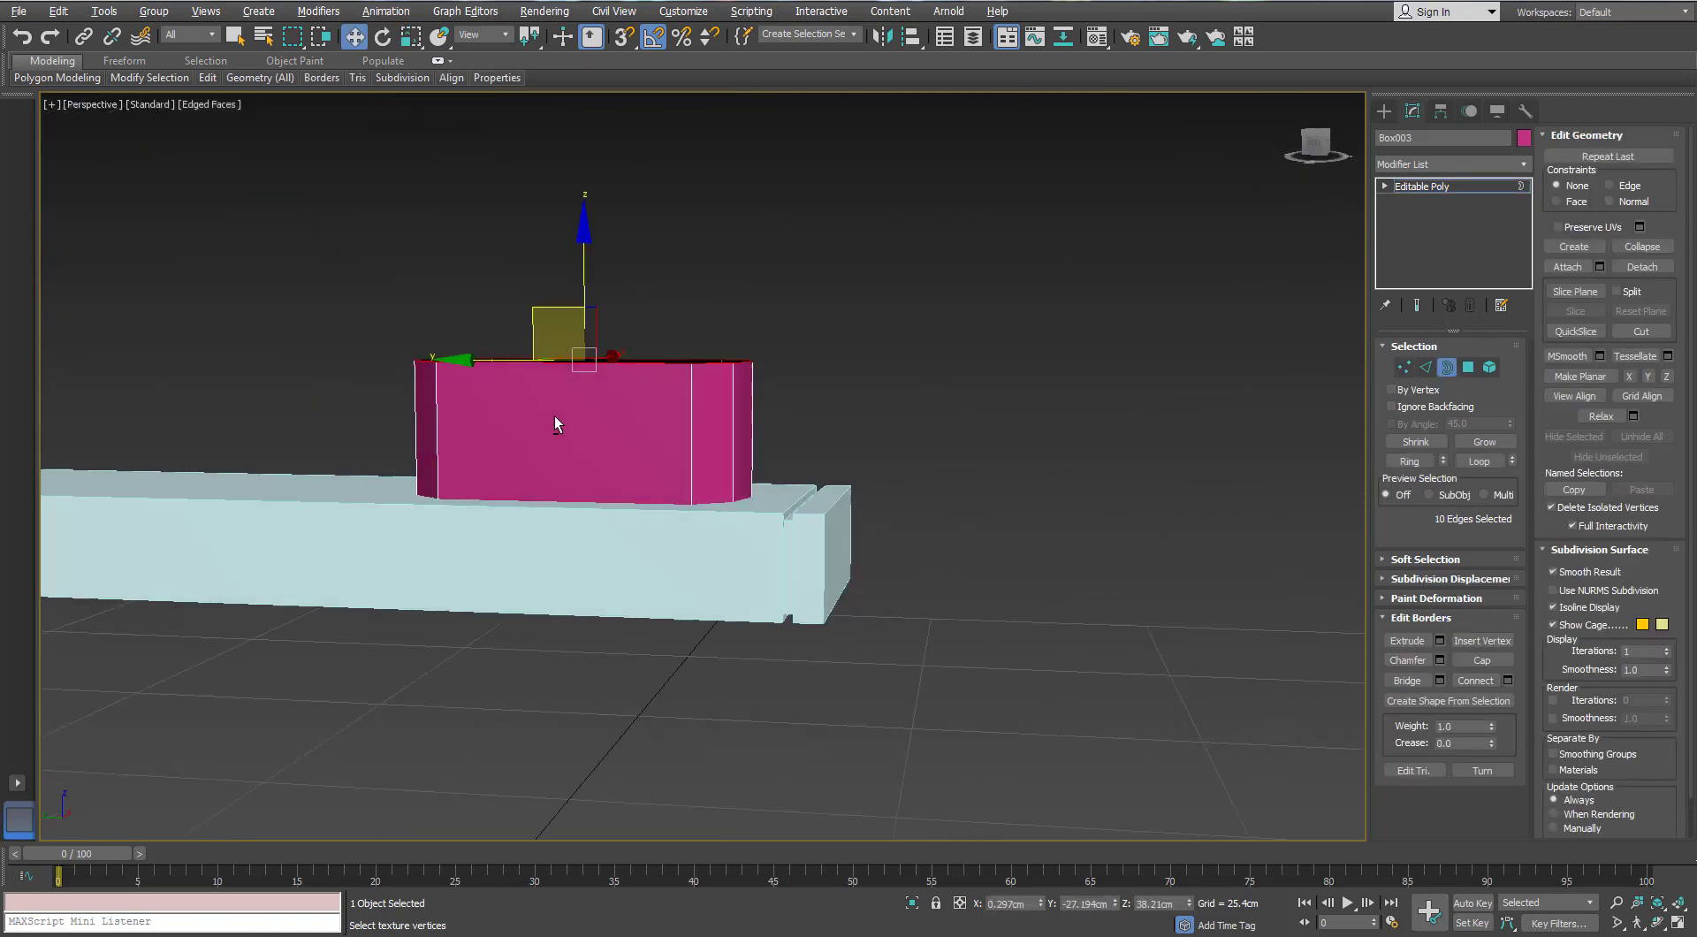
middle_click_drag(631, 281, 606, 320, "alt")
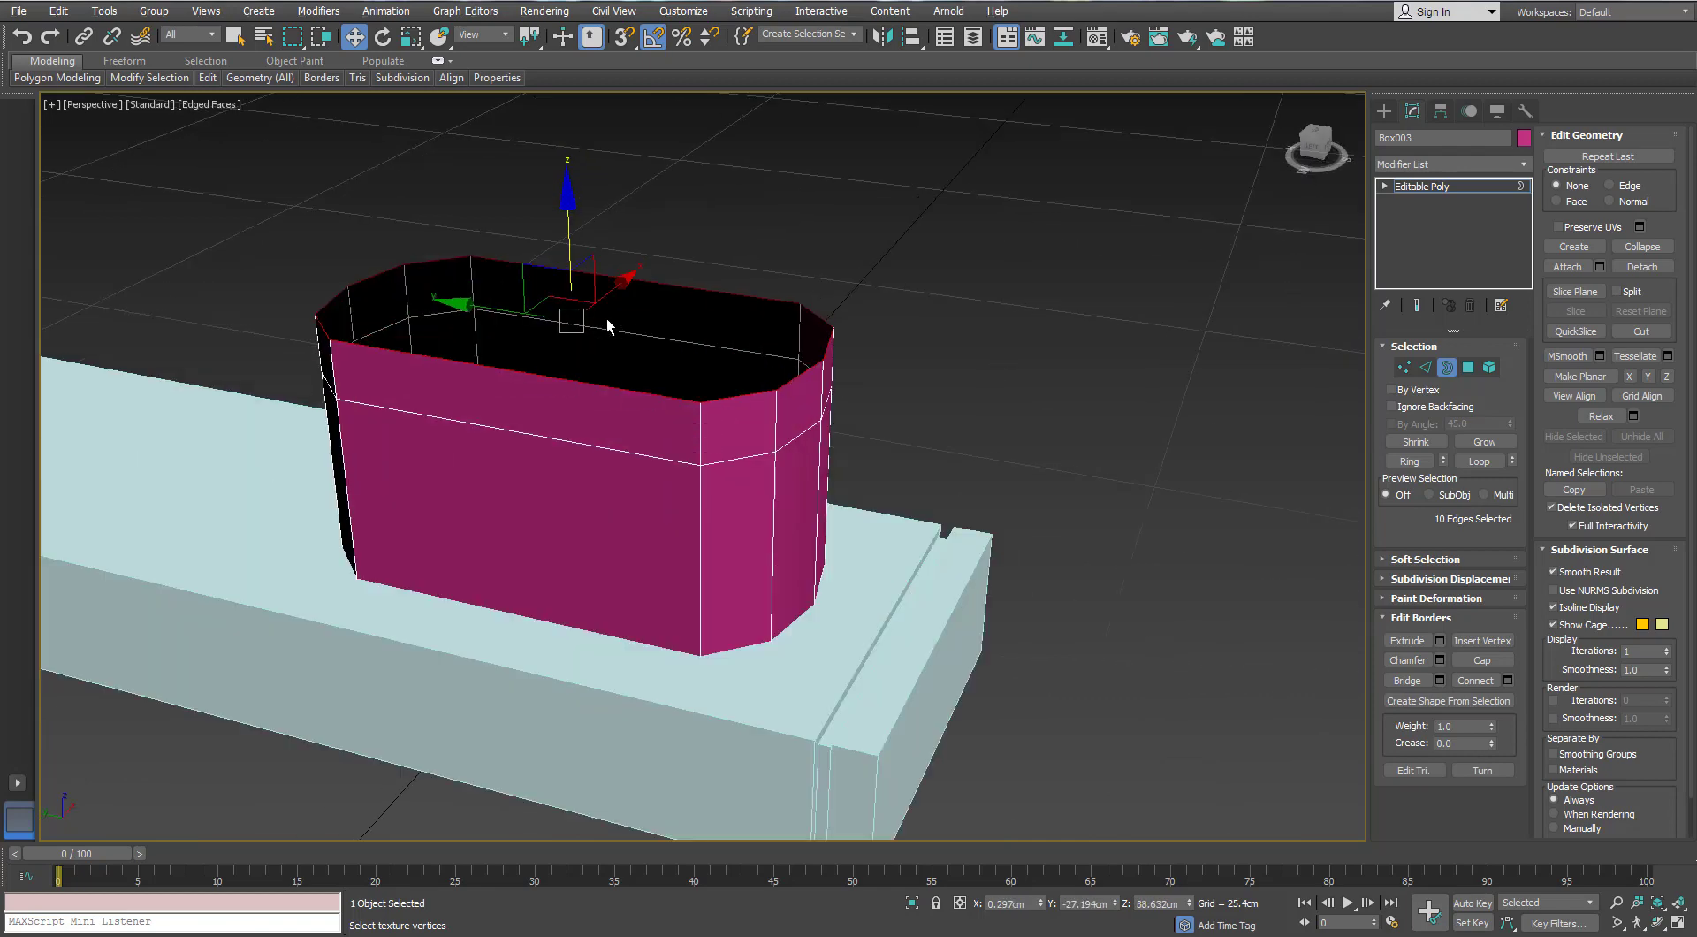
Scale the upper border uniformly inward so the narrow band tapers
scroll(607, 320, "up", 3)
key("r")
left_click_drag(554, 306, 554, 325, "shift")
key("ctrl+z")
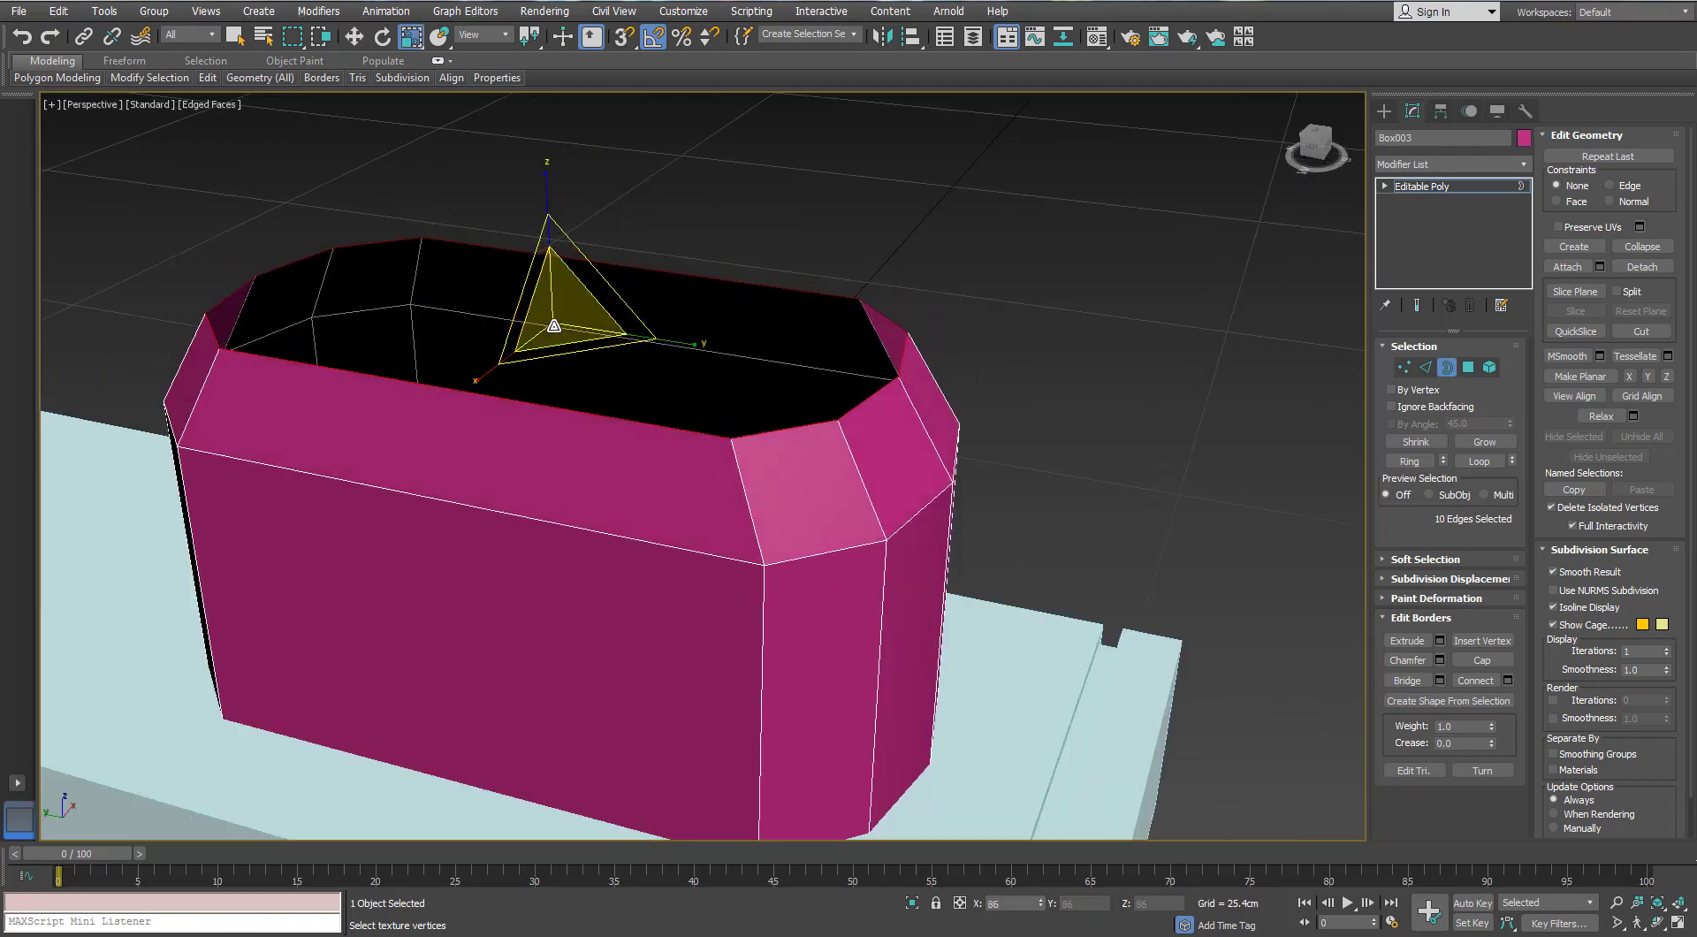
Extrude the tapered border straight up along Z into a tall grip shaft reaching into the body's underside
scroll(700, 404, "down", 8)
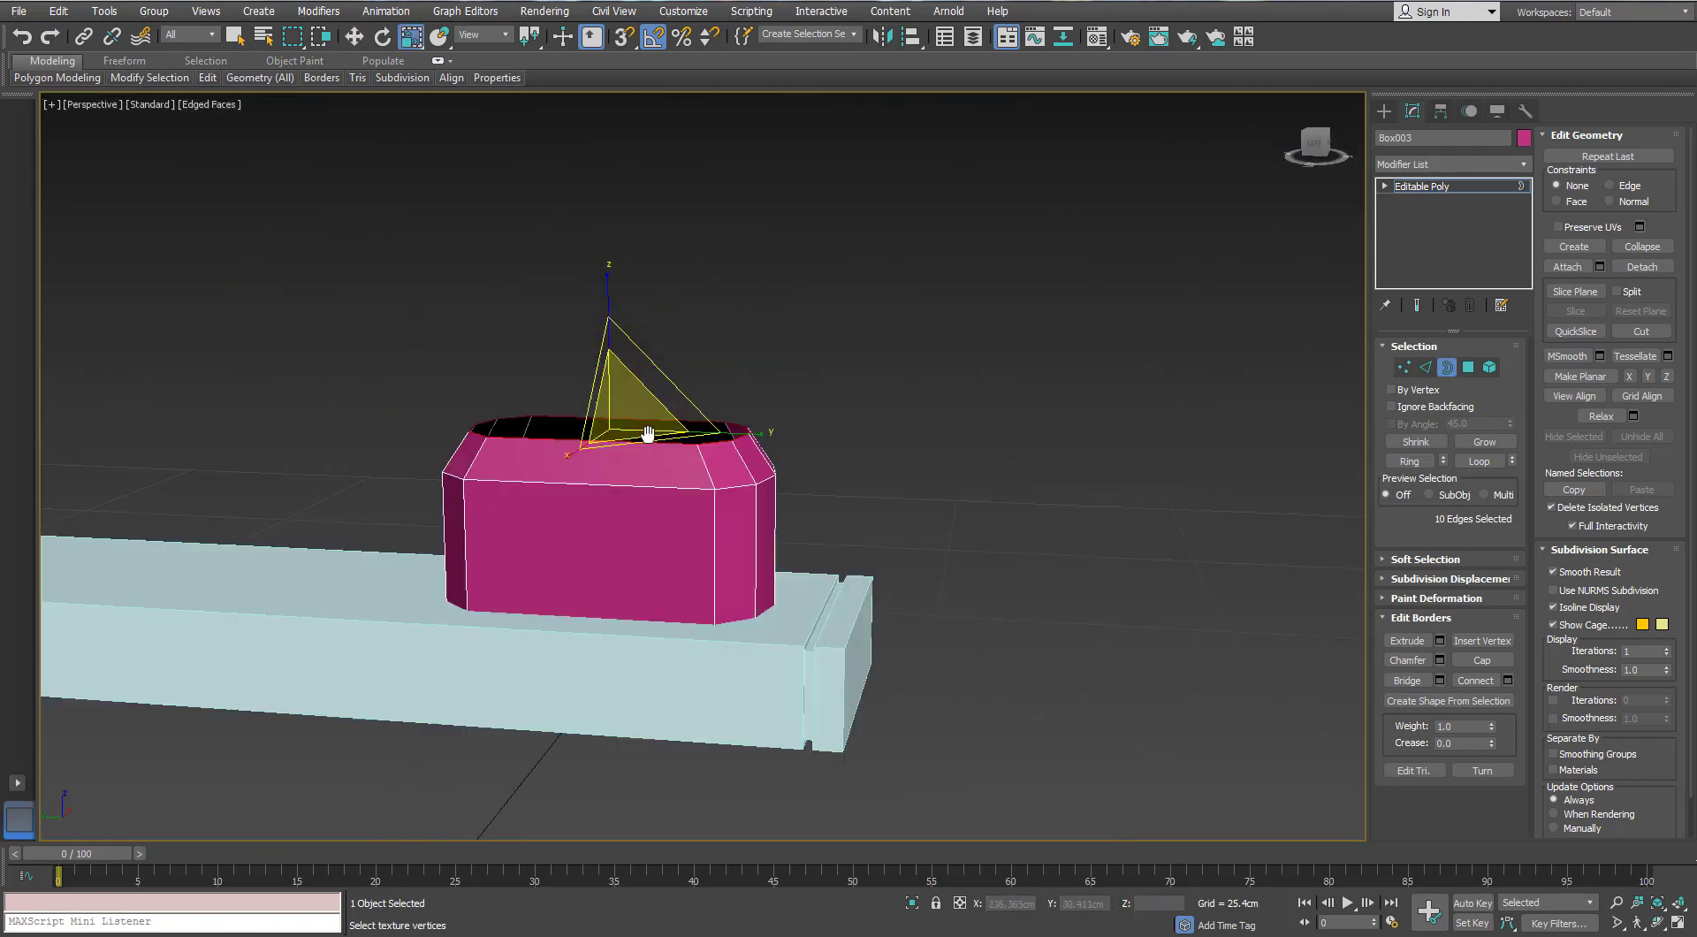
key("w")
left_click_drag(700, 404, 697, 136, "shift")
scroll(576, 299, "up", 4)
middle_click_drag(626, 223, 694, 202, "alt")
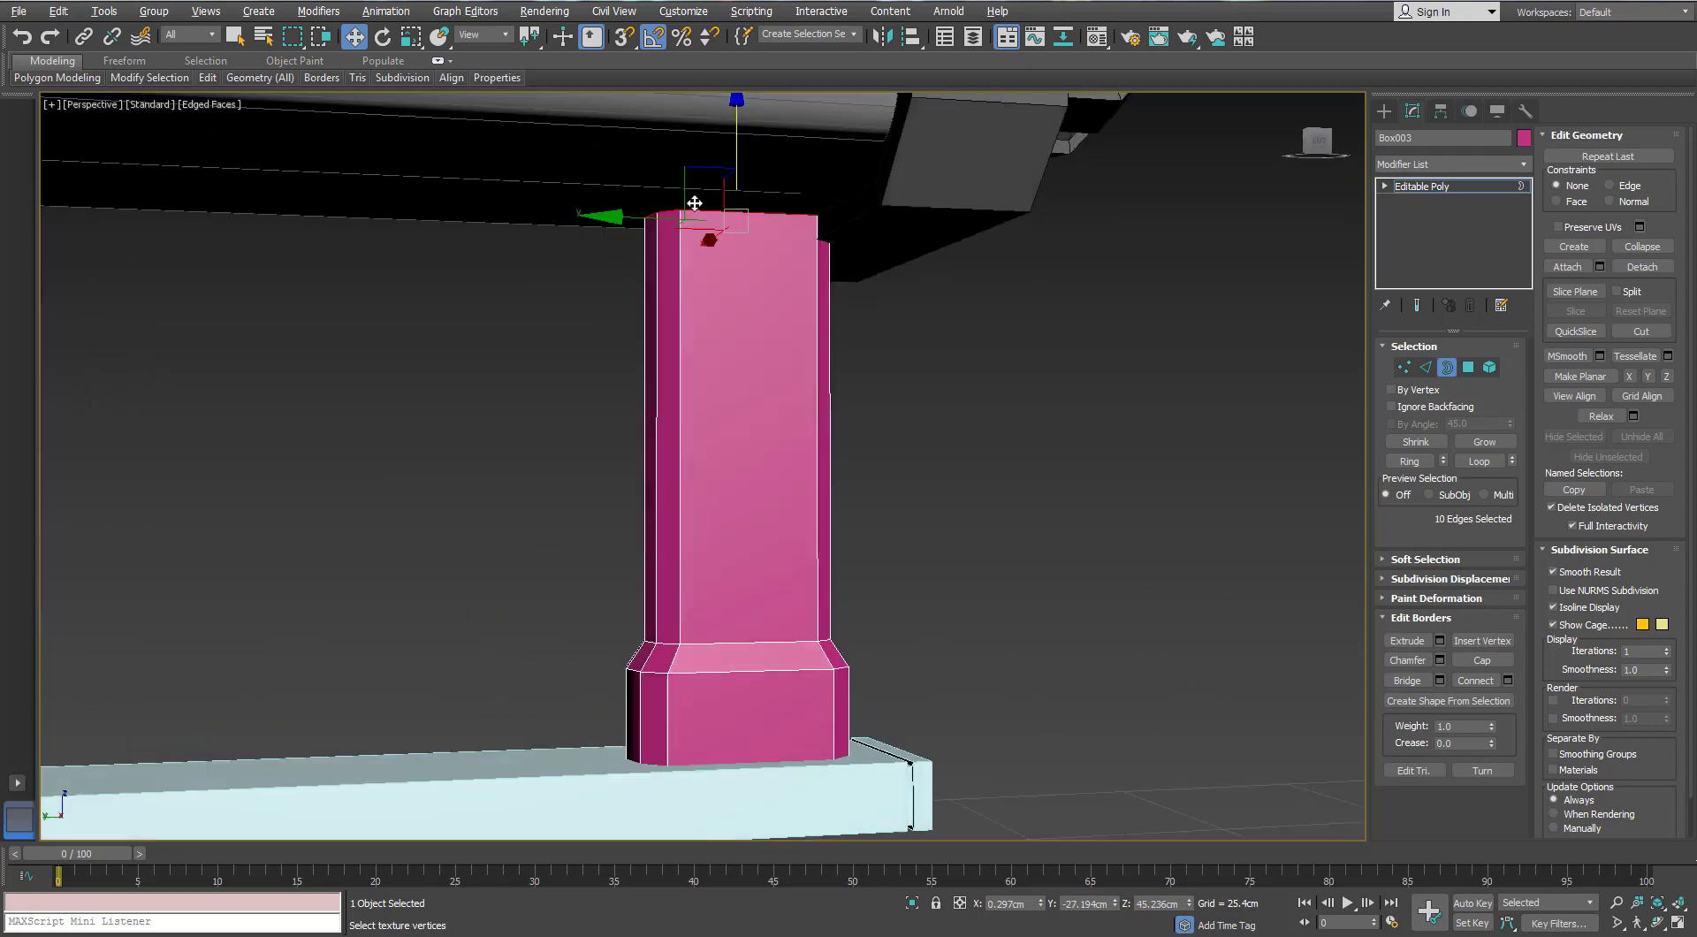
left_click_drag(735, 161, 717, 126)
scroll(676, 238, "down", 3)
scroll(677, 255, "up", 2)
middle_click_drag(813, 301, 1013, 399, "alt")
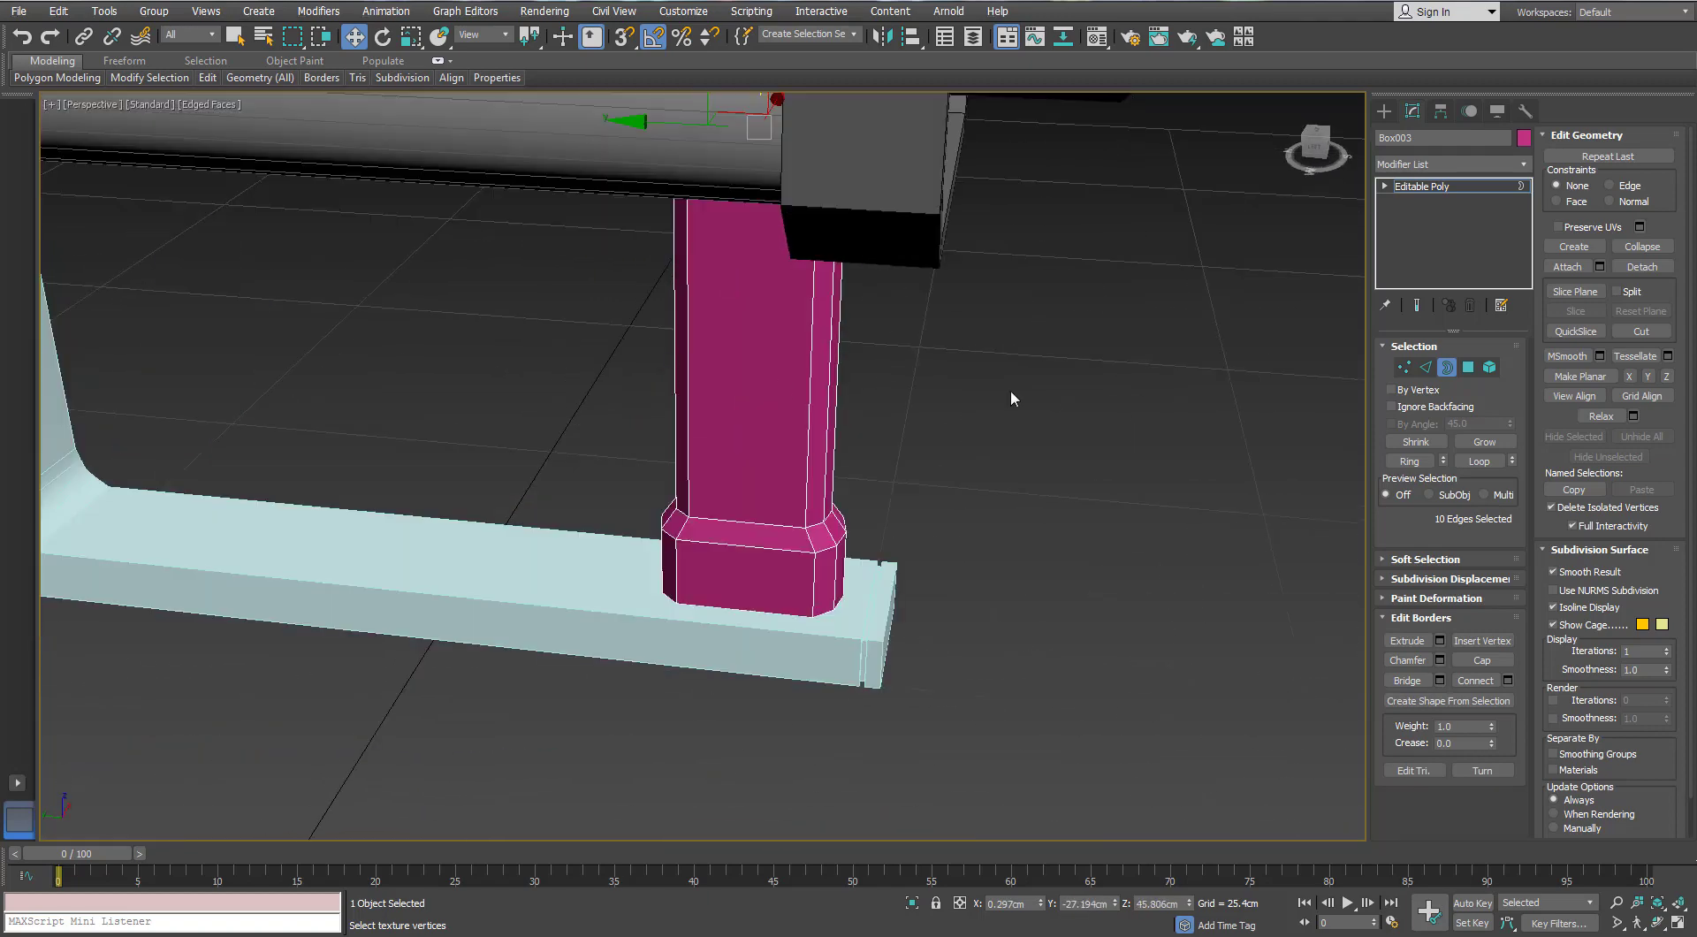
Enlarge the whole grip in X and Y and shift it slightly along Y towards the bracket's bend
key("3")
key("r")
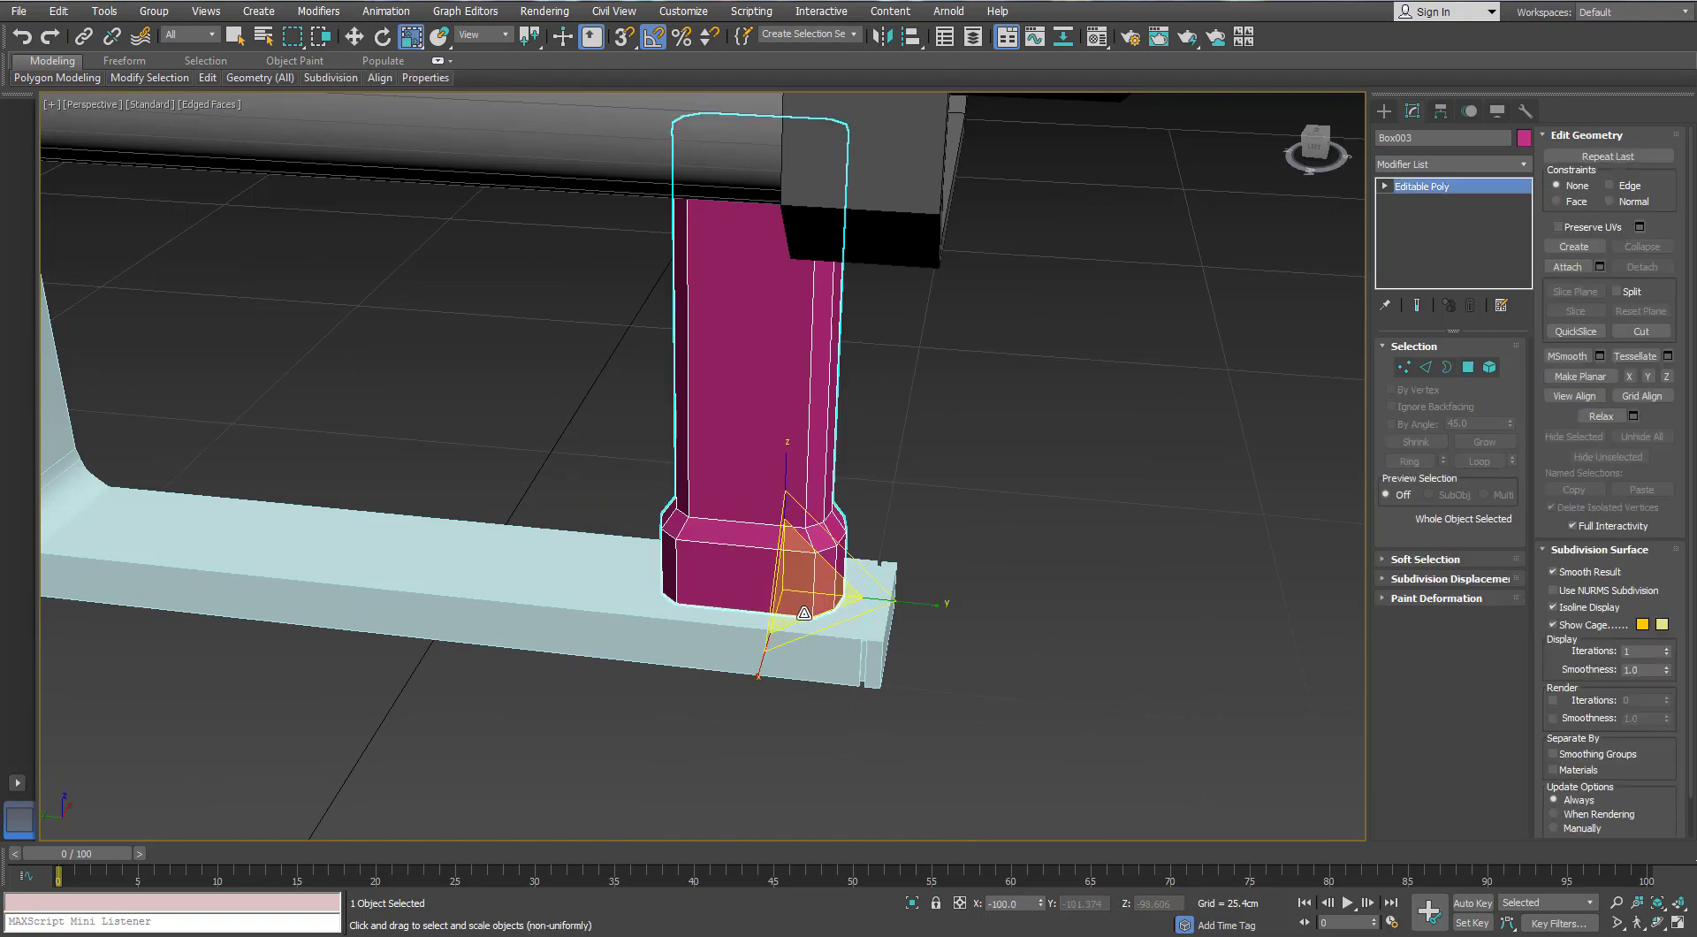
left_click_drag(804, 612, 809, 573)
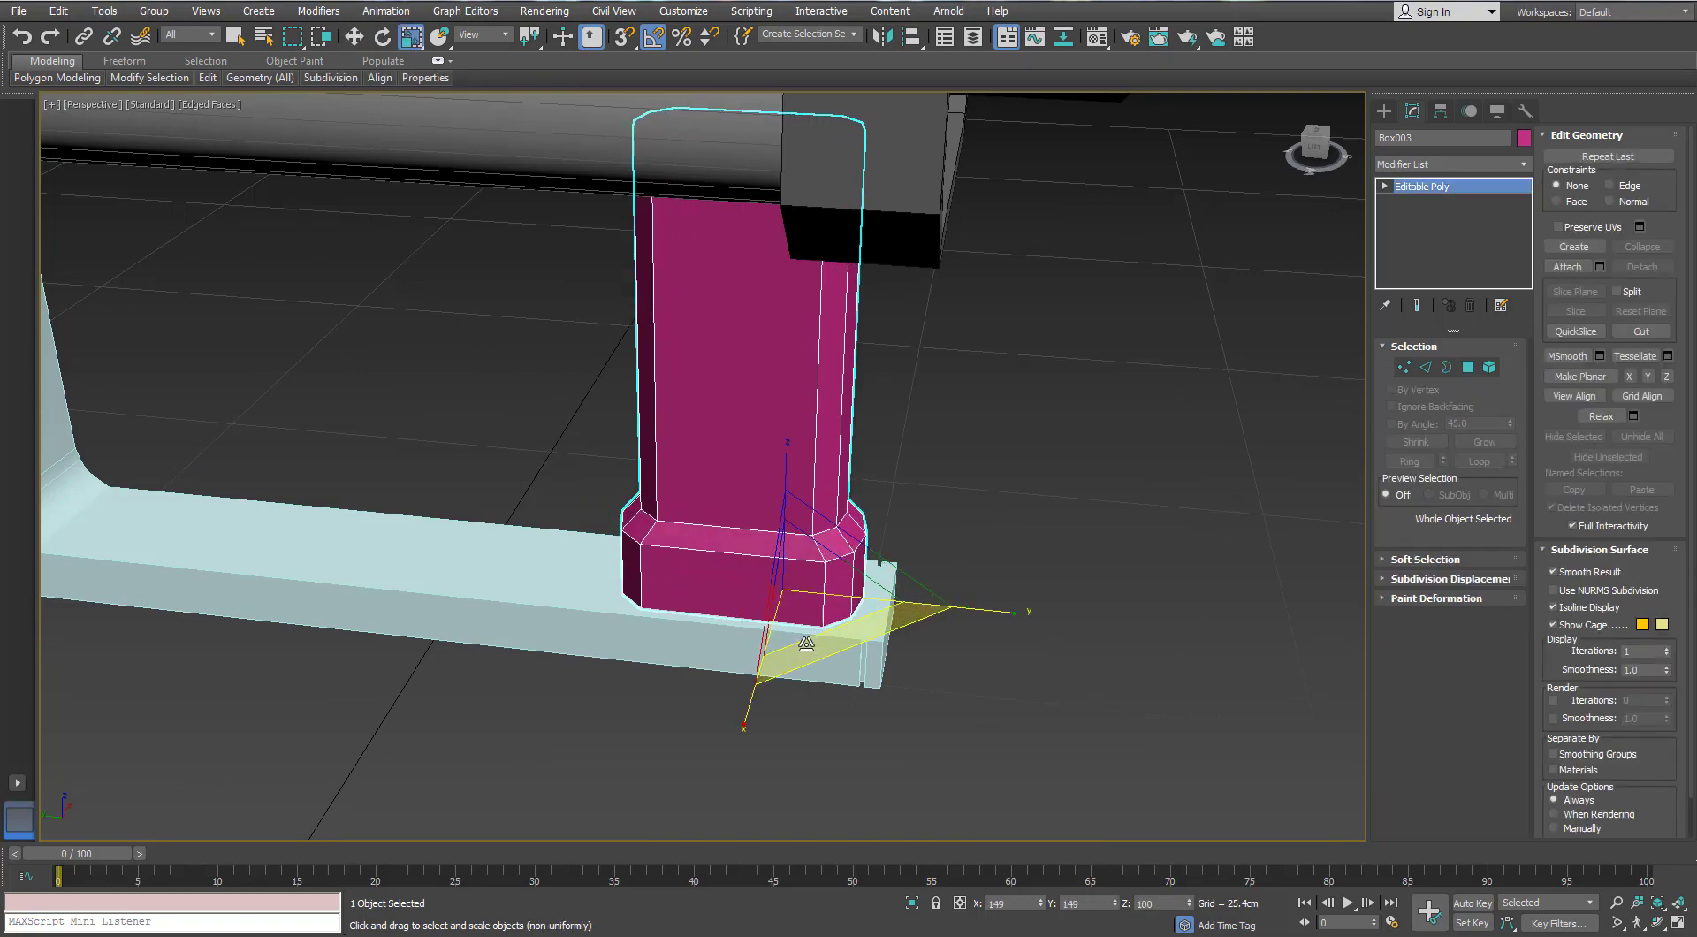
middle_click_drag(822, 572, 682, 560, "alt")
scroll(747, 534, "down", 4)
key("w")
scroll(683, 559, "up", 2)
scroll(758, 504, "up", 5)
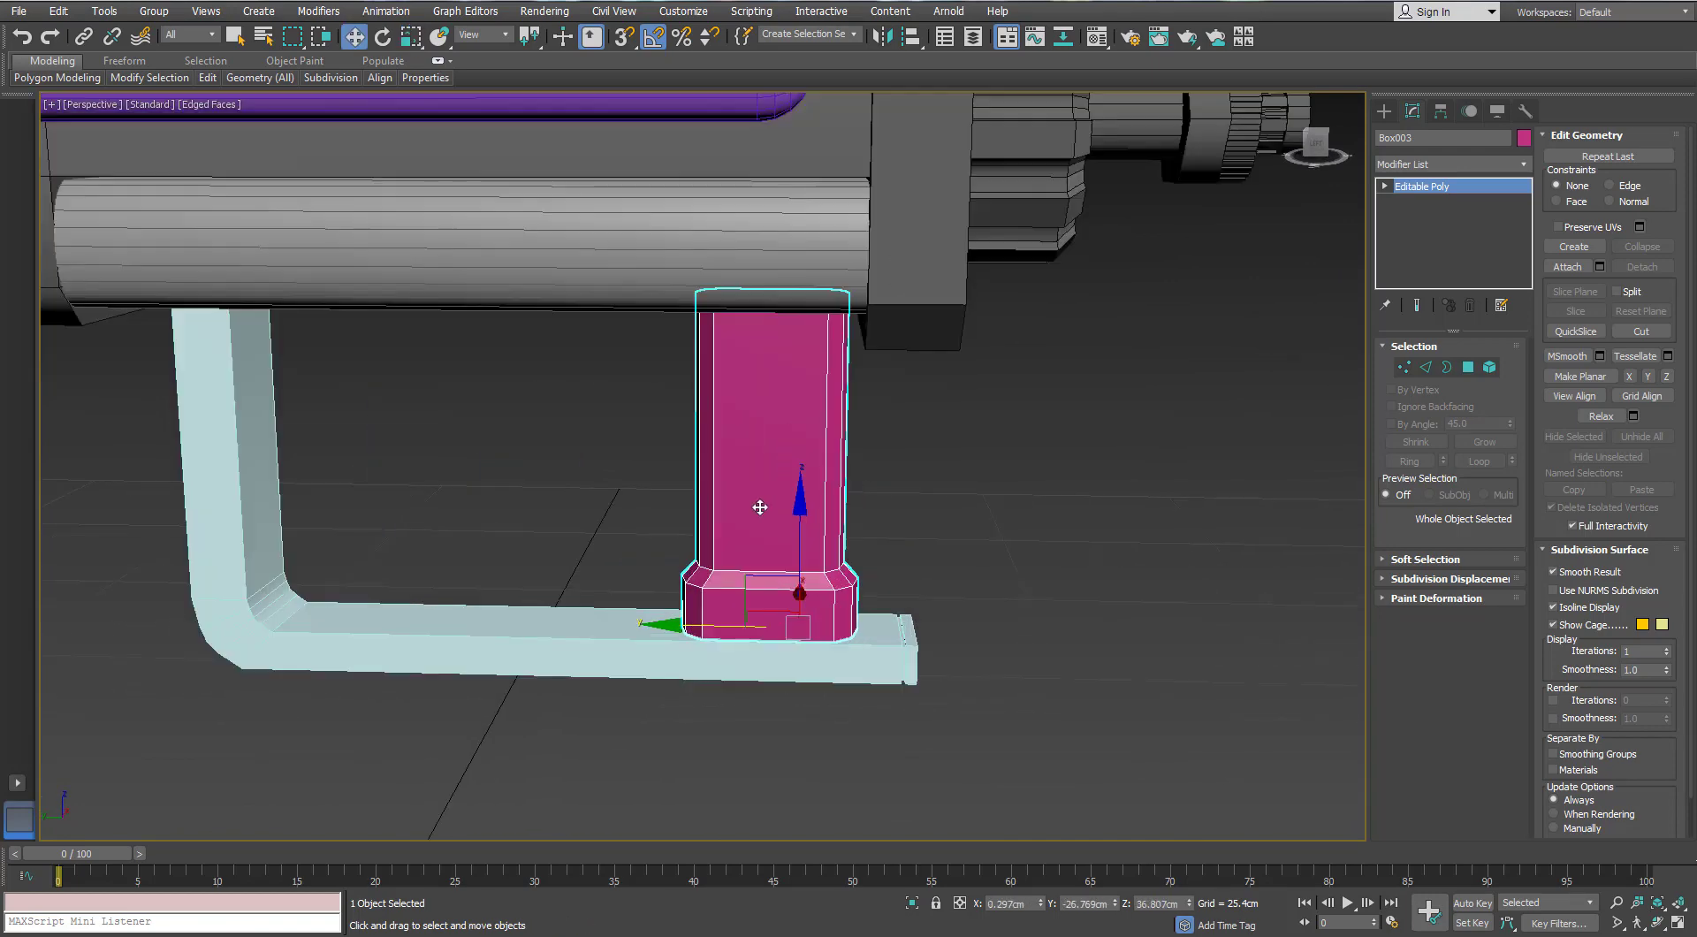
Connect the ring of ten vertical shaft edges with one horizontal edge loop at the grip's mid-height
left_click(1425, 368)
left_click(861, 424)
key("alt+r")
middle_click_drag(1158, 557, 1164, 535, "alt")
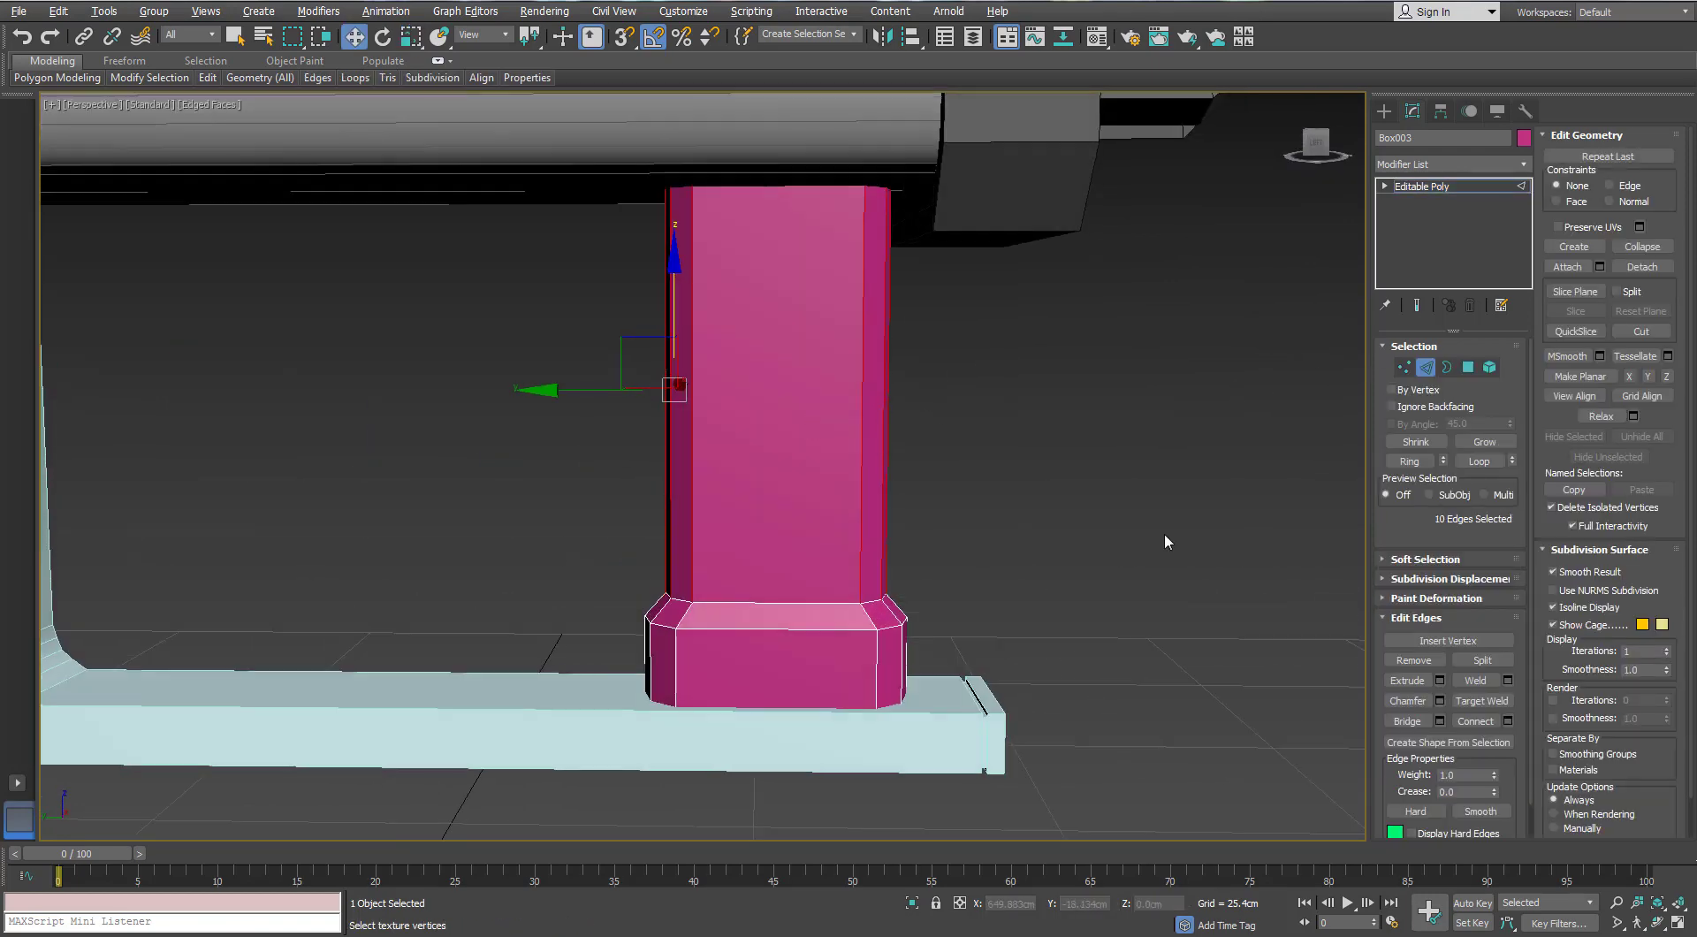
left_click(1508, 721)
left_click(1088, 527)
Scale the mid-height edge loop to about 82% in X and Y to narrow the grip's waist
middle_click_drag(841, 419, 478, 382, "alt")
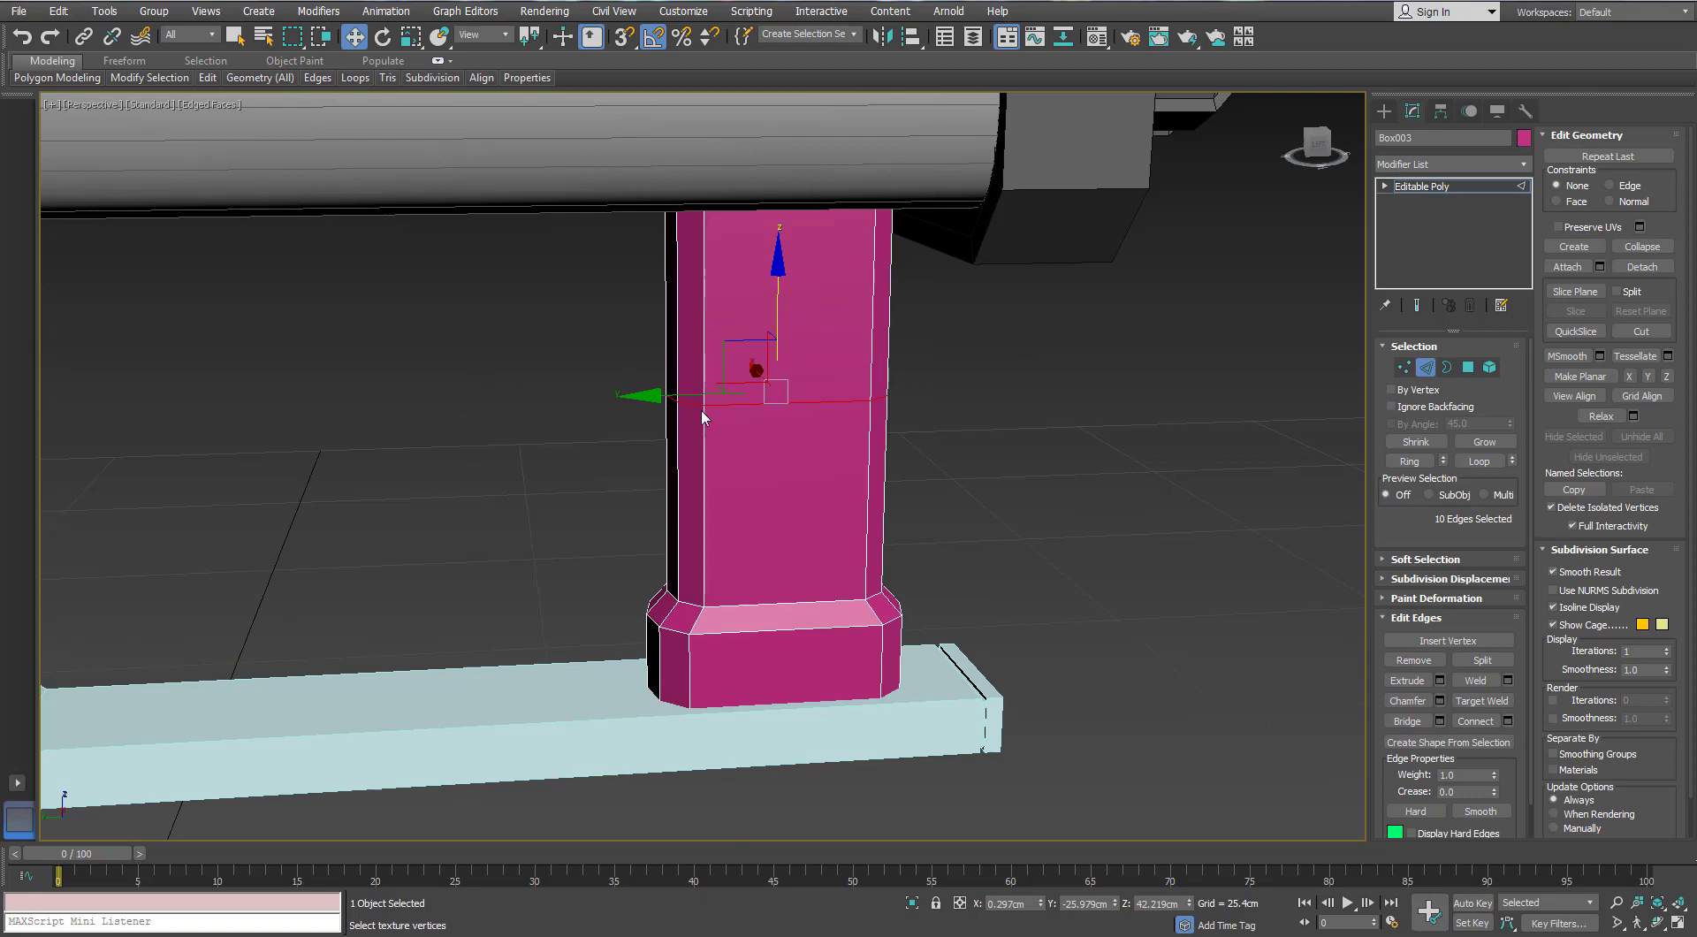
key("r")
middle_click_drag(702, 408, 745, 418, "alt")
left_click_drag(746, 417, 746, 410)
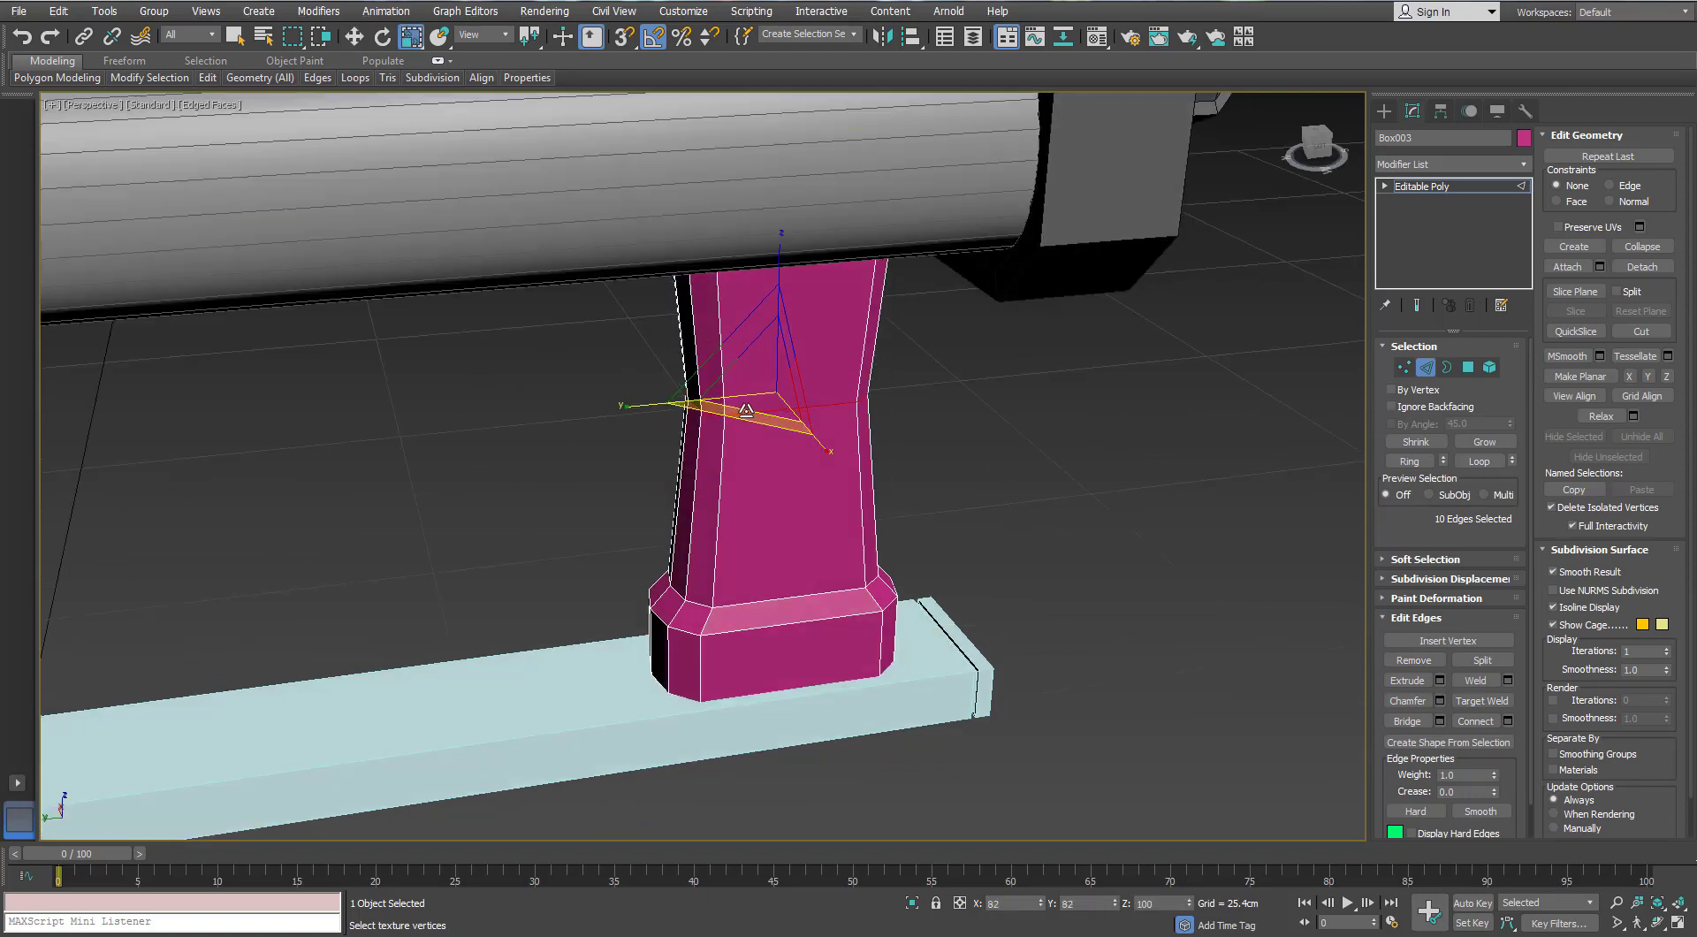
middle_click_drag(747, 411, 736, 375, "alt")
Chamfer the waist edge loop widely with several segments to smooth the grip's curve, and leave edge editing
middle_click_drag(1112, 602, 1373, 711, "alt")
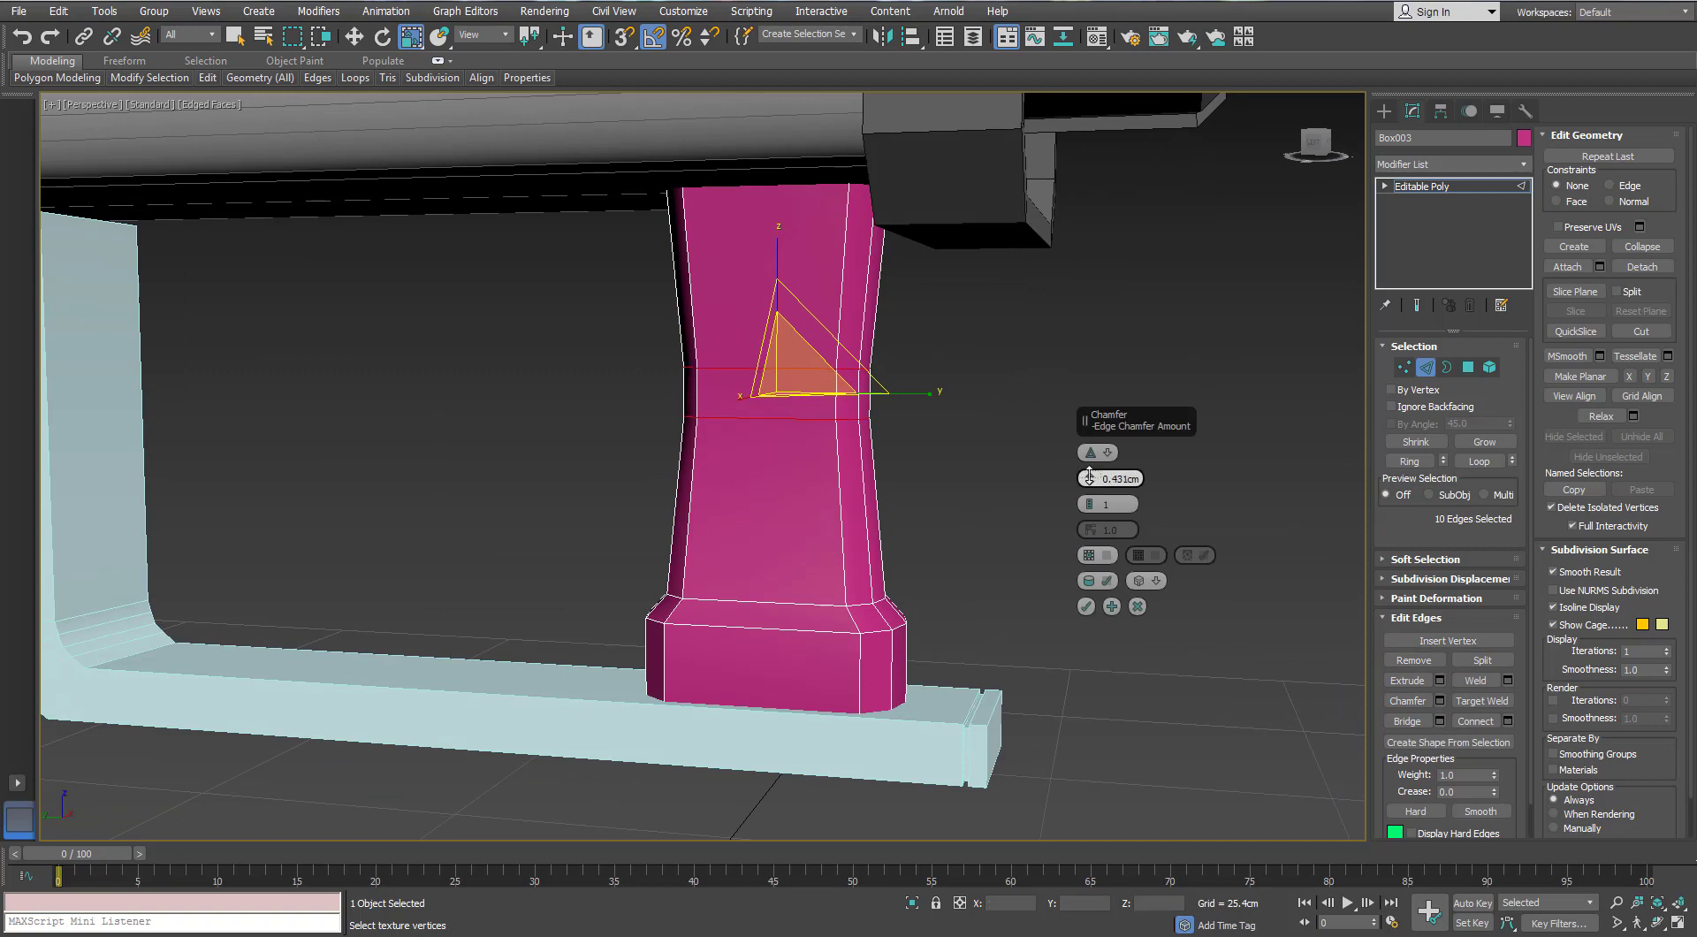
left_click_drag(1089, 474, 1089, 473)
left_click(1090, 501)
left_click(1090, 501)
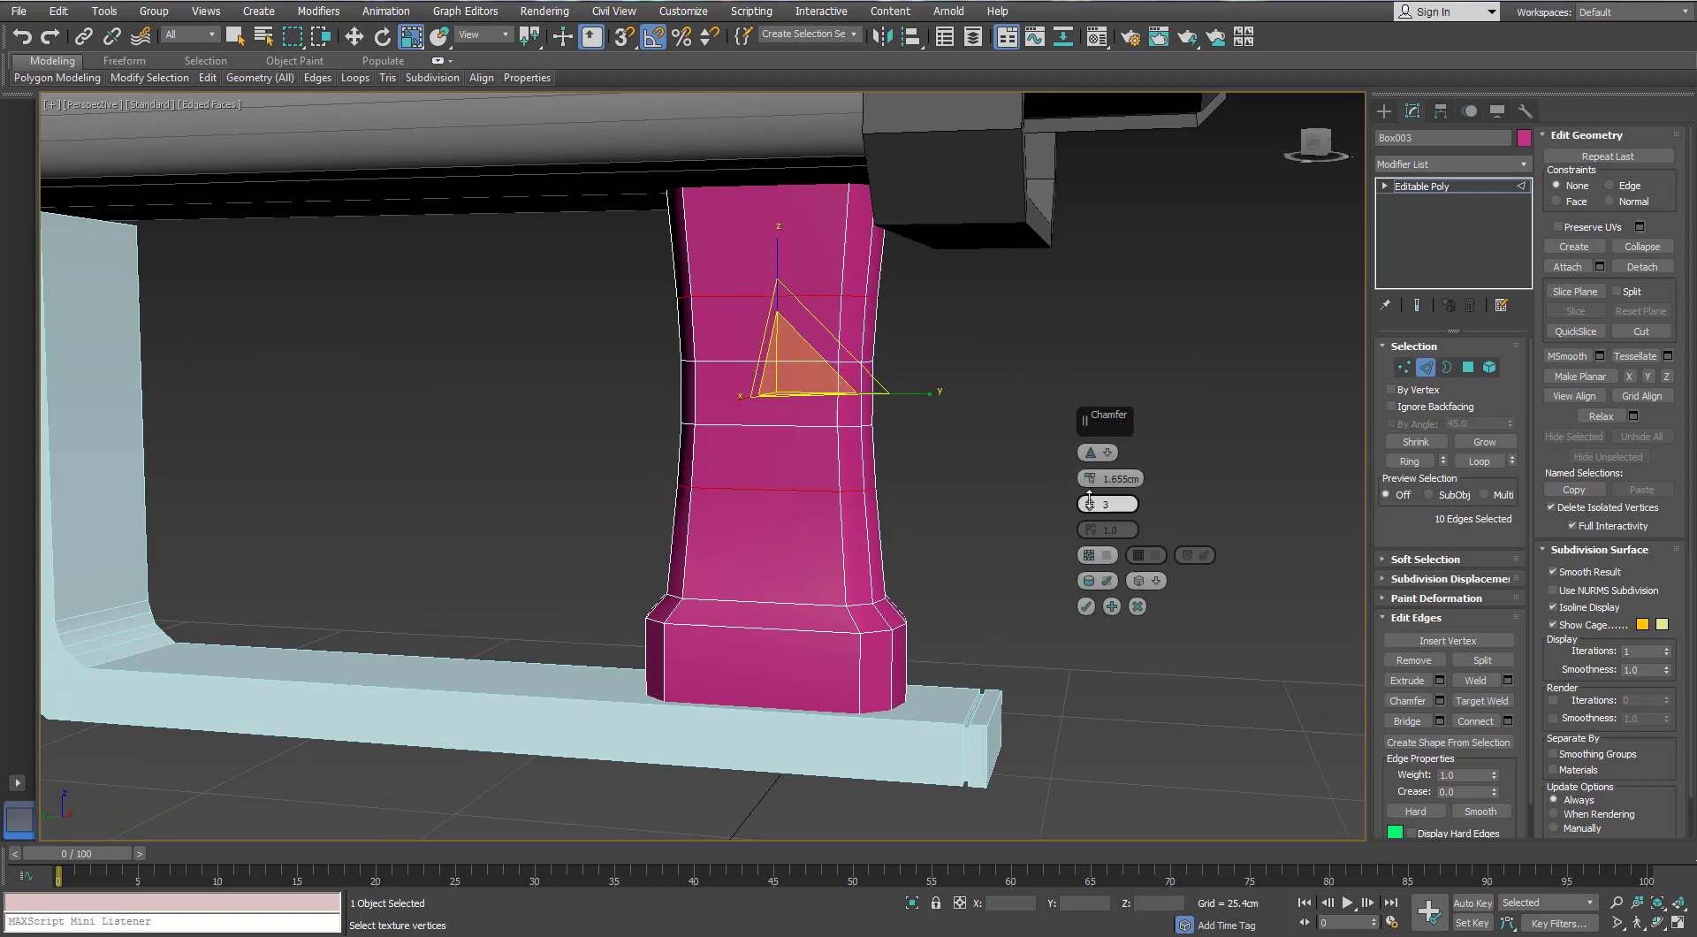
left_click_drag(1091, 473, 1090, 467)
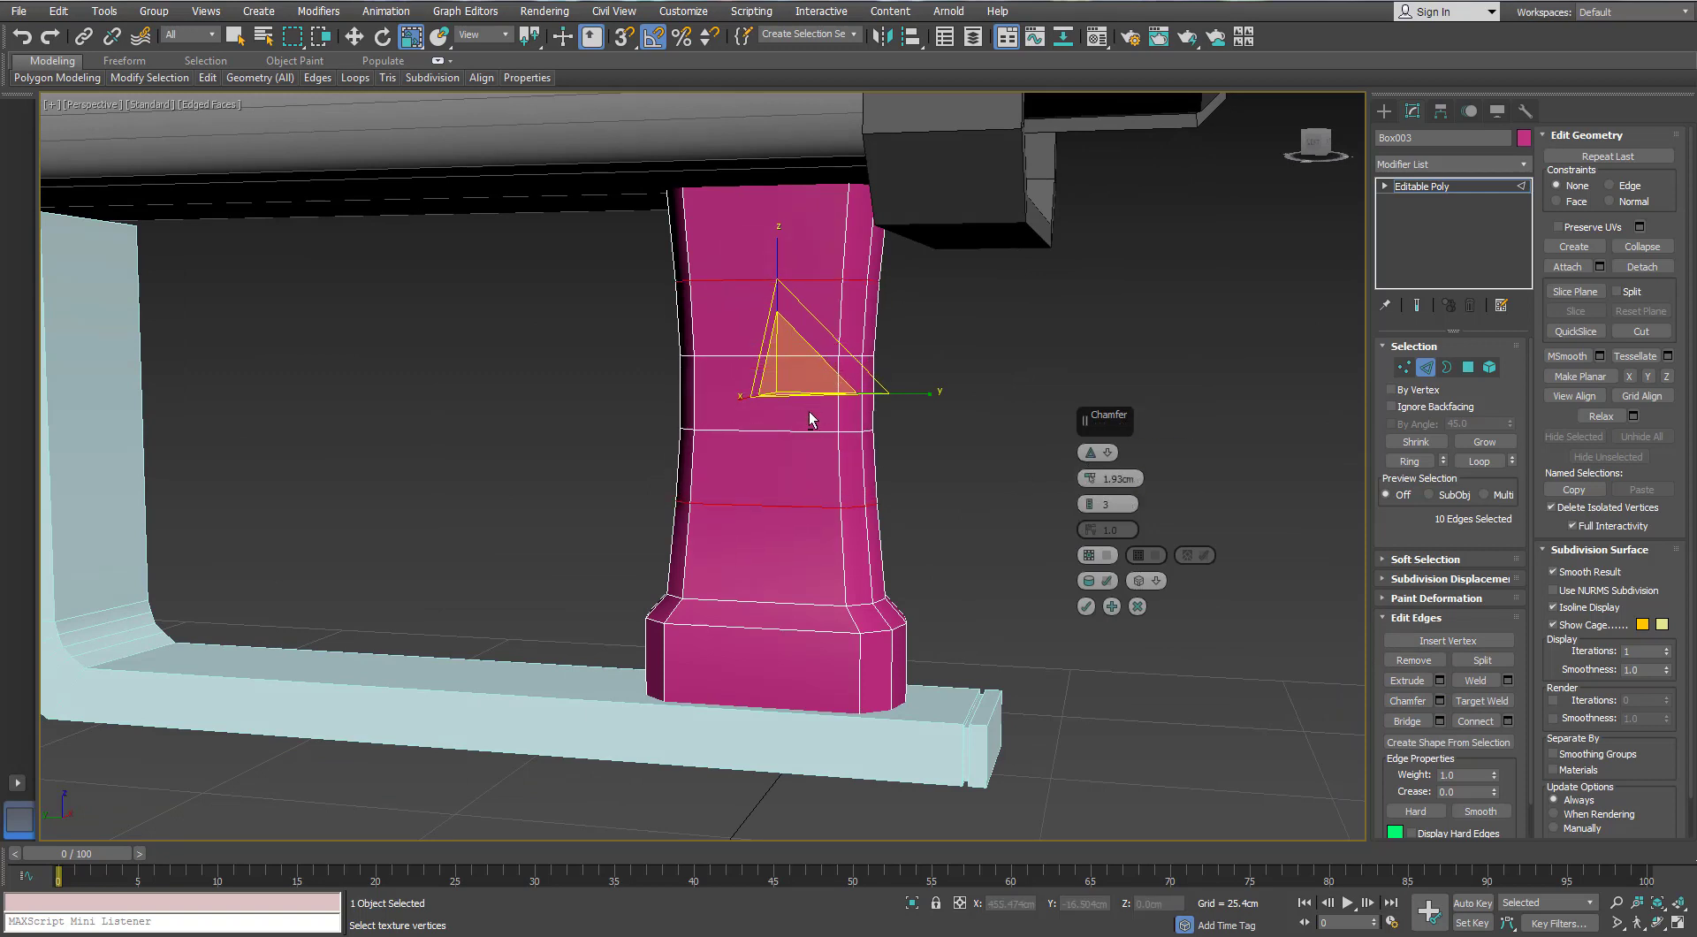
middle_click_drag(811, 413, 1062, 495, "alt")
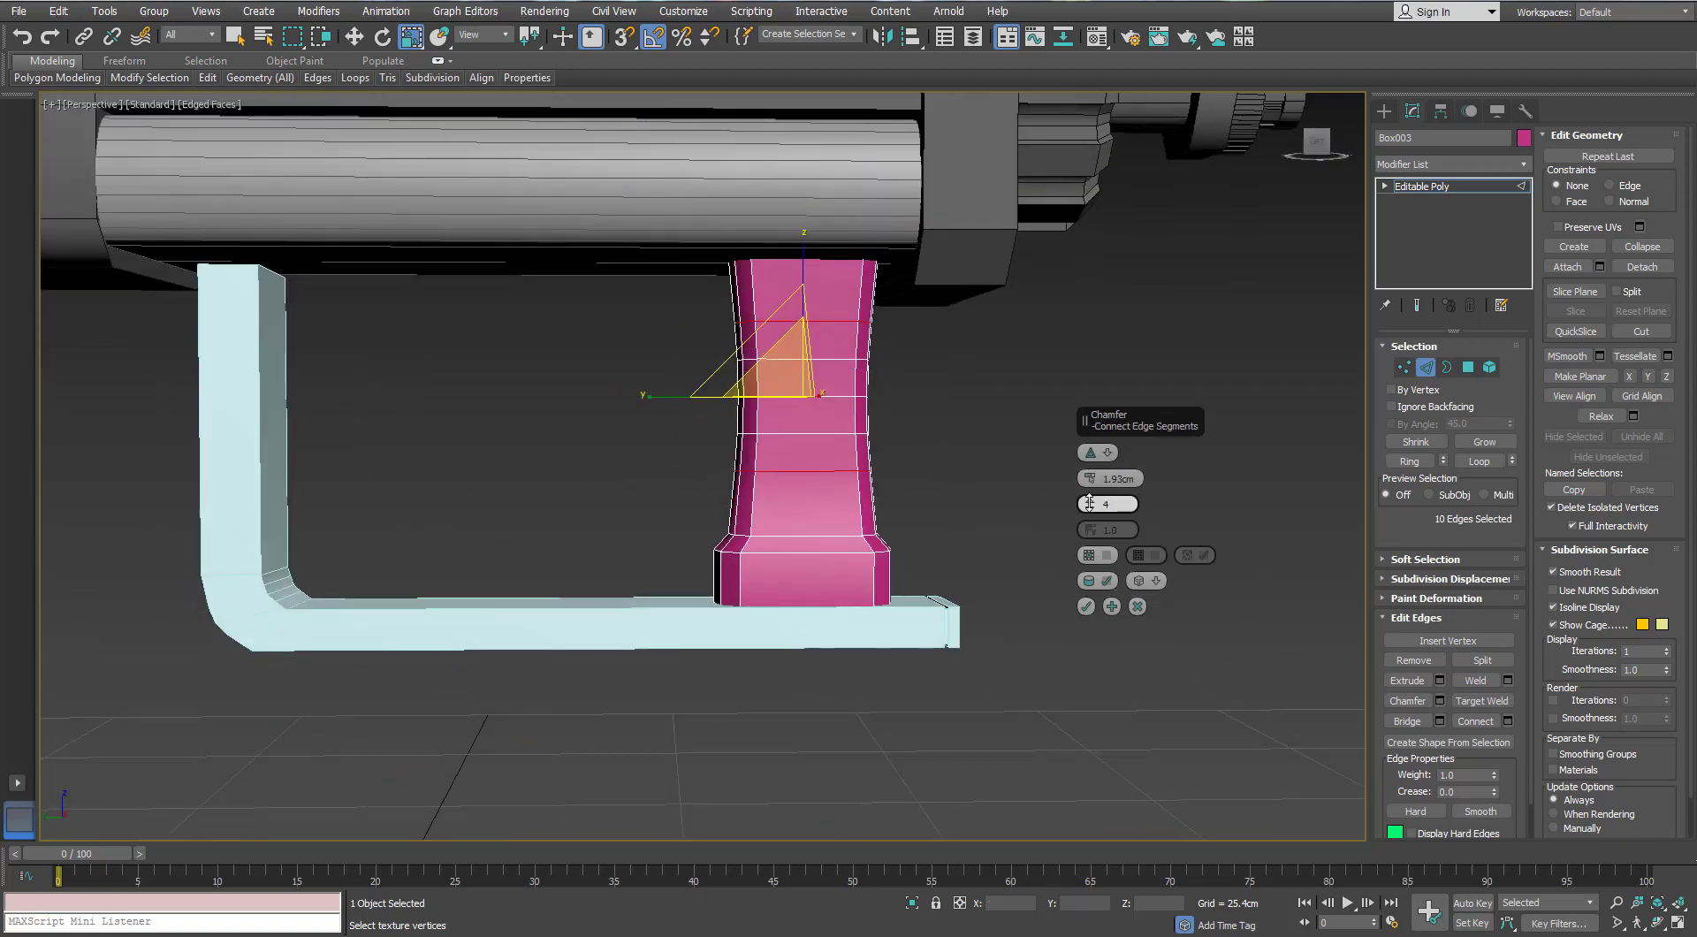
left_click(1089, 503)
left_click_drag(1090, 478, 1090, 466)
middle_click_drag(875, 458, 915, 486, "alt")
scroll(867, 465, "down", 3)
scroll(853, 487, "up", 3)
left_click(1086, 607)
left_click(997, 631)
middle_click_drag(1003, 575, 996, 559, "alt")
scroll(997, 559, "down", 4)
left_click(1429, 367)
Try to move the bracket and grip together downward along Z, away from the body
middle_click_drag(822, 478, 736, 491, "alt")
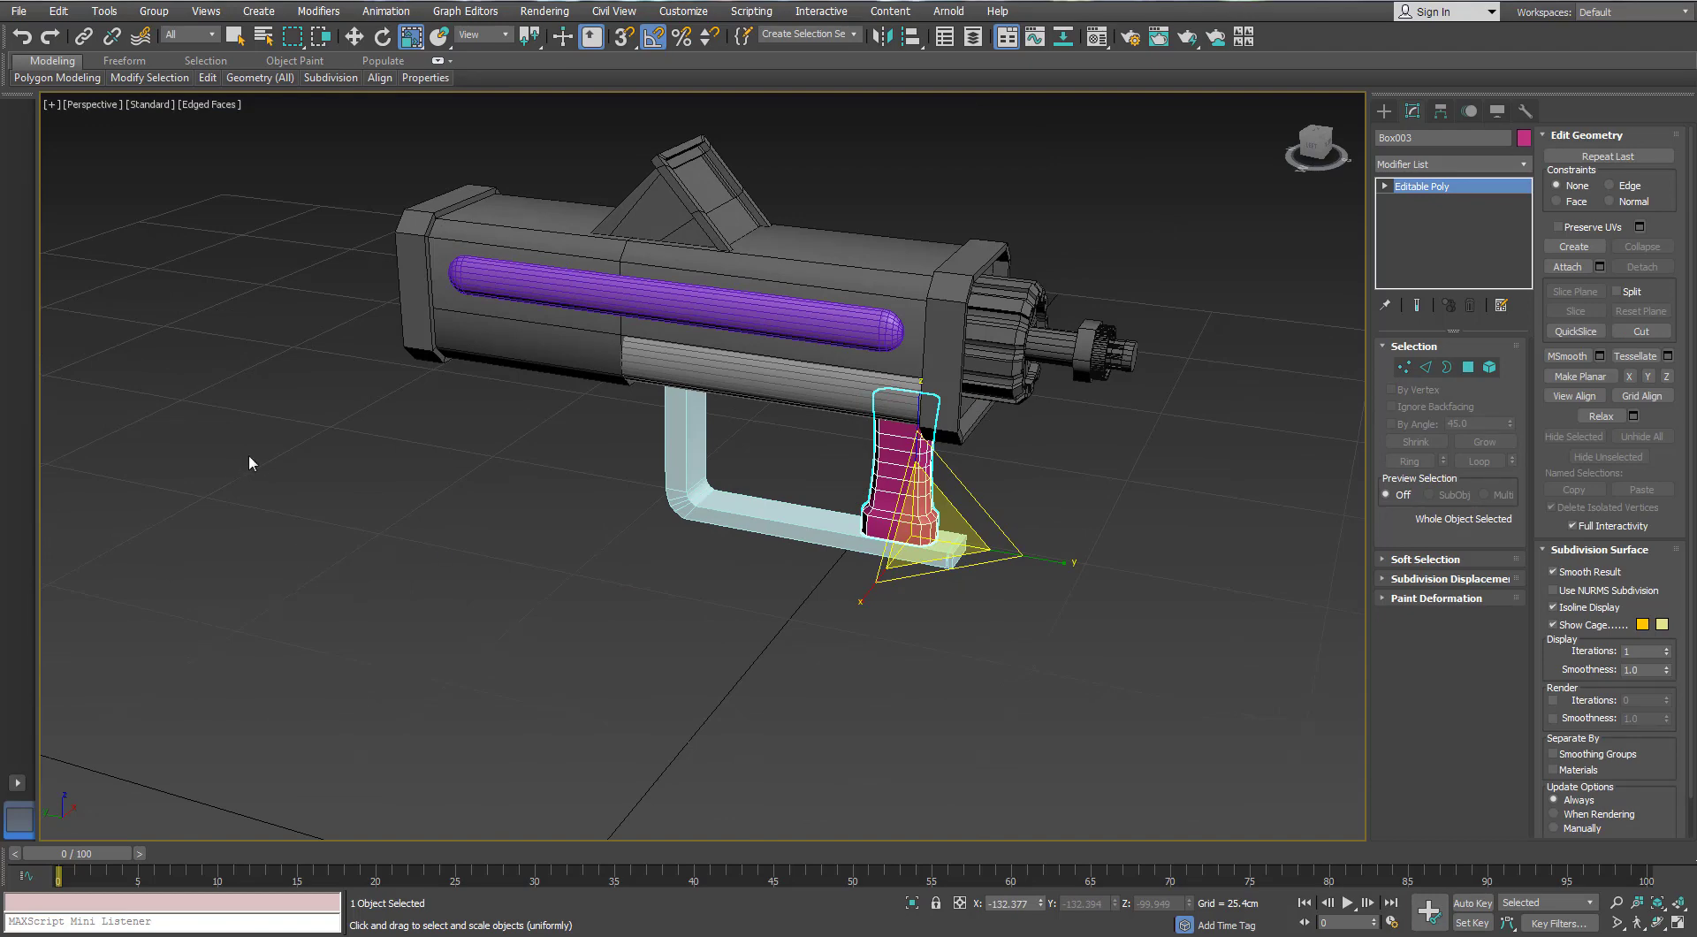
middle_click_drag(404, 471, 703, 390, "alt")
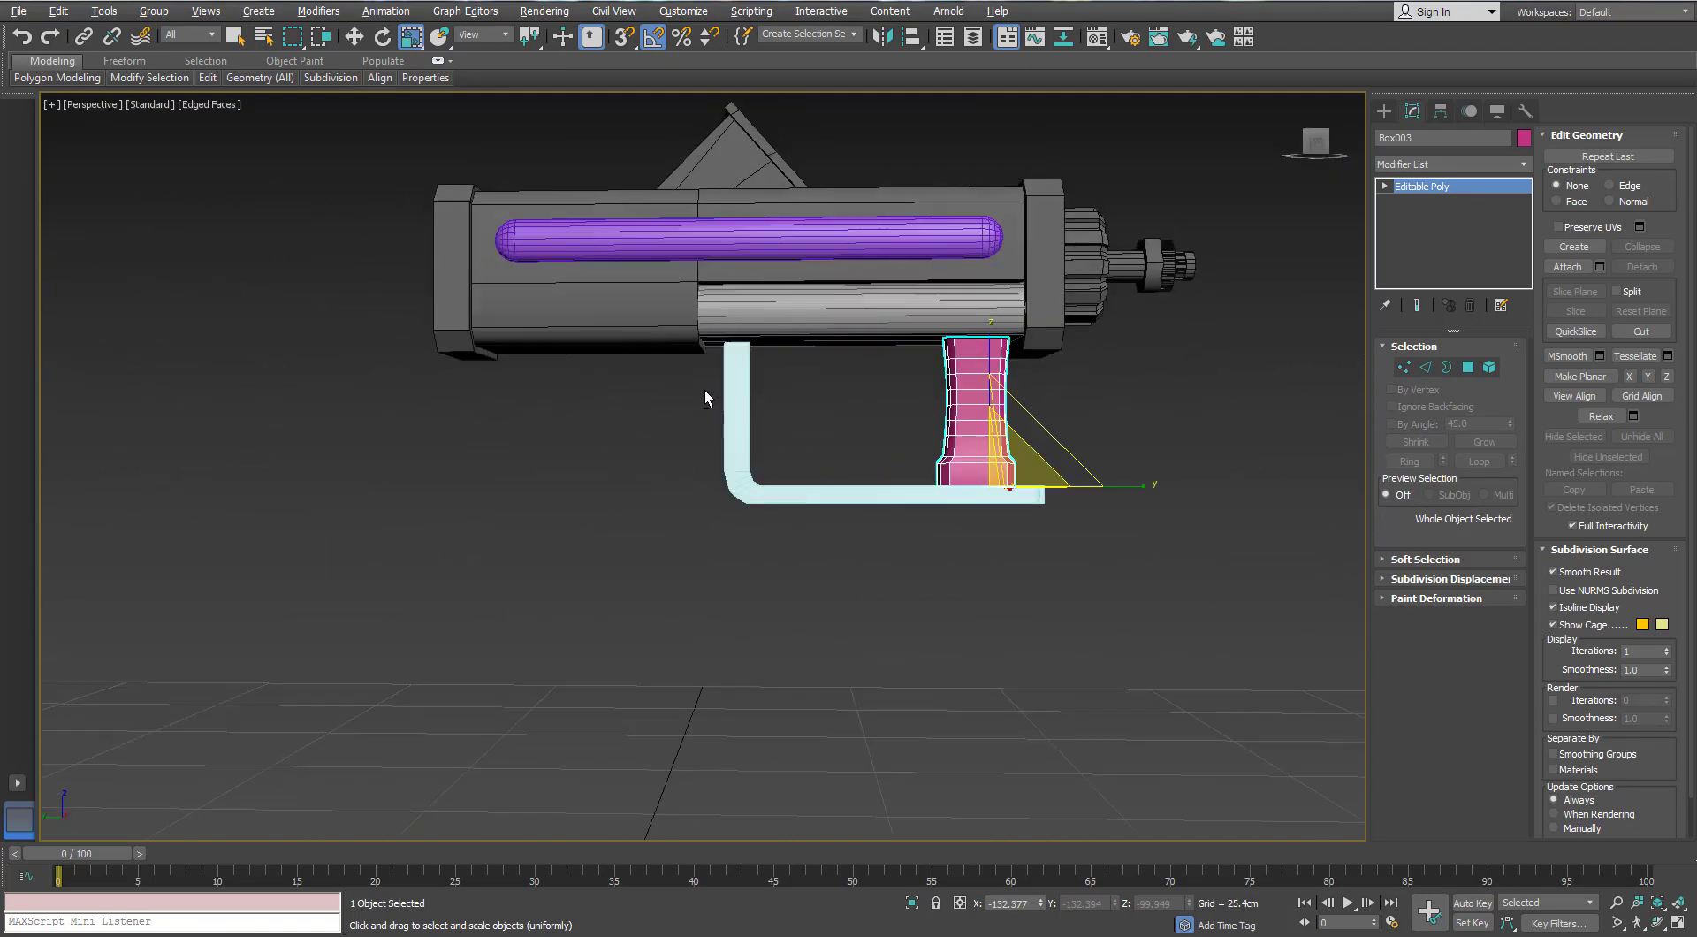
middle_click_drag(988, 429, 970, 436)
scroll(970, 436, "up", 2)
scroll(970, 436, "down", 2)
left_click_drag(1129, 402, 769, 575)
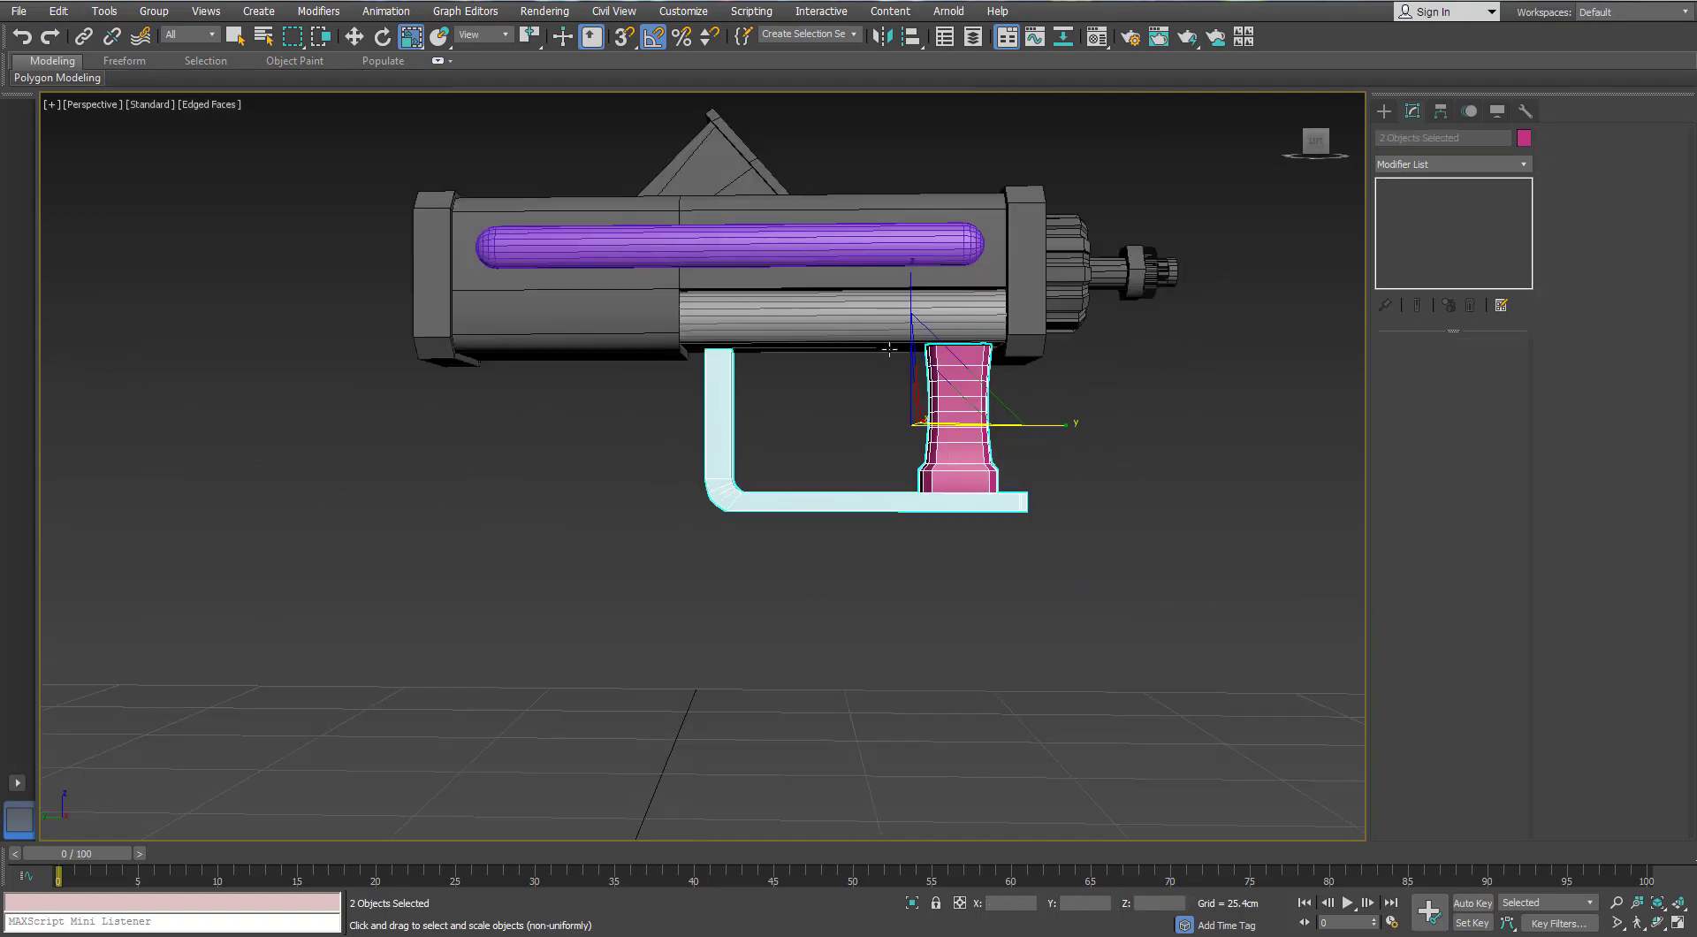
key("w")
left_click_drag(888, 350, 898, 375)
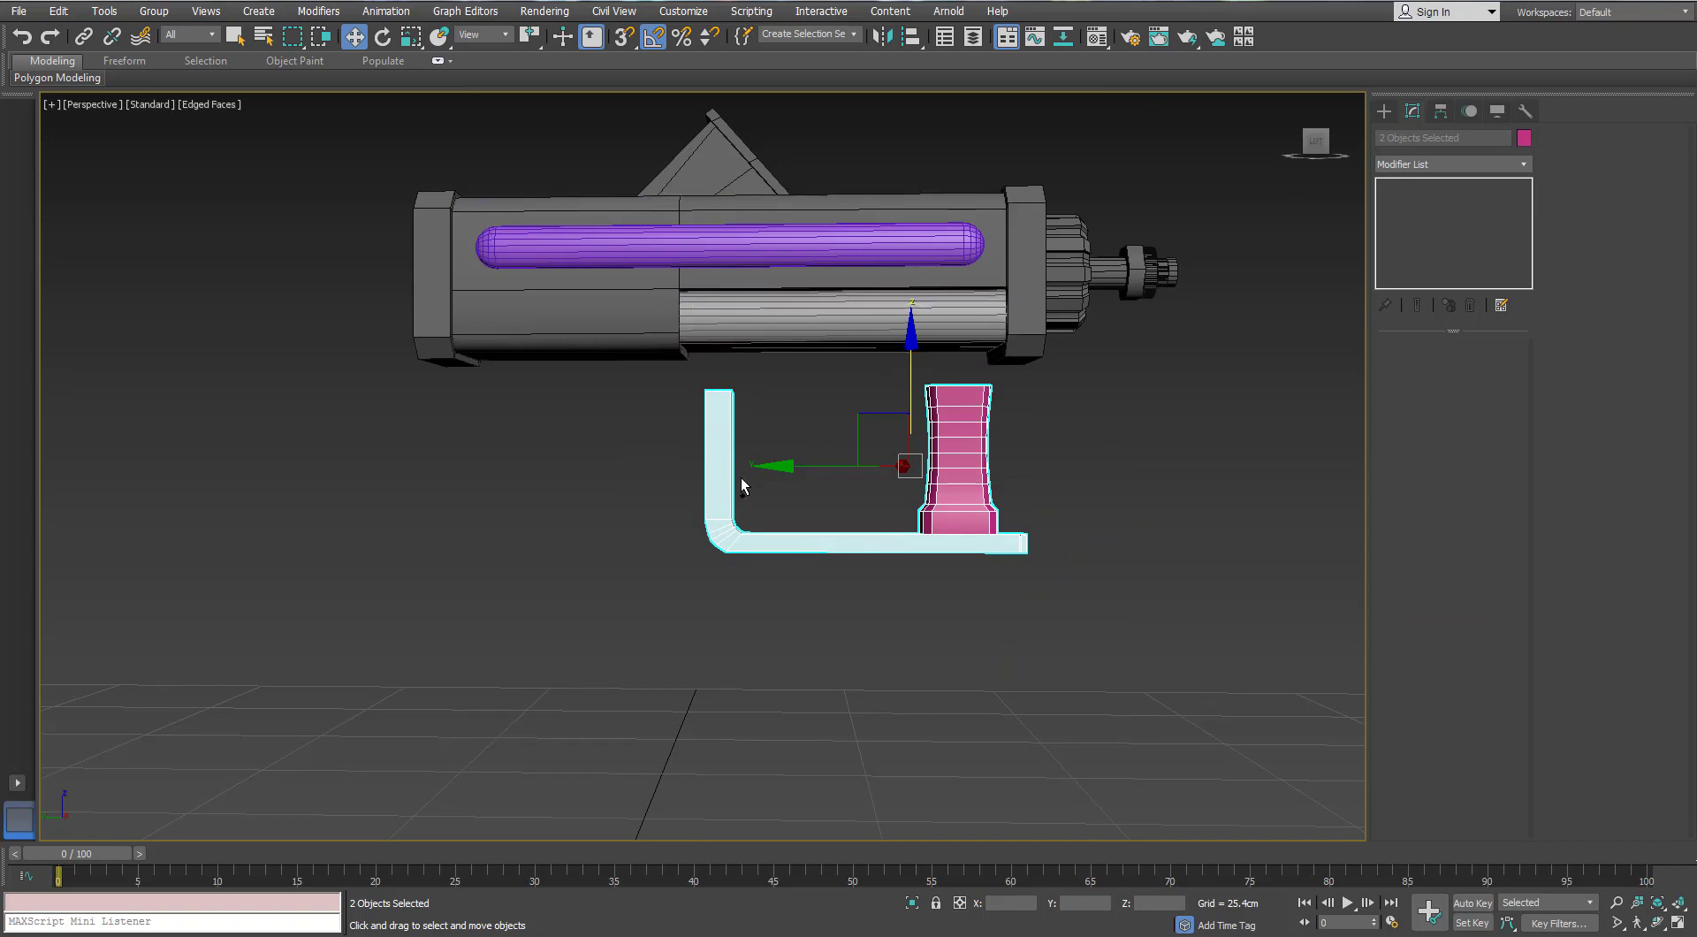
key("ctrl+z")
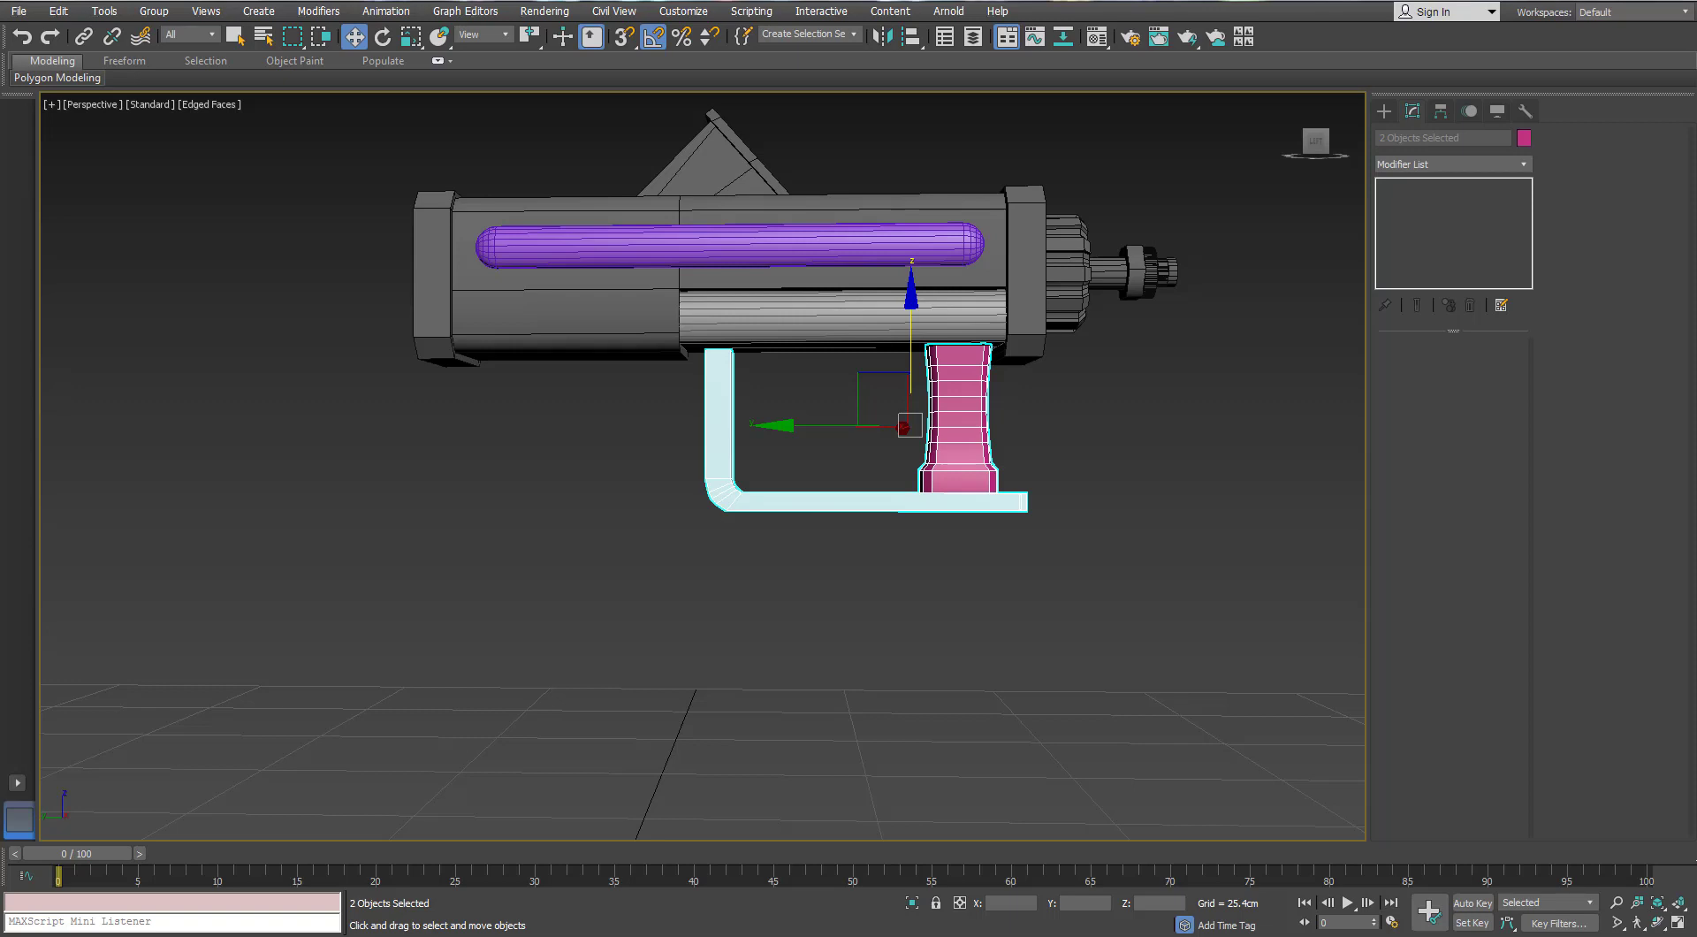
Examine how the bracket and grip meet the body from the front, from the left and from below
scroll(637, 409, "up", 3)
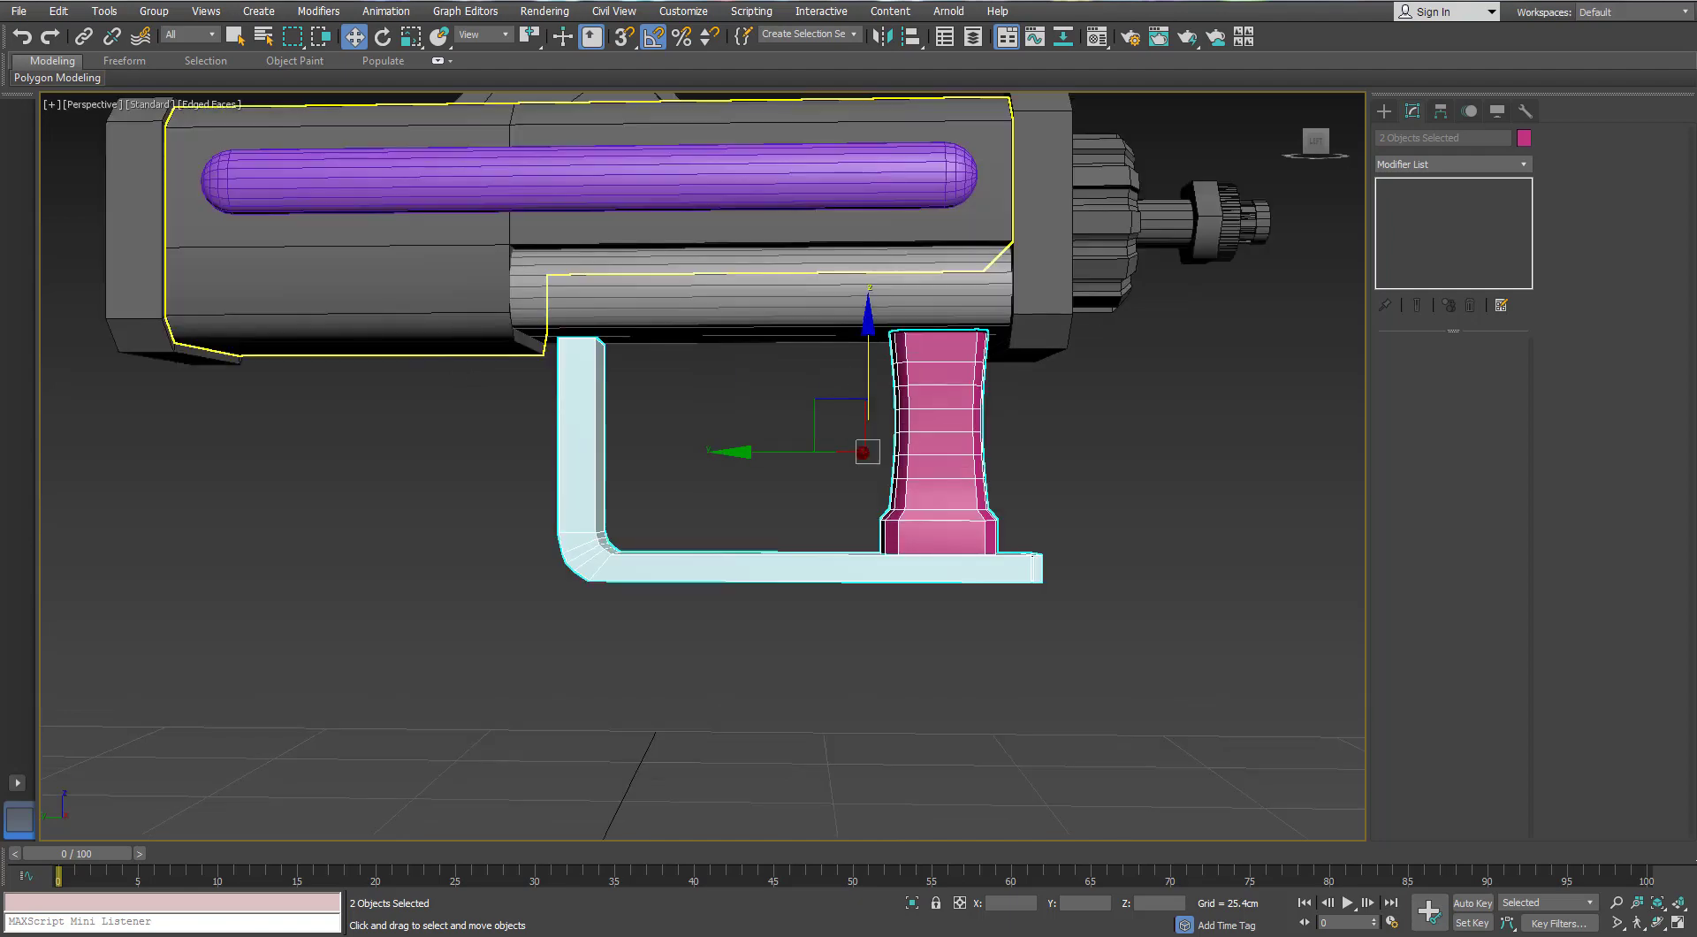
scroll(622, 443, "down", 5)
key("f")
scroll(677, 426, "down", 5)
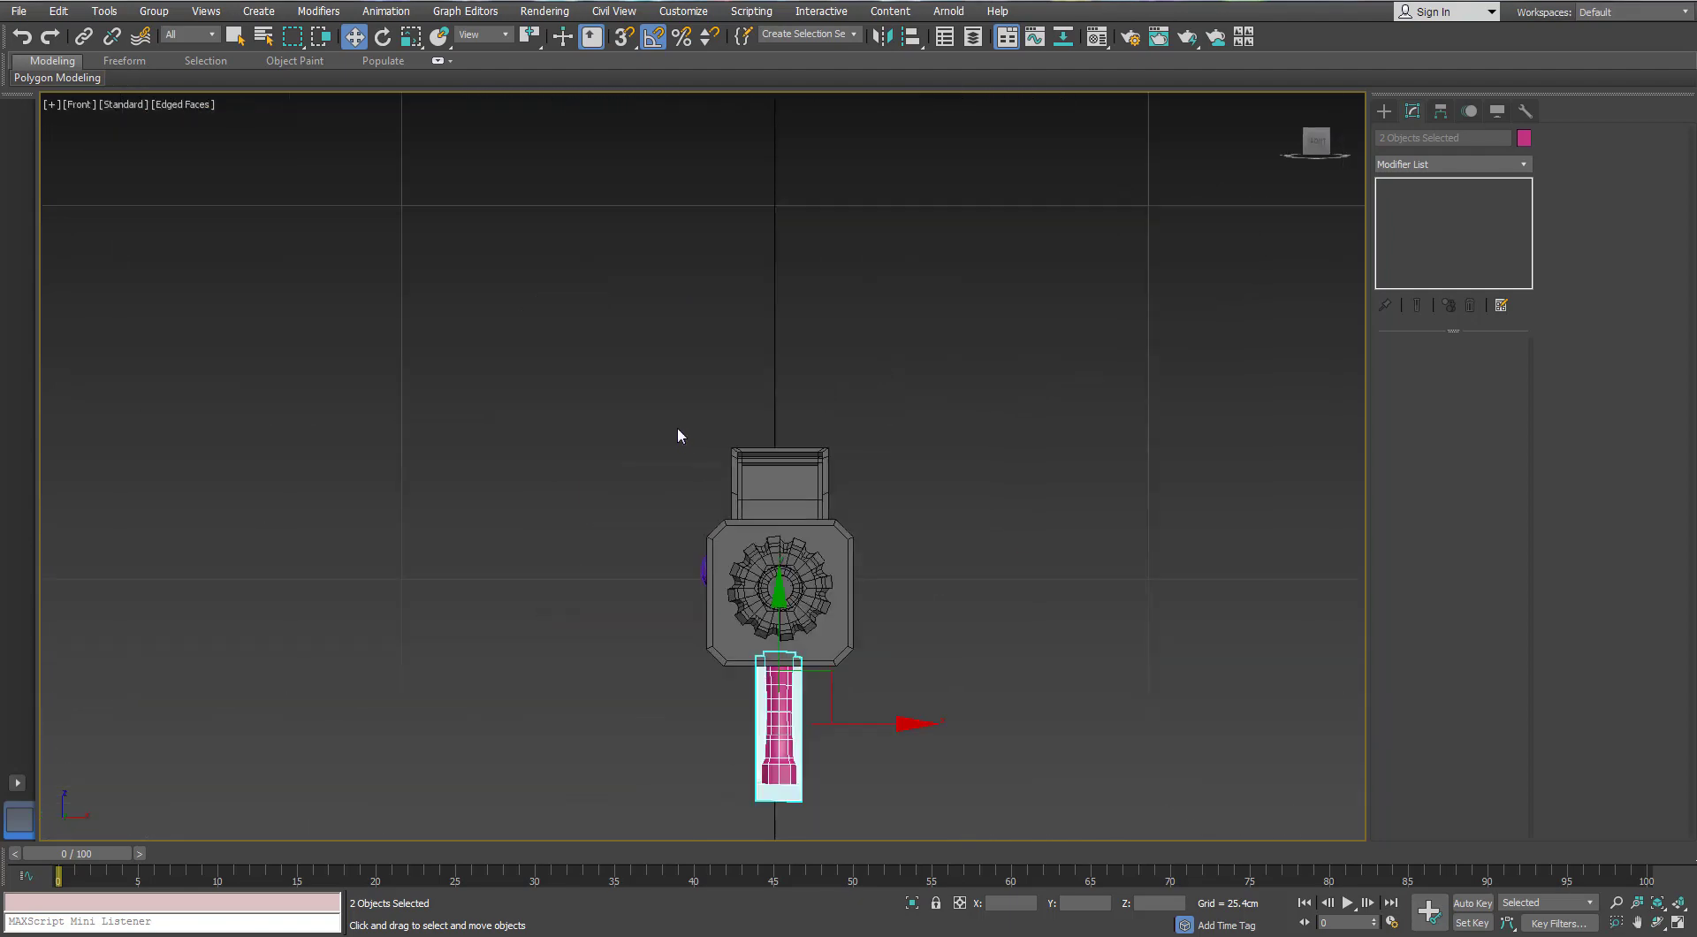
key("l")
scroll(1270, 295, "down", 1)
left_click(1384, 111)
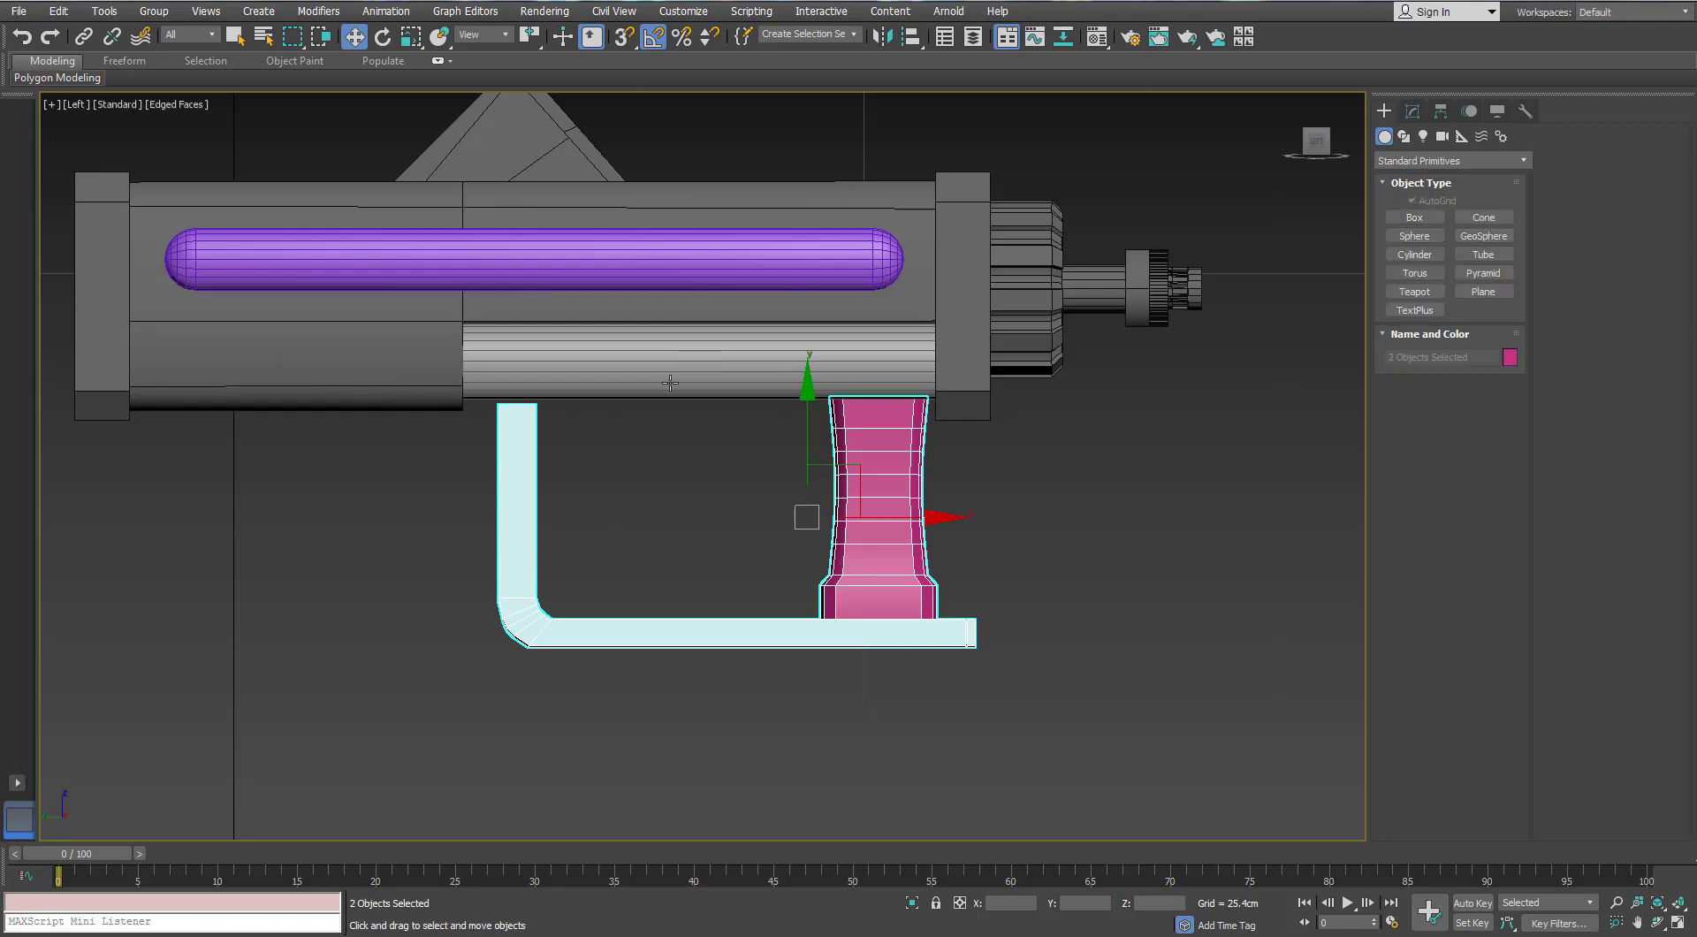
key("p")
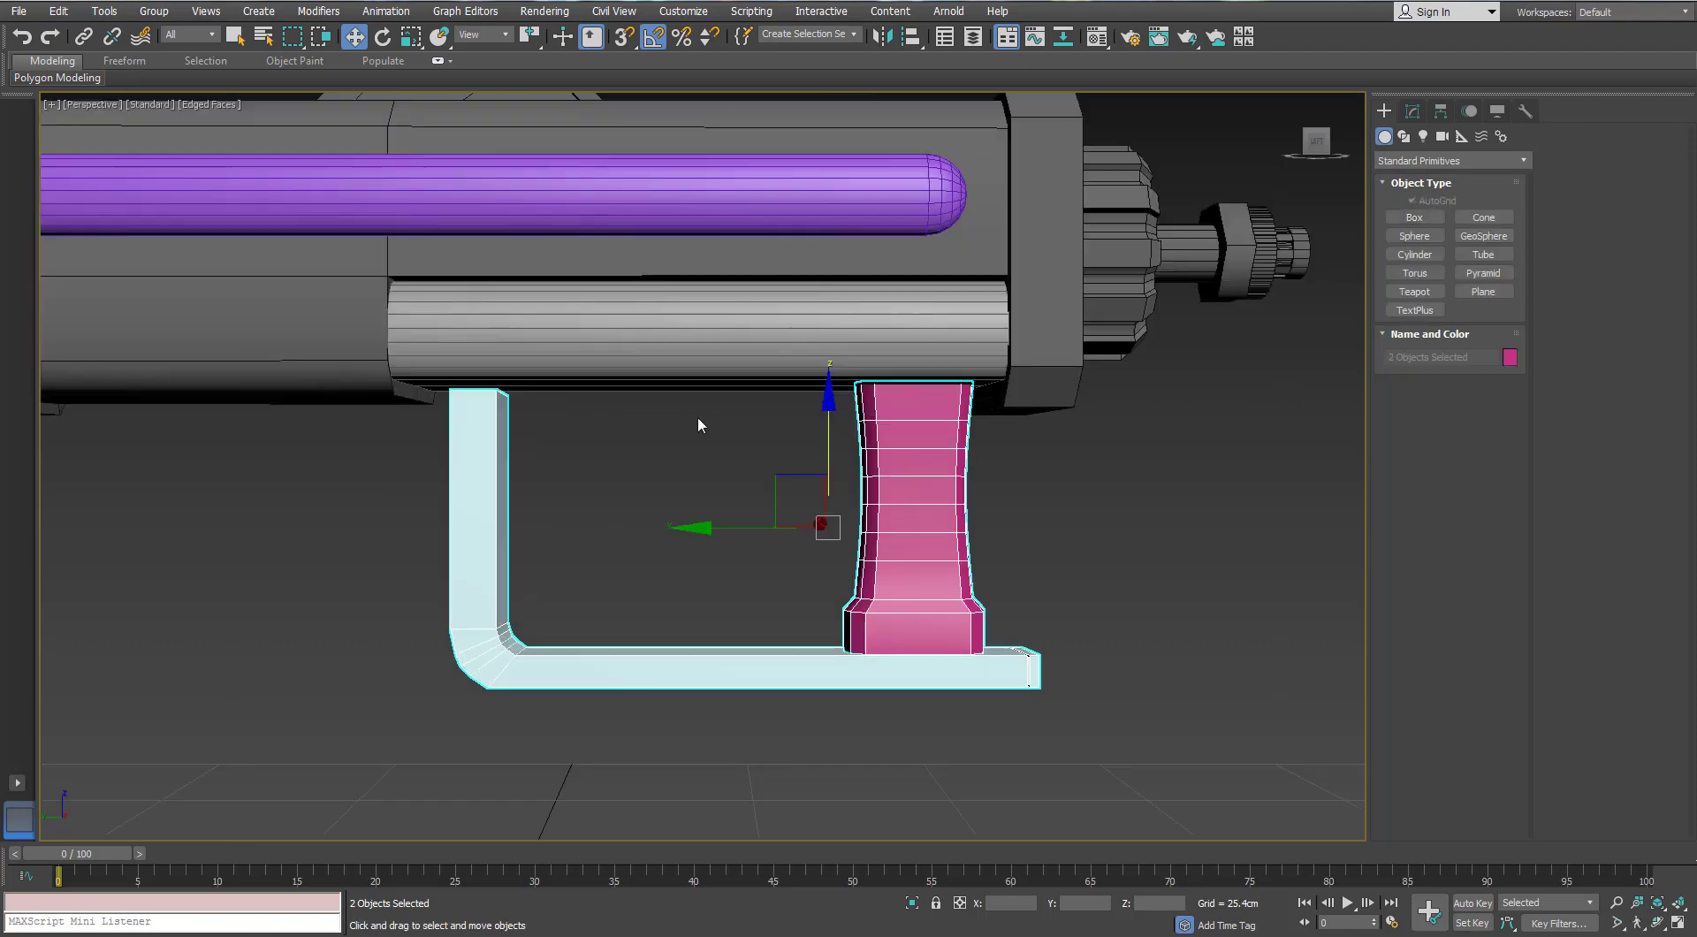
middle_click_drag(698, 416, 920, 382, "alt")
scroll(1066, 374, "up", 3)
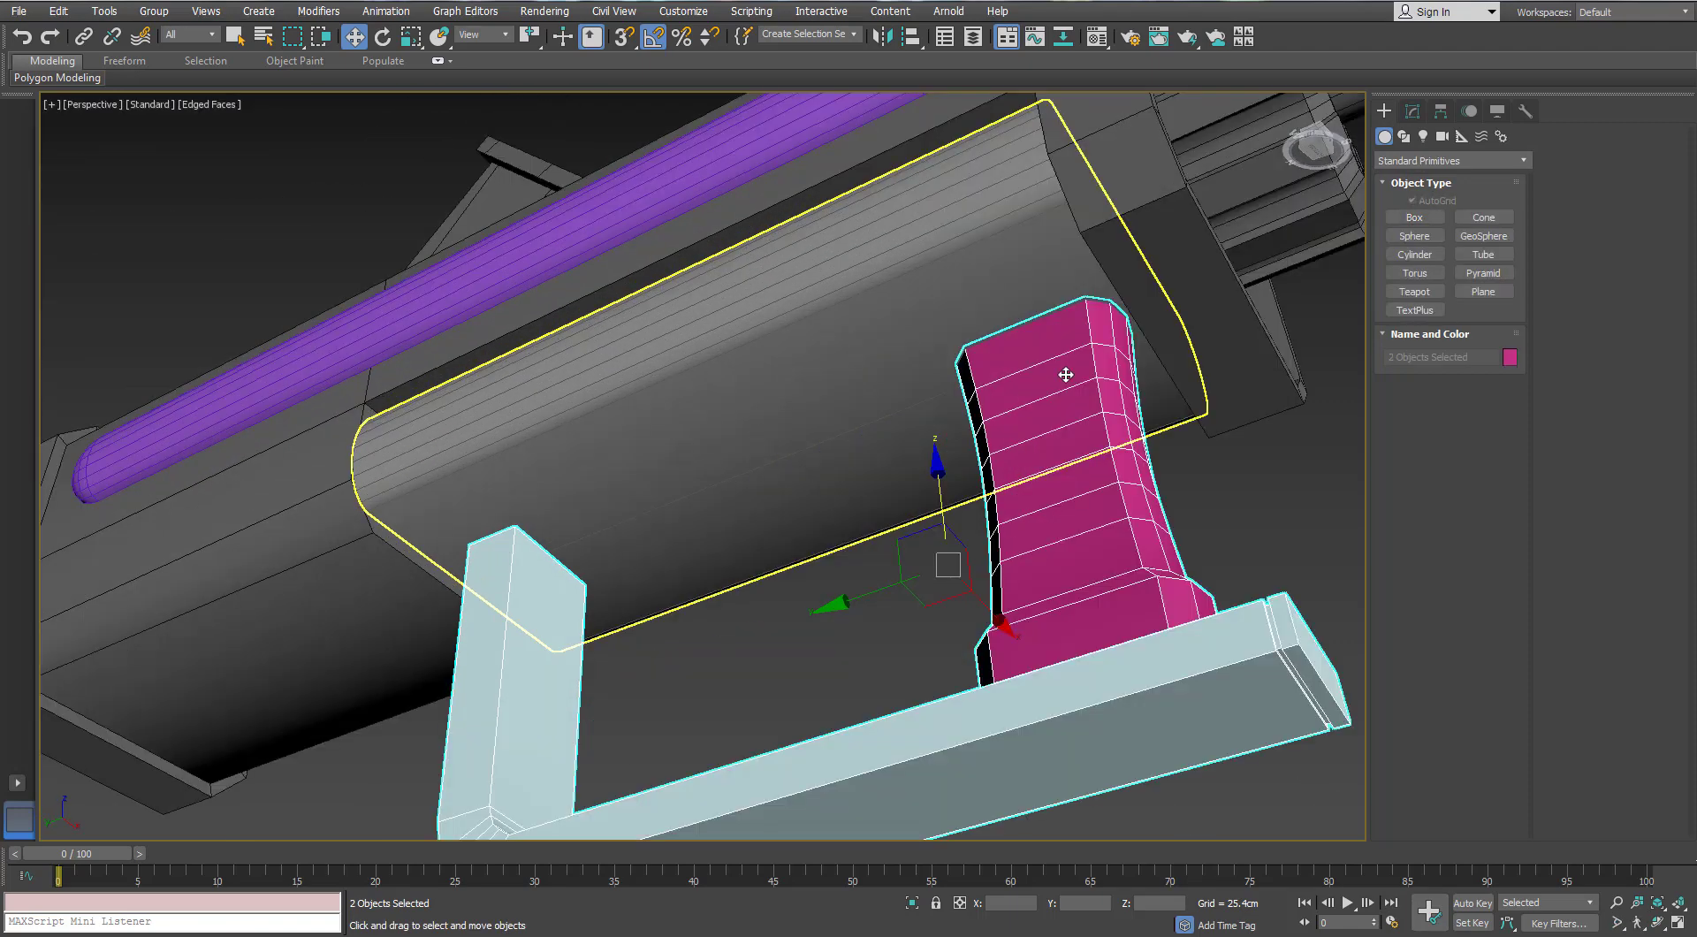
left_click(1416, 214)
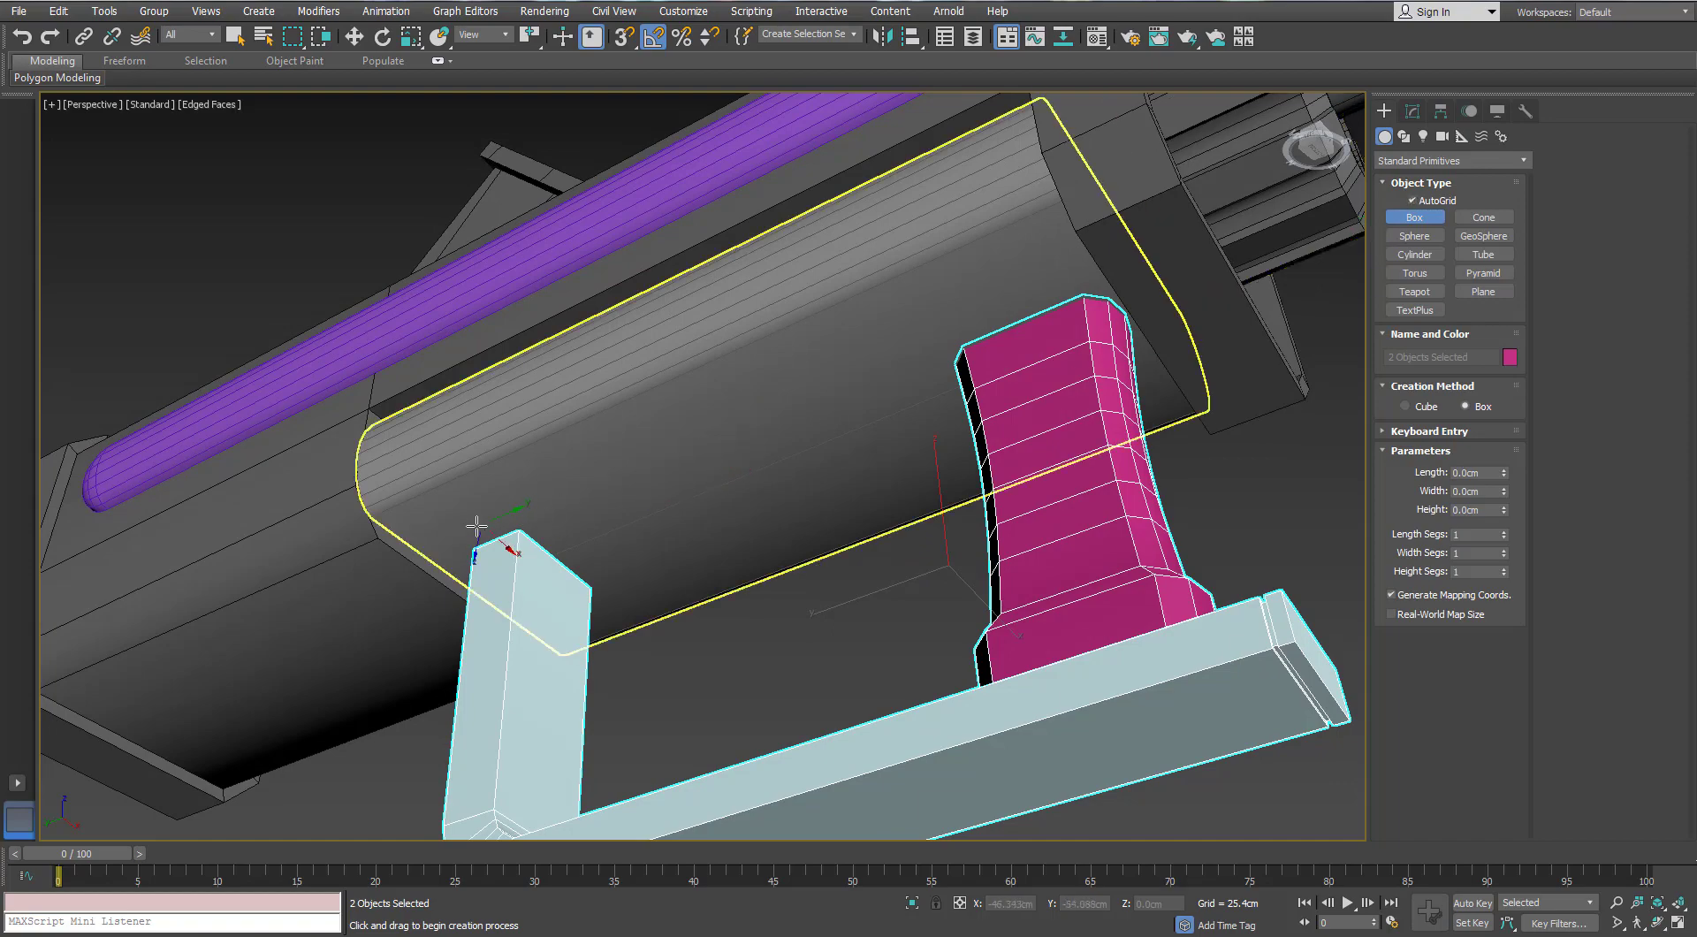
middle_click_drag(466, 536, 428, 502, "alt")
left_click_drag(386, 465, 571, 554)
right_click(598, 534)
middle_click_drag(598, 534, 534, 563, "alt")
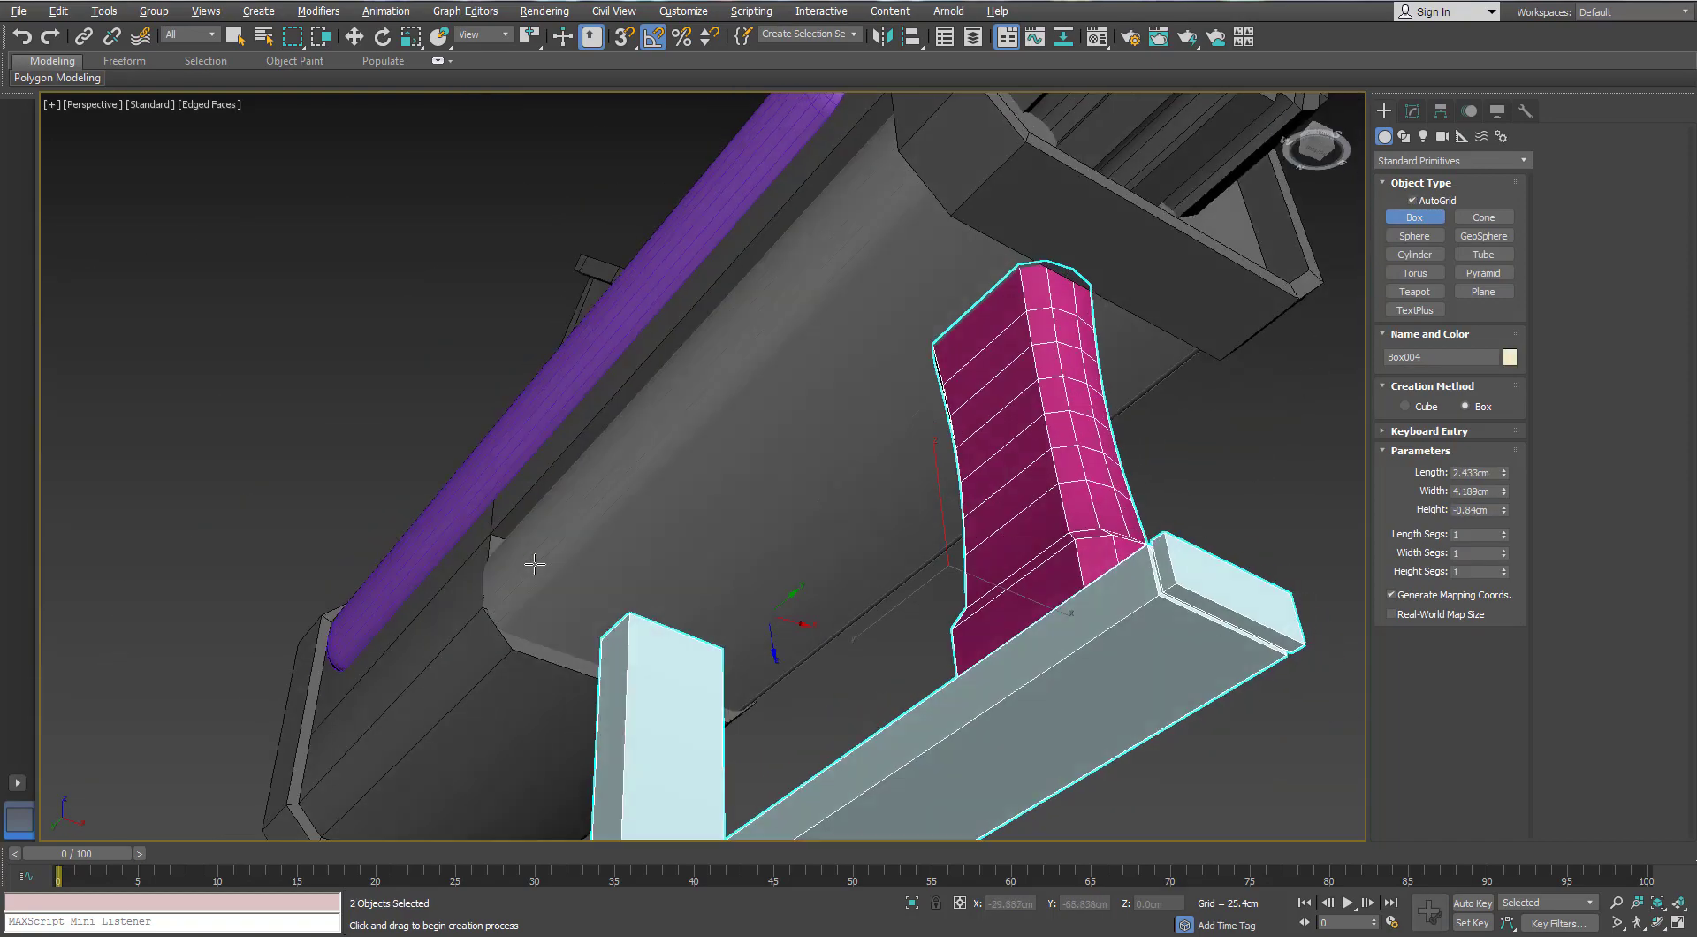
scroll(745, 628, "down", 6)
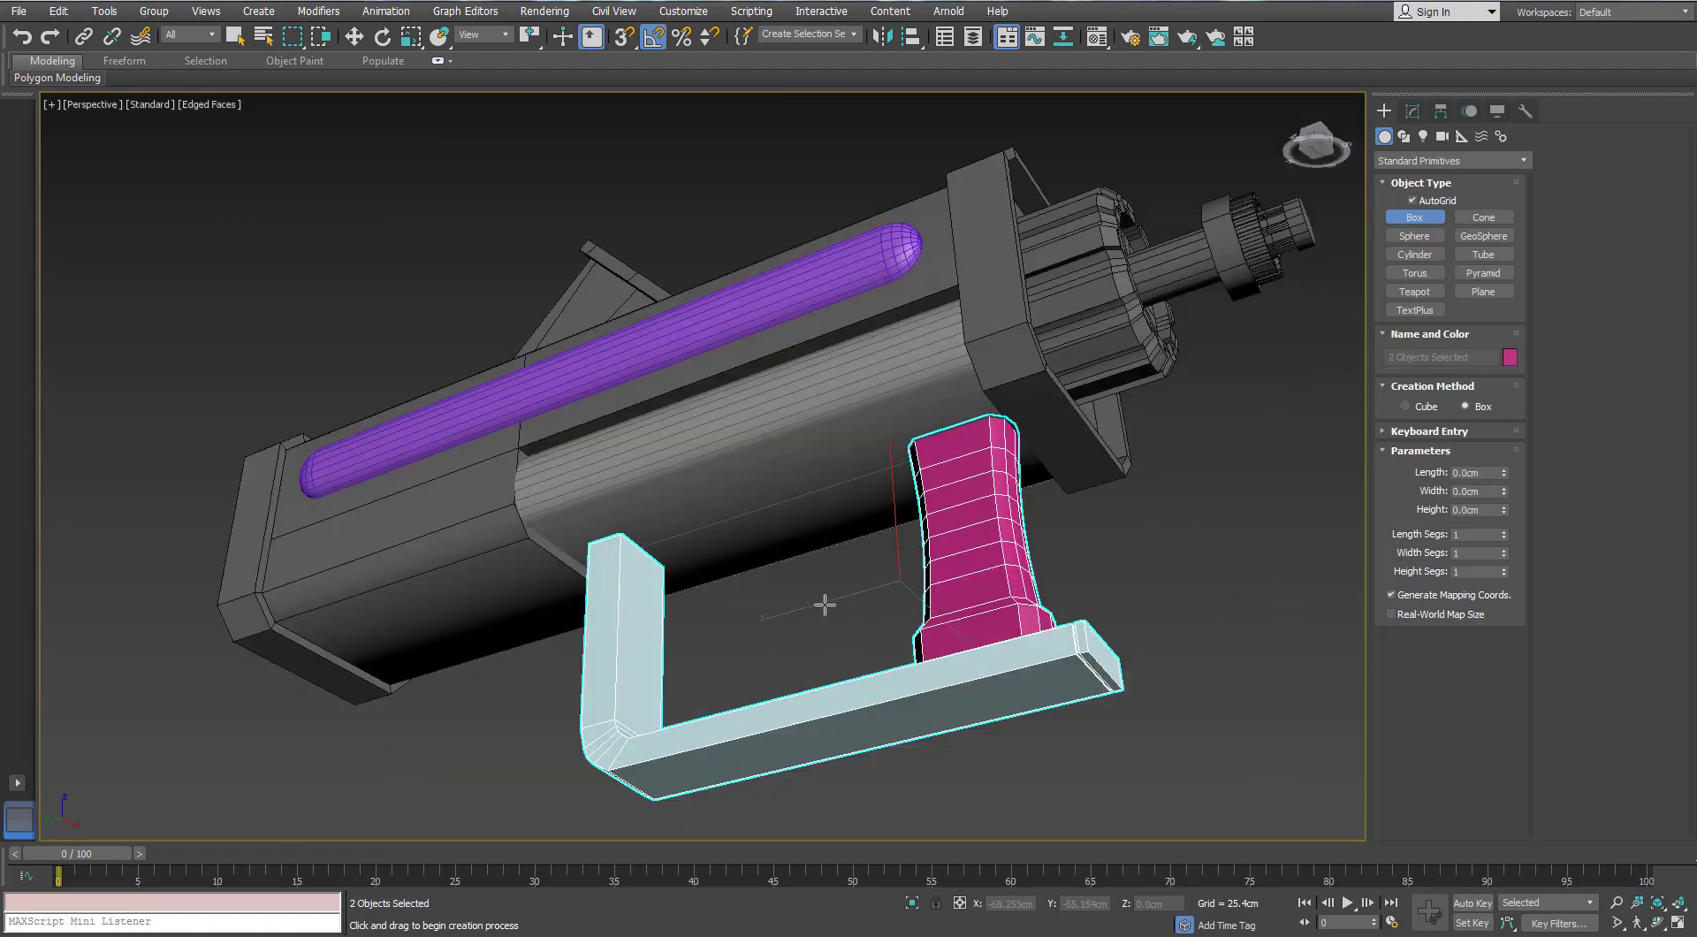
Draw a box about 9.9 cm wide and 1.6 cm high in the left view, directly beneath the gun body above the bracket's upright
key("l")
key("z")
scroll(818, 587, "down", 2)
middle_click_drag(819, 587, 879, 701)
scroll(418, 422, "up", 4)
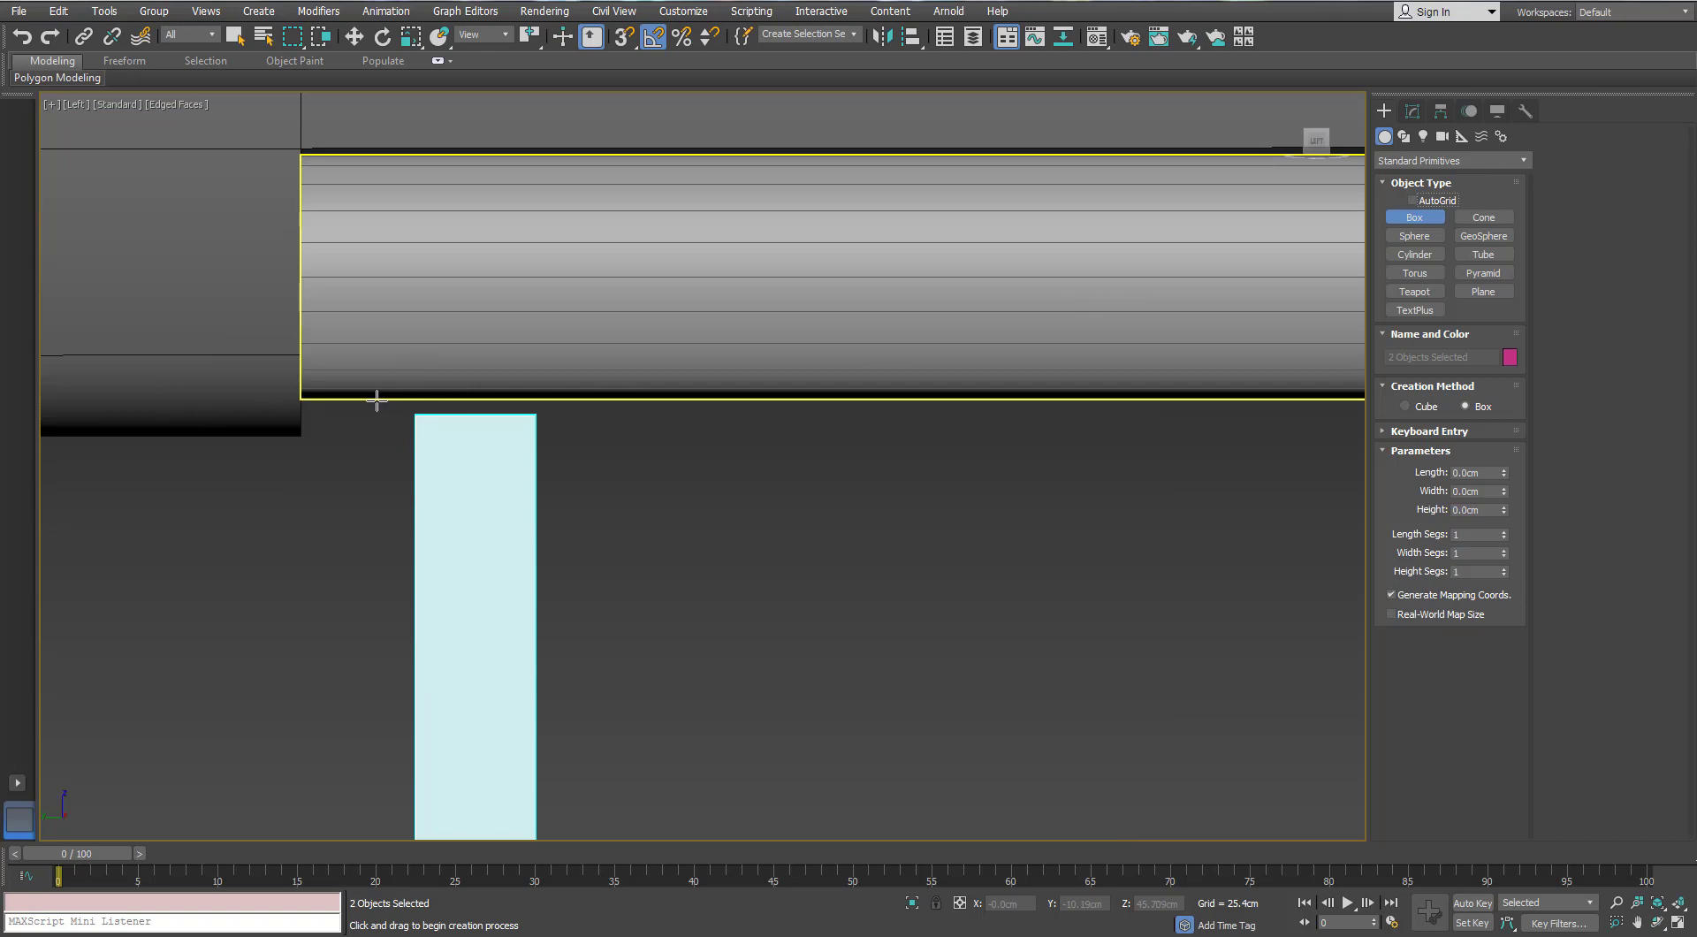
left_click_drag(371, 400, 1106, 538)
scroll(909, 440, "down", 3)
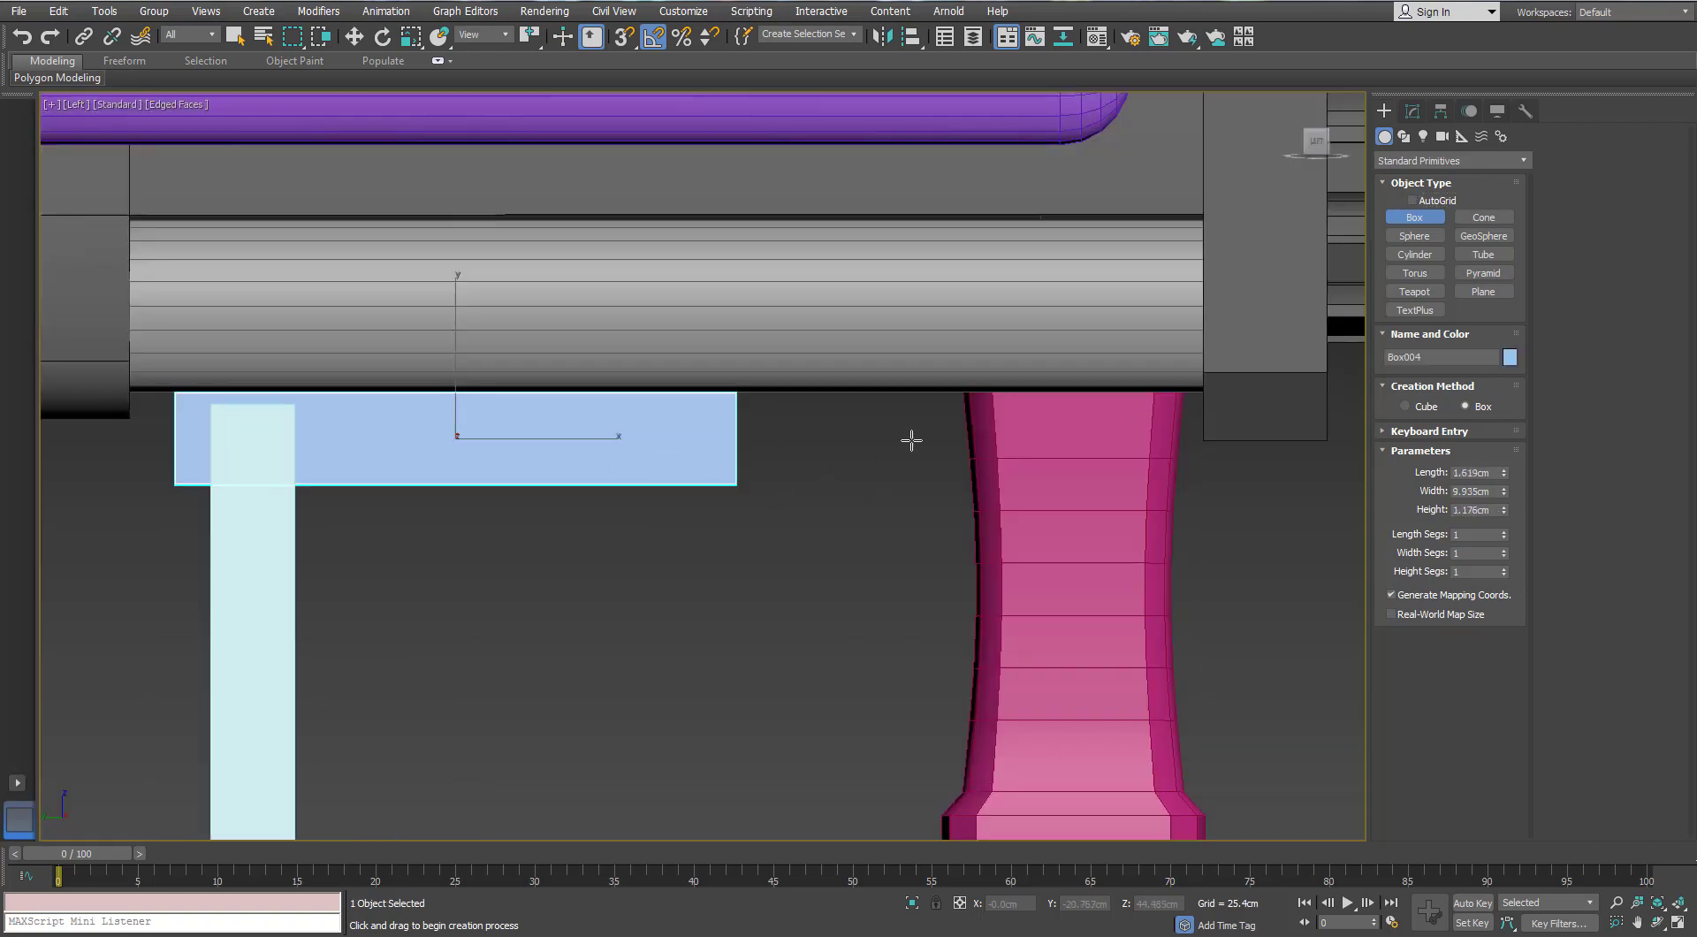
Convert the new box to Editable Poly
right_click(685, 428)
right_click(683, 428)
mouse_move(709, 612)
left_click(650, 623)
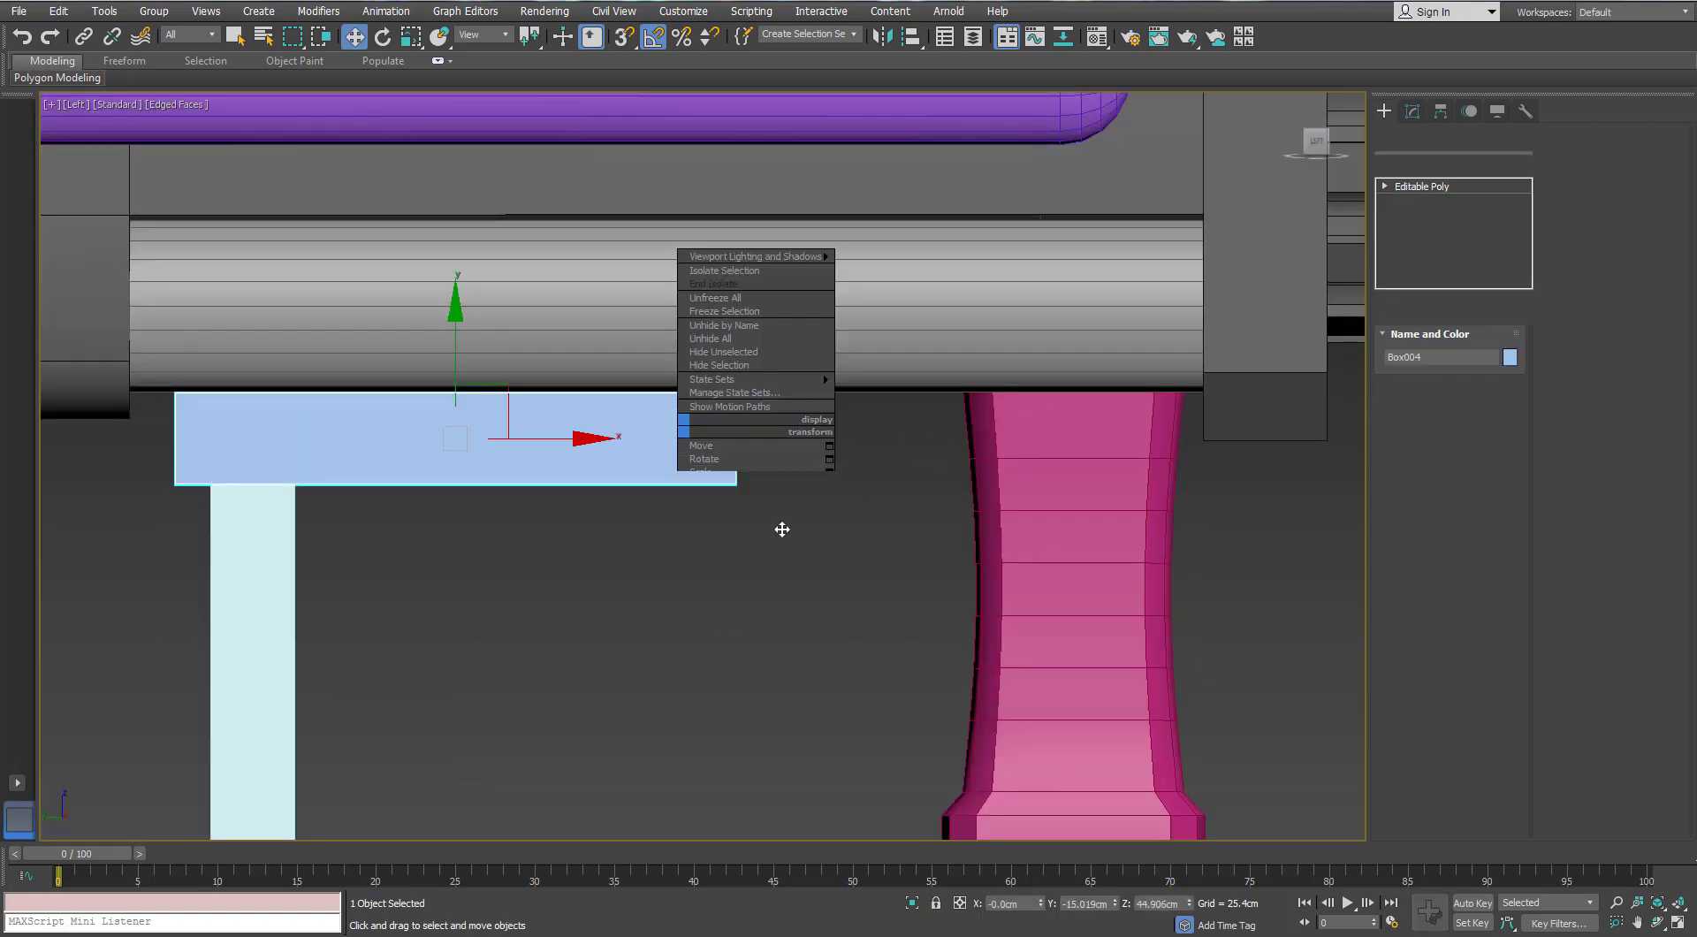
Move the box's end vertices horizontally until it extends over the top of the grip, and leave vertex editing
left_click(1403, 367)
left_click_drag(879, 321, 666, 608)
left_click_drag(871, 440, 1231, 449)
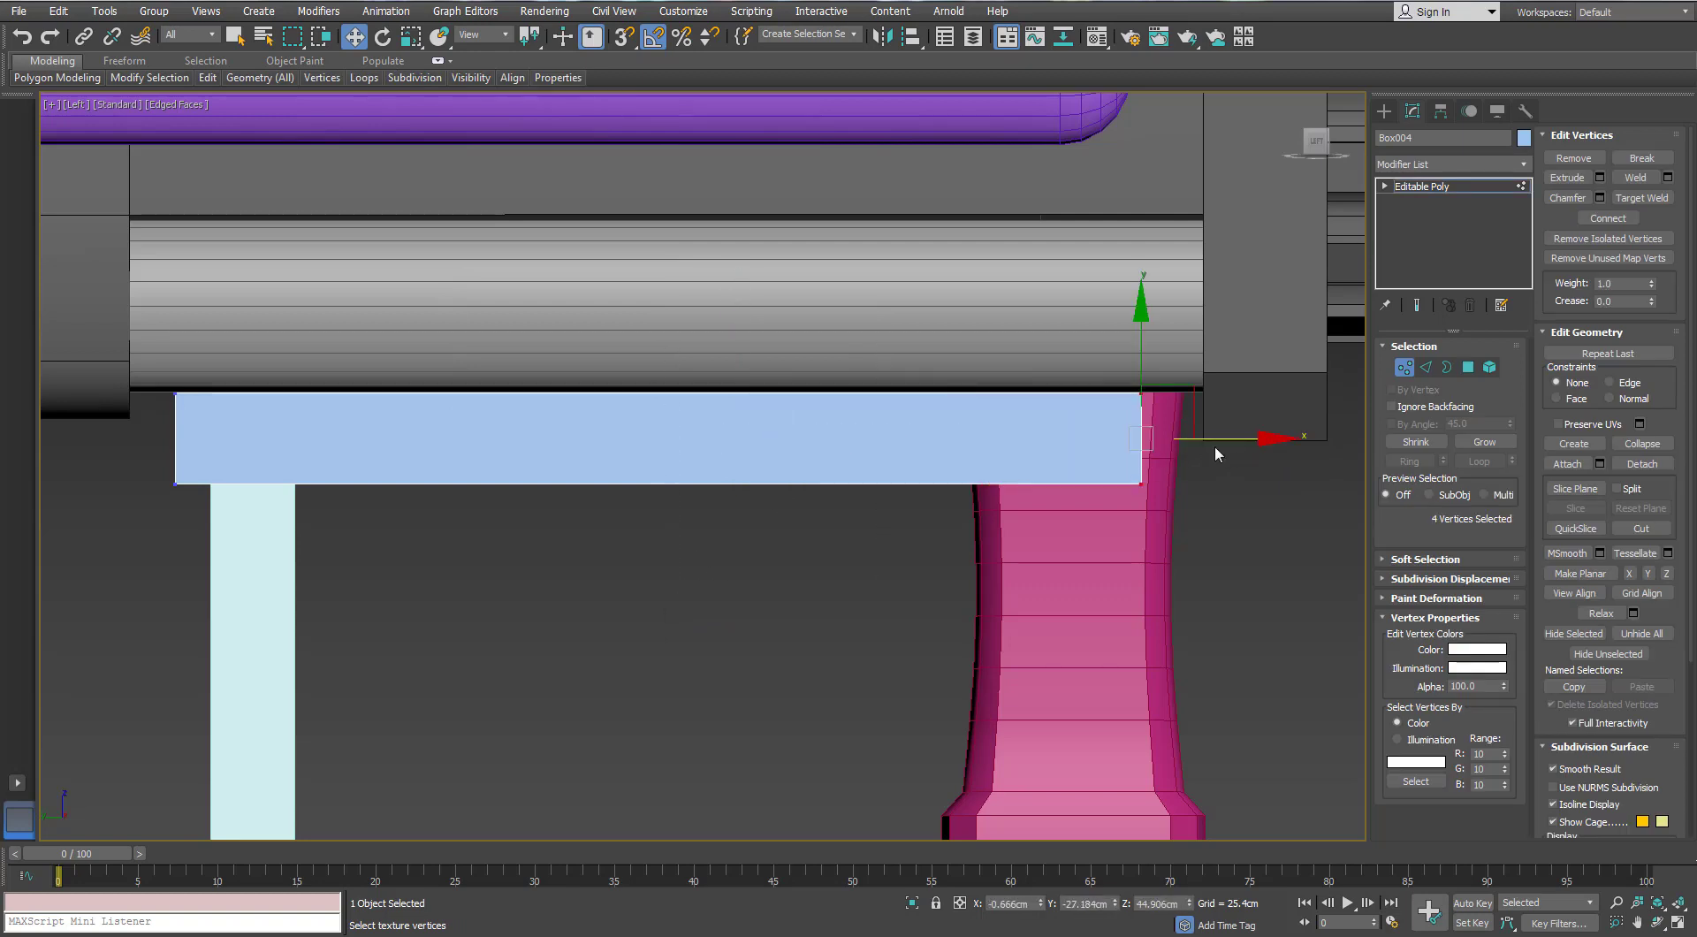
middle_click_drag(1215, 454, 1148, 419)
left_click(1405, 368)
left_click(1077, 474)
scroll(1000, 426, "down", 2)
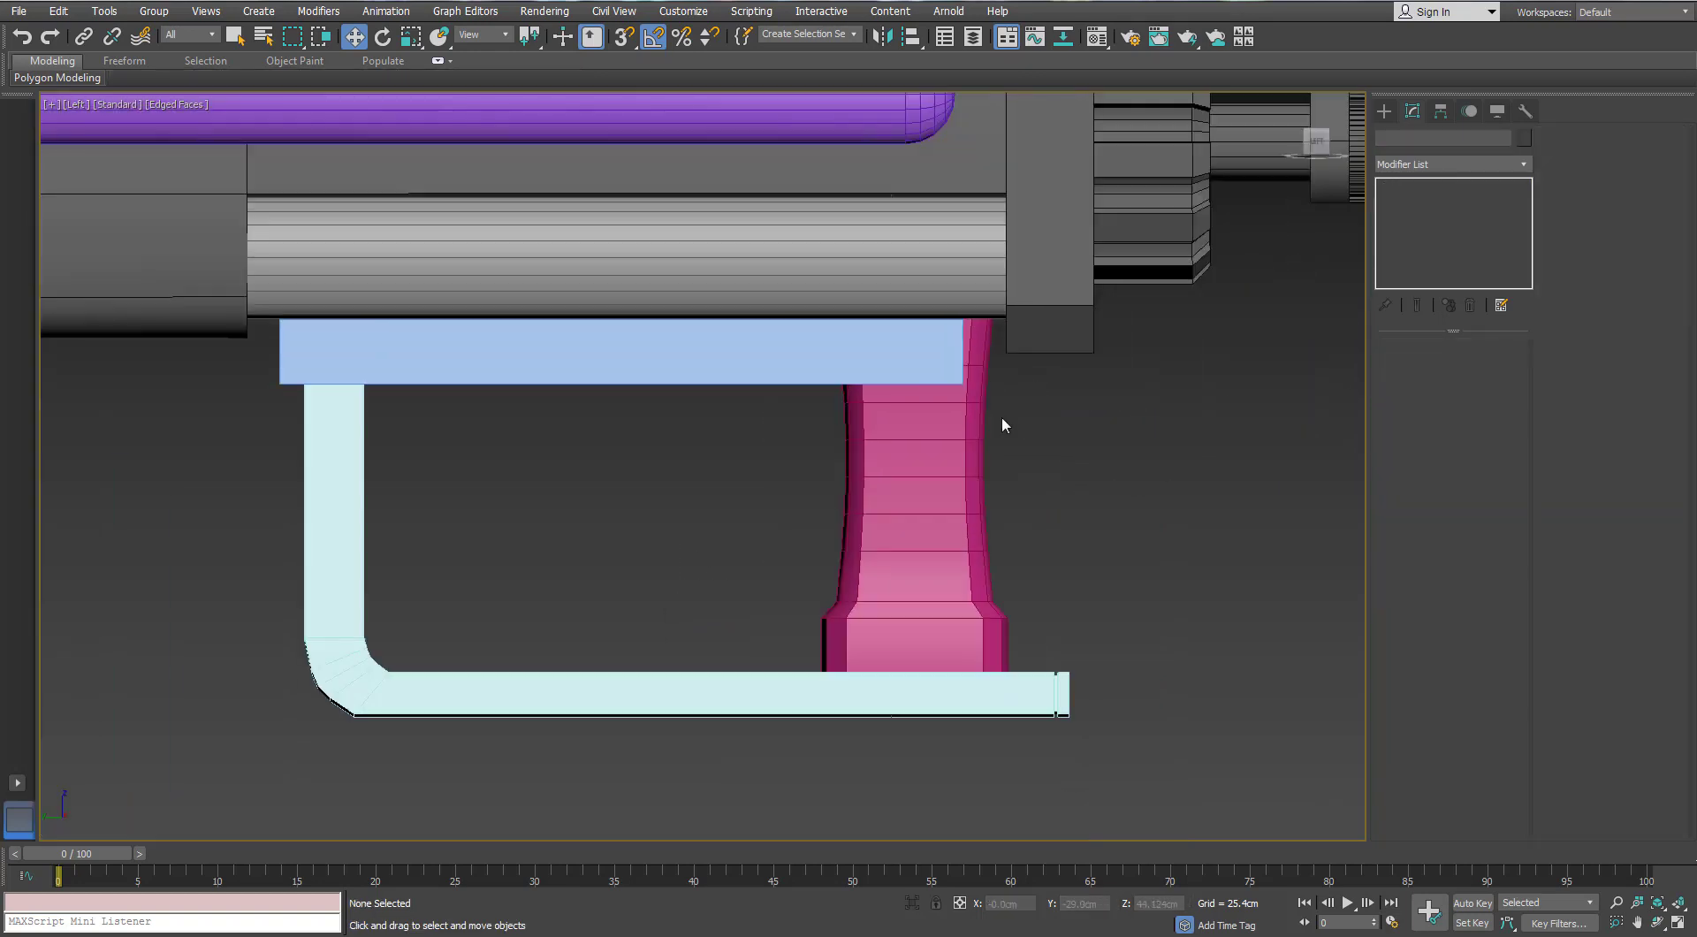
Delete the polygons of the grip's upper half
left_click(912, 429)
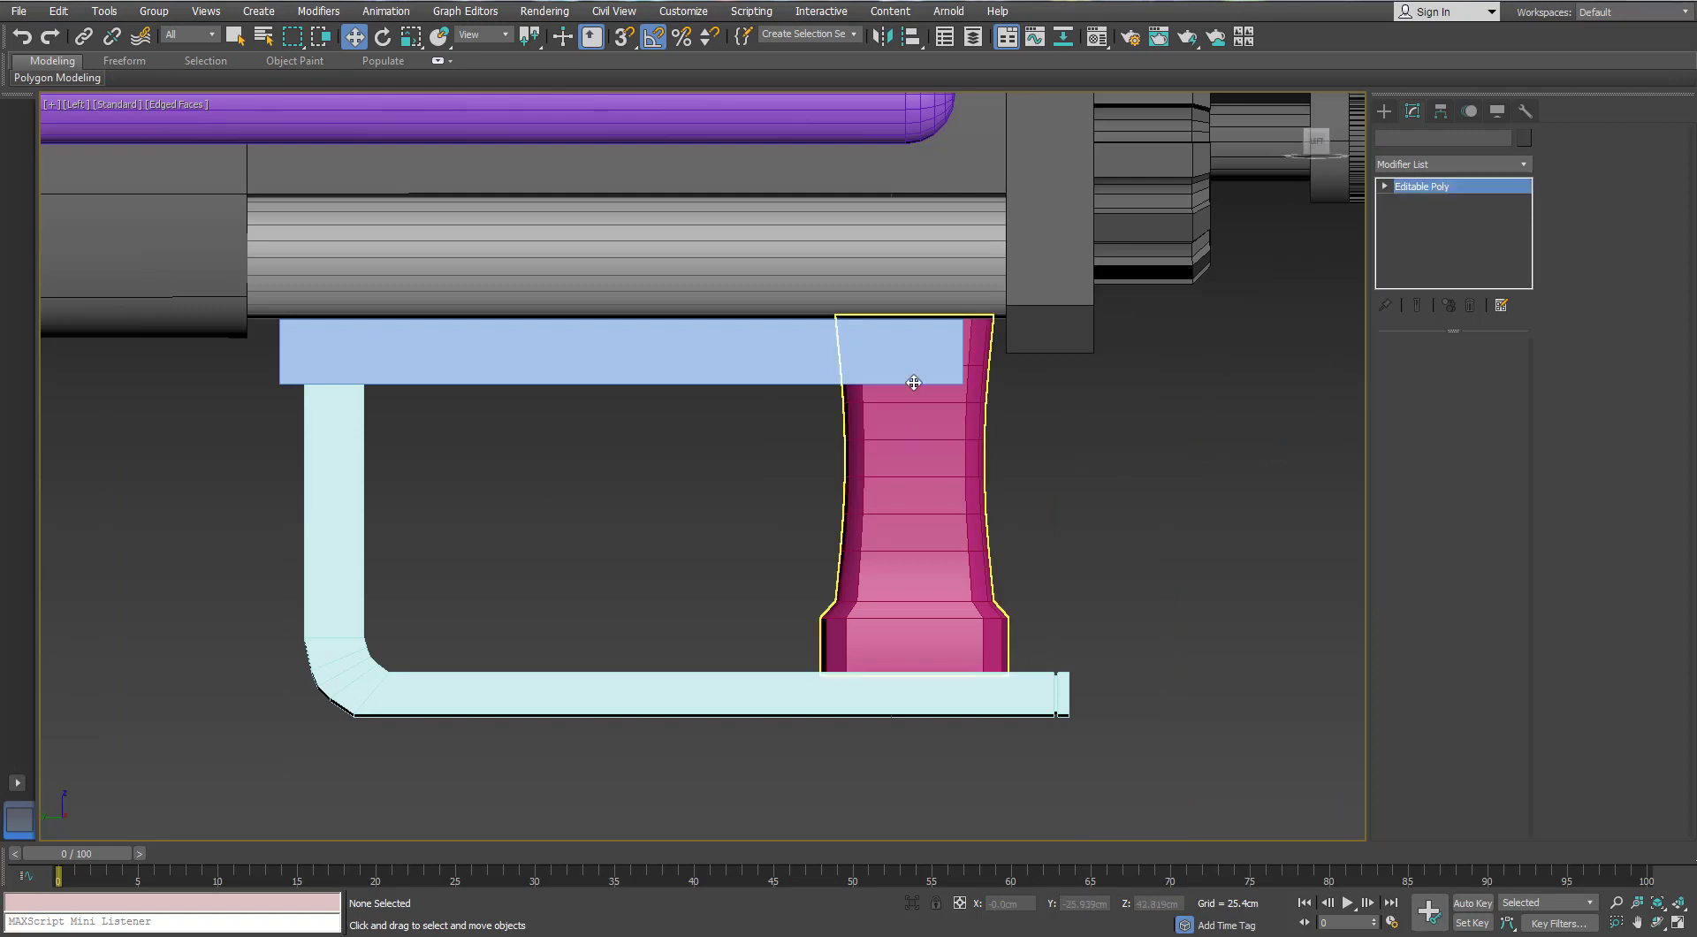
left_click(1468, 368)
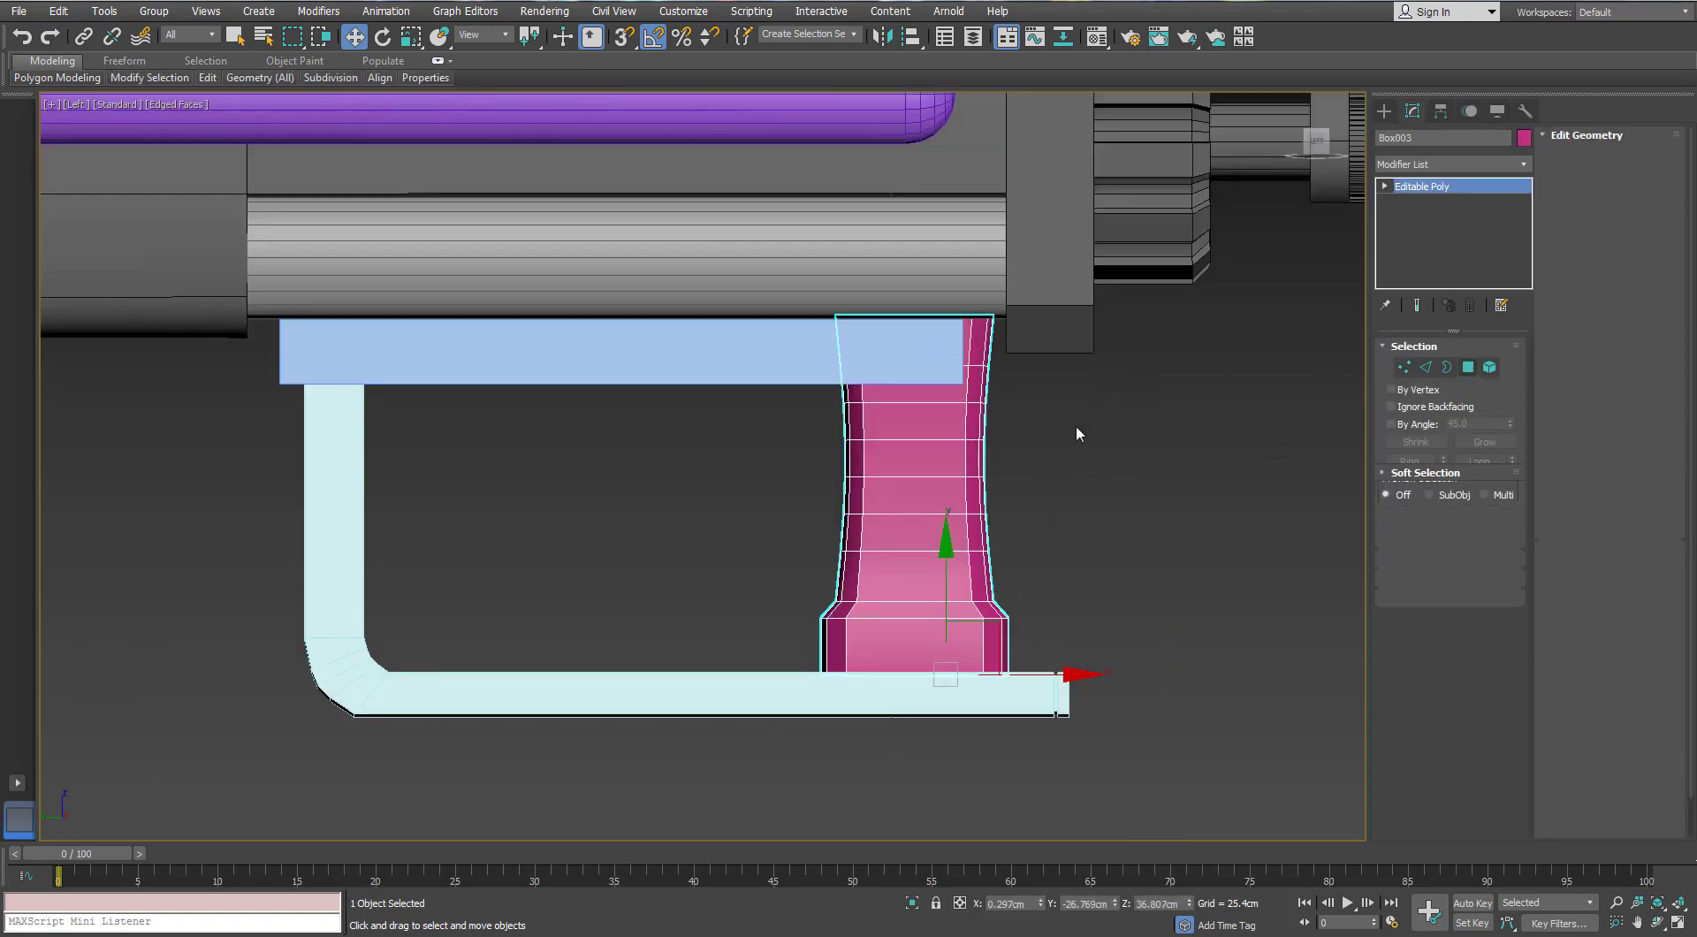
left_click_drag(1075, 426, 751, 290)
key("Delete")
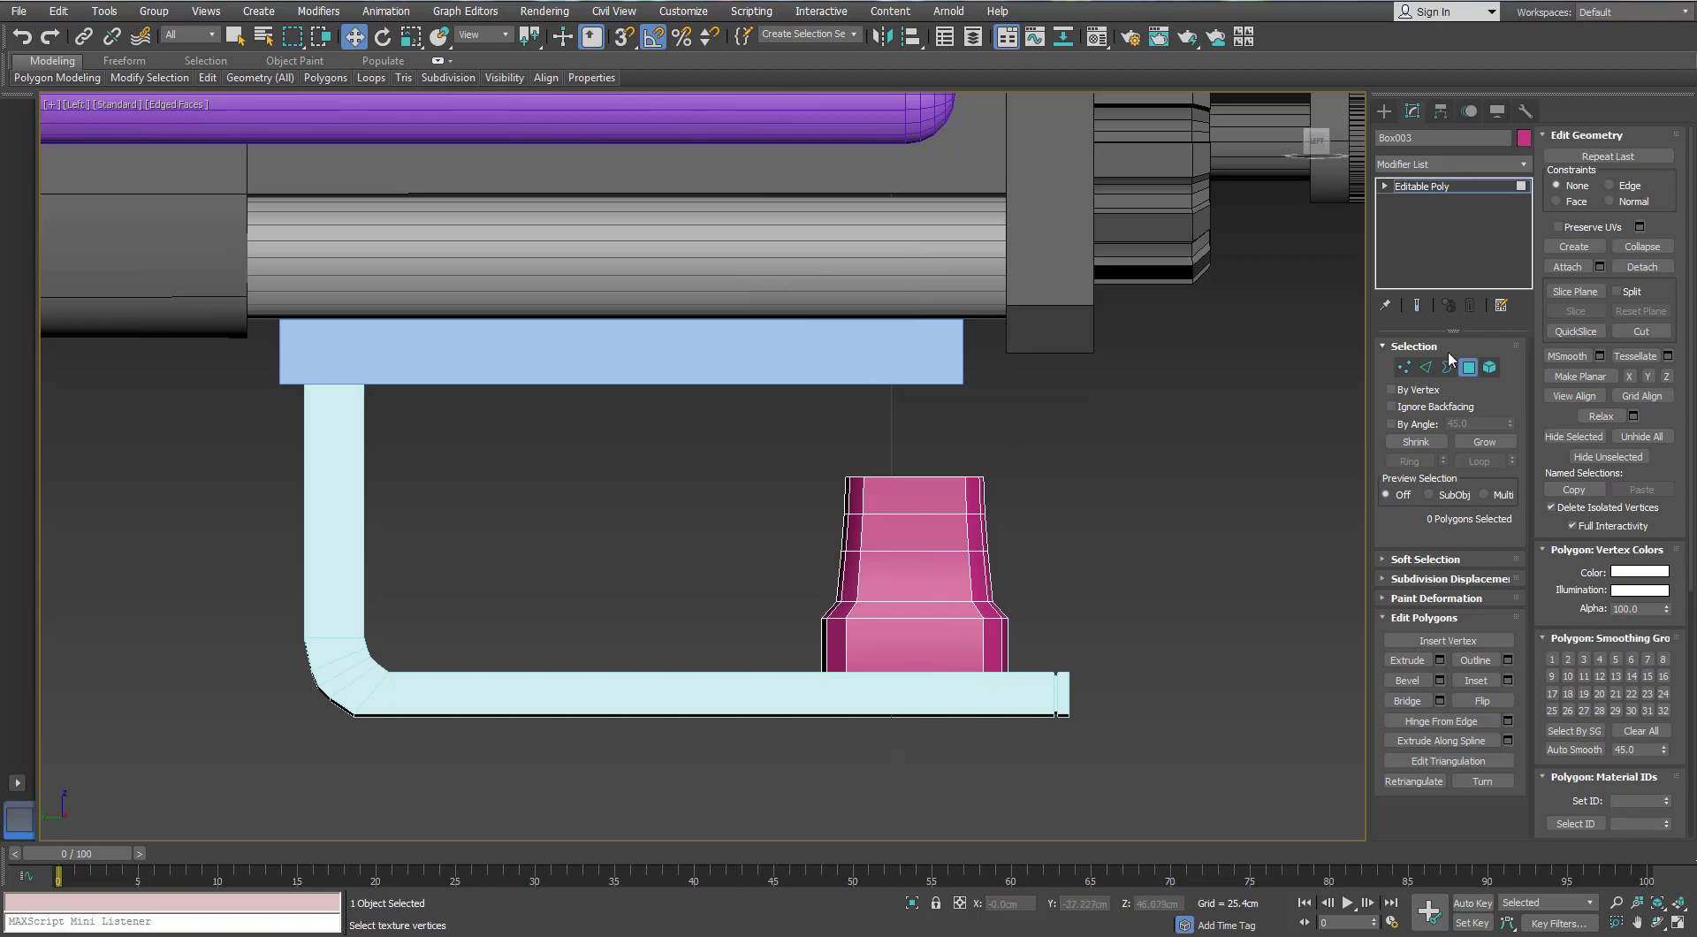
left_click(1467, 368)
Select the grip's open top border and apply a Symmetry modifier mirrored on the Z axis with Flip enabled
left_click(1446, 368)
left_click(945, 480)
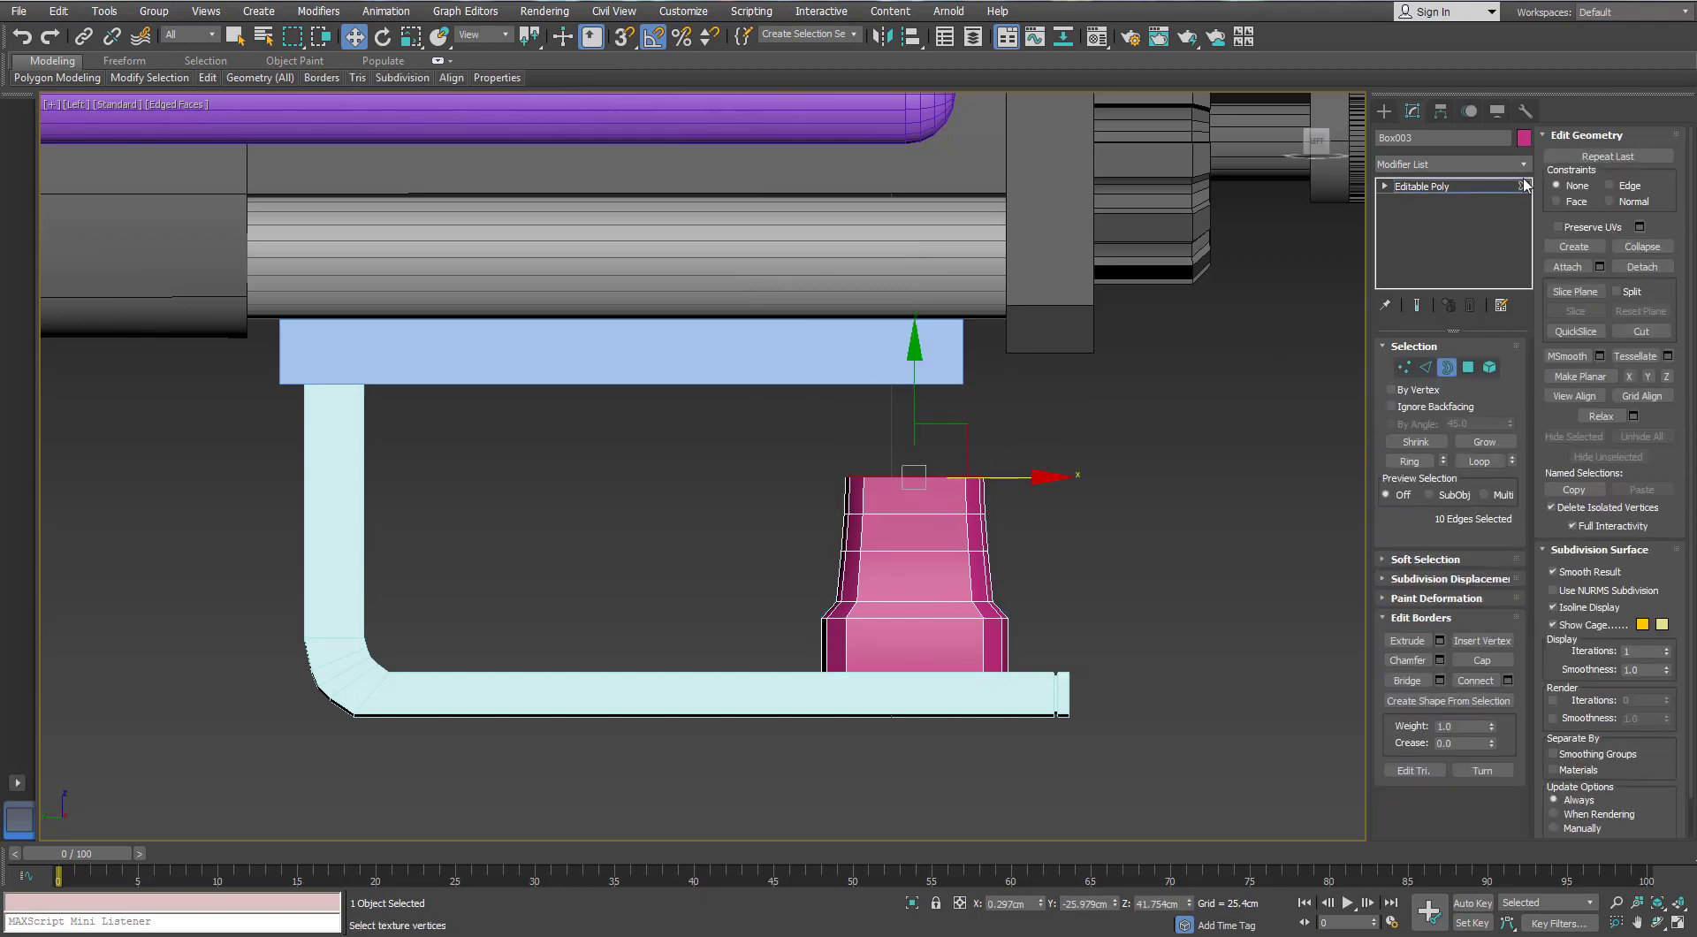
left_click(1522, 168)
type("sy")
key("Return")
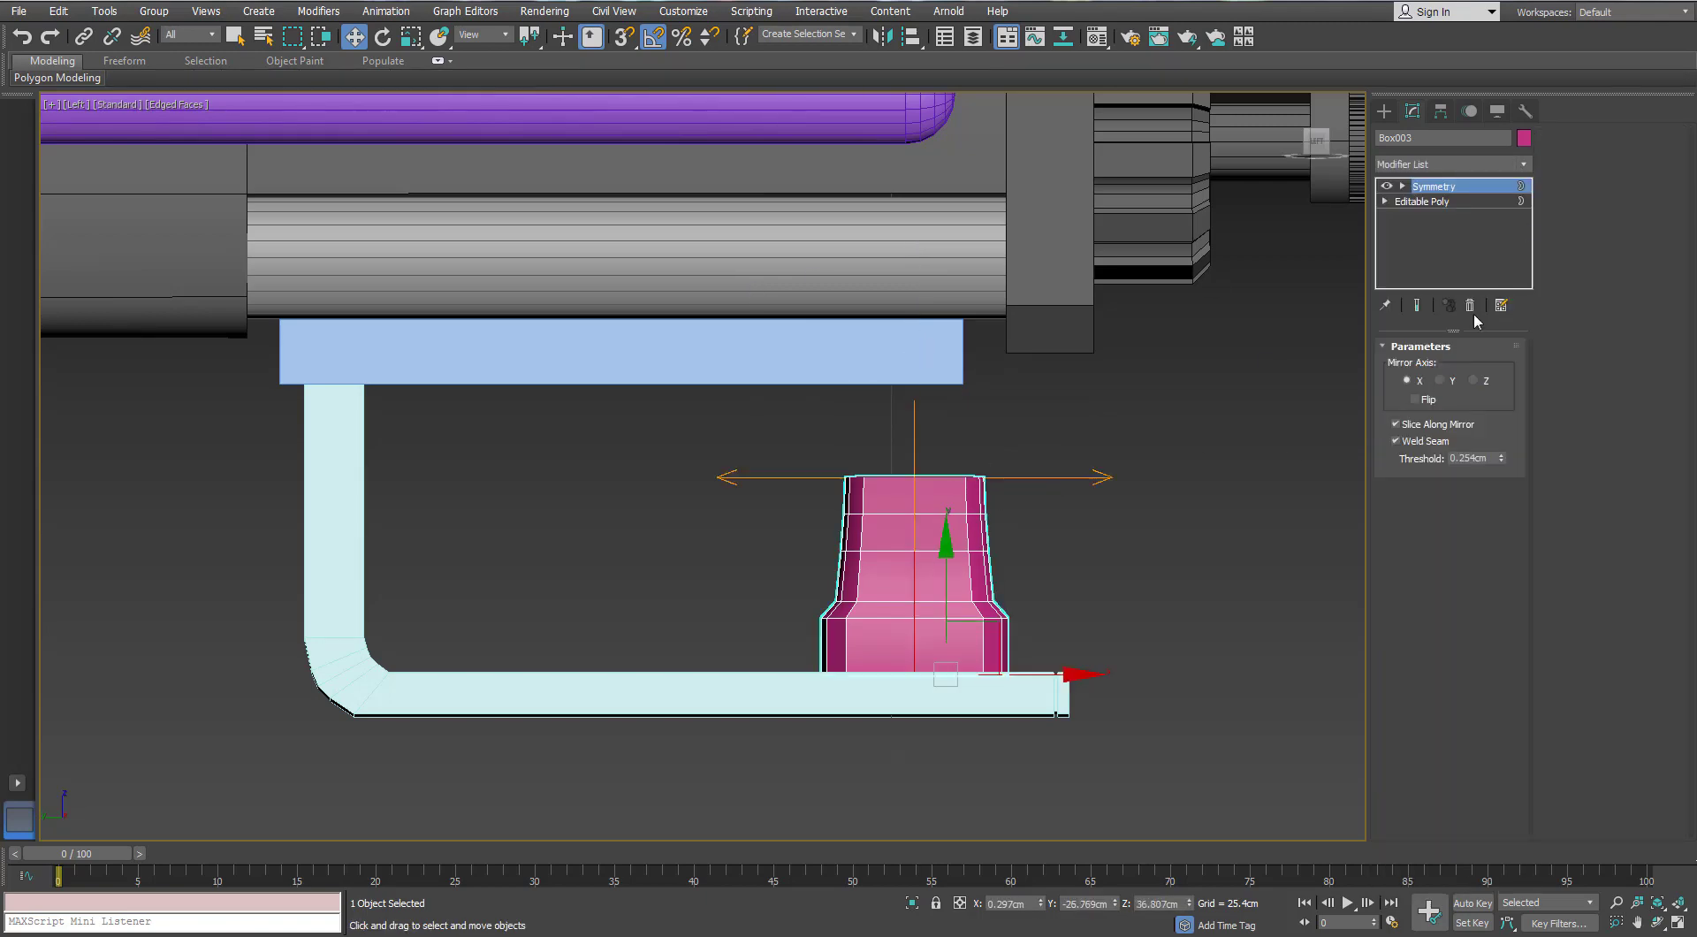
middle_click_drag(1084, 478, 1026, 505, "alt")
left_click(1441, 383)
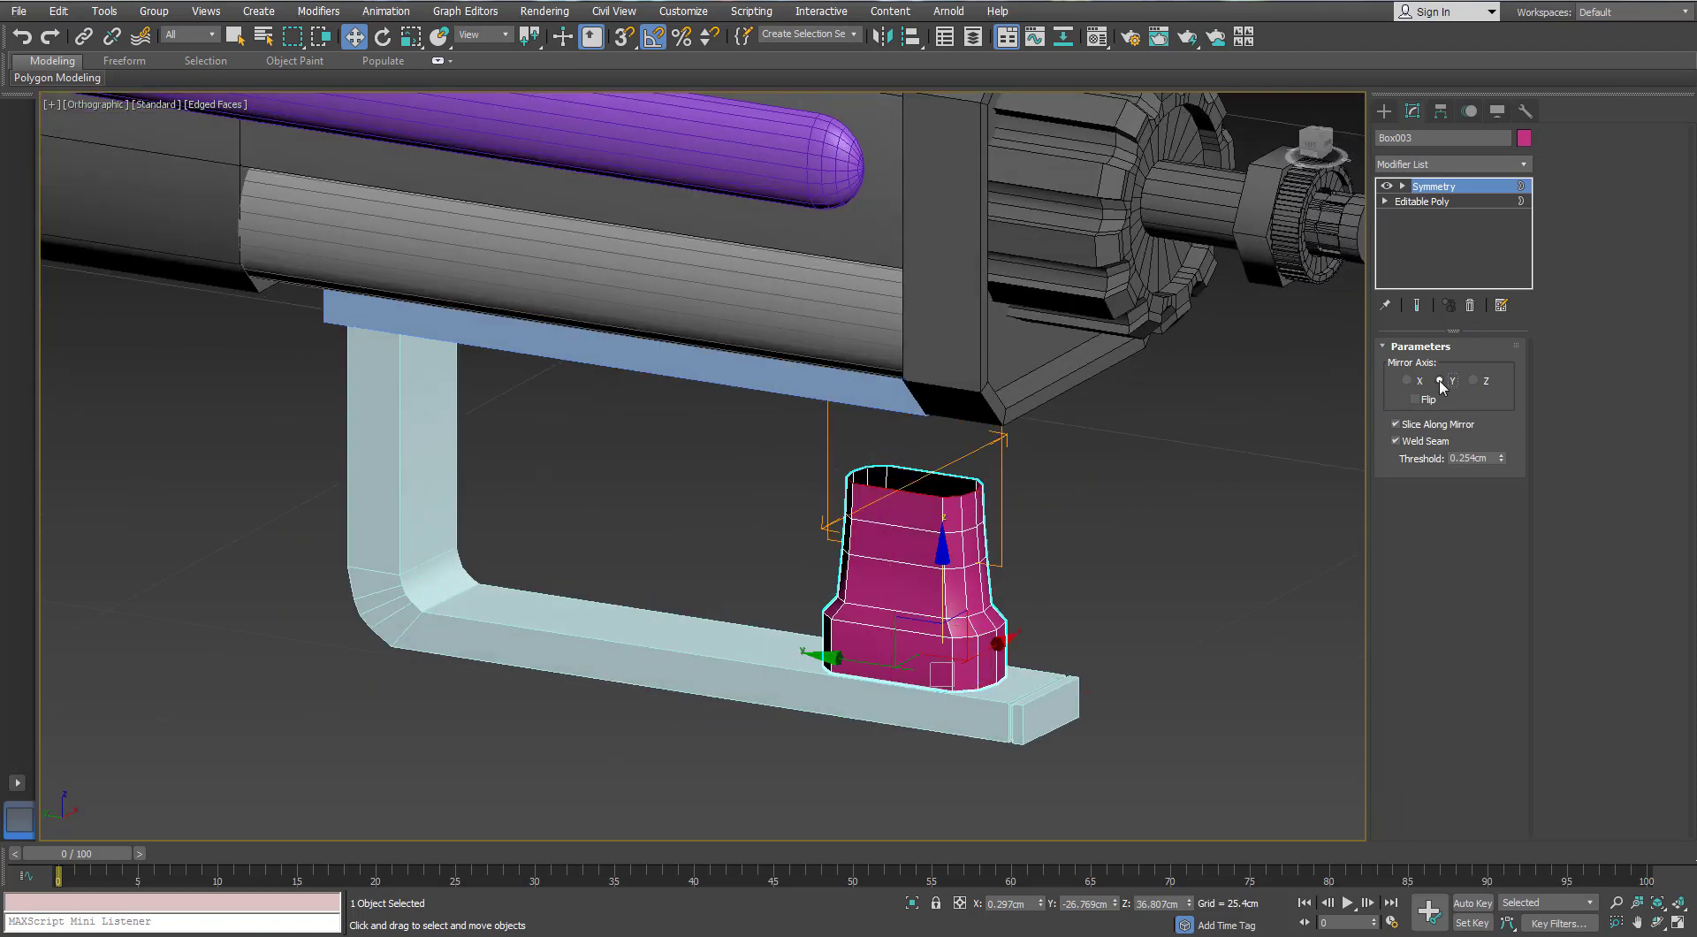
left_click(1475, 382)
left_click(1415, 399)
Move the grip's Symmetry mirror plane down about 0.4 cm along Z
middle_click_drag(1022, 513, 996, 446, "alt")
scroll(1024, 443, "up", 2)
scroll(990, 428, "up", 2)
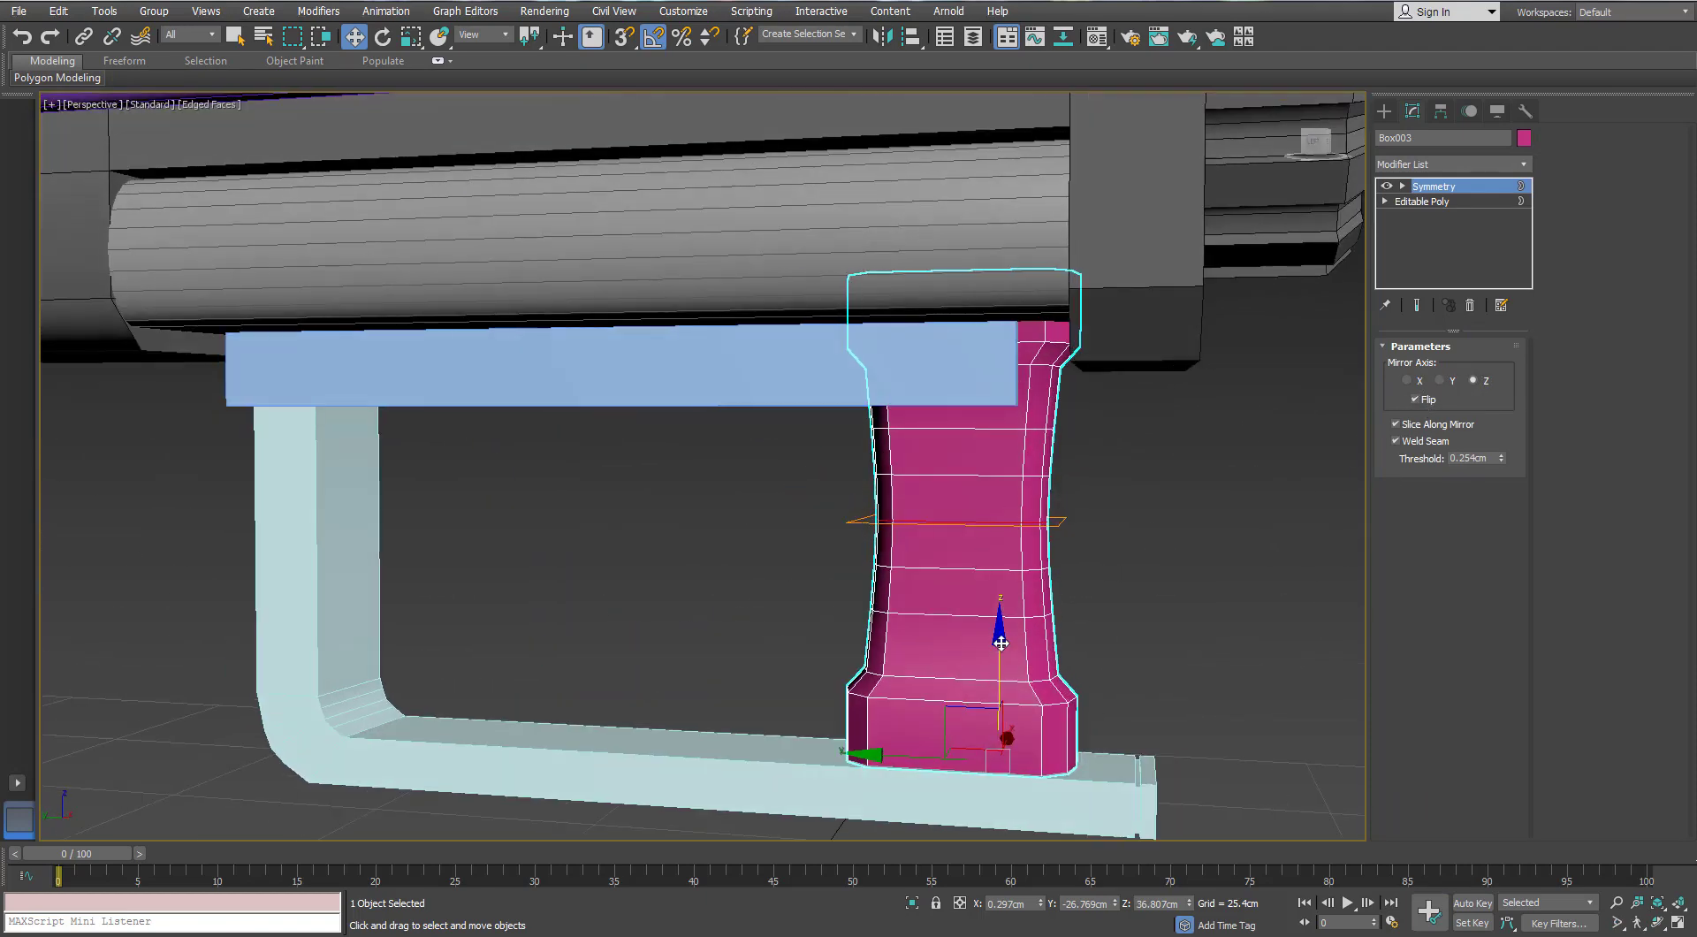
left_click(1403, 186)
left_click(1432, 201)
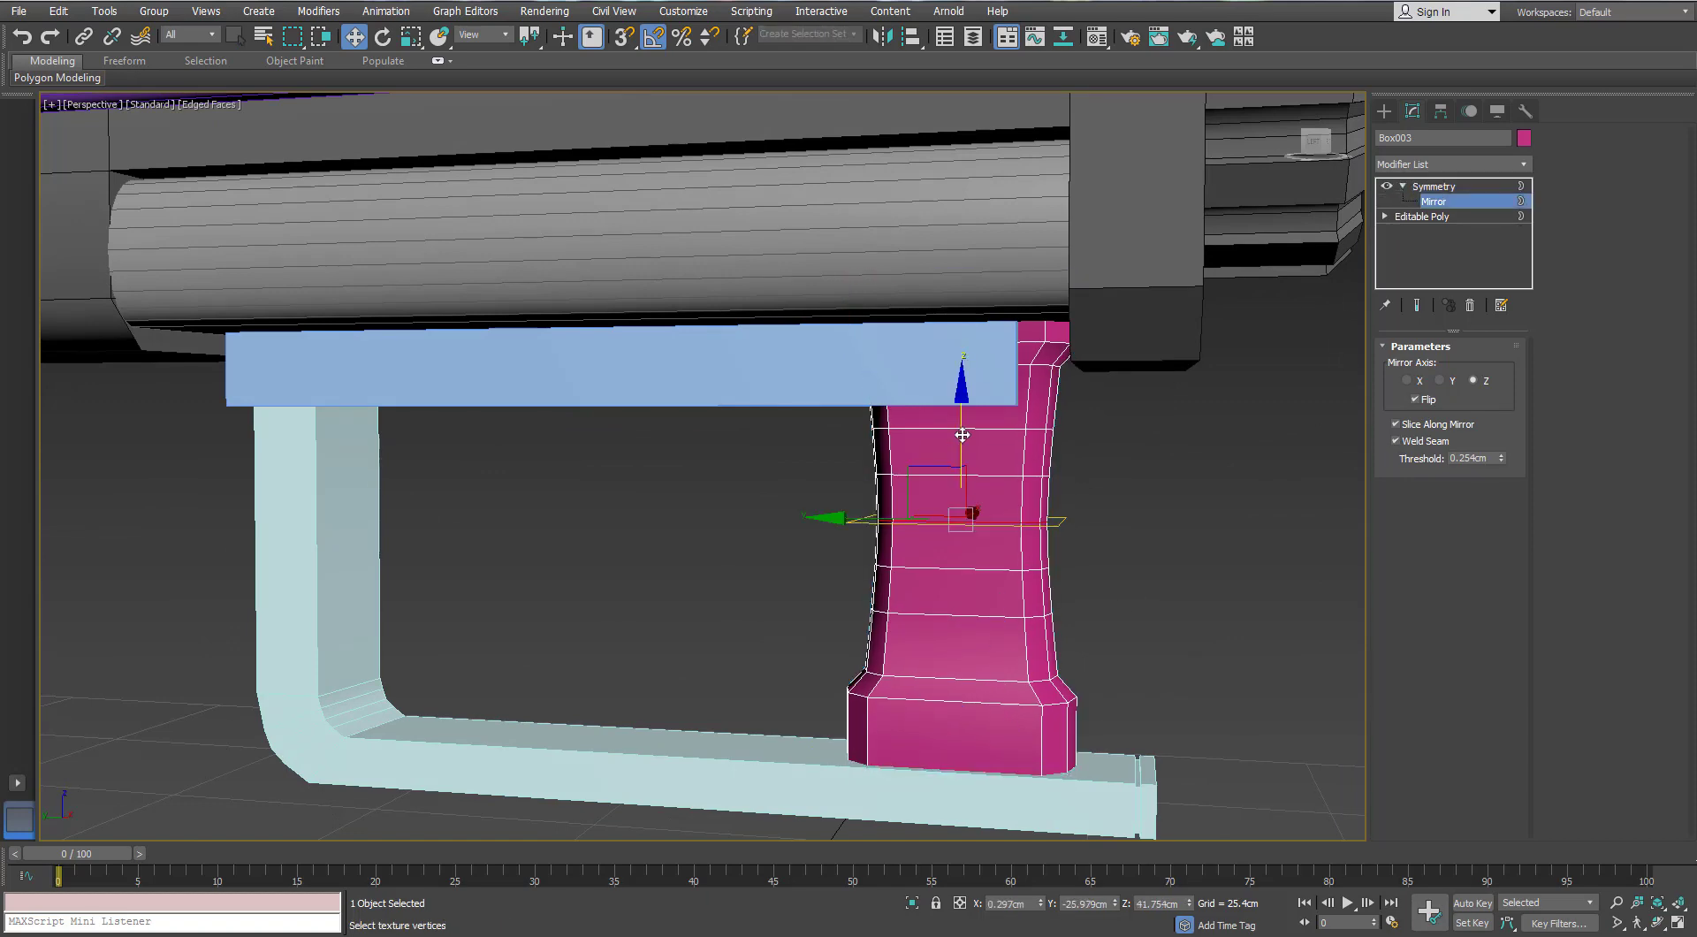
left_click_drag(961, 435, 948, 454)
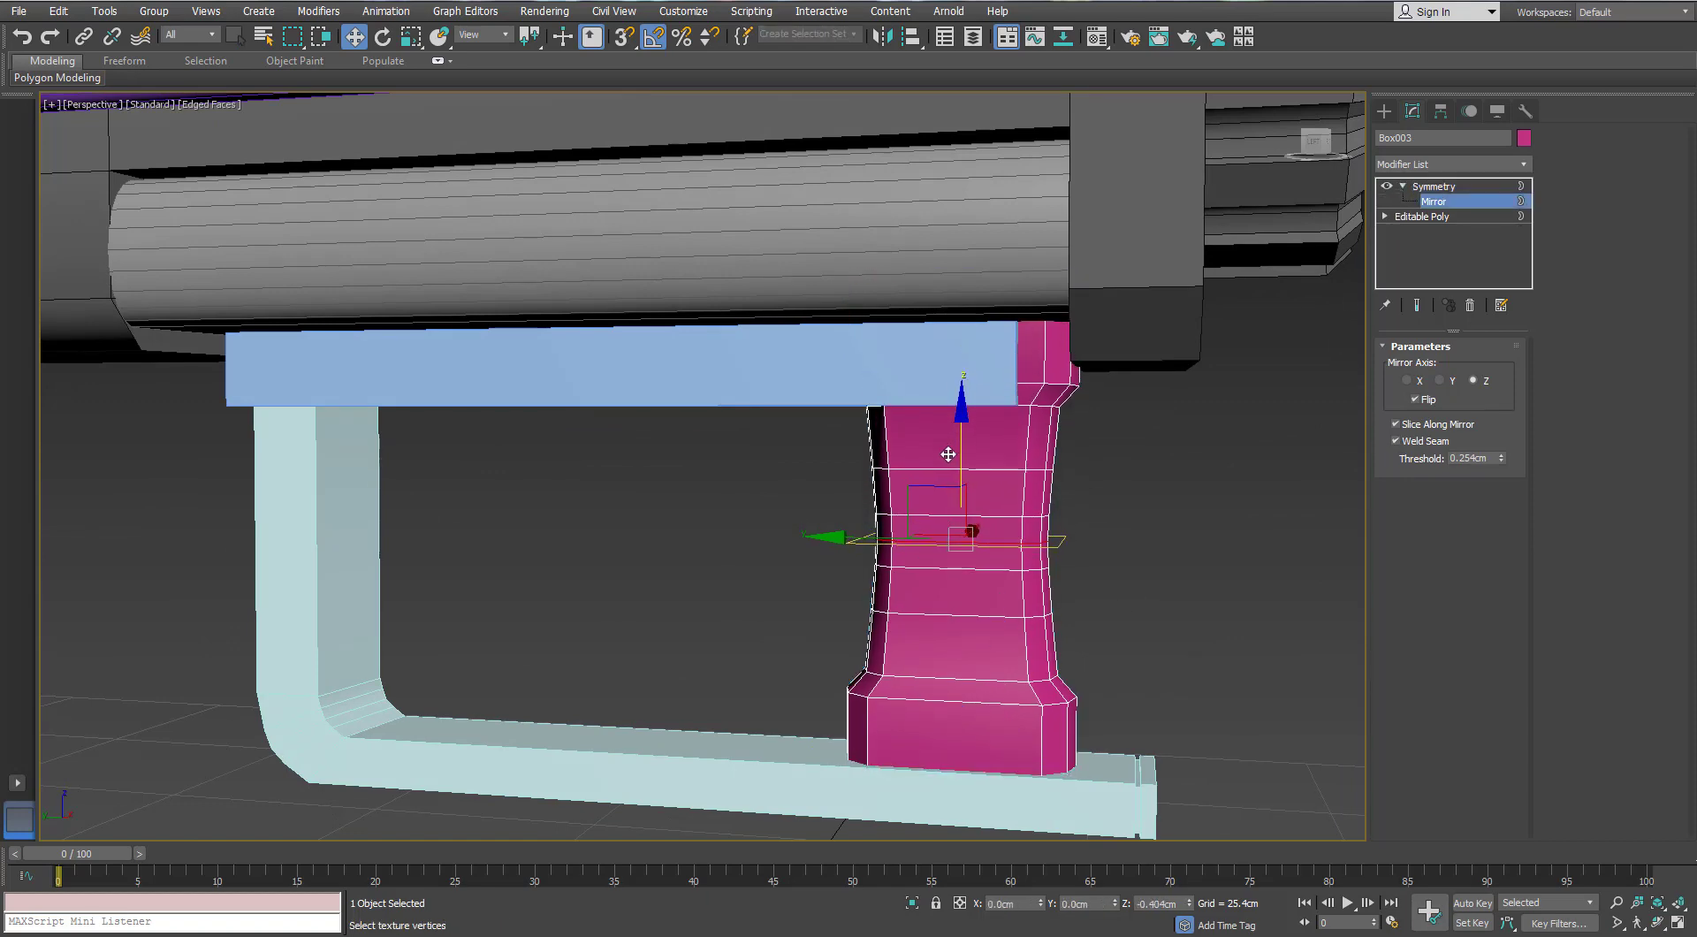
Convert the mirrored grip to Editable Poly
middle_click_drag(947, 454, 984, 433, "alt")
right_click(1051, 405)
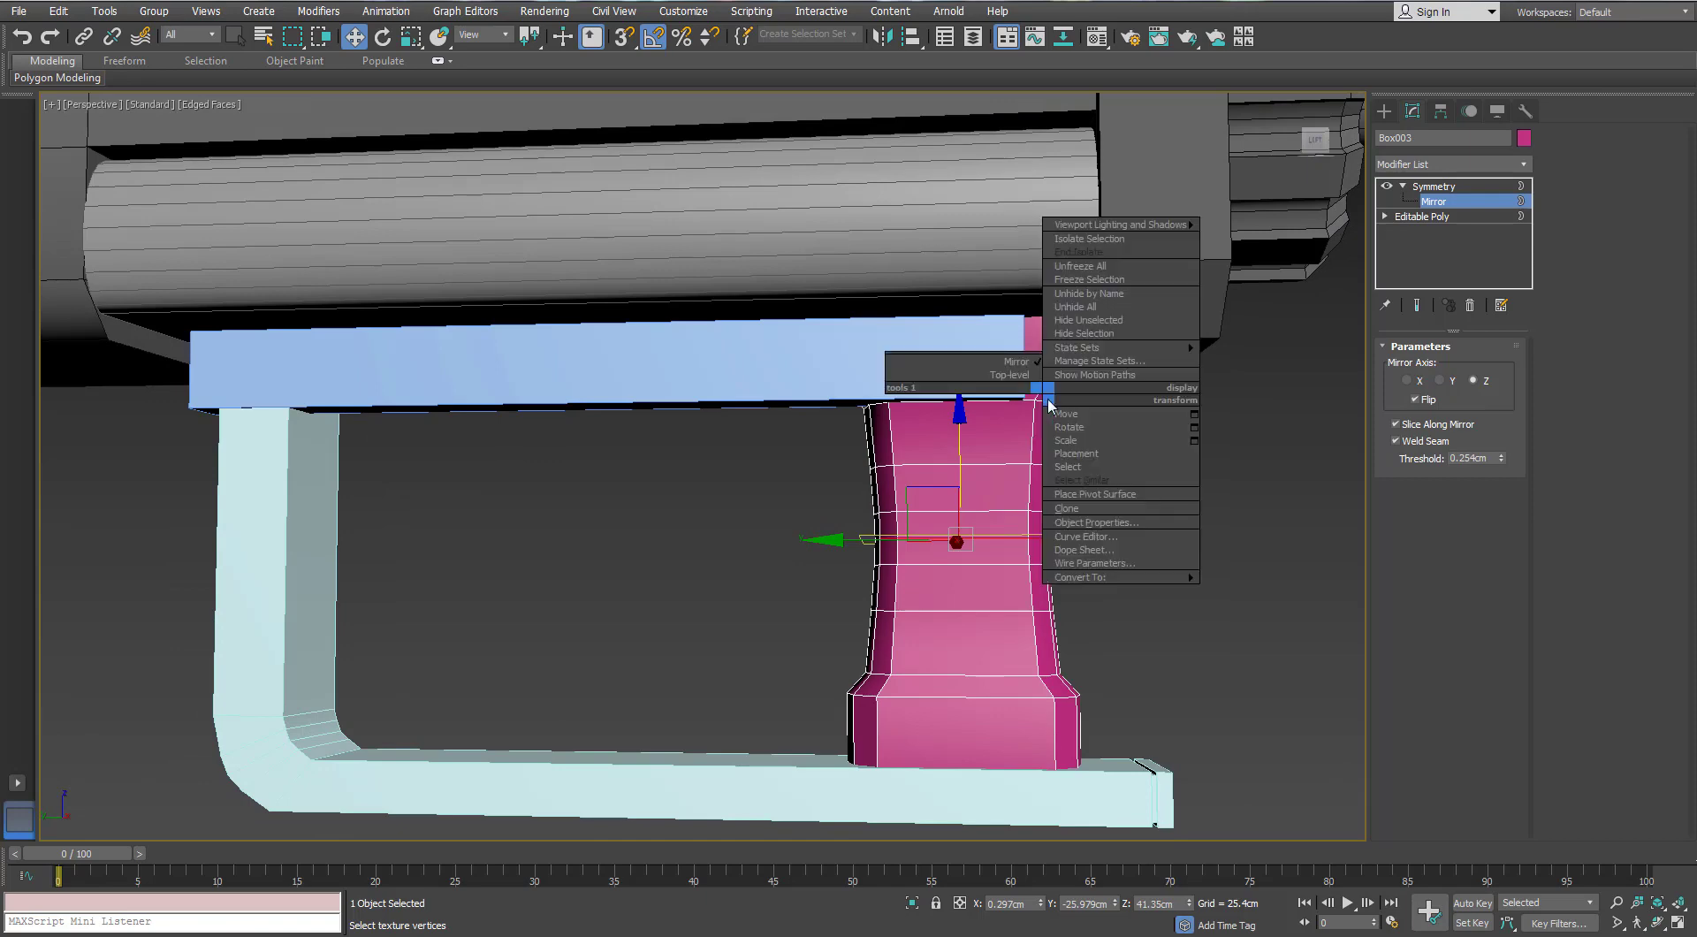
mouse_move(1123, 562)
left_click(972, 576)
Move the grip's upper vertices on the side away from the bracket's upright outward along Y to form a flare
left_click(1405, 368)
middle_click_drag(1194, 336, 1143, 362)
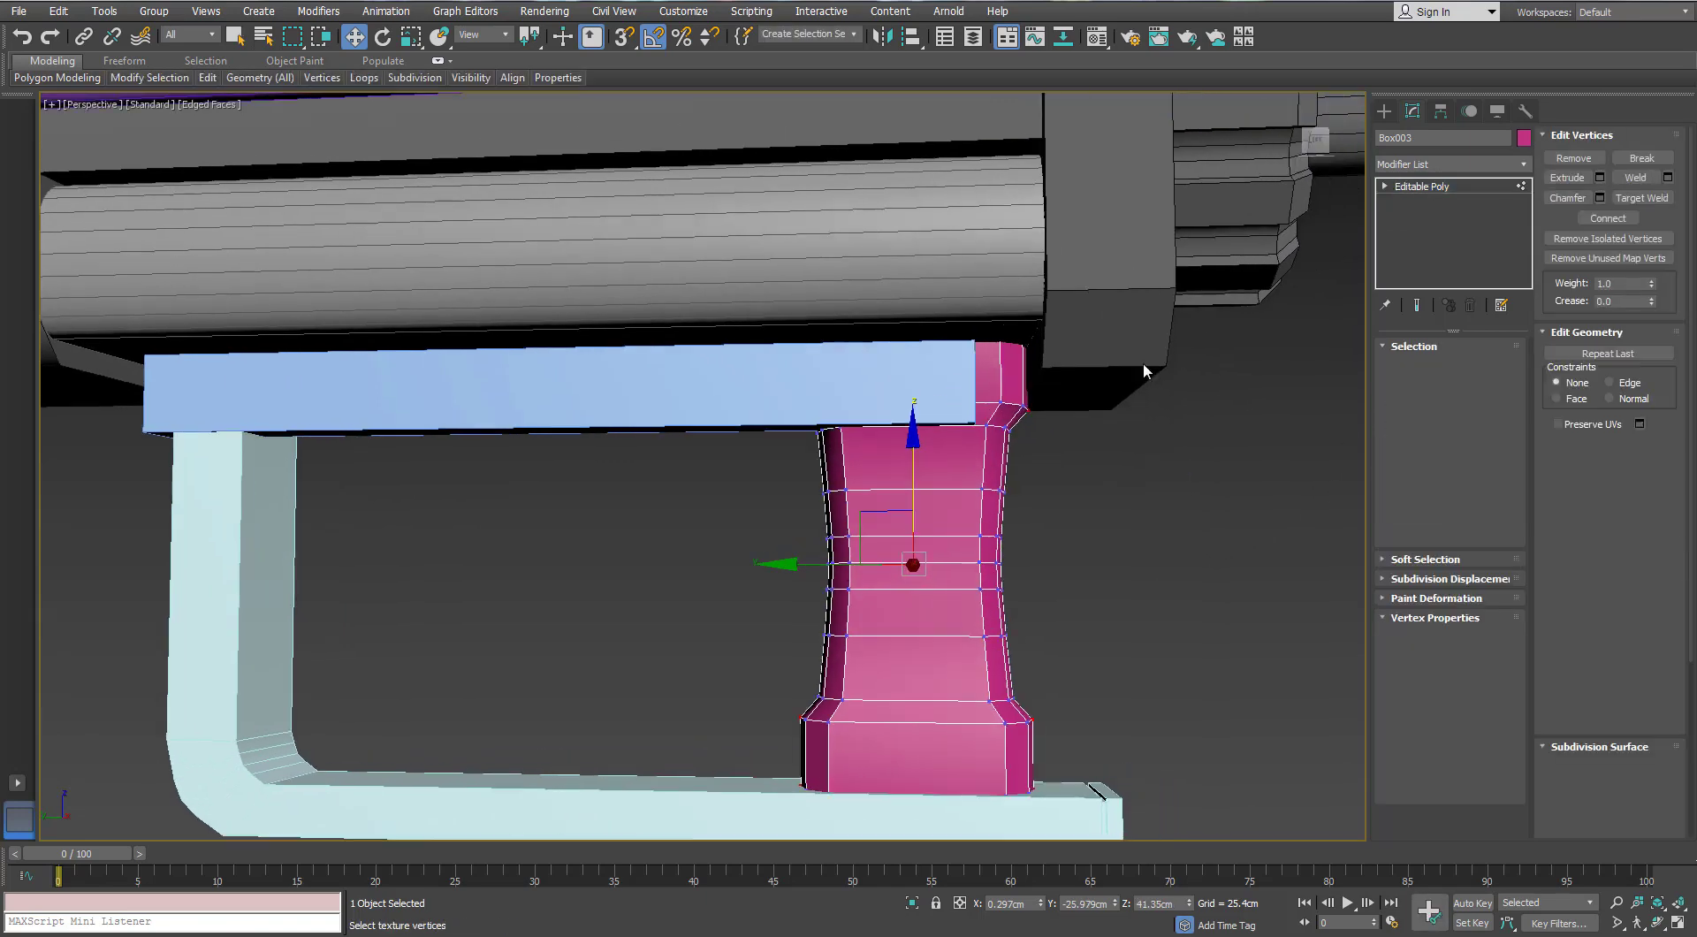
left_click_drag(1185, 281, 953, 470)
middle_click_drag(956, 386, 1016, 389, "alt")
scroll(1026, 398, "up", 3)
left_click_drag(954, 432, 954, 431)
left_click_drag(930, 368, 984, 366)
Lower the edge loop just beneath the grip's top flare slightly along Z
key("2")
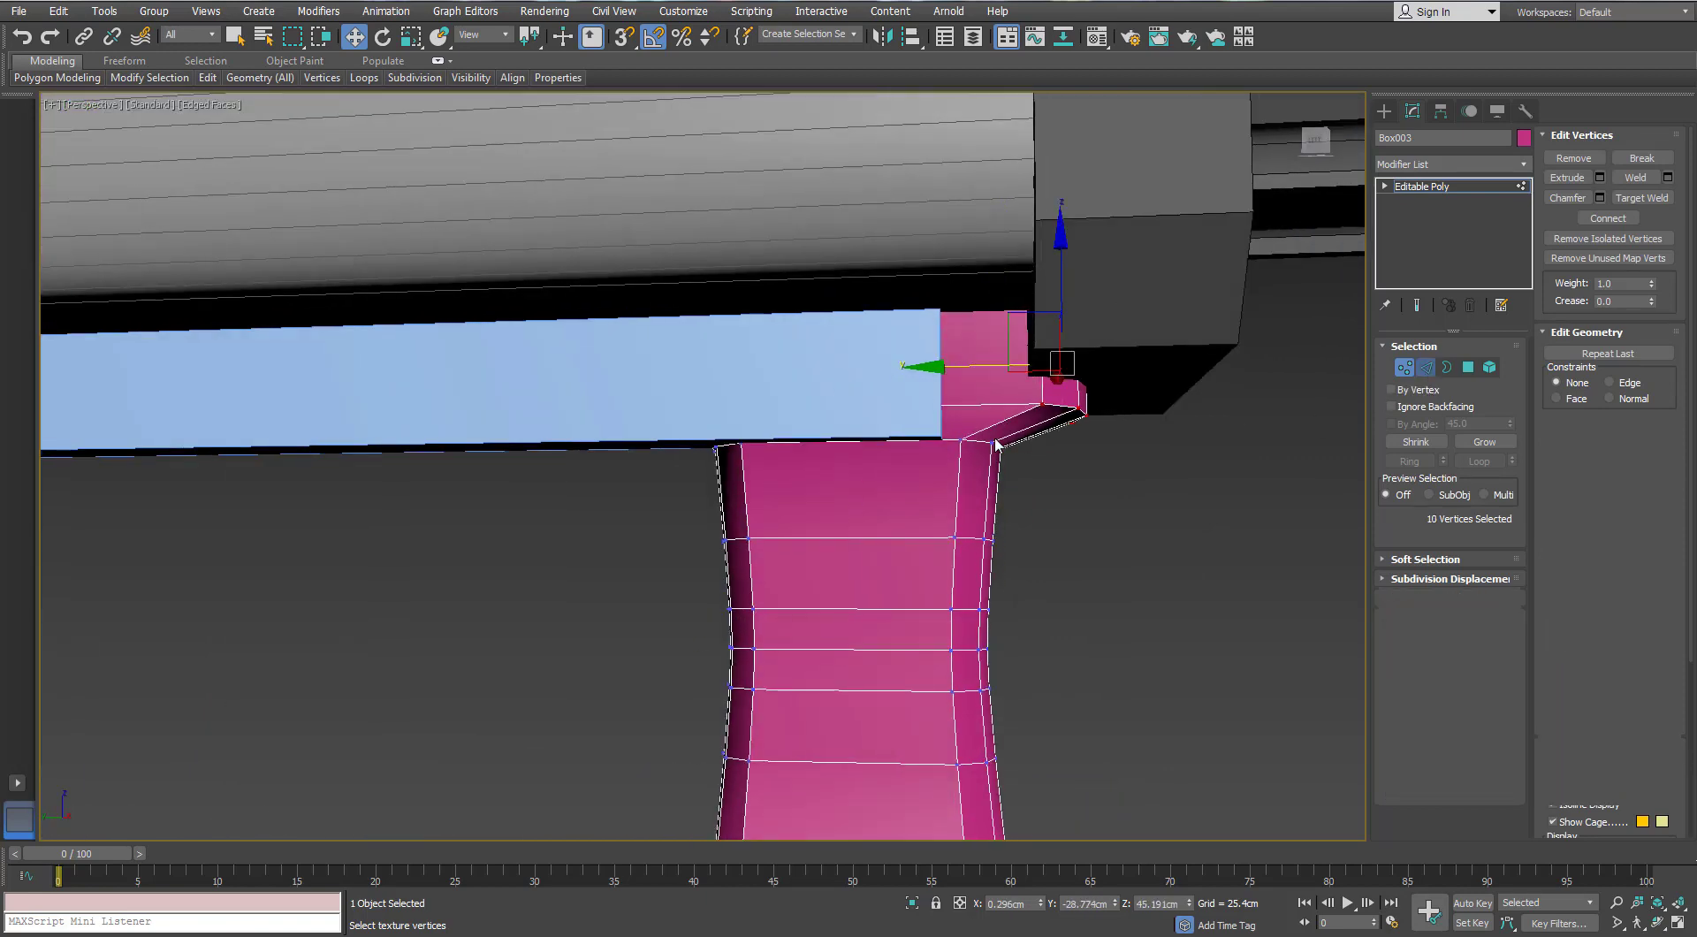
left_click_drag(853, 350, 849, 378)
scroll(1078, 364, "down", 4)
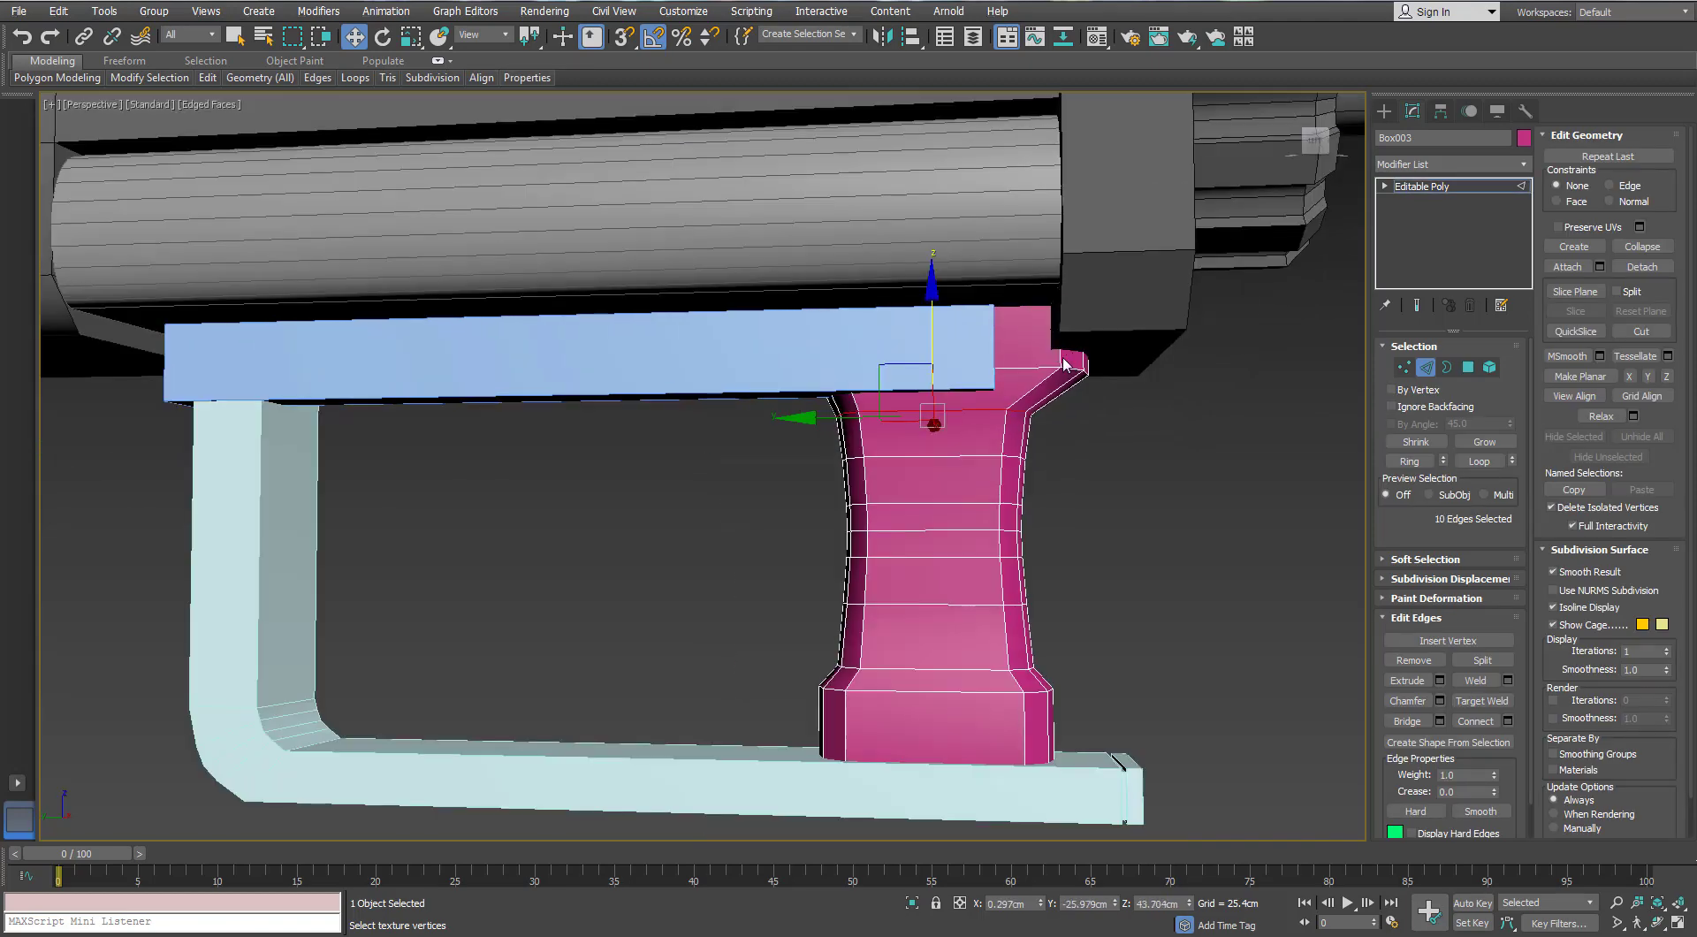
Connect the sloped edge ring of the grip's top flare with one segment
key("alt+r")
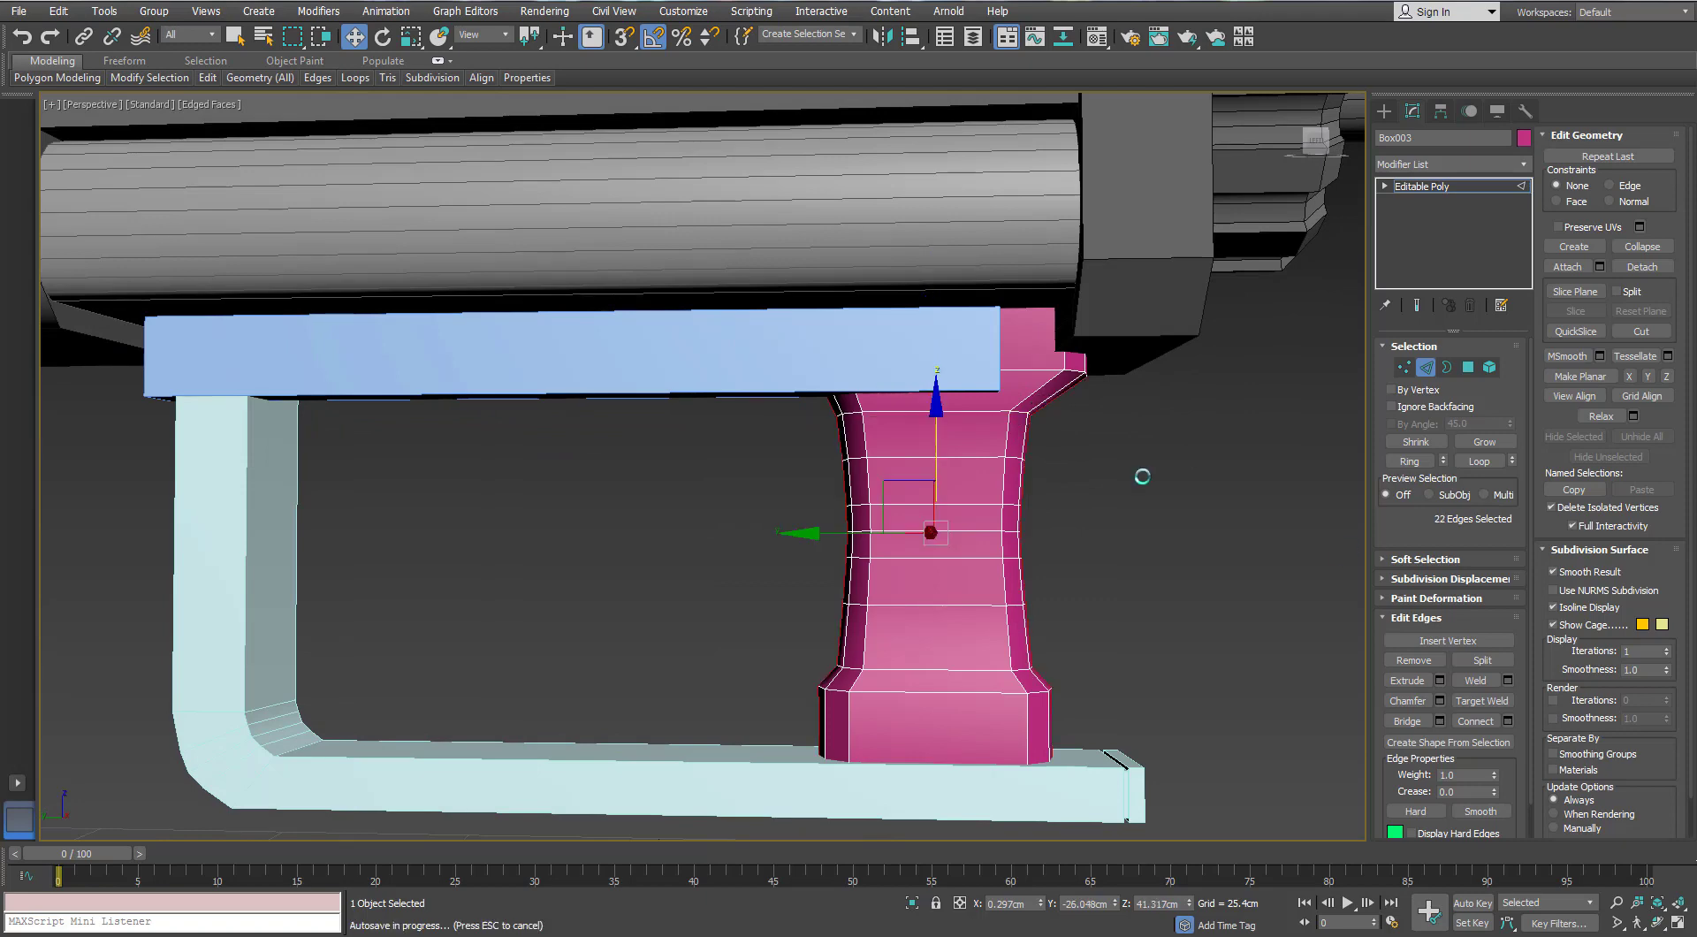
left_click(1080, 418)
left_click(1054, 398)
key("alt+r")
key("ctrl+shift+e")
scroll(1032, 383, "up", 3)
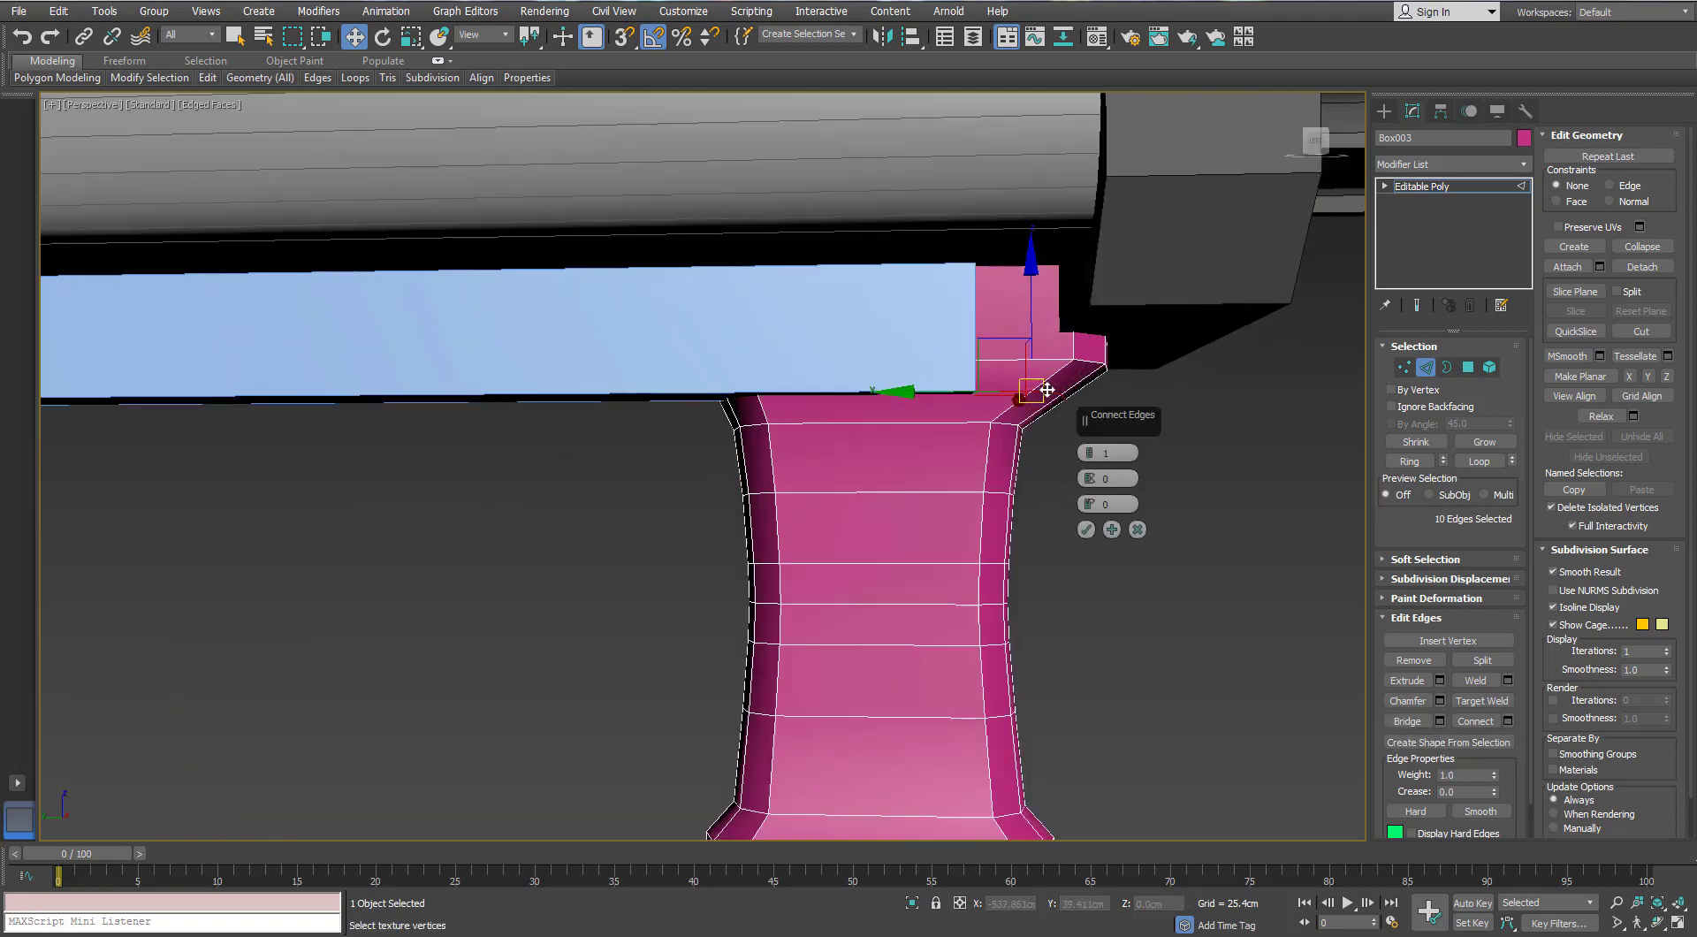
left_click(1086, 529)
Adjust the new loop's outer vertices to curve the slope beneath the grip's top flare
key("1")
middle_click_drag(1063, 424, 1070, 442, "alt")
left_click_drag(1086, 415, 961, 399)
scroll(998, 427, "down", 5)
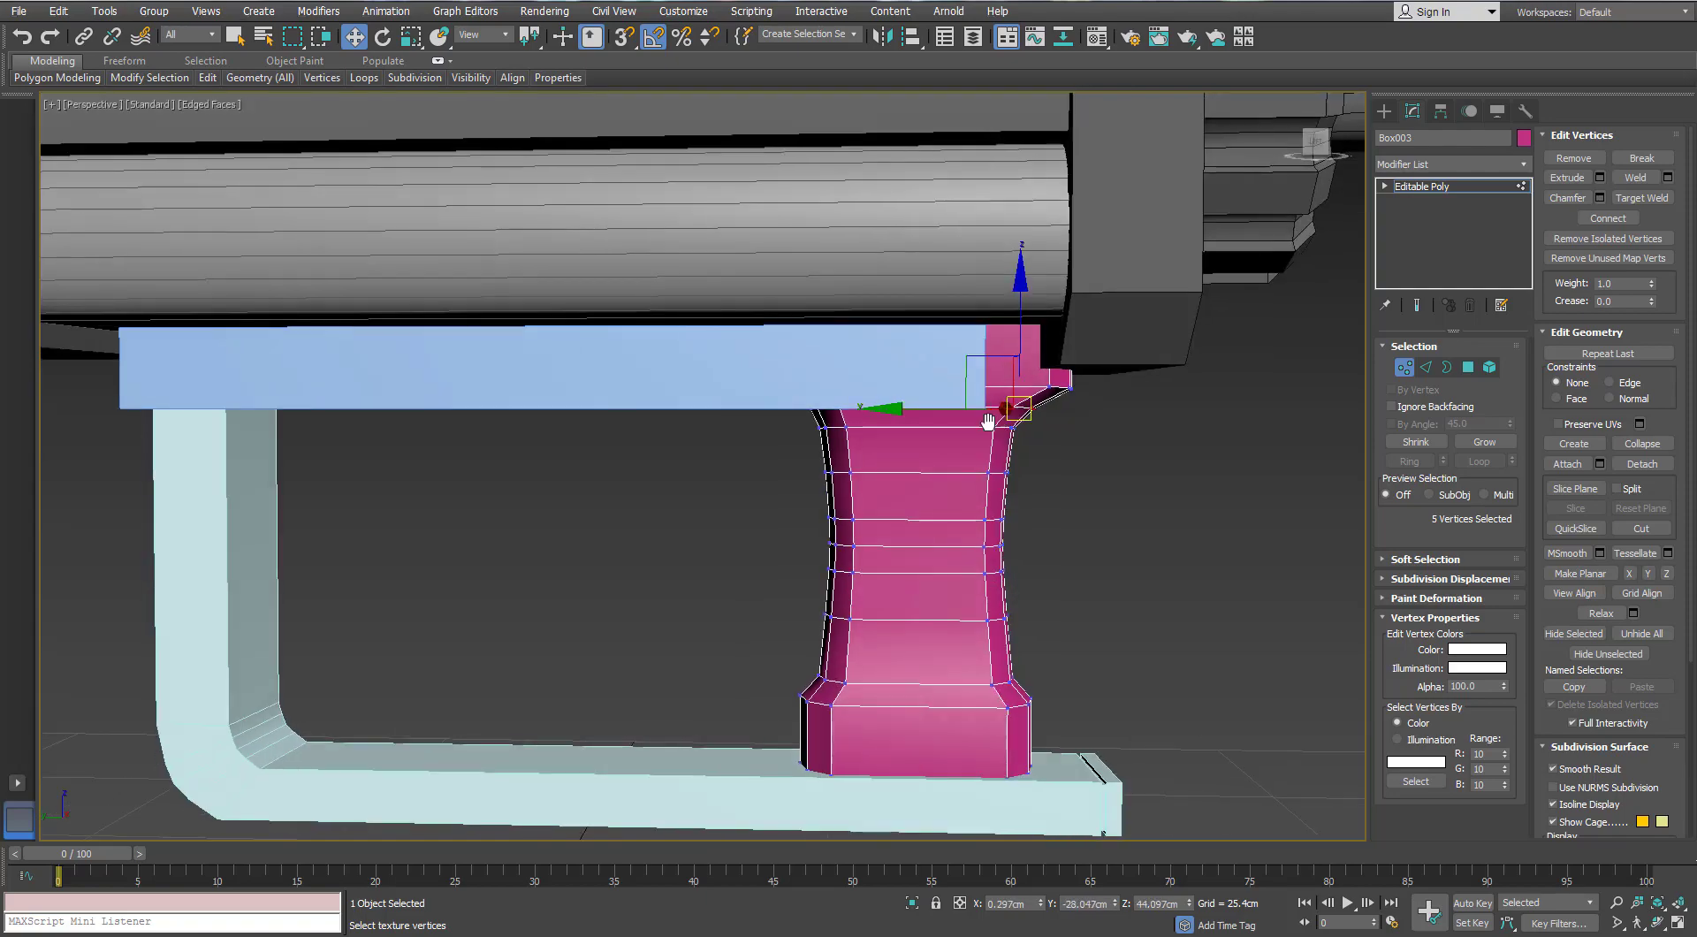
left_click_drag(920, 335, 920, 335)
Scale the ten flared vertices at the grip's top along Y
middle_click_drag(920, 334, 916, 480, "alt")
key("r")
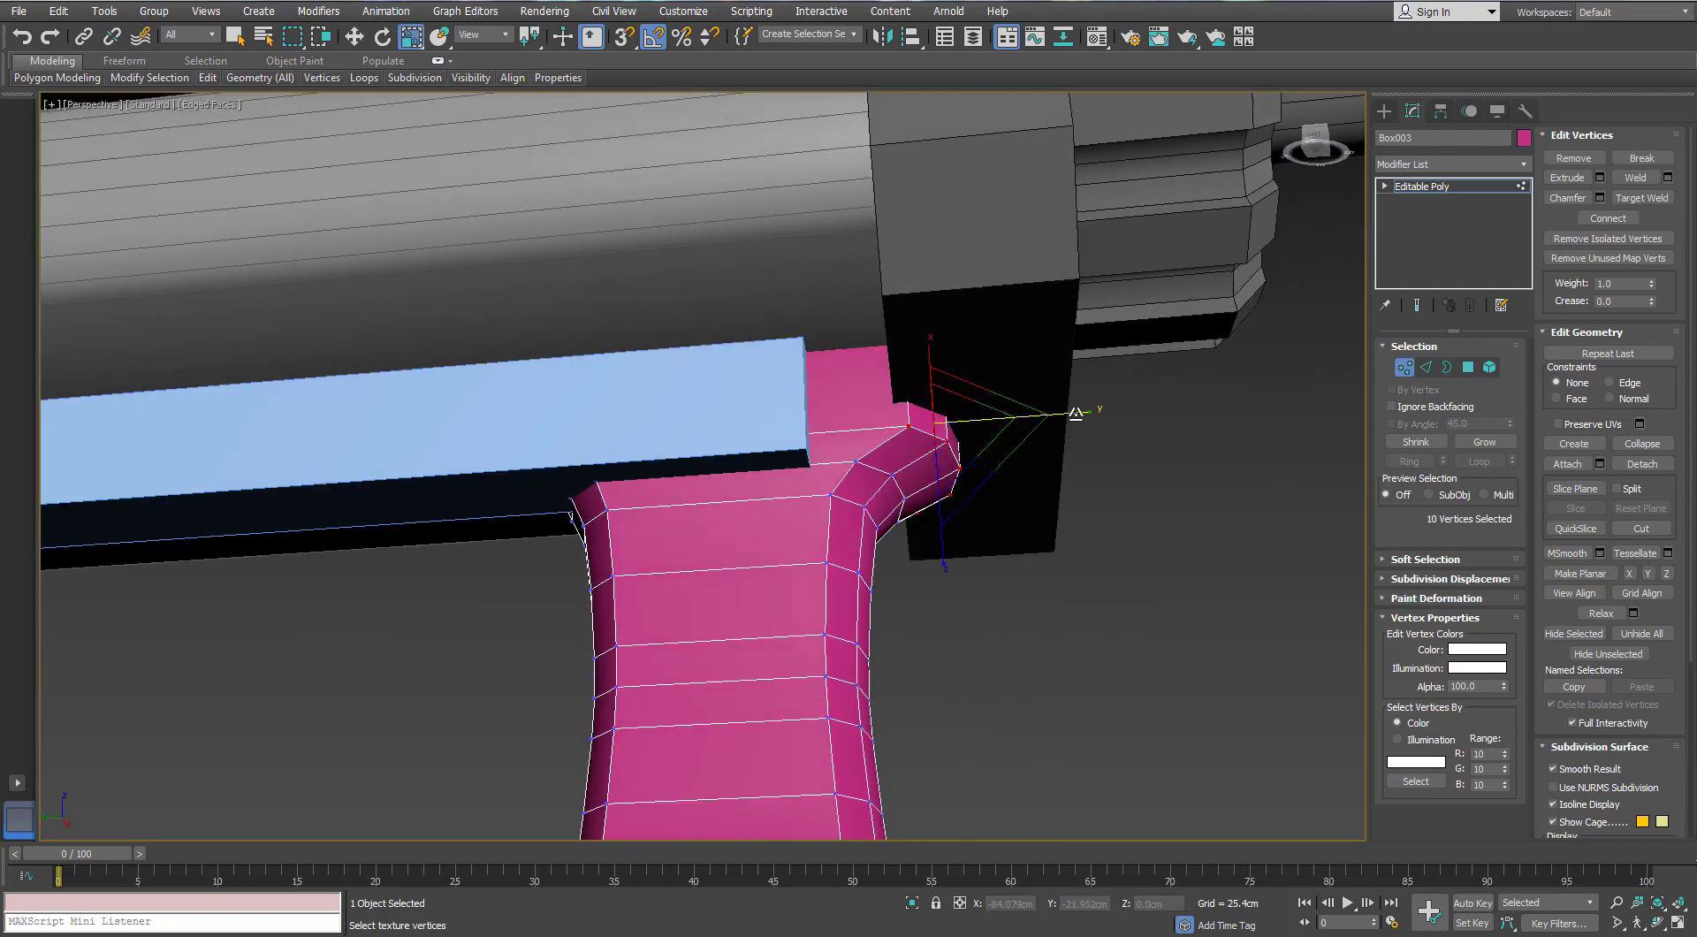
left_click_drag(863, 431, 854, 431)
middle_click_drag(855, 431, 884, 450, "alt")
scroll(884, 449, "down", 4)
Leave vertex editing and move the whole grip about 0.6 cm along Y toward the bracket's upright
left_click(1403, 367)
left_click_drag(762, 710, 739, 711)
middle_click_drag(739, 694, 746, 624, "alt")
scroll(746, 623, "up", 4)
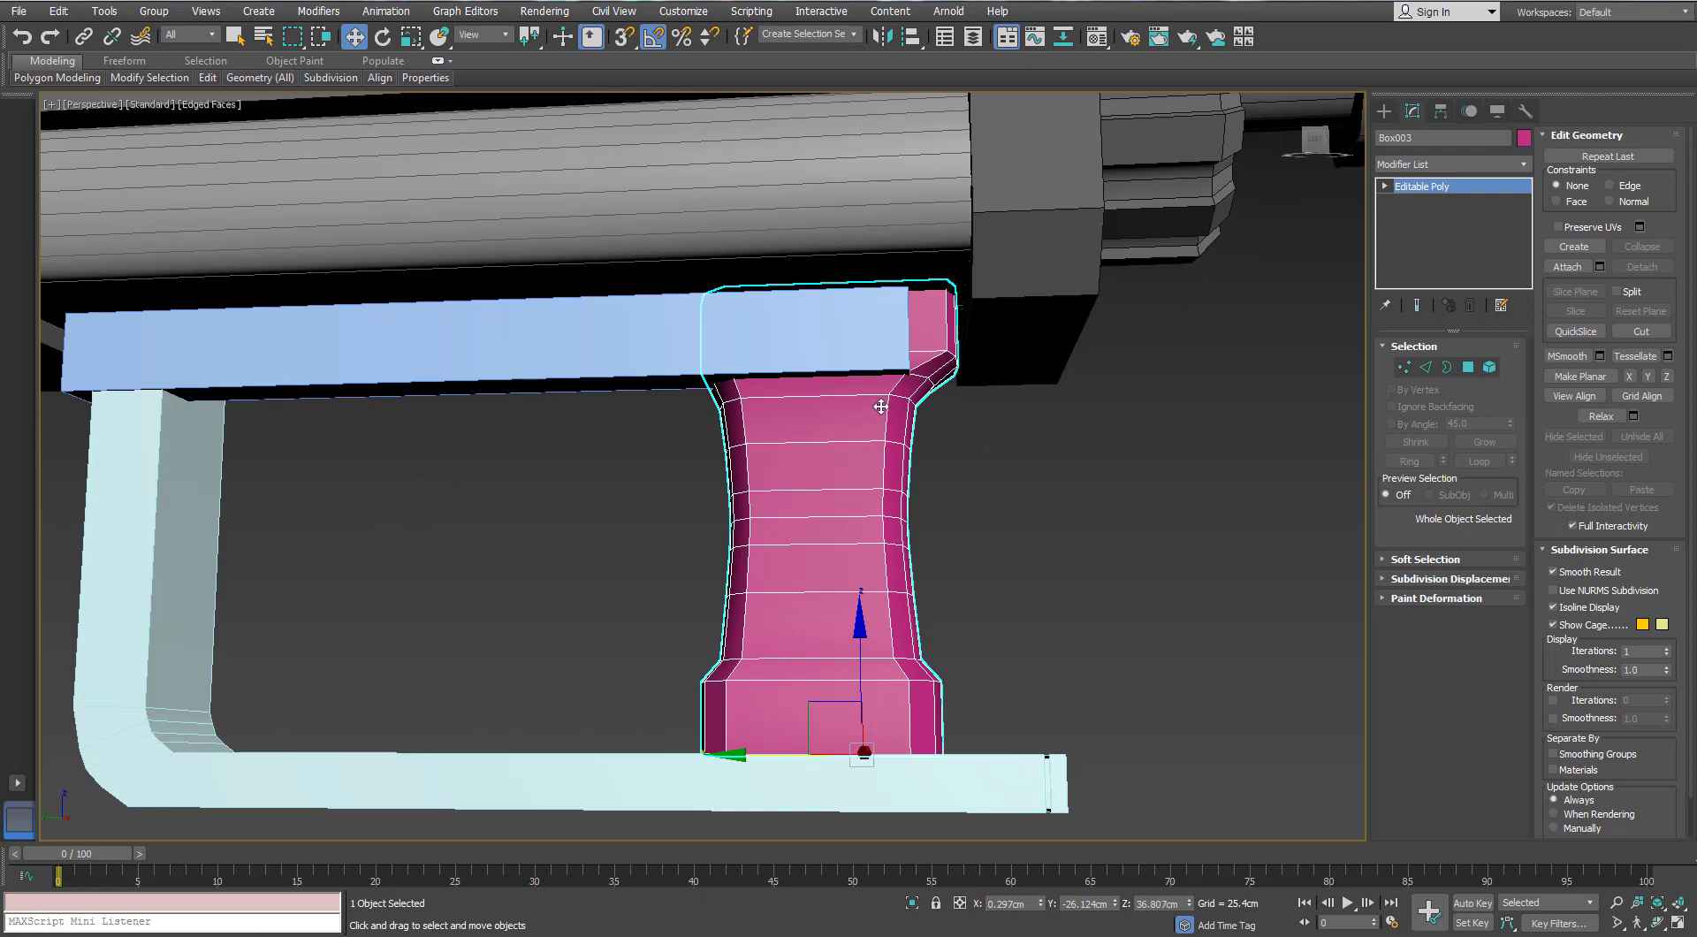
Pull the blue mounting box's grip-side end vertices slightly back along Y, and leave sub-object editing
left_click(1032, 490)
left_click(875, 352)
left_click(1423, 369)
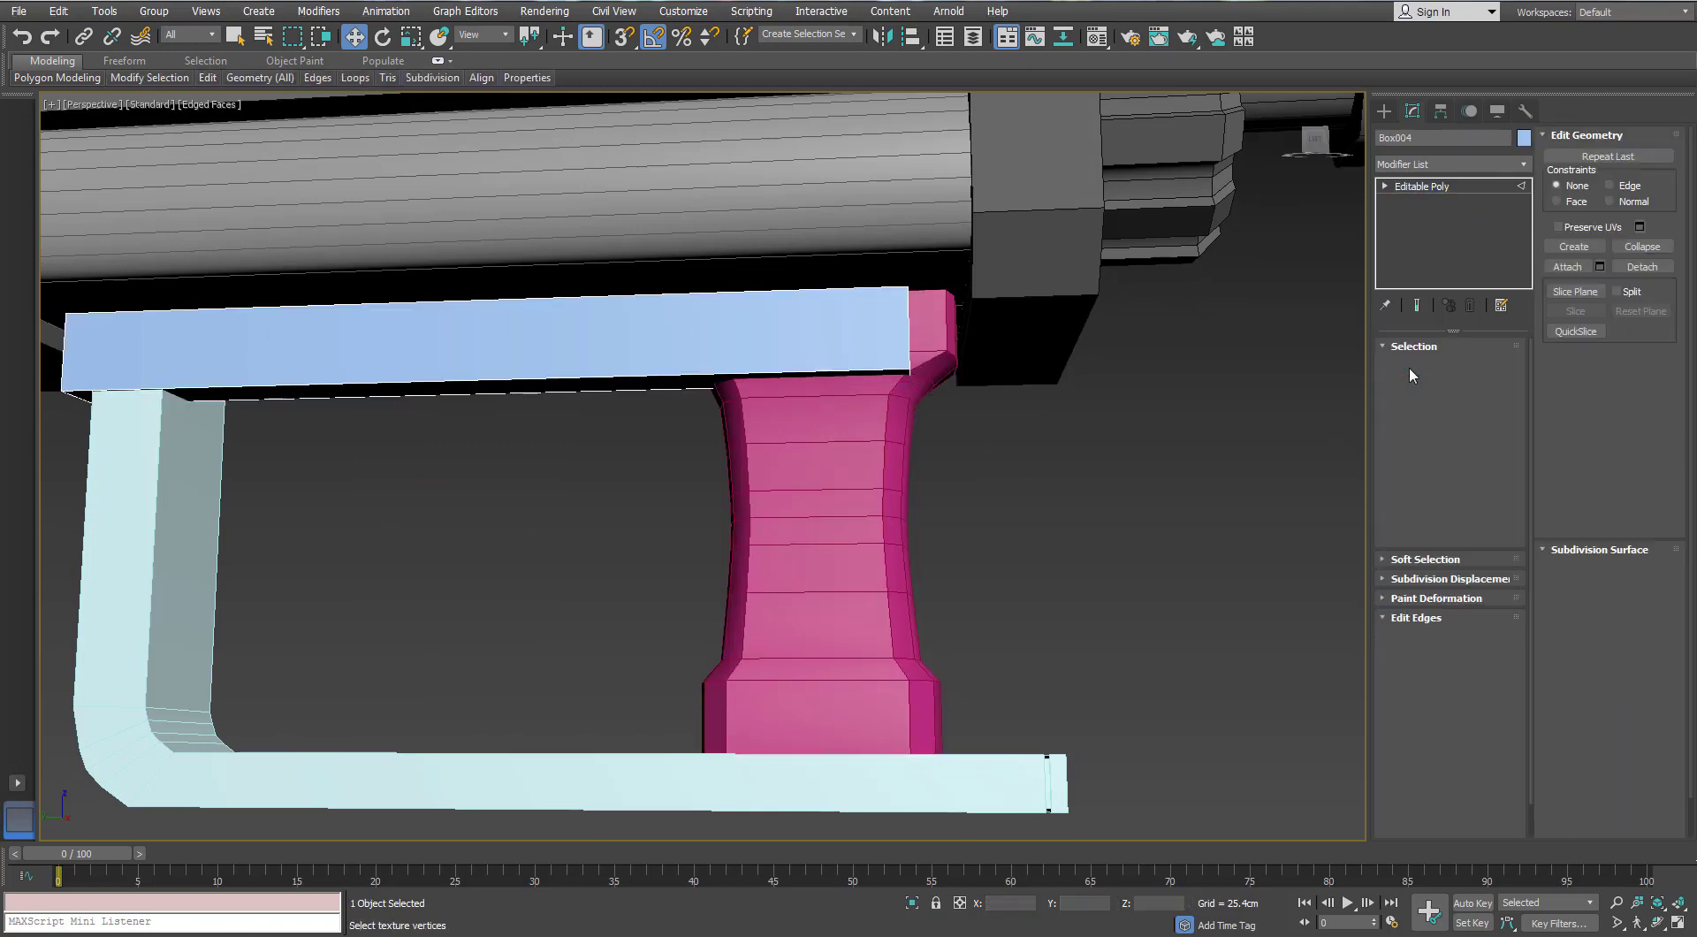
left_click(1405, 367)
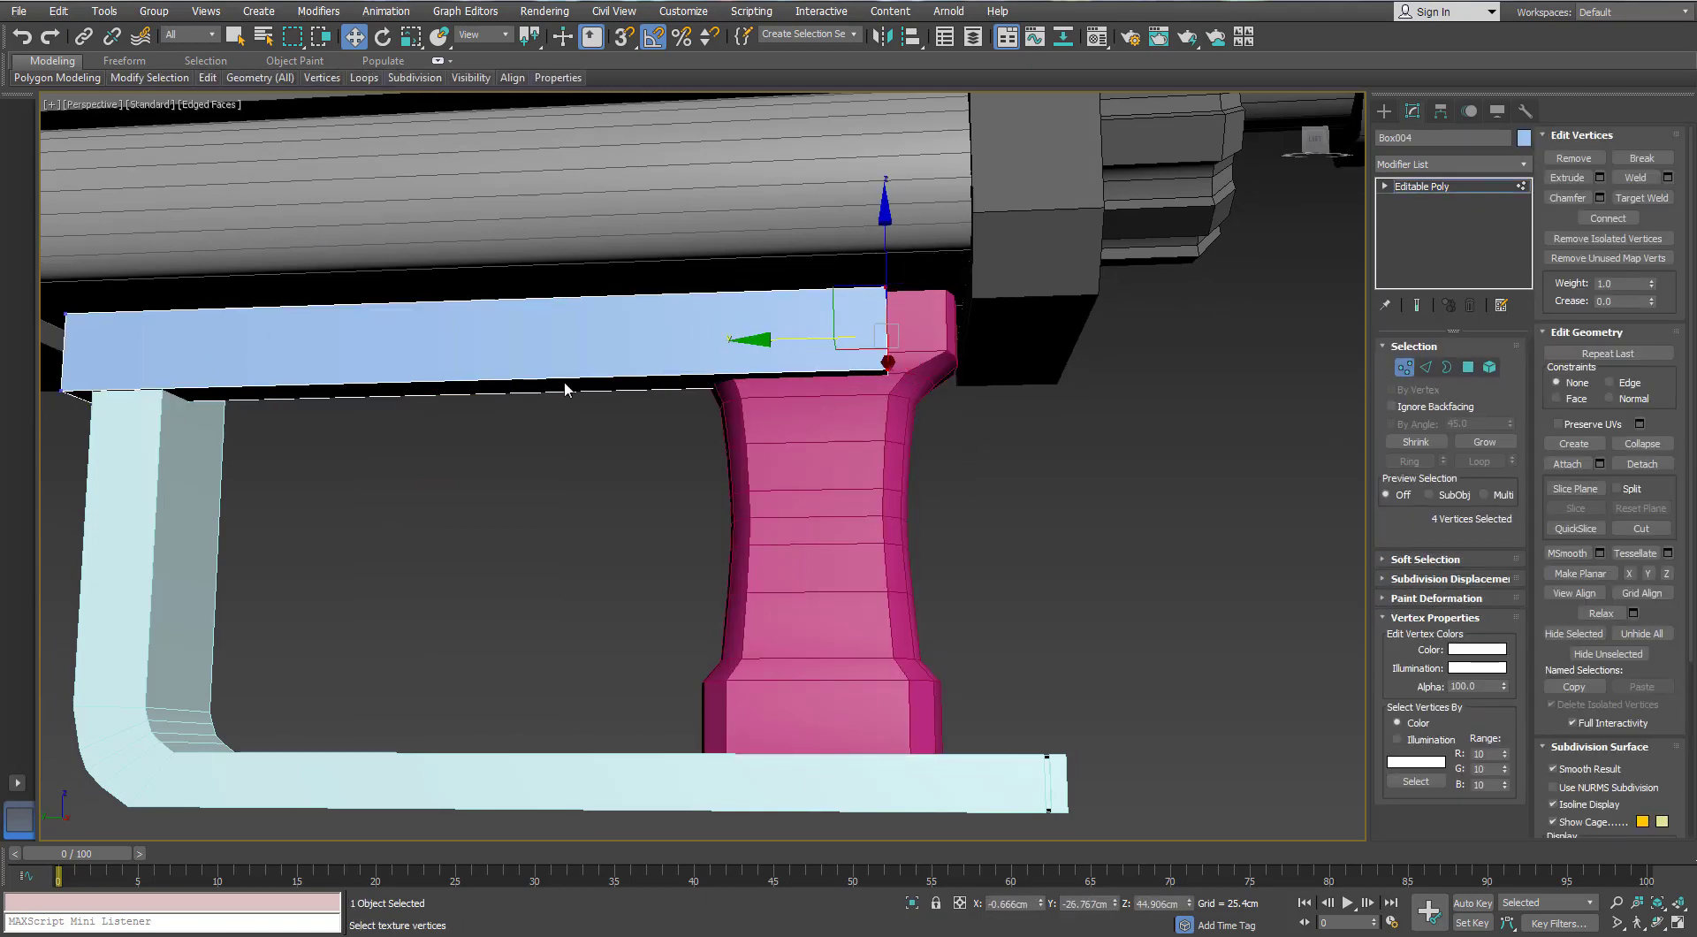
middle_click_drag(566, 389, 607, 381, "alt")
left_click(1469, 375)
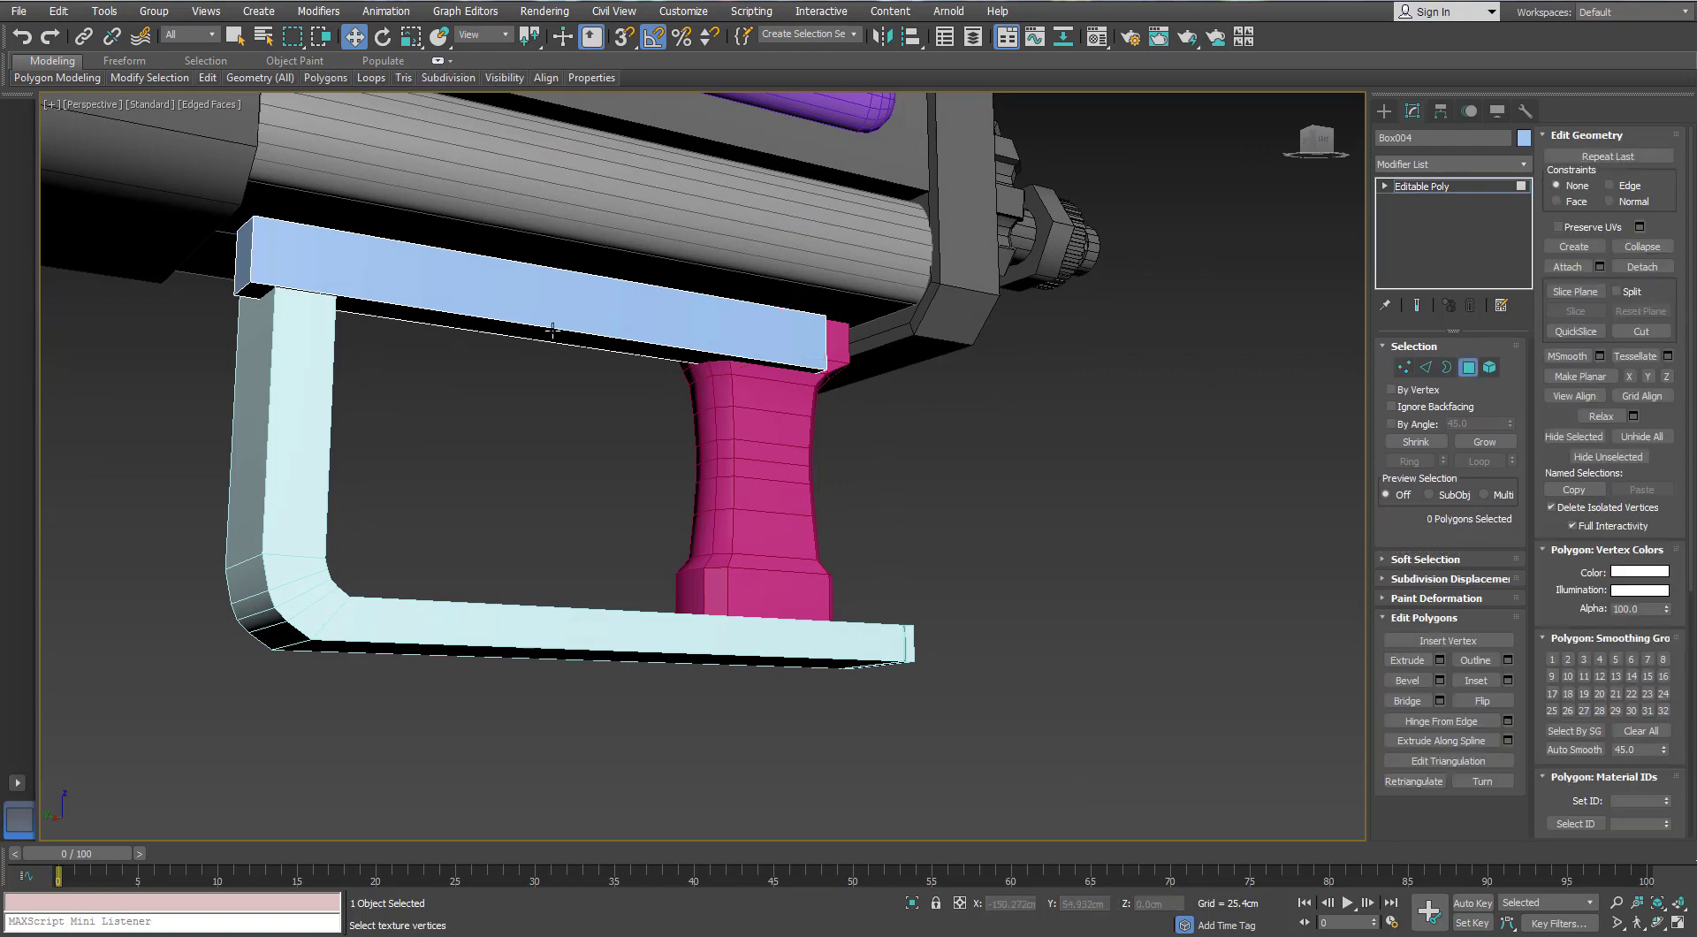
middle_click_drag(550, 329, 626, 305, "alt")
left_click(1468, 368)
Widen the blue mounting box across the gun to about 259% and shift it along X over the bracket's upright, then deselect it
middle_click_drag(382, 265, 469, 262, "alt")
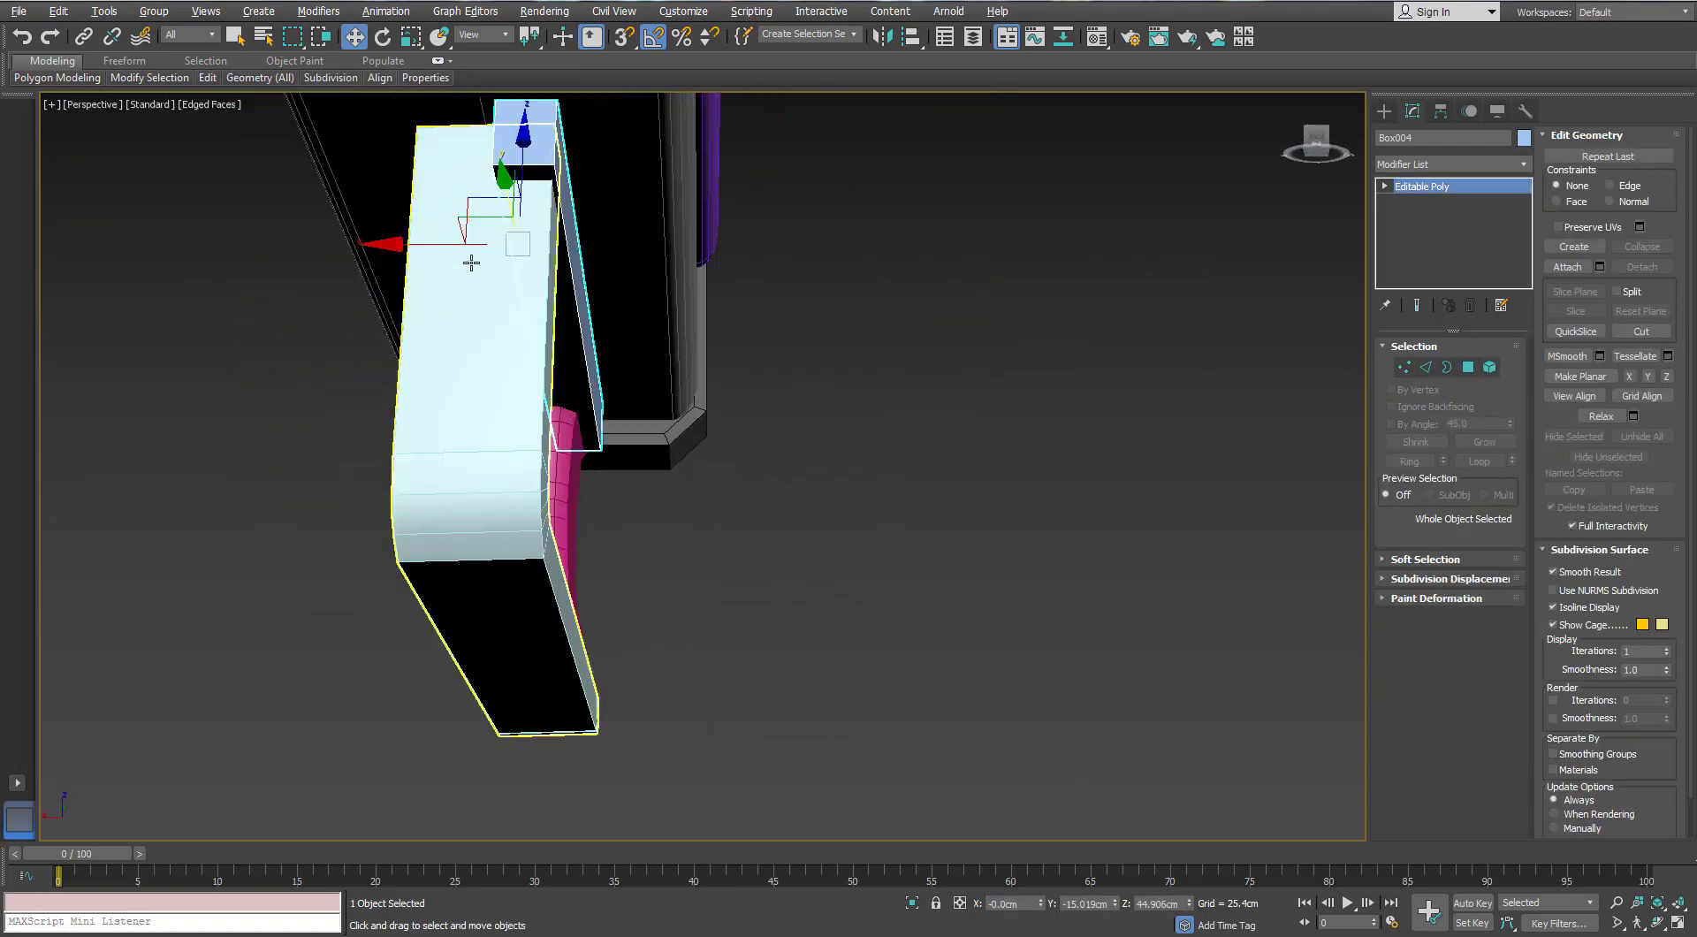
left_click_drag(429, 243, 267, 237)
key("r")
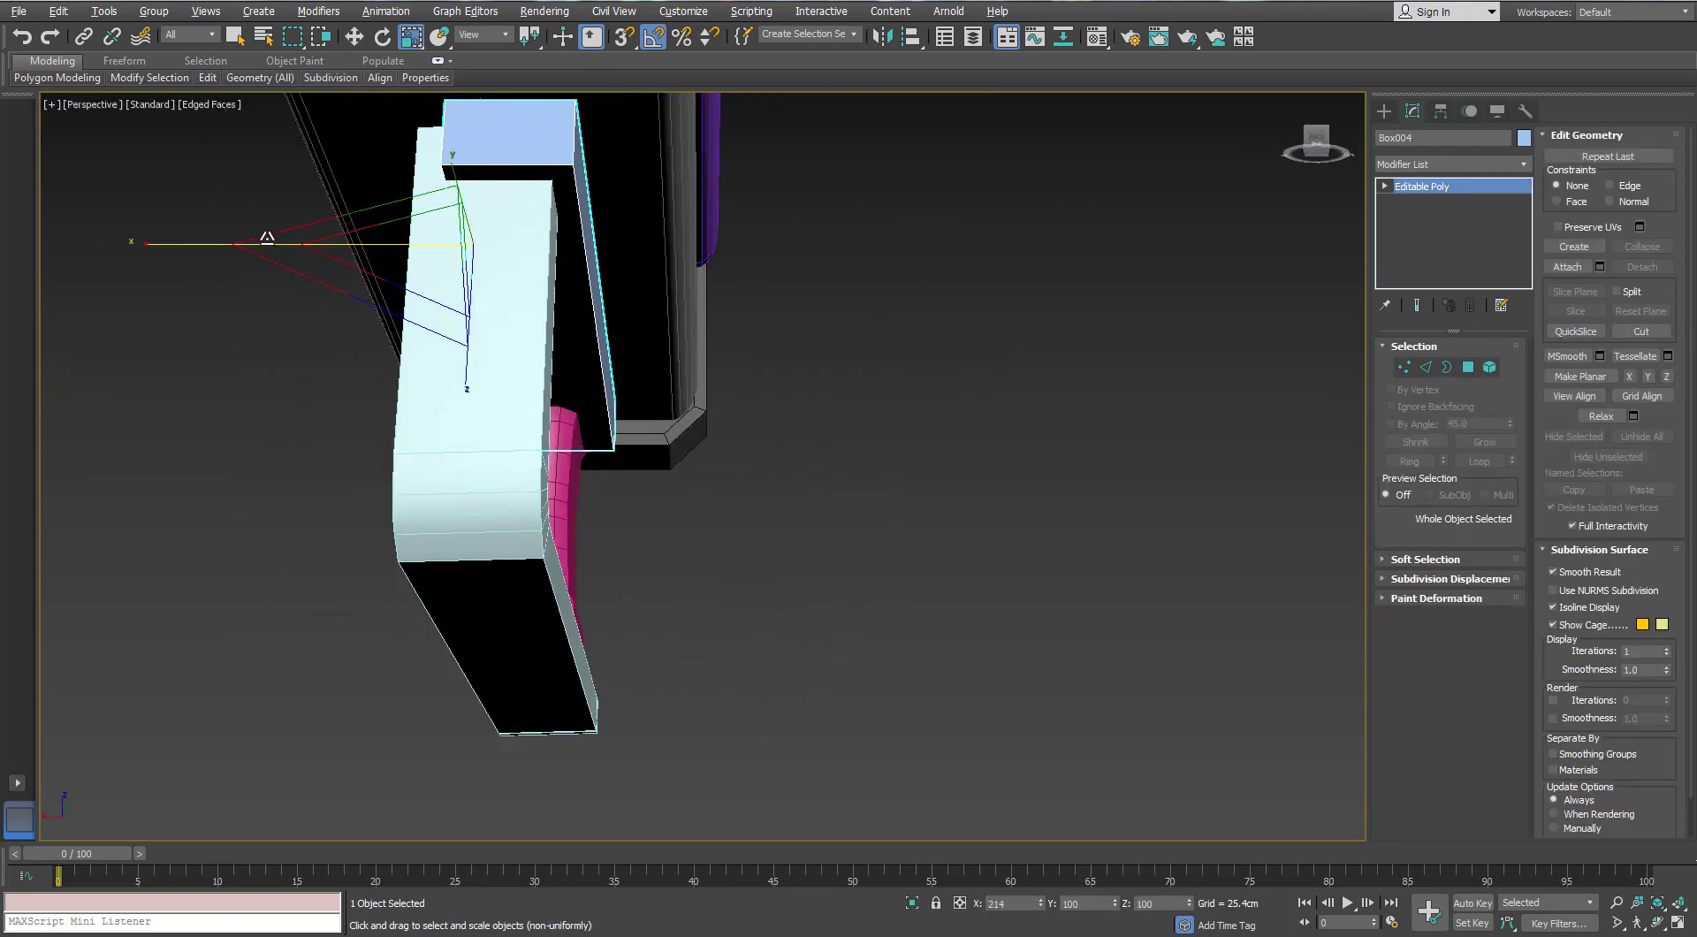
left_click_drag(381, 245, 335, 244)
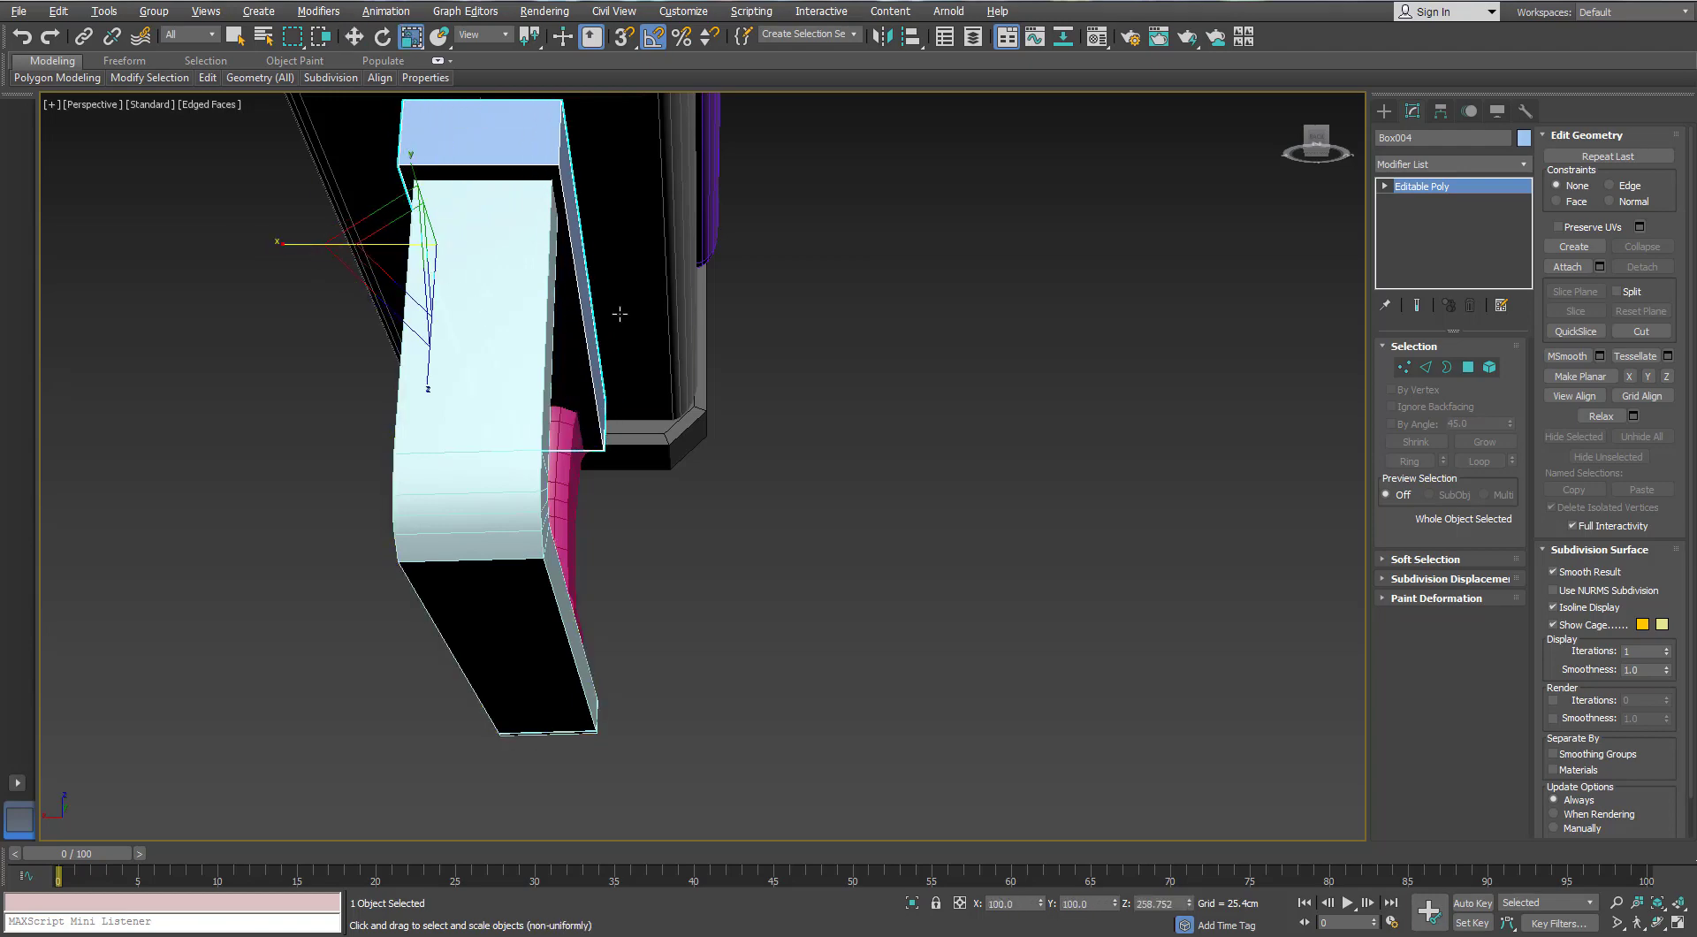
middle_click_drag(620, 314, 651, 395, "alt")
scroll(624, 390, "down", 3)
left_click(928, 416)
scroll(833, 415, "up", 1)
middle_click_drag(920, 386, 766, 369, "alt")
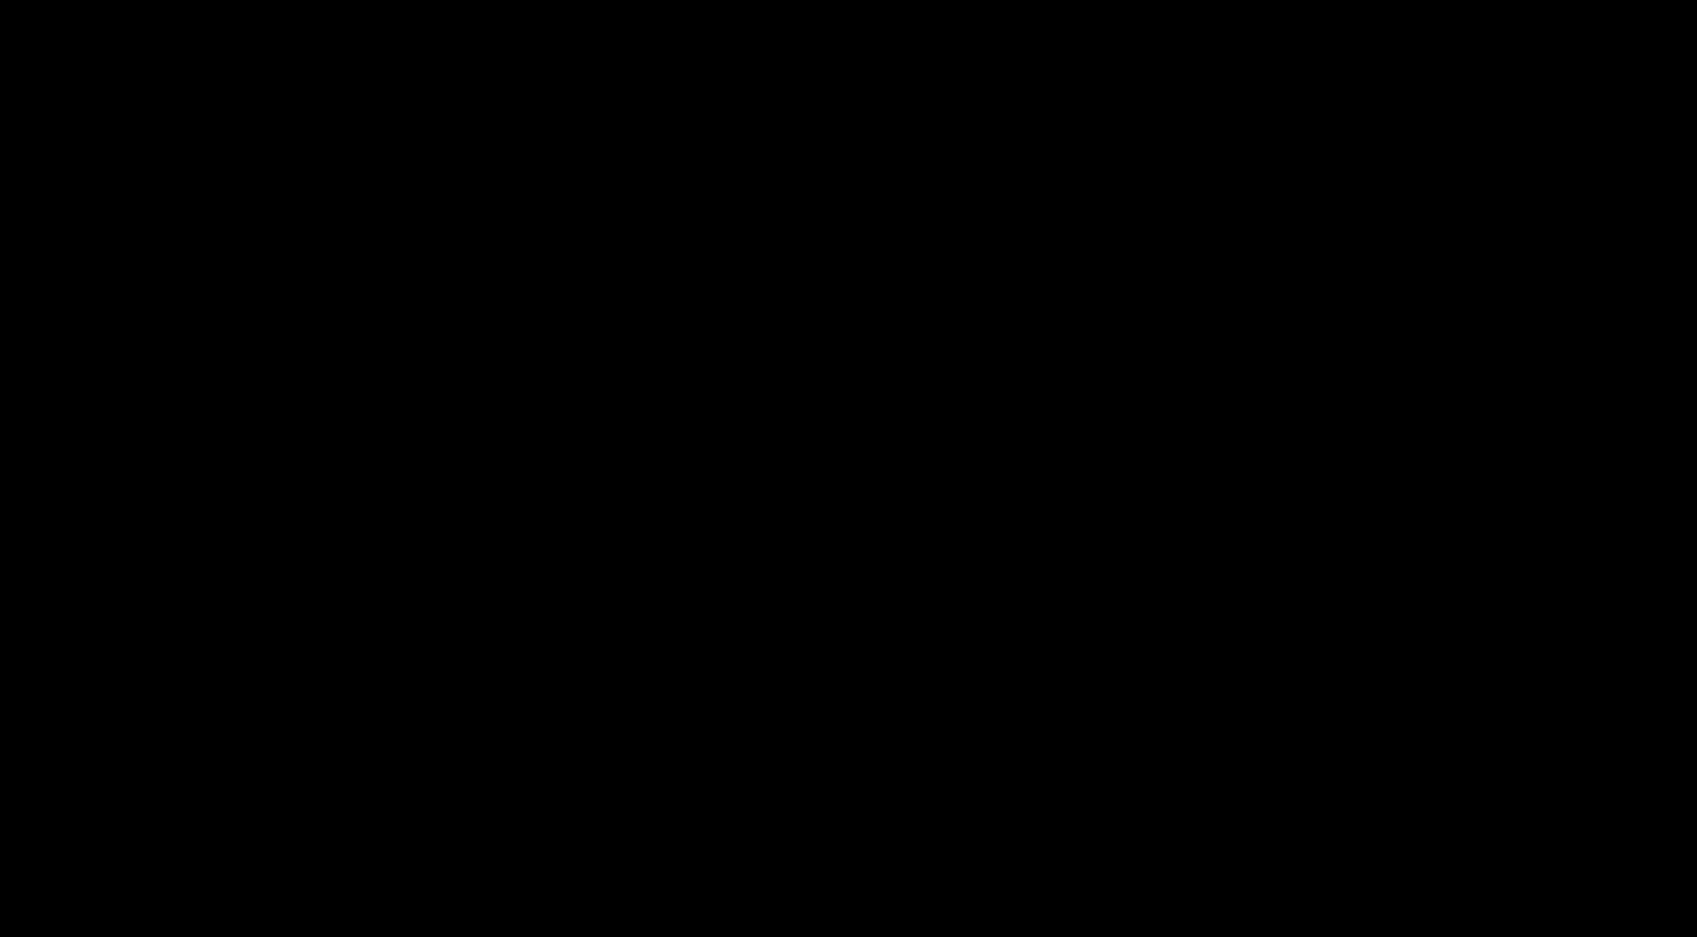